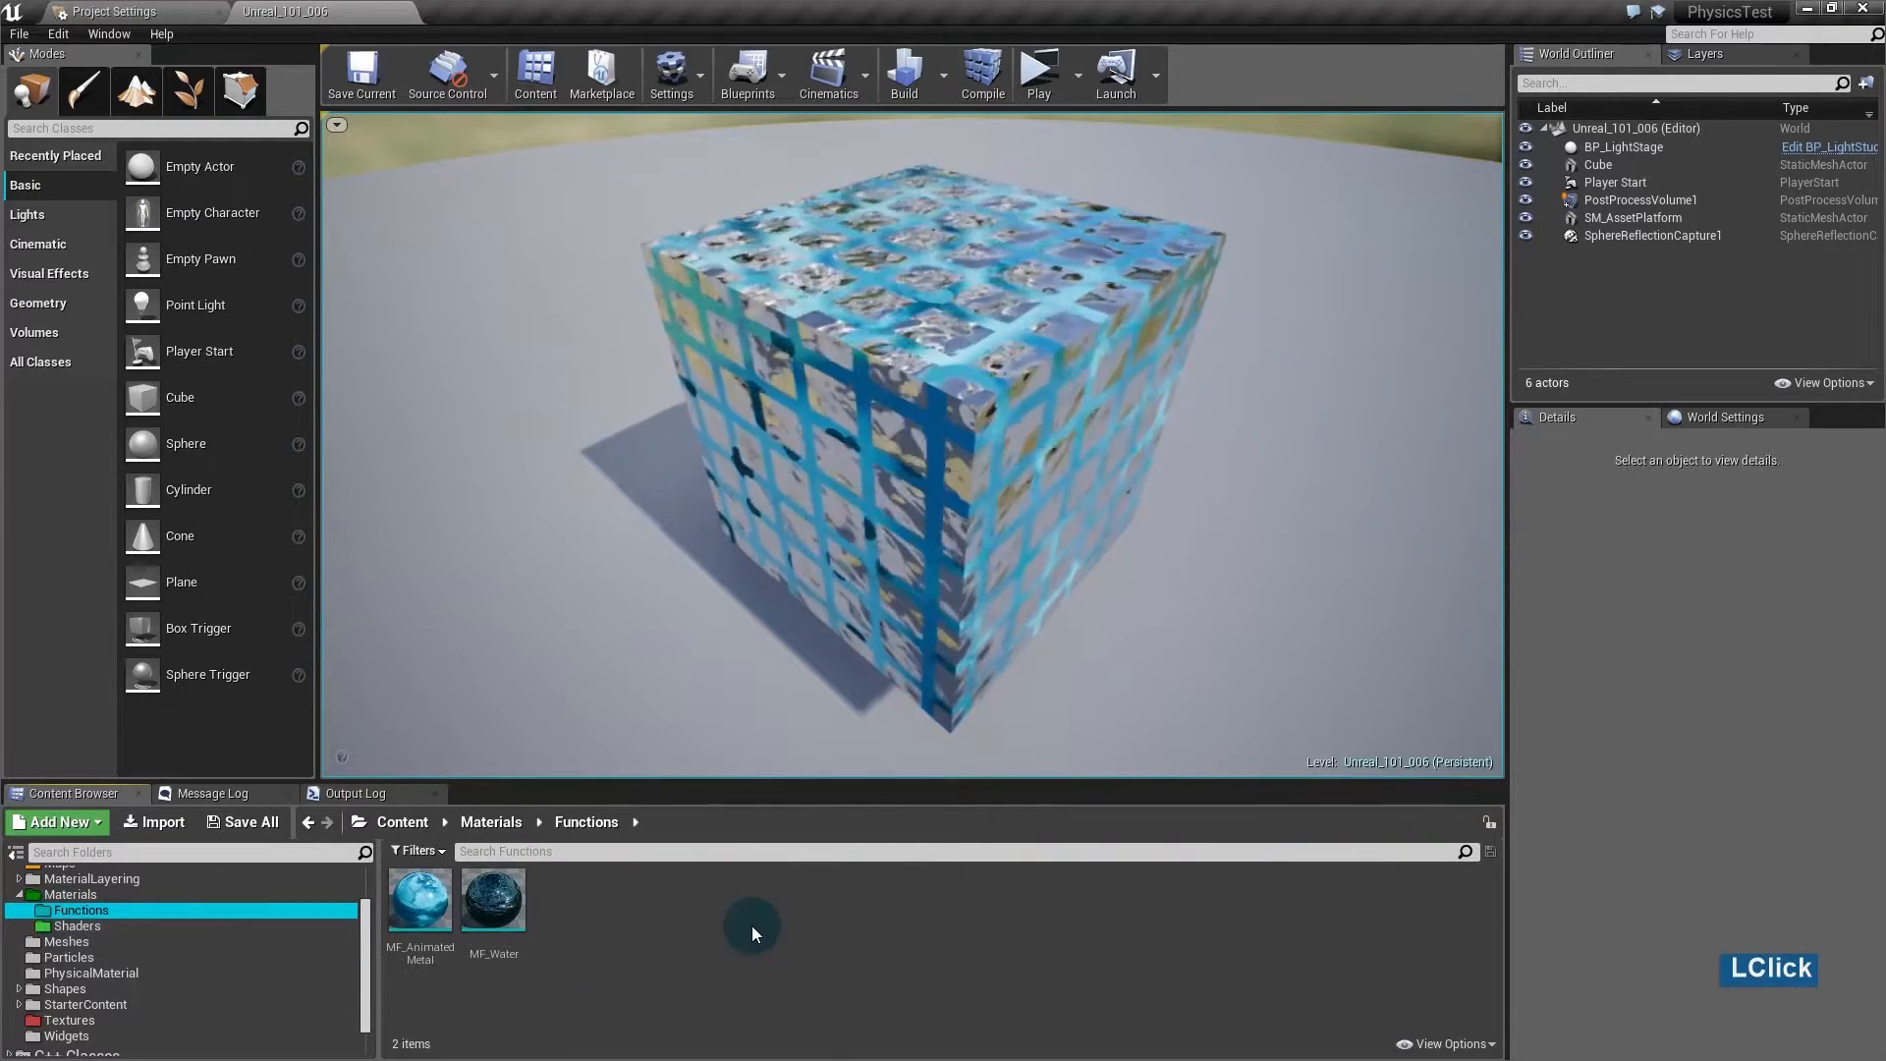
- Add a Material Function from Materials & Textures in Functions and name it MF_TutorialFunction
right_click(574, 905)
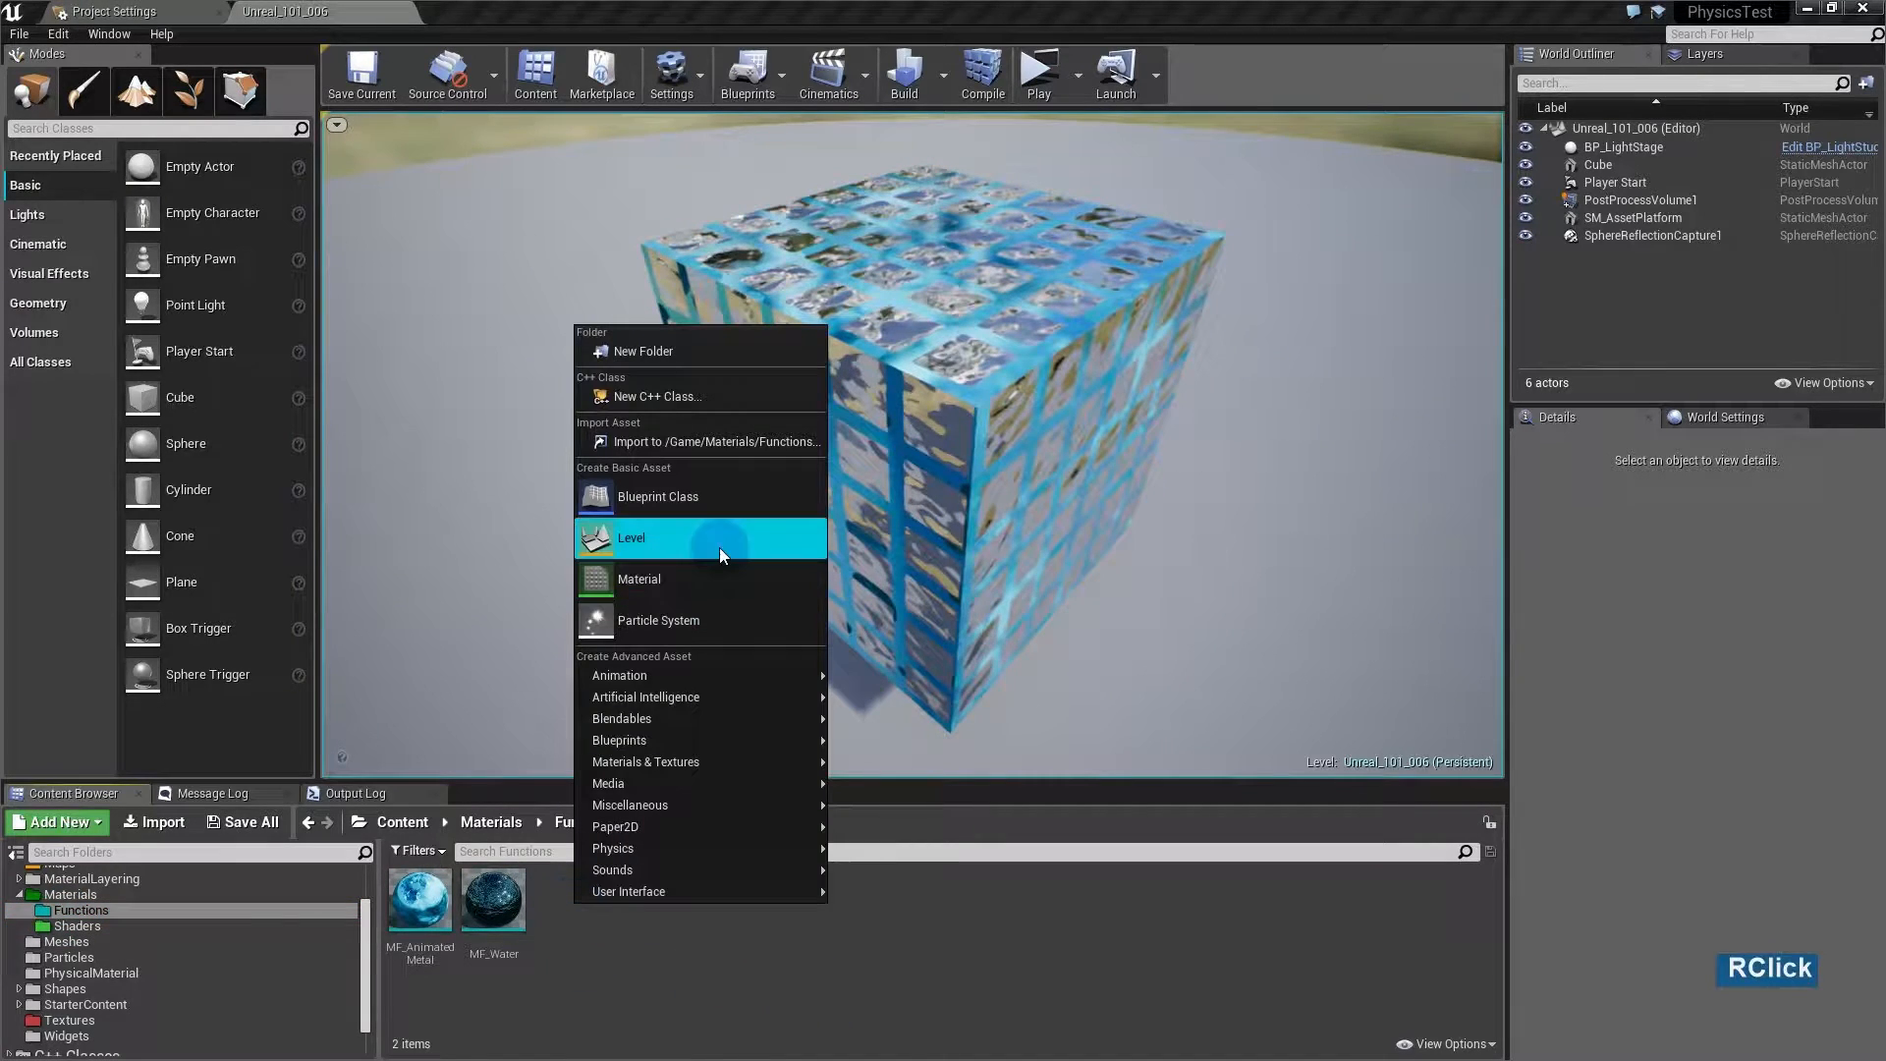
mouse_move(709, 686)
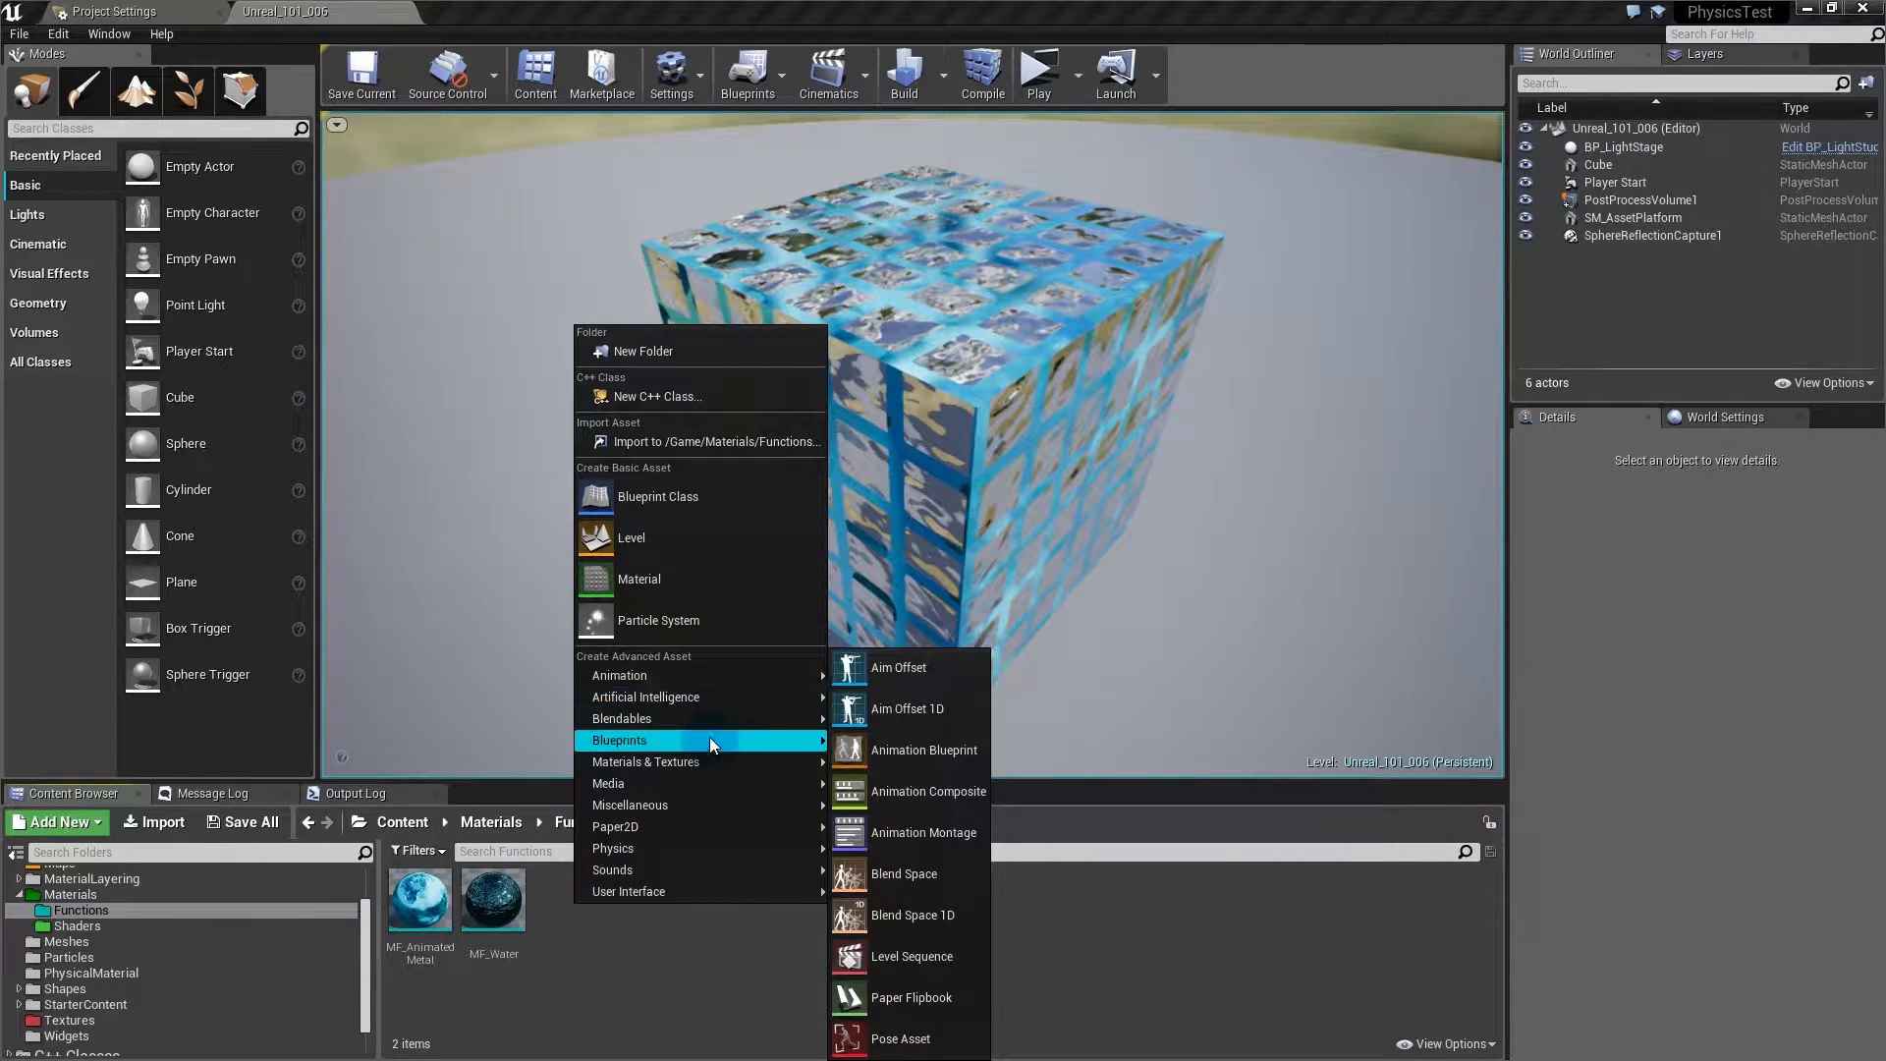
mouse_move(709, 760)
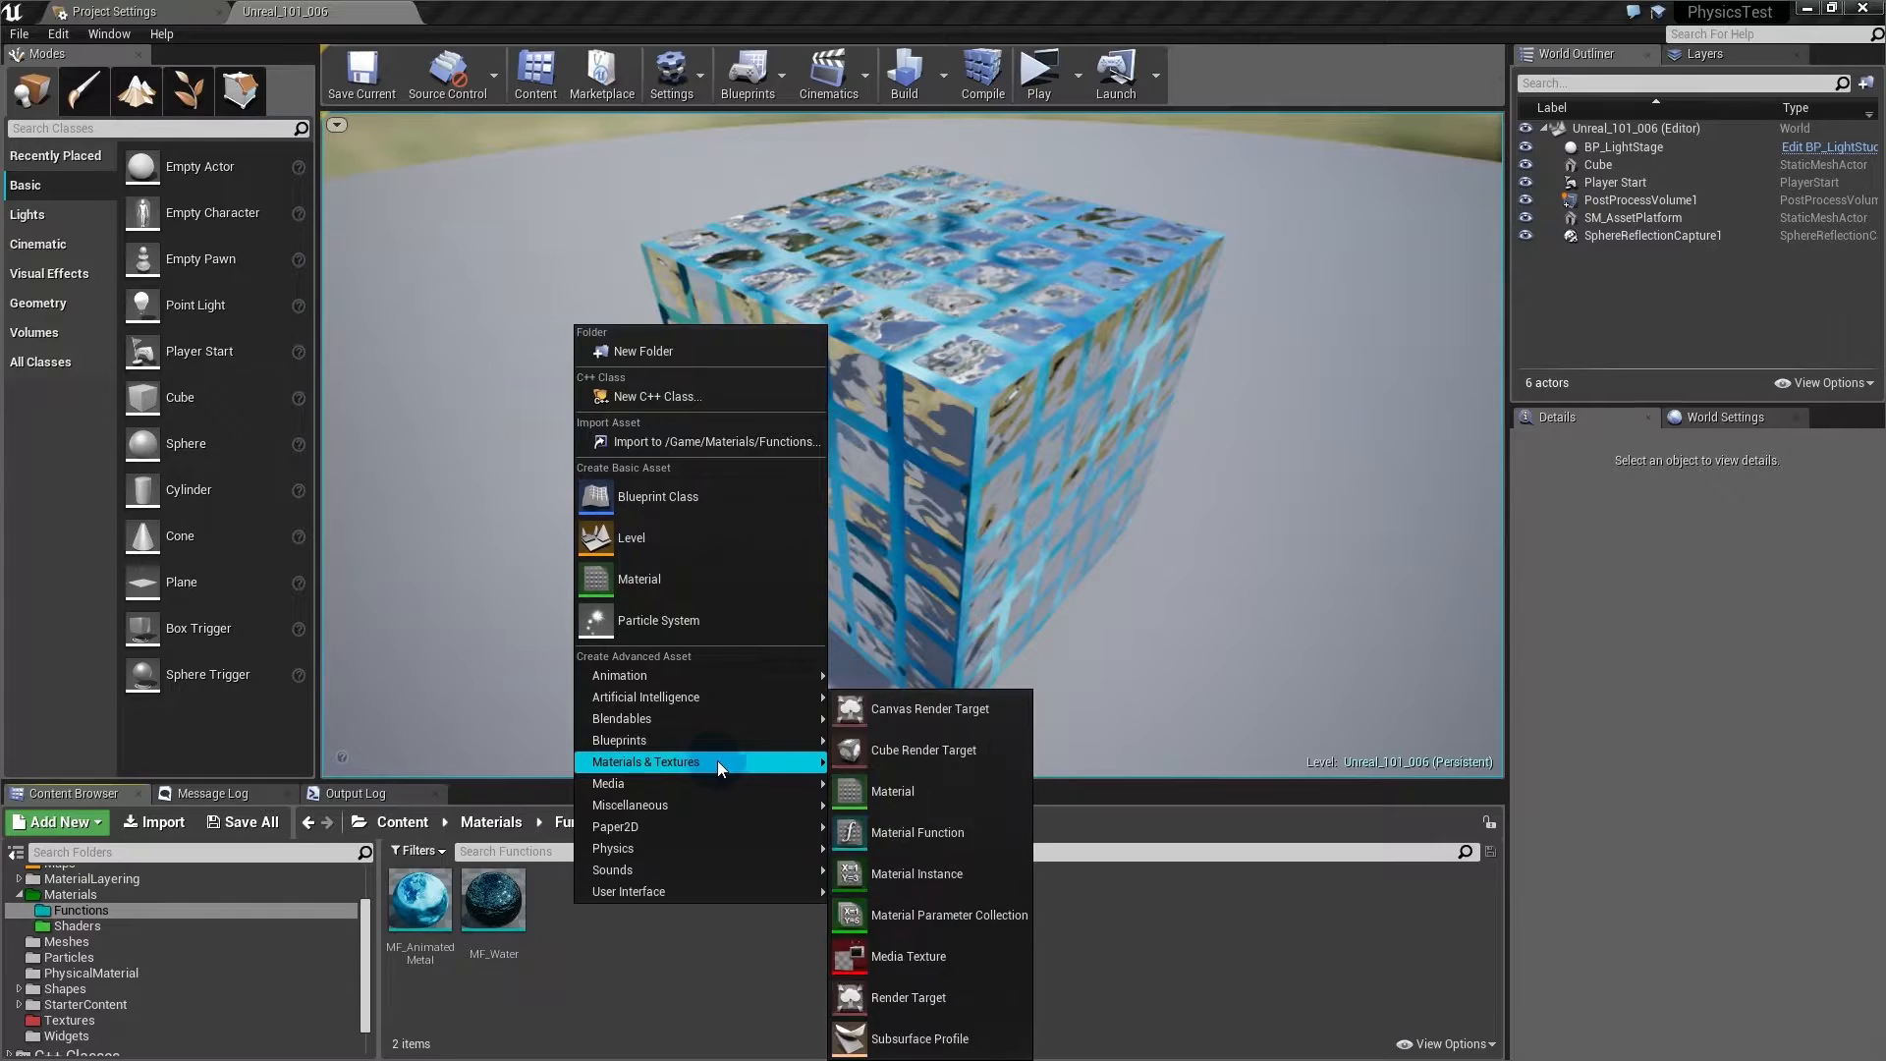
left_click(904, 829)
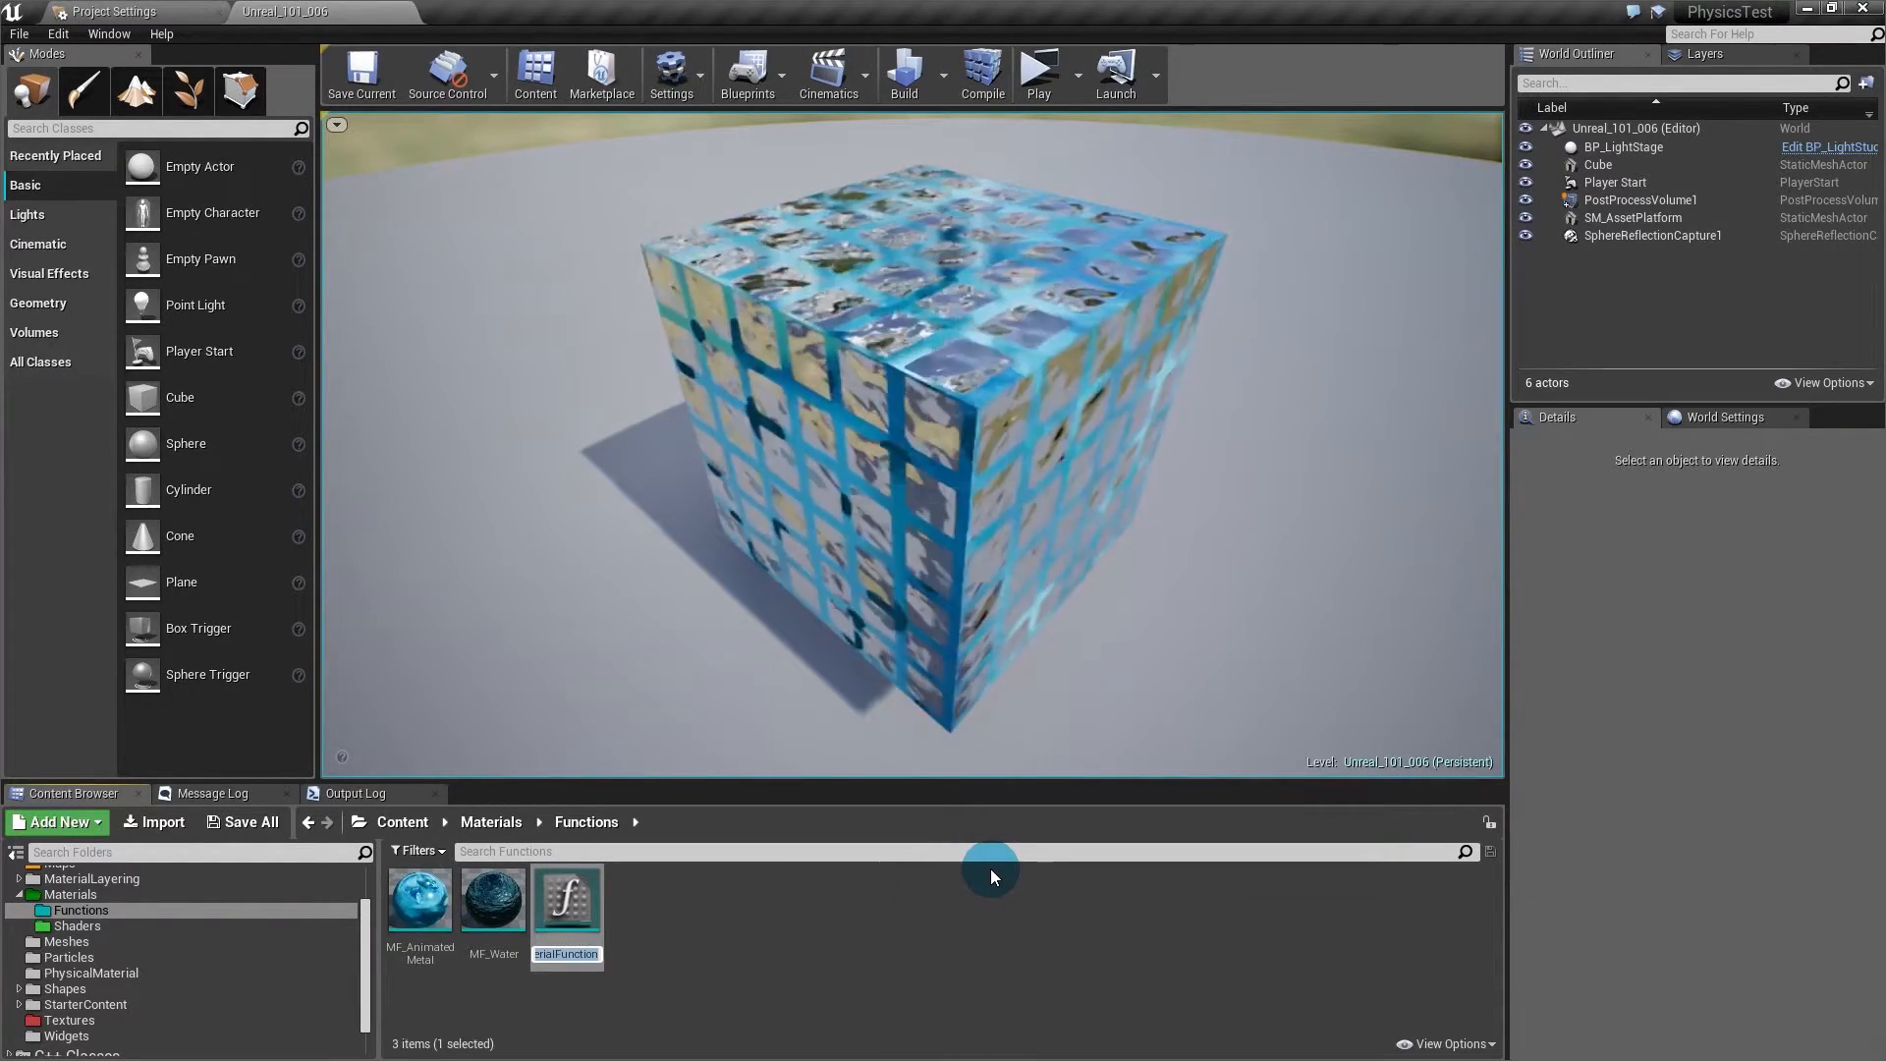
type("MF_")
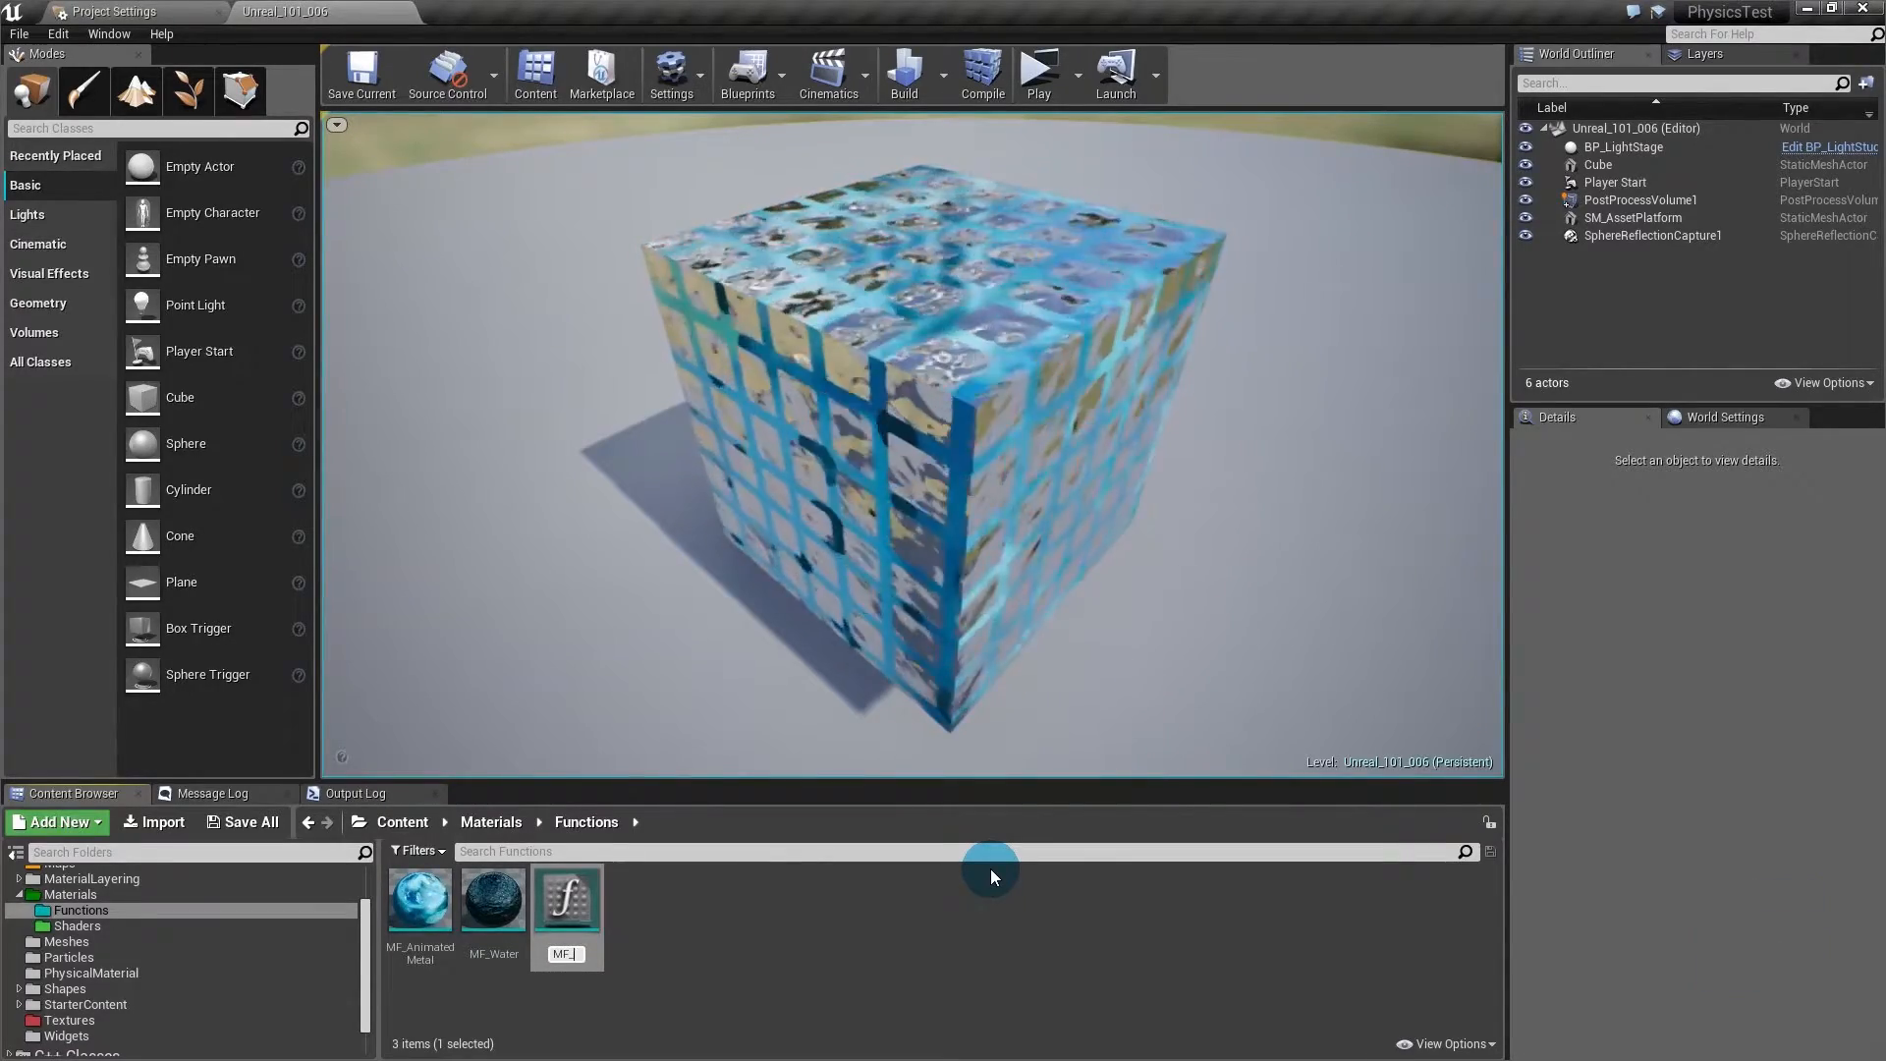
type("To")
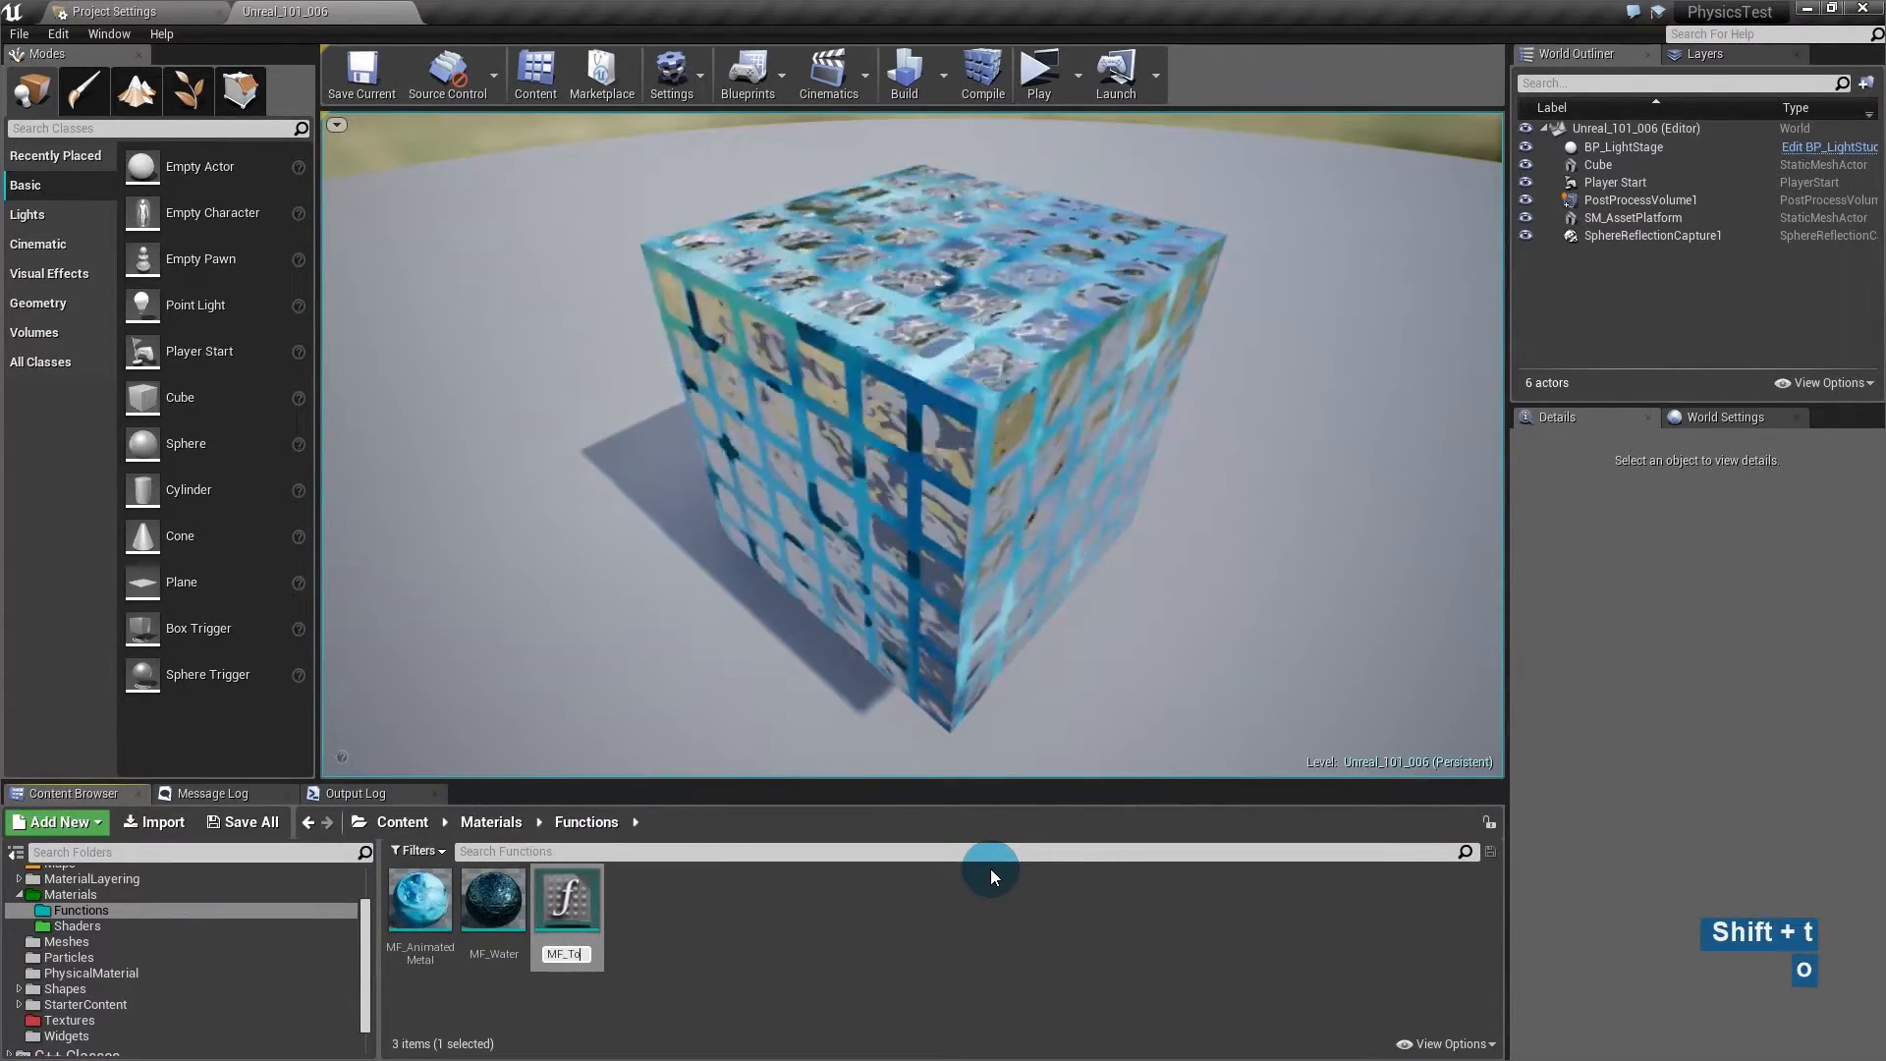
key("BackSpace")
type("utorialFunction")
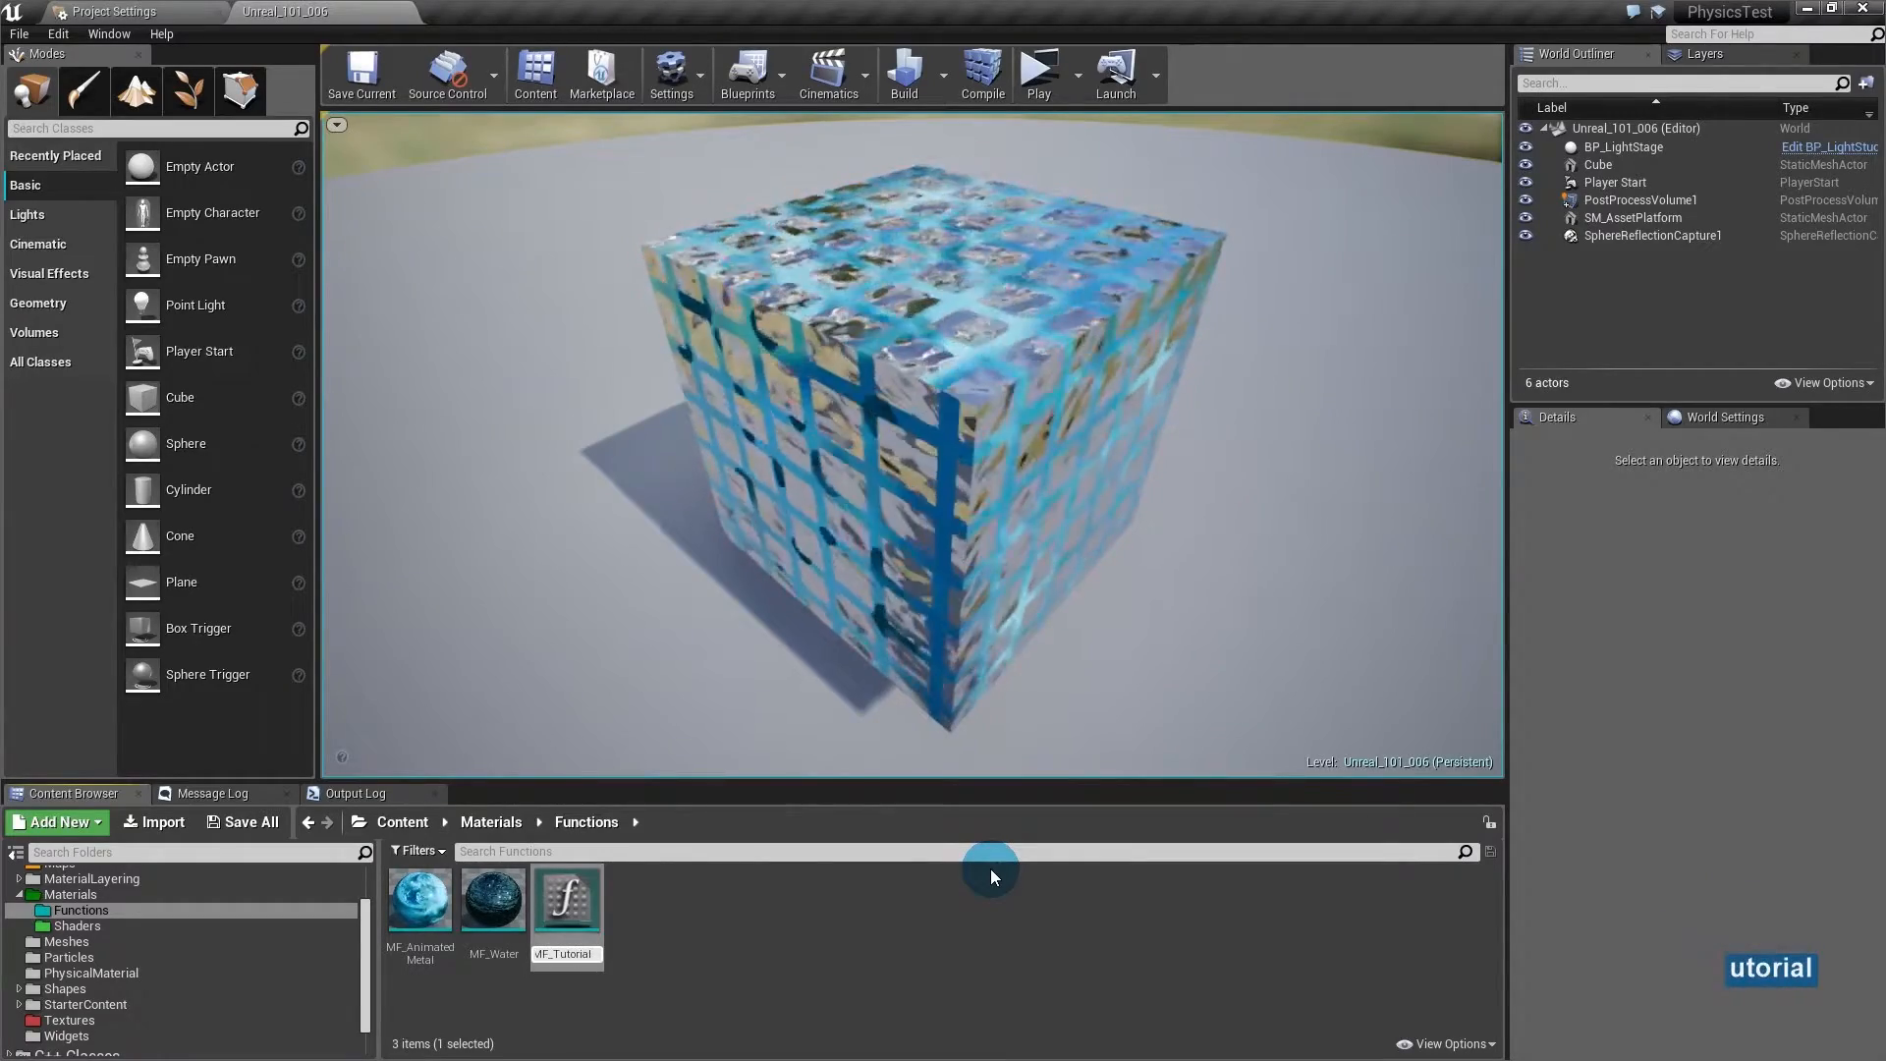
key("Return")
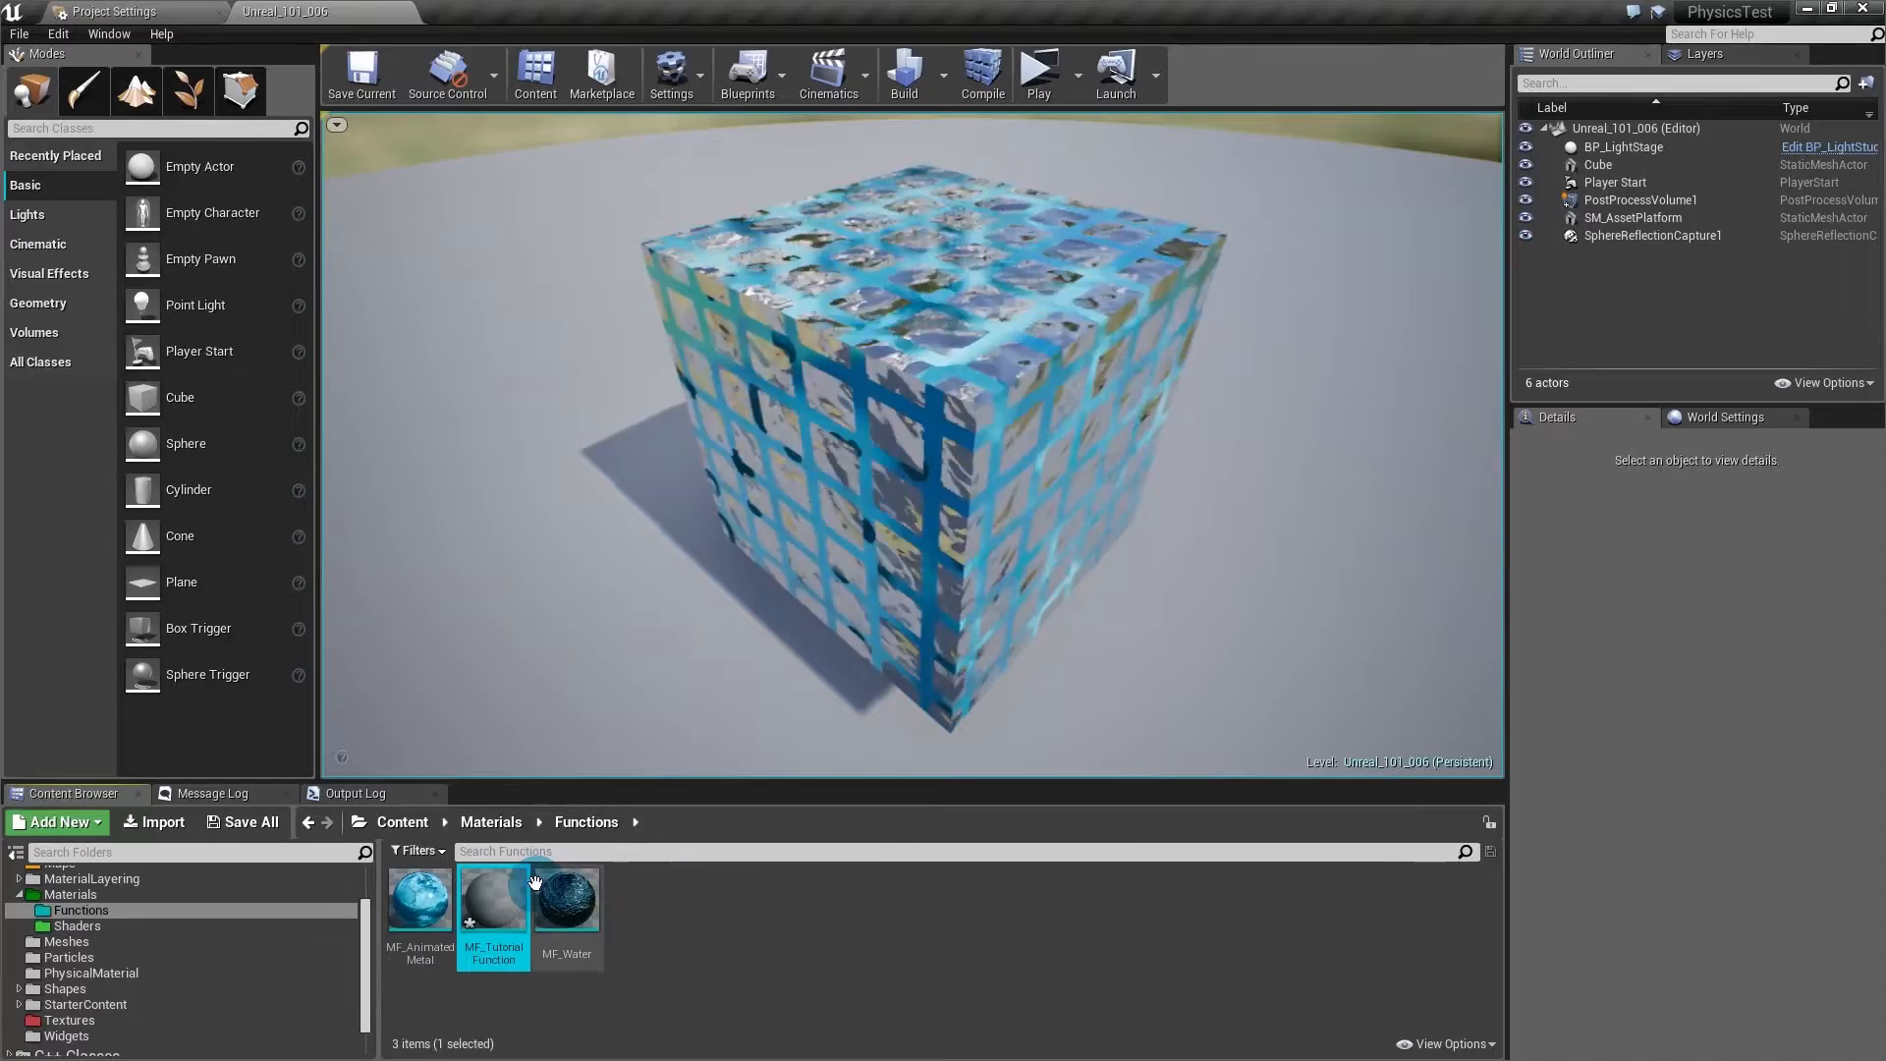
- Open MF_TutorialFunction in the function editor and pan its graph so Output Result shifts right
double_click(516, 899)
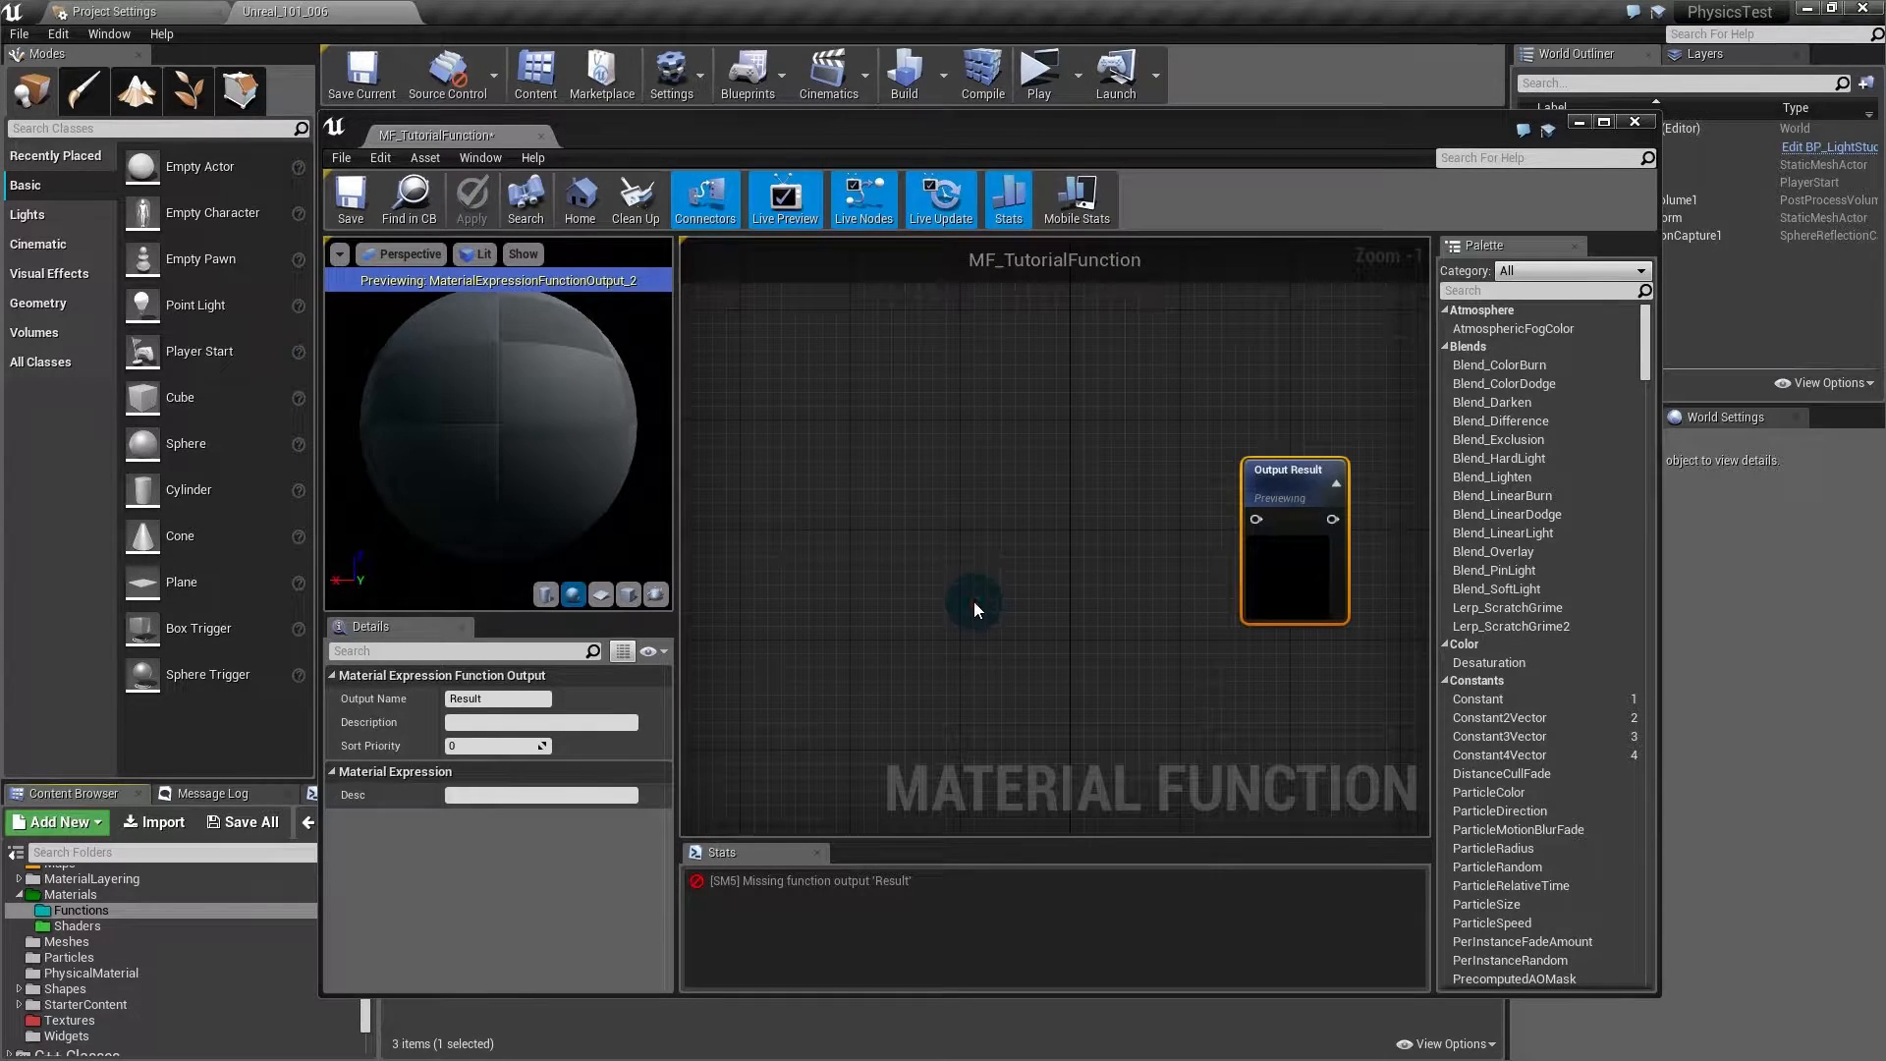
left_click(976, 604)
right_click_drag(941, 601, 988, 617)
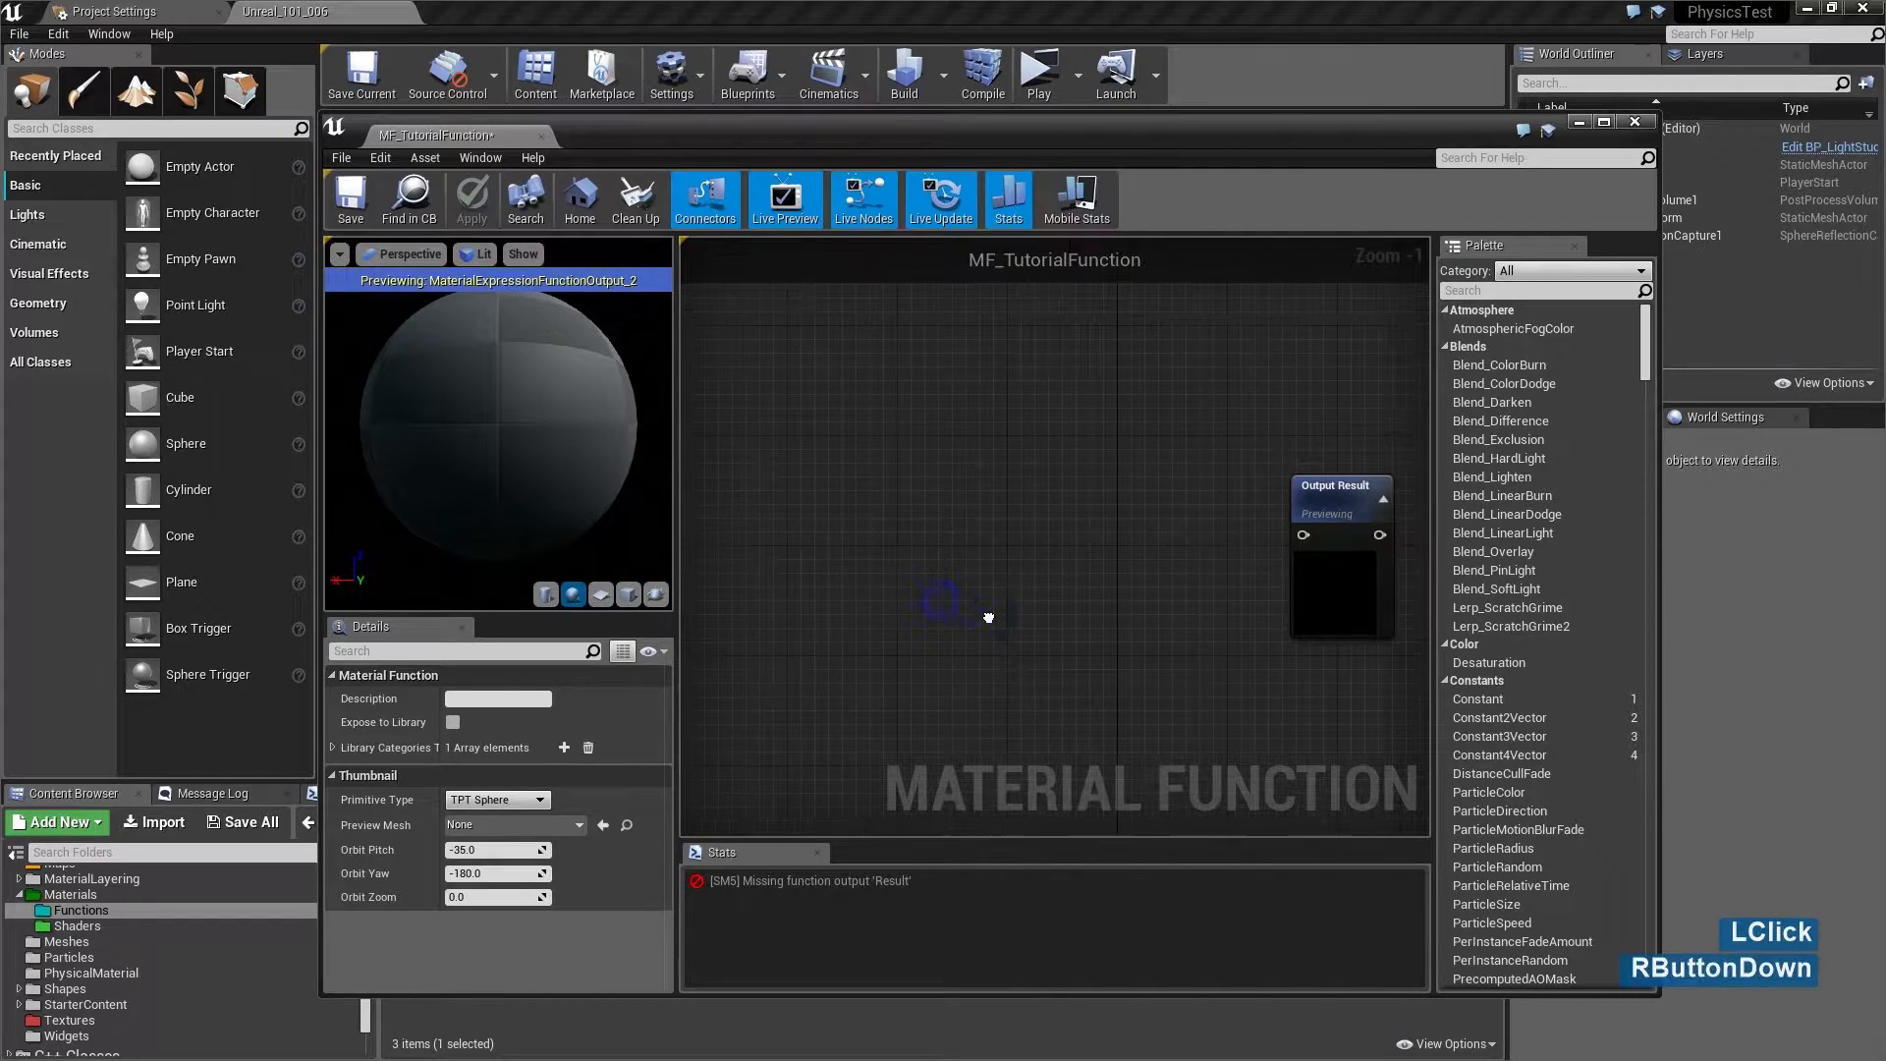
- Add a FunctionInput node to the graph and name the input Color
right_click(834, 487)
type("input")
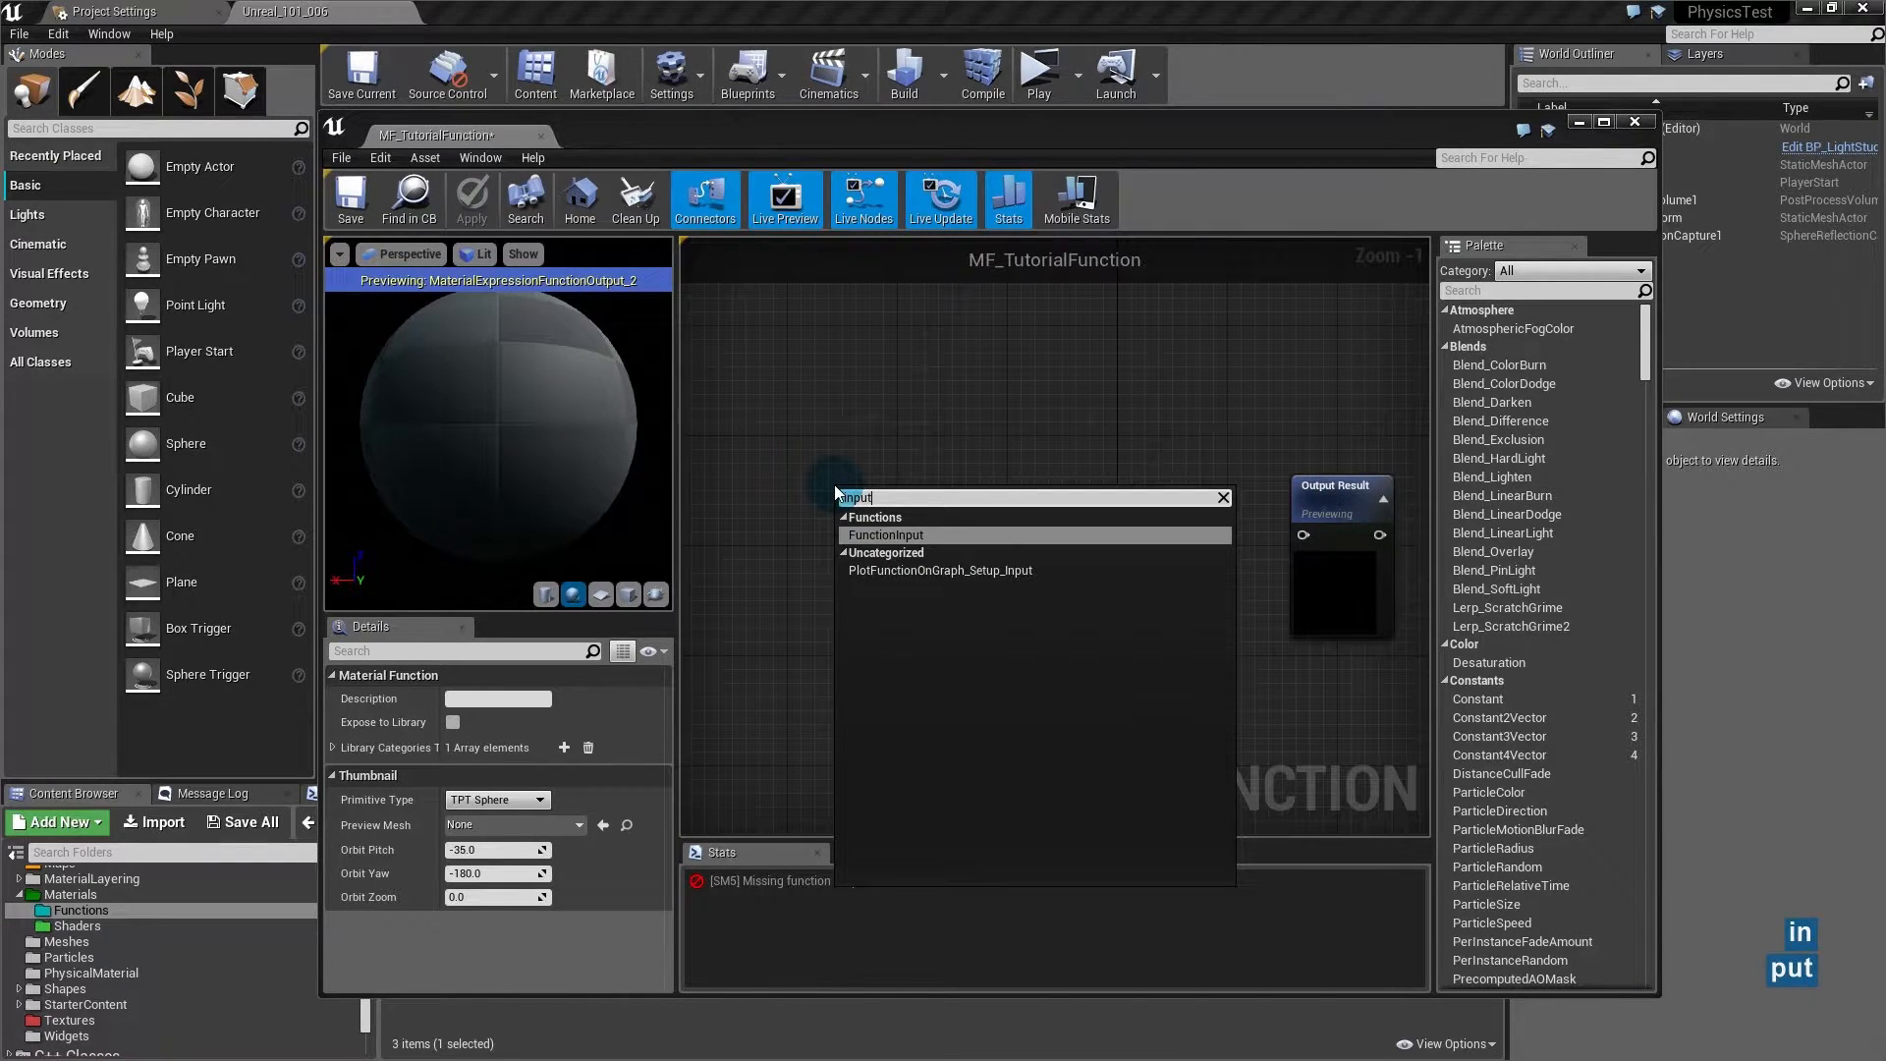
key("Return")
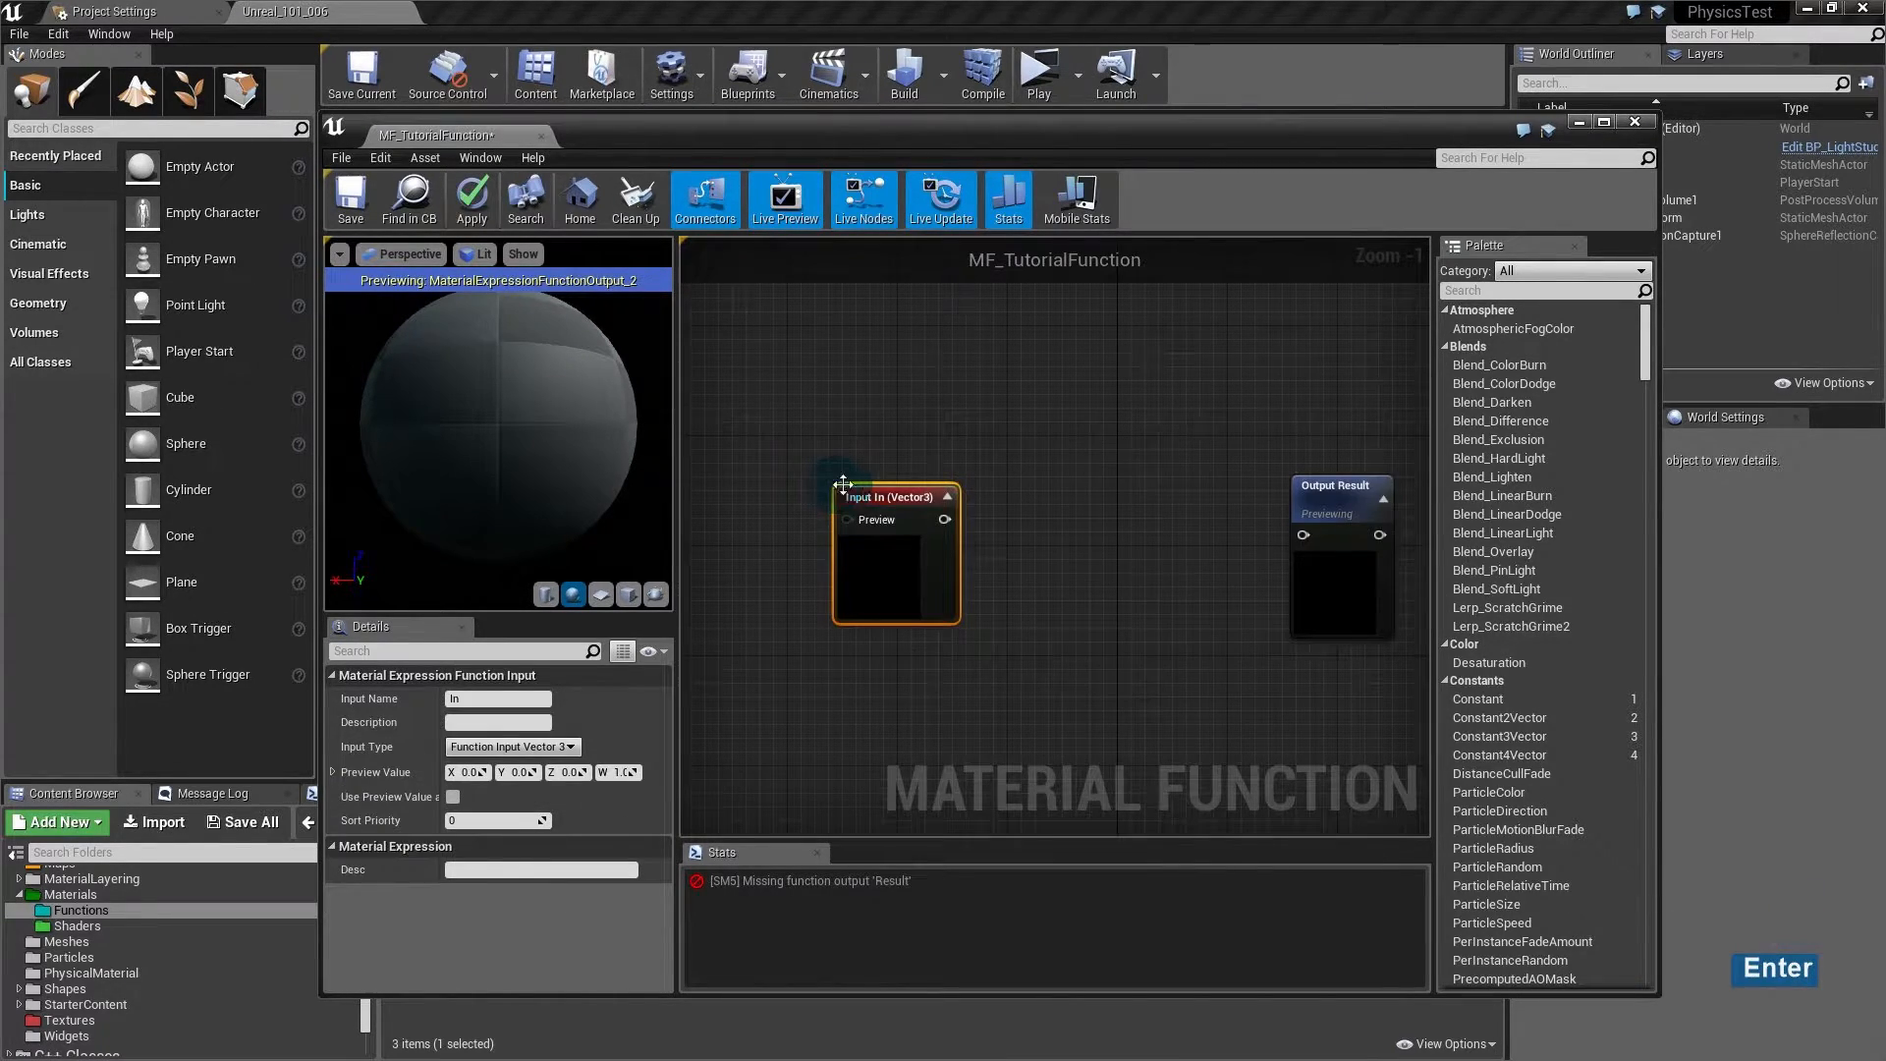
left_click_drag(898, 506, 851, 430)
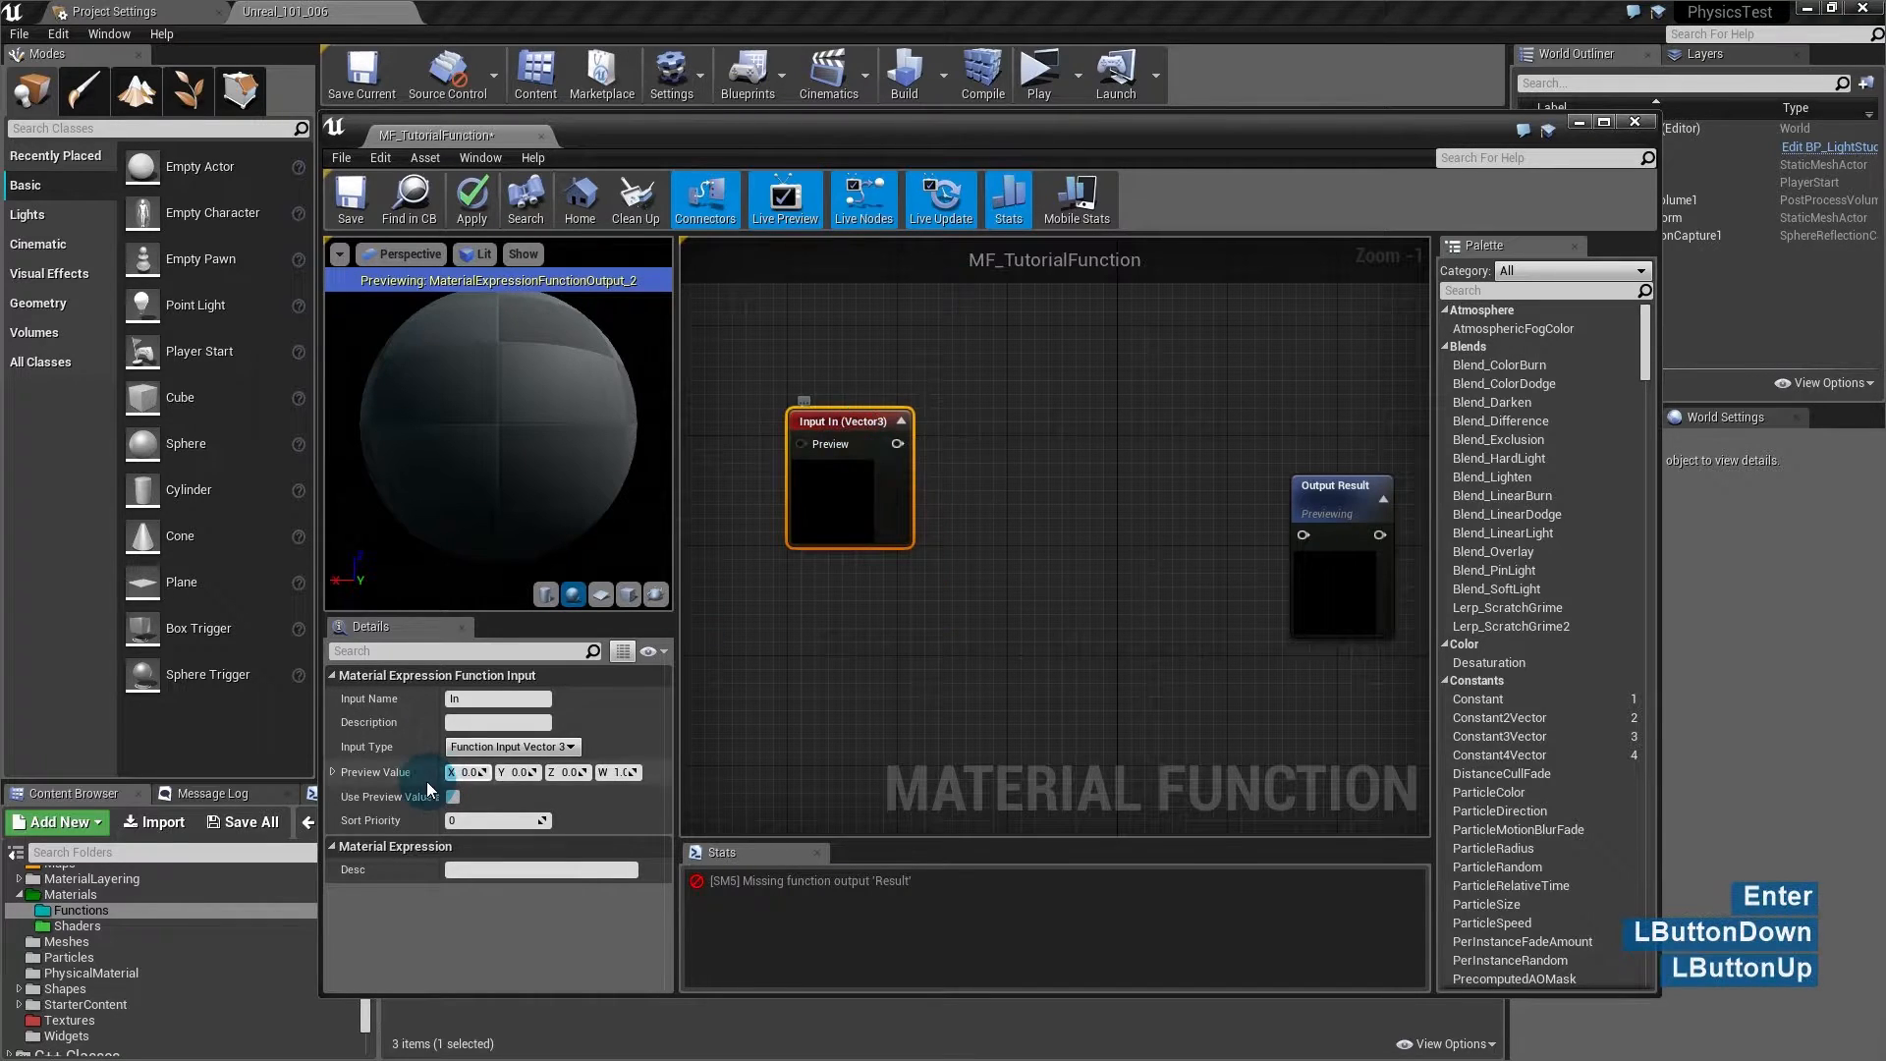
left_click(467, 697)
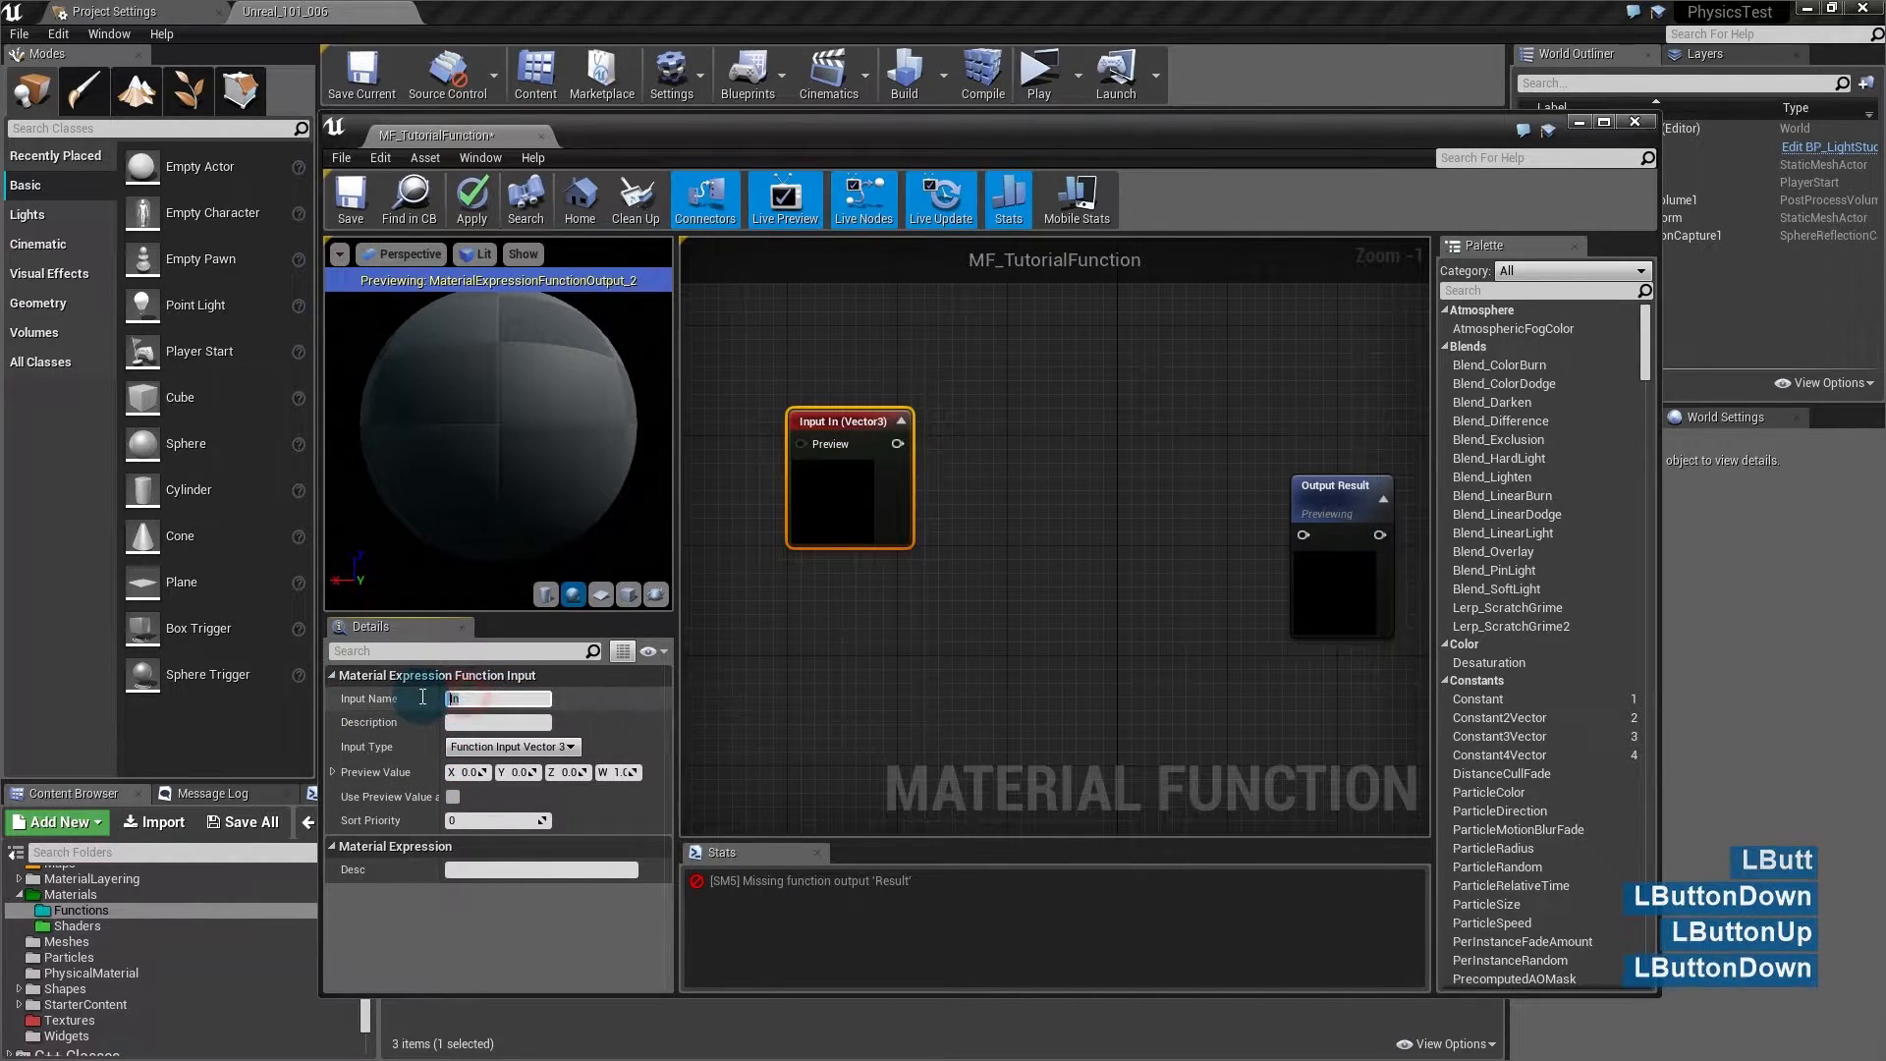
left_click(654, 717)
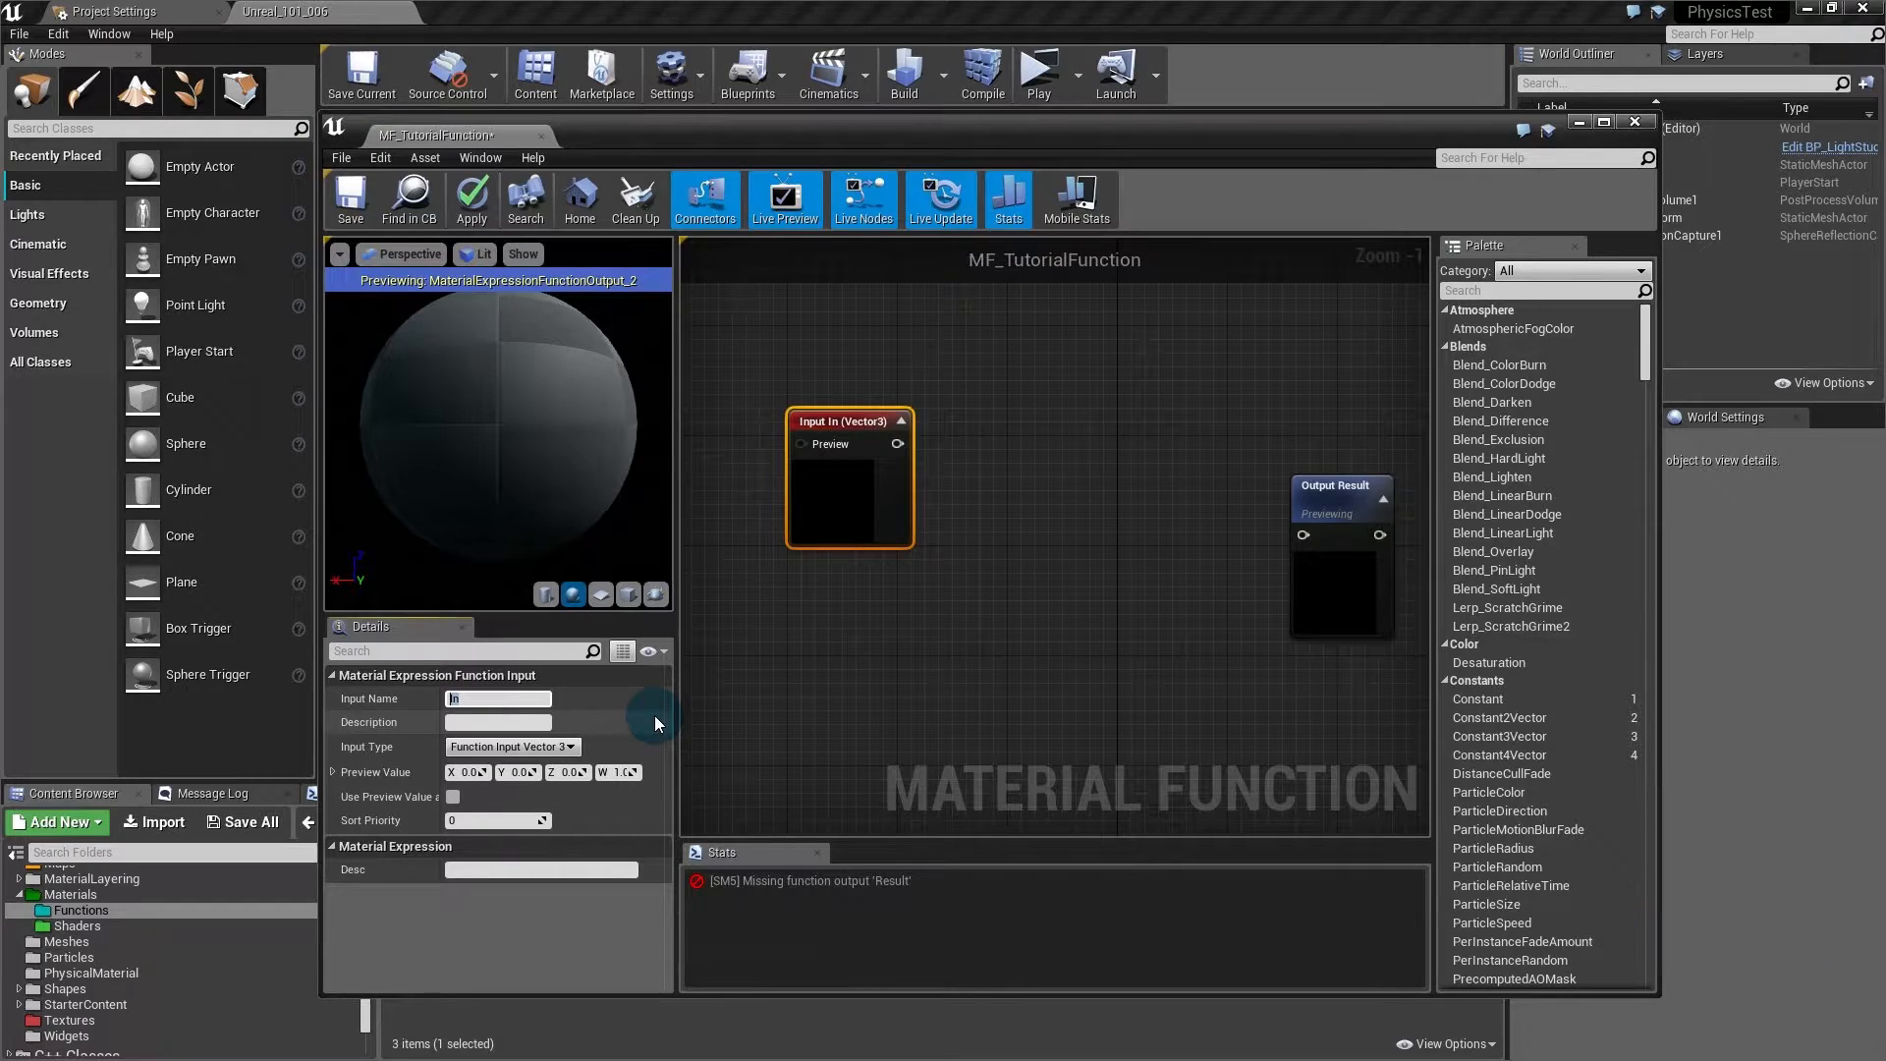
type("Color")
key("Return")
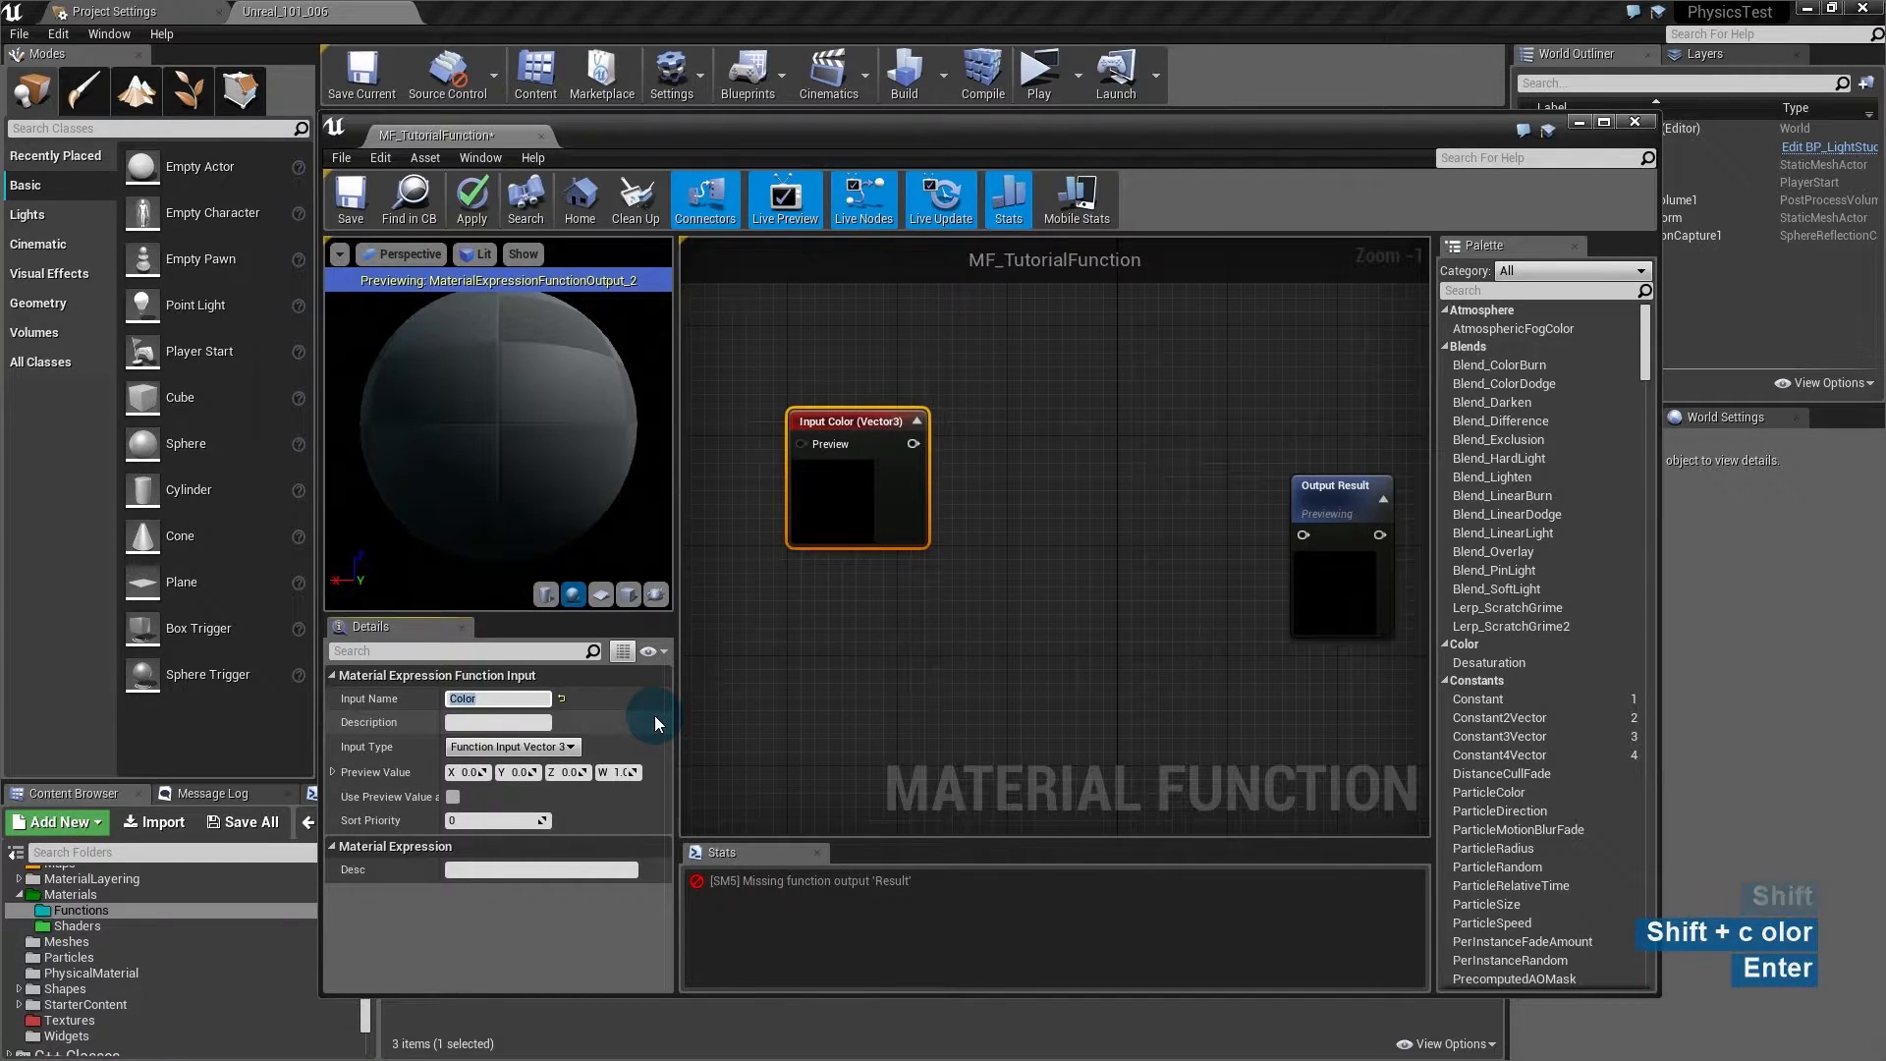
- Keep the Color input as Vector3 and give it the description 'The main color'
left_click(571, 748)
left_click(500, 800)
left_click(521, 724)
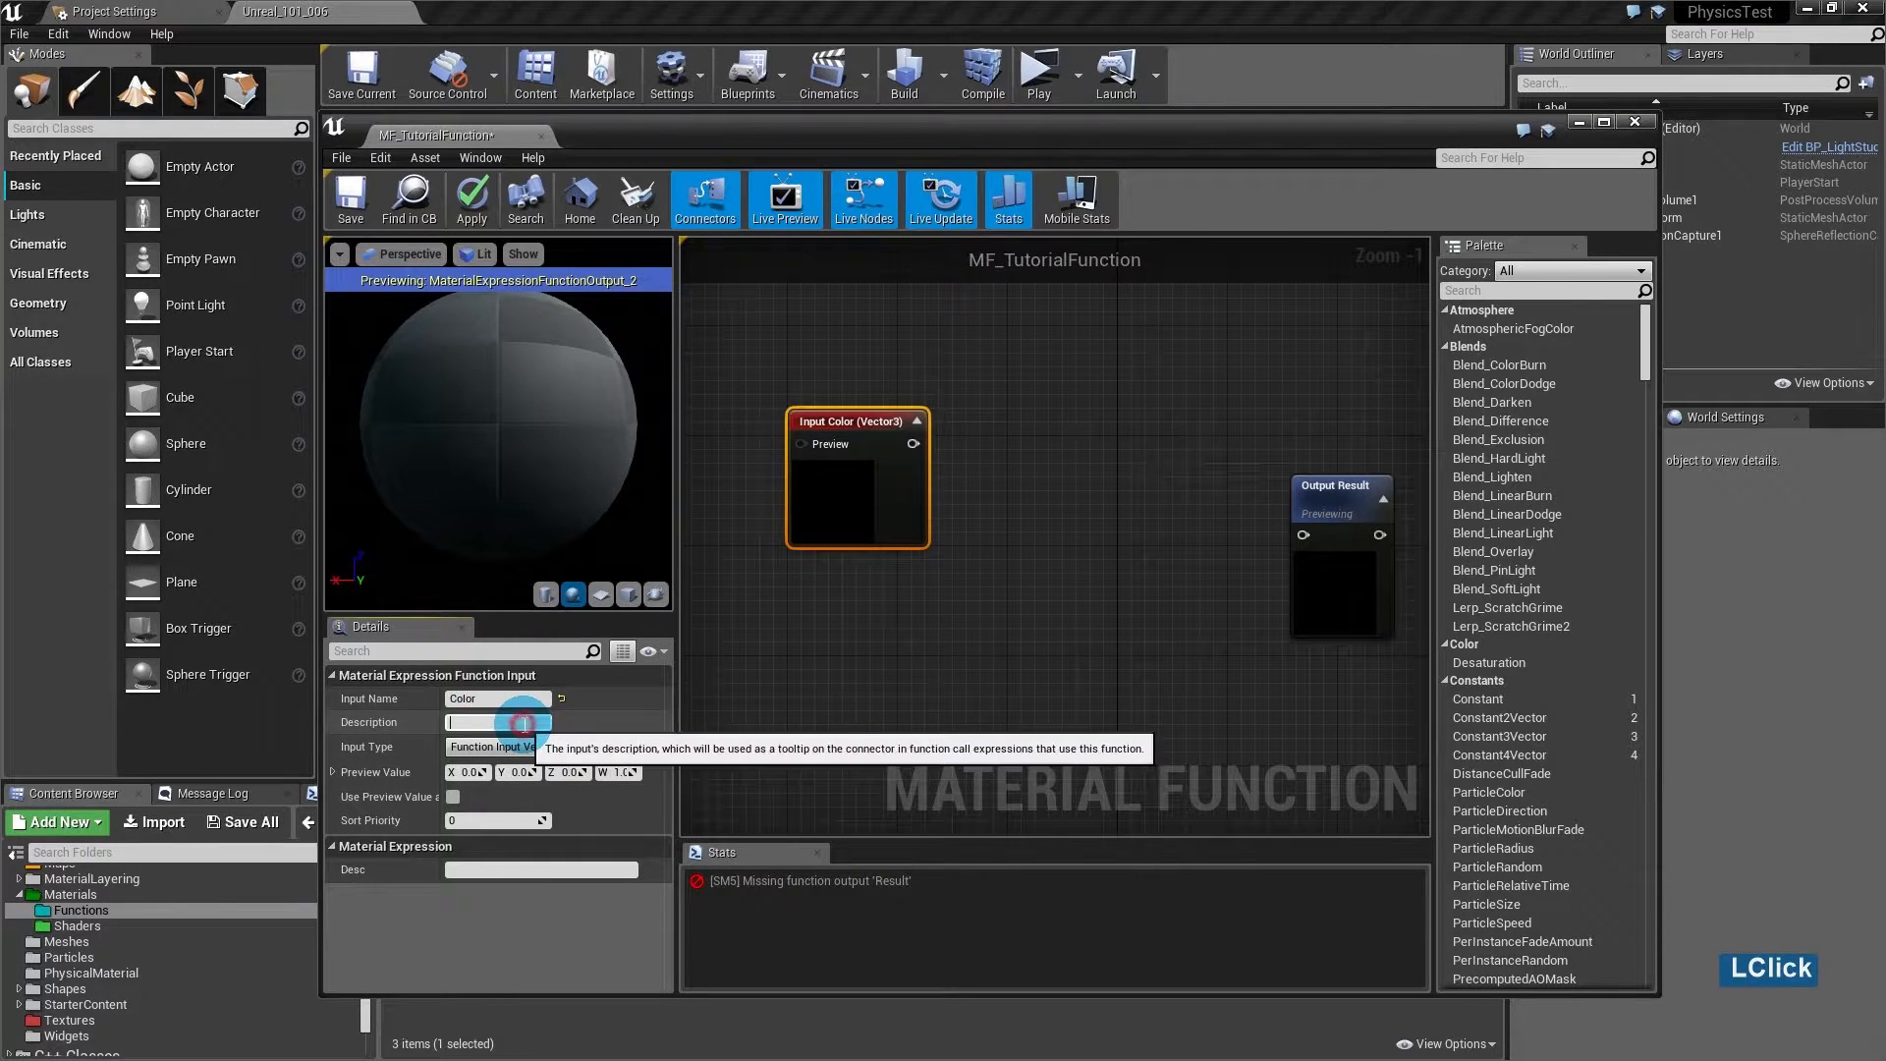
left_click(562, 752)
left_click(501, 785)
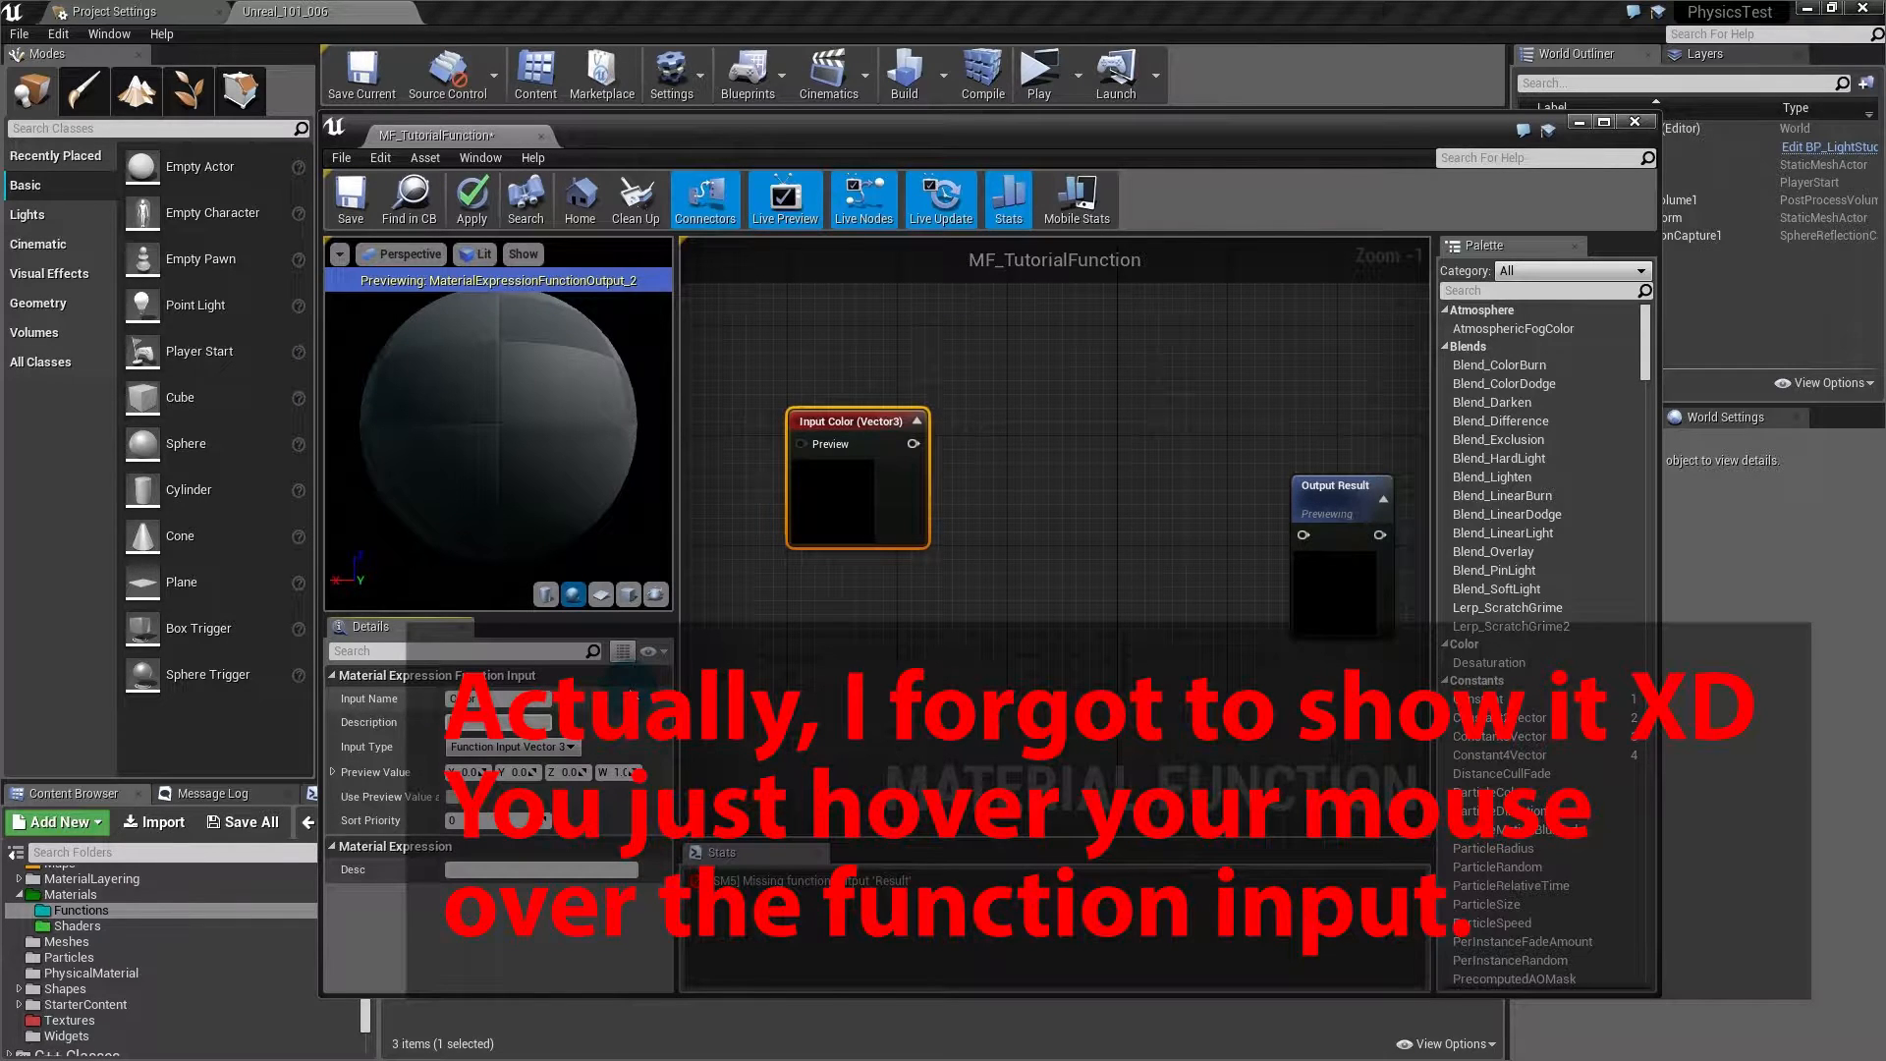
type("The ")
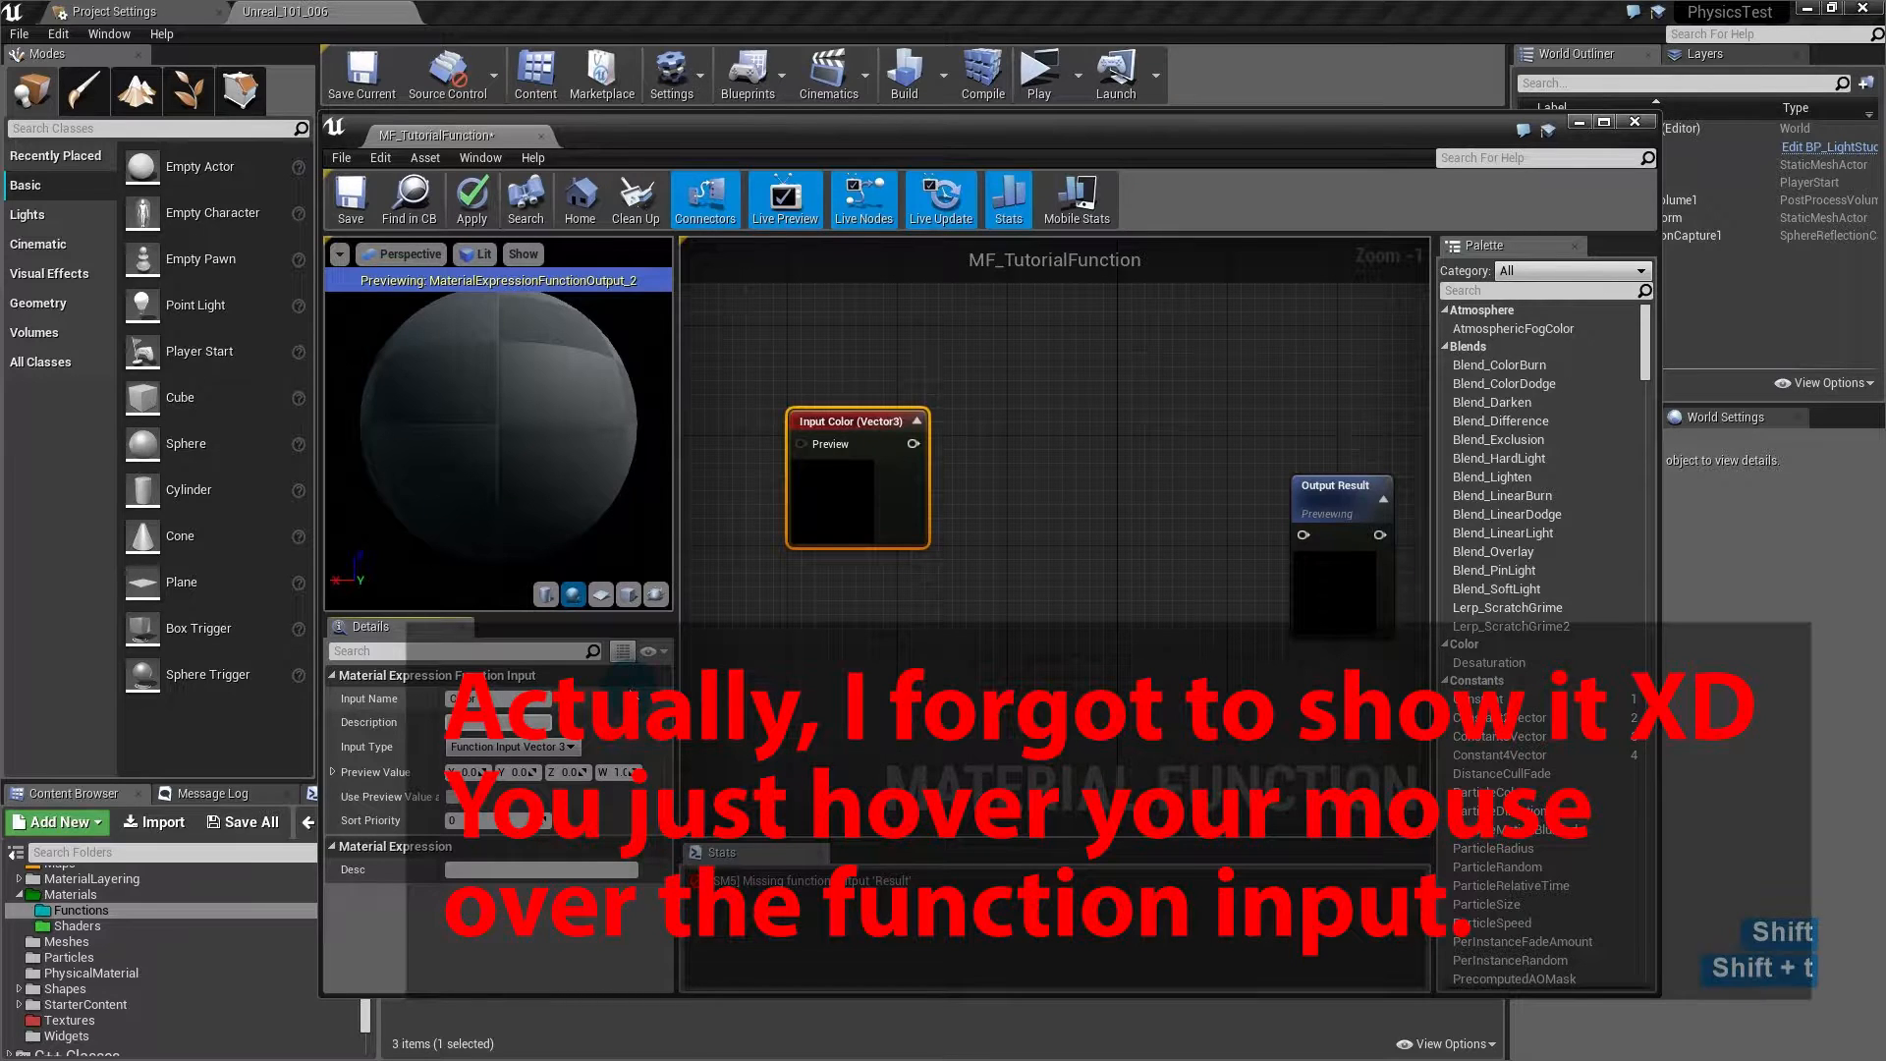
type("main color")
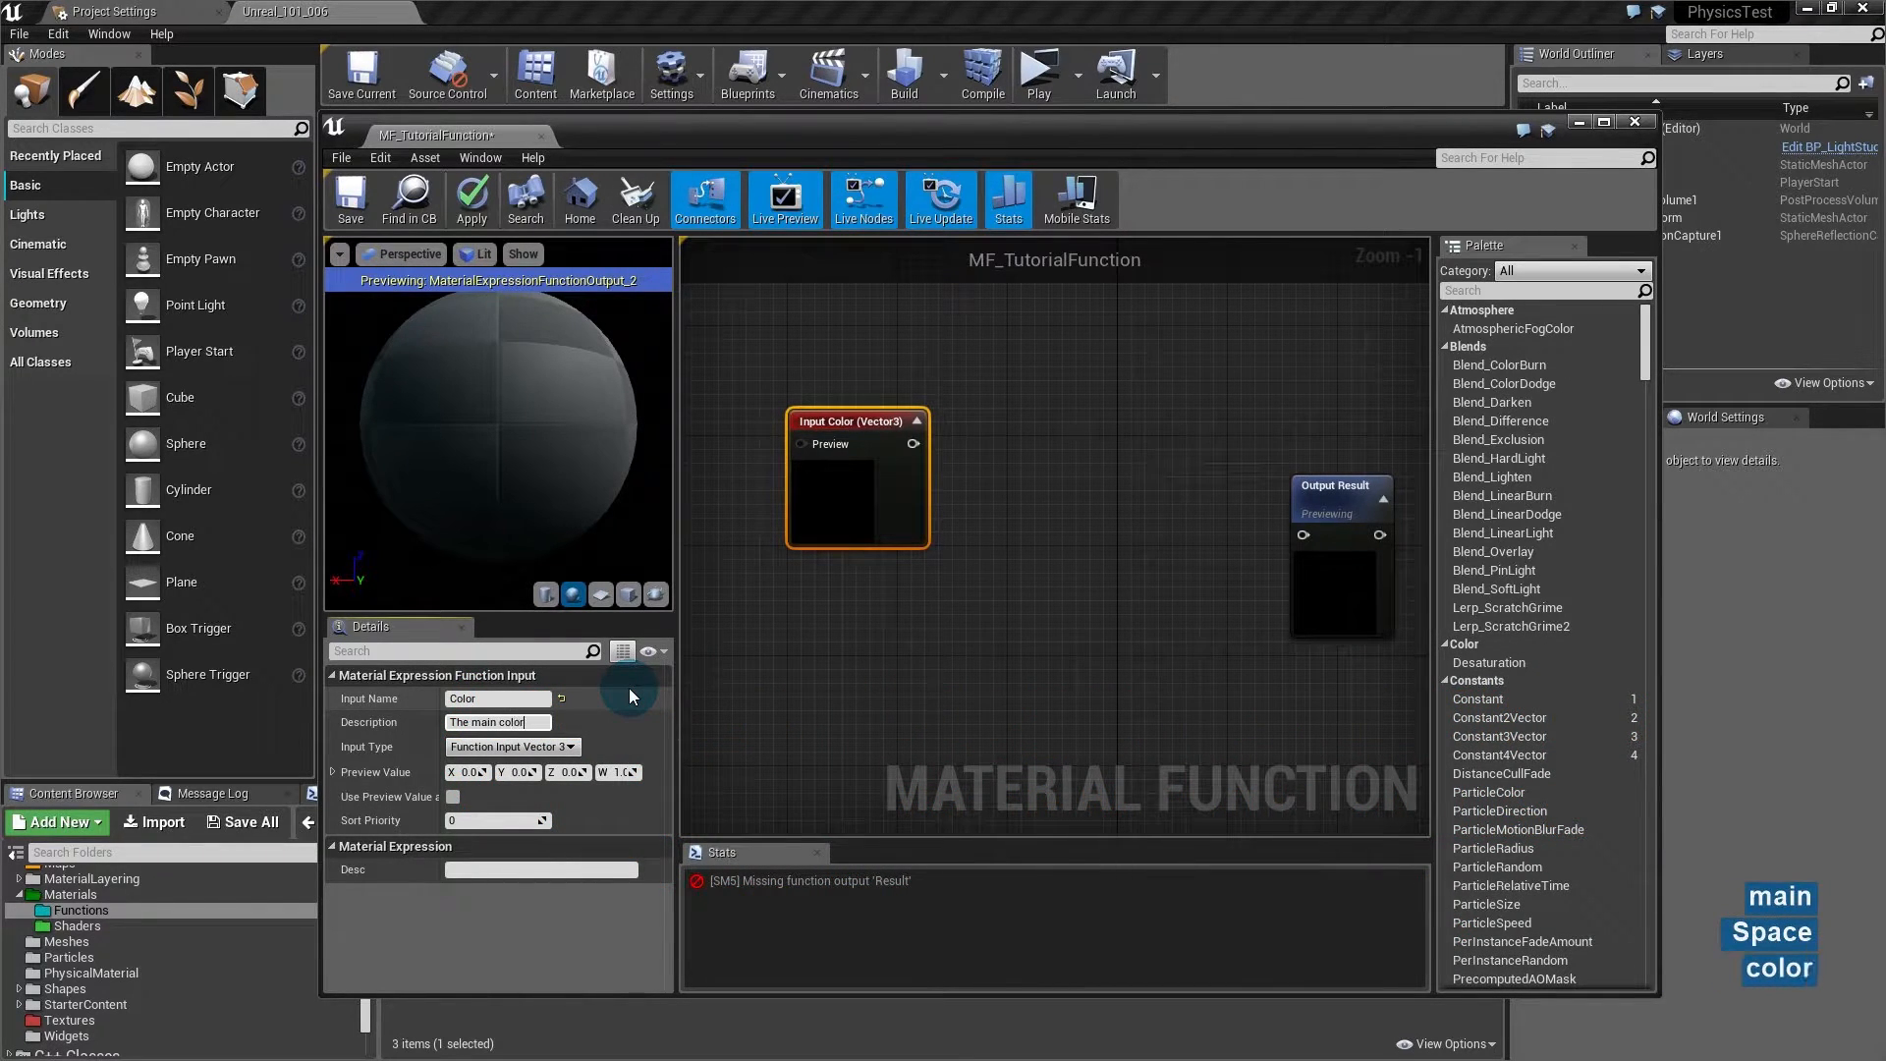
key("Return")
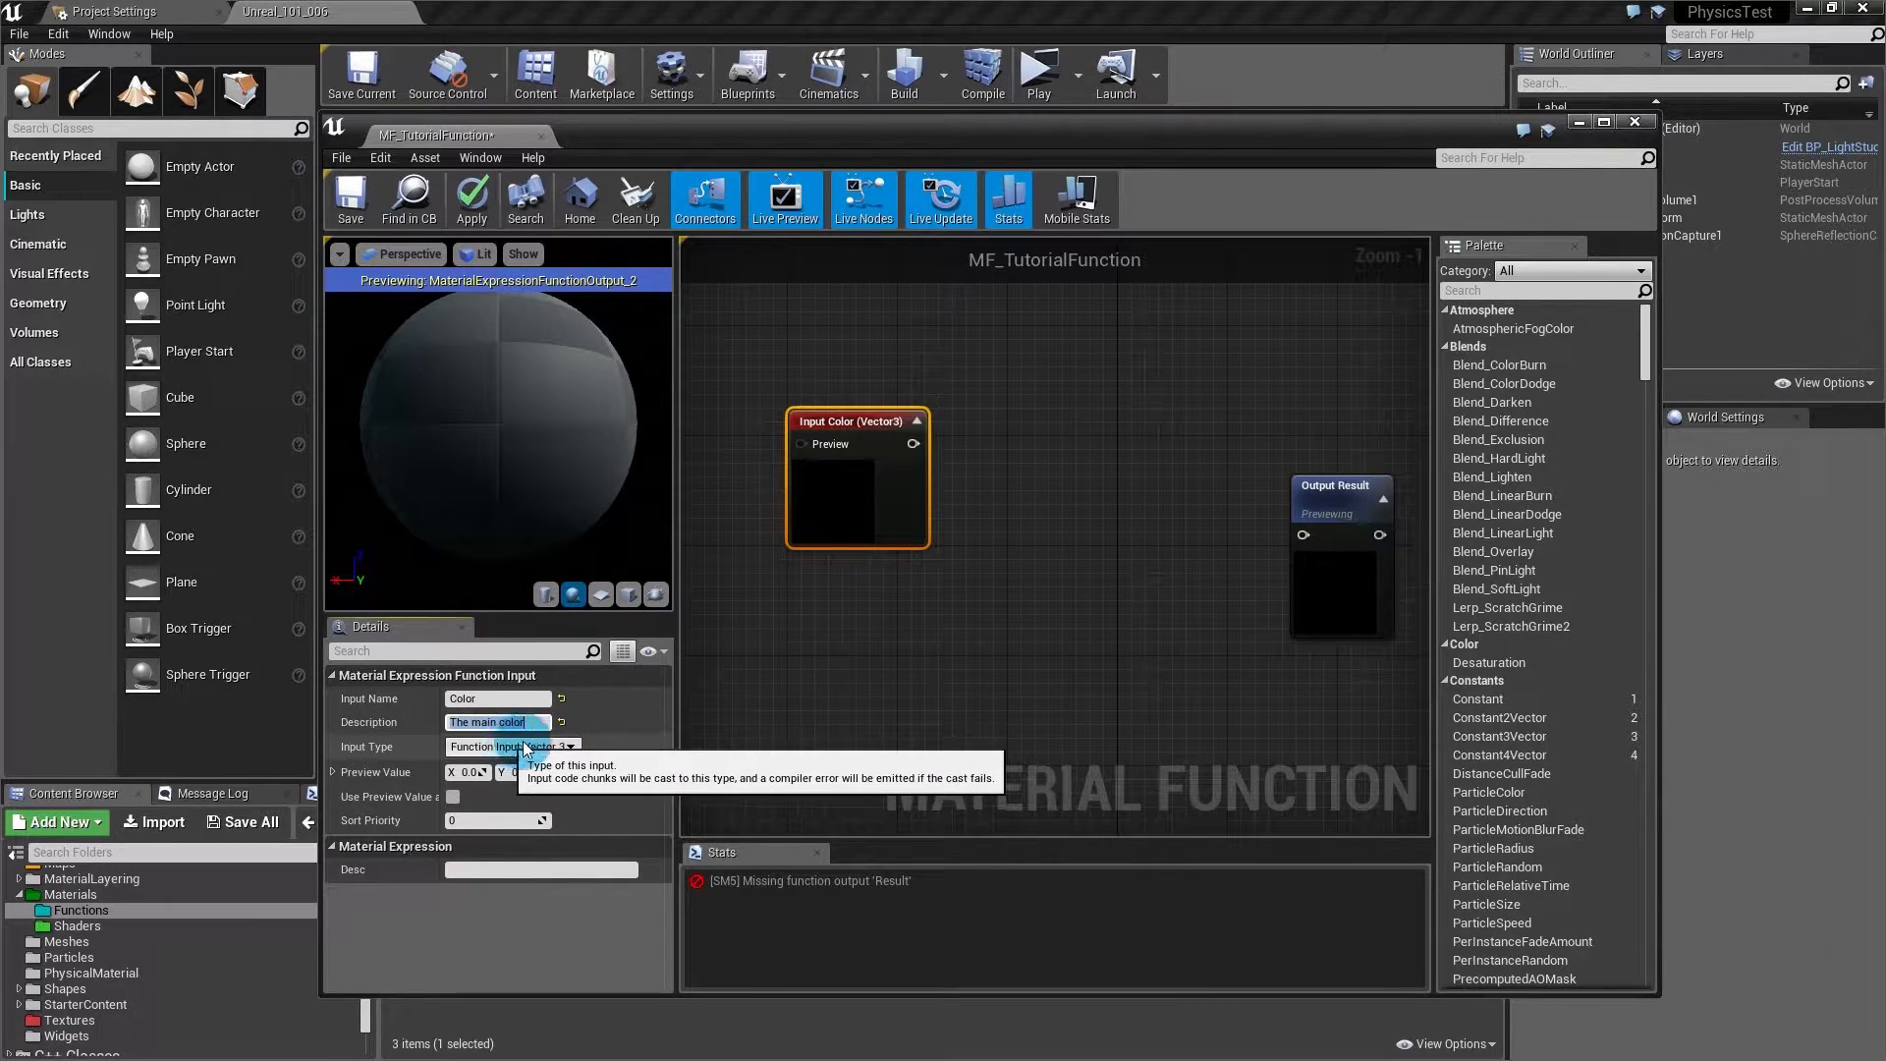
- Enable Use Preview Value as Default on the Color input
left_click(569, 748)
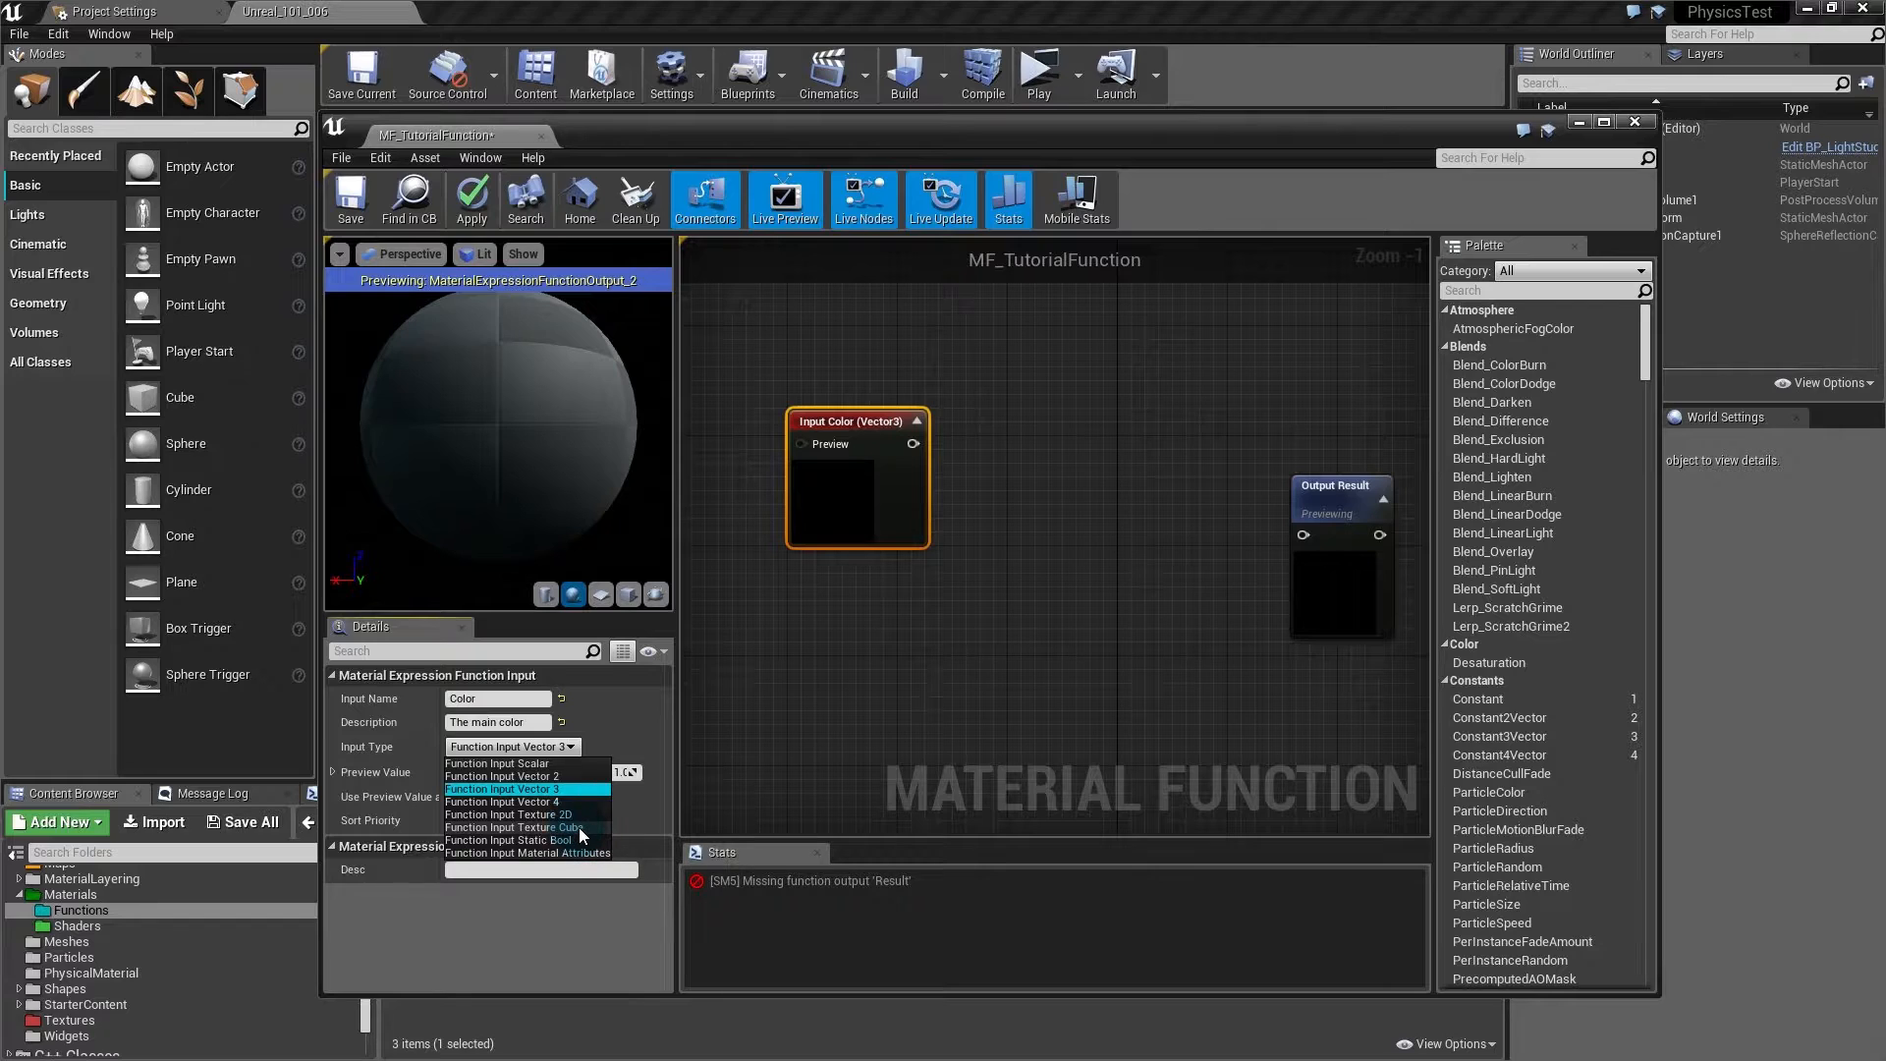
left_click(569, 850)
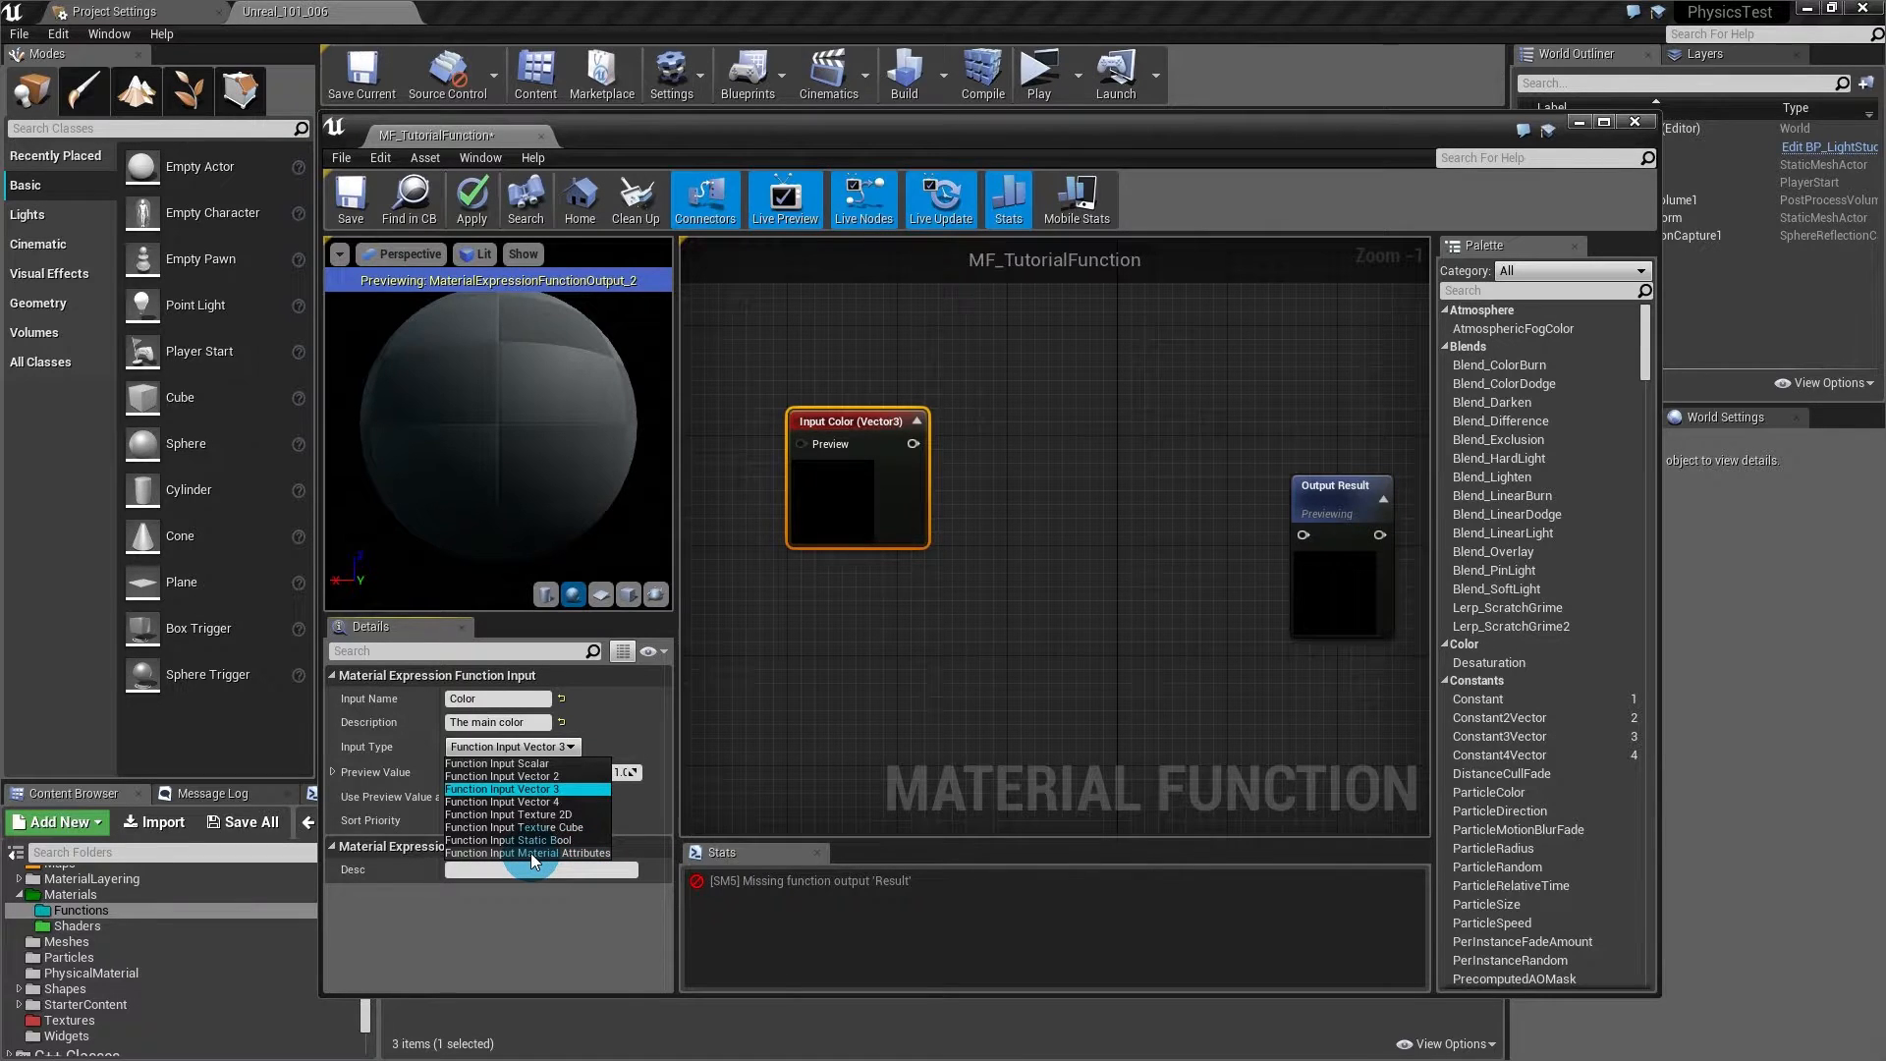
left_click(809, 732)
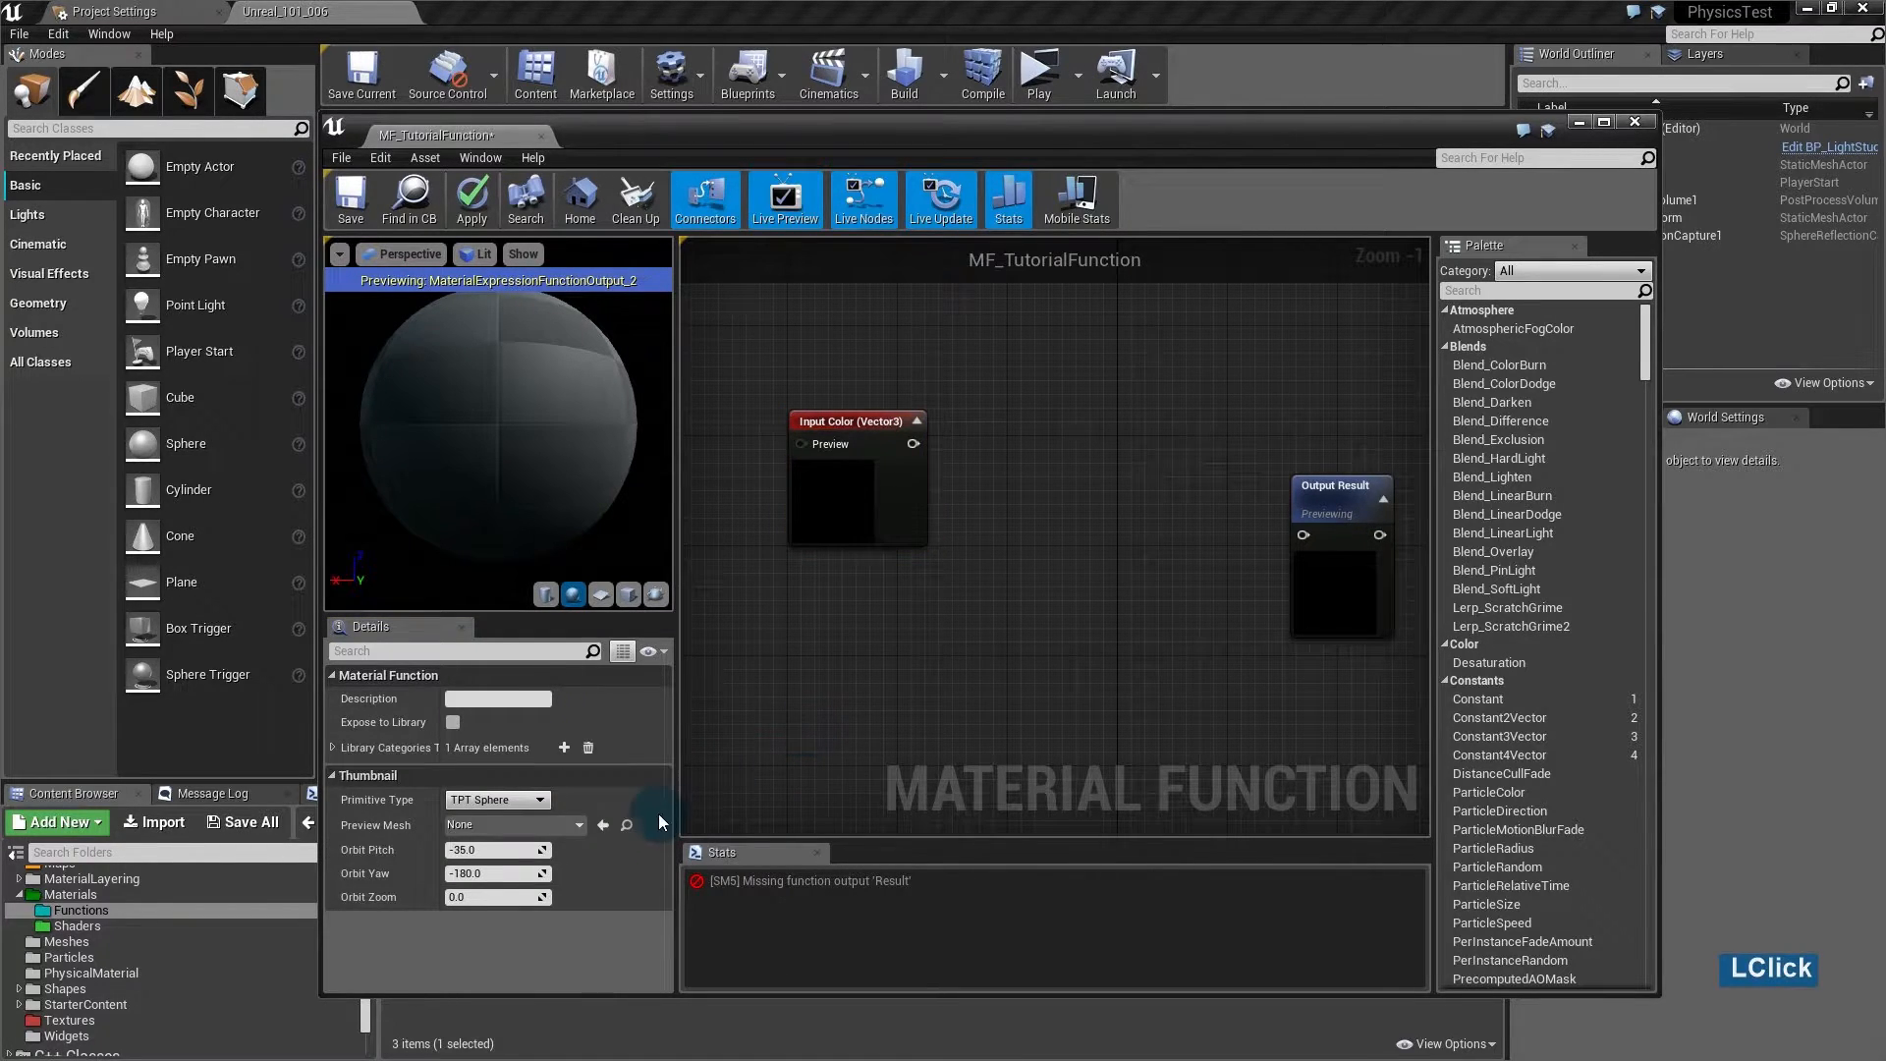
left_click(864, 491)
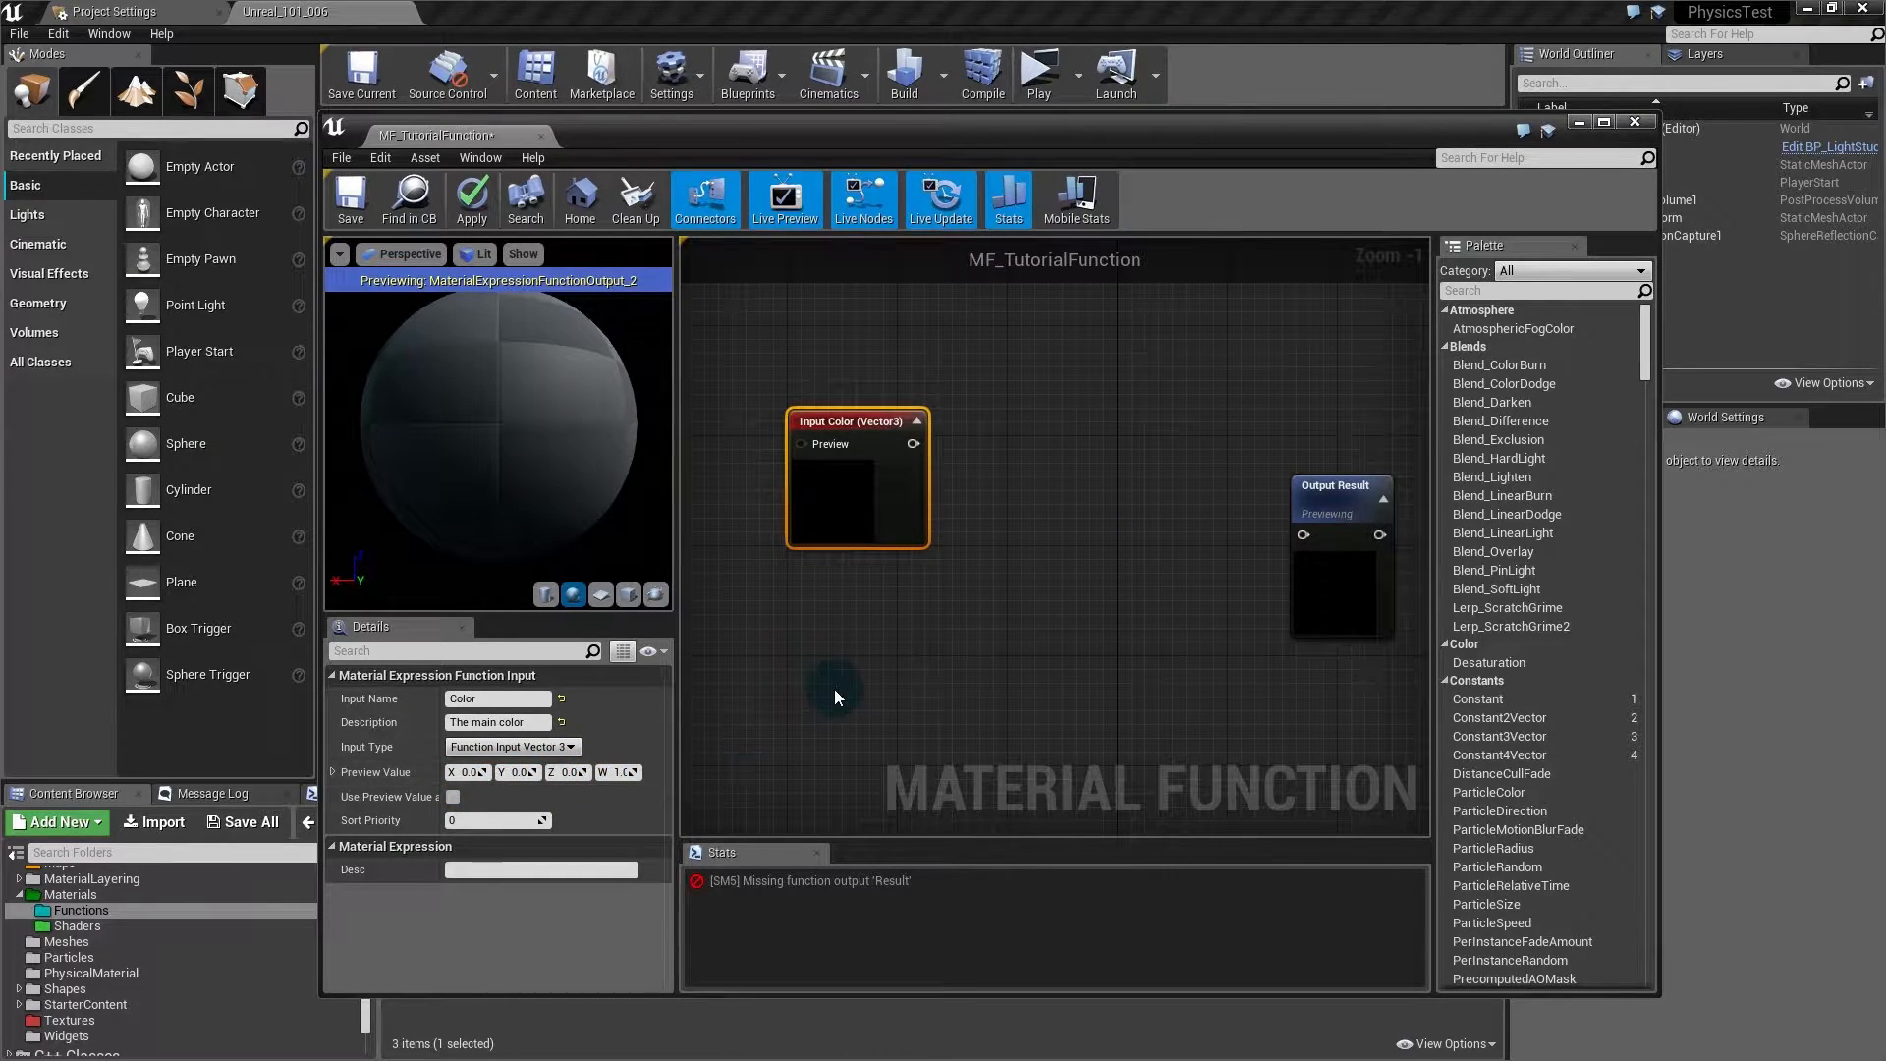
left_click_drag(440, 776, 493, 778)
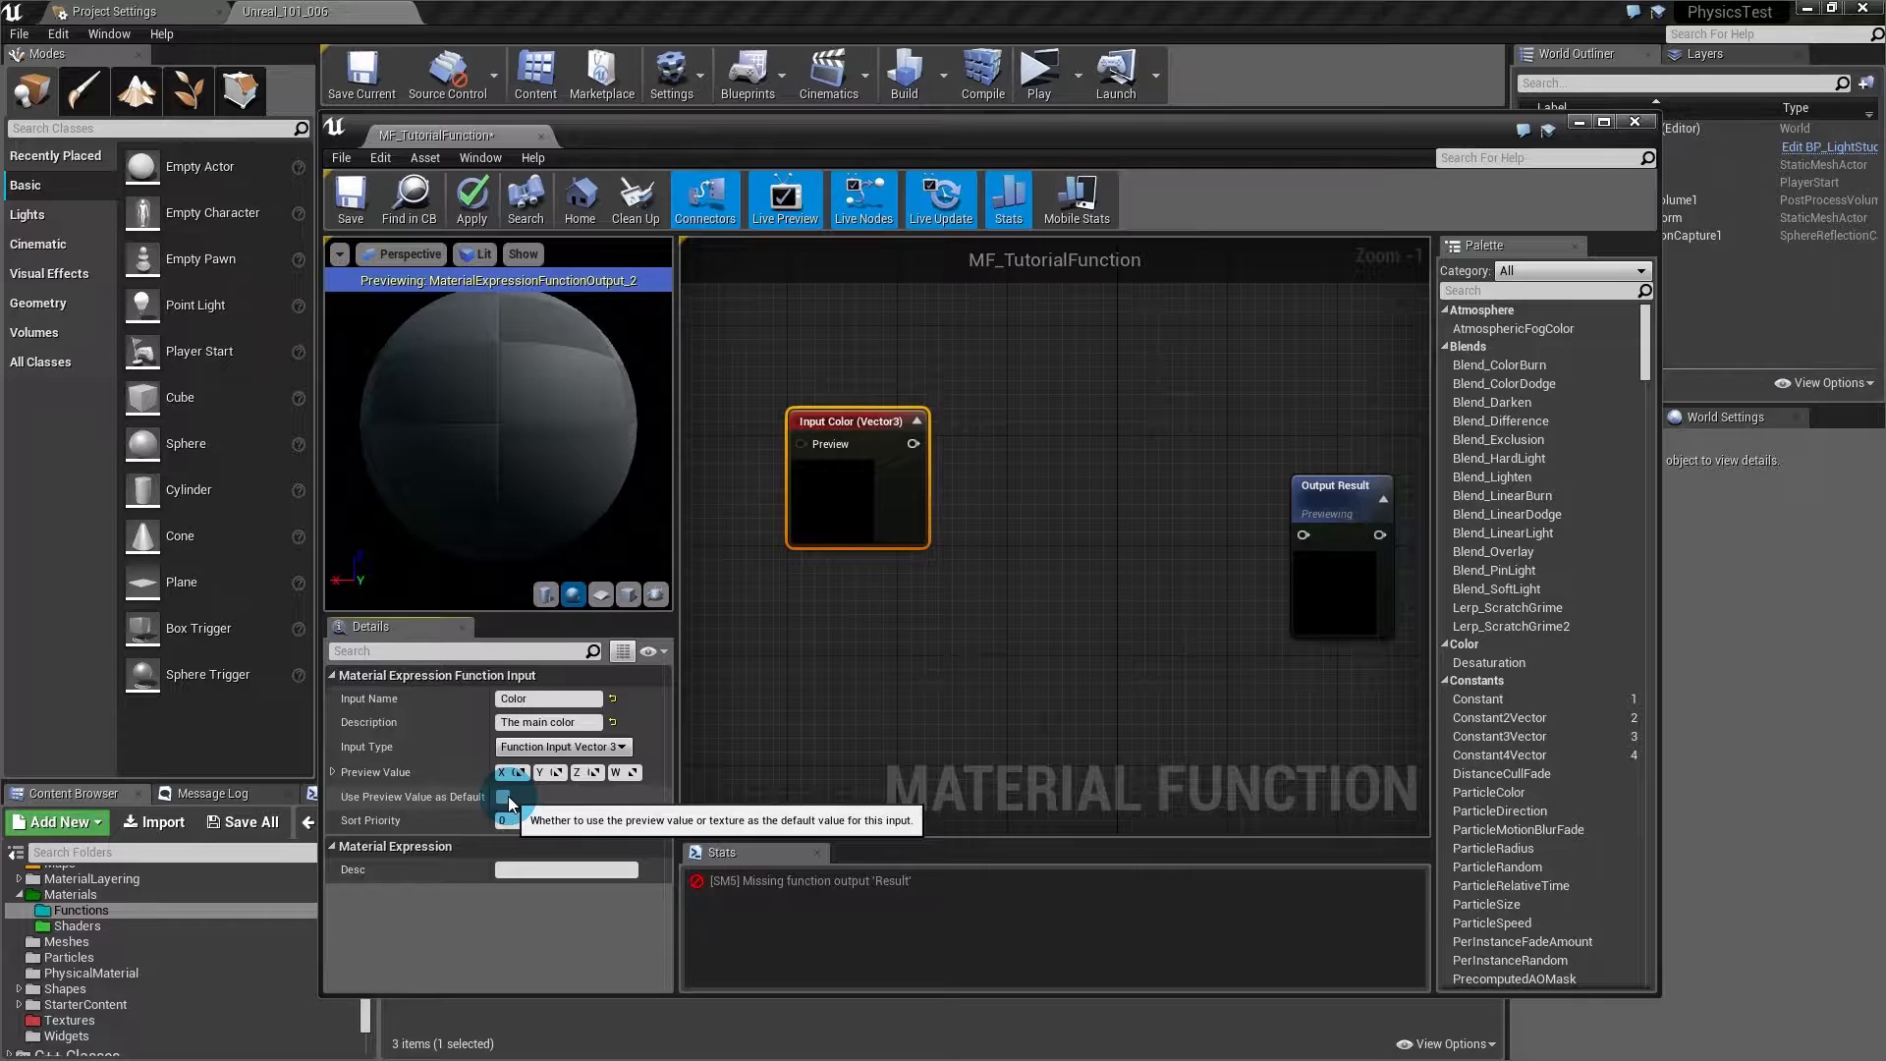
left_click(504, 797)
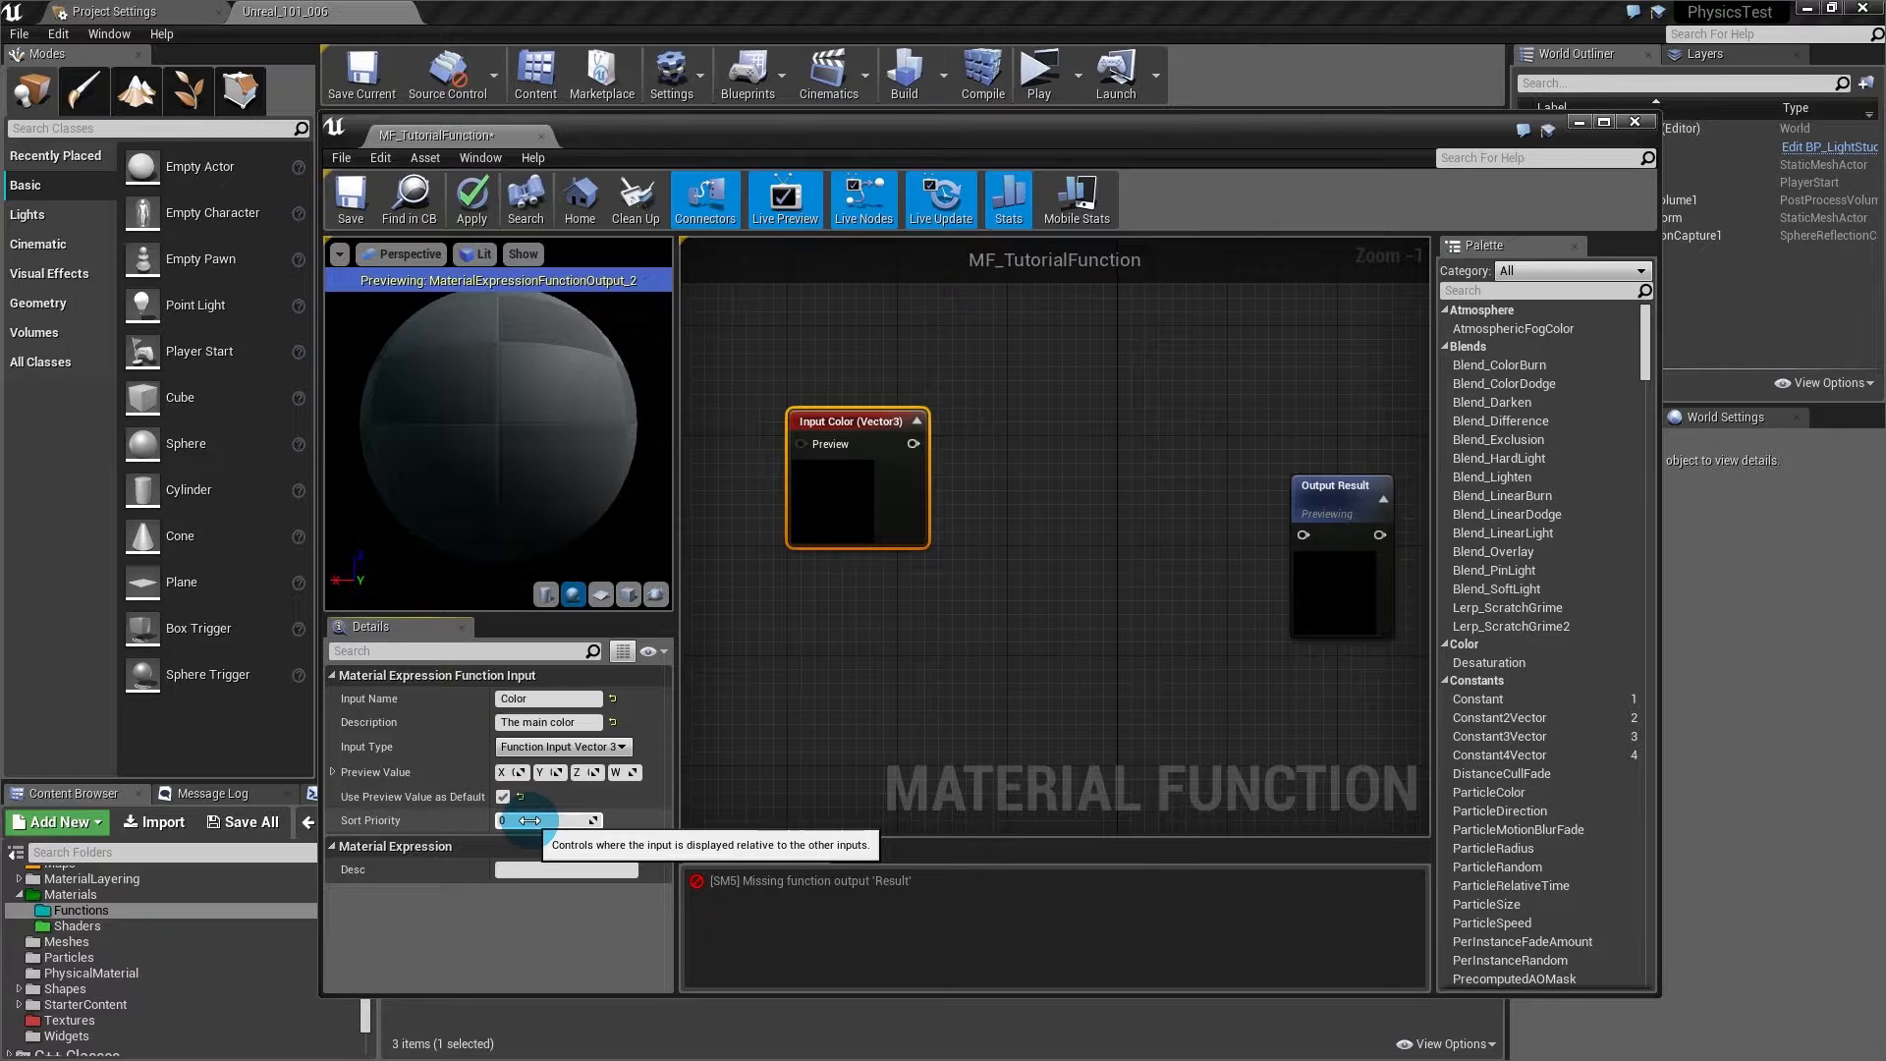
- Duplicate the Color input as a scalar input named Roughness with an empty description
left_click_drag(864, 471, 864, 430)
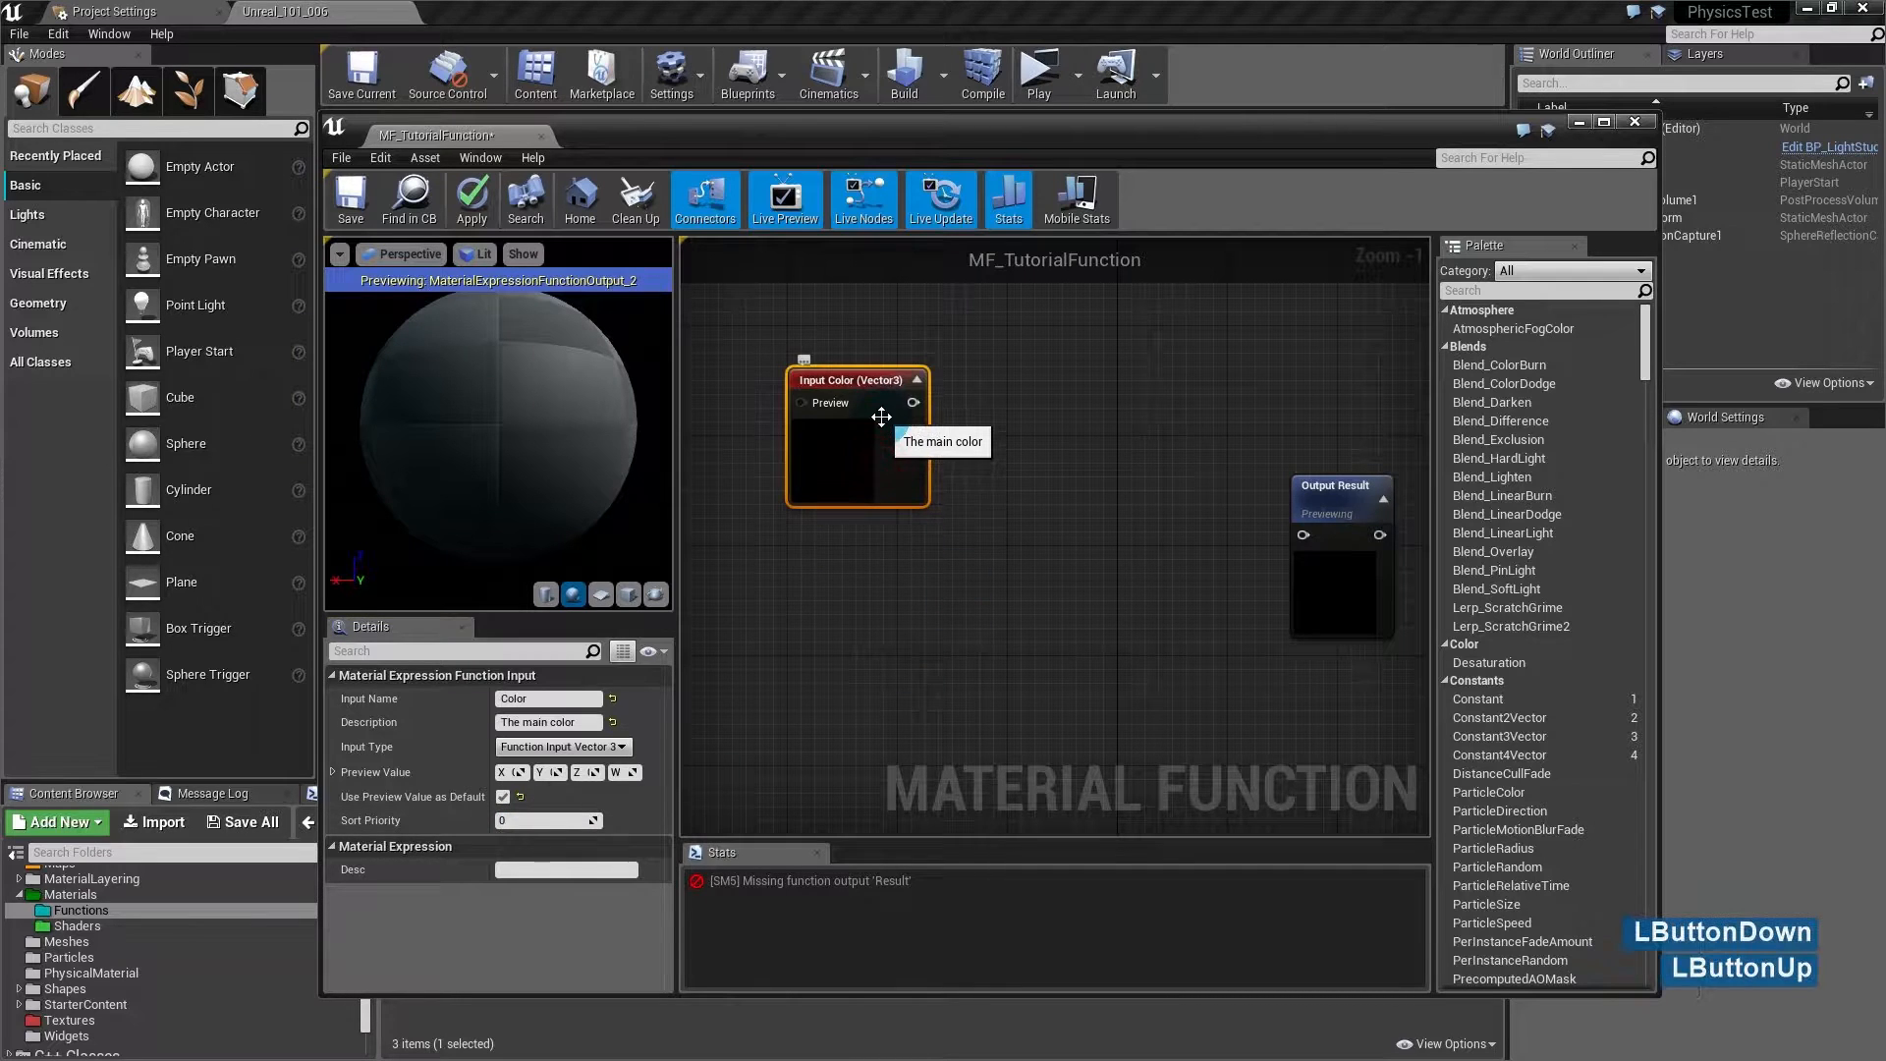
key("ctrl+w")
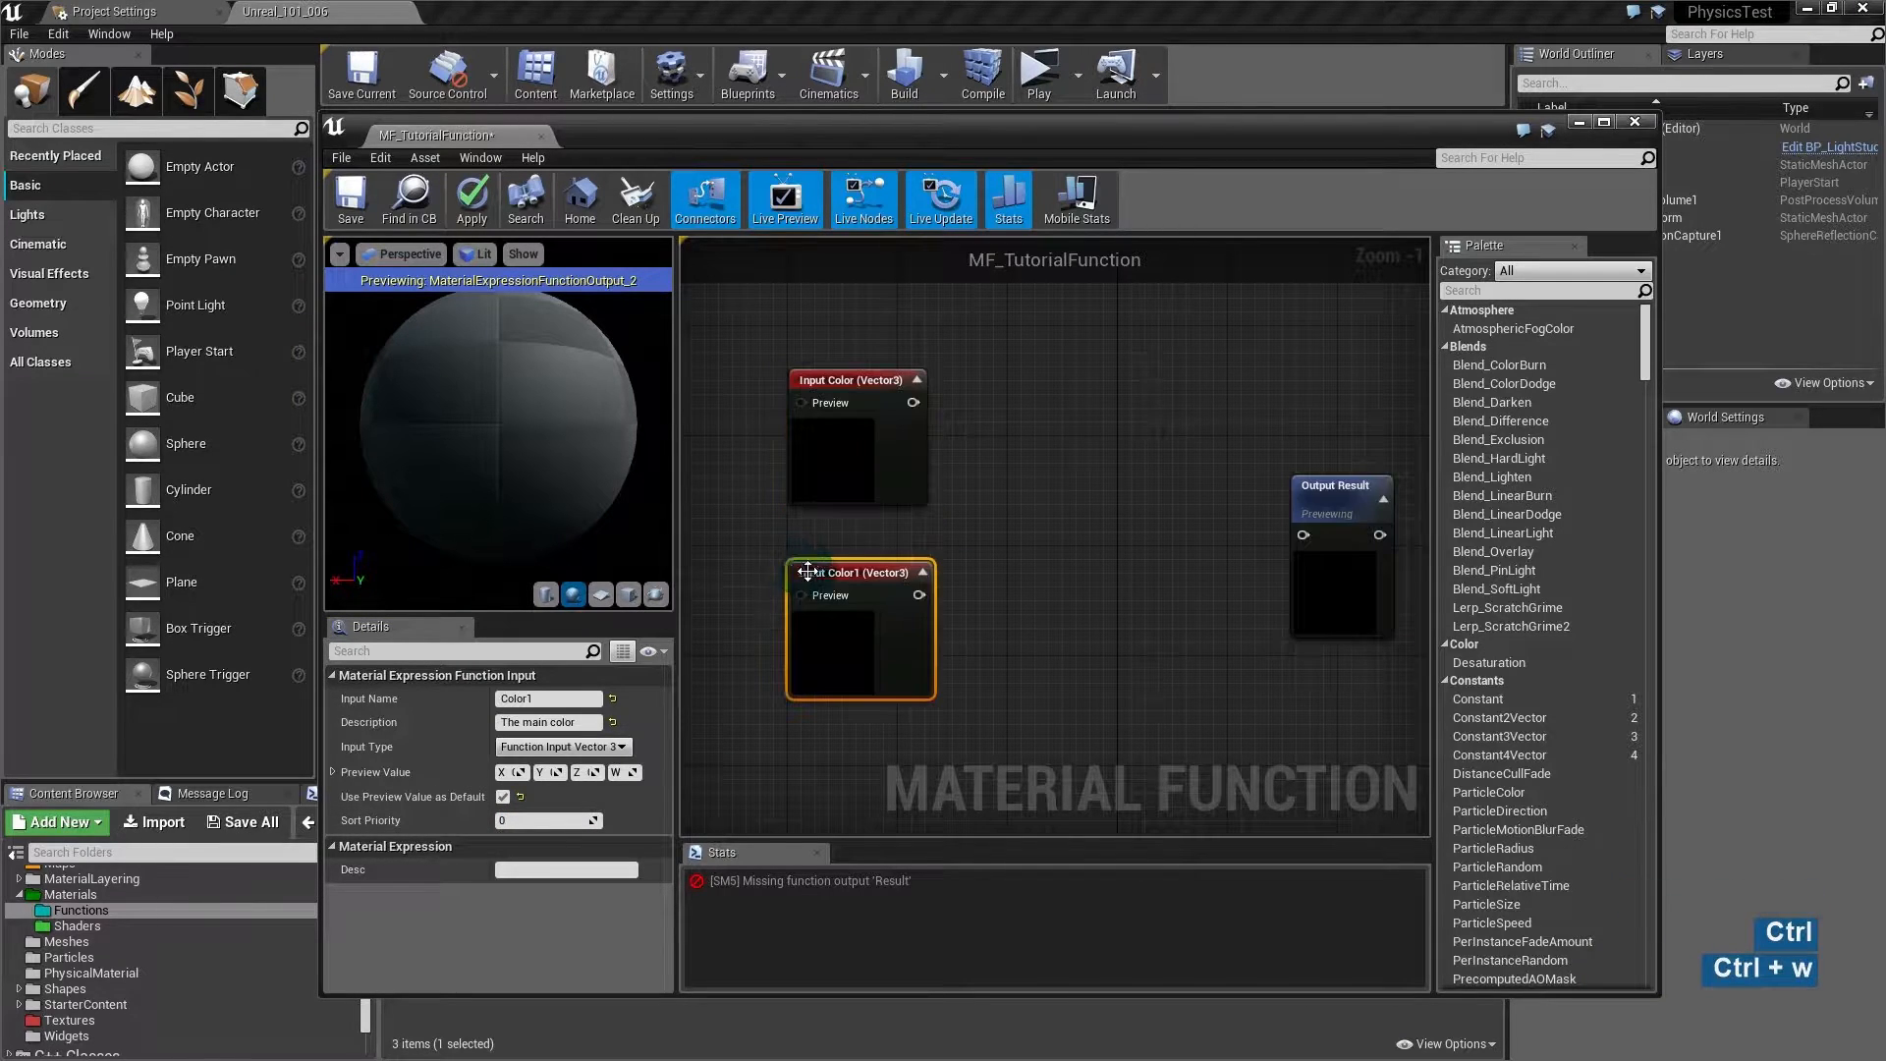
left_click_drag(557, 699, 430, 701)
type("R")
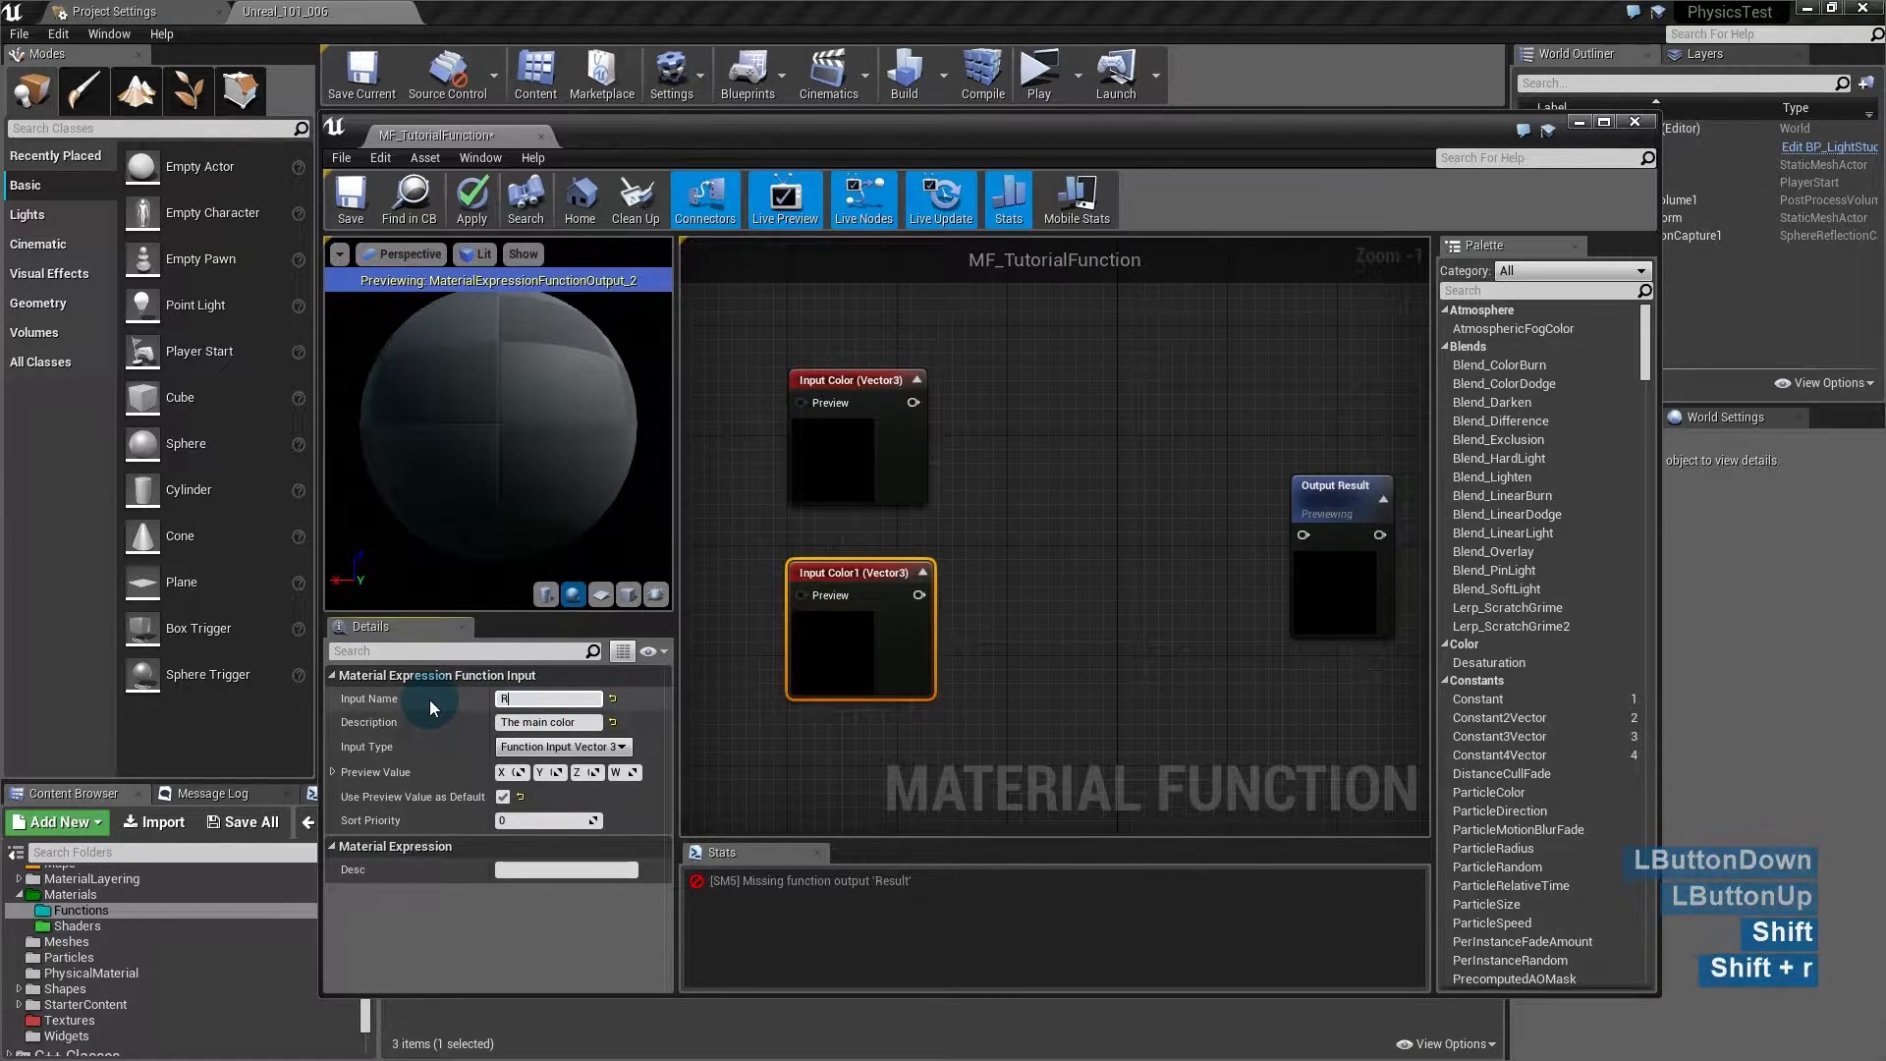
type("oughness")
key("Return")
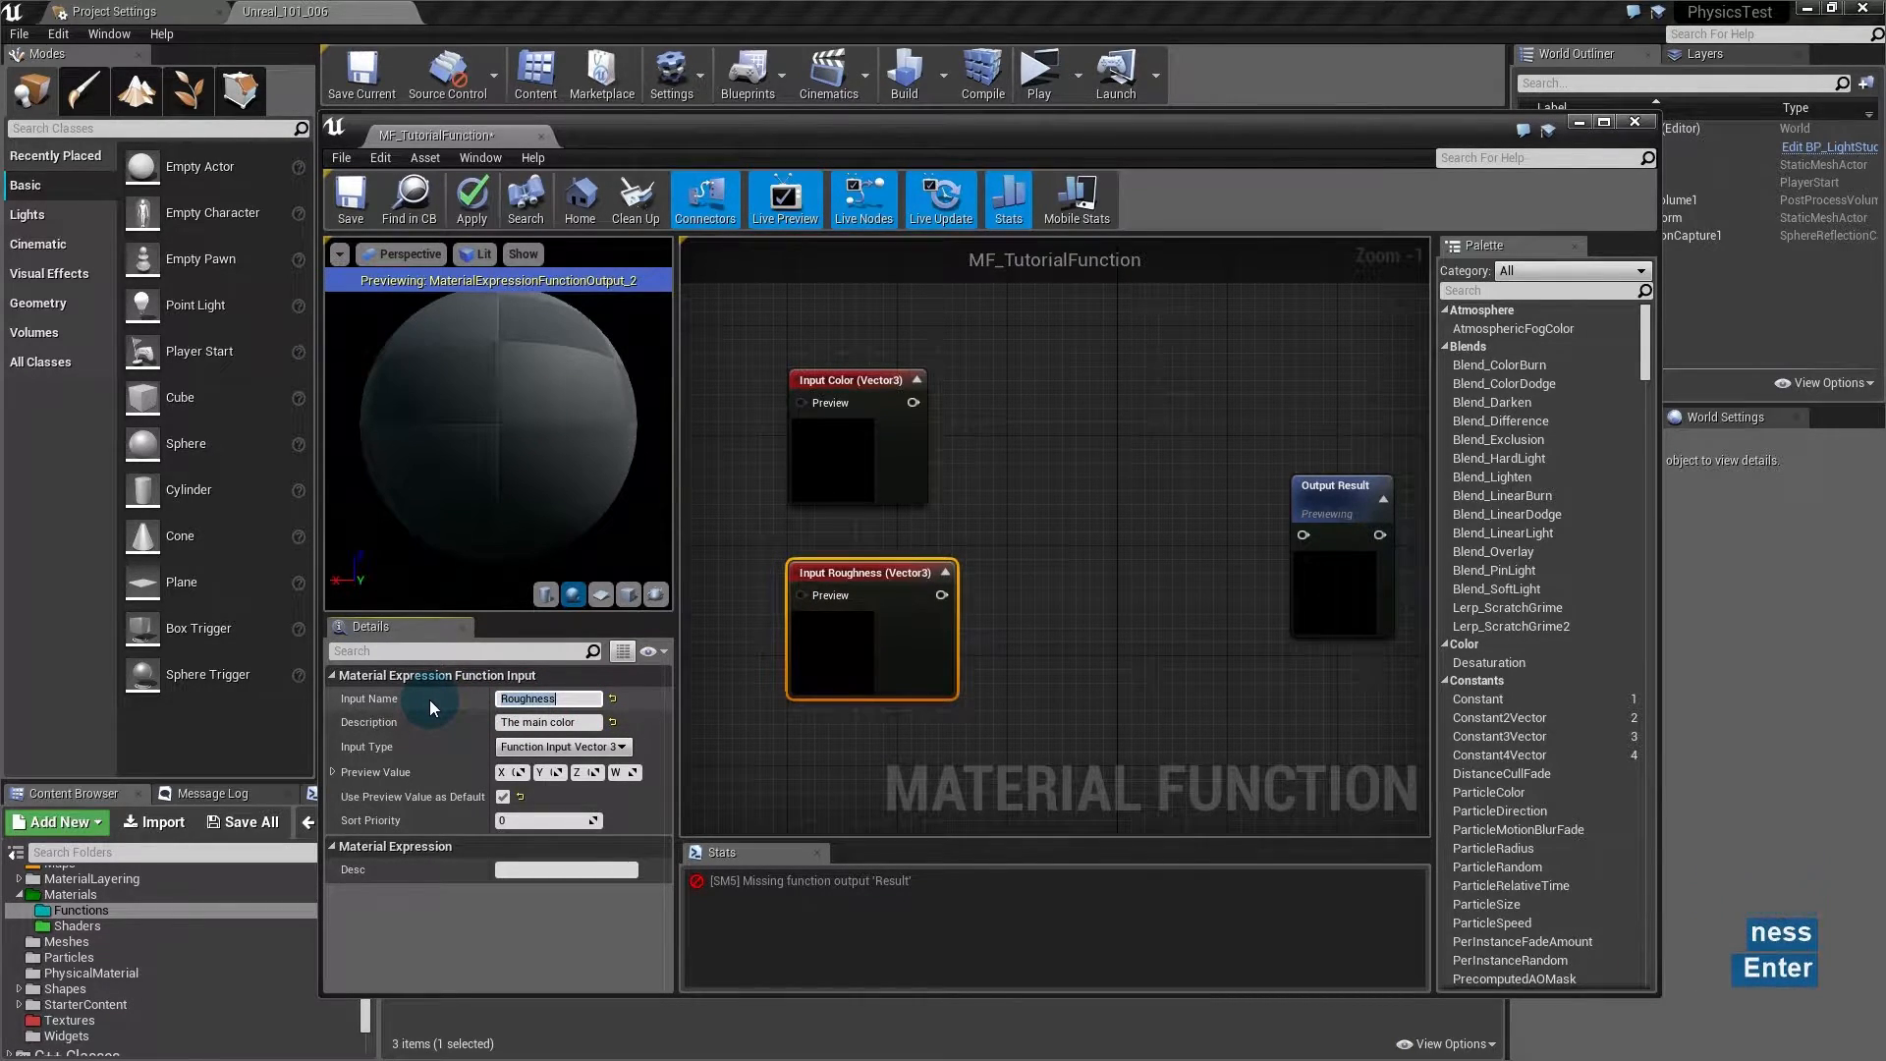
left_click(575, 720)
left_click(592, 721)
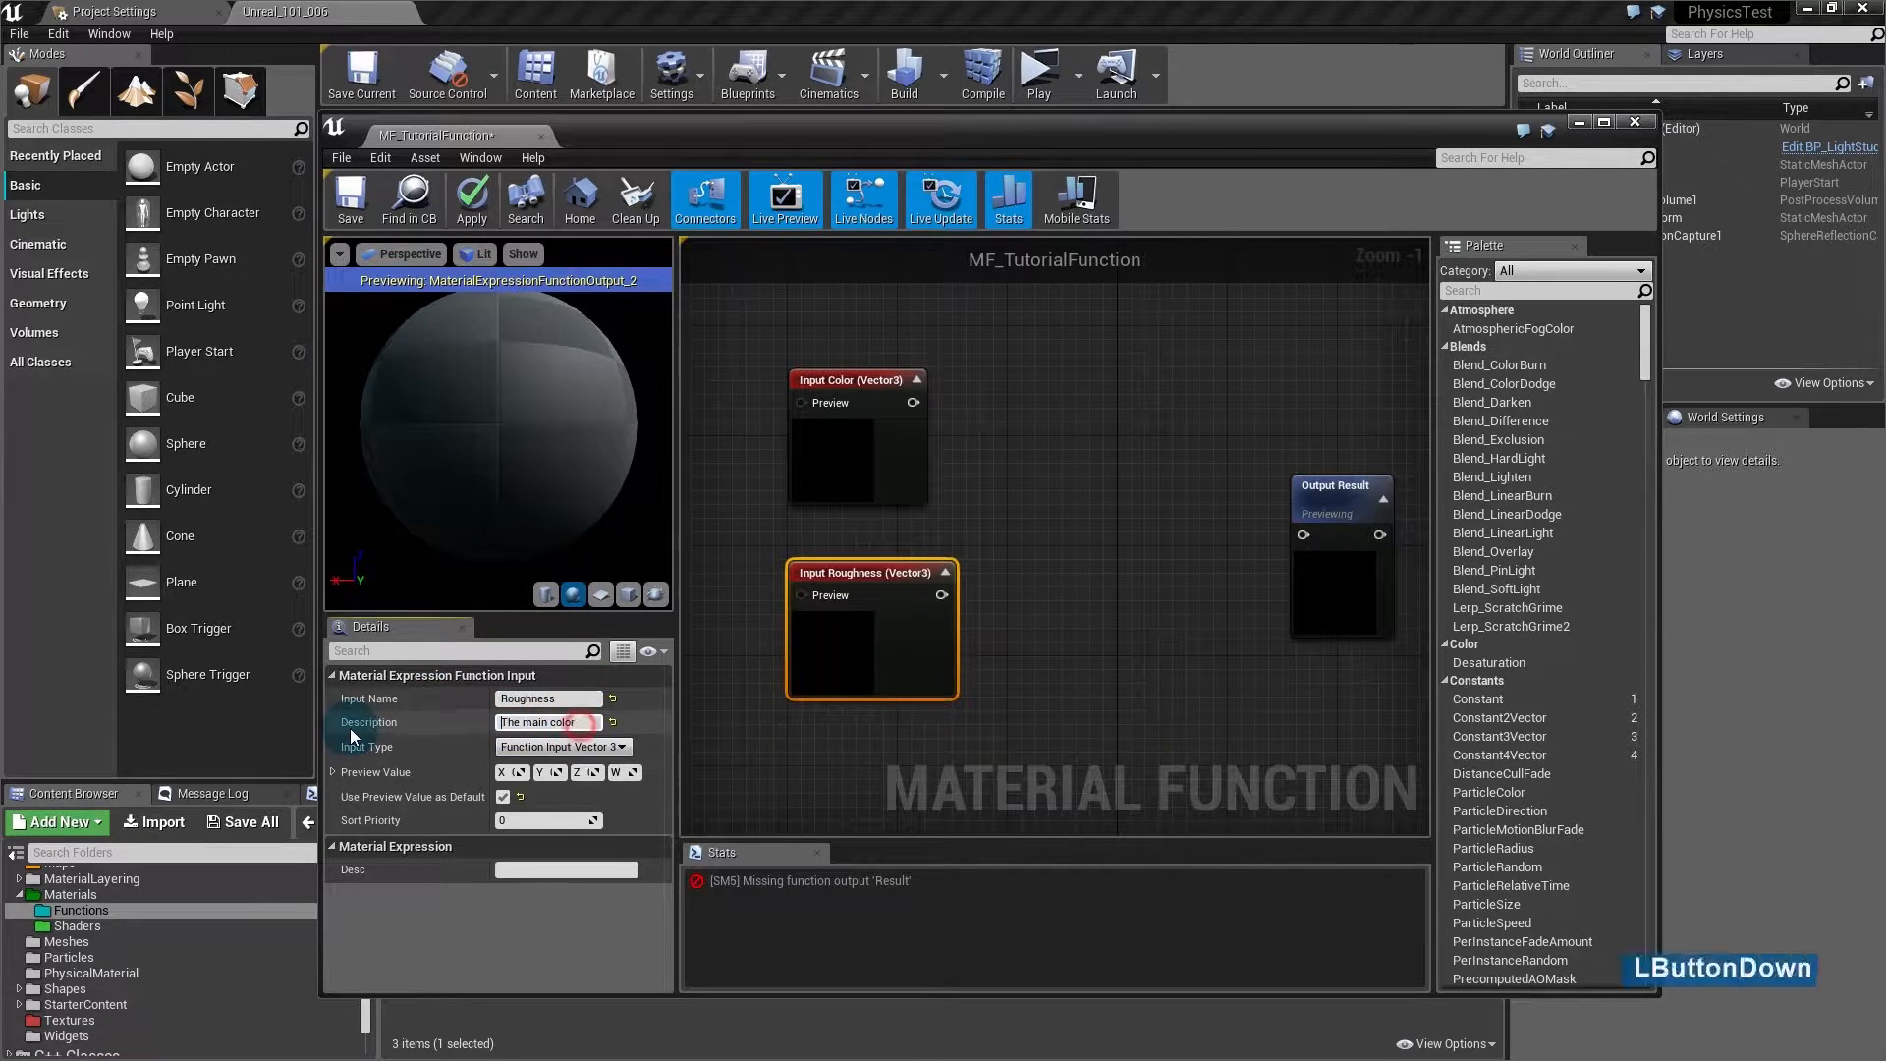
key("BackSpace")
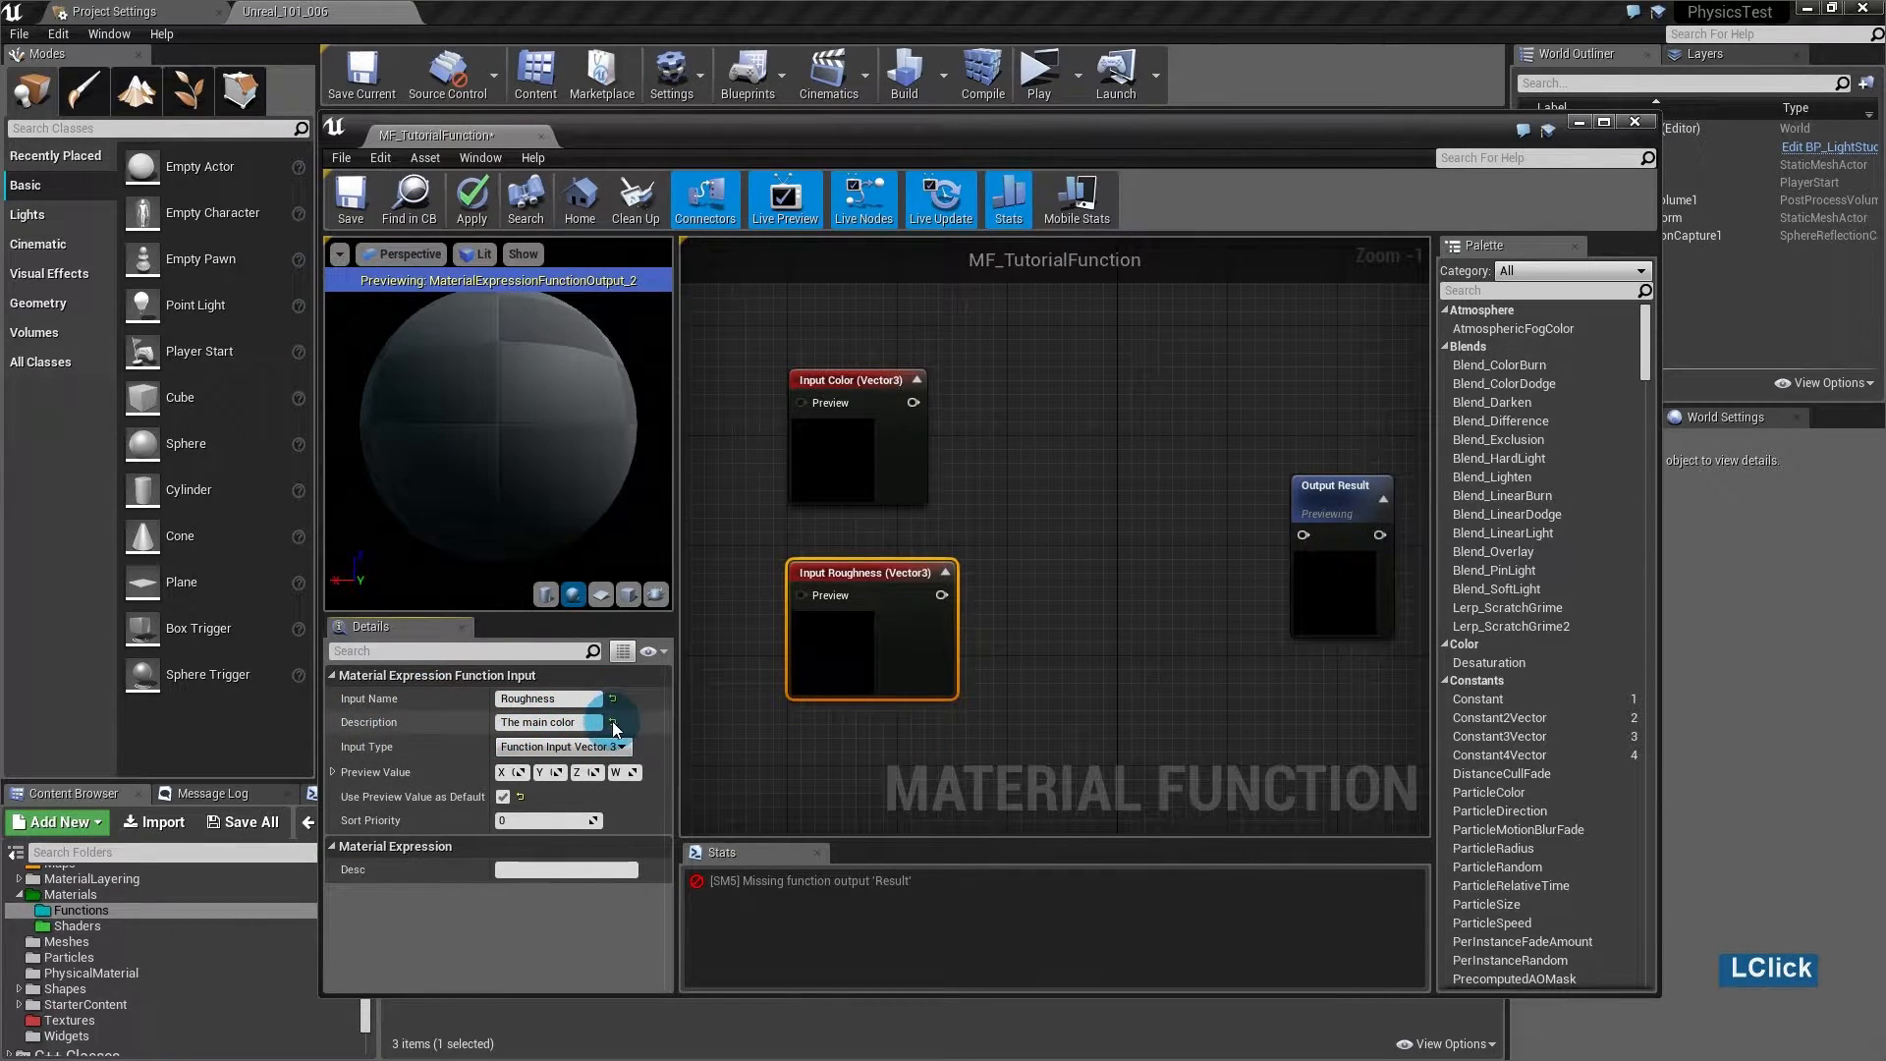
left_click(607, 747)
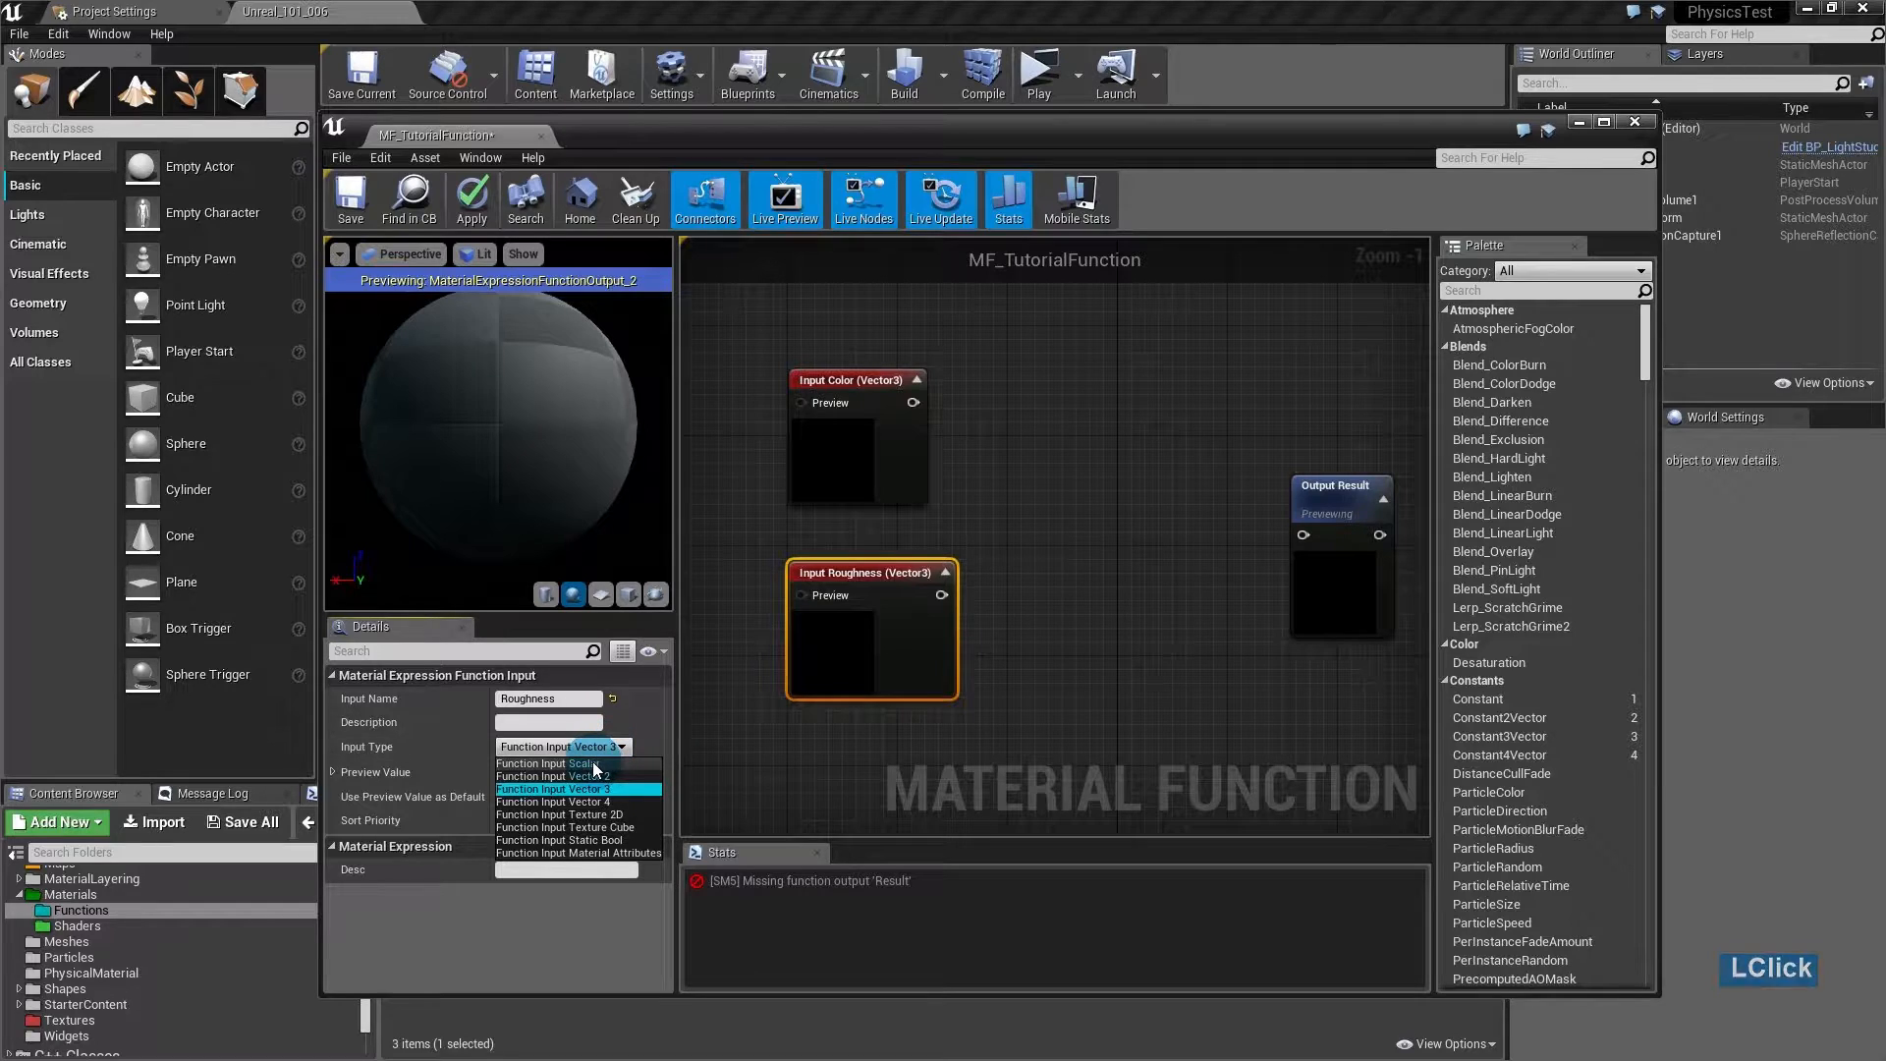
left_click(593, 763)
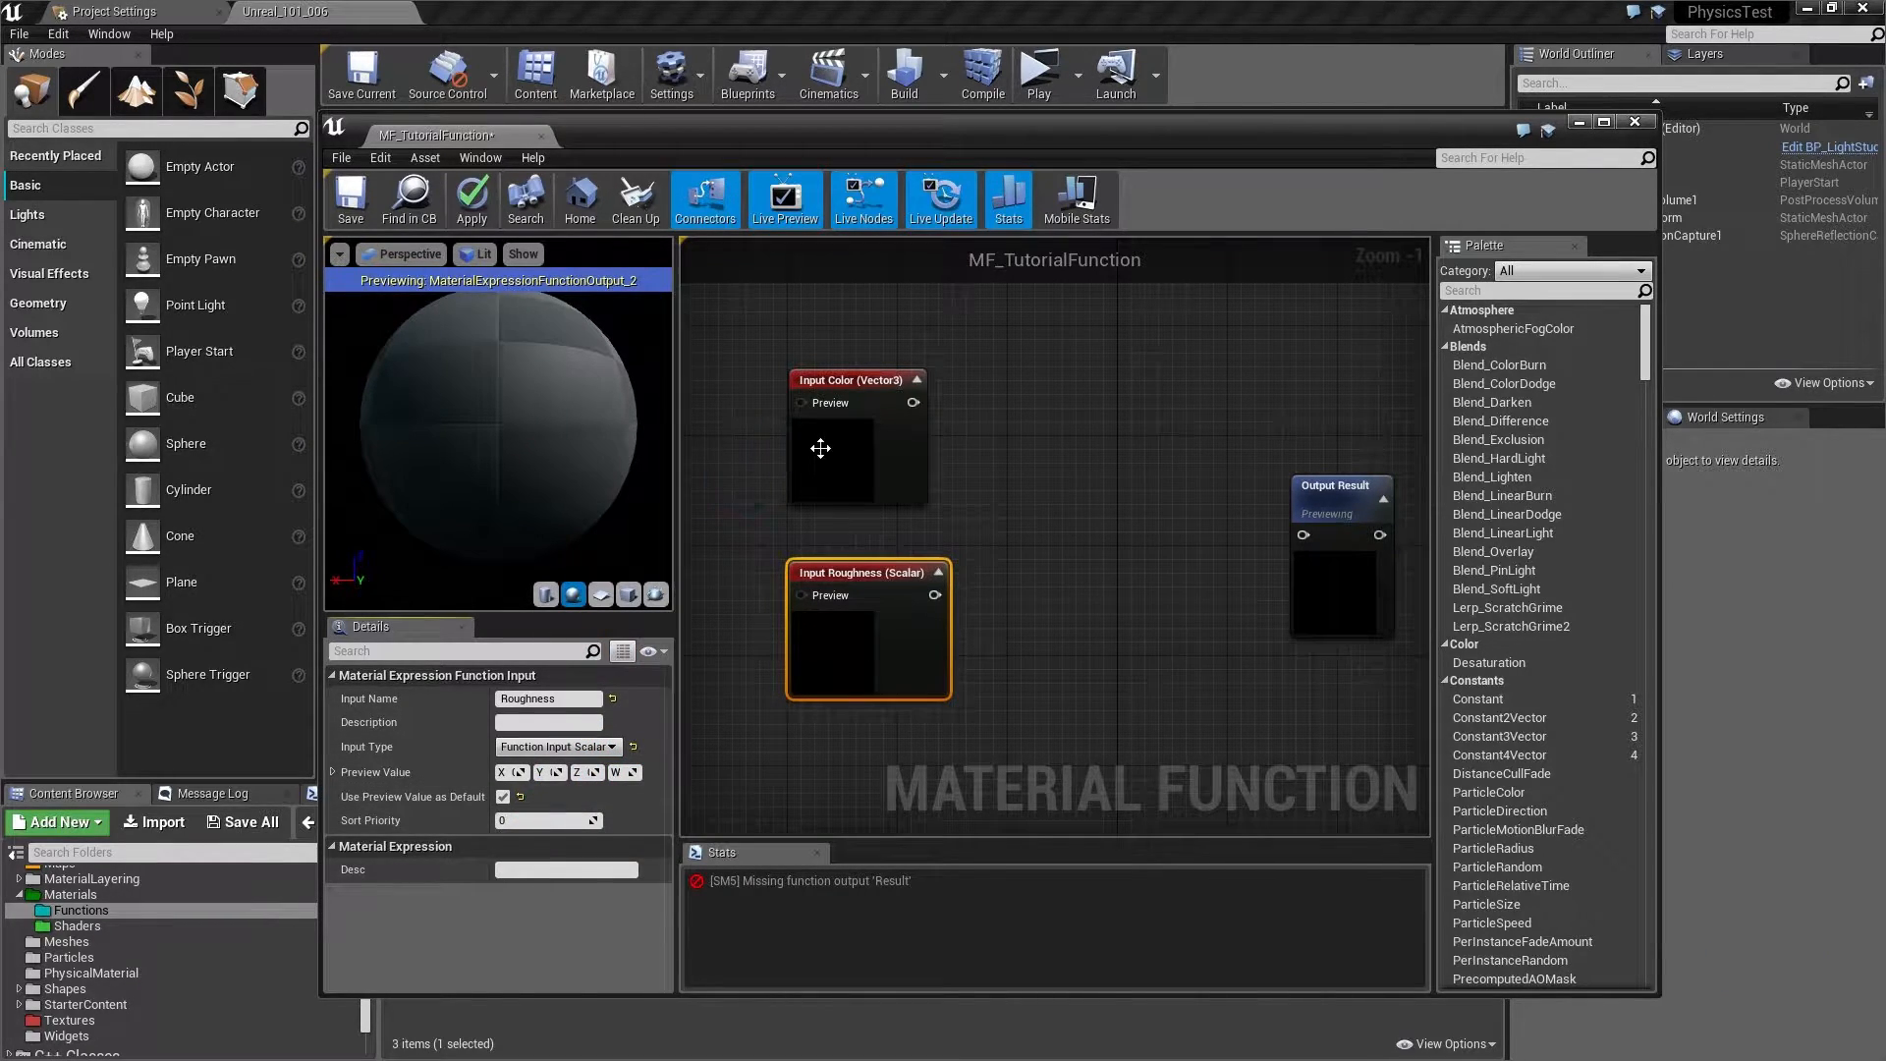
- Set the Color input's Sort Priority to 1
mouse_move(821, 448)
left_click_drag(769, 445, 858, 617)
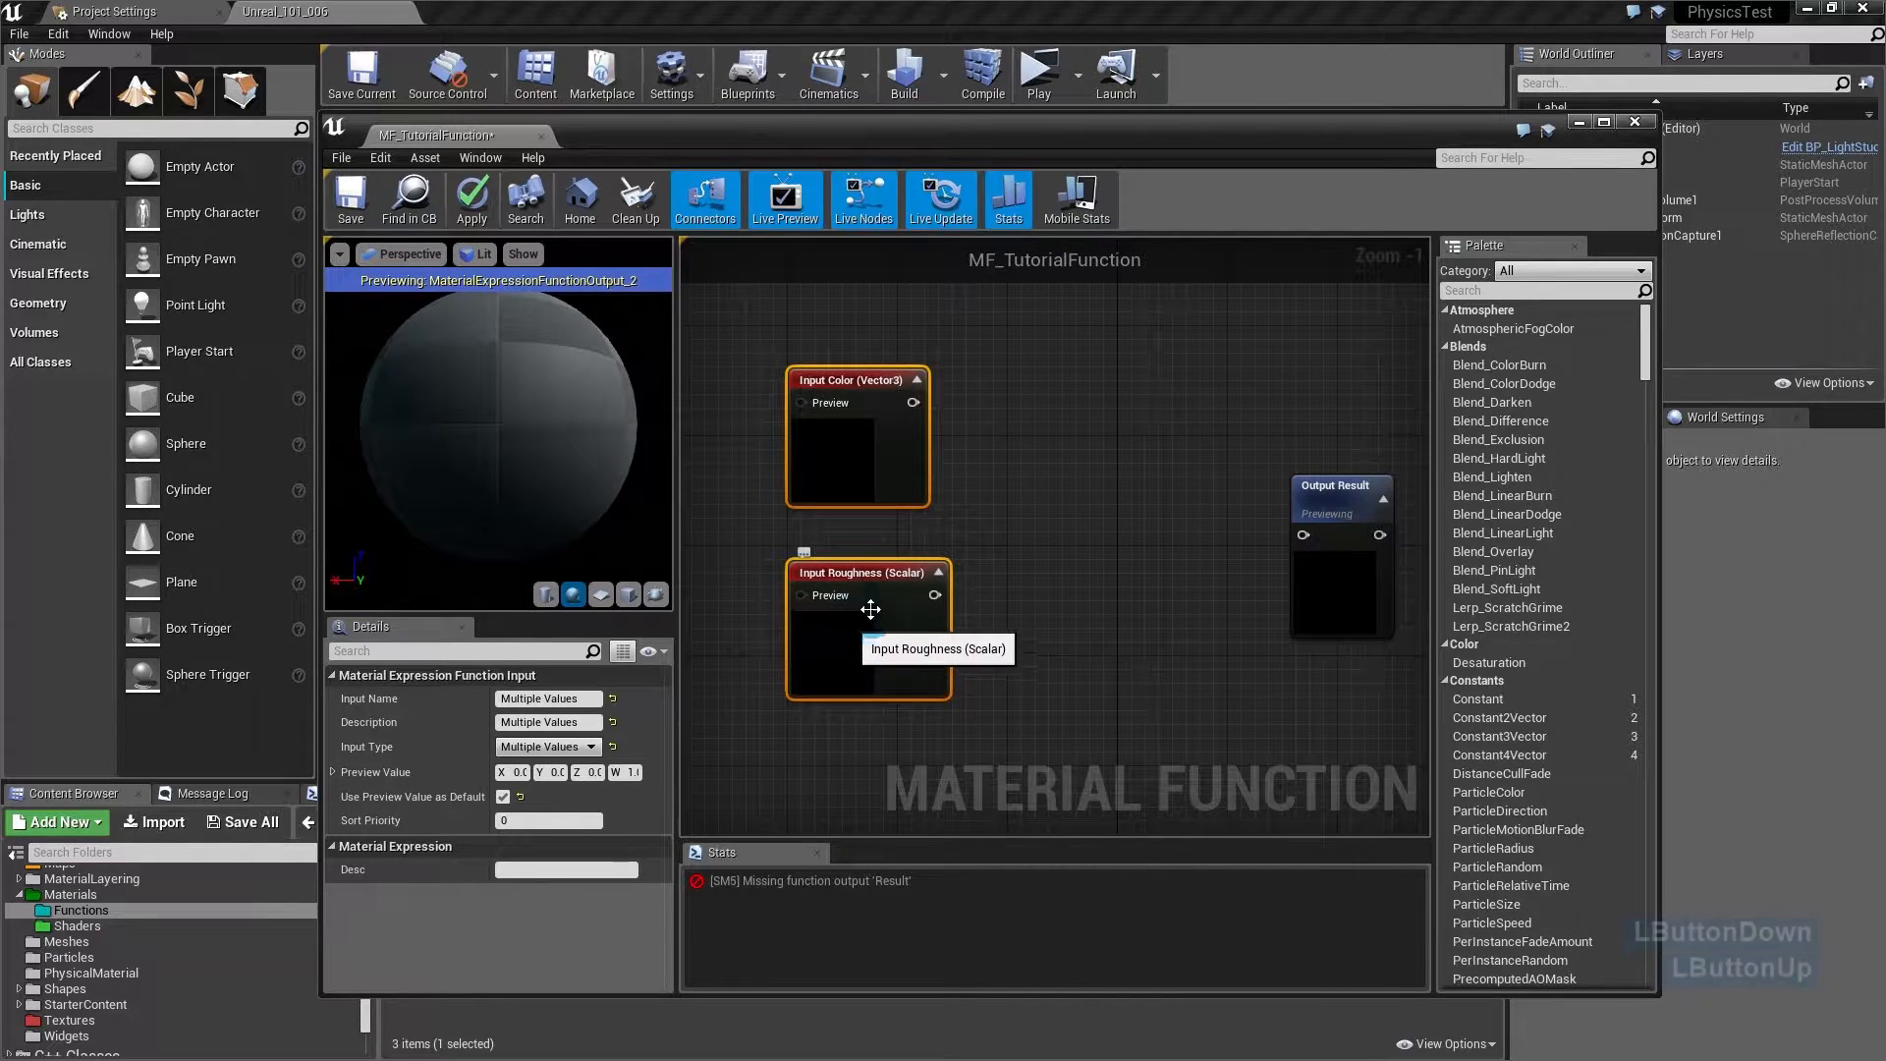
left_click(979, 506)
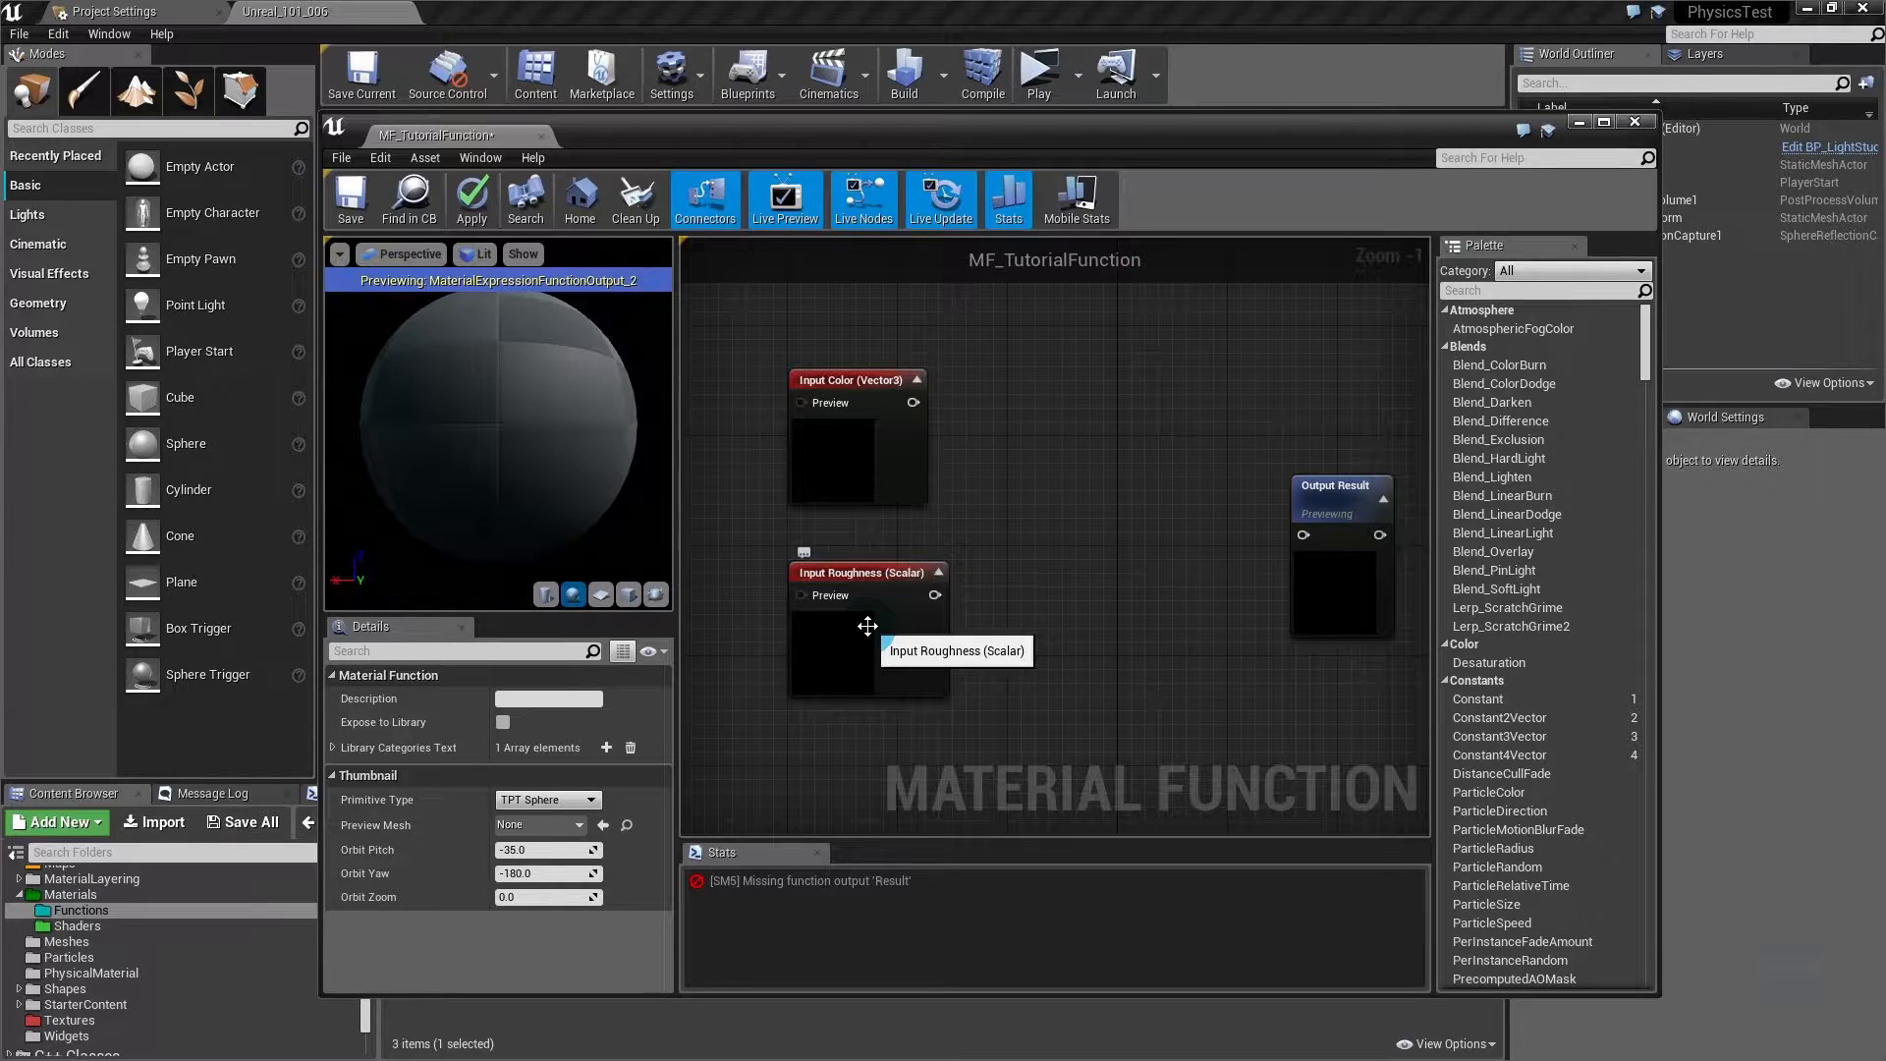
left_click(852, 594)
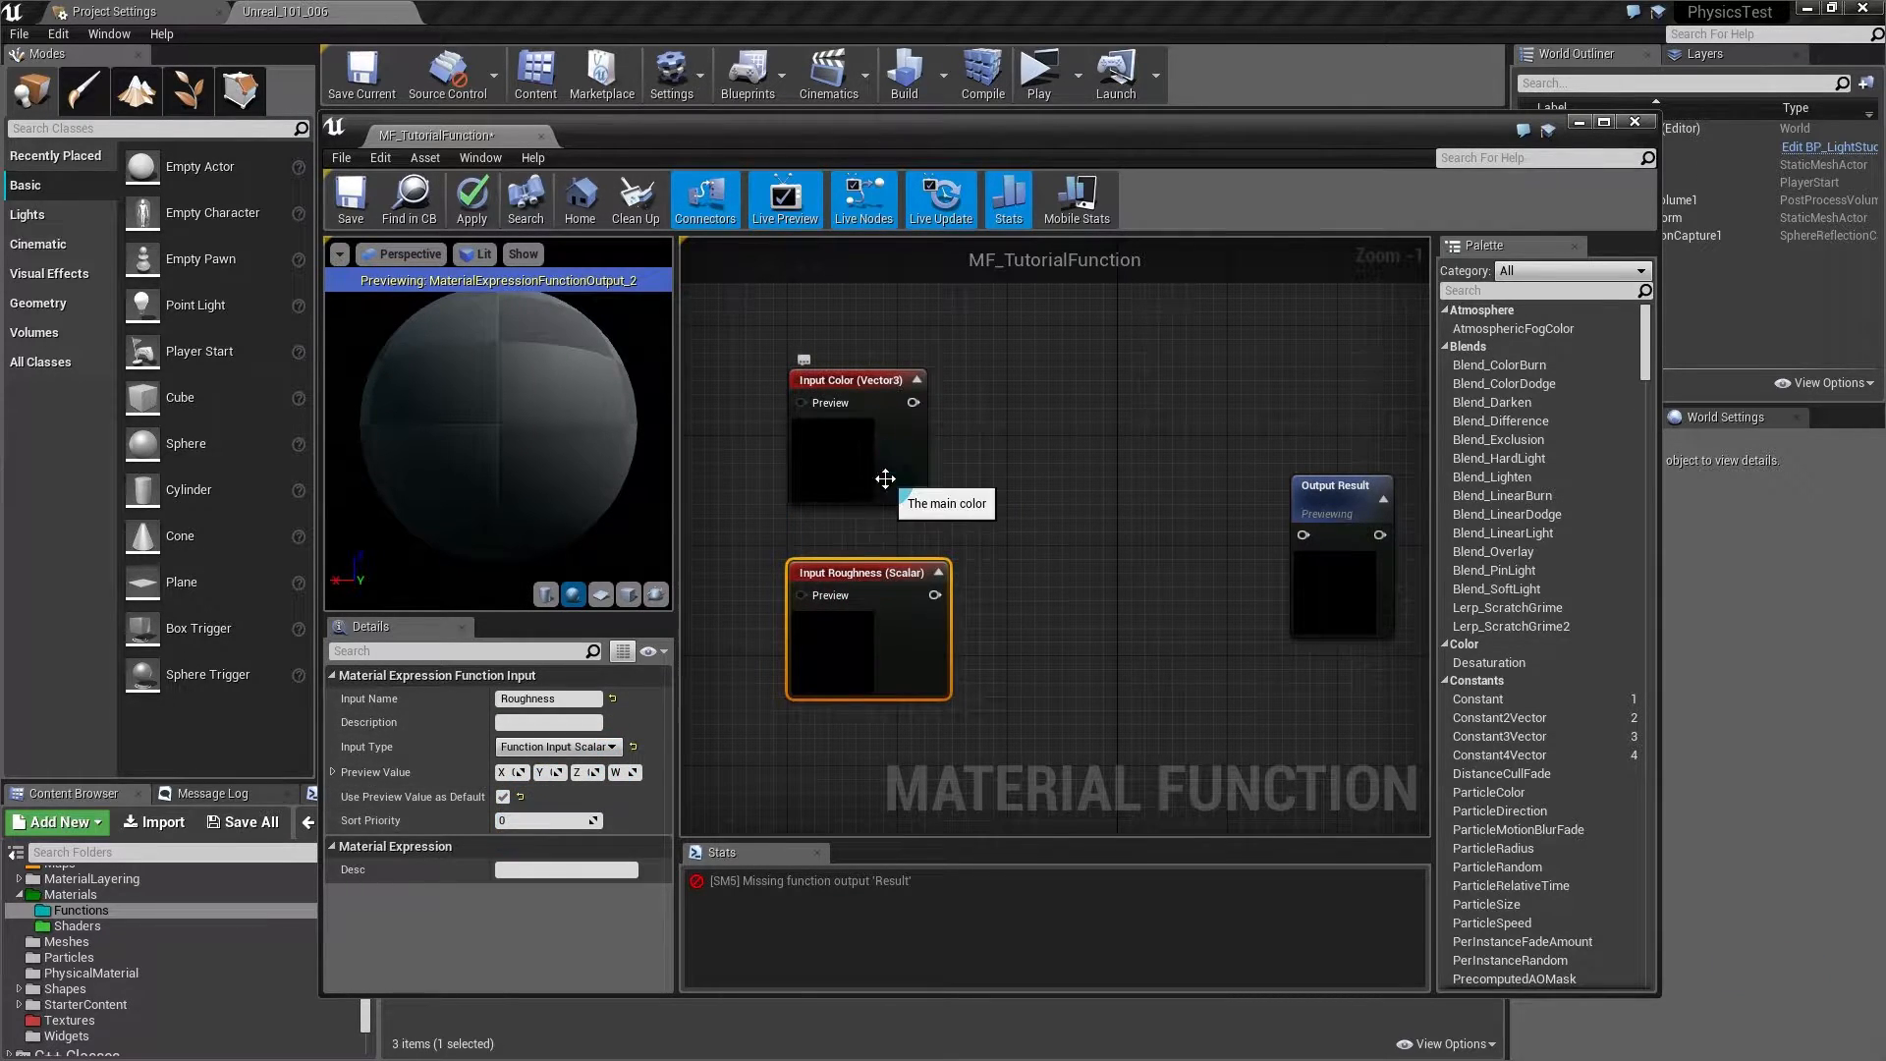
left_click(864, 383)
left_click(533, 820)
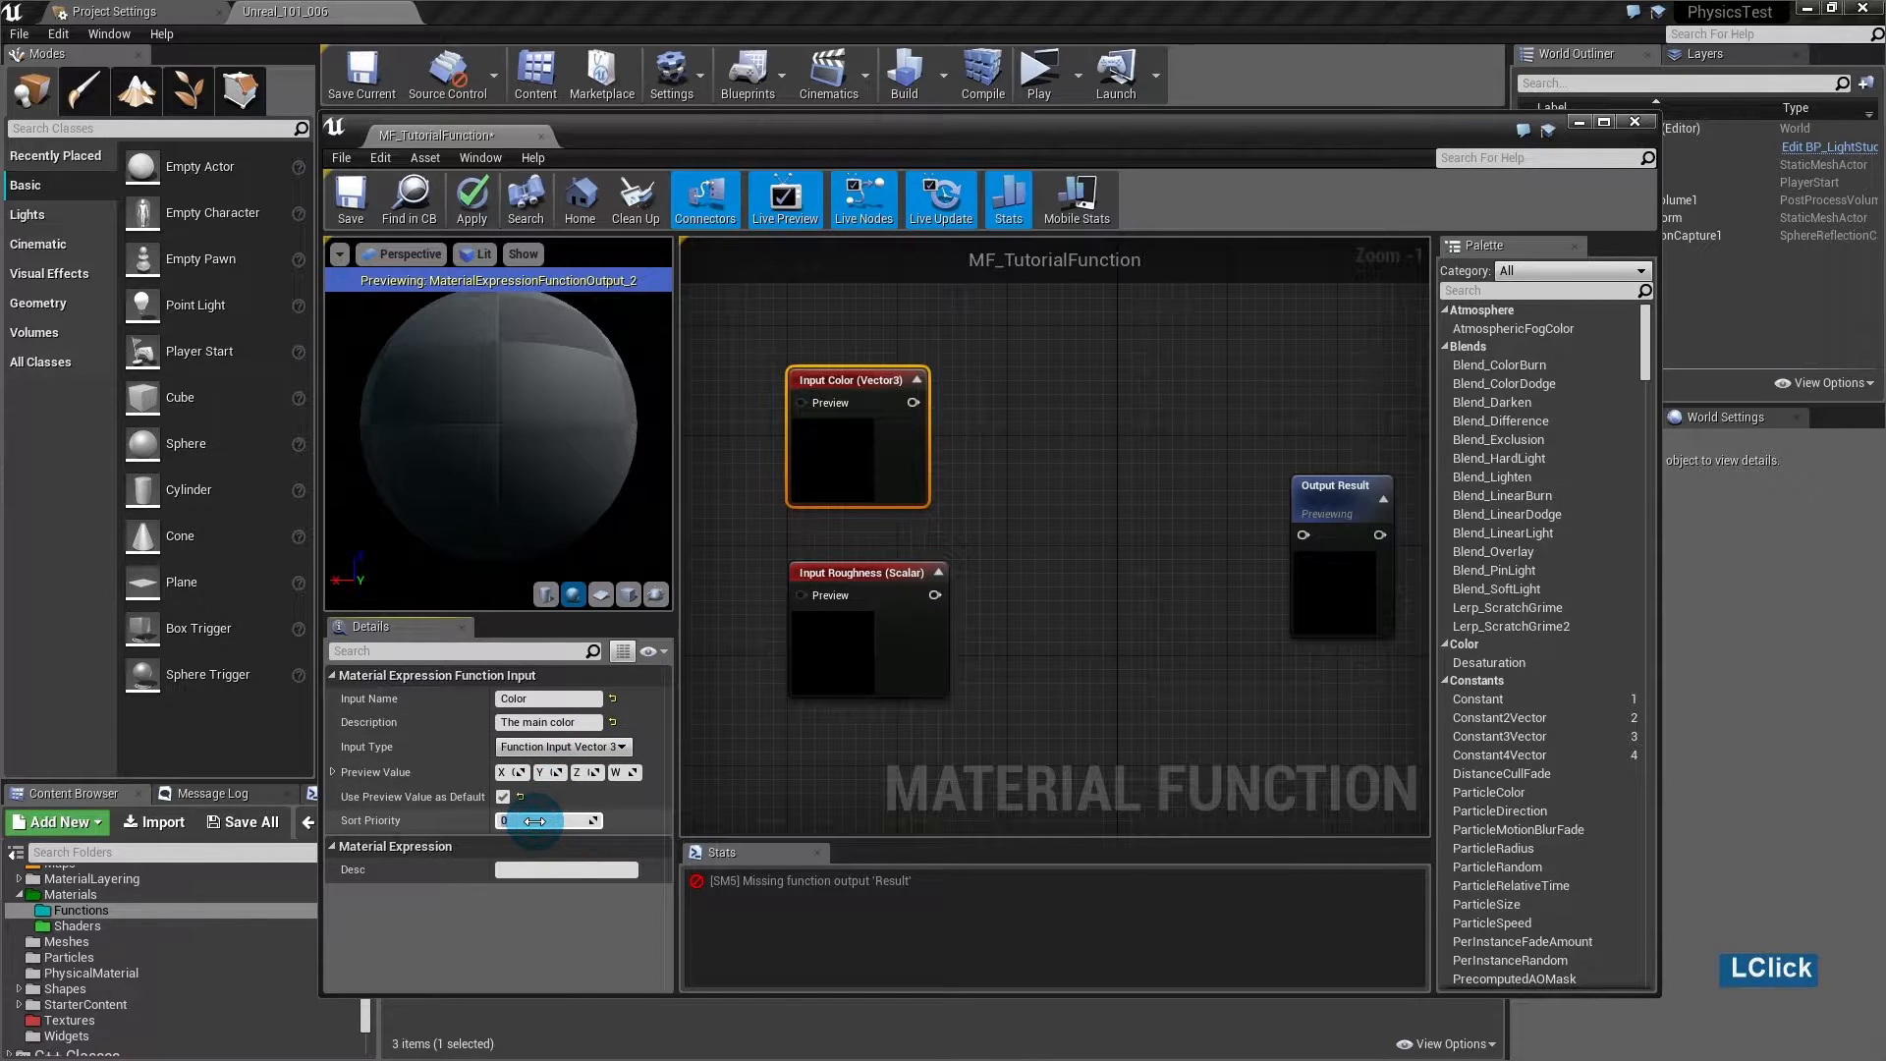
type("1")
key("Return")
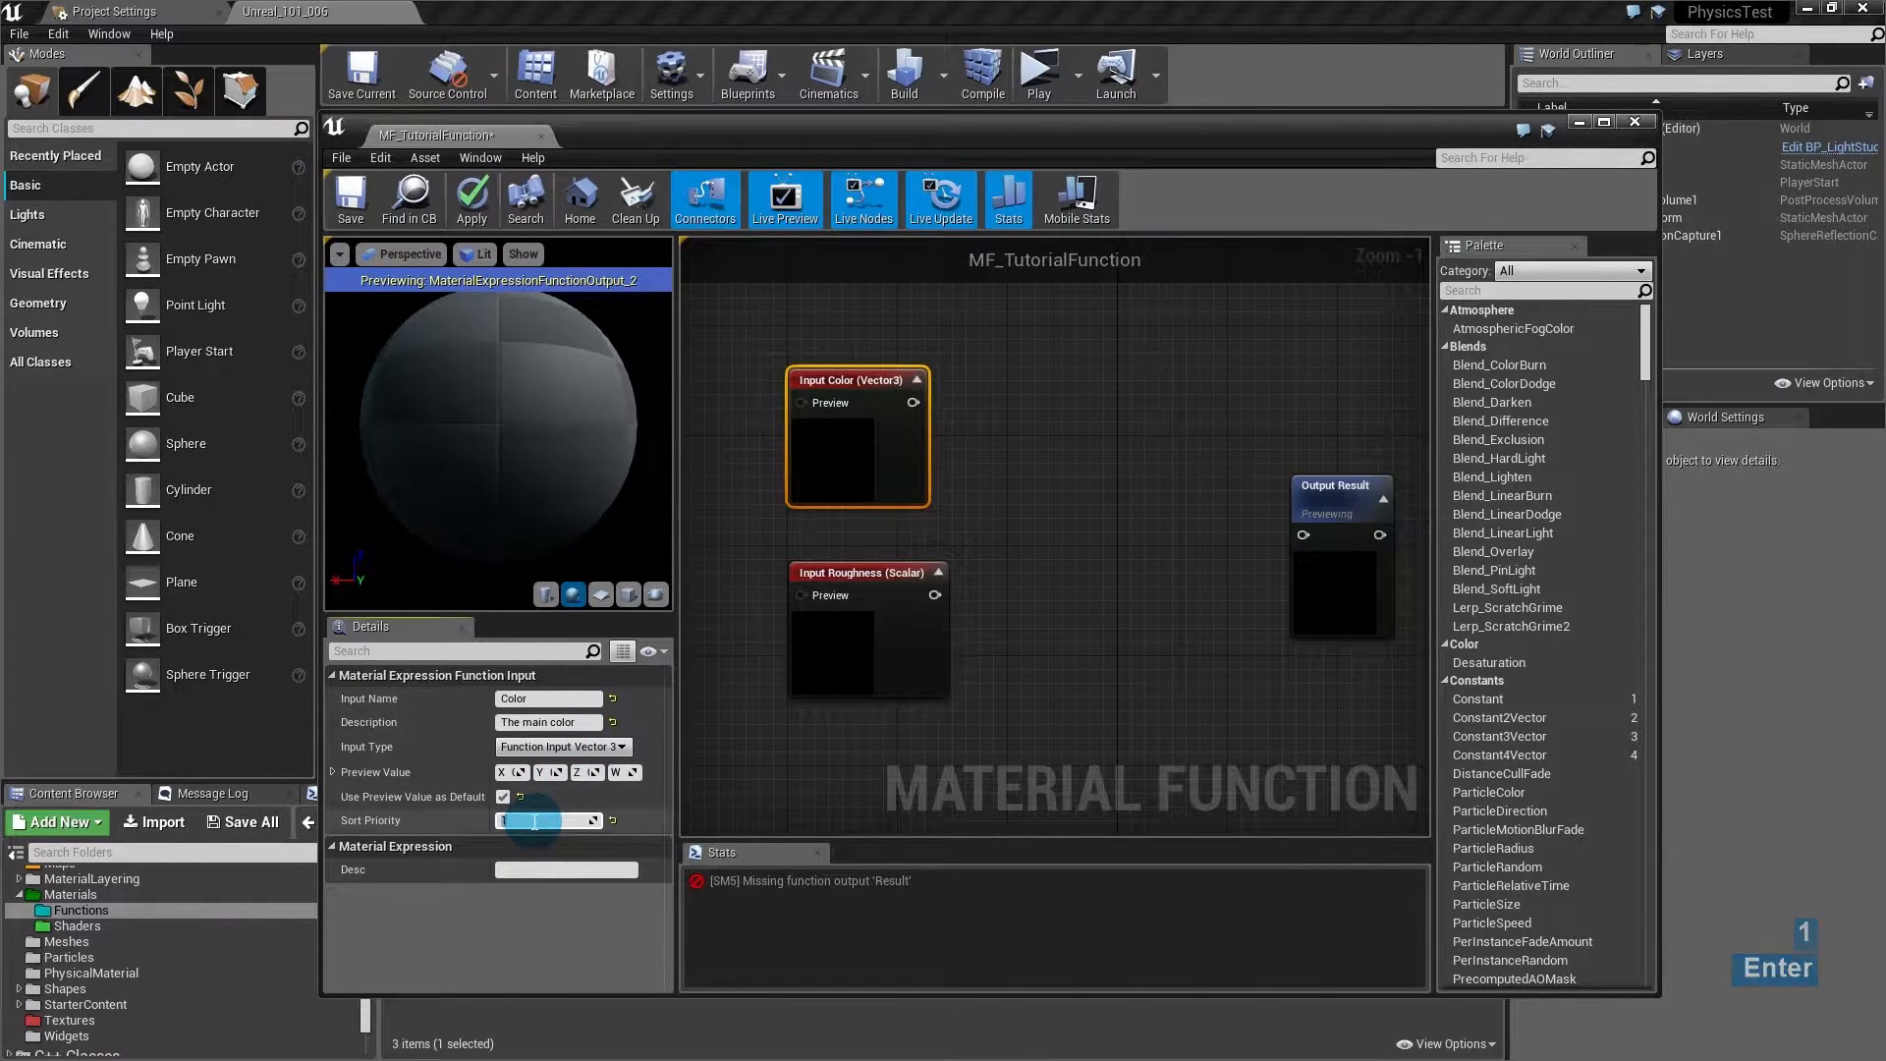
- Rename the Roughness input to Brightness
left_click(980, 624)
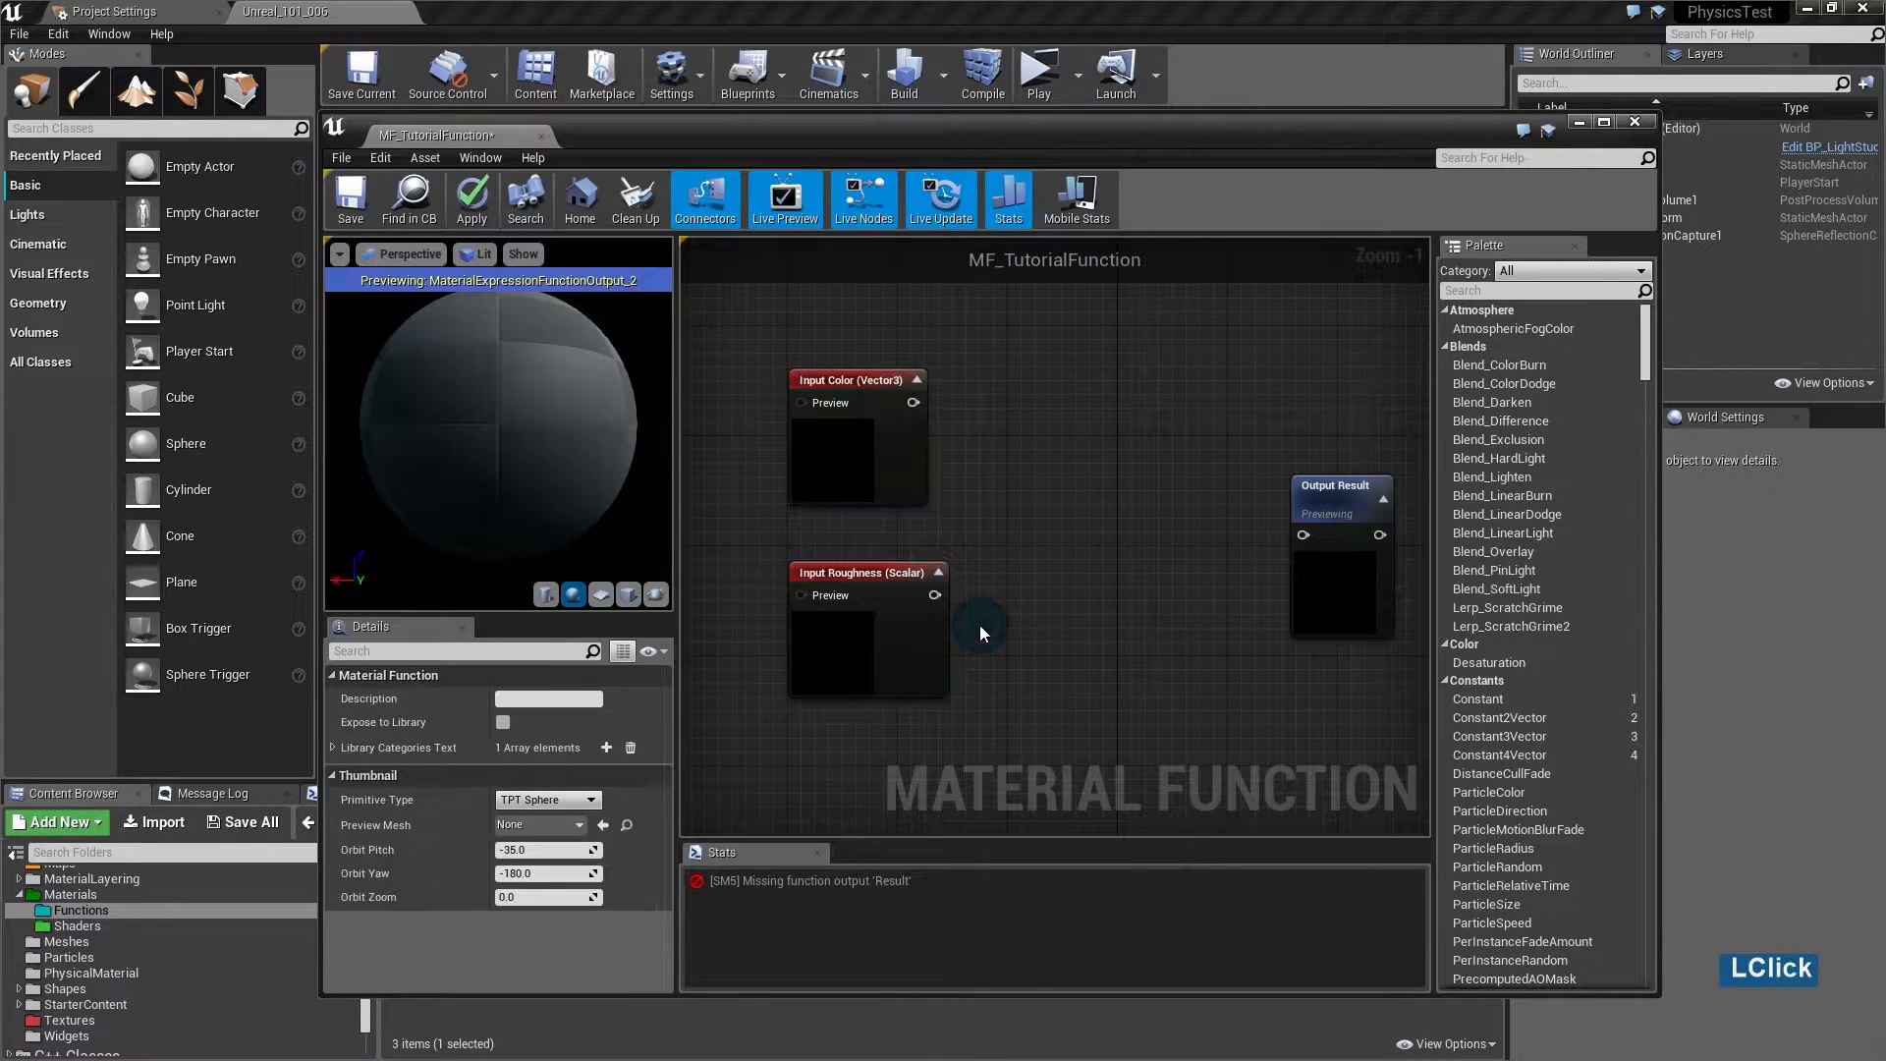
left_click(820, 656)
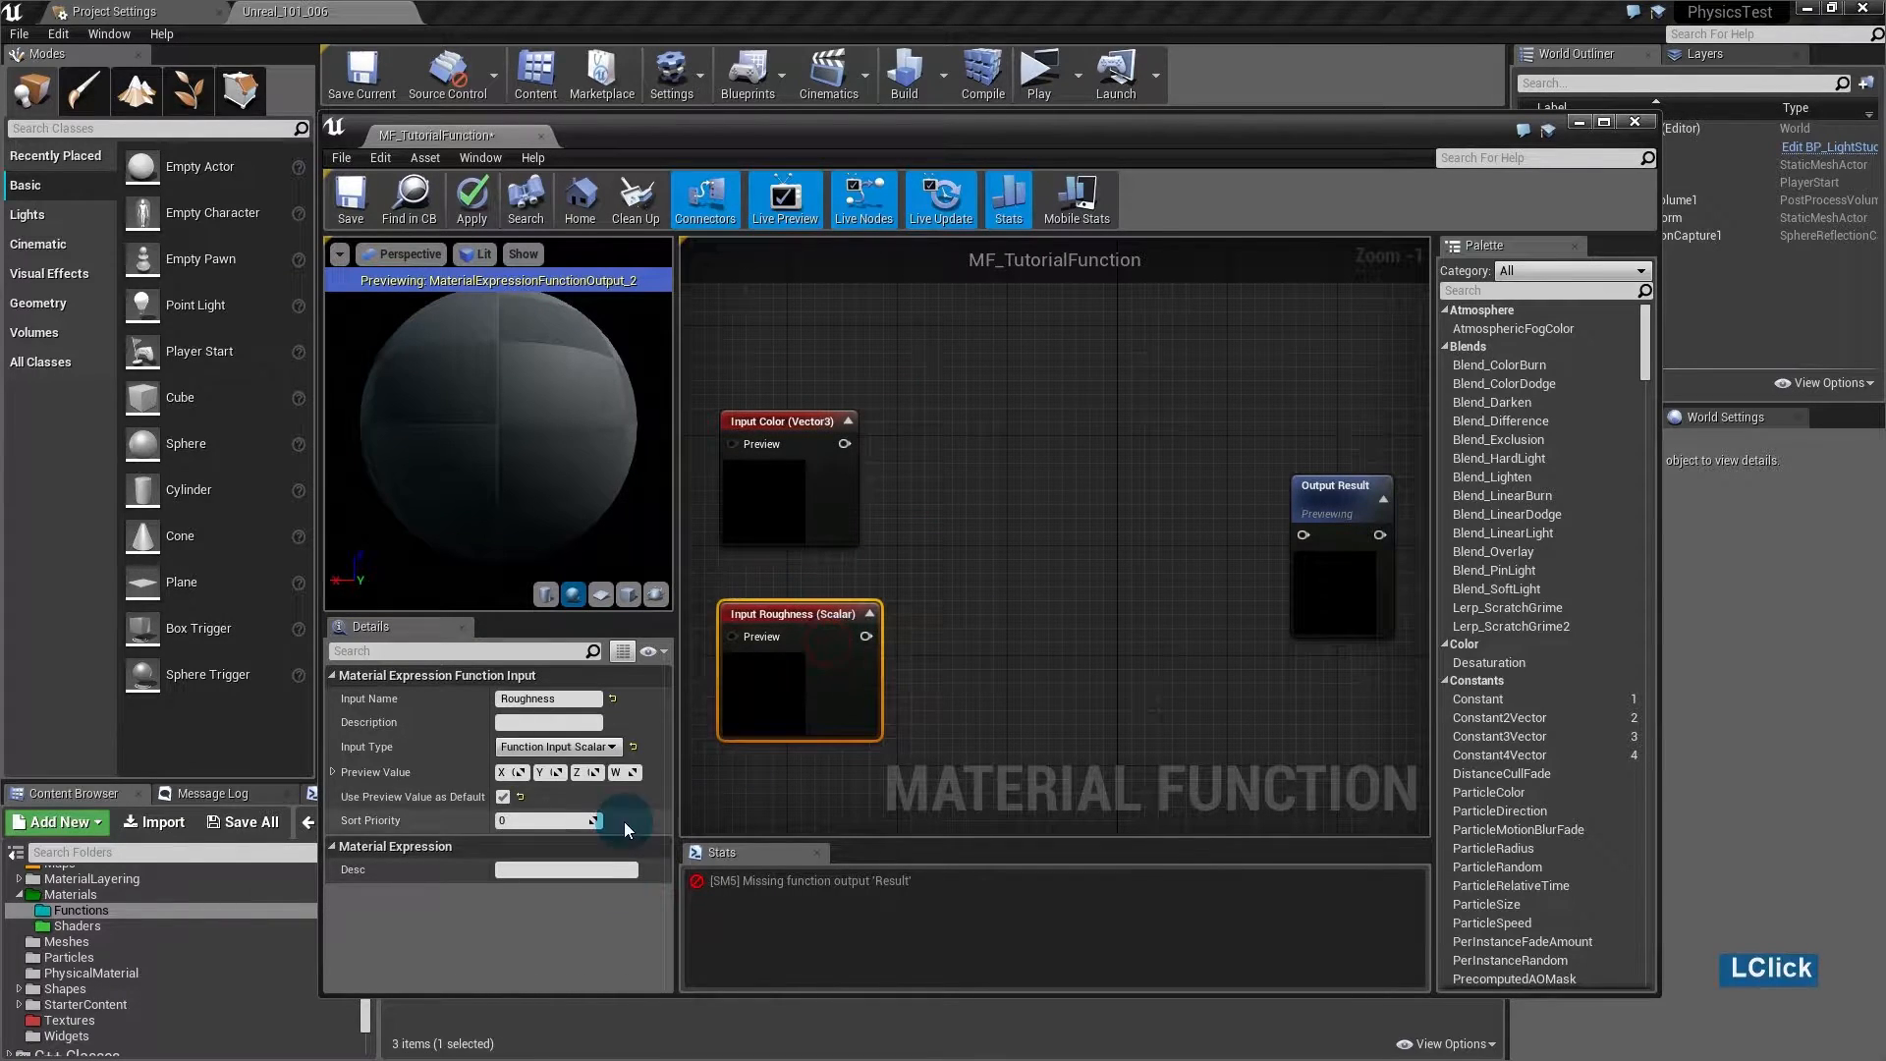
left_click(548, 699)
type("Brightness")
key("Return")
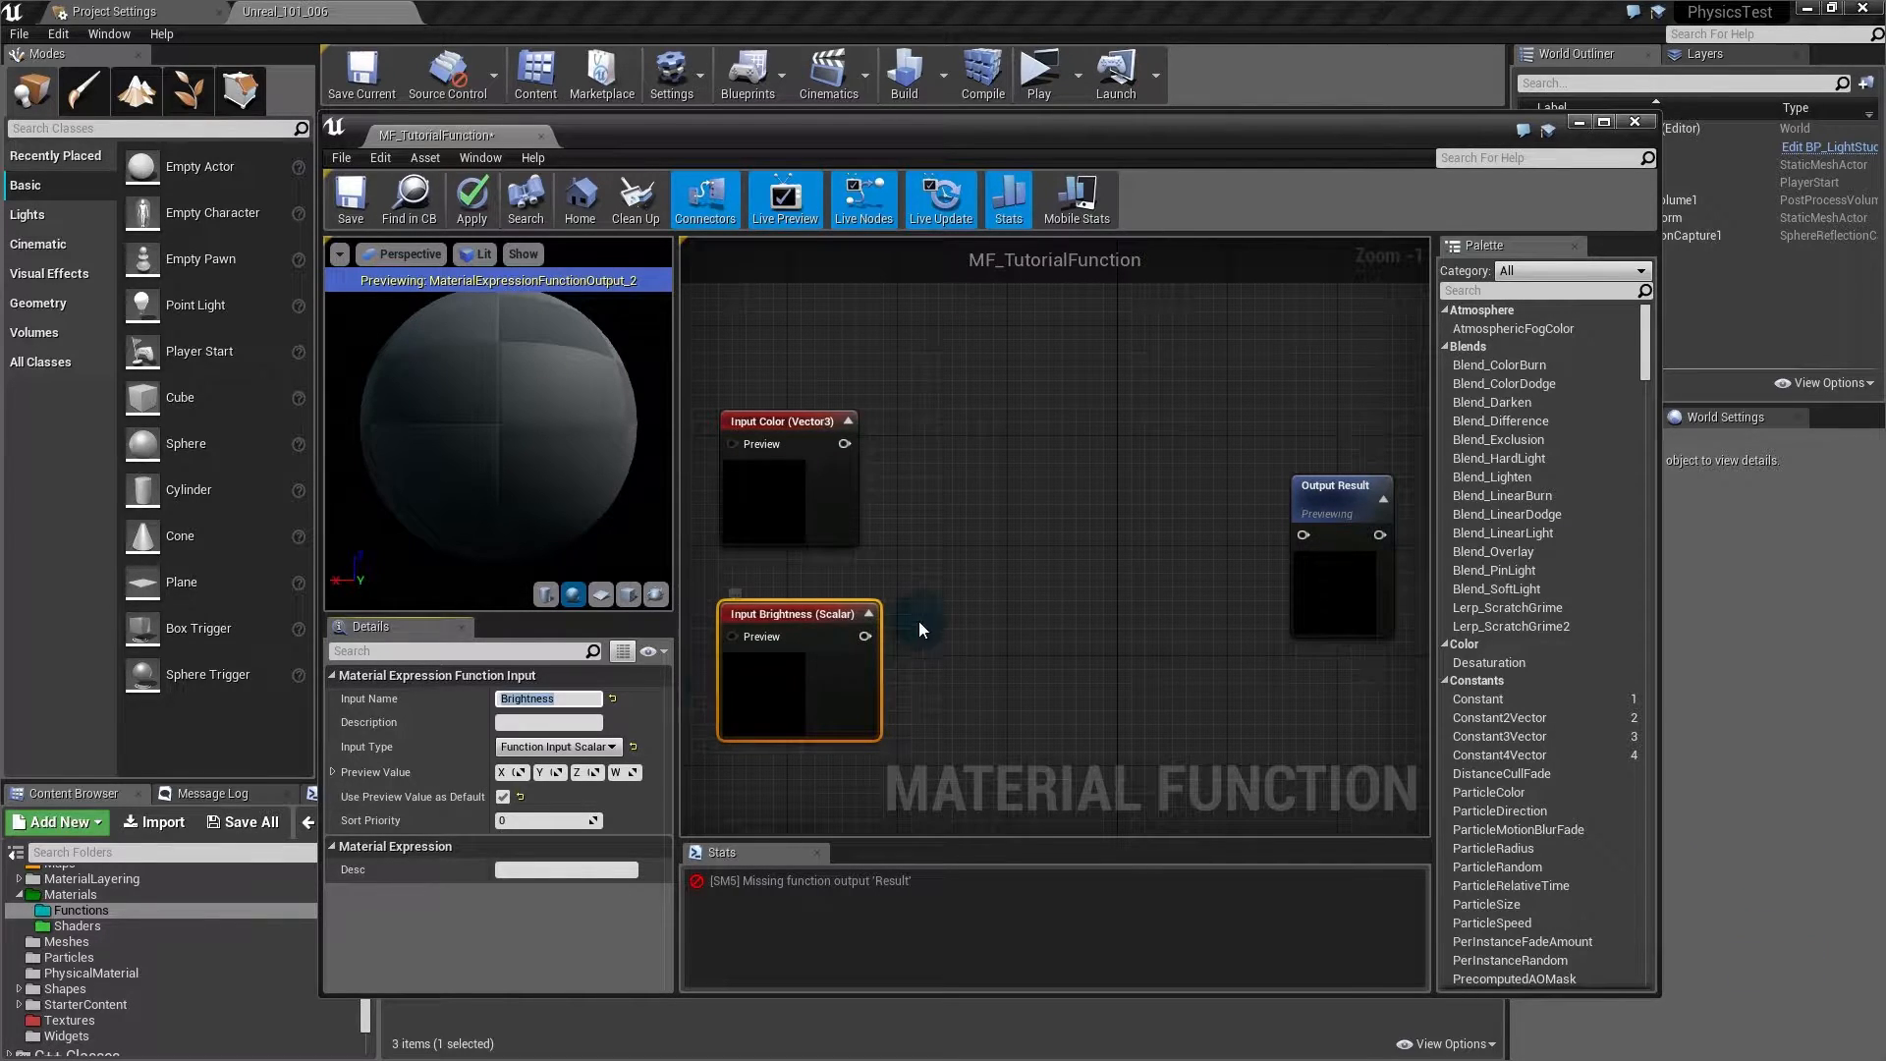
- Add a Multiply node with Color into A, Brightness into B, and its result into Output Result
left_click(919, 522)
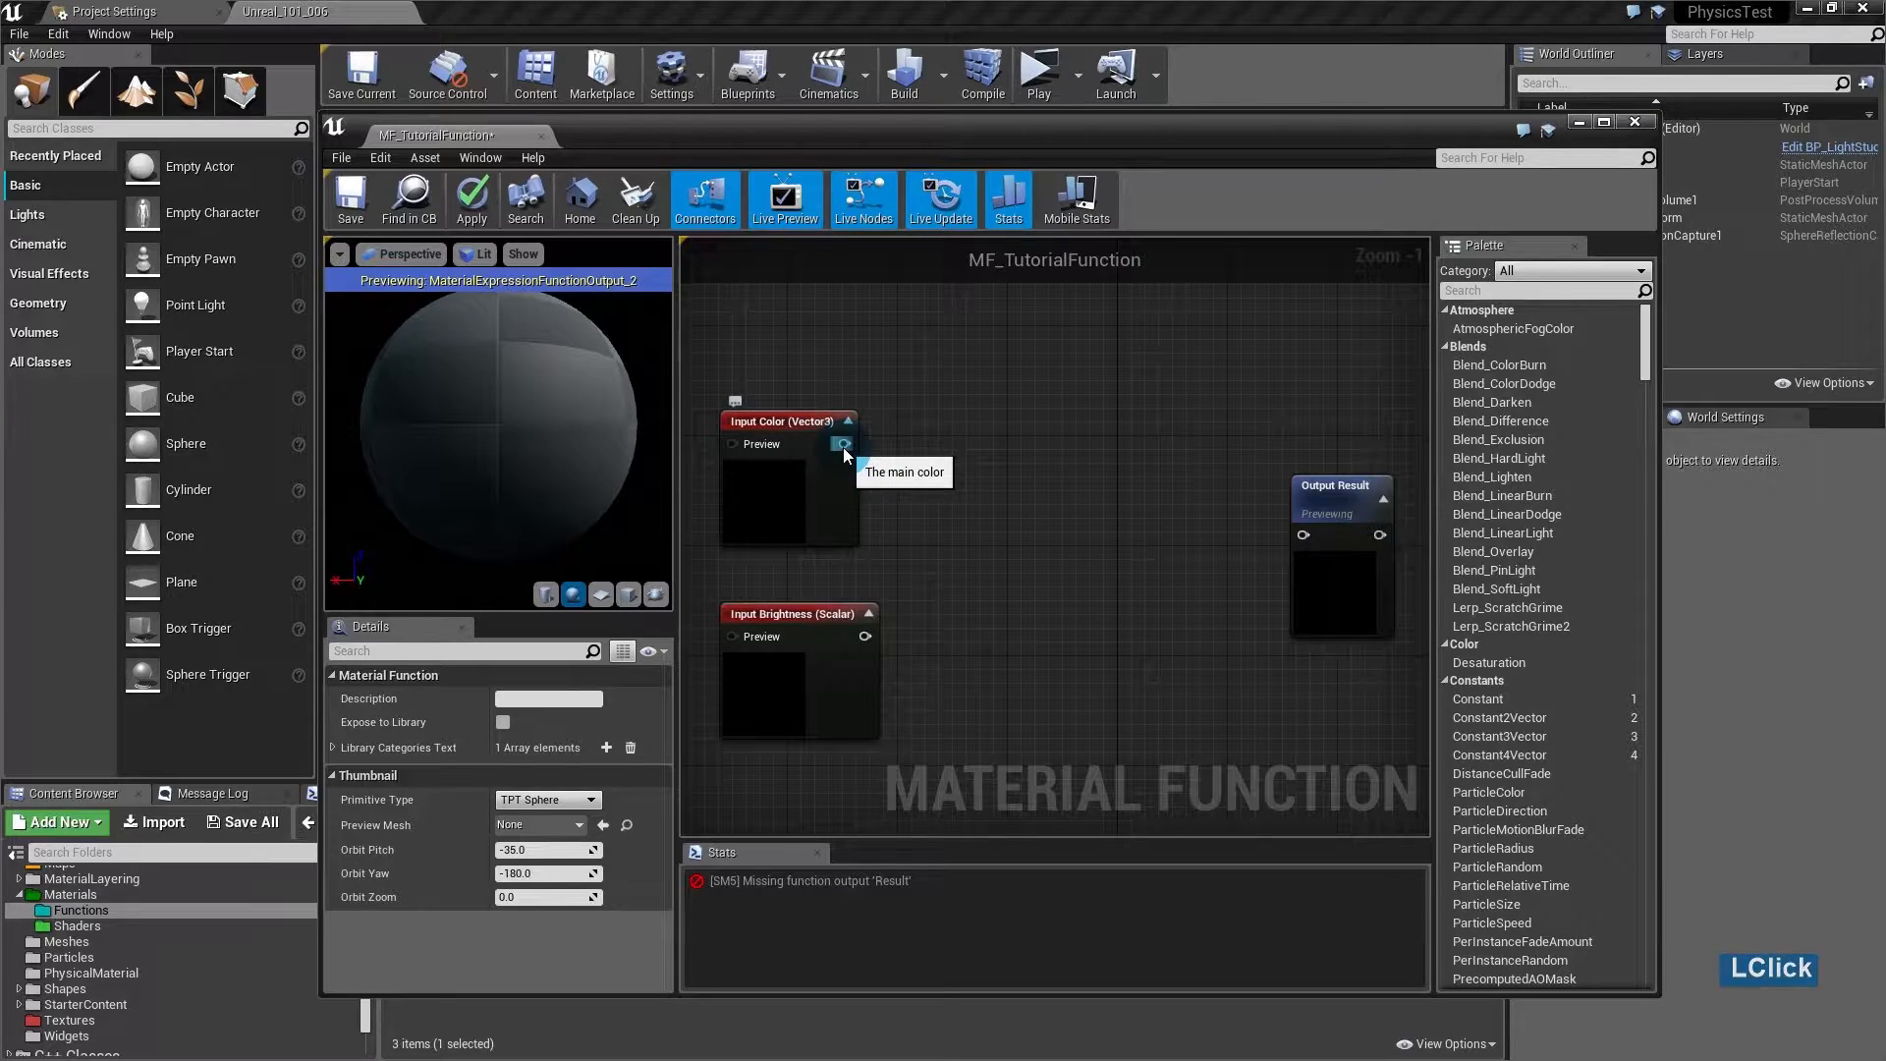
key("m")
left_click(978, 483)
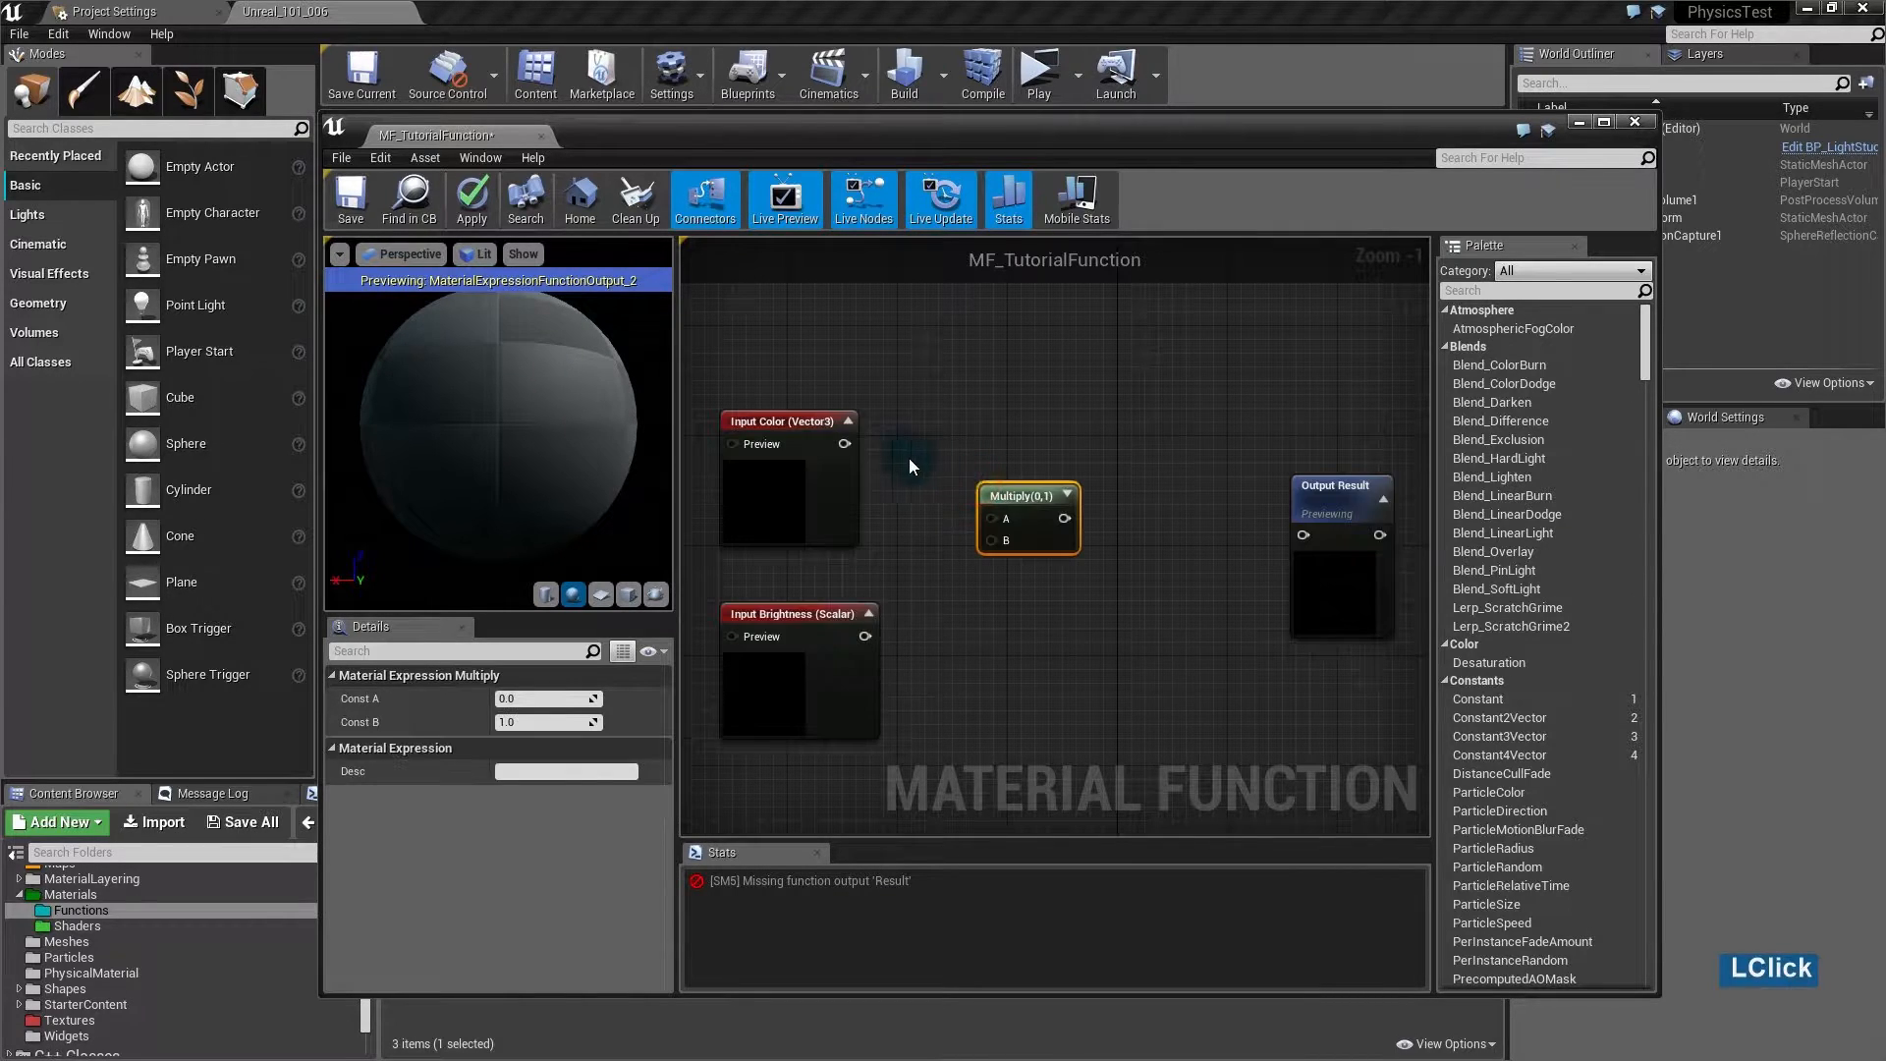
left_click_drag(841, 445, 868, 639)
left_click(868, 639)
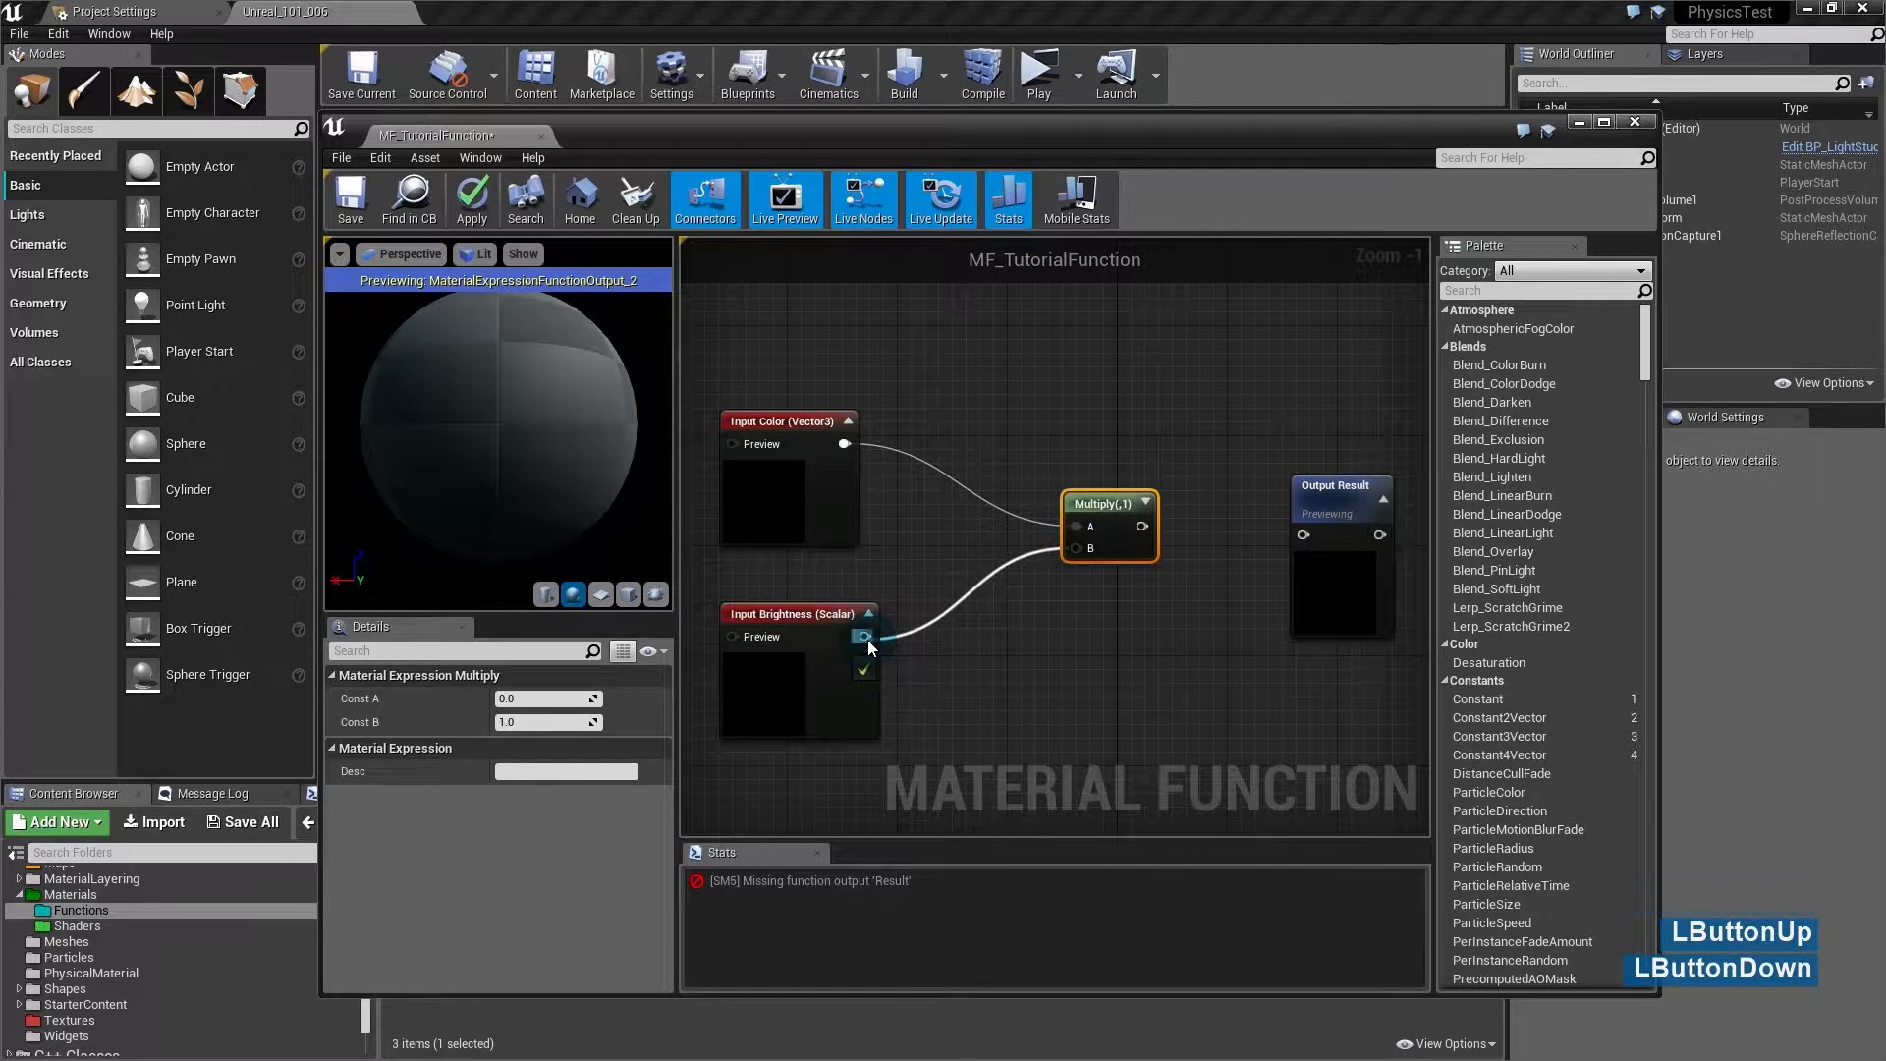
left_click_drag(1126, 527, 1255, 488)
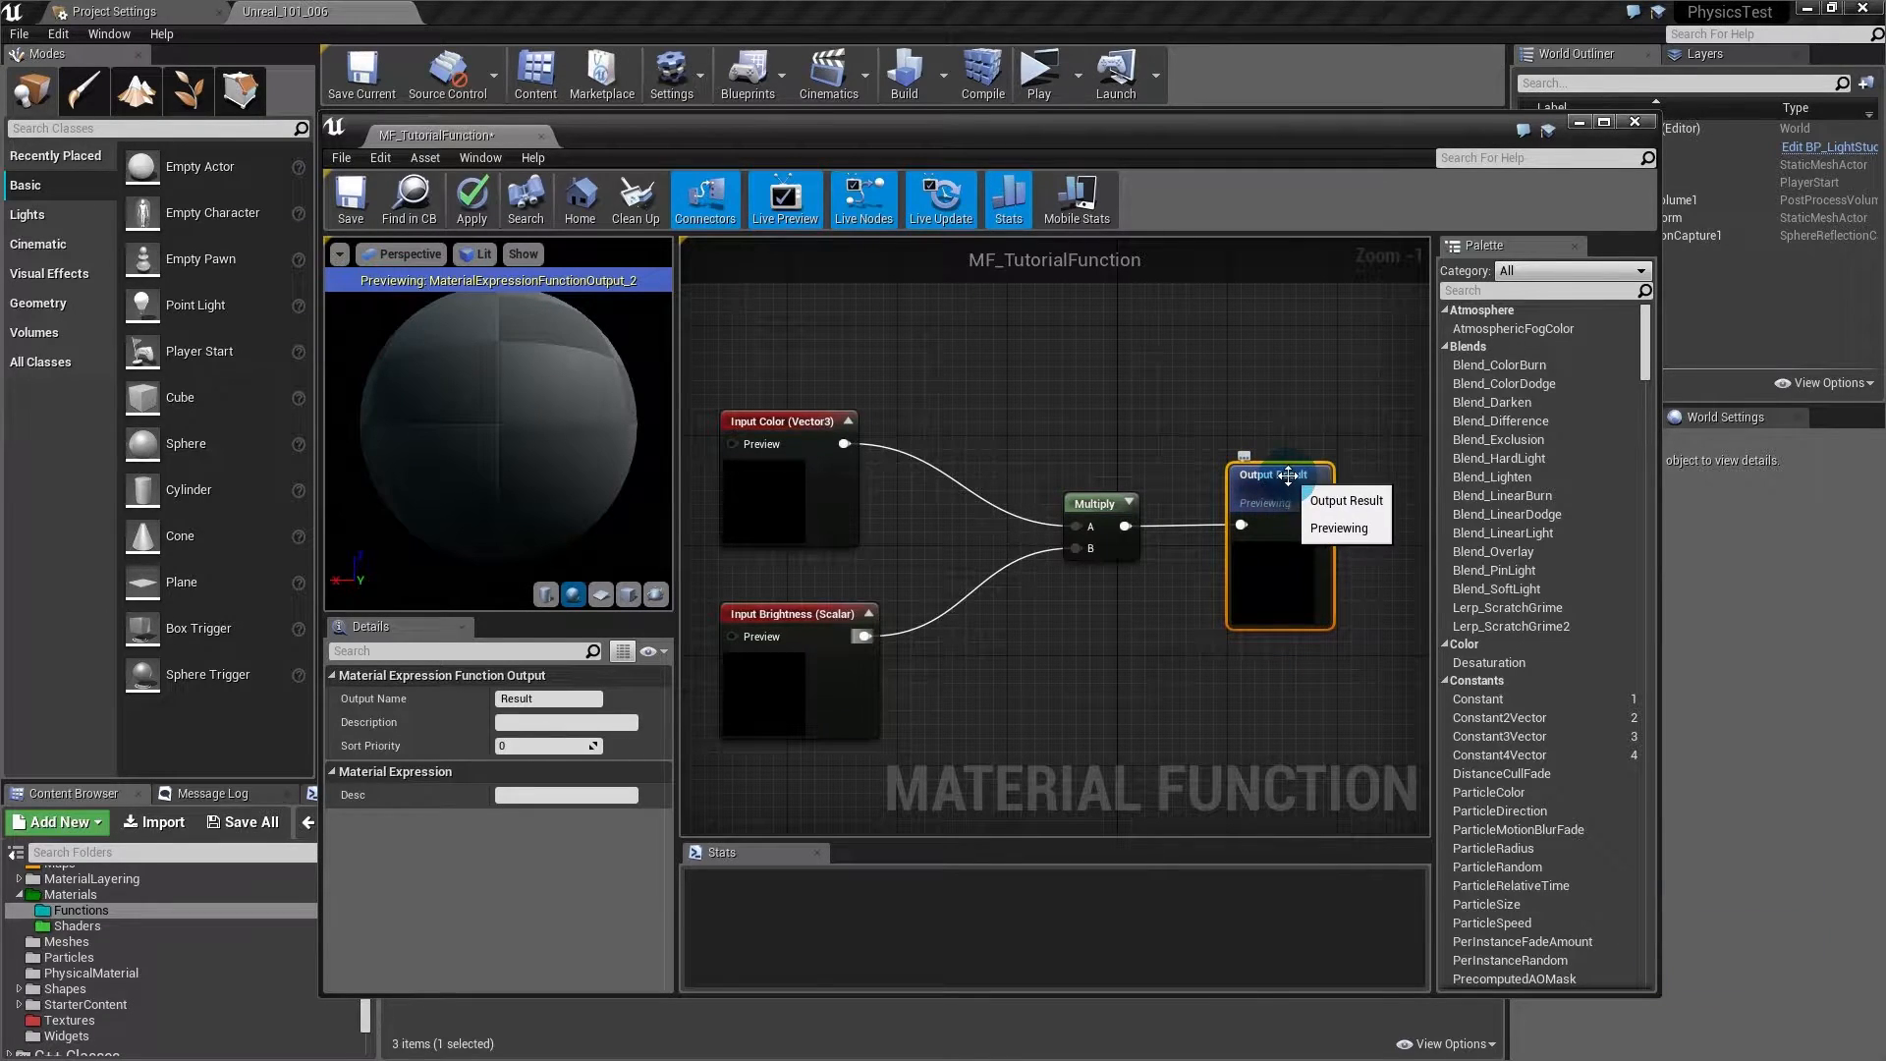
- Rename the function output from Result to New Color
left_click(515, 698)
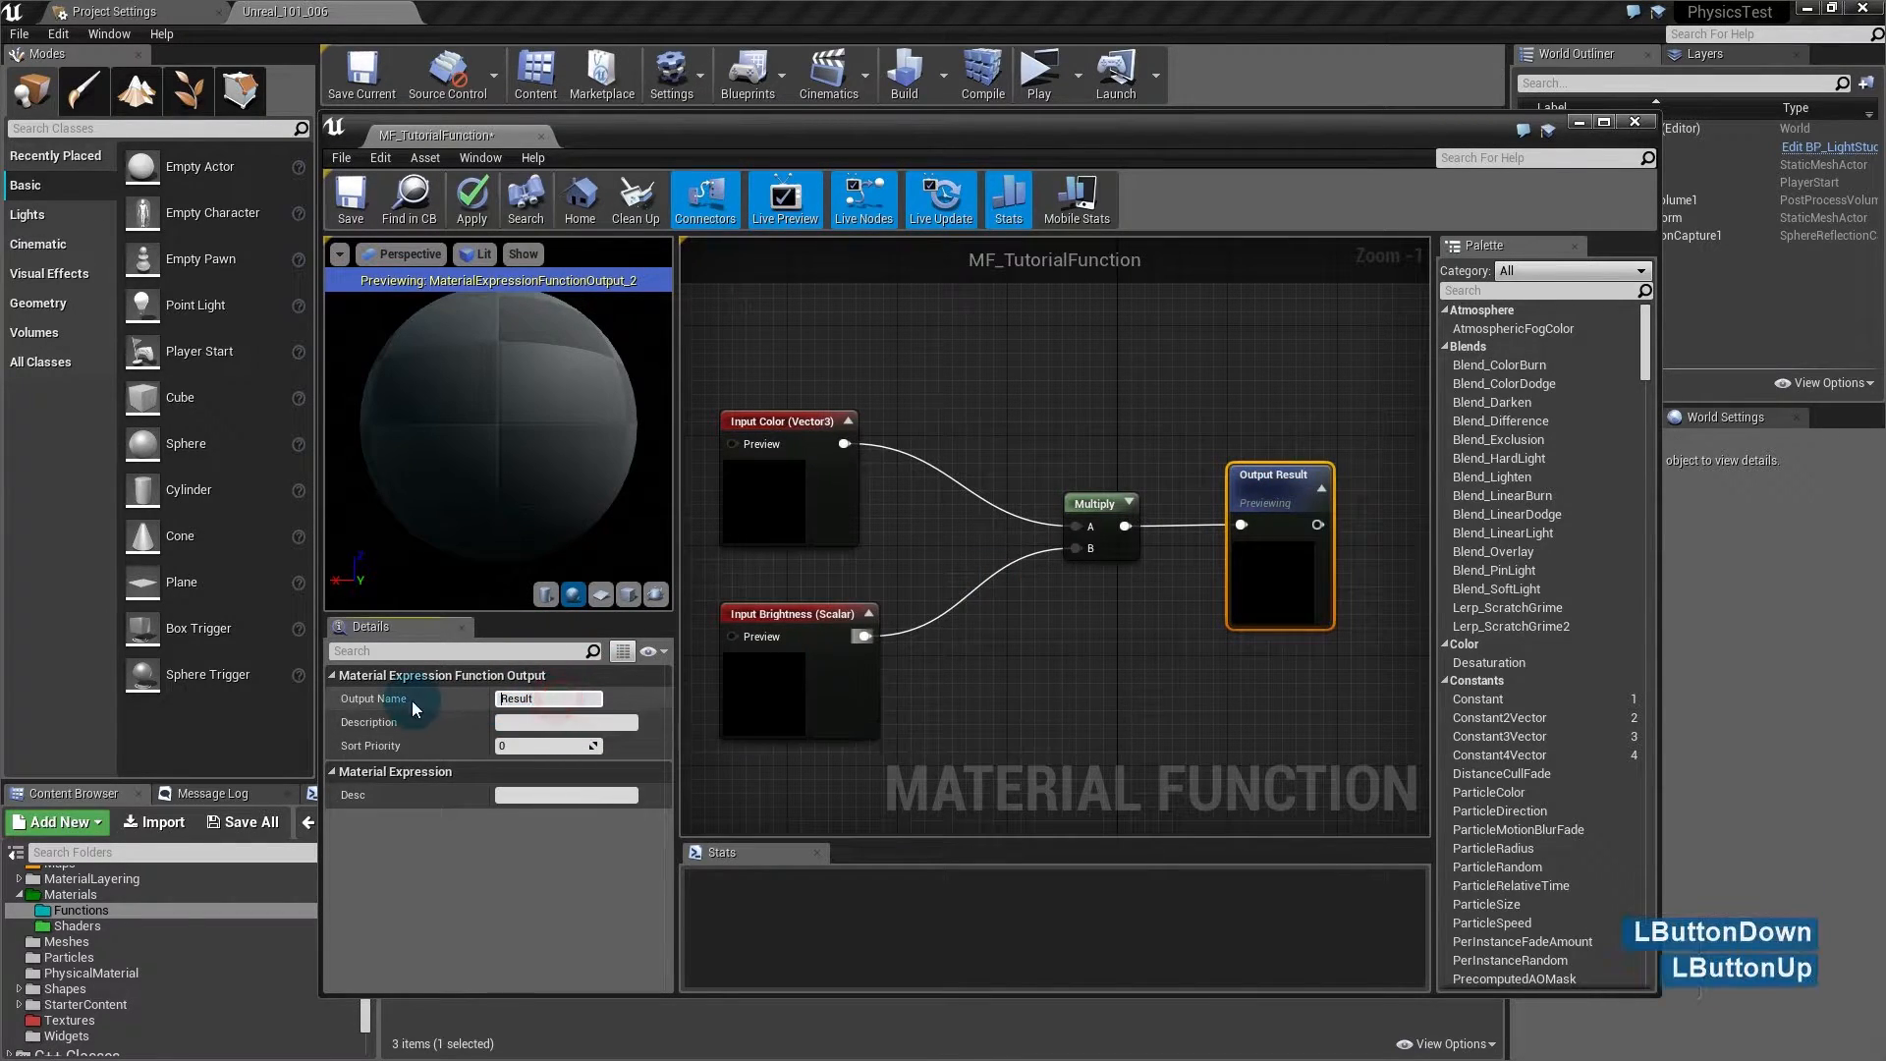
left_click(516, 698)
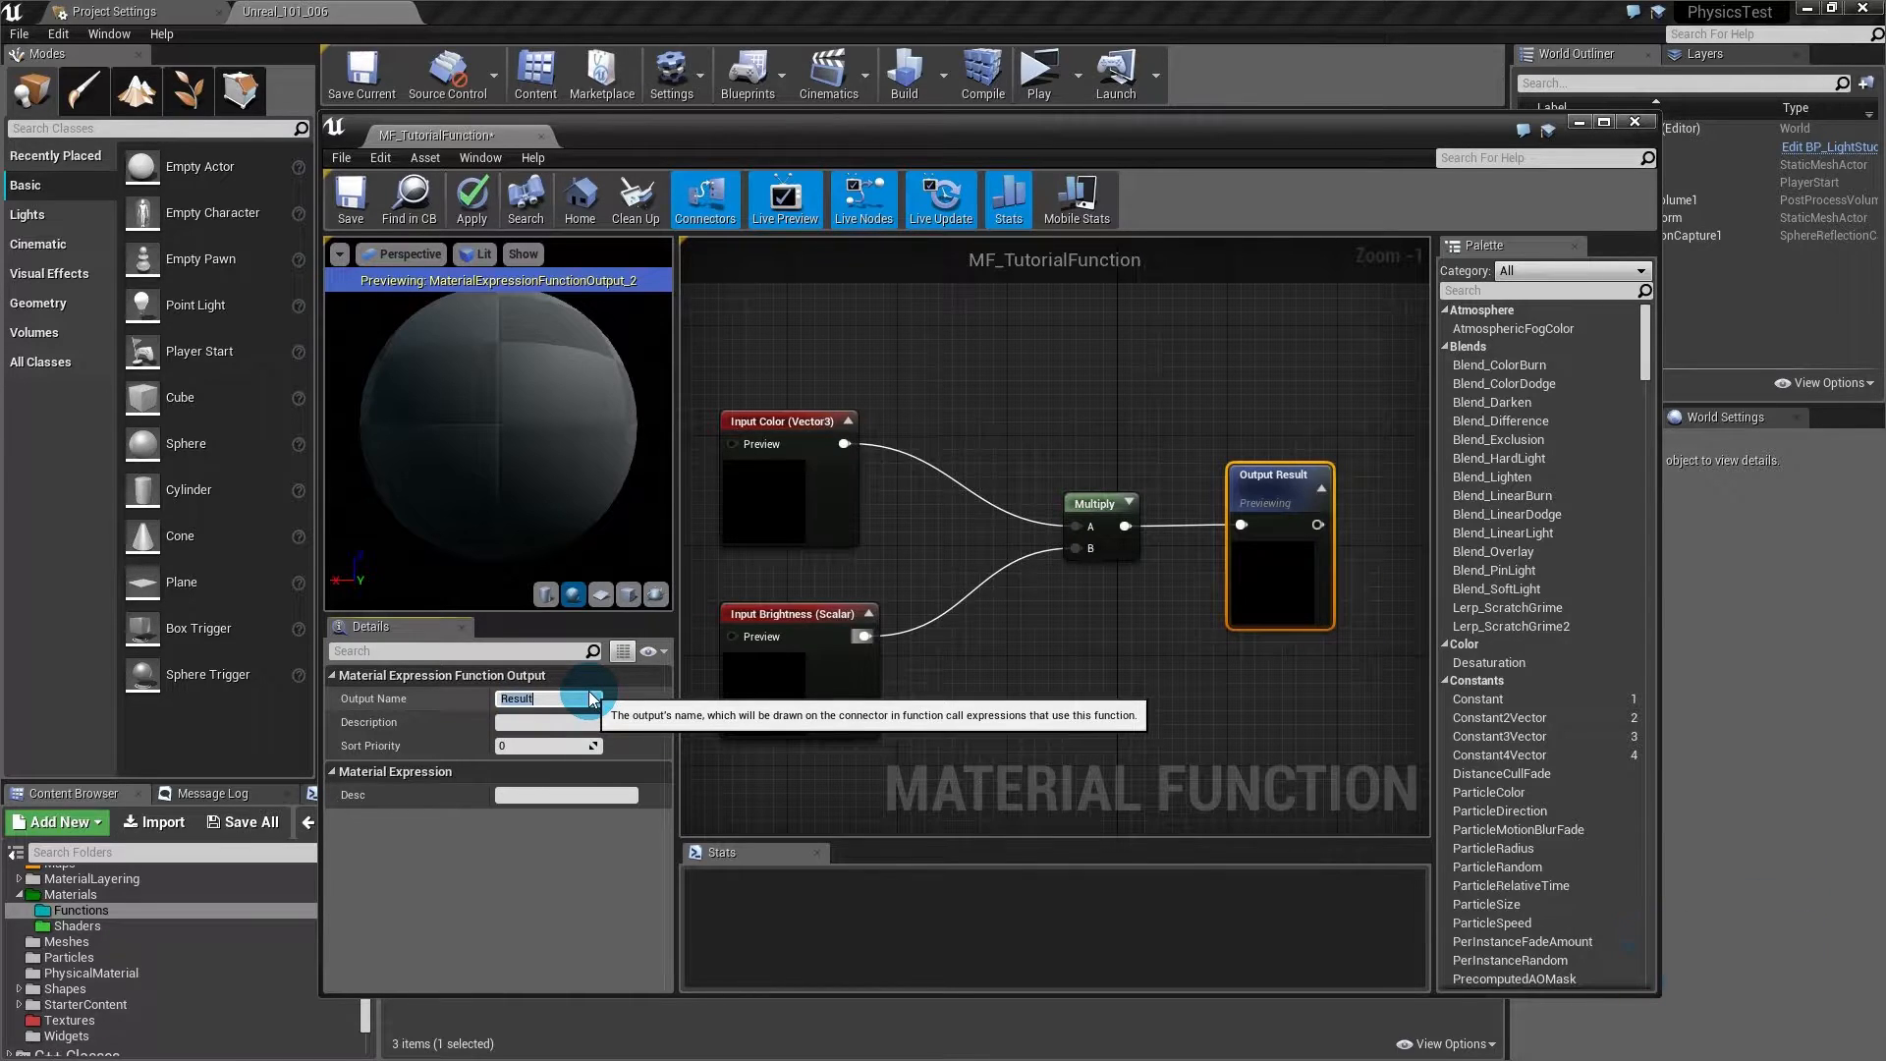
type("New Color")
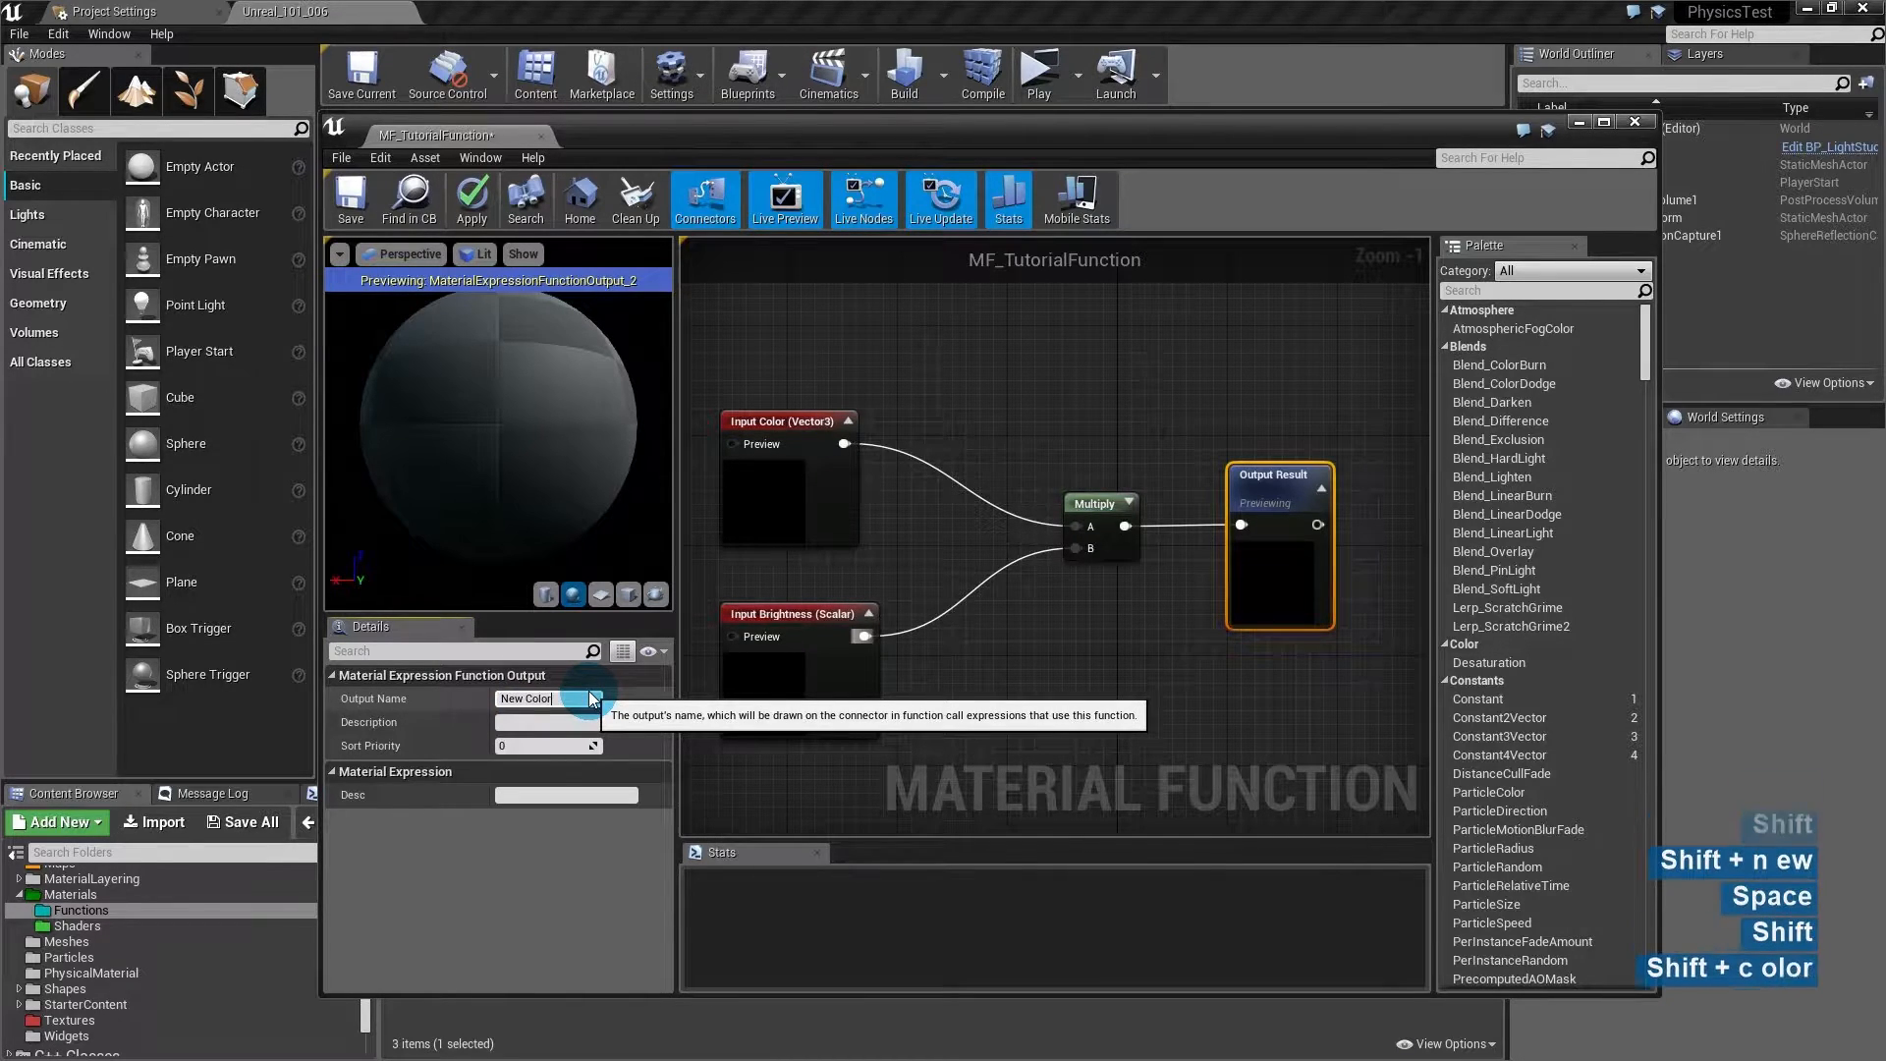
key("Return")
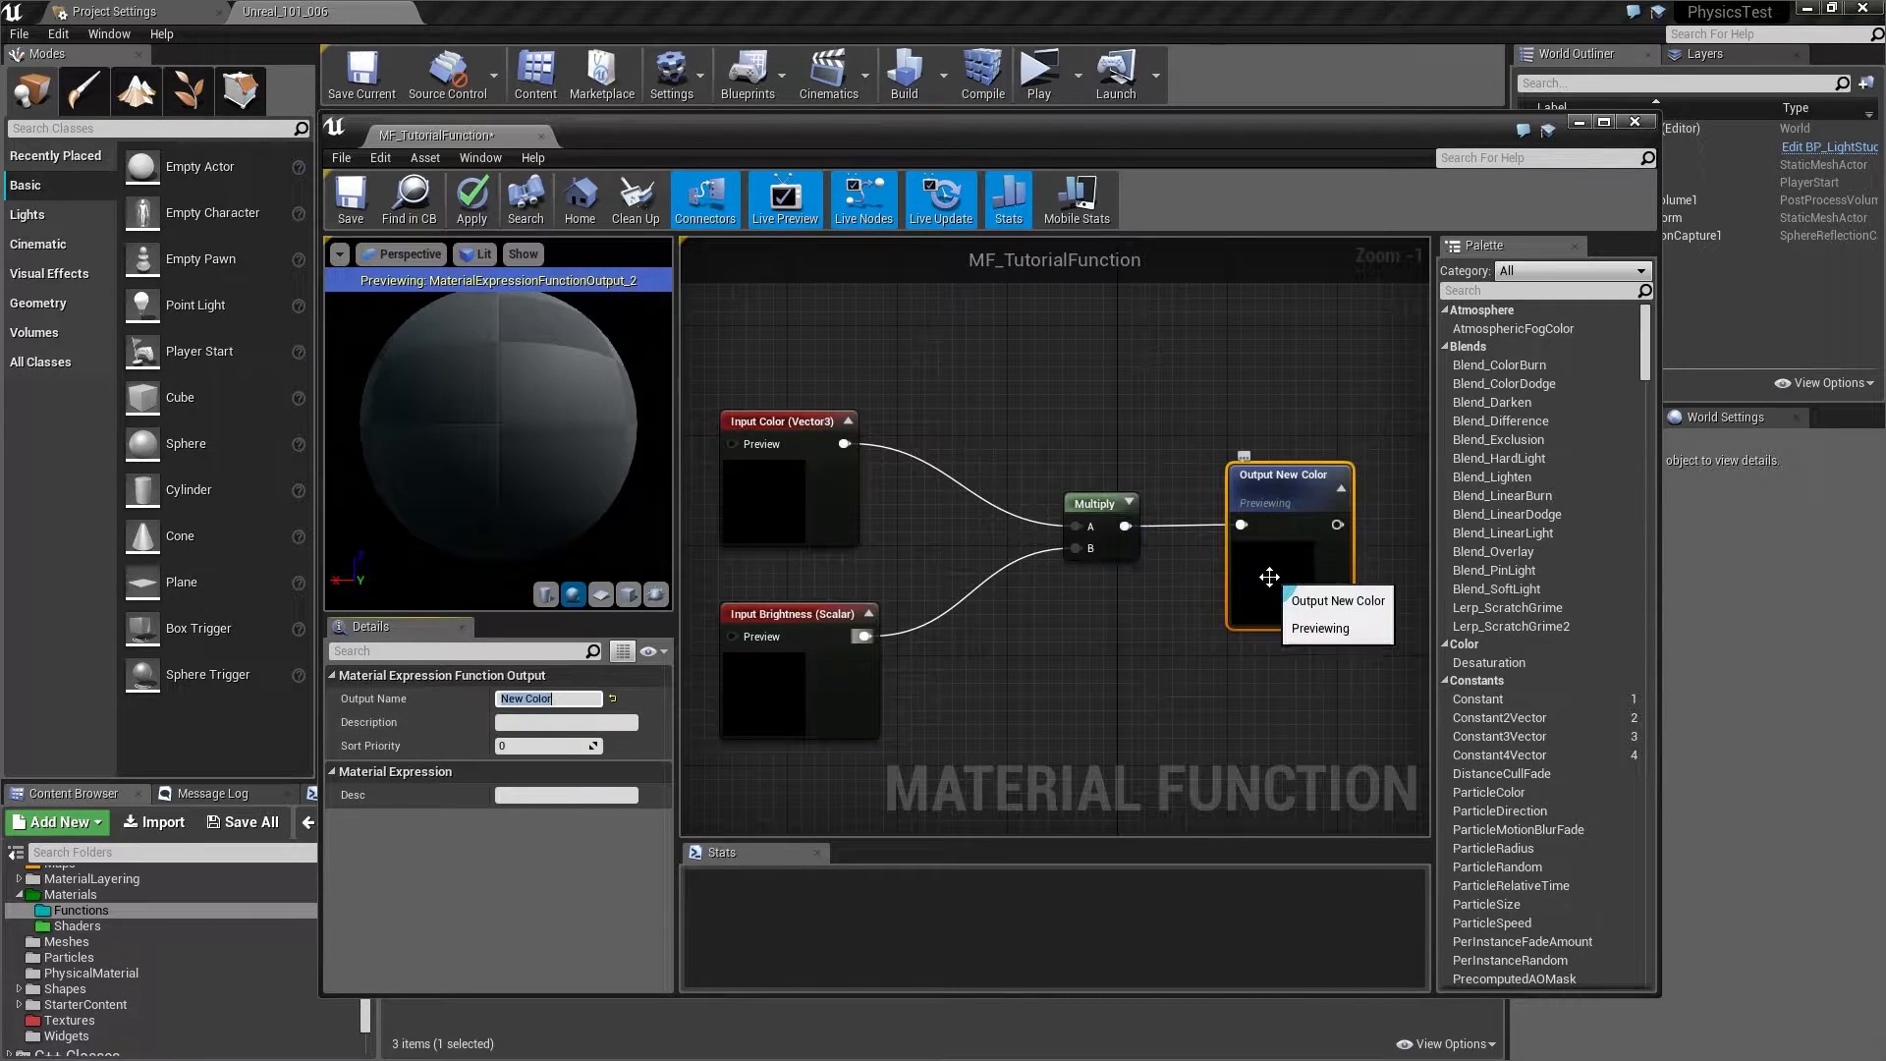
left_click(1249, 693)
- Add an extra FunctionOutput node, then delete it and confirm the removal
right_click(1233, 666)
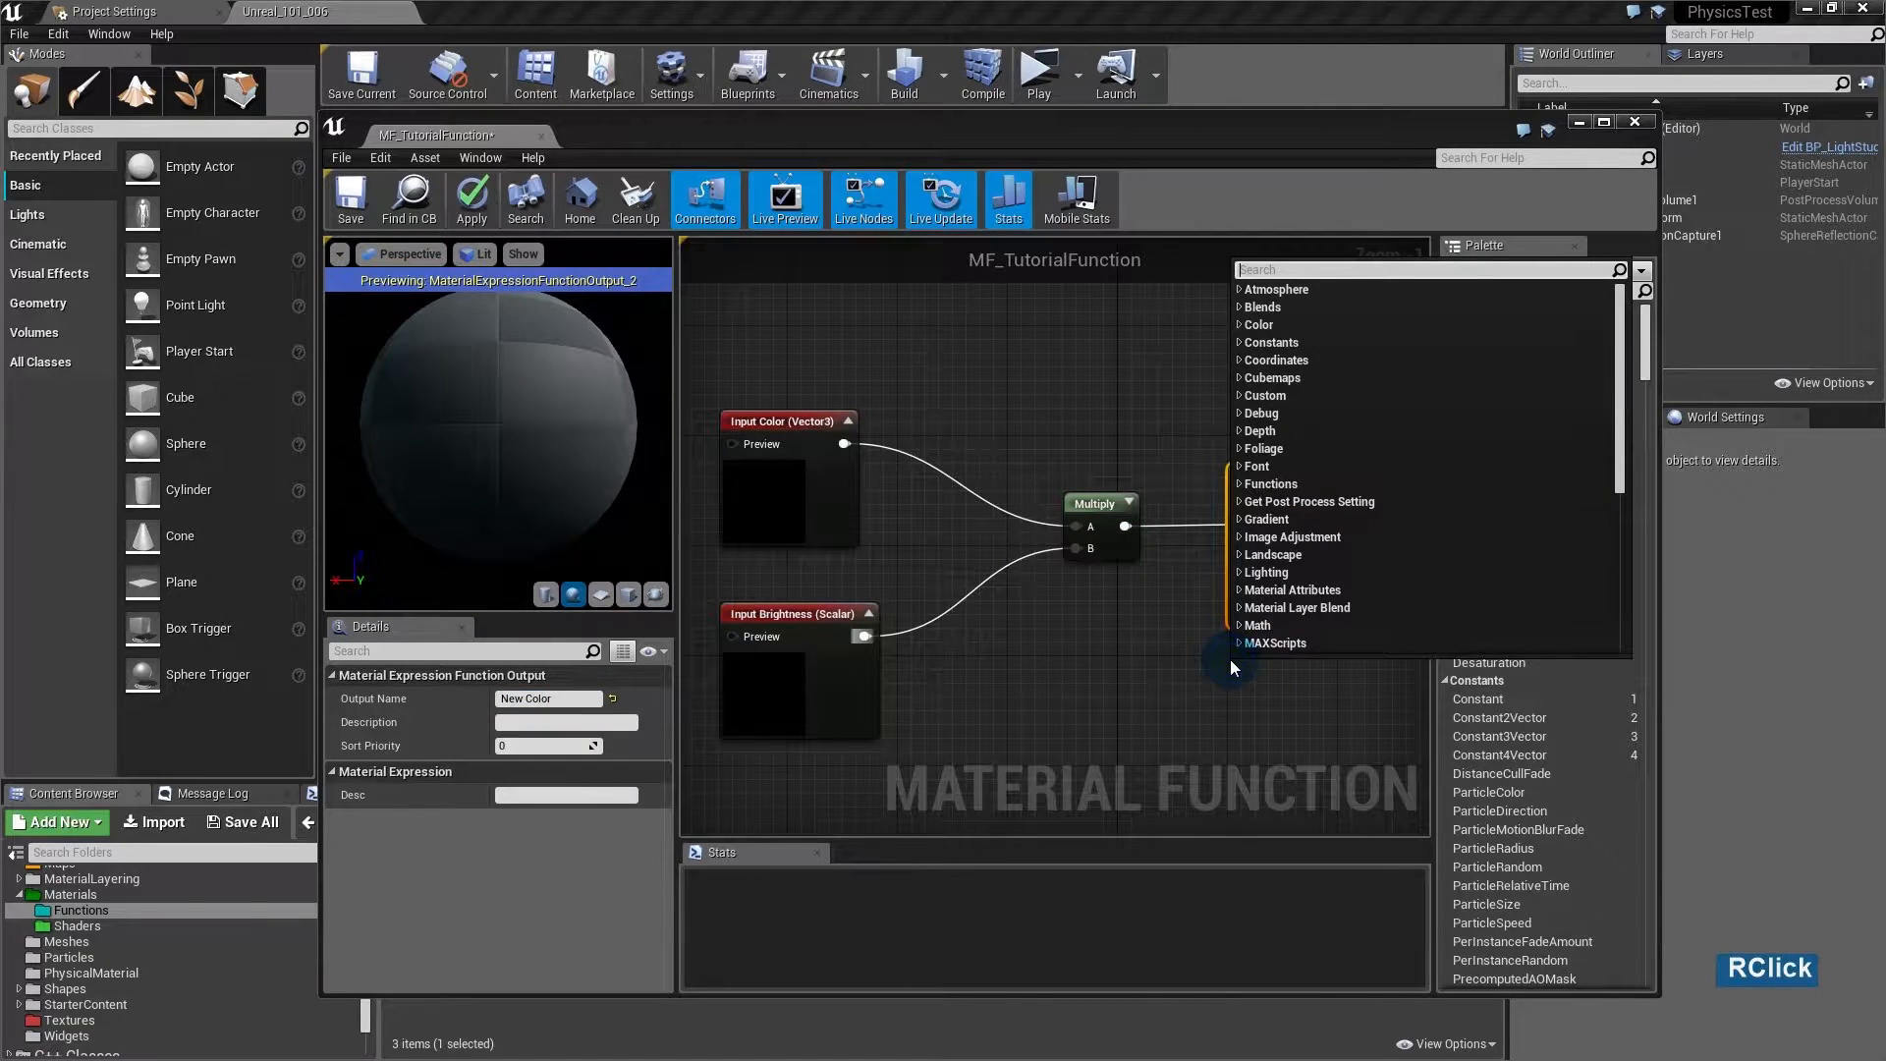
type("out")
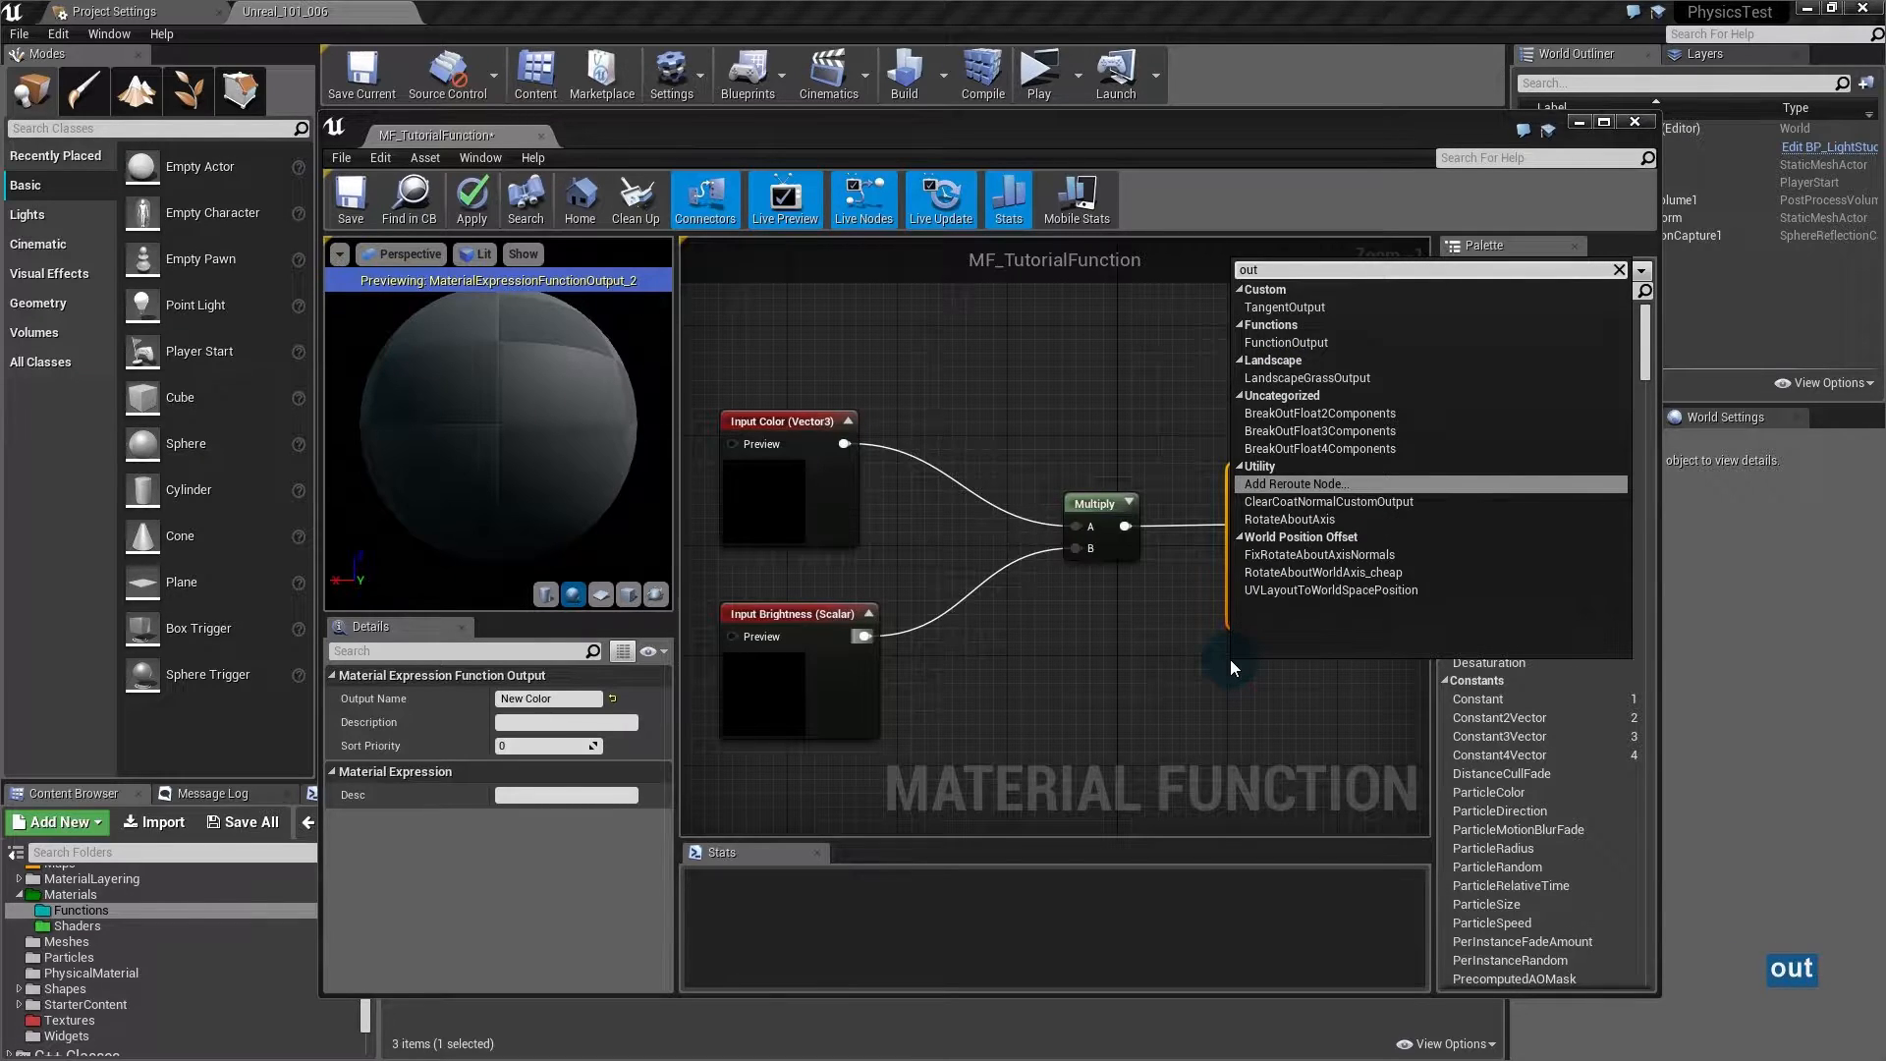
type("pu")
key("Down")
key("Return")
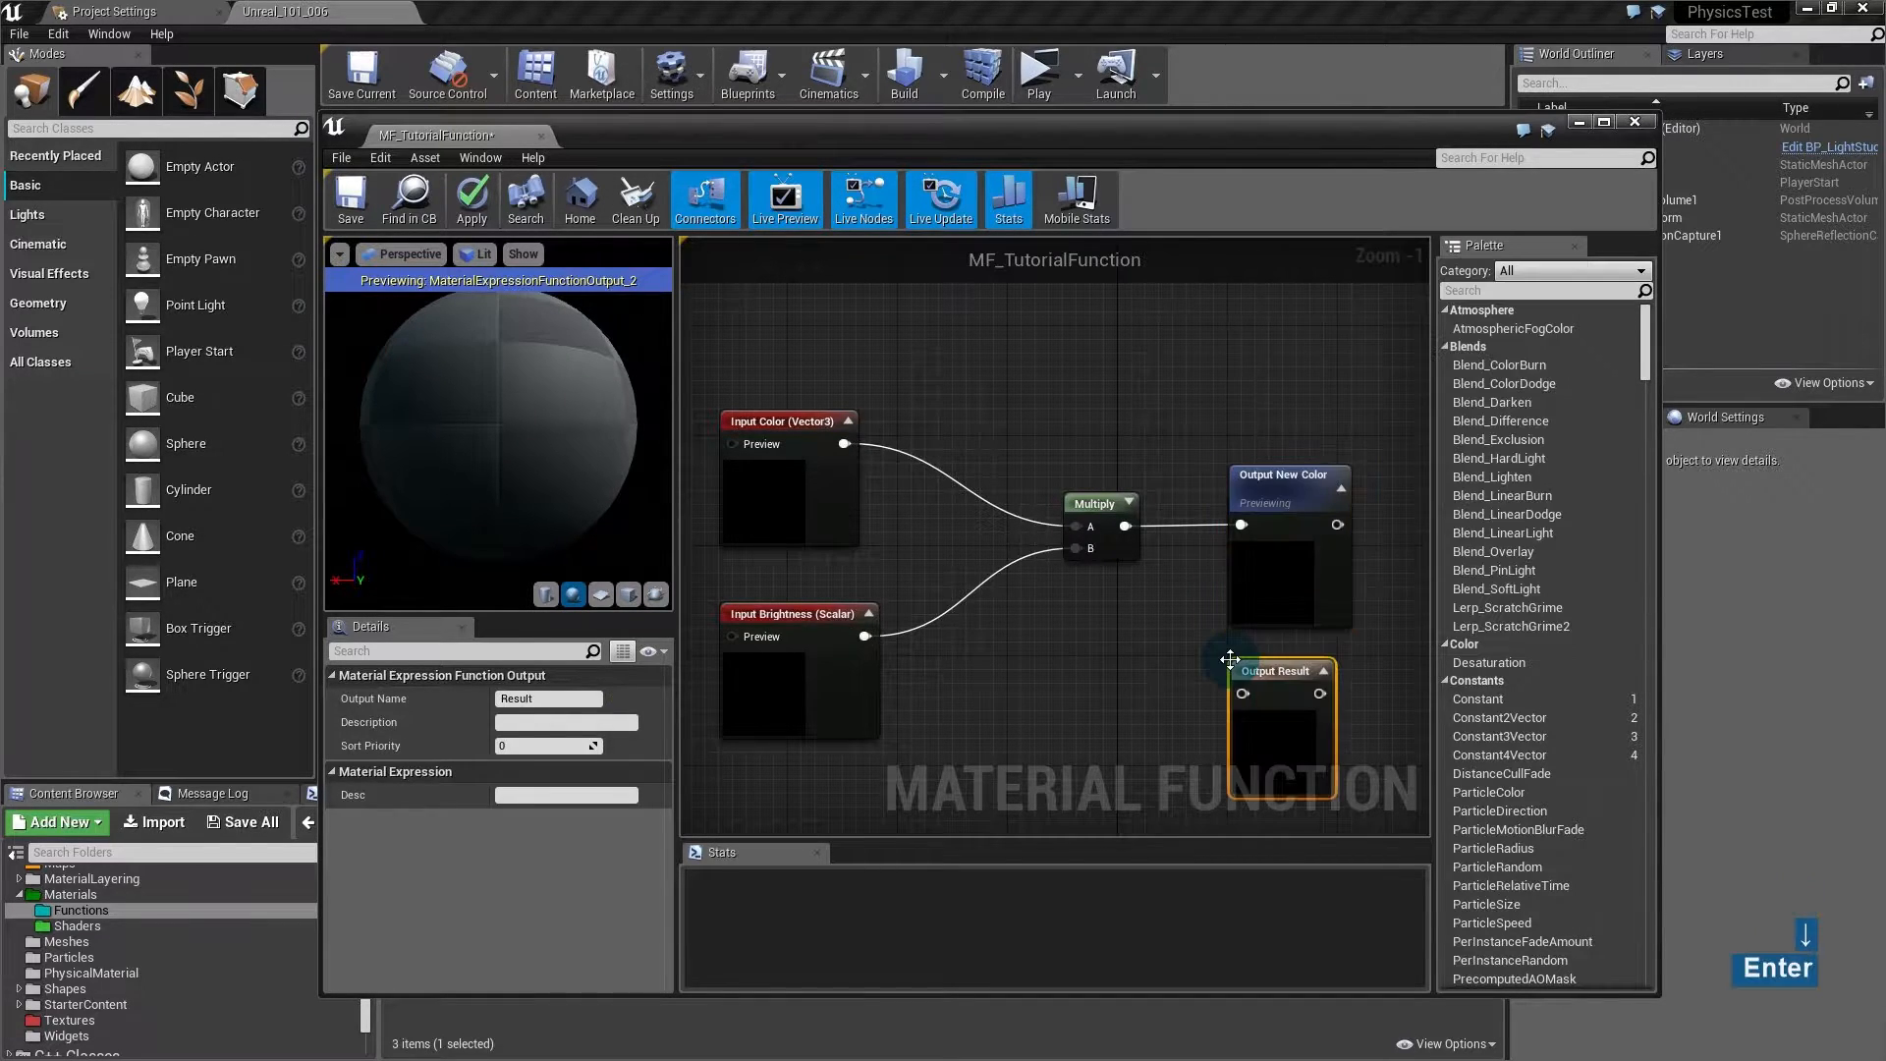
left_click(1235, 663)
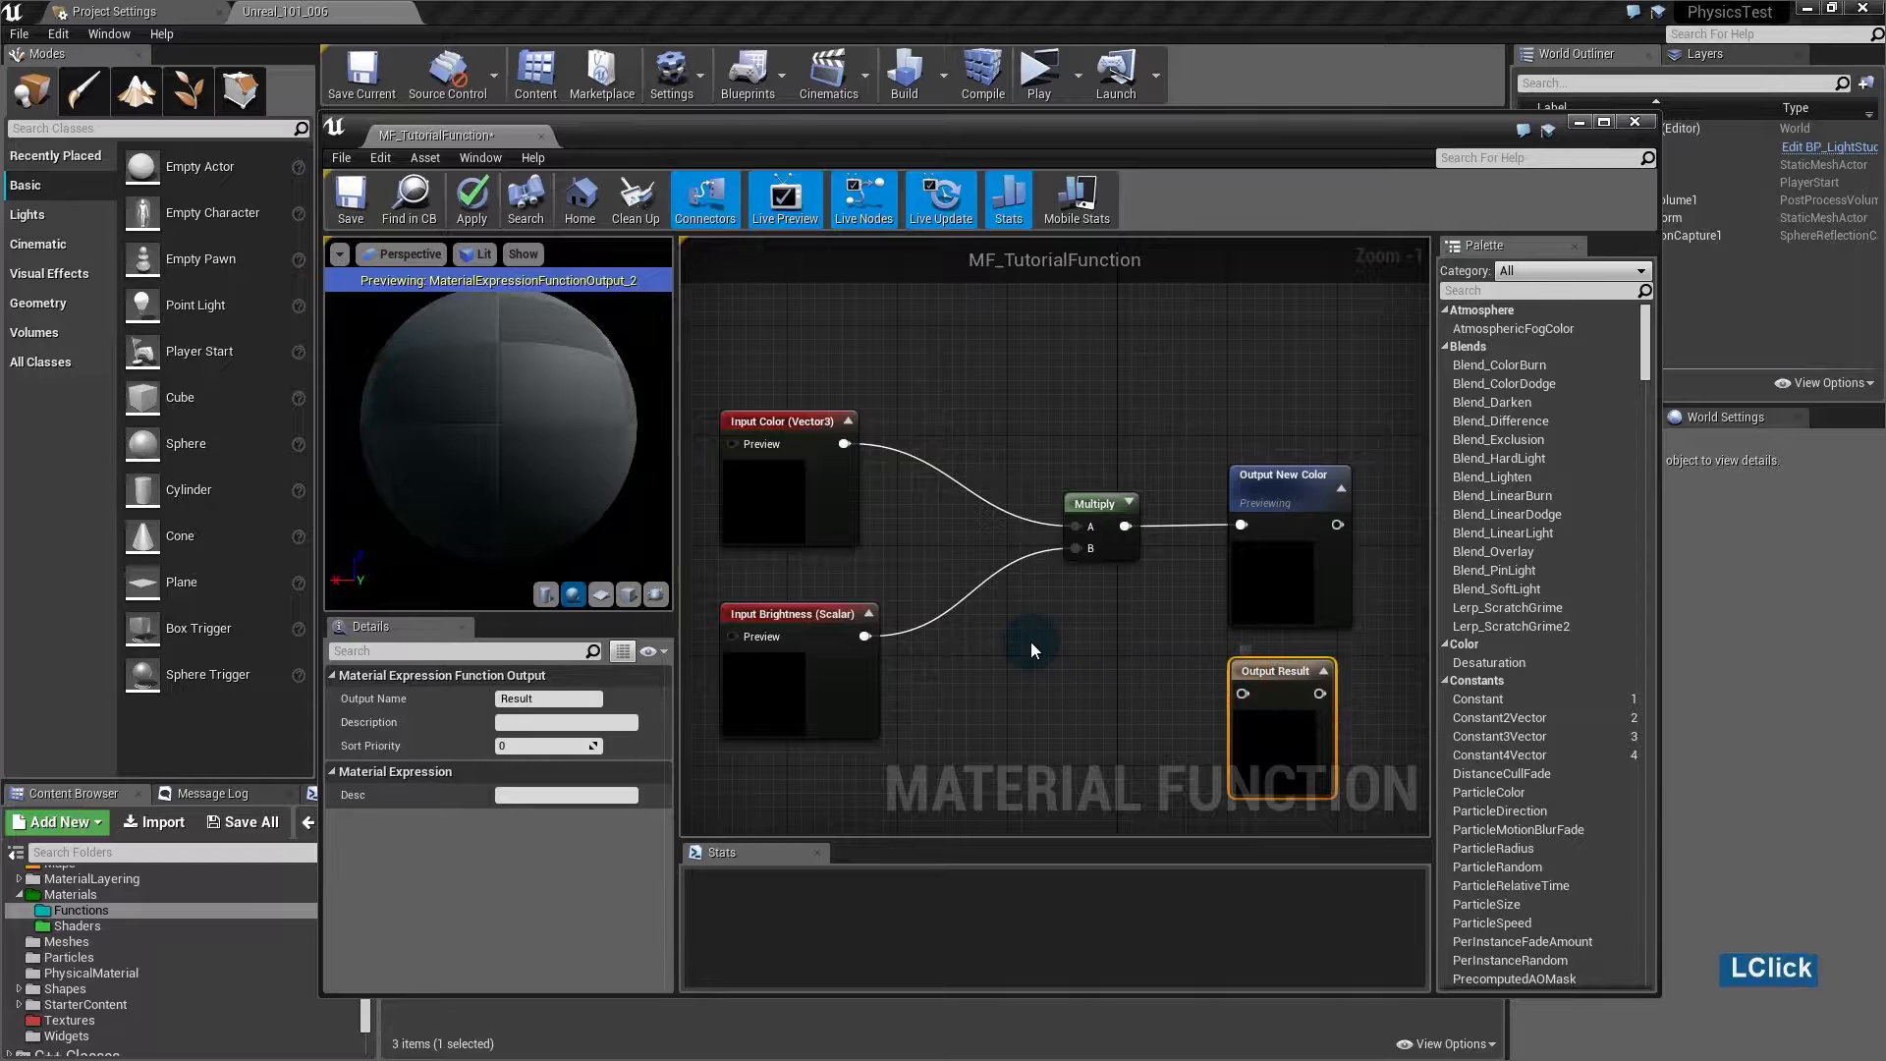
key("Delete")
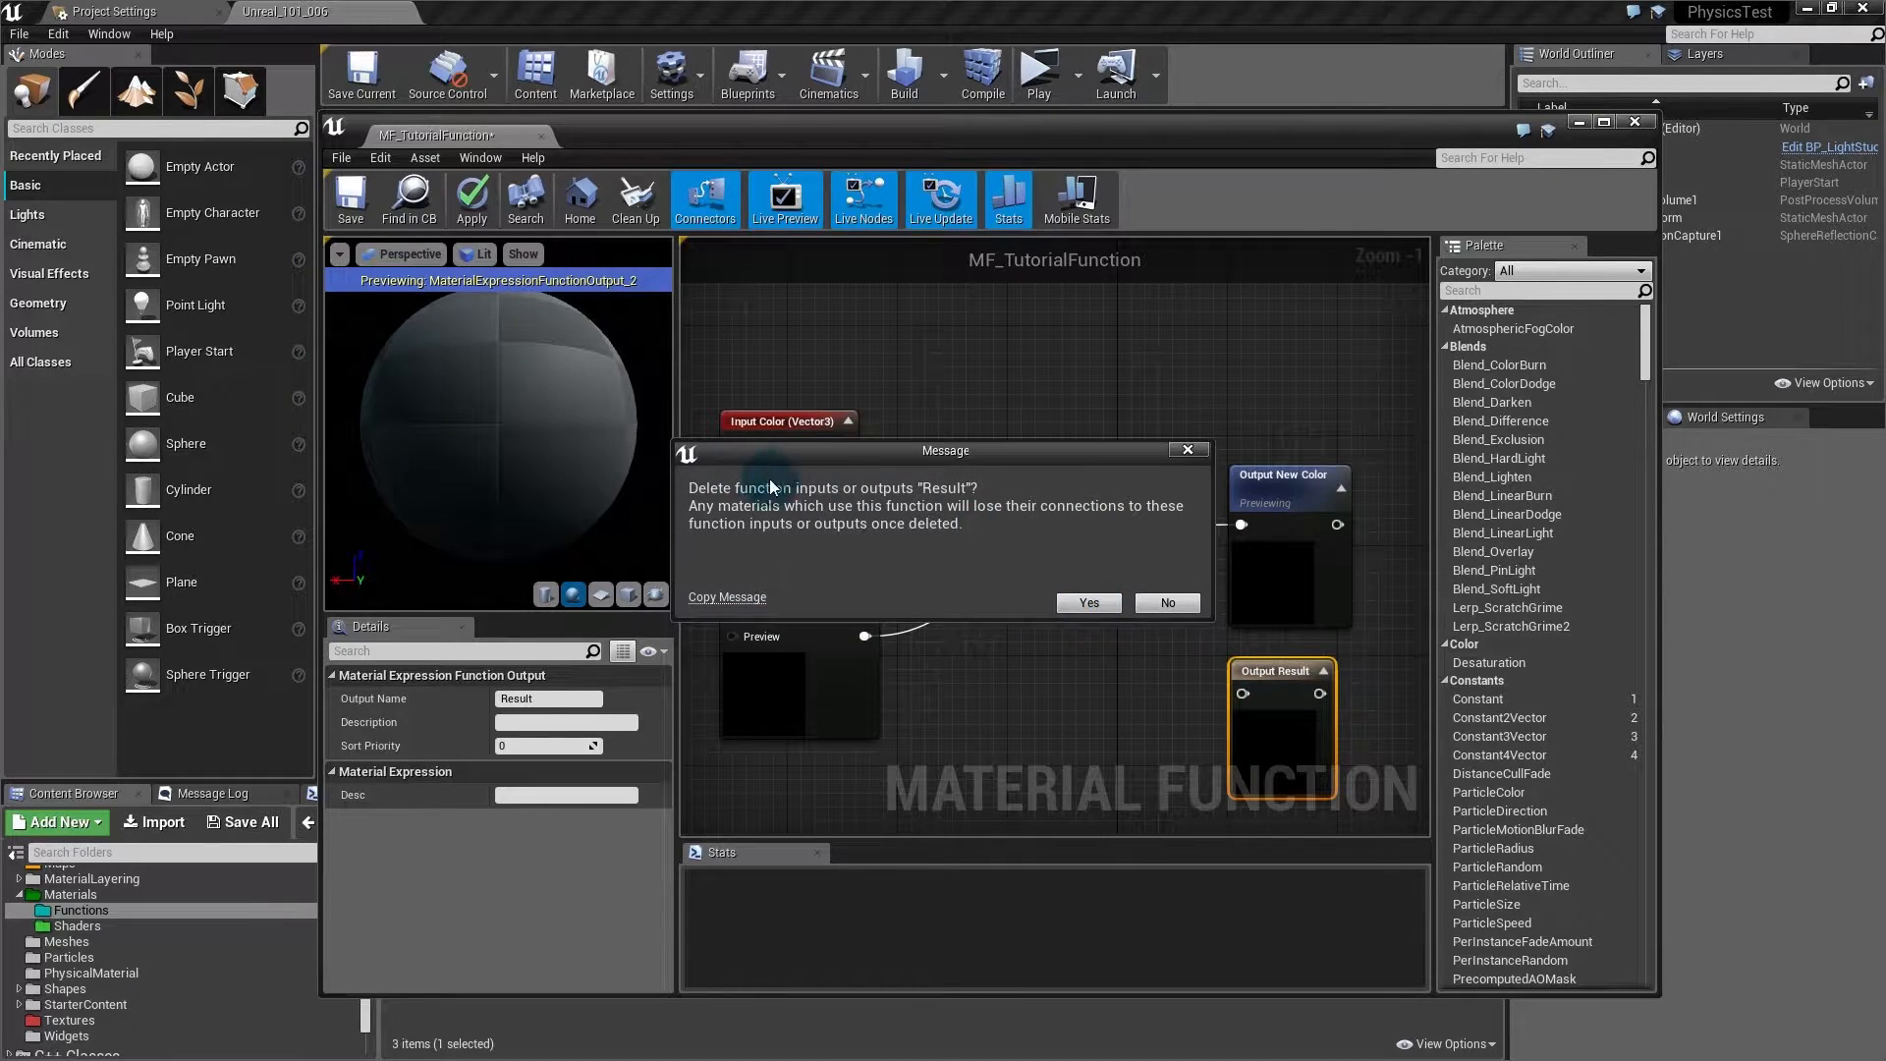
left_click(1094, 603)
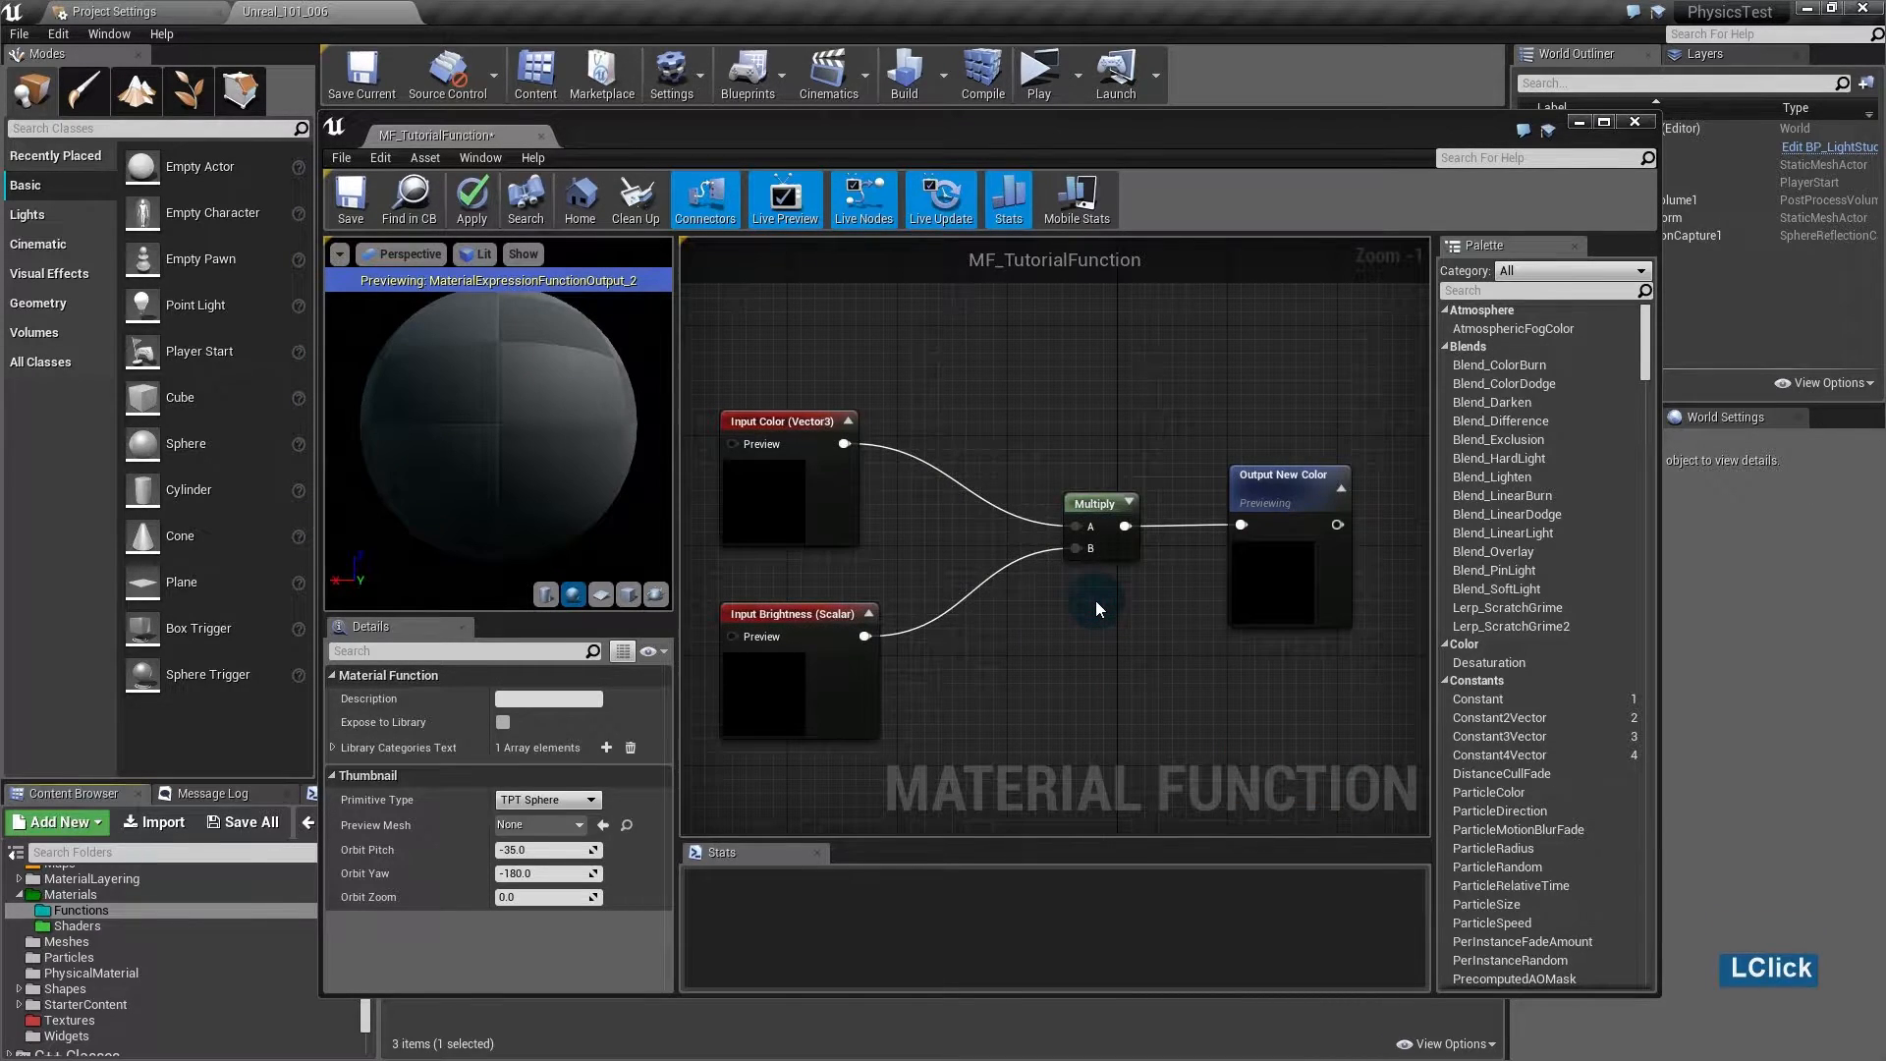
- Tidy the Color and Brightness nodes, then save and apply MF_TutorialFunction
left_click(1301, 582)
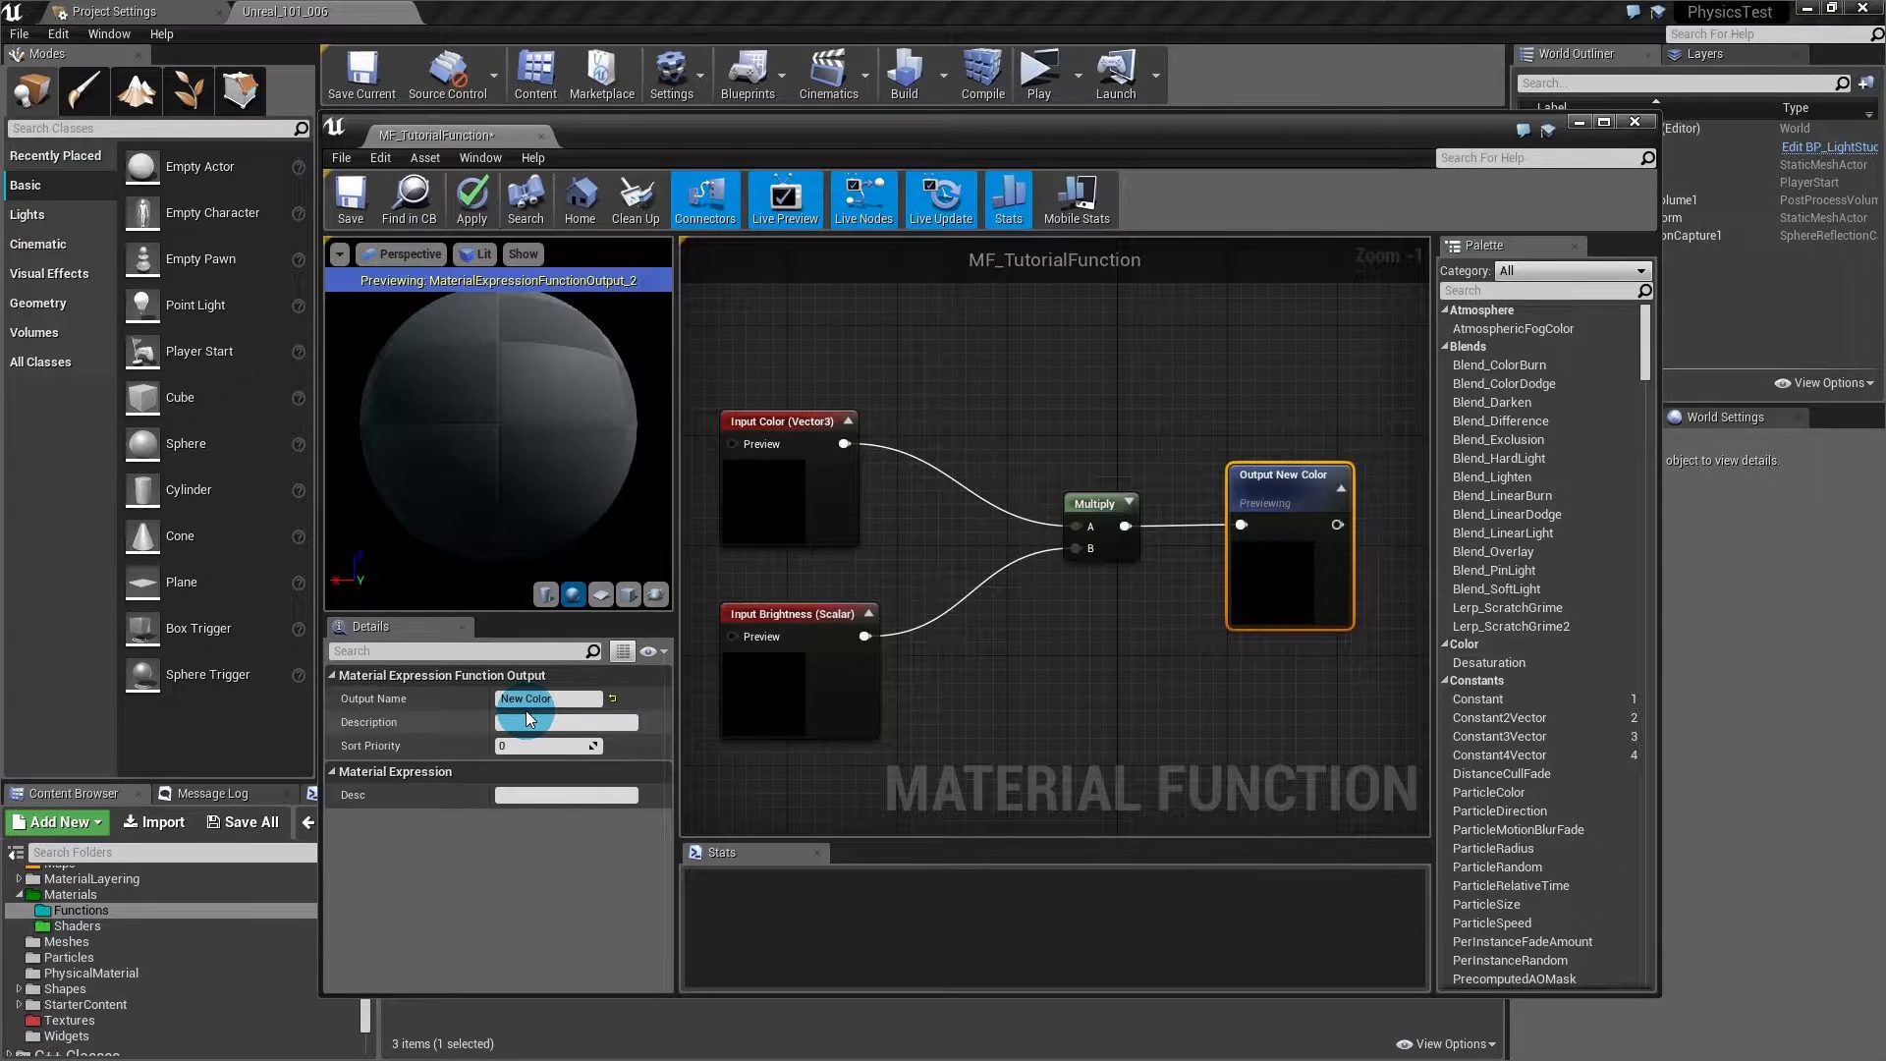
left_click(1064, 859)
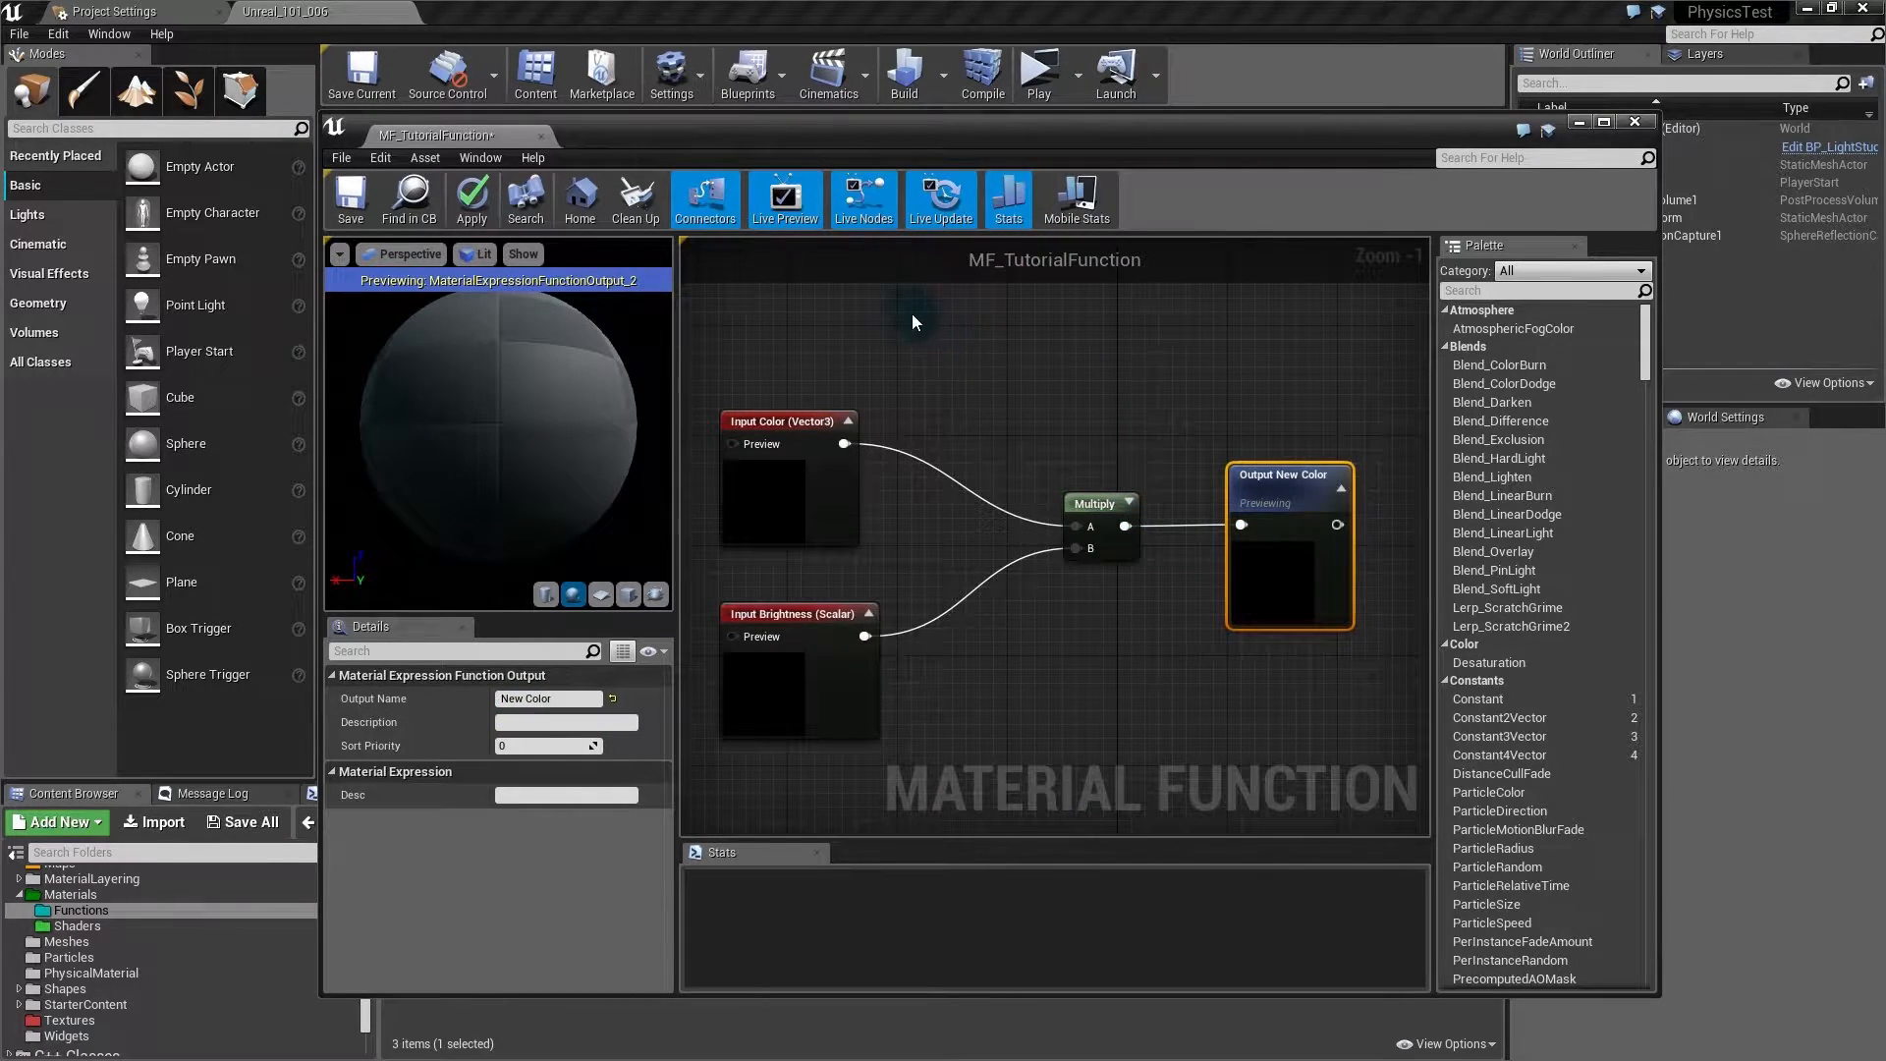
left_click_drag(836, 485, 835, 470)
left_click_drag(825, 683, 825, 652)
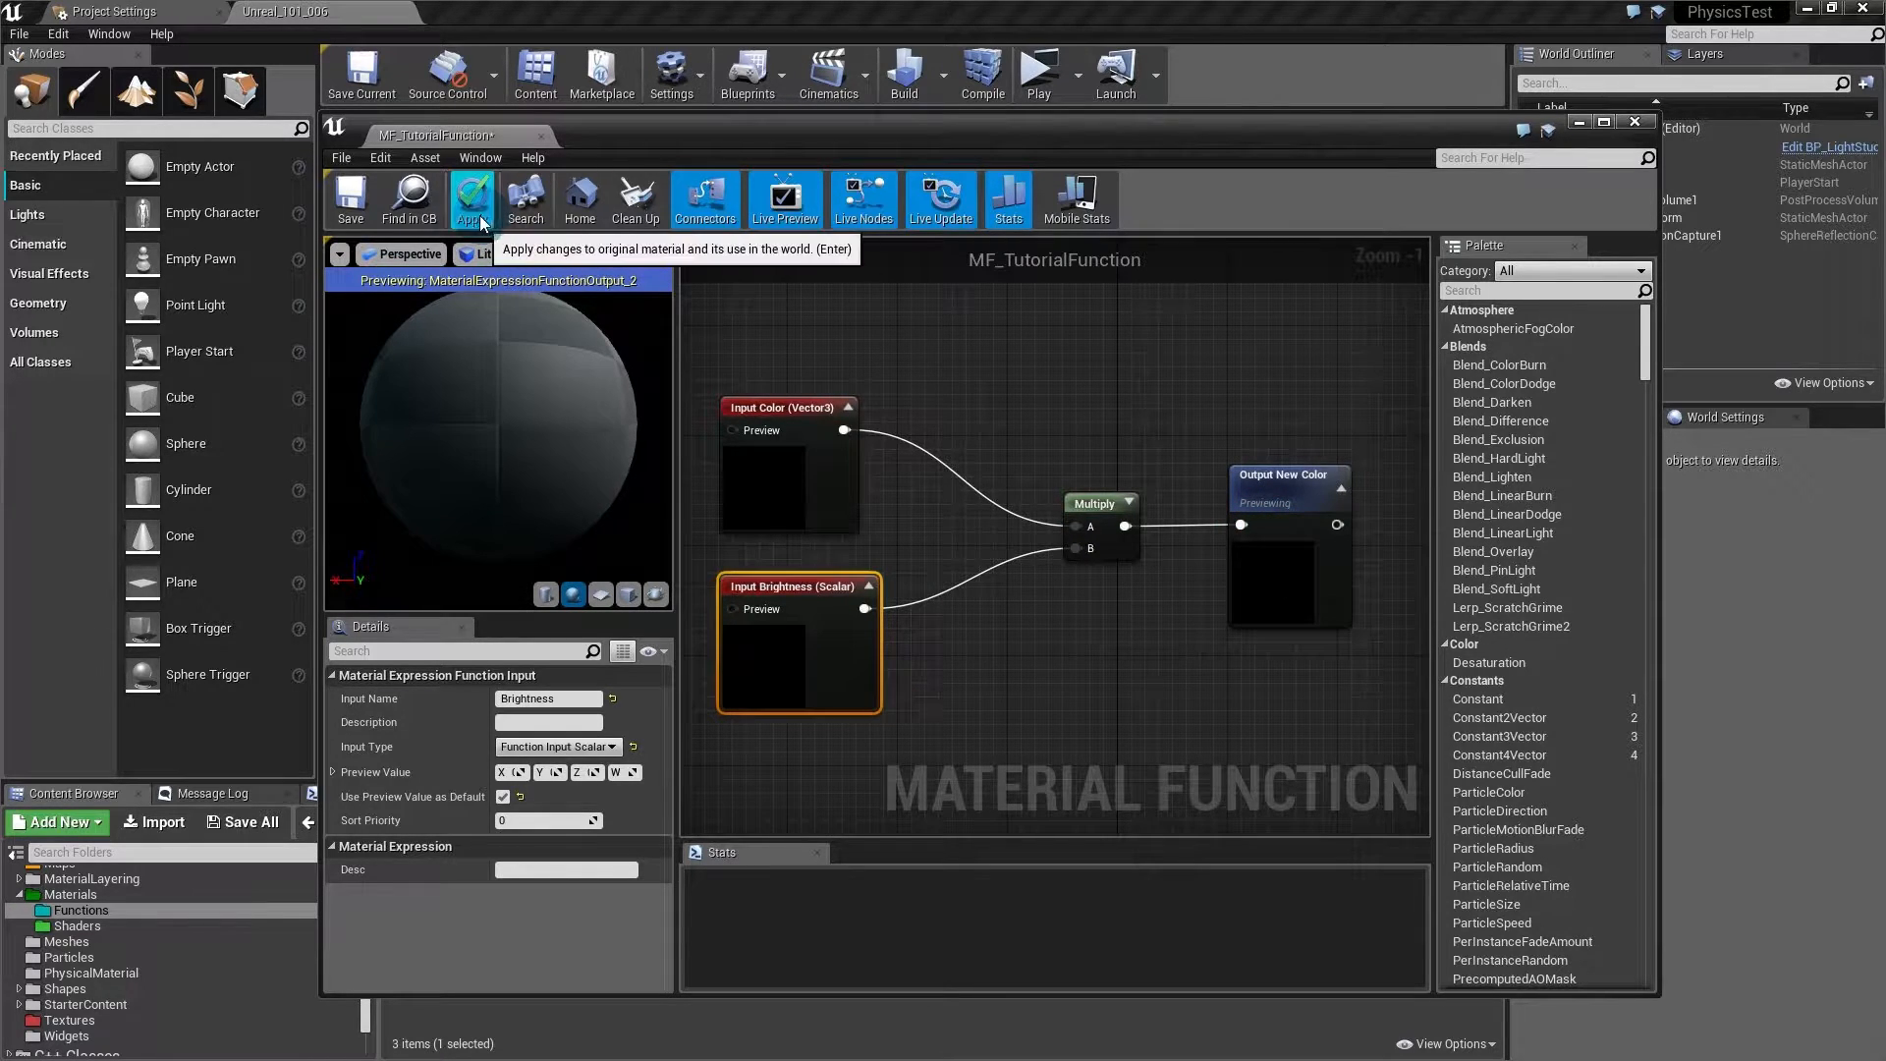
left_click(363, 208)
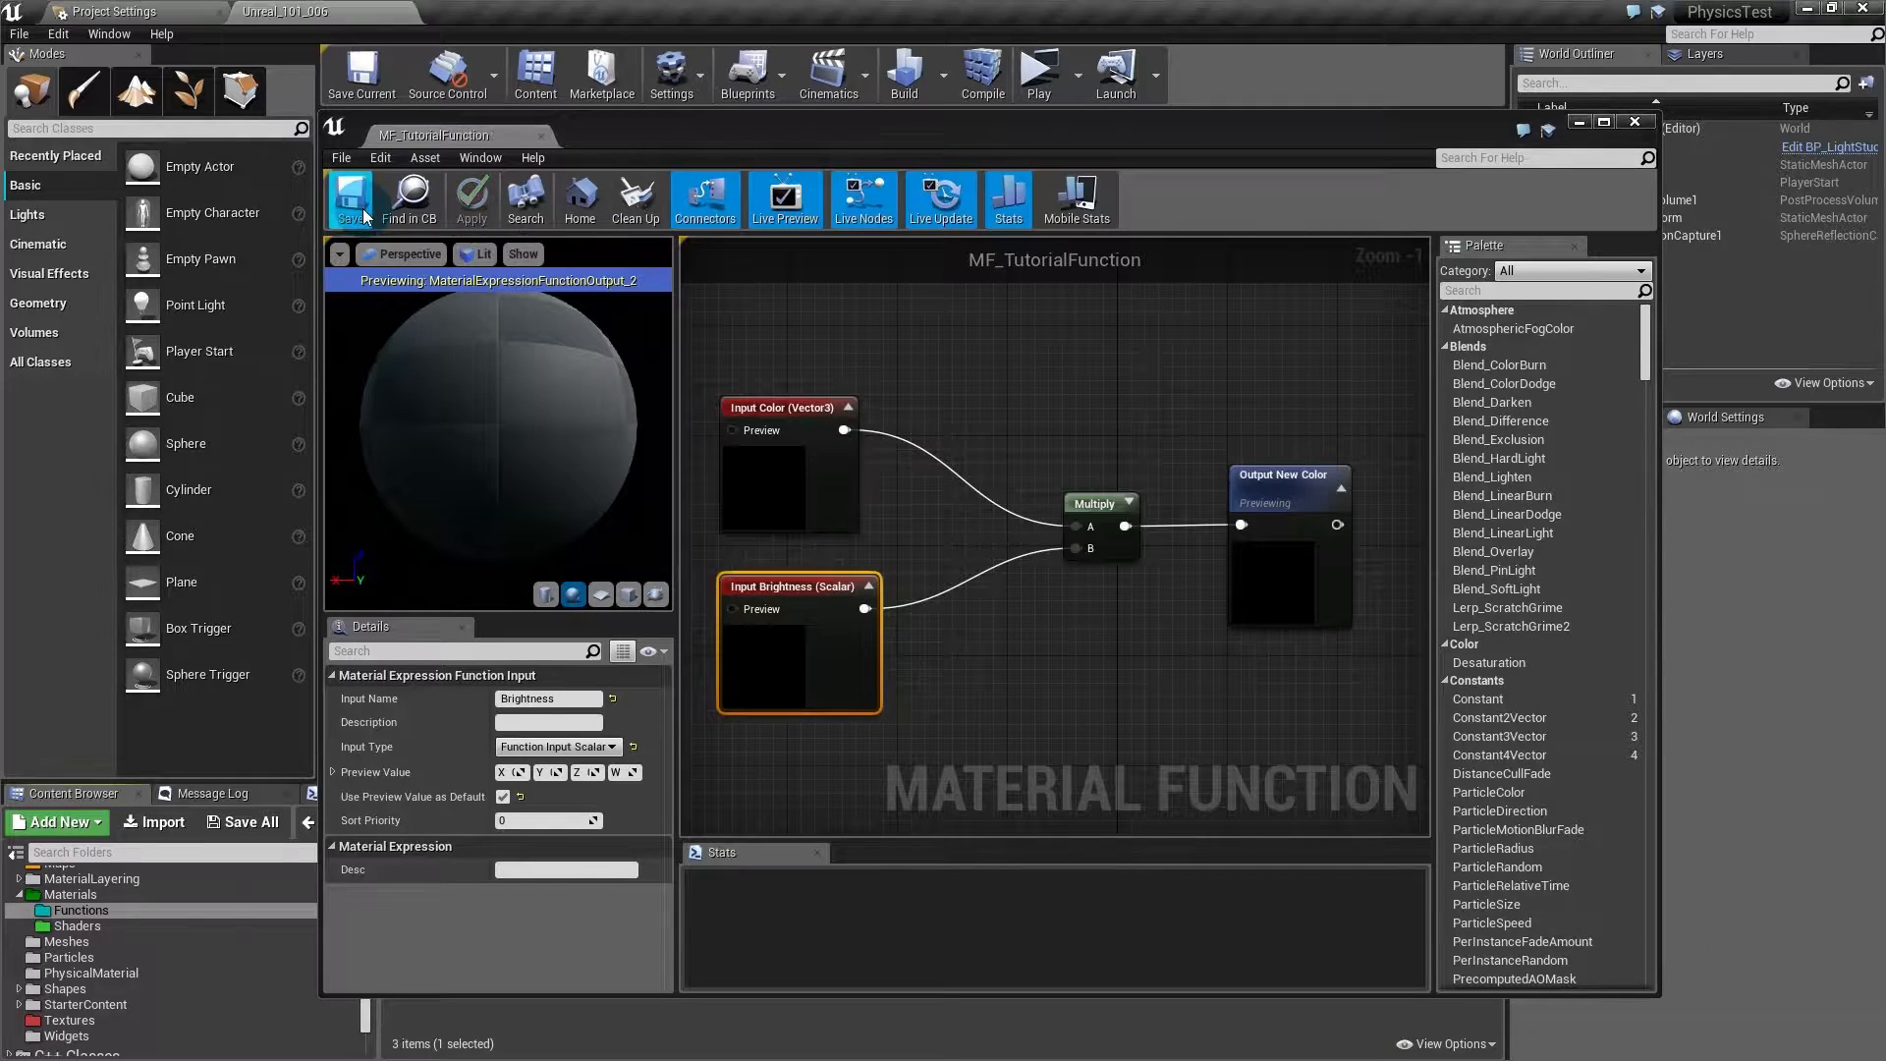
left_click(488, 202)
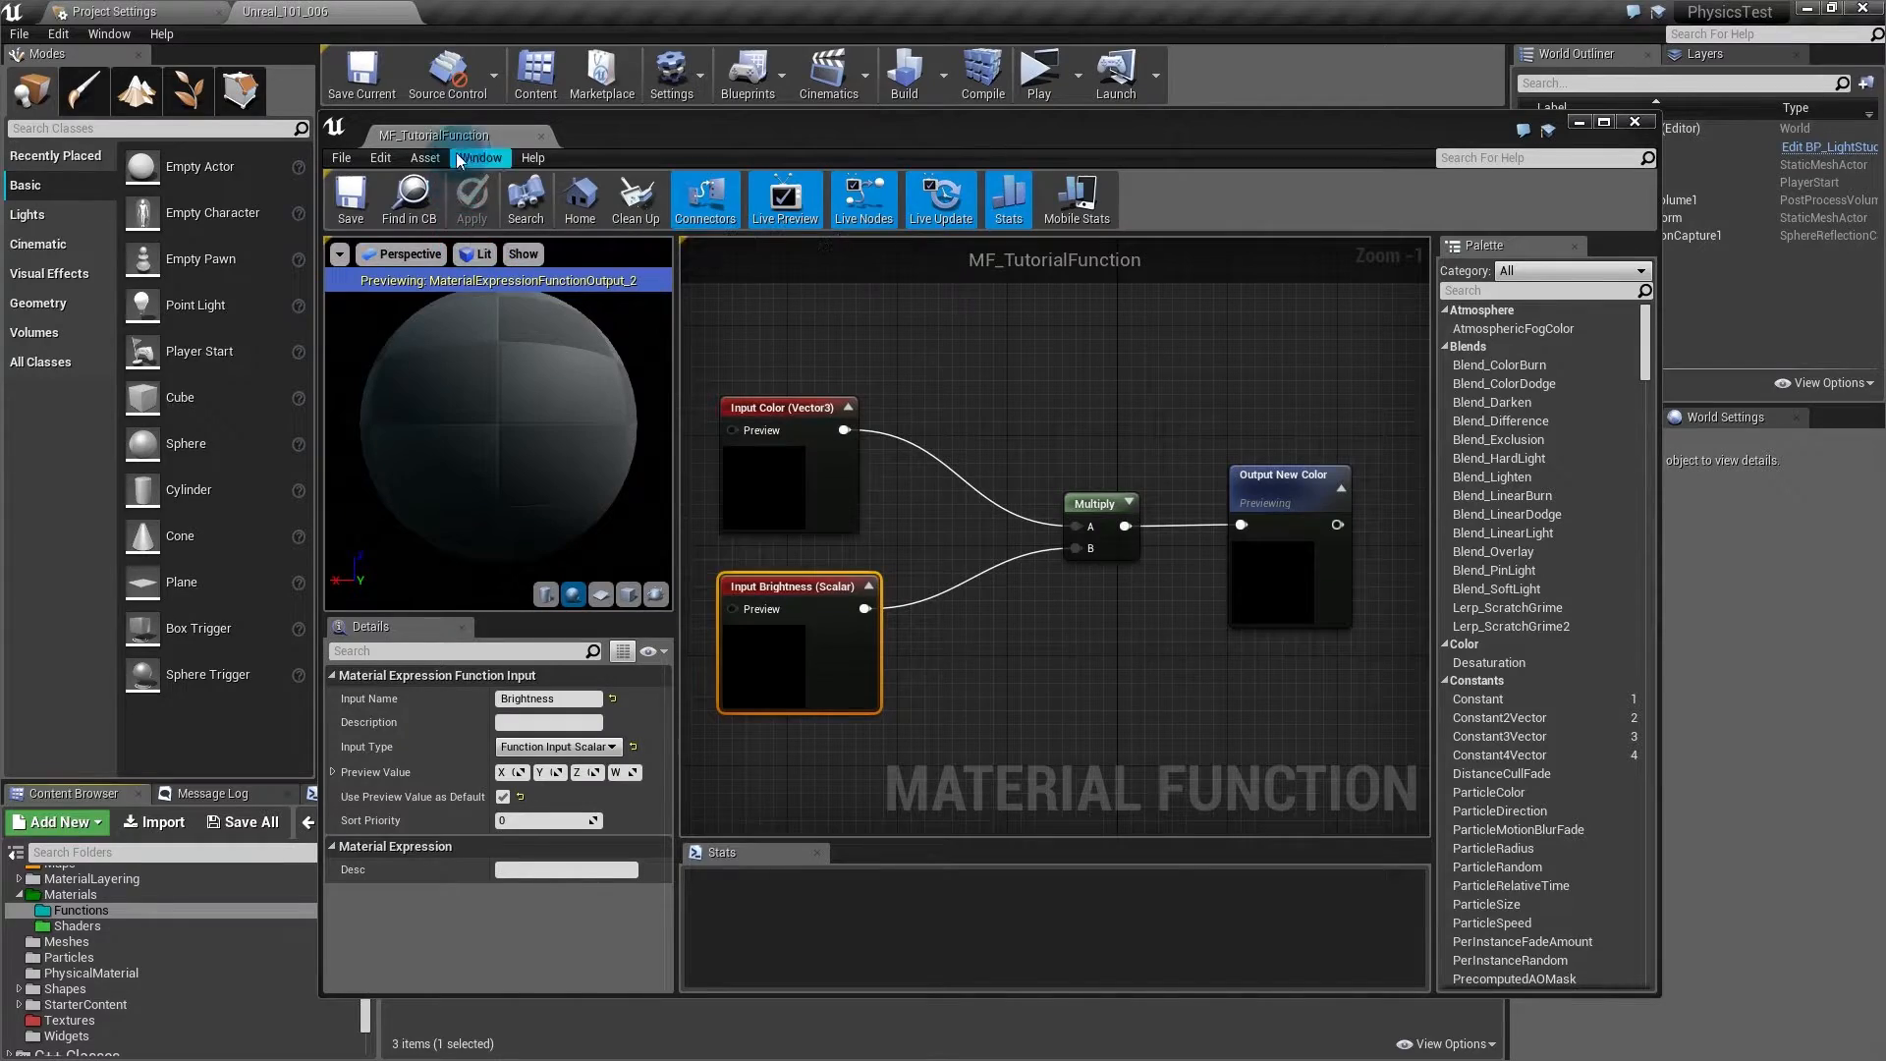
- Dock the function editor and create a material named M_MaterialFunctionsTut in Shaders
left_click_drag(513, 138, 334, 10)
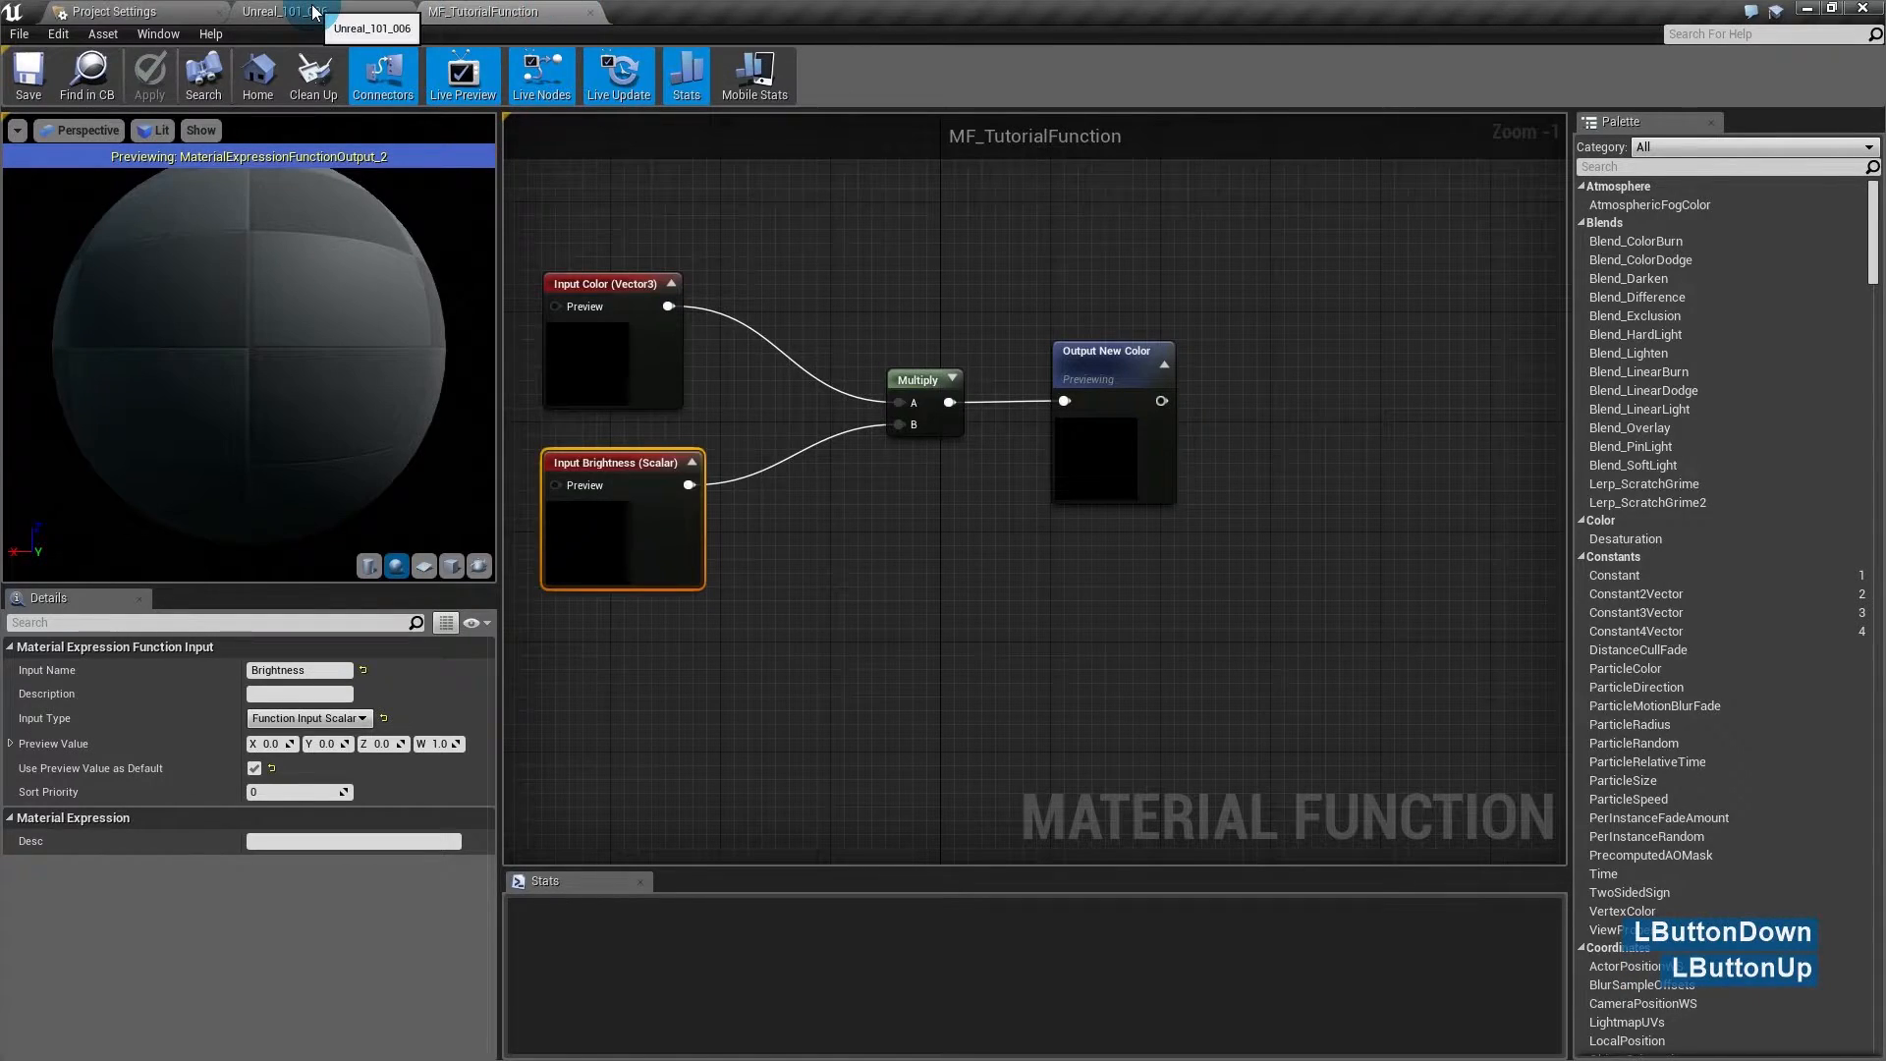
left_click(314, 11)
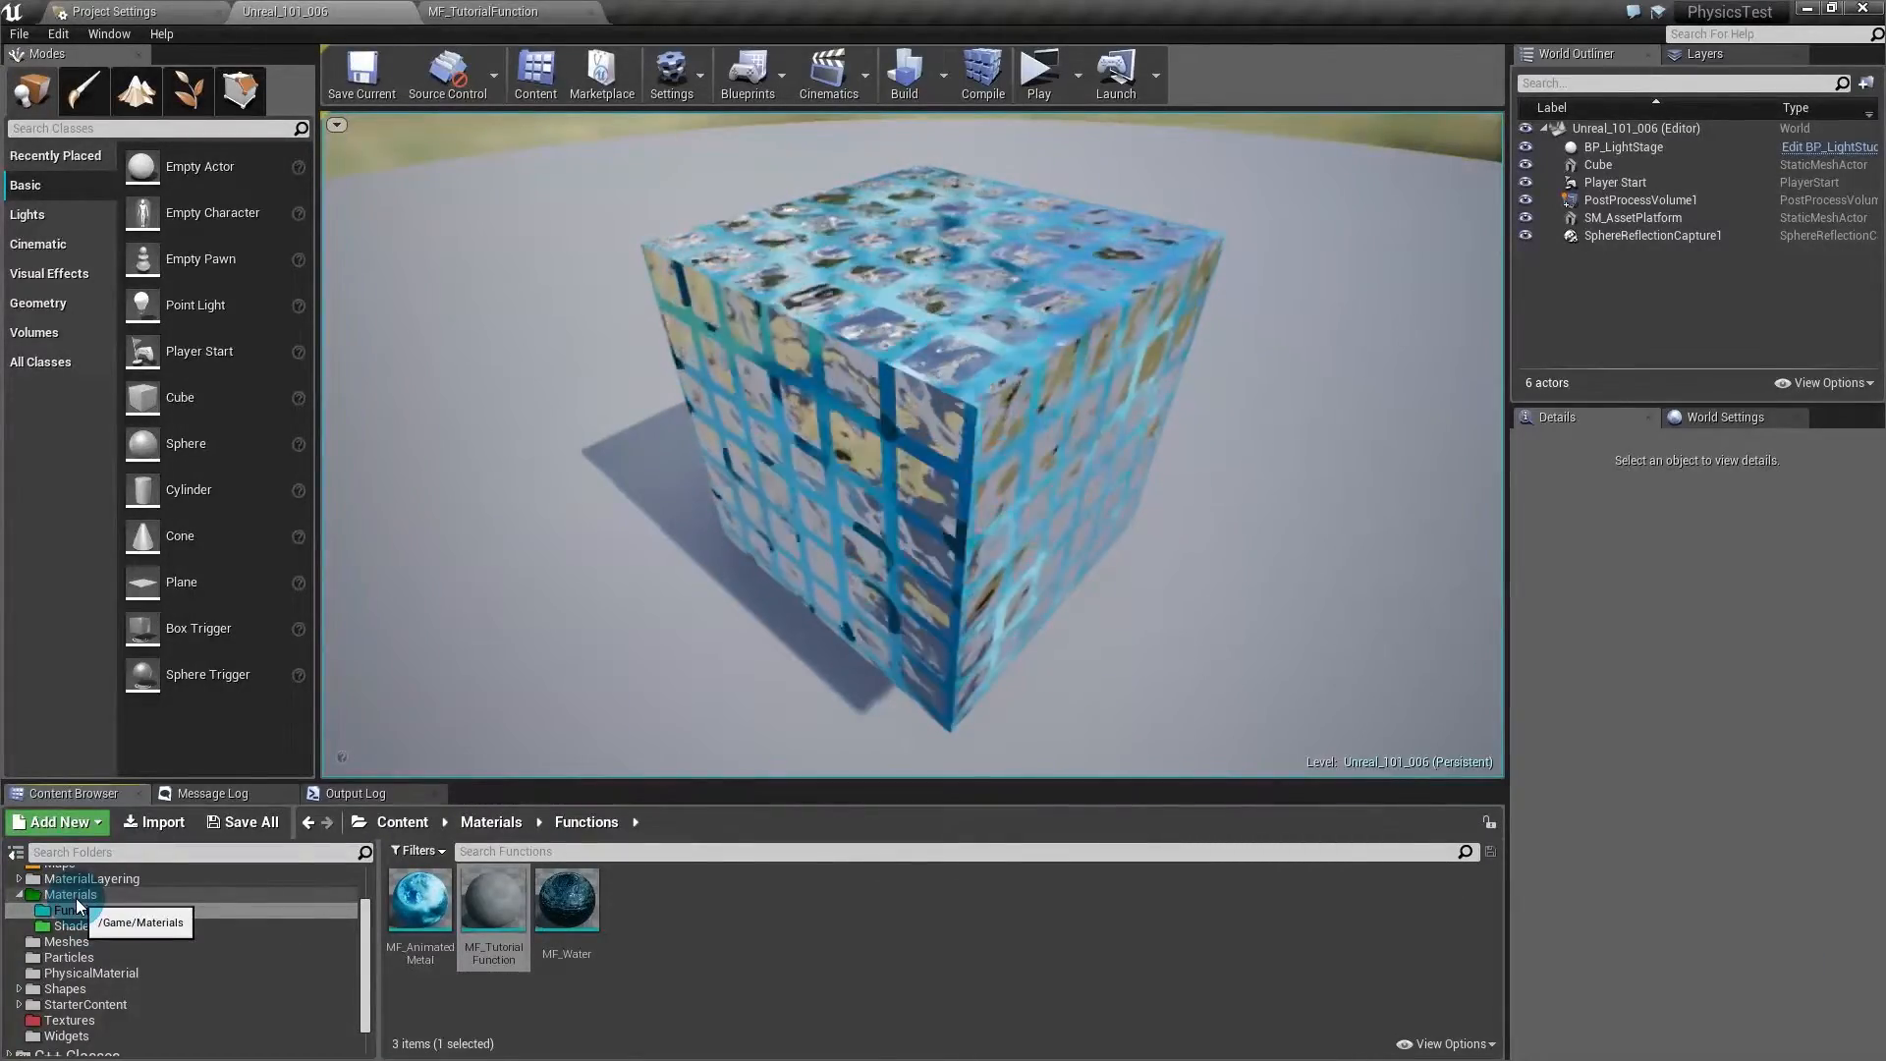
left_click(159, 929)
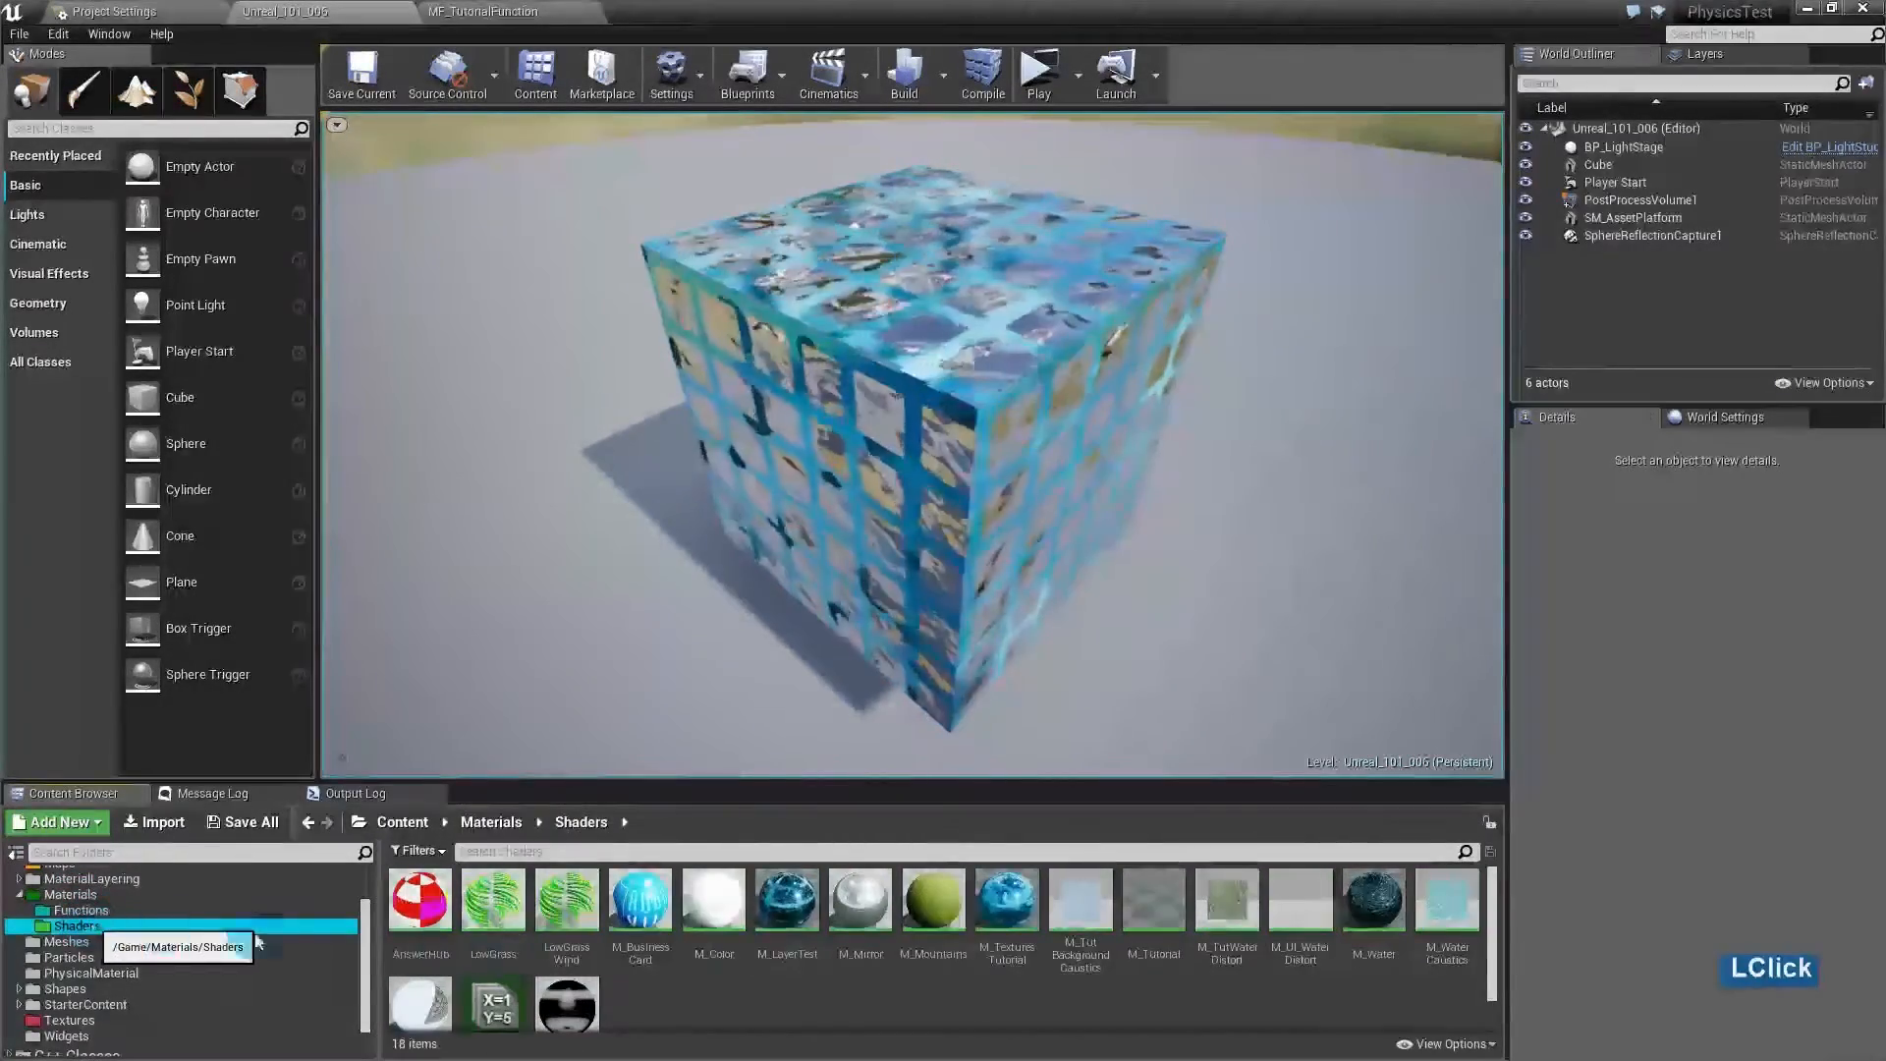
right_click(710, 1001)
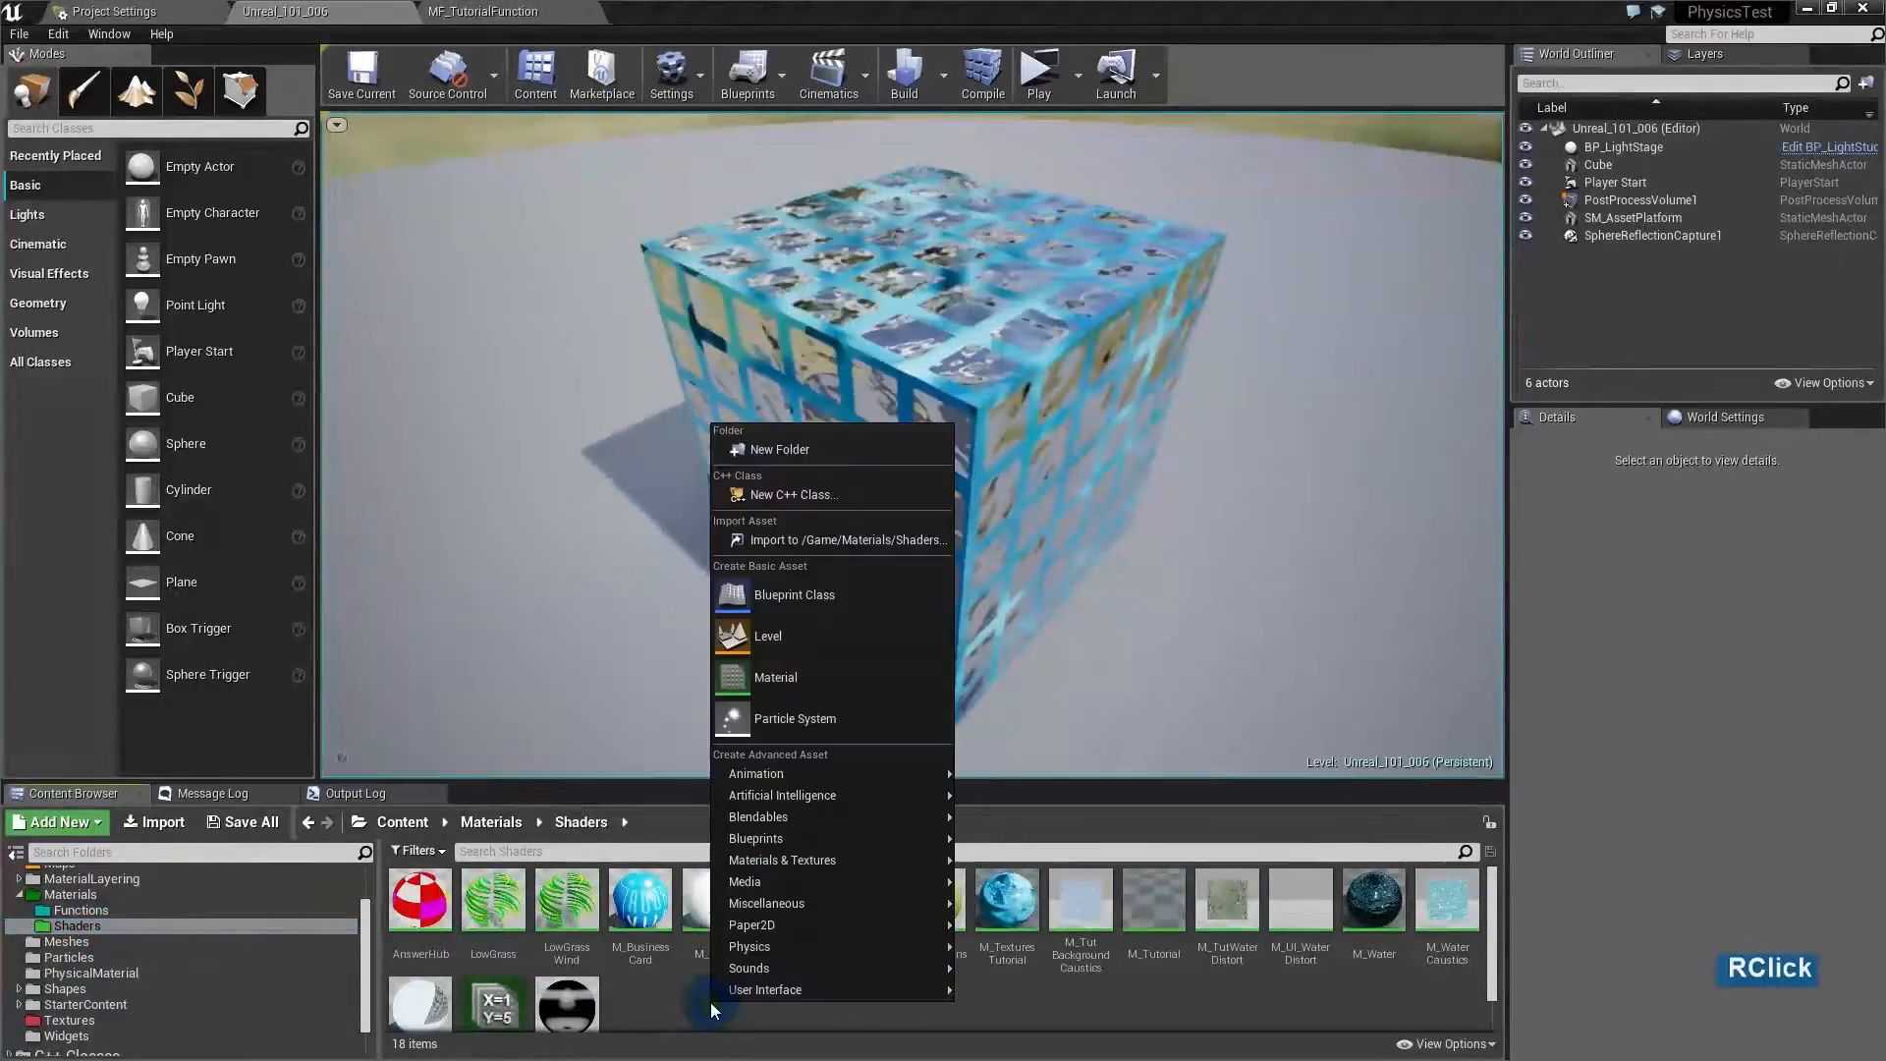
left_click(805, 677)
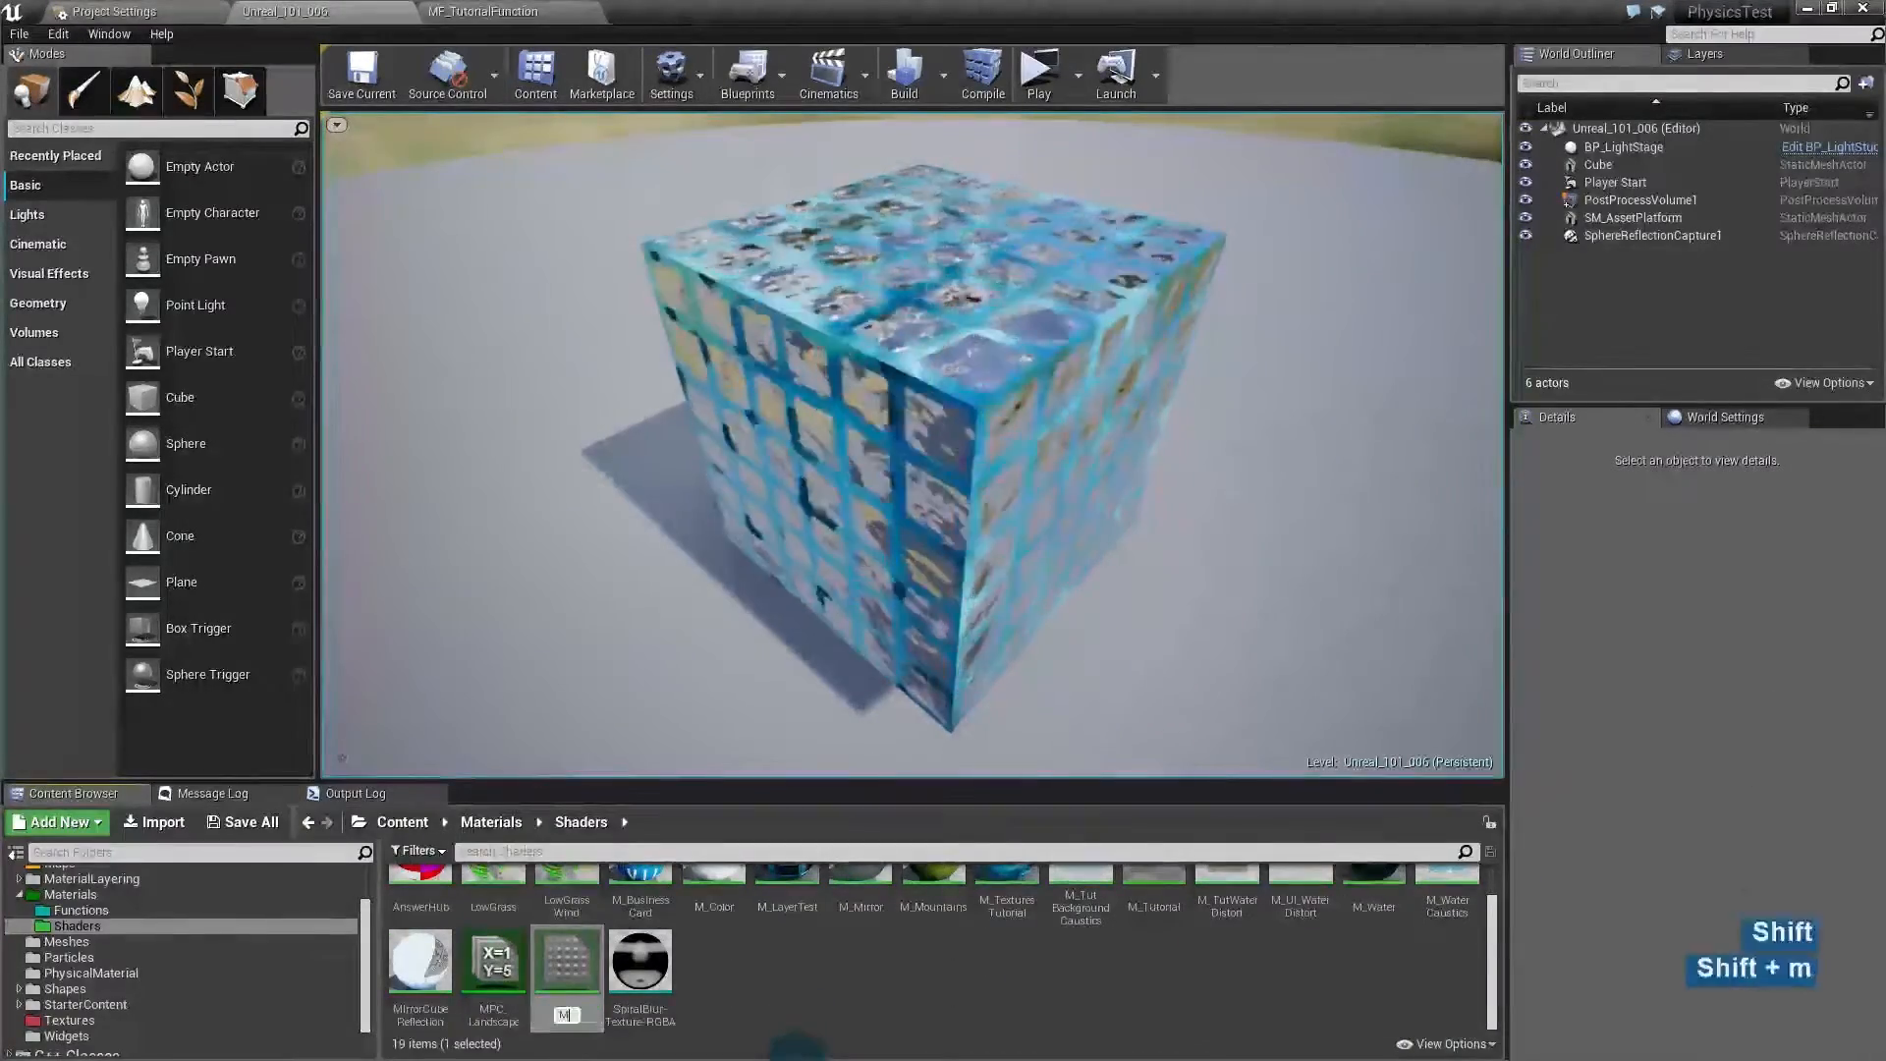
type("M_")
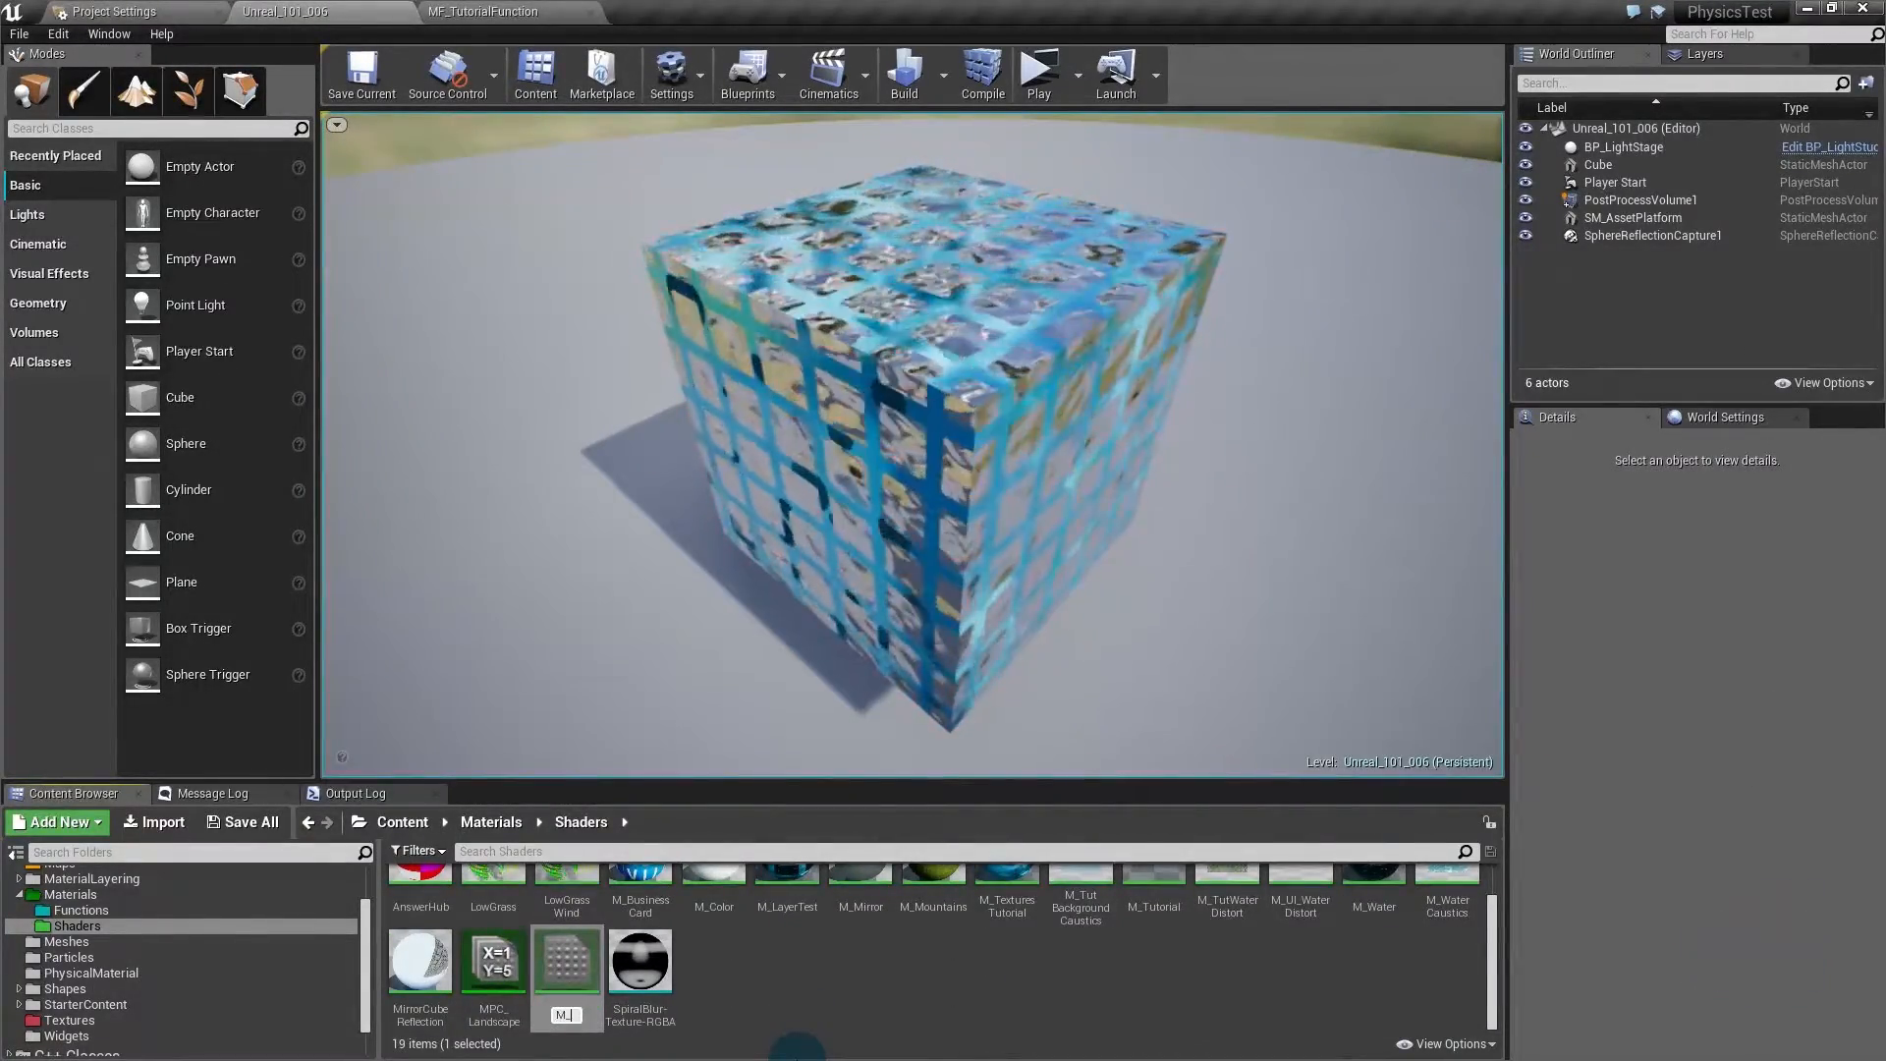
type("MaterialFunctionsTut")
key("Return")
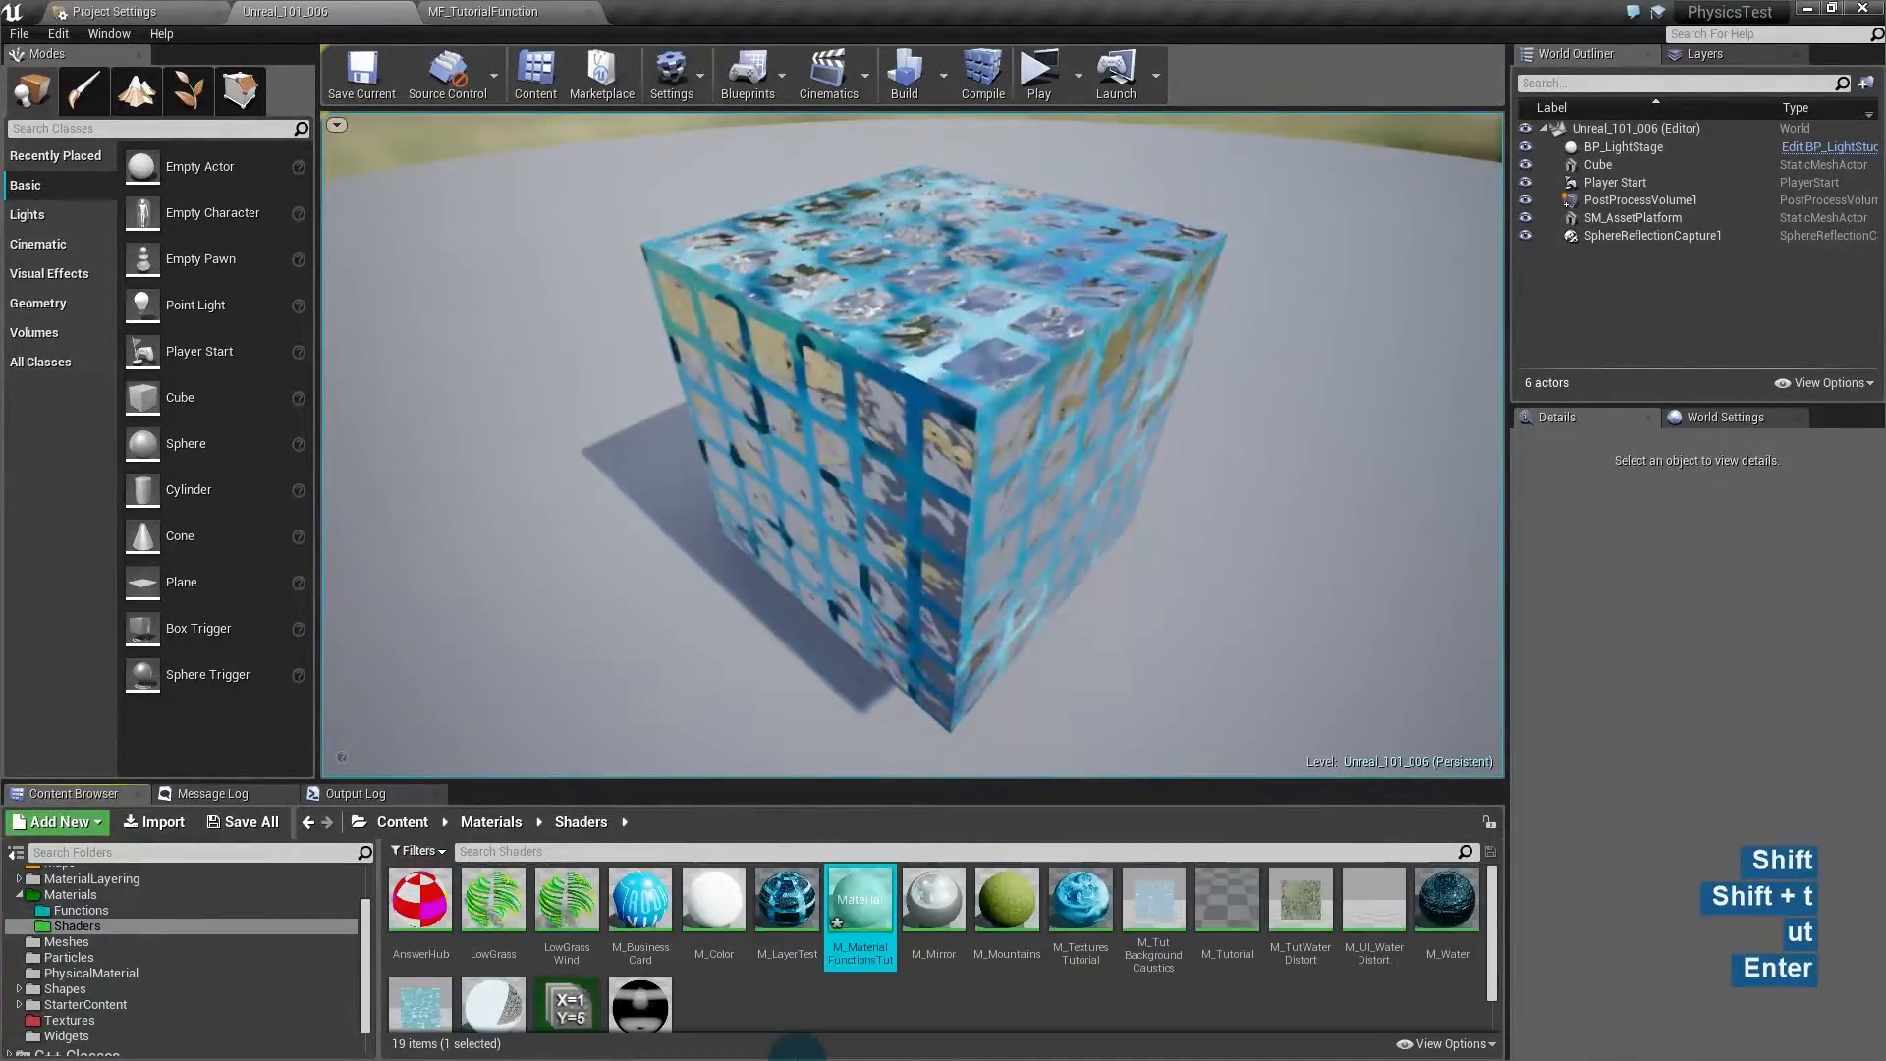
- Open M_MaterialFunctionsTut in the material editor and shift its graph view
double_click(855, 901)
right_click_drag(912, 565, 1114, 597)
left_click(1114, 597)
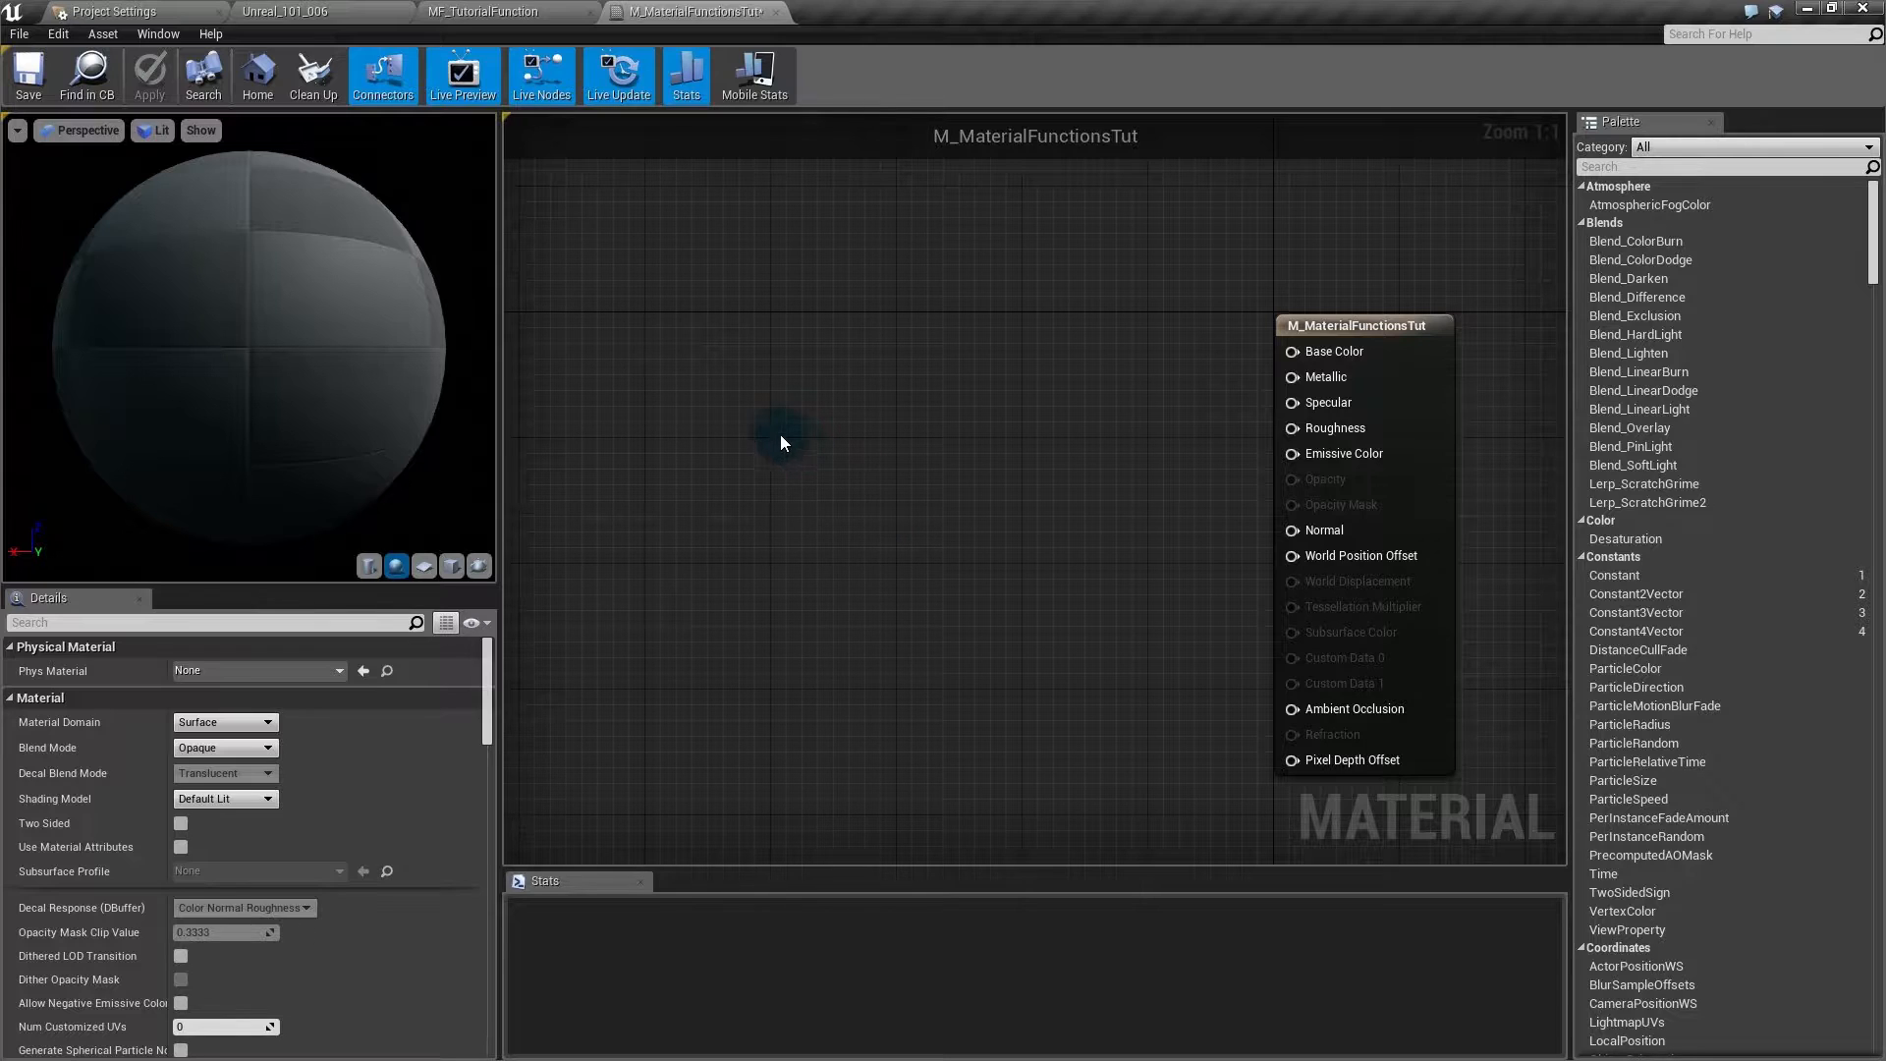
- Place MaterialFunctionCall nodes with the F key and node search, deleting the extra one
key("f")
left_click(745, 397)
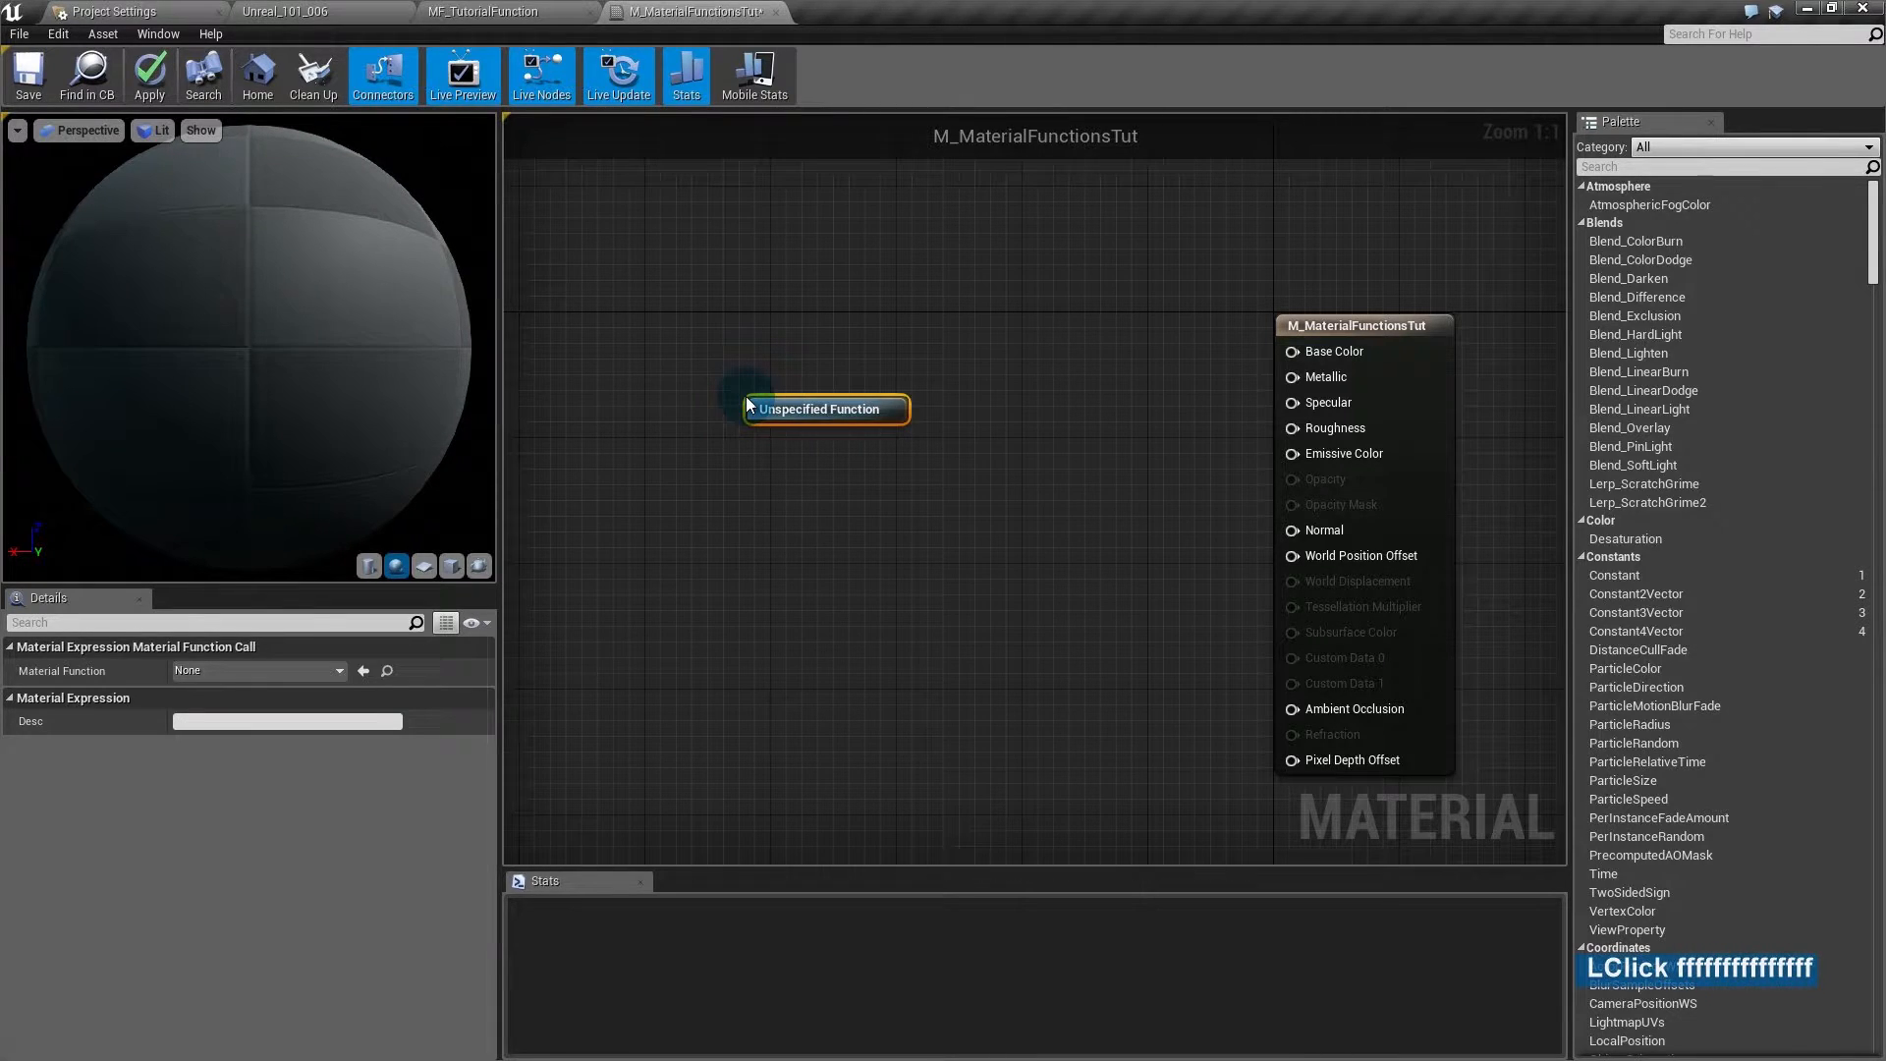
right_click(754, 492)
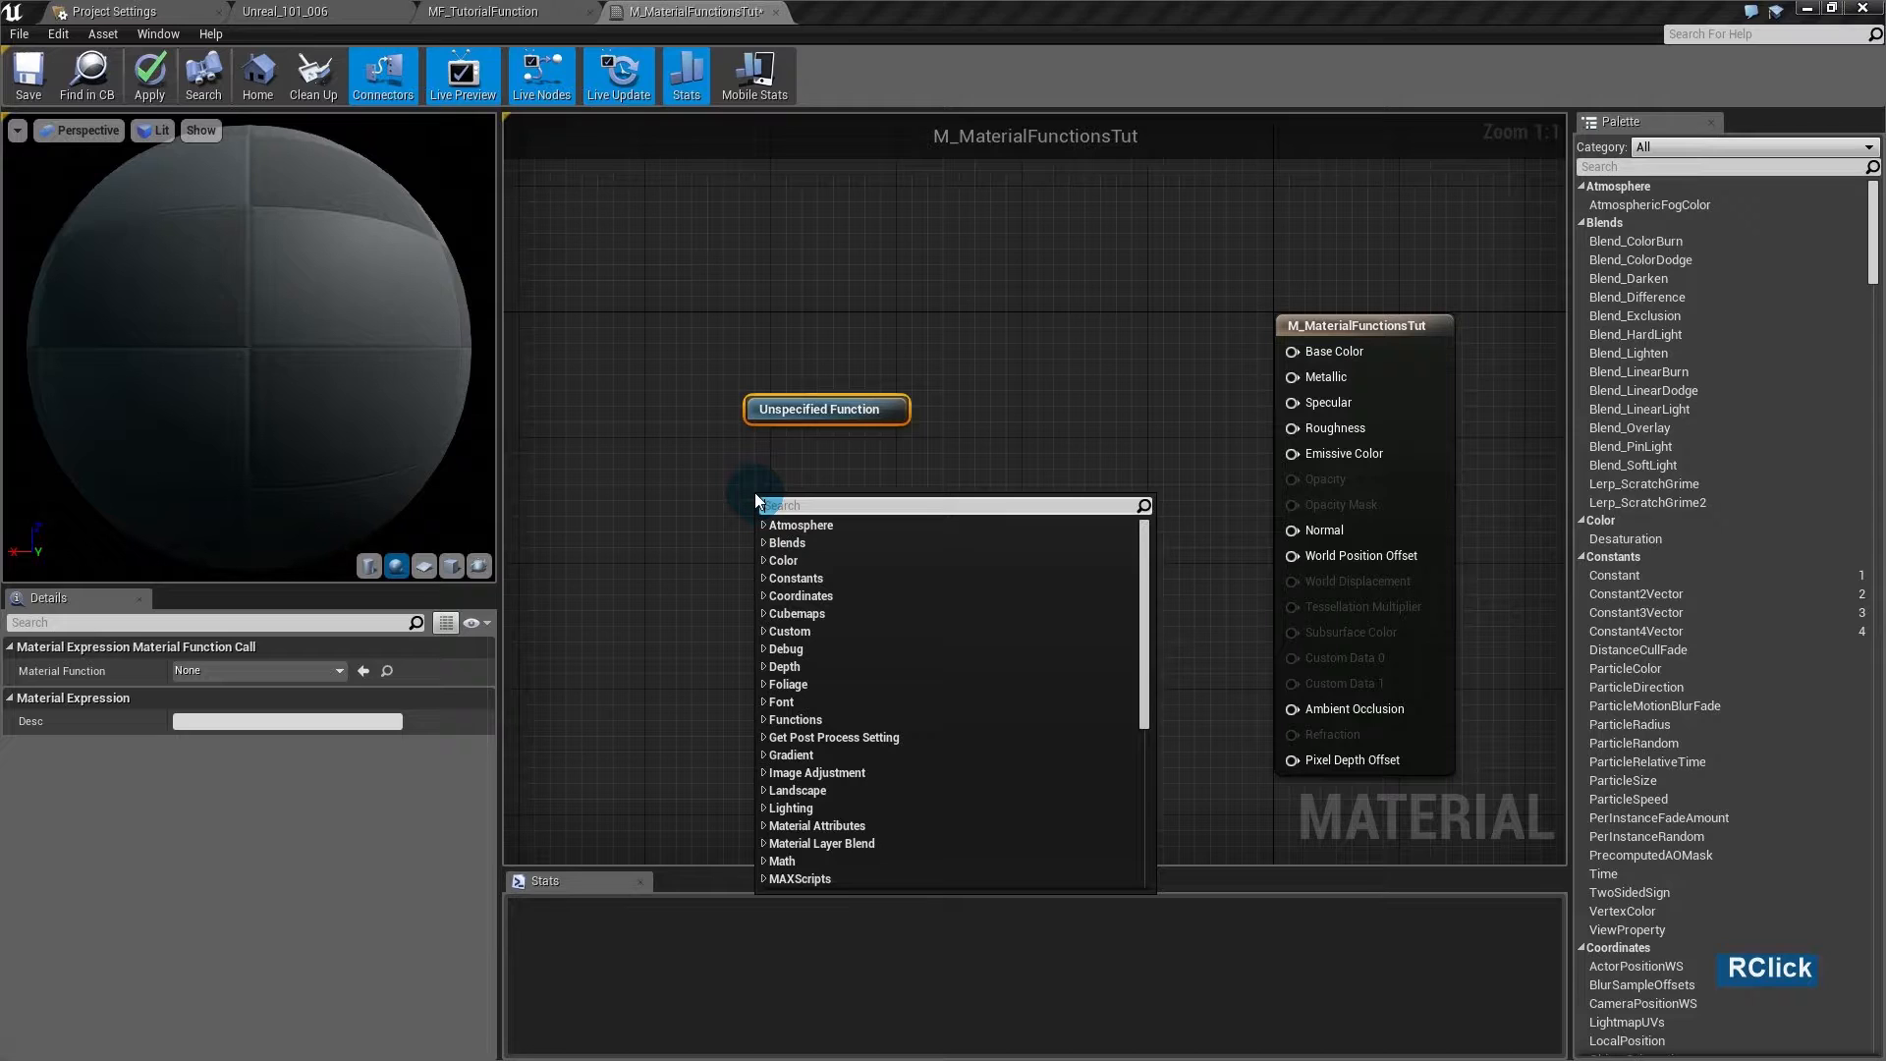
type("functi")
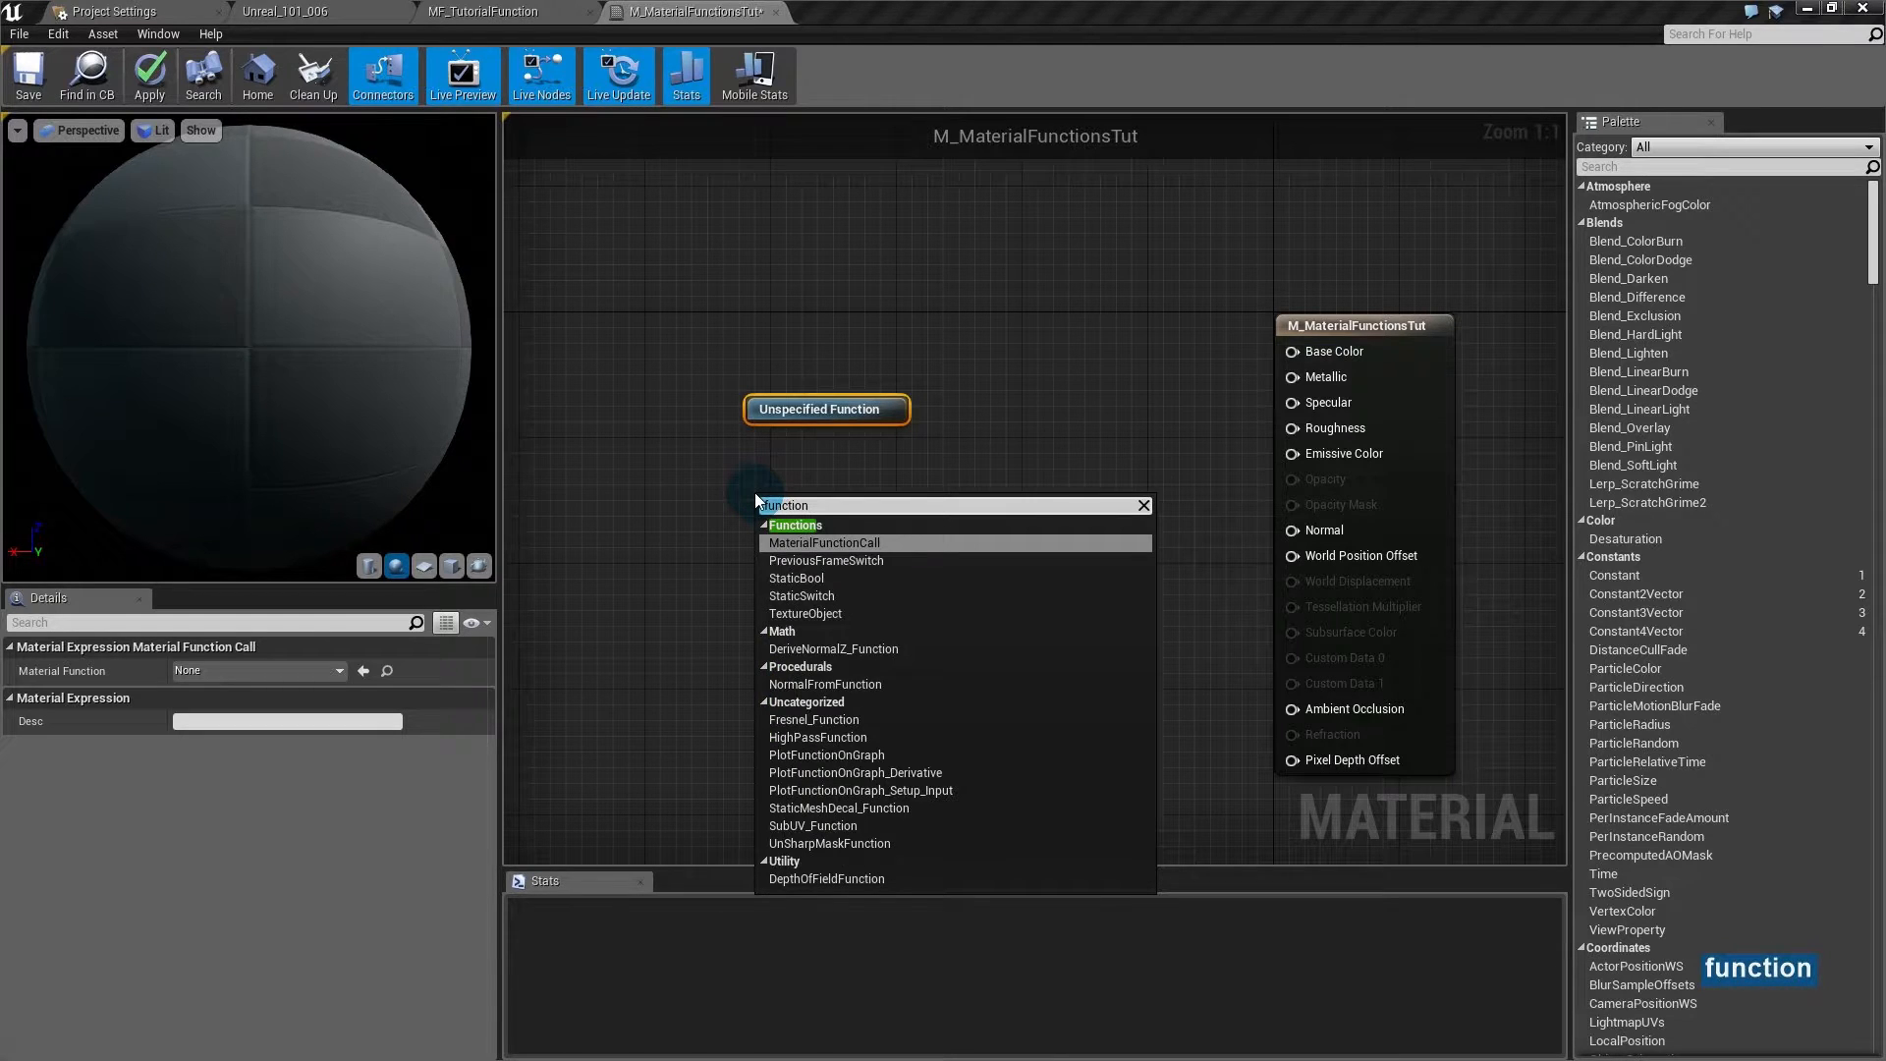
type("on")
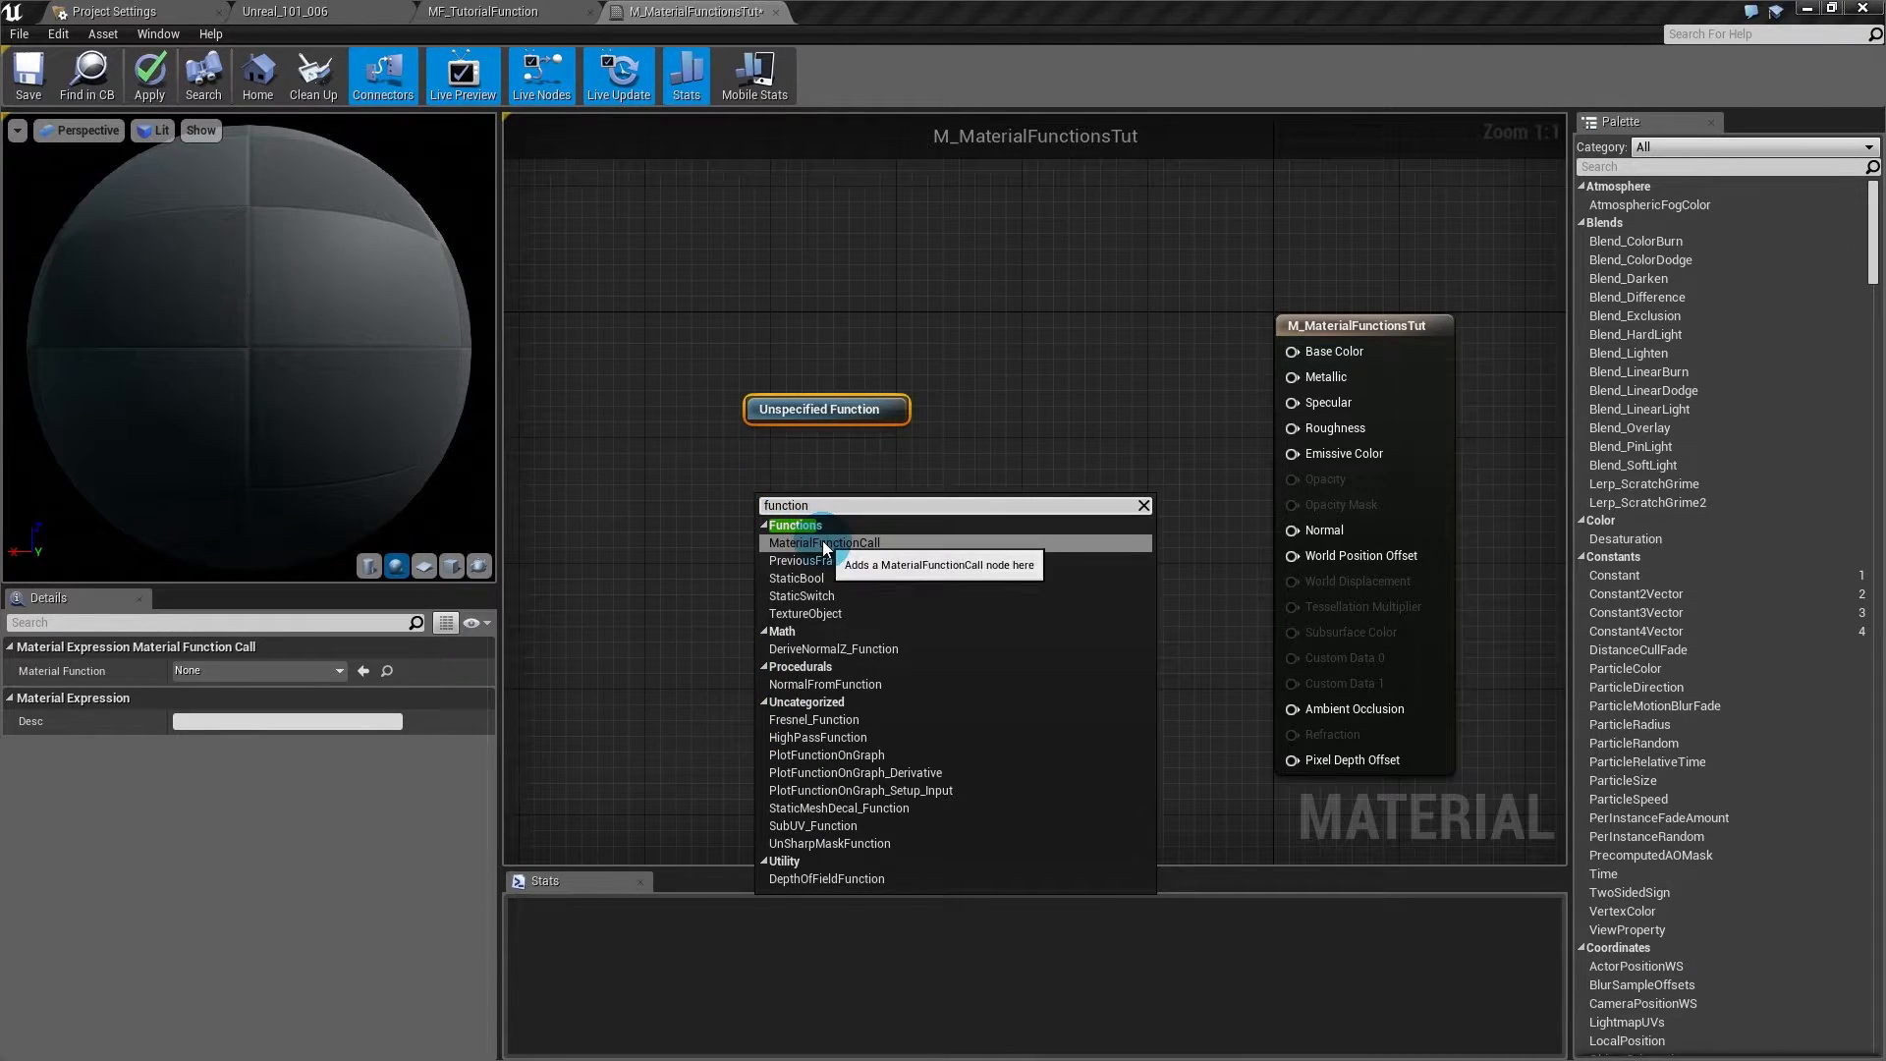
left_click(822, 542)
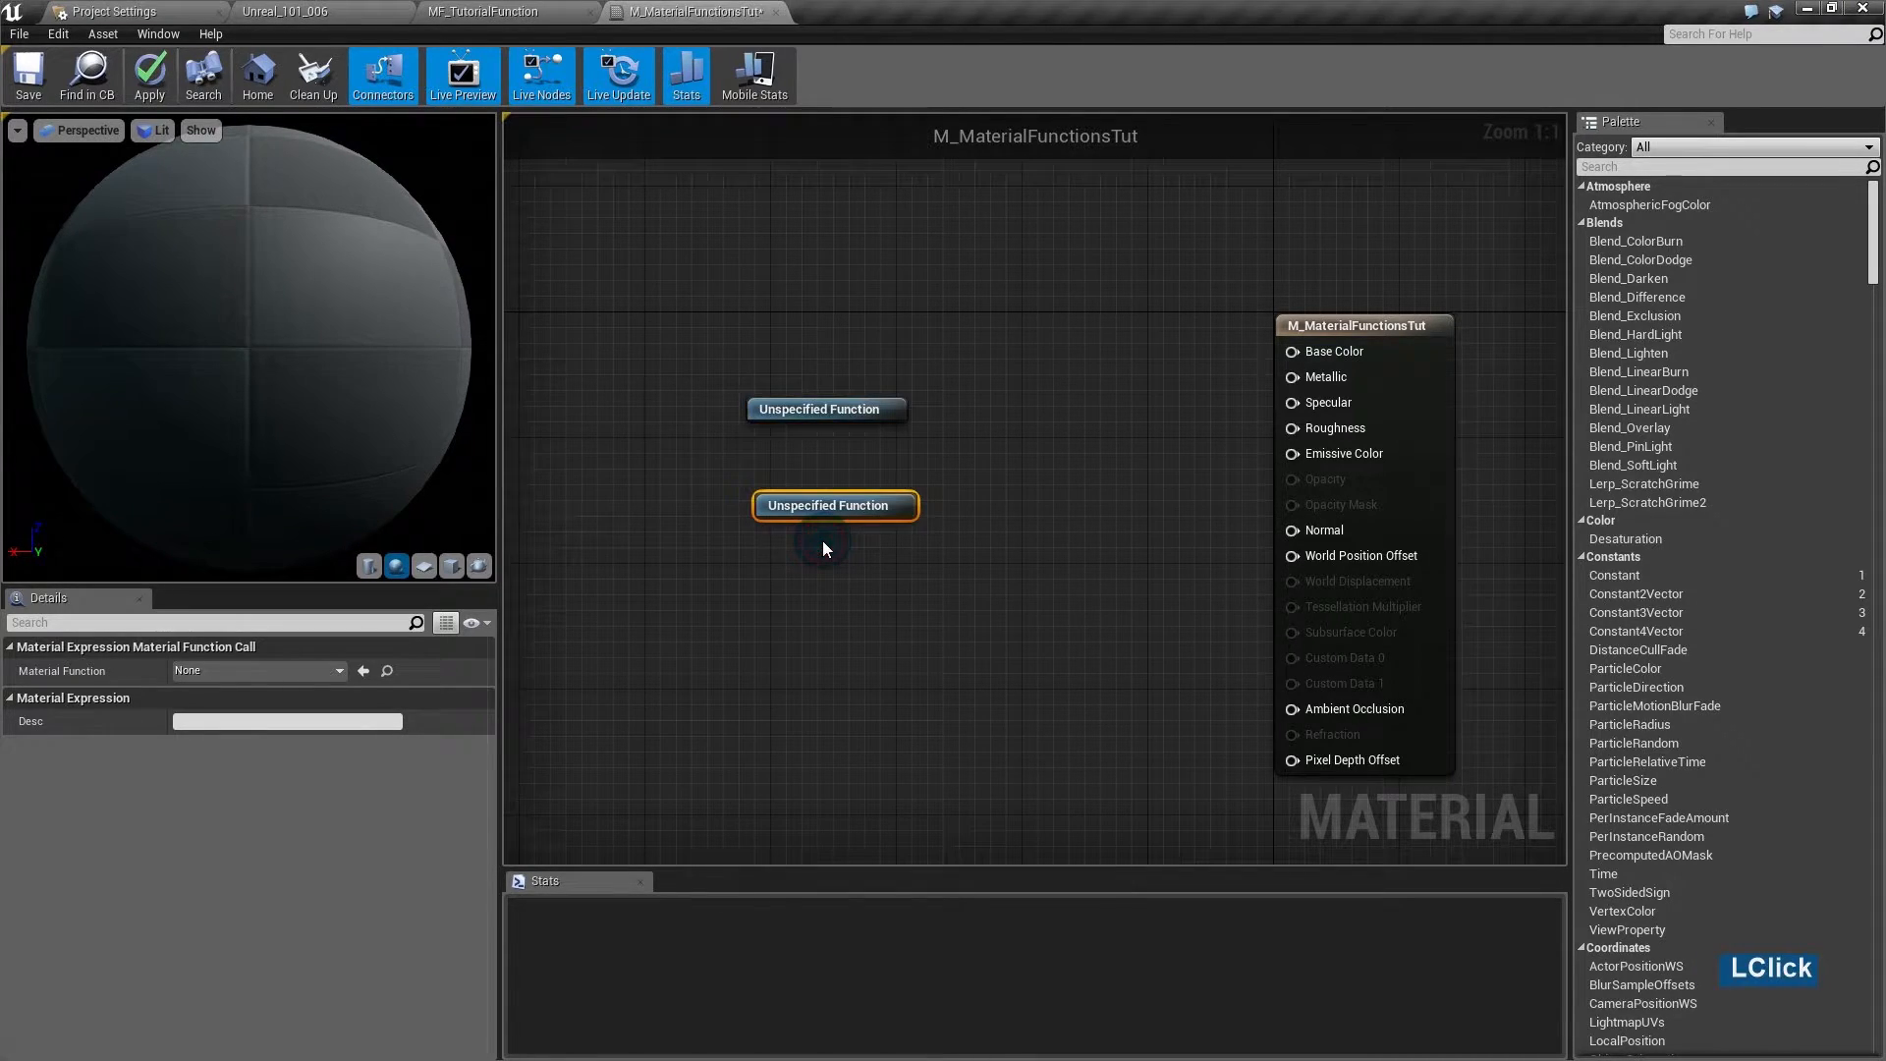
left_click(862, 507)
key("Delete")
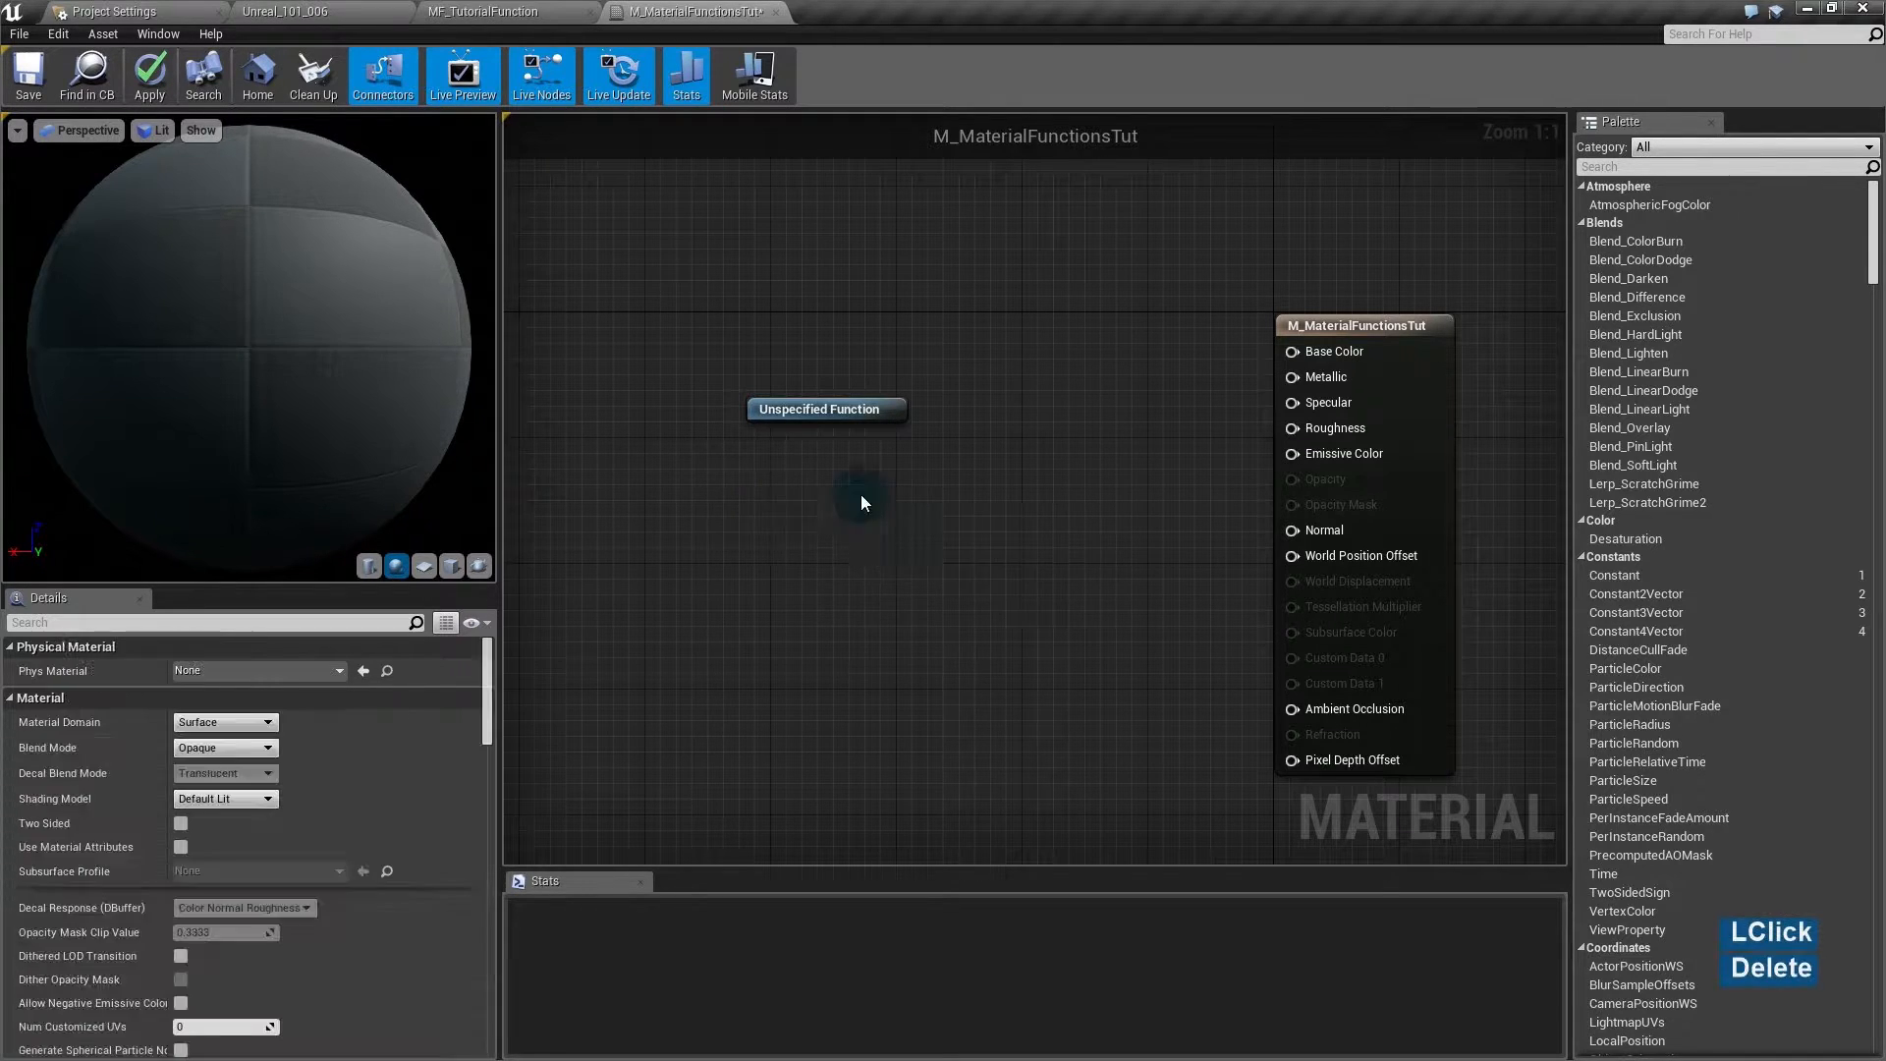
left_click(864, 411)
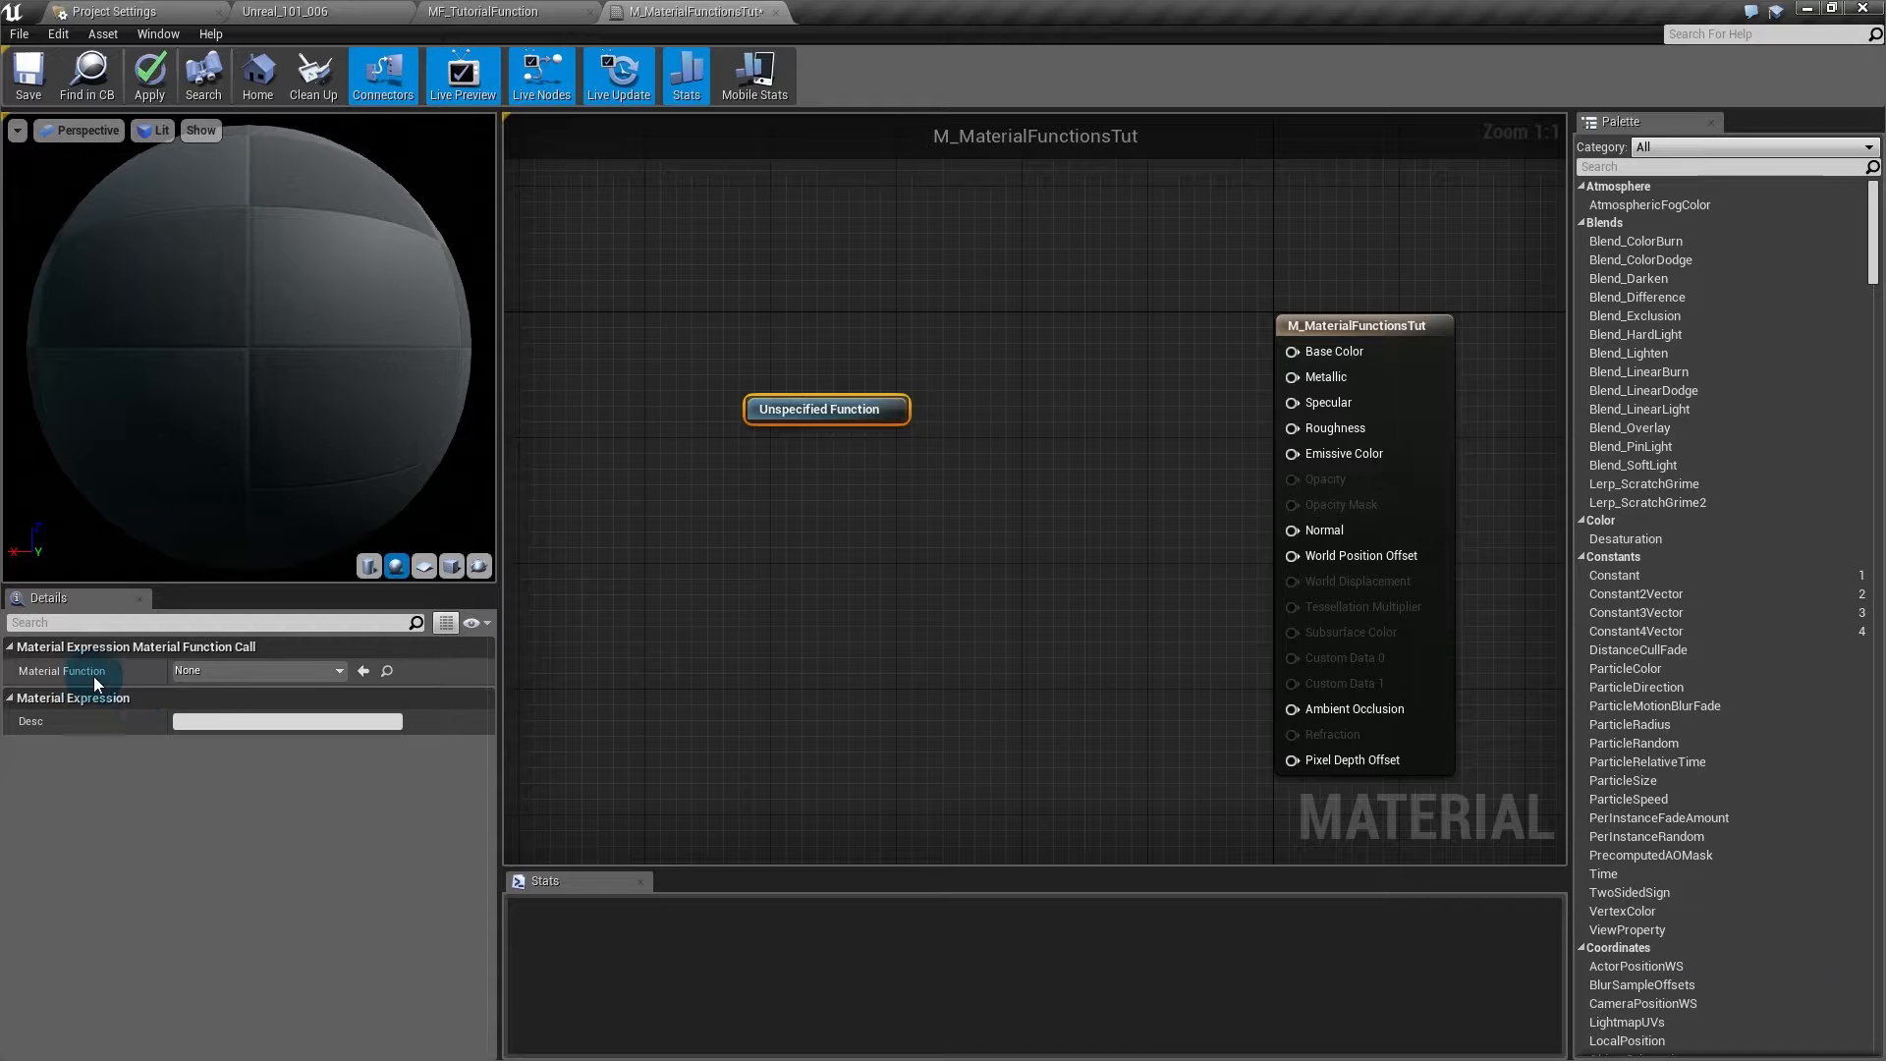
- Search 'tutorial fun' and assign MF_TutorialFunction as the call node's Material Function
left_click(204, 674)
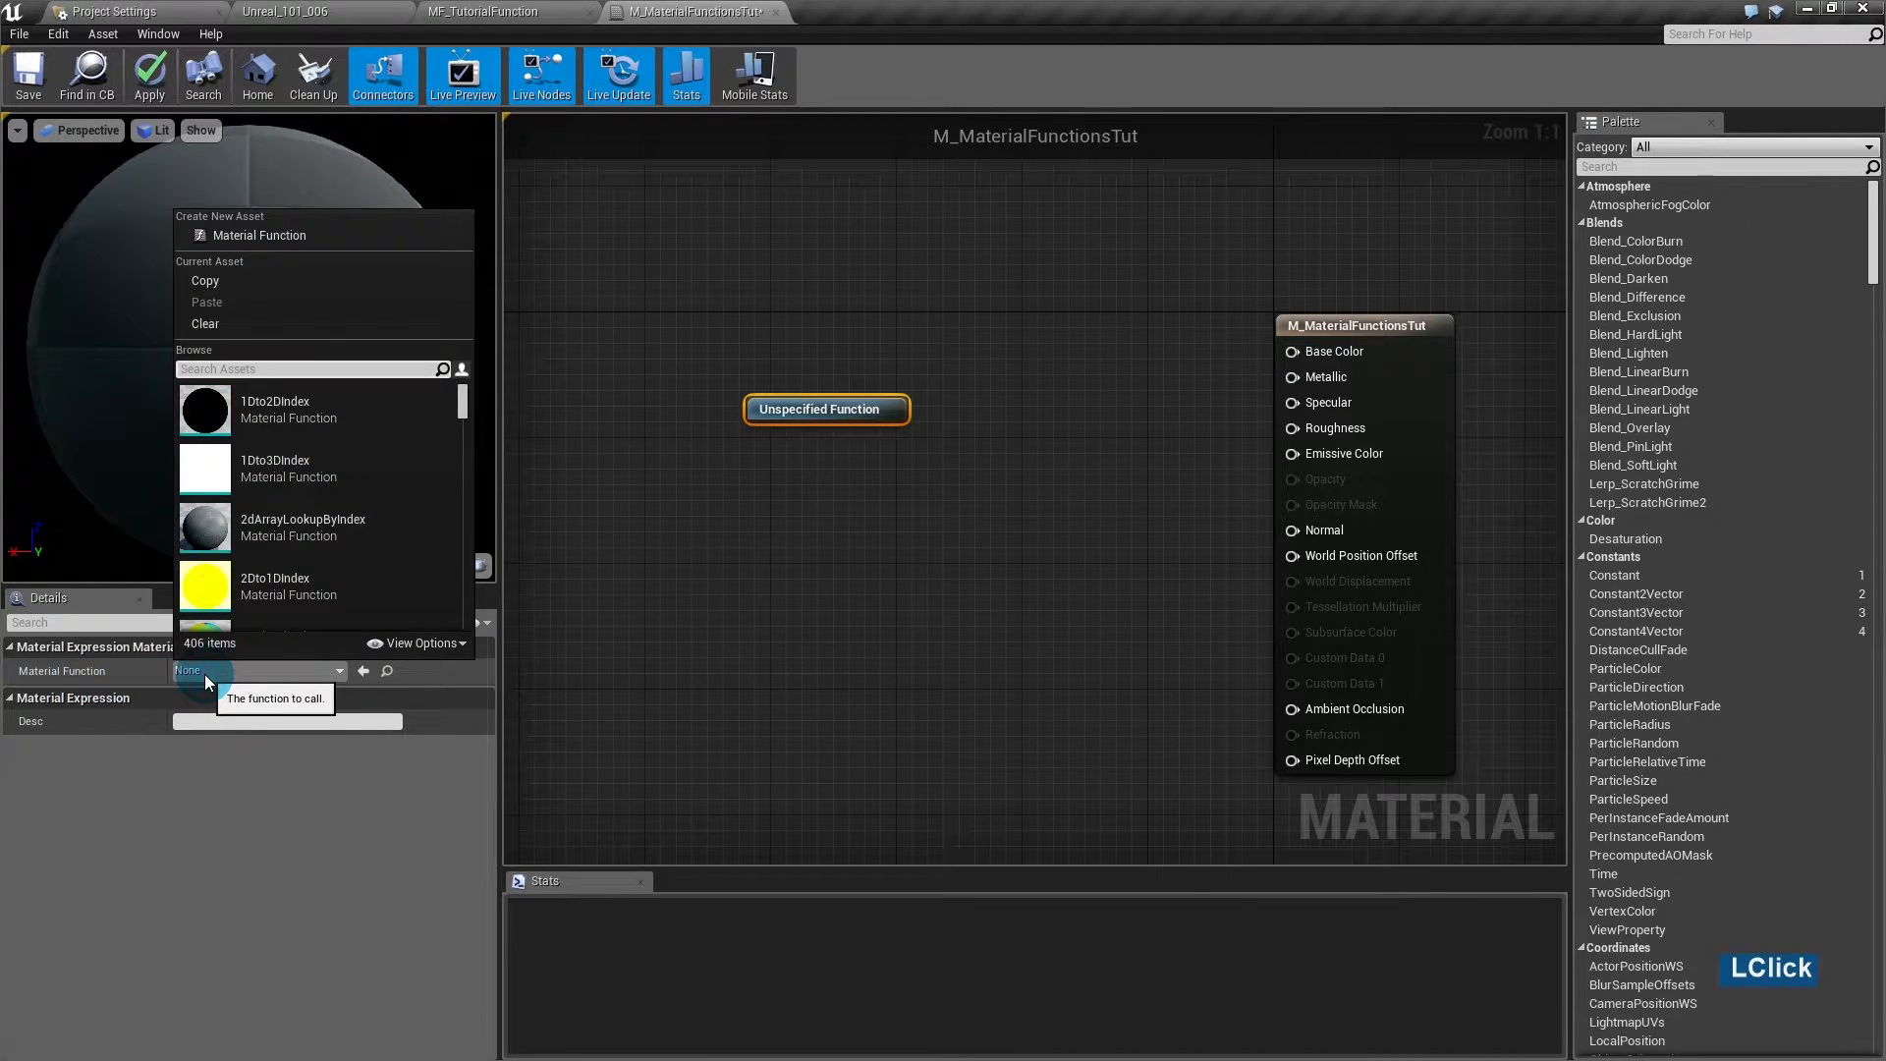
left_click(314, 369)
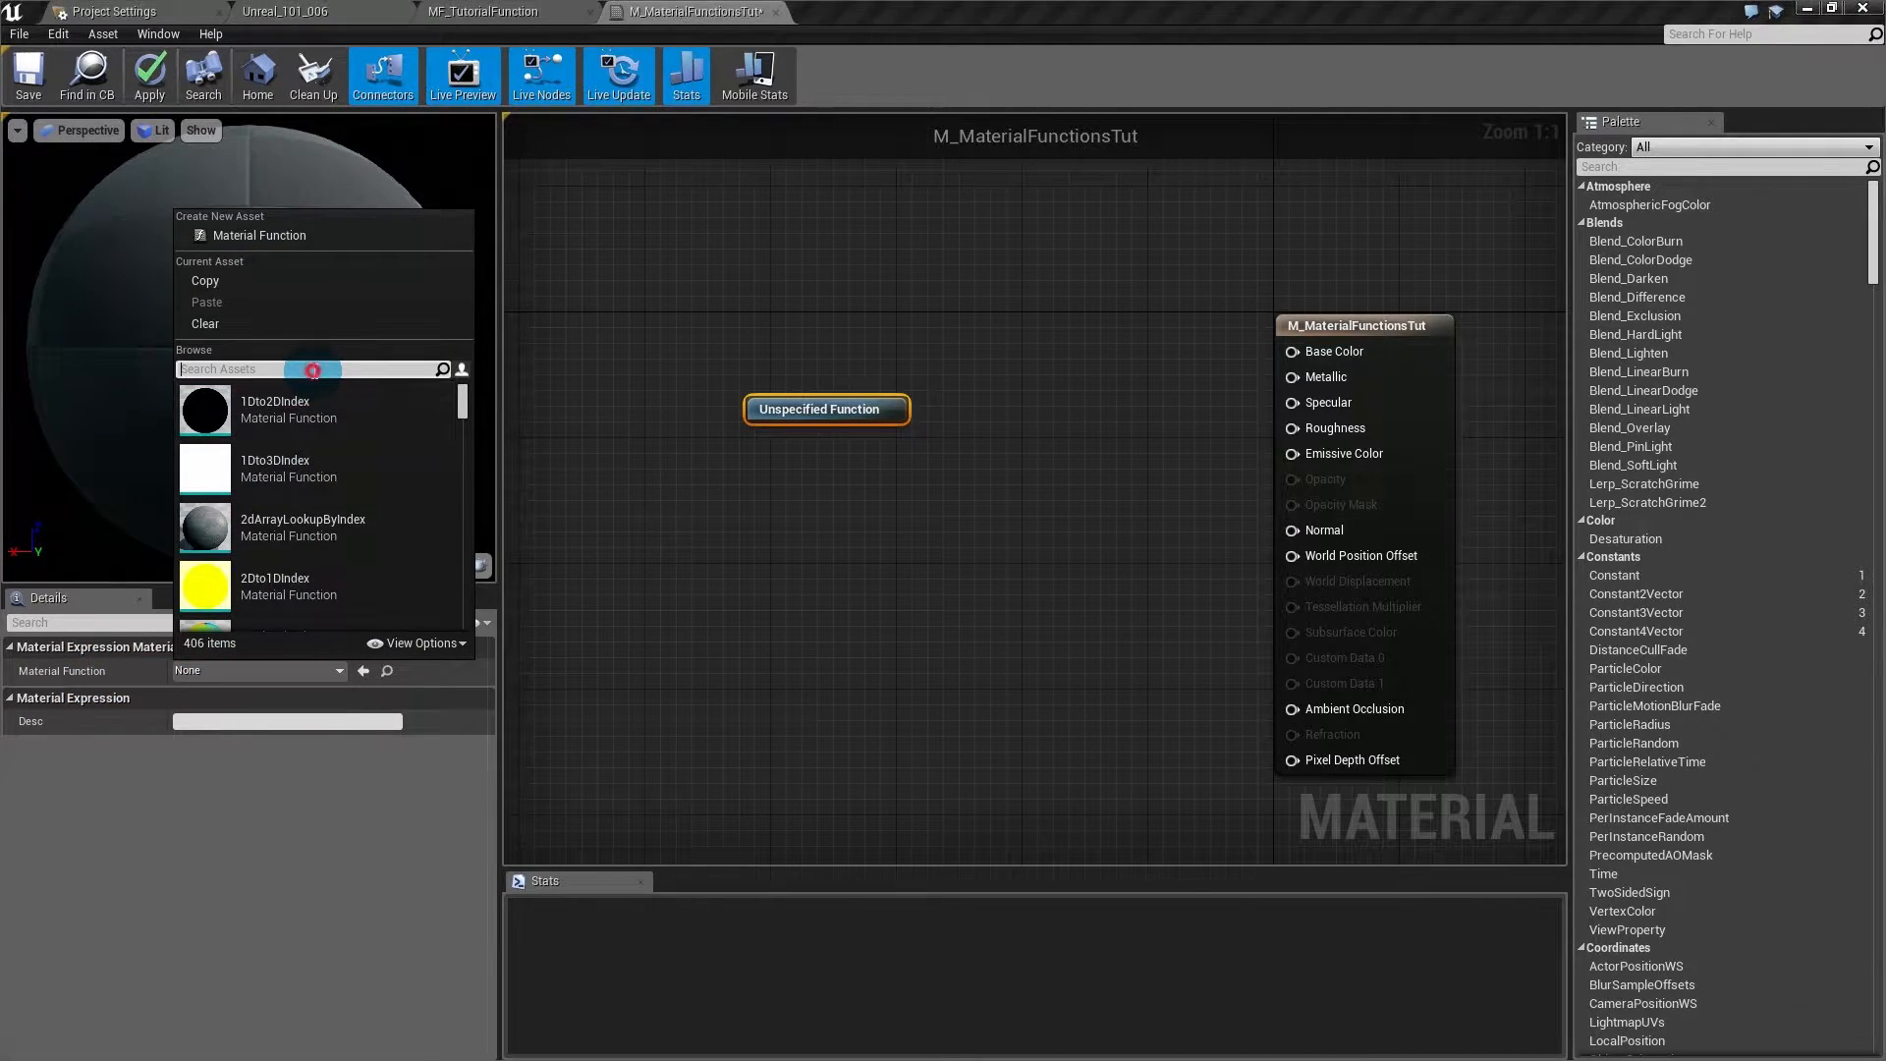
type("tutorail")
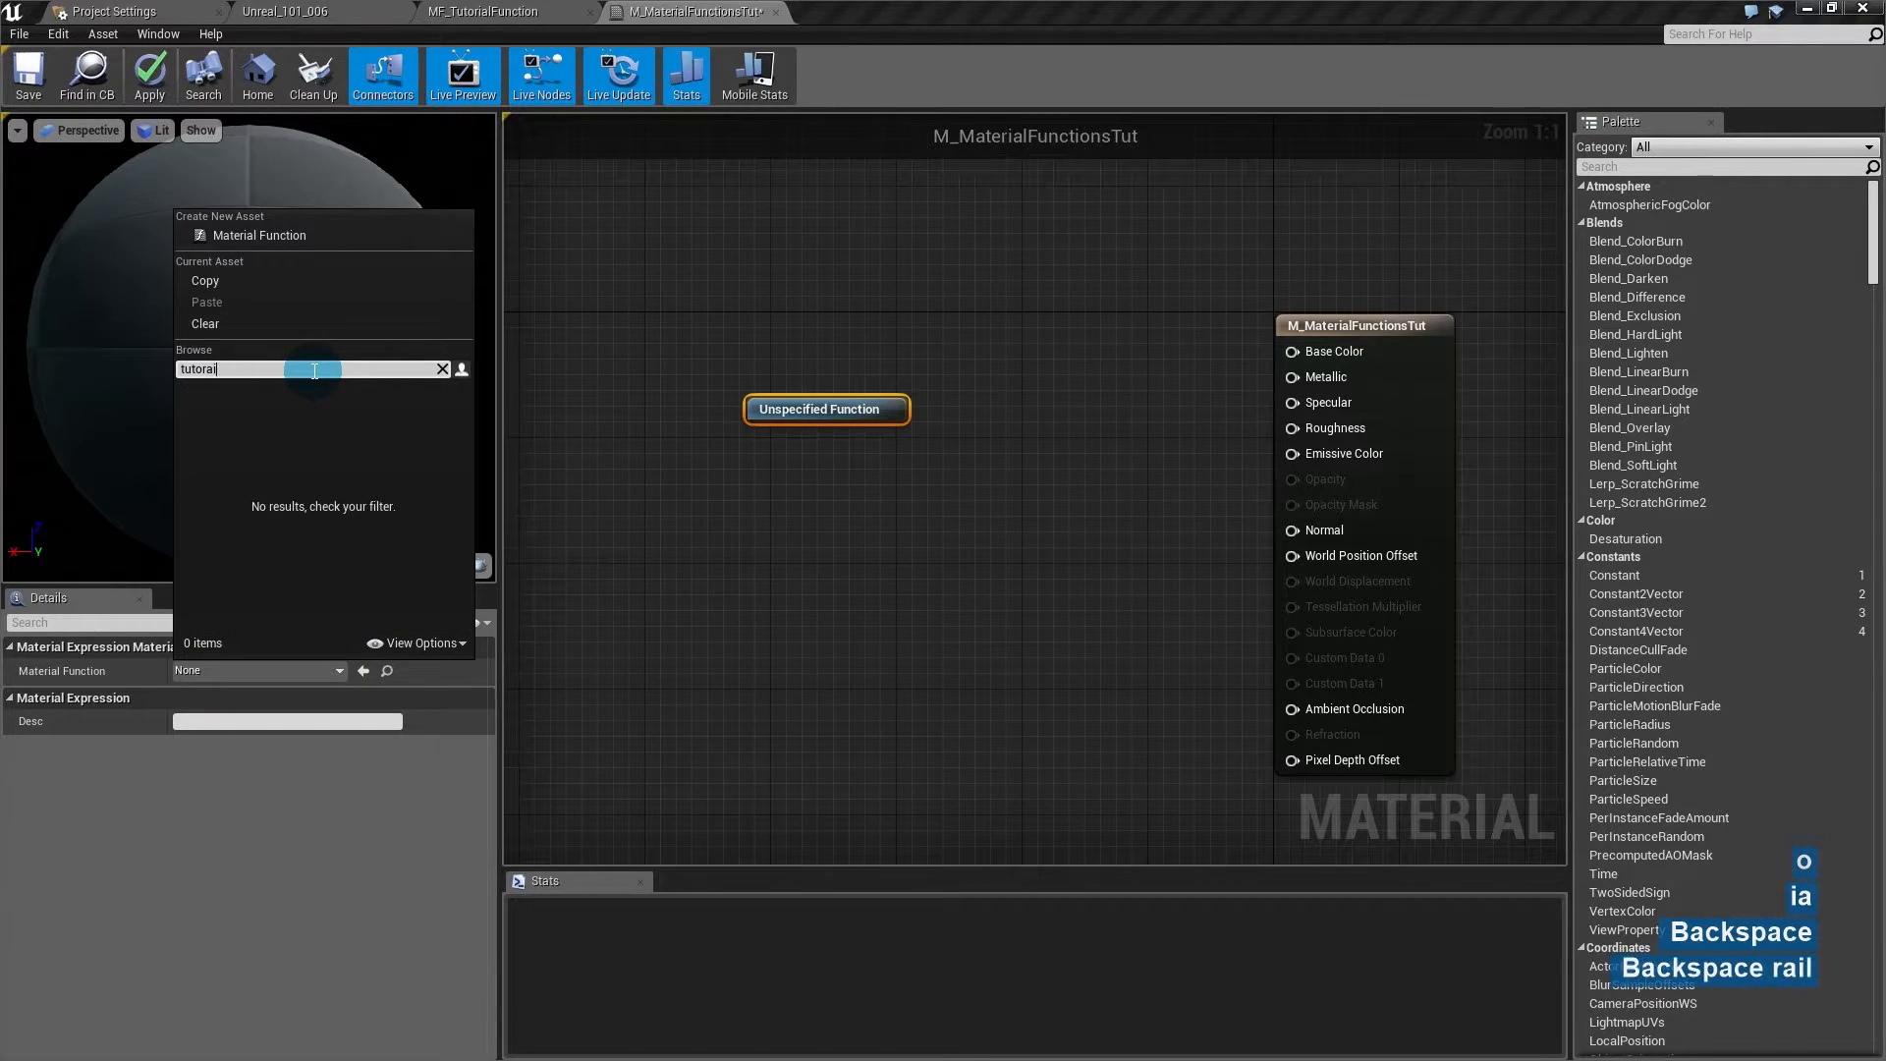
key("BackSpace")
key("BackSpace")
key("BackSpace")
type("ial fun")
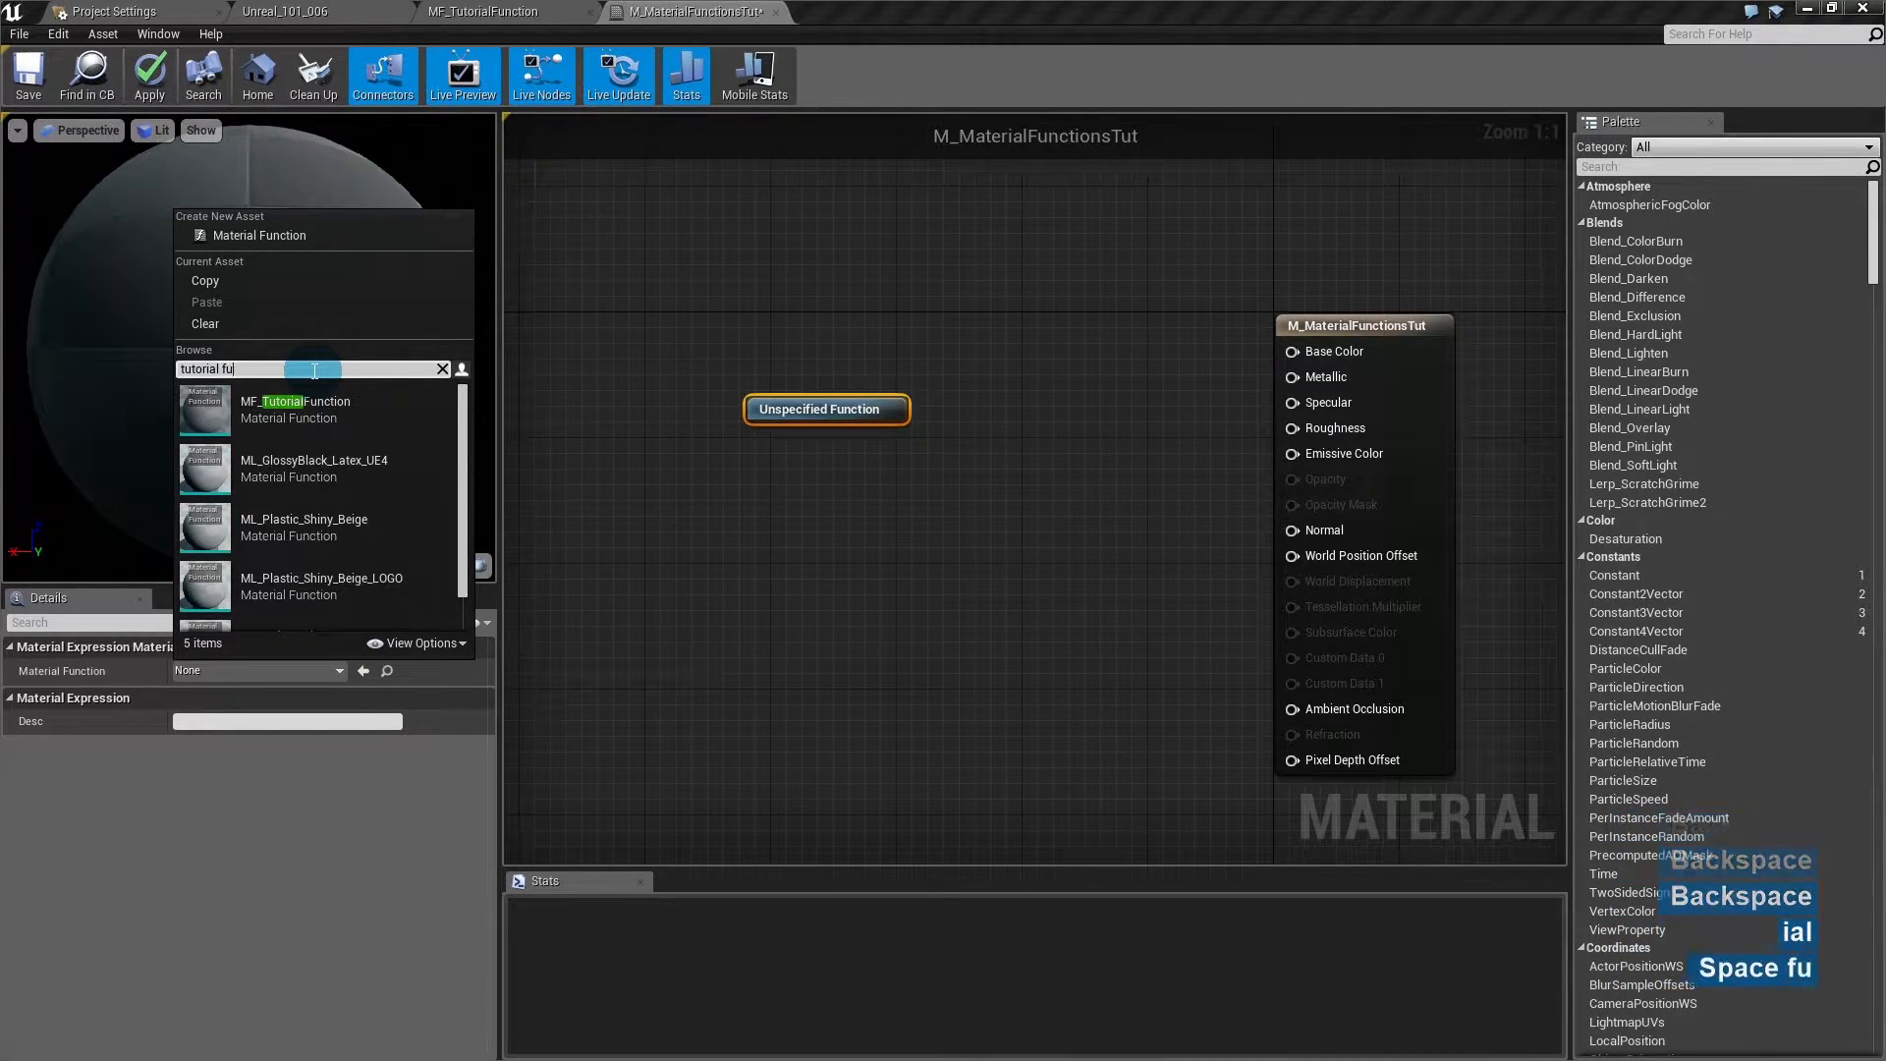
left_click(334, 416)
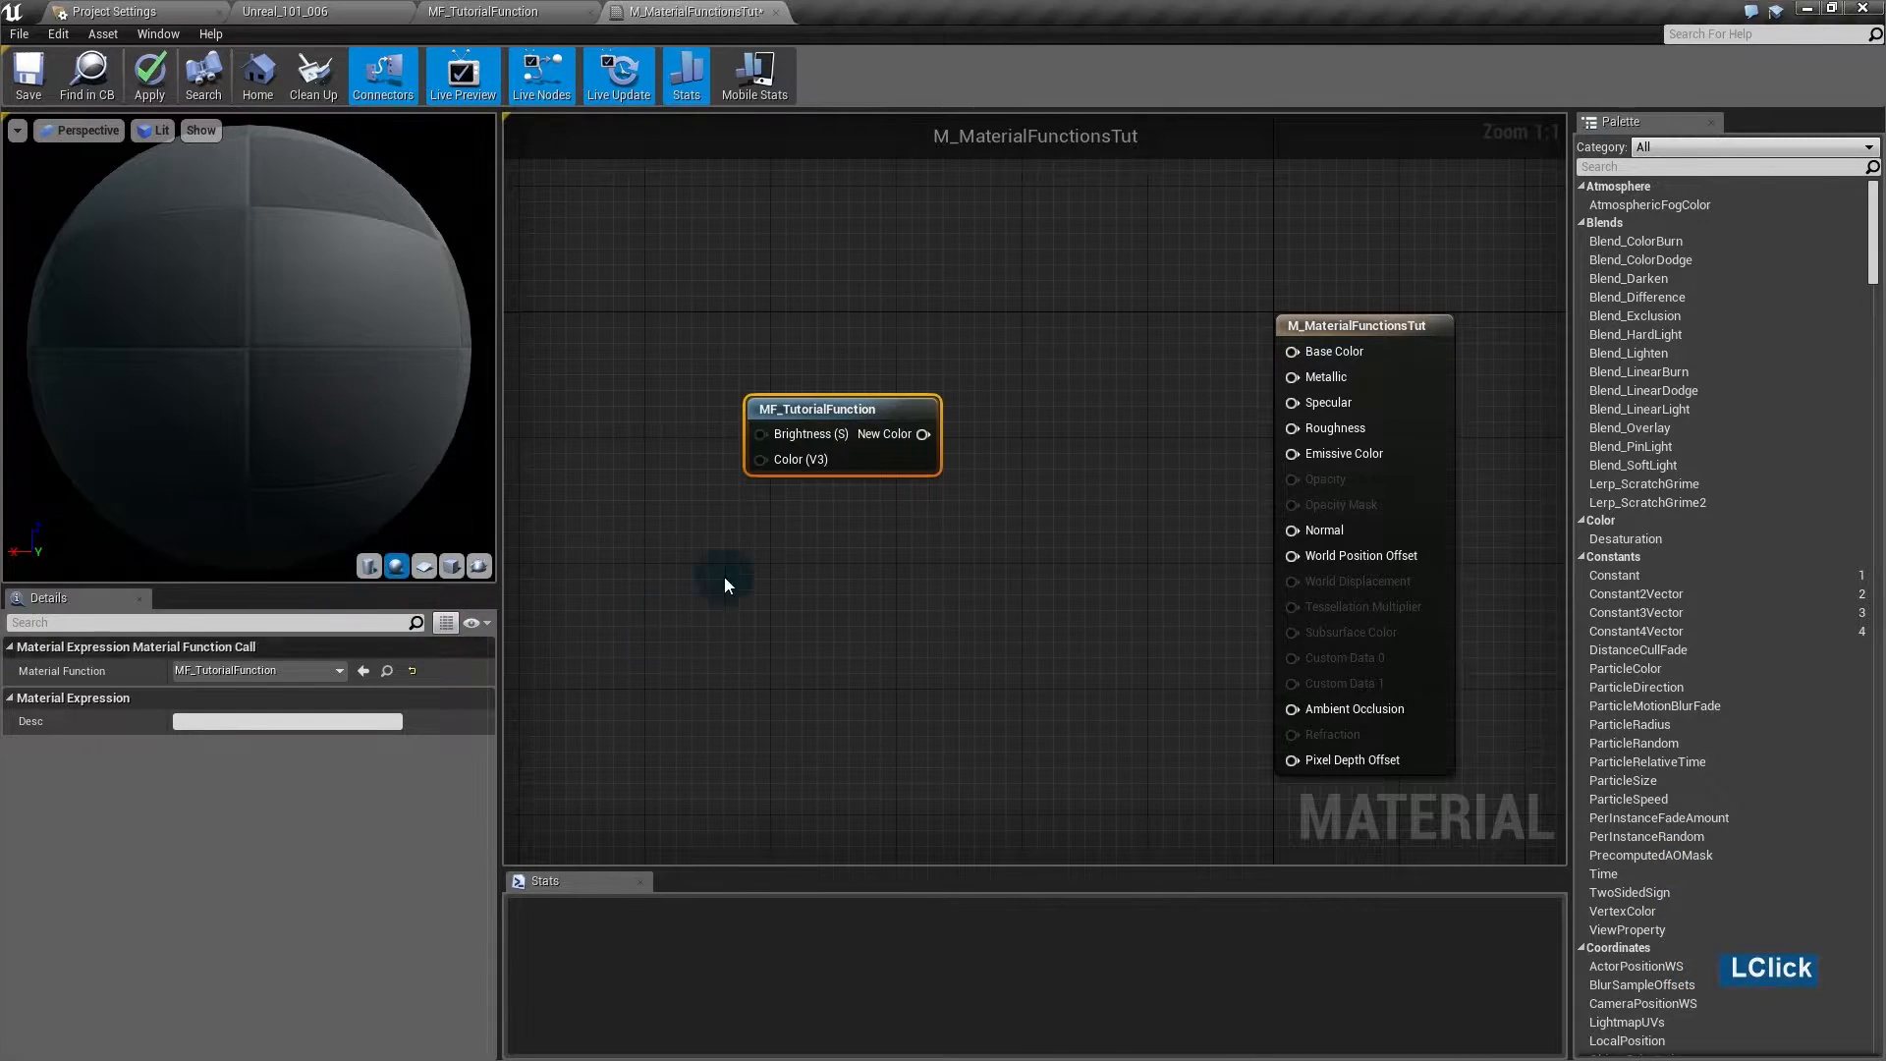
left_click(821, 409)
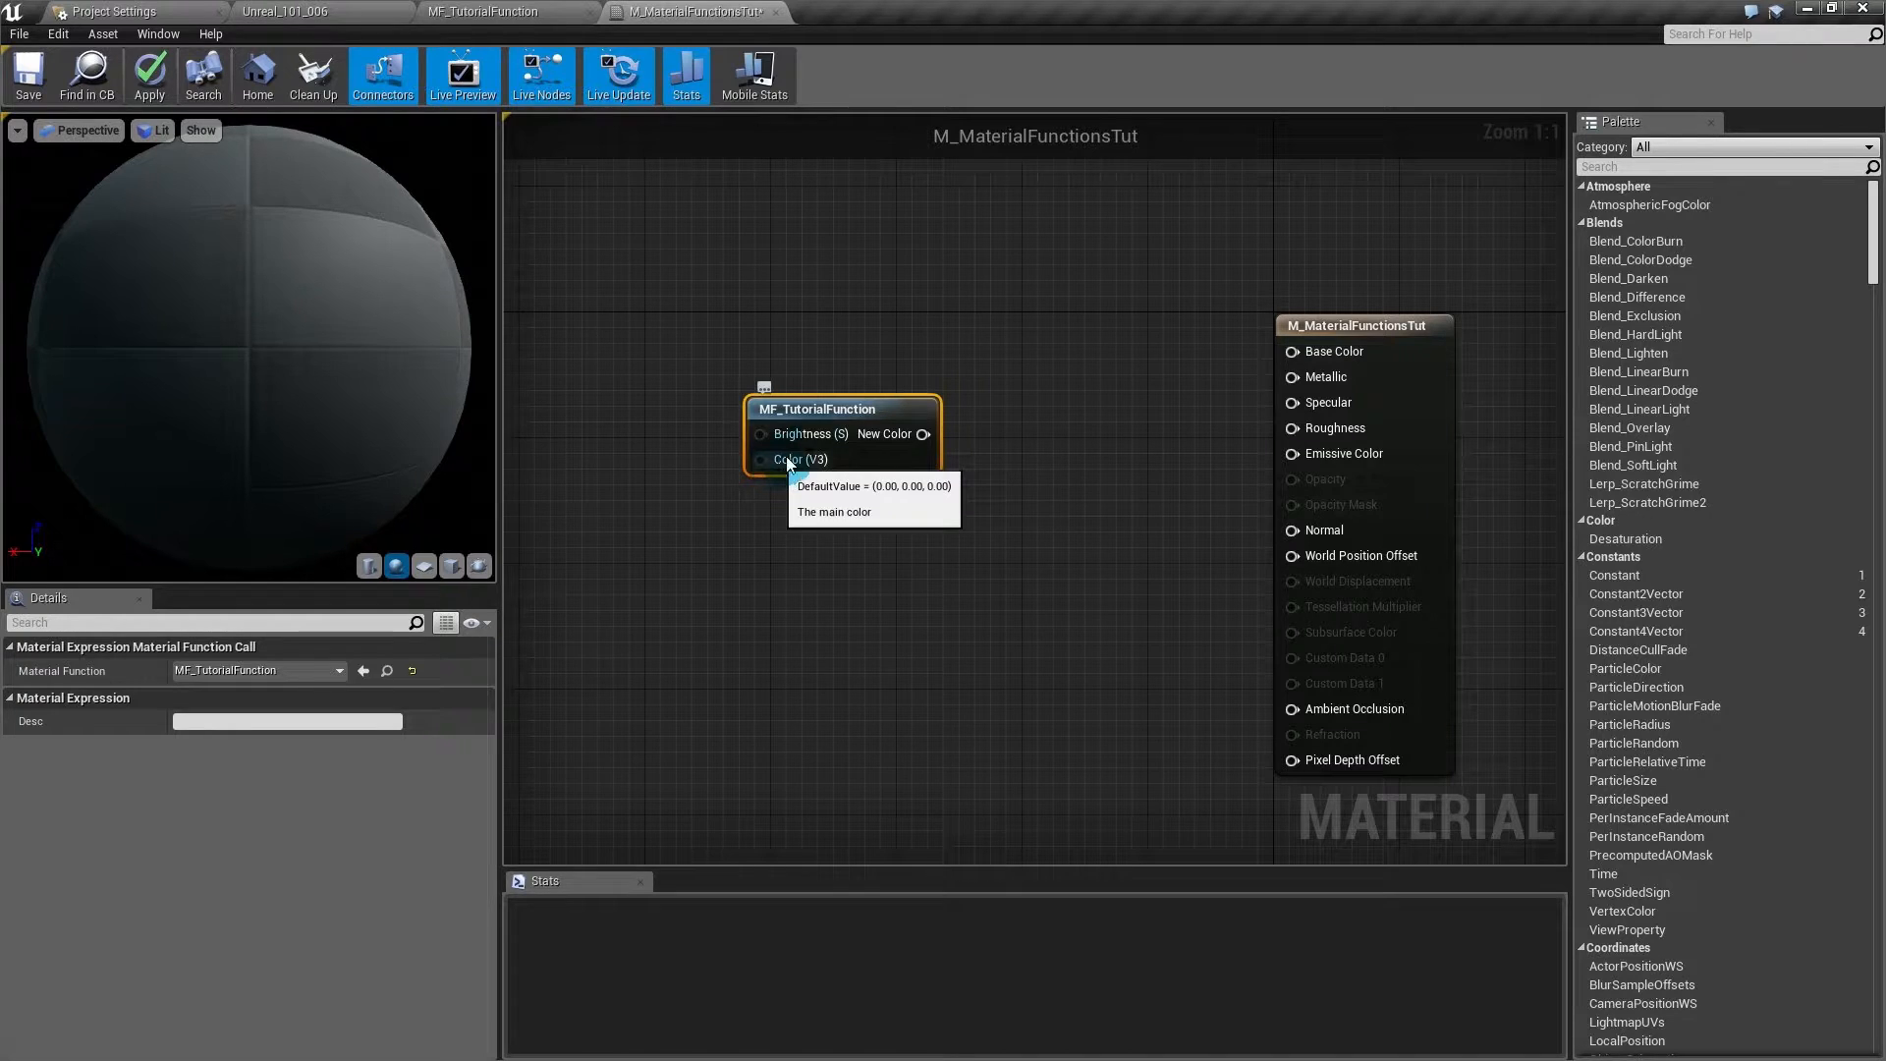
left_click(915, 522)
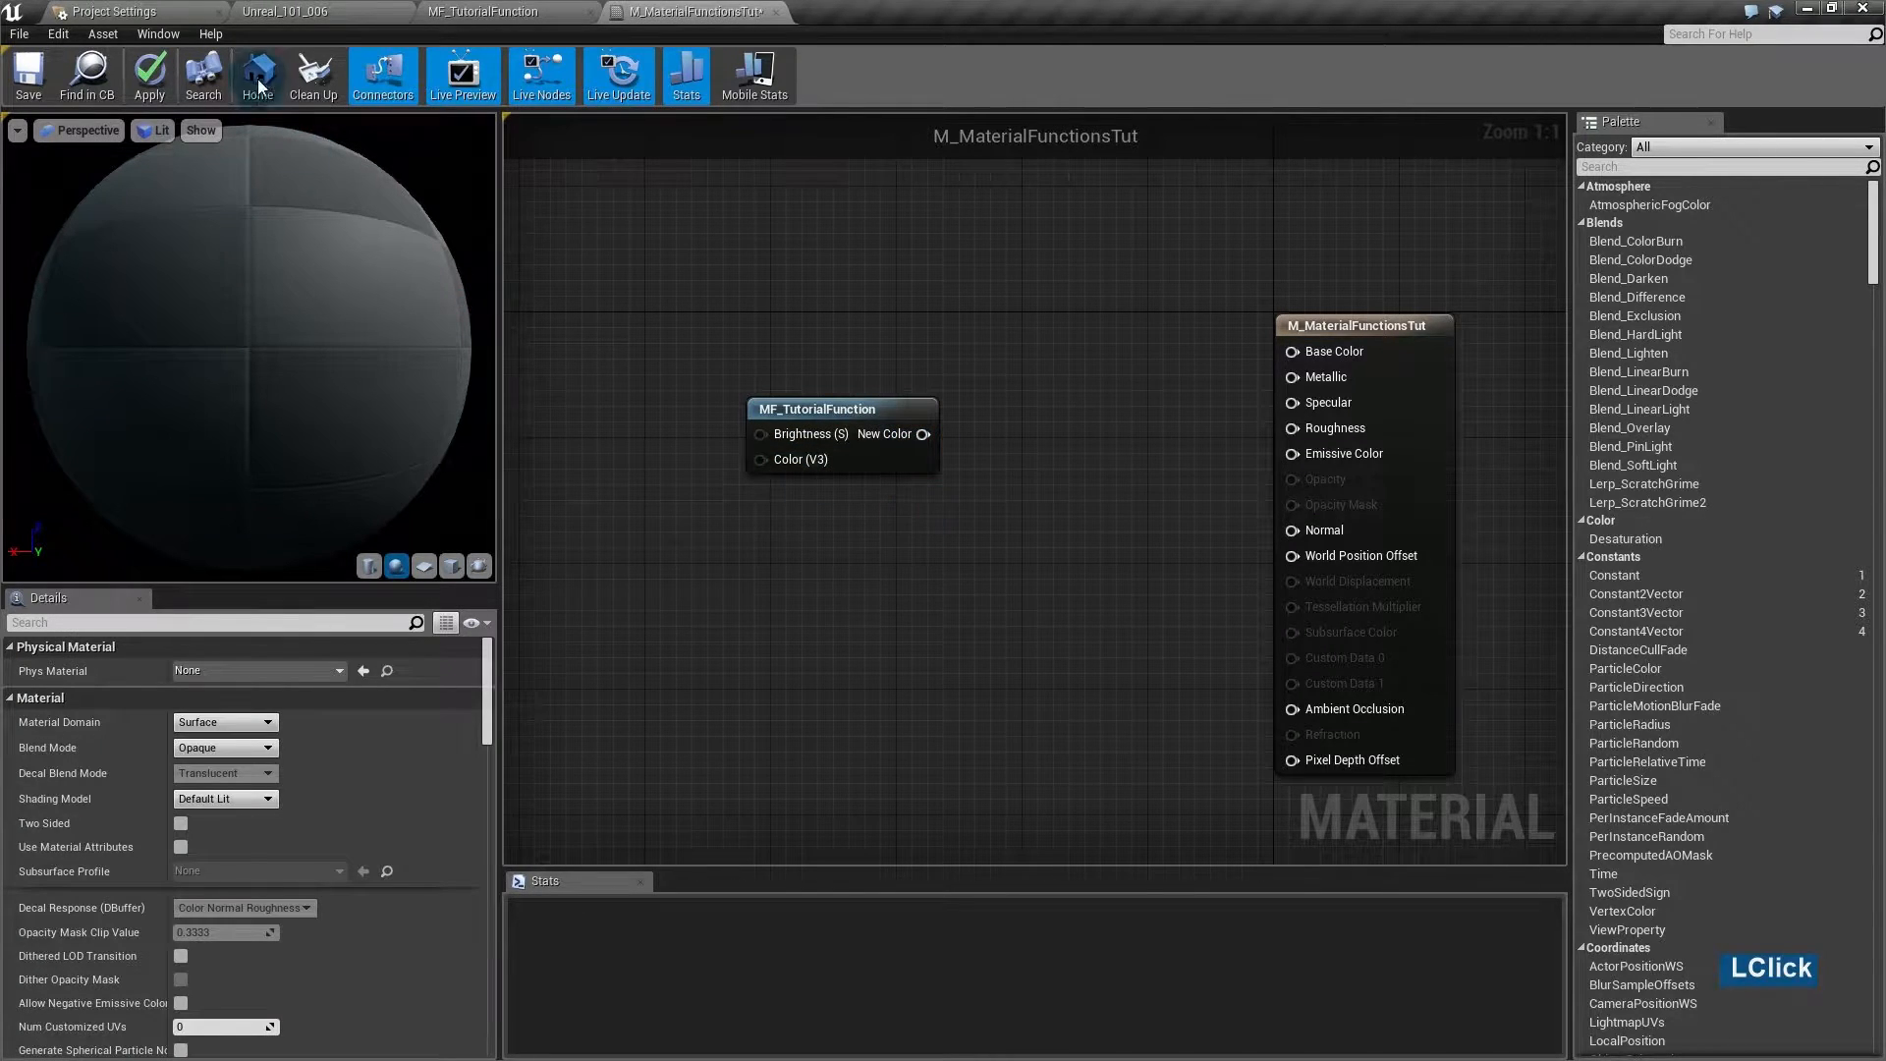
- Select MF_TutorialFunction in Functions, place a second call node, delete the extra, and reposition the remaining one
left_click(277, 11)
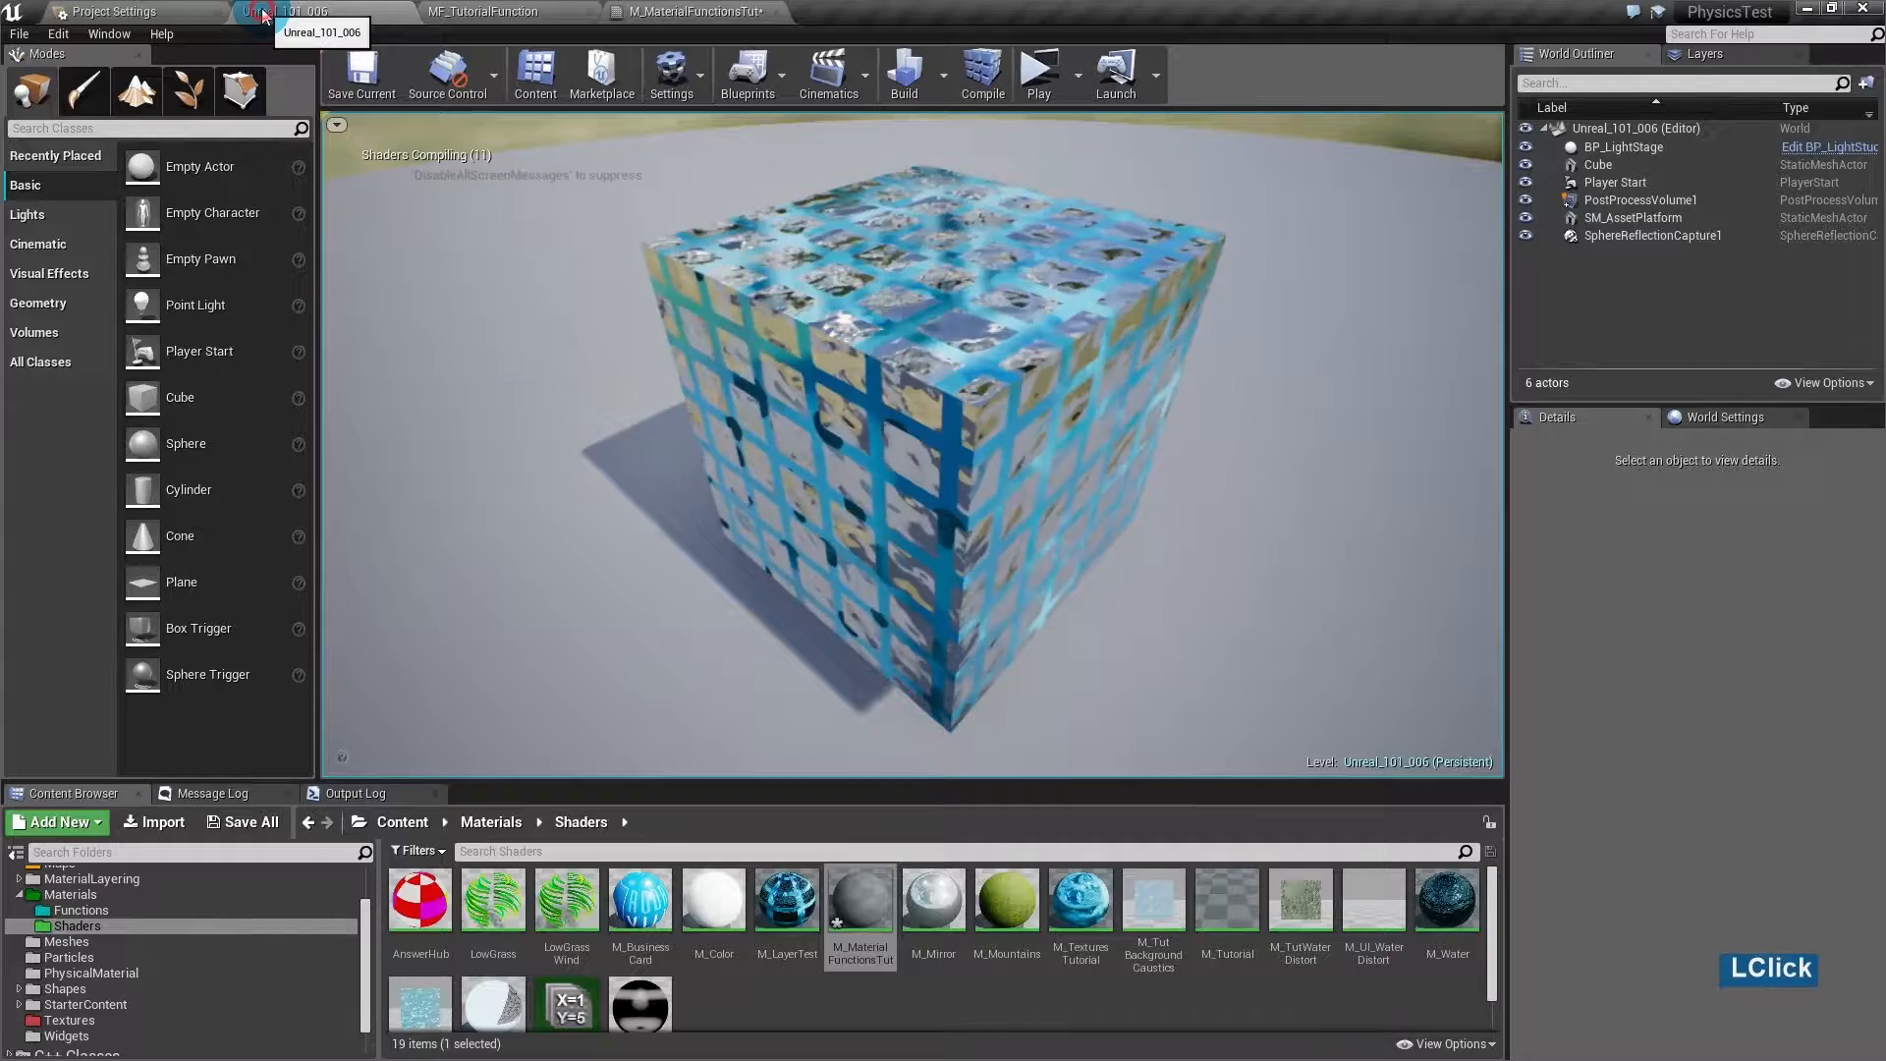
left_click(80, 909)
left_click(496, 923)
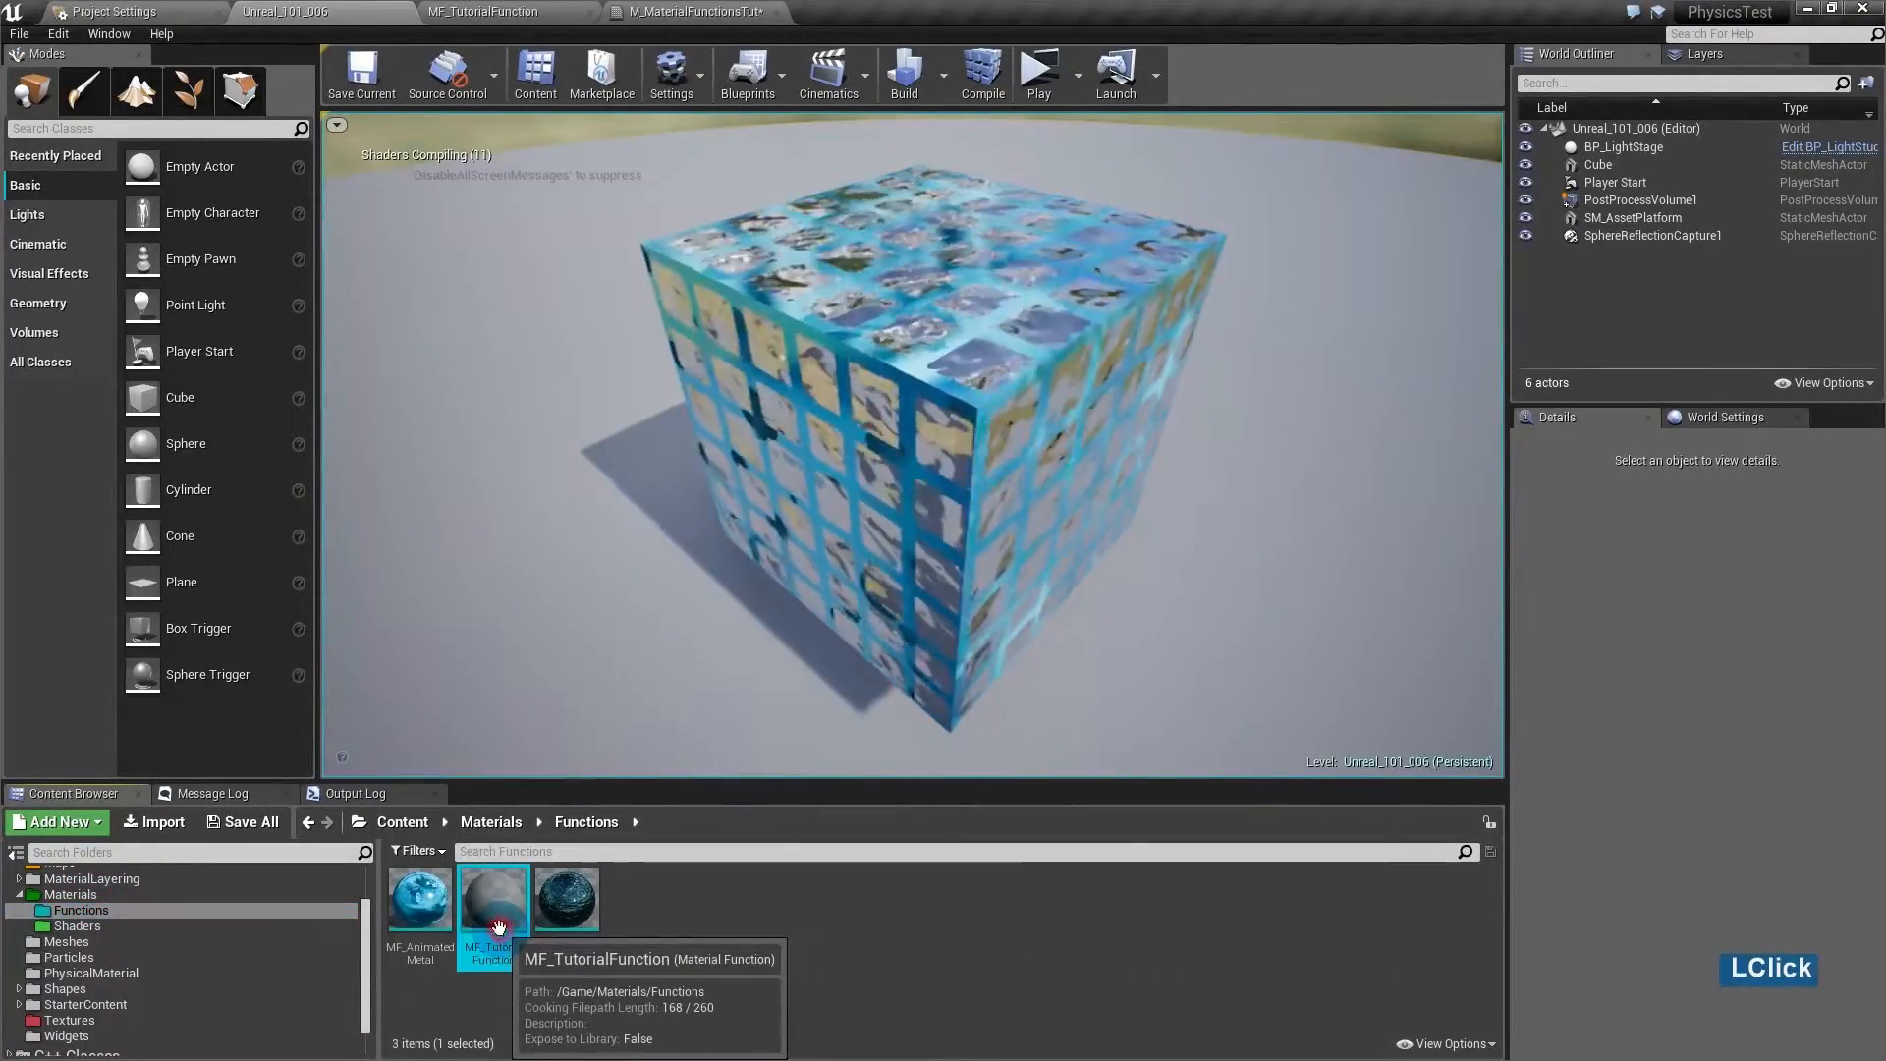
left_click(684, 12)
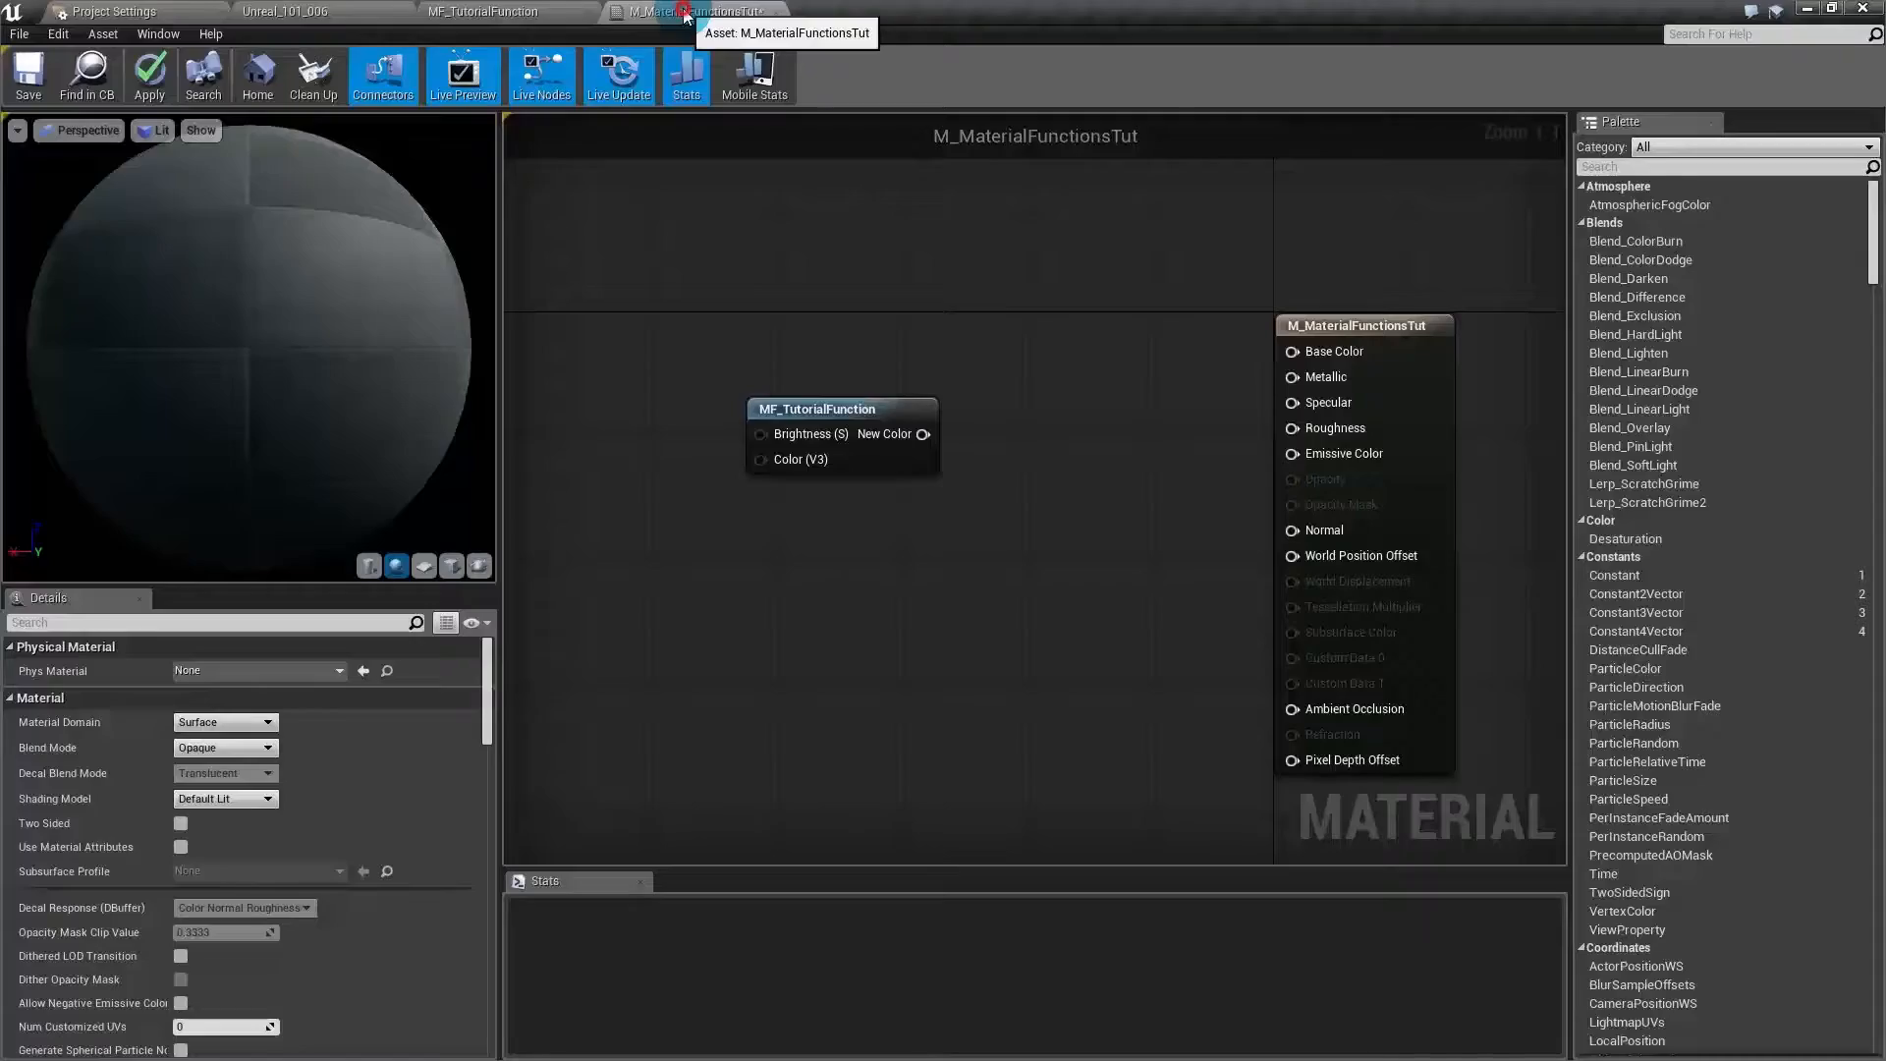
key("f")
left_click(769, 591)
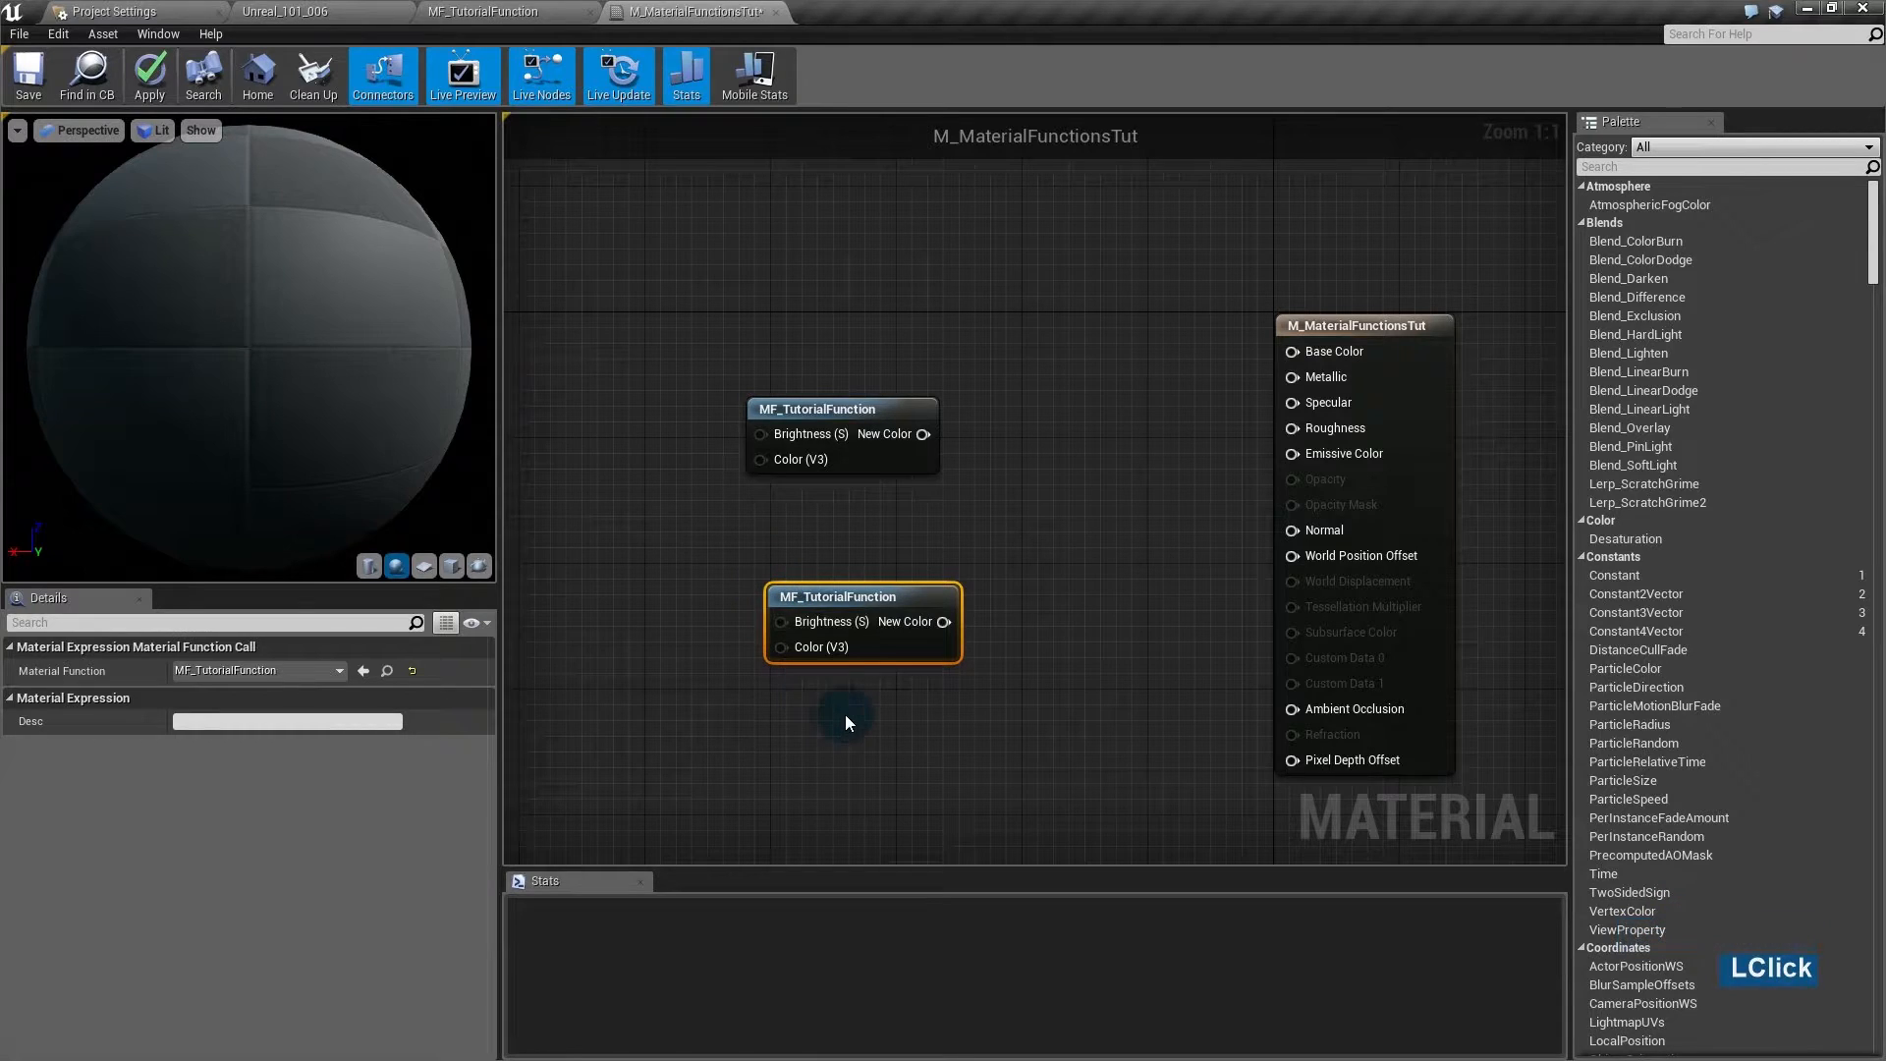
left_click_drag(877, 634, 836, 645)
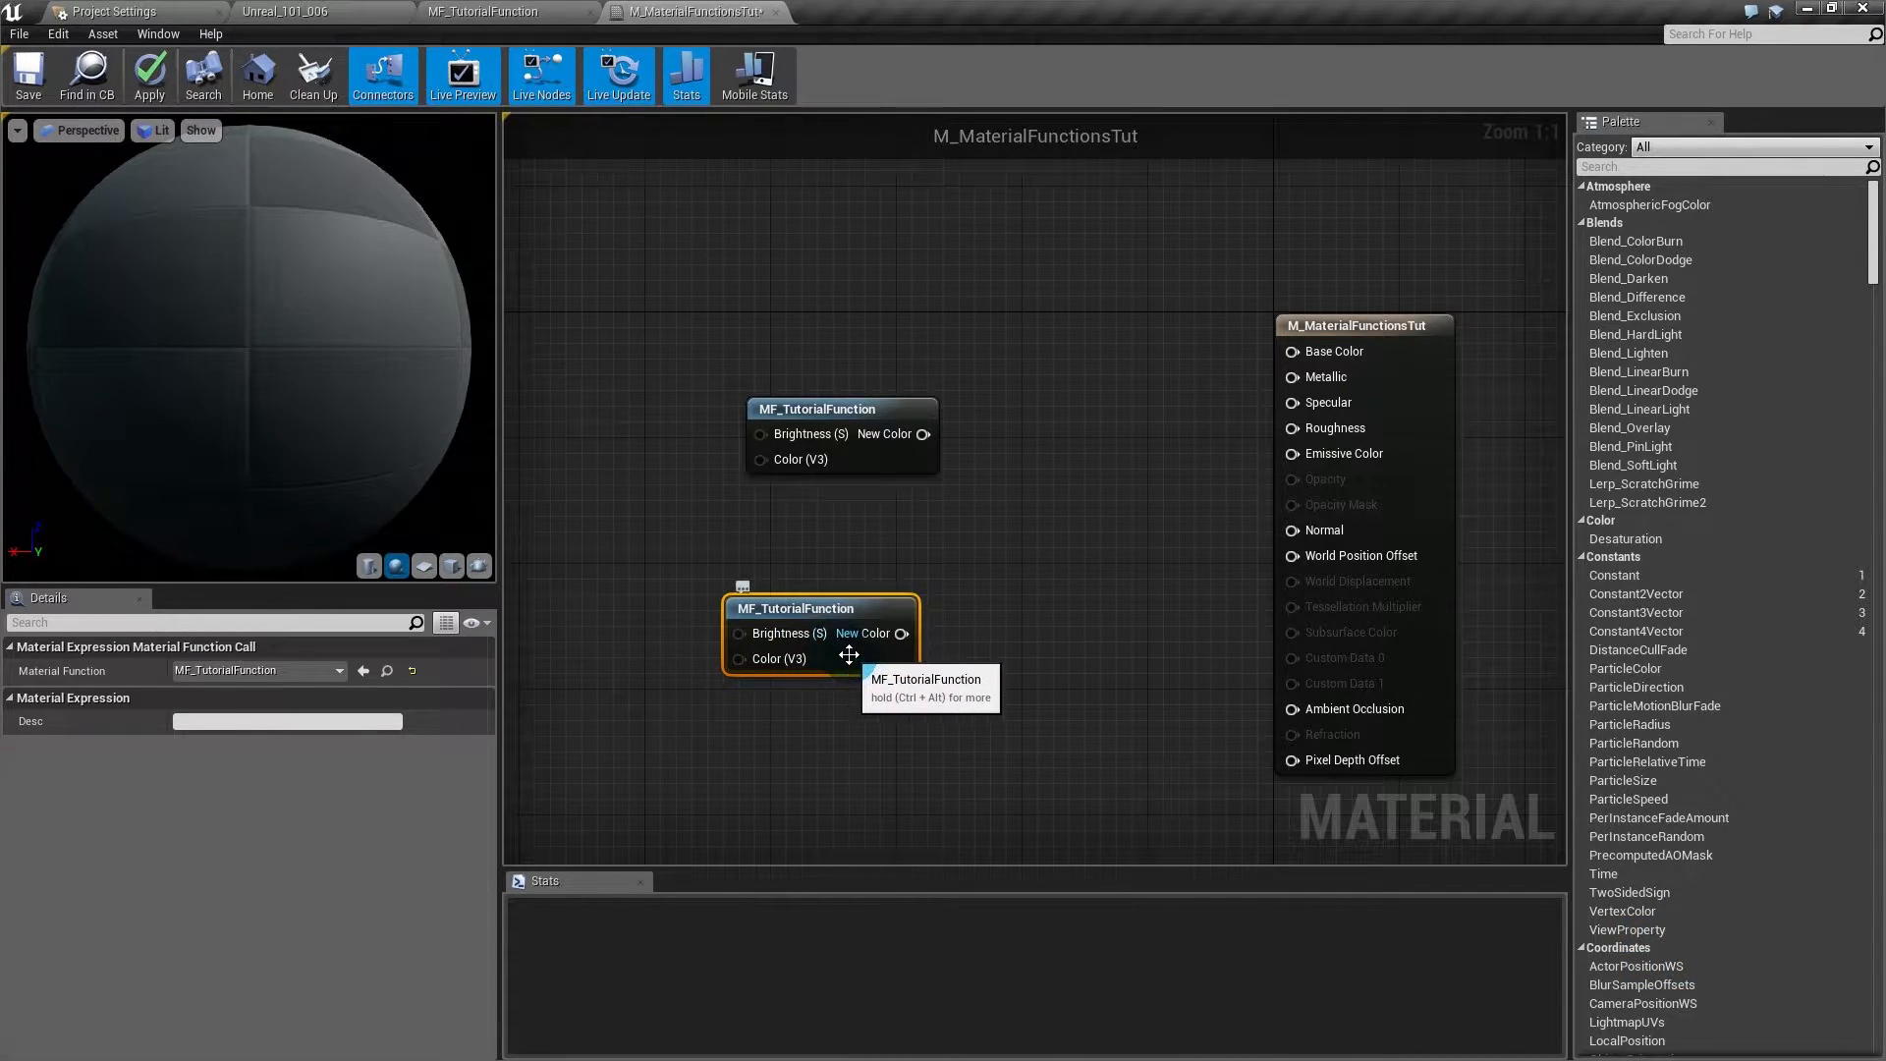
key("Delete")
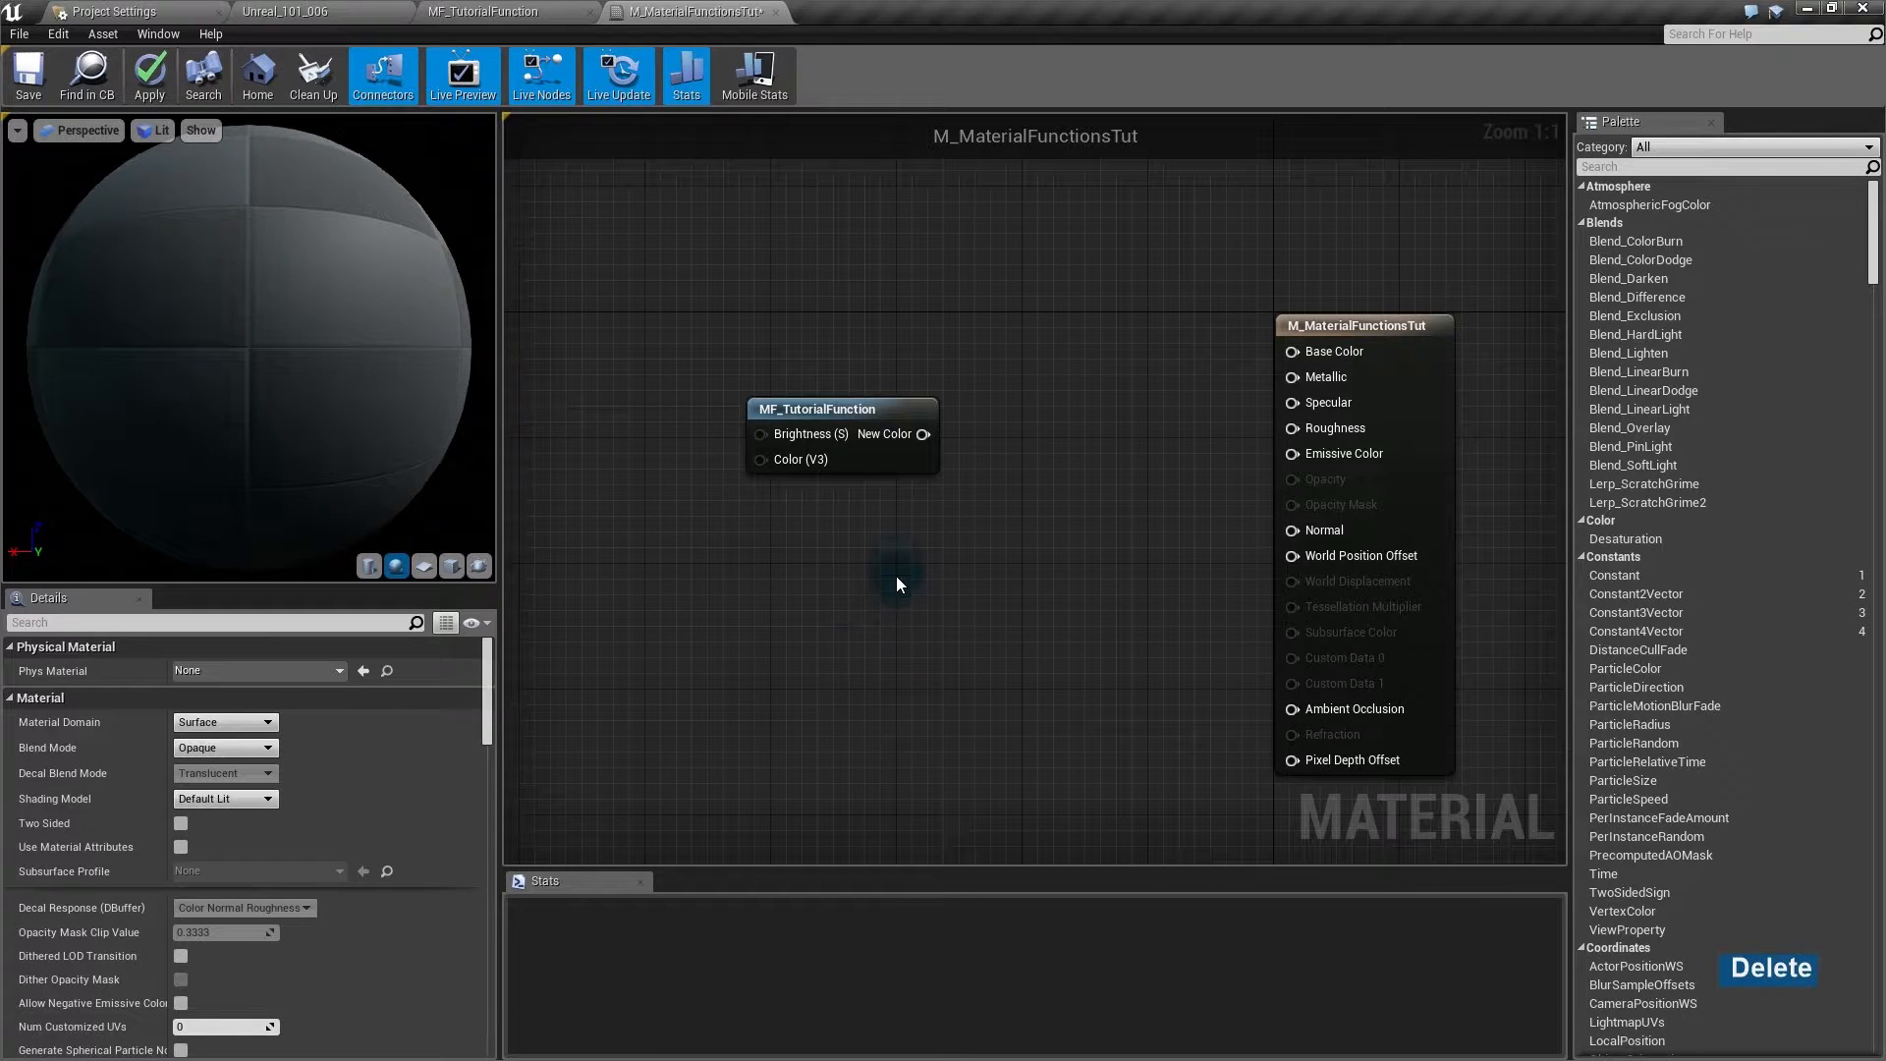
left_click_drag(872, 463, 964, 440)
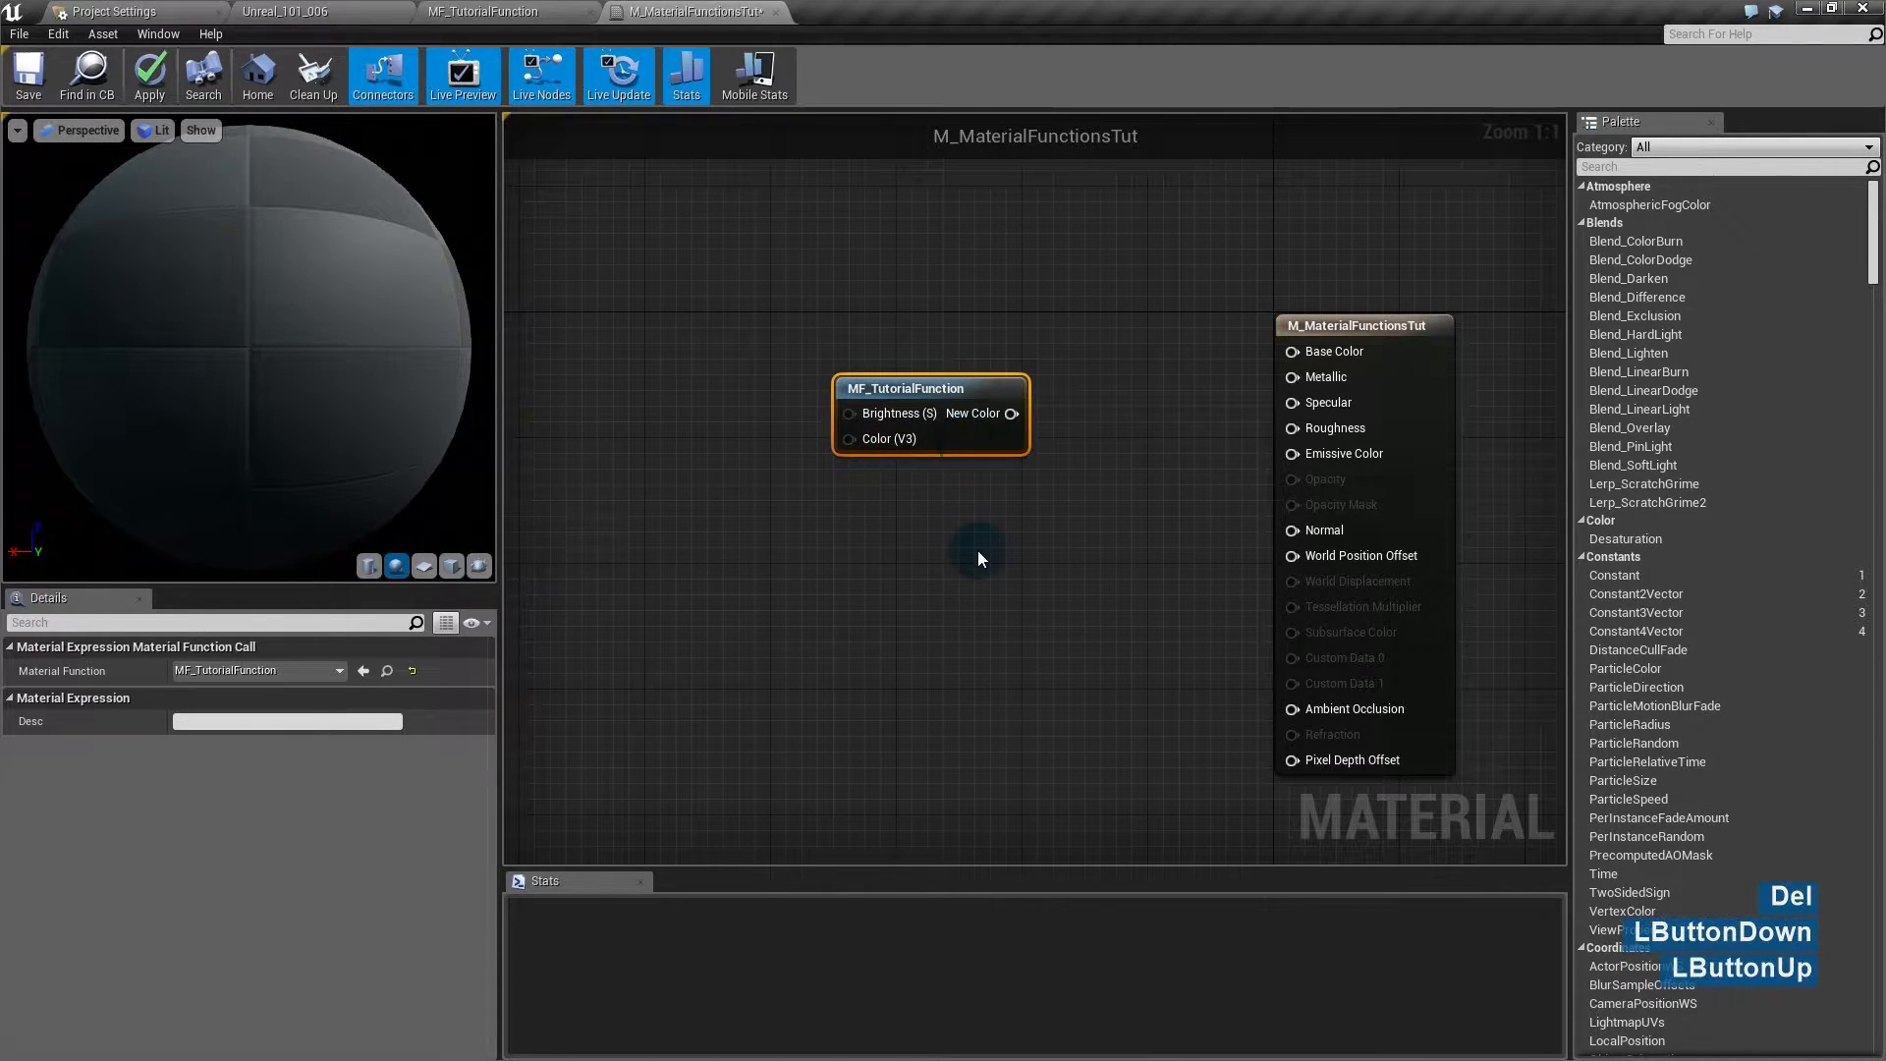
- Add a Color vector parameter and wire it into MF_TutorialFunction's Color (V3) input
left_click(976, 550)
right_click_drag(776, 509, 927, 582)
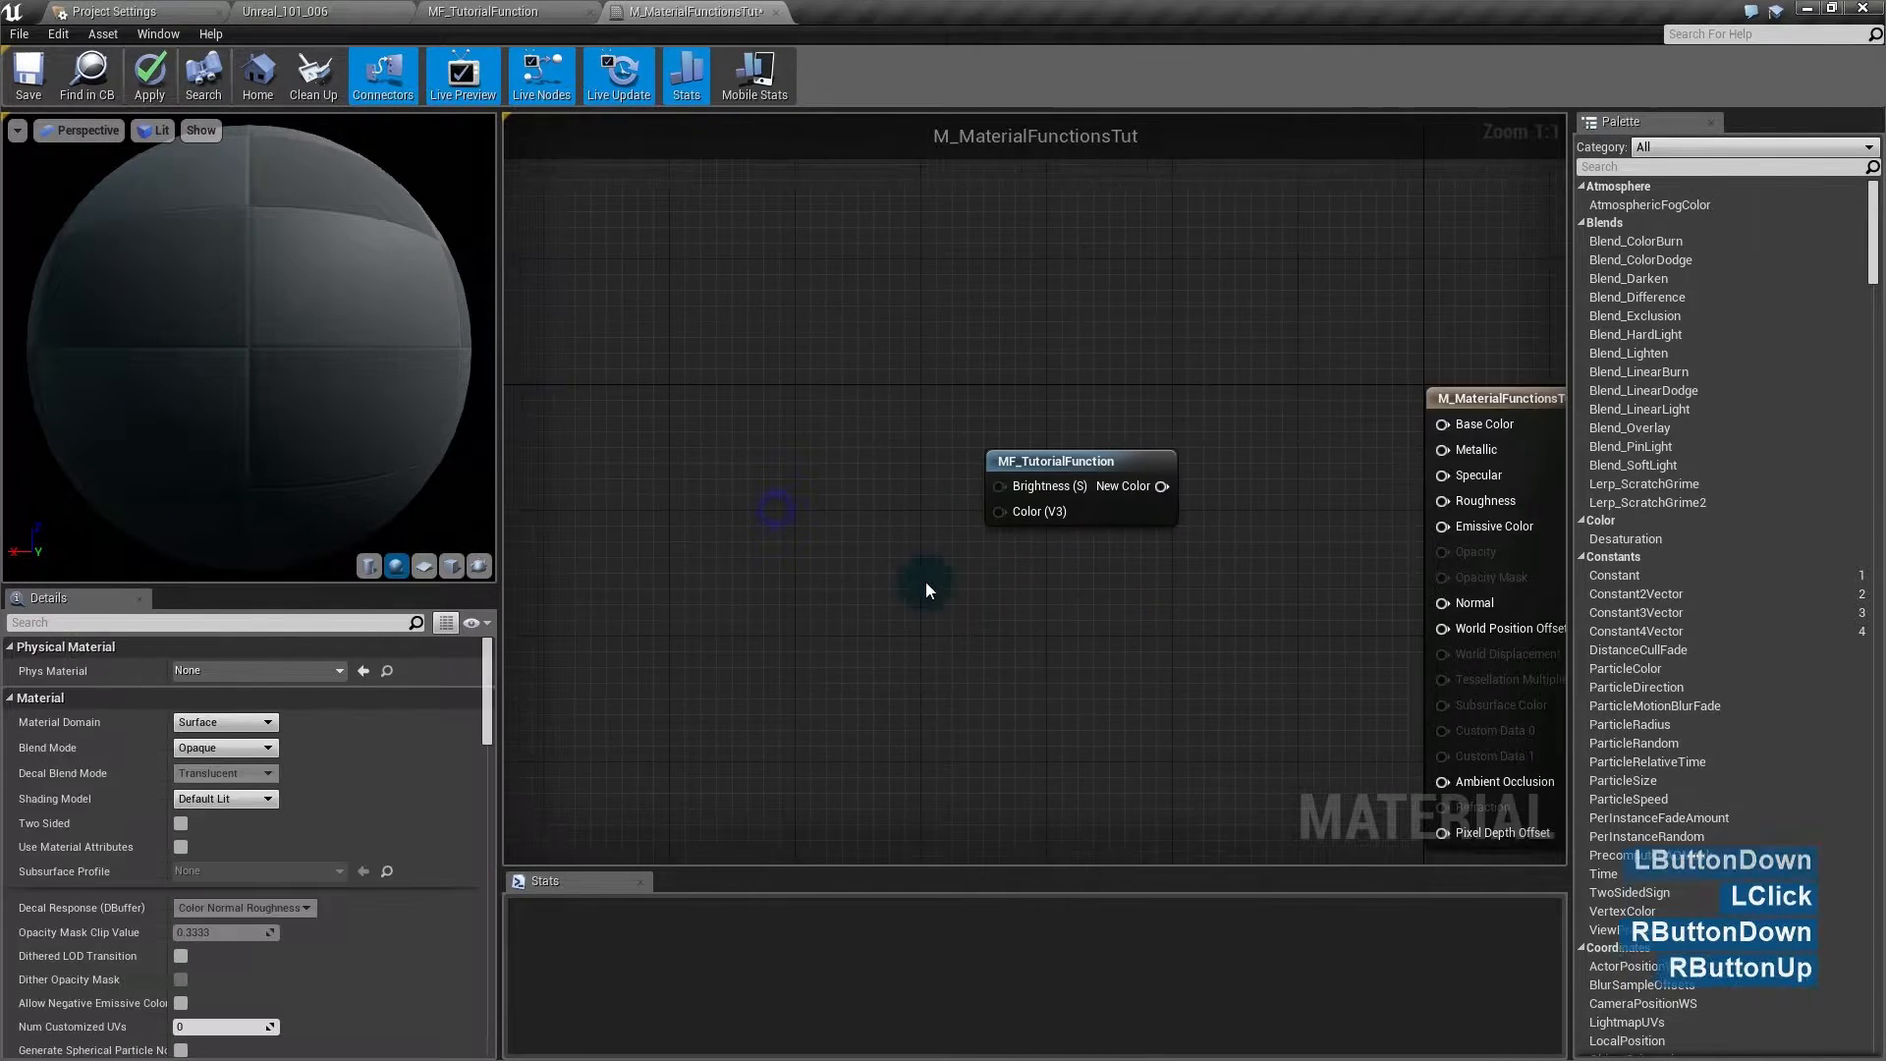
left_click(739, 408)
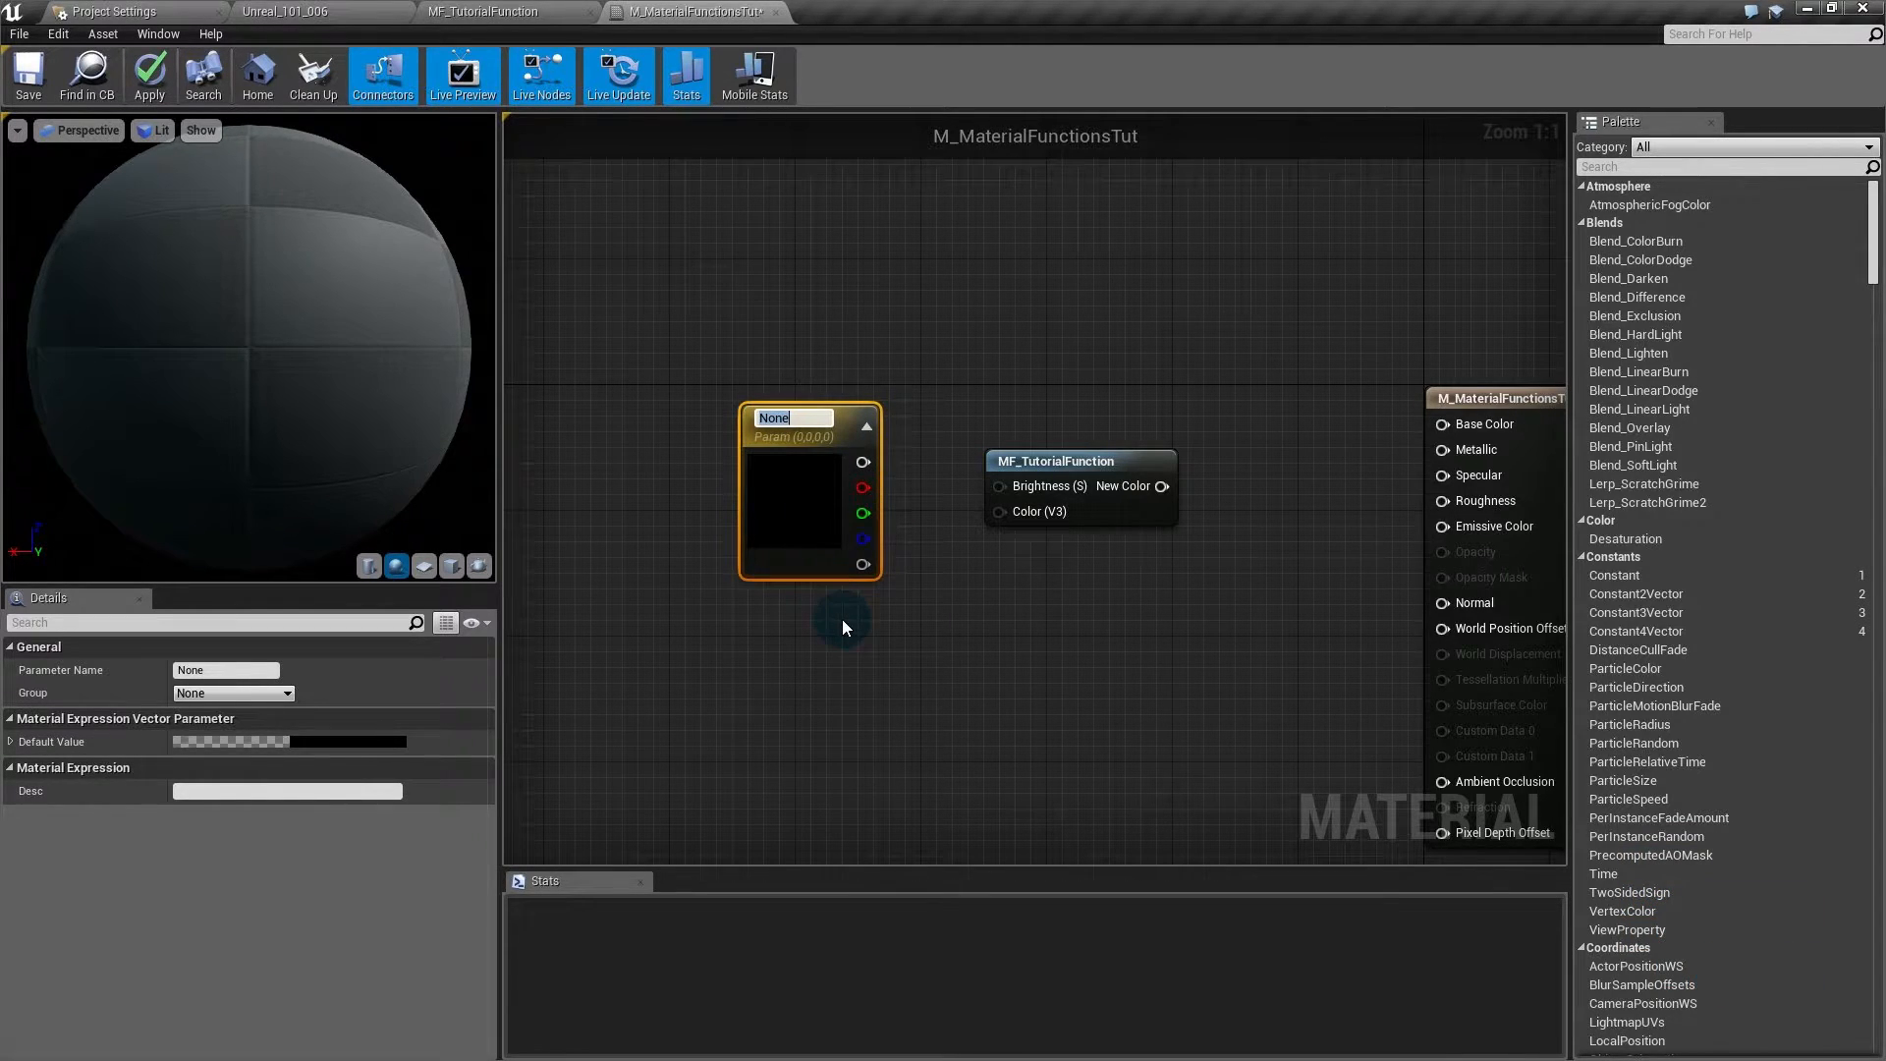
type("Color")
key("Return")
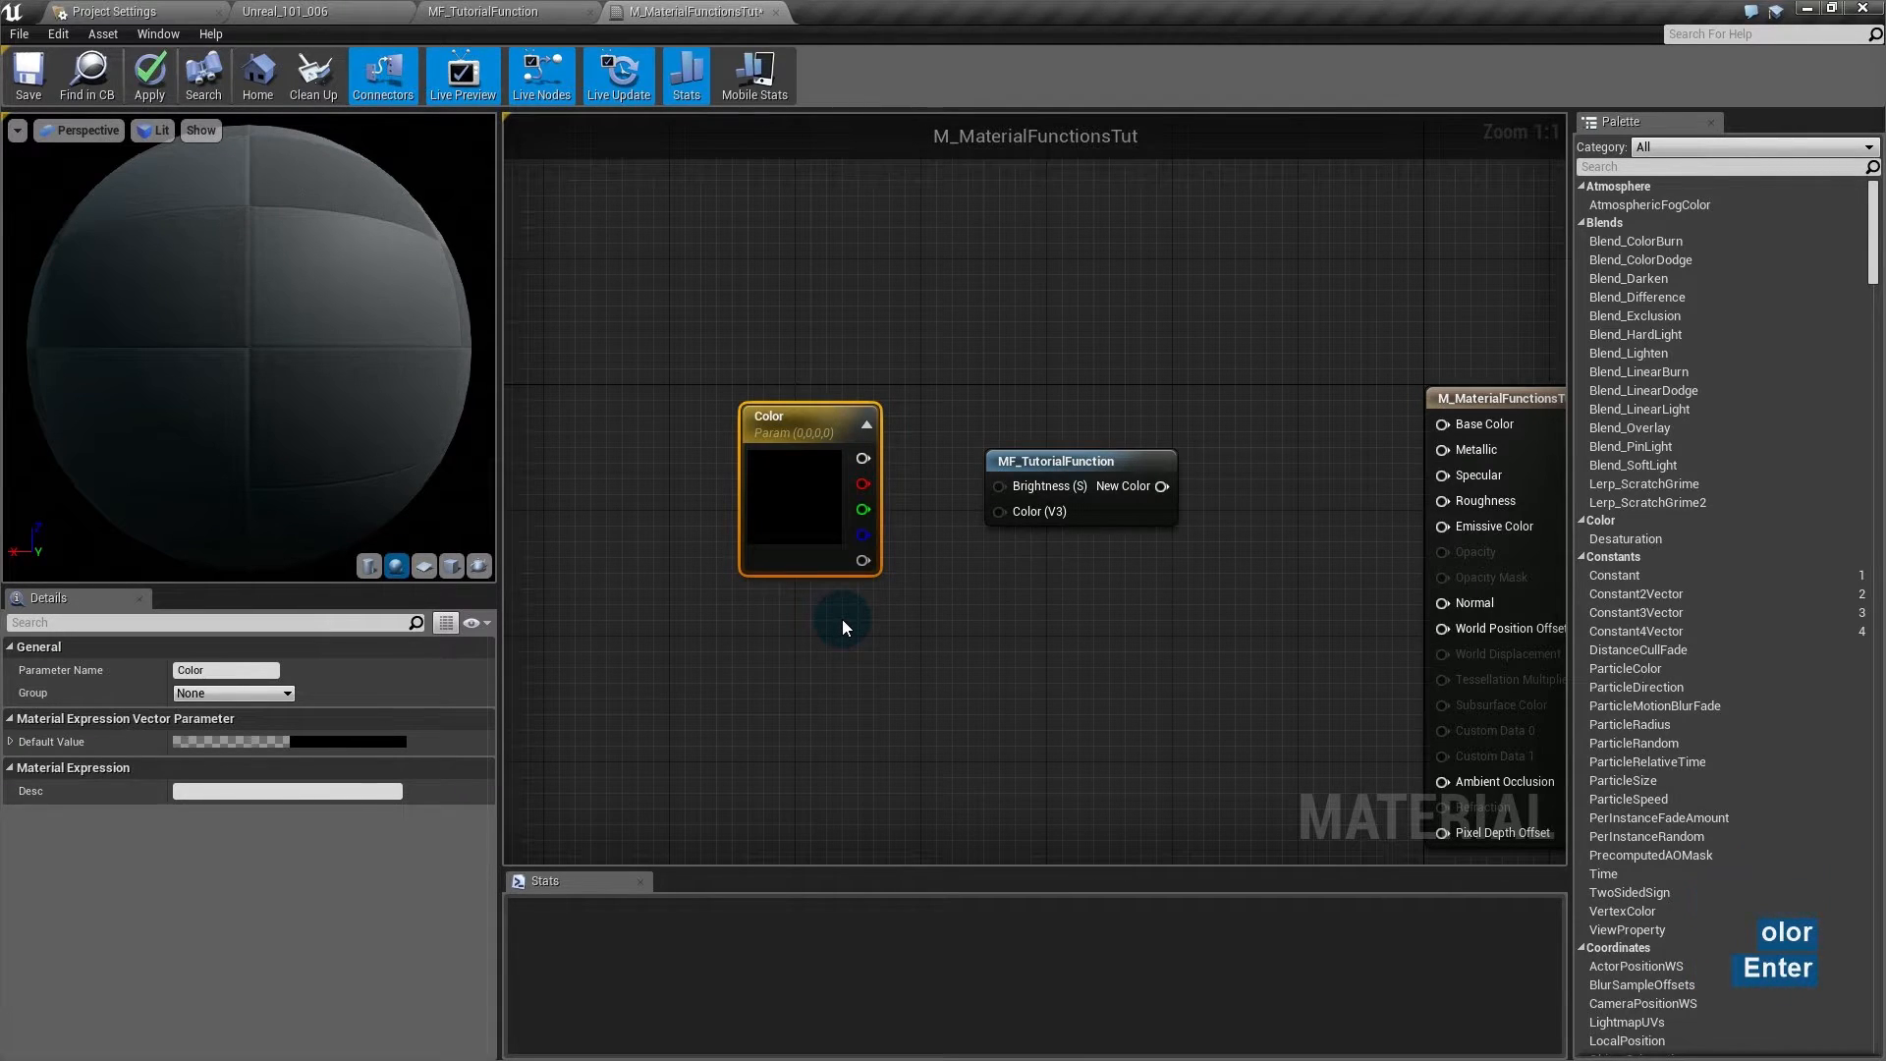
left_click_drag(812, 514, 1026, 507)
left_click_drag(854, 361, 1000, 487)
left_click(999, 486, "alt")
left_click_drag(810, 397, 798, 635)
- Add a Brightness scalar parameter wired to the Brightness (S) input, then drag New Color toward Base Color
left_click(733, 362)
left_click(733, 358)
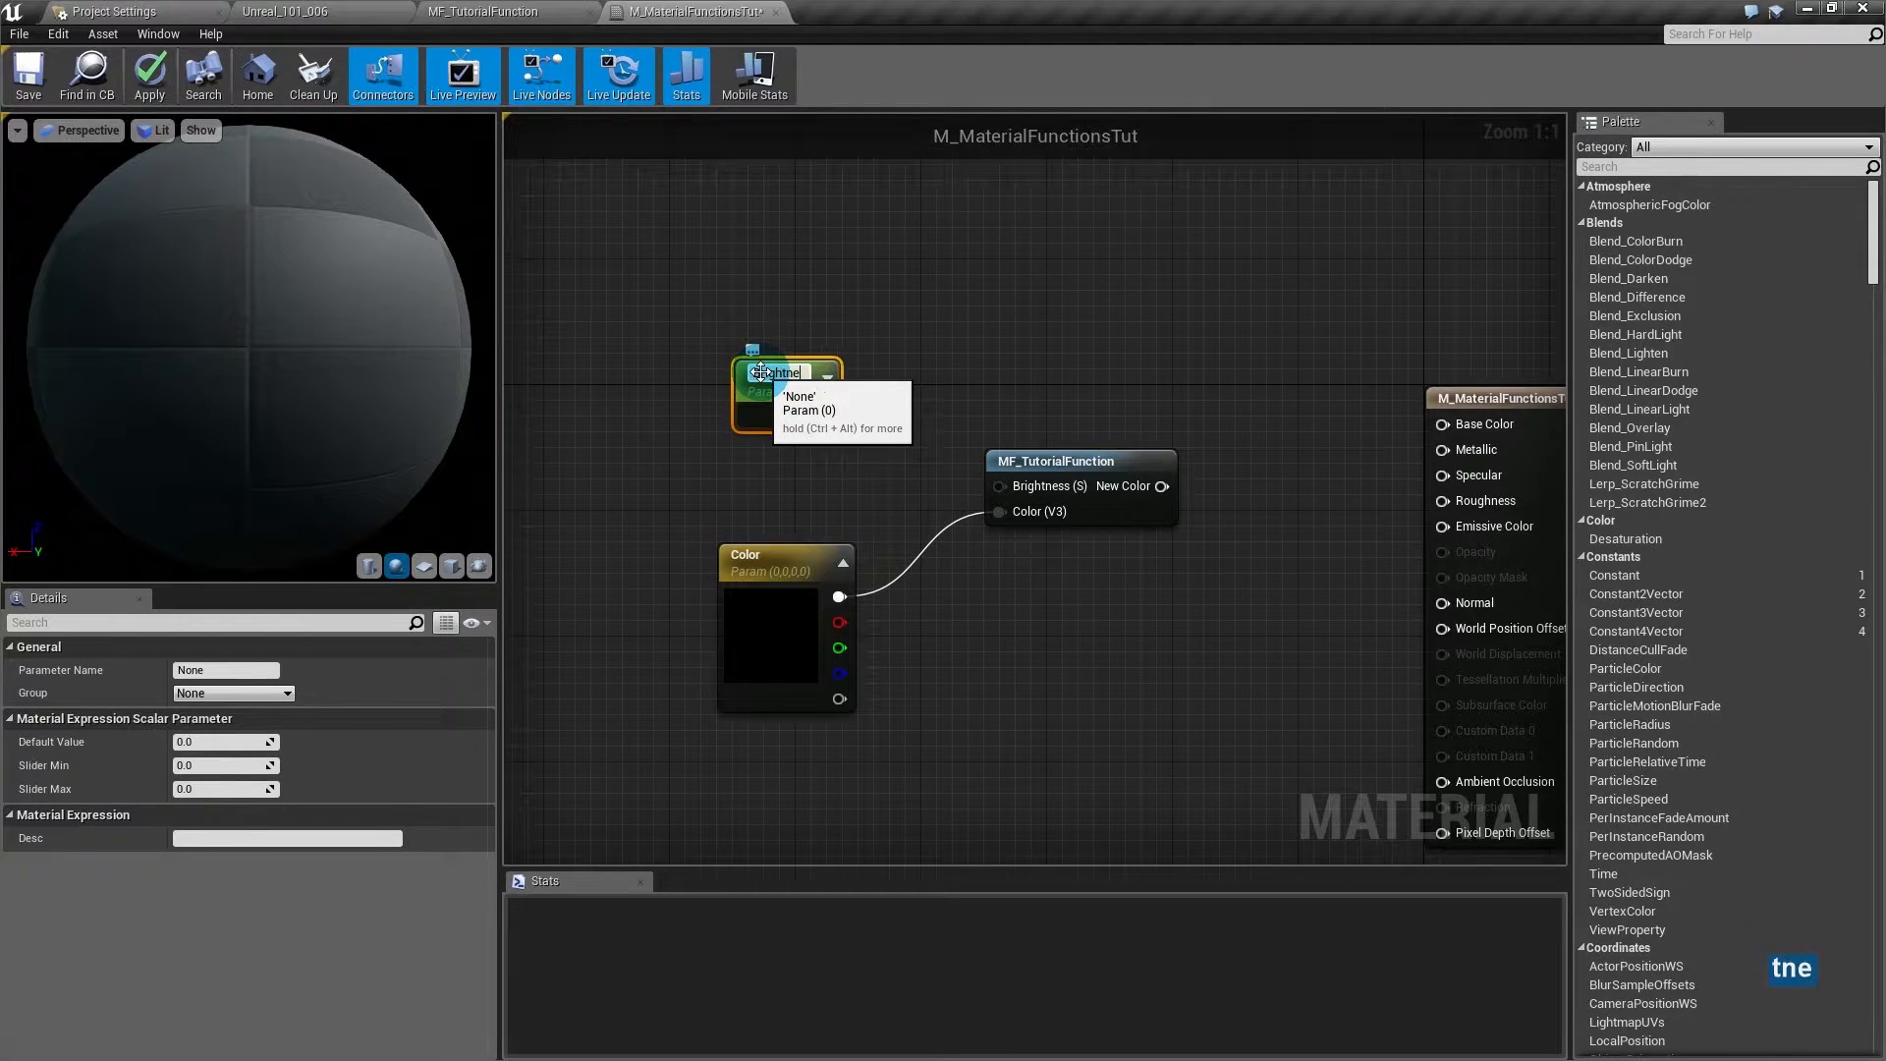
type("ss")
key("Return")
left_click_drag(821, 414, 999, 487)
left_click_drag(1162, 486, 1451, 427)
- Connect New Color to Base Color and set the Color parameter to pure red
left_click_drag(1069, 277, 760, 659)
left_click_drag(759, 659, 833, 610)
double_click(833, 610)
left_click_drag(1045, 750, 1106, 660)
left_click(1126, 606)
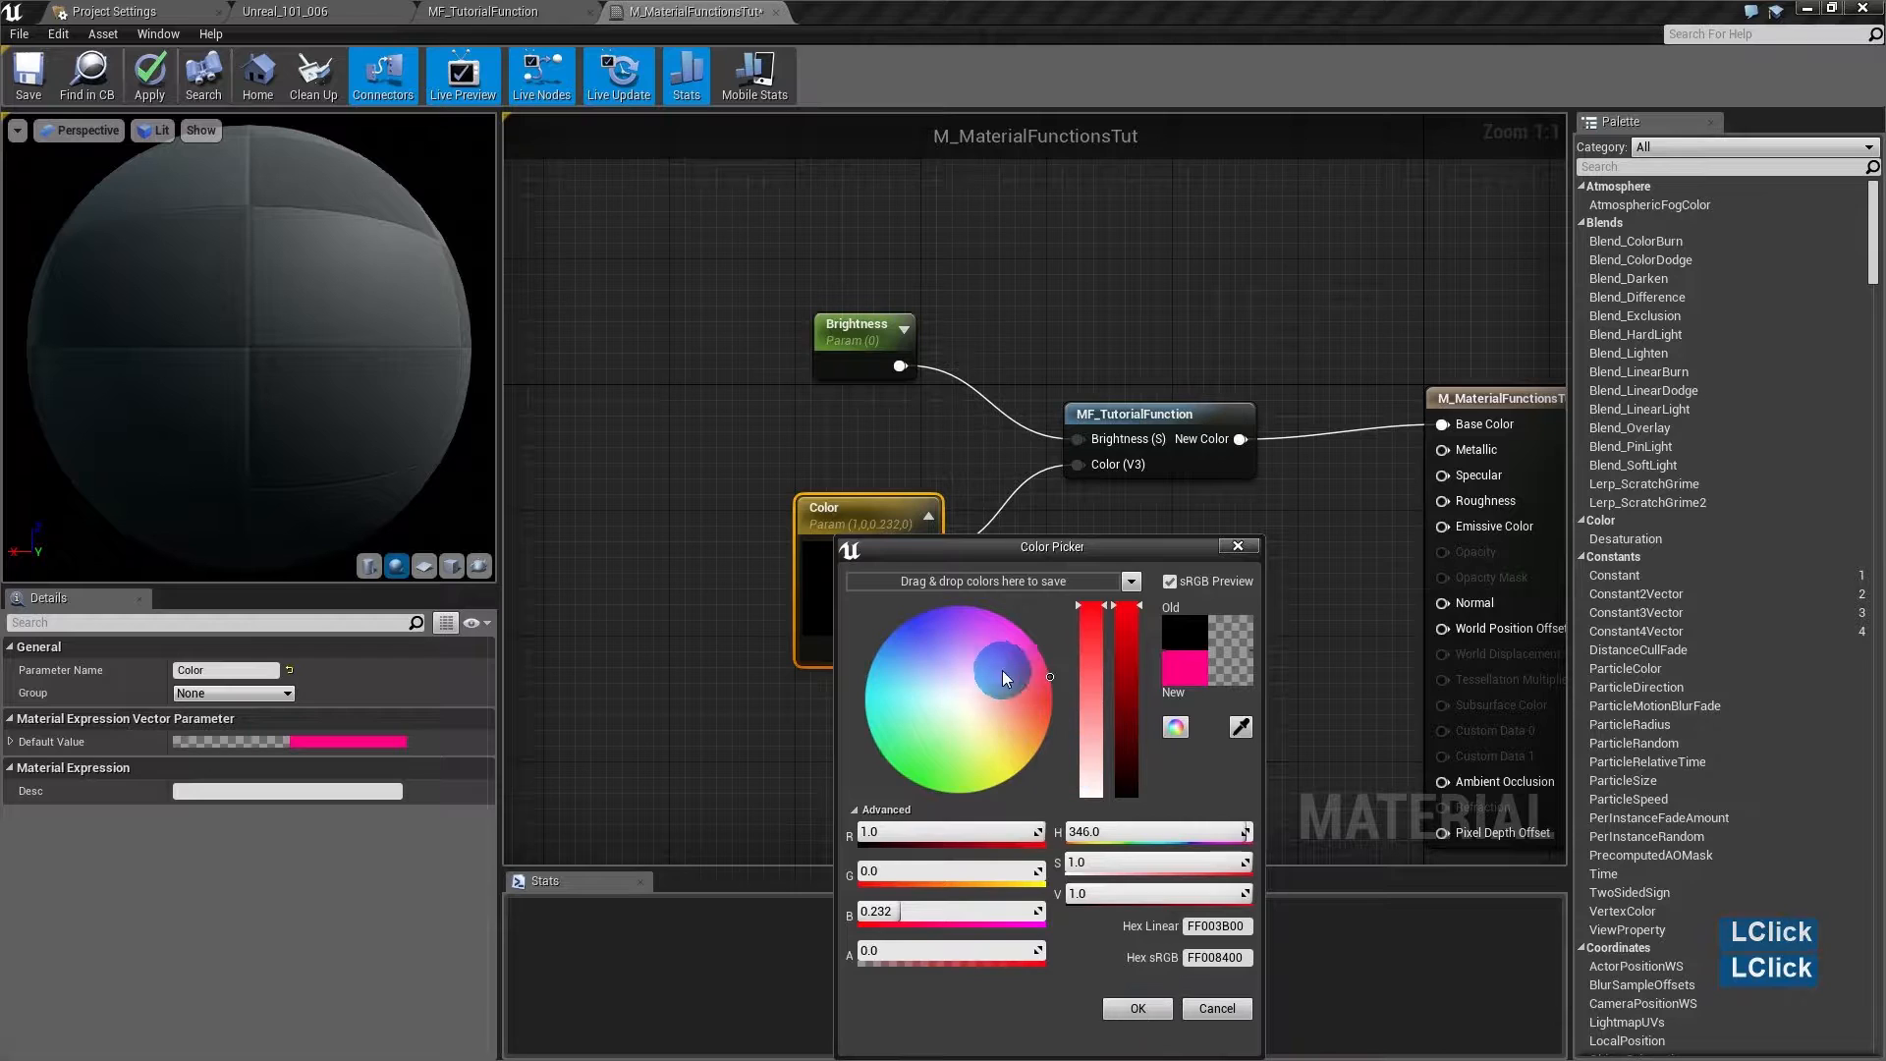
left_click_drag(1078, 832, 1071, 831)
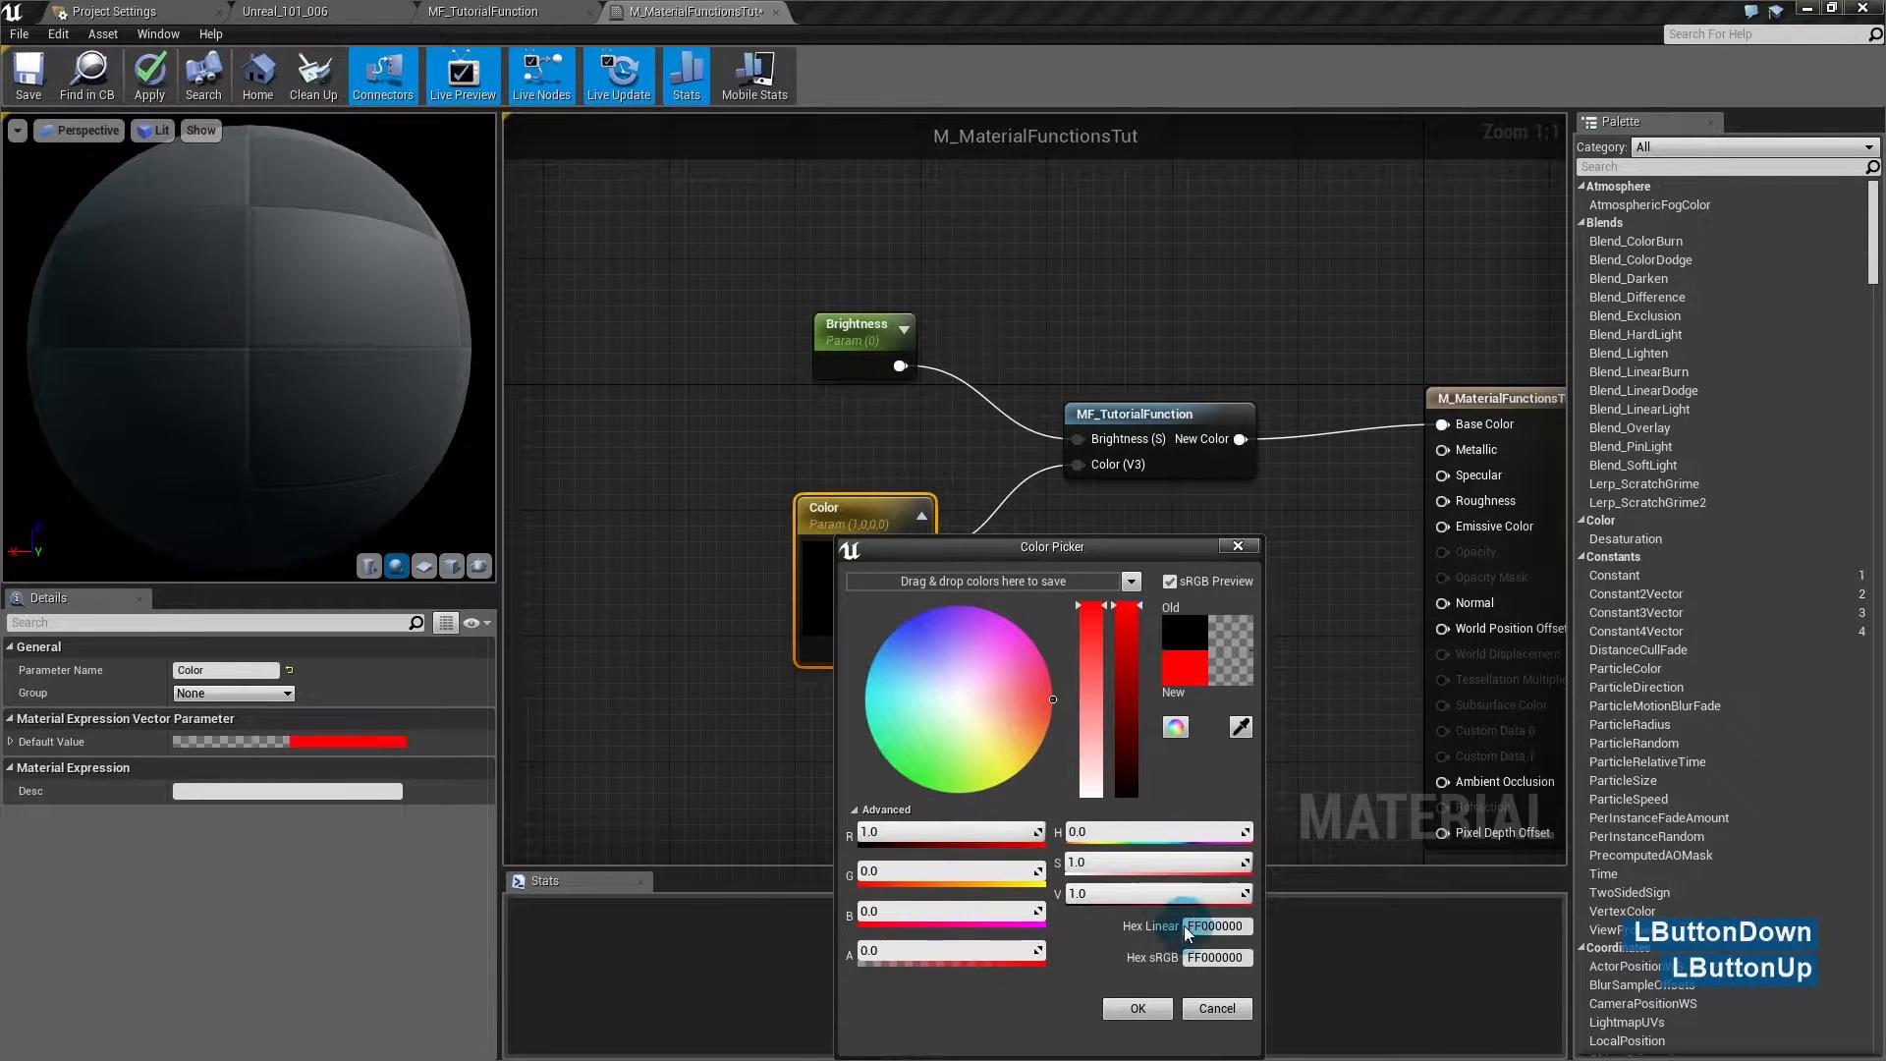
left_click(1138, 1009)
- Set the Brightness parameter's default value to 2
right_click_drag(1190, 574, 961, 527)
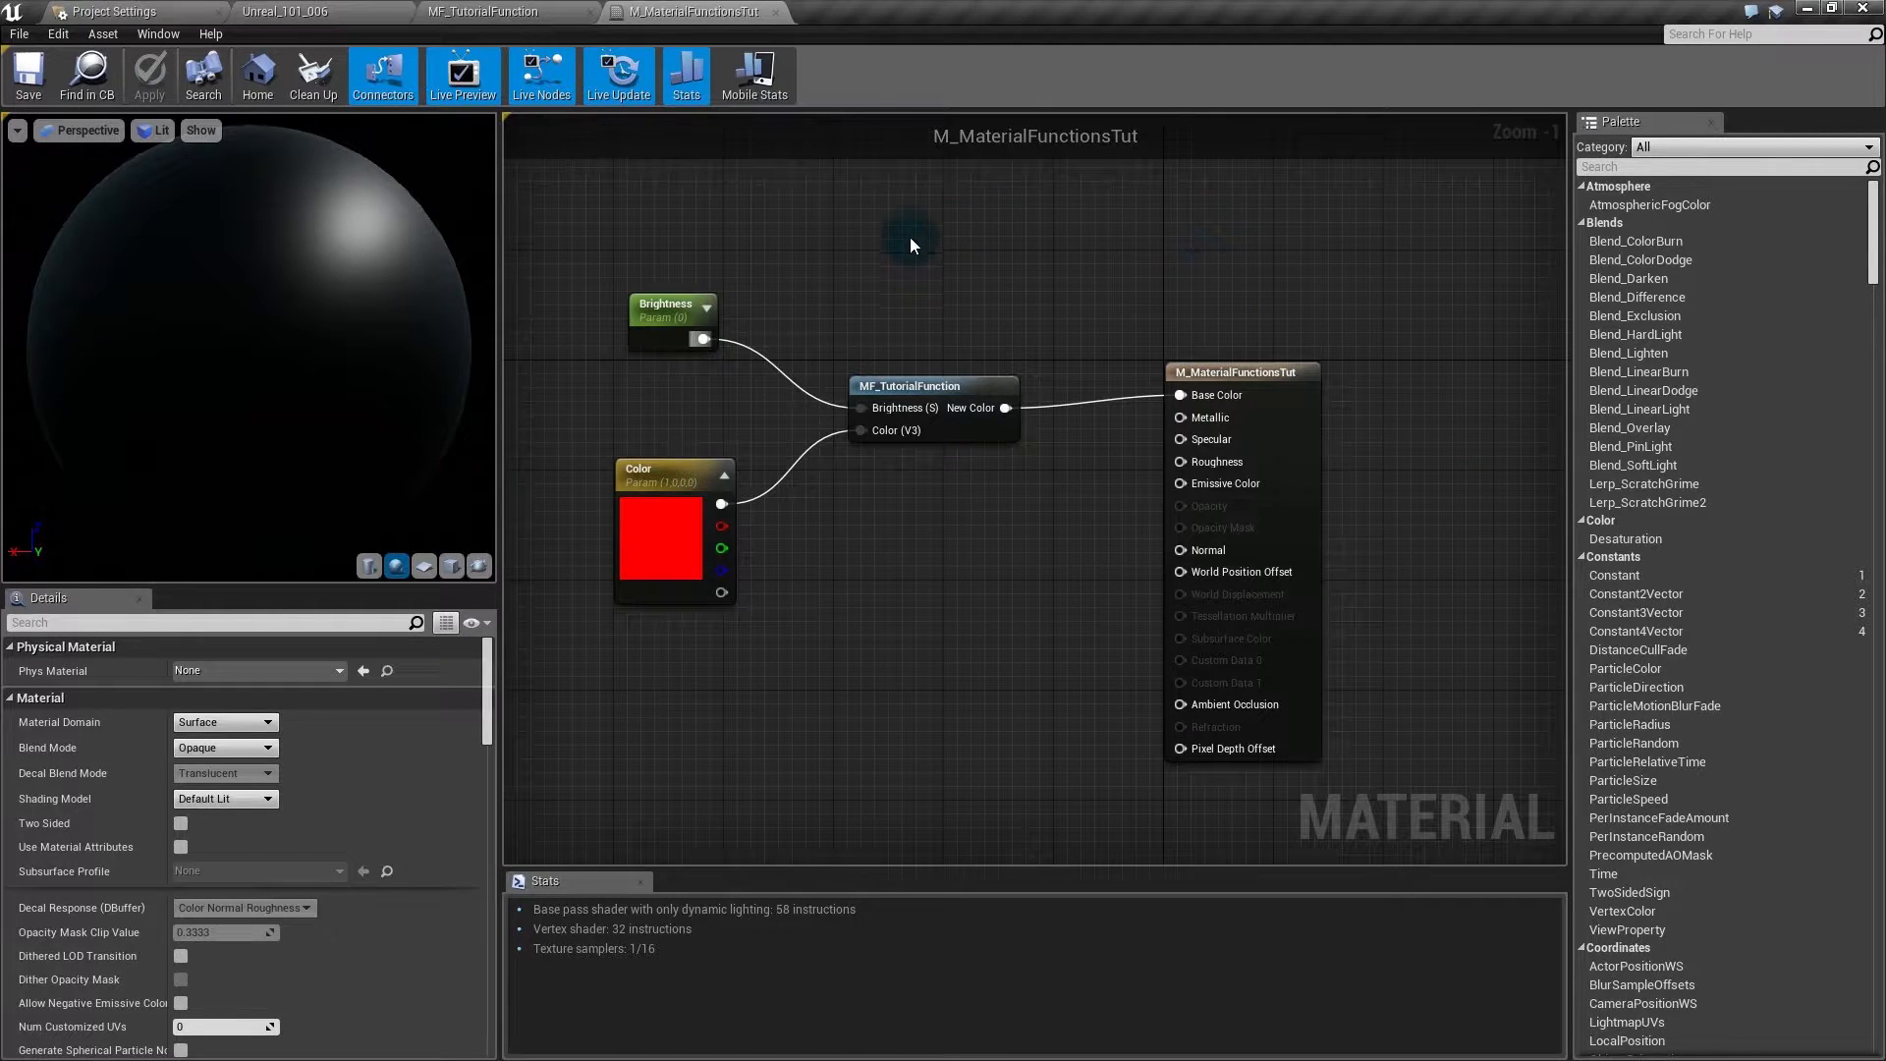
left_click(656, 312)
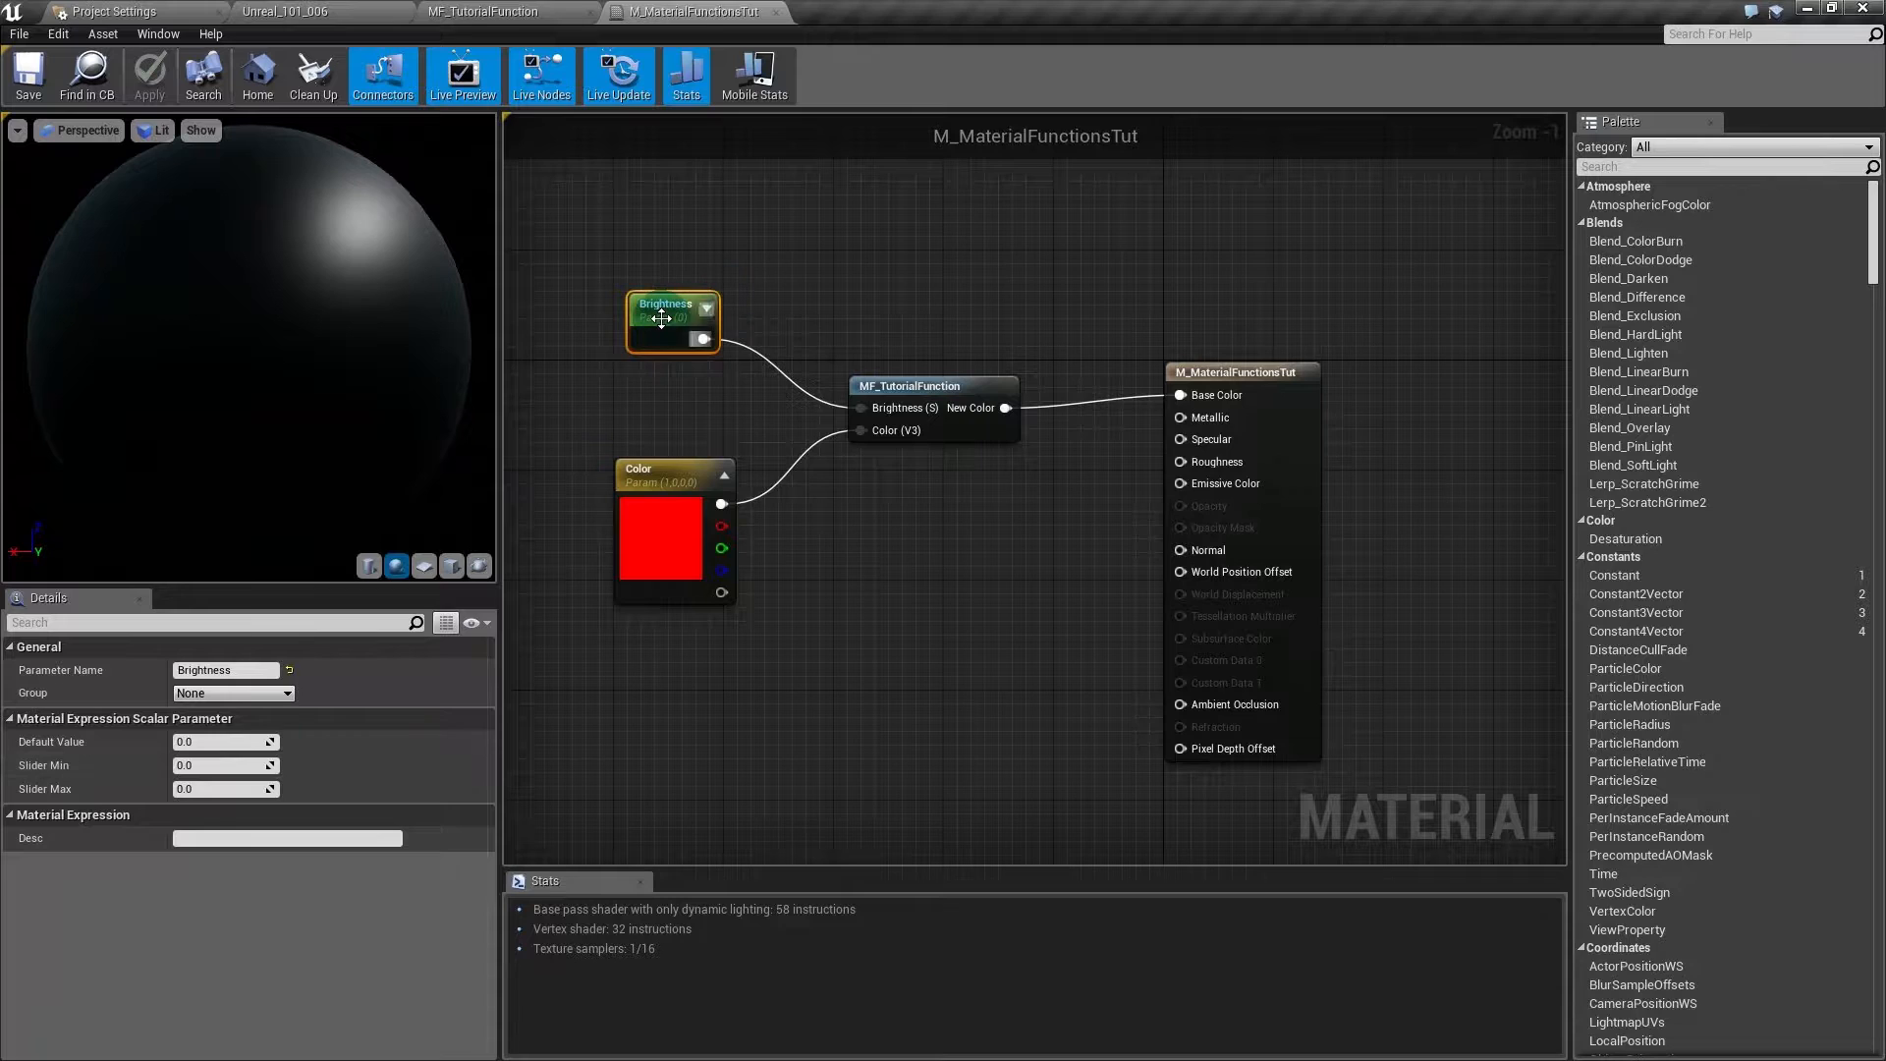
left_click(210, 743)
key("Return")
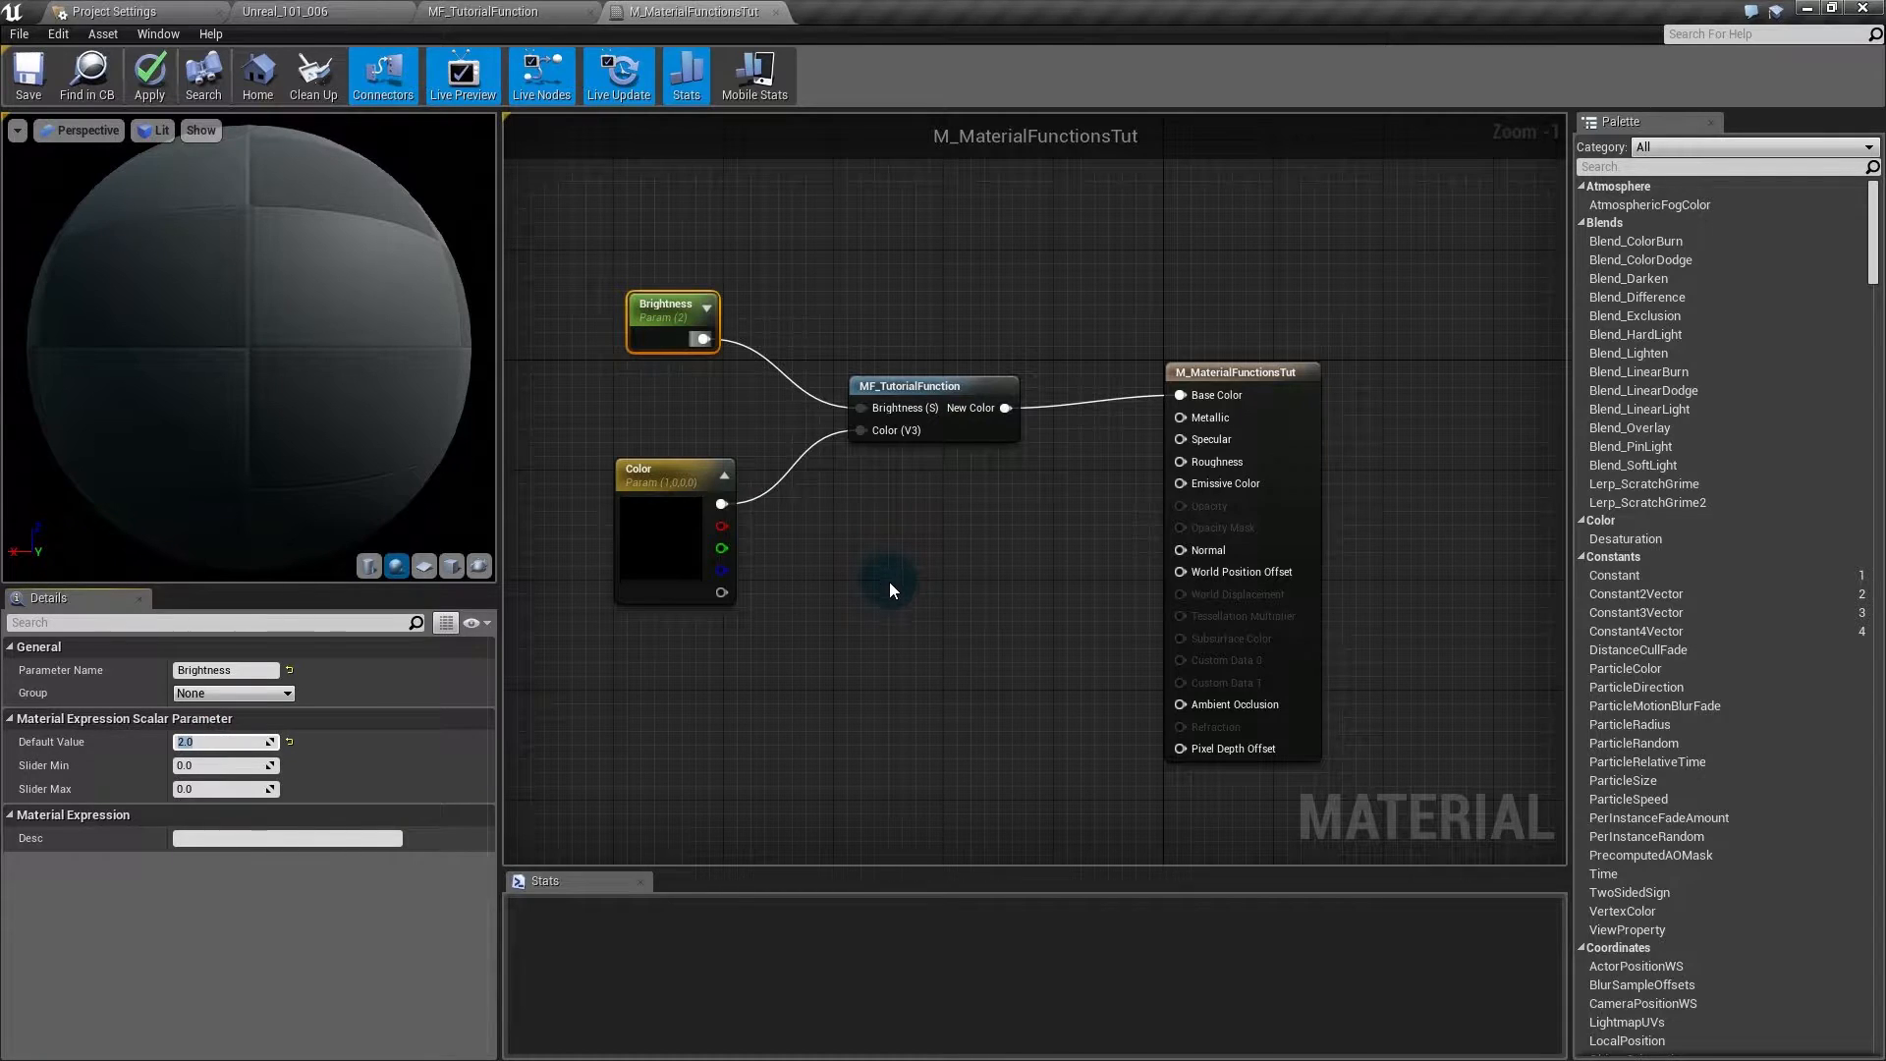
- Change the Color parameter to a fully saturated orange (1, 0.562, 0)
left_click(653, 537)
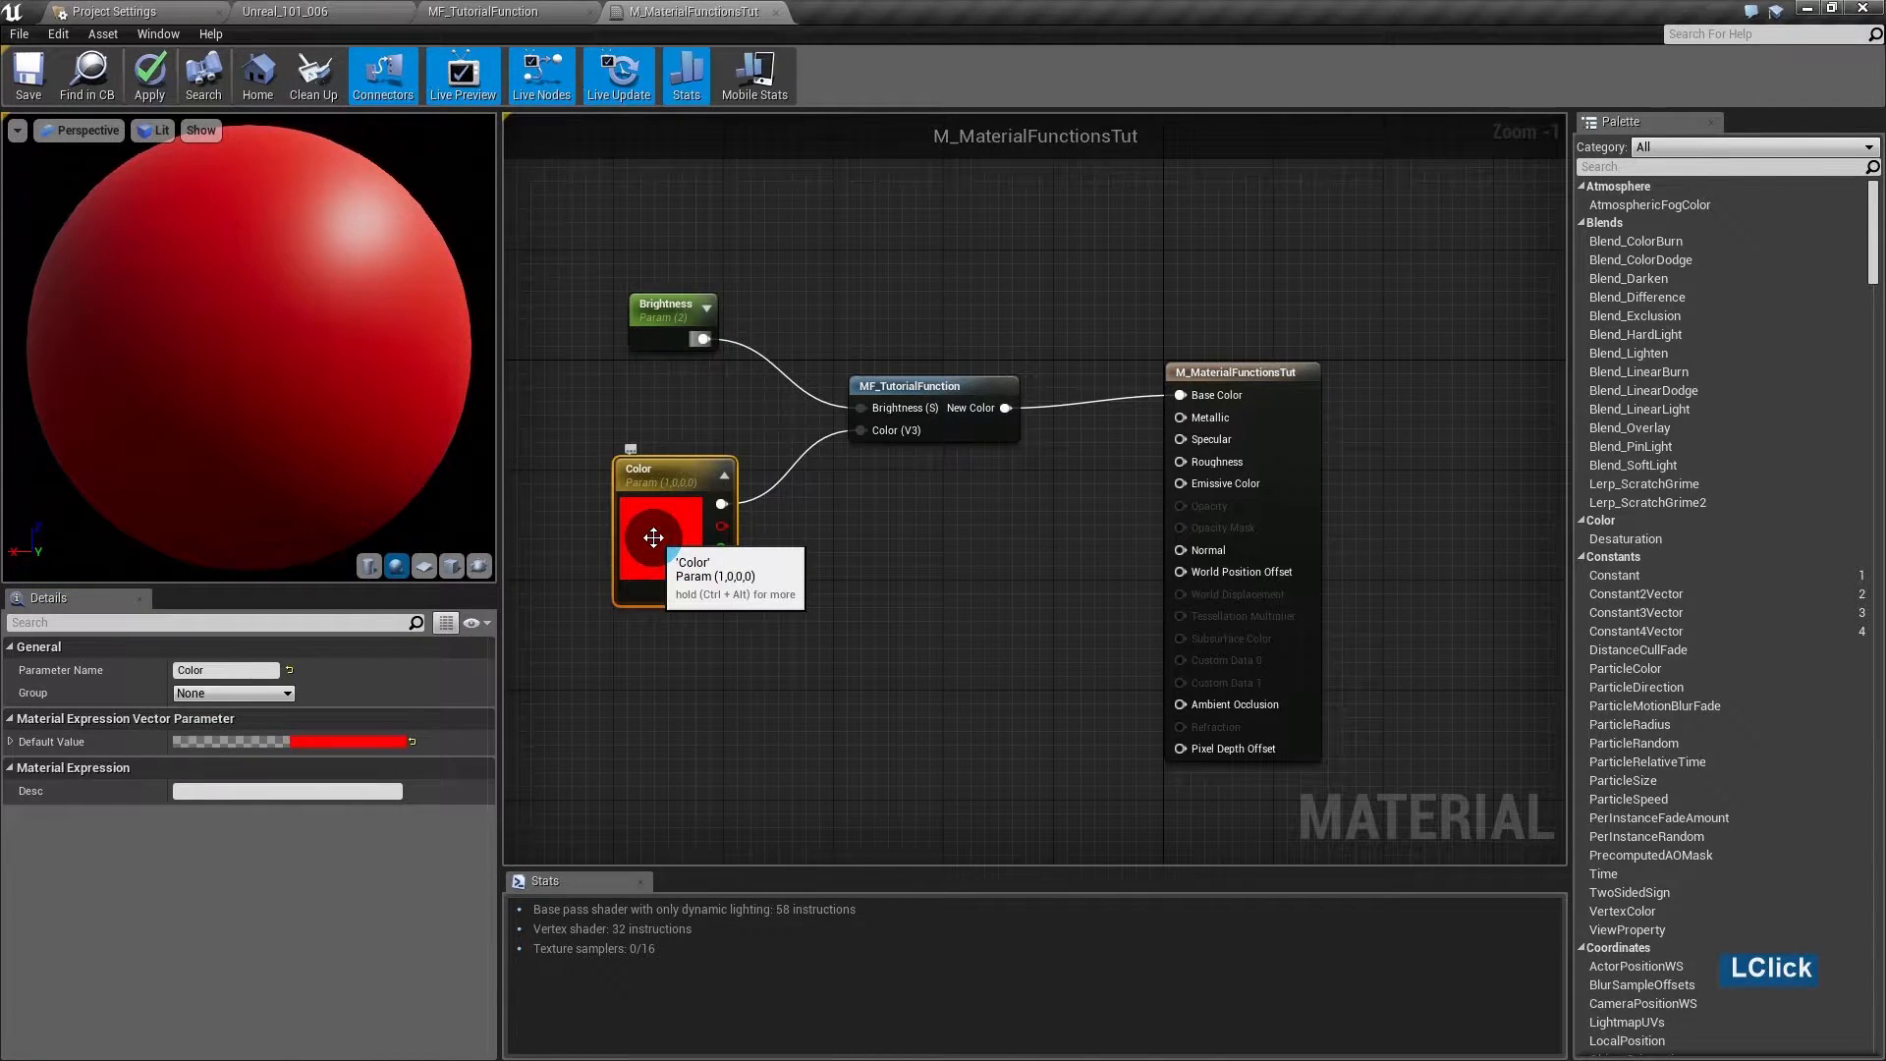
double_click(667, 520)
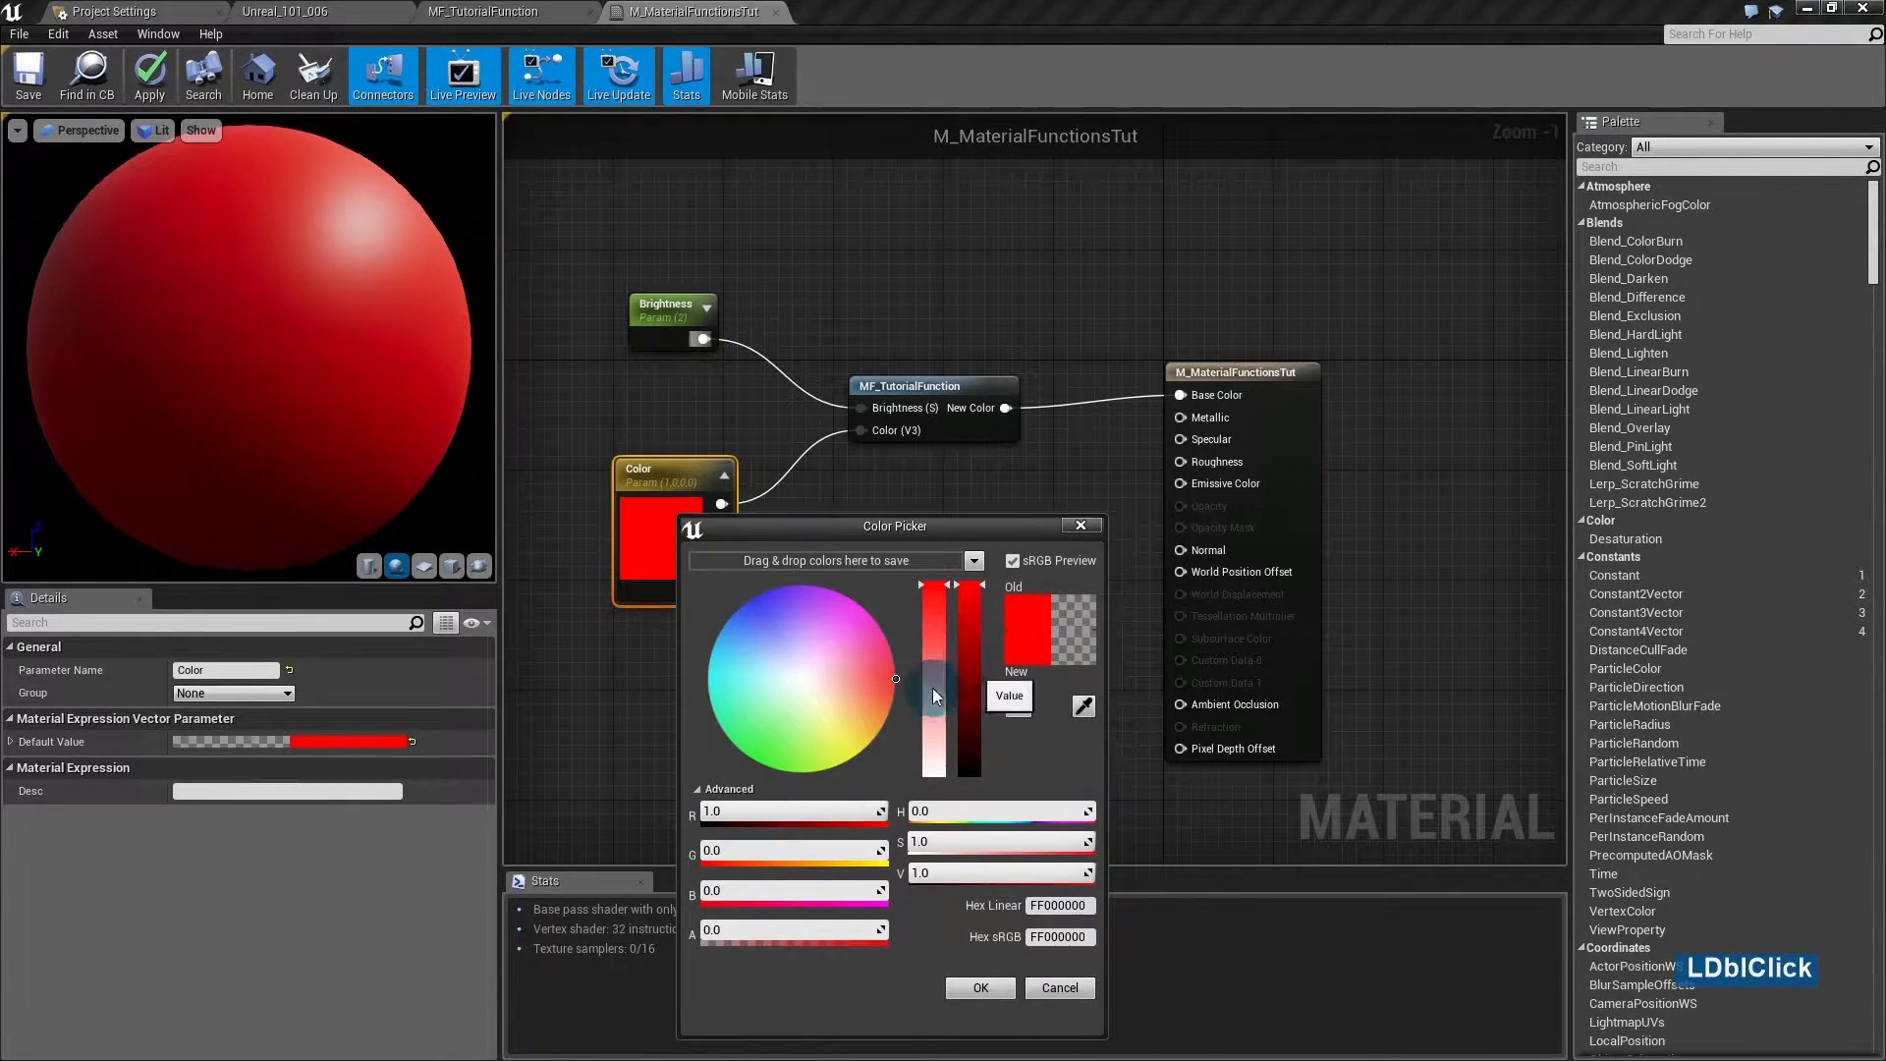
left_click_drag(884, 663, 869, 723)
left_click_drag(941, 609, 940, 596)
left_click(941, 584)
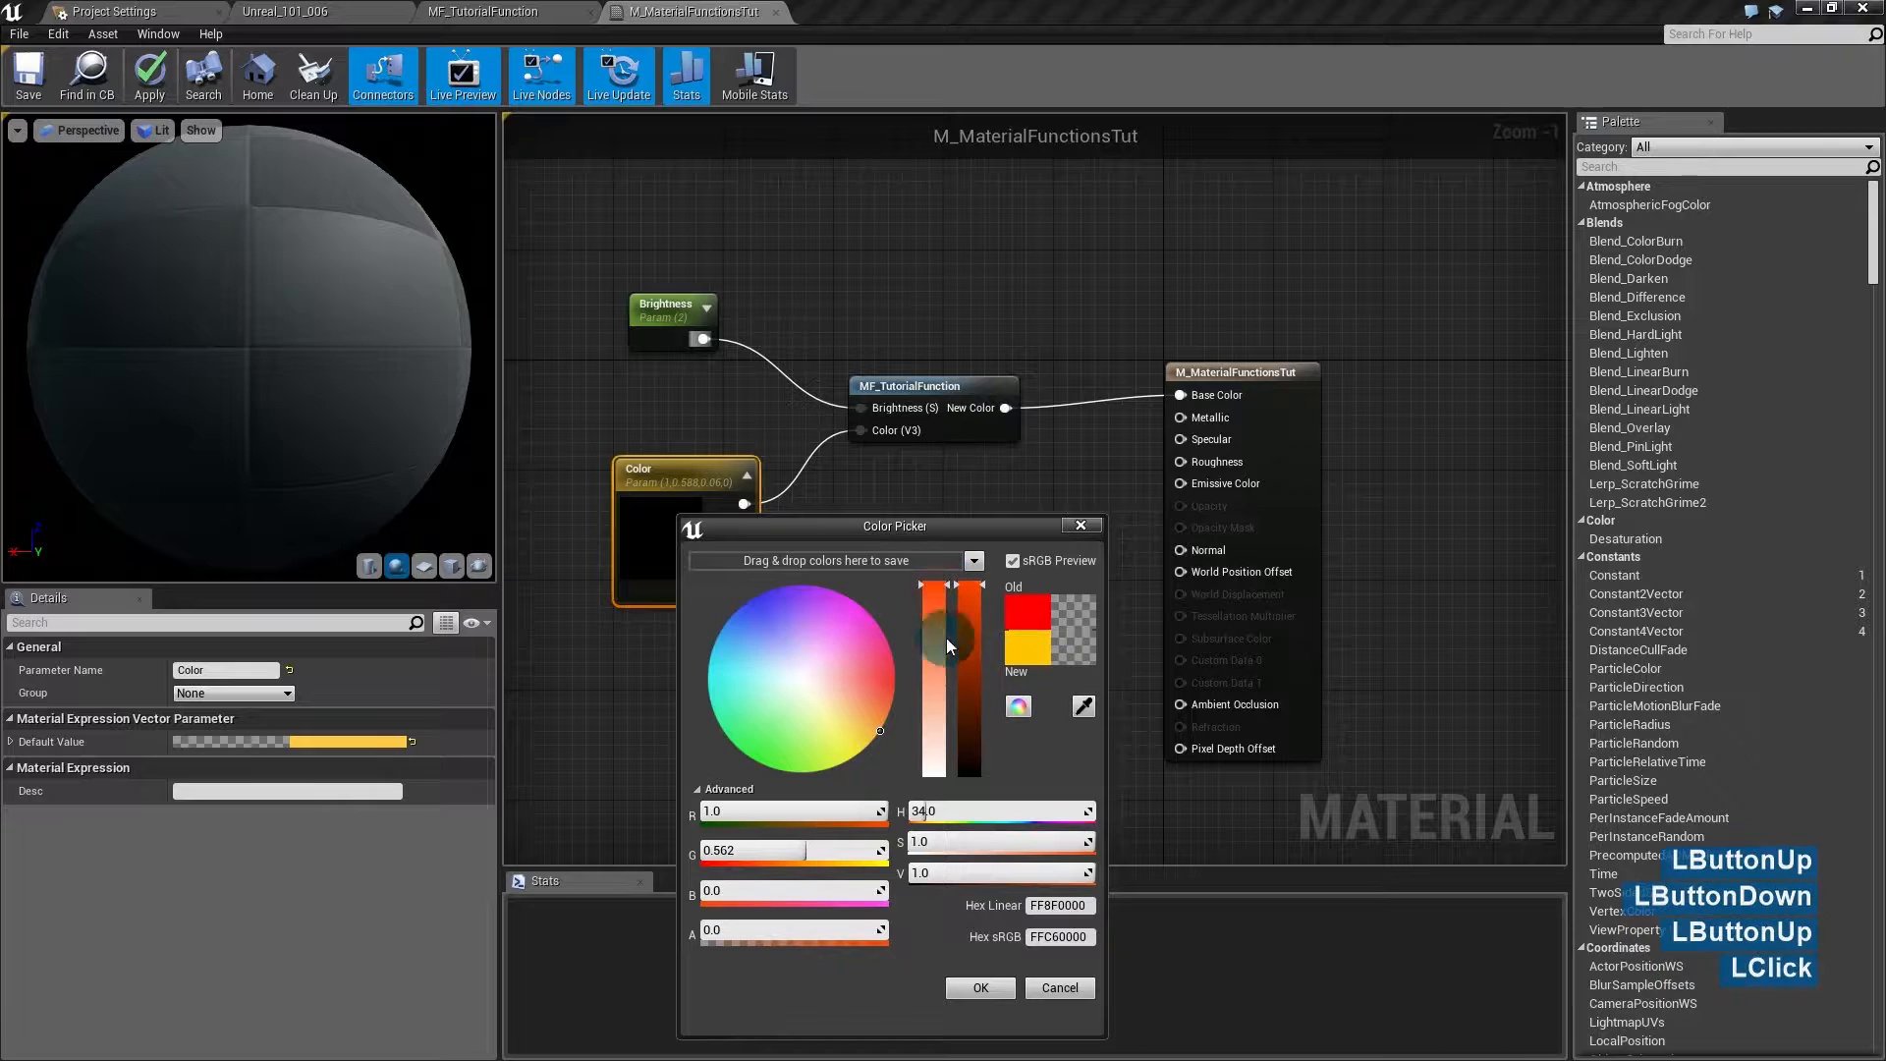
left_click(971, 990)
double_click(674, 514)
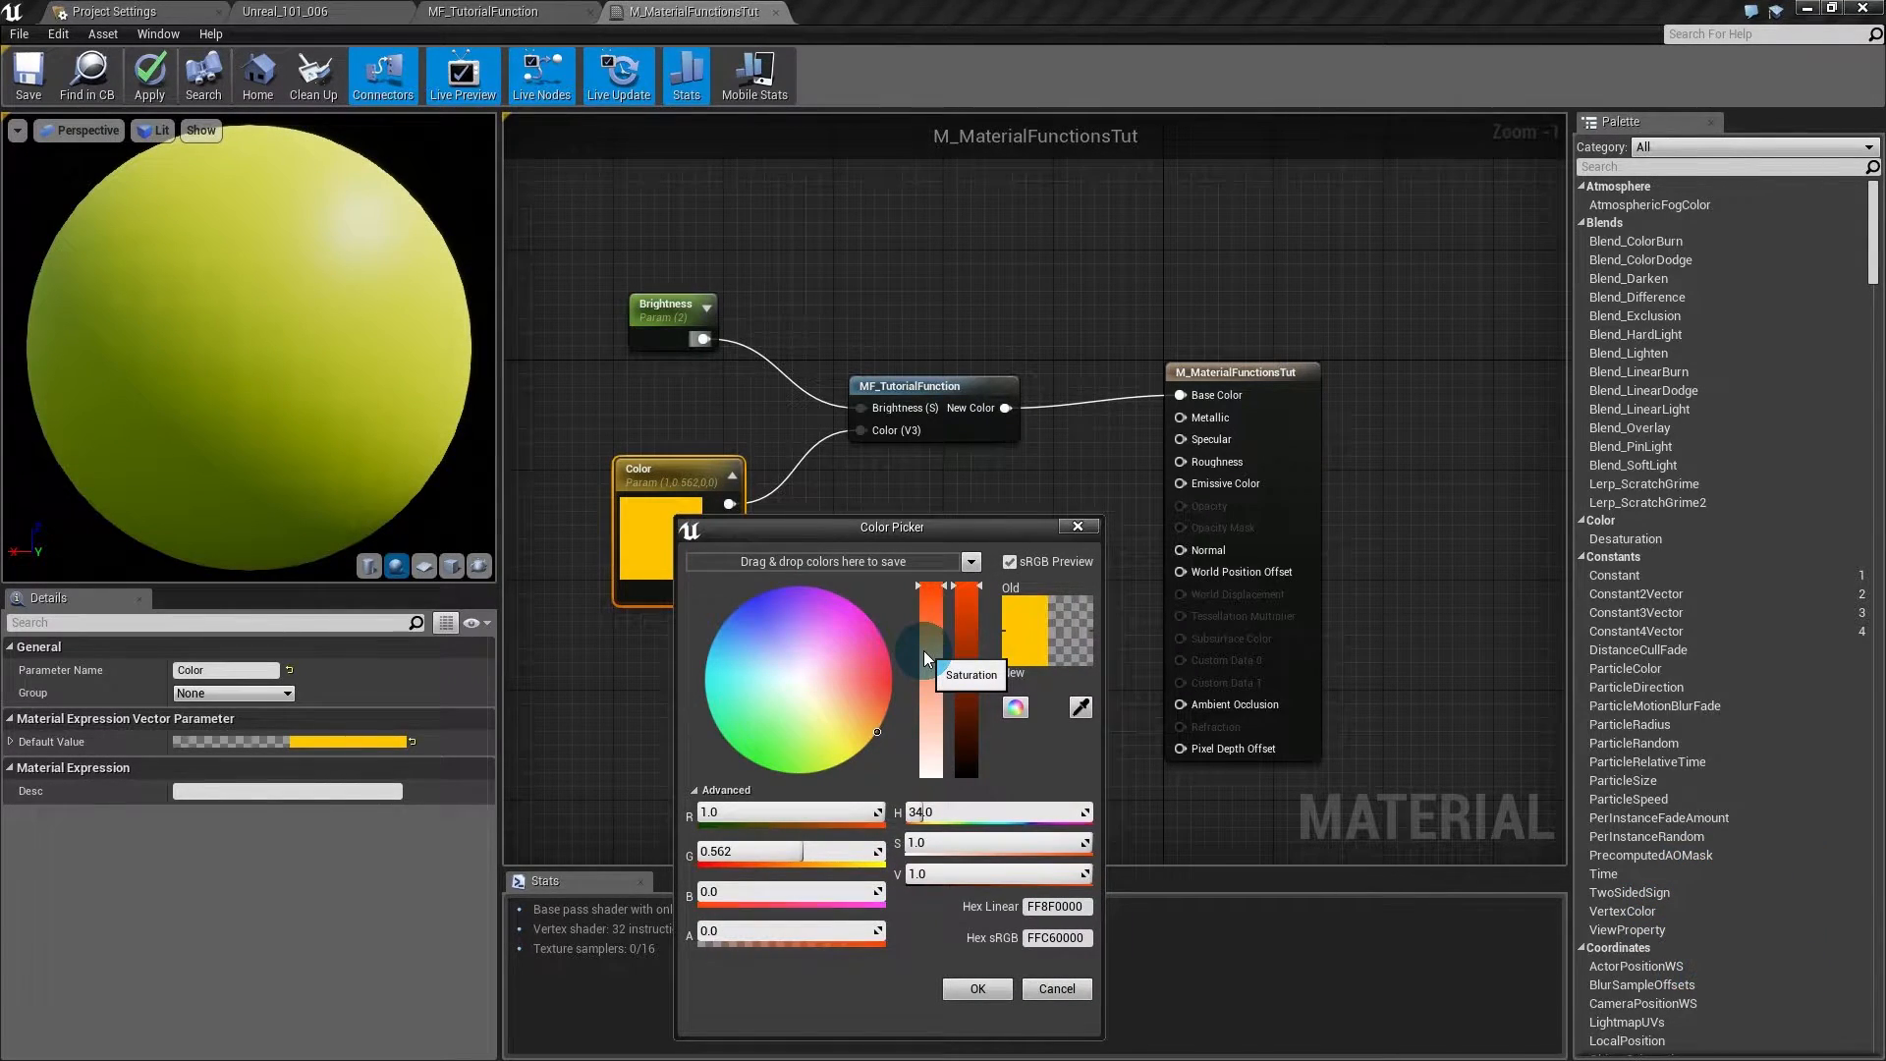
left_click(952, 988)
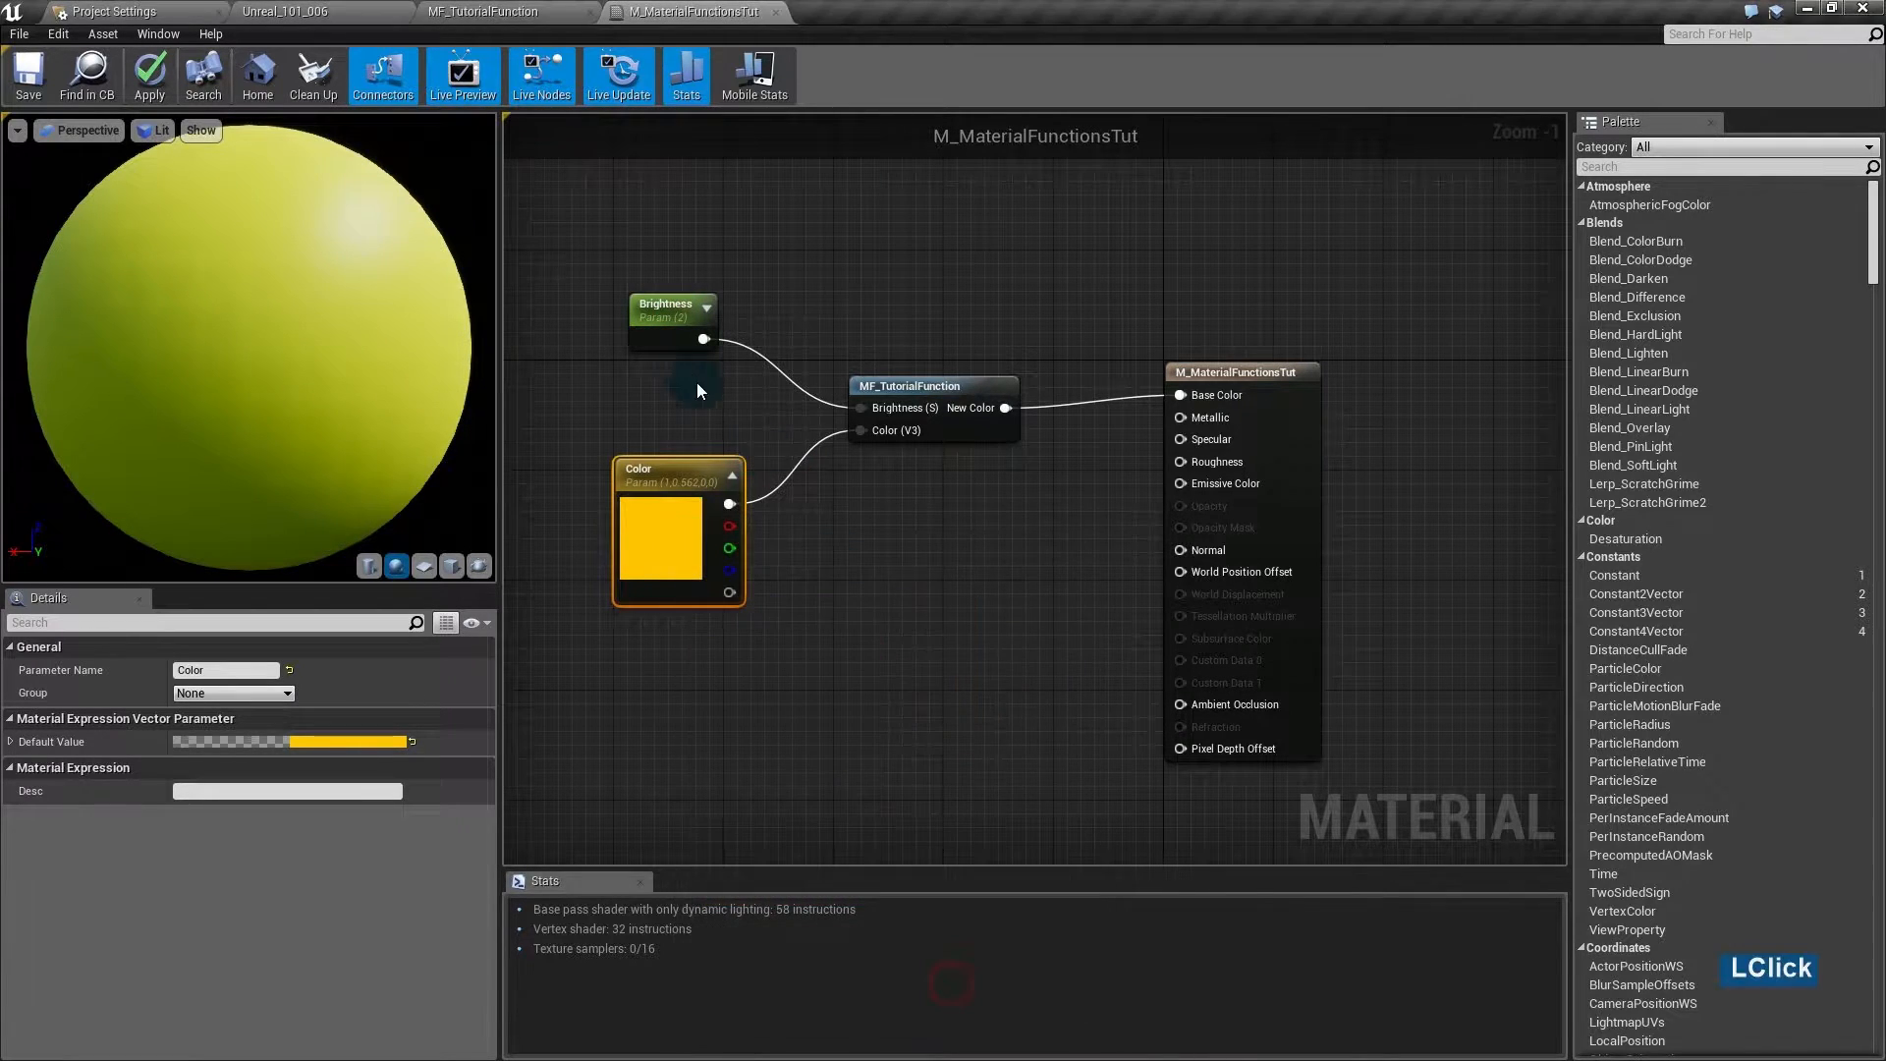
- Set the Brightness default value to 30, then to 100
left_click(670, 307)
left_click(293, 670)
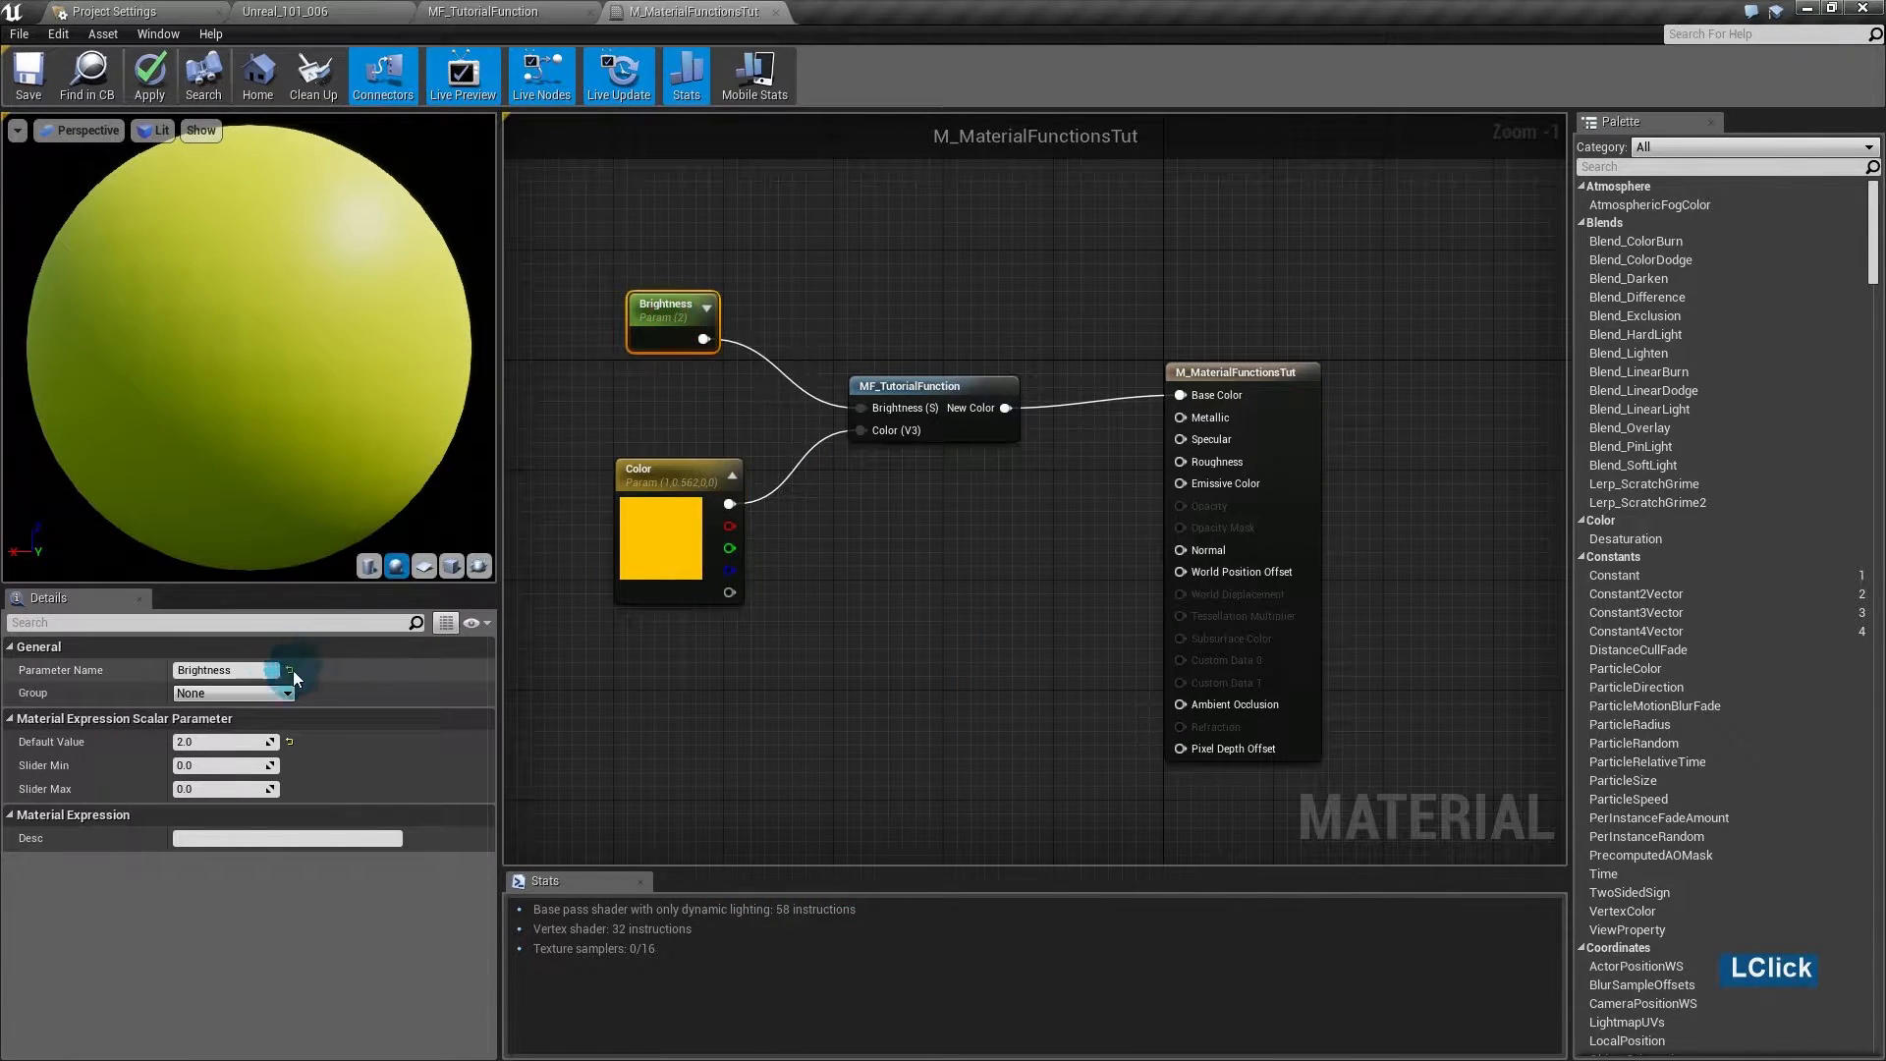
left_click(217, 742)
type("30")
key("Return")
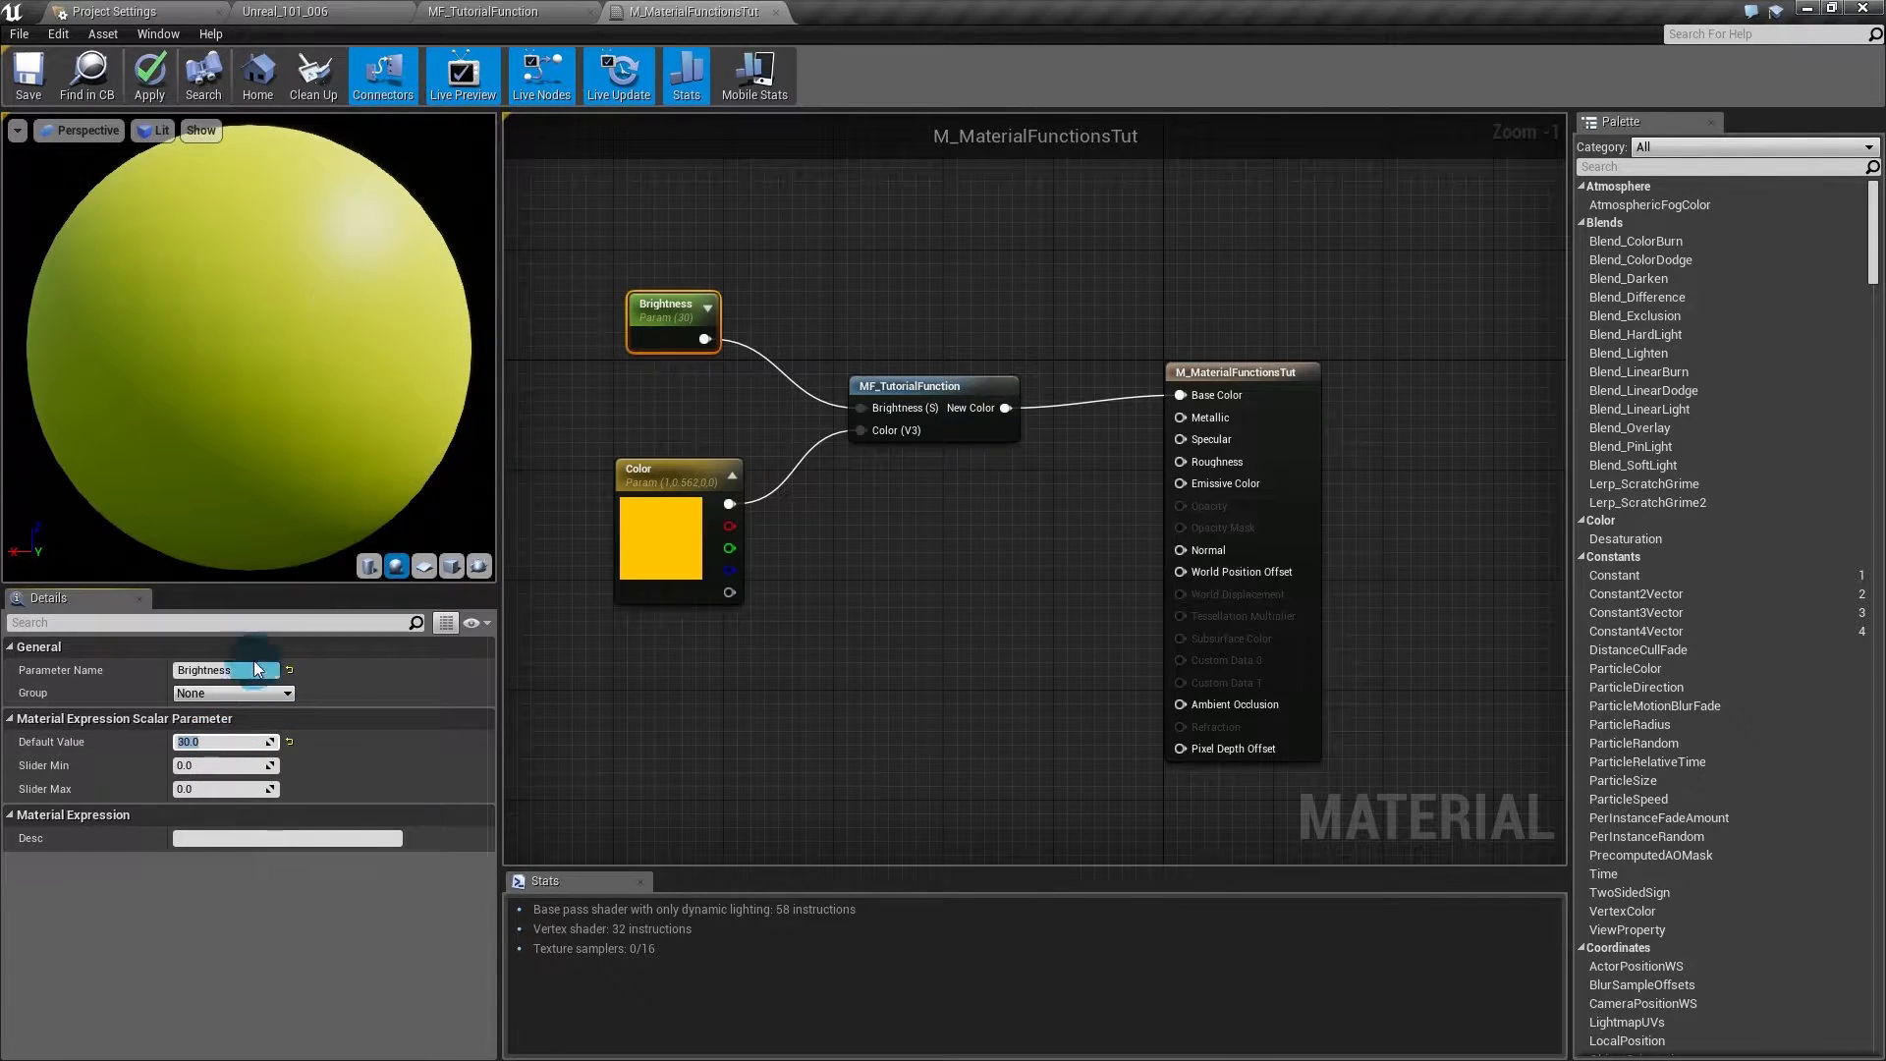
type("100")
key("Return")
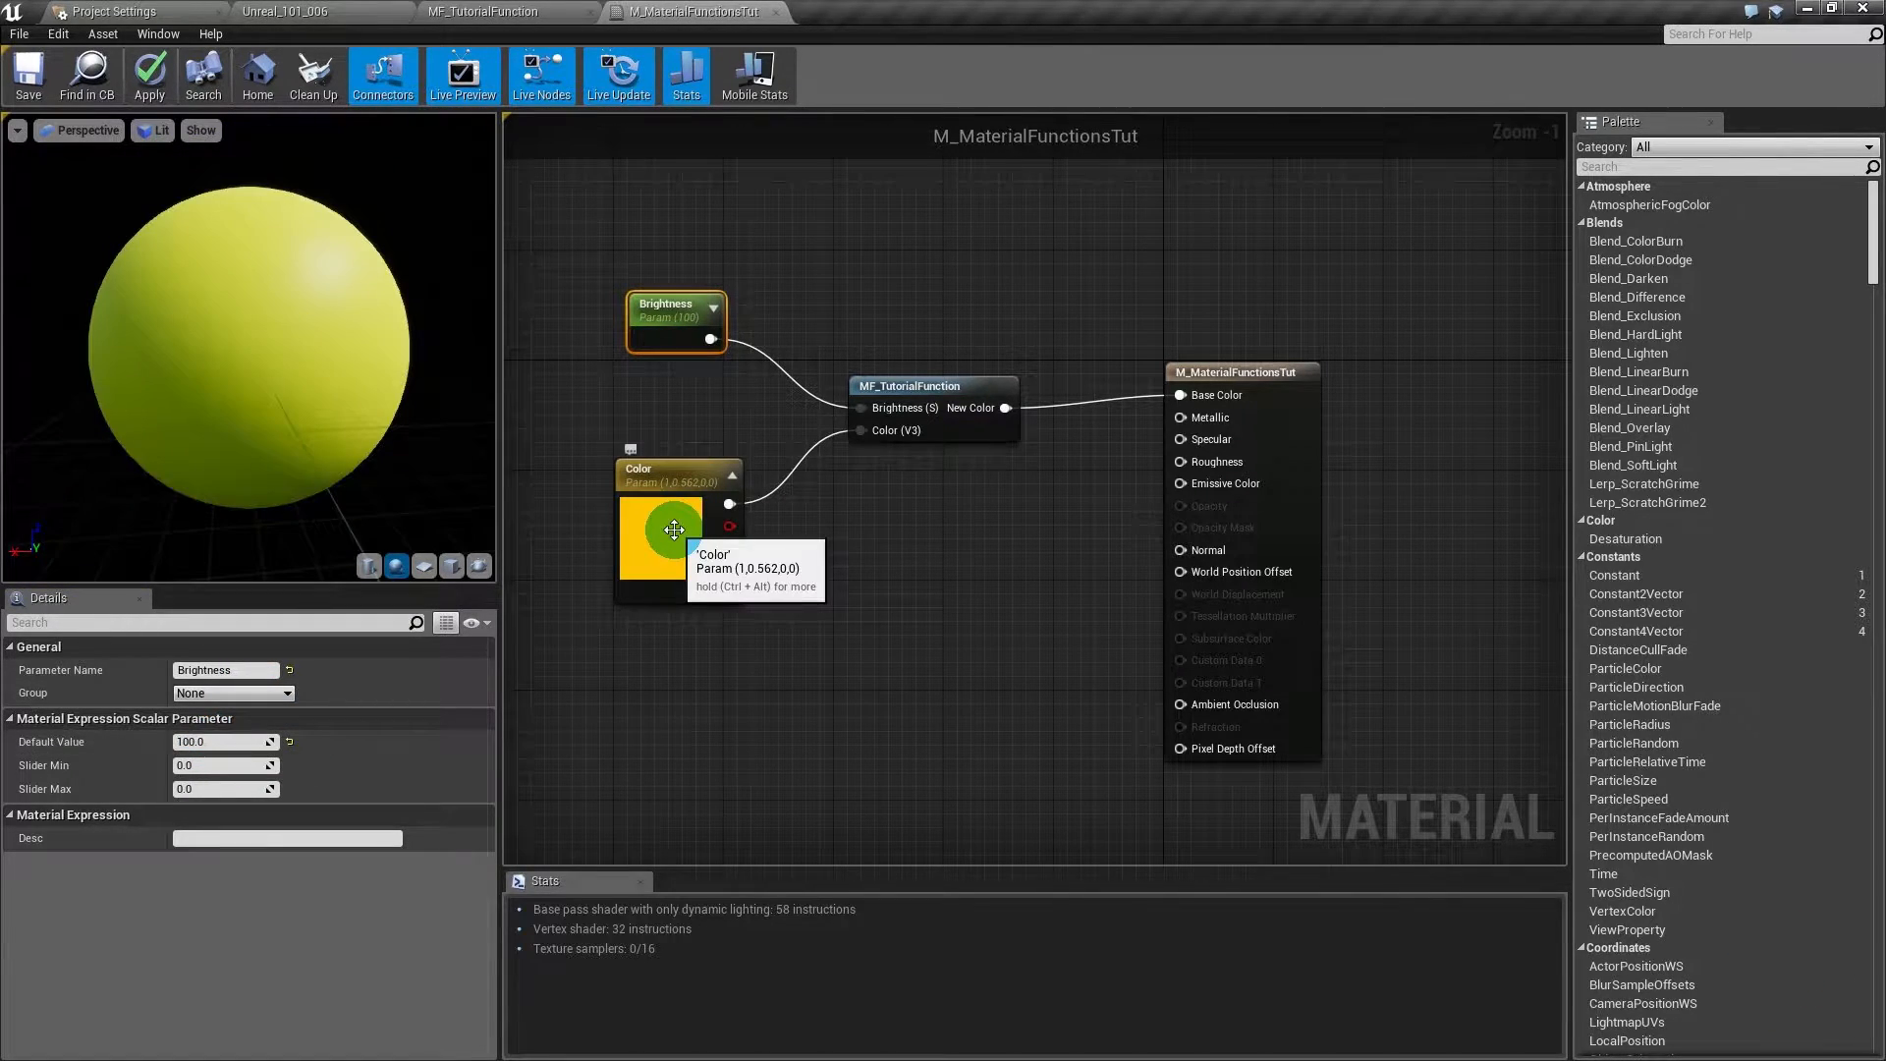
- Also connect MF_TutorialFunction's New Color output to Emissive Color
left_click(1009, 414)
left_click_drag(1007, 409, 1179, 484)
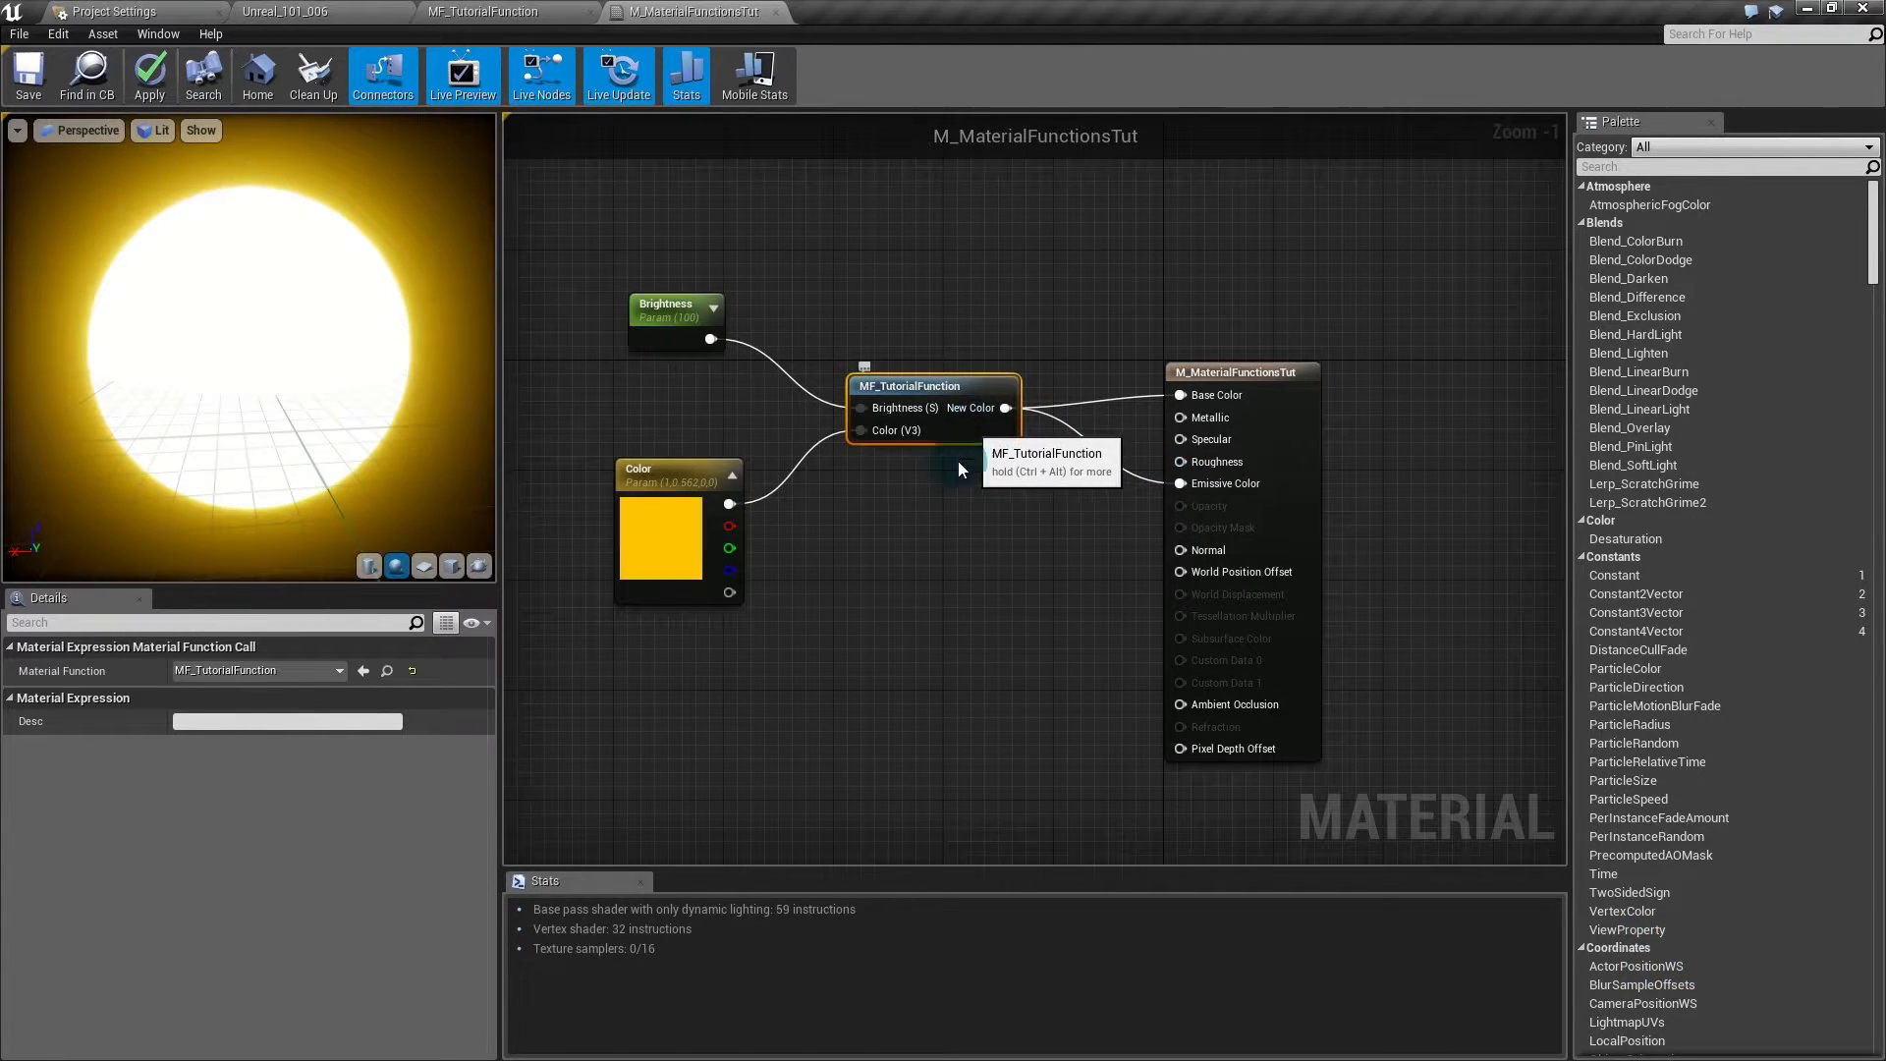
left_click(928, 505)
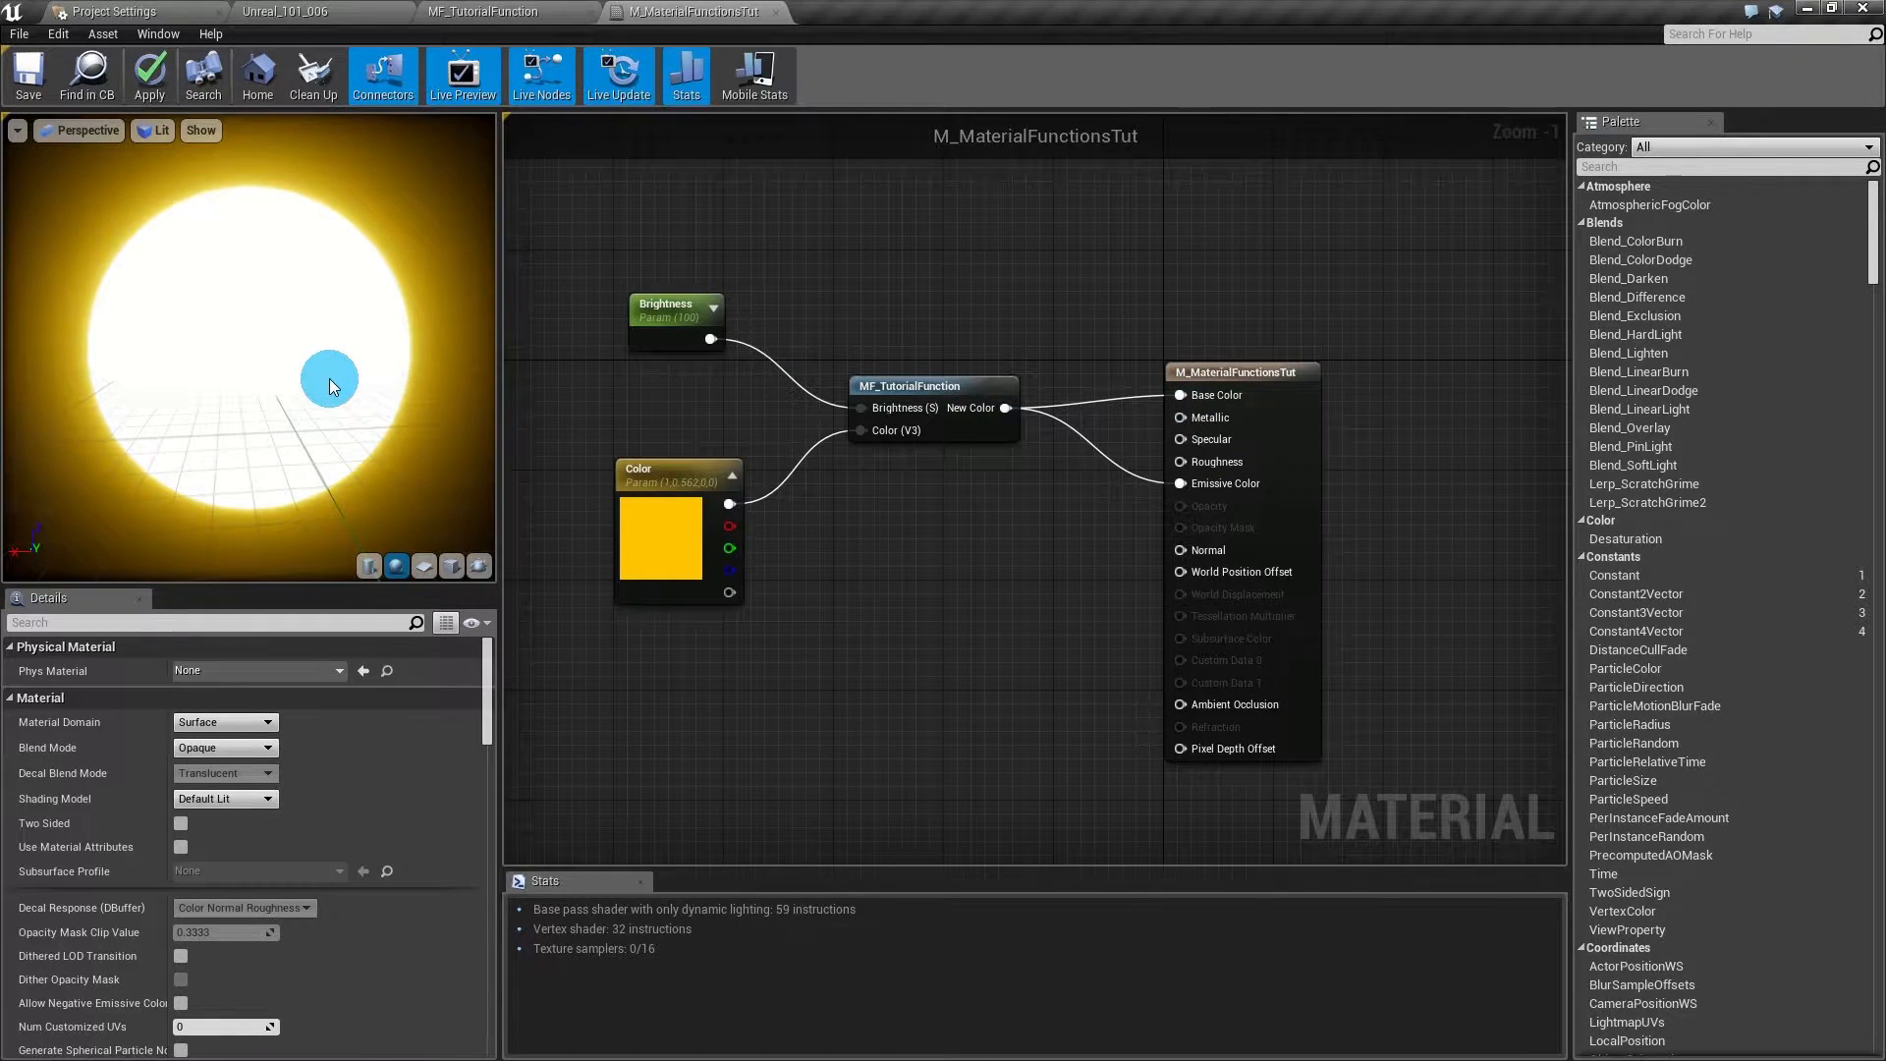
- Reconnect New Color to Emissive Color and set the Brightness default to 1
left_click_drag(1005, 408, 1181, 482)
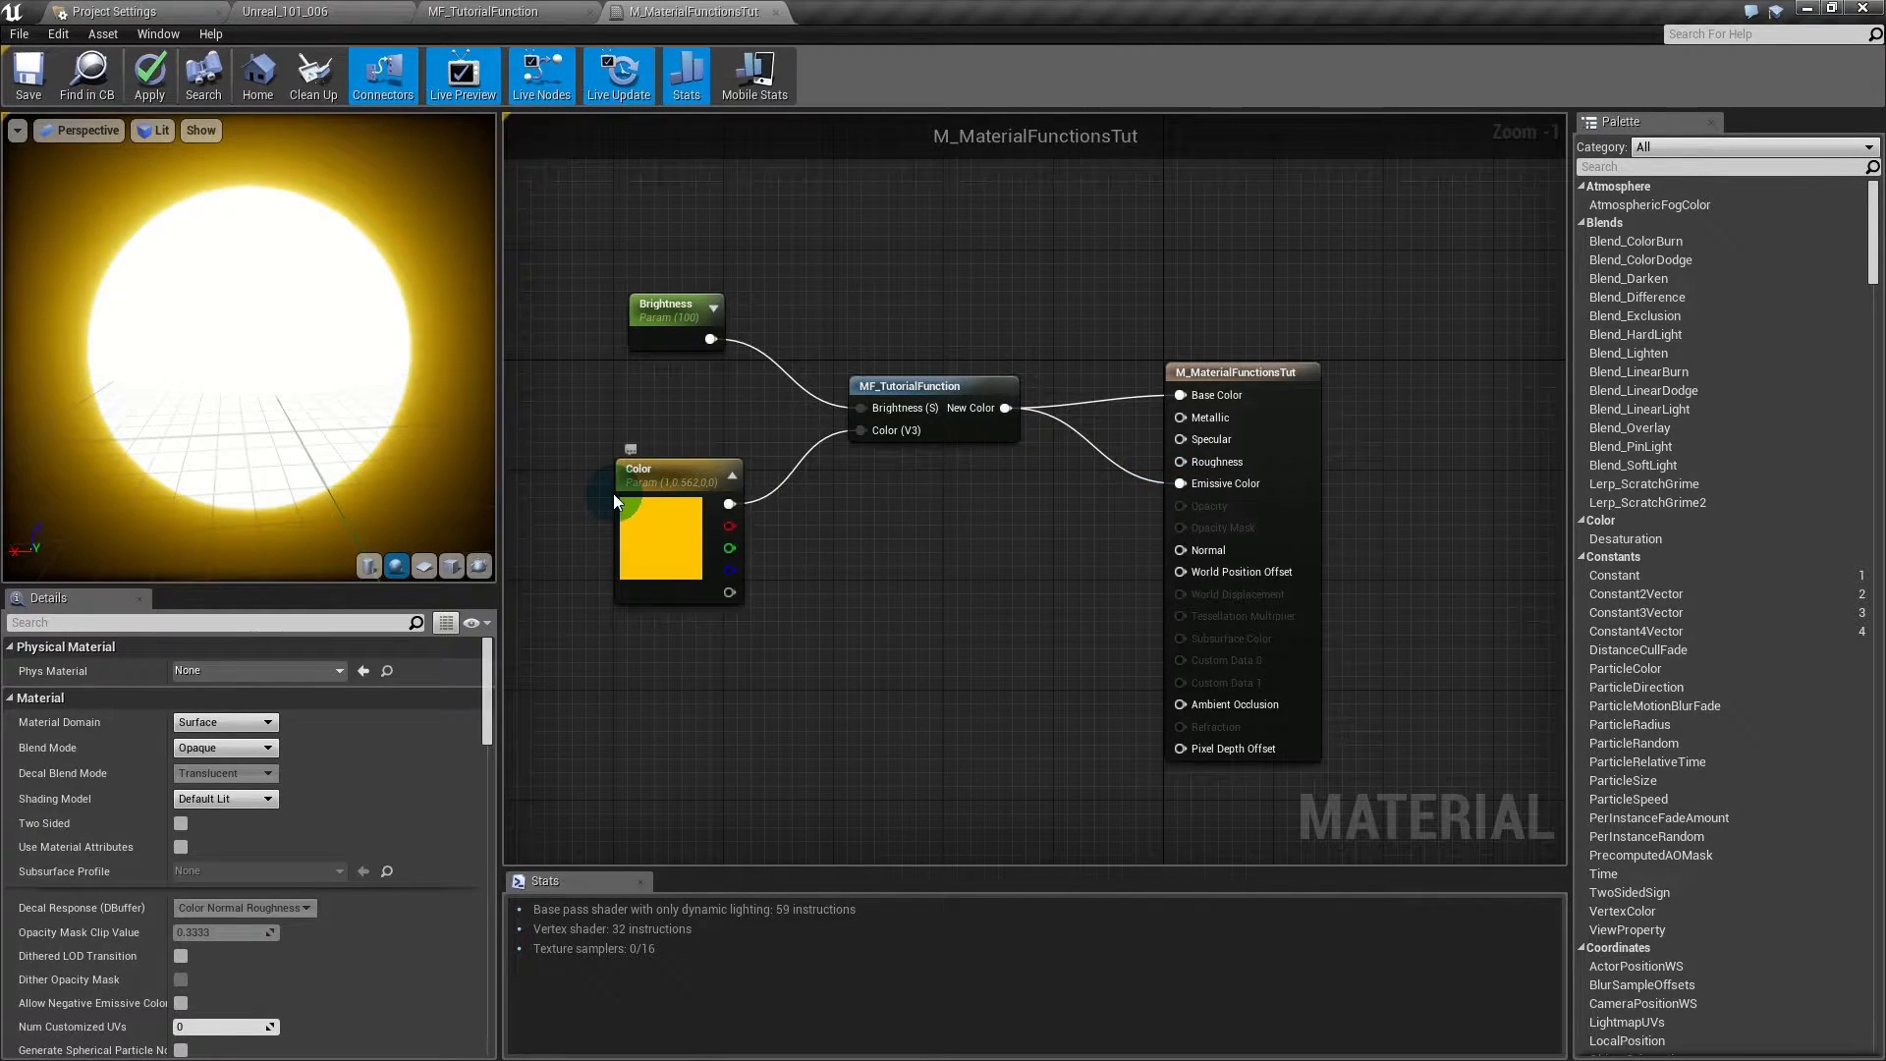
left_click(672, 324)
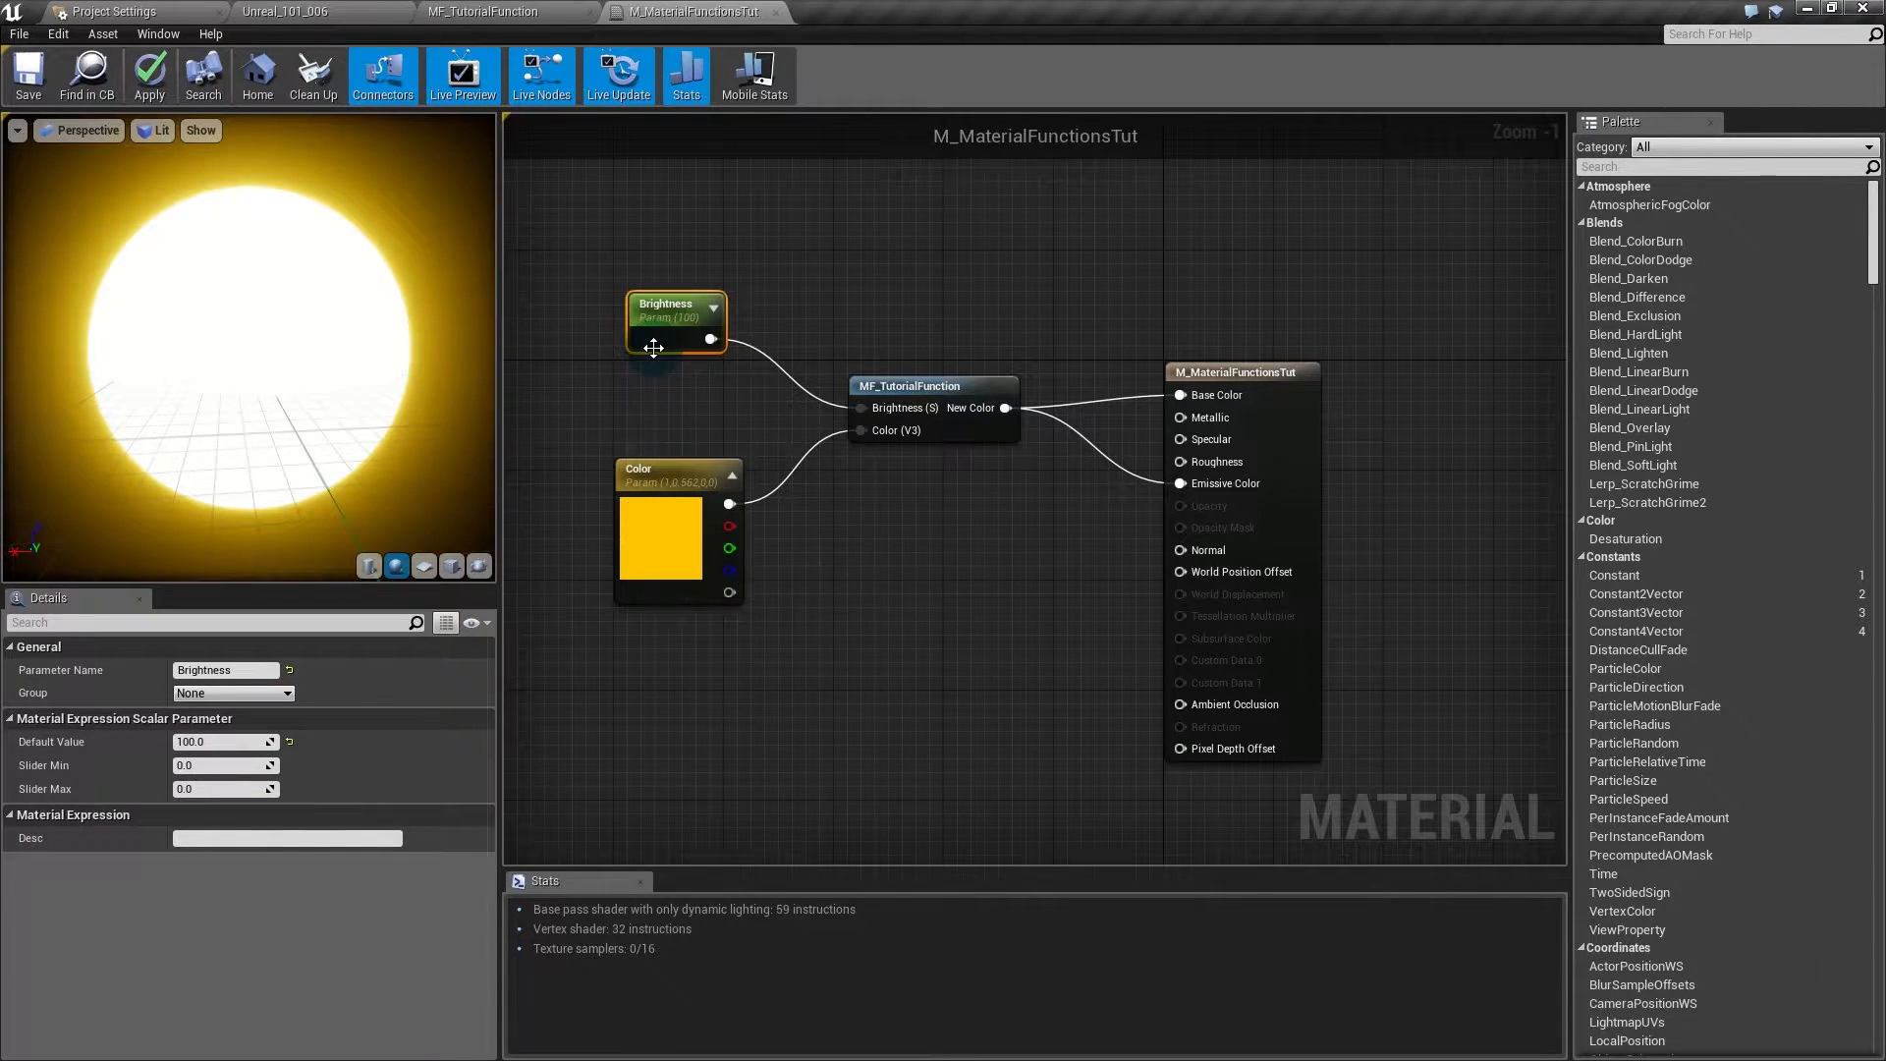
left_click(224, 742)
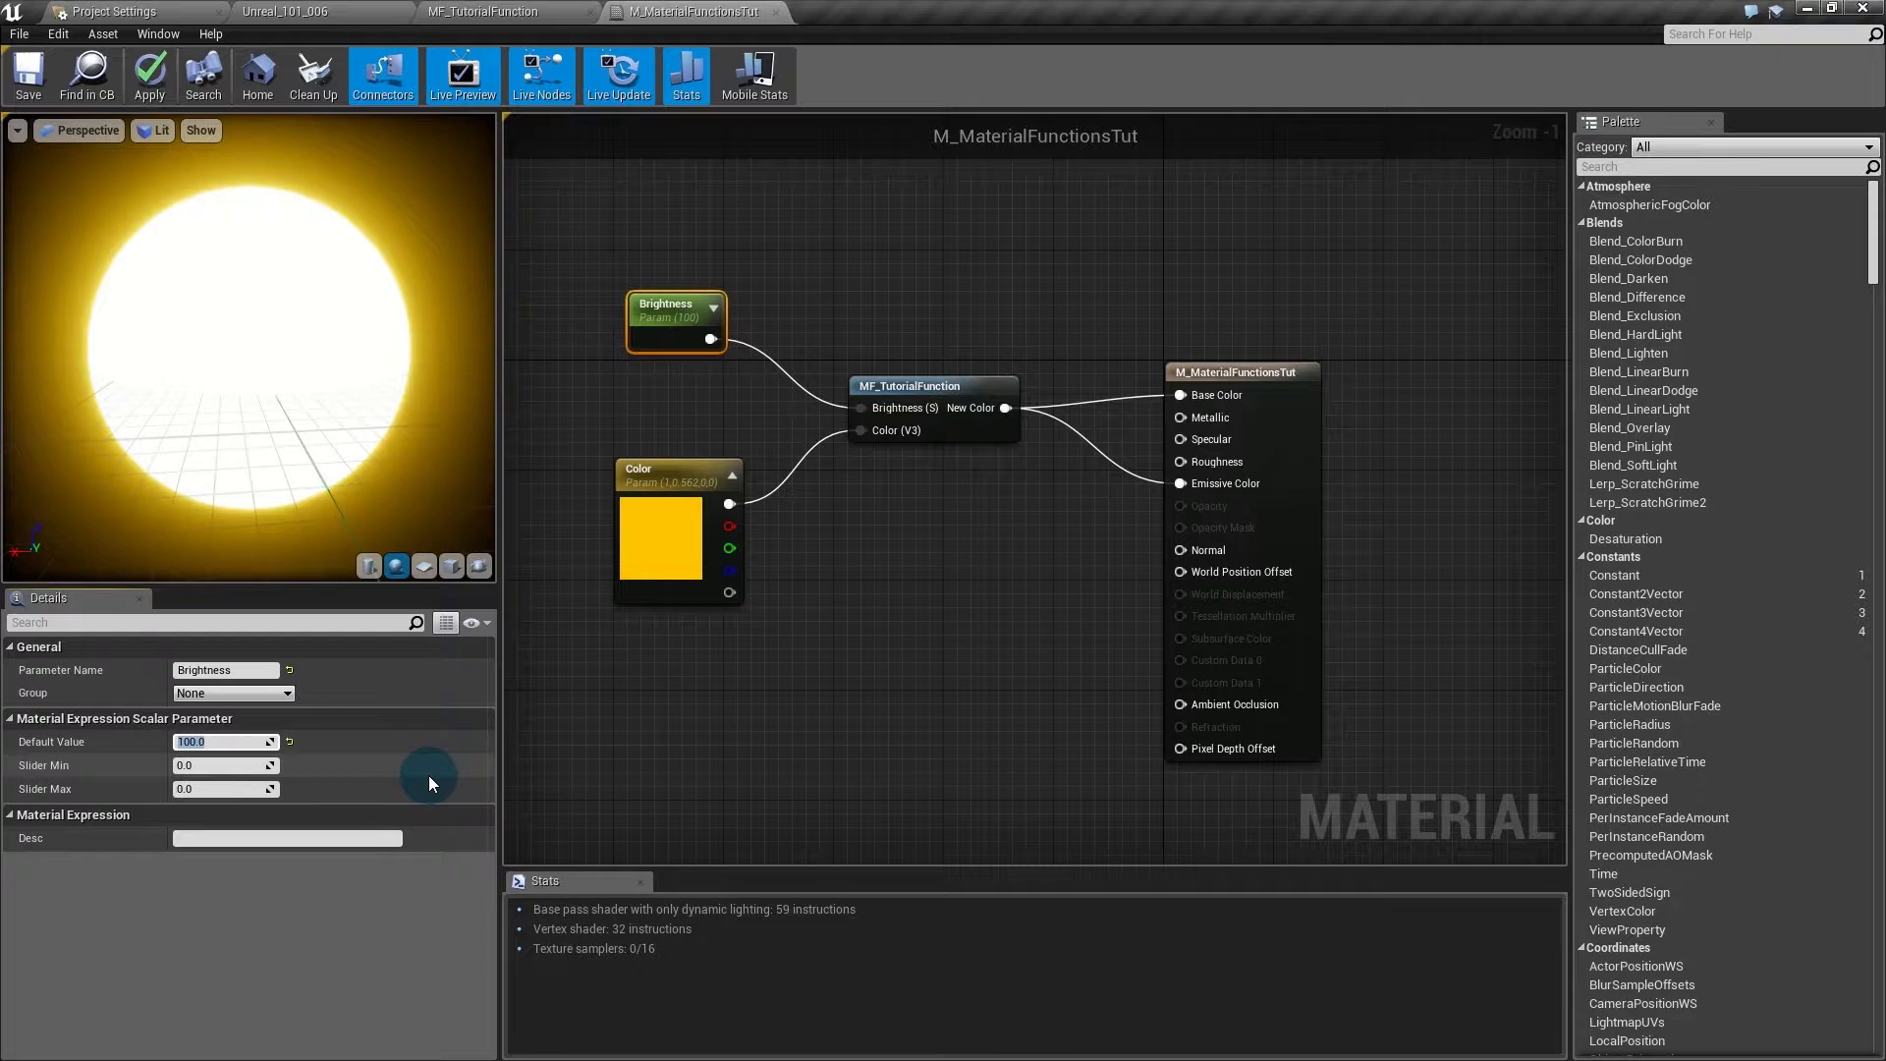
type("1")
key("Return")
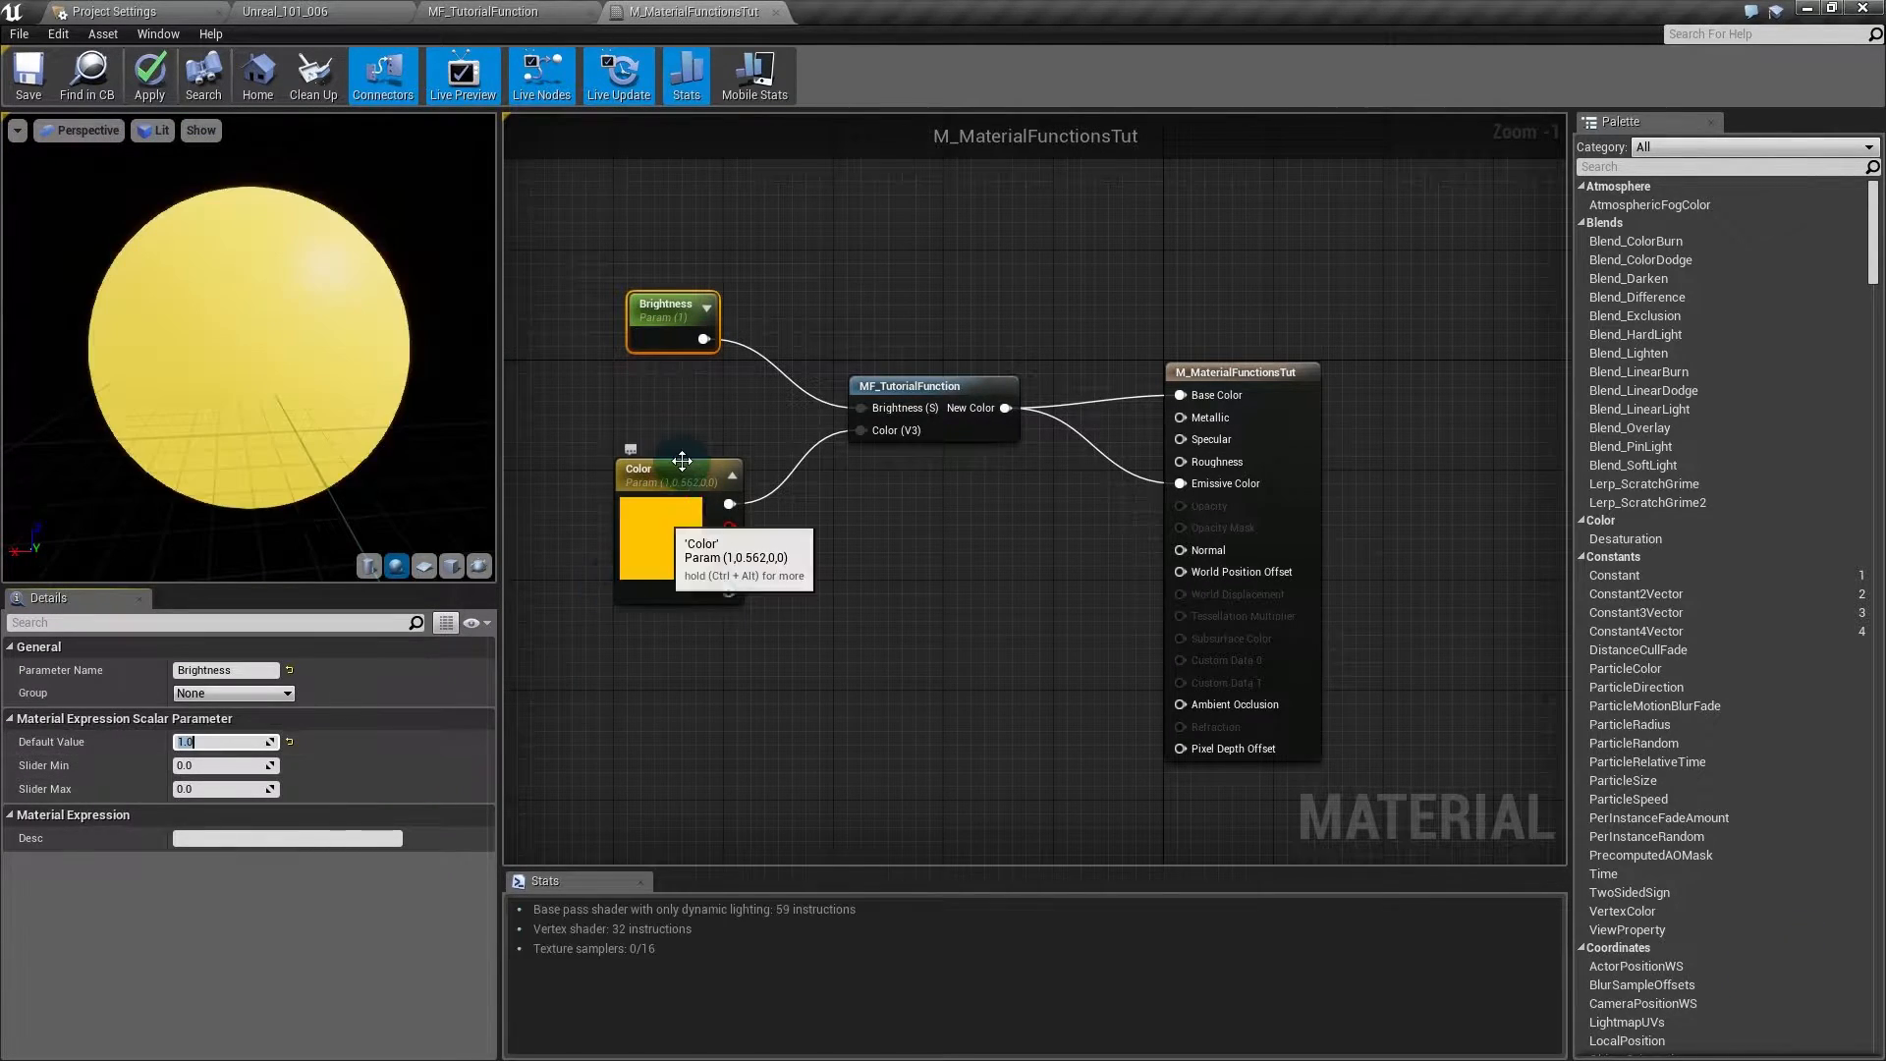
- Break the New Color to Emissive Color link and set Brightness to 0.5
left_click(1182, 484, "alt")
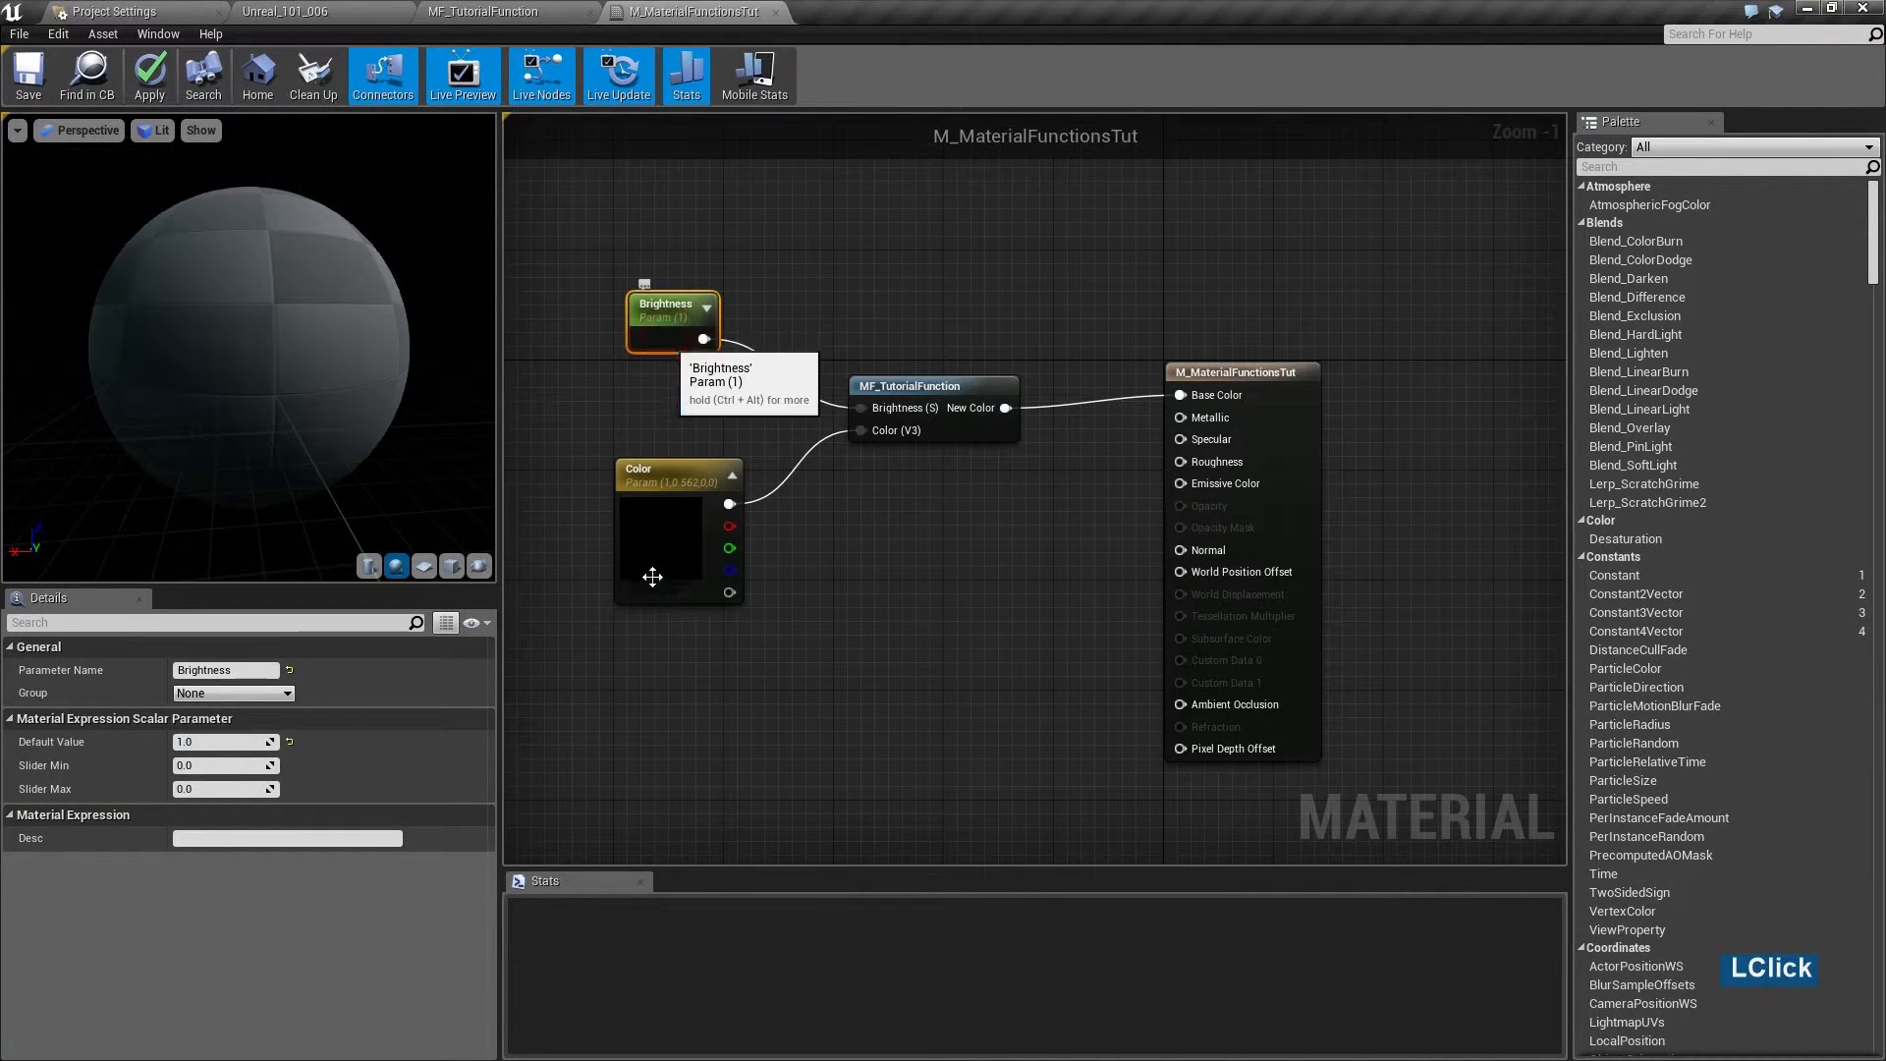
left_click(210, 745)
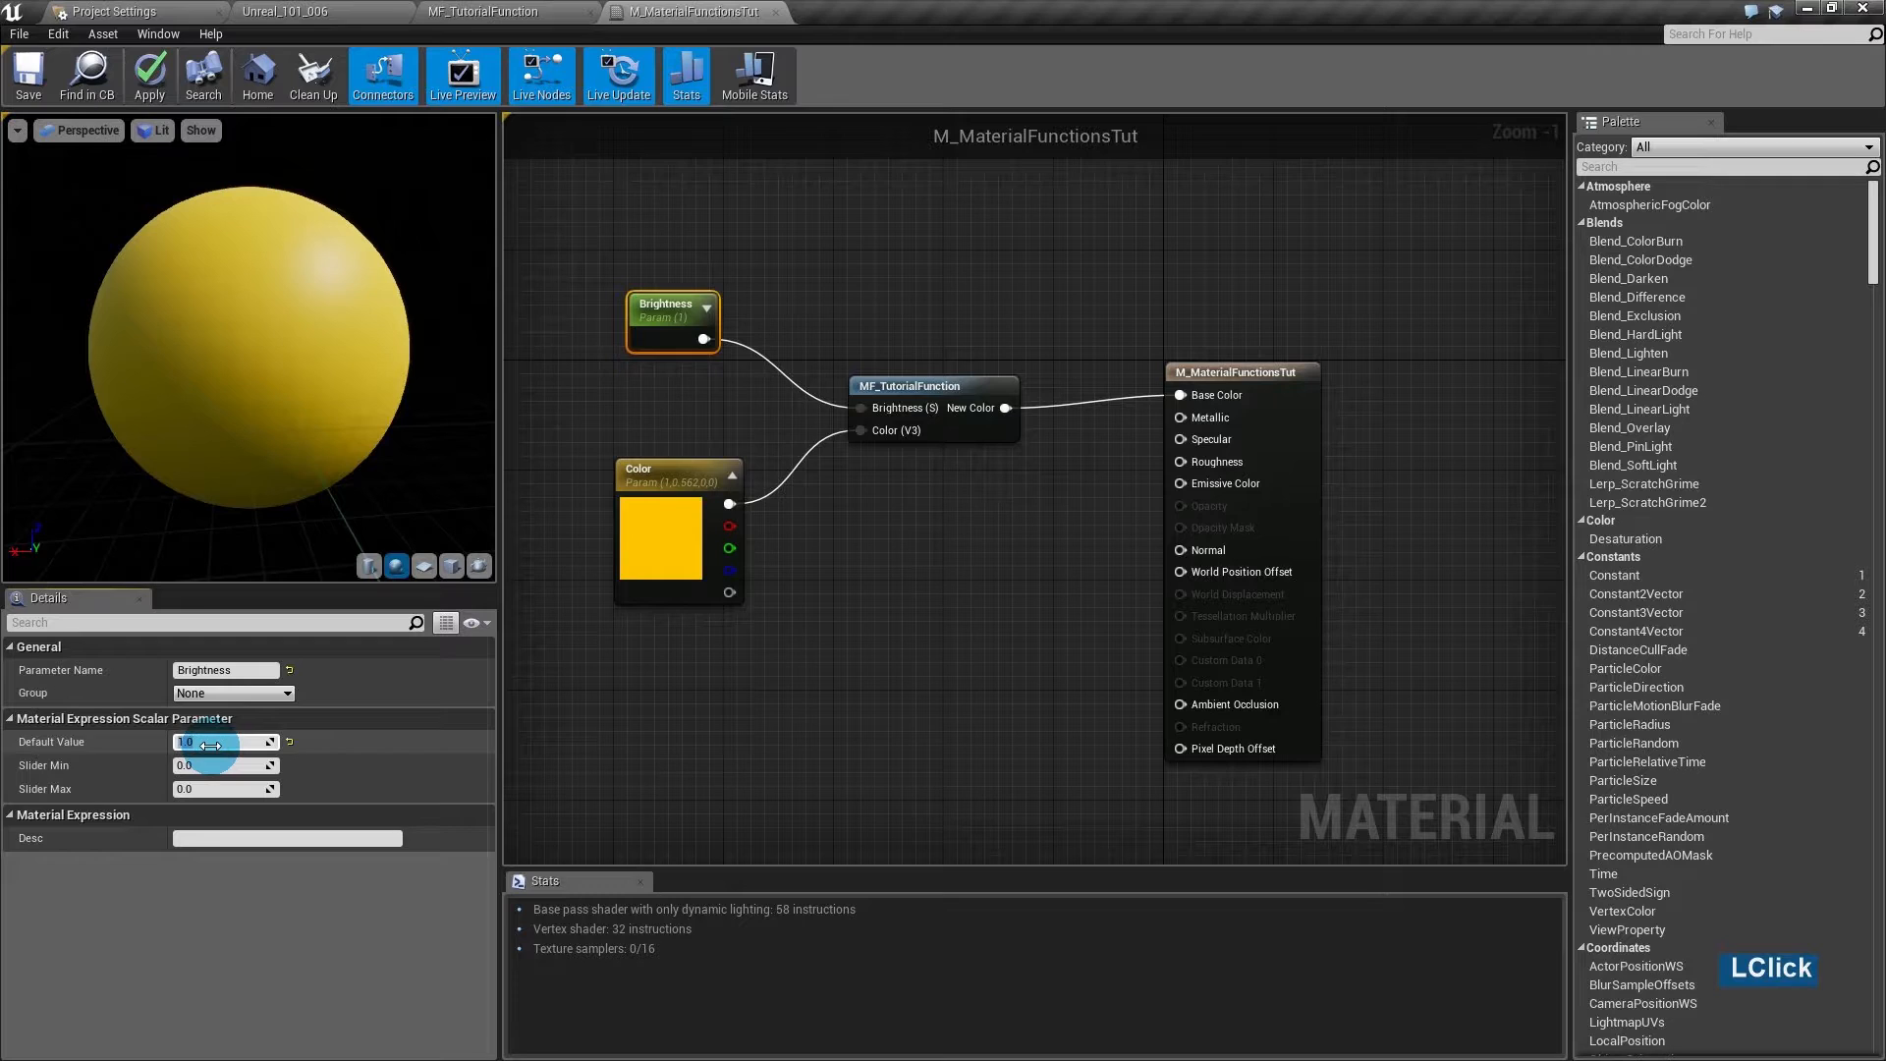
type(".5")
key("Return")
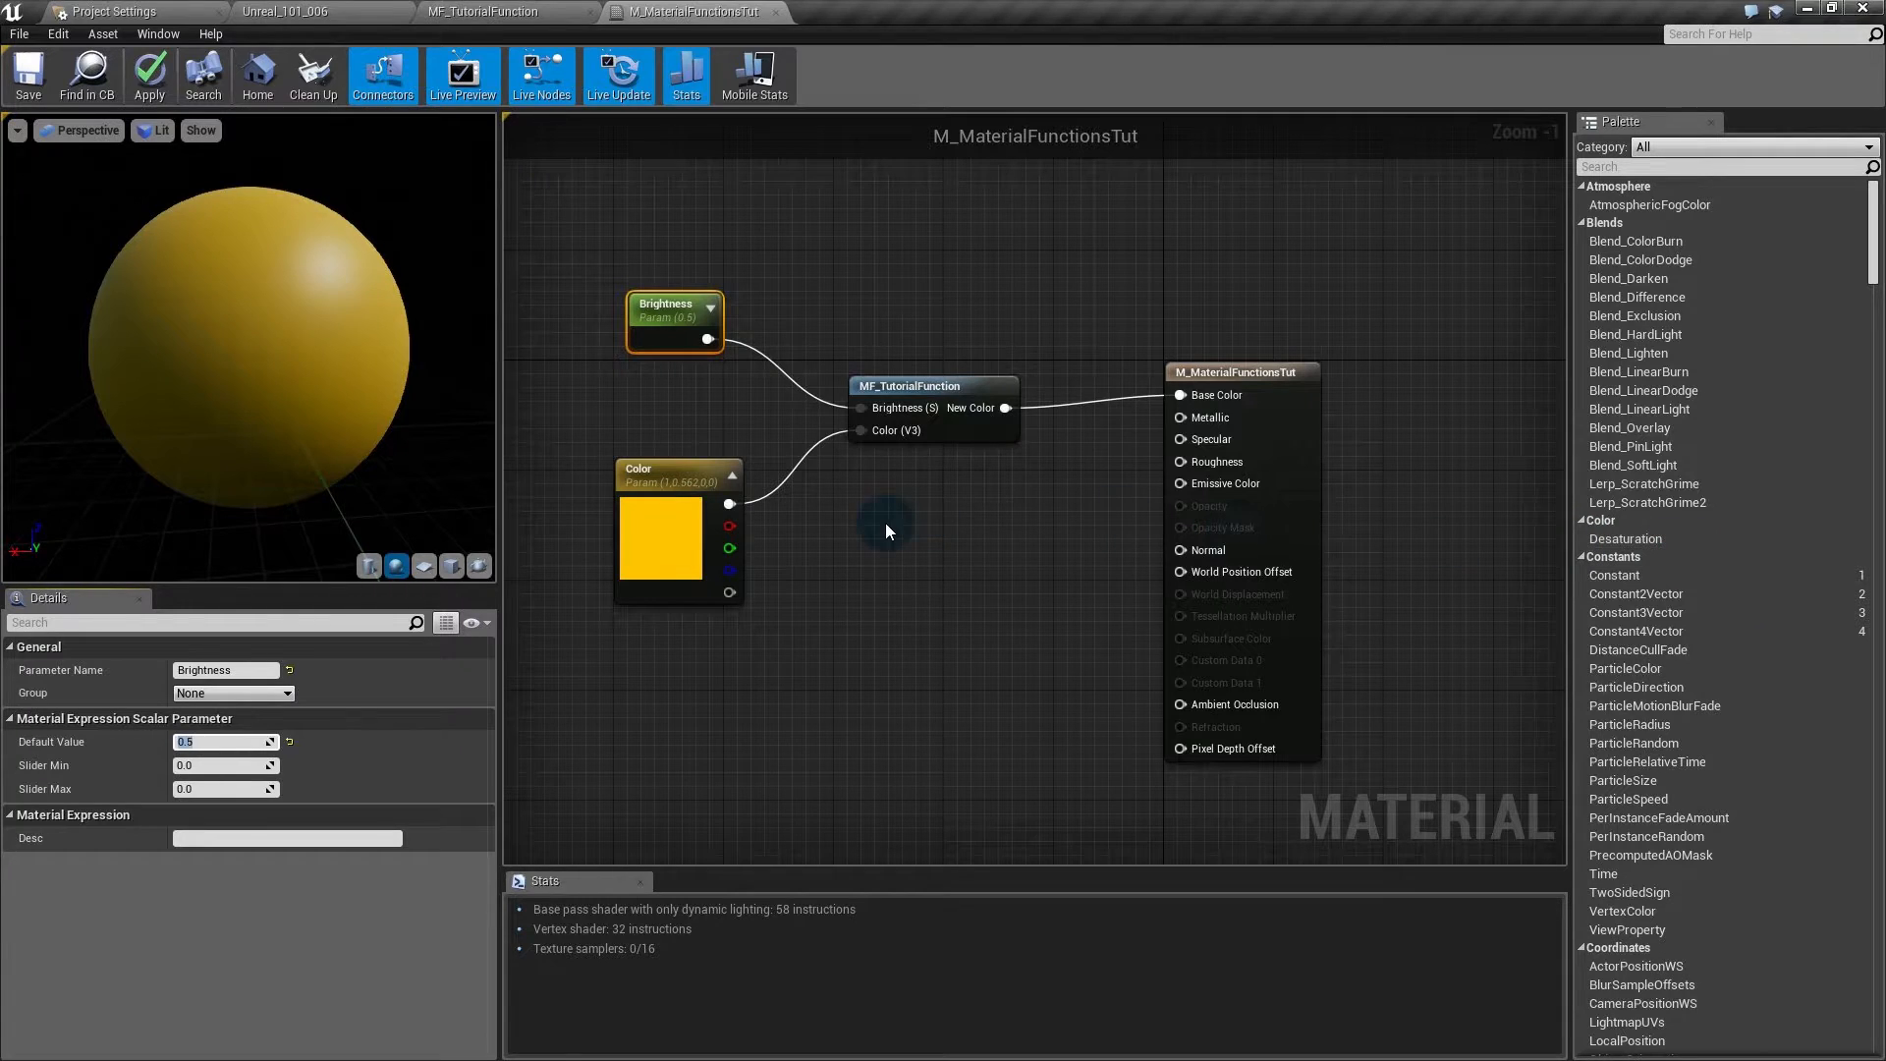
- Add a BlurSampleOffsets node to the graph by searching 'blur'
right_click(877, 555)
type("blur")
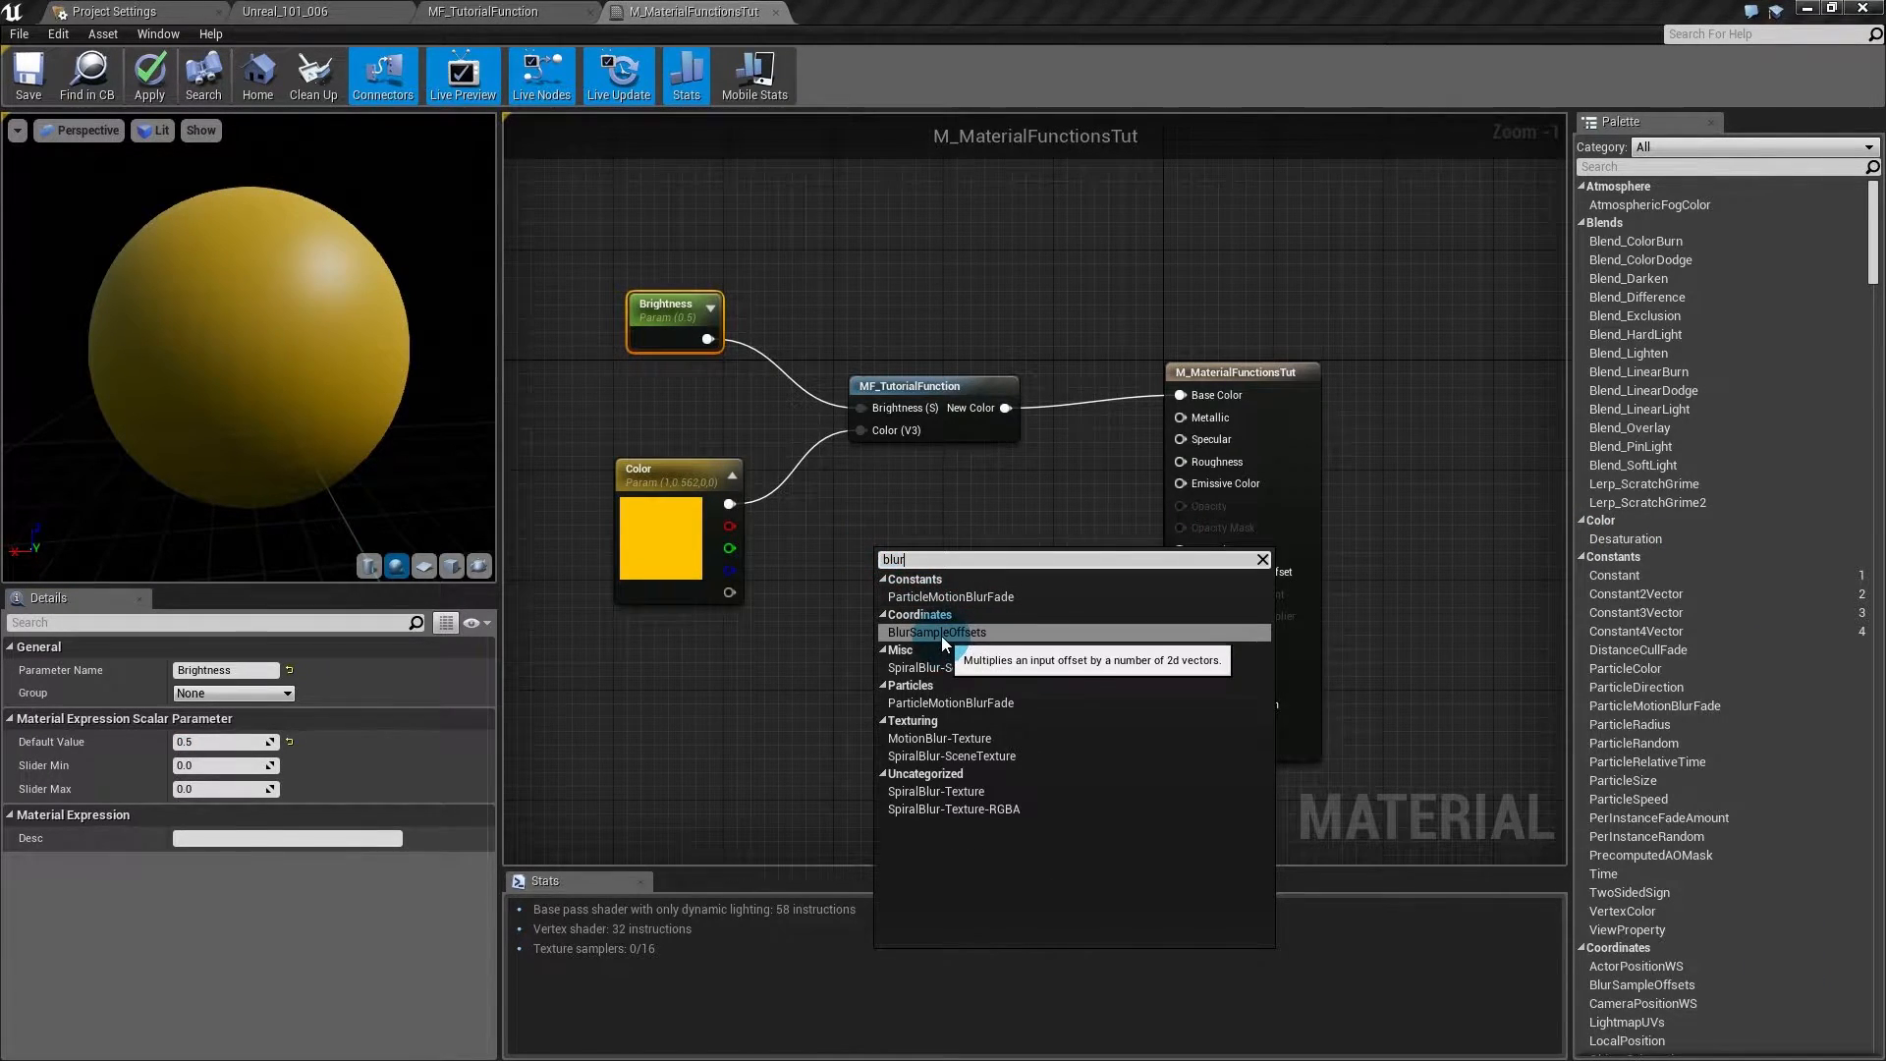
left_click(940, 633)
left_click_drag(940, 636, 876, 692)
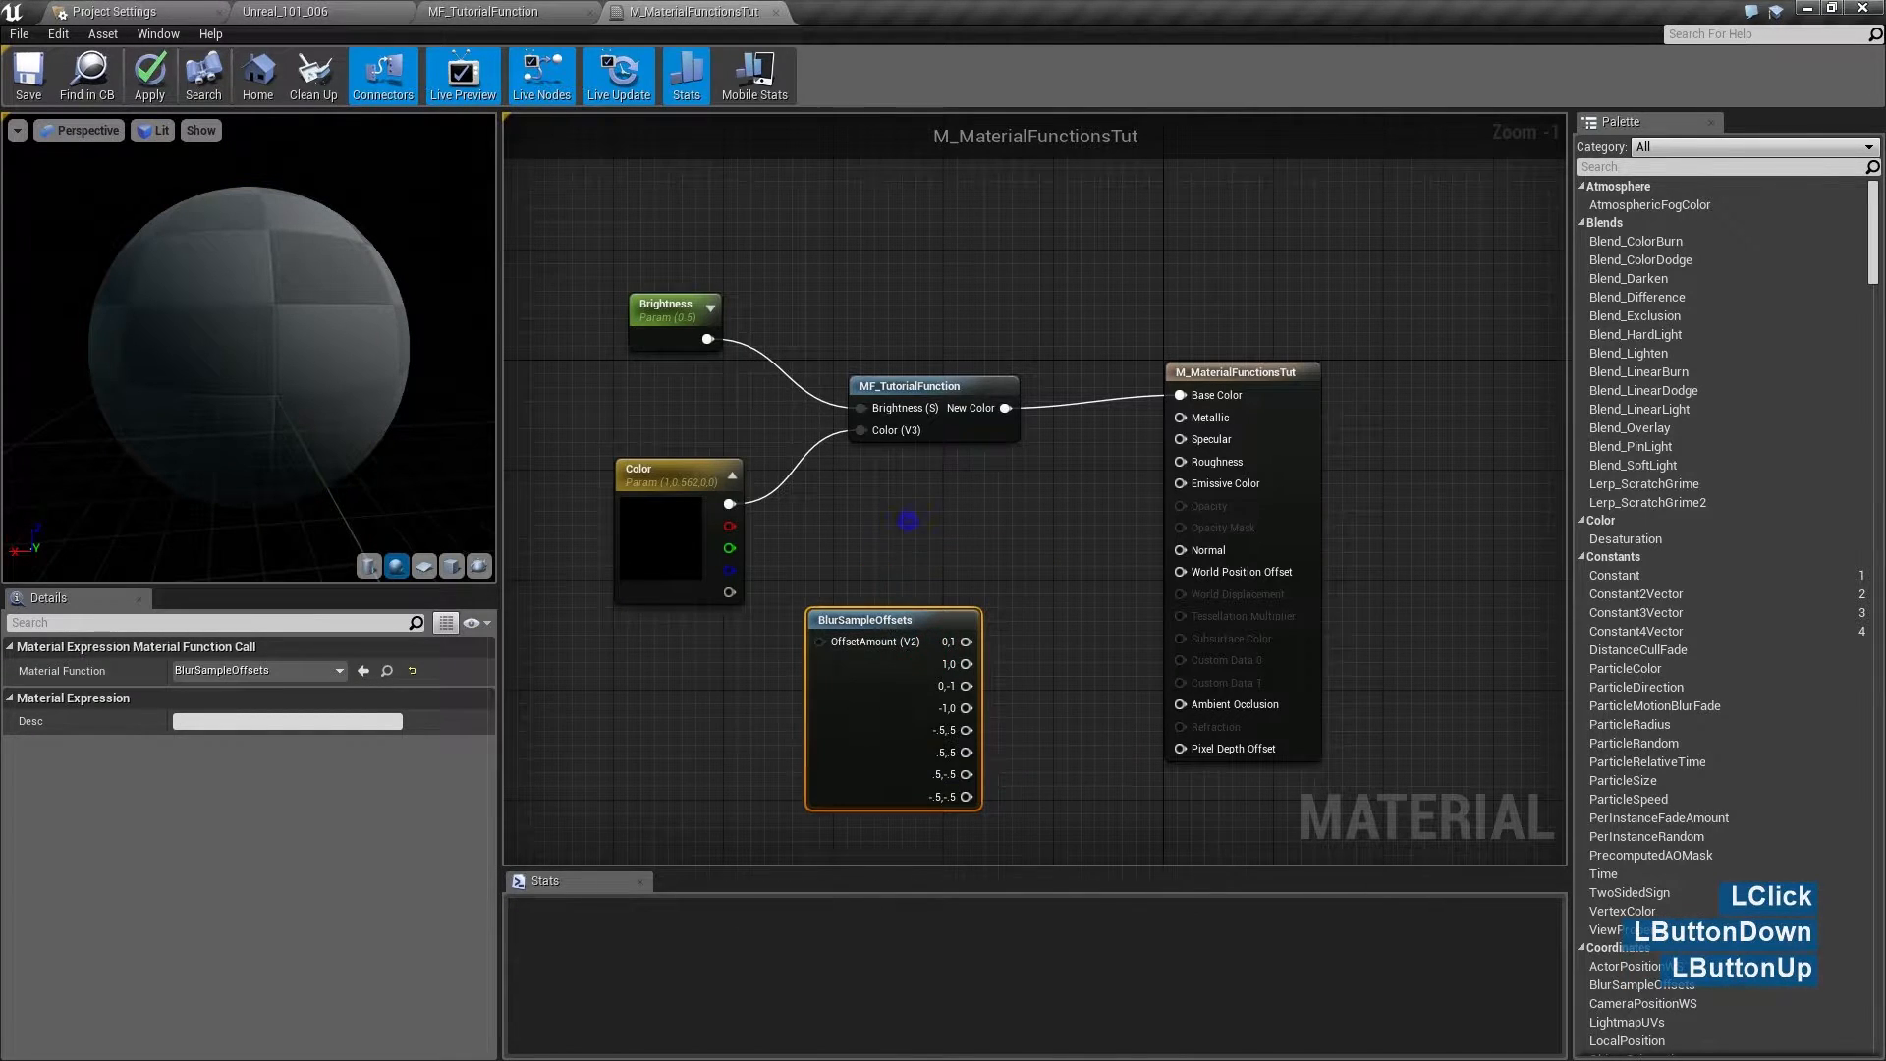
- Position the BlurSampleOffsets node near Brightness and duplicate it with Ctrl+W
right_click_drag(876, 691, 1013, 492)
left_click_drag(1013, 491, 991, 568)
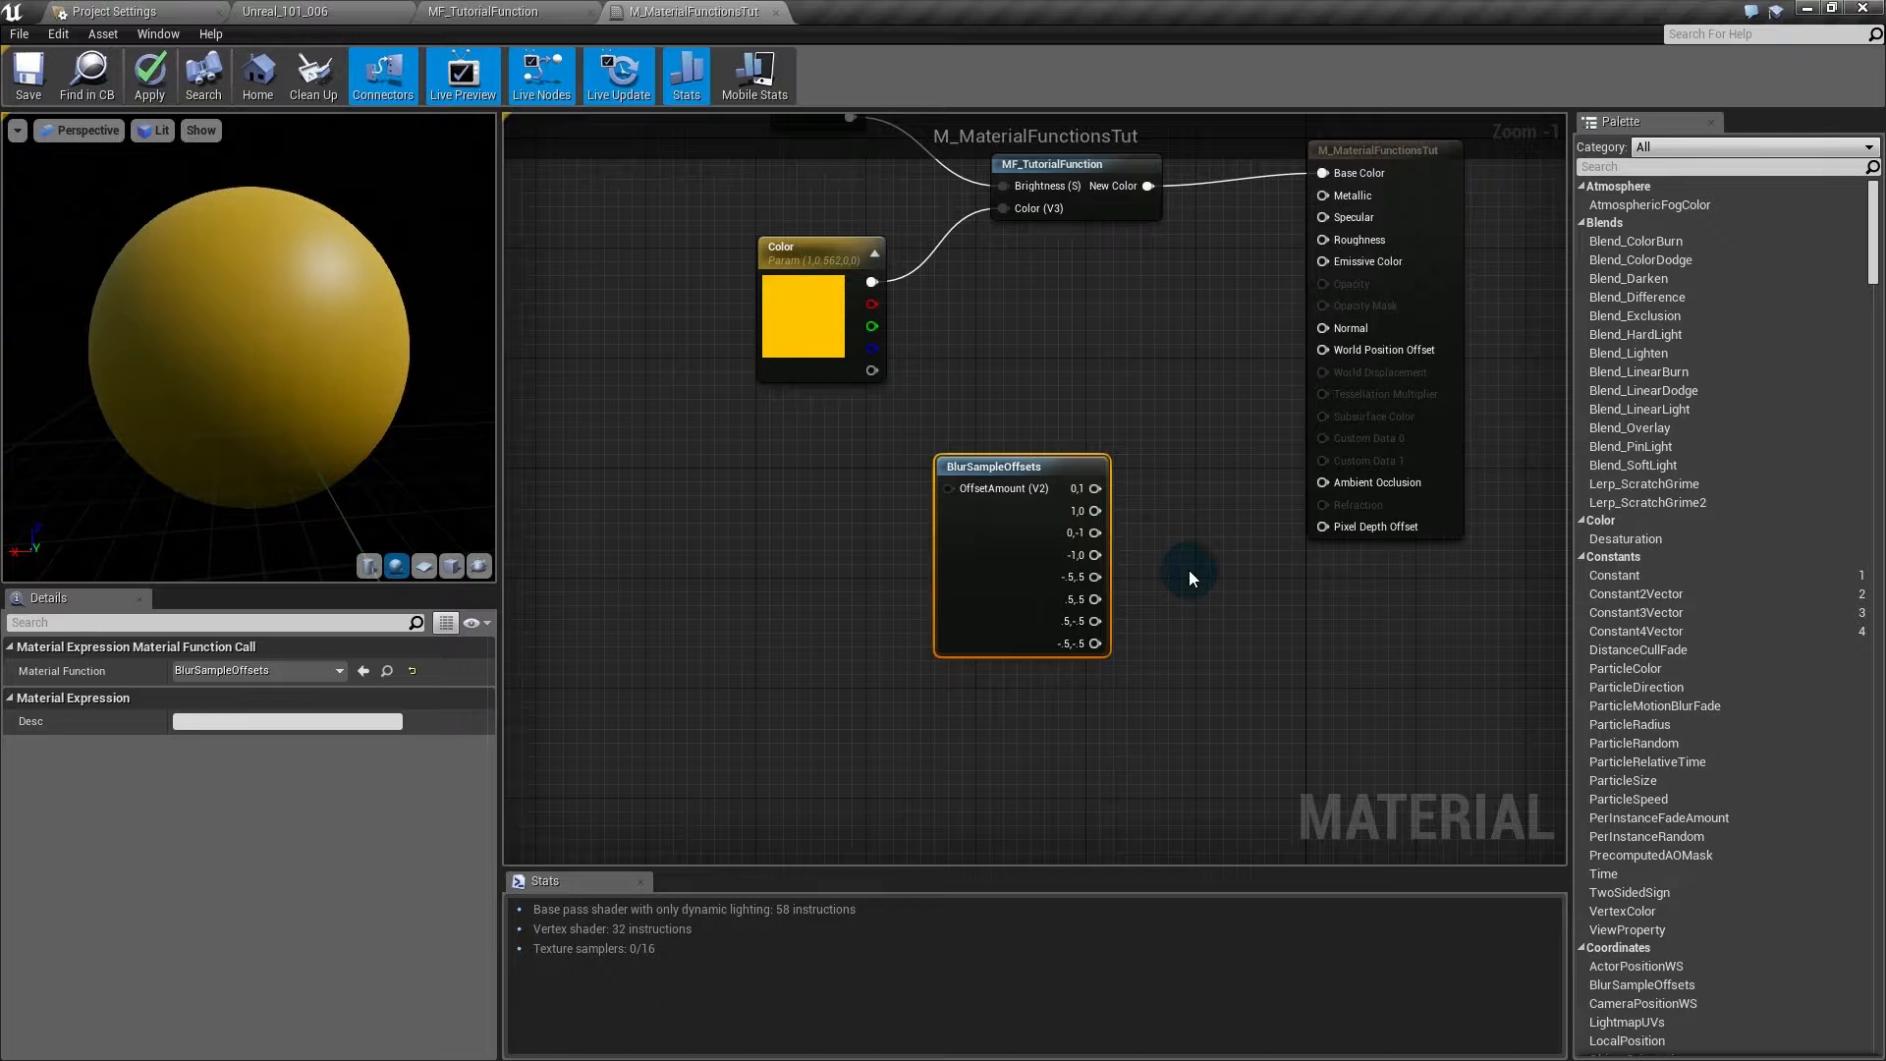
right_click_drag(1188, 570, 1056, 439)
left_click_drag(956, 412, 928, 371, "shift")
key("ctrl+w")
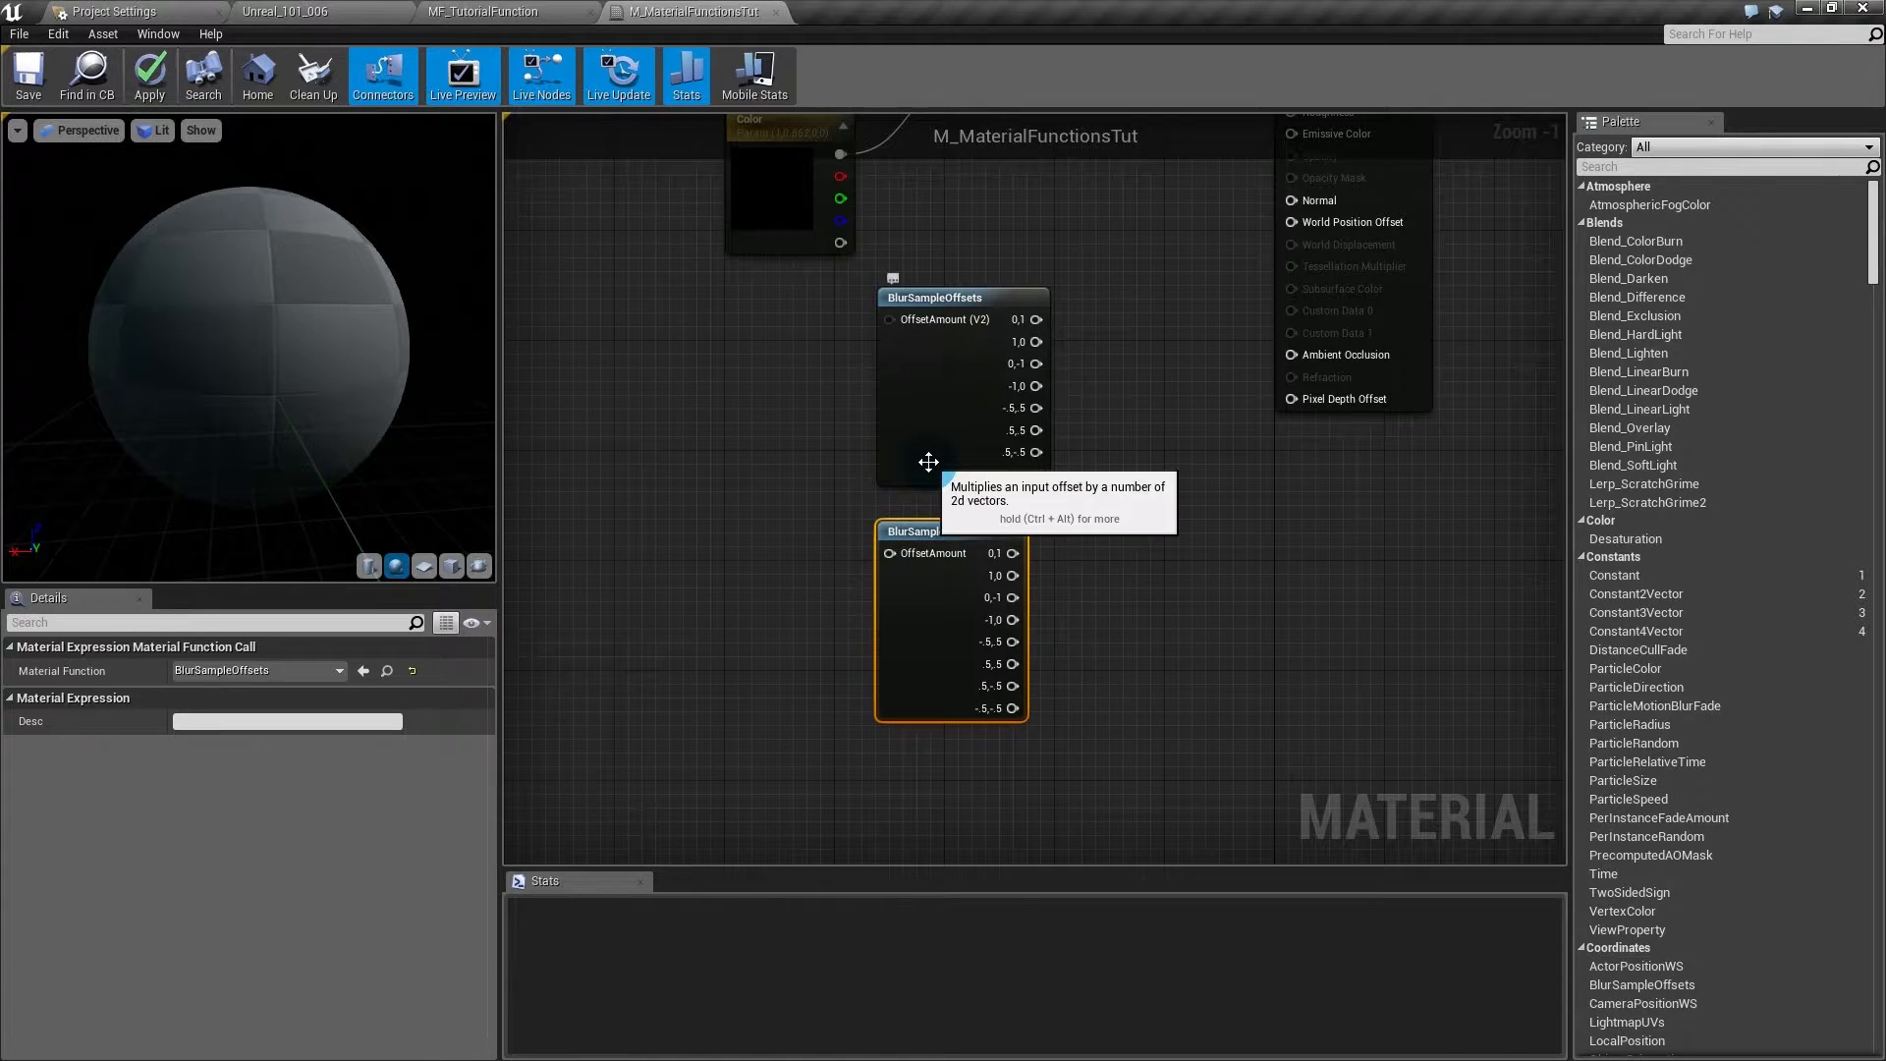
- Open BlurSampleOffsets and inspect its eight constants, Multiply and Output nodes
double_click(942, 396)
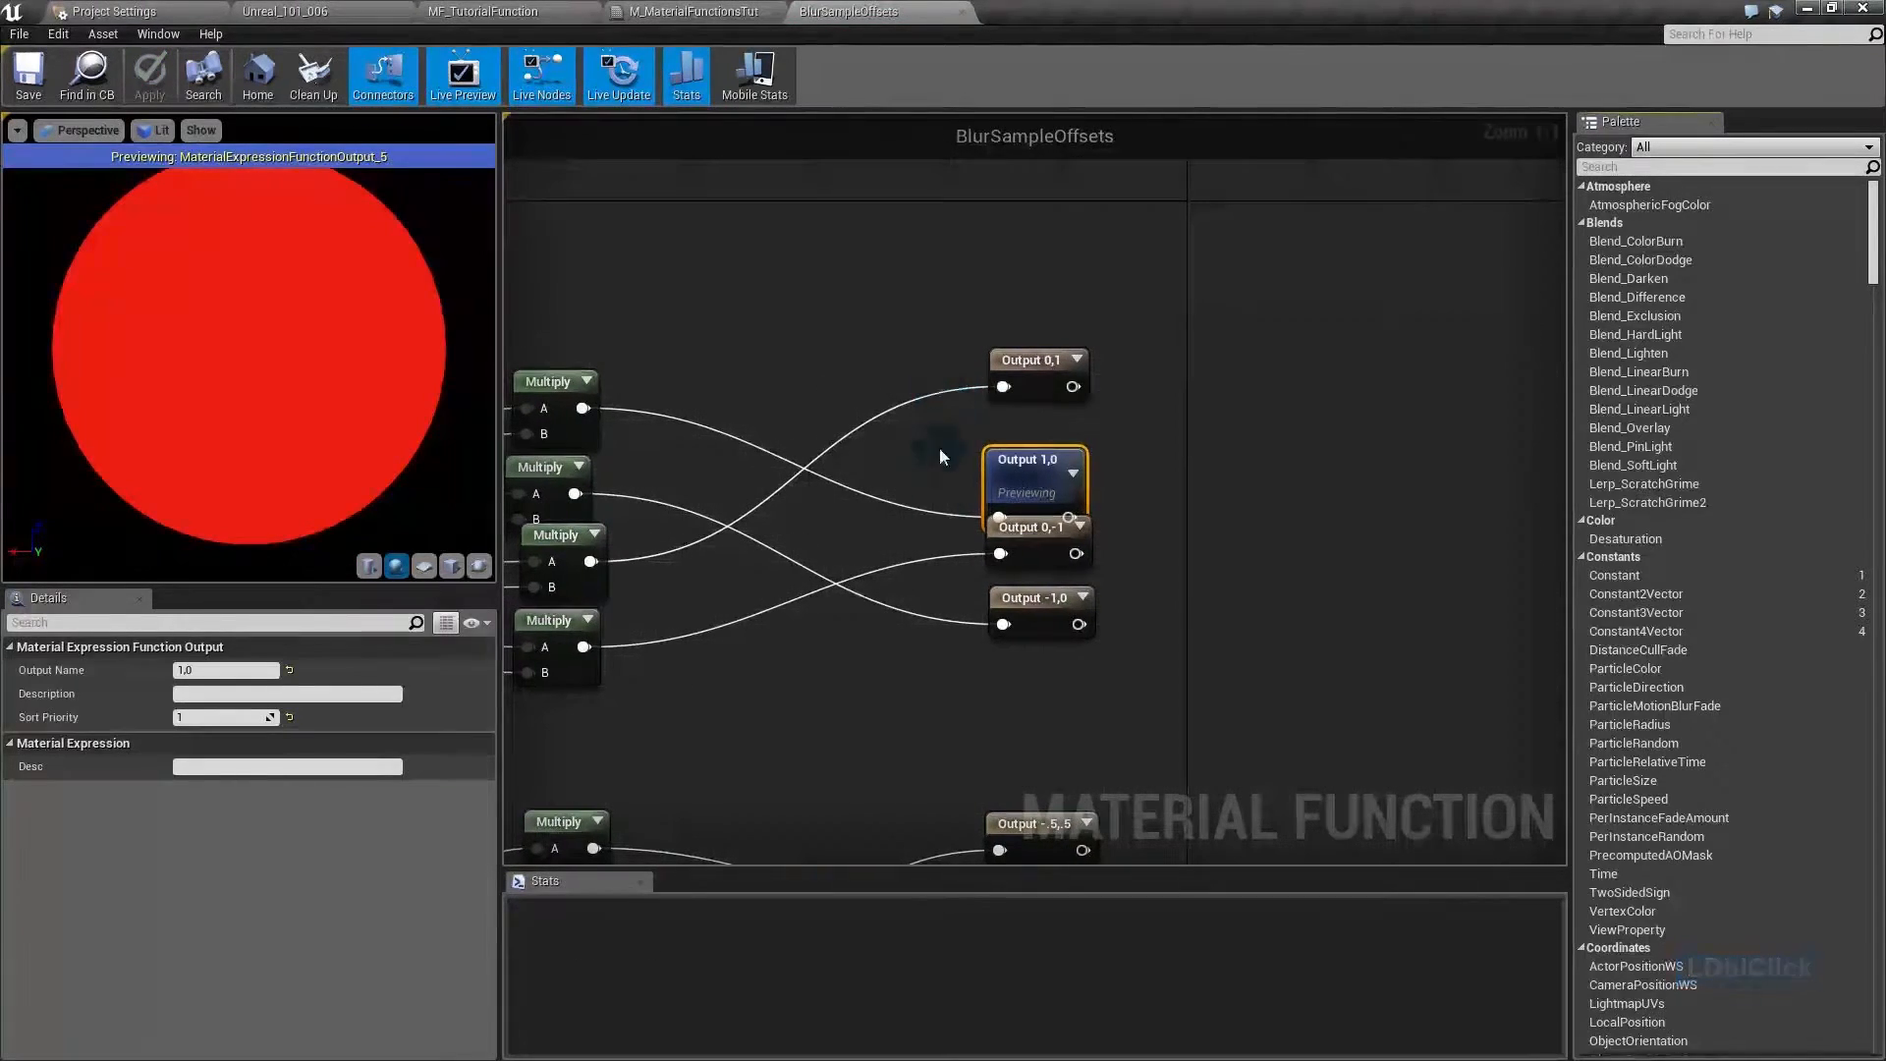
right_click_drag(811, 674, 1075, 469)
scroll(1199, 361, "down", 5)
scroll(1076, 469, "up", 1)
left_click_drag(1360, 261, 791, 758)
left_click(935, 796)
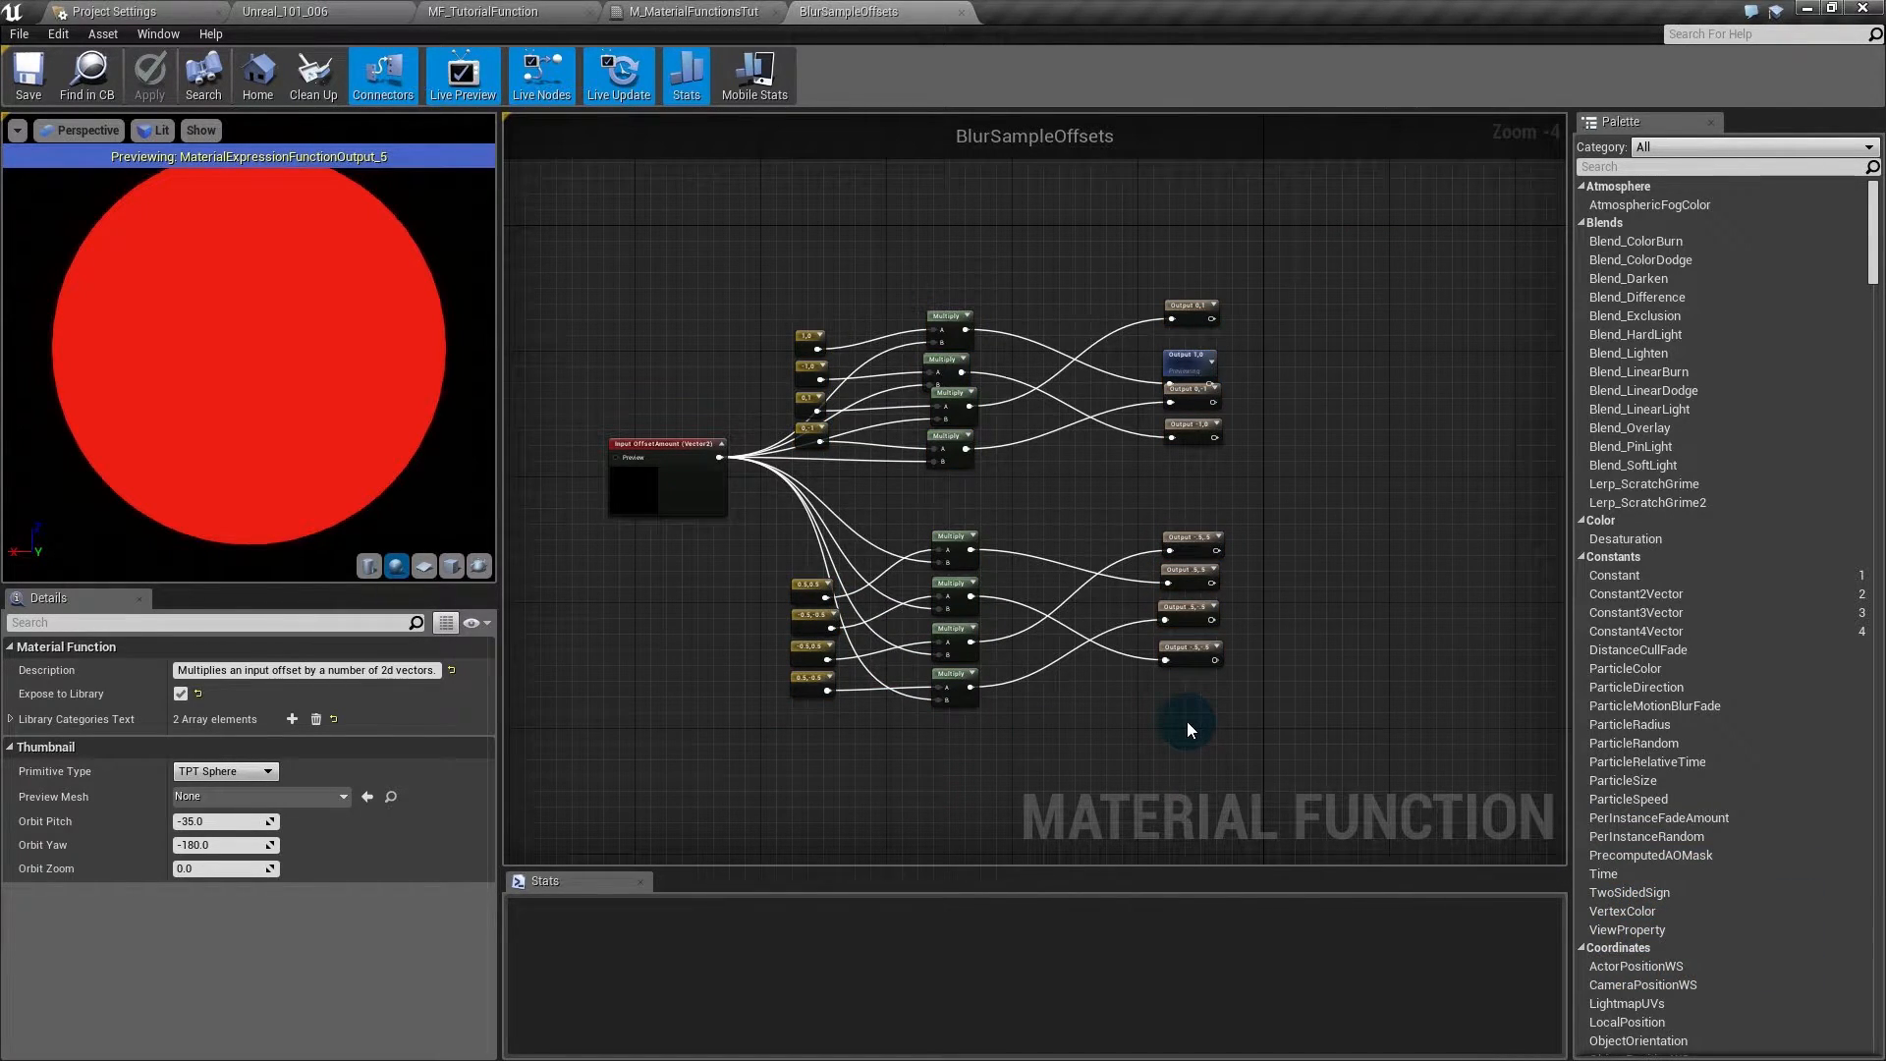
left_click_drag(774, 578, 805, 686)
left_click_drag(777, 331, 827, 446)
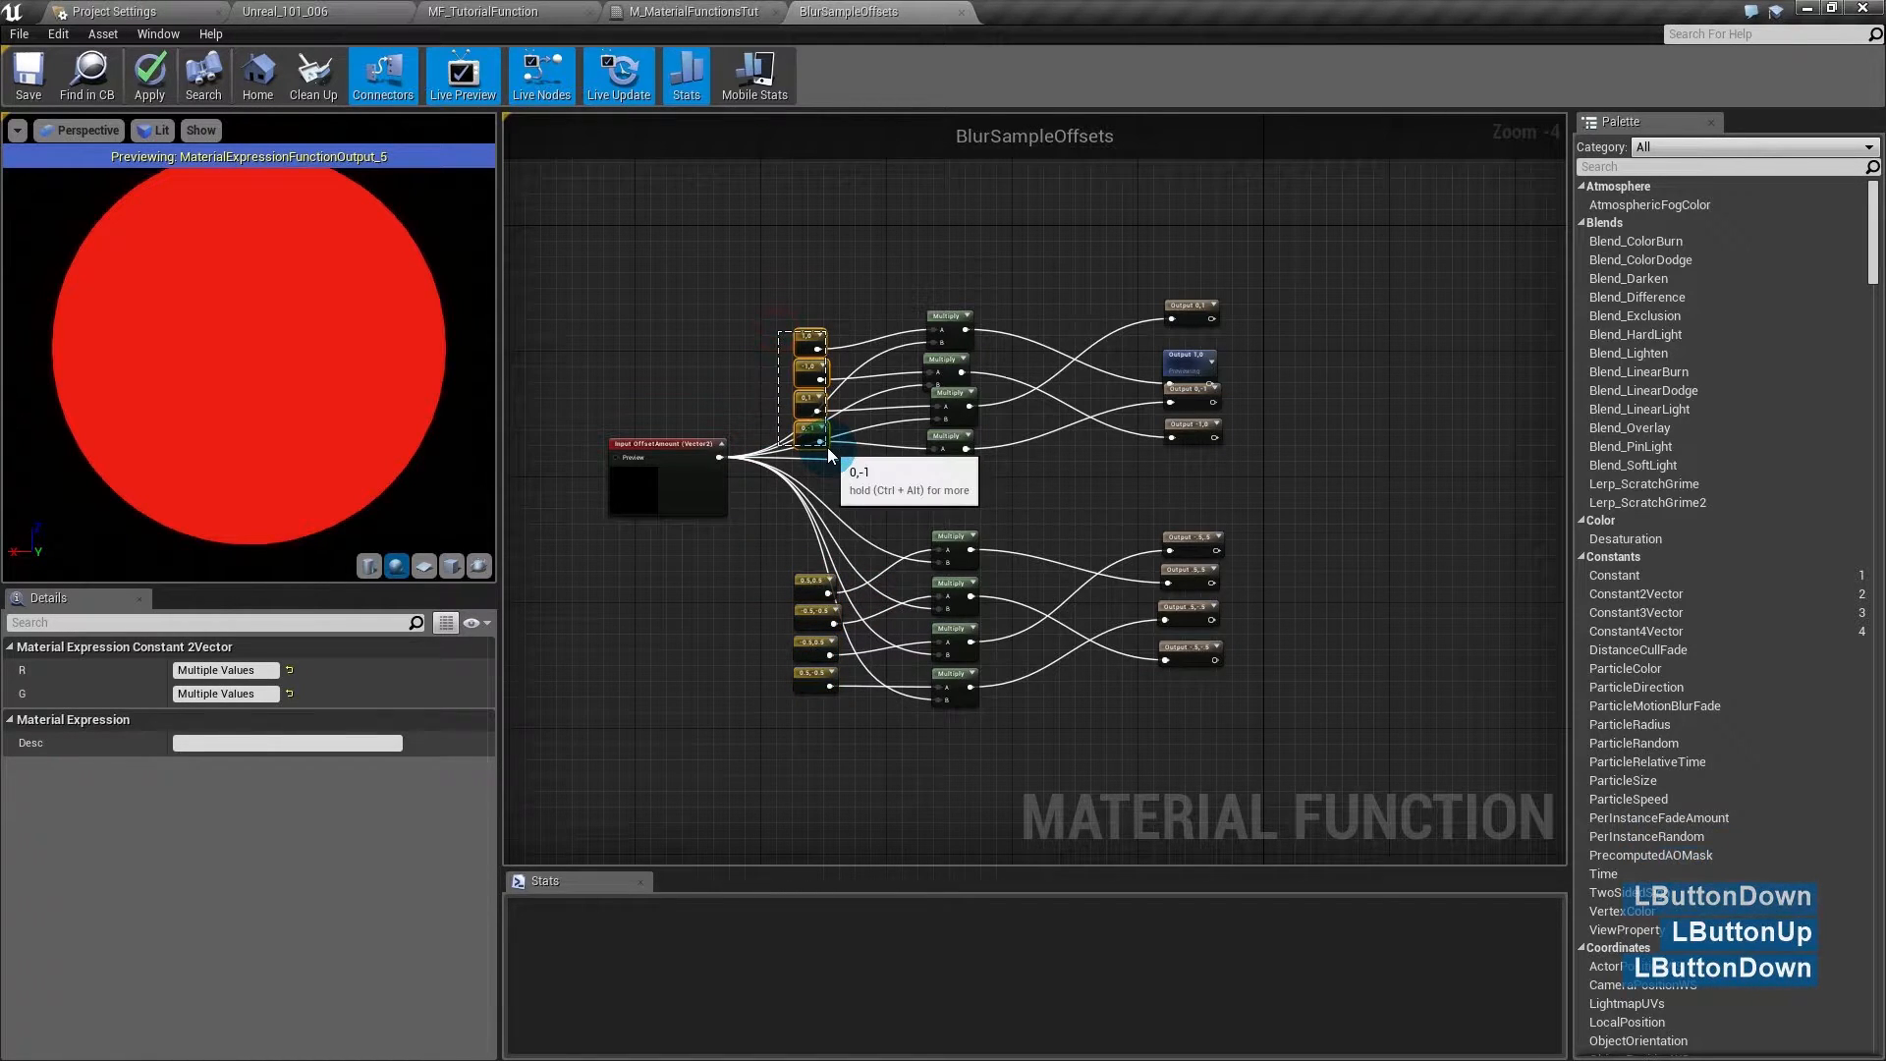
scroll(841, 456, "down", 1)
left_click_drag(1163, 338, 803, 697)
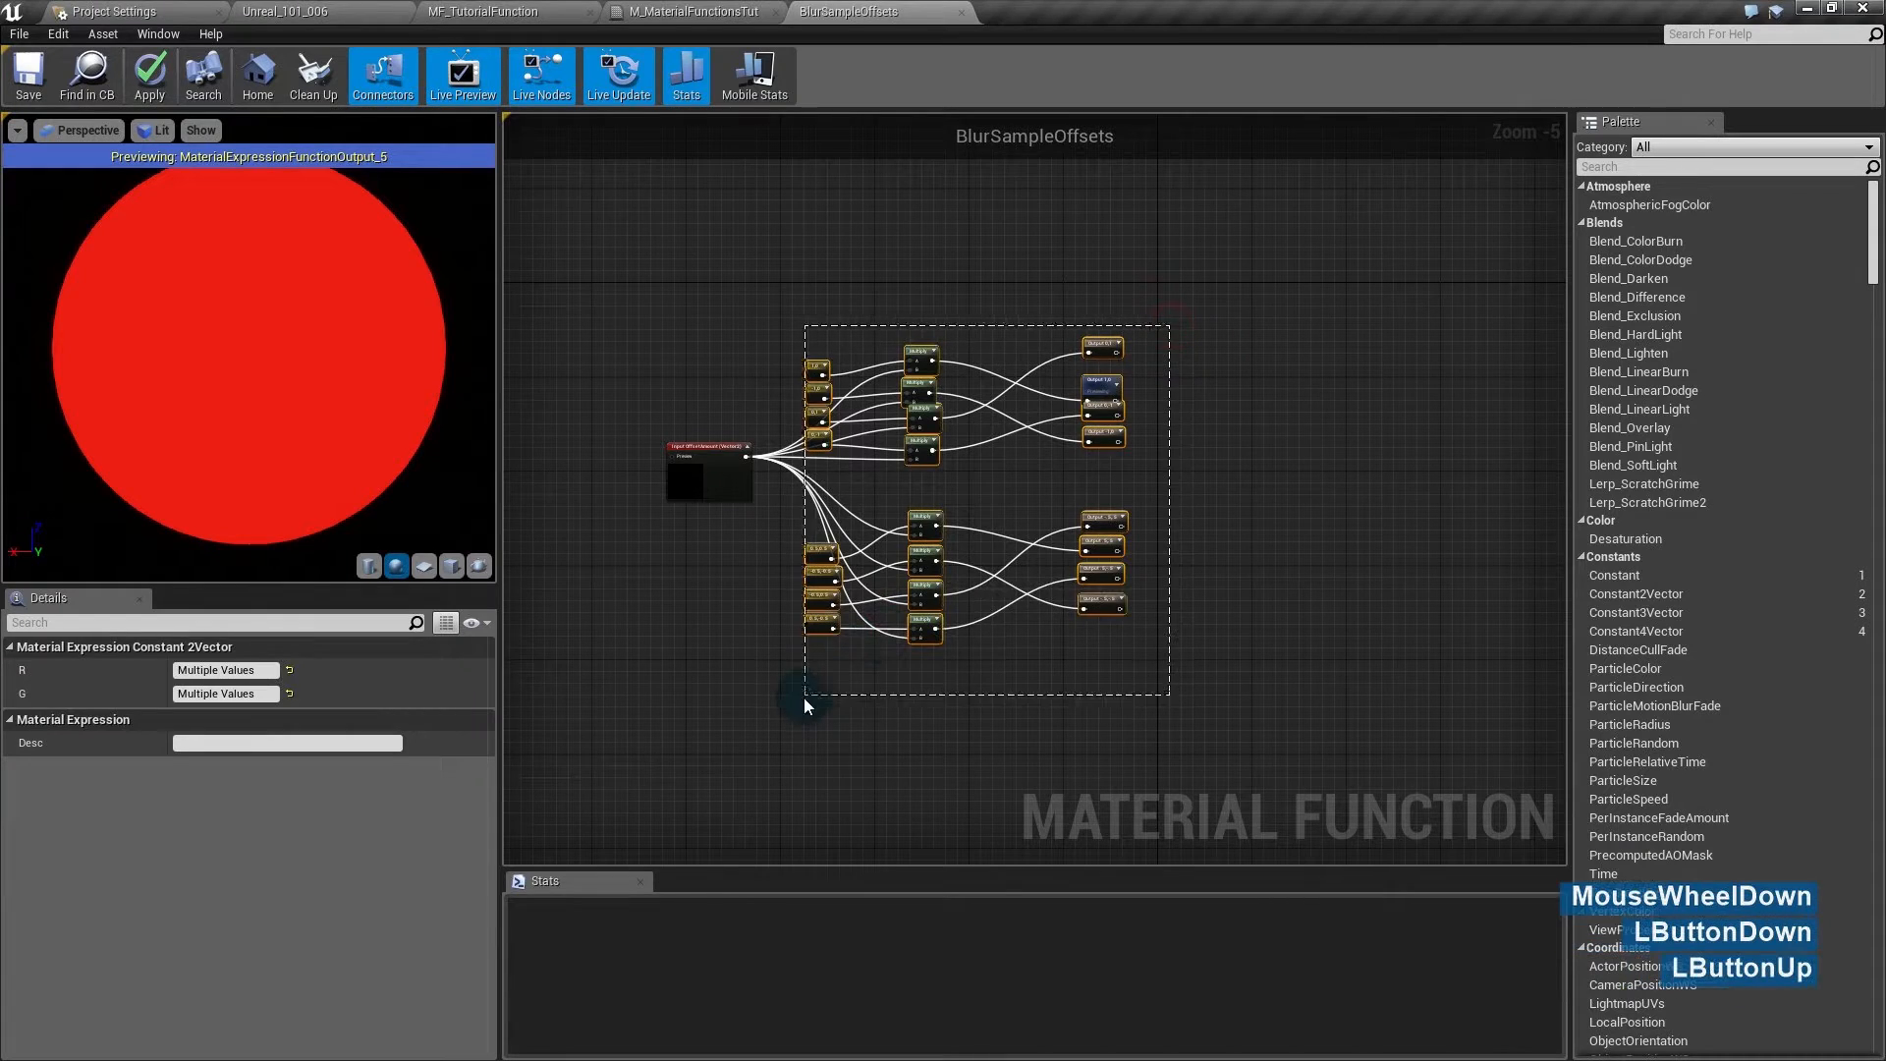
left_click(874, 795)
right_click_drag(874, 796, 900, 546)
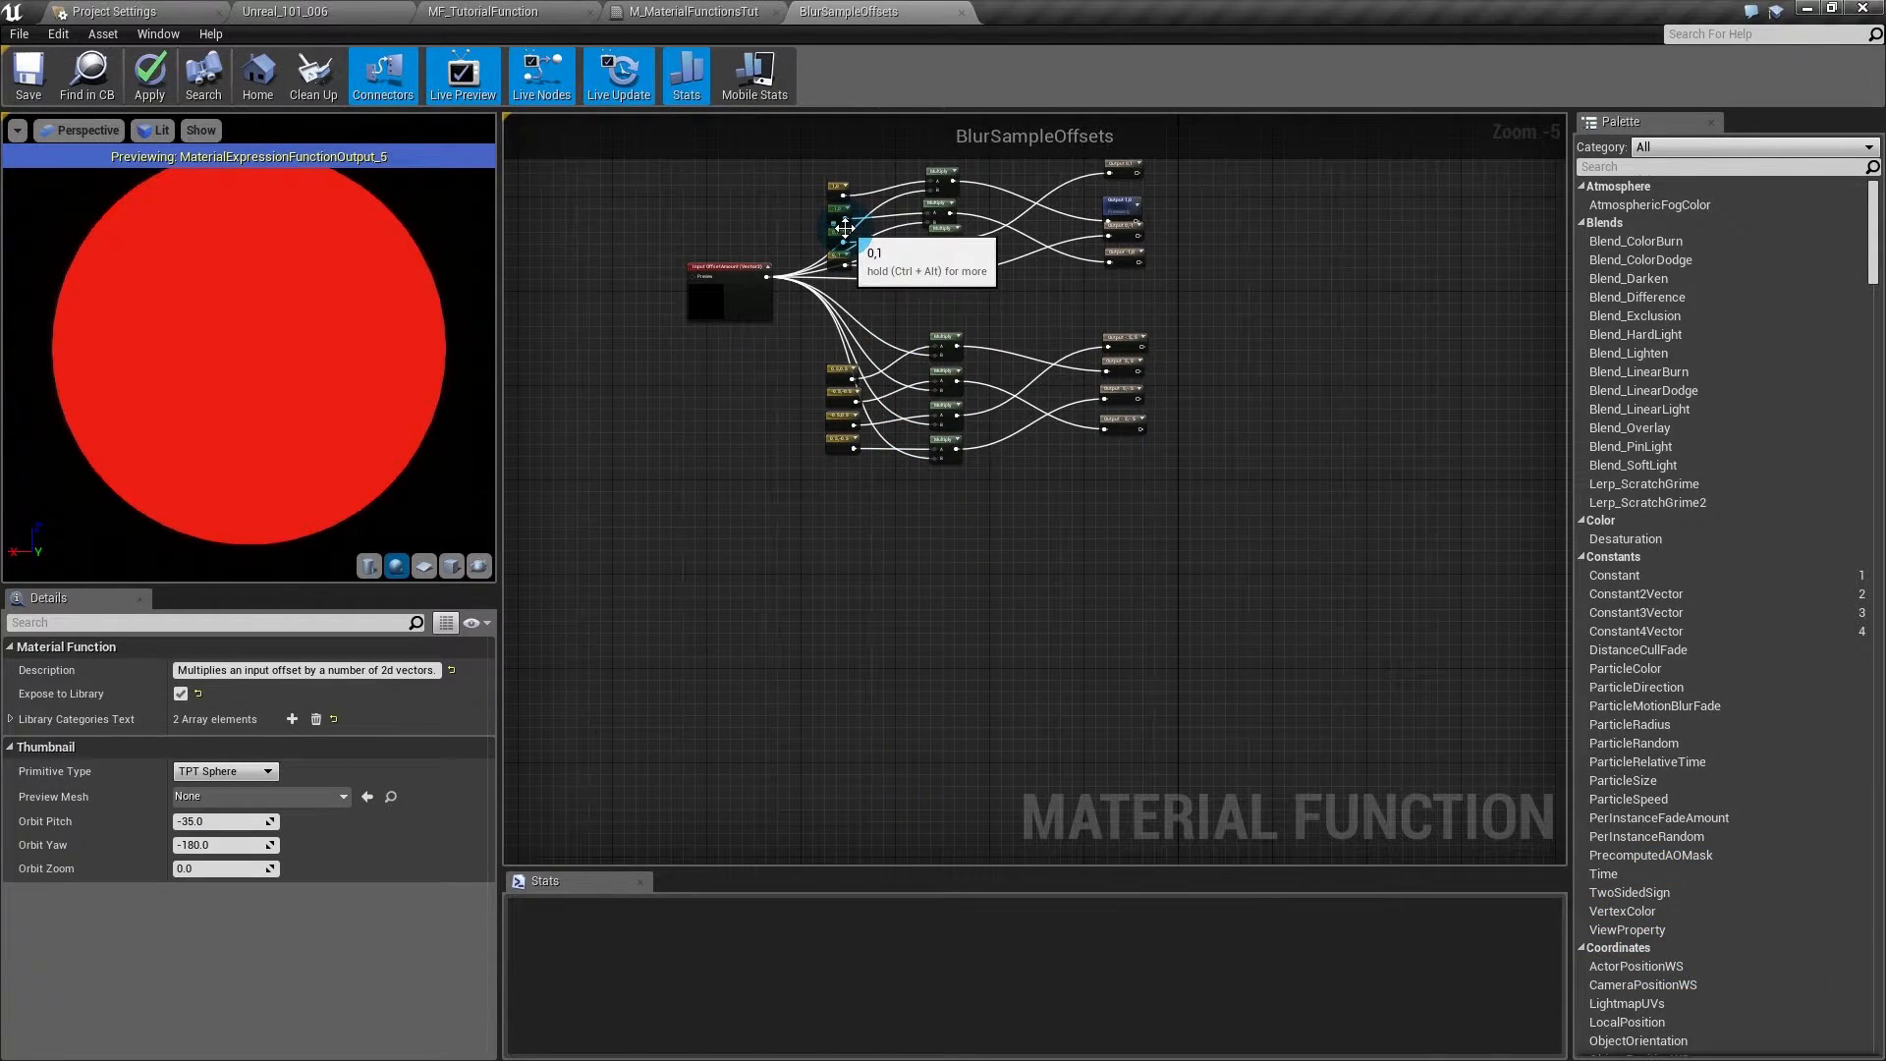
- Close the function editor without saving and delete the upper duplicate BlurSampleOffsets node
middle_click(928, 12)
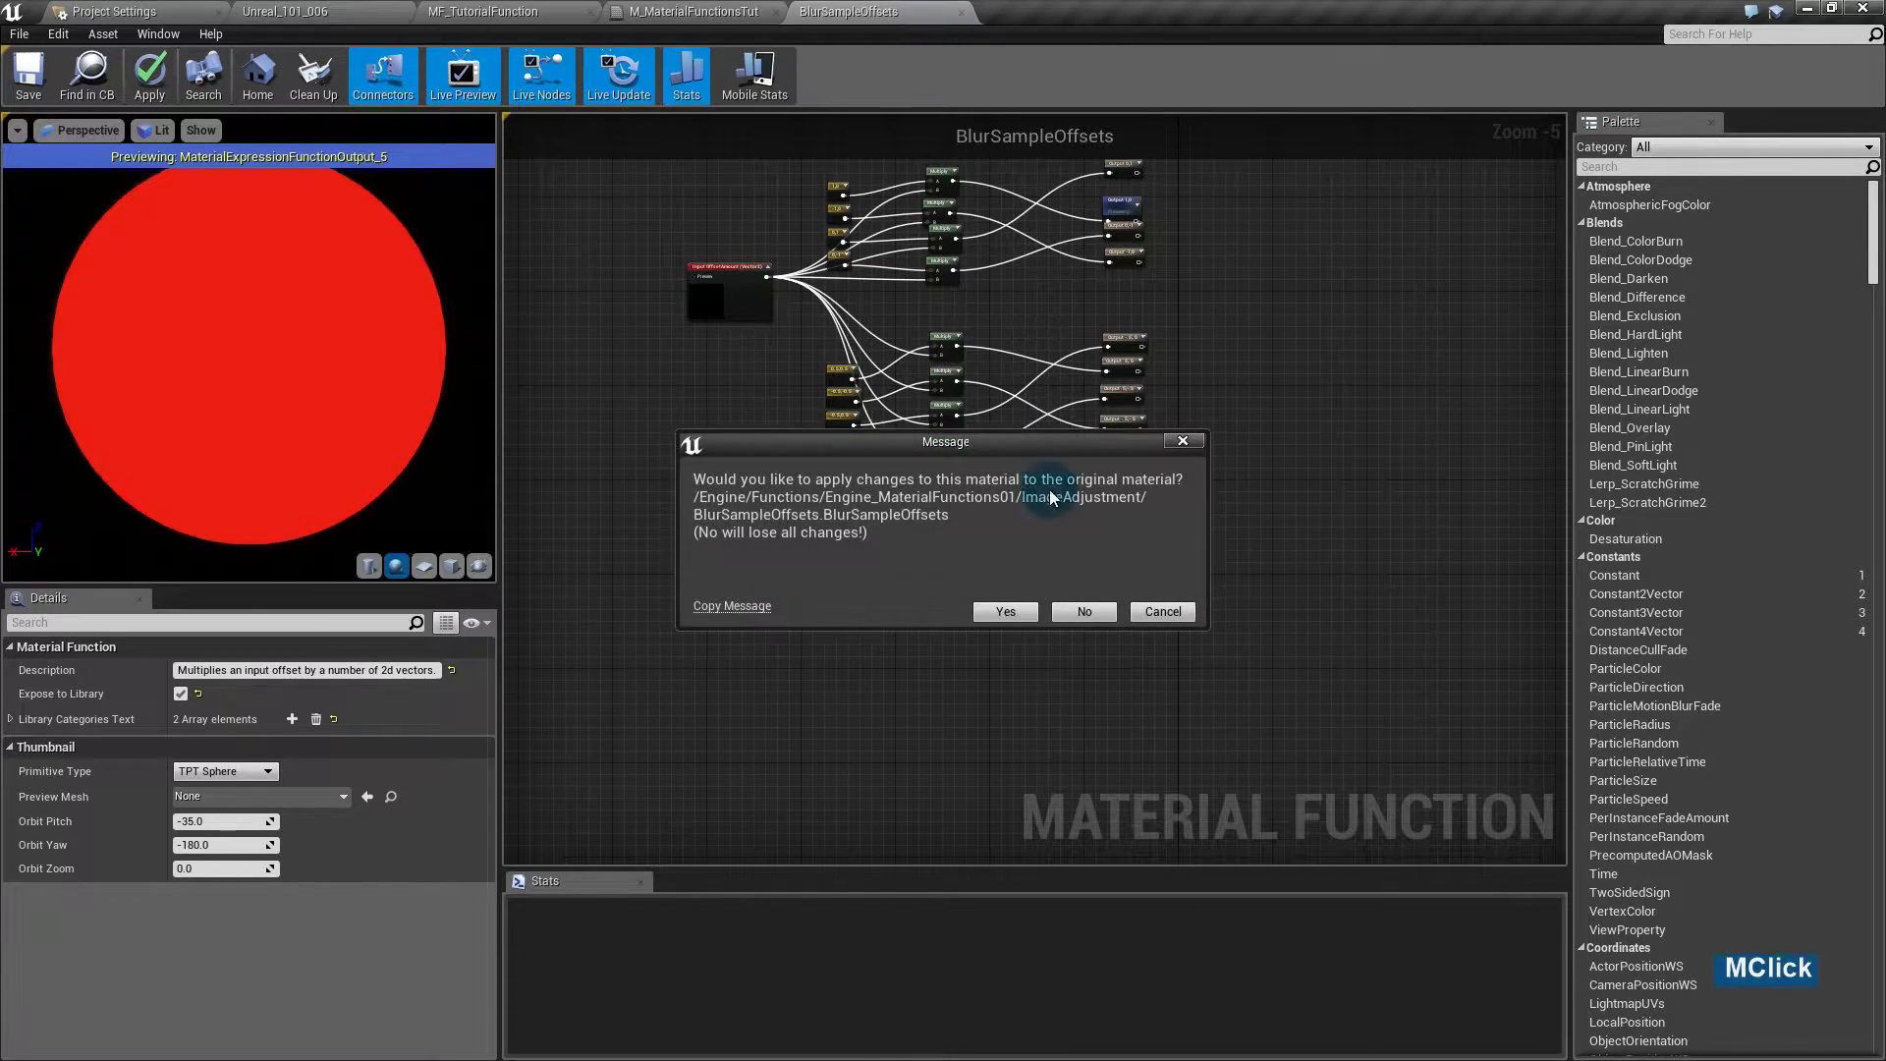
left_click(1100, 605)
left_click(967, 437)
key("Delete")
left_click_drag(951, 652, 981, 416)
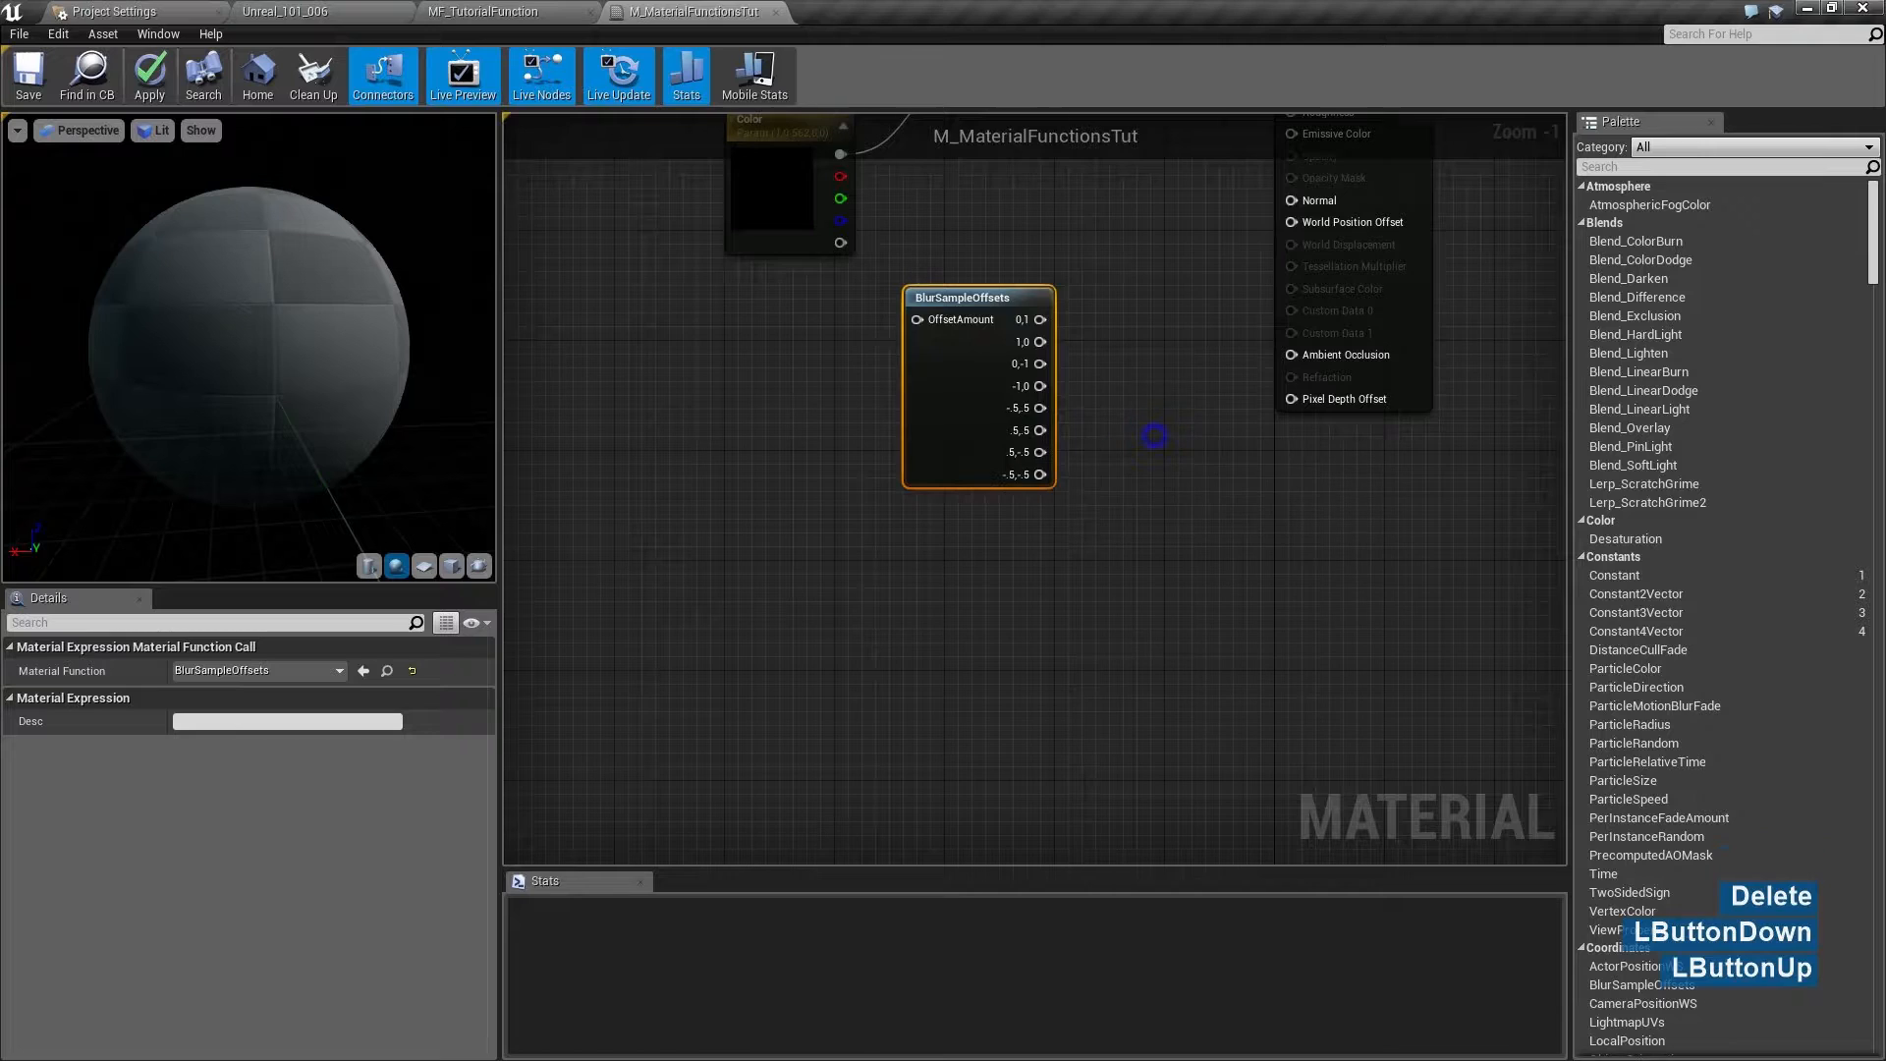
- Delete the remaining BlurSampleOffsets node and recentre the Brightness, Color and MF_TutorialFunction nodes
right_click_drag(1119, 425, 987, 644)
left_click(987, 644)
left_click_drag(825, 562, 869, 462)
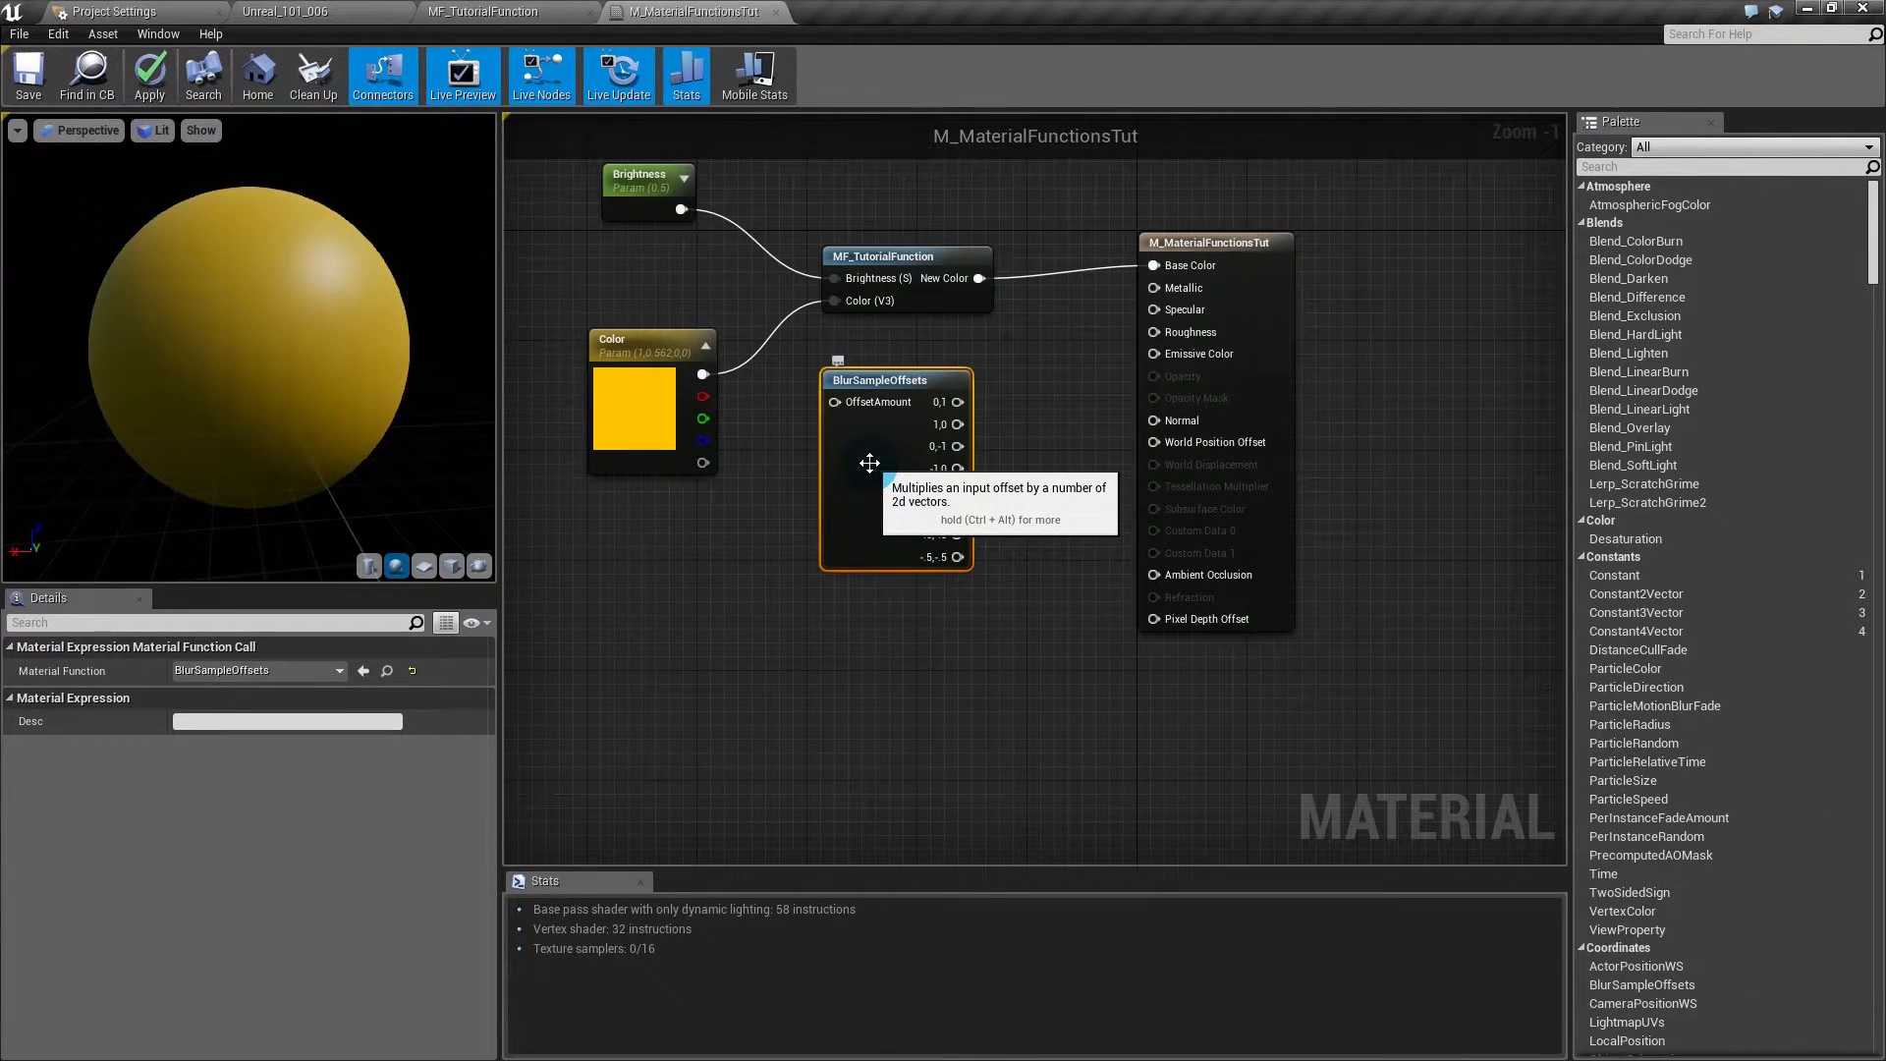
key("Delete")
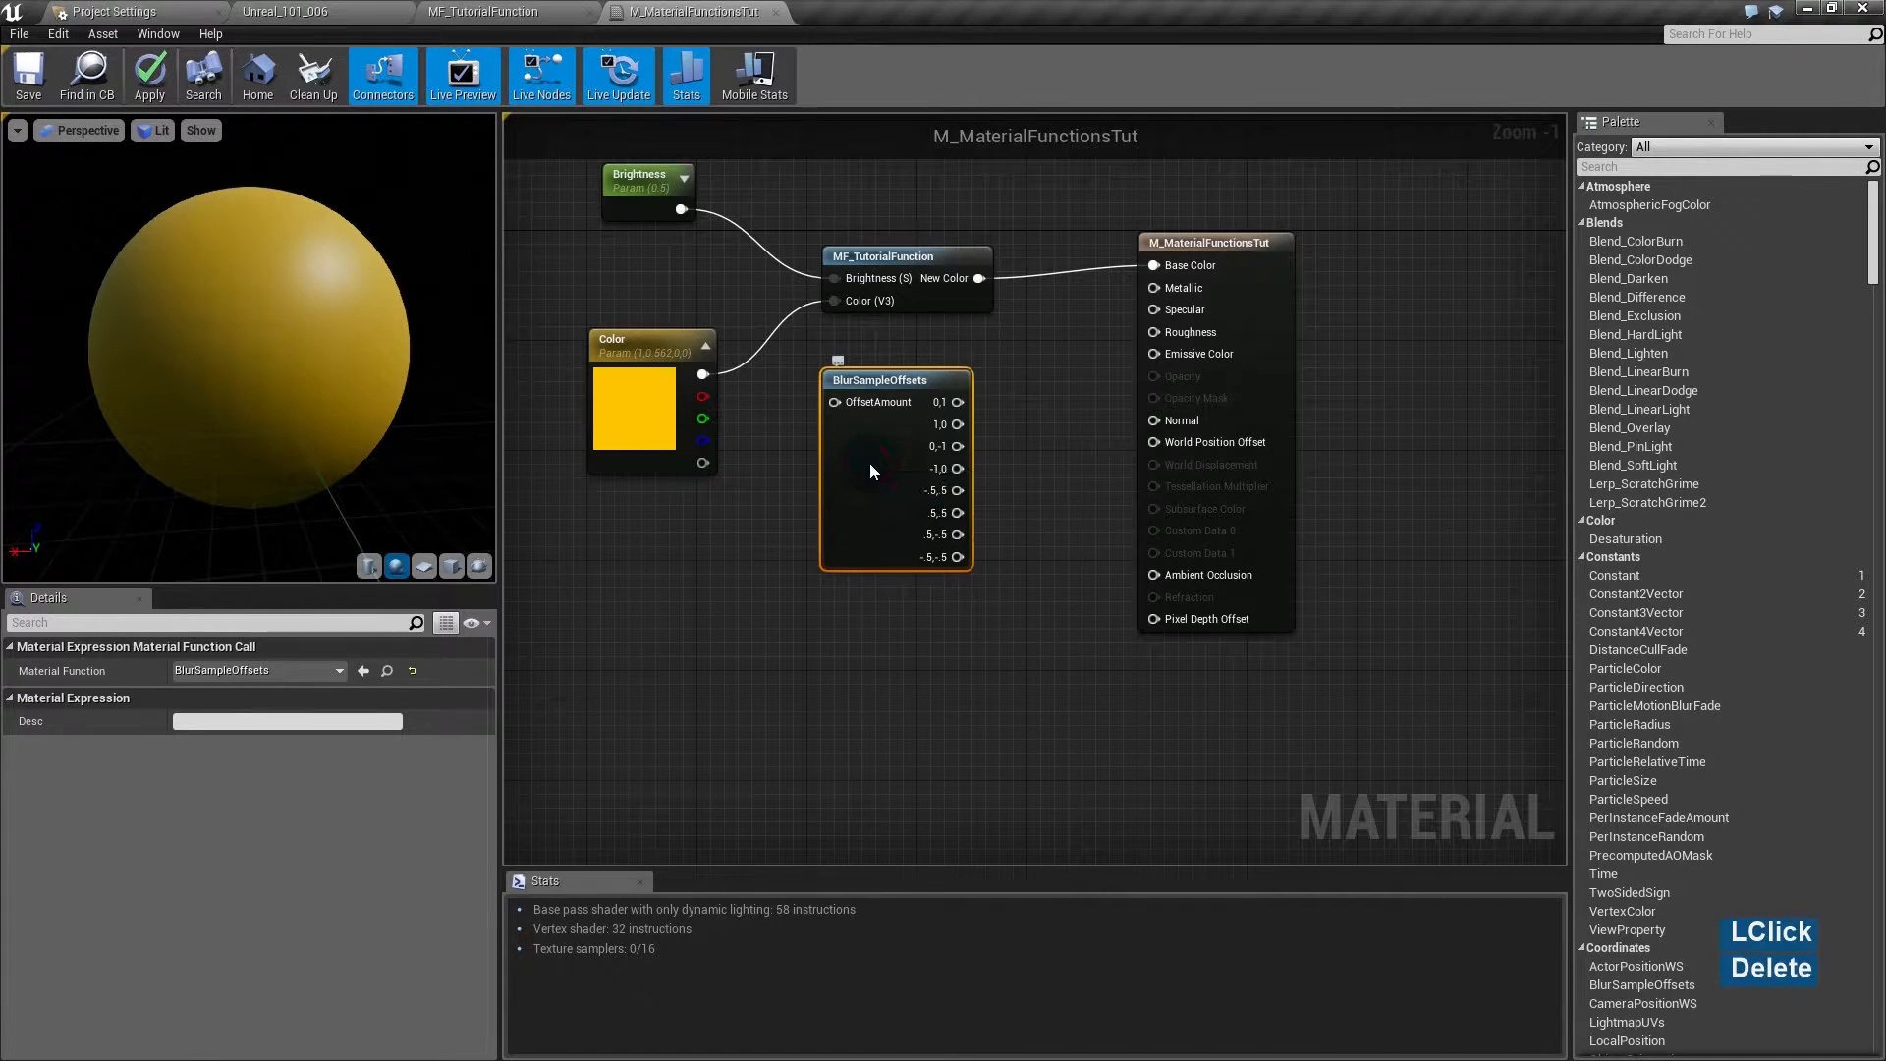
right_click_drag(887, 412, 957, 599)
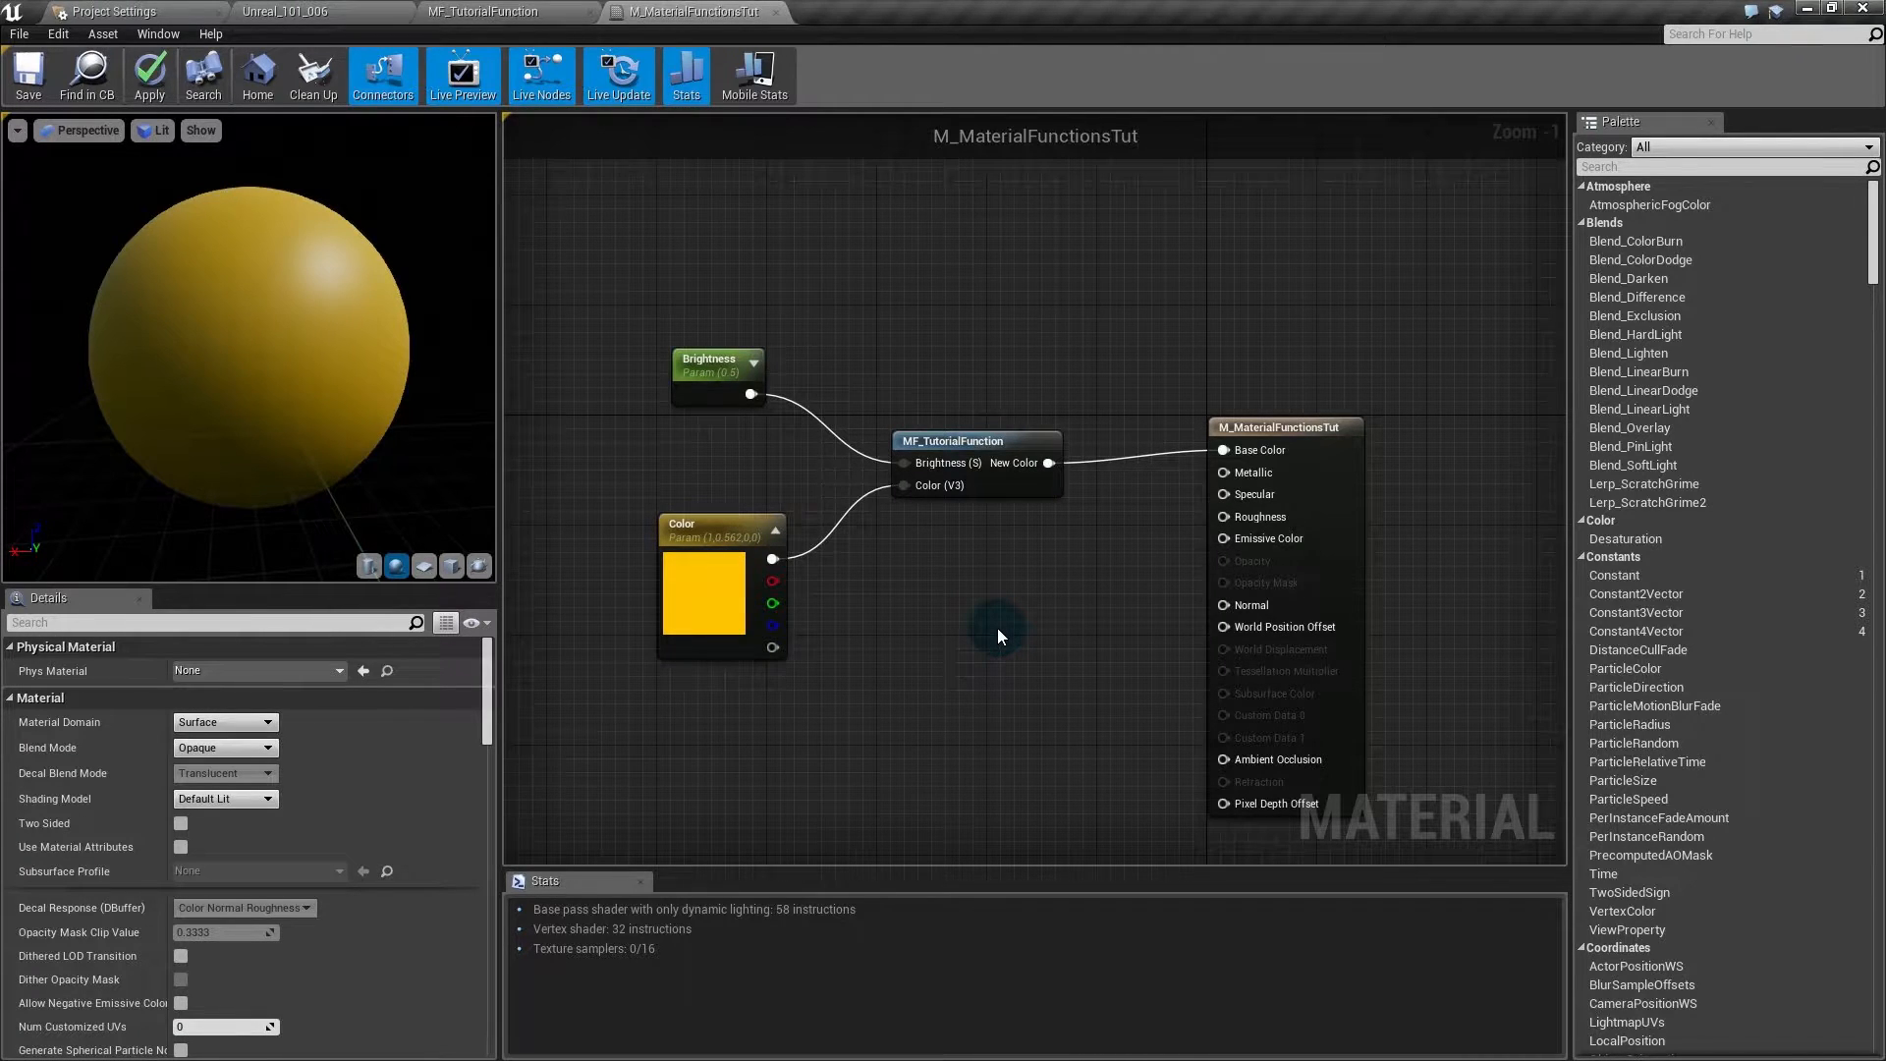
right_click_drag(998, 716, 998, 654)
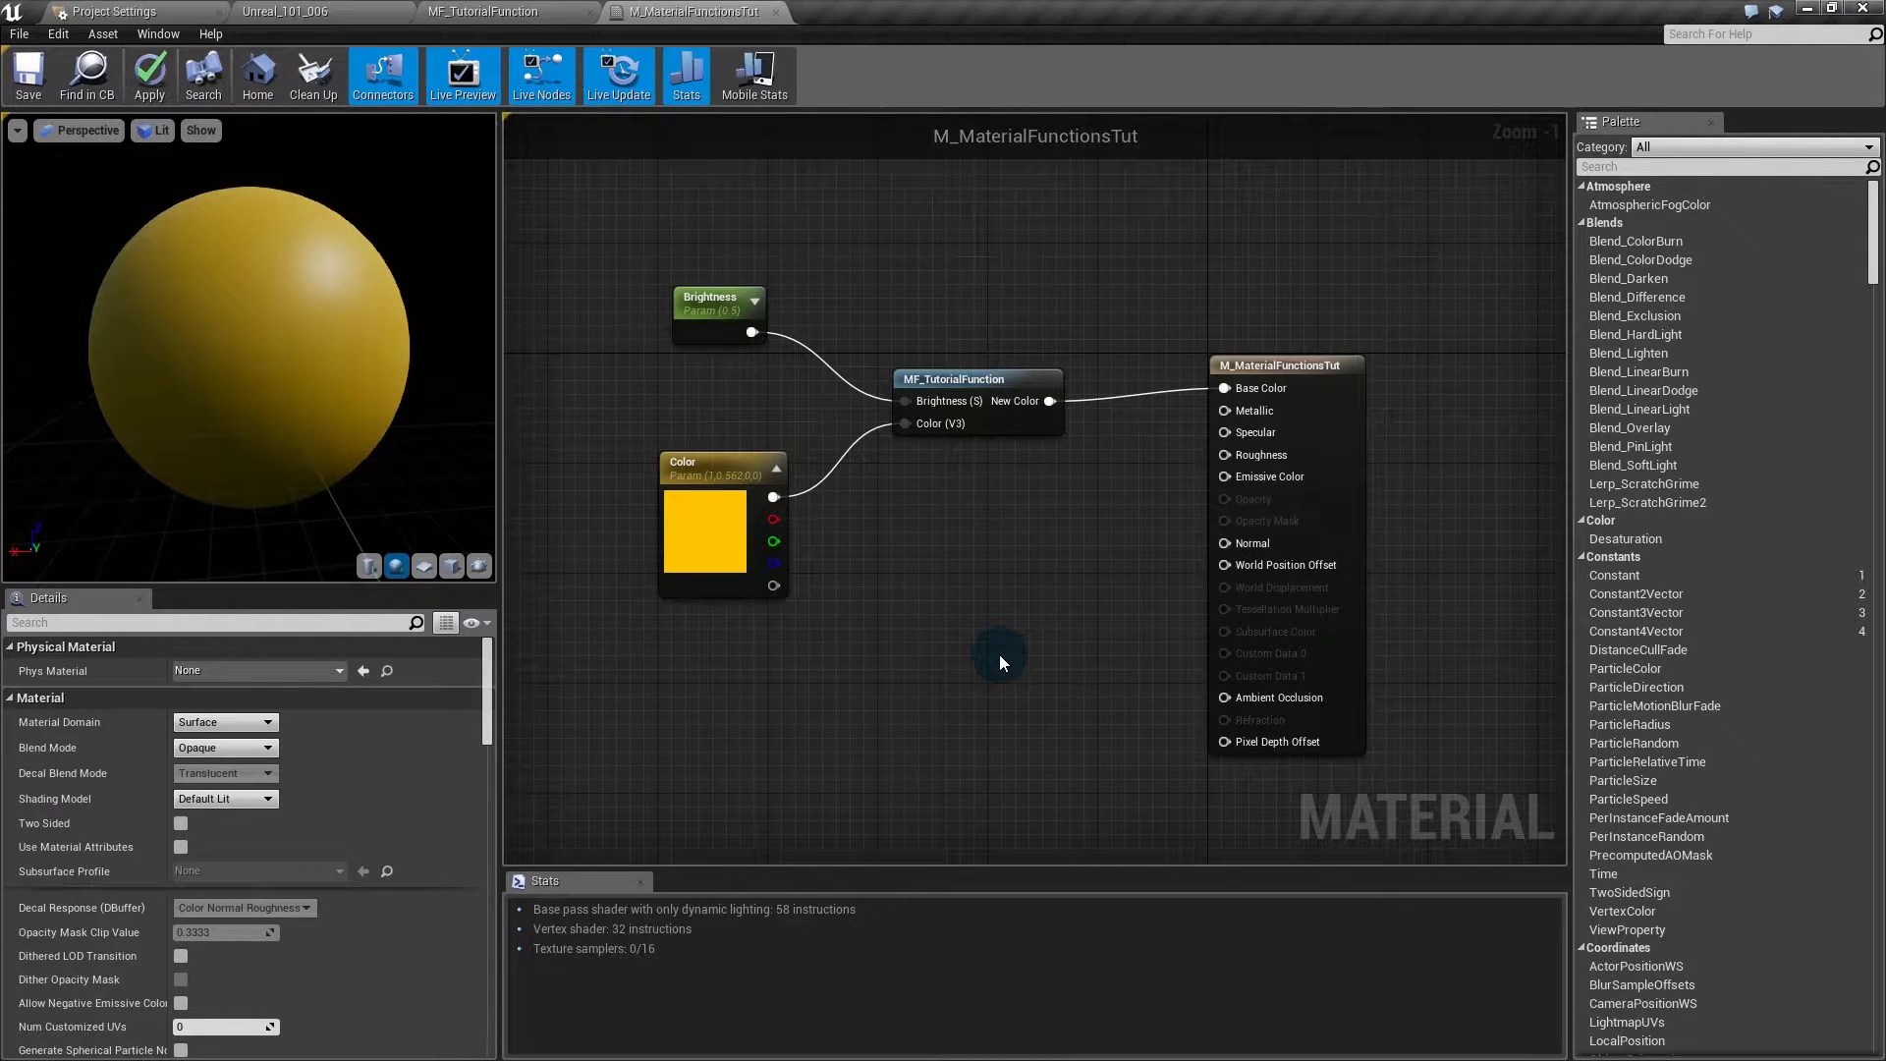
left_click(958, 383)
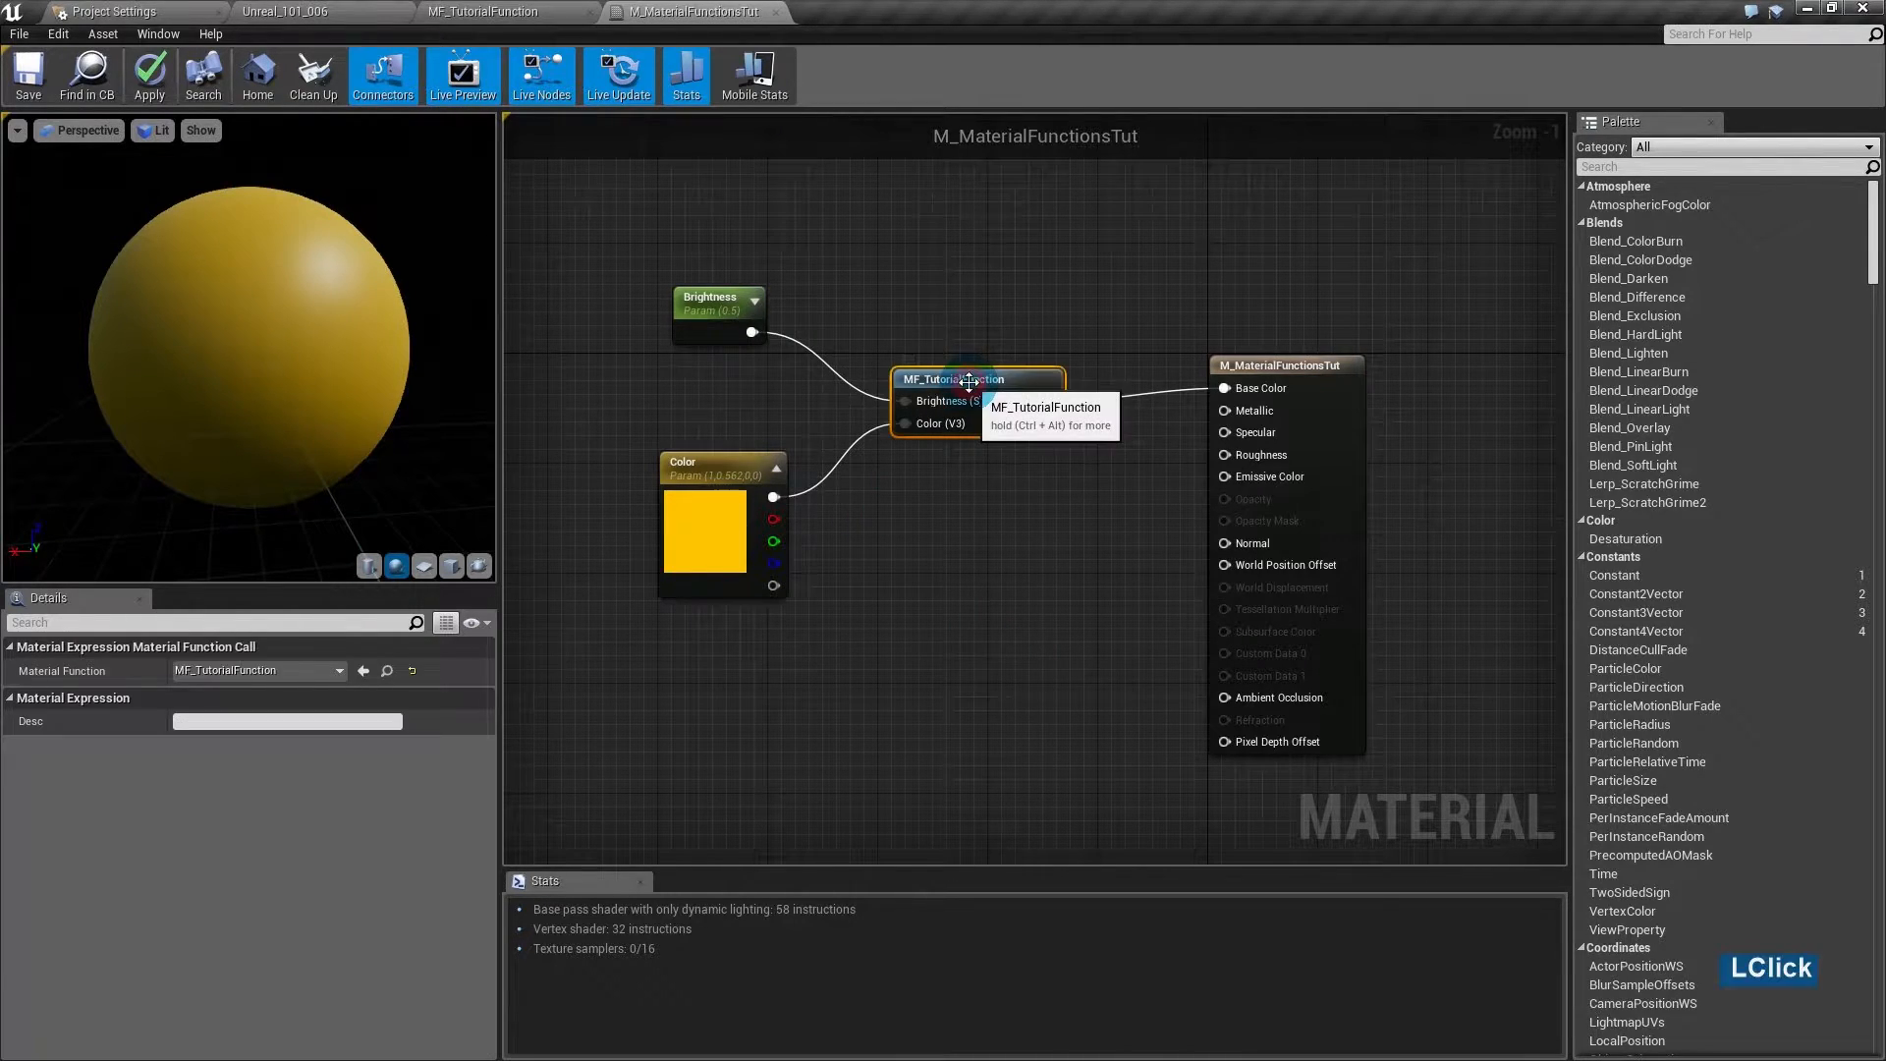
- Delete MF_TutorialFunction and Brightness, and wire Color straight into Base Color
key("Delete")
left_click(732, 315)
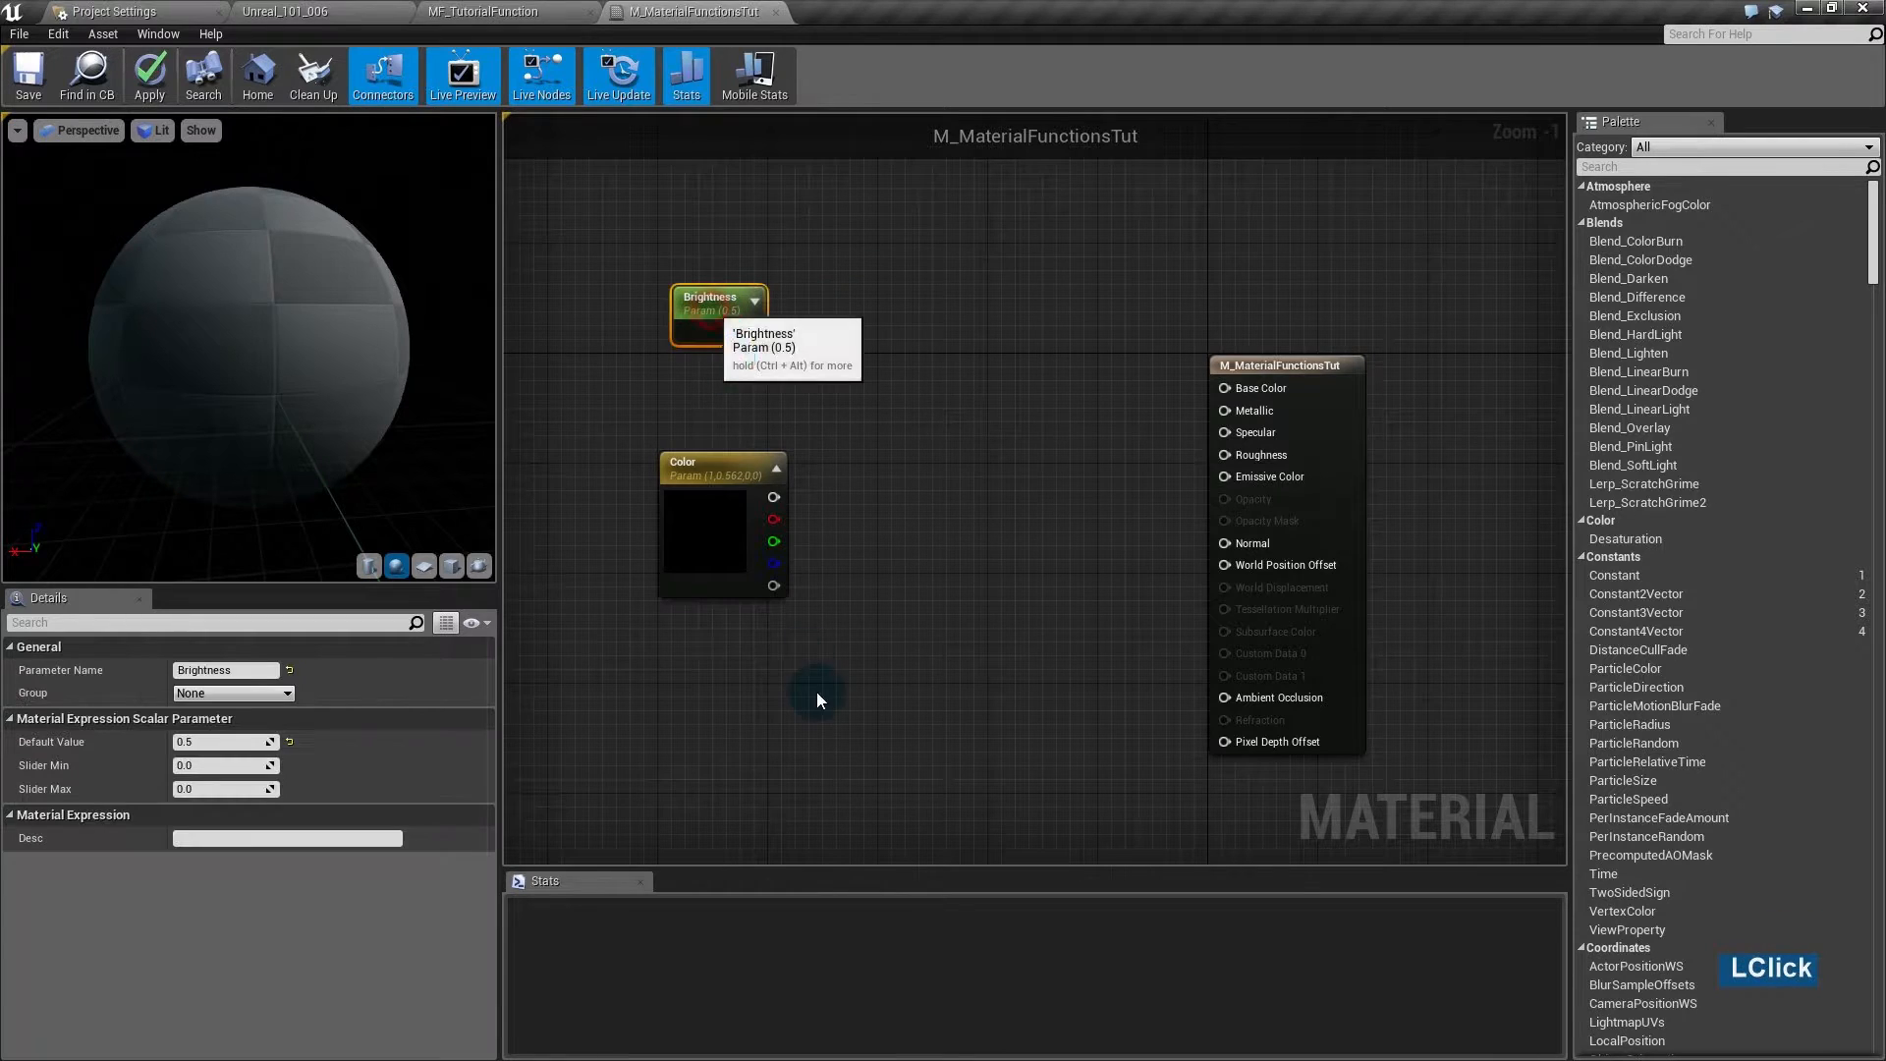
key("Delete")
left_click_drag(713, 464, 1226, 387)
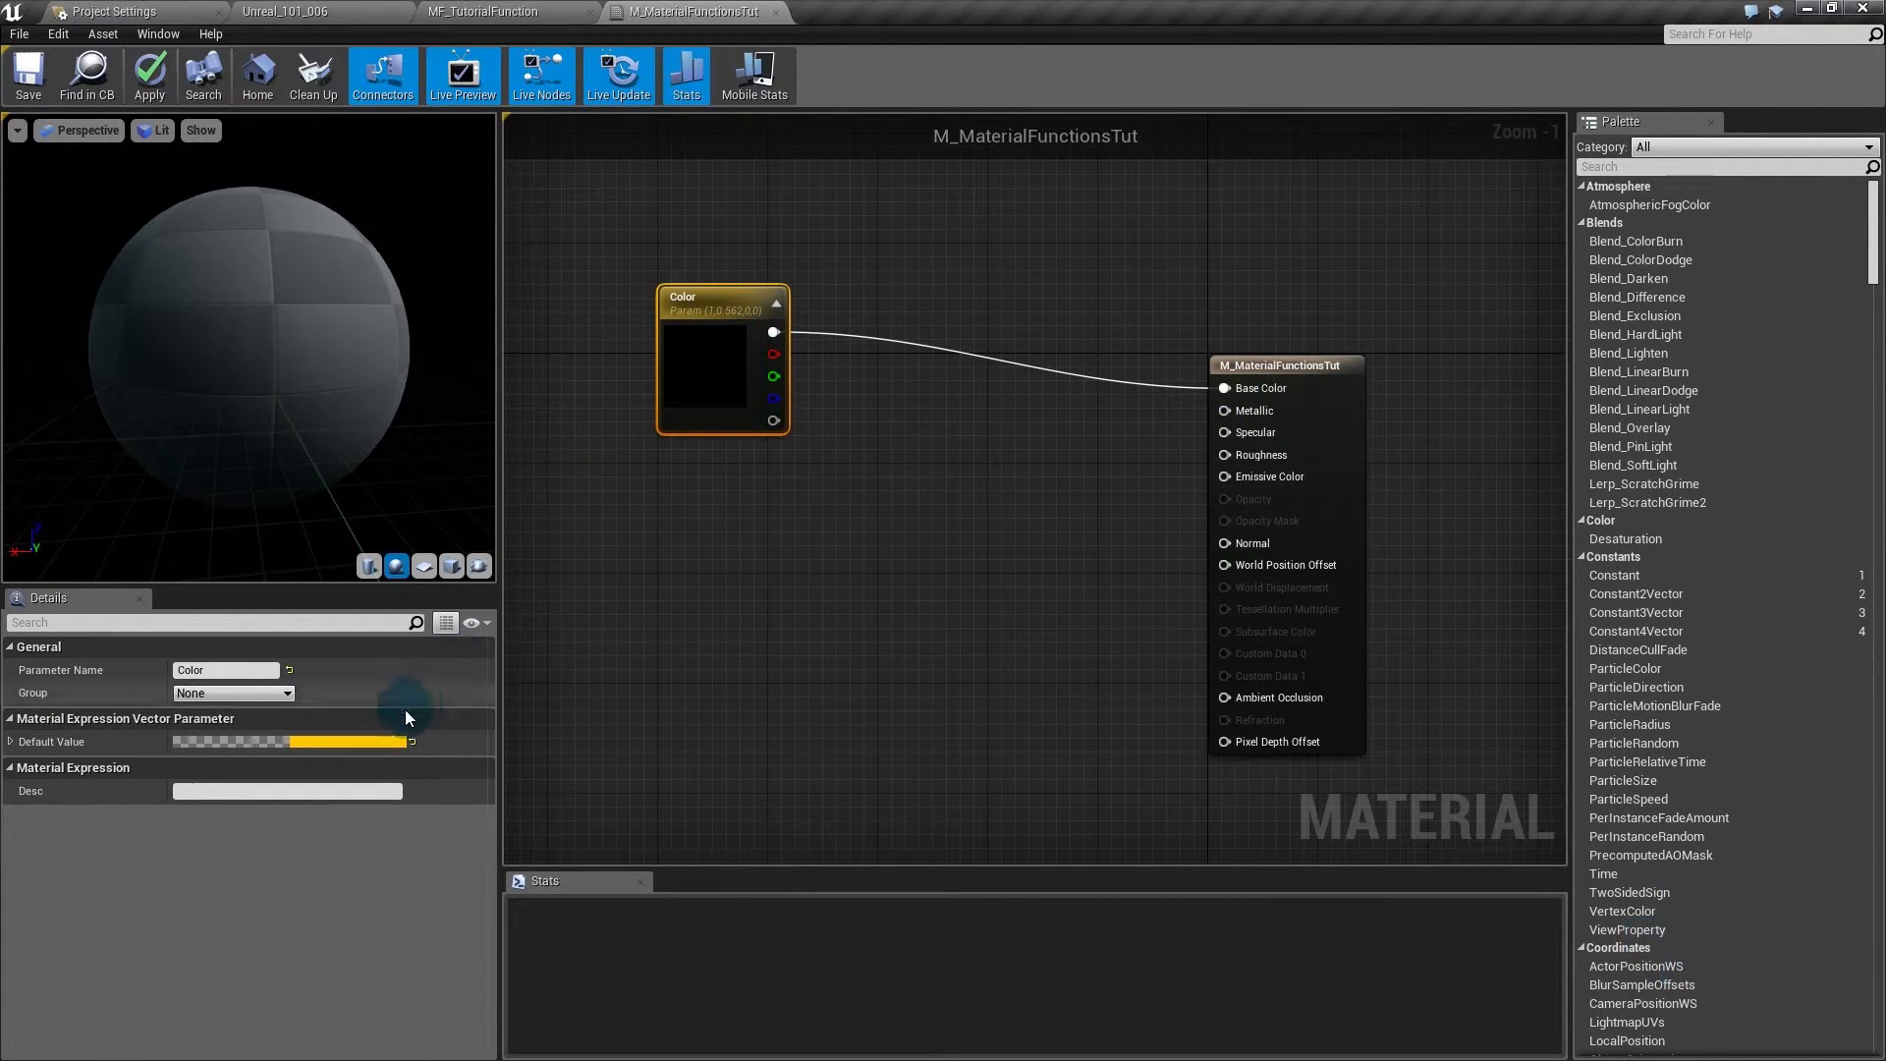
- Darken the Color default to orange (0.725, 0.337, 0) and reposition the node
left_click(386, 741)
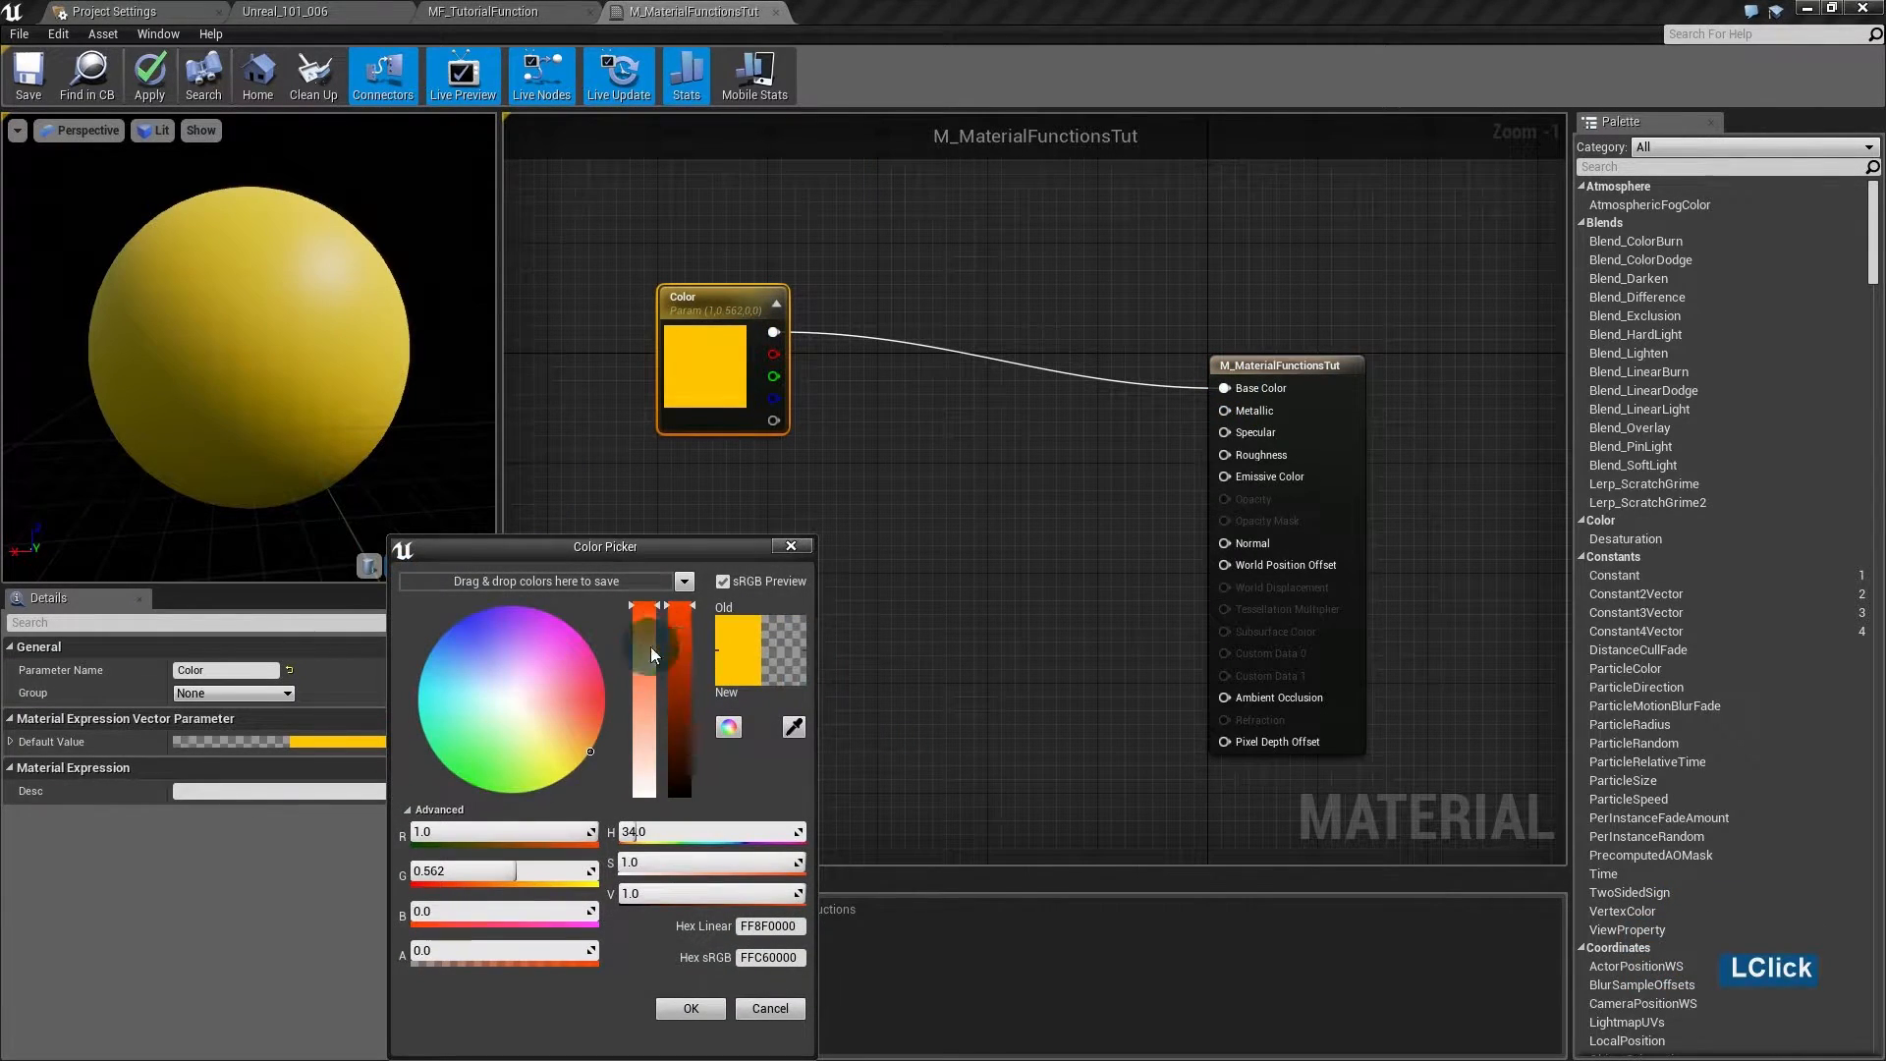
left_click(686, 652)
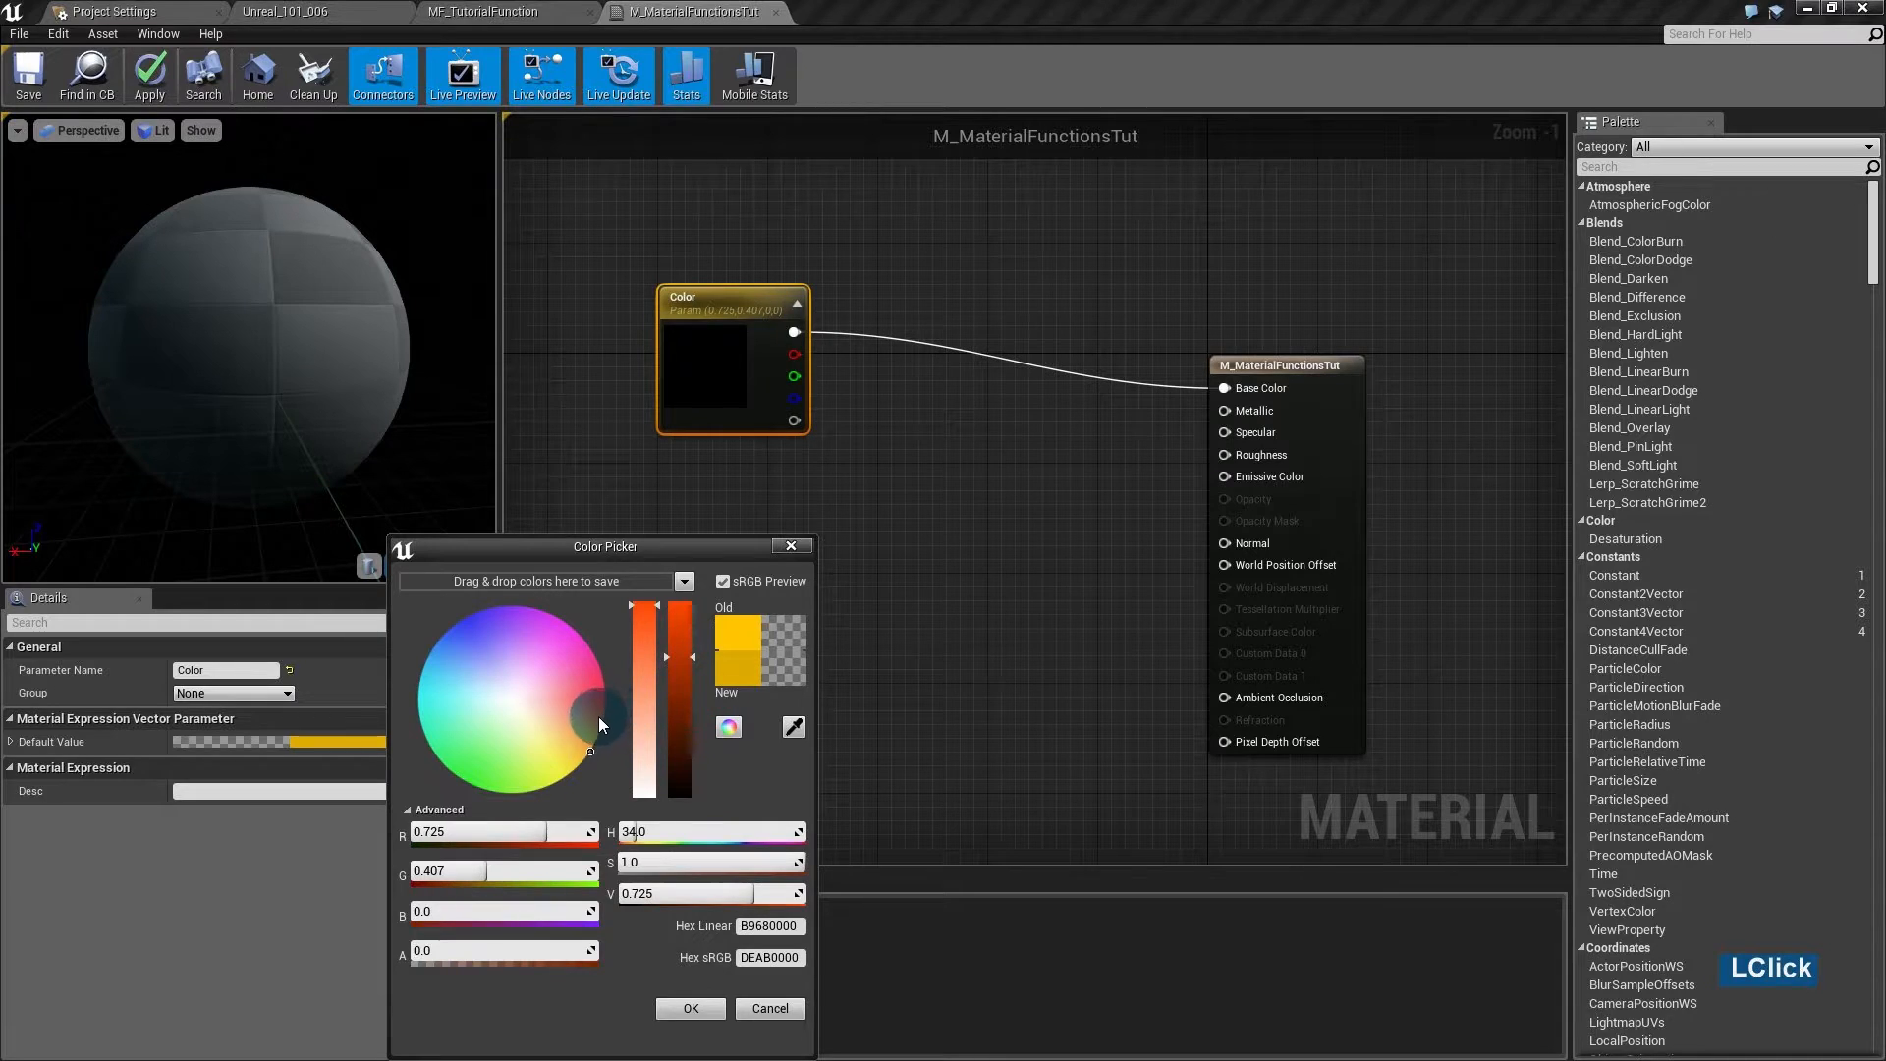
left_click_drag(604, 735, 611, 750)
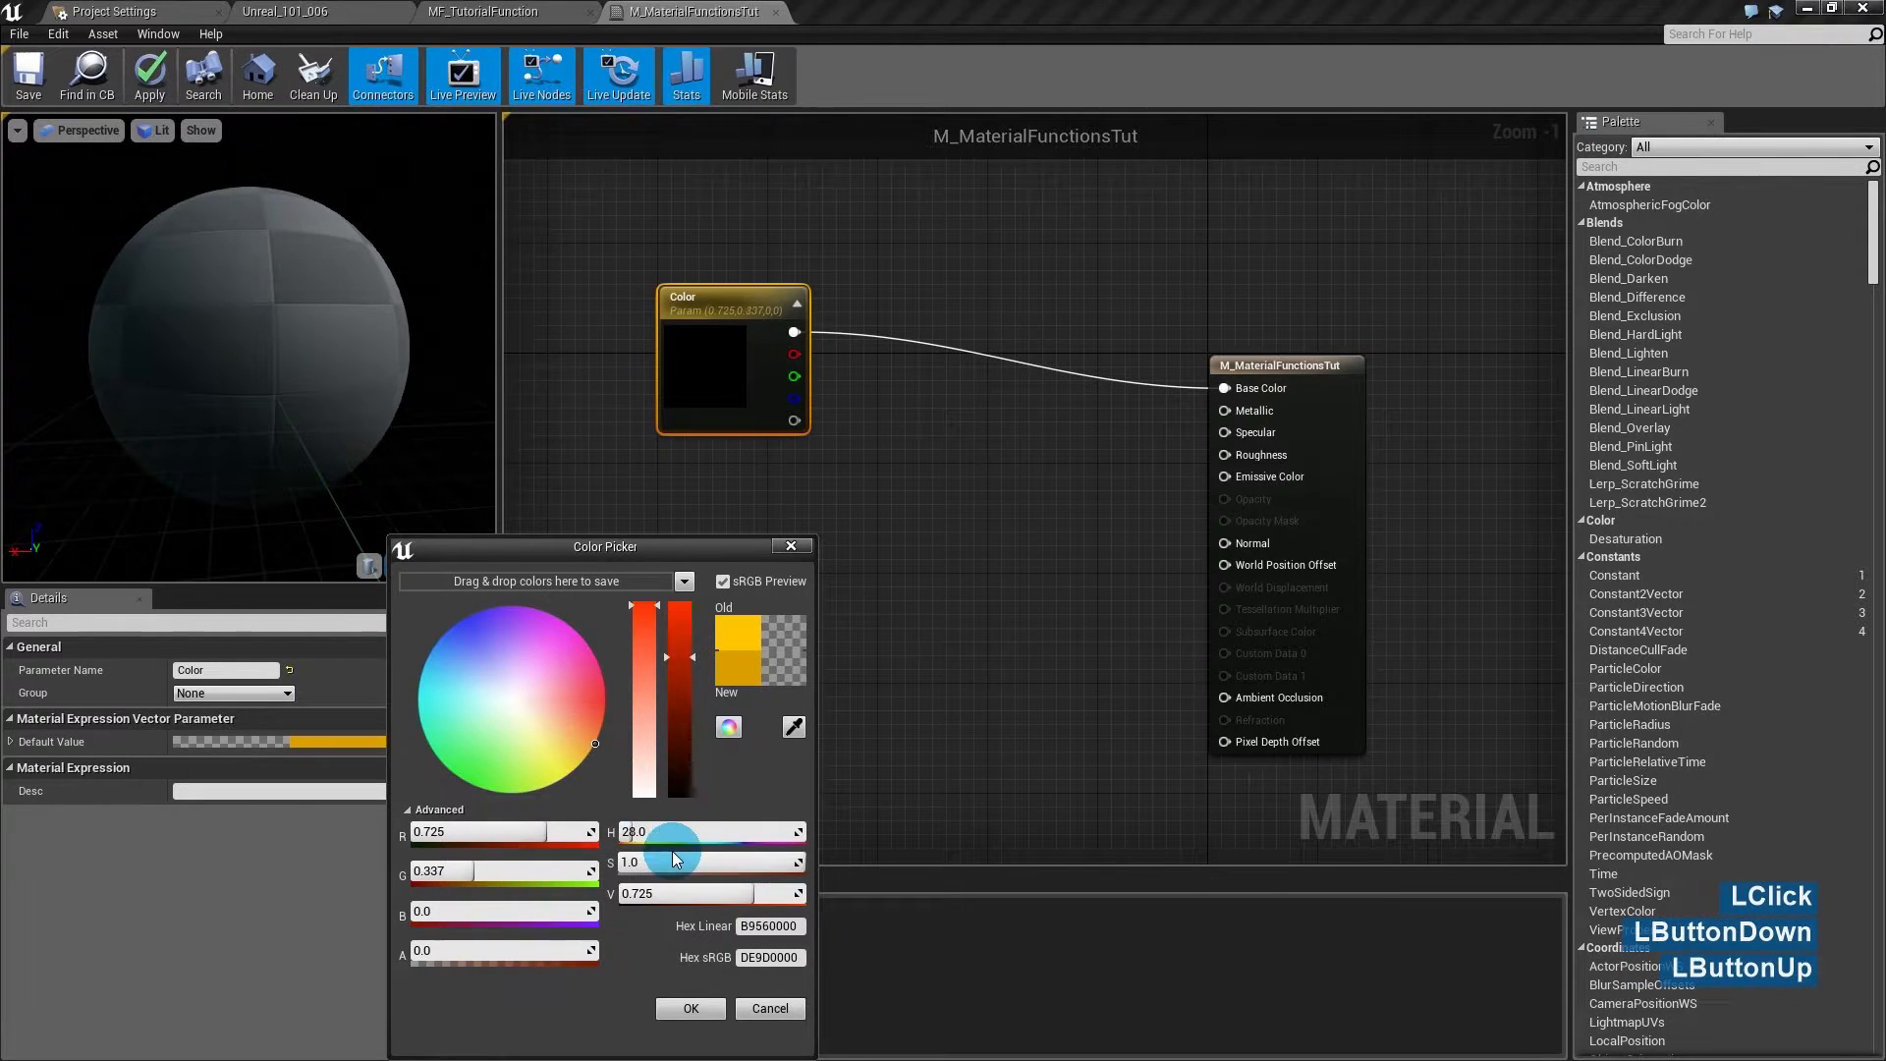
left_click(698, 1008)
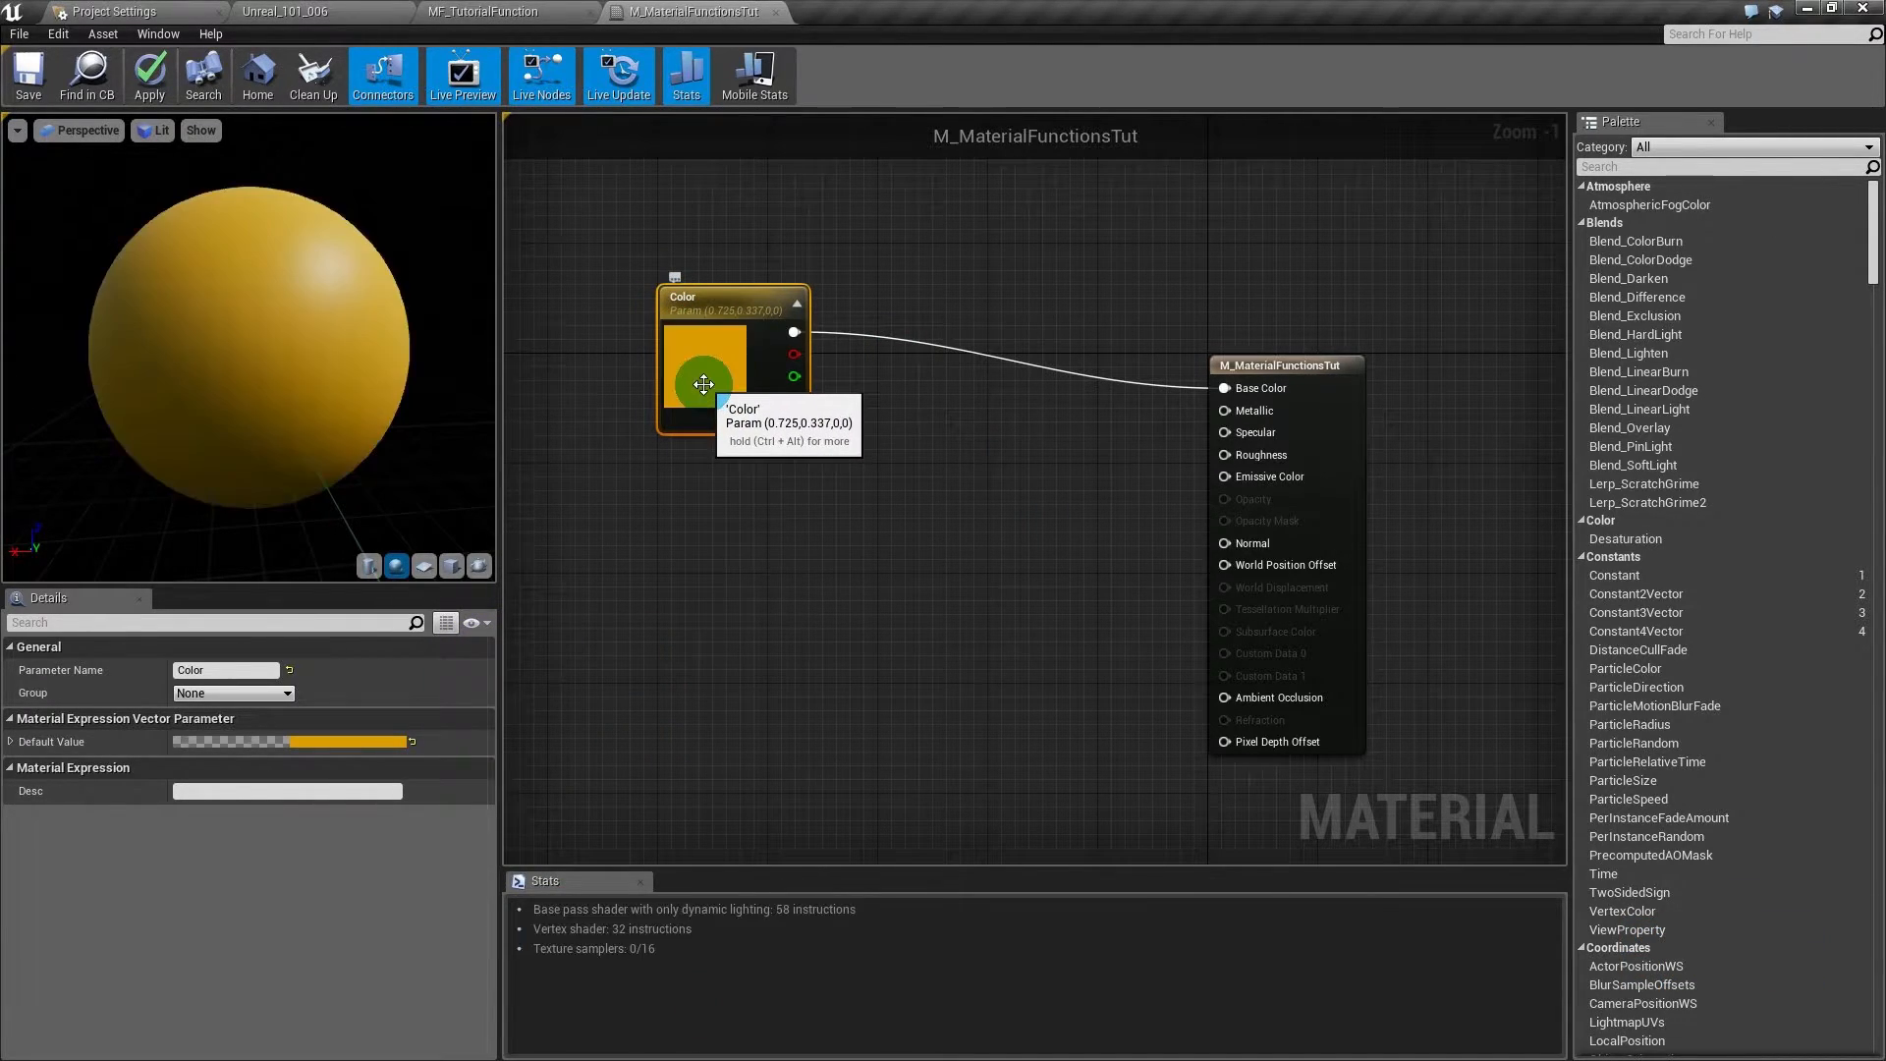
left_click_drag(704, 385, 731, 358)
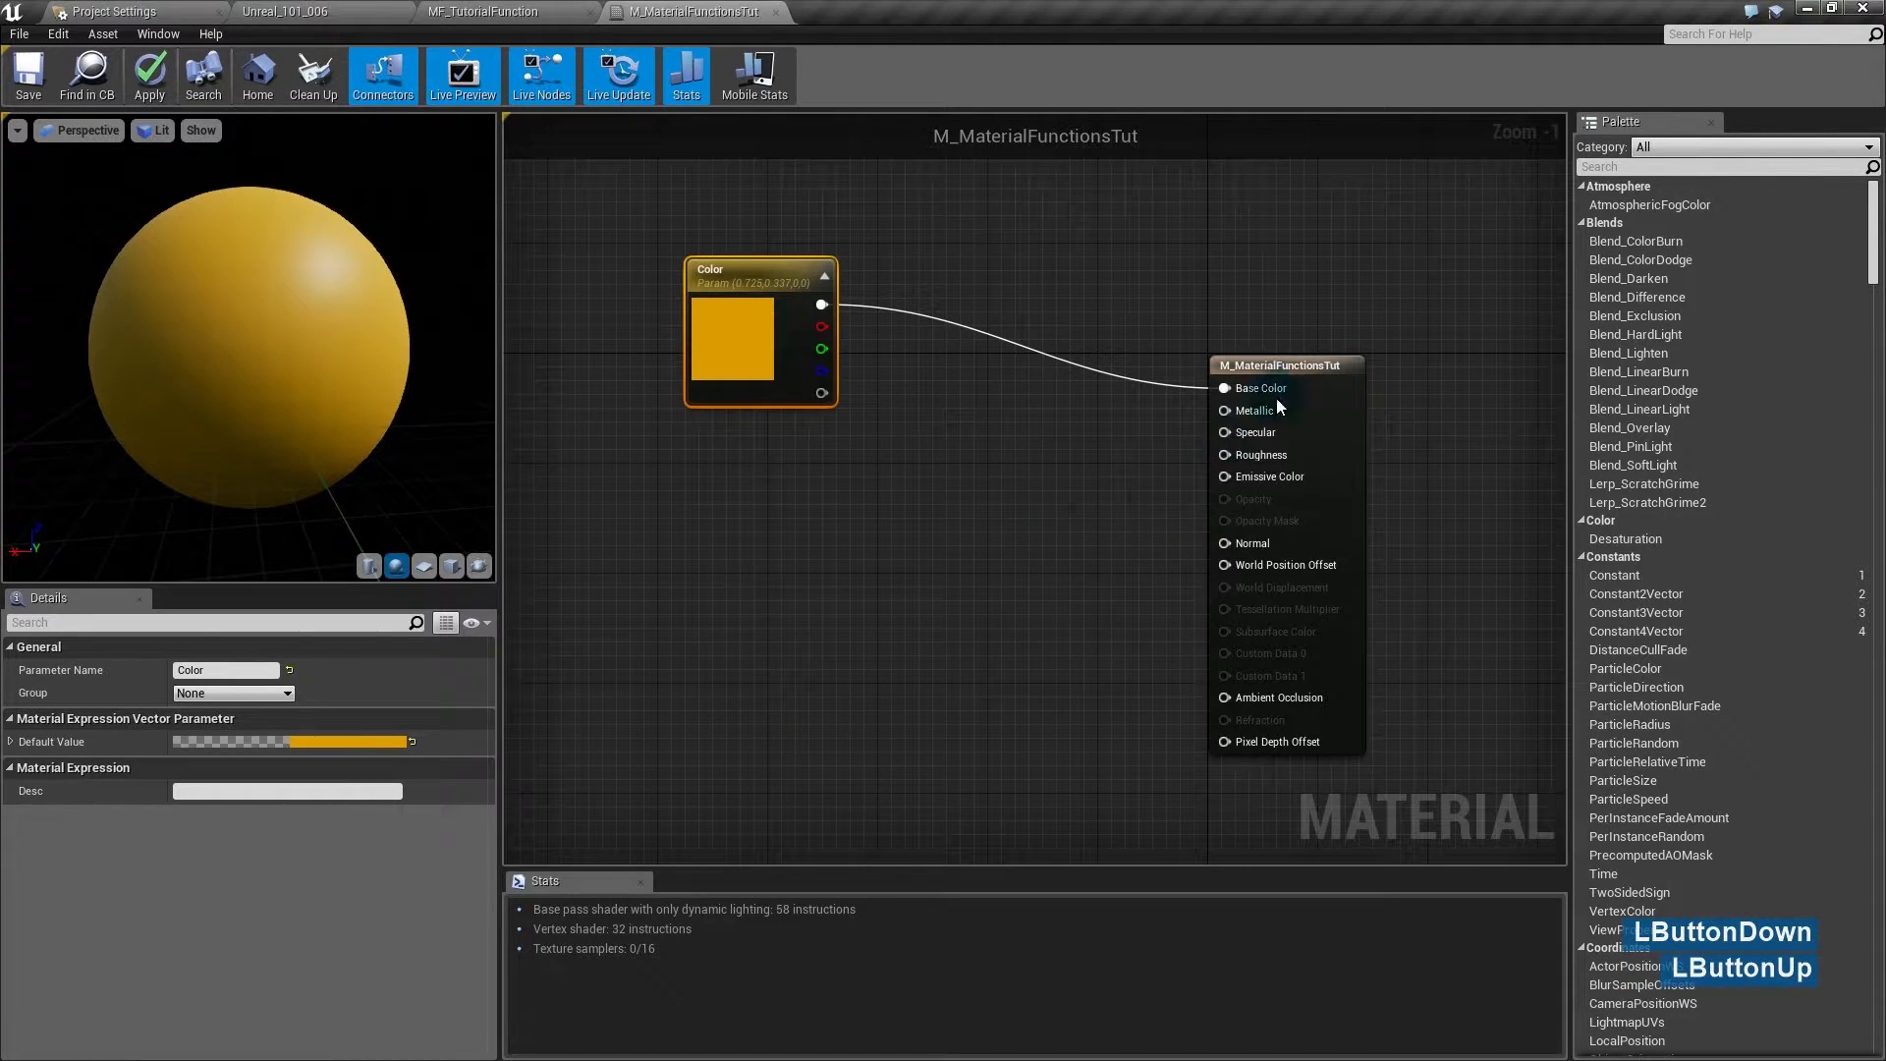
left_click_drag(758, 349, 798, 336)
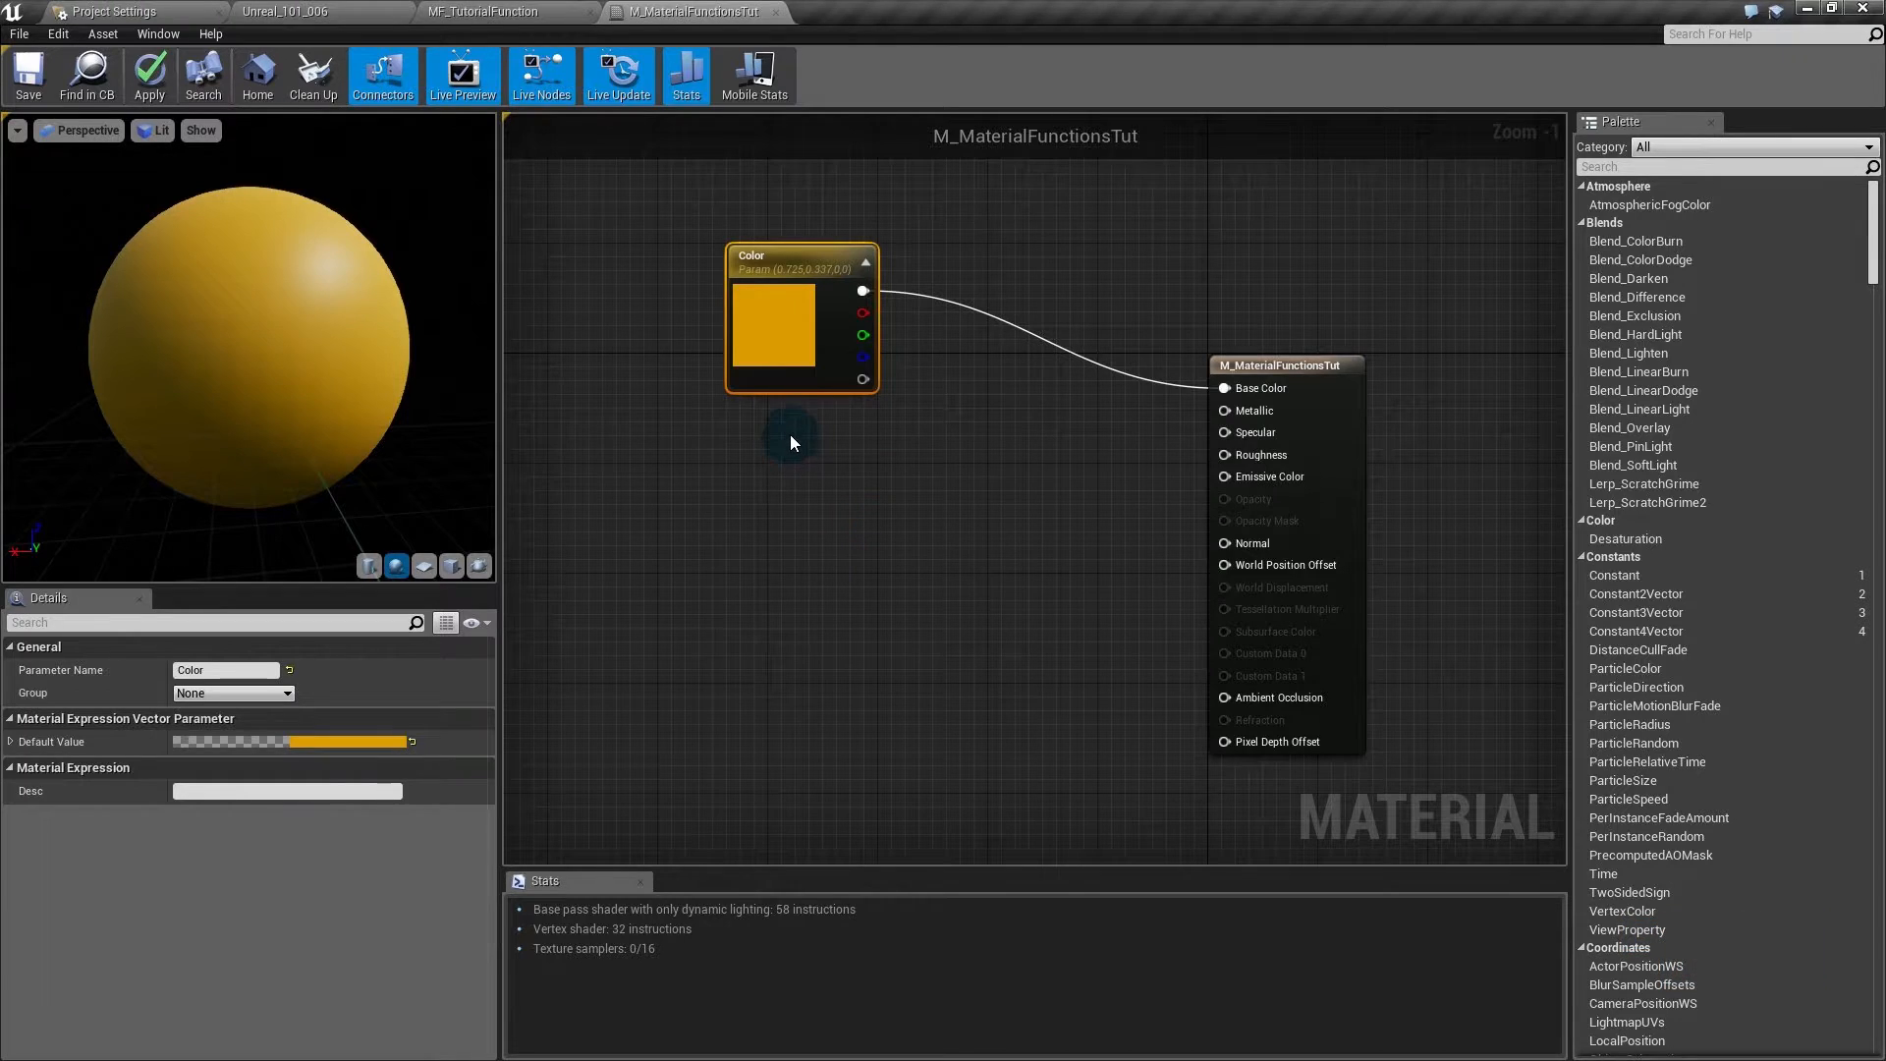
- Add a Fresnel node (Exponent 5.0, Base Reflect Fraction 0.04) below Color via 'fre' search
right_click(729, 514)
type("fre")
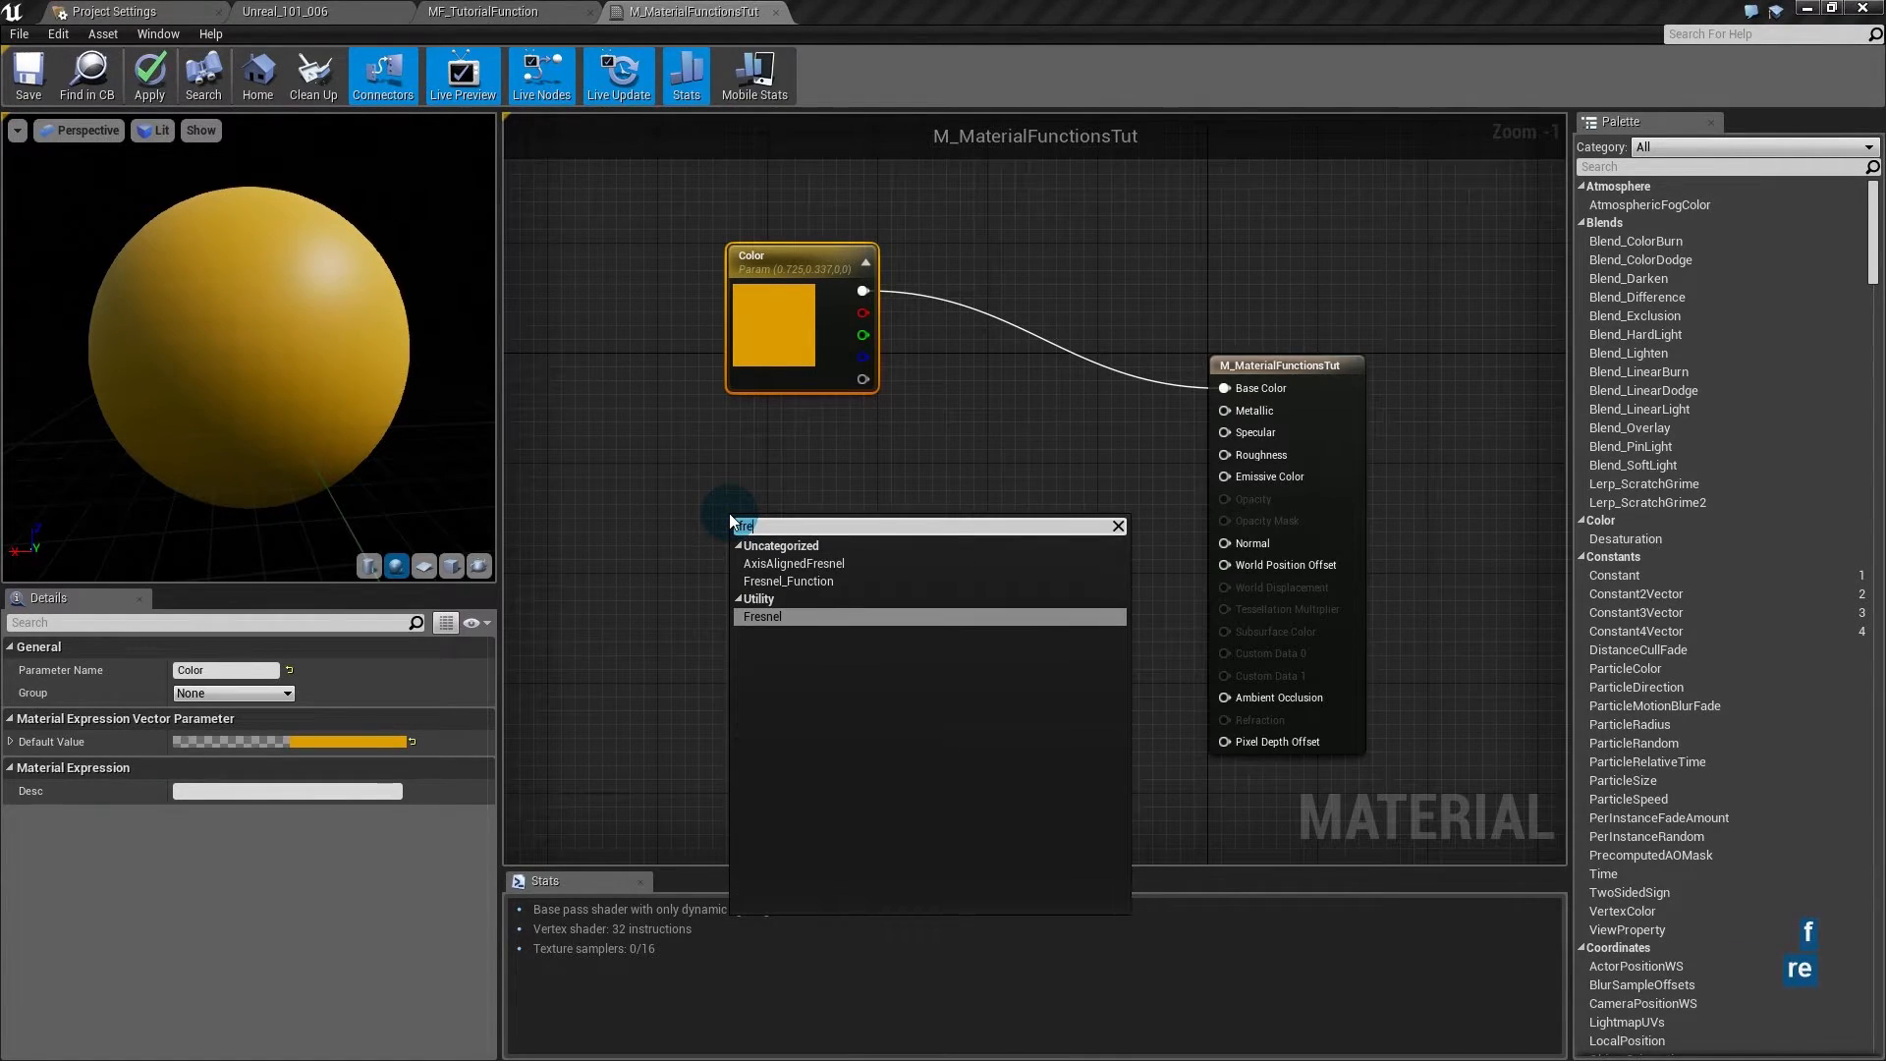
left_click(798, 615)
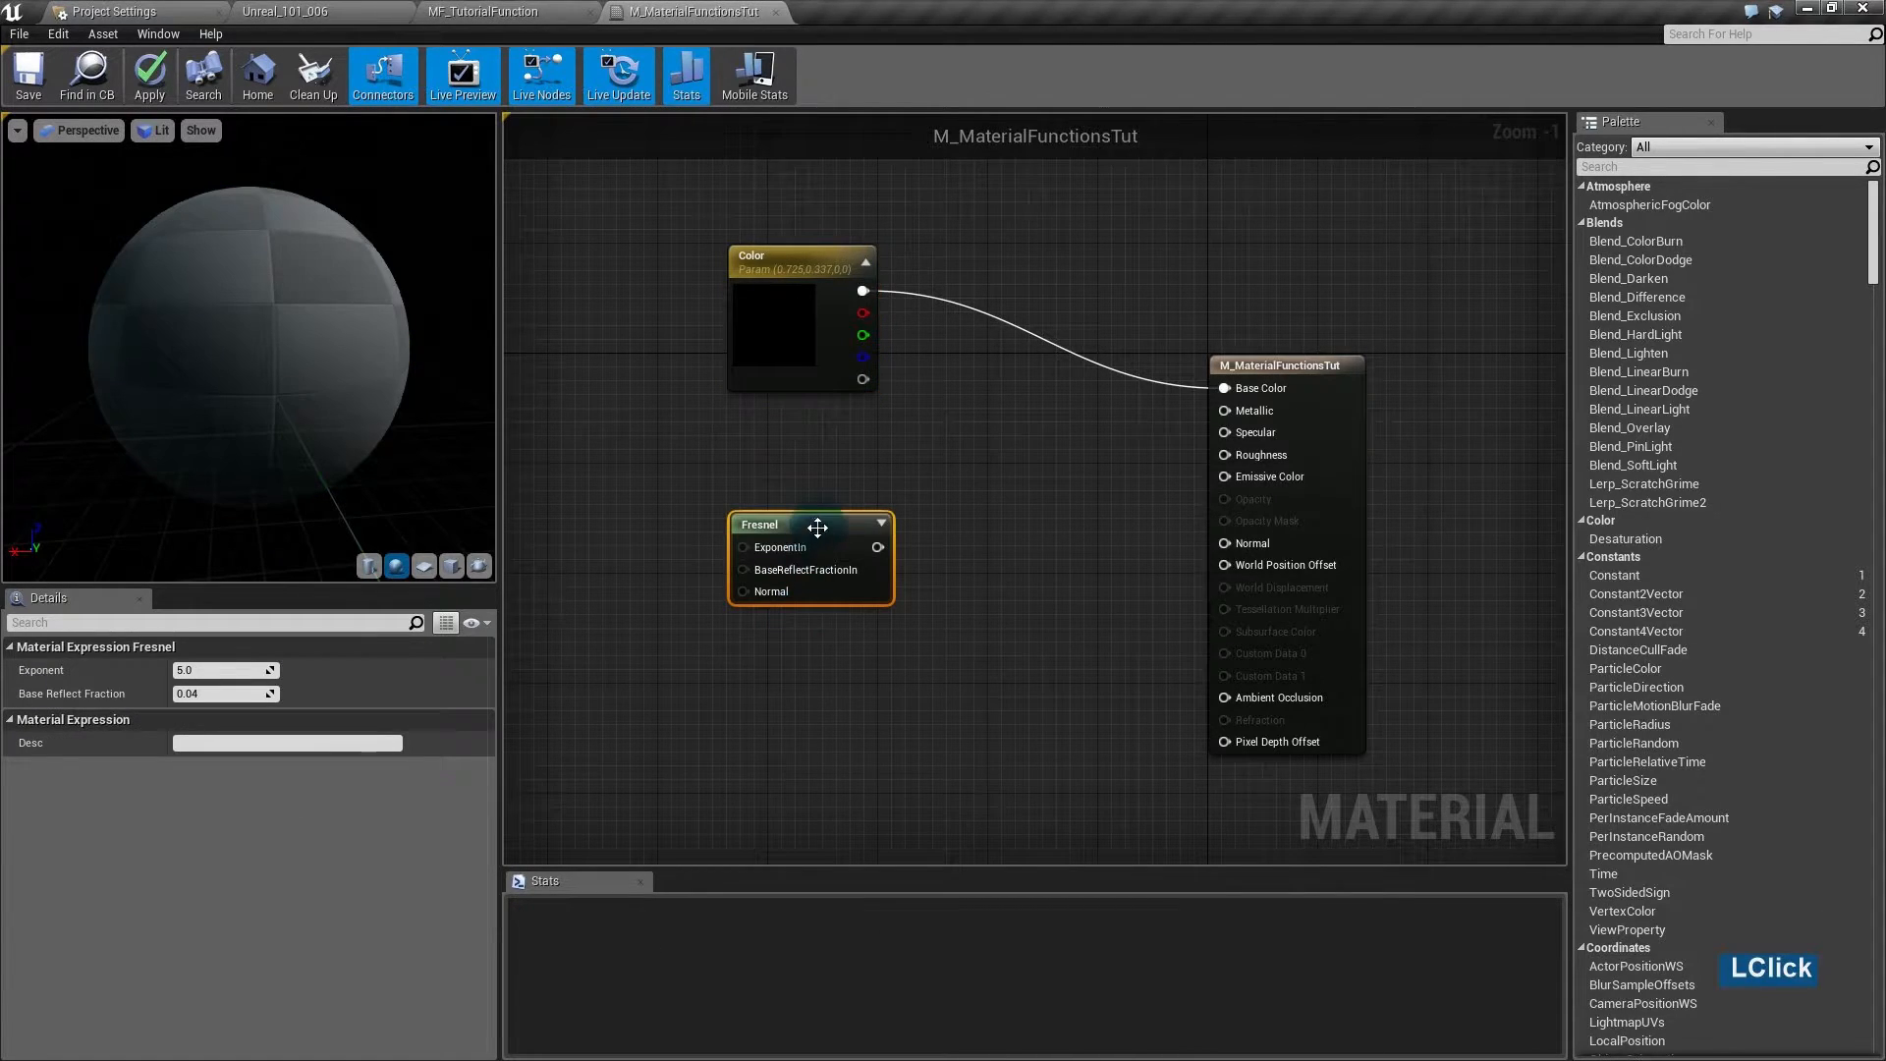
right_click_drag(820, 417, 917, 460)
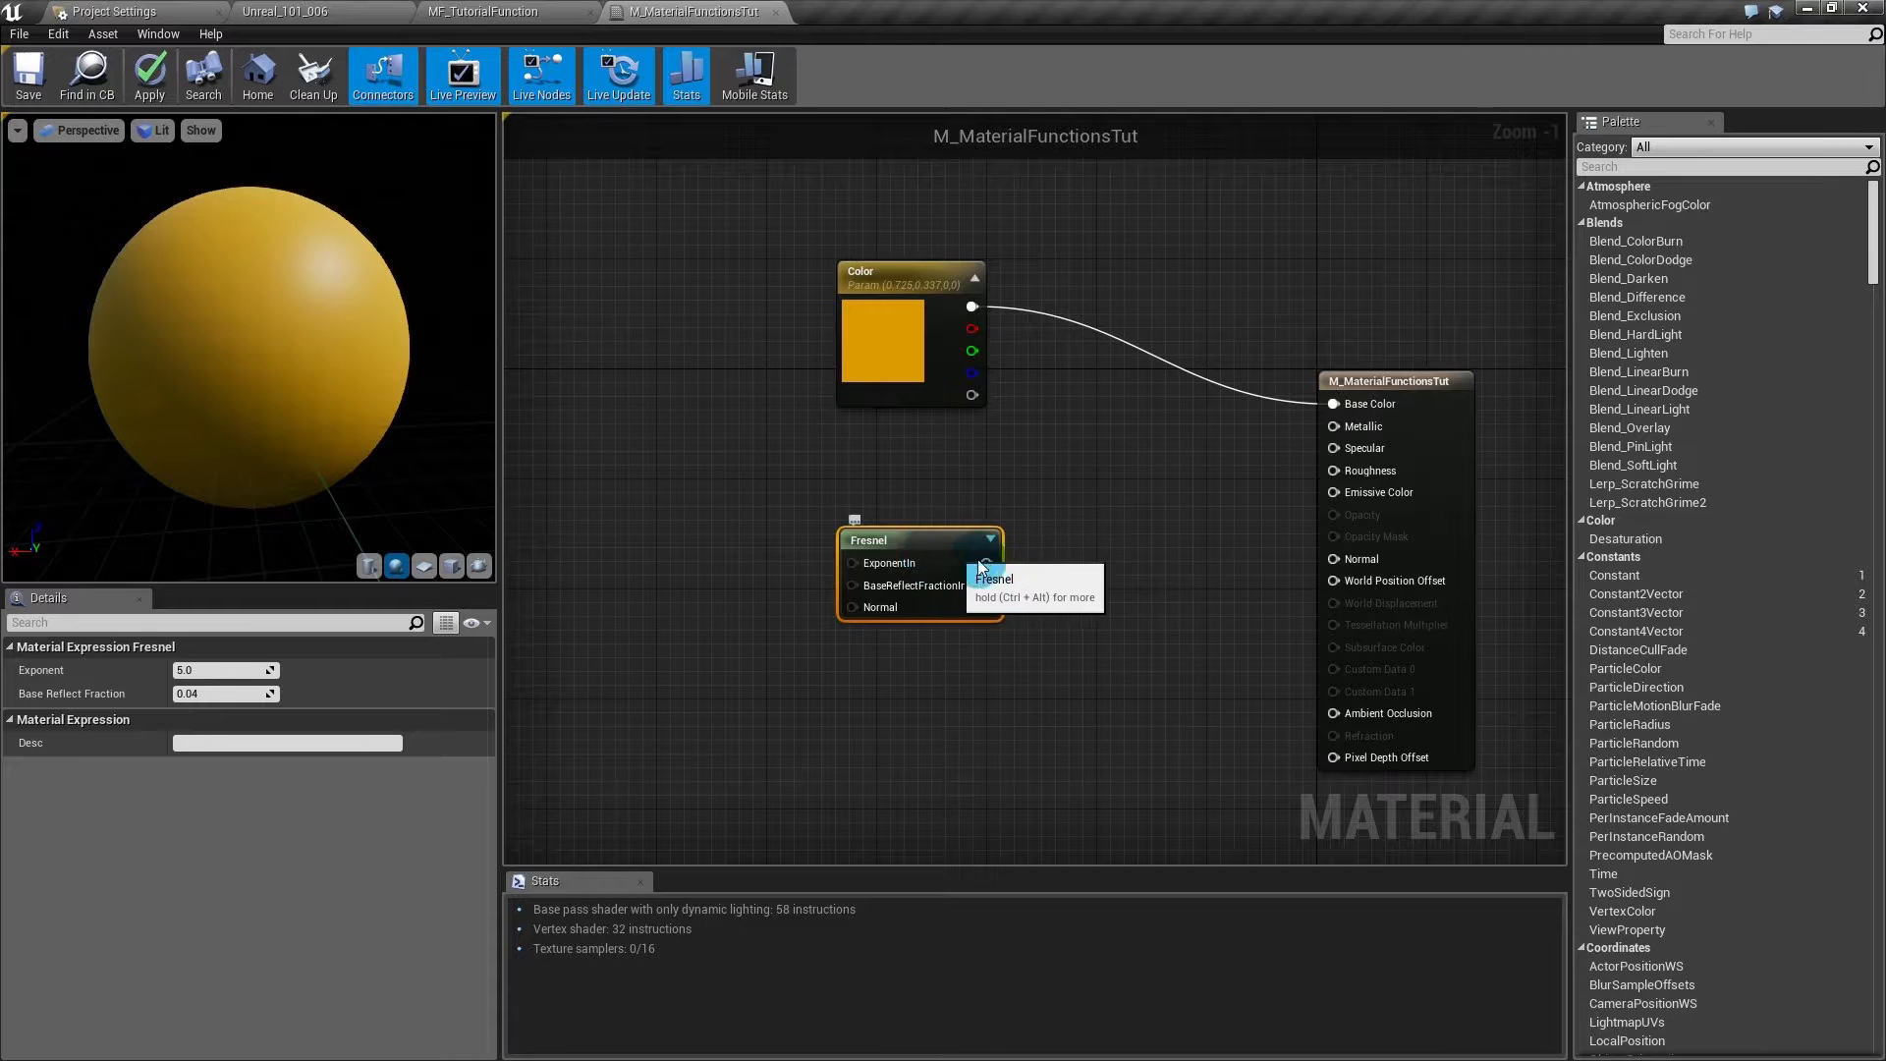
right_click(957, 544)
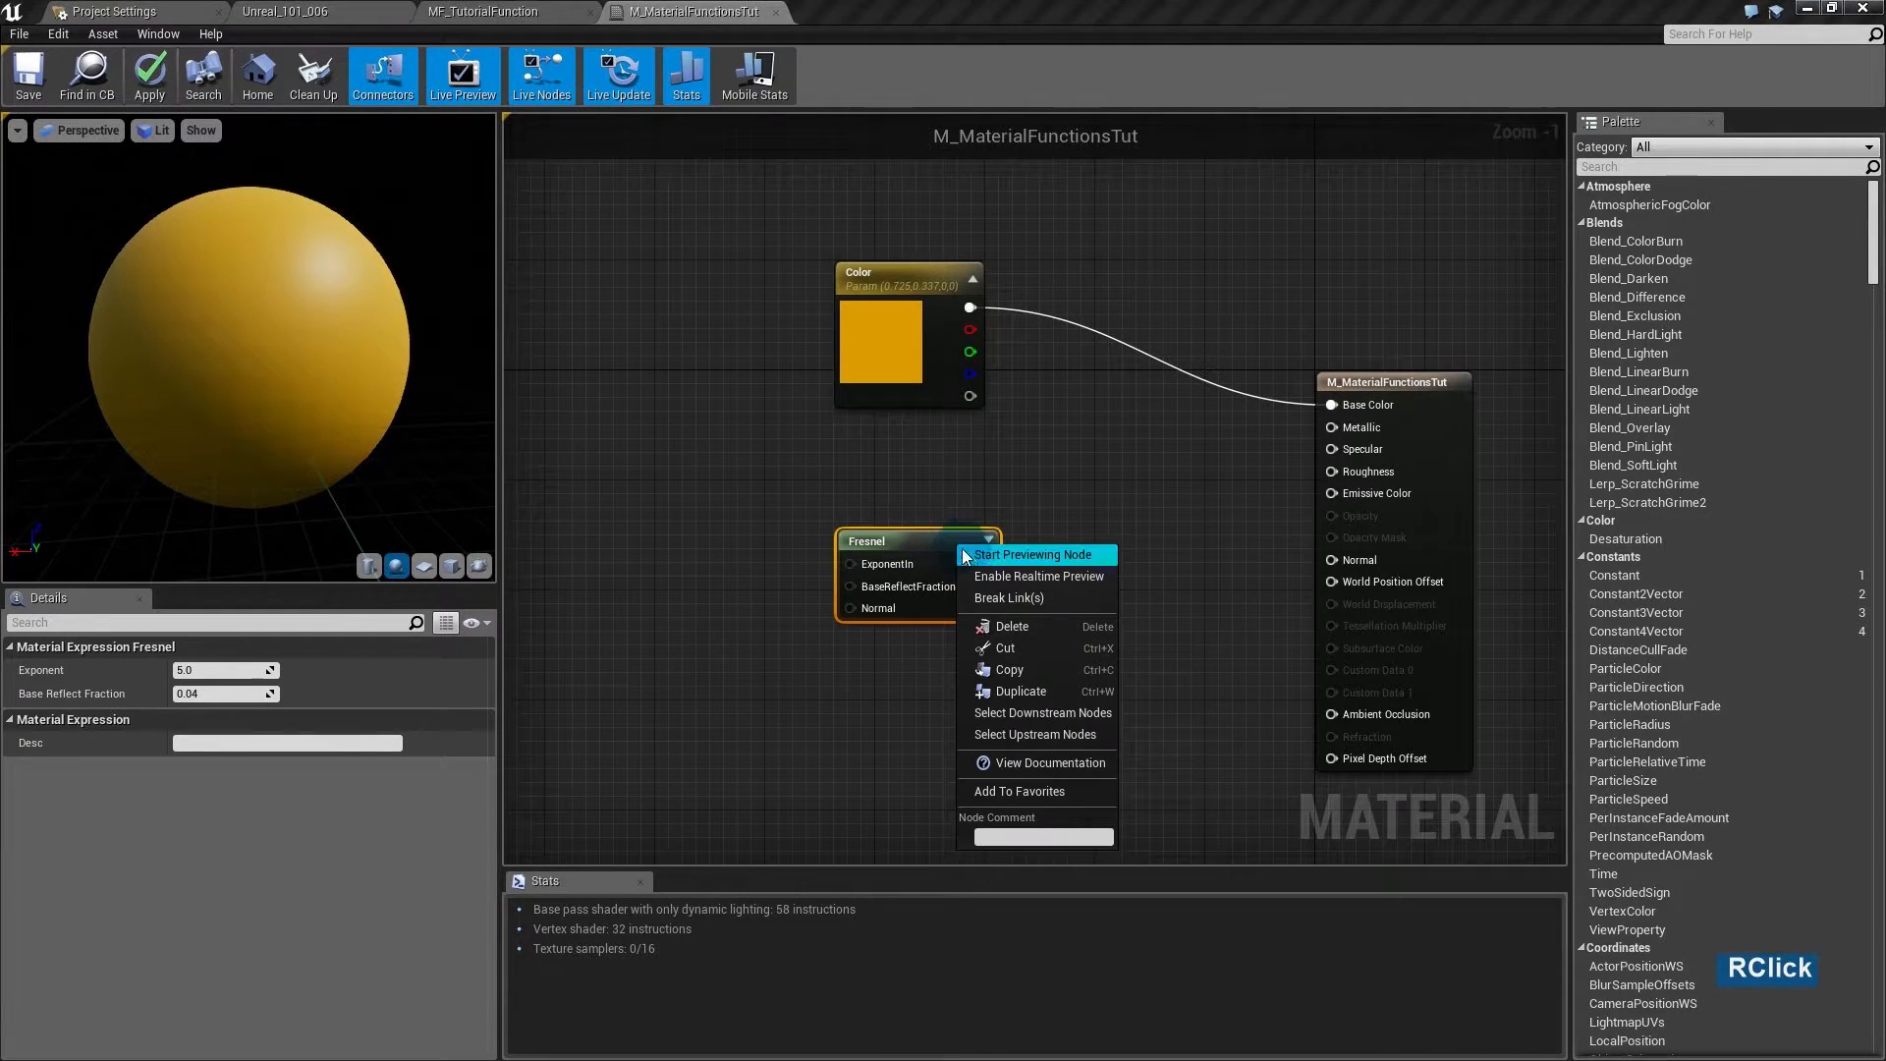
left_click(982, 556)
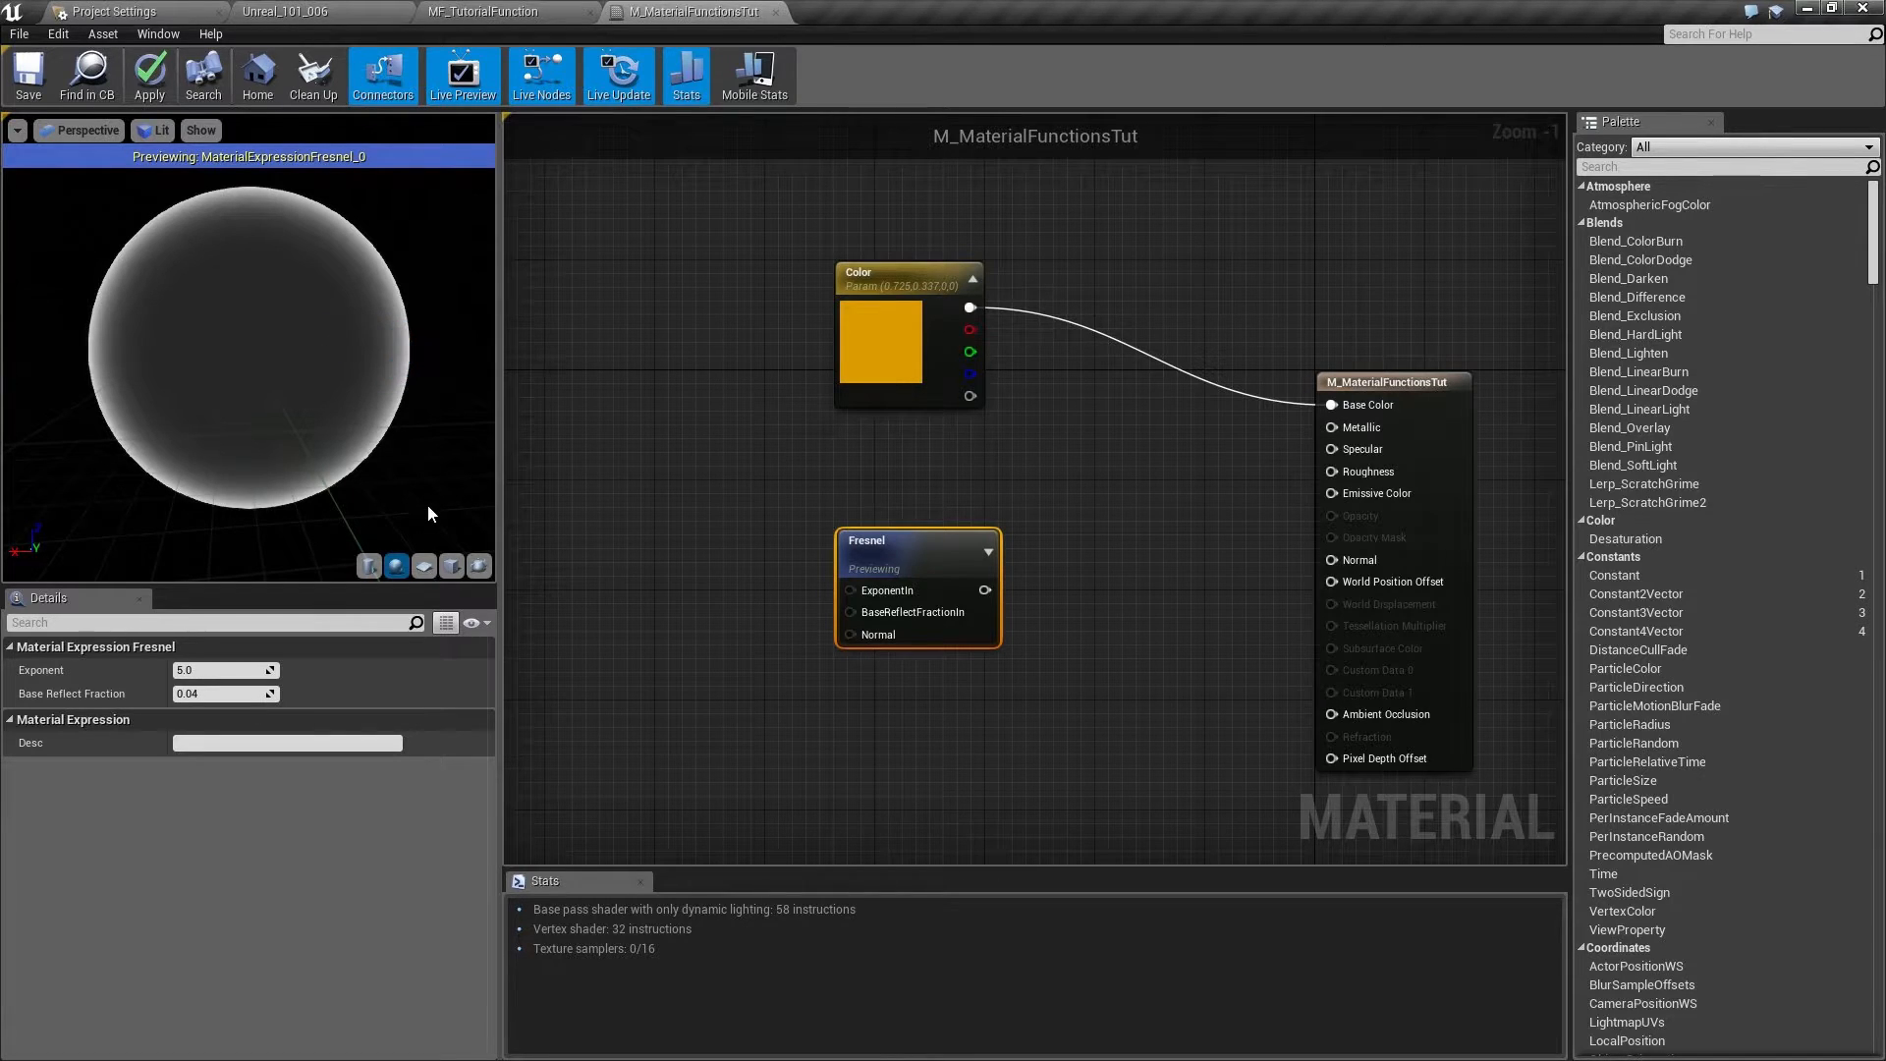
left_click(424, 566)
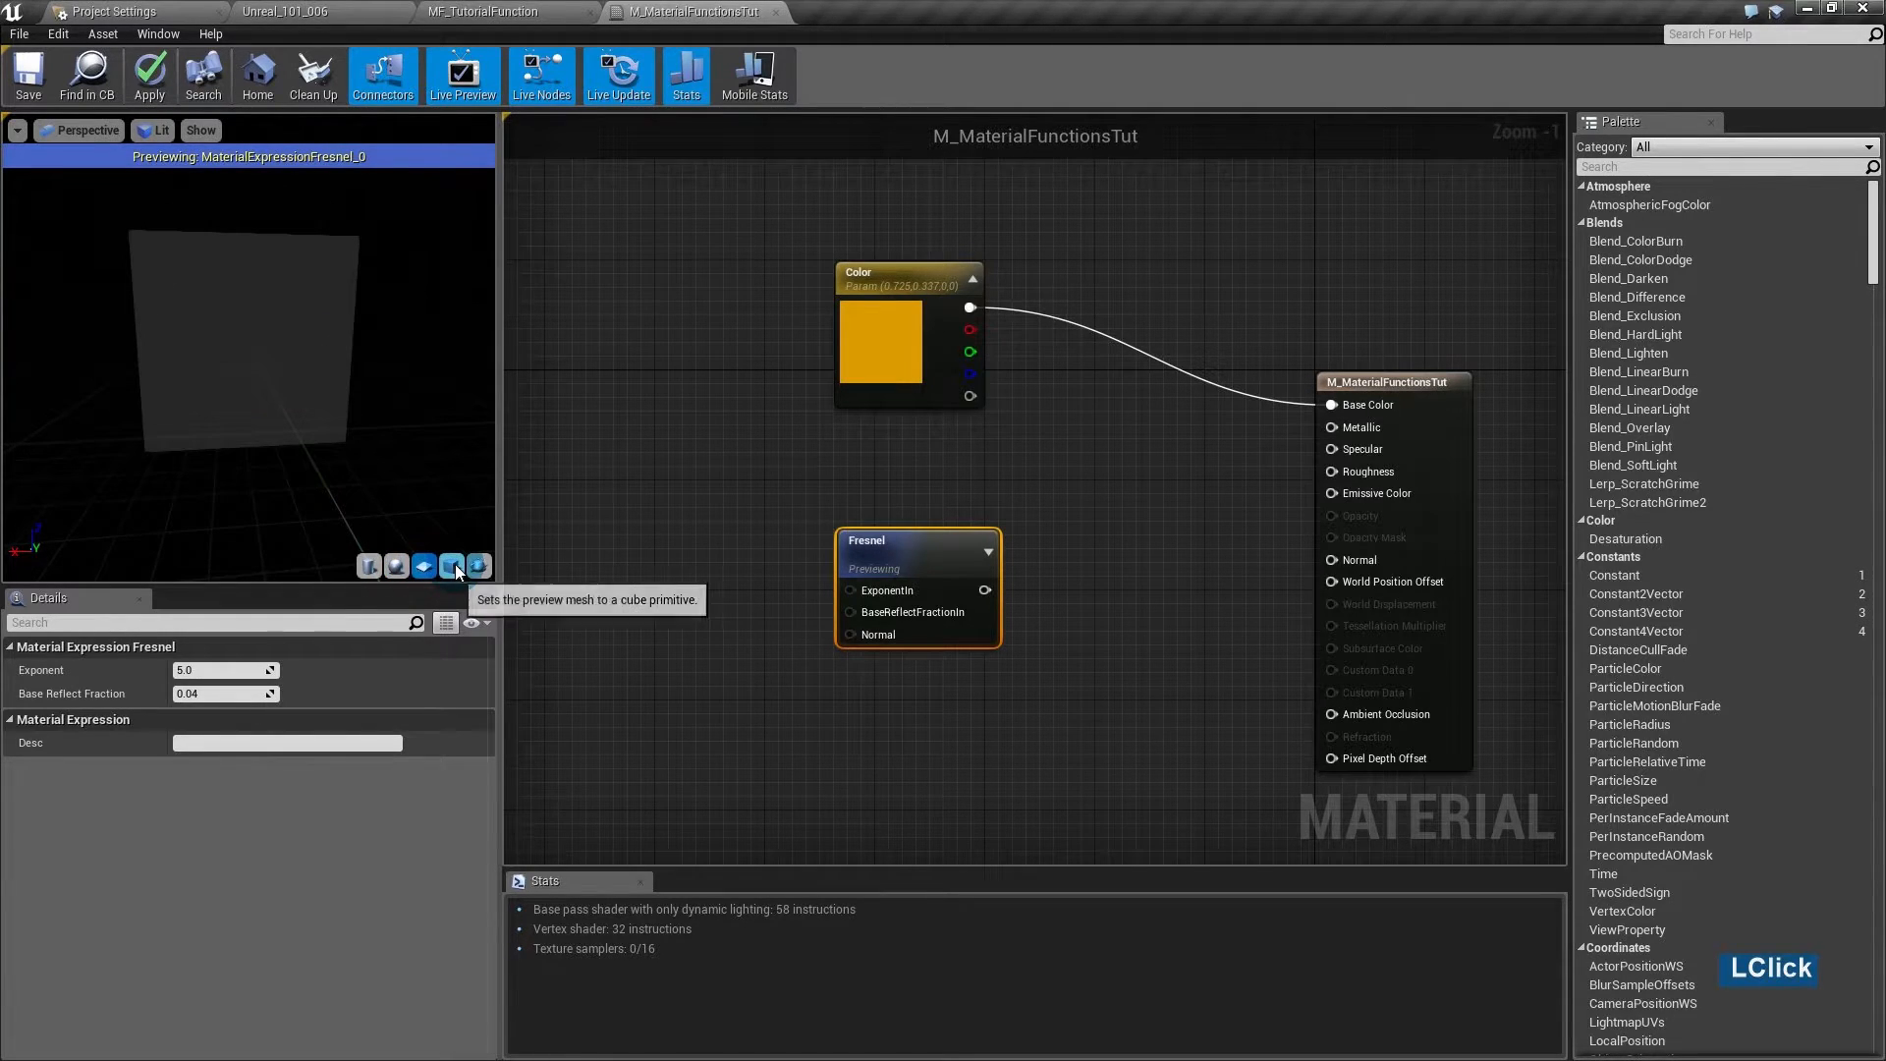
left_click_drag(274, 363, 155, 360)
left_click(396, 566)
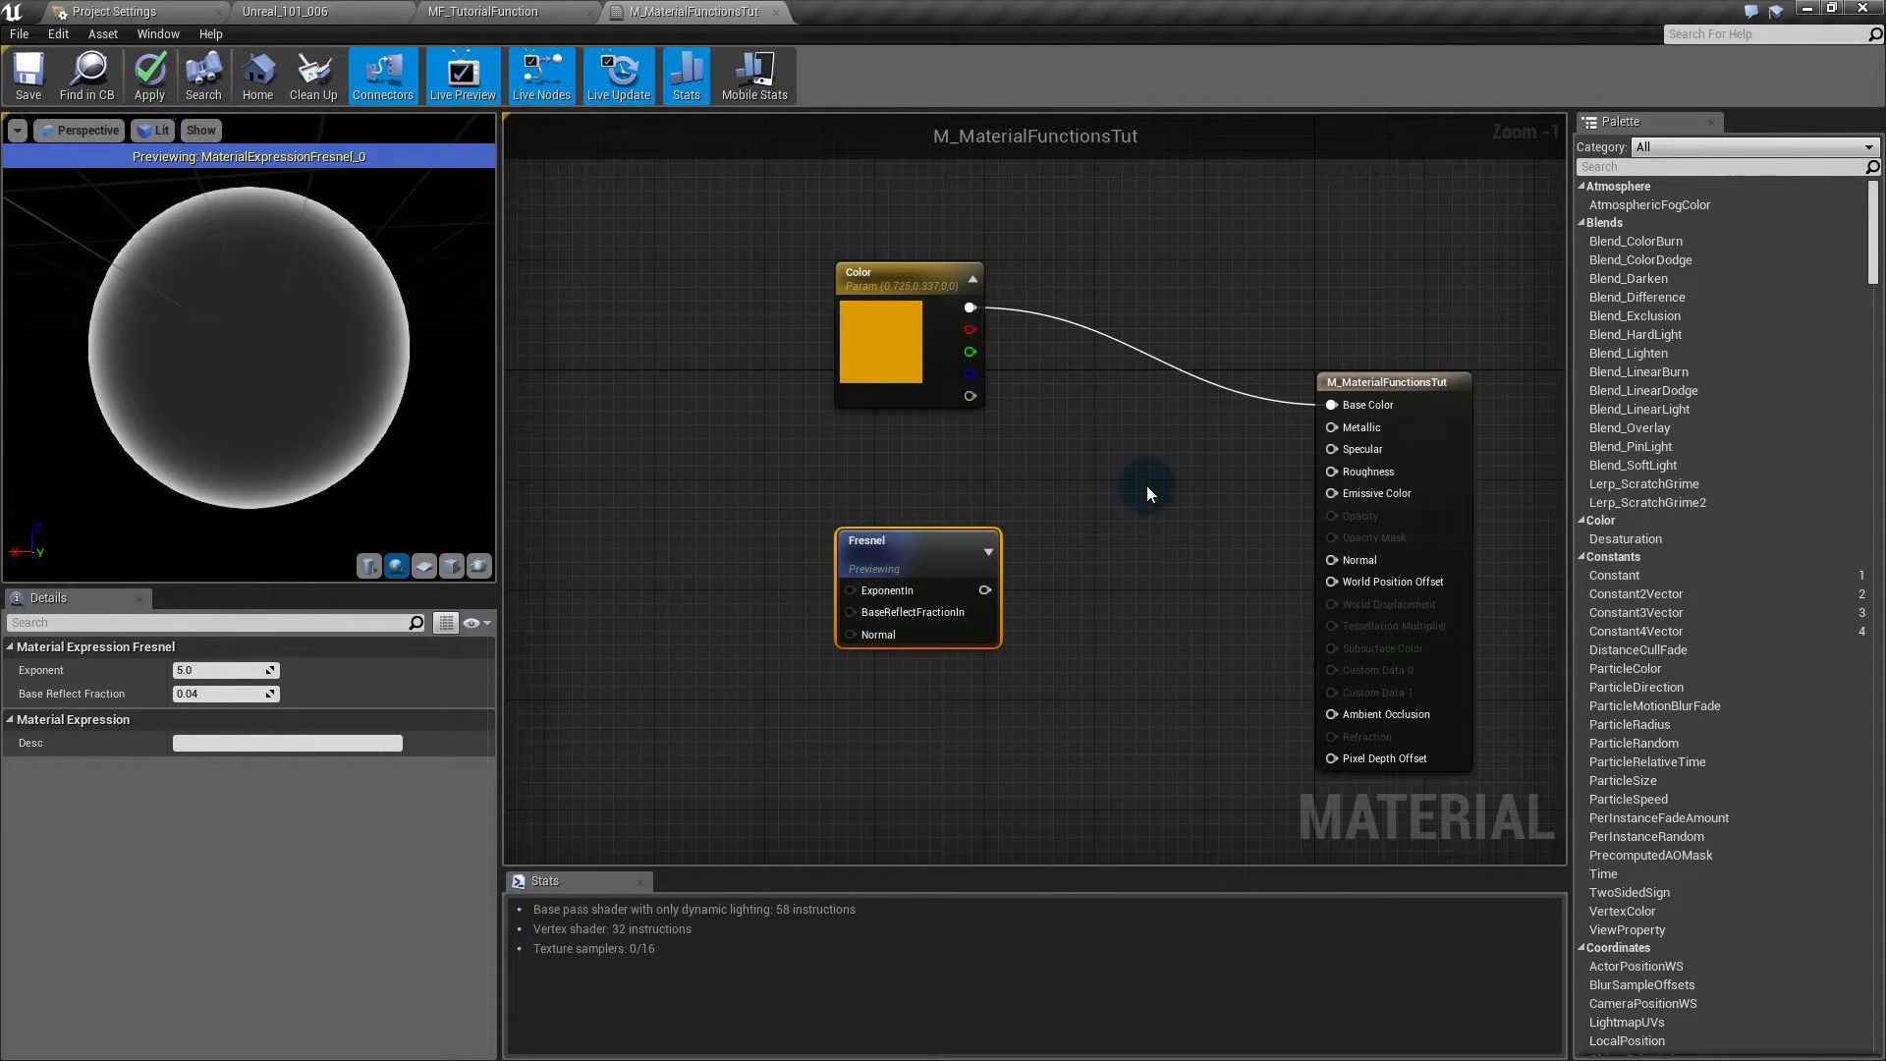
right_click(940, 546)
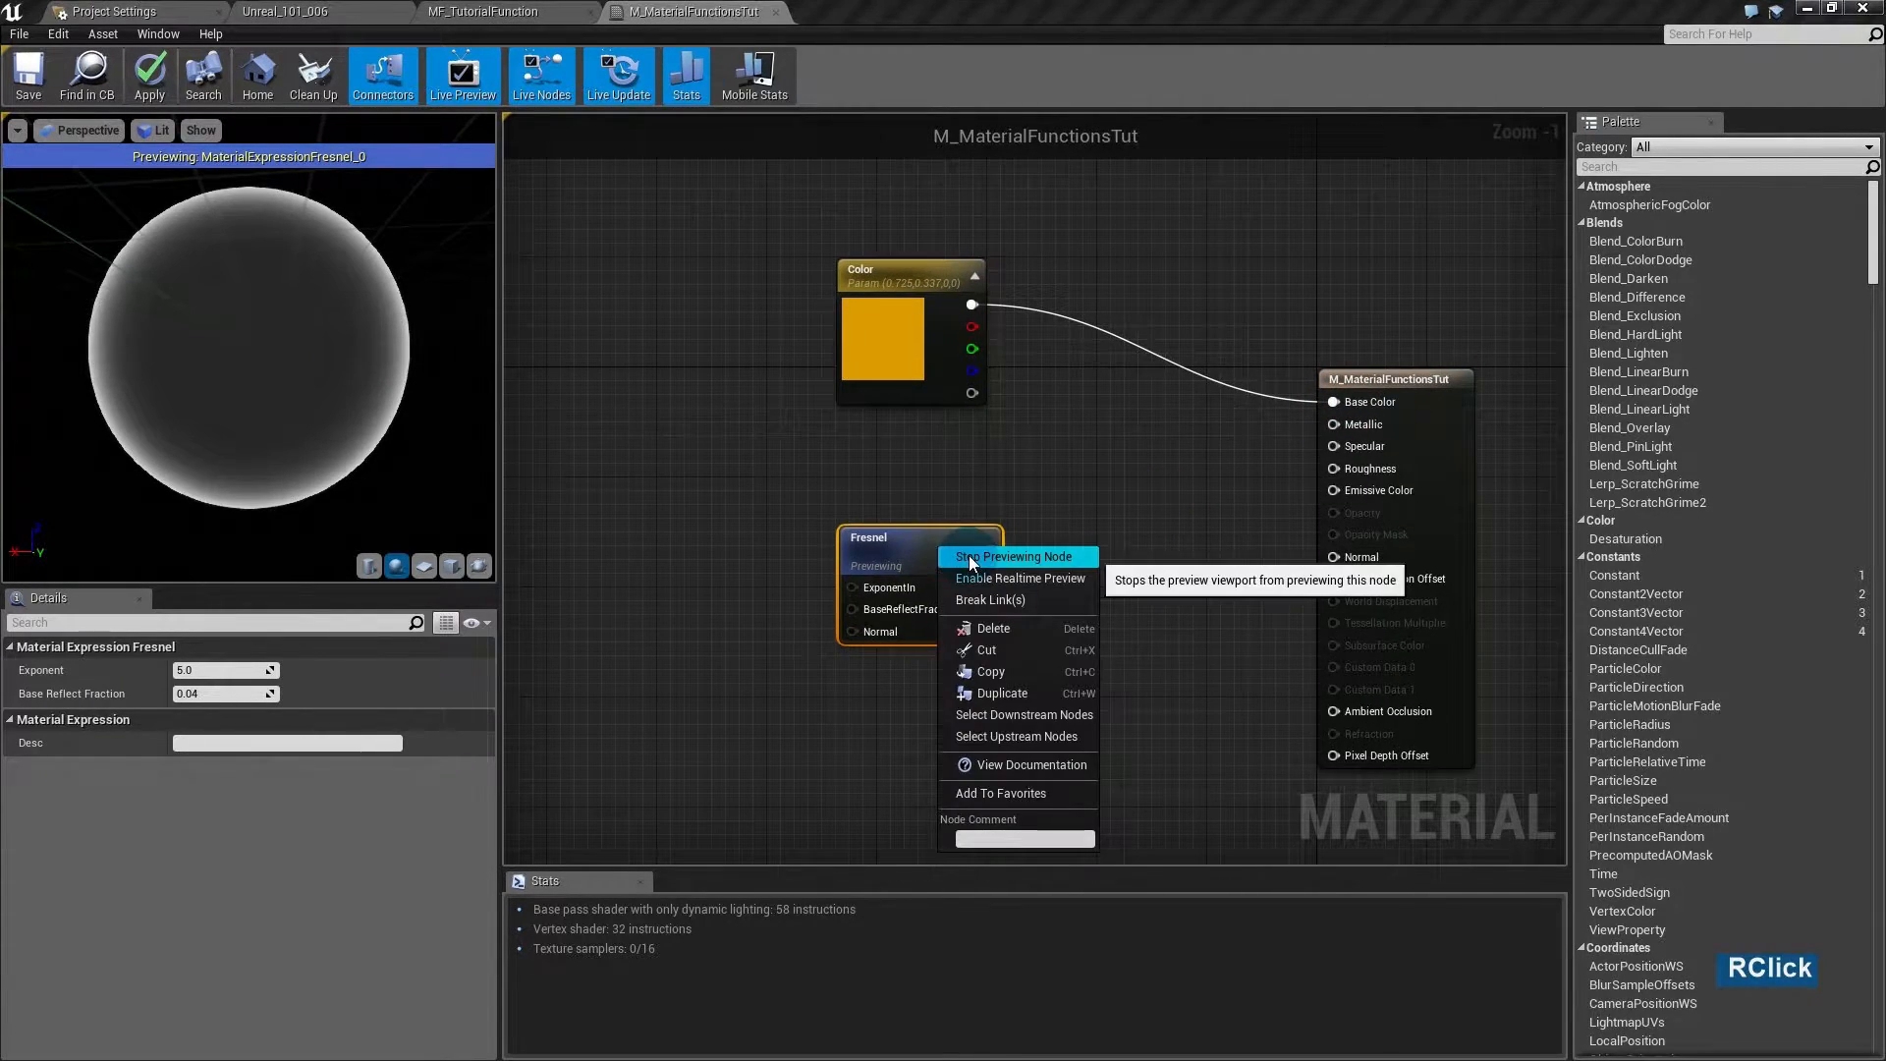
left_click(969, 556)
left_click(1022, 703)
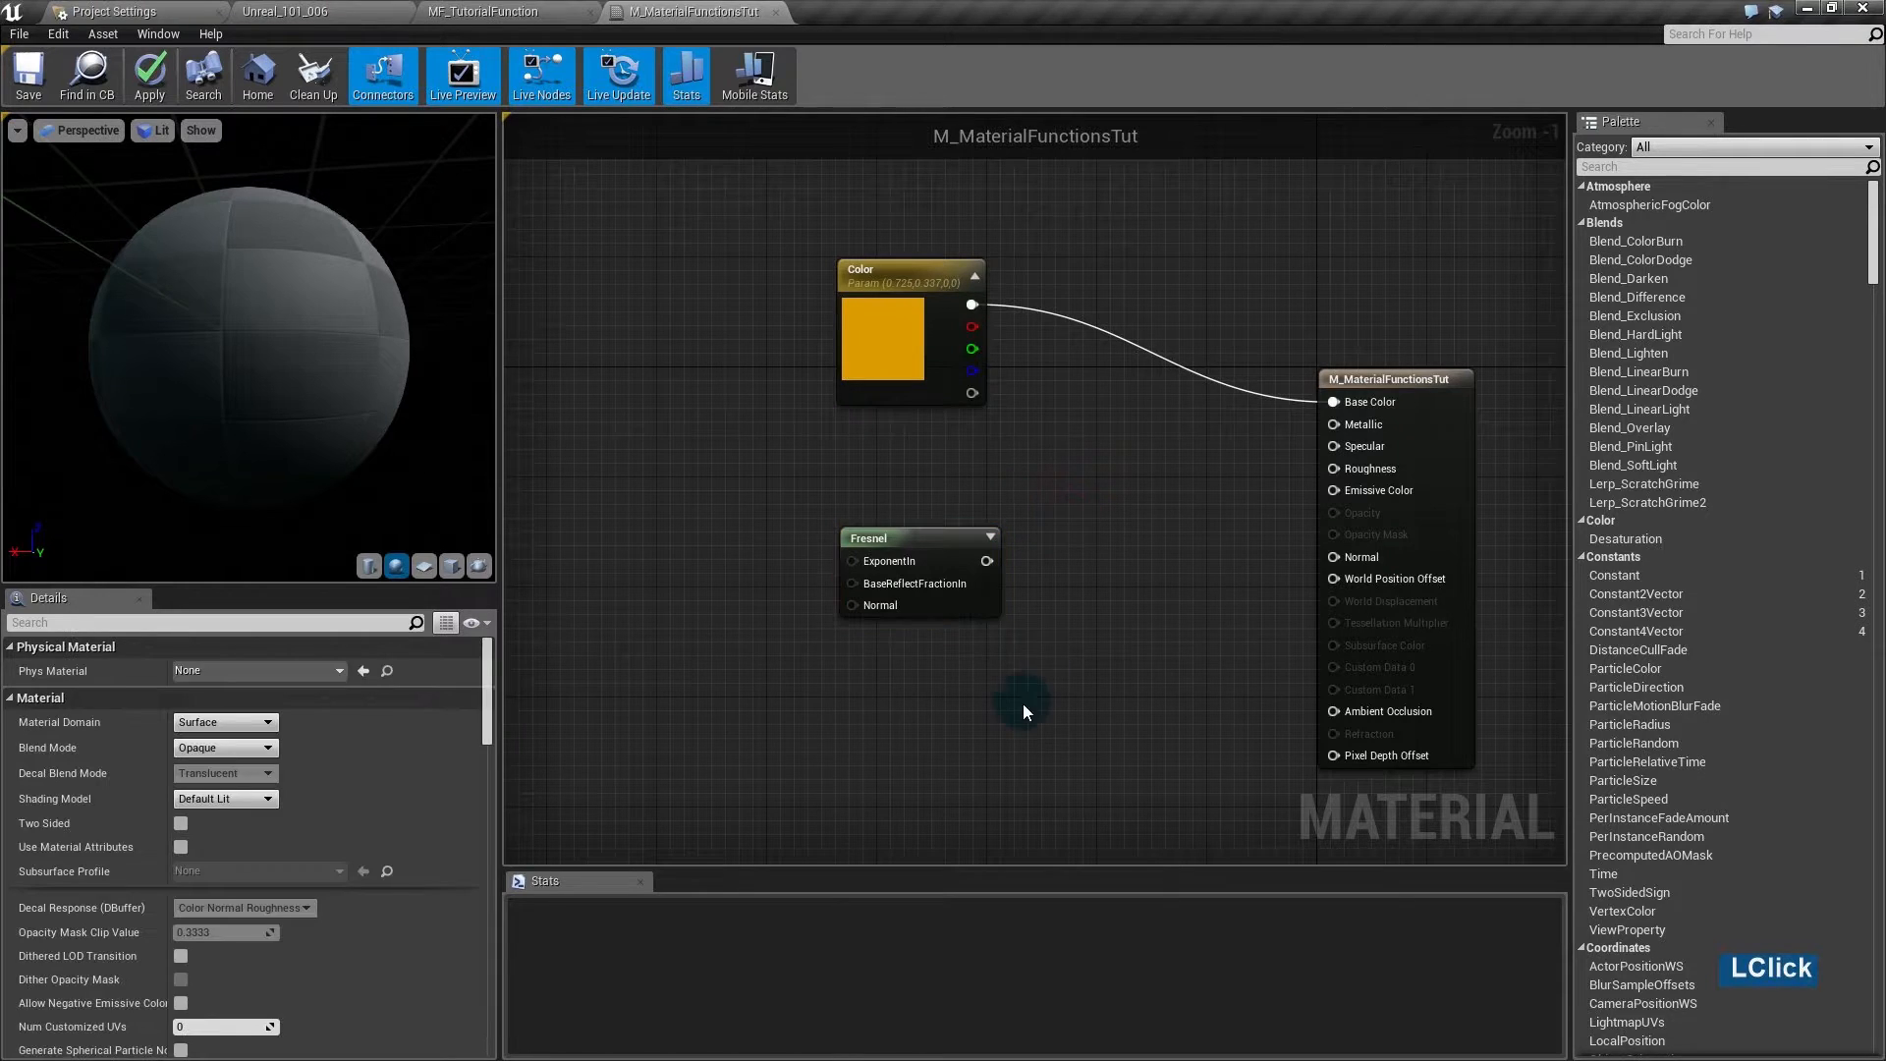
- Add a vector parameter named 'Light Color' to the left of the Fresnel node
left_click_drag(980, 595, 977, 711)
left_click(652, 434)
key("v")
left_click(591, 410)
left_click_drag(629, 419, 740, 481)
left_click(717, 472)
key("BackSpace")
type("Light ")
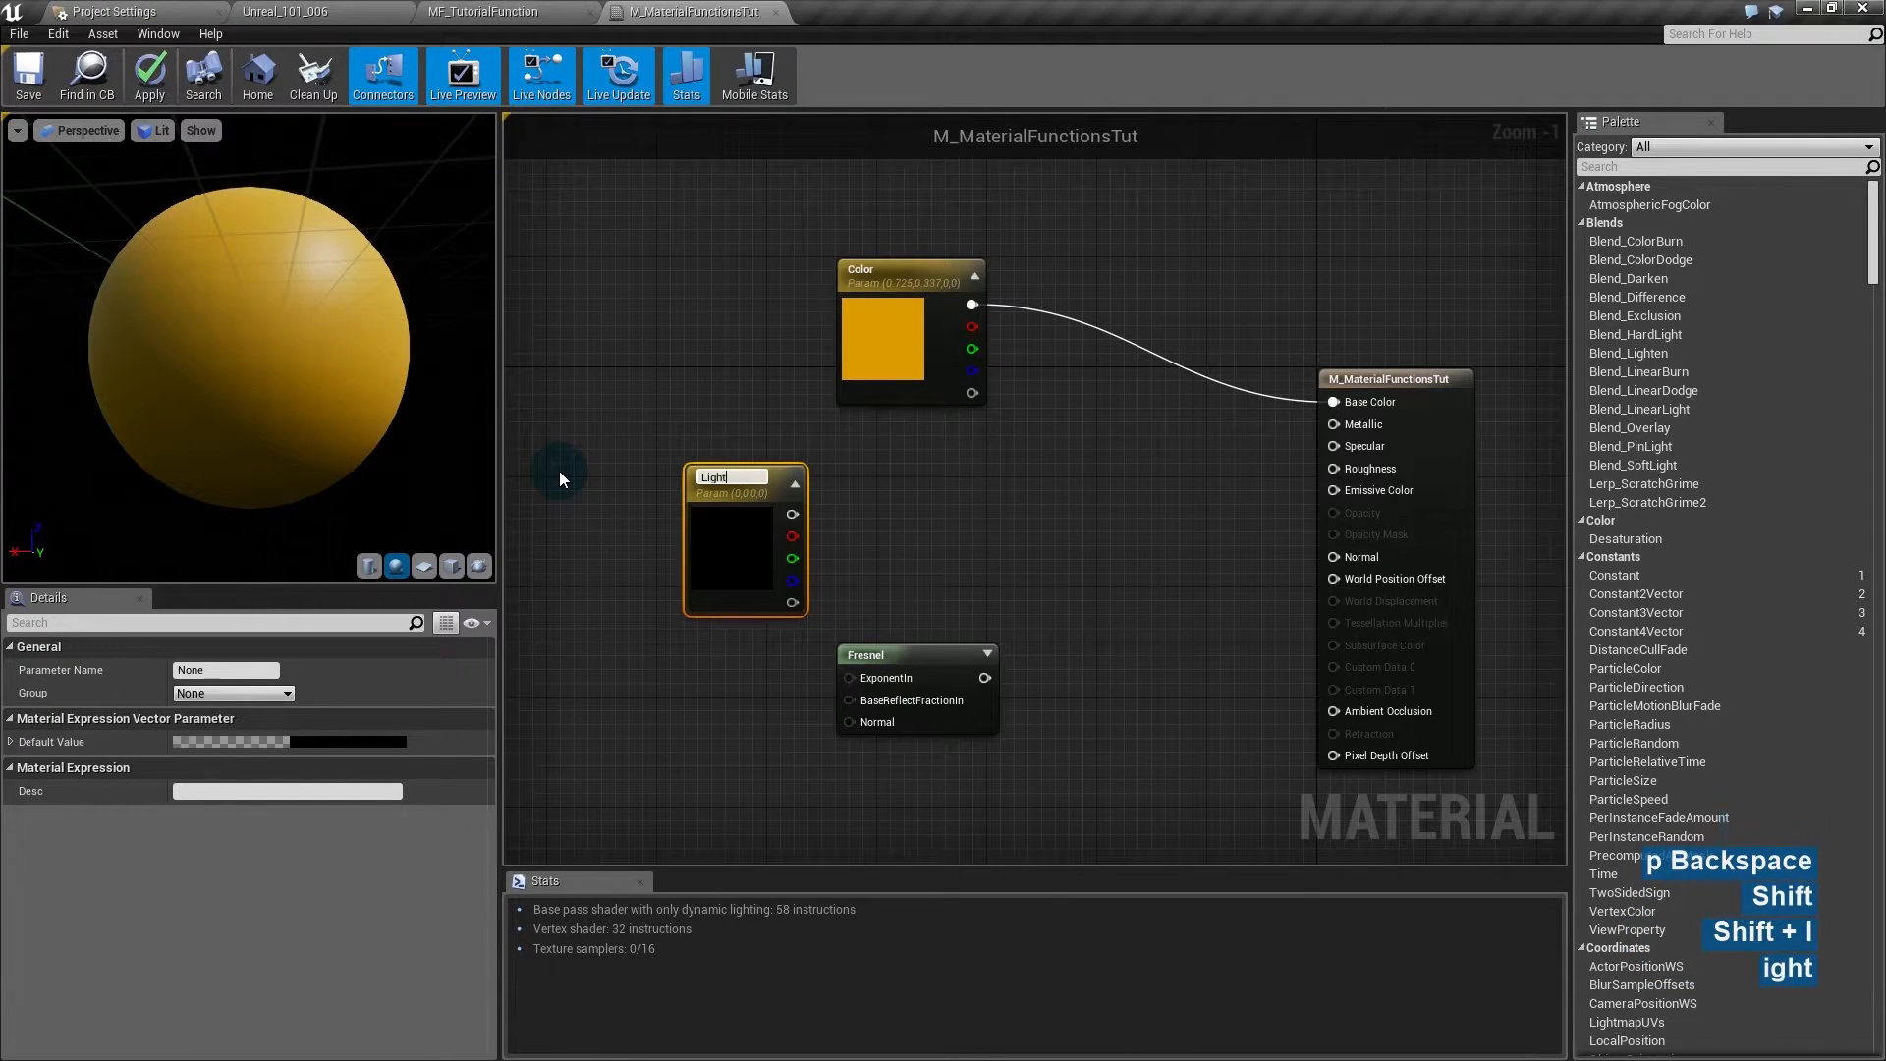
type("Color")
key("Return")
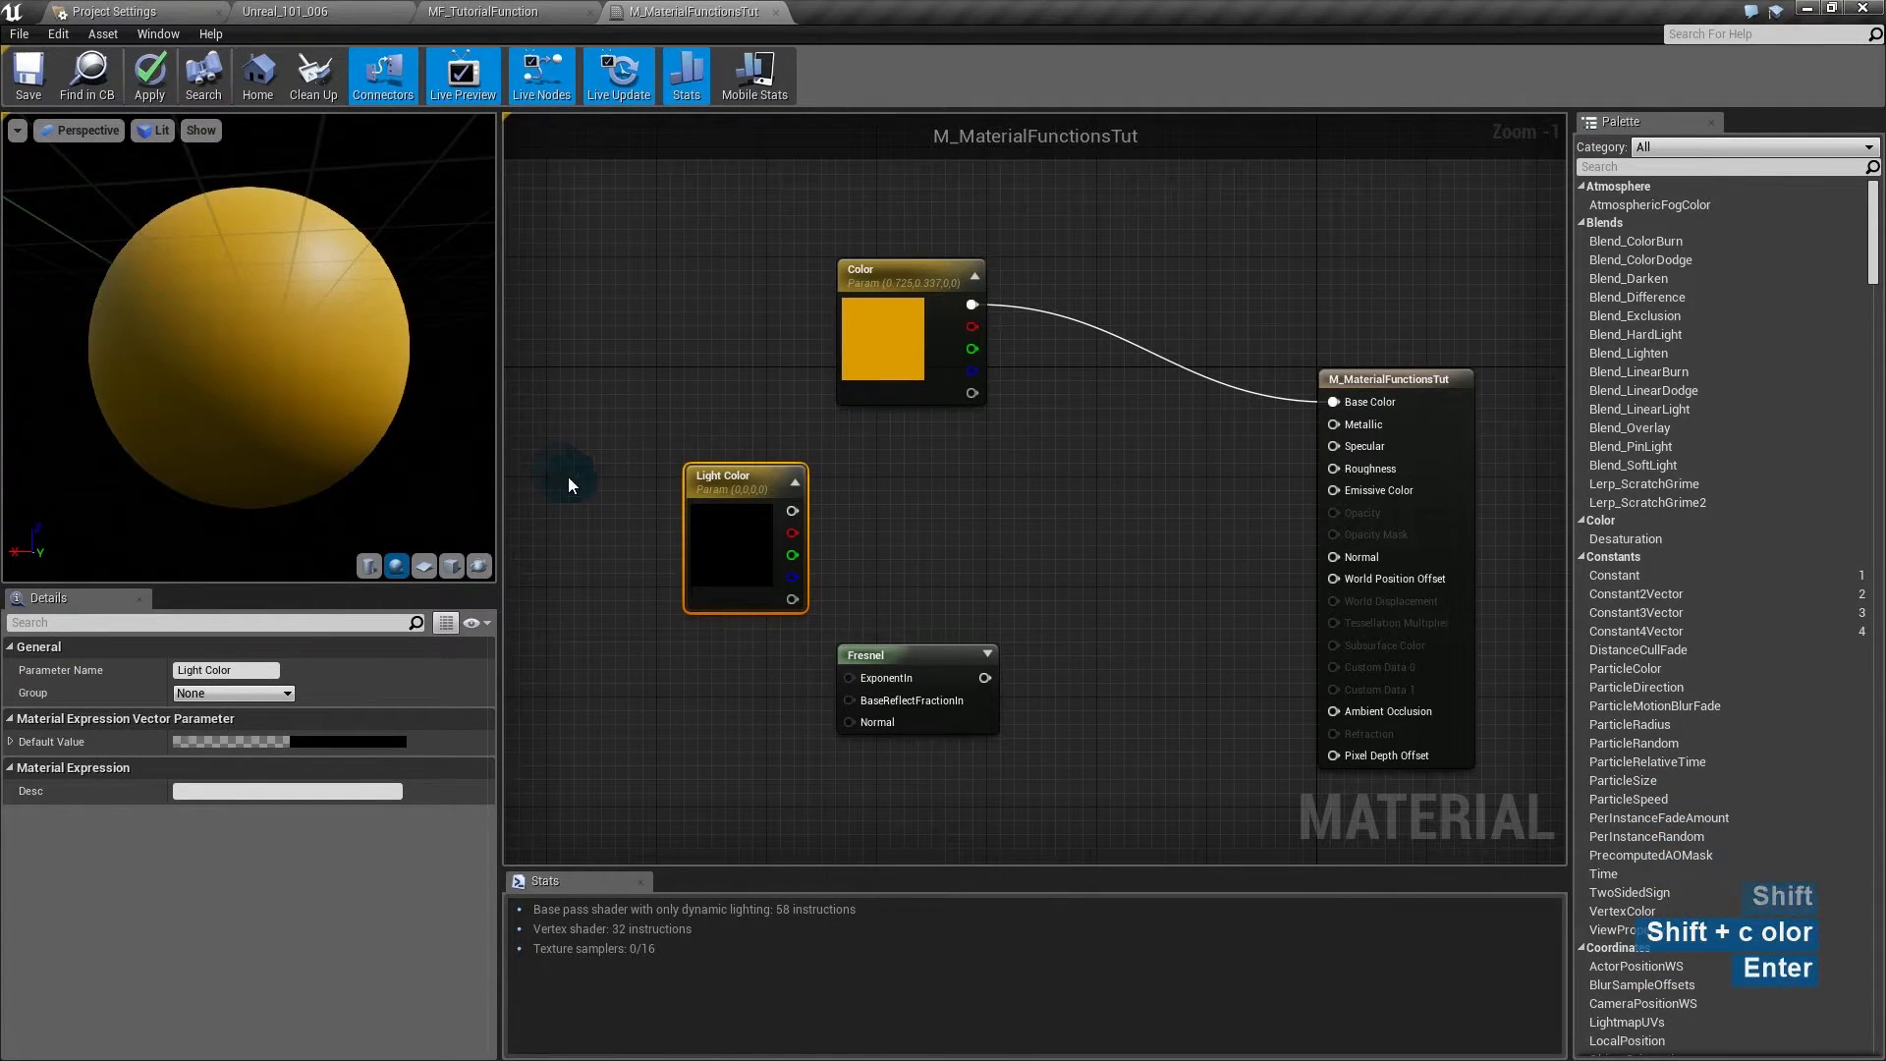
- Set Light Color to cyan (0, 0.966, 1) and place a Multiply node
double_click(758, 563)
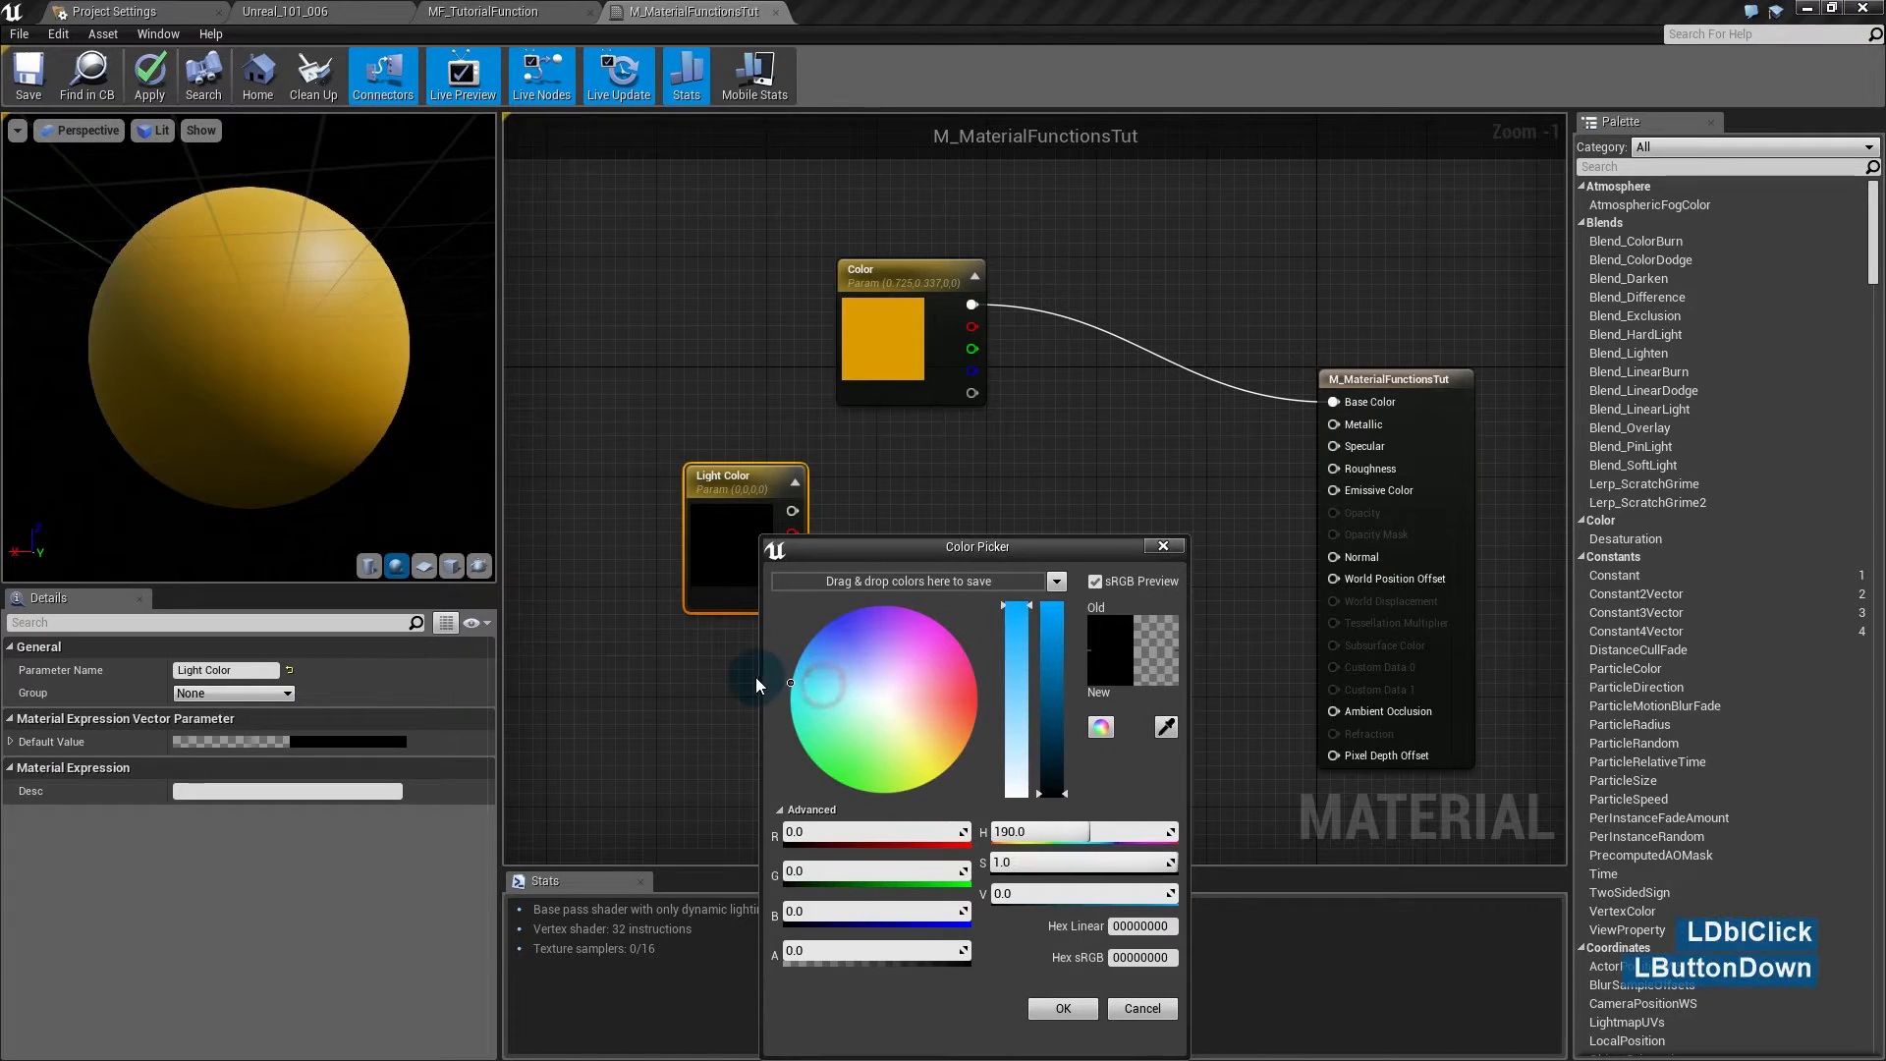
left_click_drag(745, 692, 746, 697)
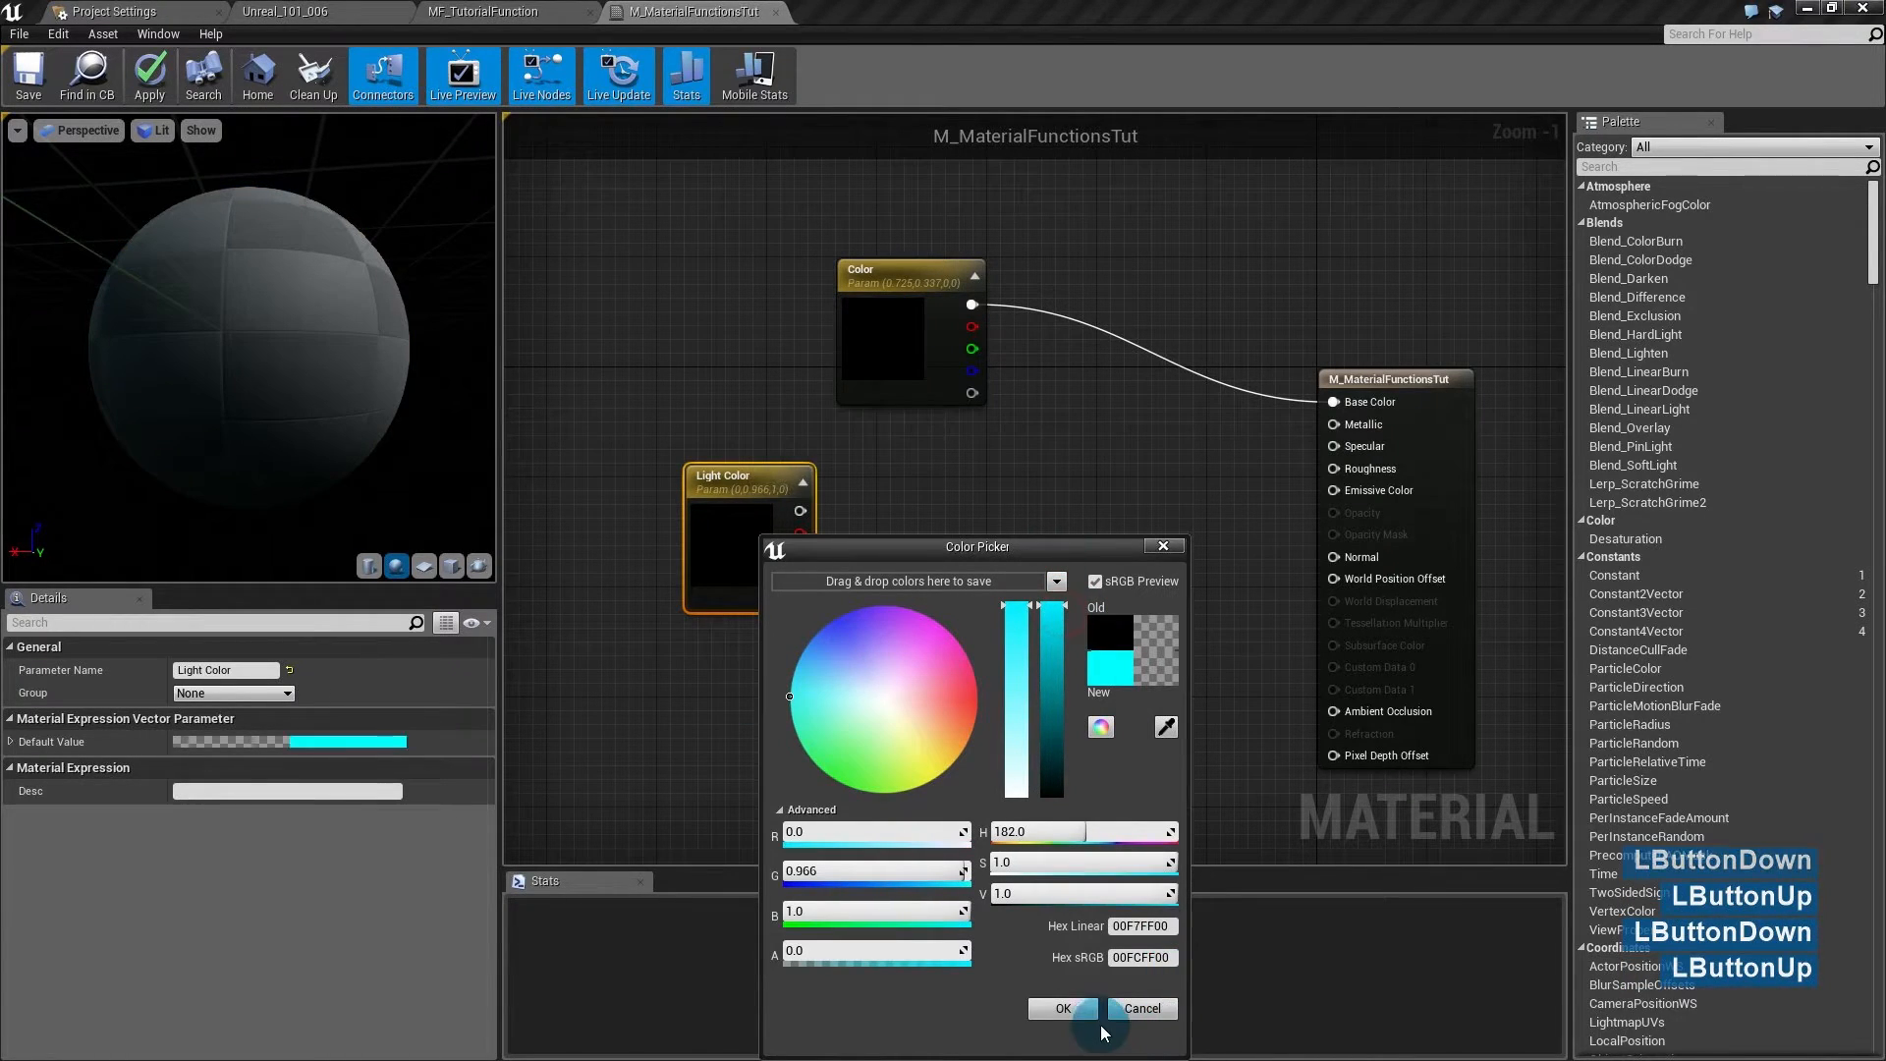
left_click(1063, 1008)
left_click_drag(972, 644, 972, 617)
left_click(1076, 567)
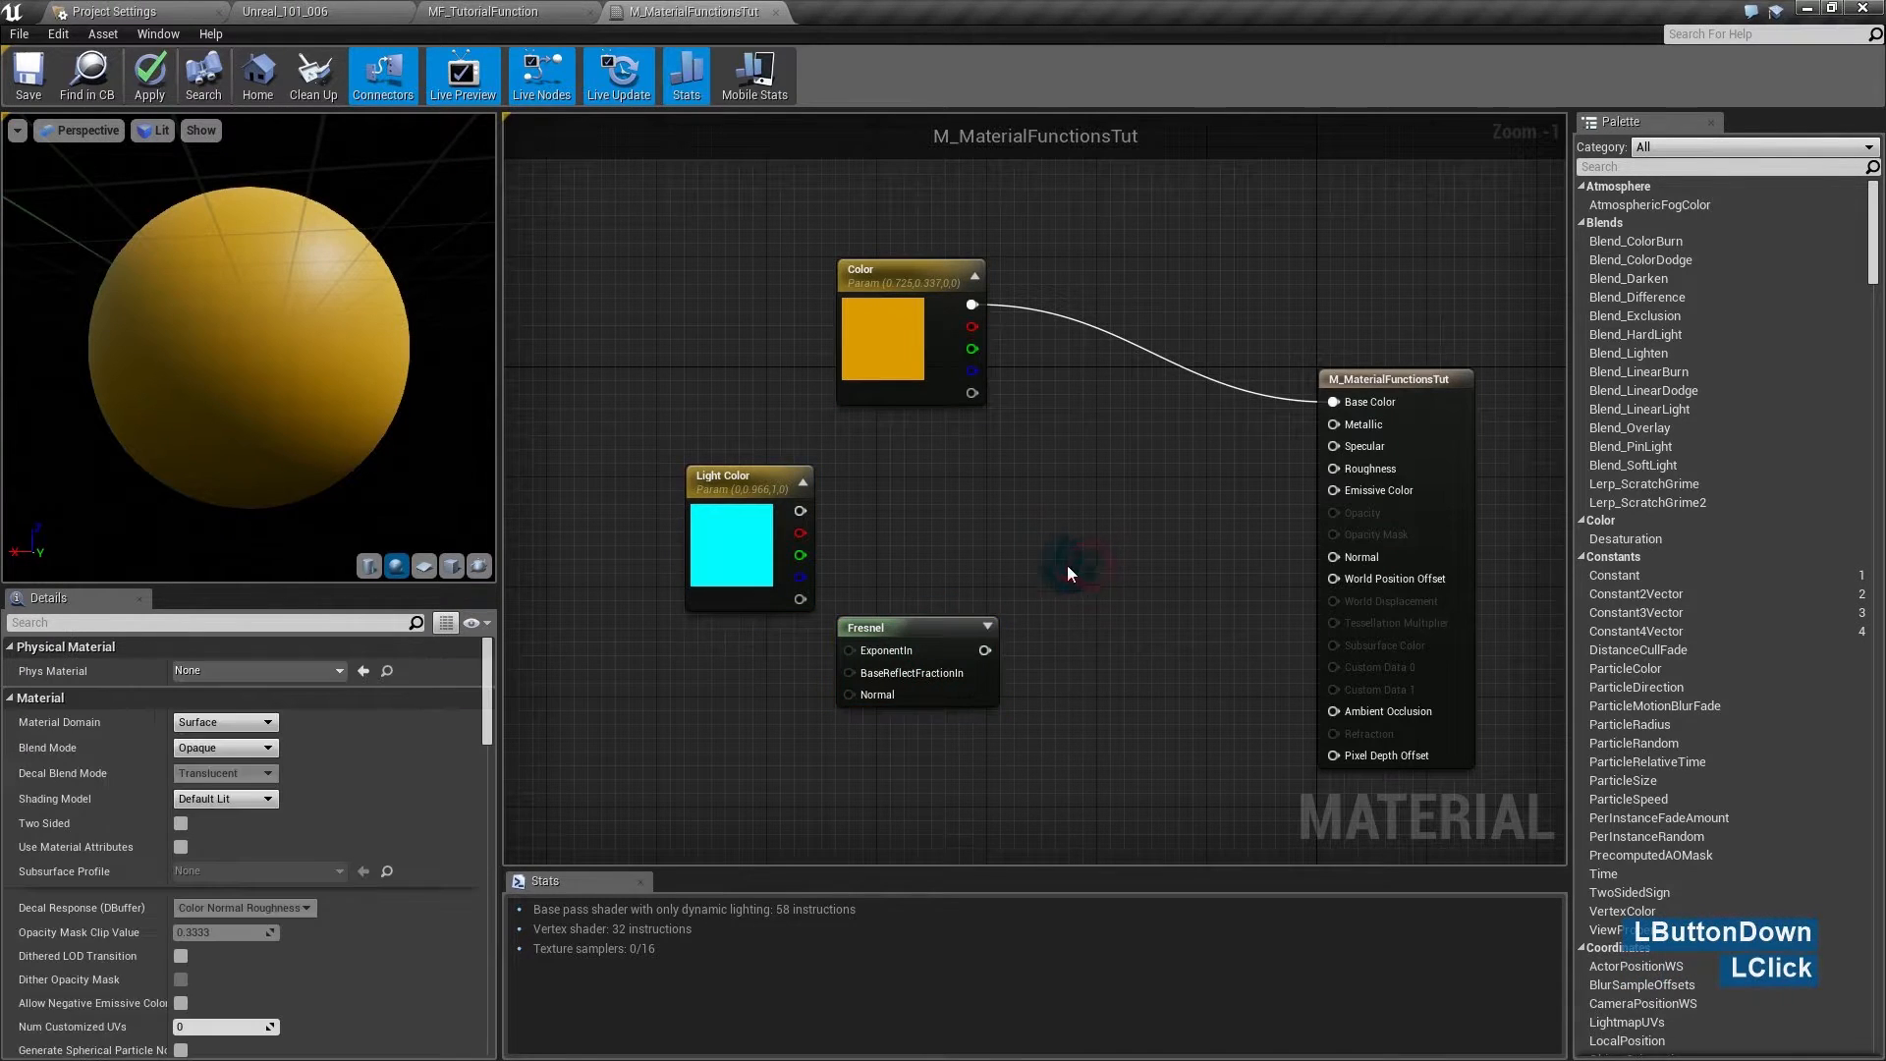
left_click(1041, 552)
- Multiply Light Color by Fresnel into Emissive Color, then shift the three nodes right
left_click_drag(1084, 540, 799, 510)
left_click_drag(985, 650, 1084, 565)
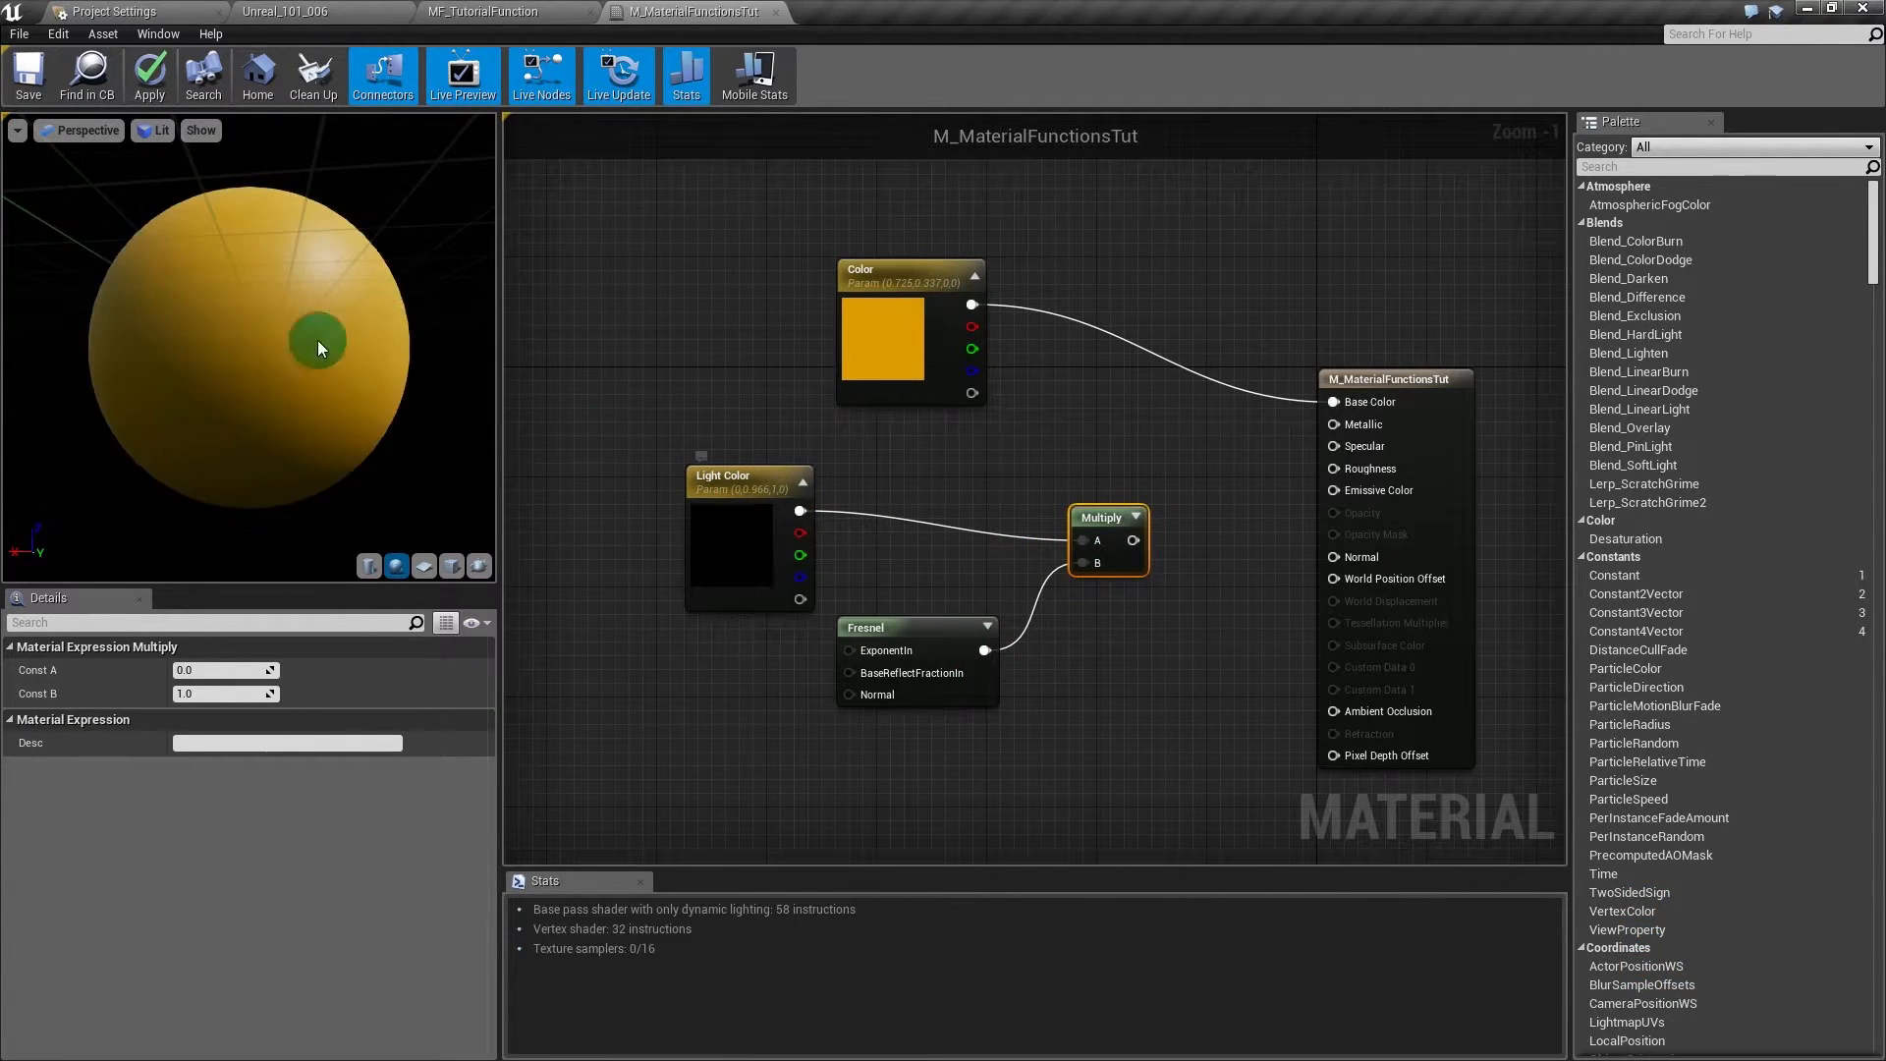
left_click_drag(1135, 539, 1335, 487)
left_click_drag(1115, 450, 750, 660)
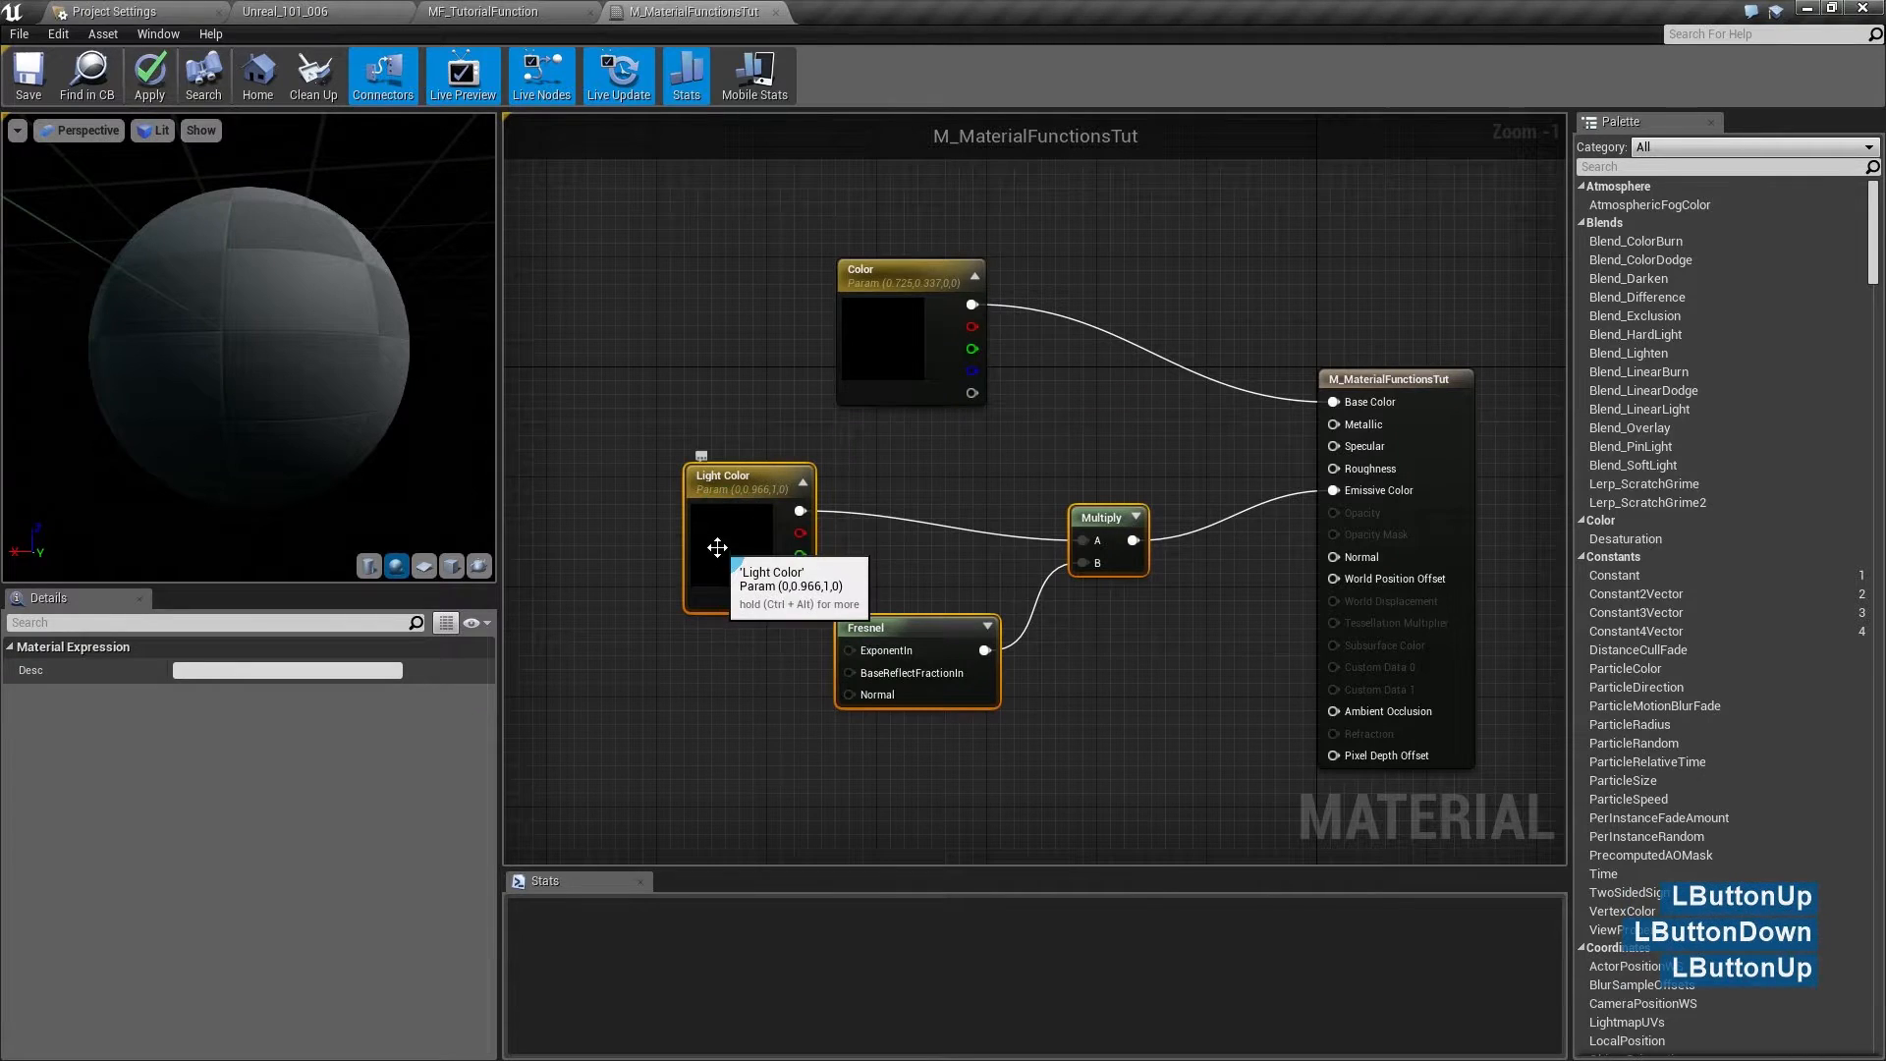
left_click_drag(717, 547, 798, 539)
left_click(998, 547)
left_click(222, 316)
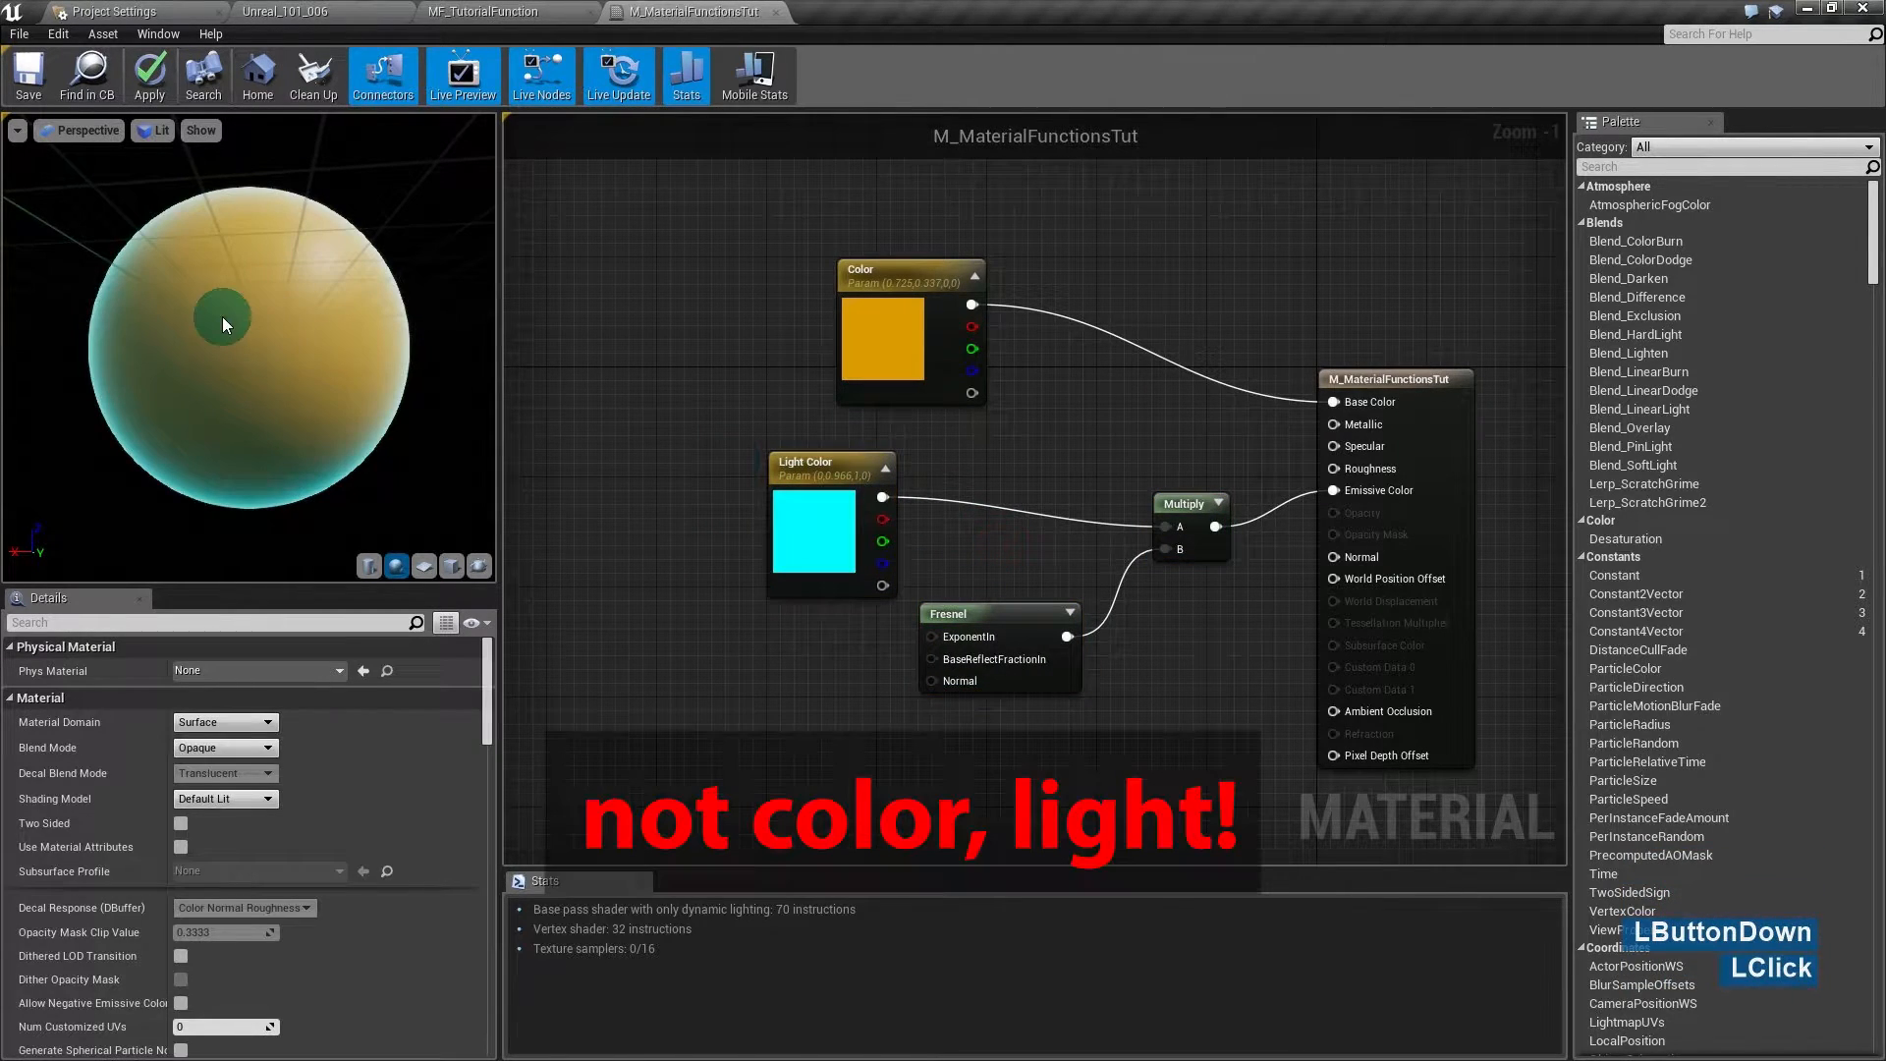
- Swing the preview light around the sphere to inspect the cyan rim
left_click_drag(258, 338, 33, 342)
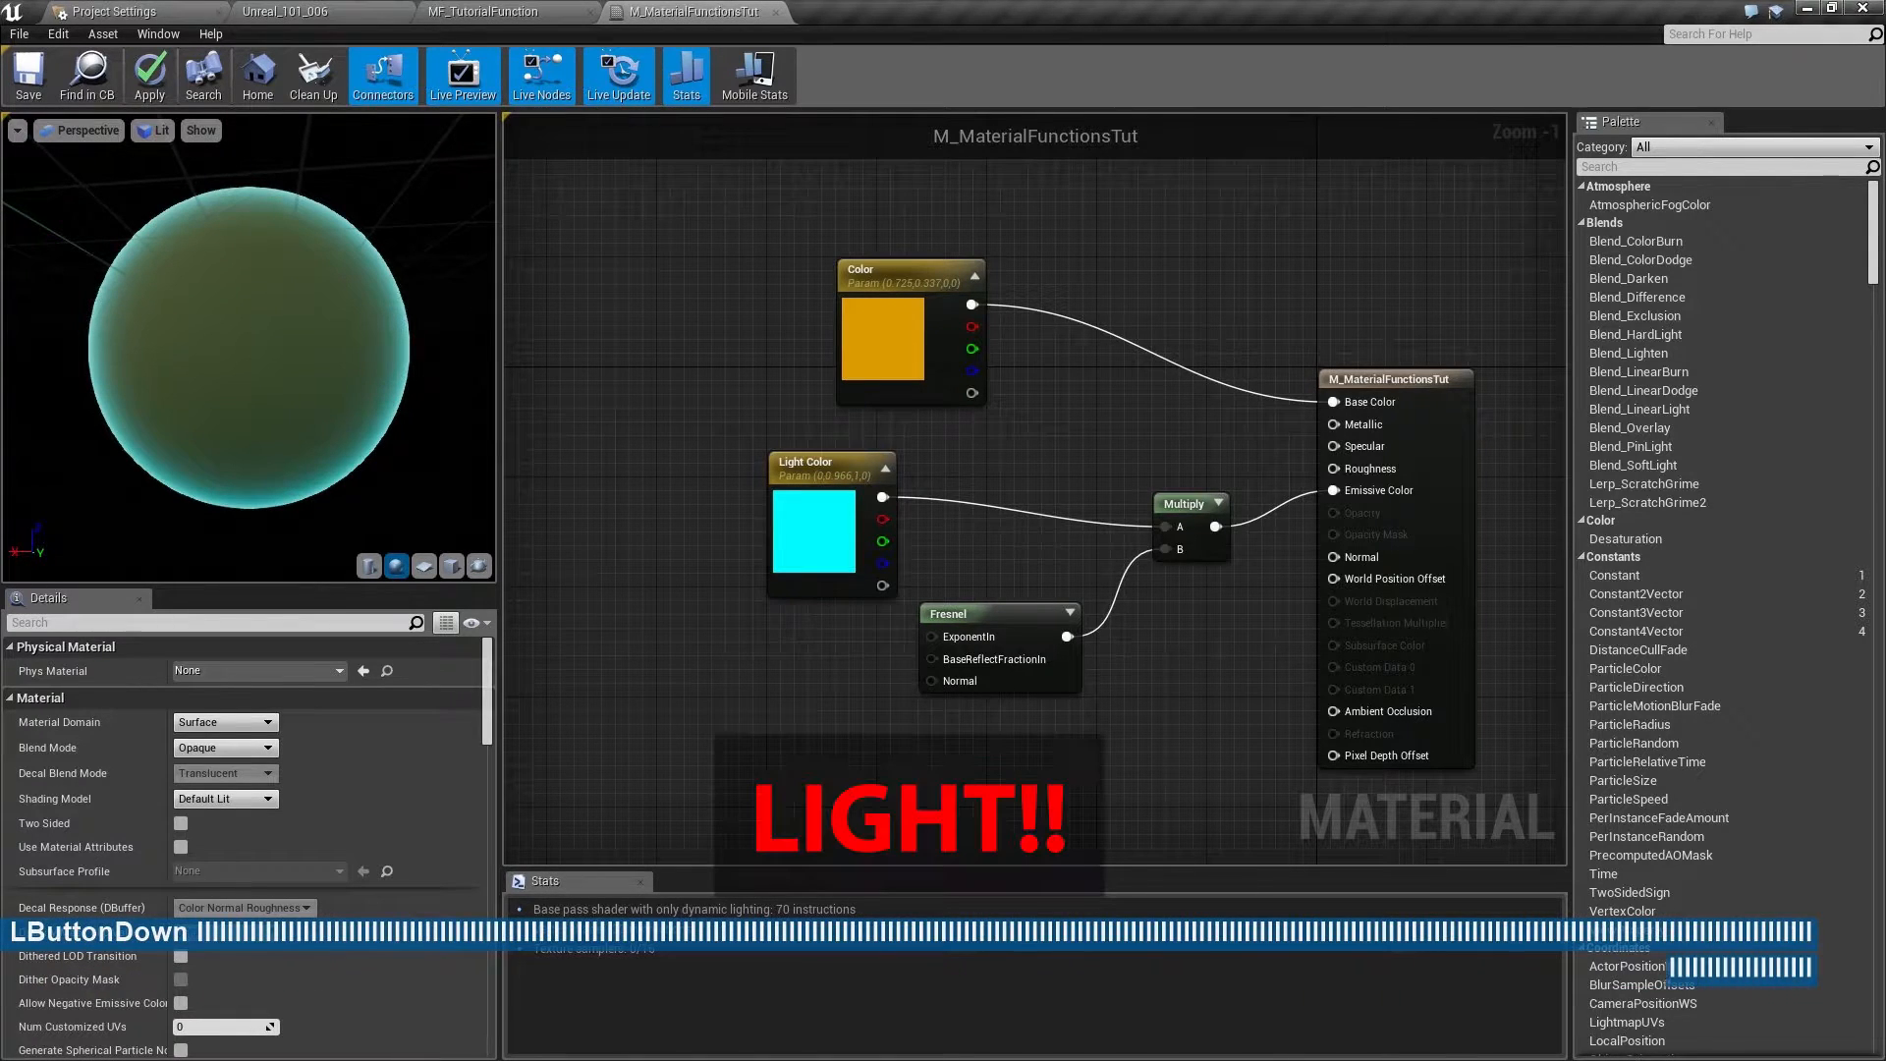
left_click_drag(324, 344, 157, 310)
mouse_move(422, 309)
left_mouse_down()
mouse_move(358, 309)
mouse_move(423, 309)
left_mouse_up()
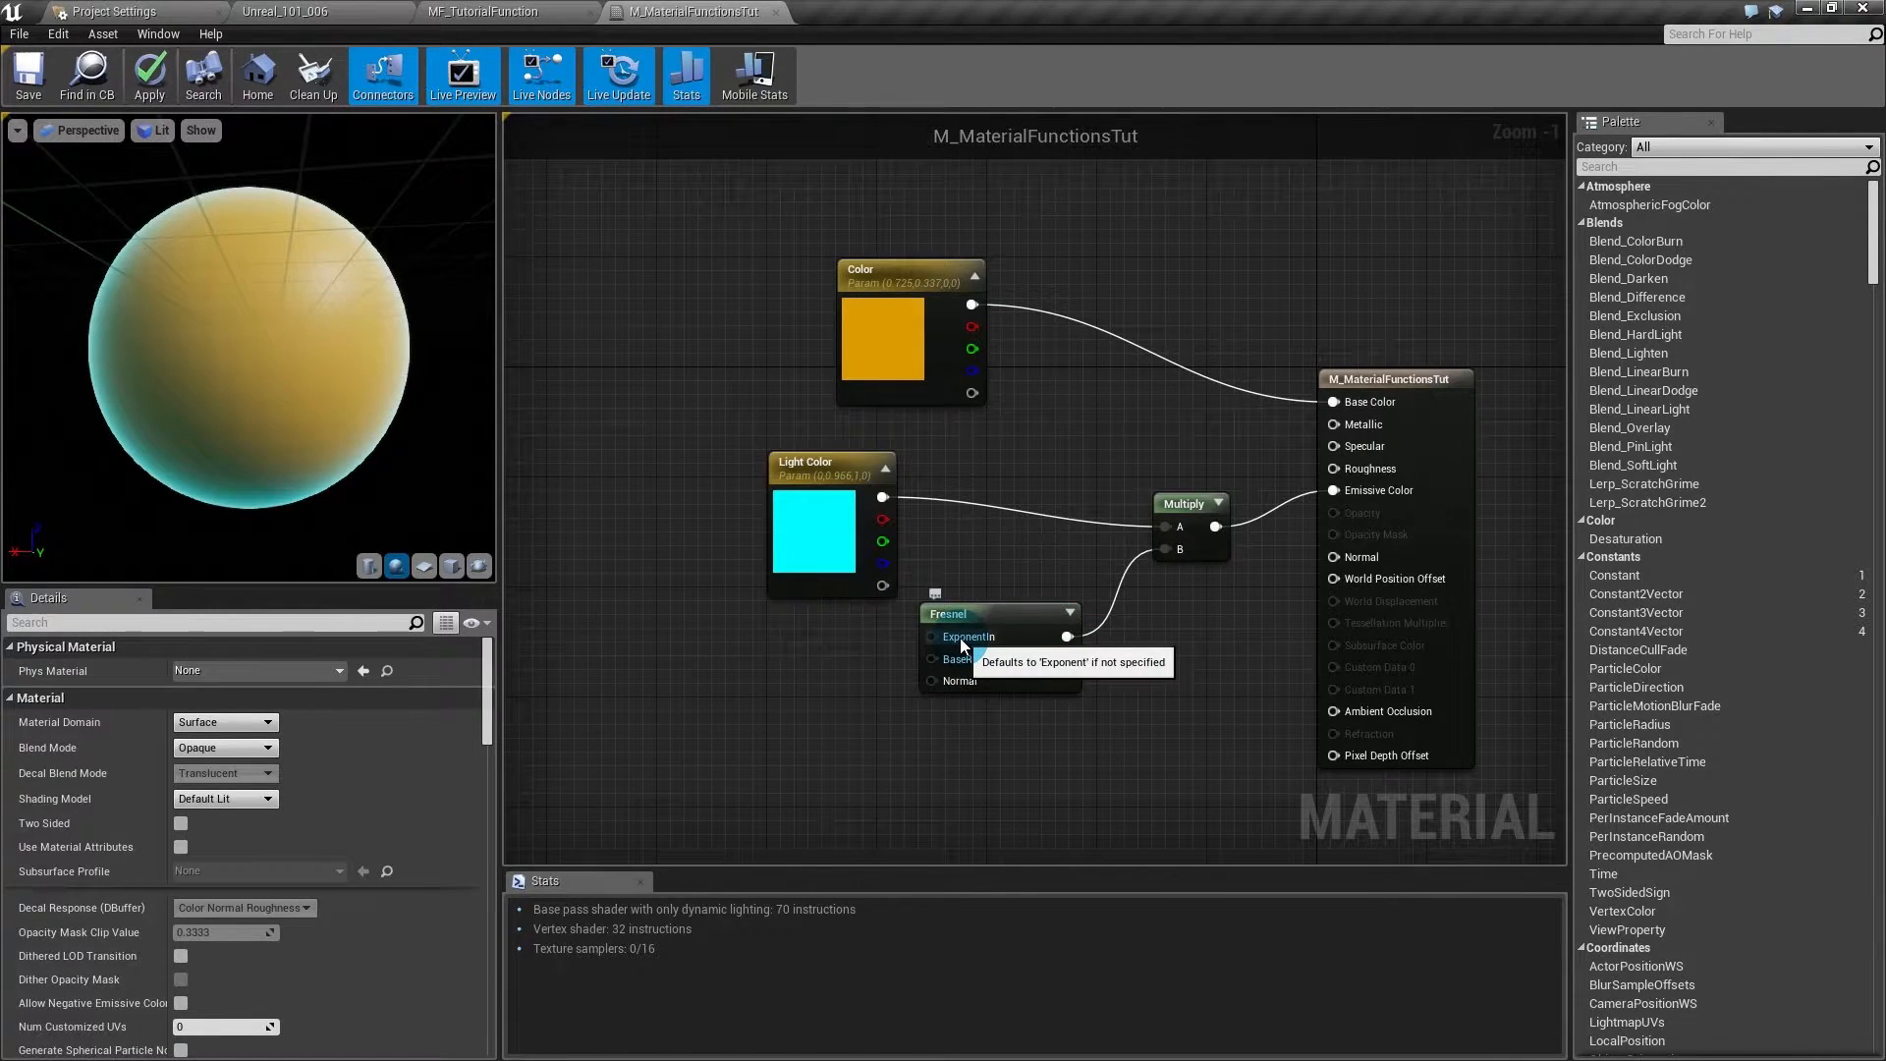
- Add a Constant of 5 and plug it into Fresnel's ExponentIn
left_click(768, 633)
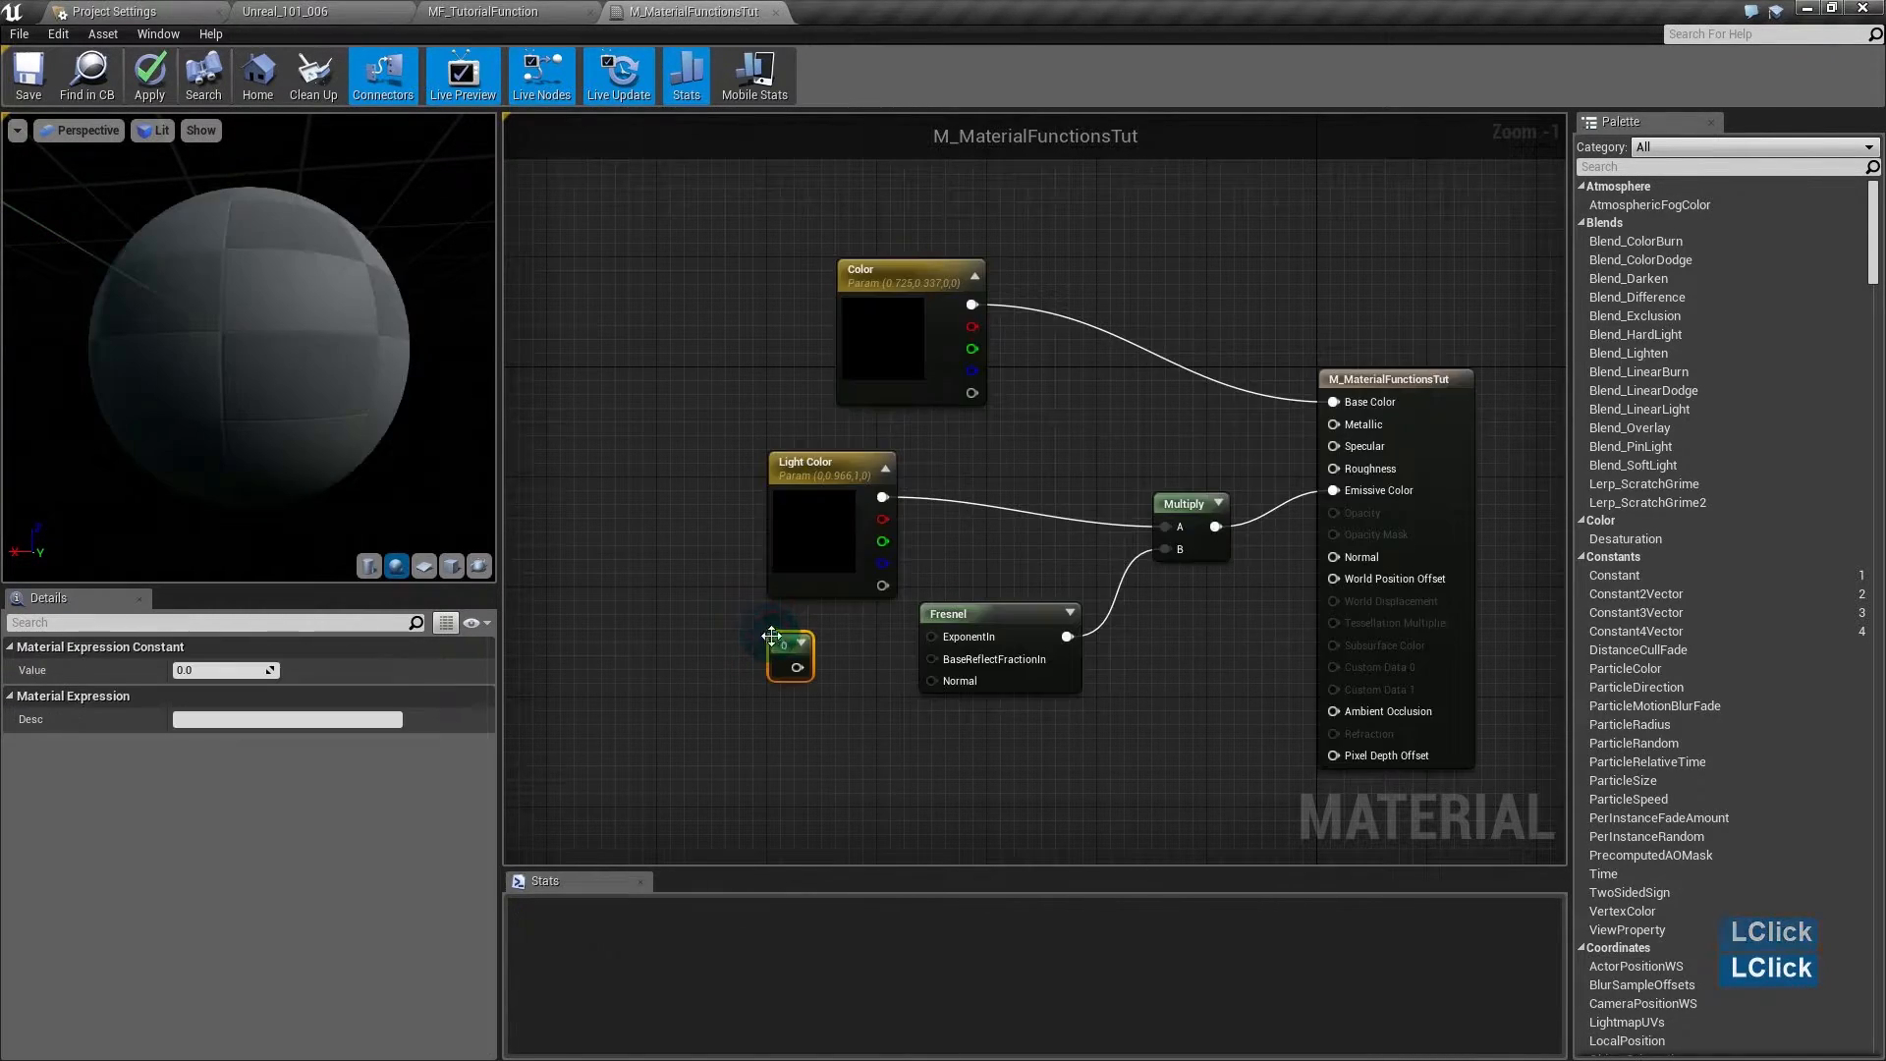
left_click(216, 669)
type("5")
key("Return")
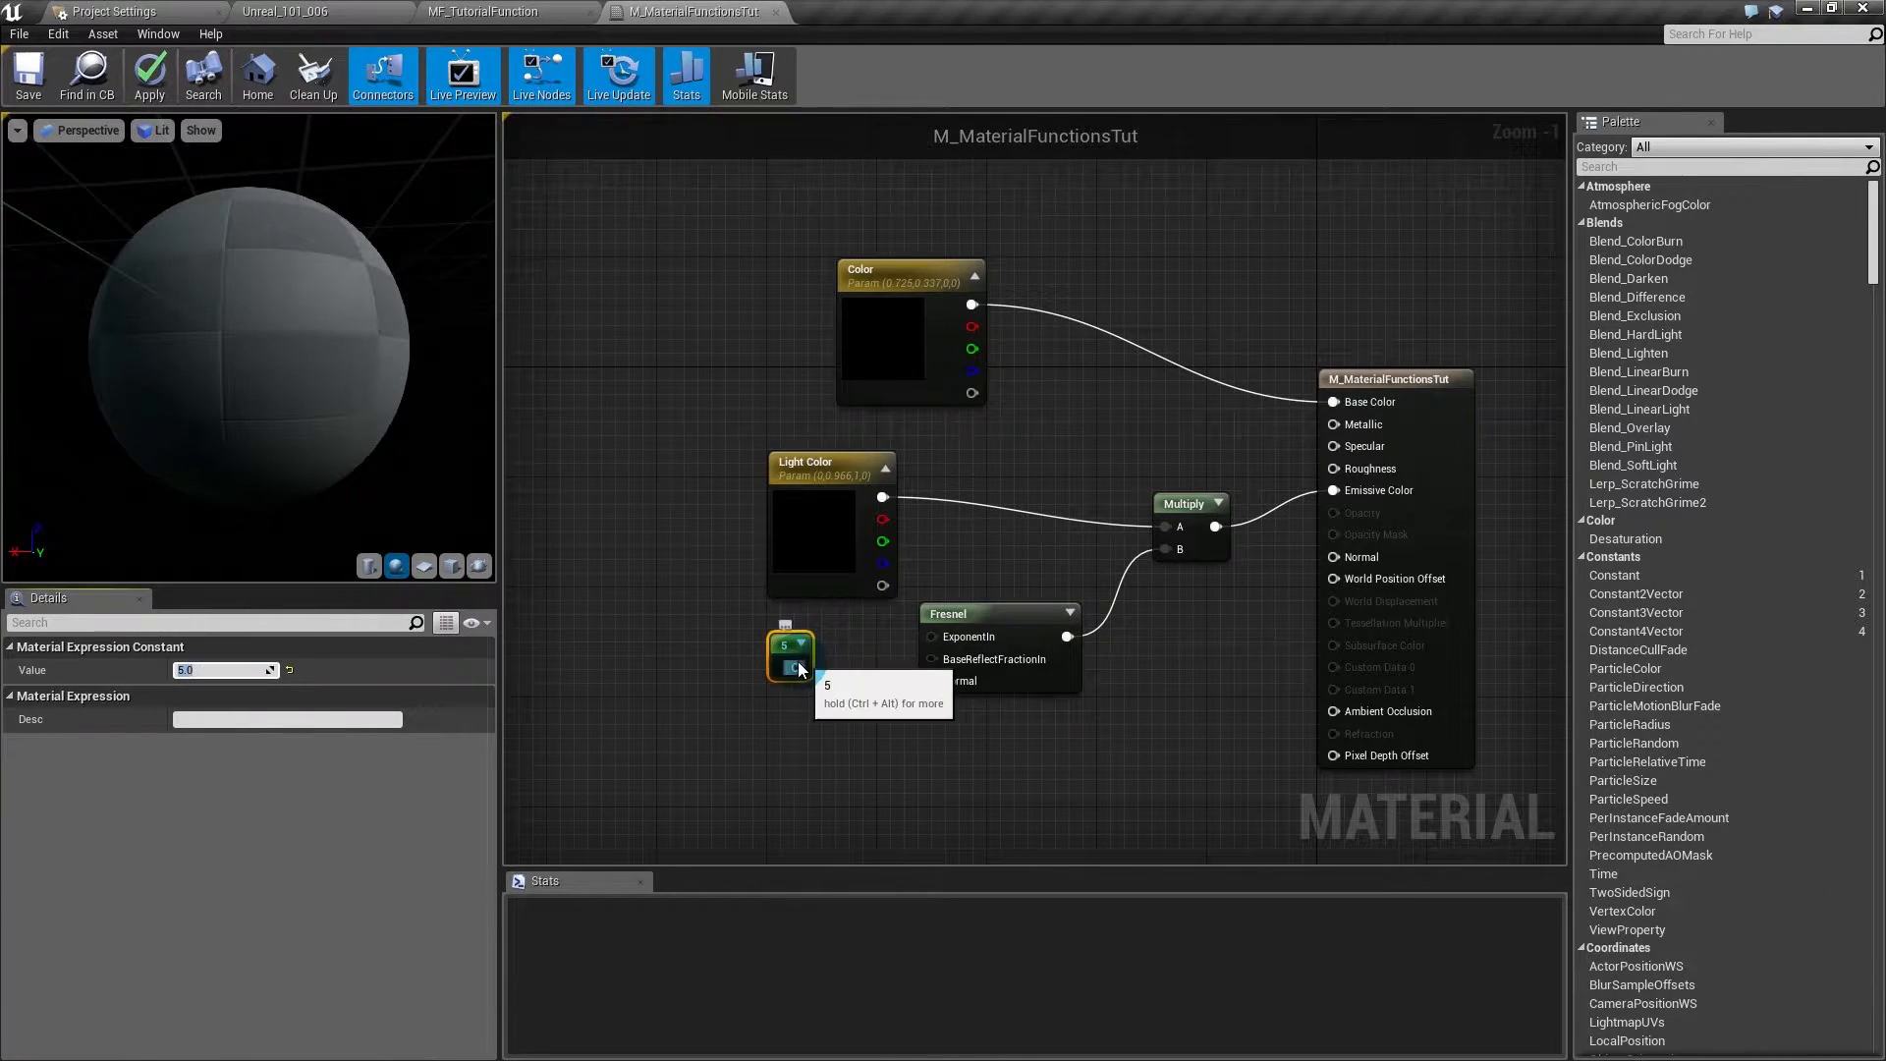
left_click_drag(798, 669, 831, 656)
left_click_drag(943, 637, 945, 639)
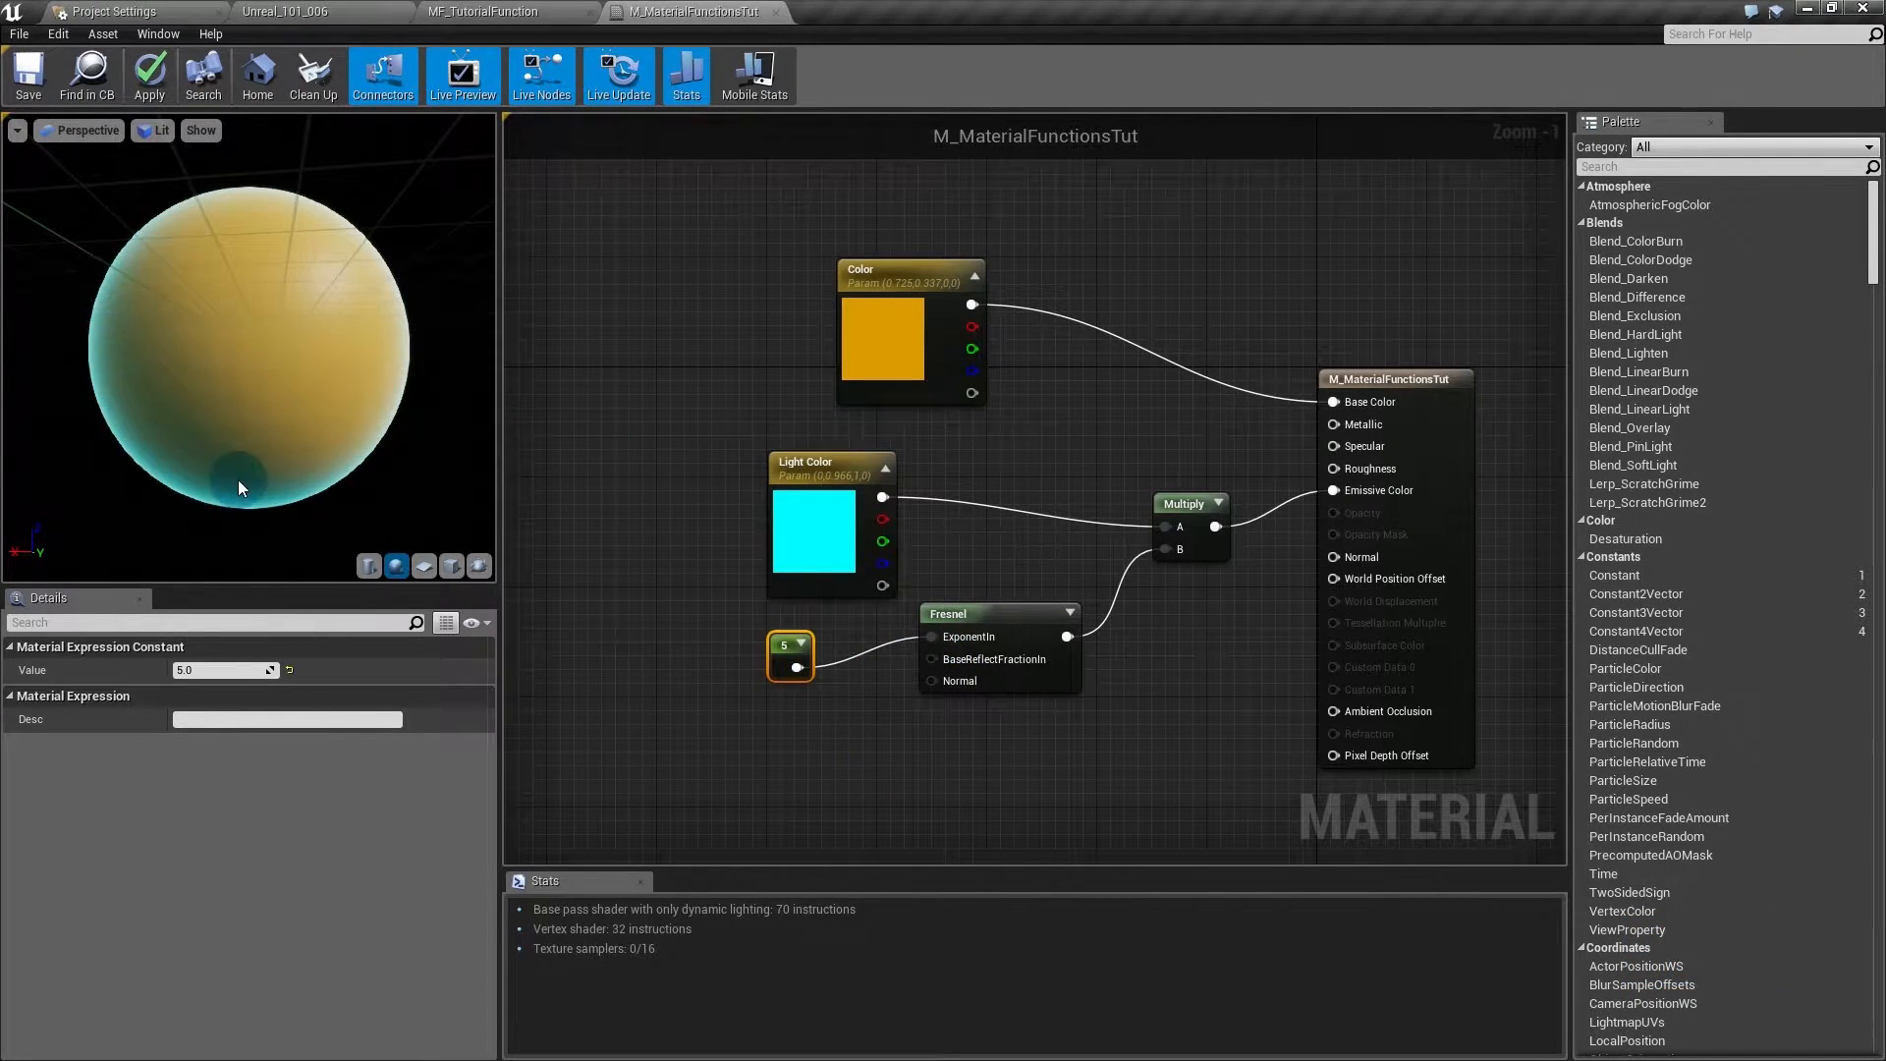
- Change the constant to 30, then settle on 10, and shift the Color node left
left_click(191, 669)
type("30")
key("Return")
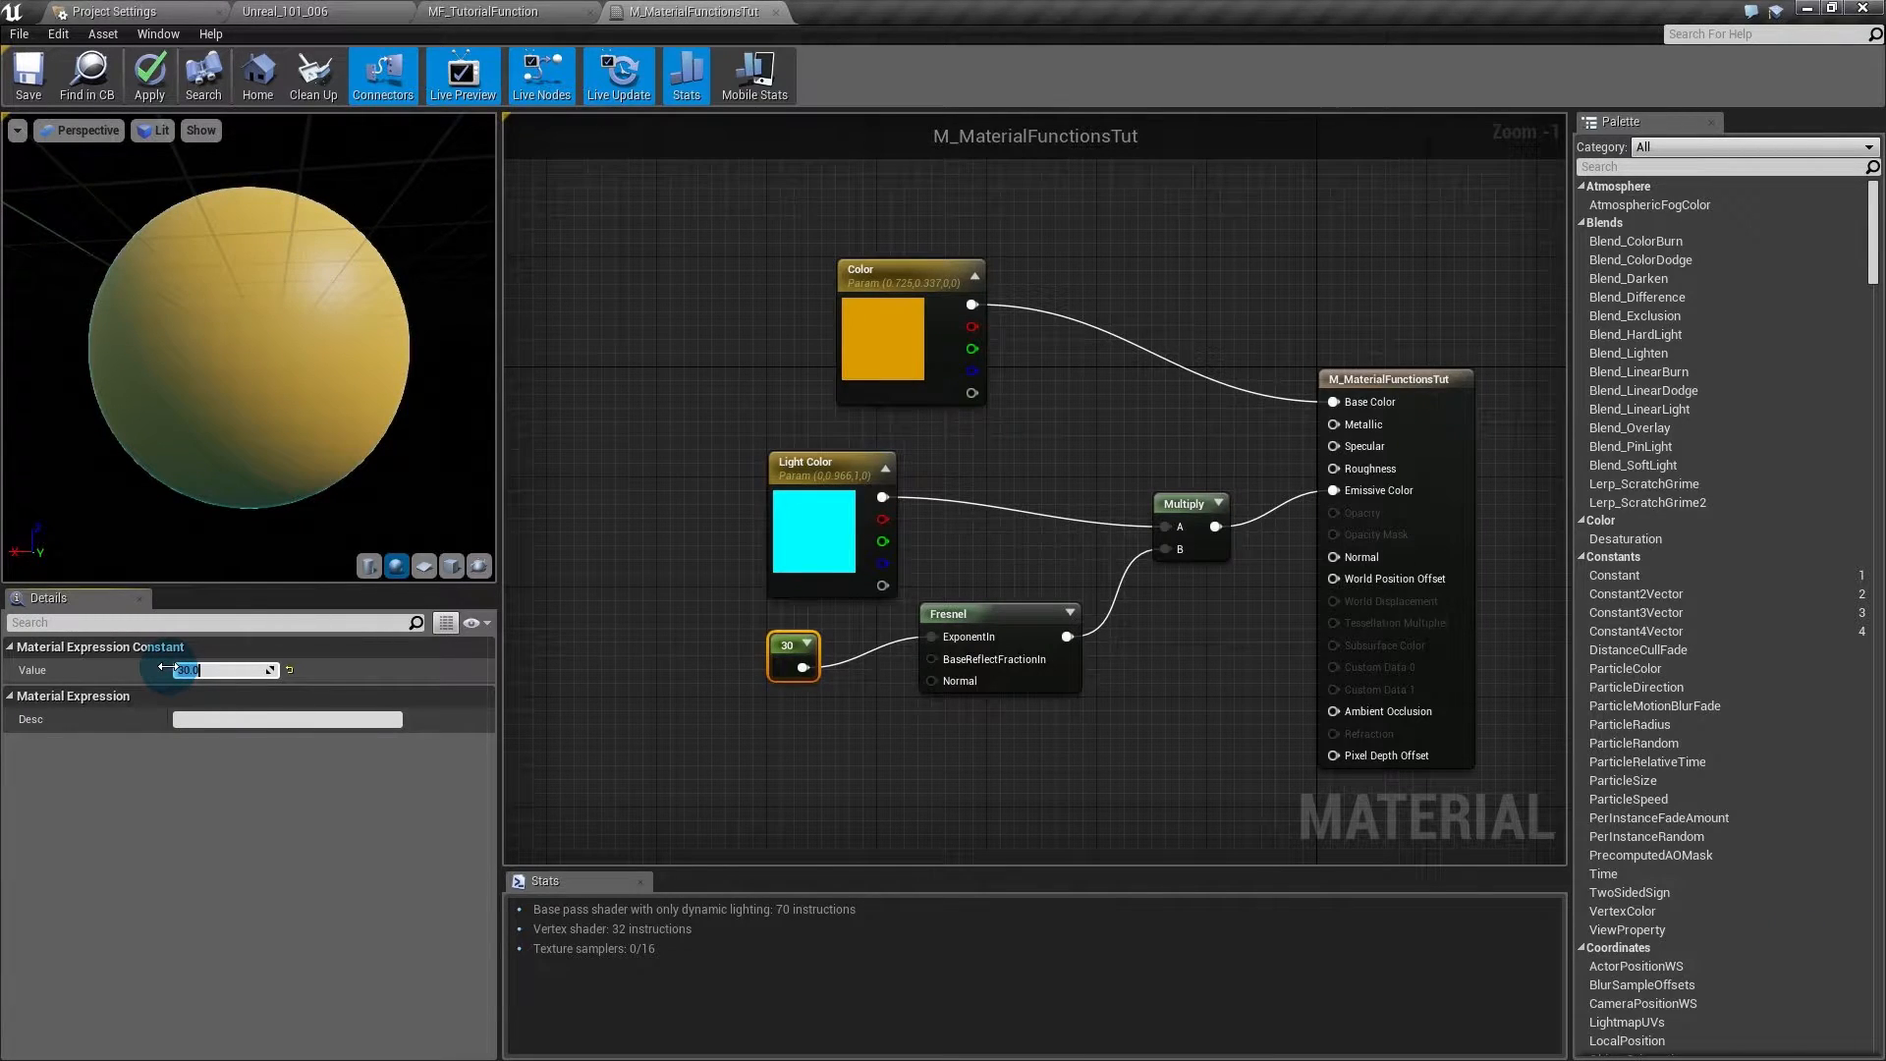
type("100")
key("BackSpace")
key("Return")
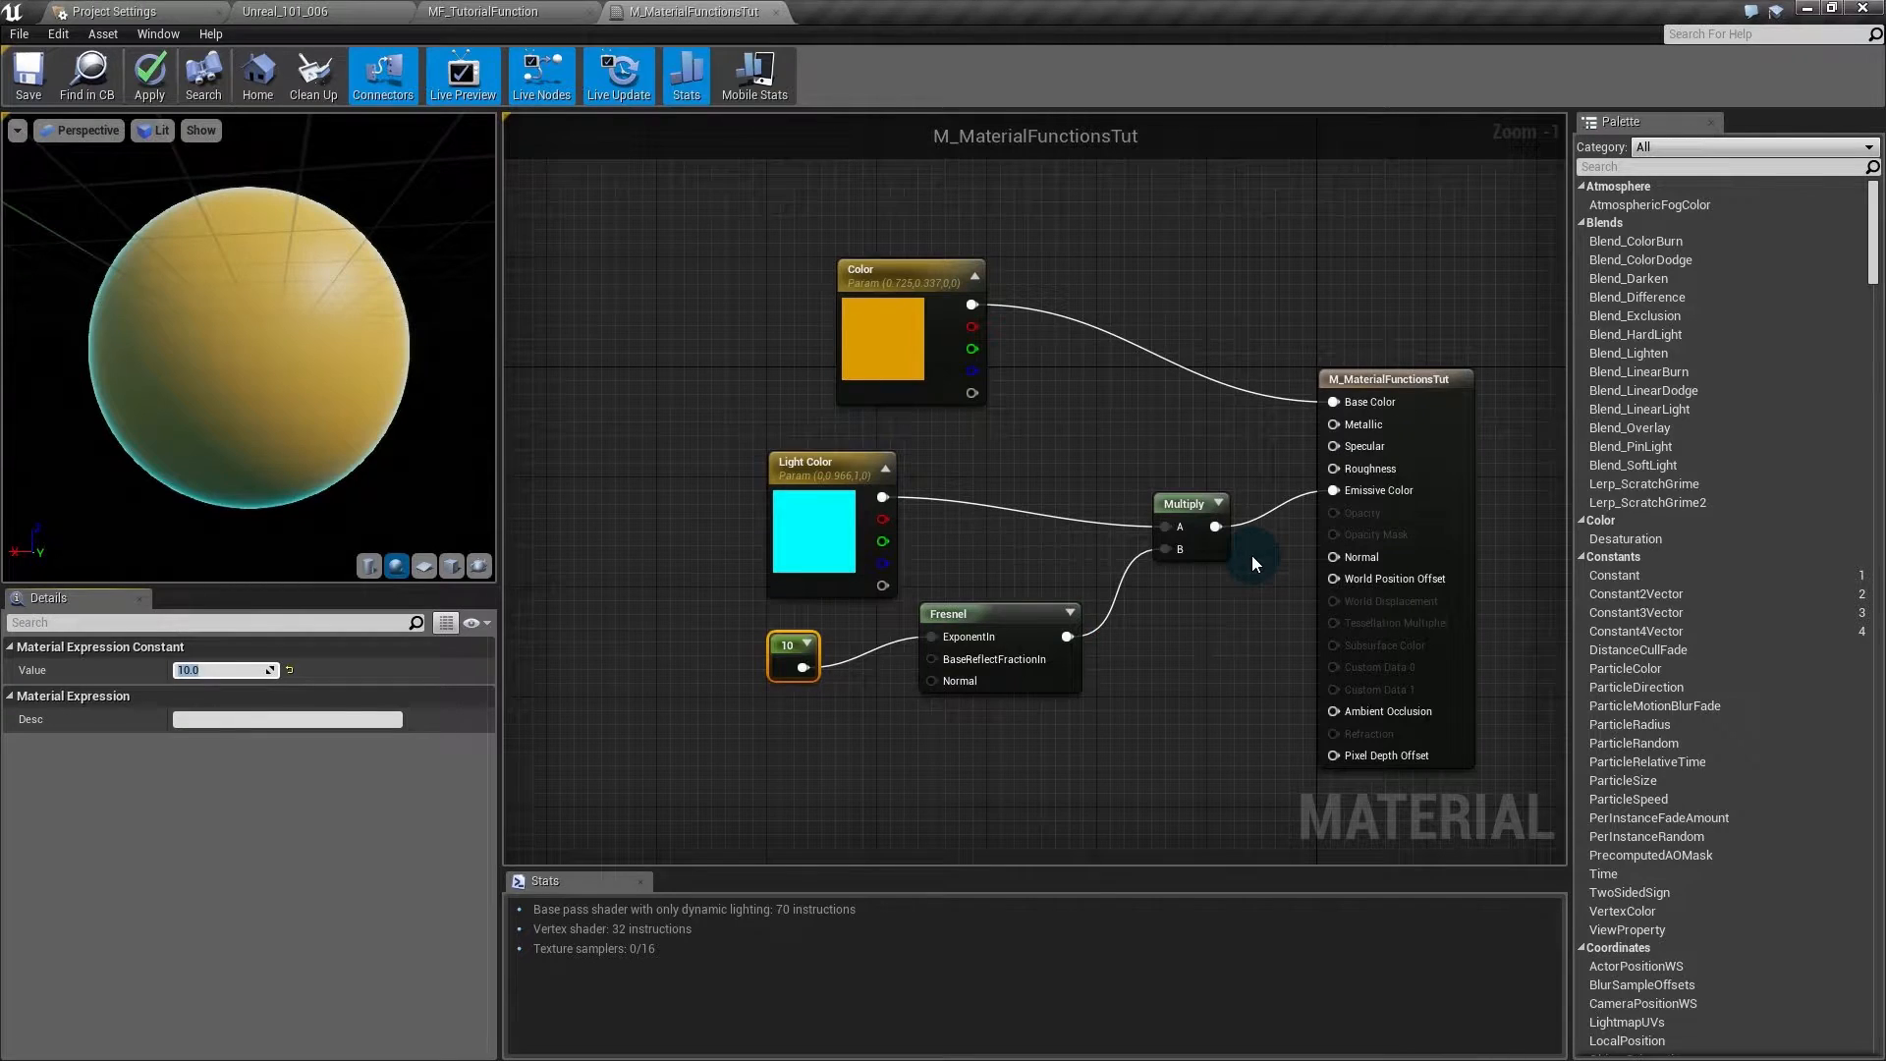
left_click_drag(900, 317, 829, 318)
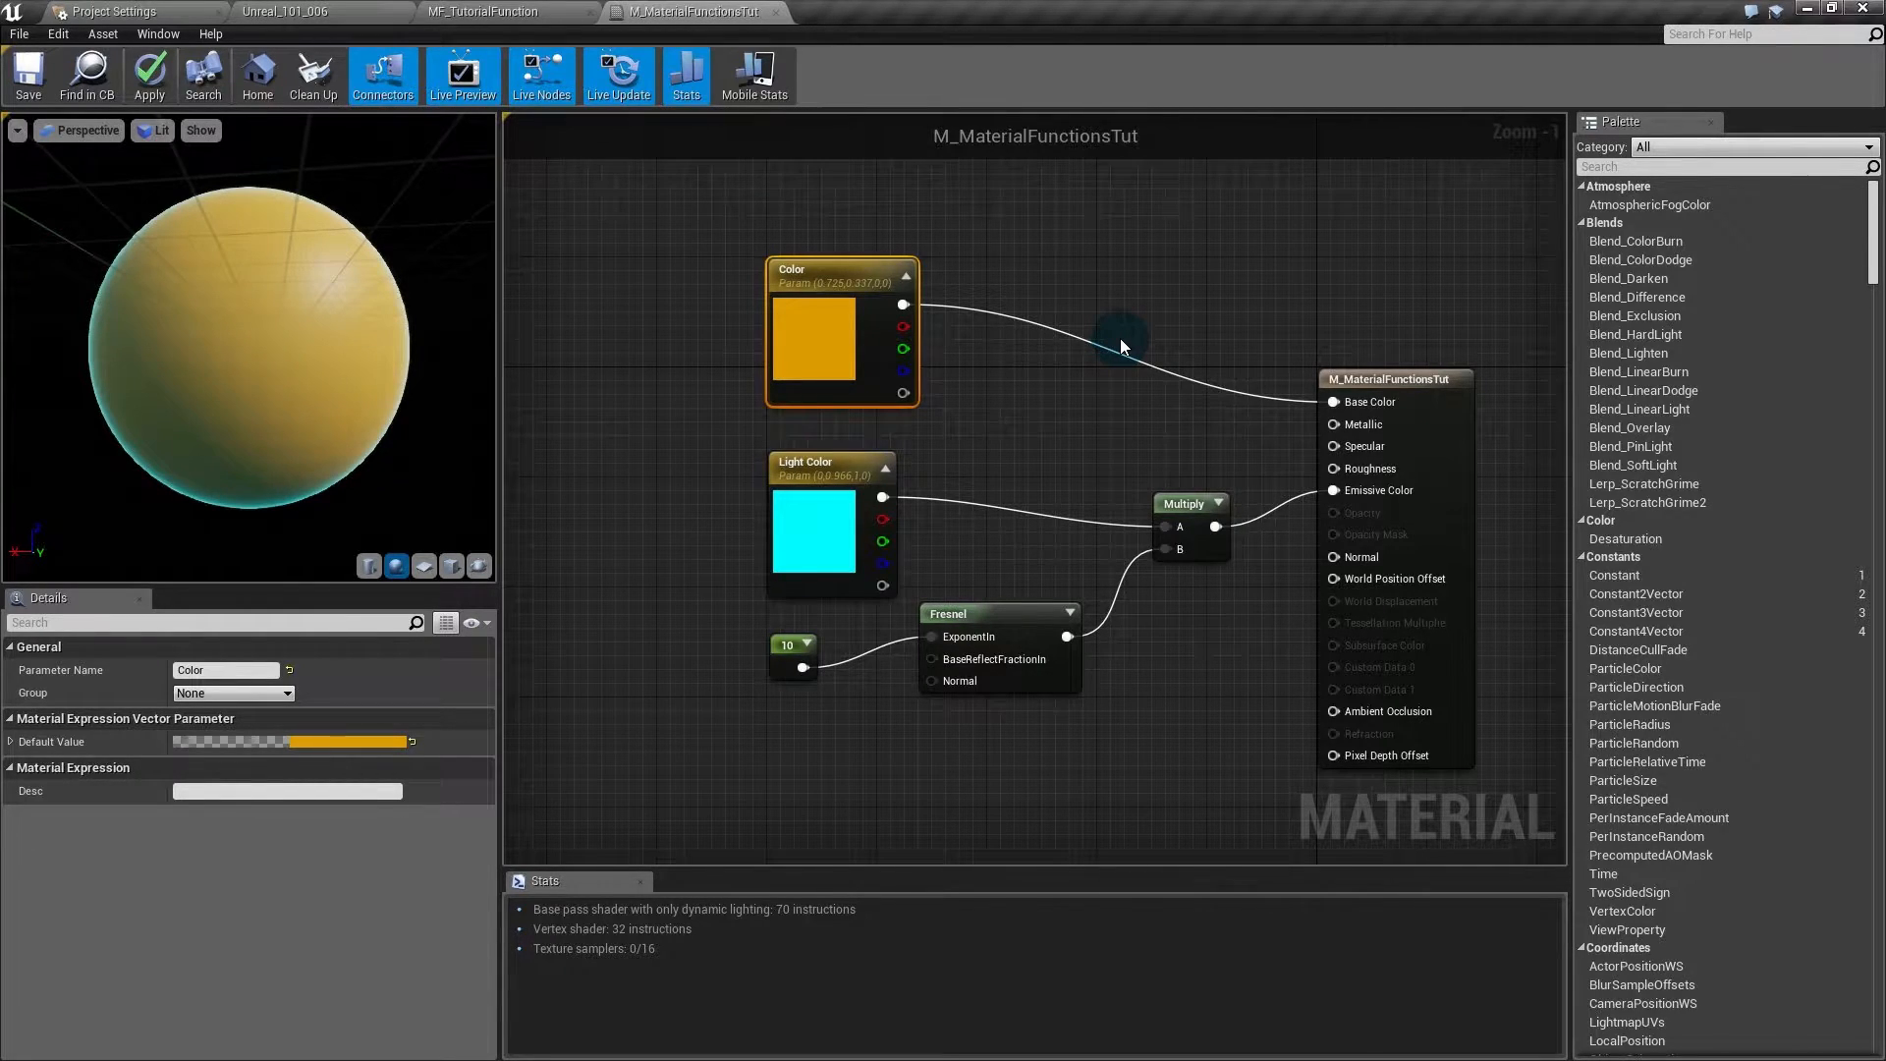
- Move the Color, Light Color, 10, Fresnel and Multiply nodes left together
right_click_drag(1120, 338, 957, 267)
scroll(957, 267, "down", 1)
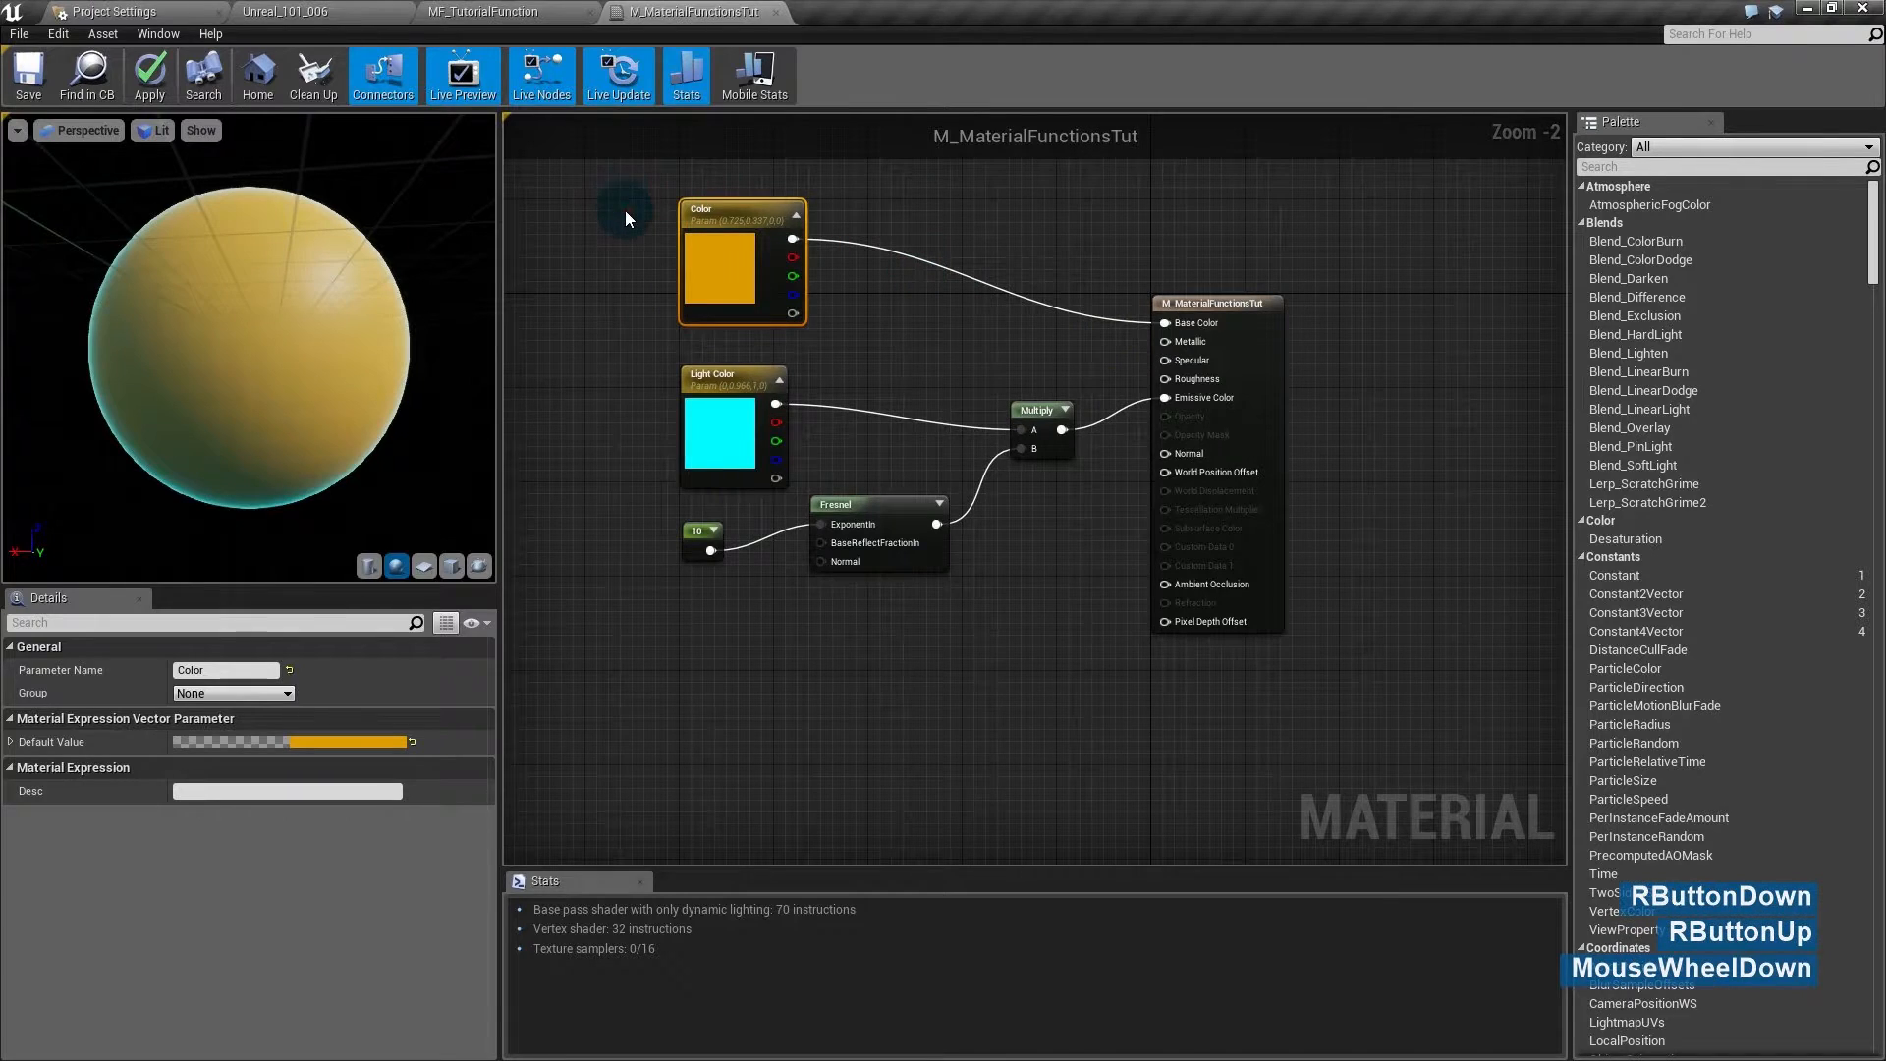
left_click_drag(624, 210, 1047, 568)
left_click_drag(911, 568, 853, 568)
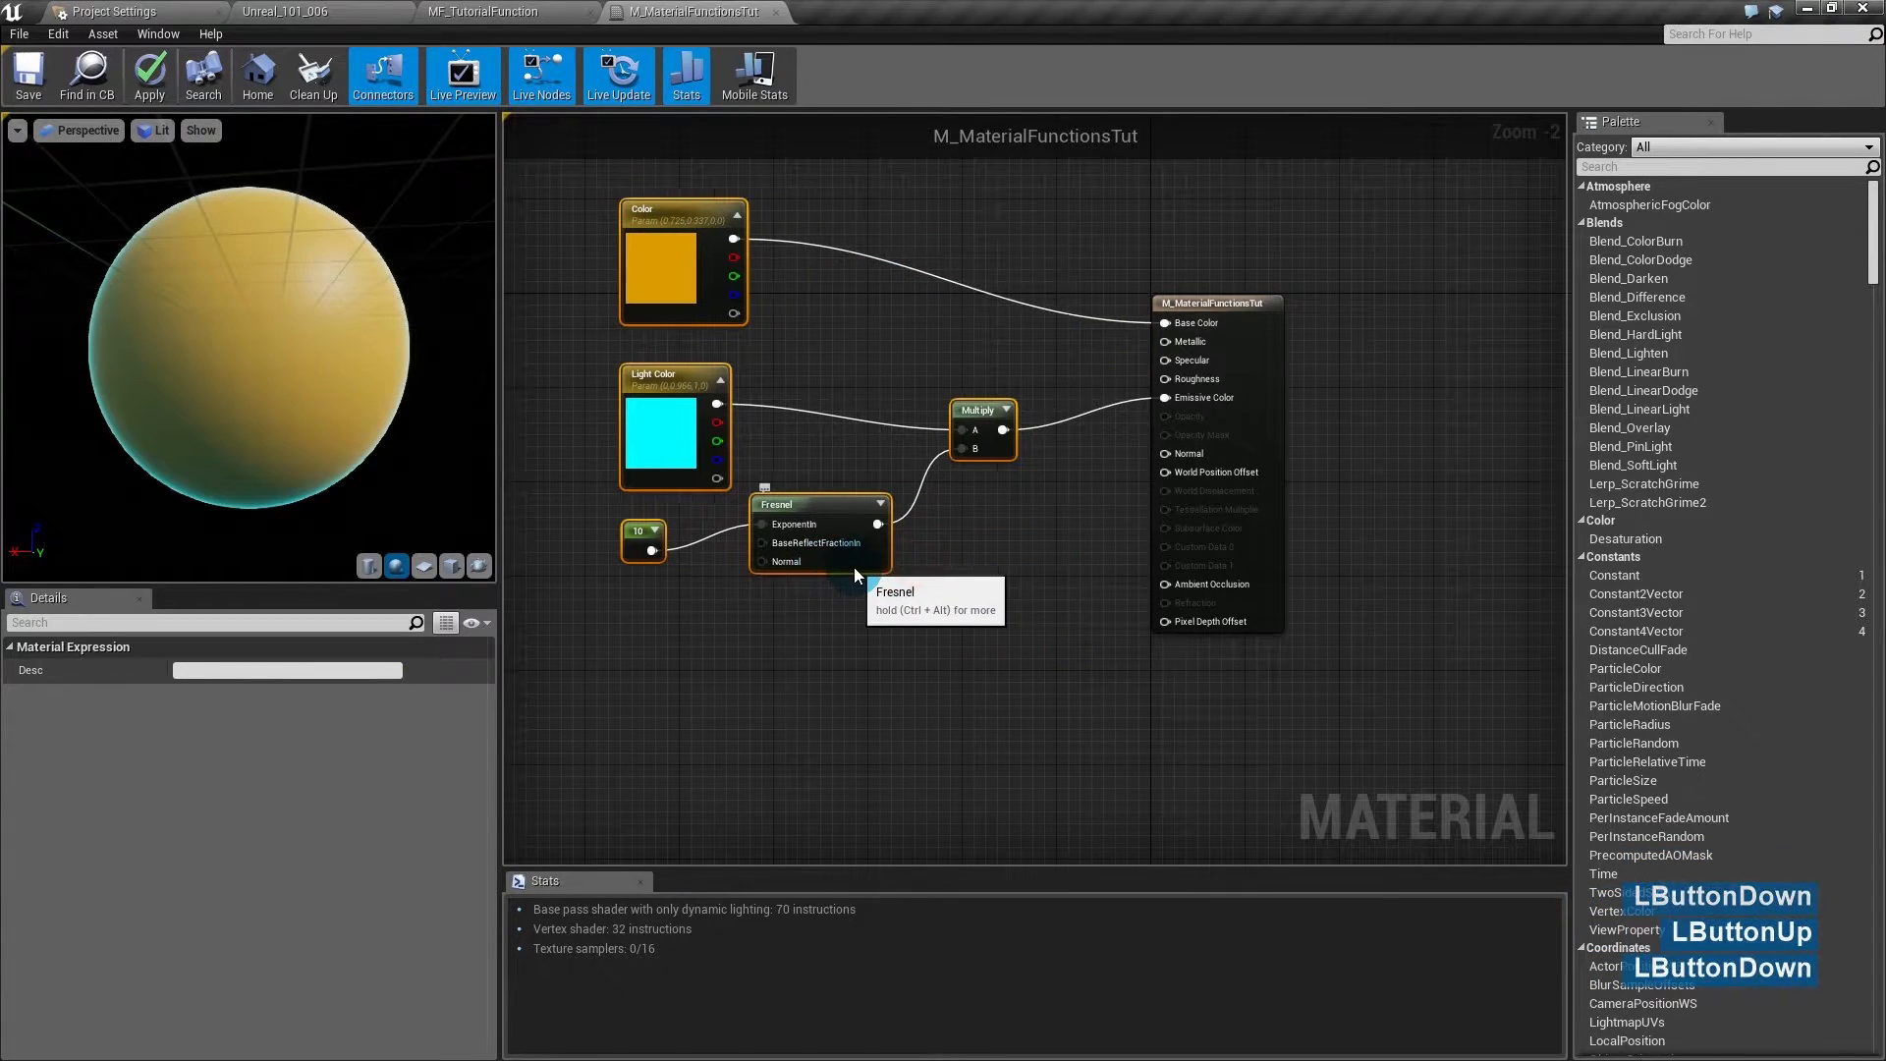
left_click(1025, 724)
left_click(637, 533)
left_click(717, 745)
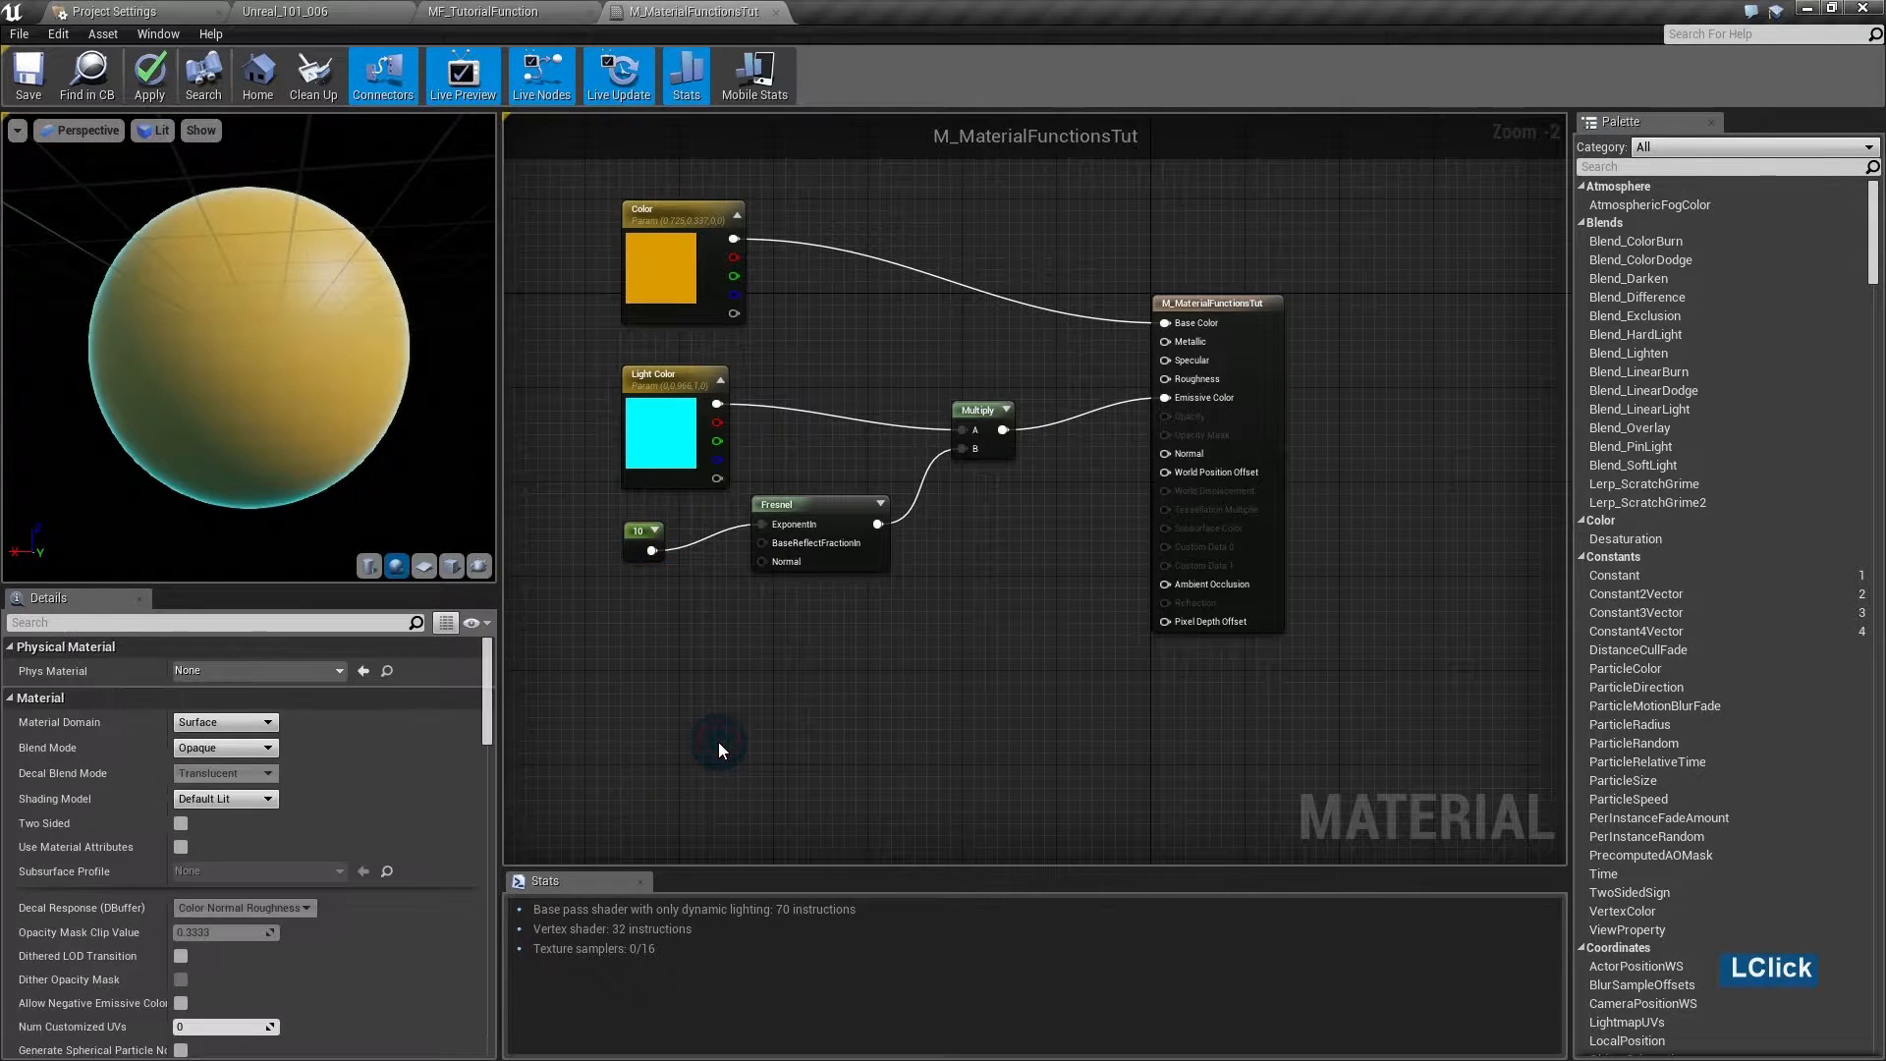
- Apply and save M_MaterialFunctionsTut, then return to the Unreal_101_006 level editor
left_click(152, 78)
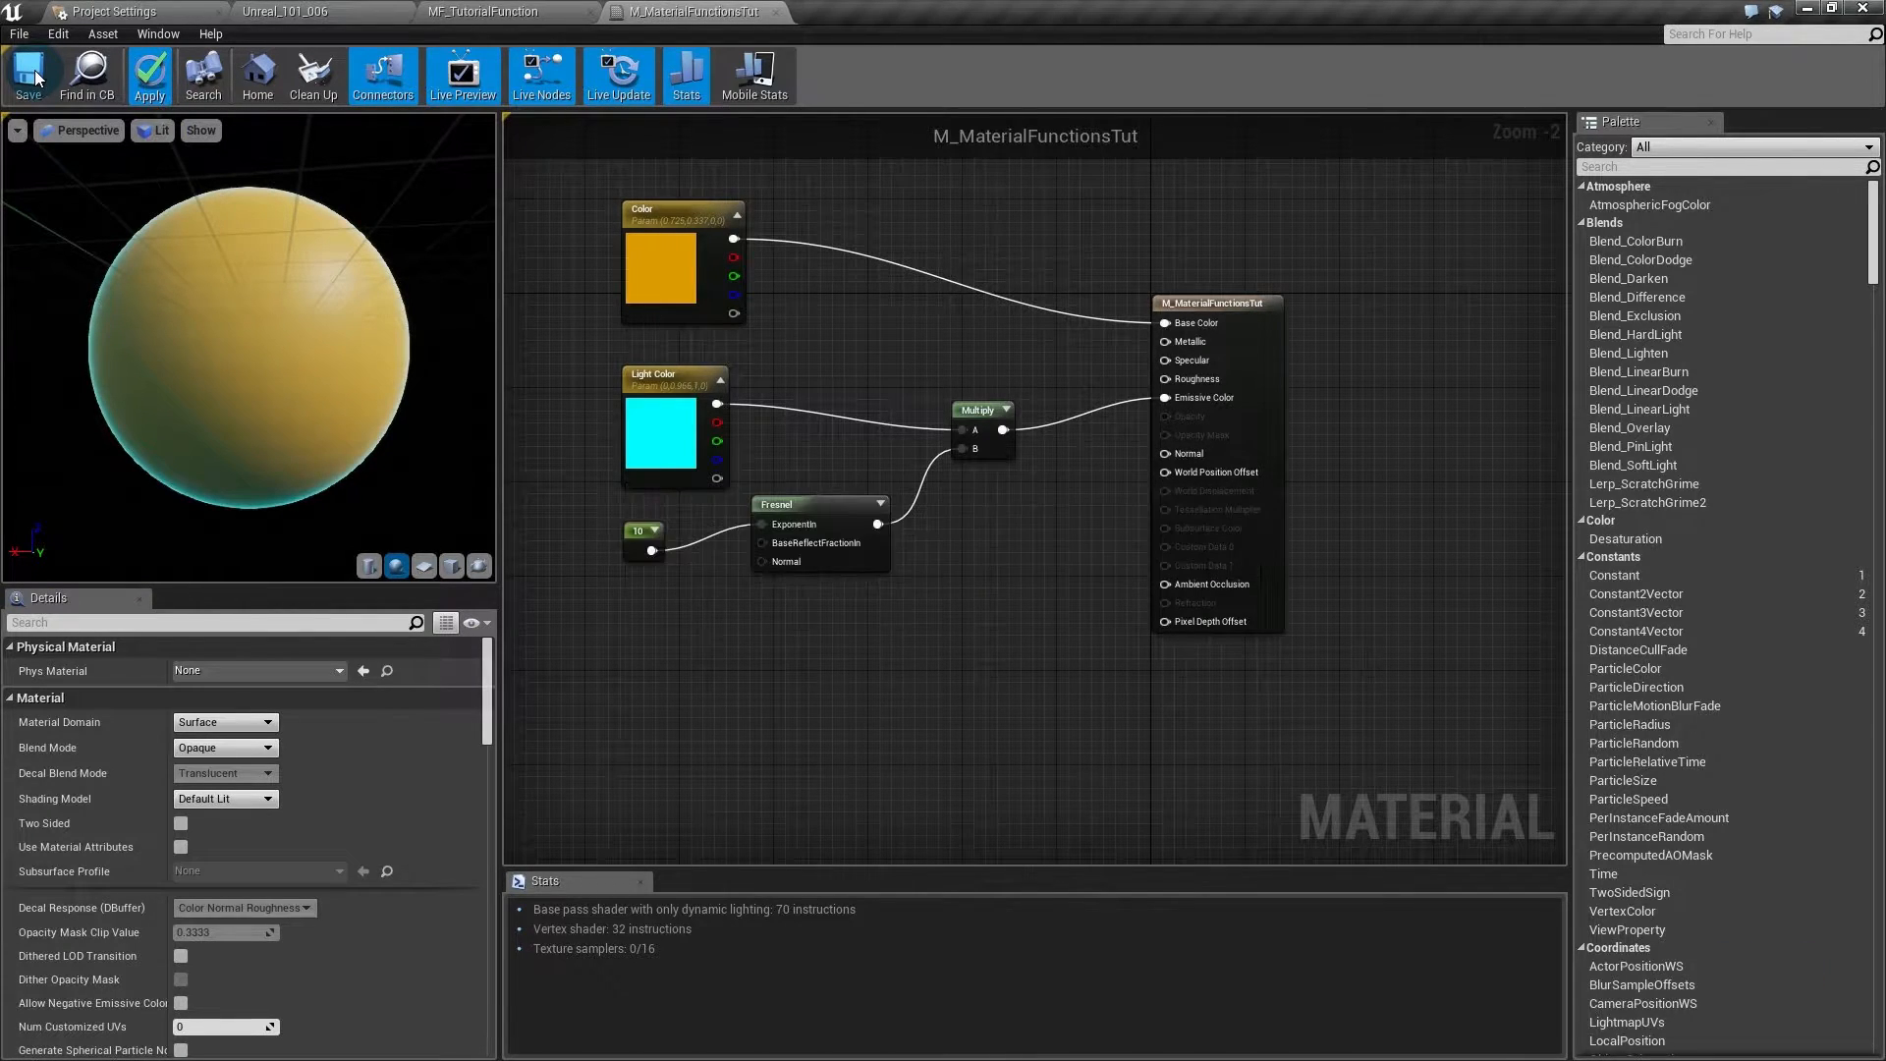
left_click(31, 76)
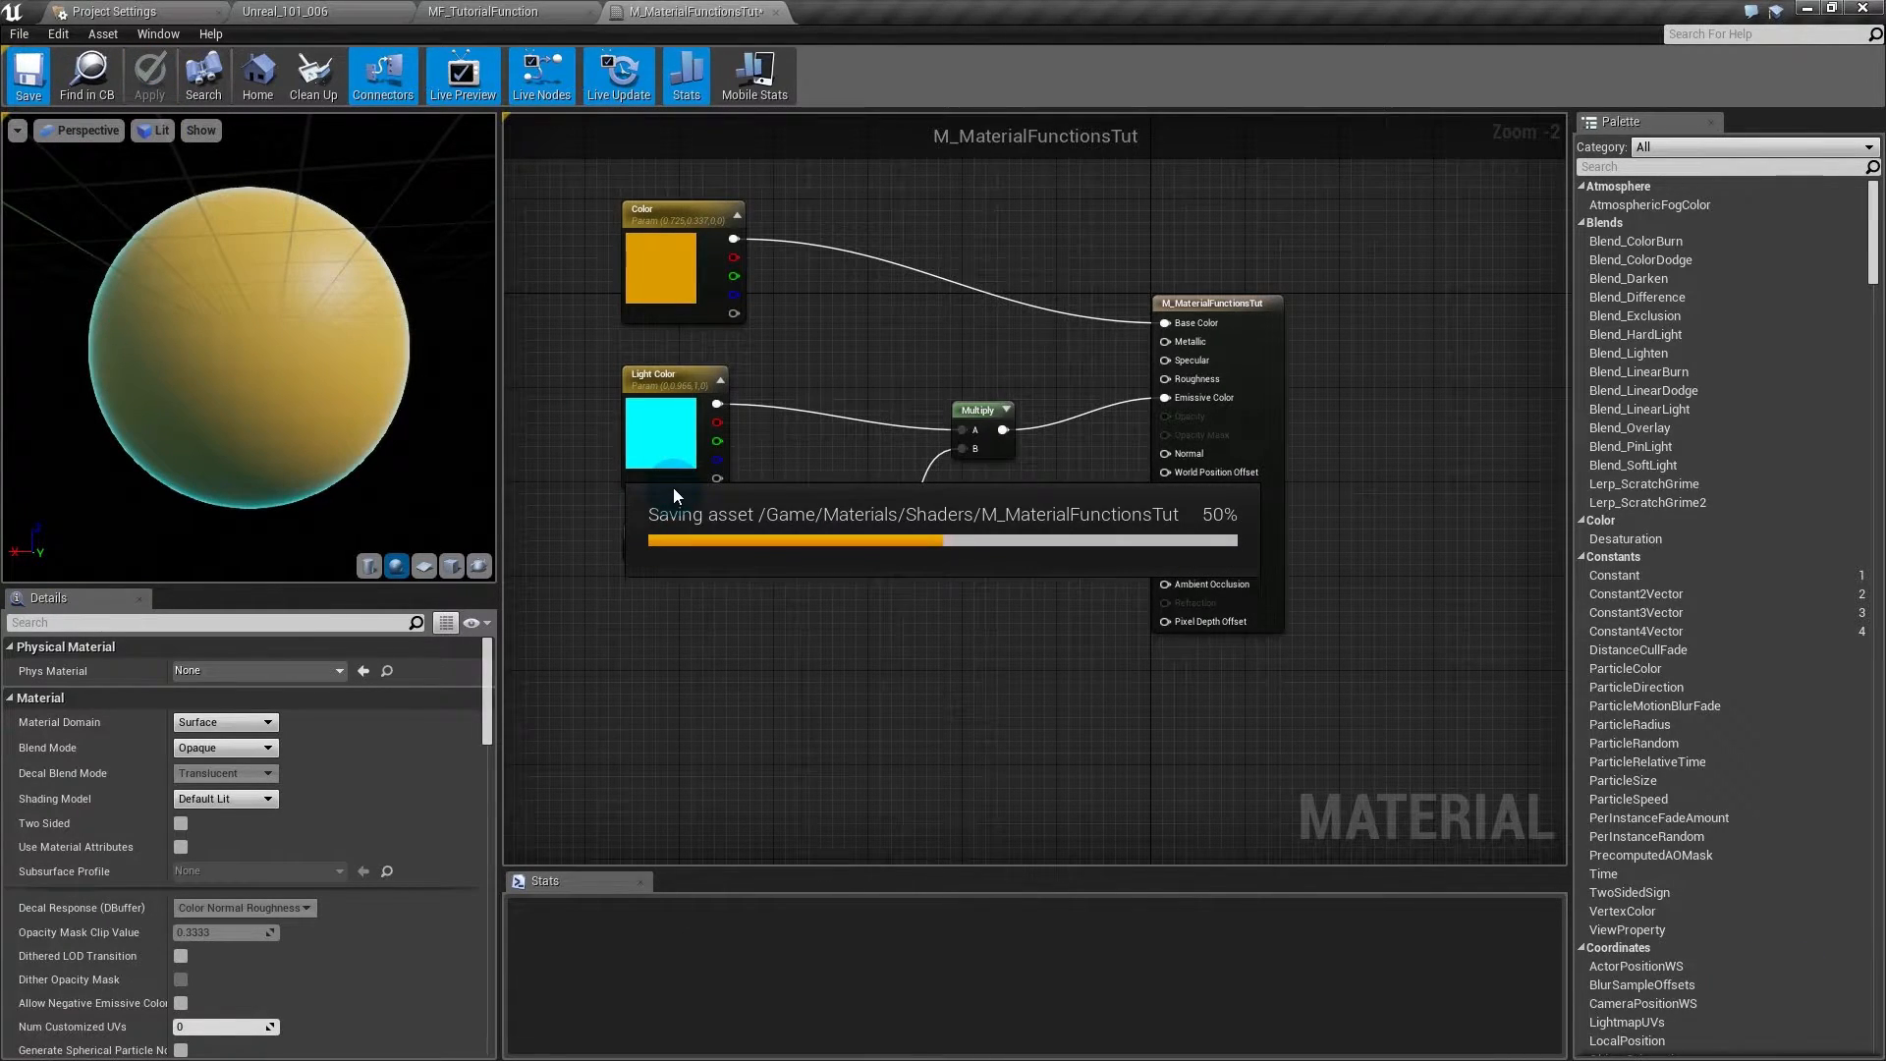
left_click(224, 11)
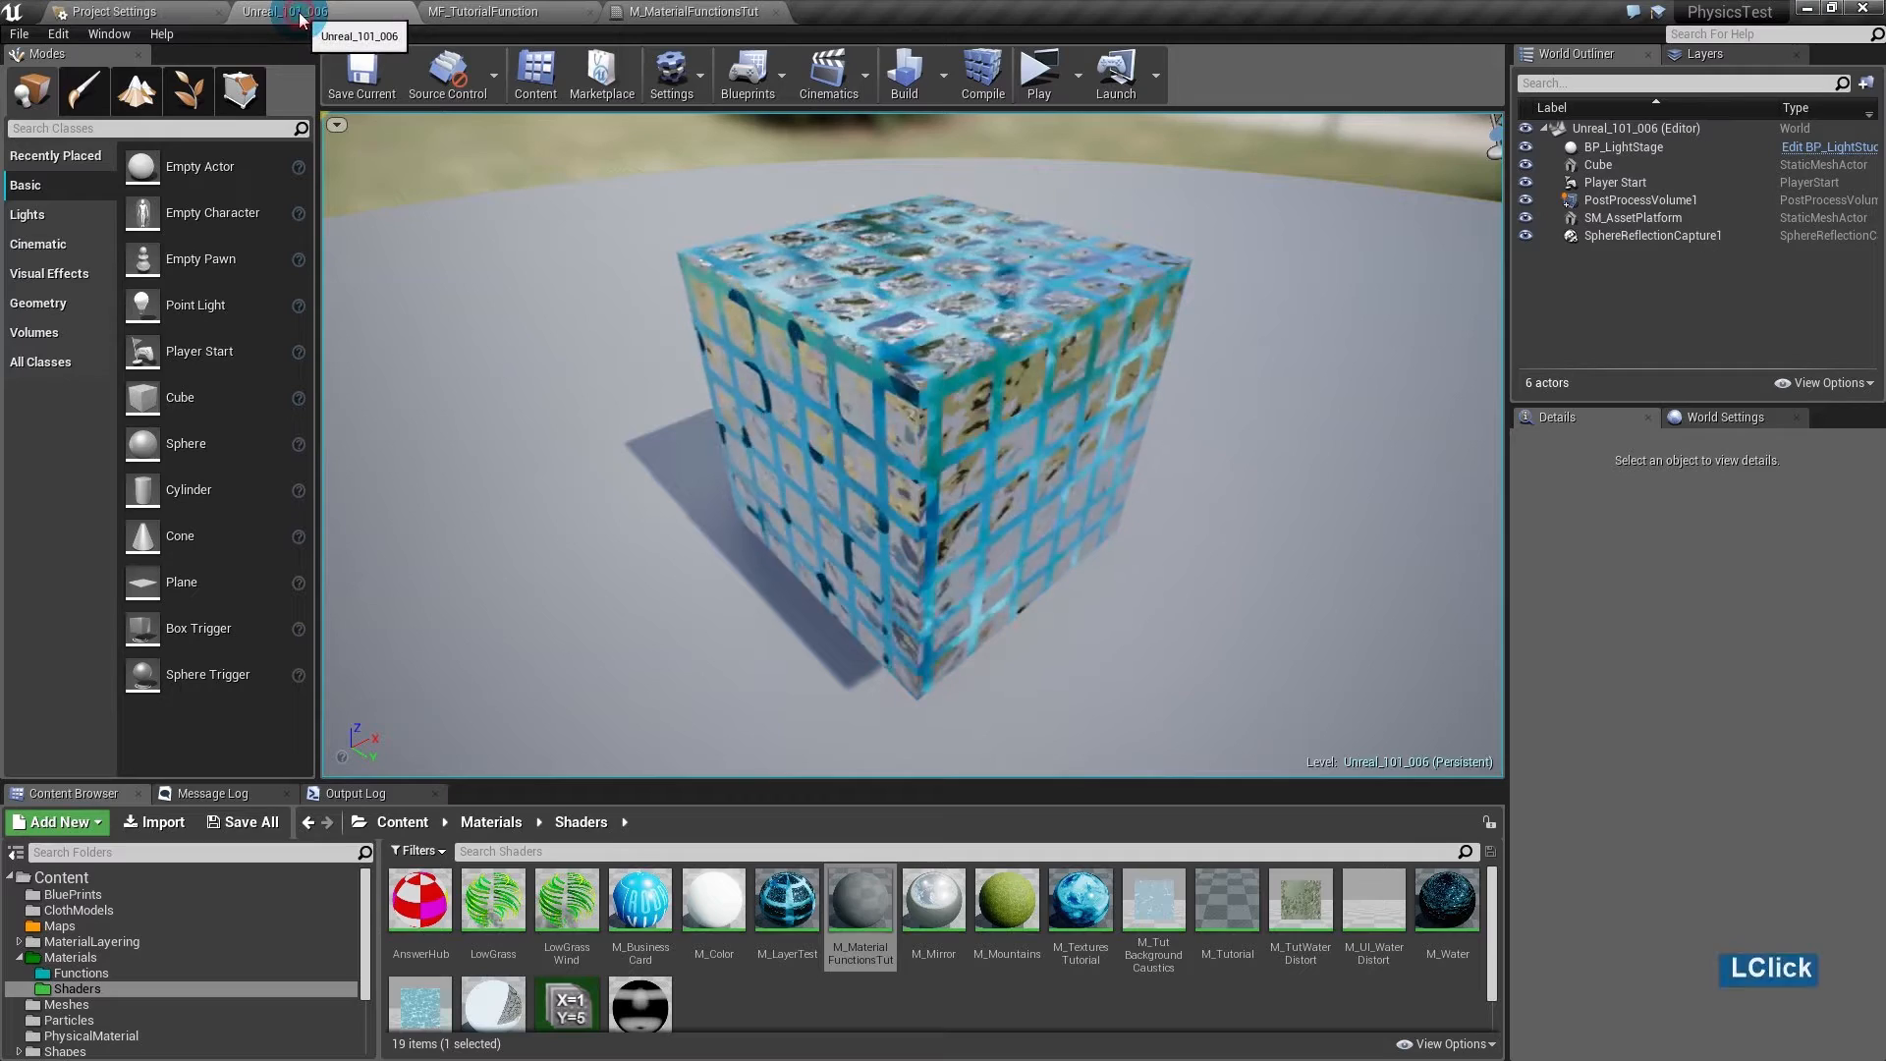
- Create a material instance of M_MaterialFunctionsTut named MI_MaterialFunctionsTut
right_click(859, 909)
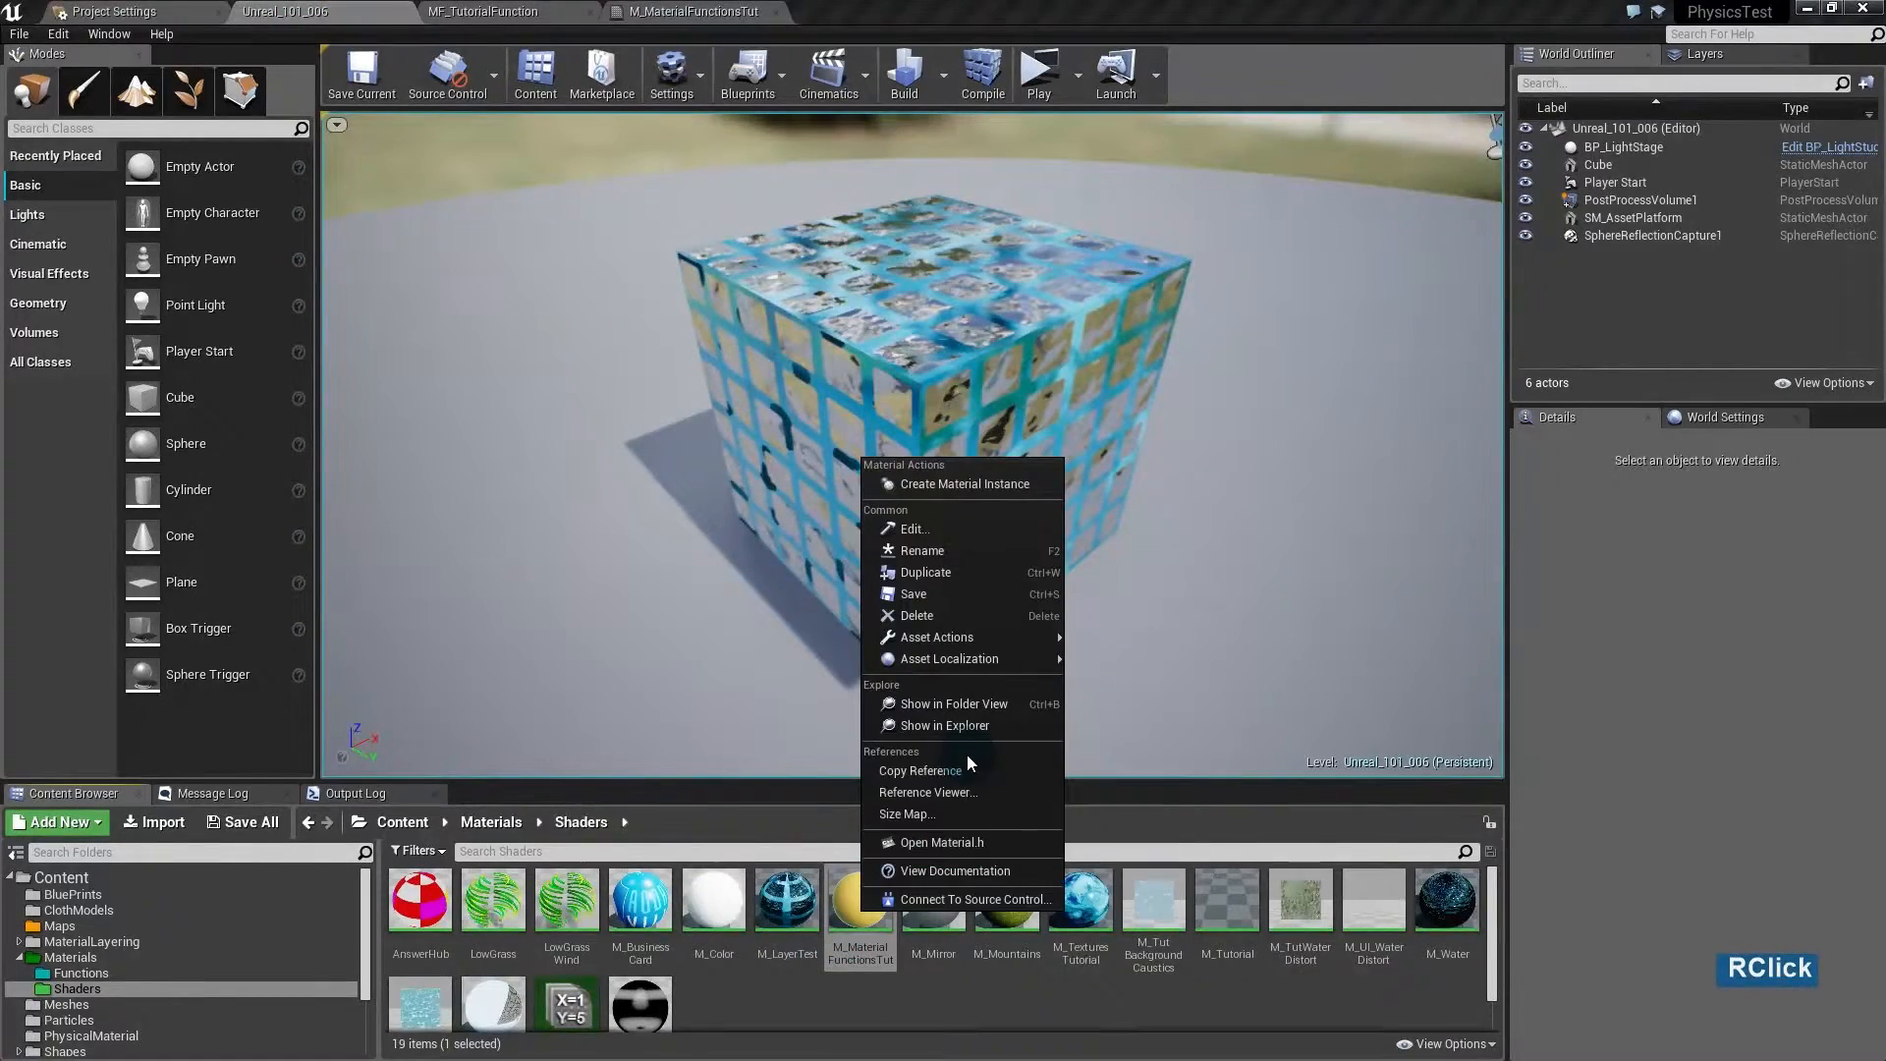
left_click(965, 484)
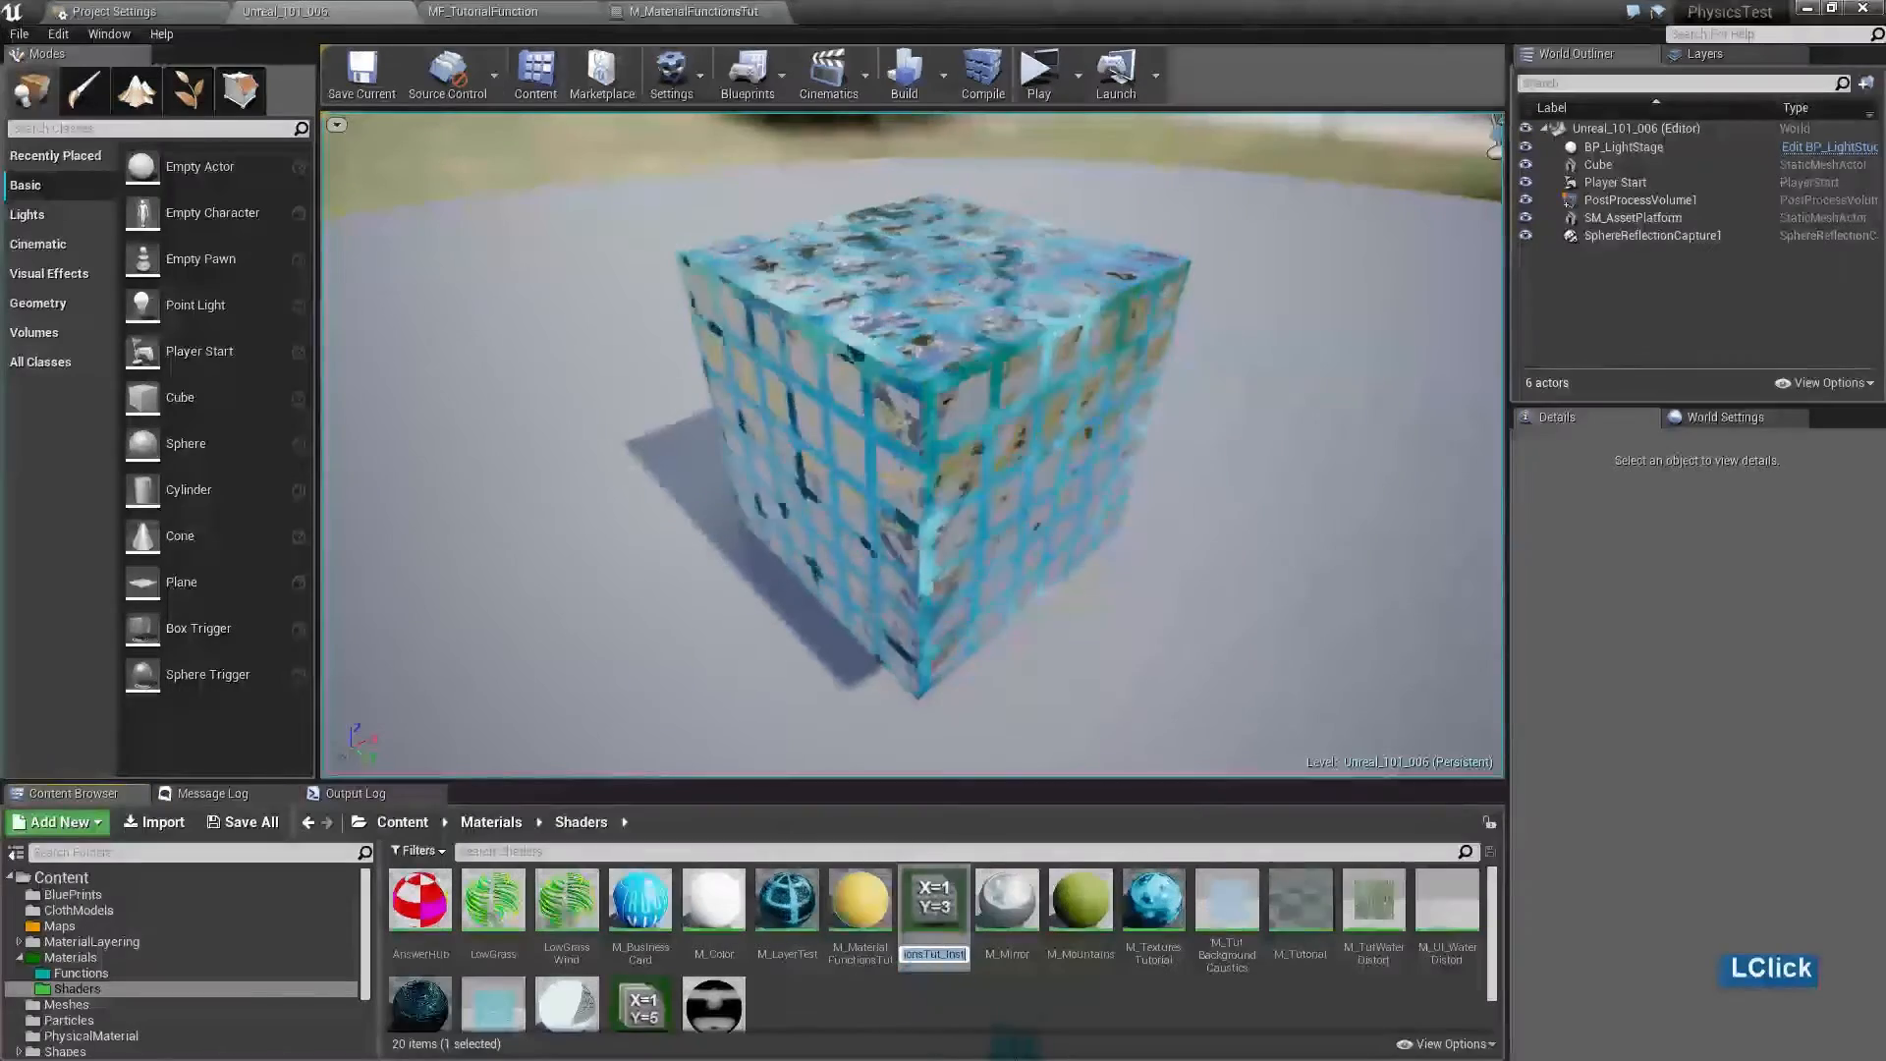
key("End")
key("BackSpace")
key("BackSpace")
key("BackSpace")
key("BackSpace")
key("BackSpace")
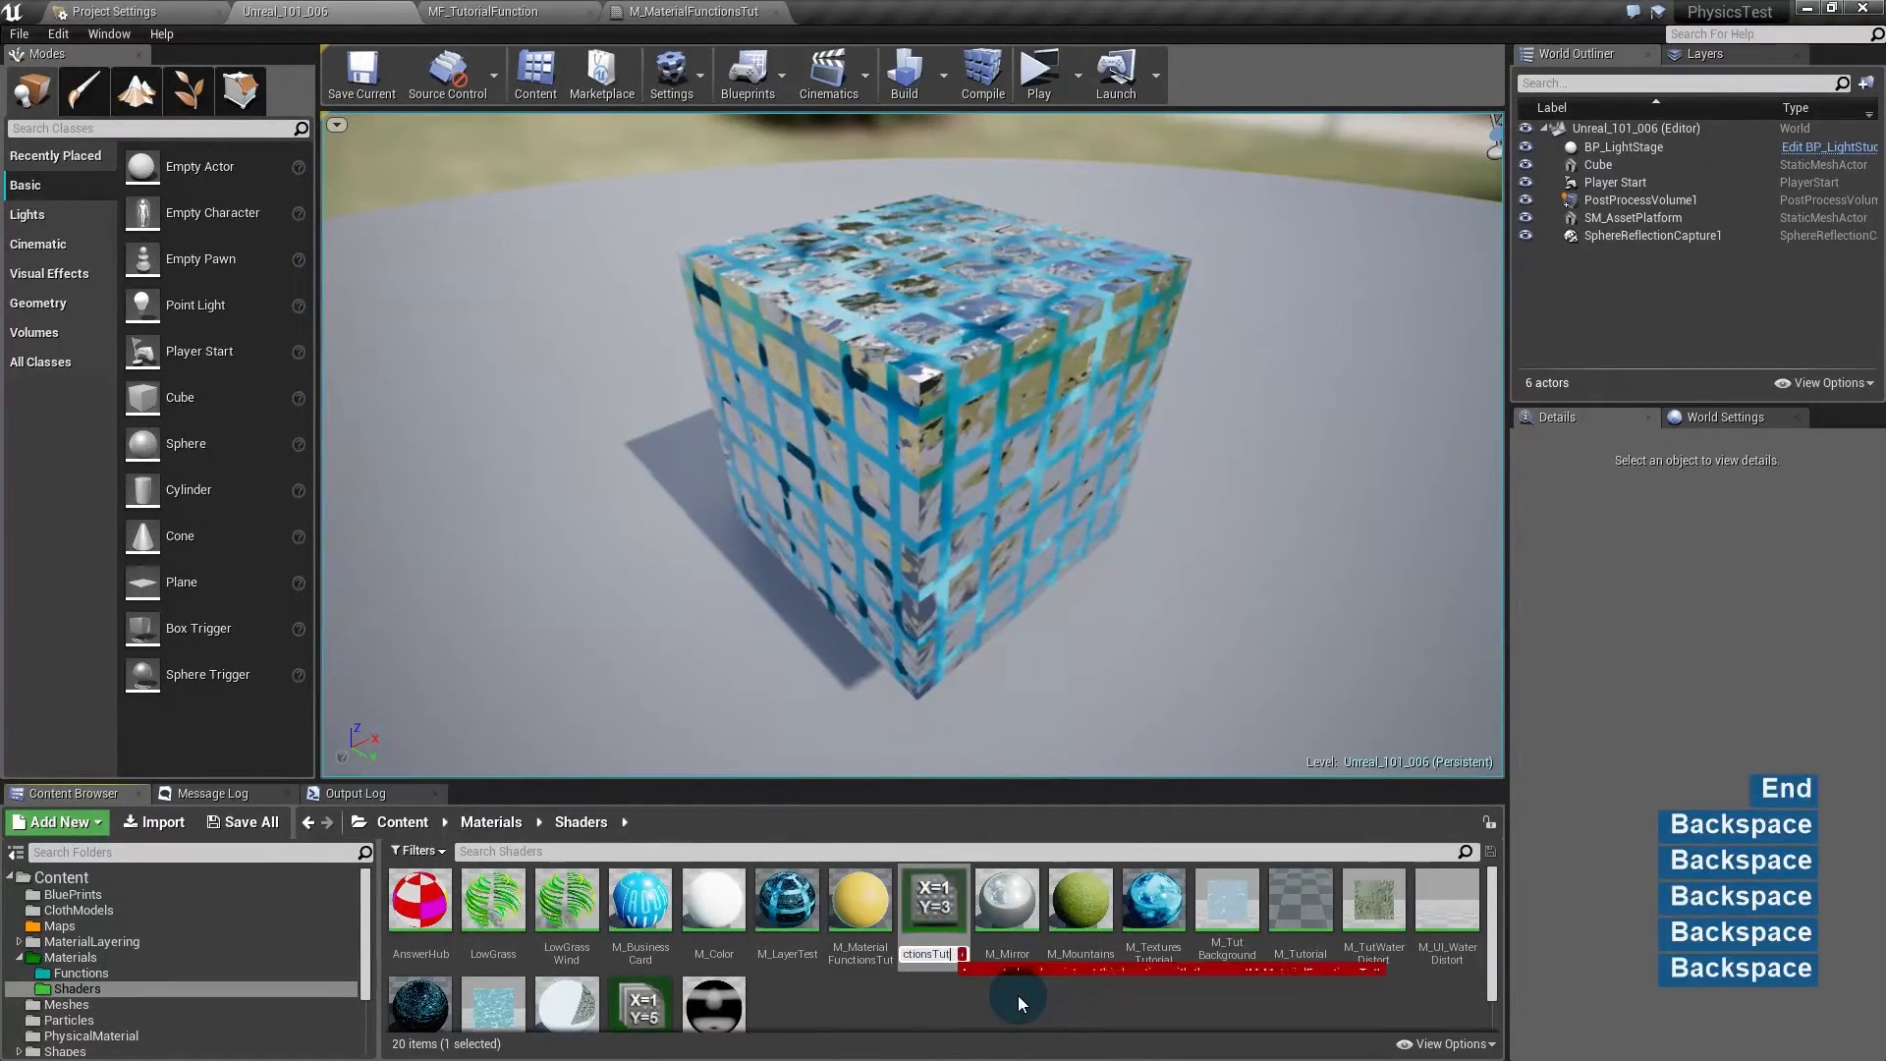
key("Home")
type("I")
key("Return")
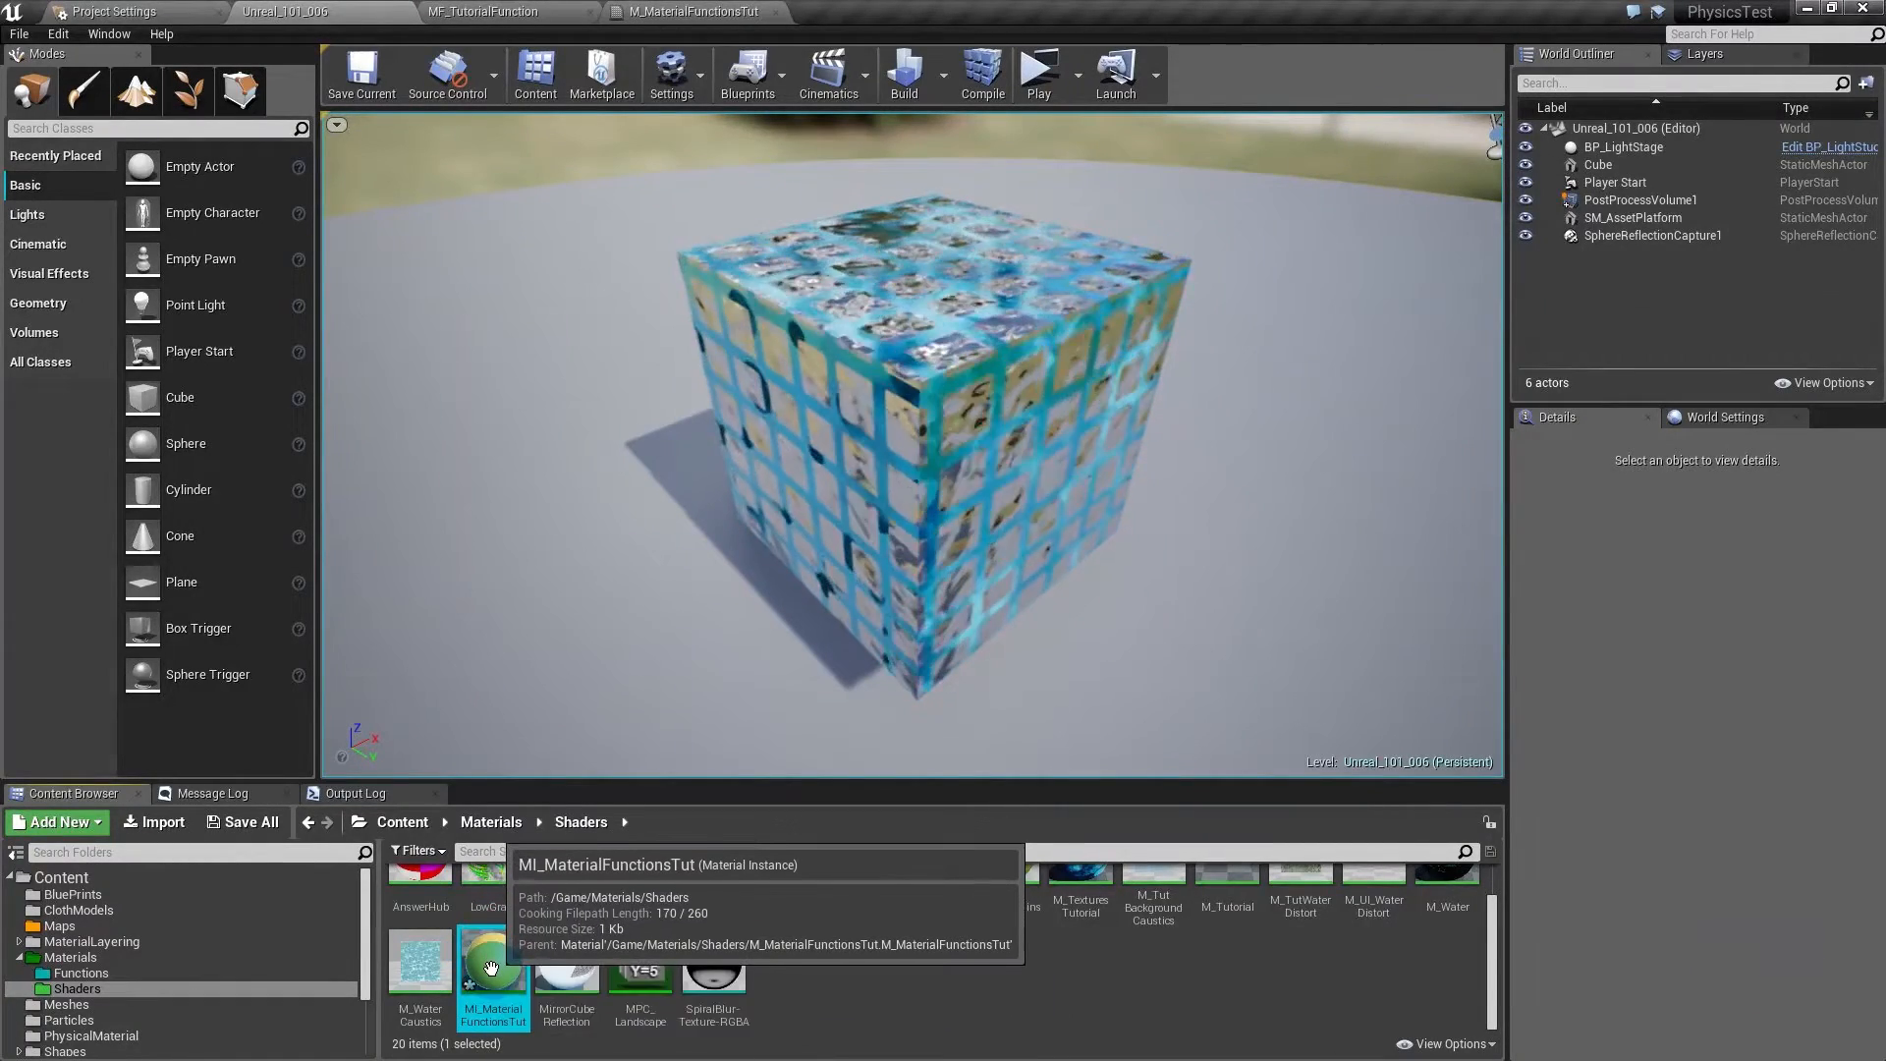
- Move MI_MaterialFunctionsTut into the Materials folder and show its contents
left_click_drag(491, 970, 114, 976)
left_click(126, 1007)
left_click(68, 957)
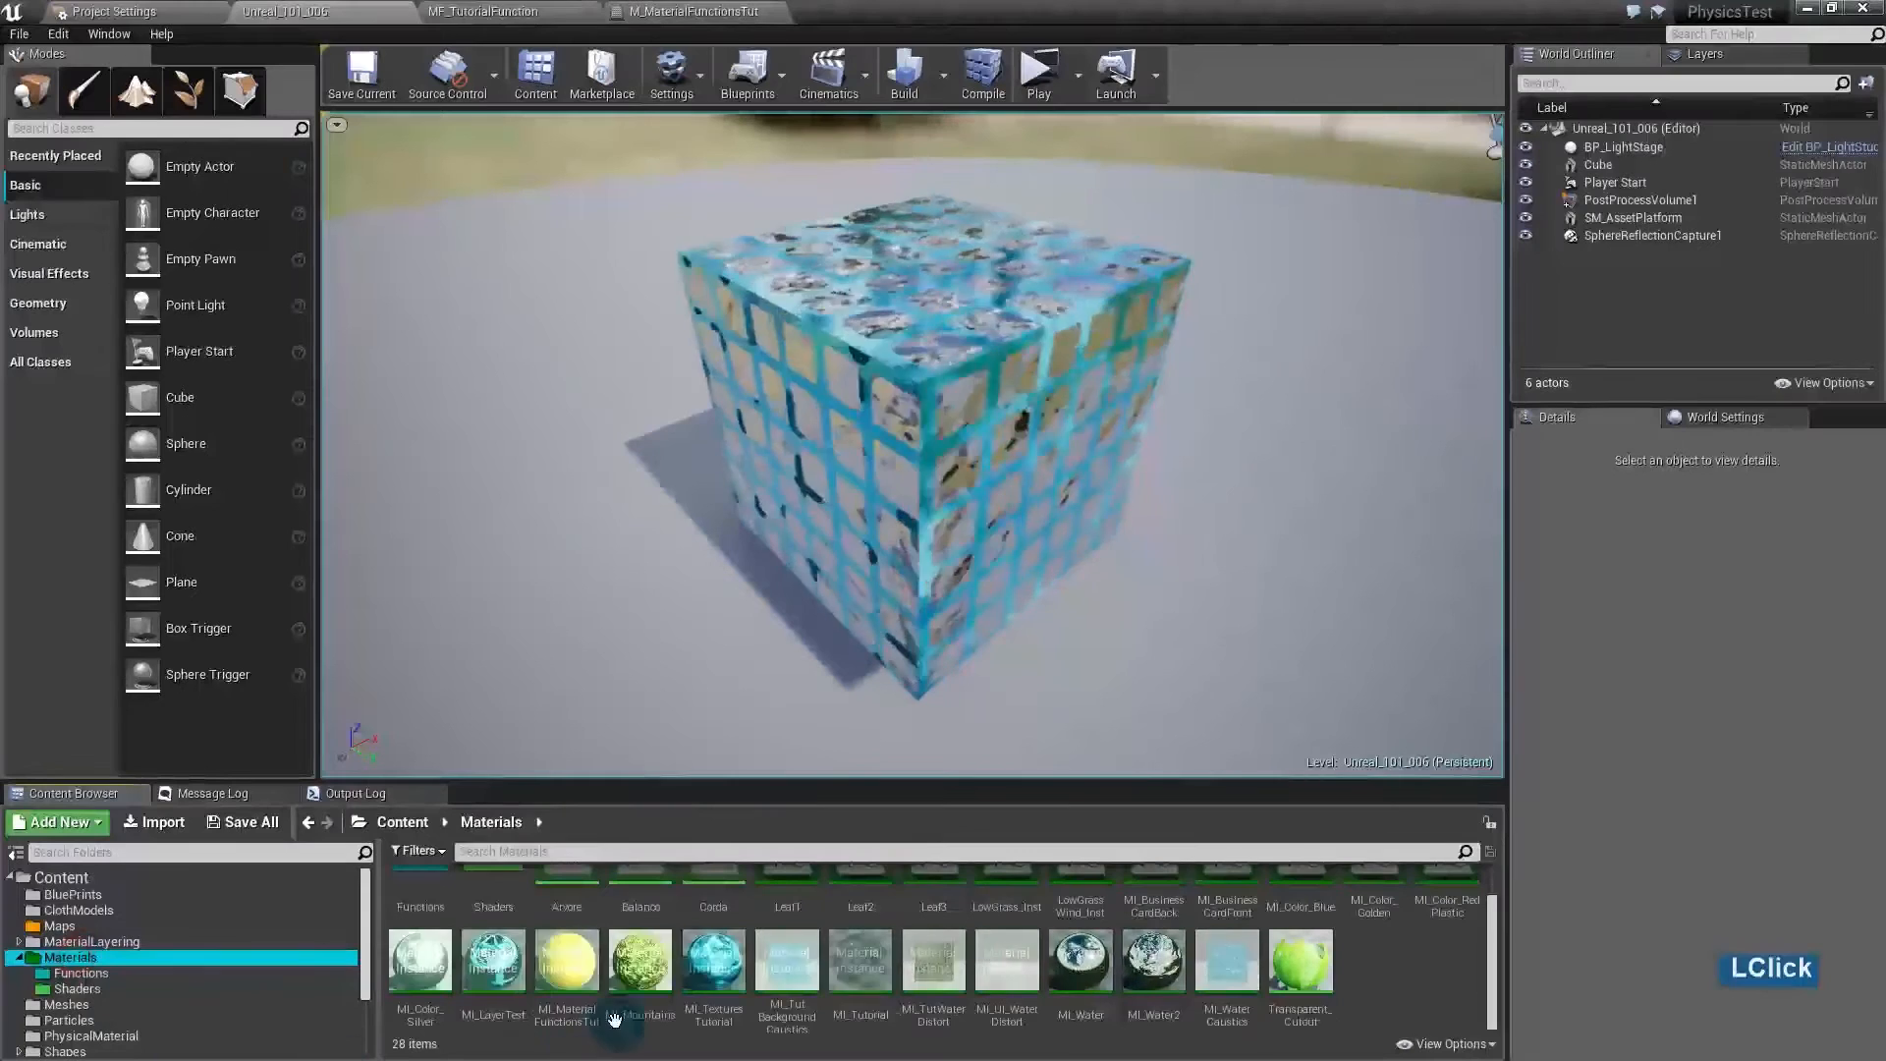
- Open MI_MaterialFunctionsTut and enable overrides for the Color and Light Color parameters
double_click(570, 968)
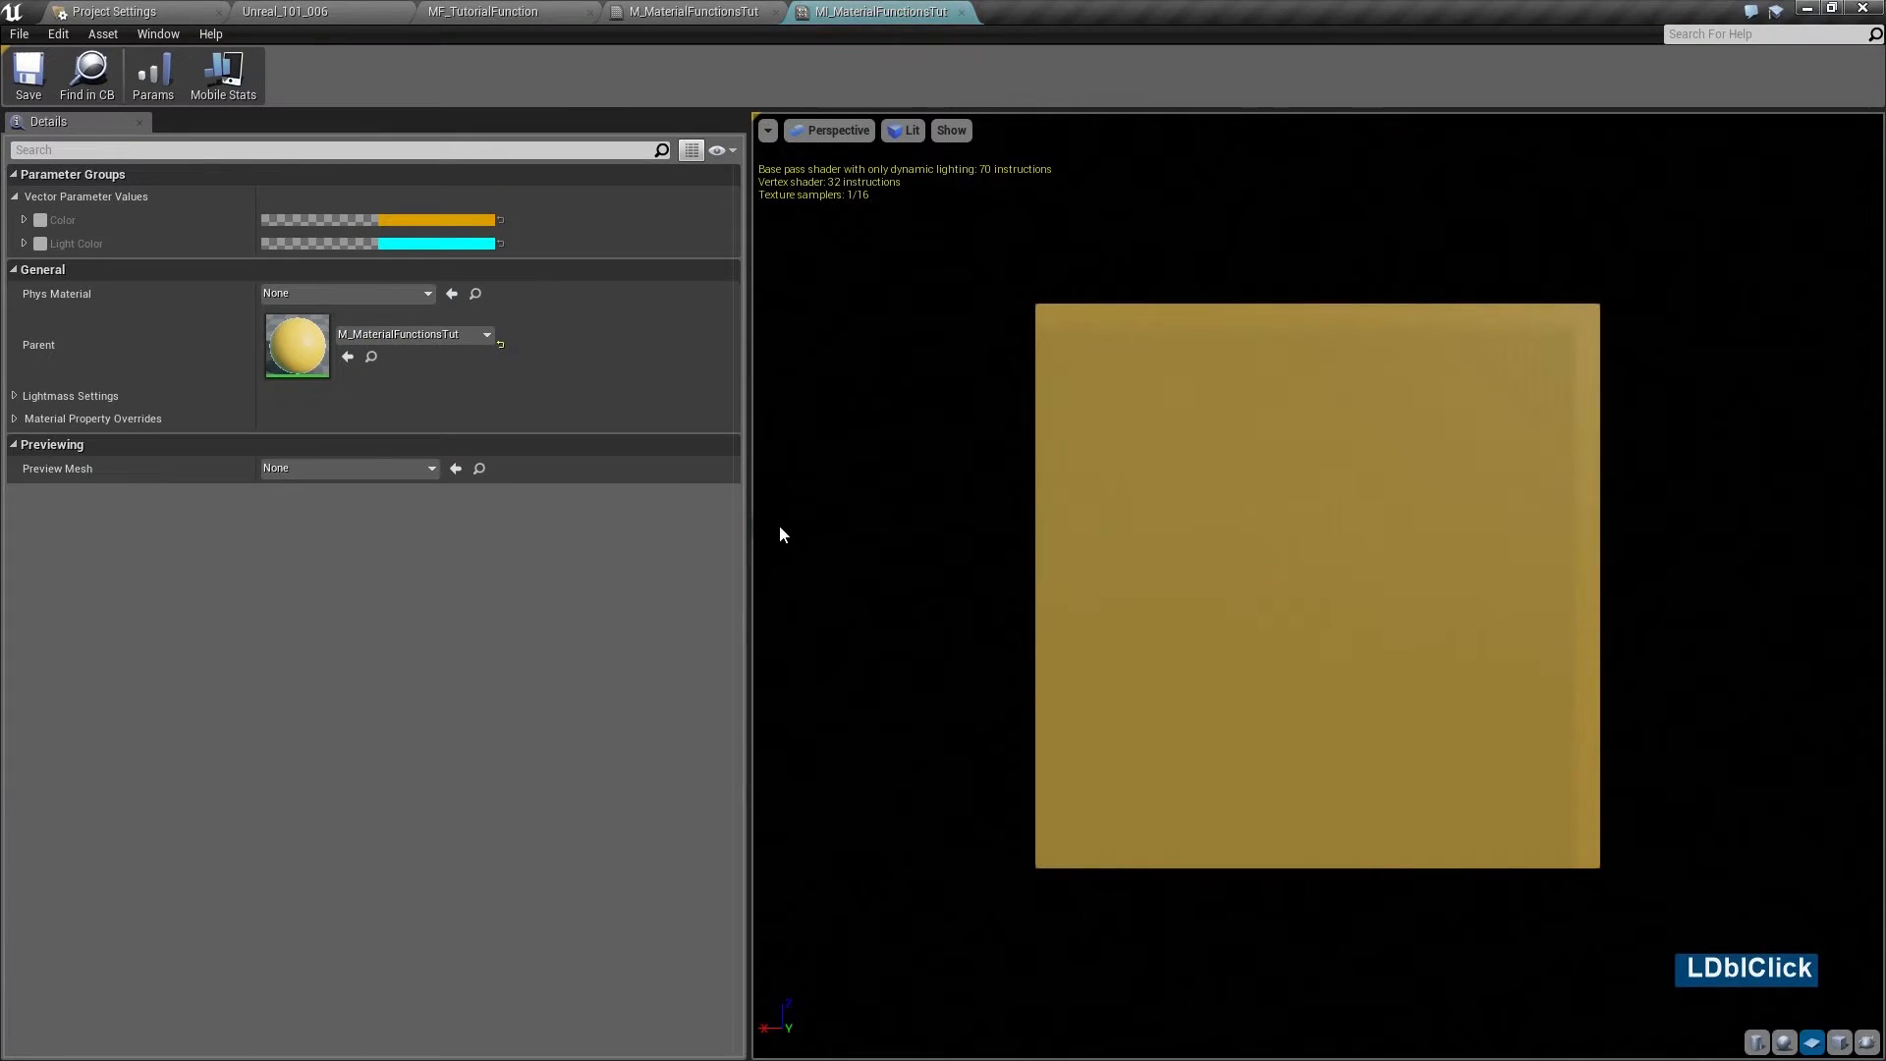
left_click(40, 220)
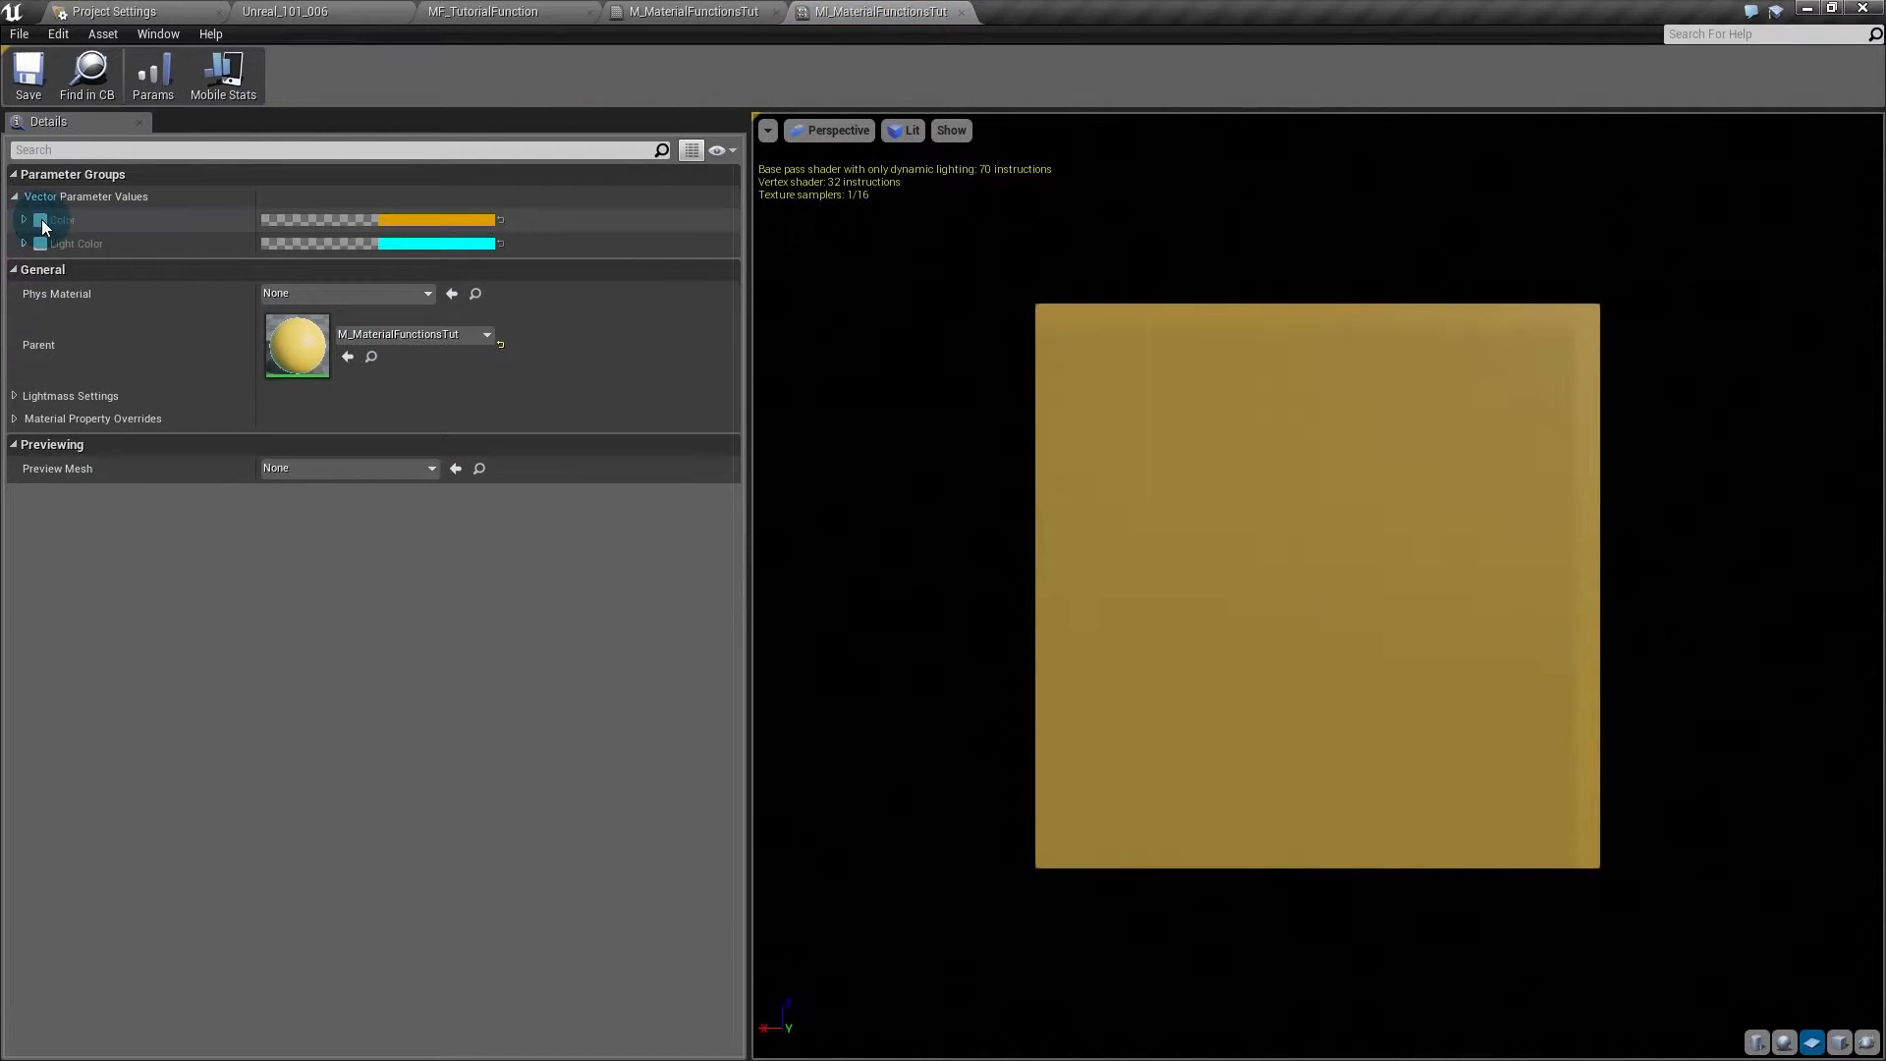
left_click(41, 244)
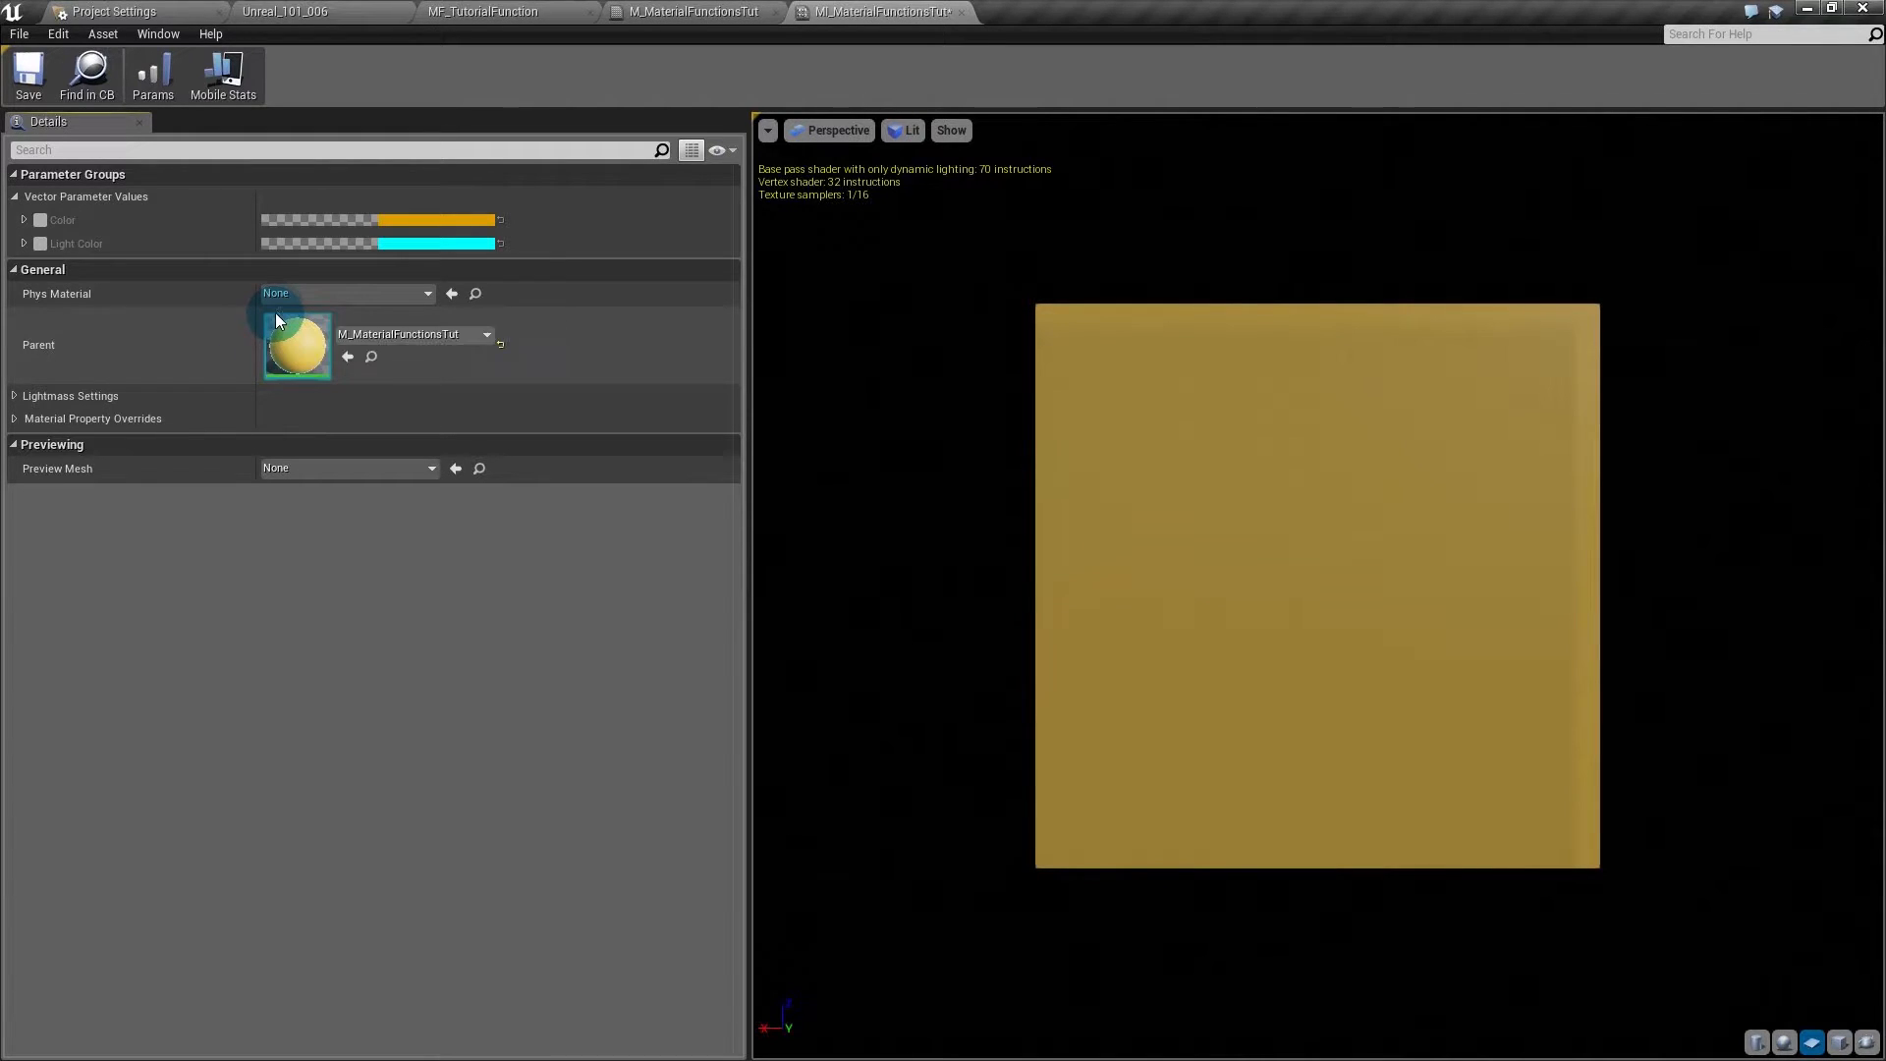
- Try the opacity mask clip value and Opaque blend mode overrides, leaving both off
left_click(15, 420)
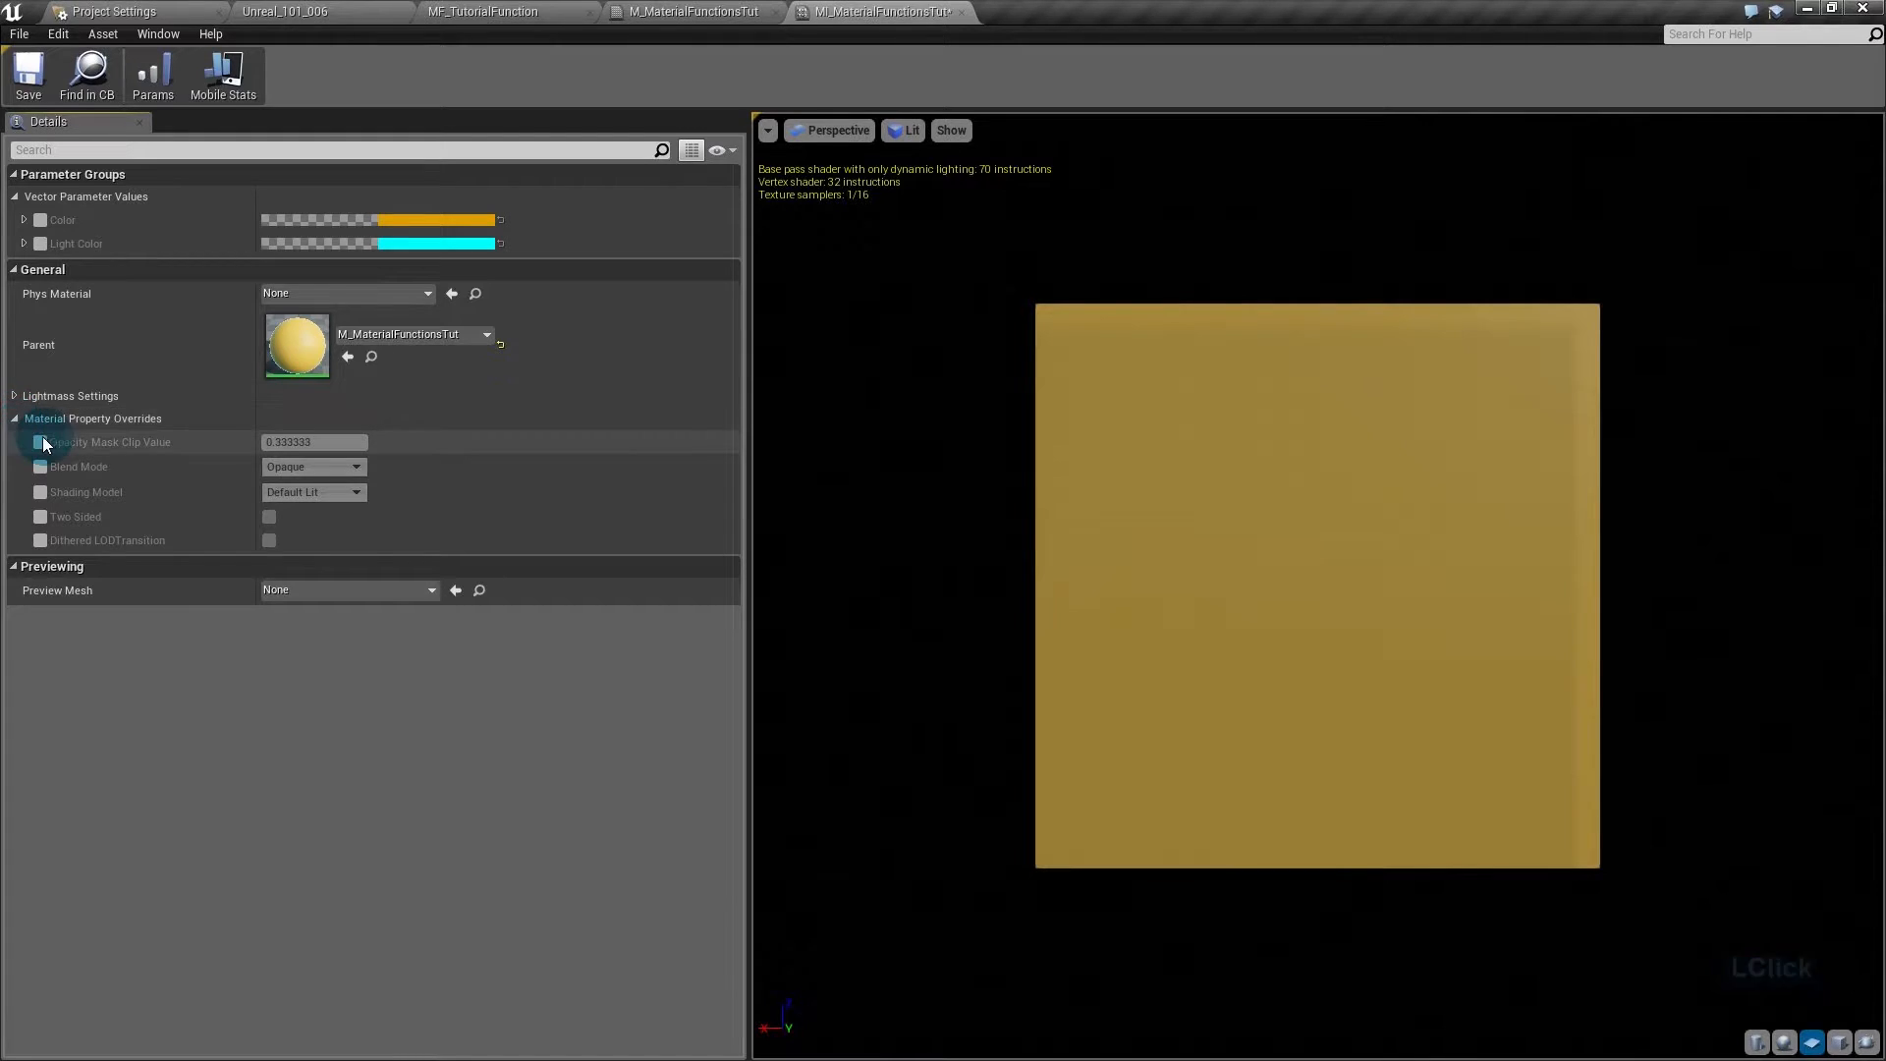
left_click(41, 443)
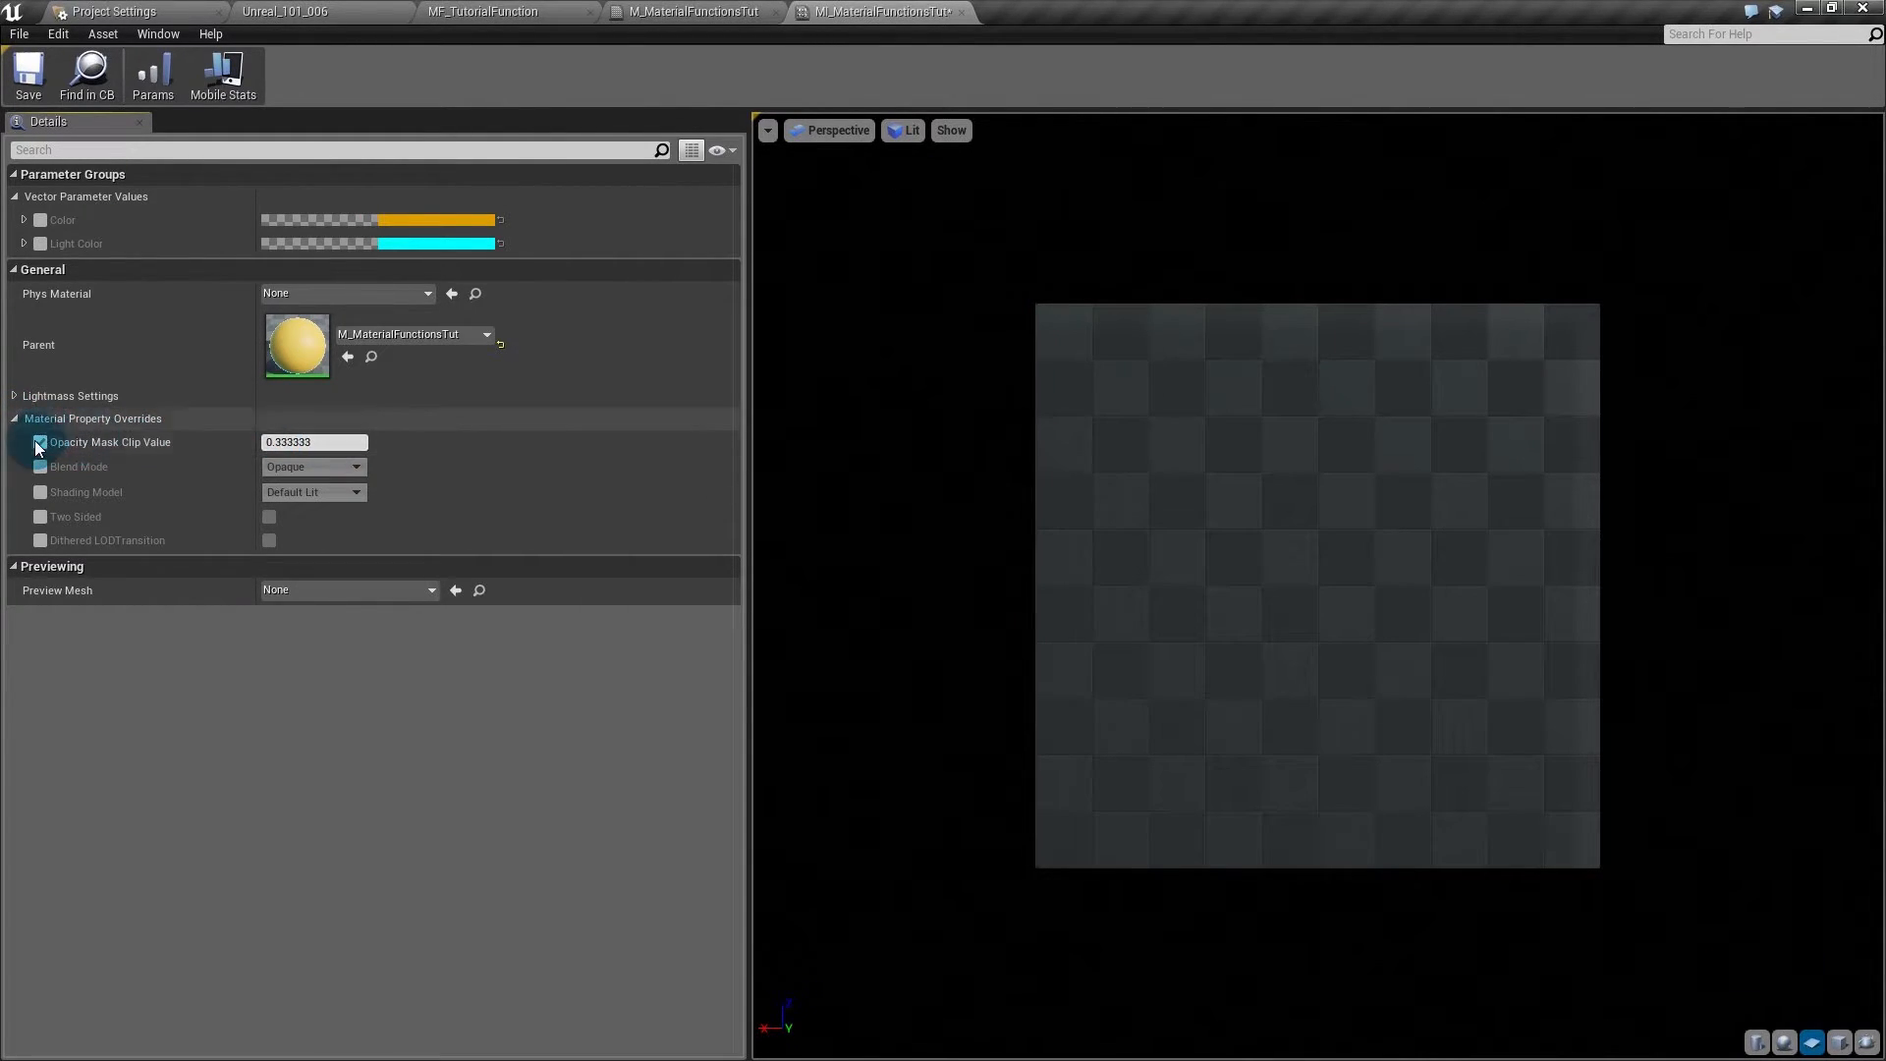
left_click(41, 443)
left_click(40, 466)
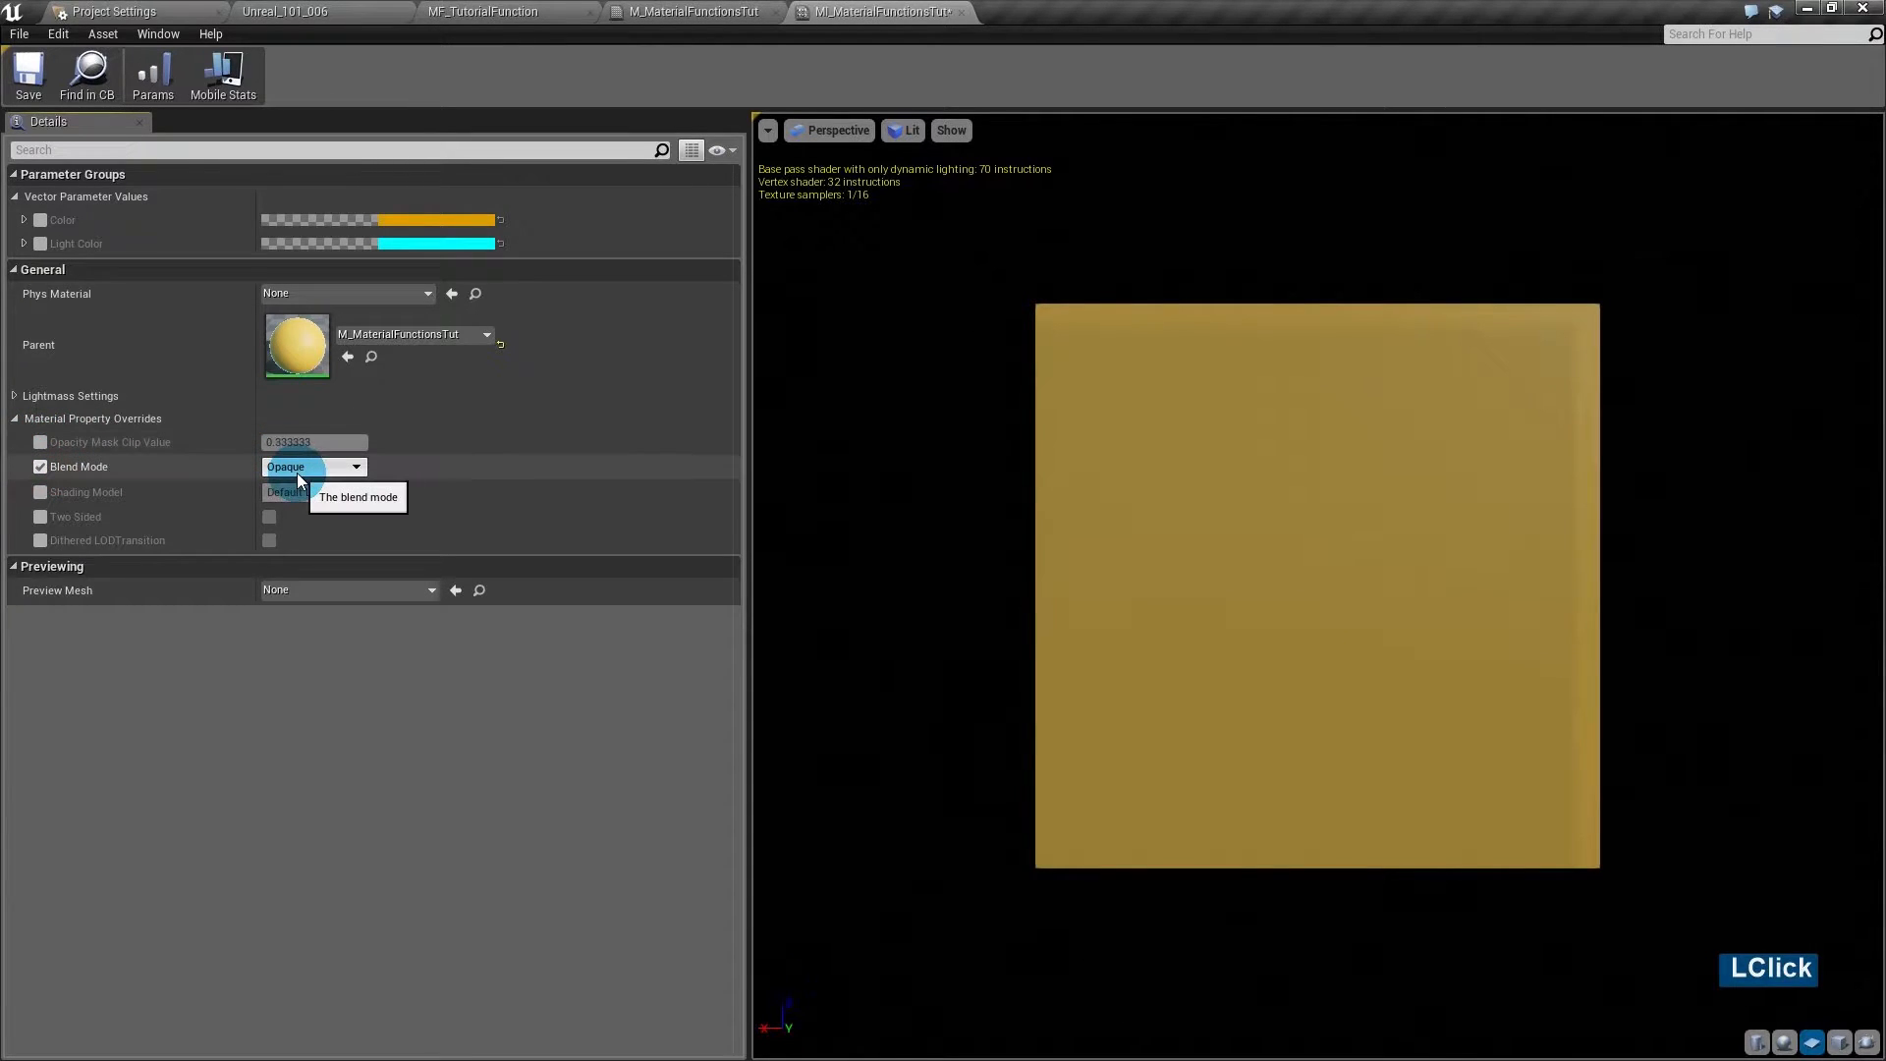
left_click(298, 469)
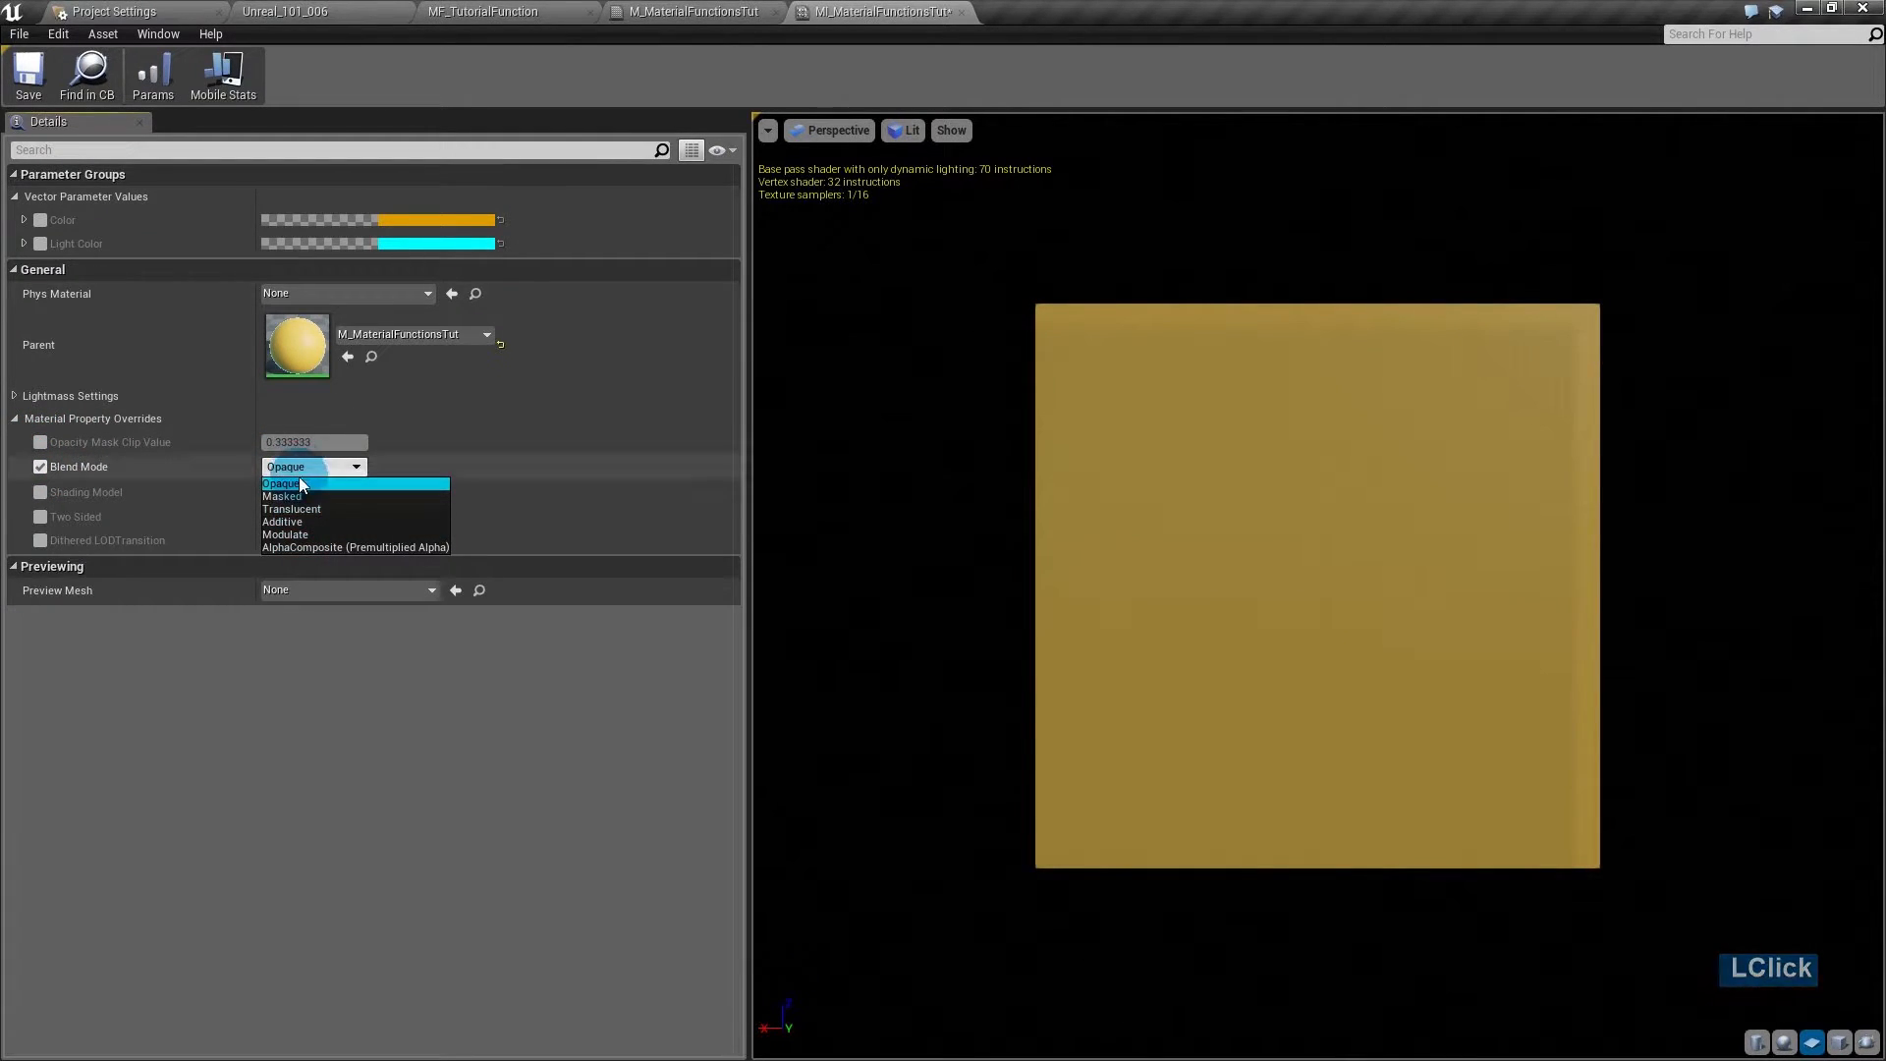
left_click(303, 470)
left_click(40, 467)
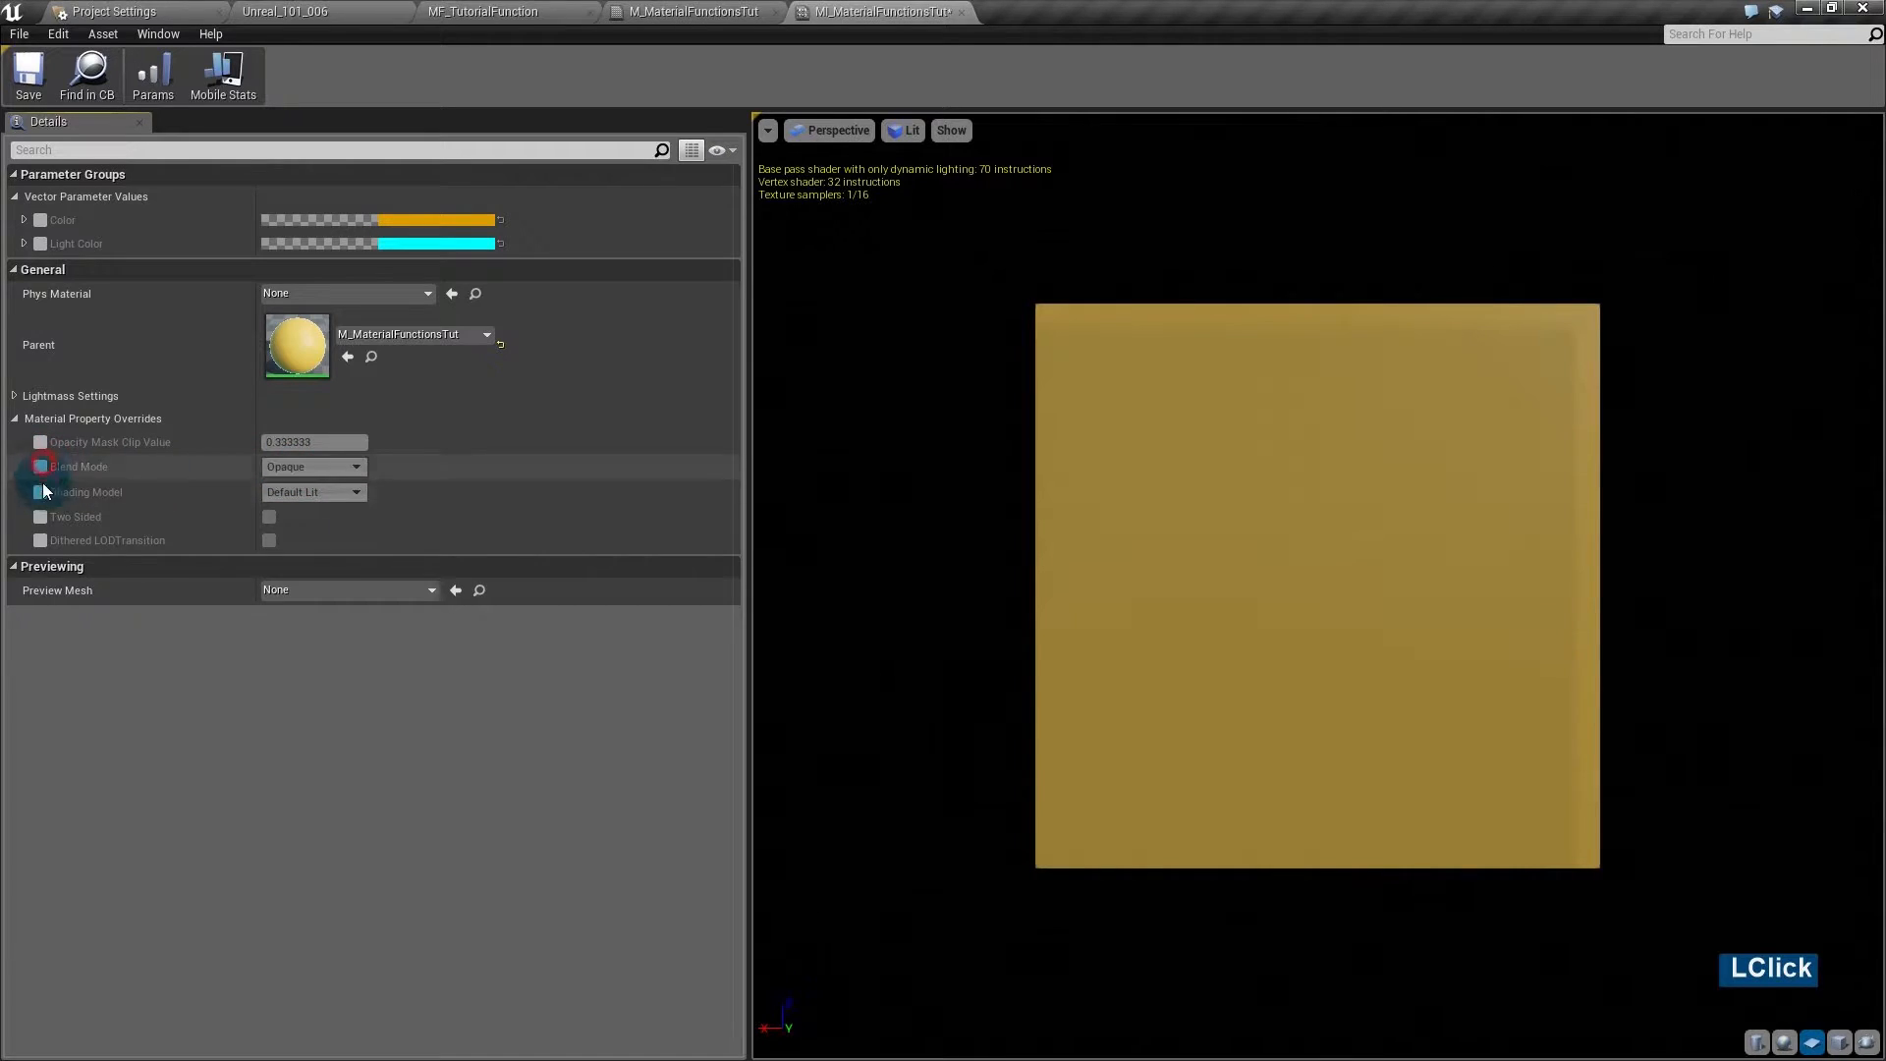
- Toggle the Default Lit shading model and Two Sided overrides off, then view M_MaterialFunctionsTut
left_click(42, 492)
left_click(328, 494)
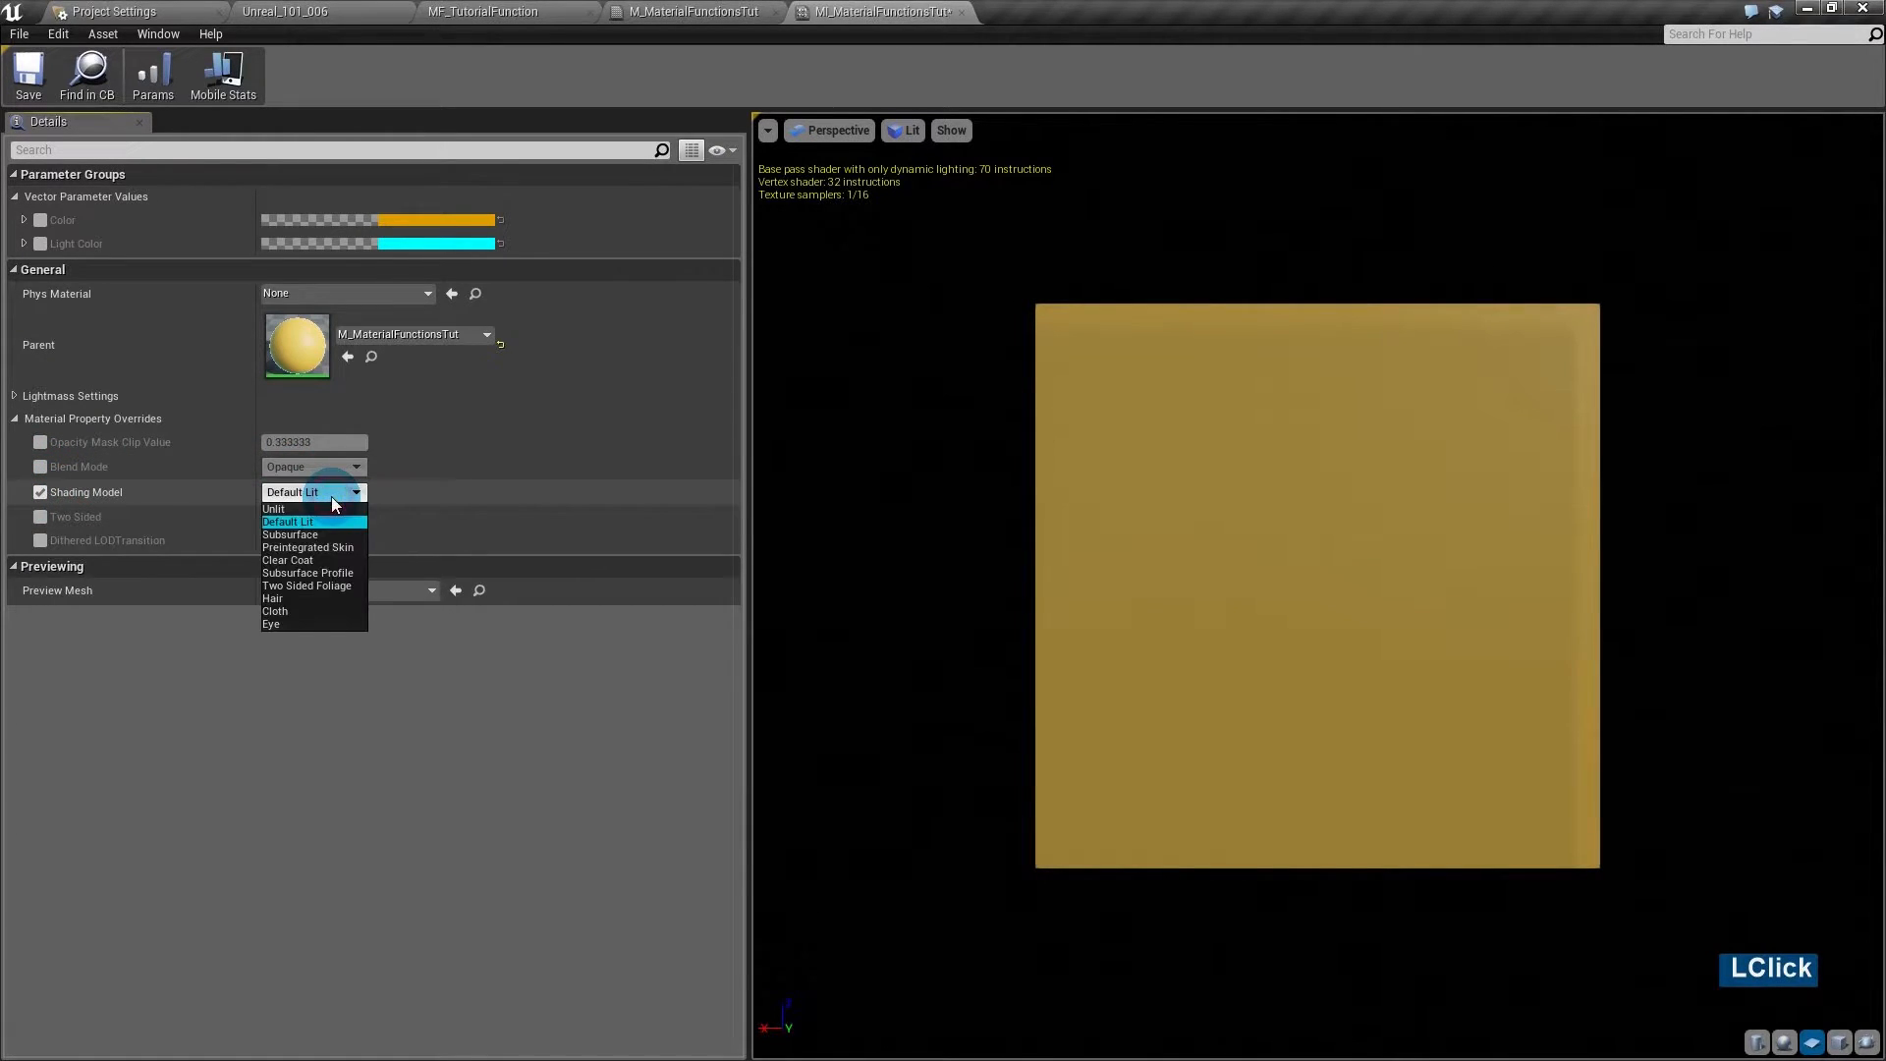
left_click(303, 503)
left_click(41, 492)
left_click(41, 516)
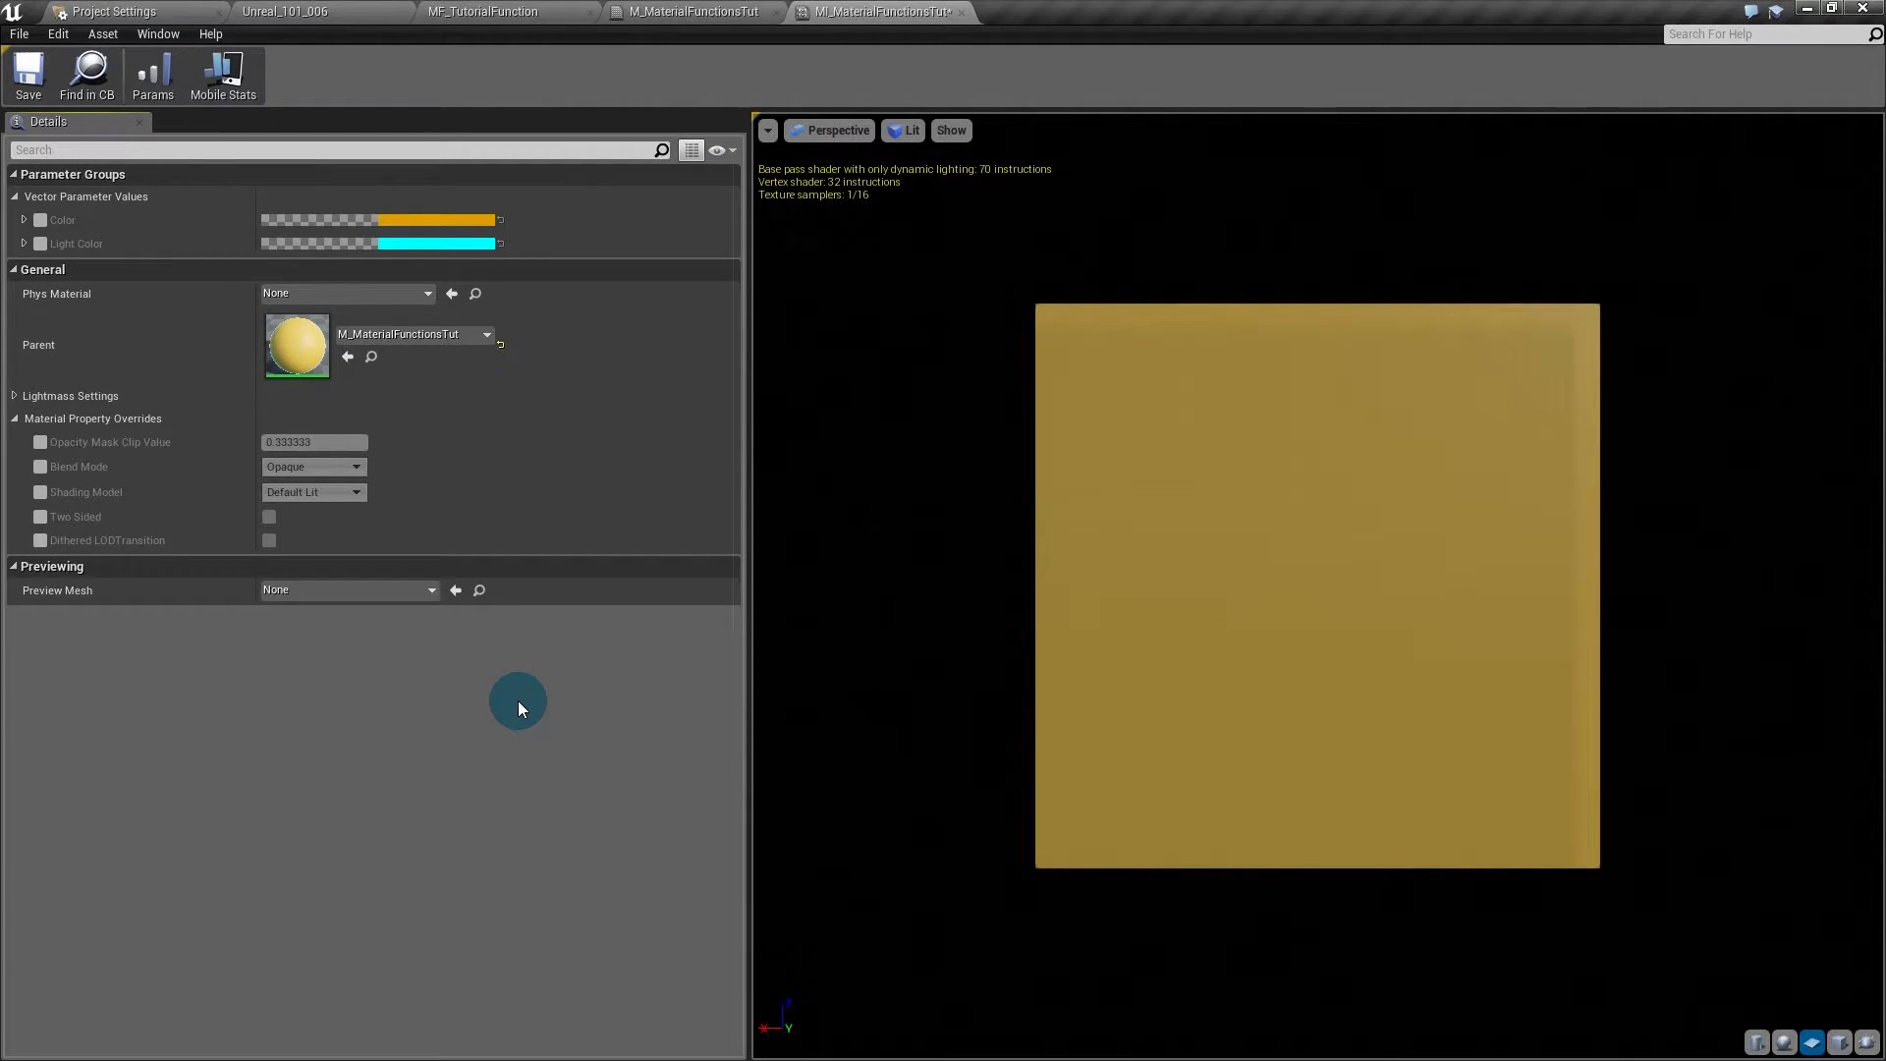
left_click(675, 11)
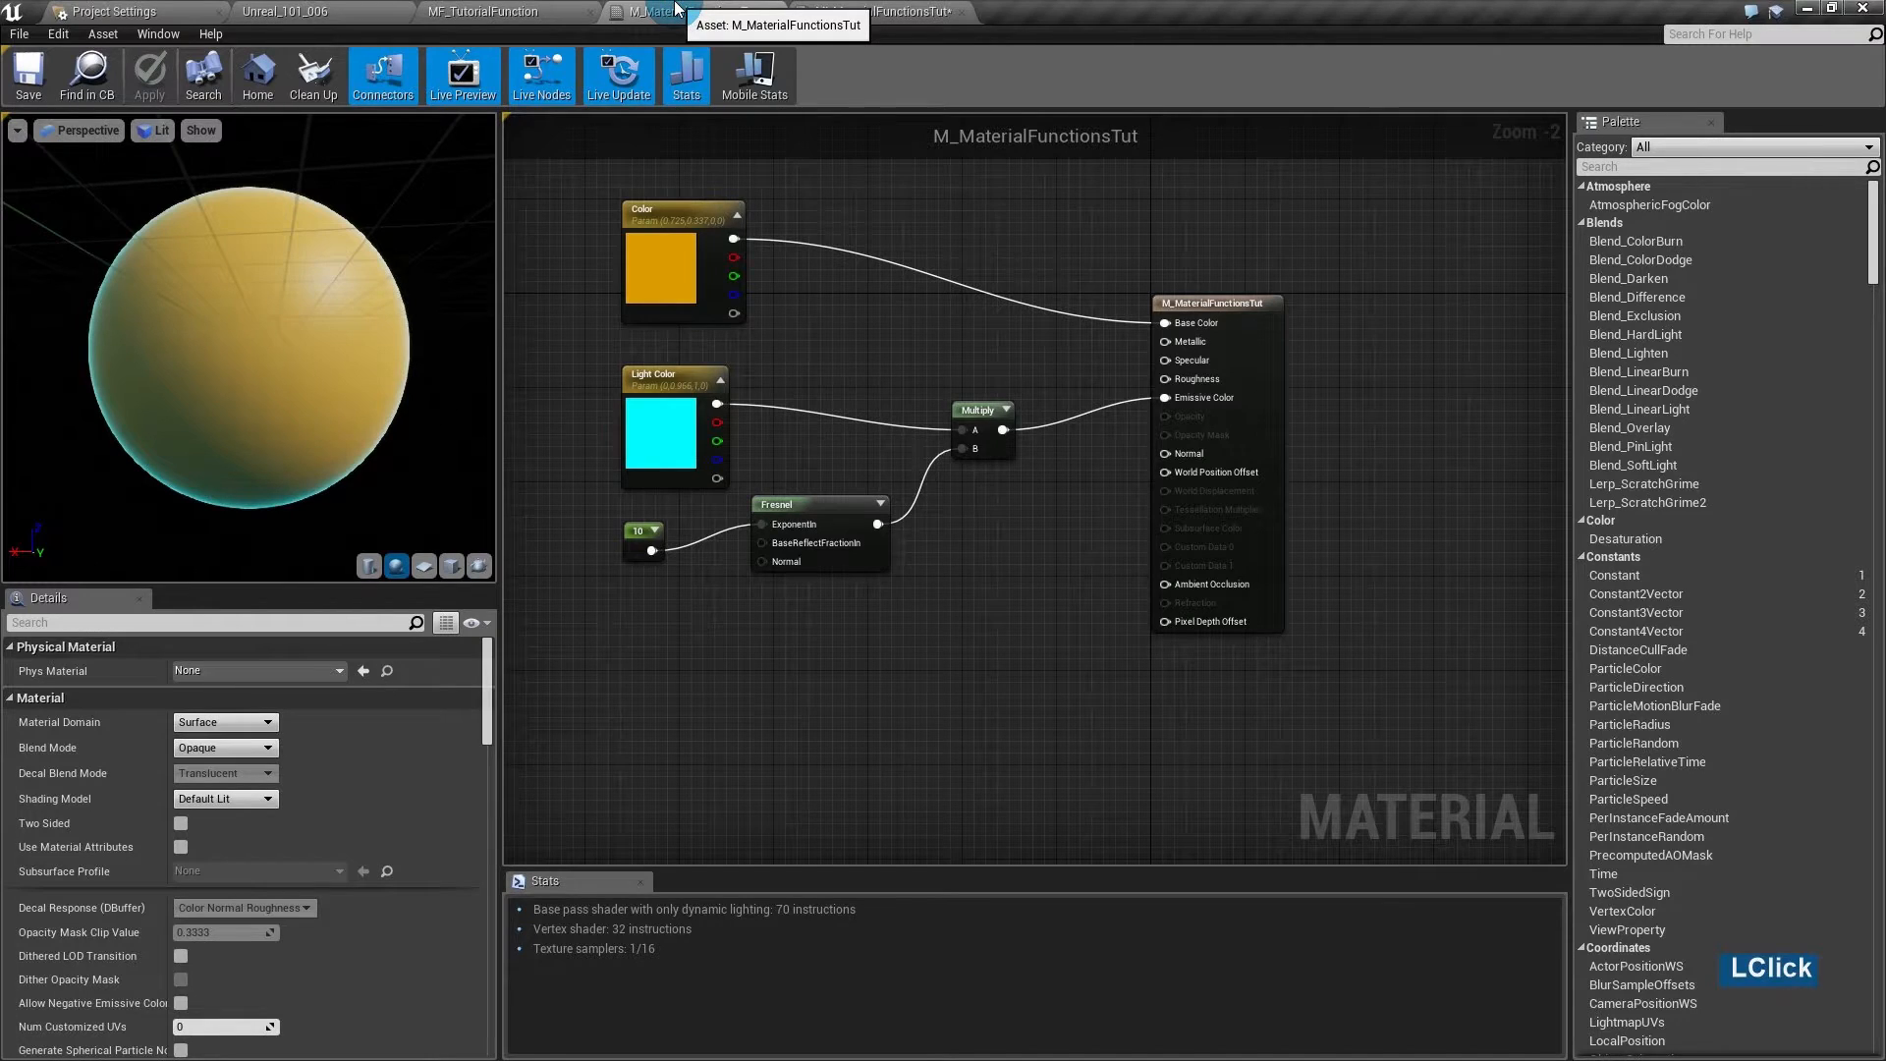
- Nudge the Fresnel node slightly down and left in the material graph
left_click_drag(555, 208, 1029, 615)
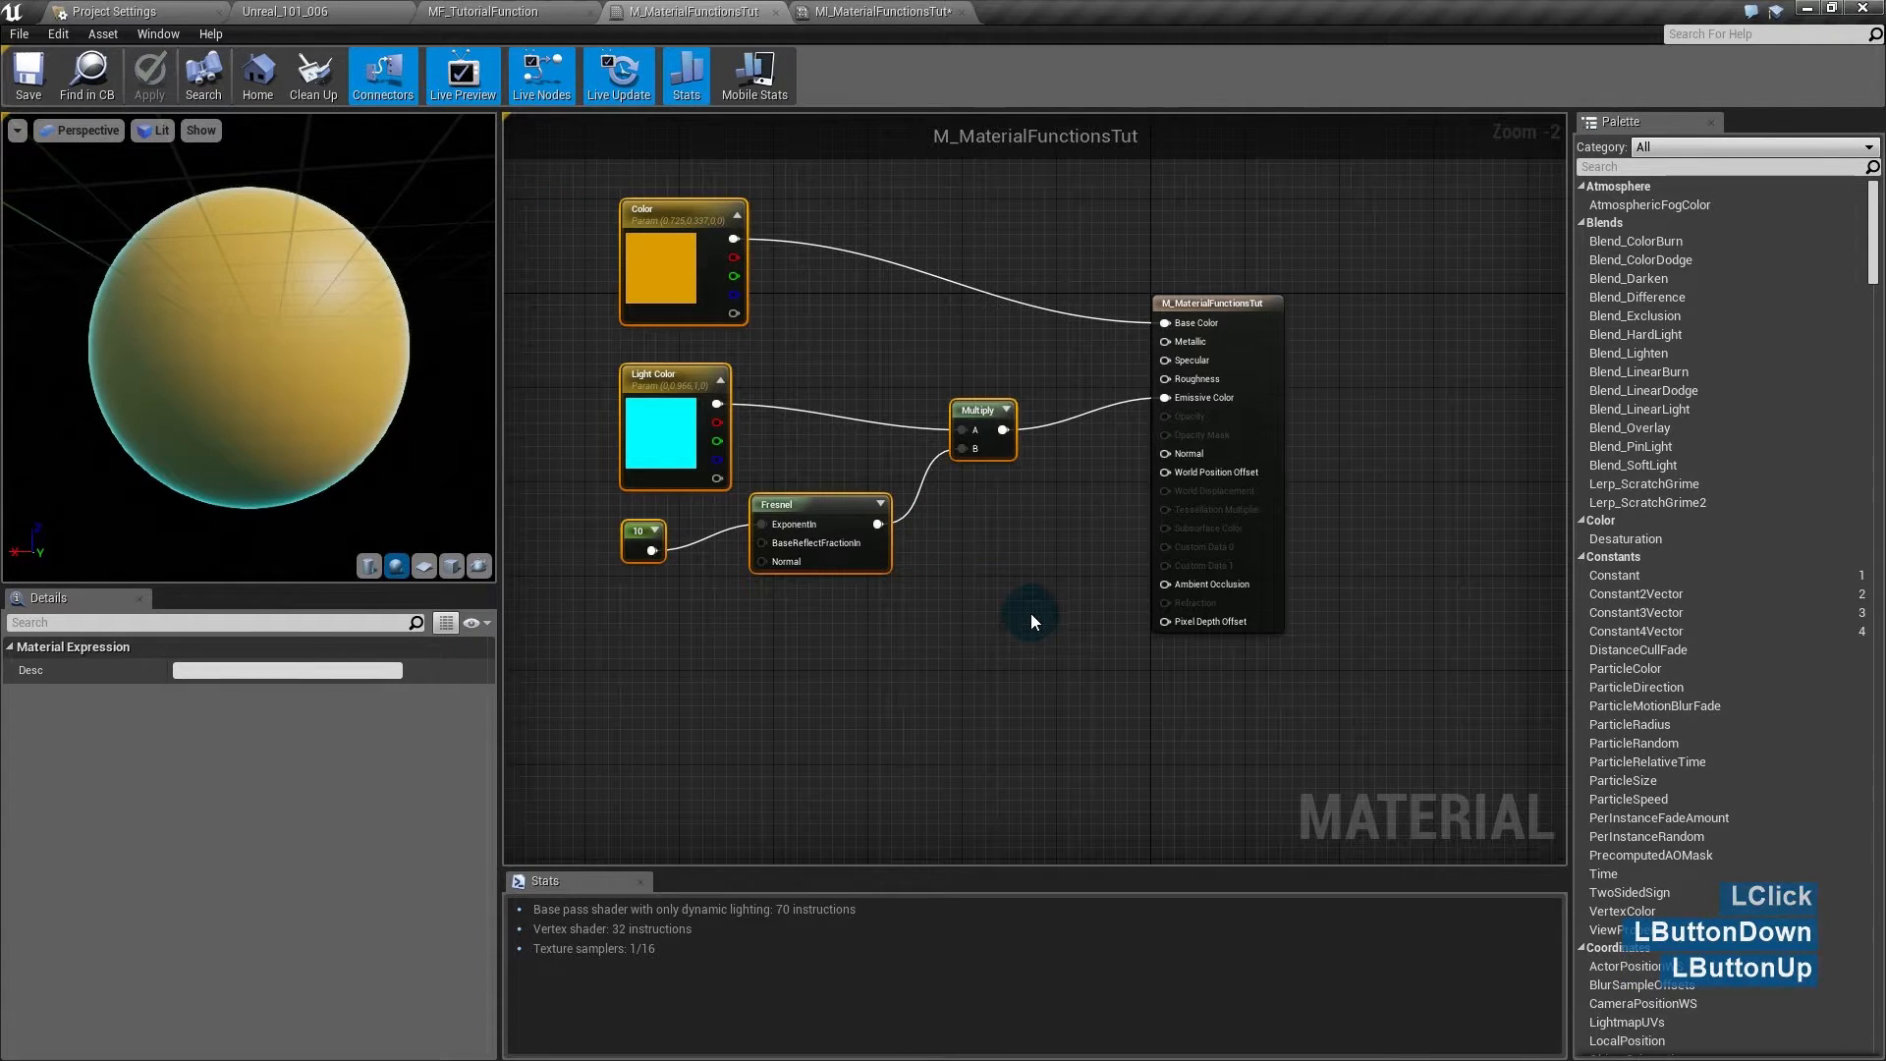
mouse_move(1016, 634)
right_mouse_down()
mouse_move(982, 640)
mouse_move(1031, 661)
right_mouse_up()
left_click(1037, 674)
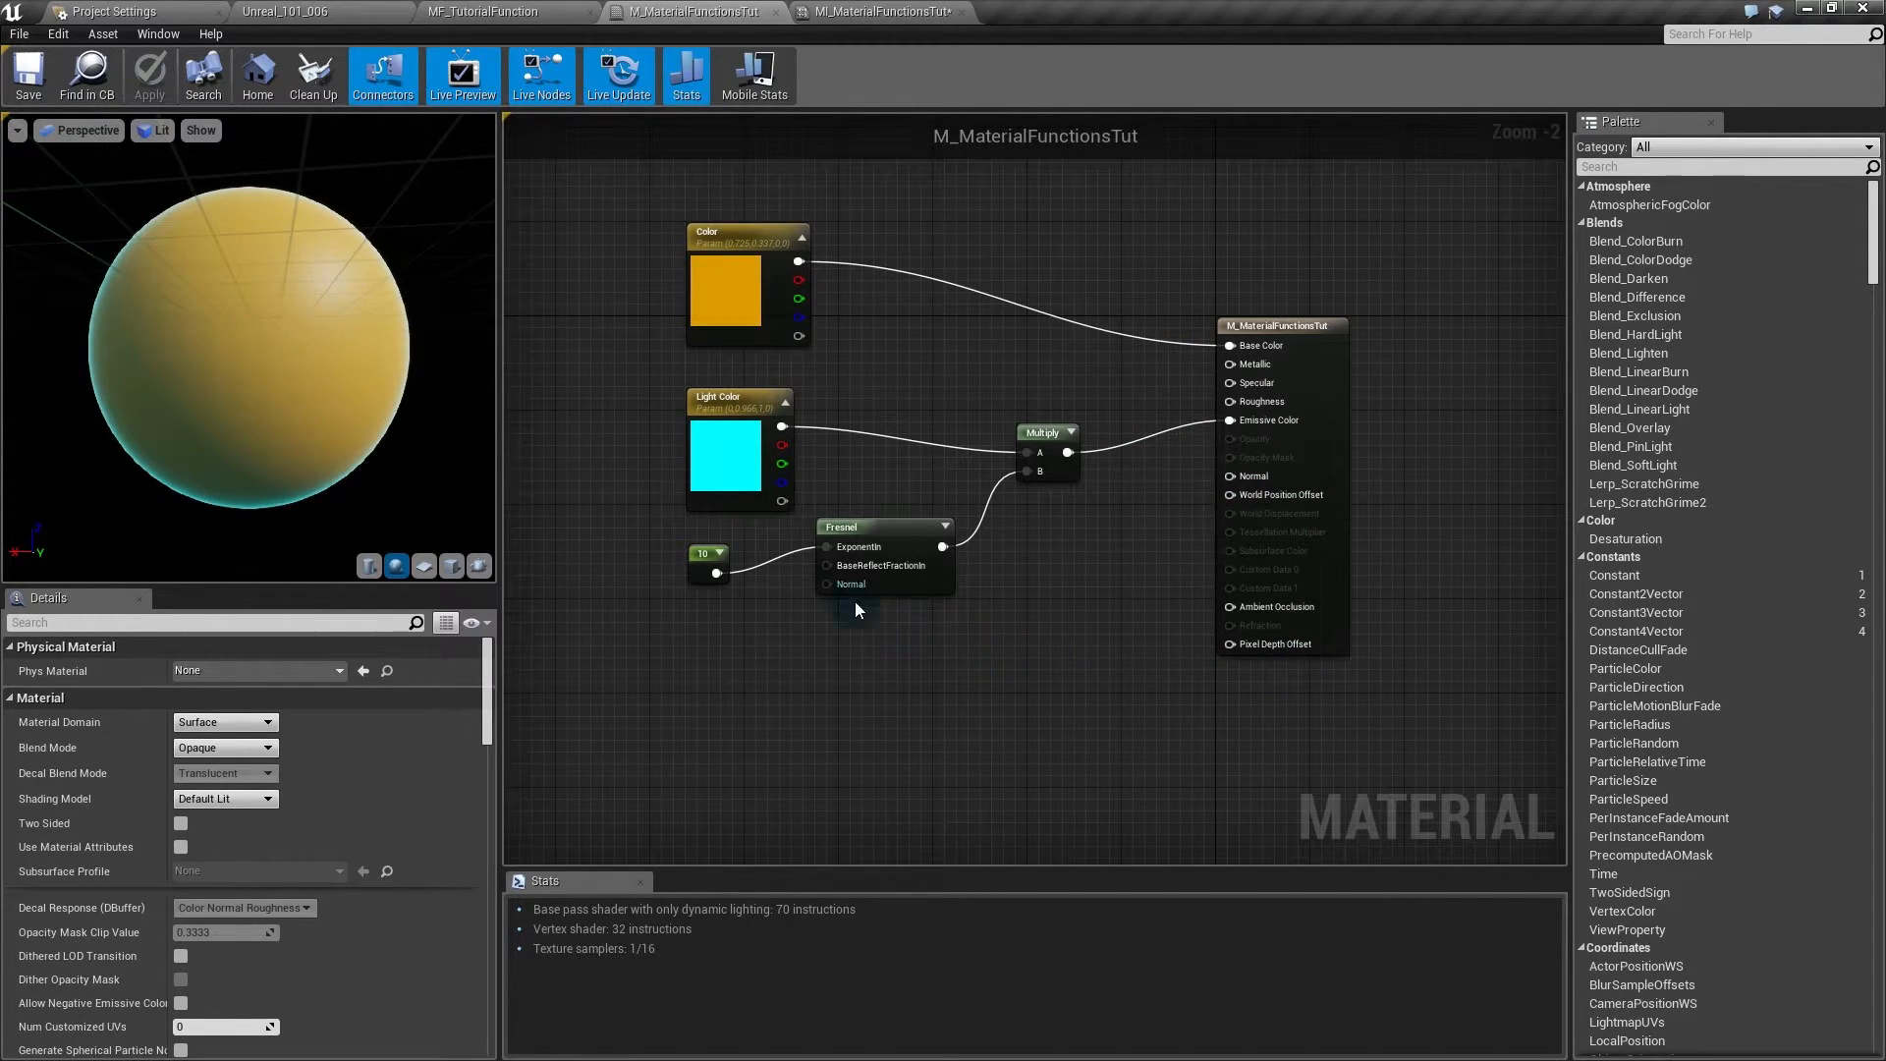
left_click_drag(898, 581, 885, 617)
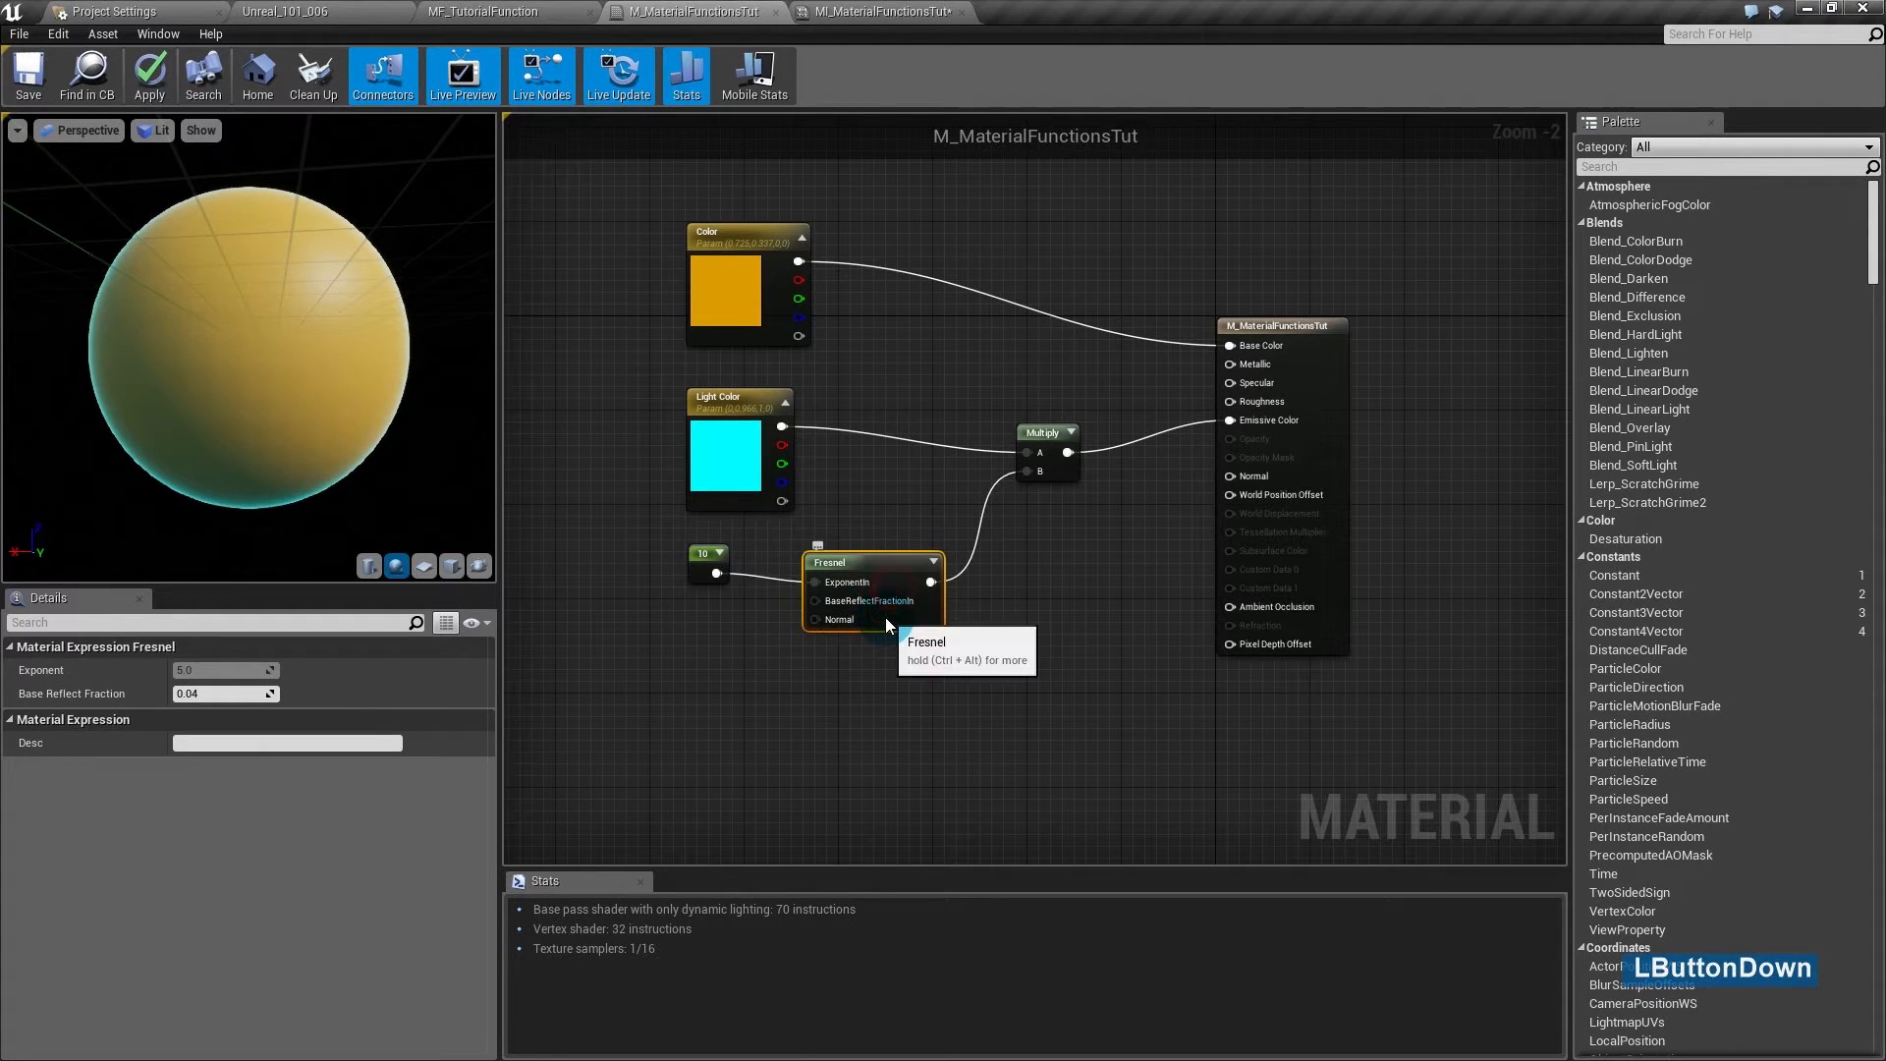
left_click(881, 703)
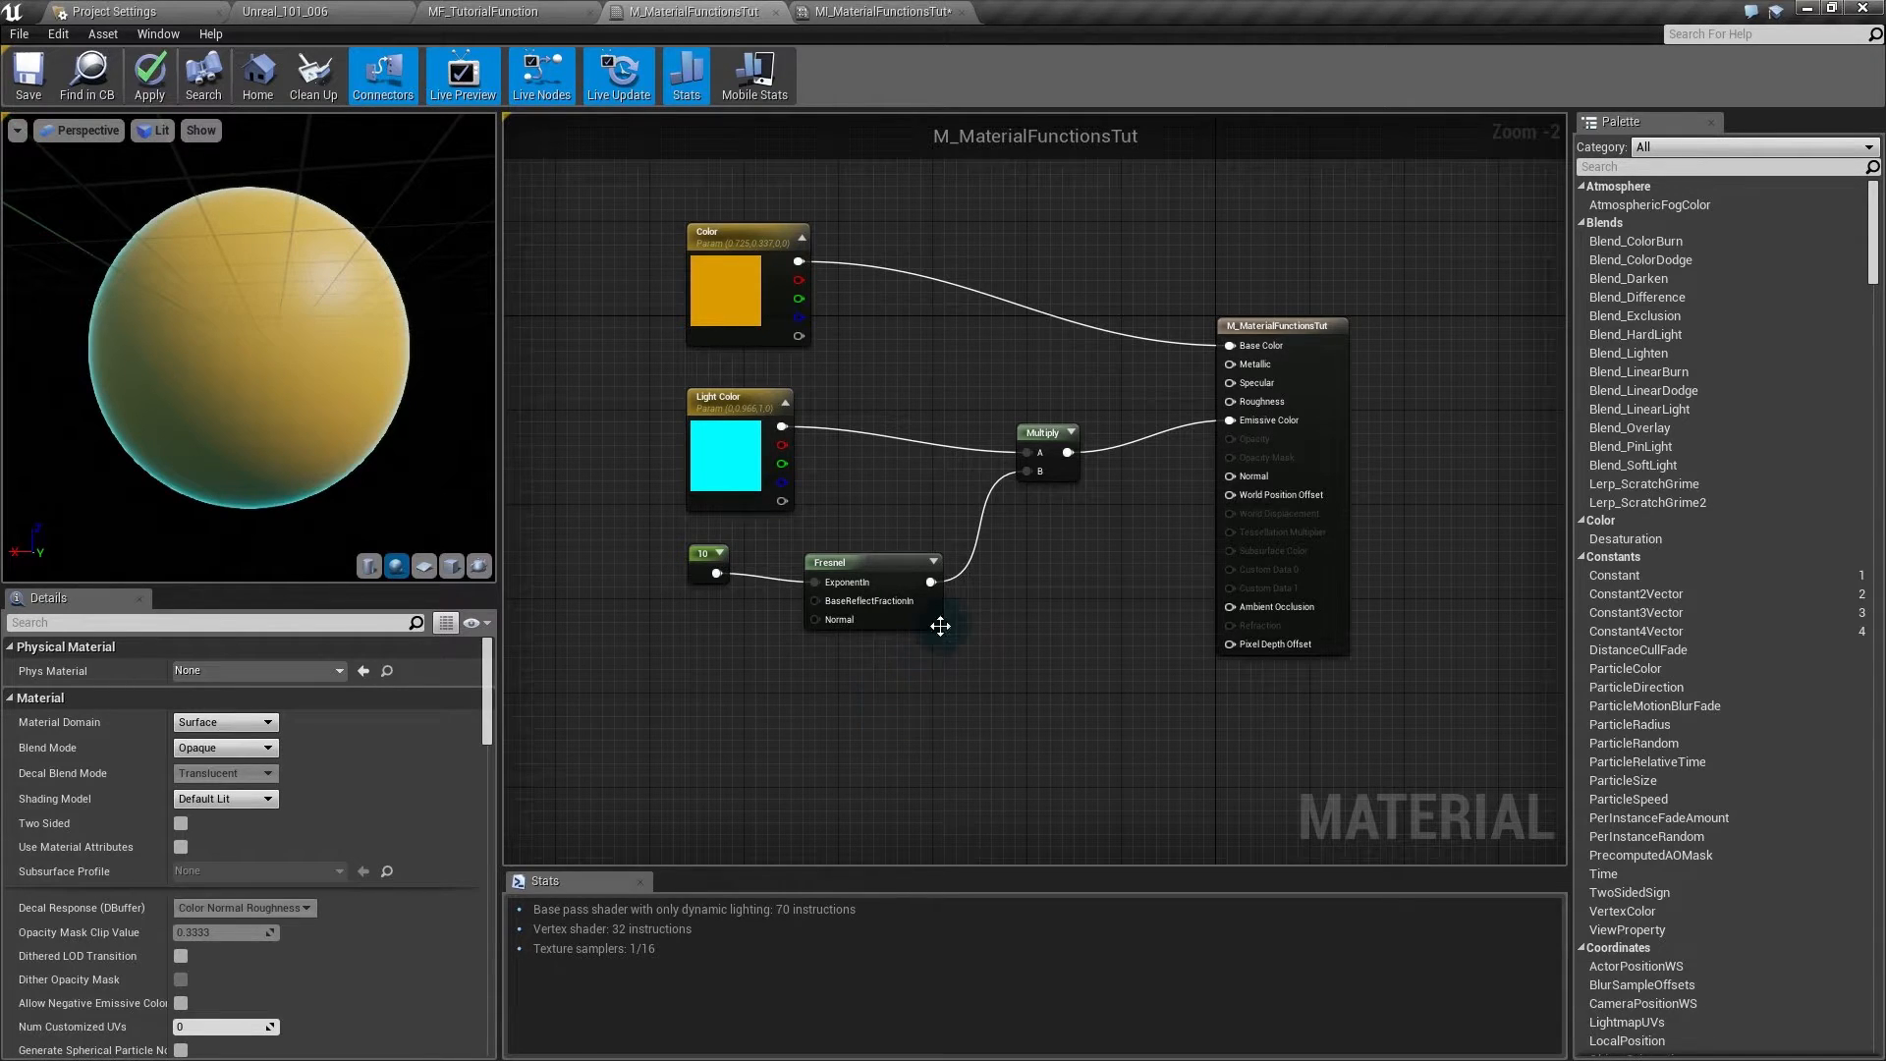
- Reselect and clear the five expression nodes, then switch to the MF_TutorialFunction graph
left_click_drag(631, 262, 1090, 678)
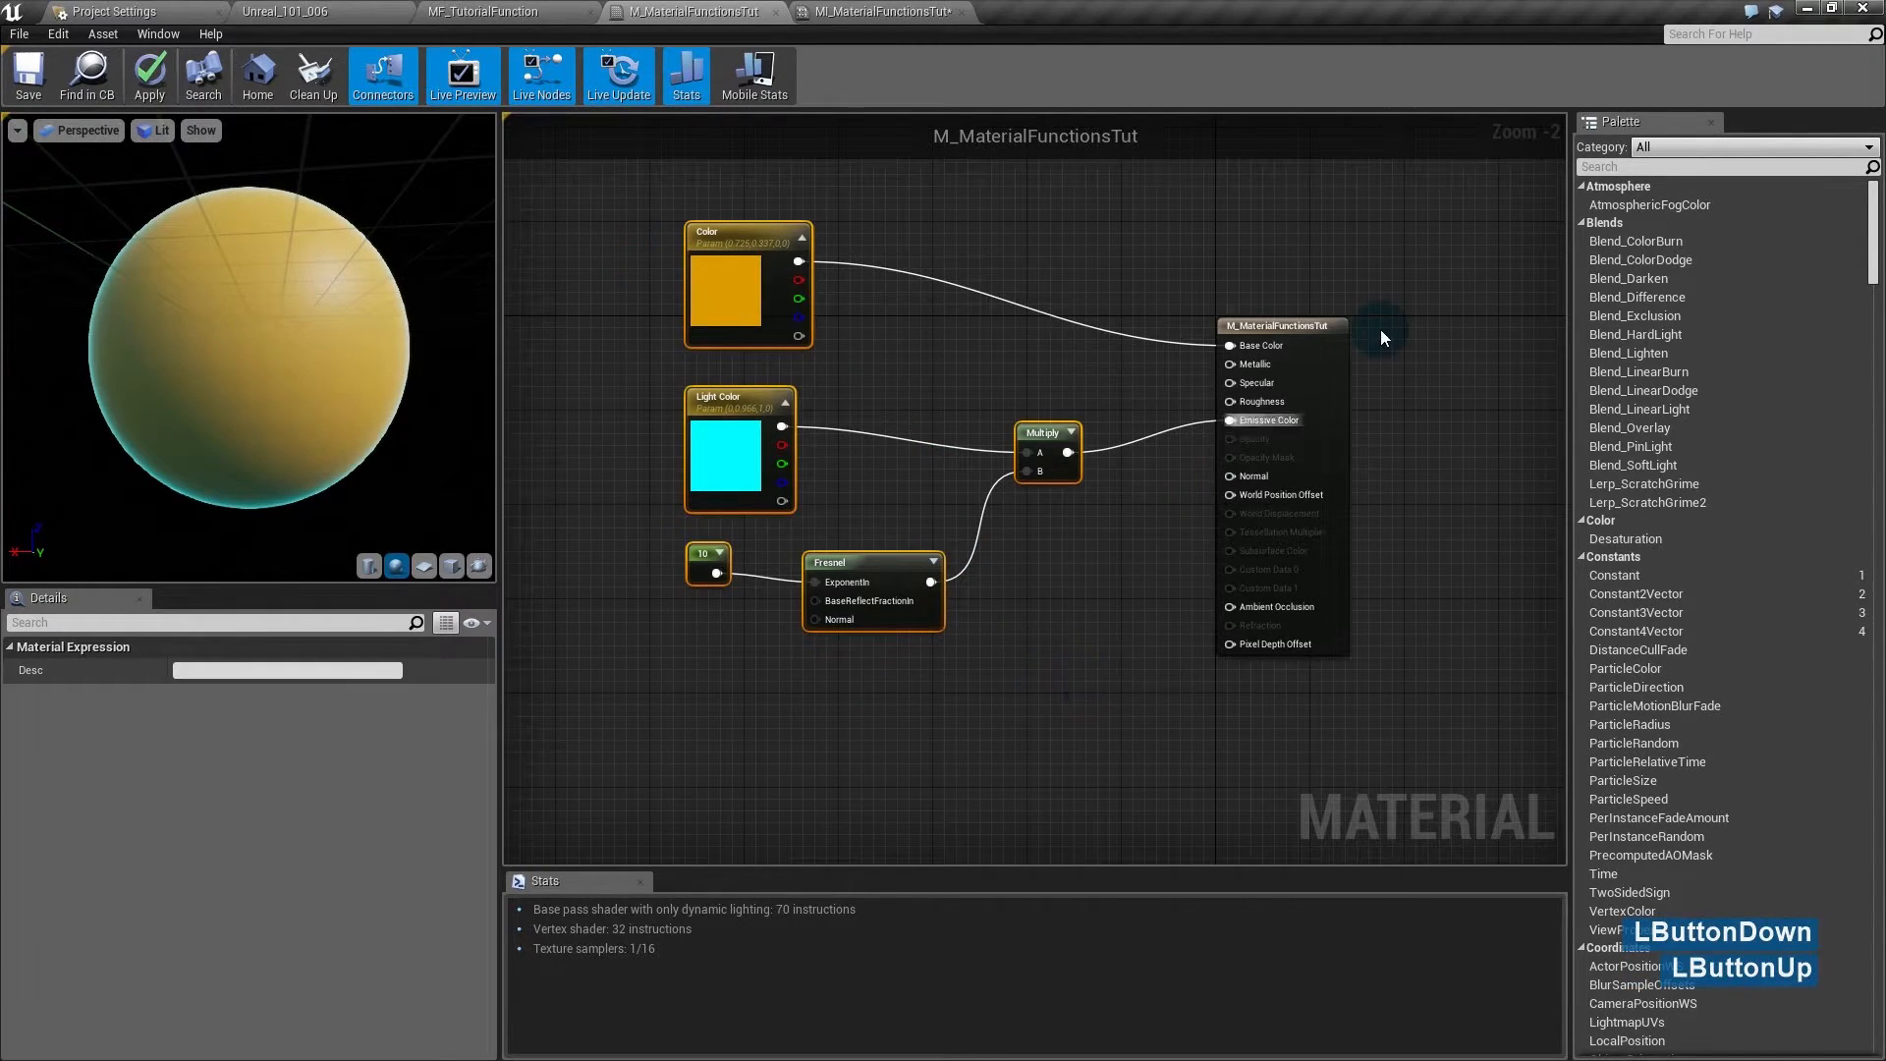
left_click(1107, 392)
left_click_drag(1092, 221, 589, 727)
left_click(744, 721)
left_click(1173, 419)
left_click(1169, 489)
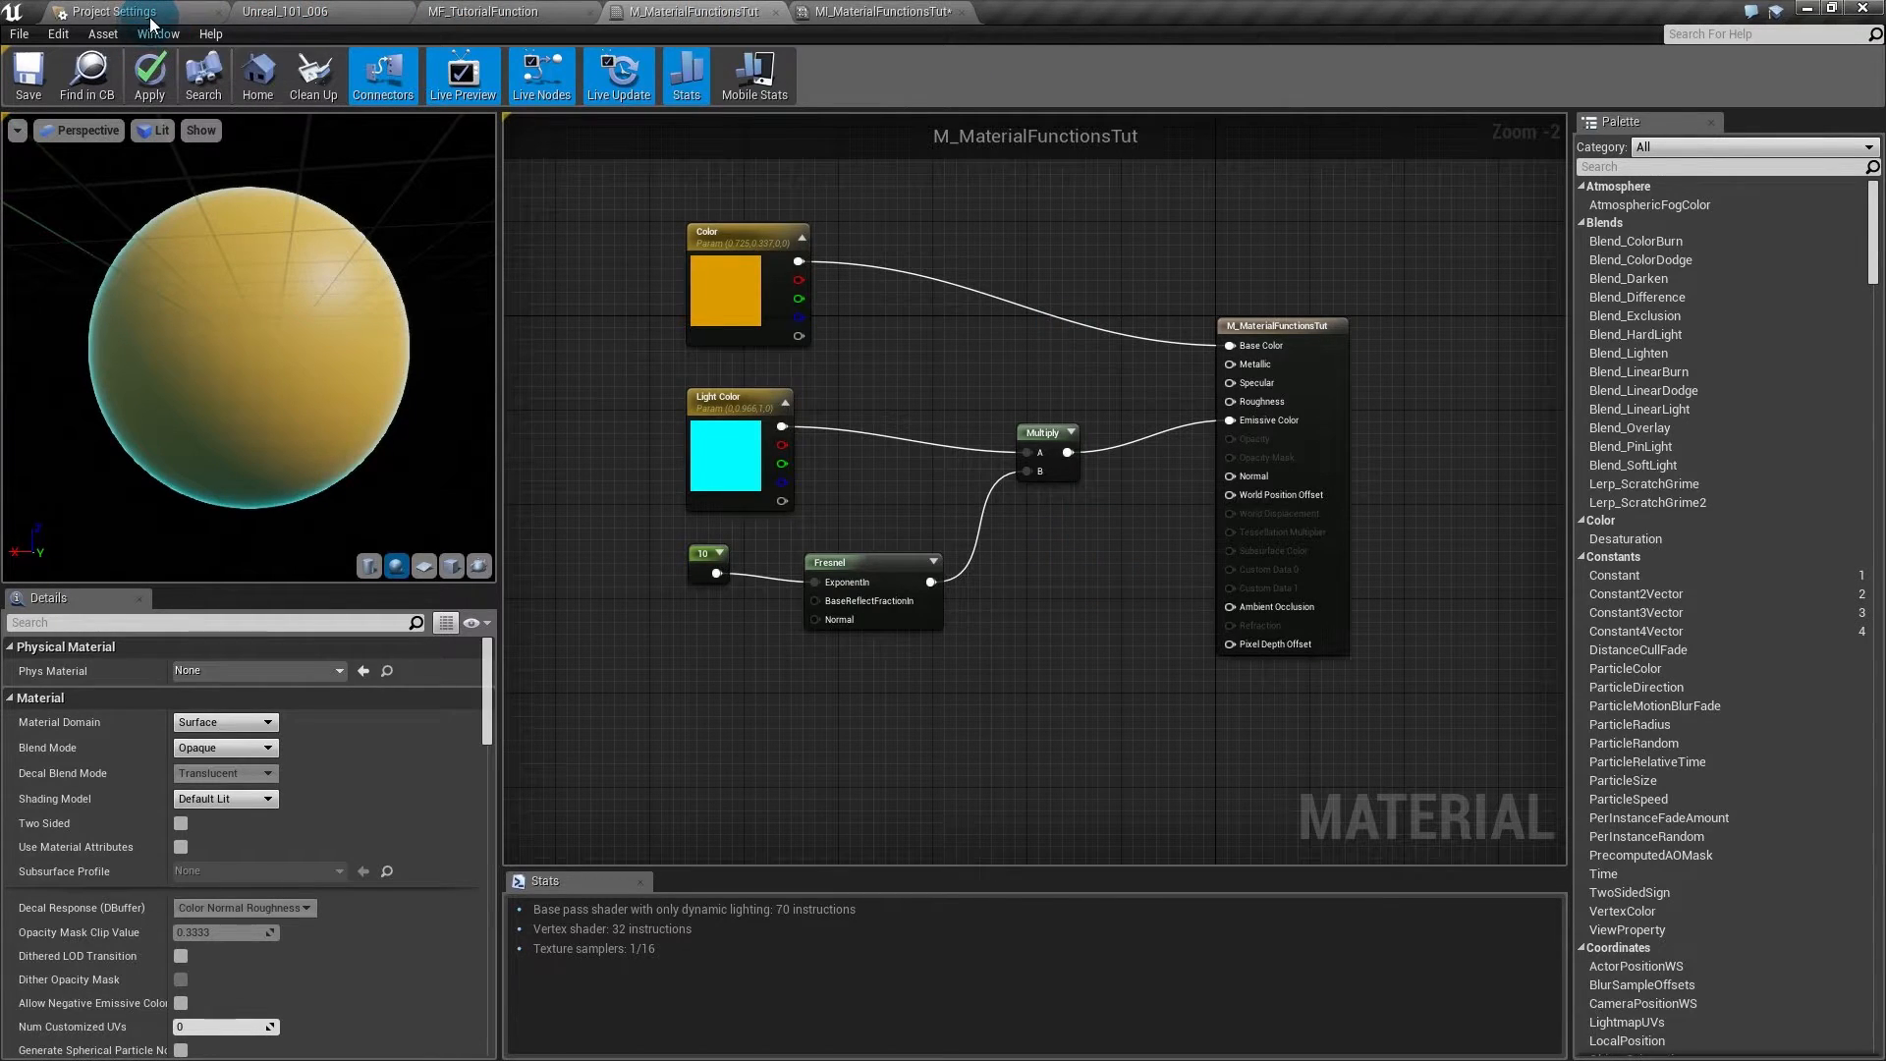
left_click(470, 14)
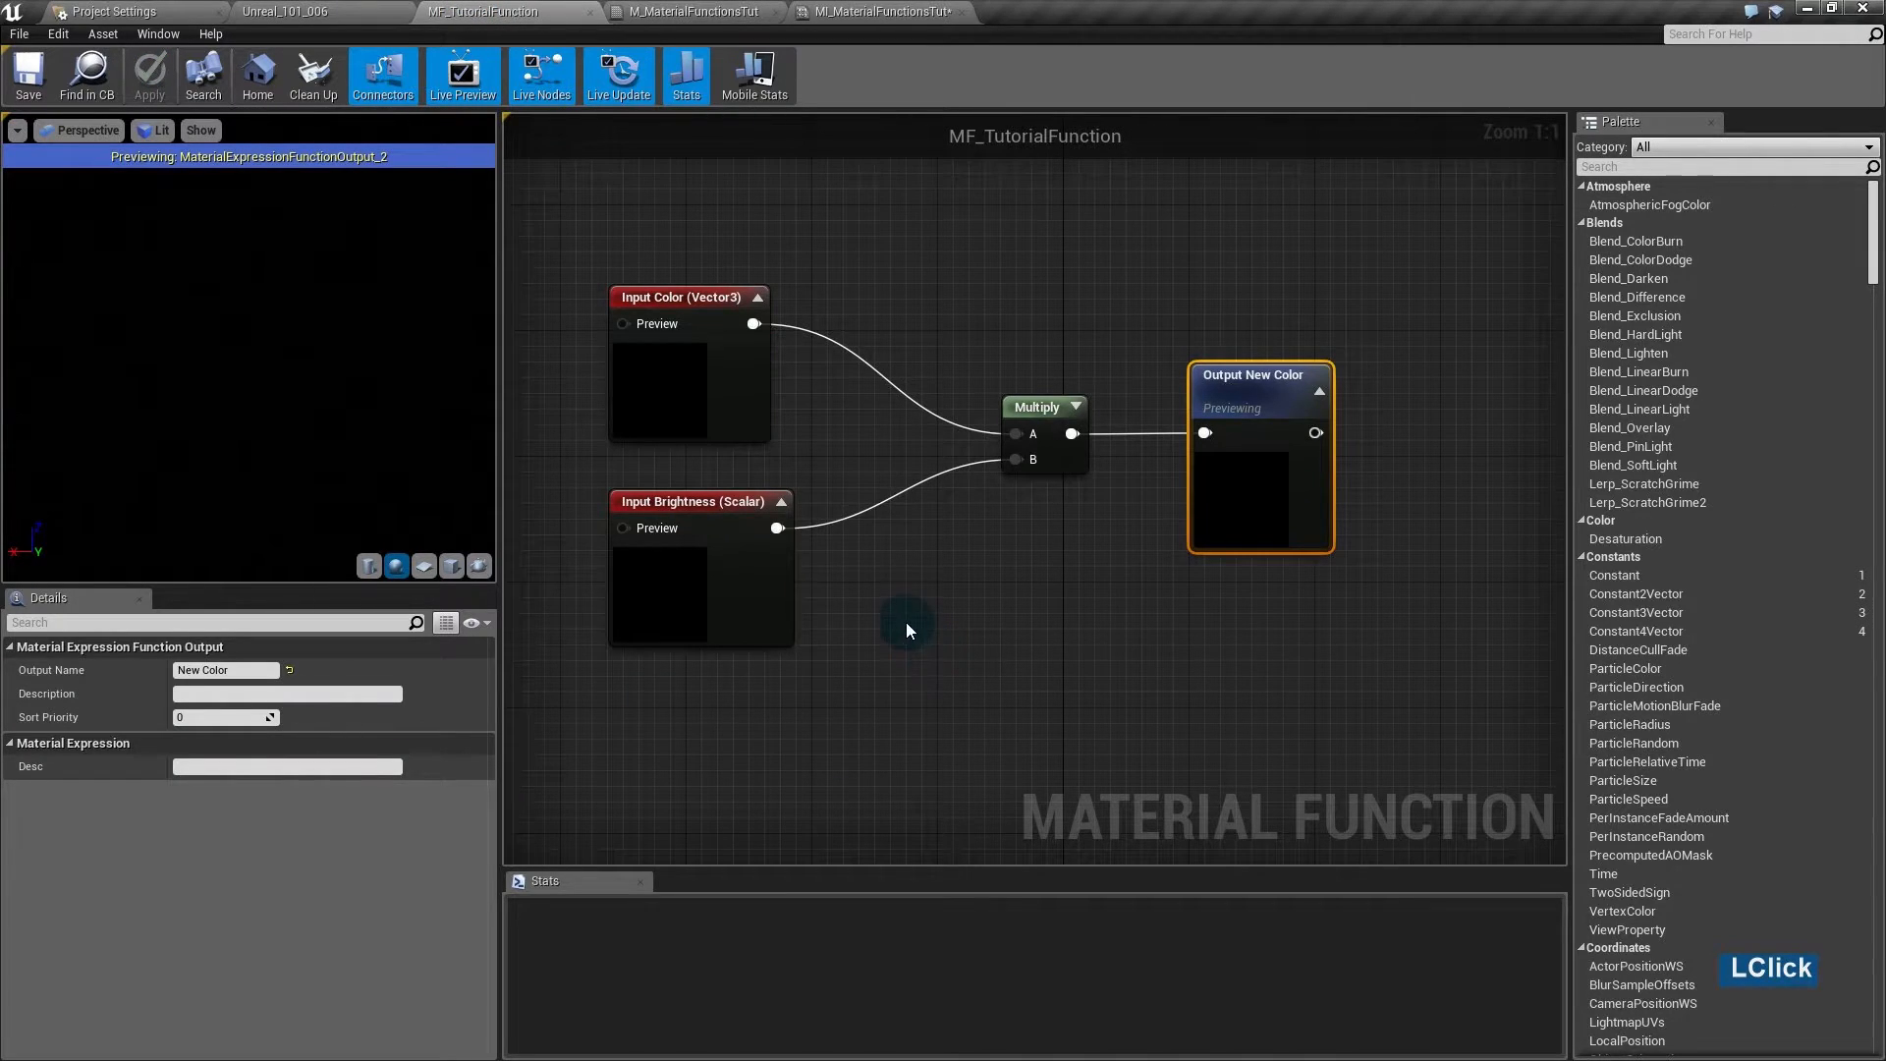
- Delete the Multiply node and both function input nodes from MF_TutorialFunction
right_click_drag(909, 626, 1015, 611)
left_click_drag(1179, 257, 585, 619)
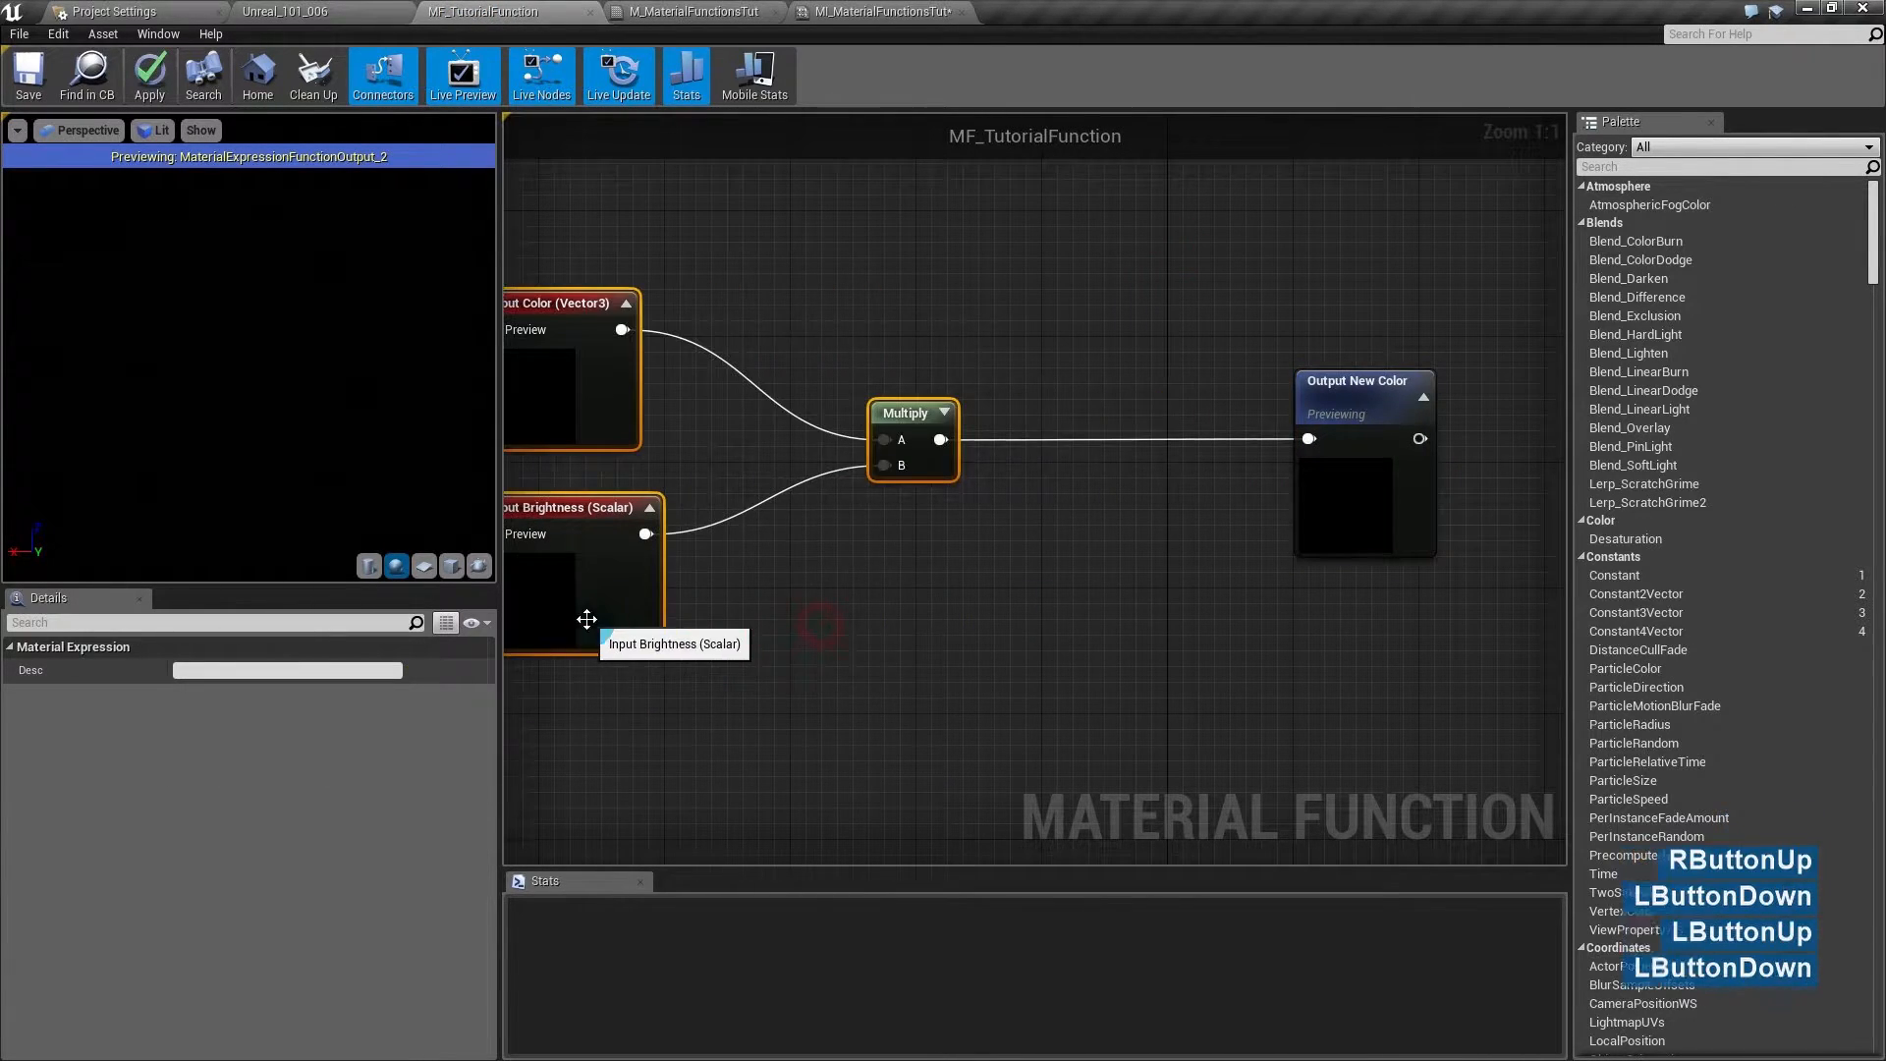
left_click(904, 665)
left_click_drag(936, 463, 967, 464)
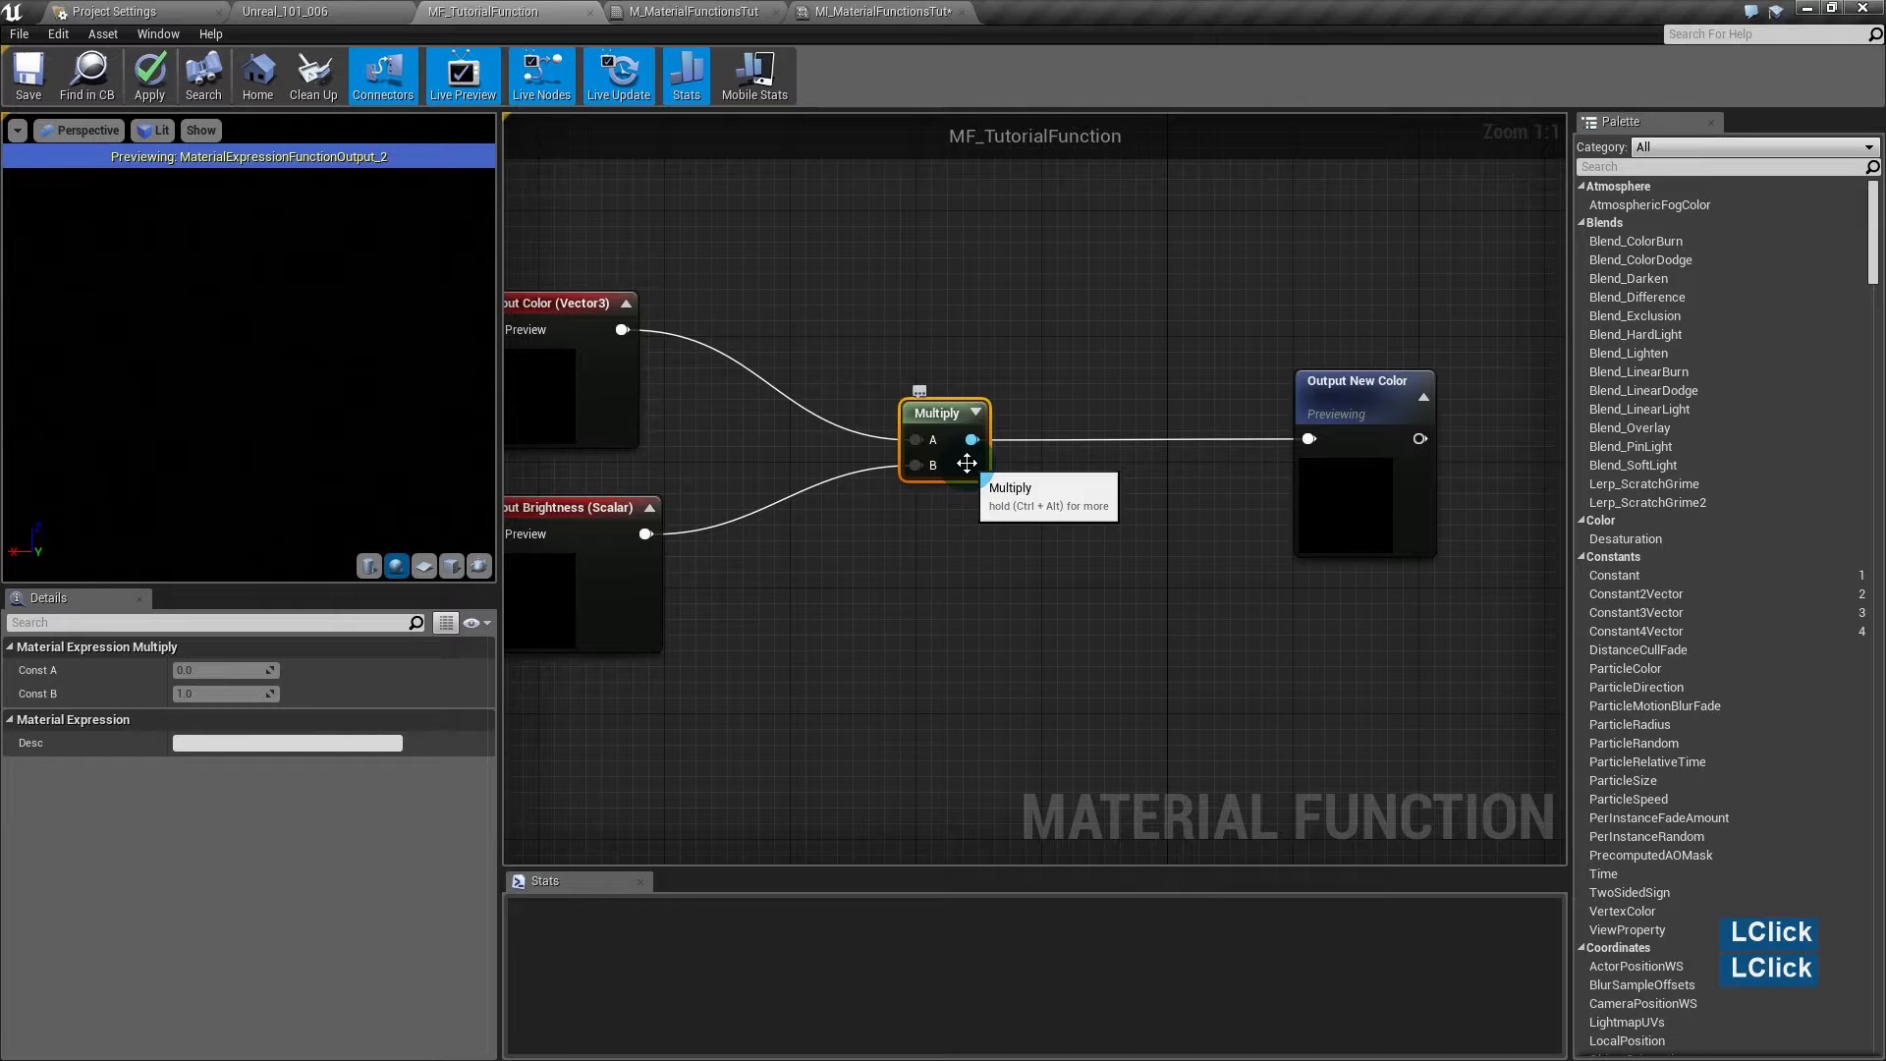
key("Delete")
right_click_drag(713, 383, 800, 391)
left_click_drag(800, 391, 643, 568)
key("Delete")
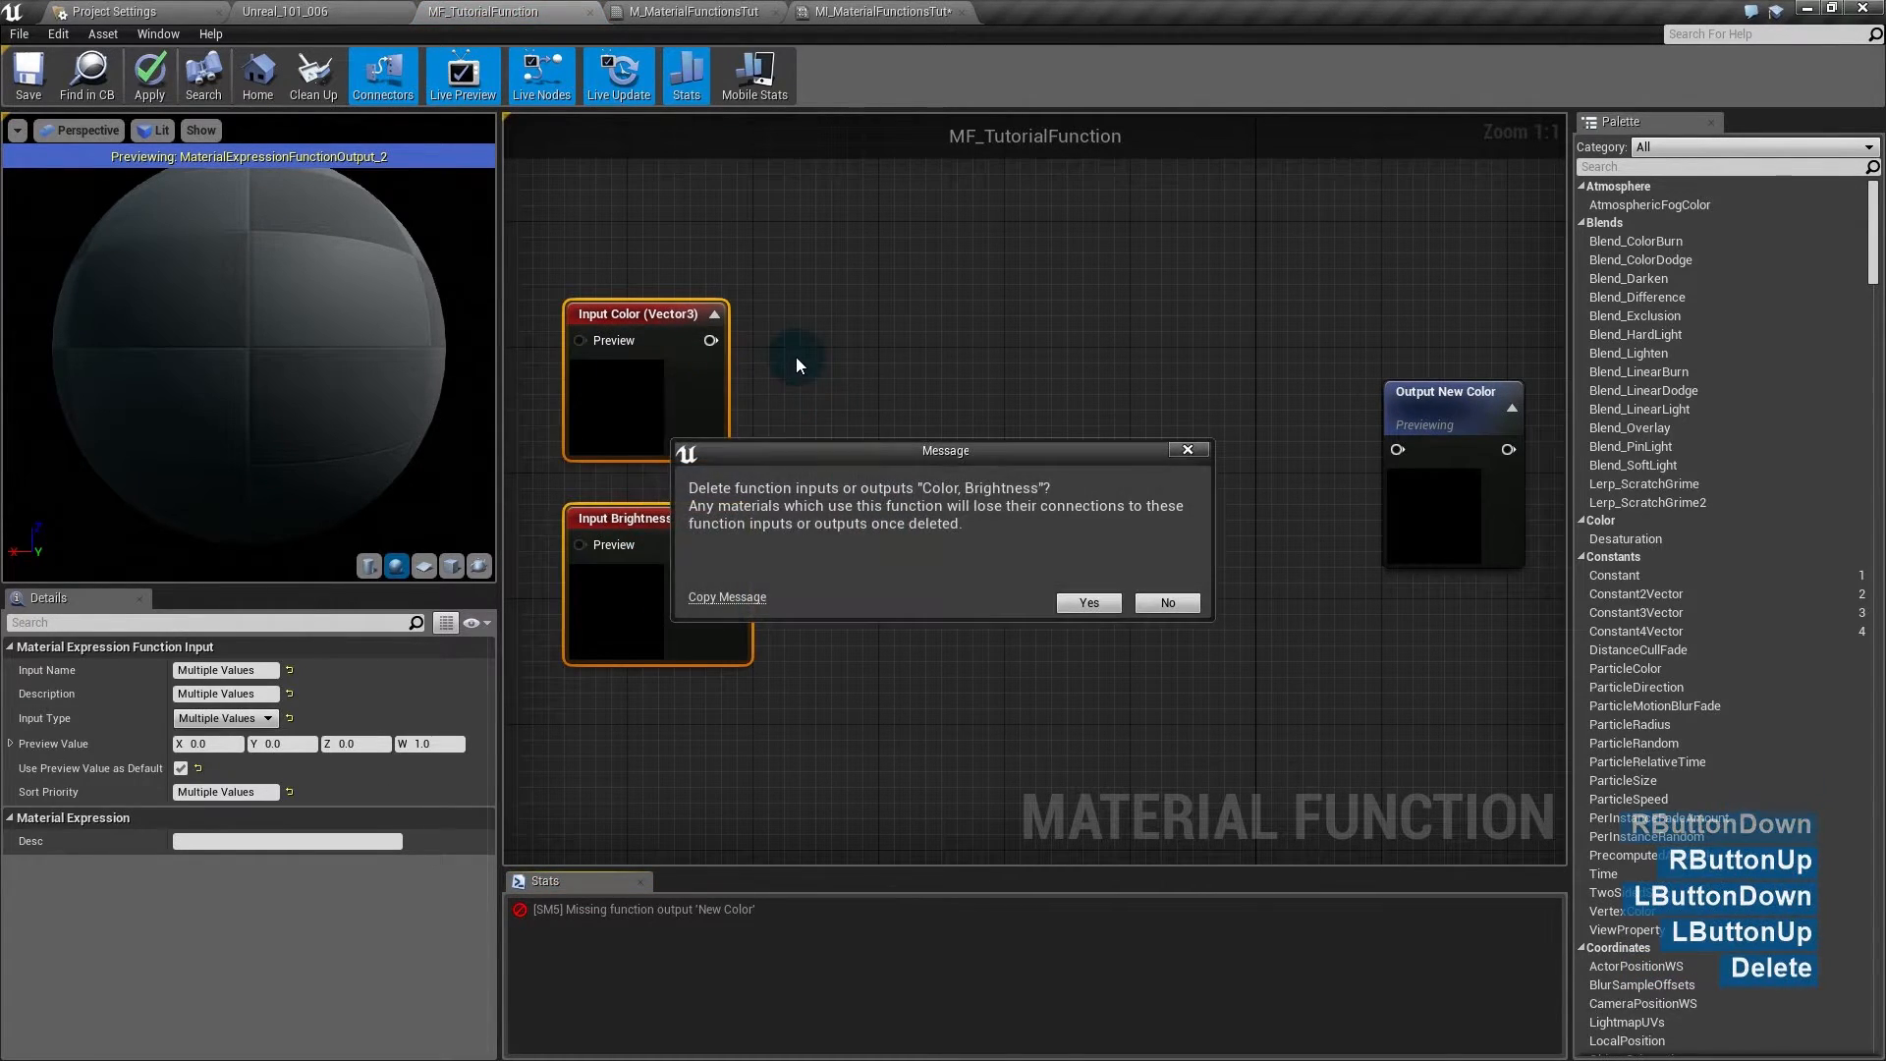
left_click(1086, 603)
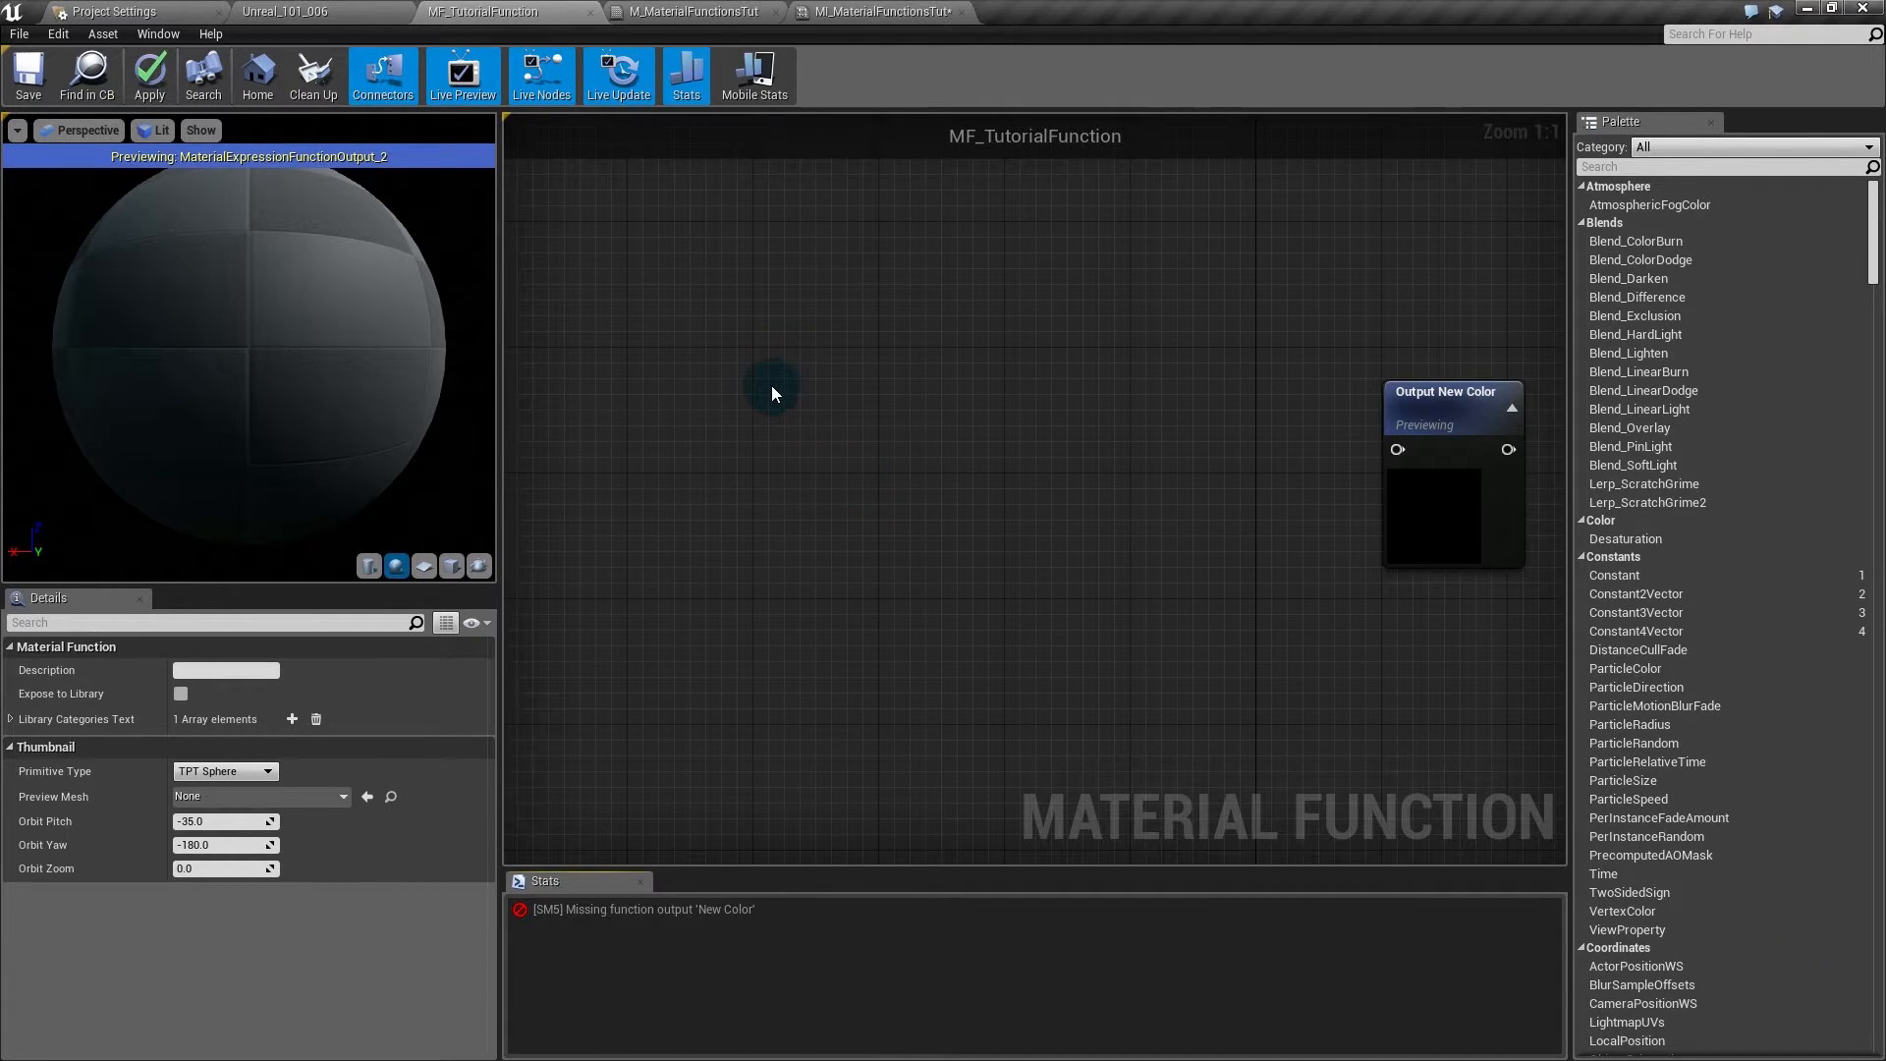
- Add a vector parameter, cancel renaming it 'Base', delete it, then select the material's nodes
left_click(762, 322)
double_click(780, 323)
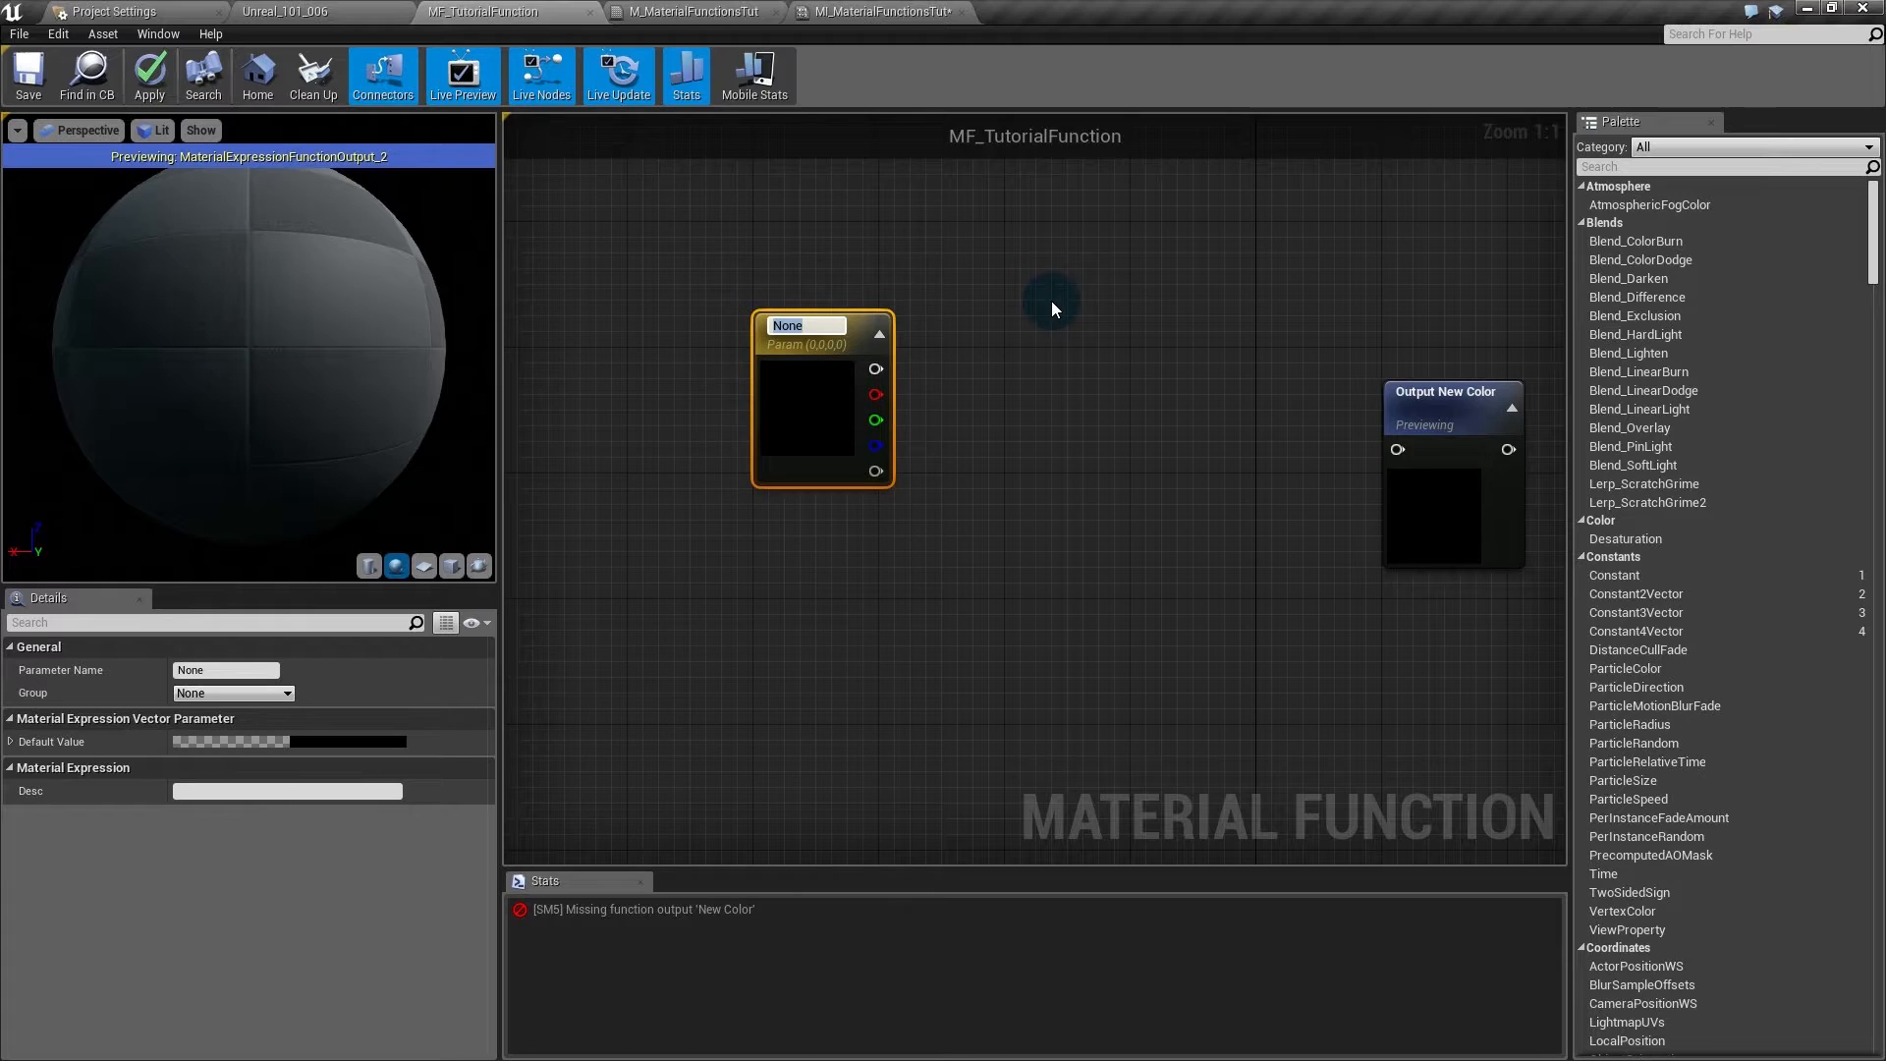
type("Base")
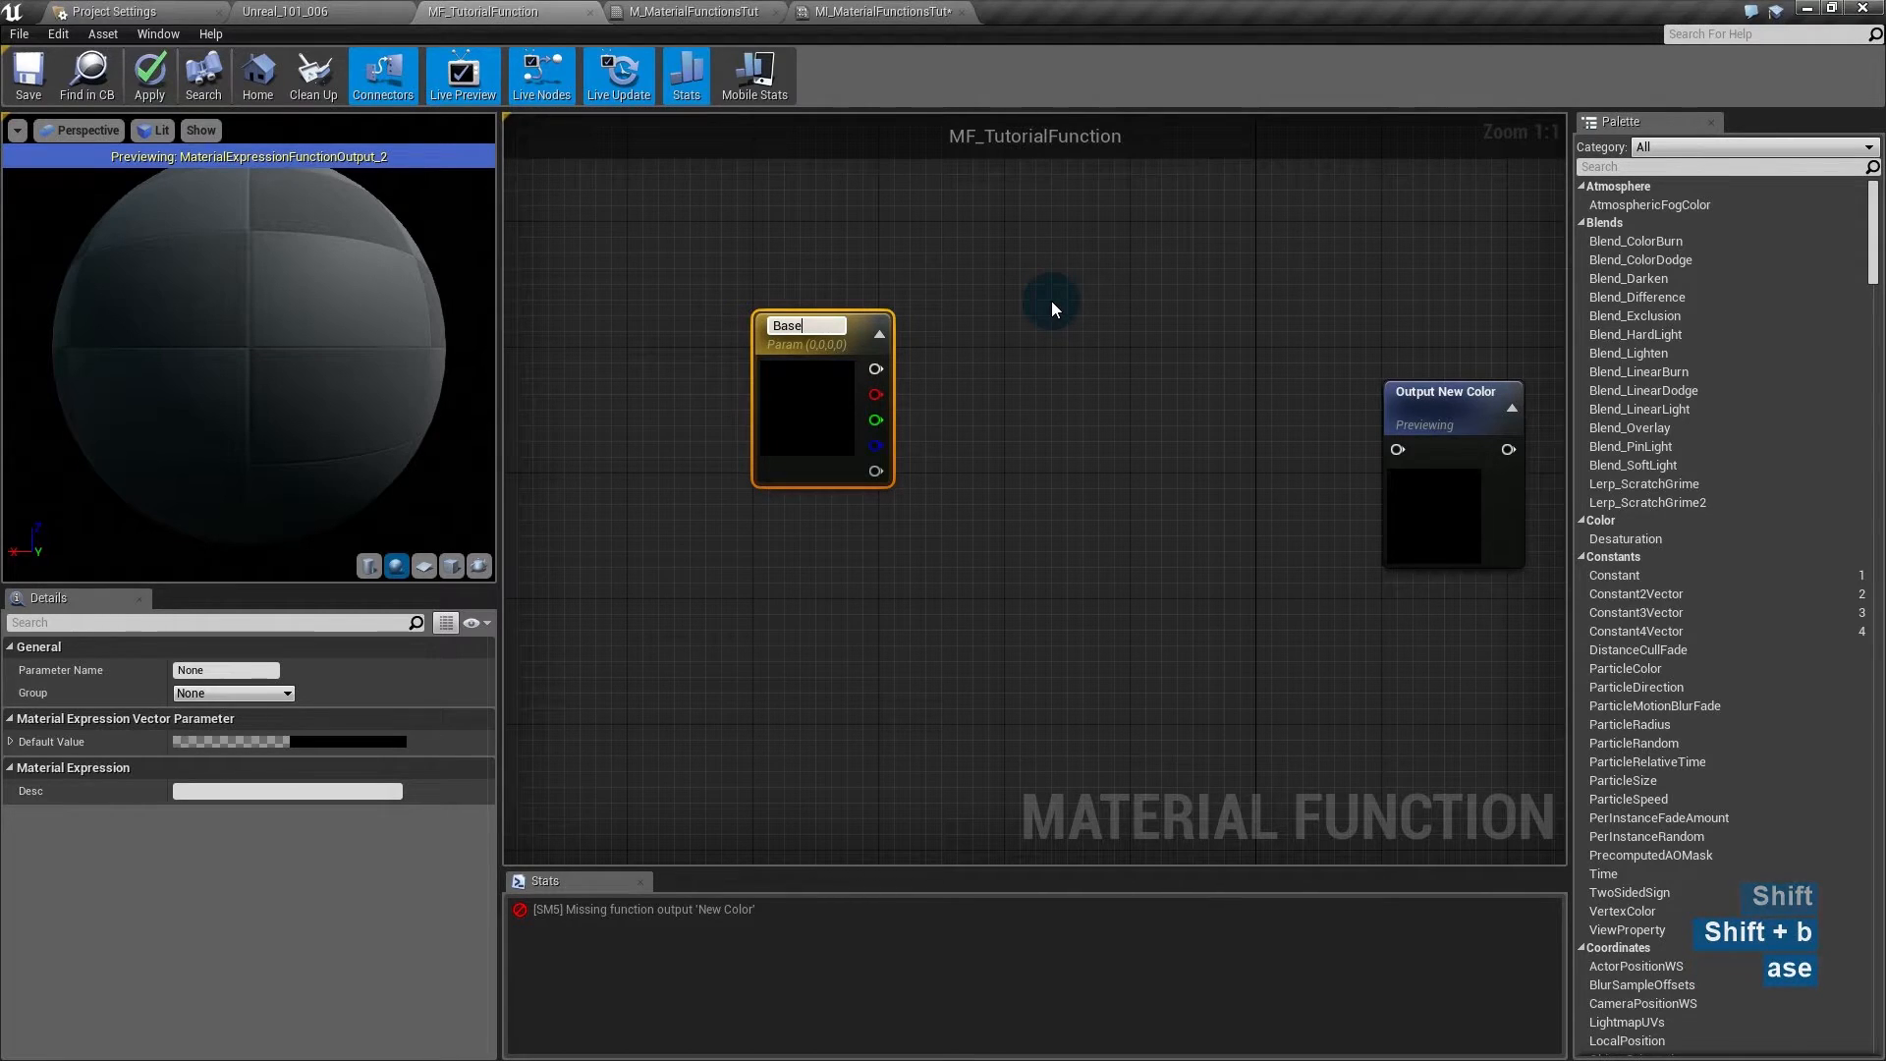
key("Escape")
left_click(793, 407)
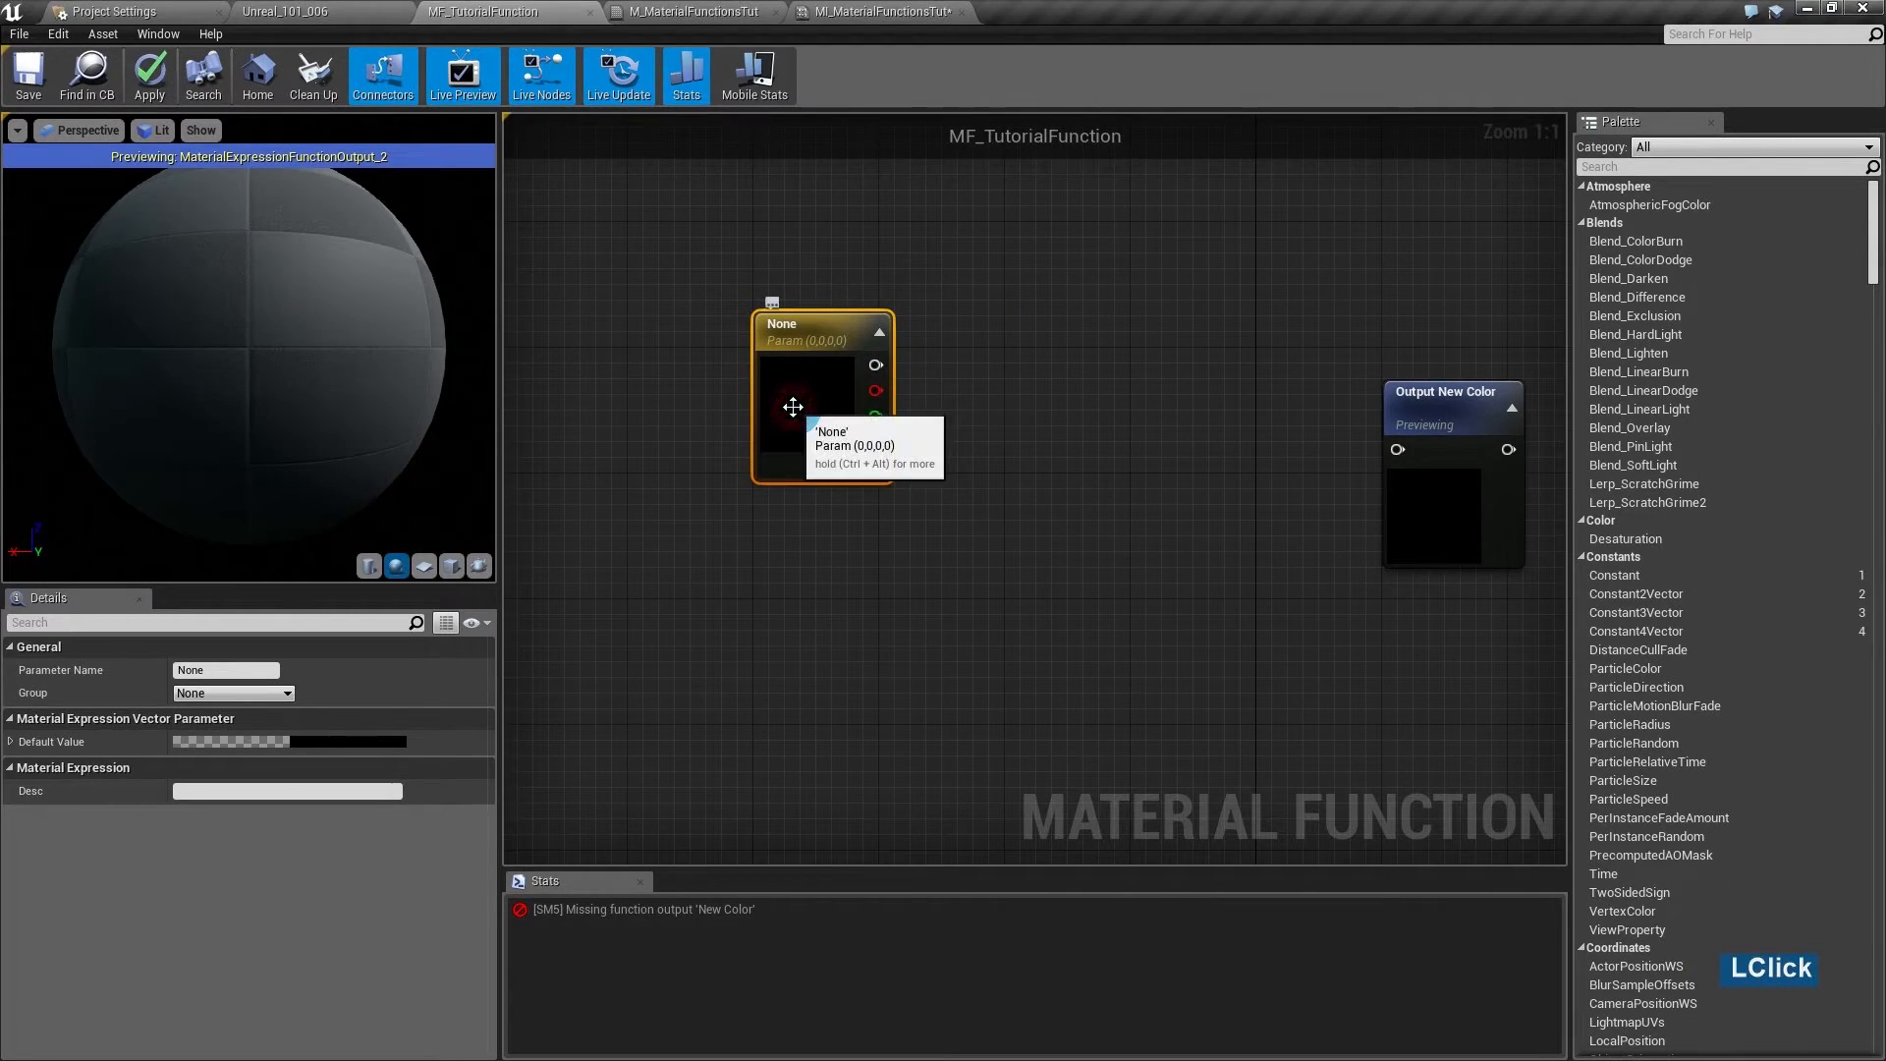
key("Delete")
left_click(694, 11)
left_click_drag(614, 224, 1100, 662)
- Copy the material's expression nodes and paste them into MF_TutorialFunction
key("ctrl+c")
key("ctrl+c")
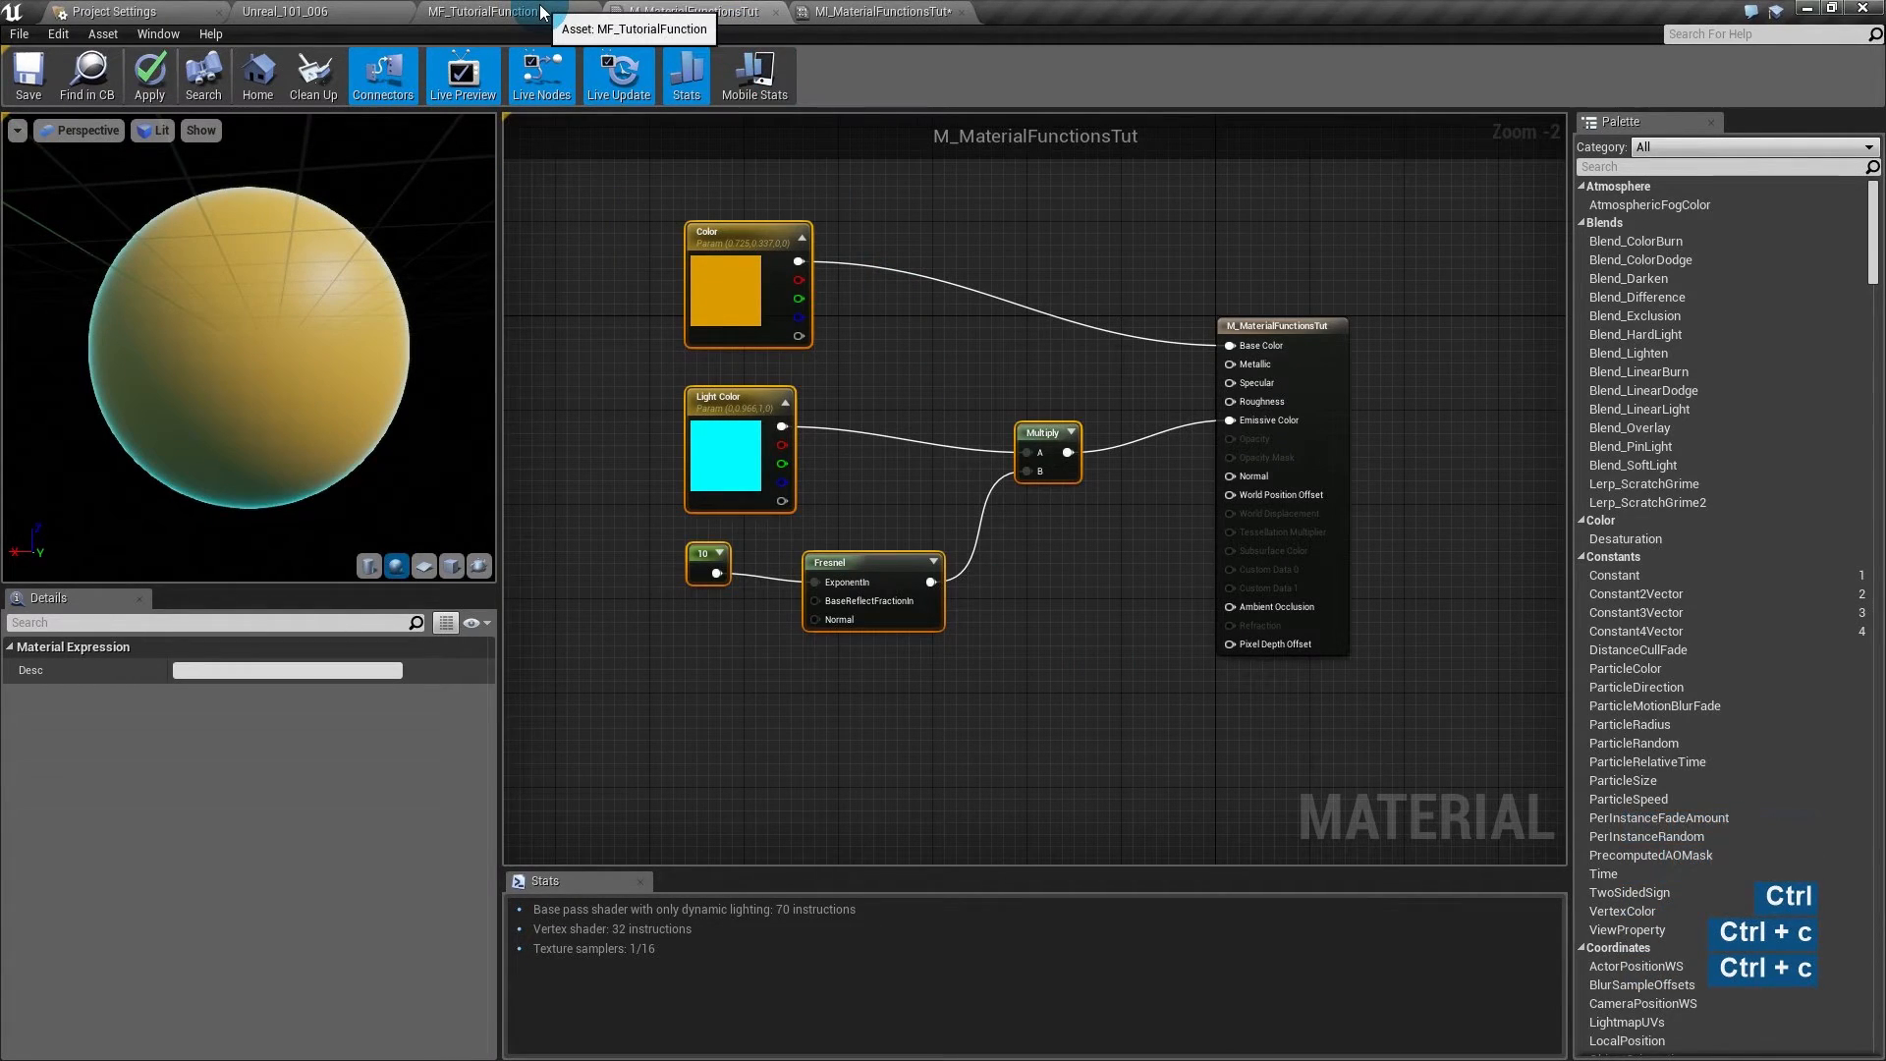
left_click(540, 12)
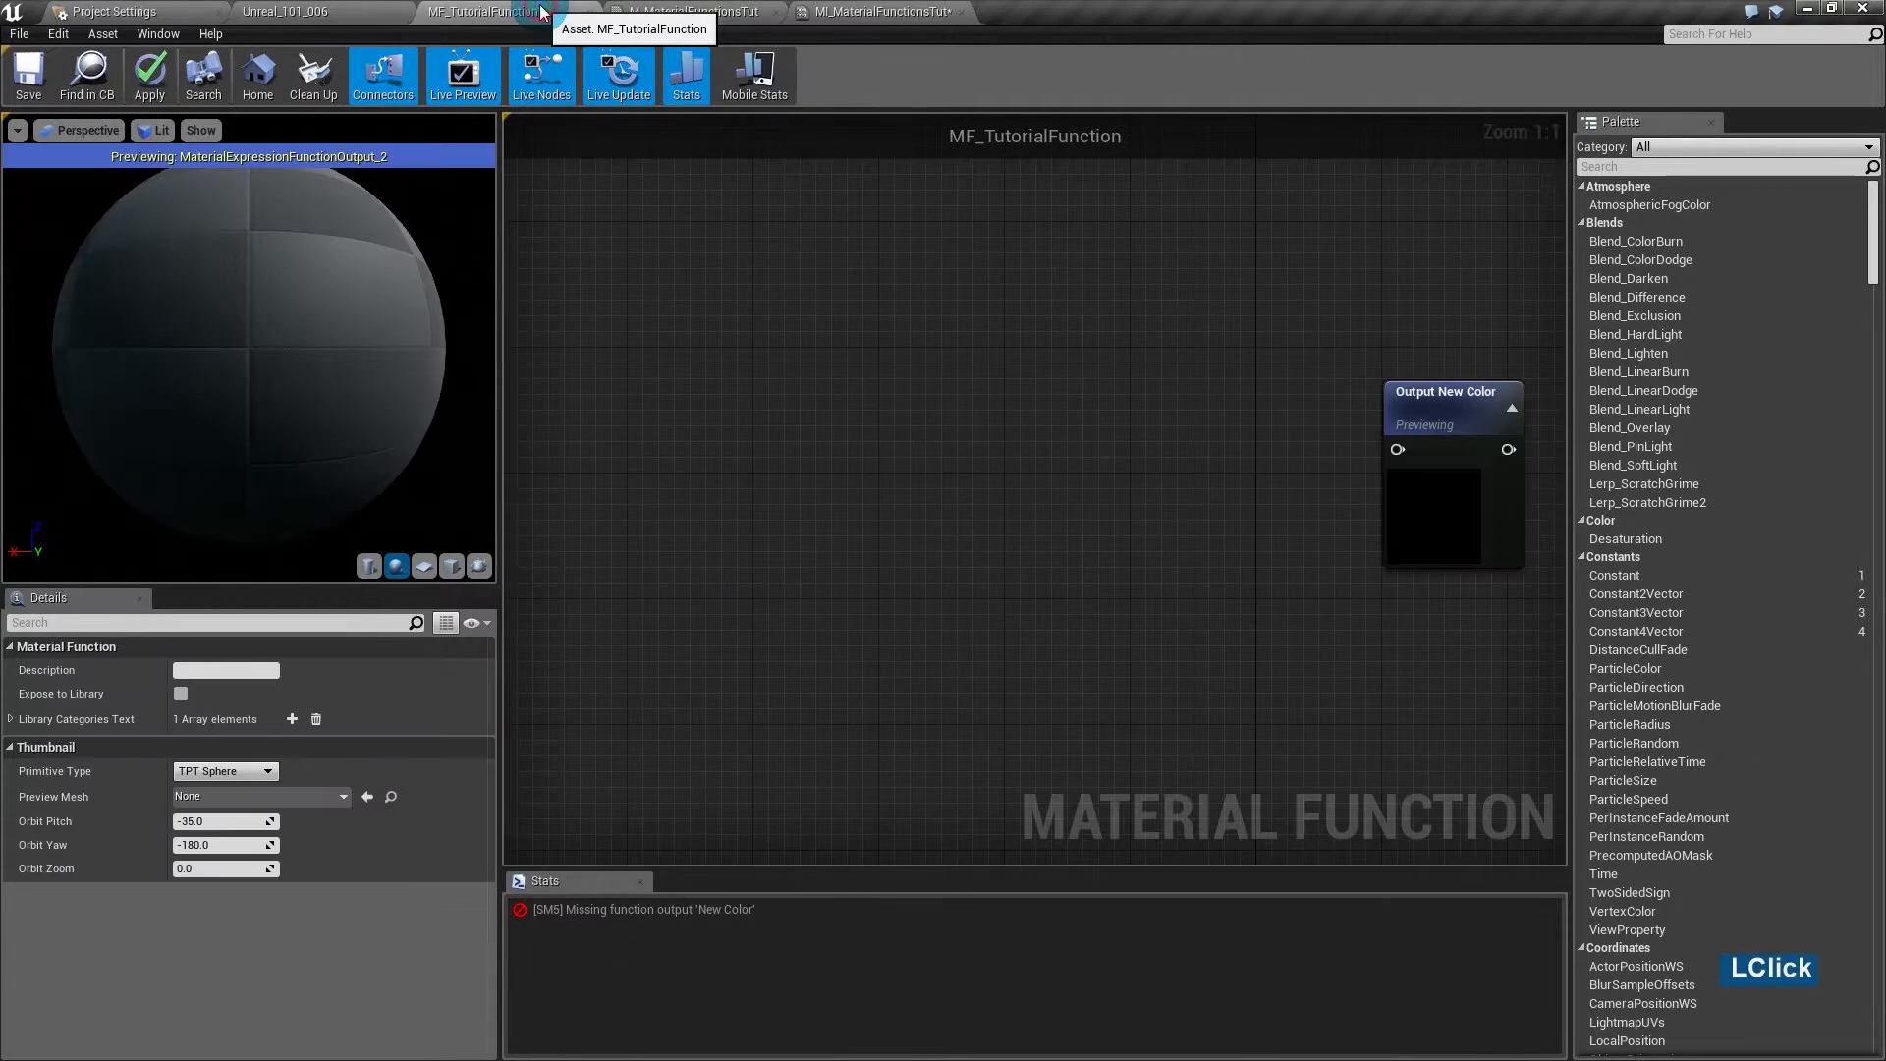
key("ctrl+v")
left_click_drag(1119, 369, 982, 557)
left_click(965, 477)
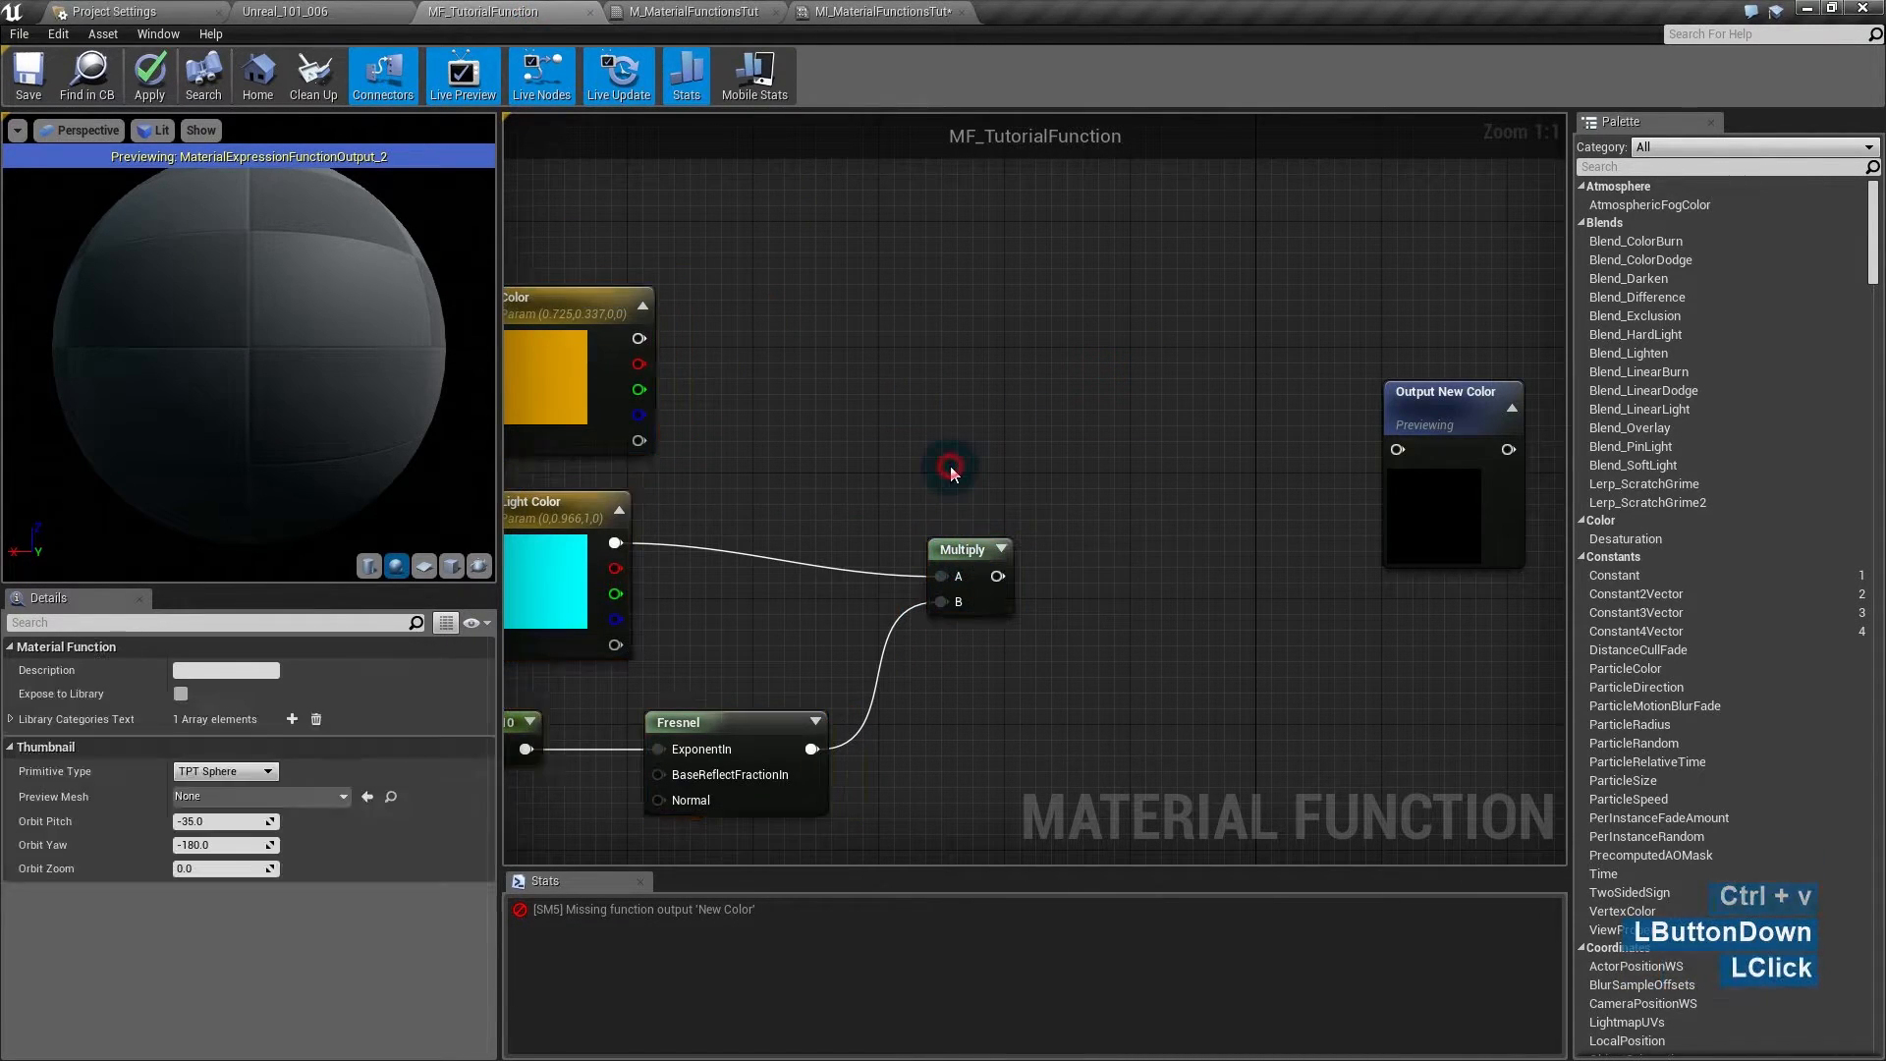
- Add a MakeMaterialAttributes node to the function and move it upward
right_click(1099, 381)
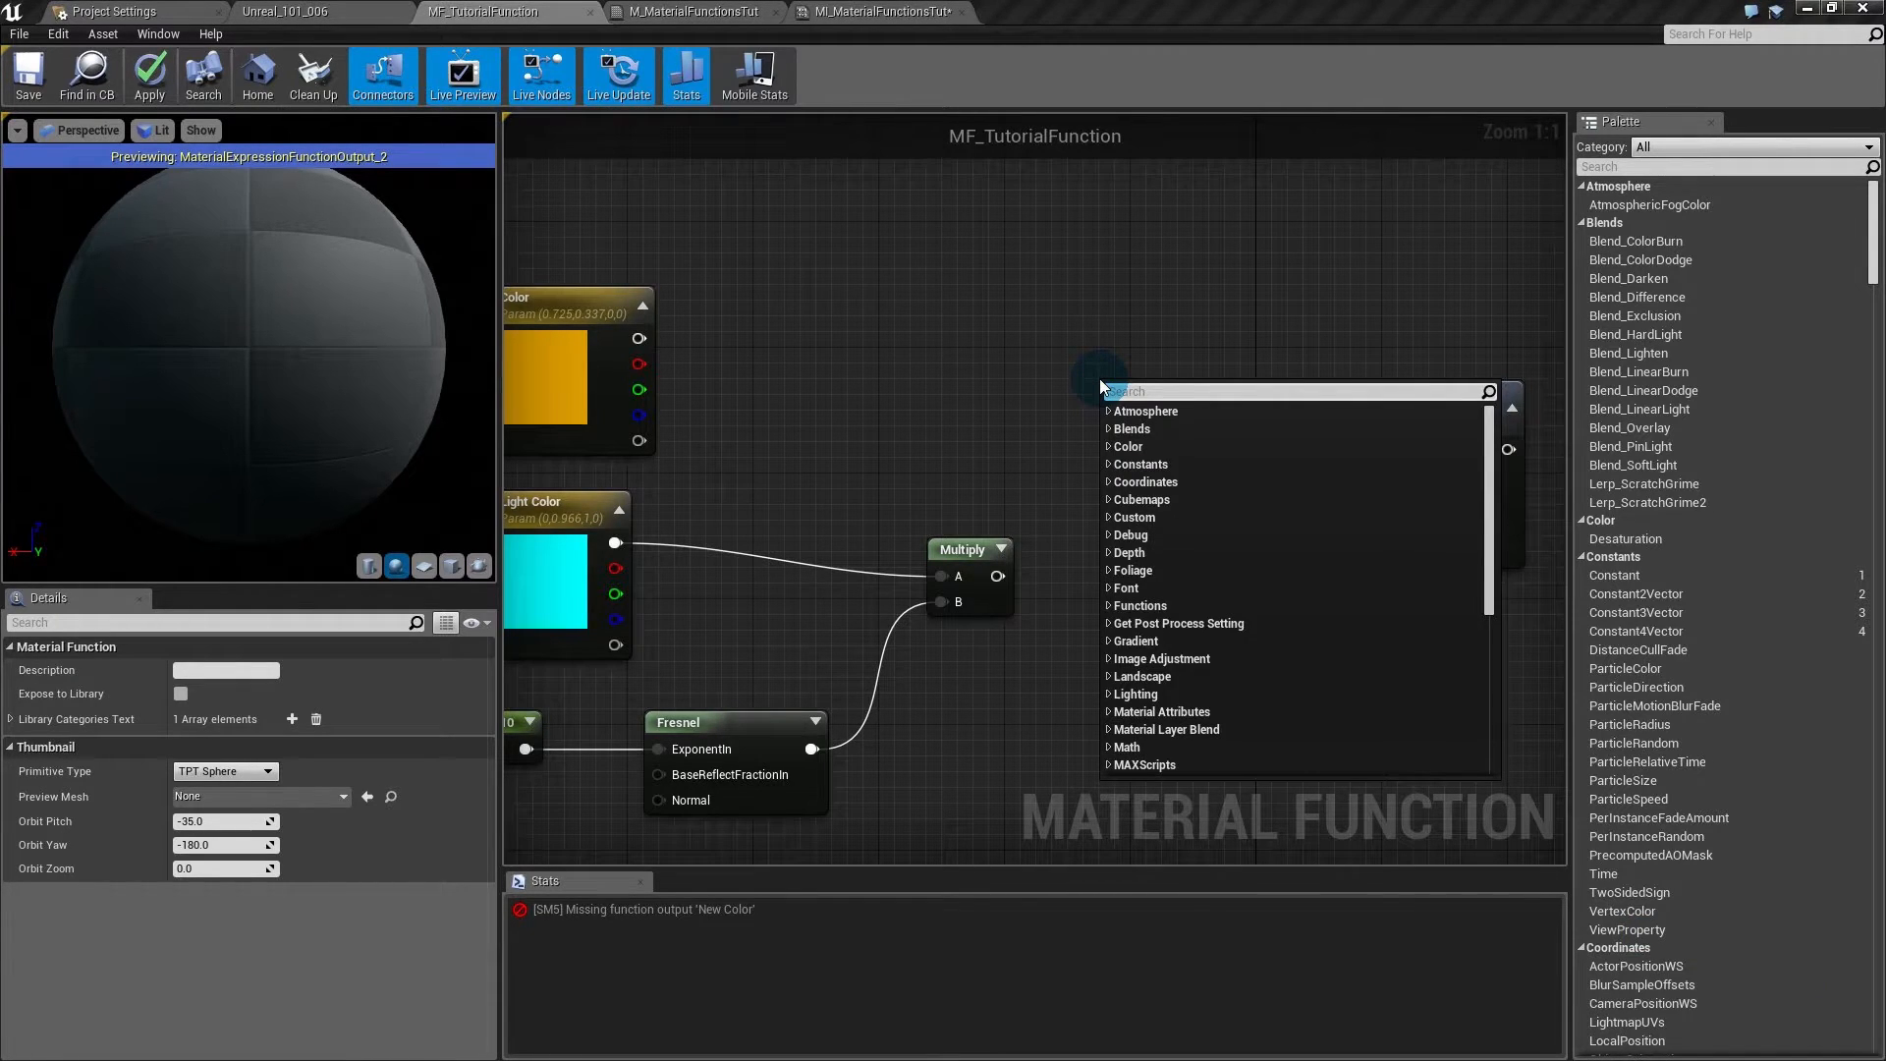
type("make mat")
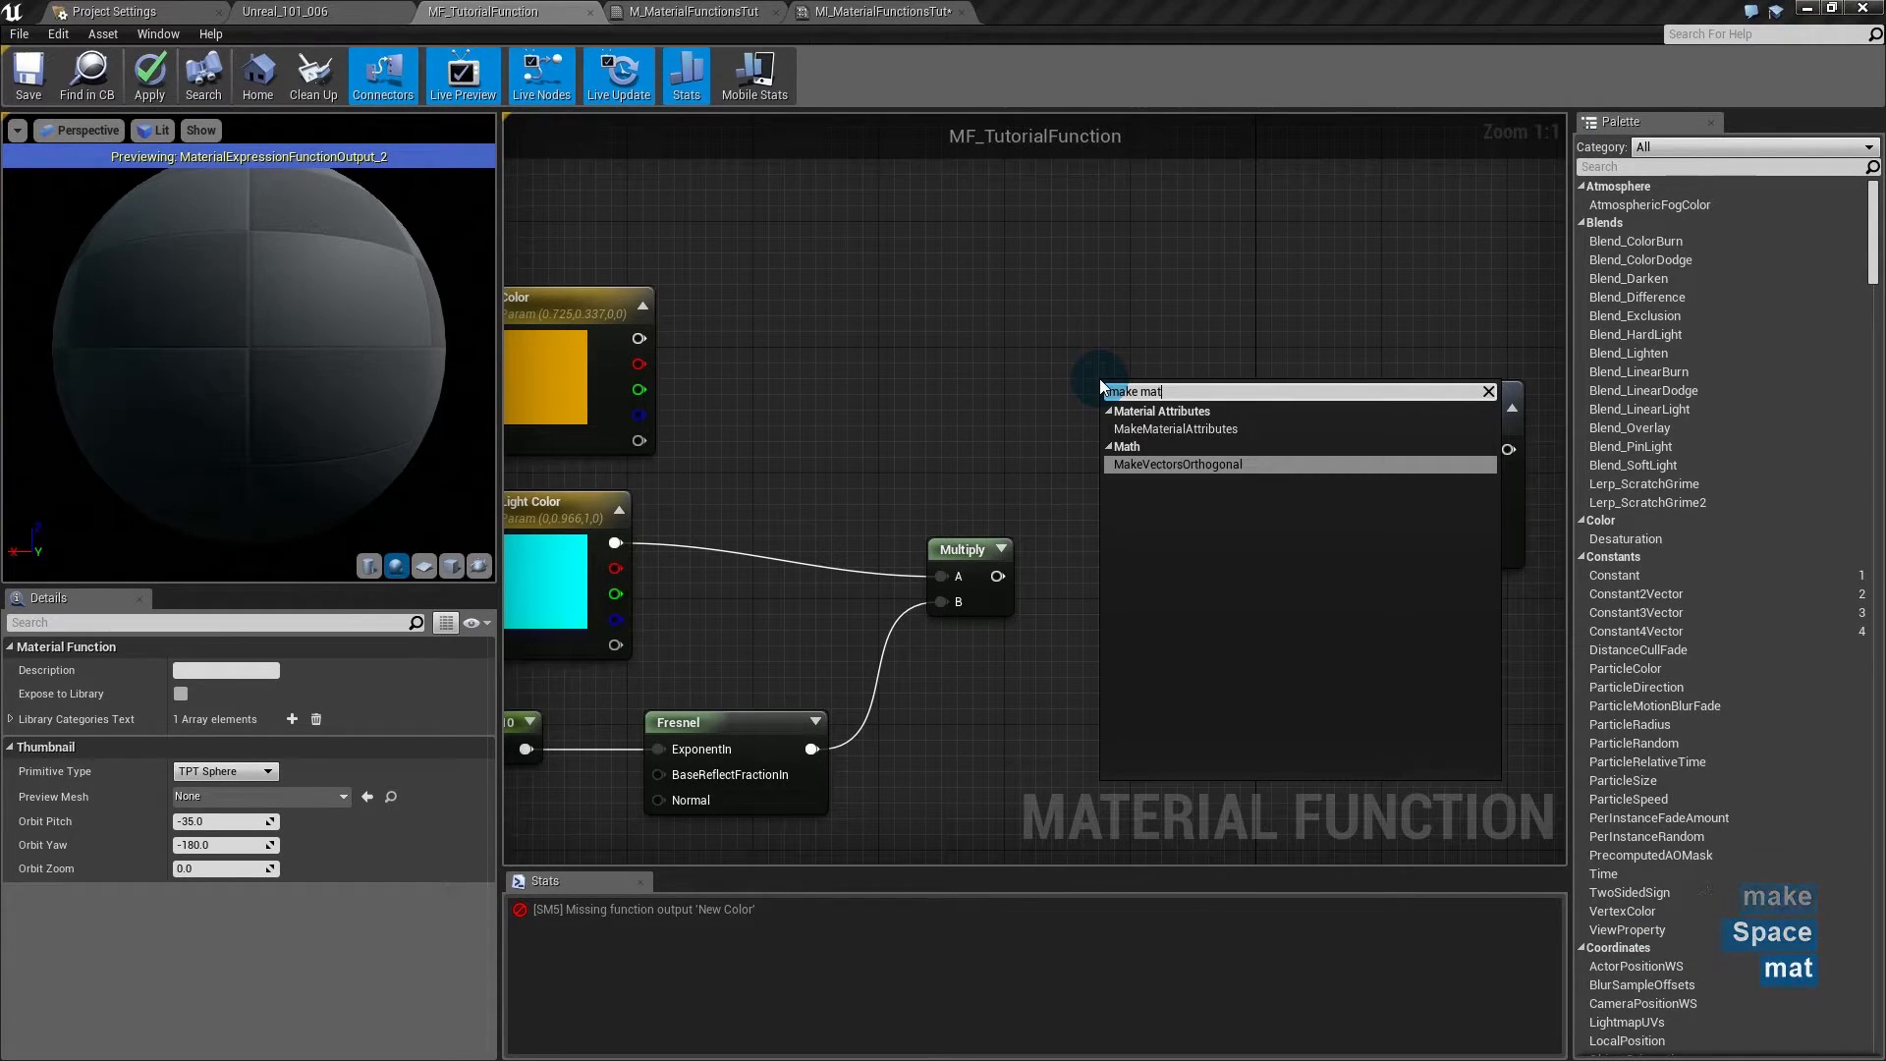
key("Up")
key("Return")
left_click_drag(1104, 379, 1132, 277)
scroll(1163, 424, "down", 2)
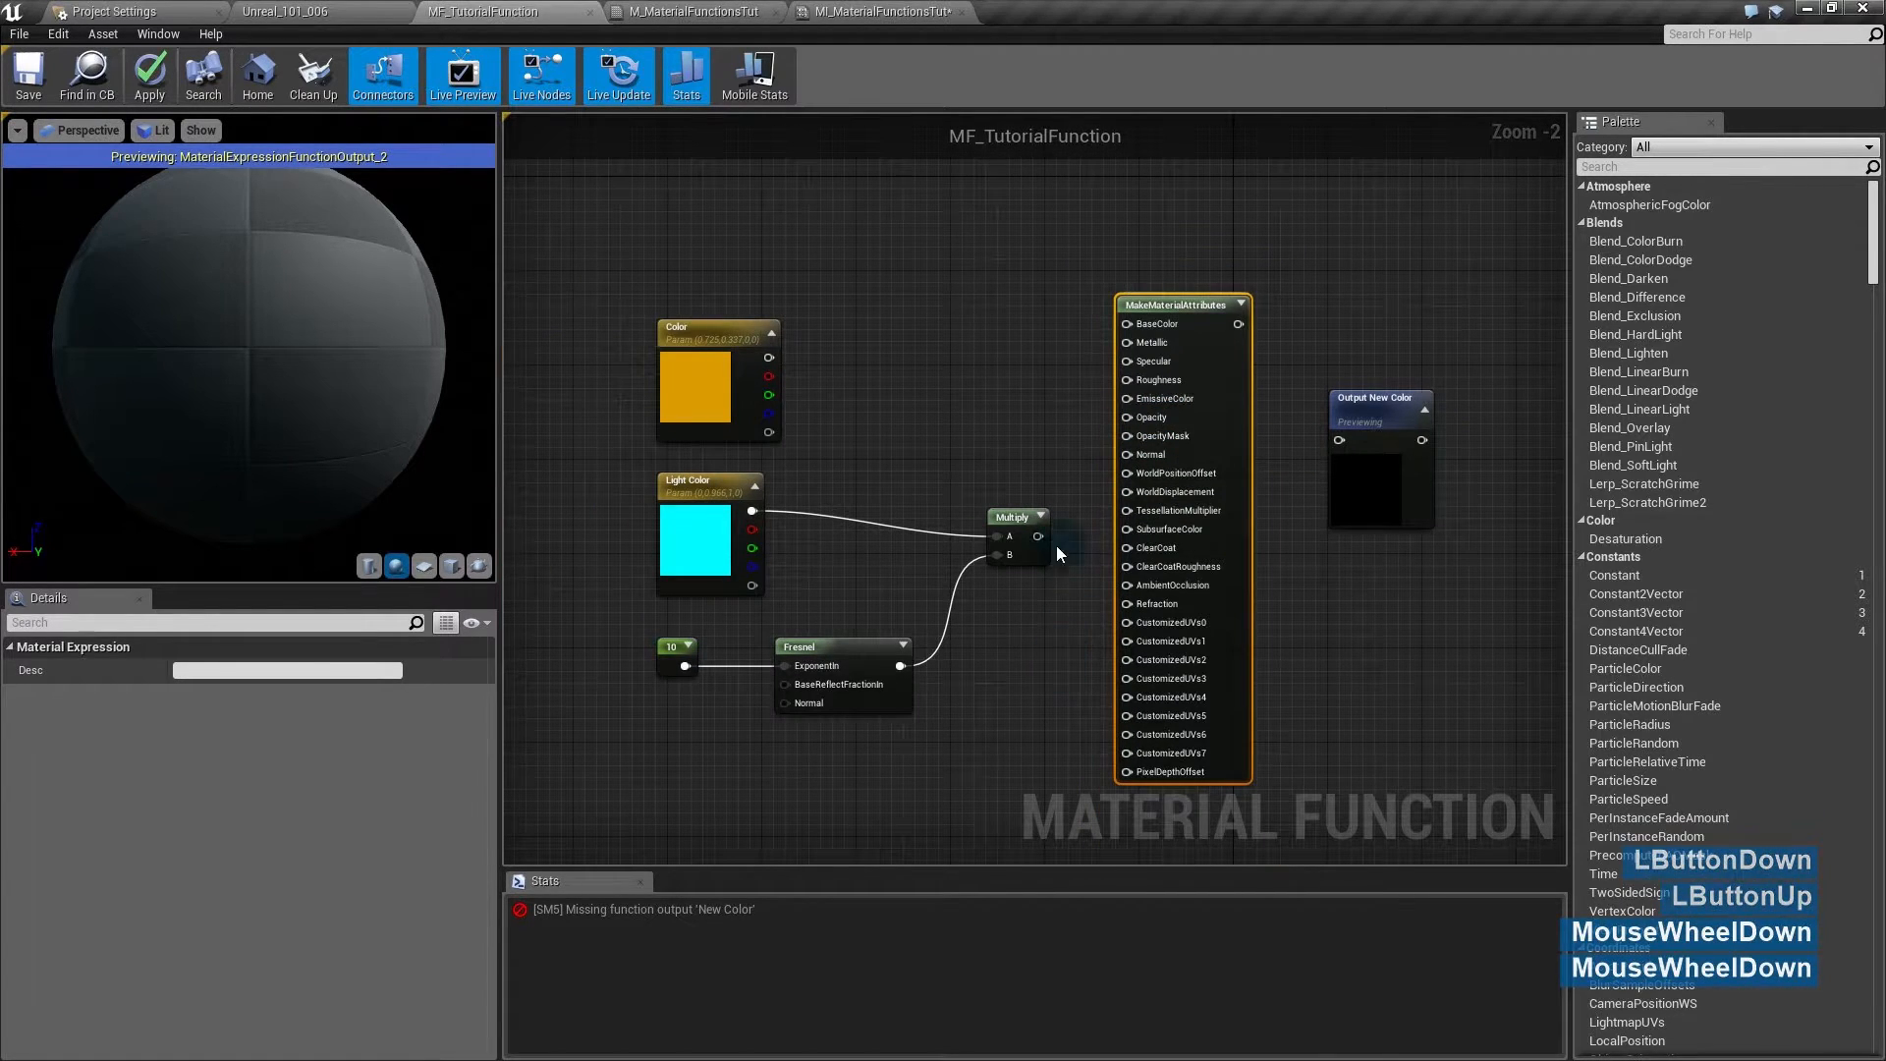
- Move M_MaterialFunctionsTut's result node left, then select the pasted nodes in MF_TutorialFunction
left_click(841, 10)
left_click(658, 10)
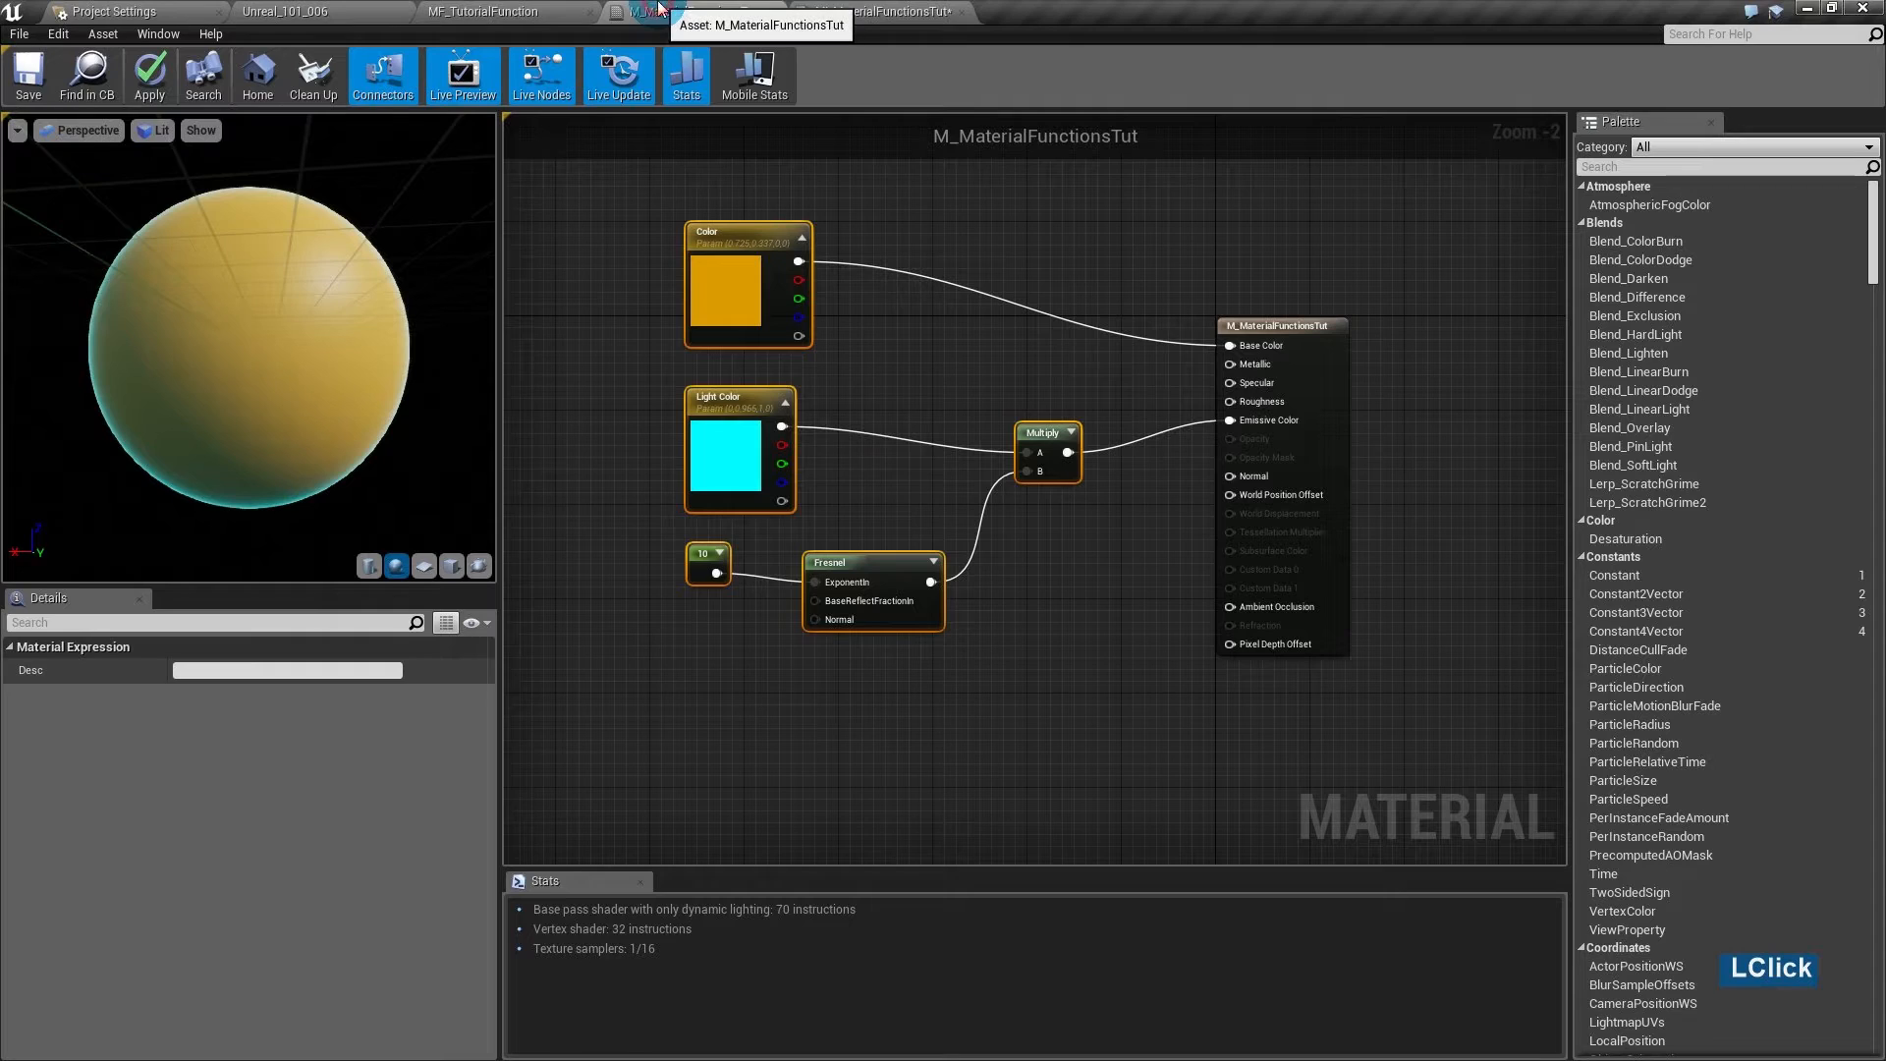
left_click(1326, 312)
left_click_drag(1385, 320, 1328, 392)
left_click_drag(1344, 366, 1274, 365)
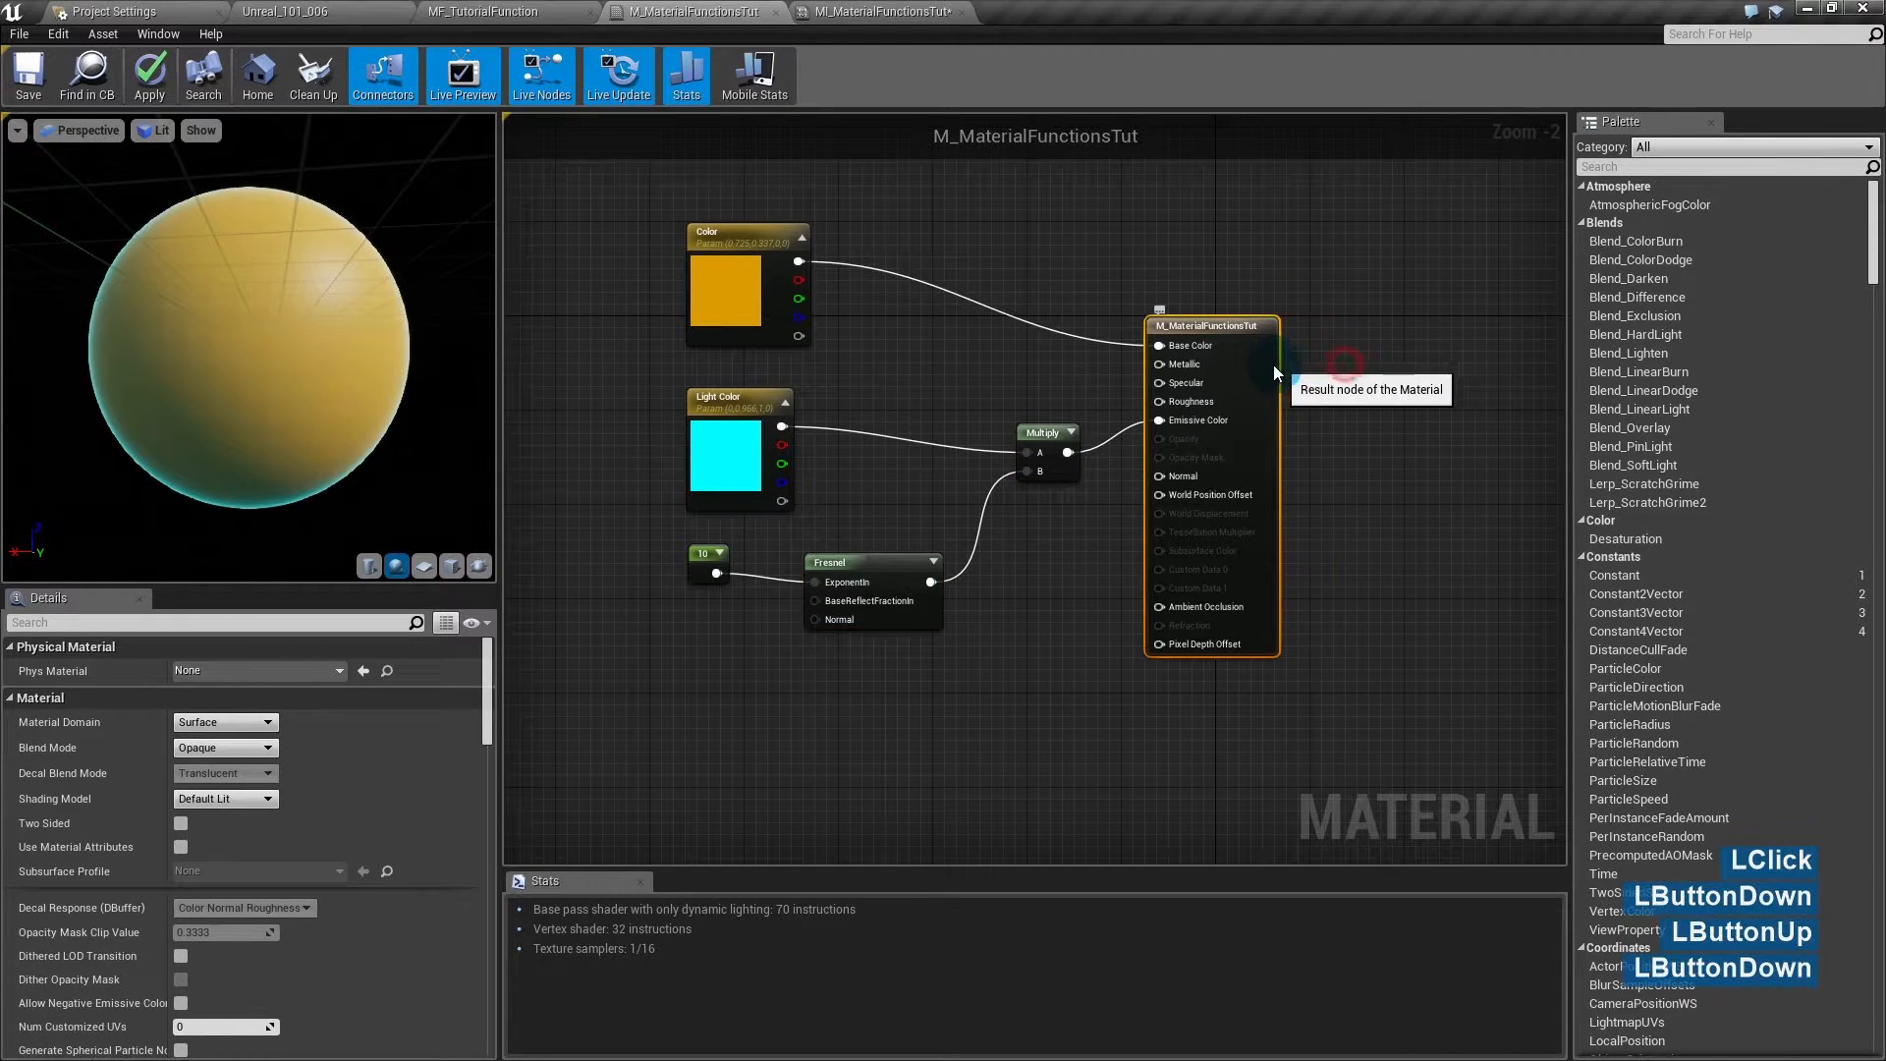
left_click(1499, 425)
left_click(509, 9)
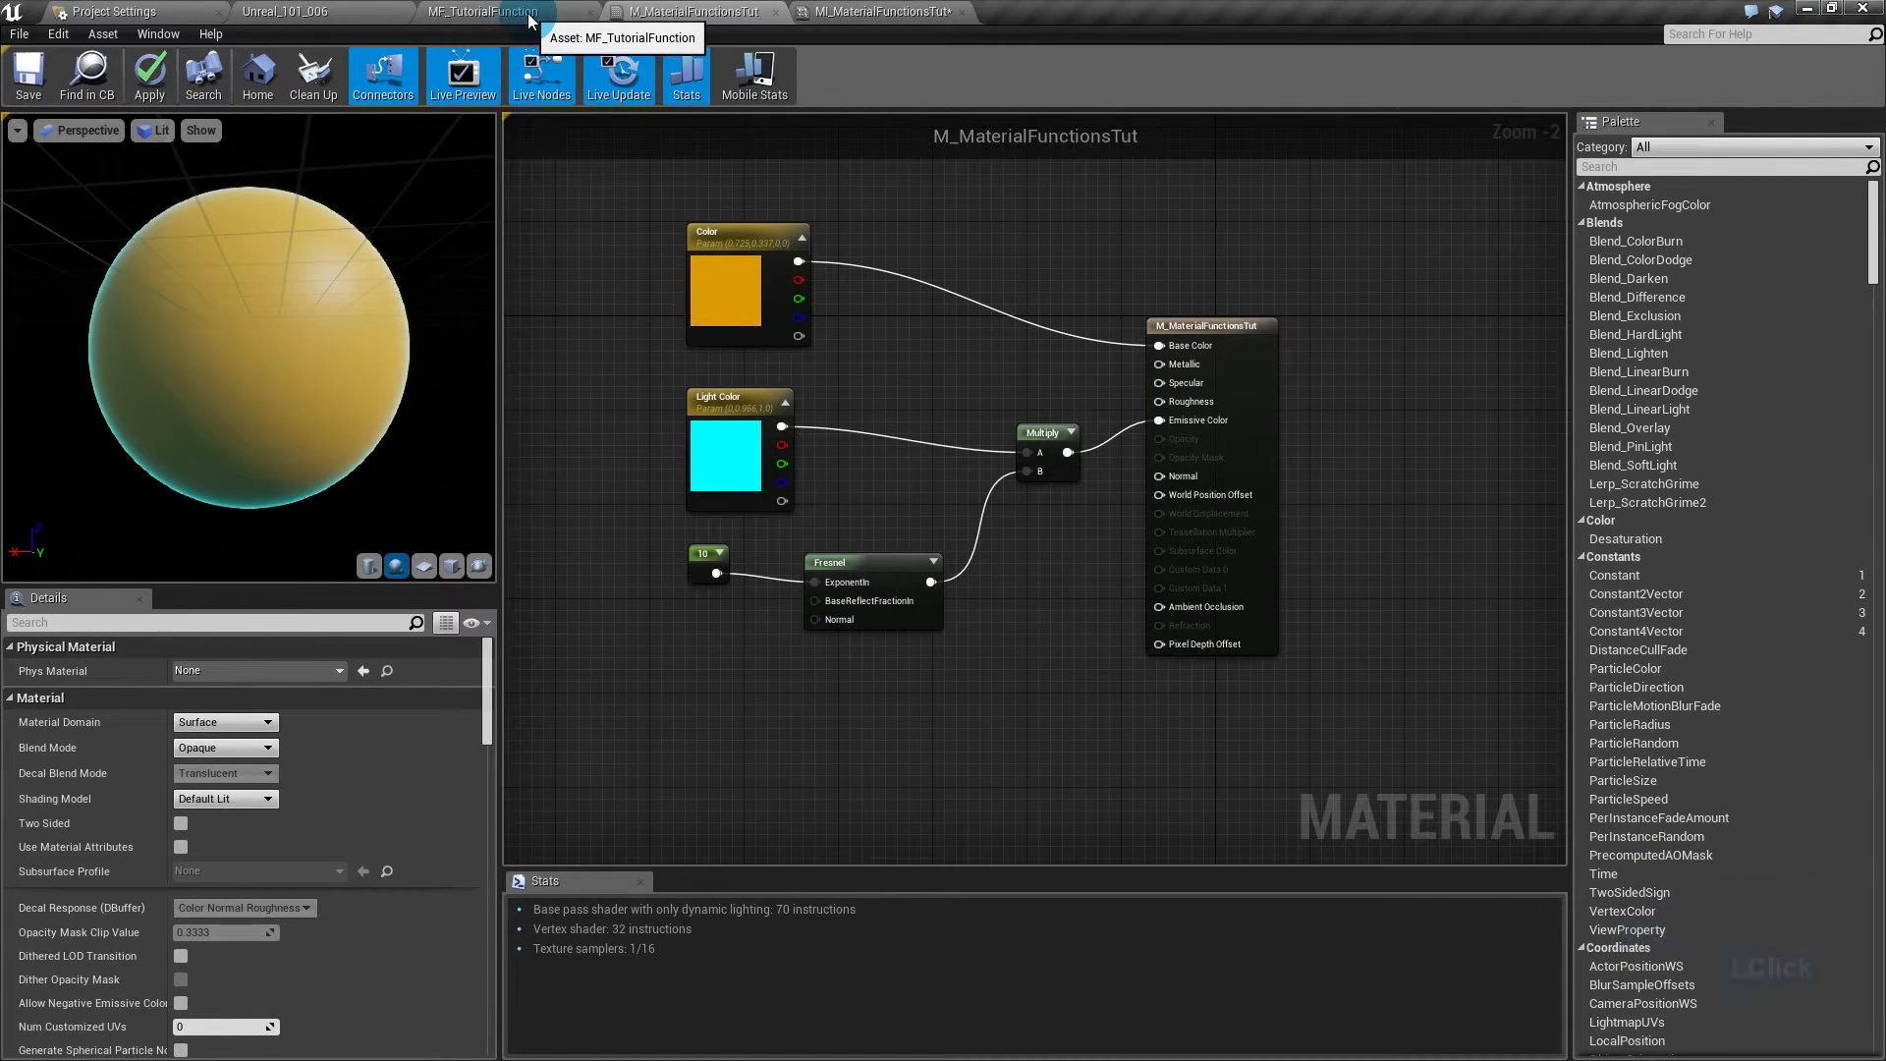
left_click_drag(1048, 299, 679, 670)
- Wire Multiply to EmissiveColor, Color to BaseColor, and MakeMaterialAttributes to the function output
left_click_drag(873, 652, 779, 629)
left_click(1044, 642)
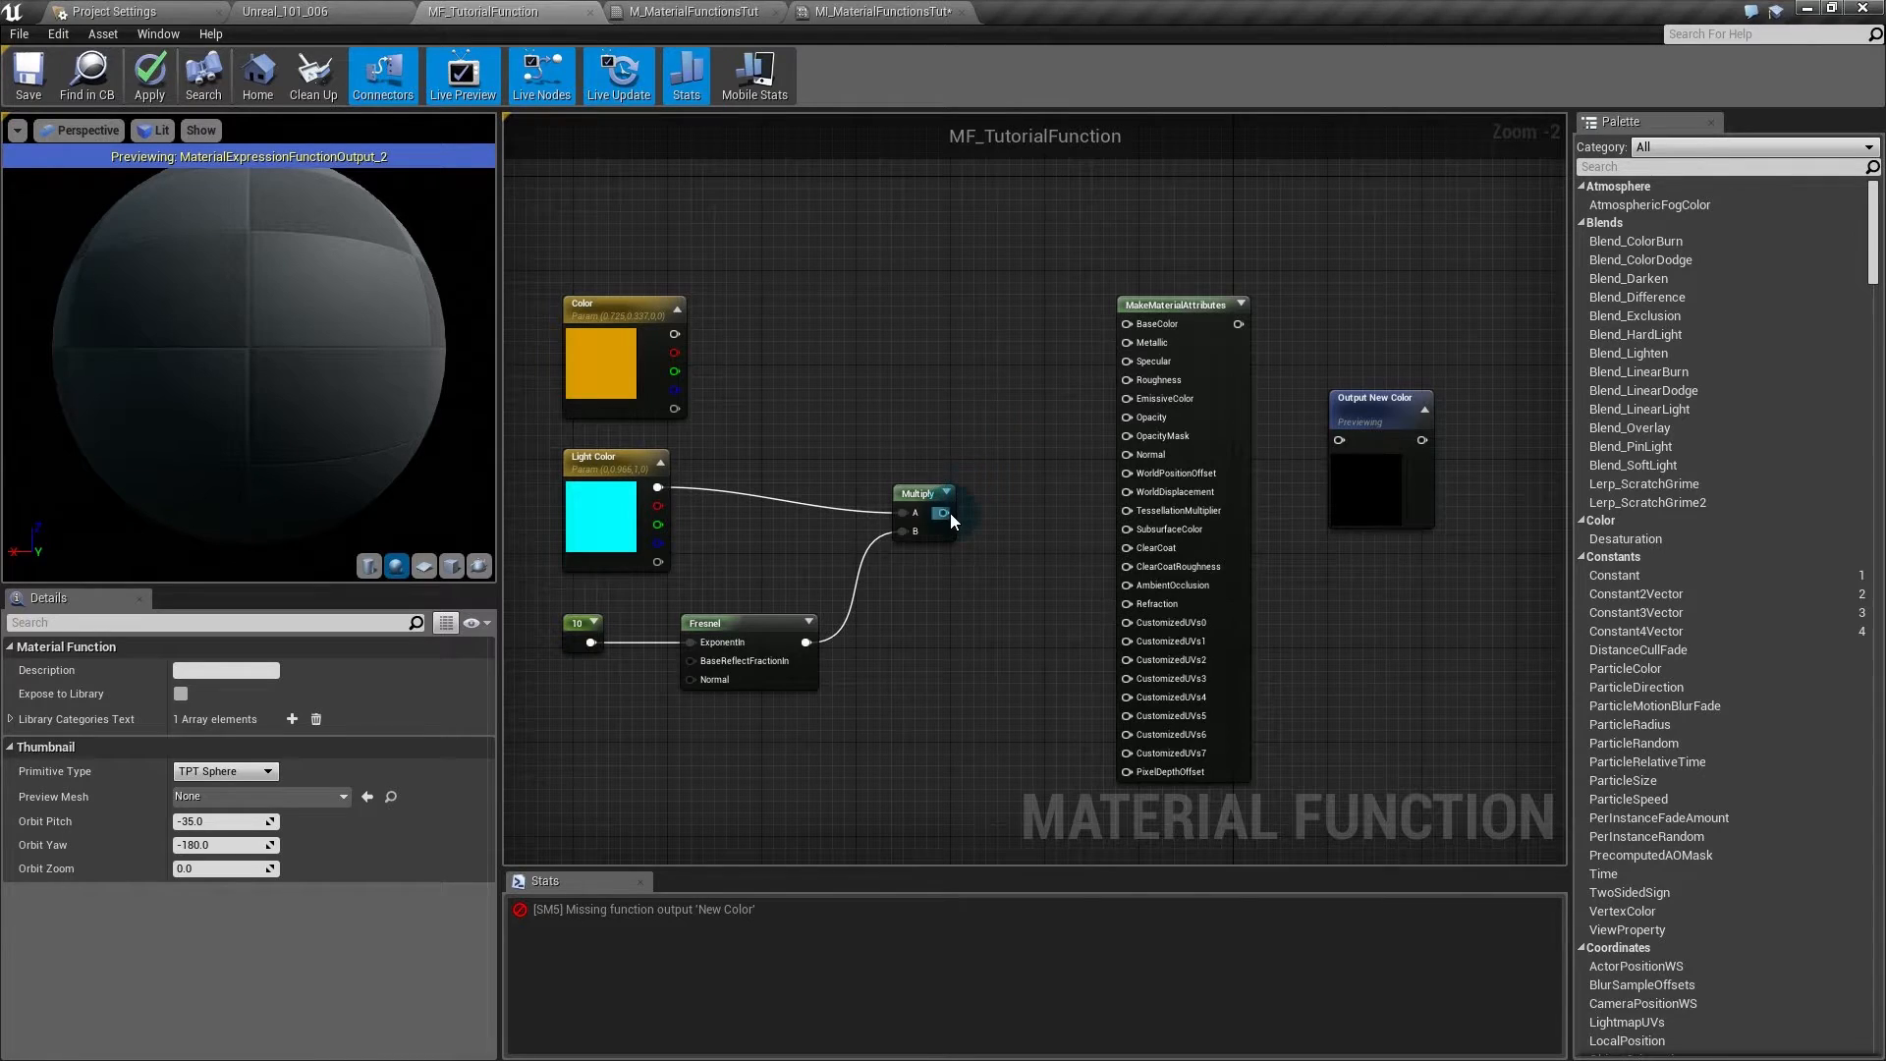
left_click_drag(944, 515, 1128, 399)
left_click_drag(783, 299, 674, 334)
left_click_drag(569, 272, 943, 521)
left_click(972, 609)
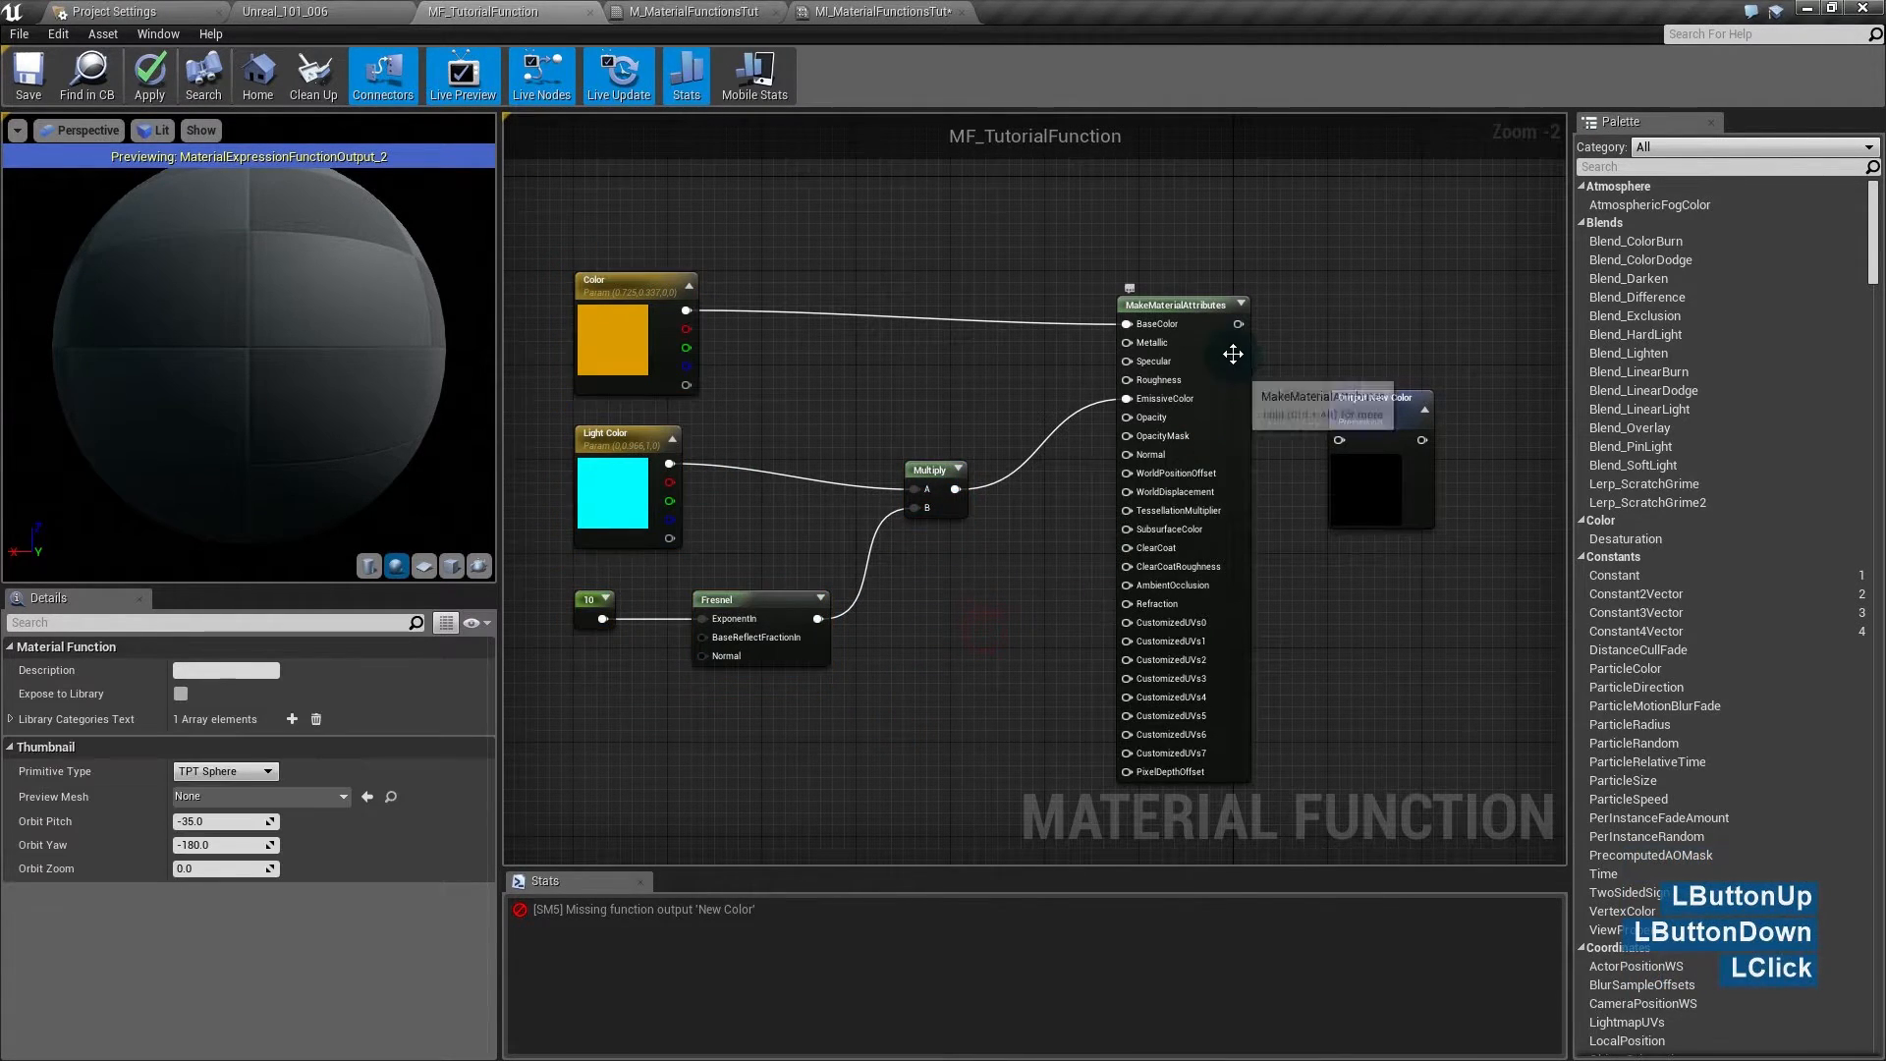
left_click_drag(1238, 324, 1367, 272)
- Rename the function output to RimLightMaterial, then apply and save MF_TutorialFunction
left_click_drag(234, 671, 51, 678)
key("shift+End")
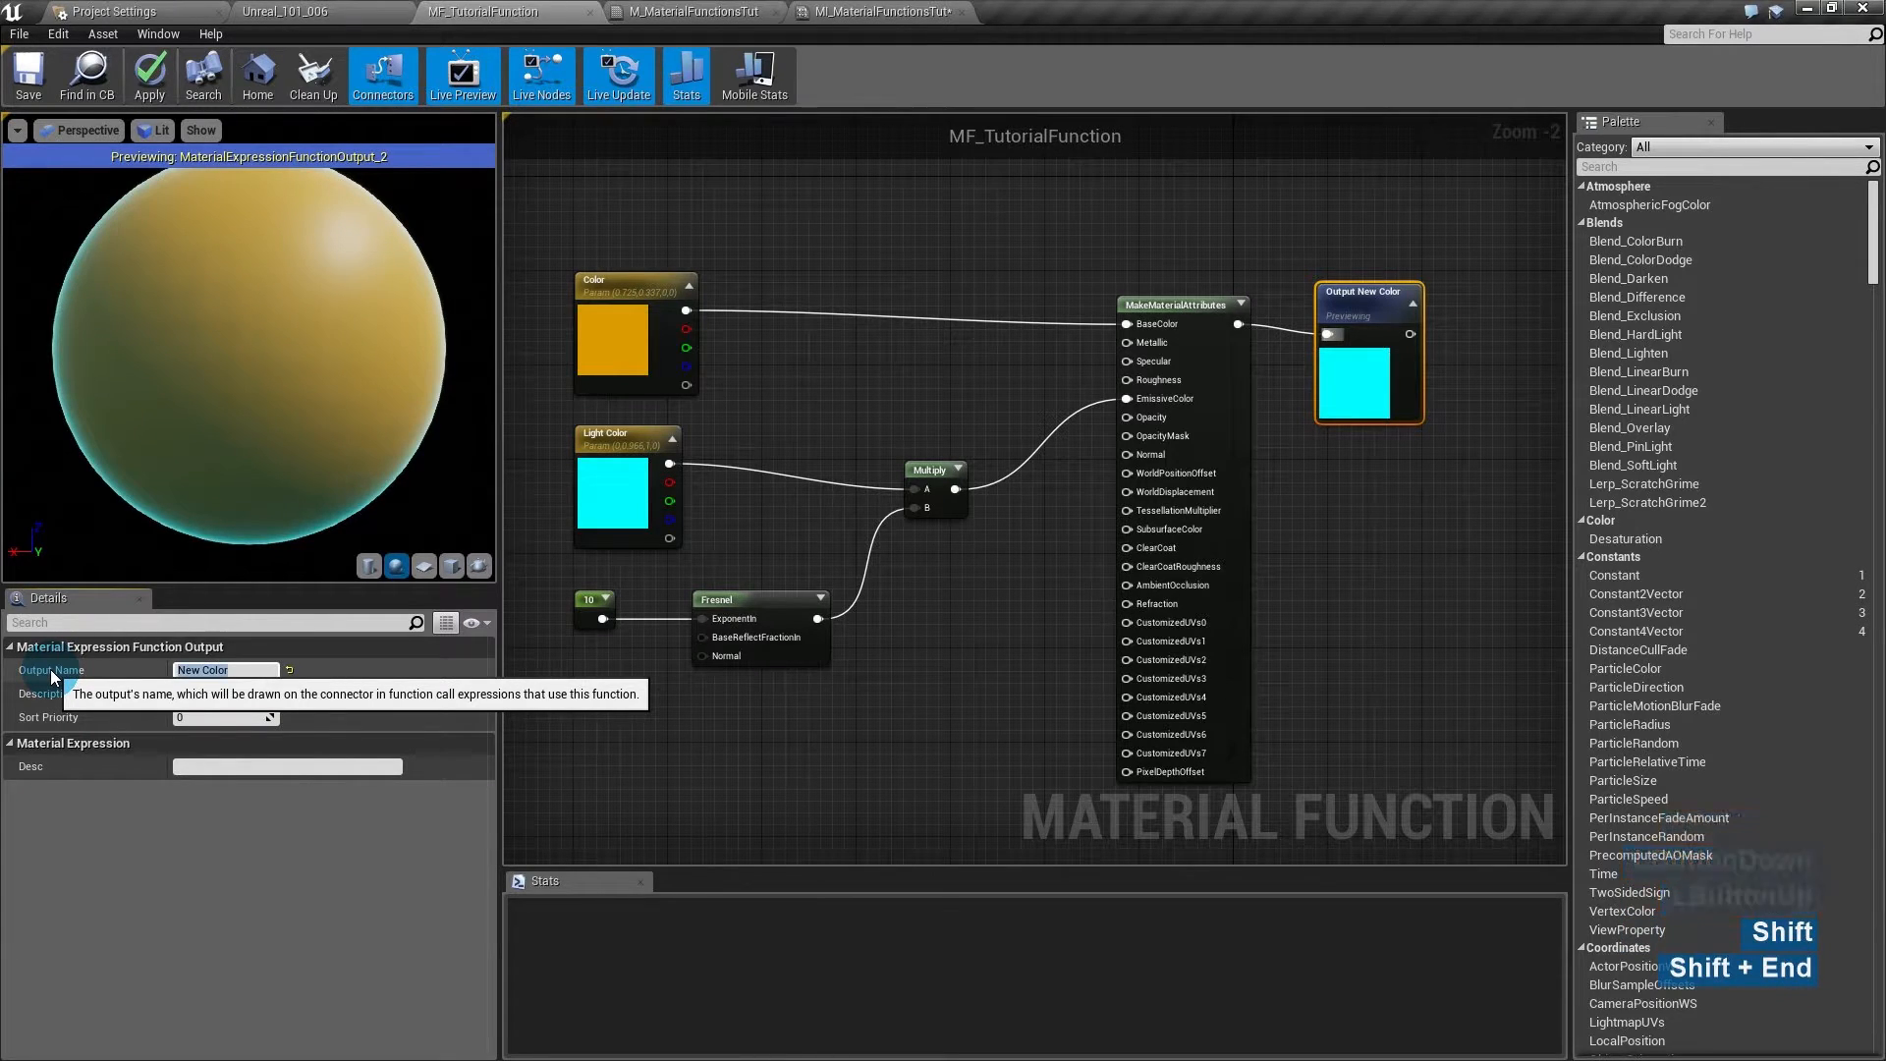
type("Rim")
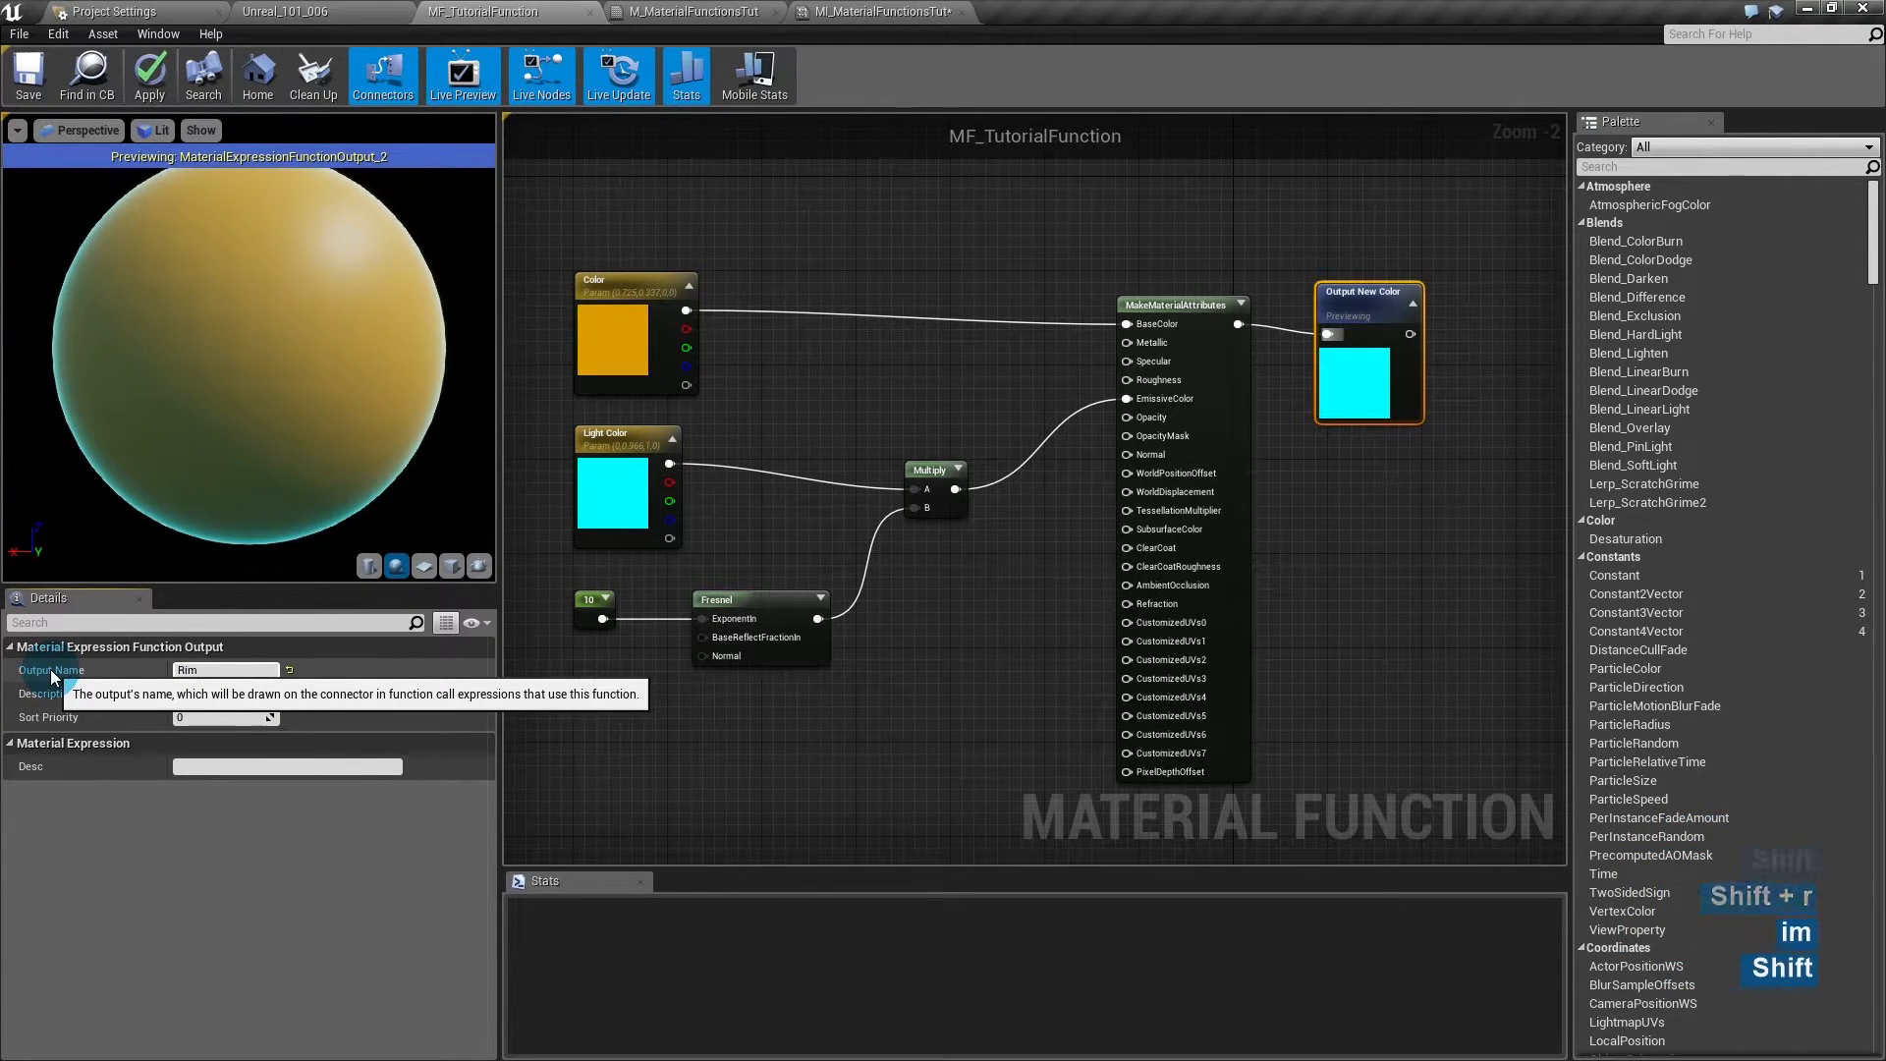
type("LightMaterial")
key("Return")
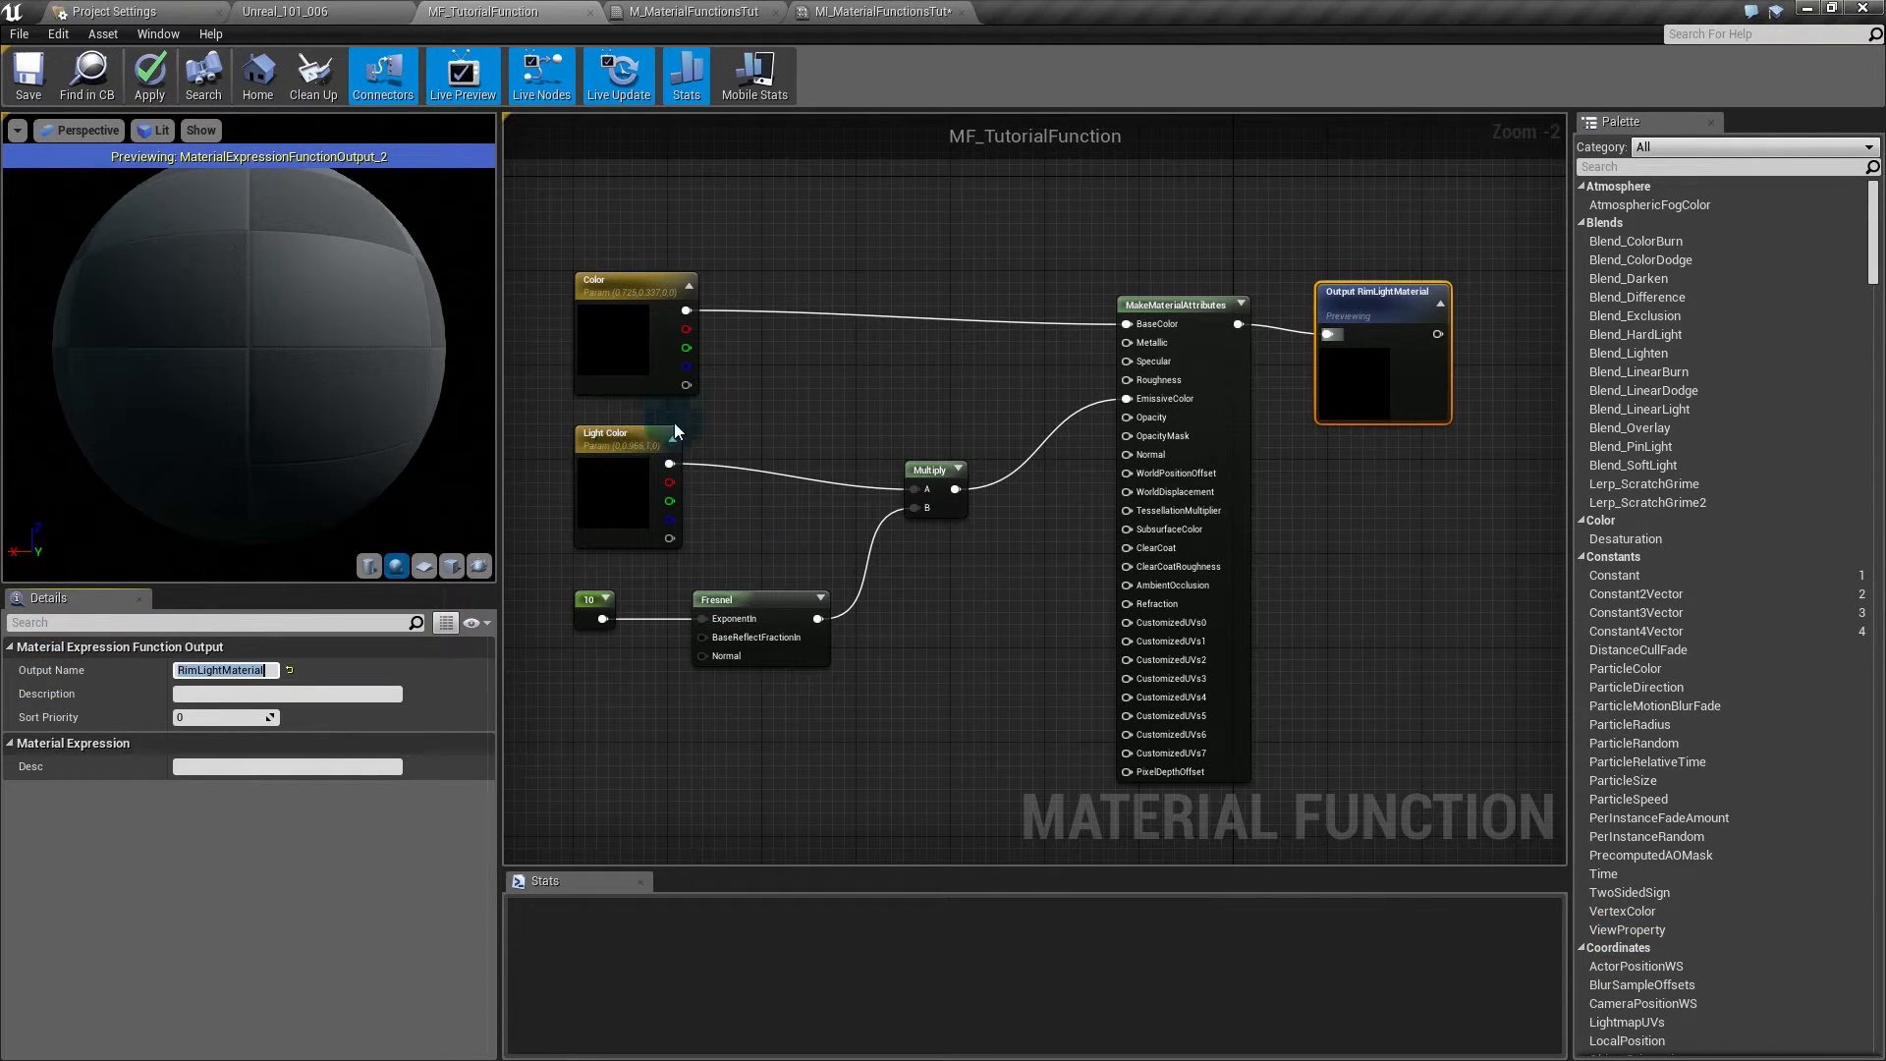
left_click(137, 94)
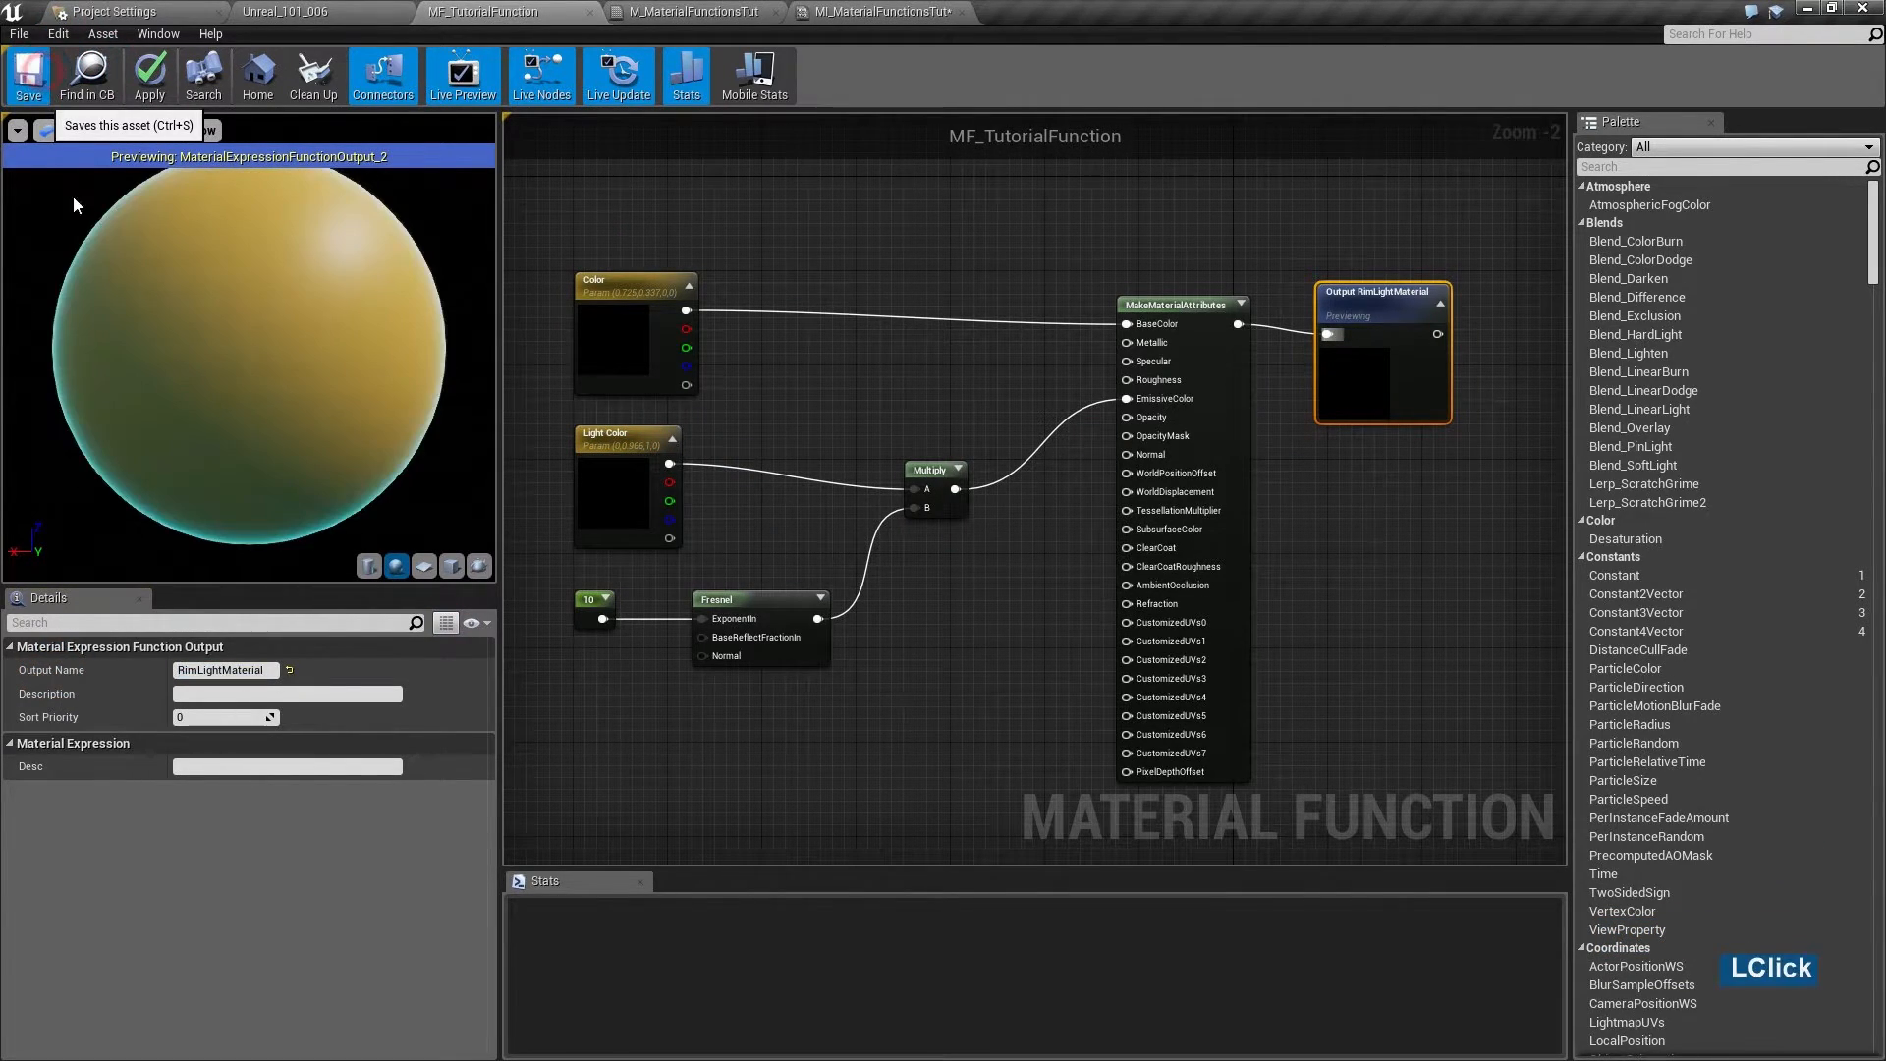
key("ctrl+s")
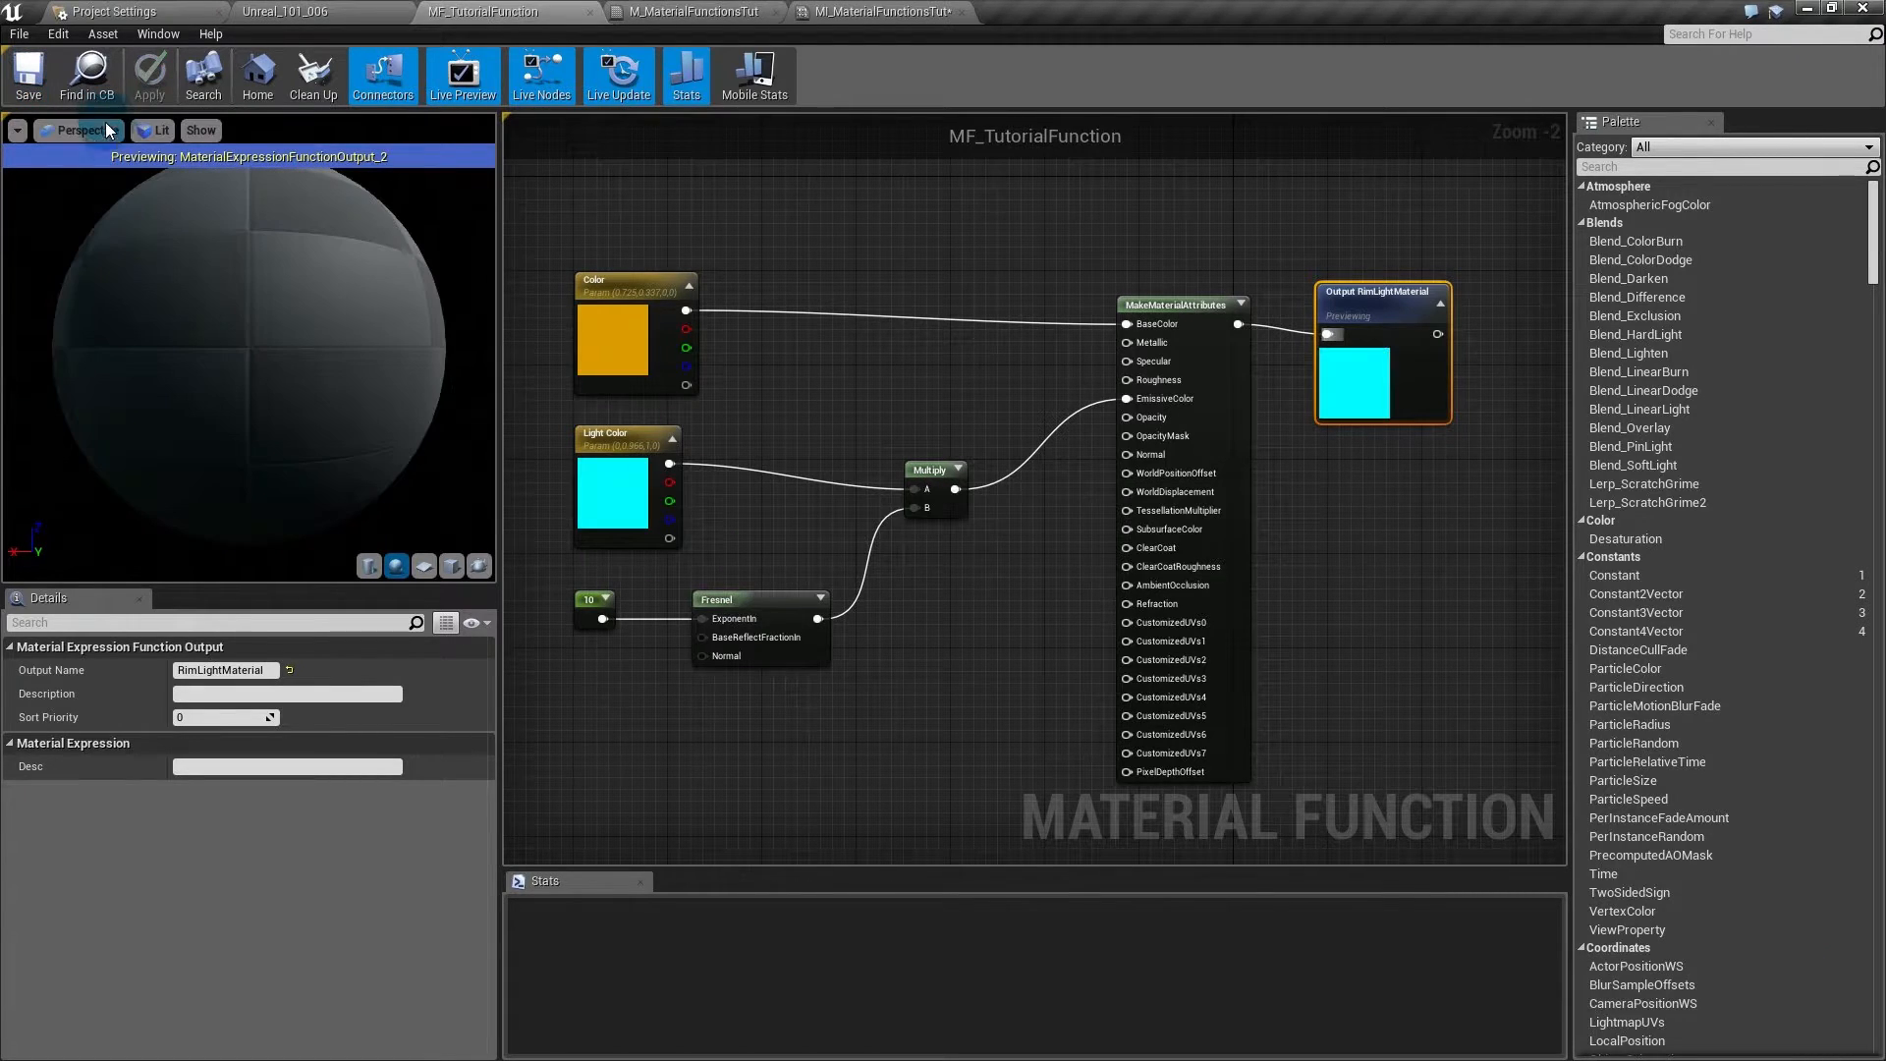
- Delete the Color, Light Color, 10, Fresnel and Multiply nodes from M_MaterialFunctionsTut
left_click(685, 13)
left_click_drag(628, 228, 1074, 662)
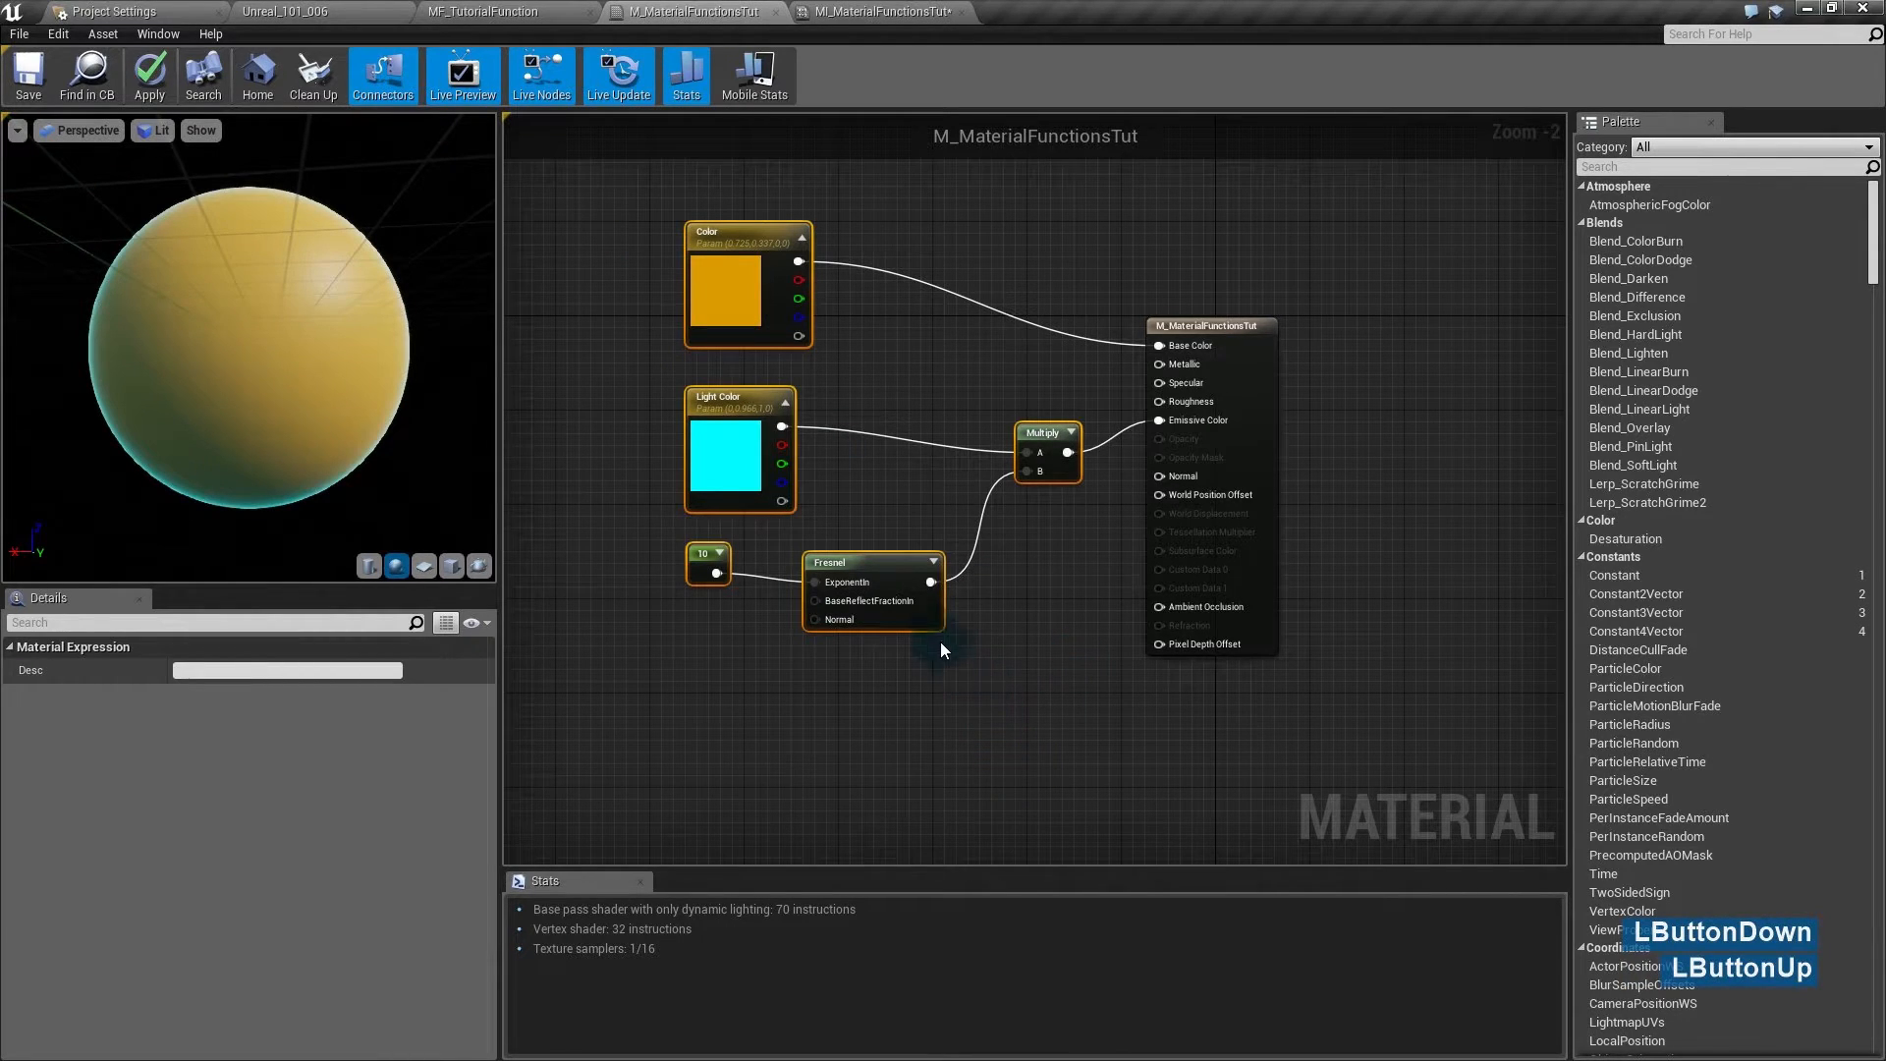
key("Delete")
- Add a material function call set to MF_TutorialFunction and try wiring its RimLightMaterial output
left_click(746, 350)
left_click(746, 350)
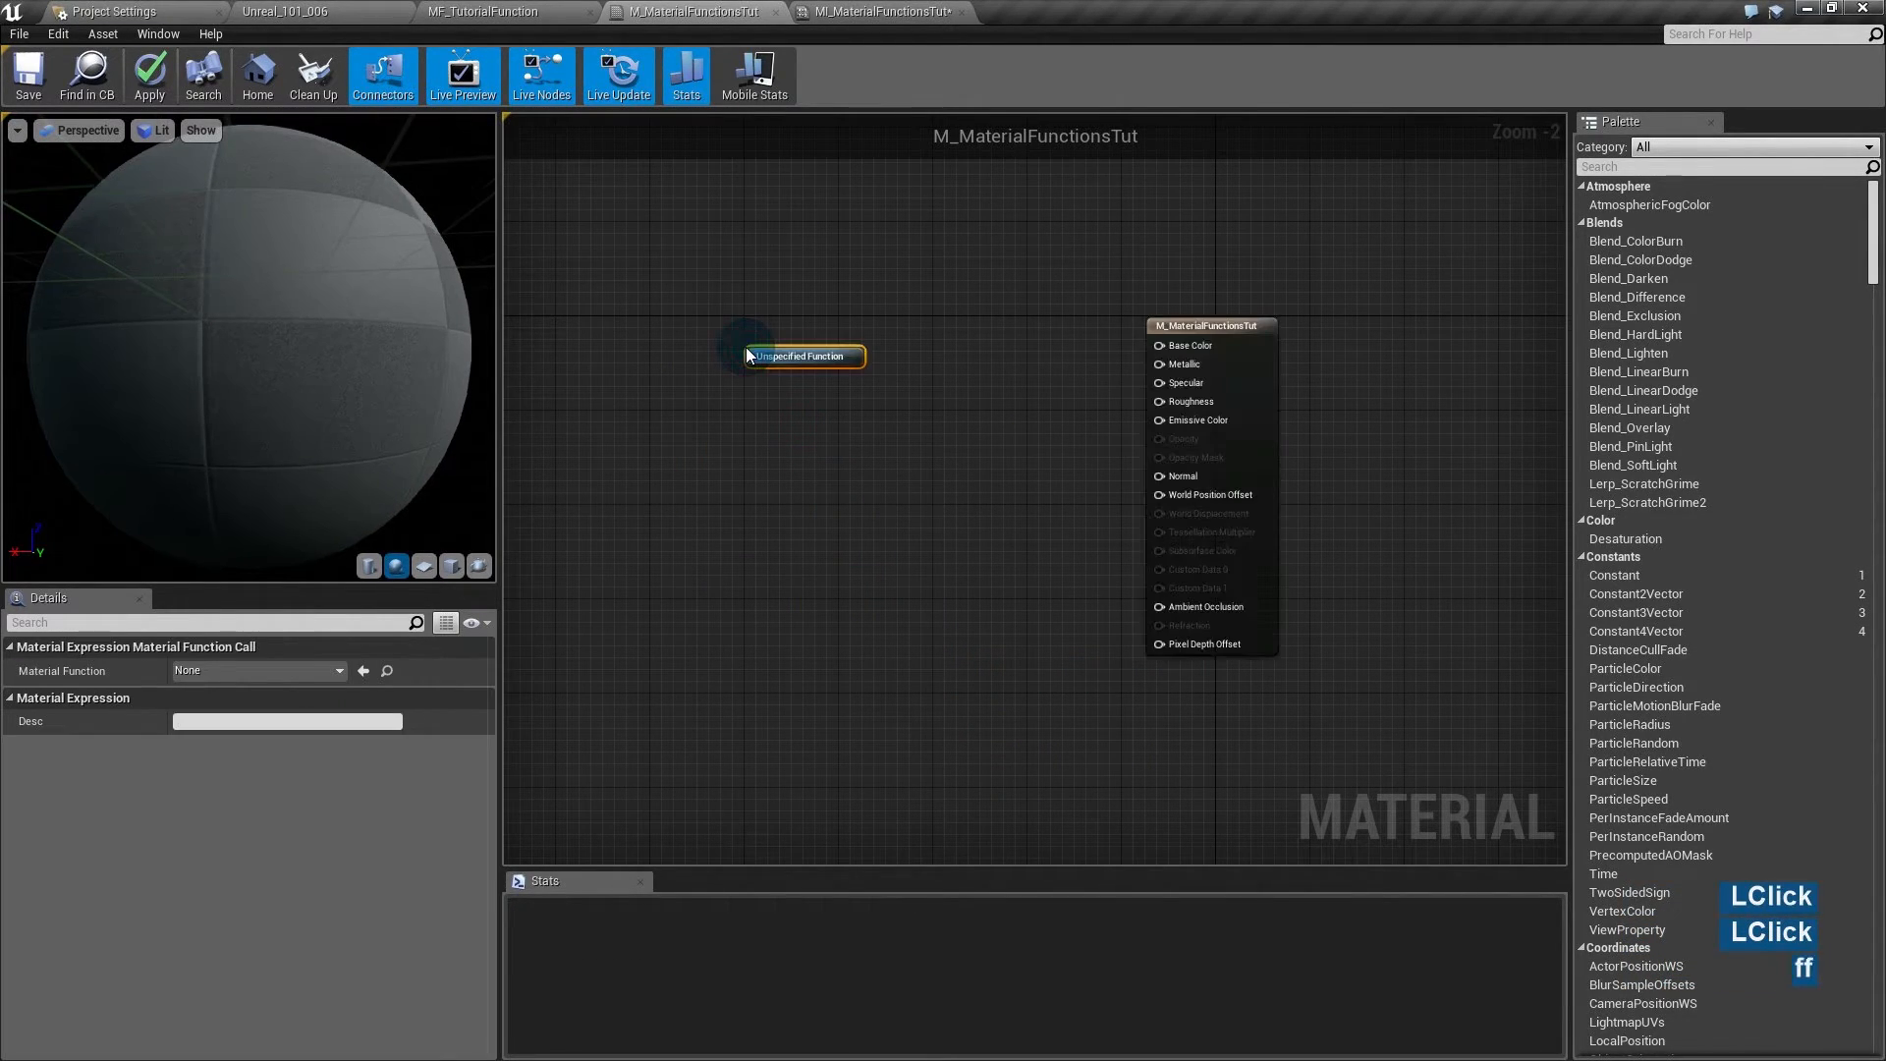
left_click(308, 653)
left_click(297, 647)
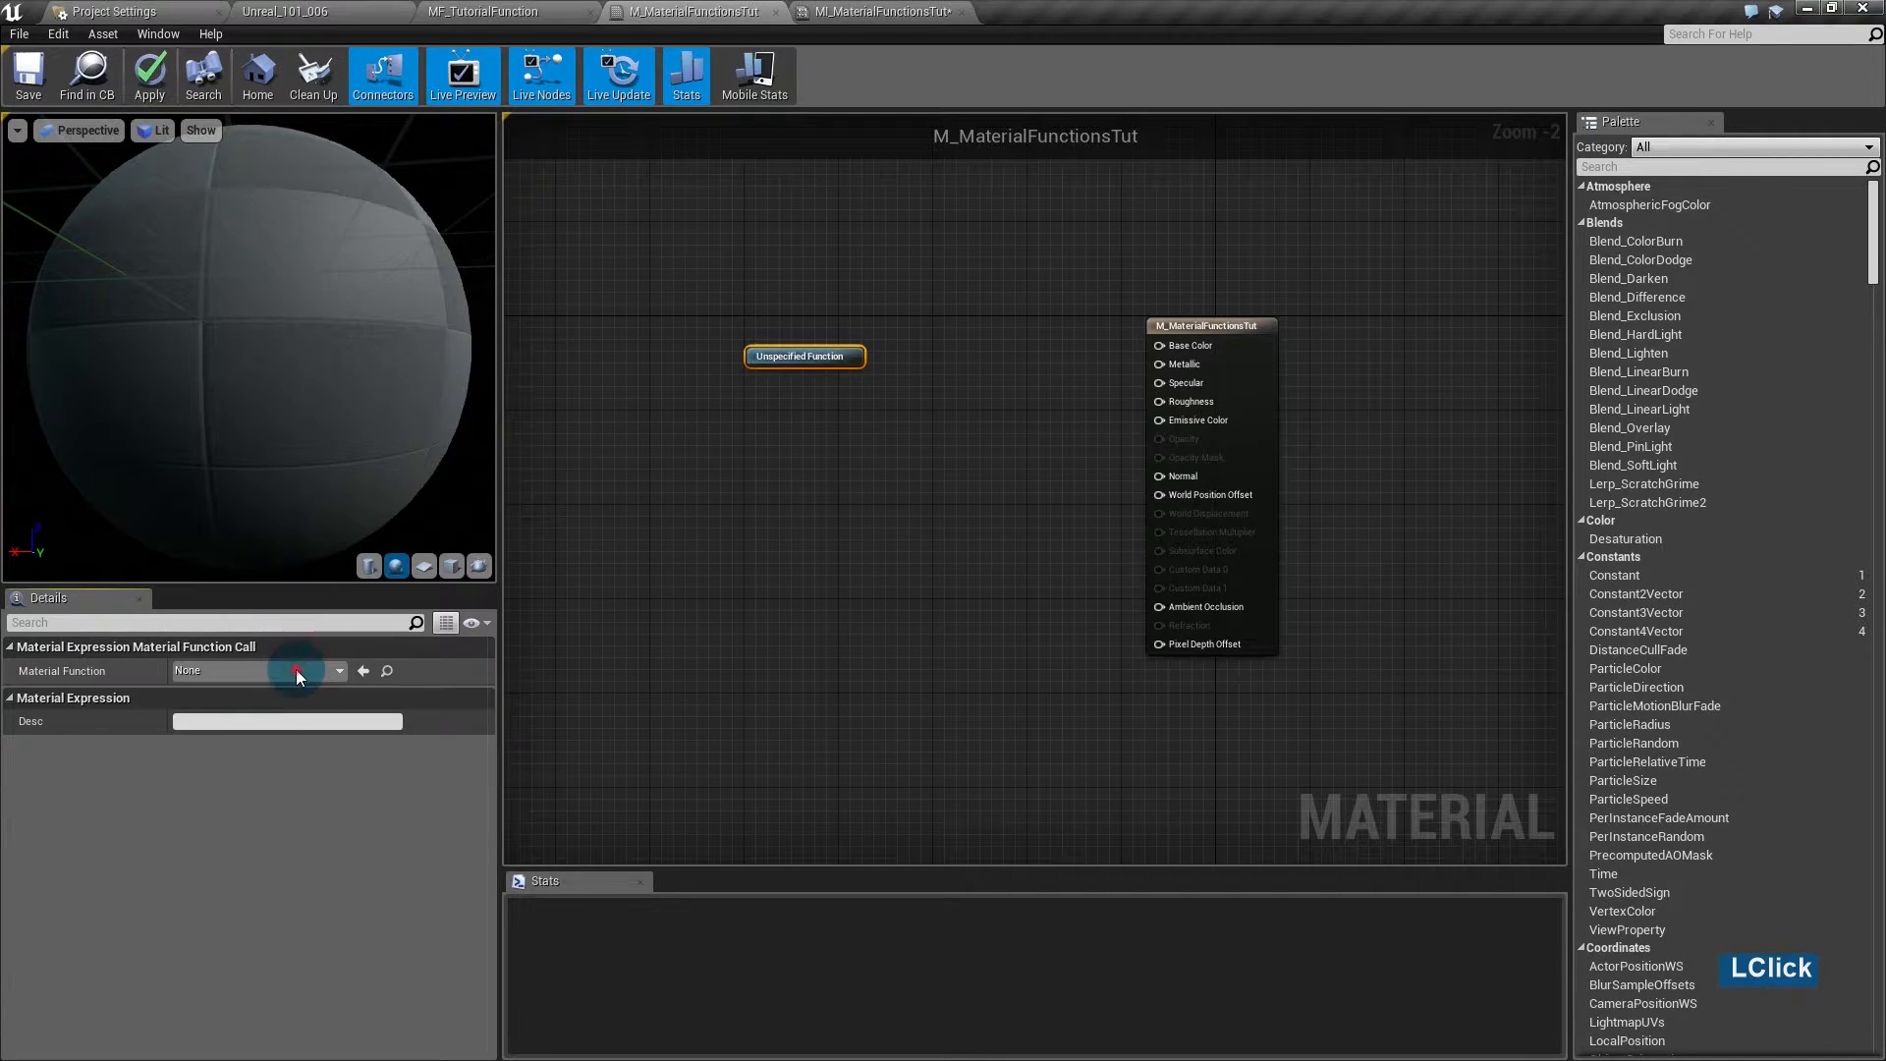
left_click(296, 671)
left_click(274, 370)
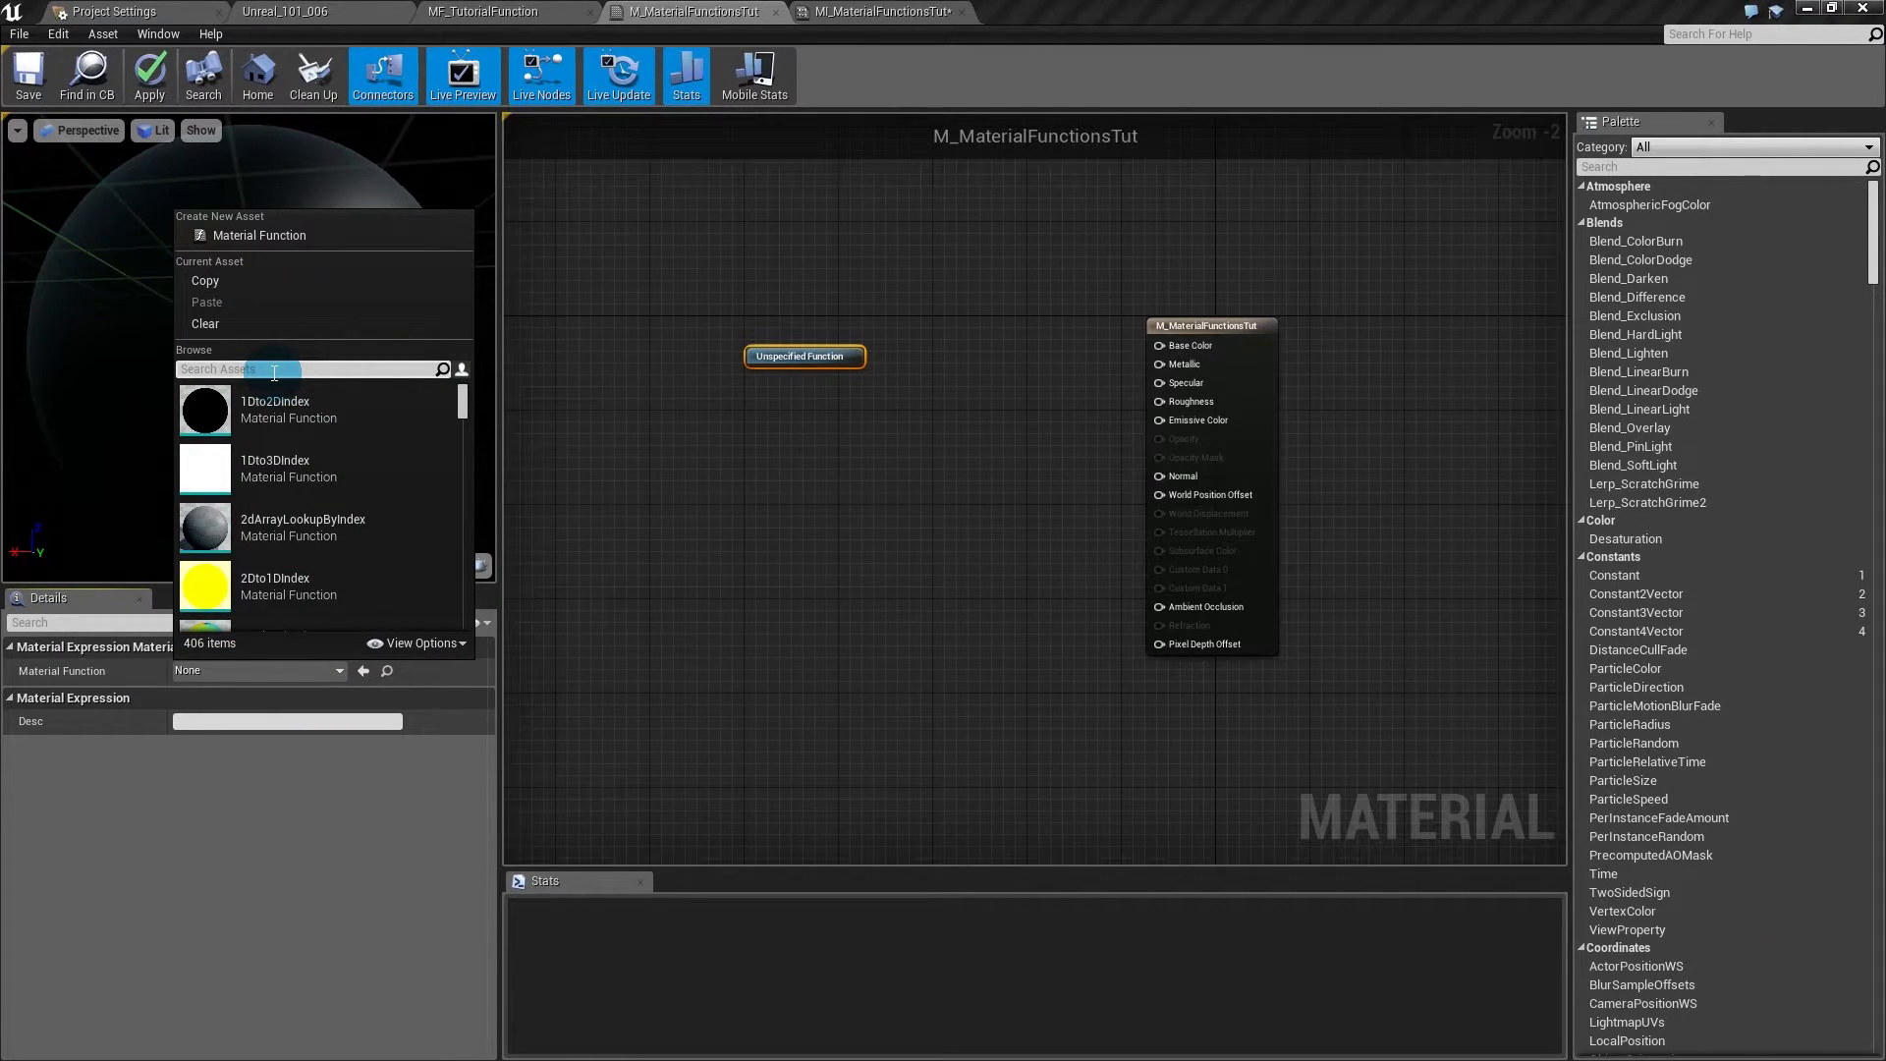
type("mater")
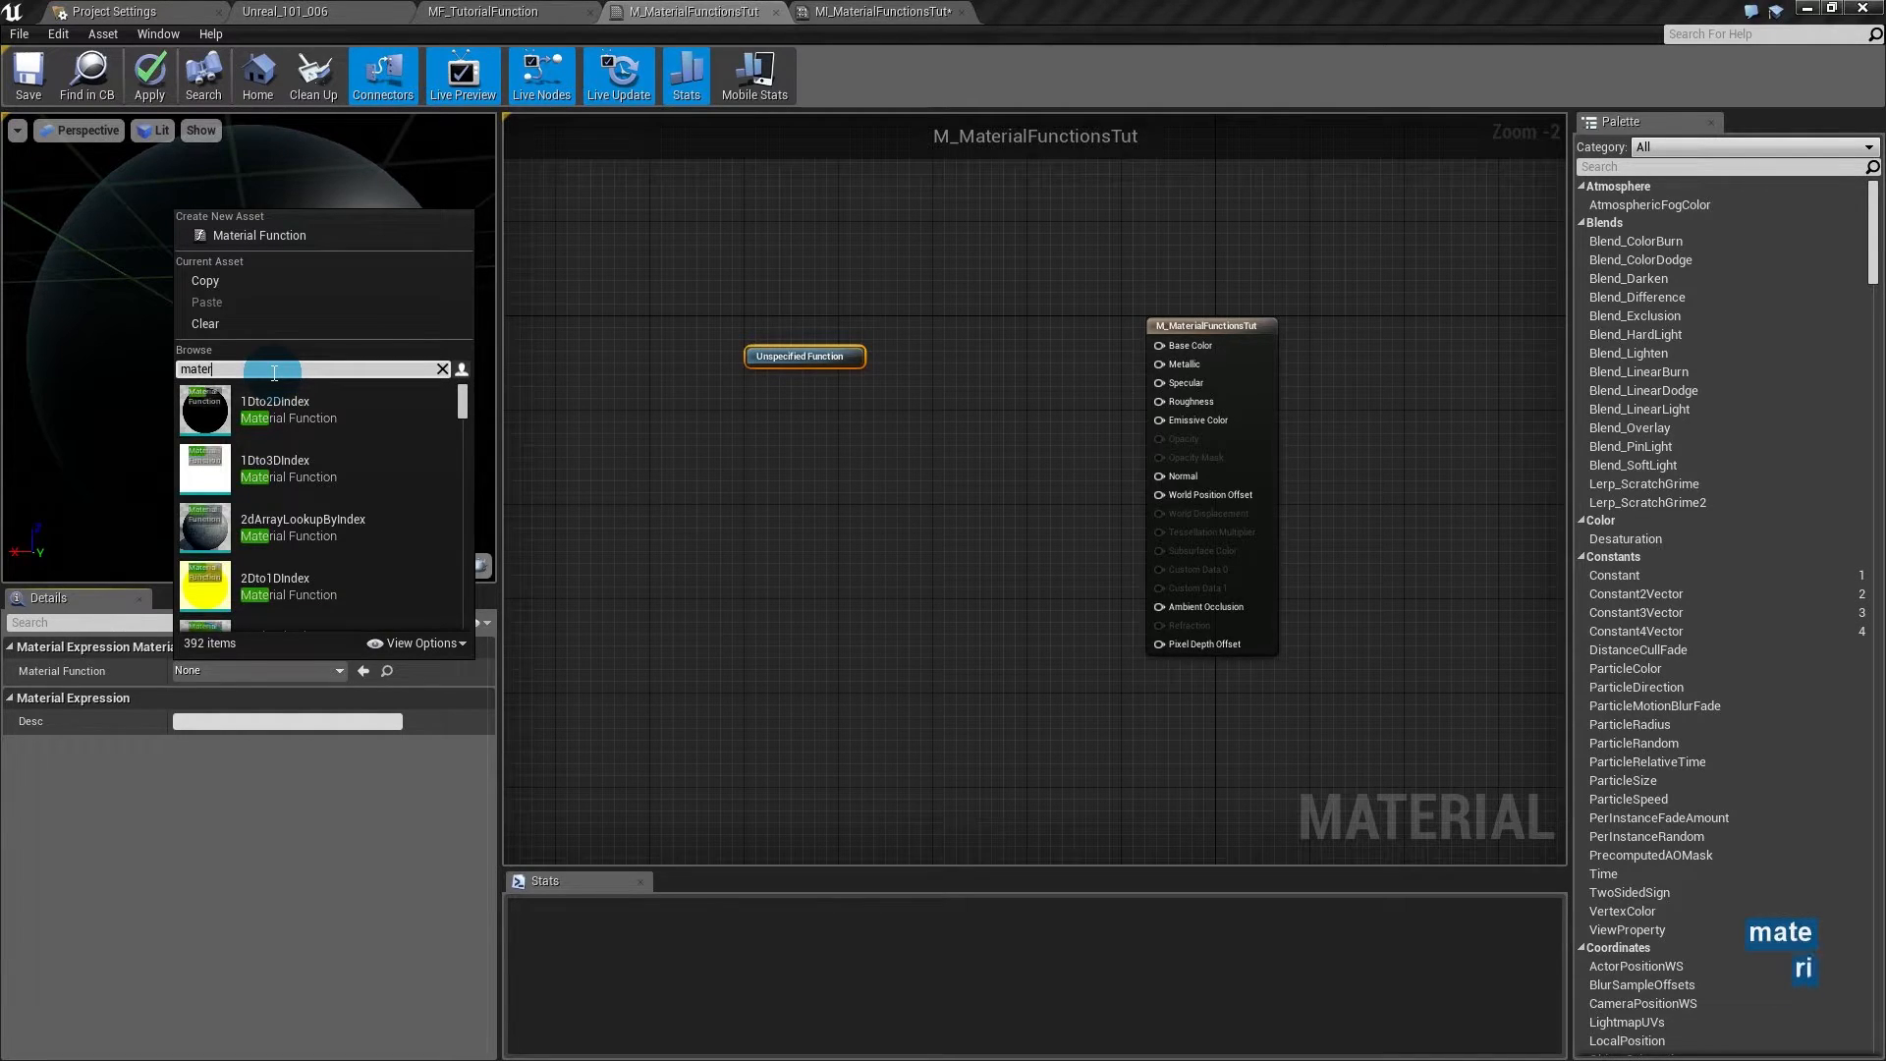
type("ial tut")
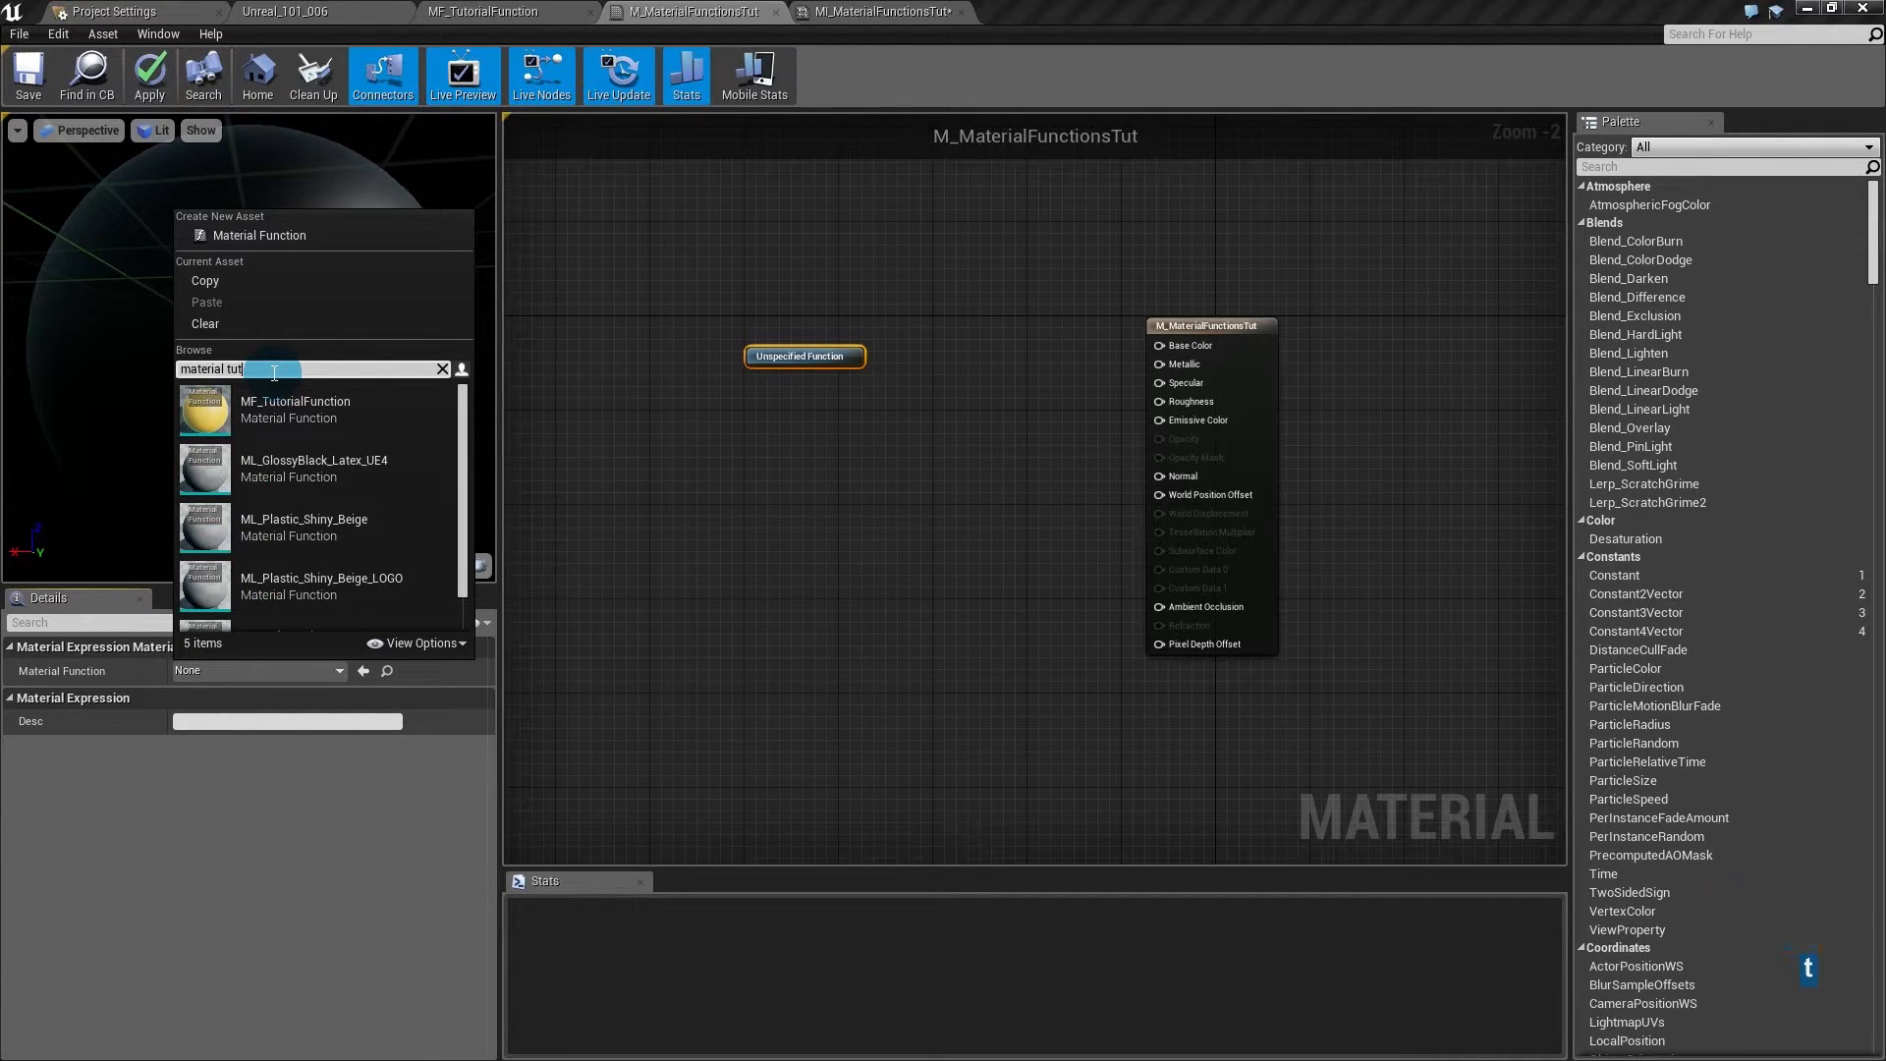
left_click(285, 409)
mouse_move(849, 375)
left_mouse_down()
mouse_move(1196, 383)
mouse_move(1161, 660)
mouse_move(1143, 295)
mouse_move(1153, 610)
mouse_move(1145, 341)
mouse_move(1151, 567)
mouse_move(1168, 332)
mouse_move(892, 377)
mouse_move(837, 363)
mouse_move(864, 377)
left_mouse_up()
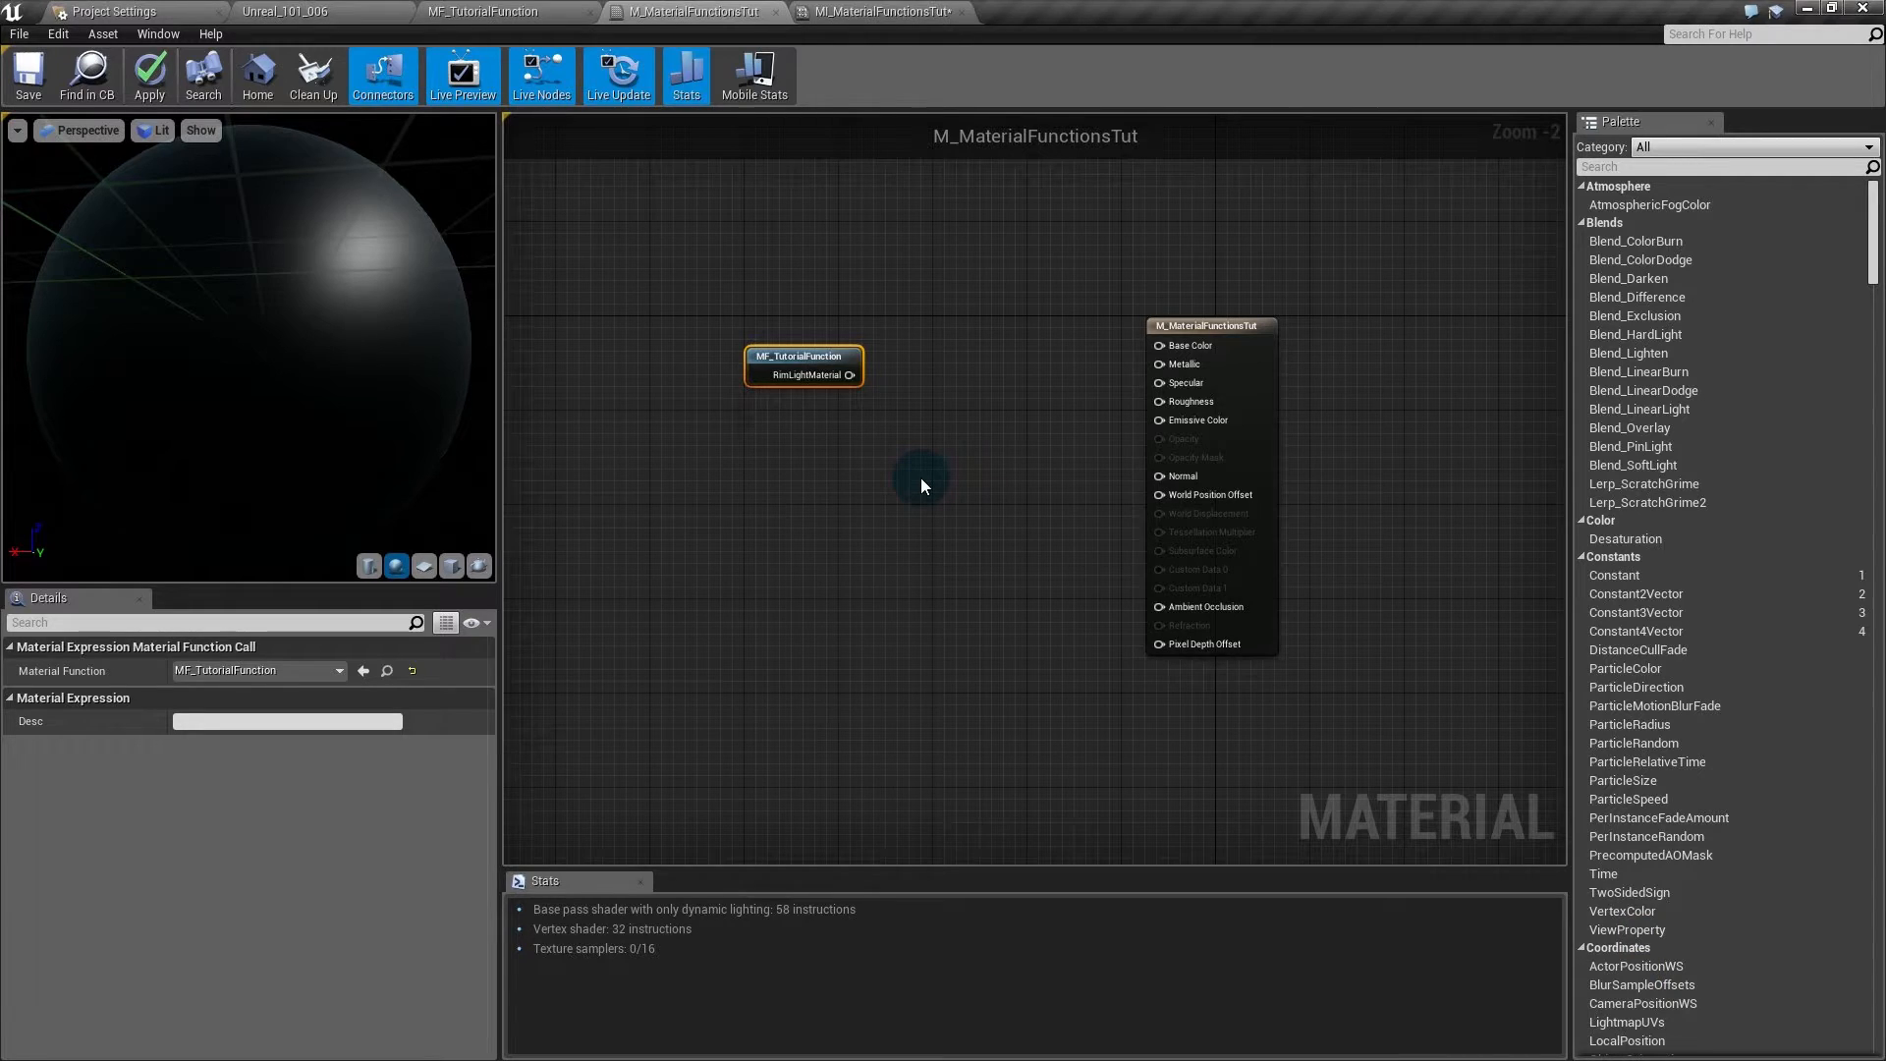
left_click(1216, 337)
- Enable Use Material Attributes on the material and rearrange the result and MF_TutorialFunction nodes
left_click(996, 493)
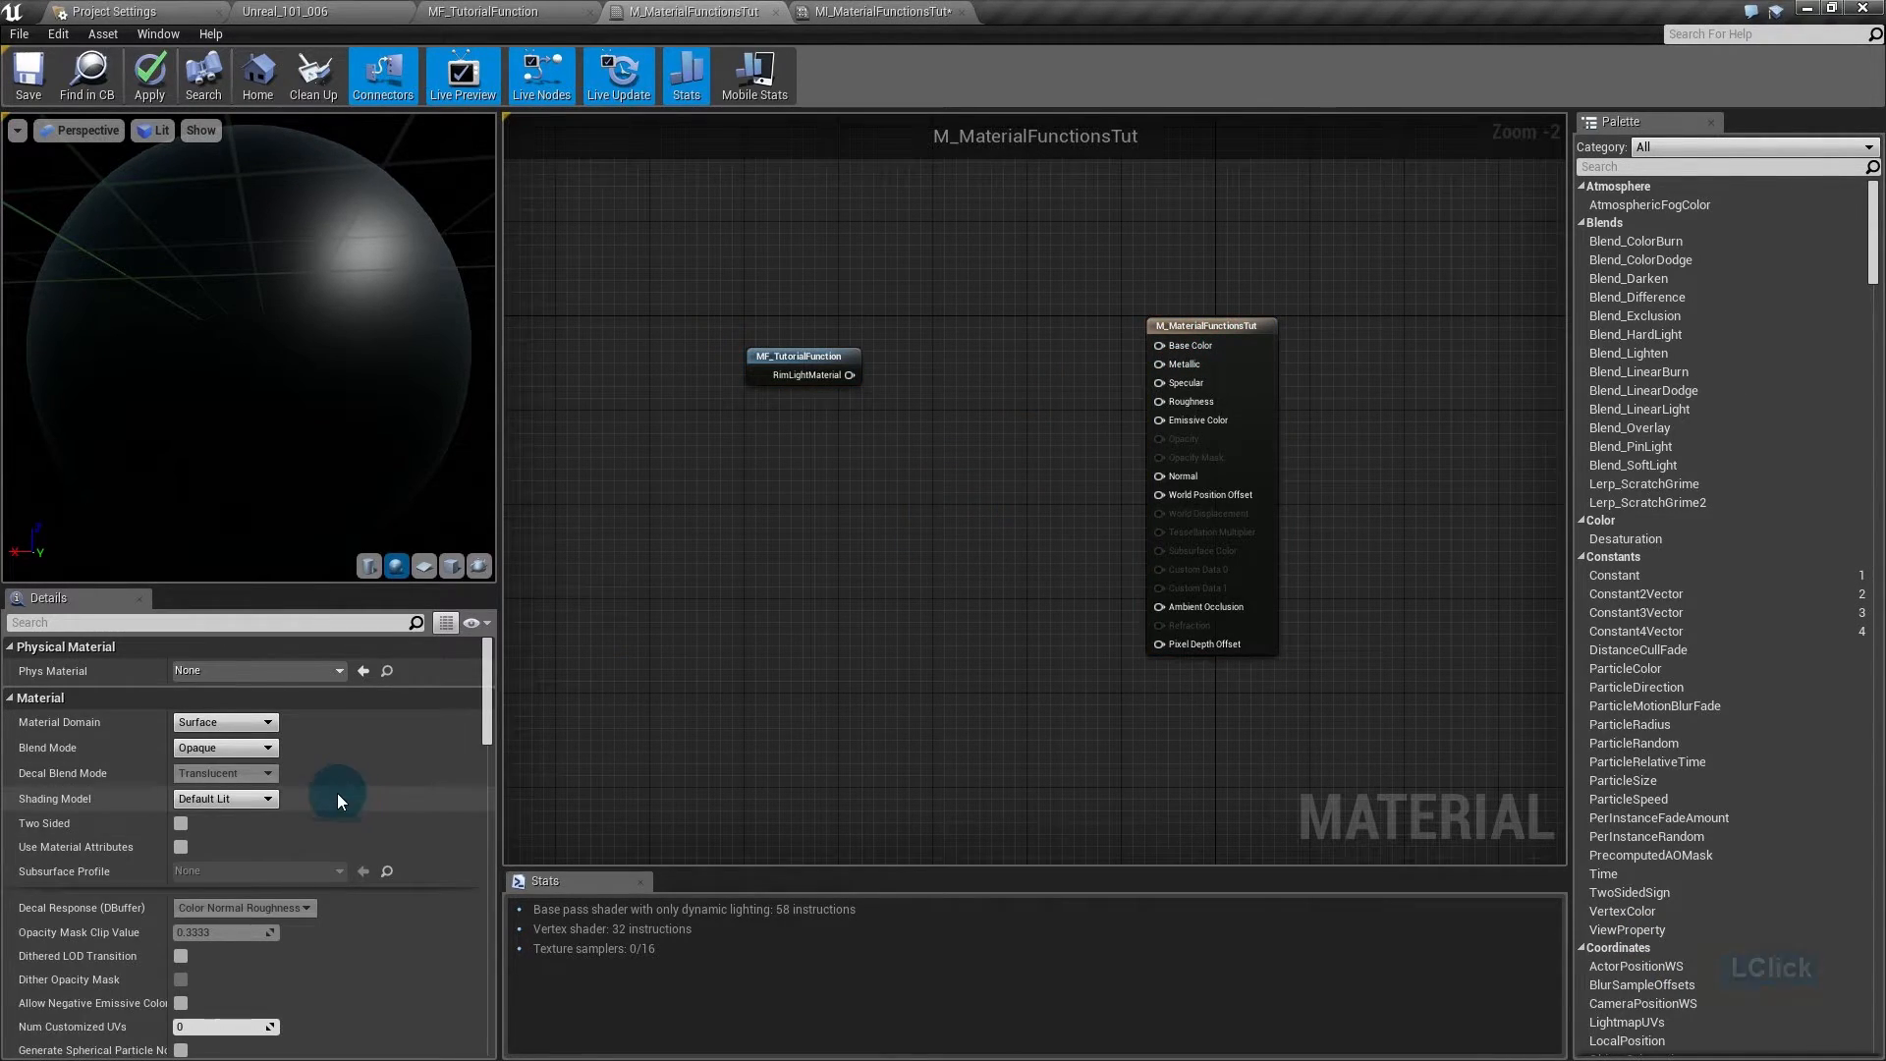
left_click(181, 847)
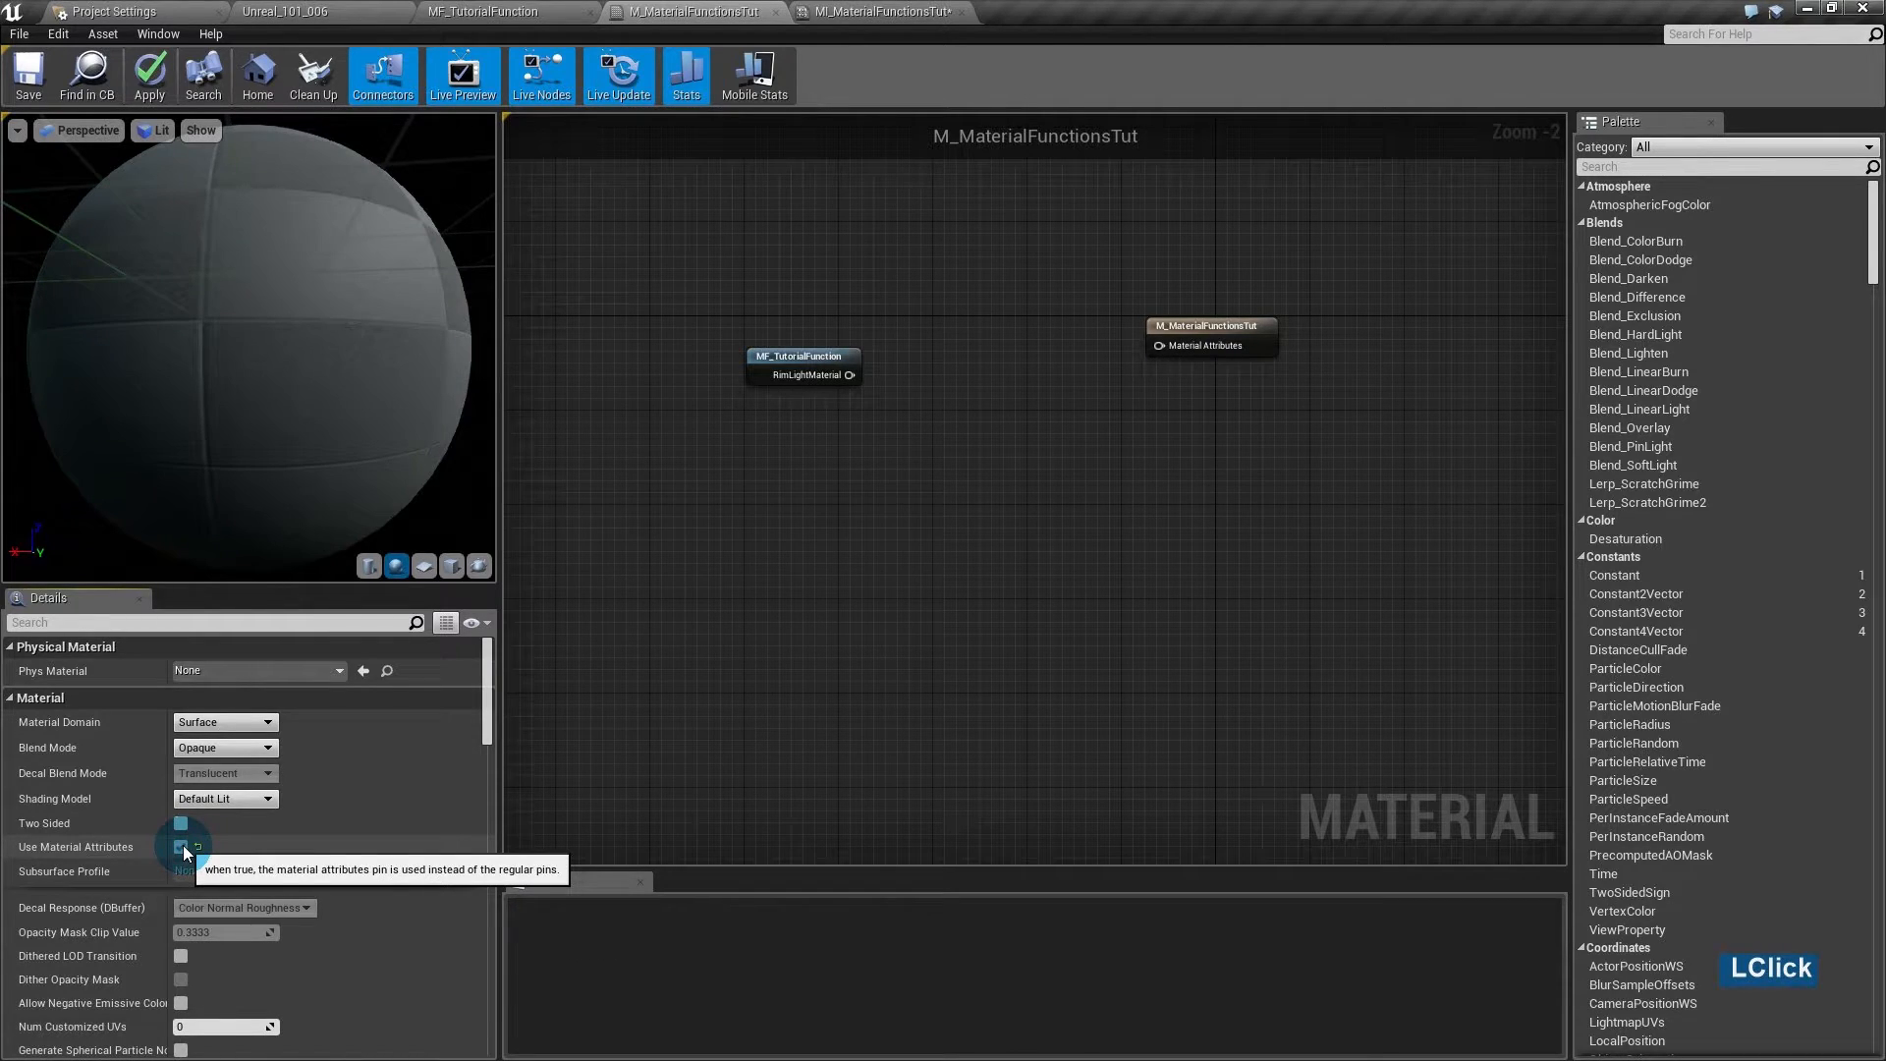
left_click(1216, 316)
left_click_drag(1218, 324, 1111, 348)
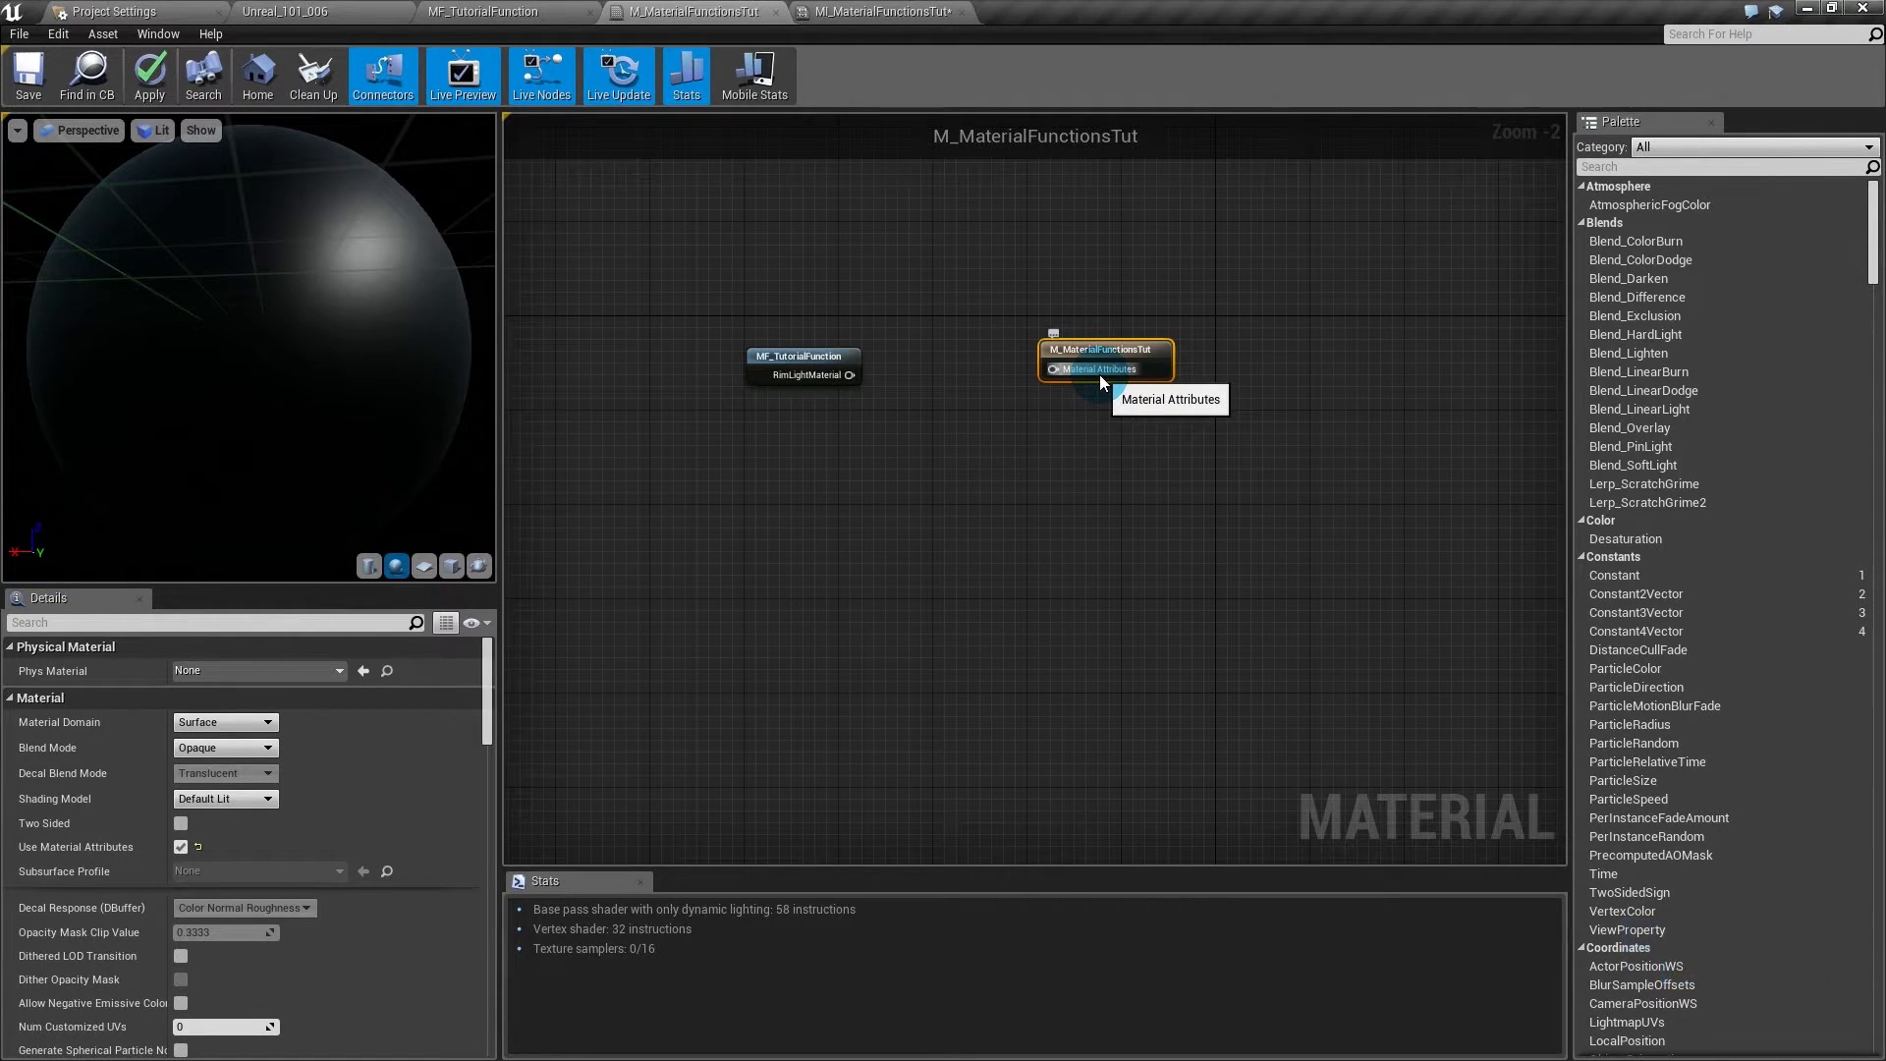
left_click_drag(808, 366, 587, 364)
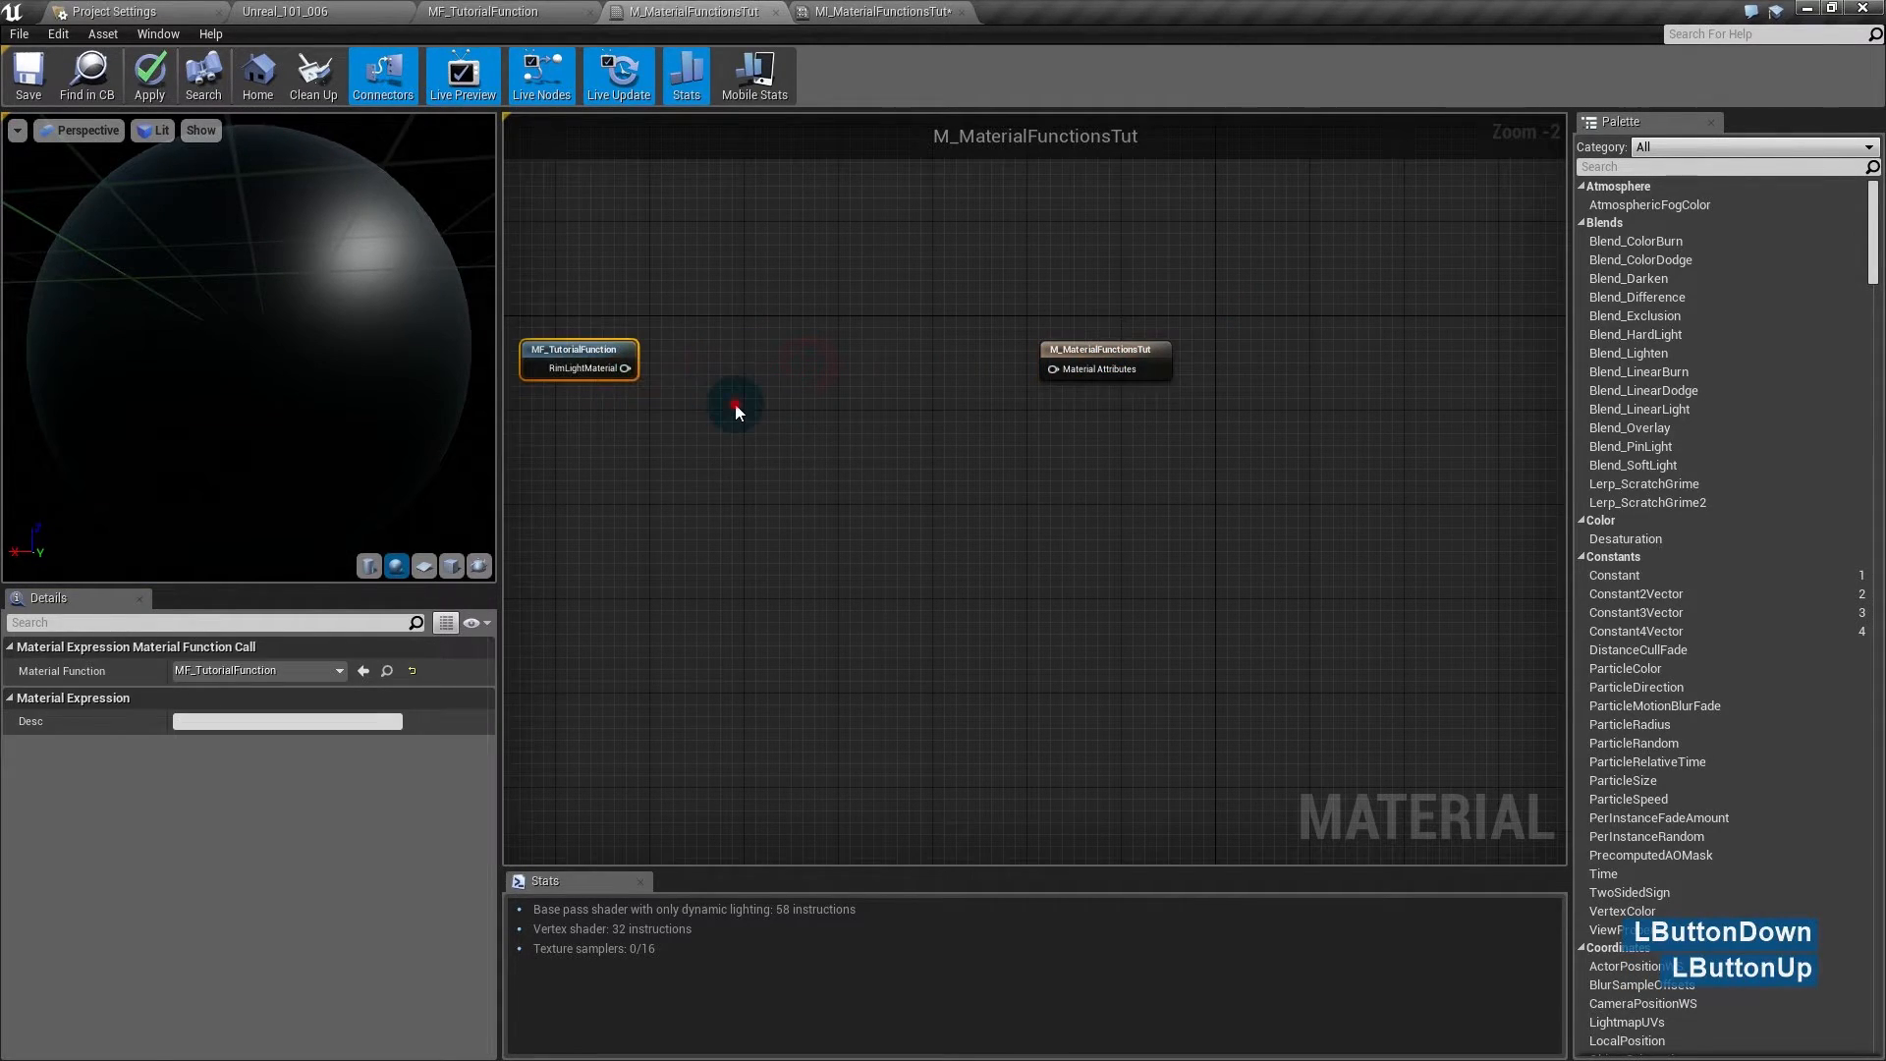
left_click(771, 376)
- Add a MakeMaterialAttributes node, then delete it as unneeded
right_click(774, 373)
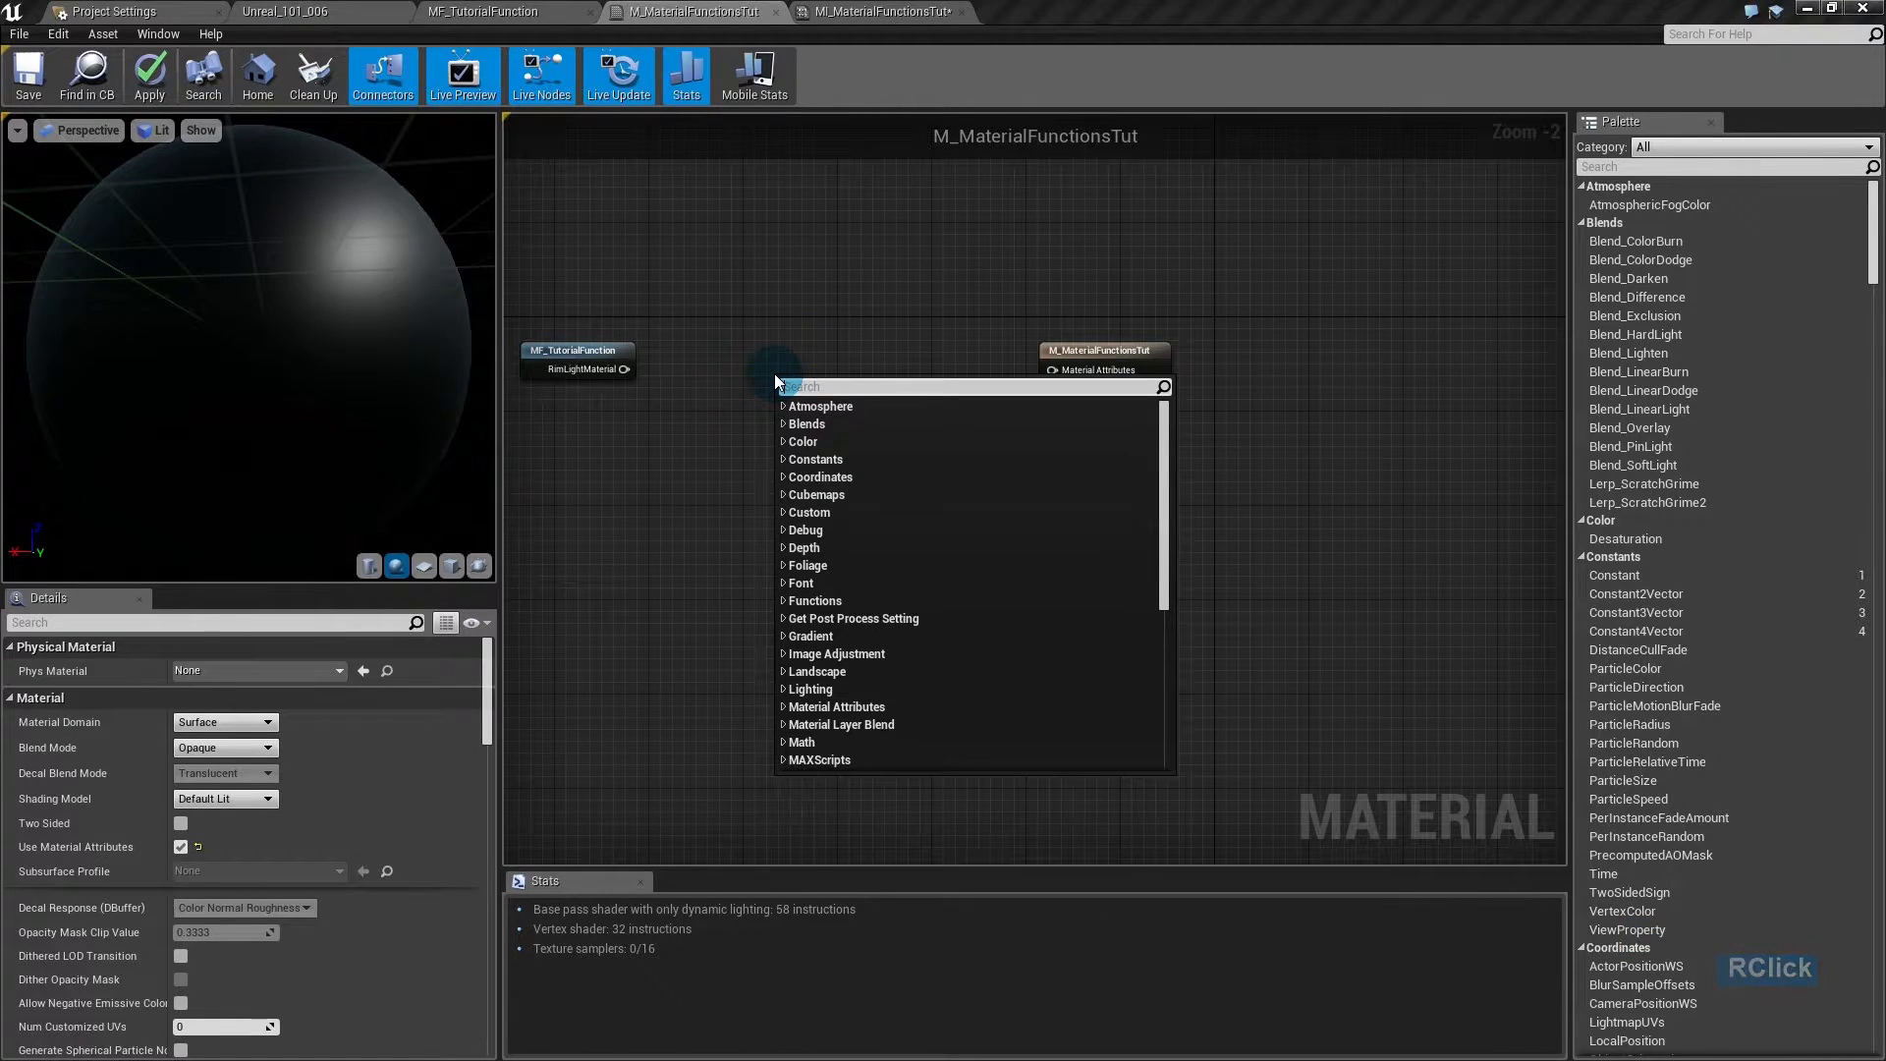
type("makemate")
key("Return")
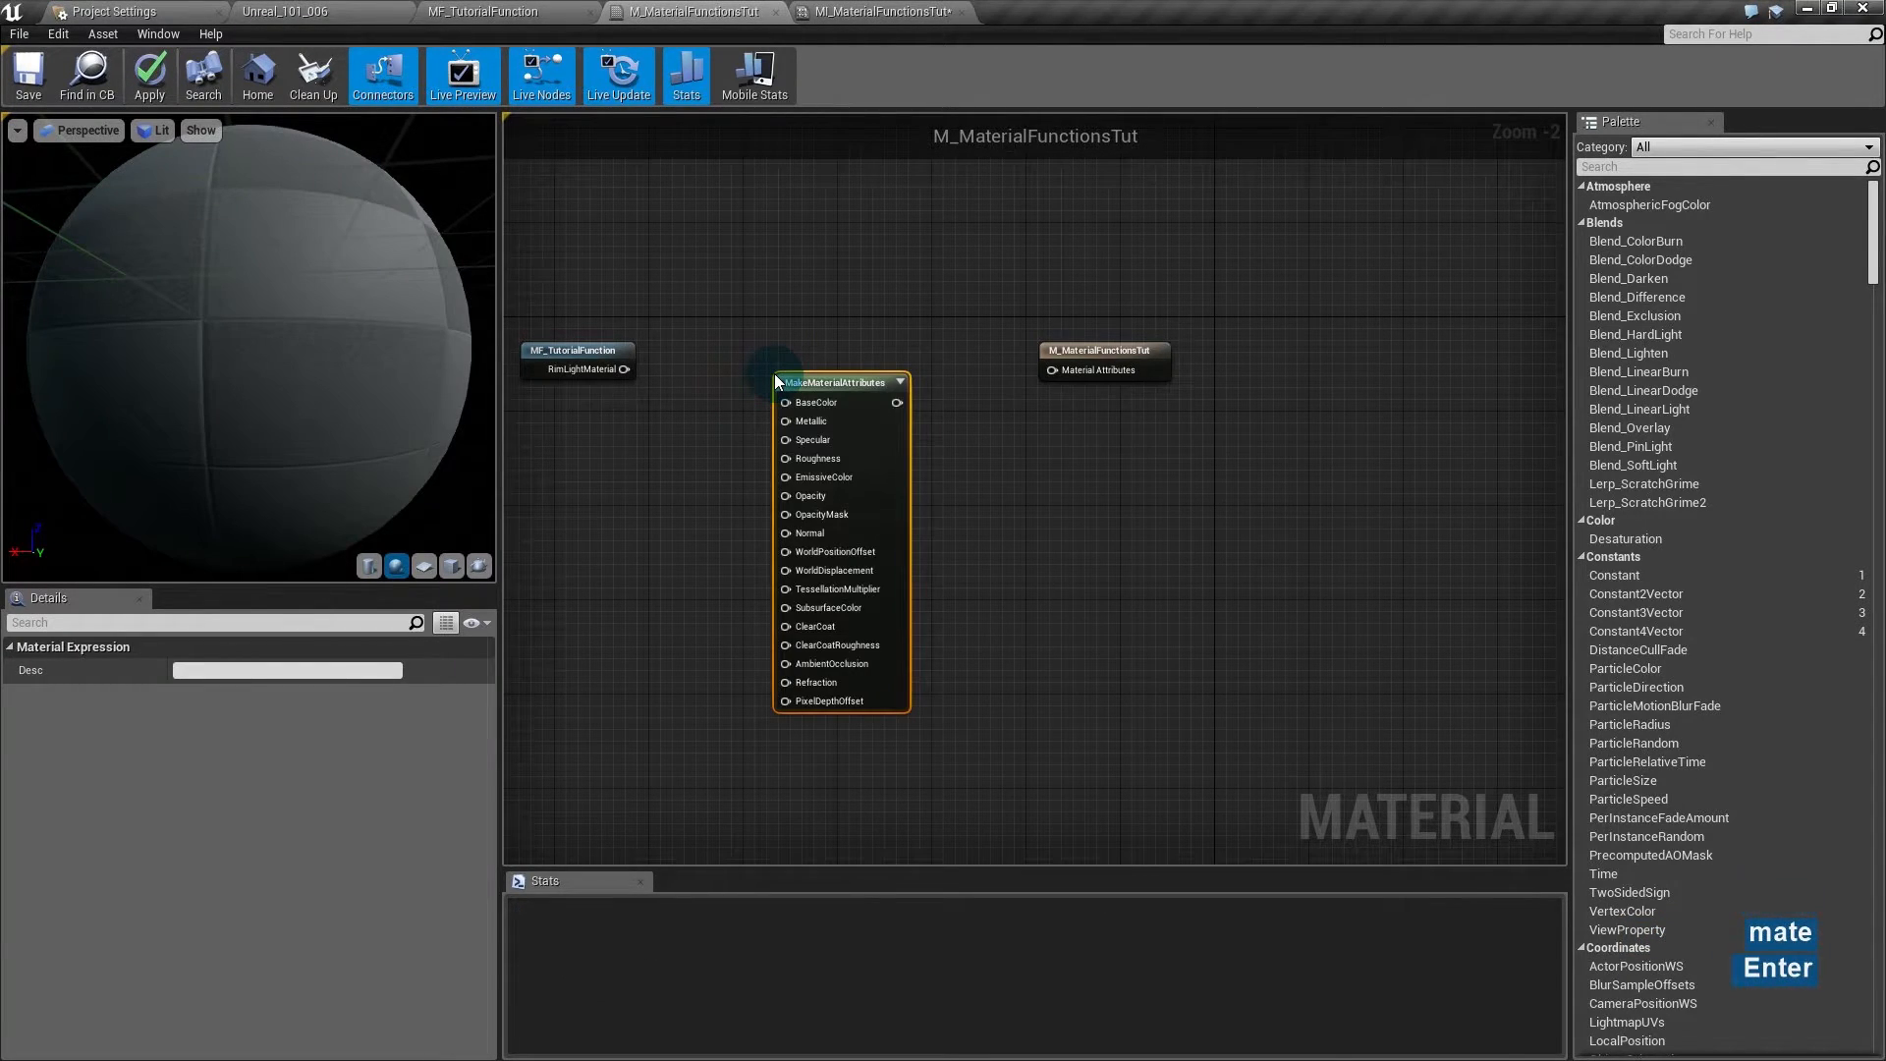
left_click(776, 379)
key("Delete")
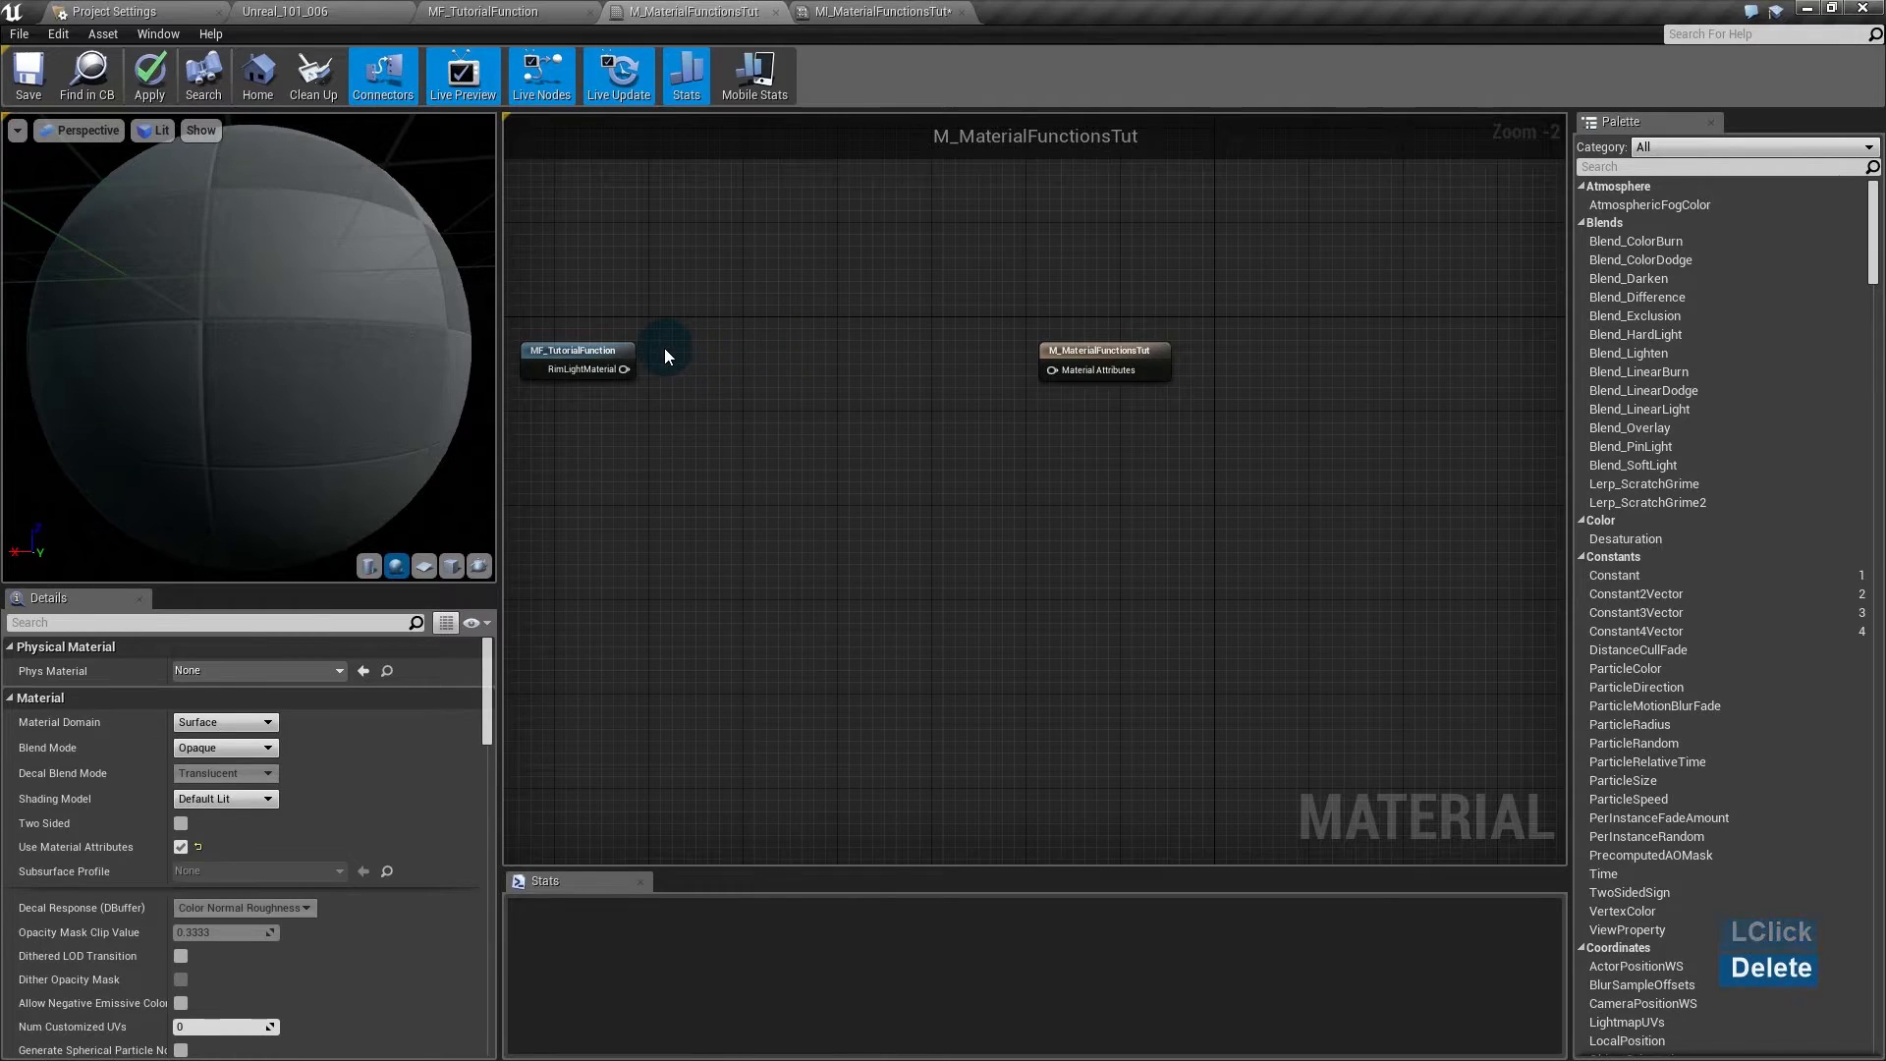
- Try a BreakMaterialAttributes node off RimLightMaterial, then delete it
left_click_drag(625, 369, 753, 347)
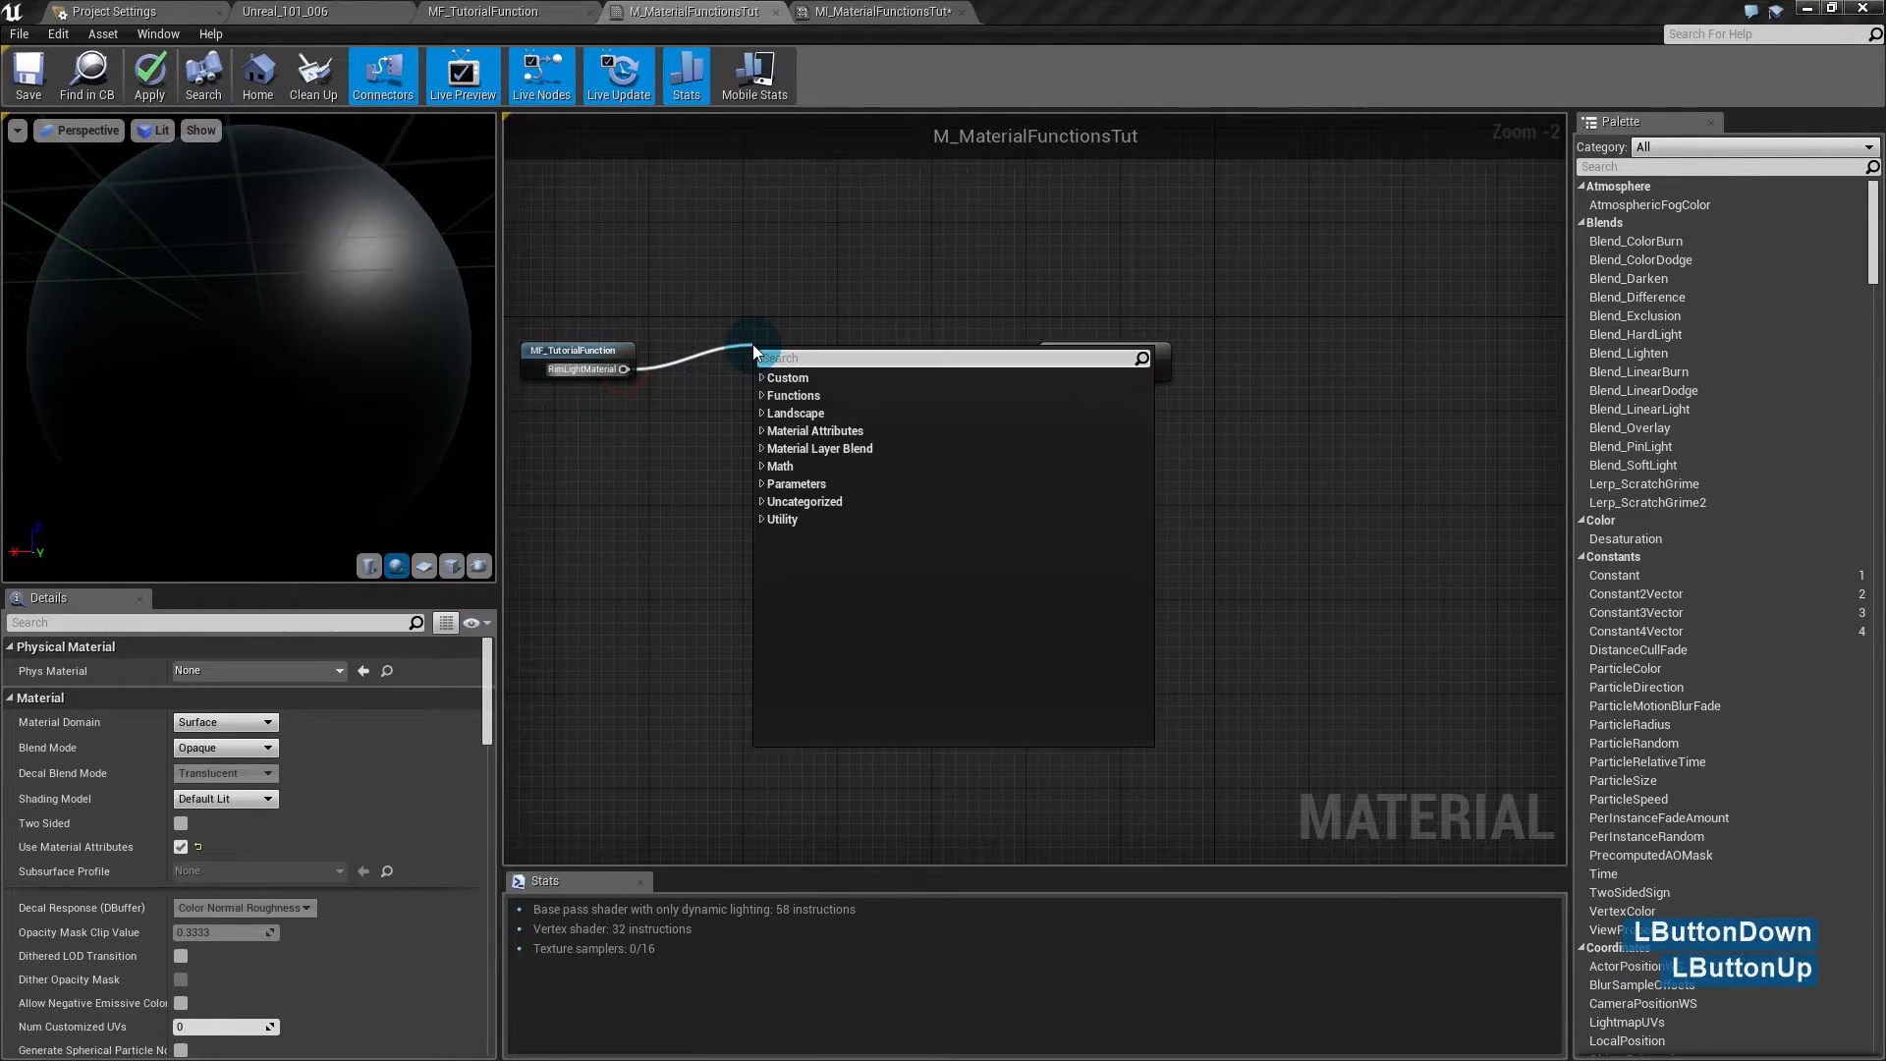
type("brea")
key("Return")
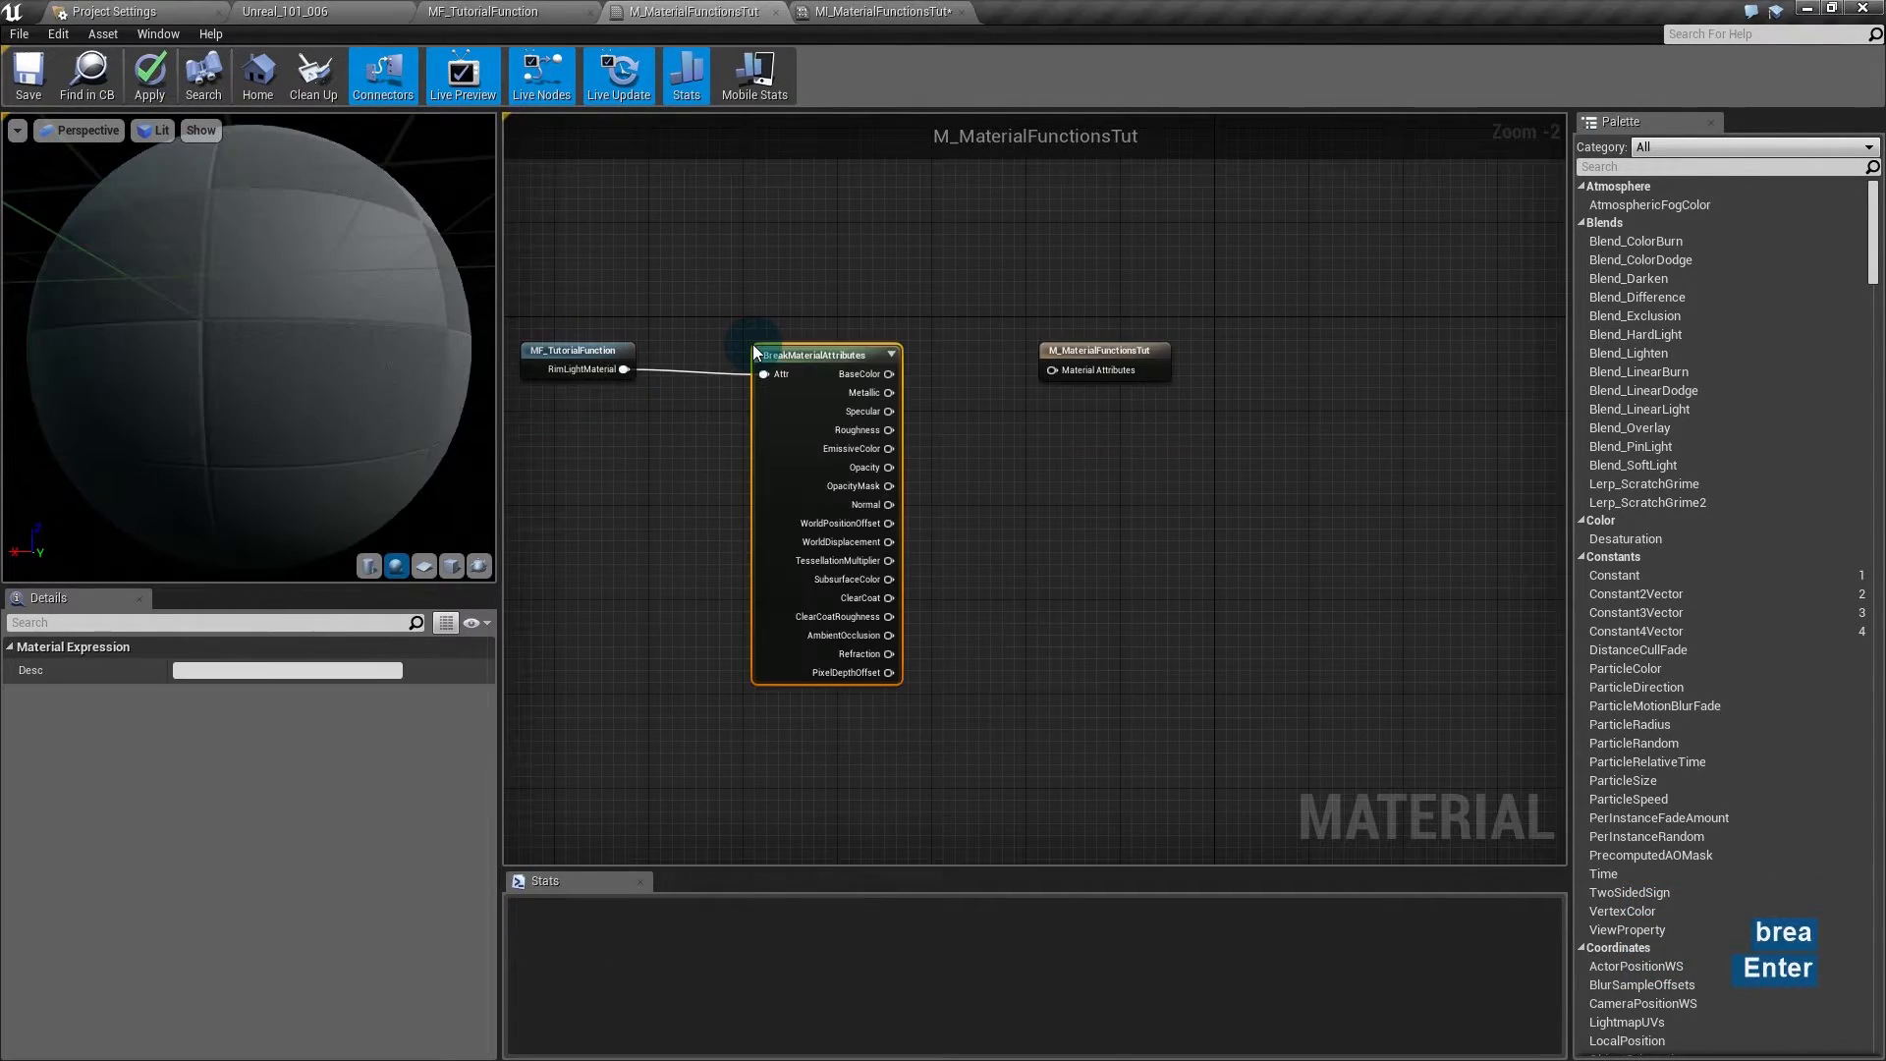
mouse_move(890, 373)
left_mouse_down()
mouse_move(1037, 374)
mouse_move(887, 370)
left_mouse_up()
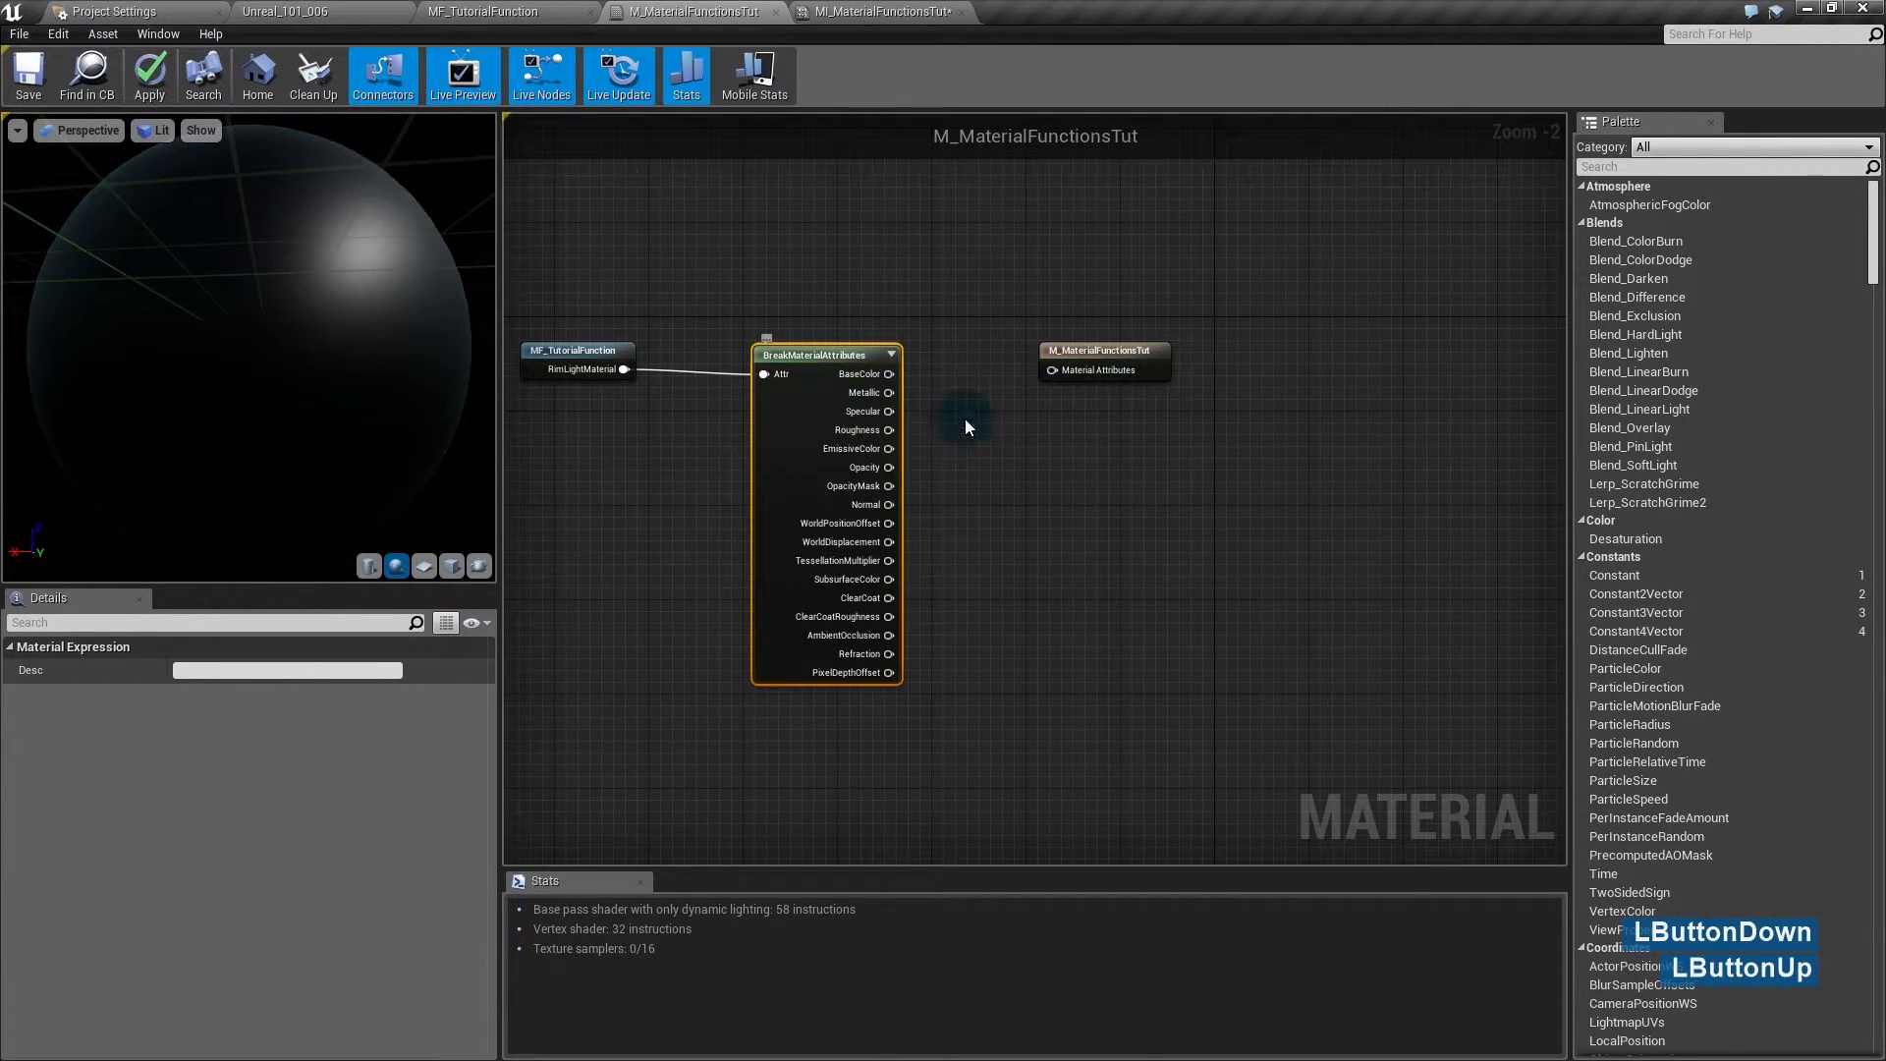
left_click(809, 458)
key("Delete")
- Wire RimLightMaterial directly into the result node's Material Attributes input
left_click_drag(626, 370, 1059, 373)
left_click_drag(586, 358, 917, 358)
left_click(941, 464)
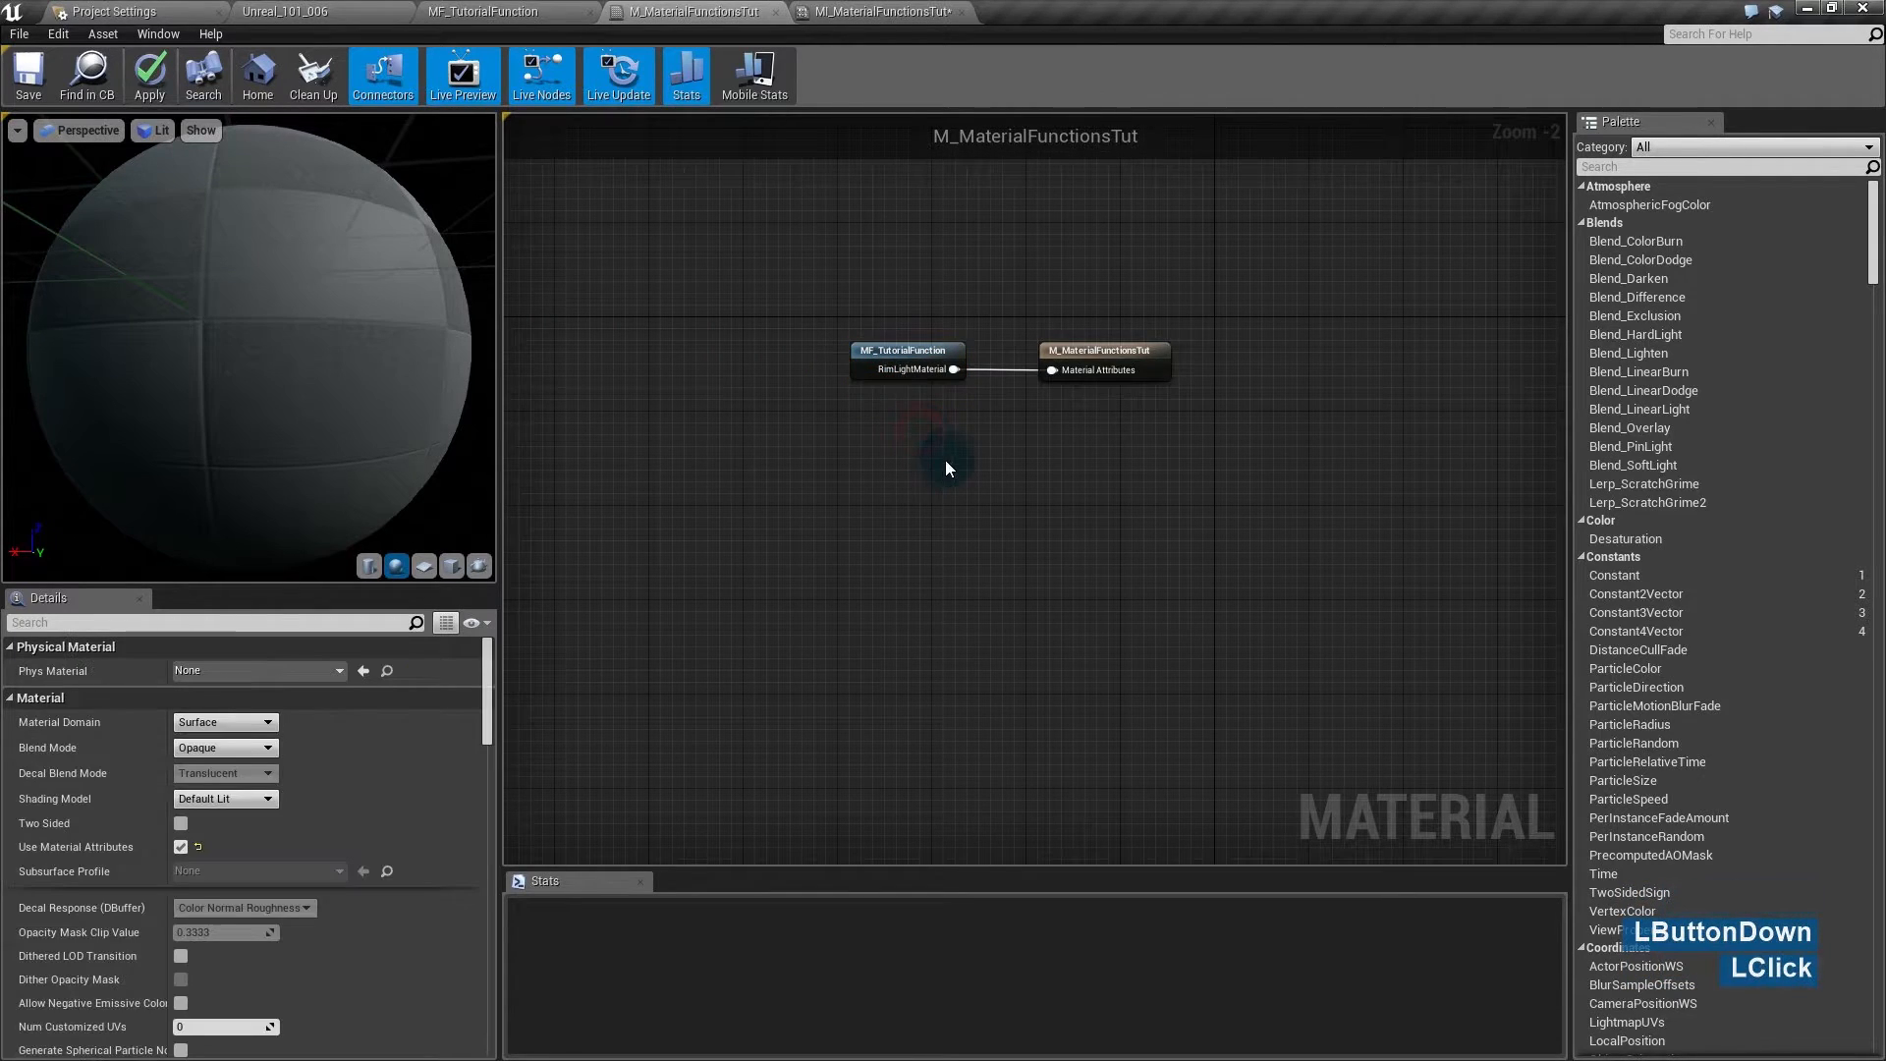
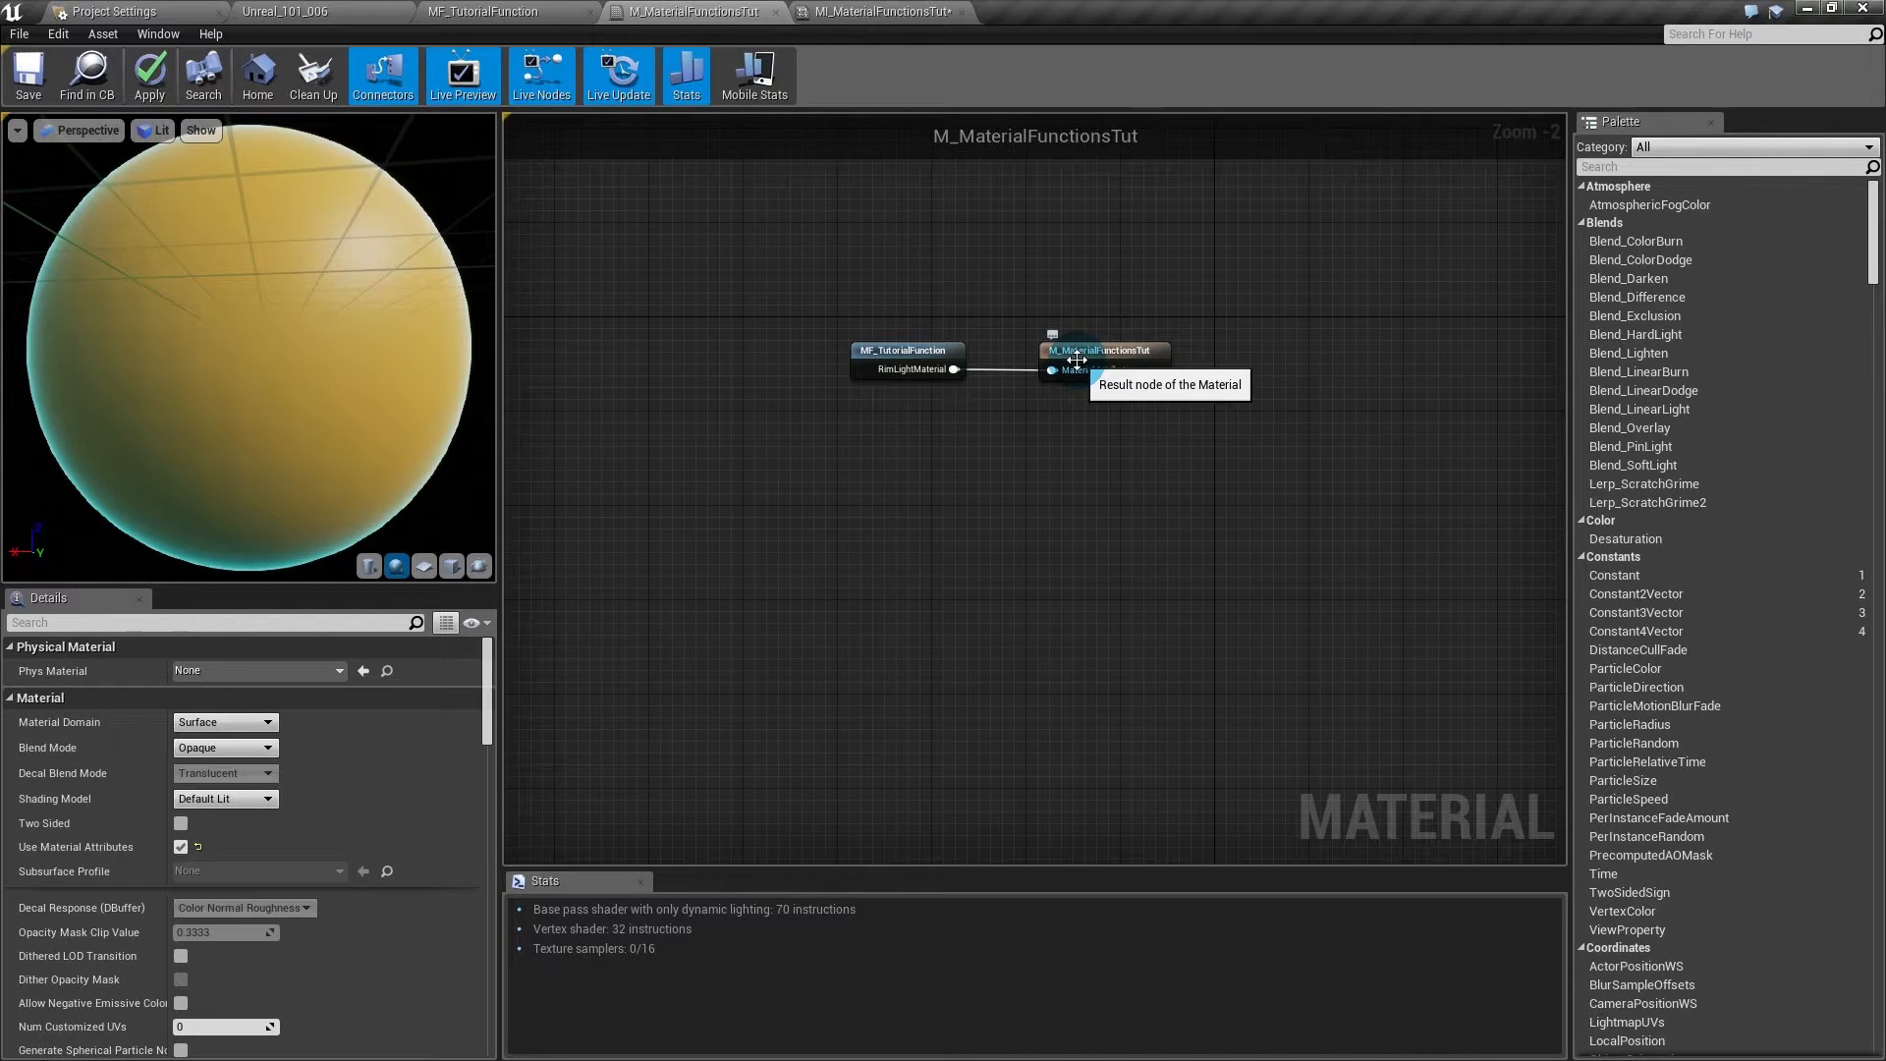
- Move the MF_TutorialFunction node left to make room for a new node
left_click_drag(895, 354, 833, 352)
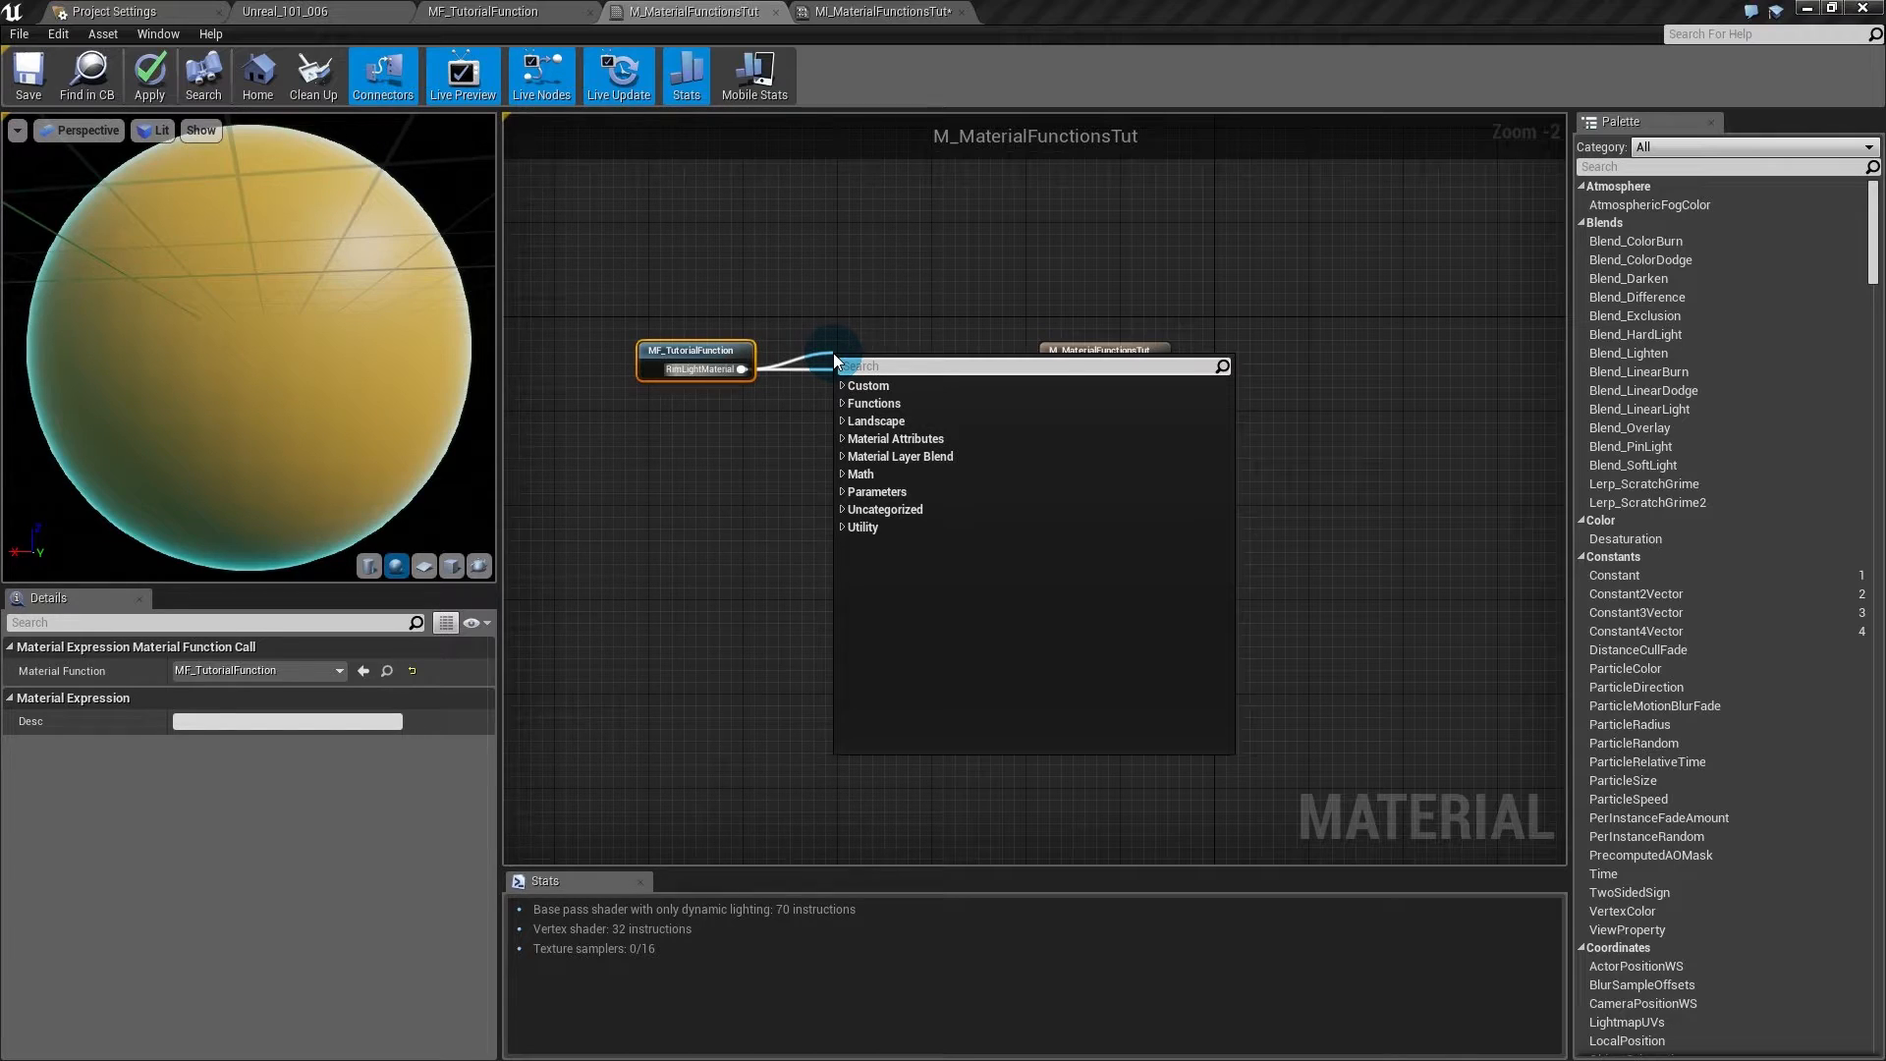
- Add a SetMaterialAttributes node and give it a Normal attribute input
type("setmate")
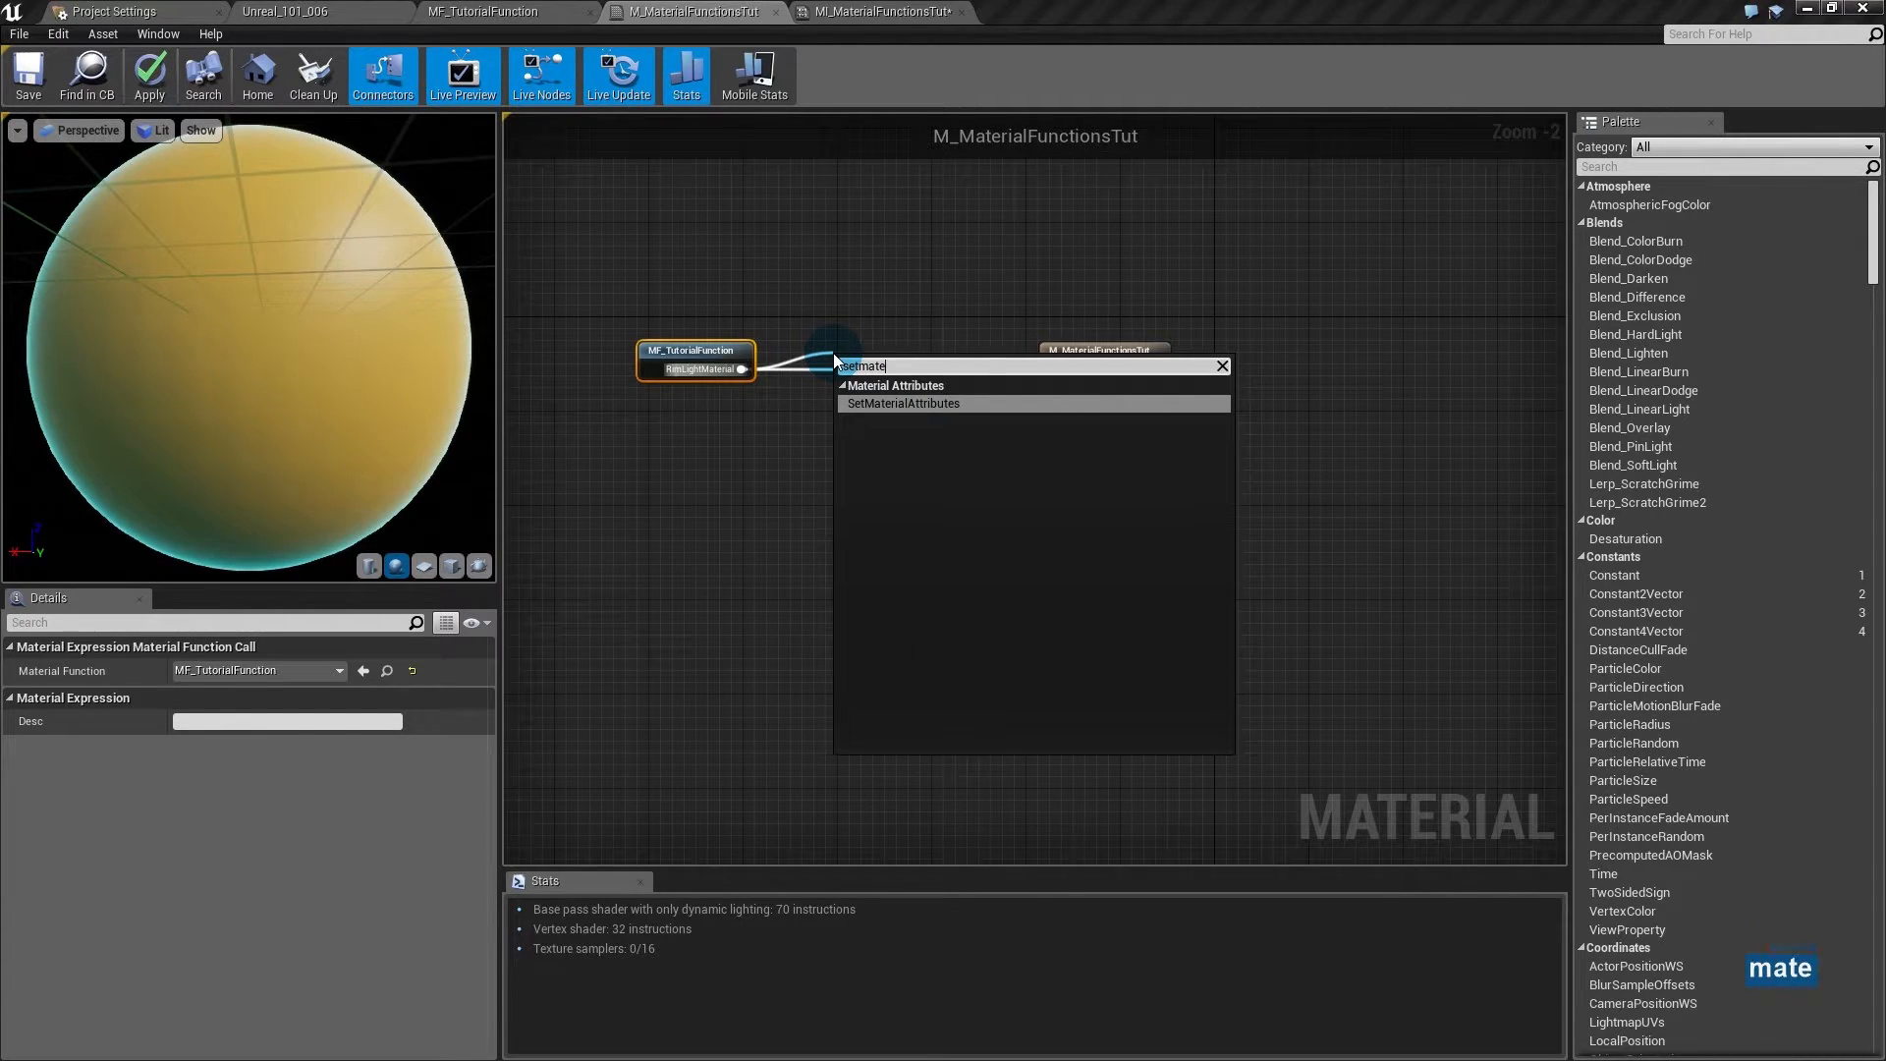
key("Return")
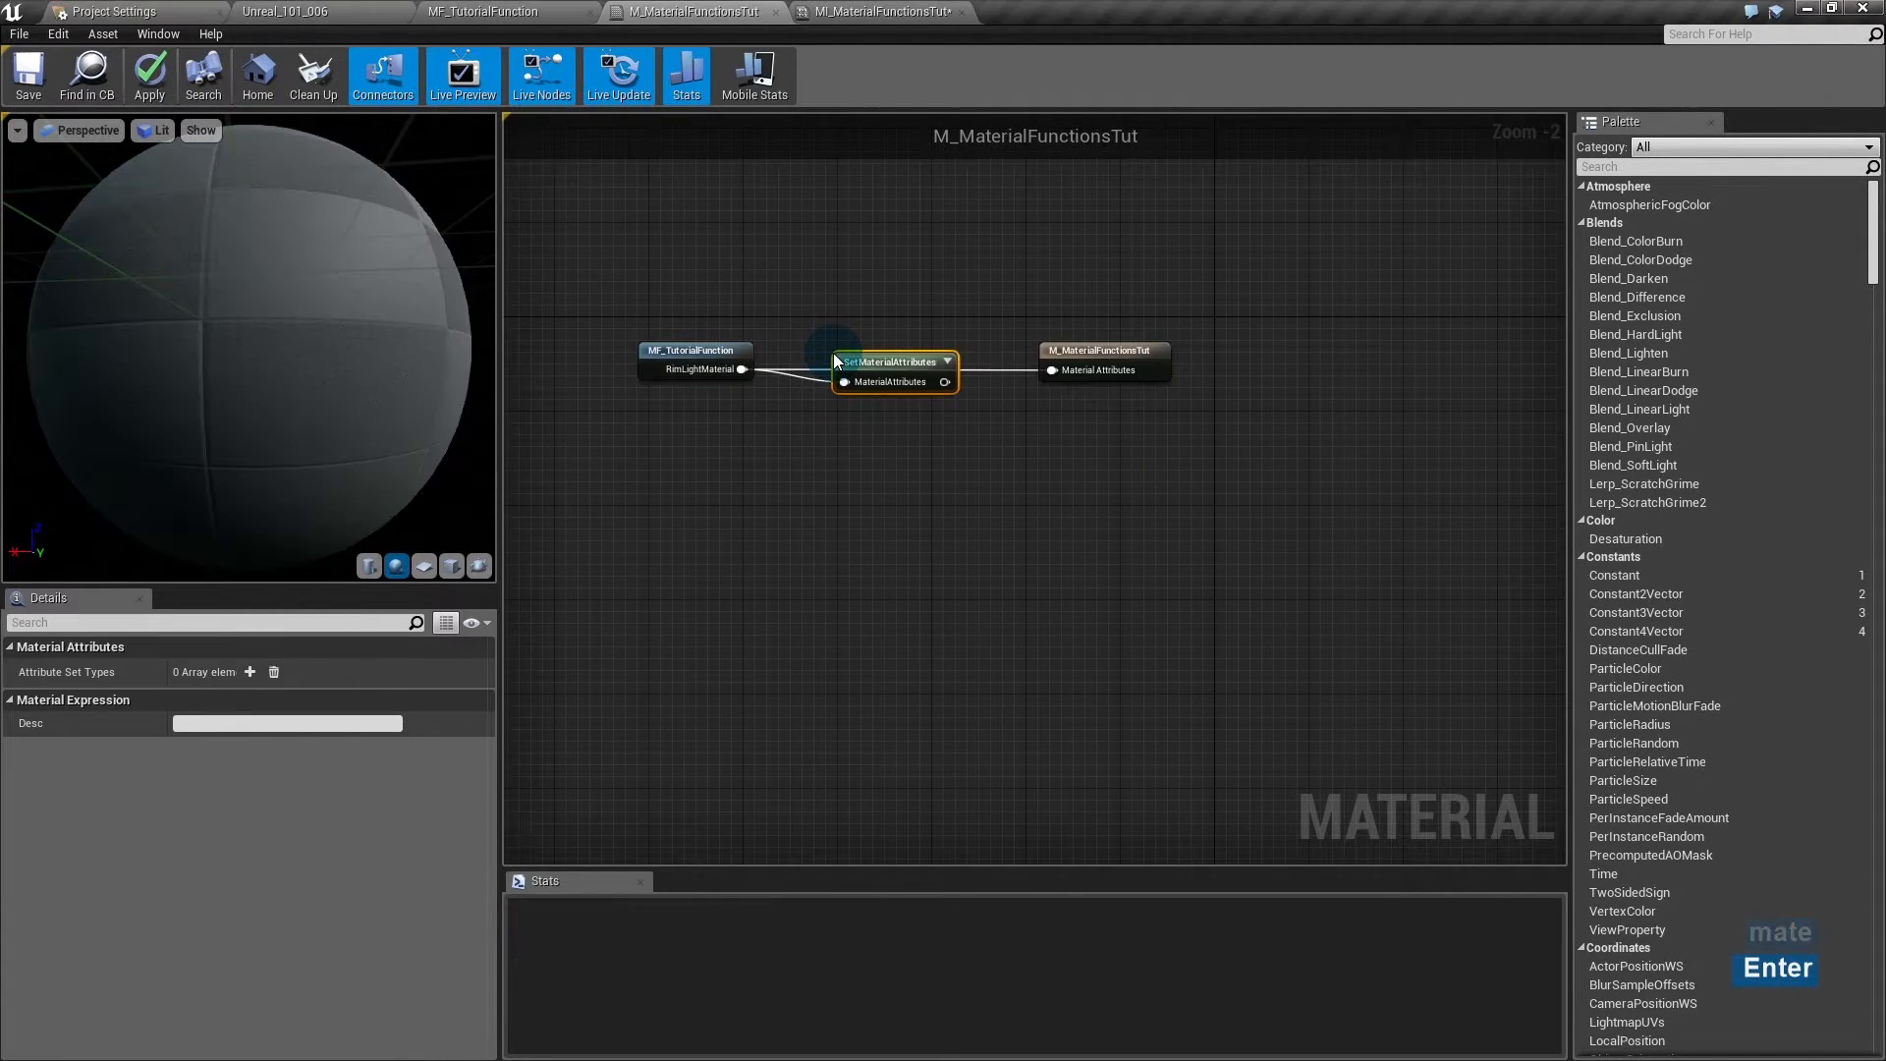
left_click(865, 363)
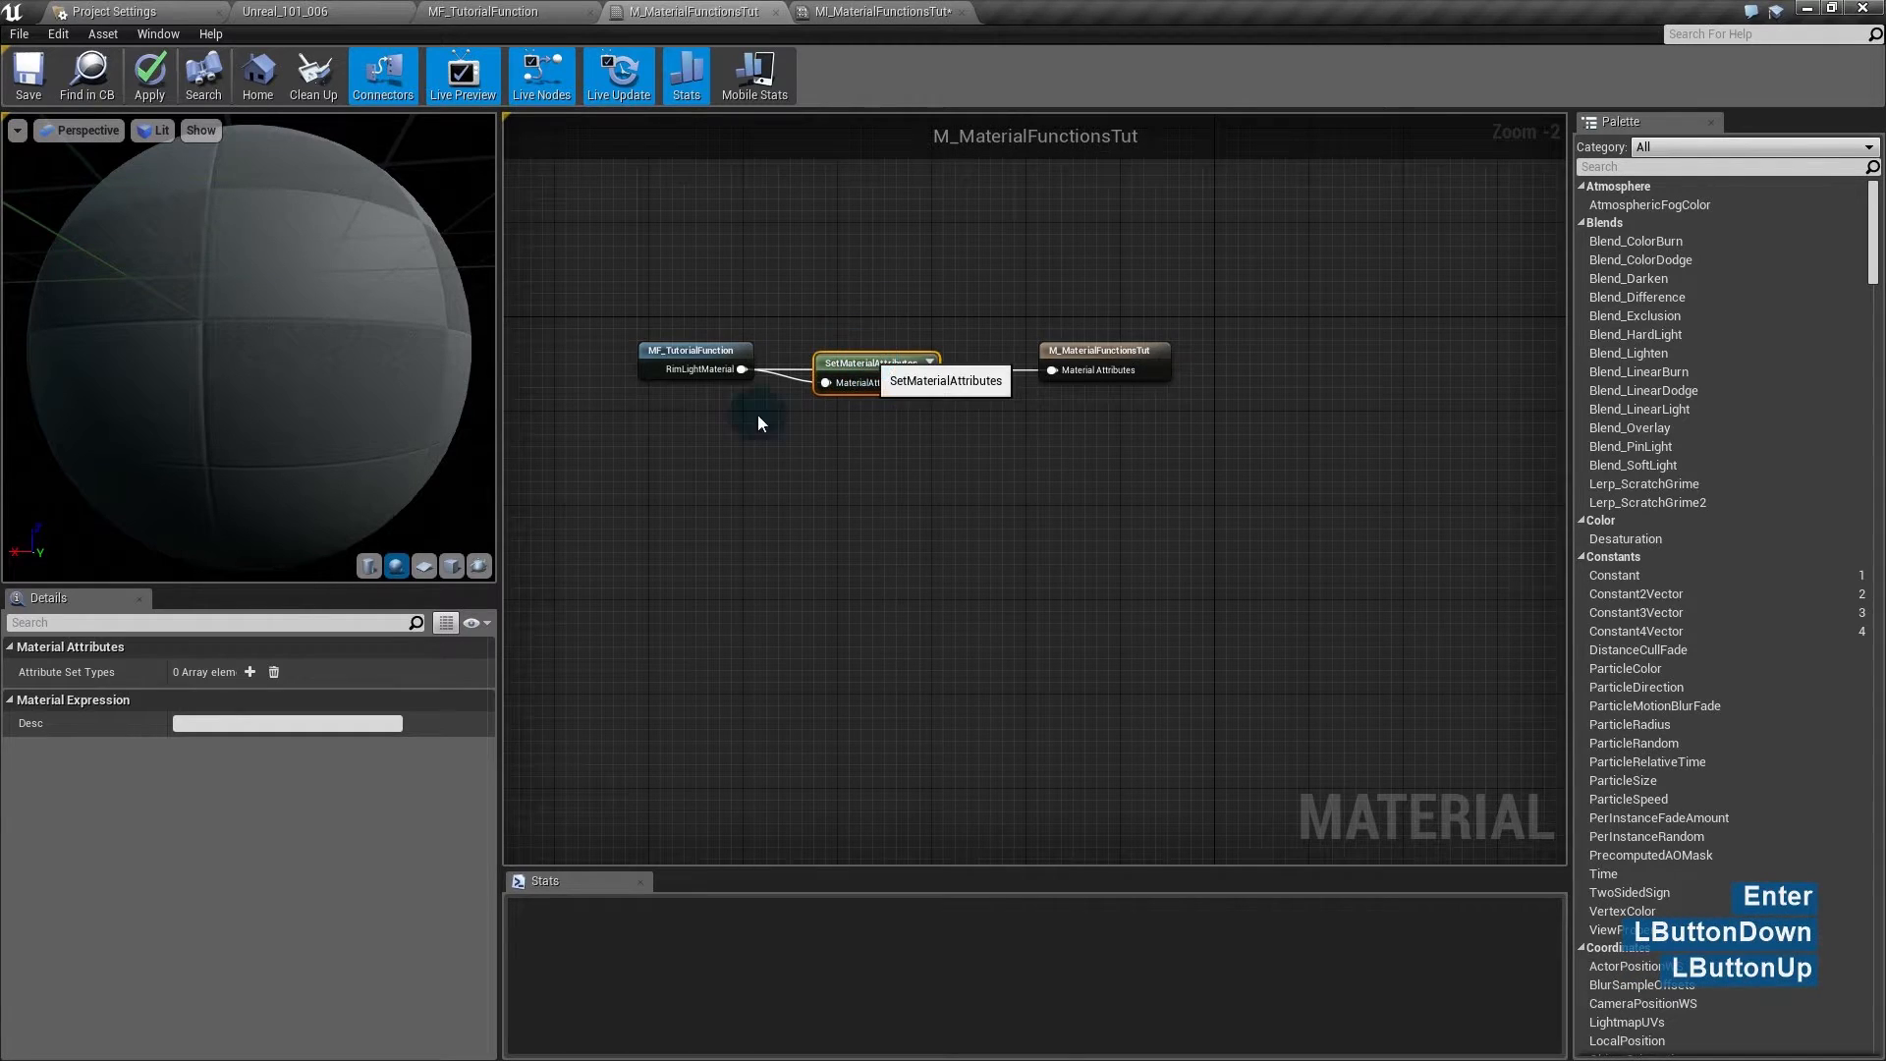
left_click(250, 671)
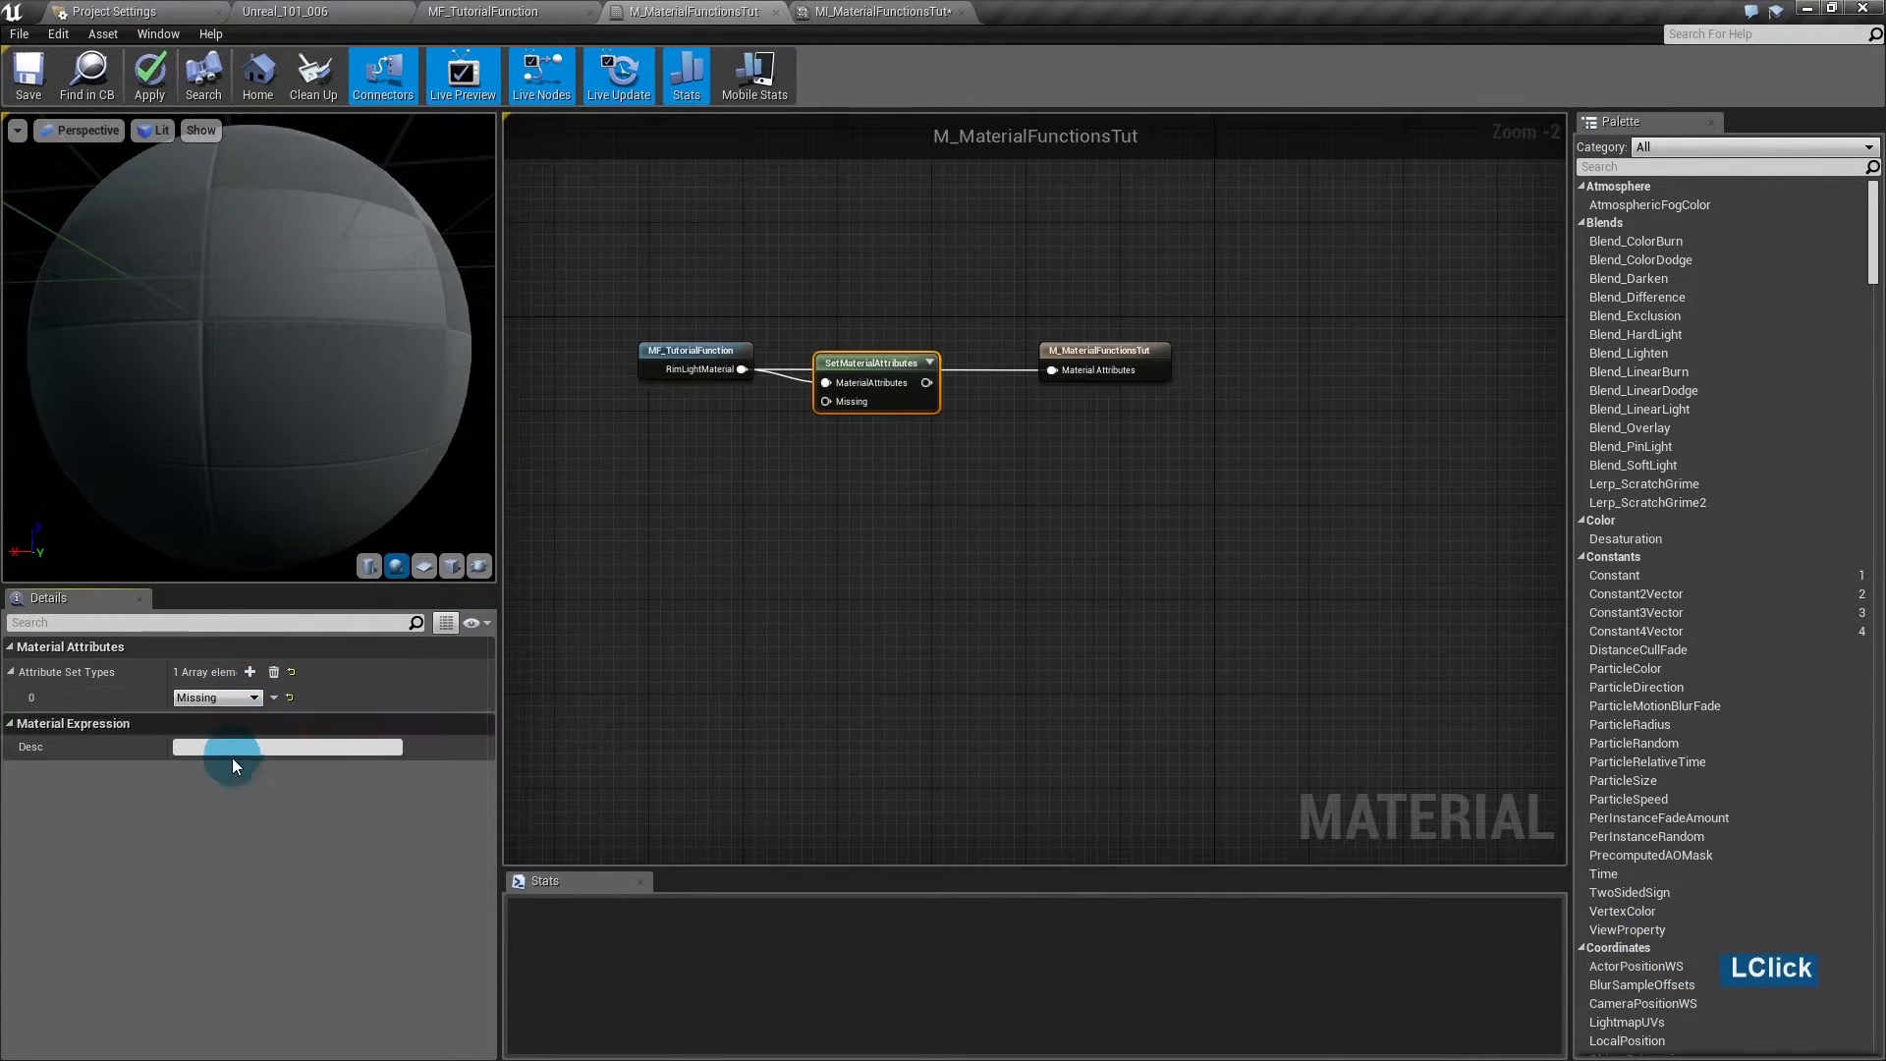
left_click(252, 697)
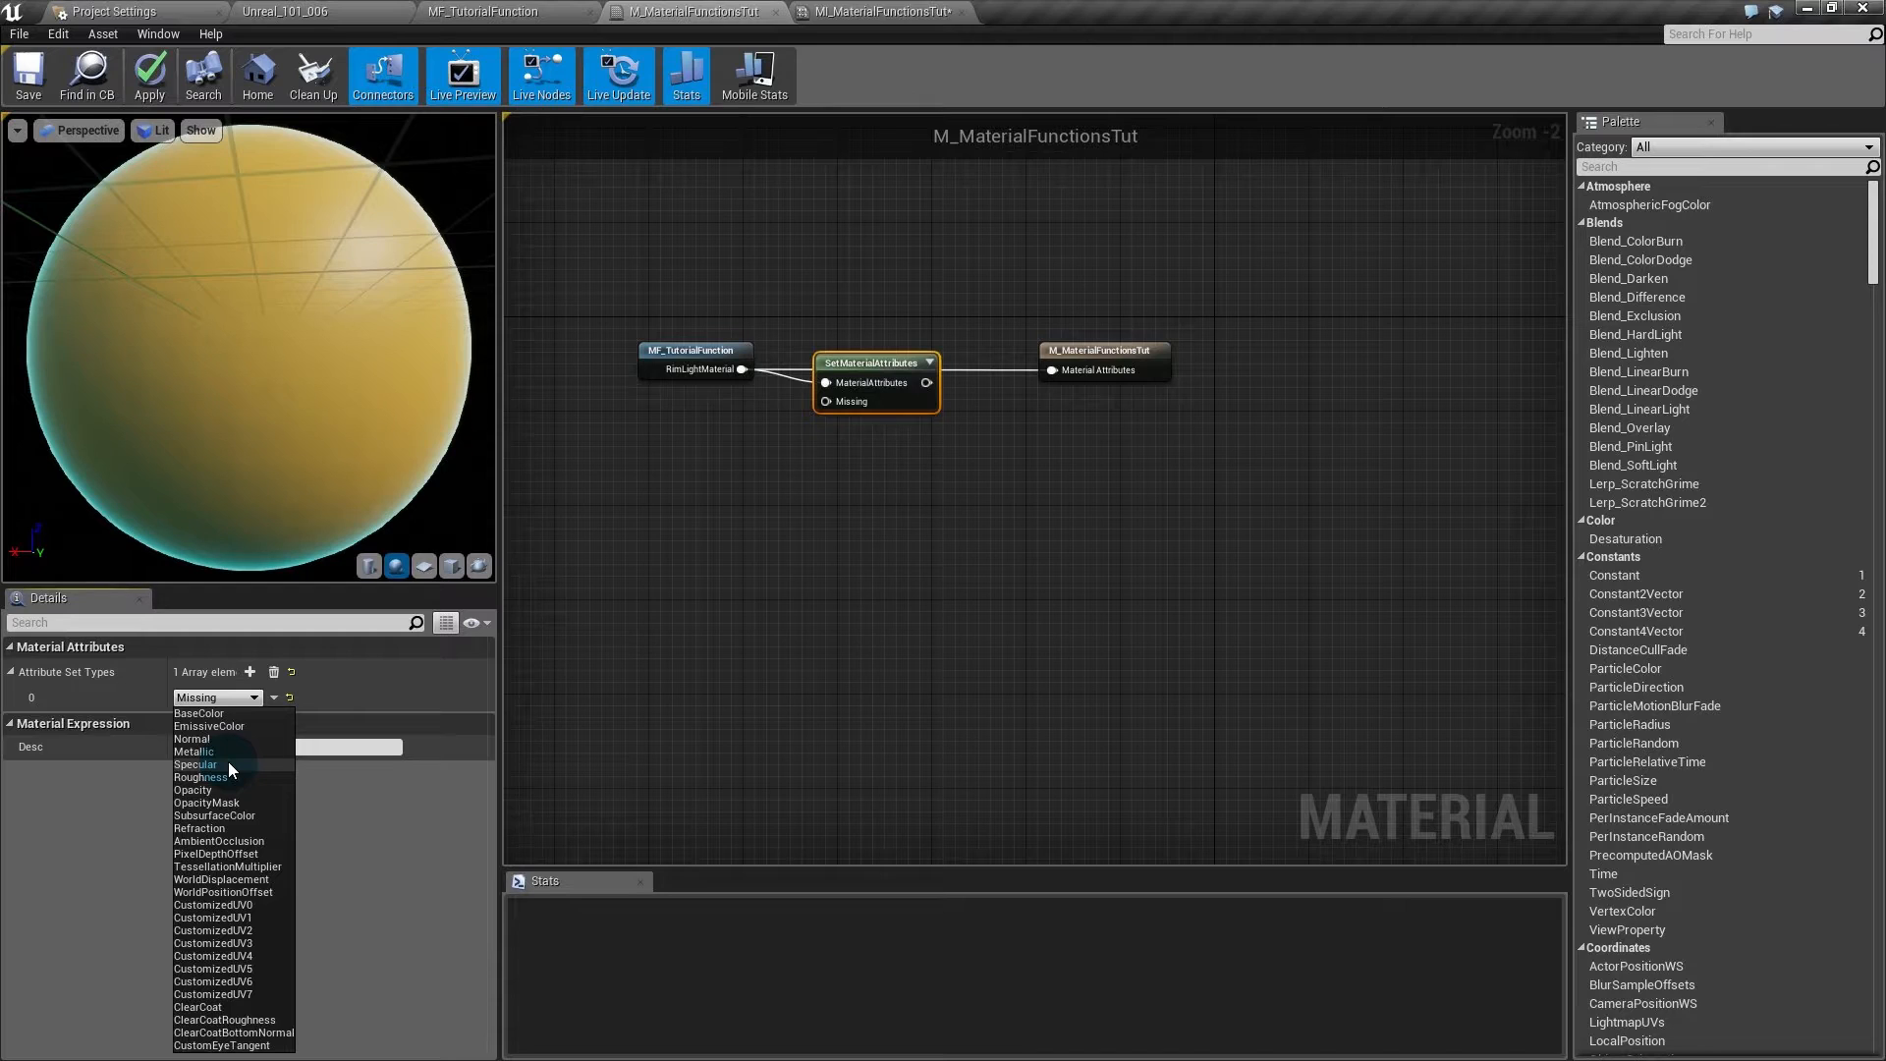
left_click(212, 739)
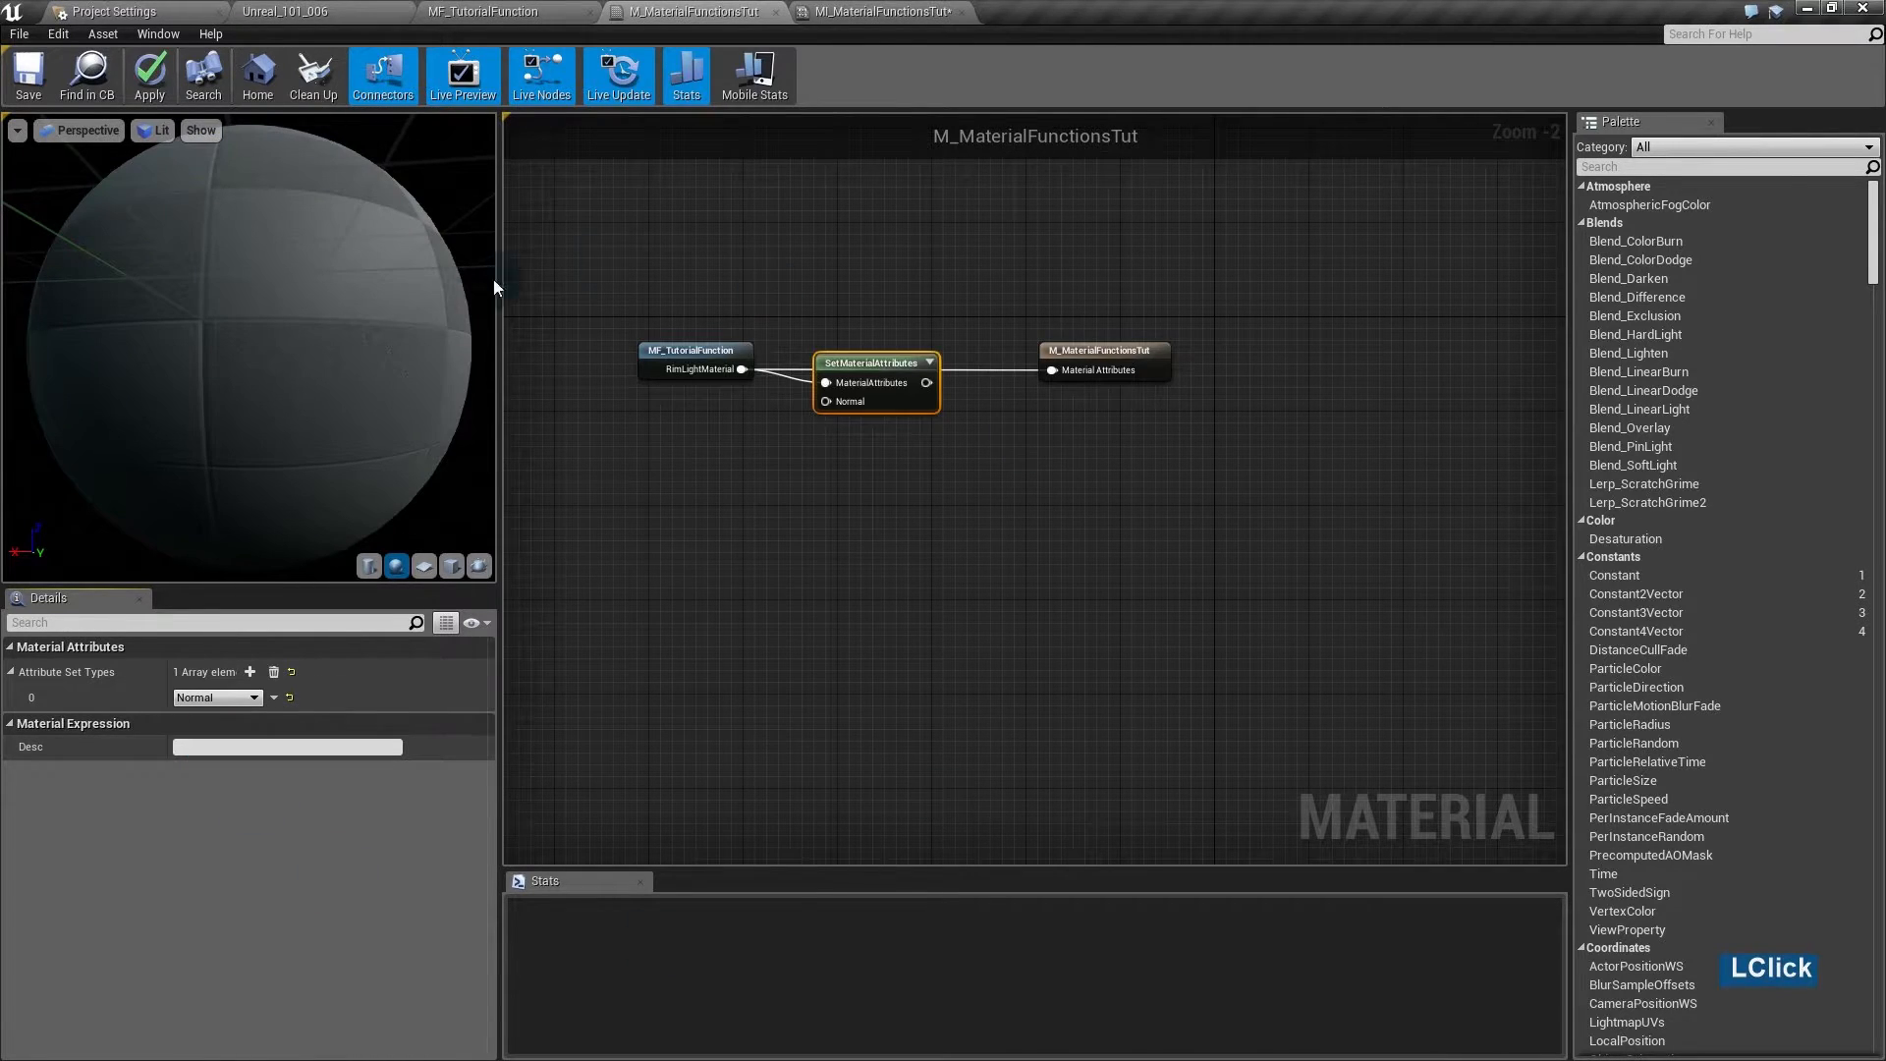
left_click_drag(881, 362, 1055, 391)
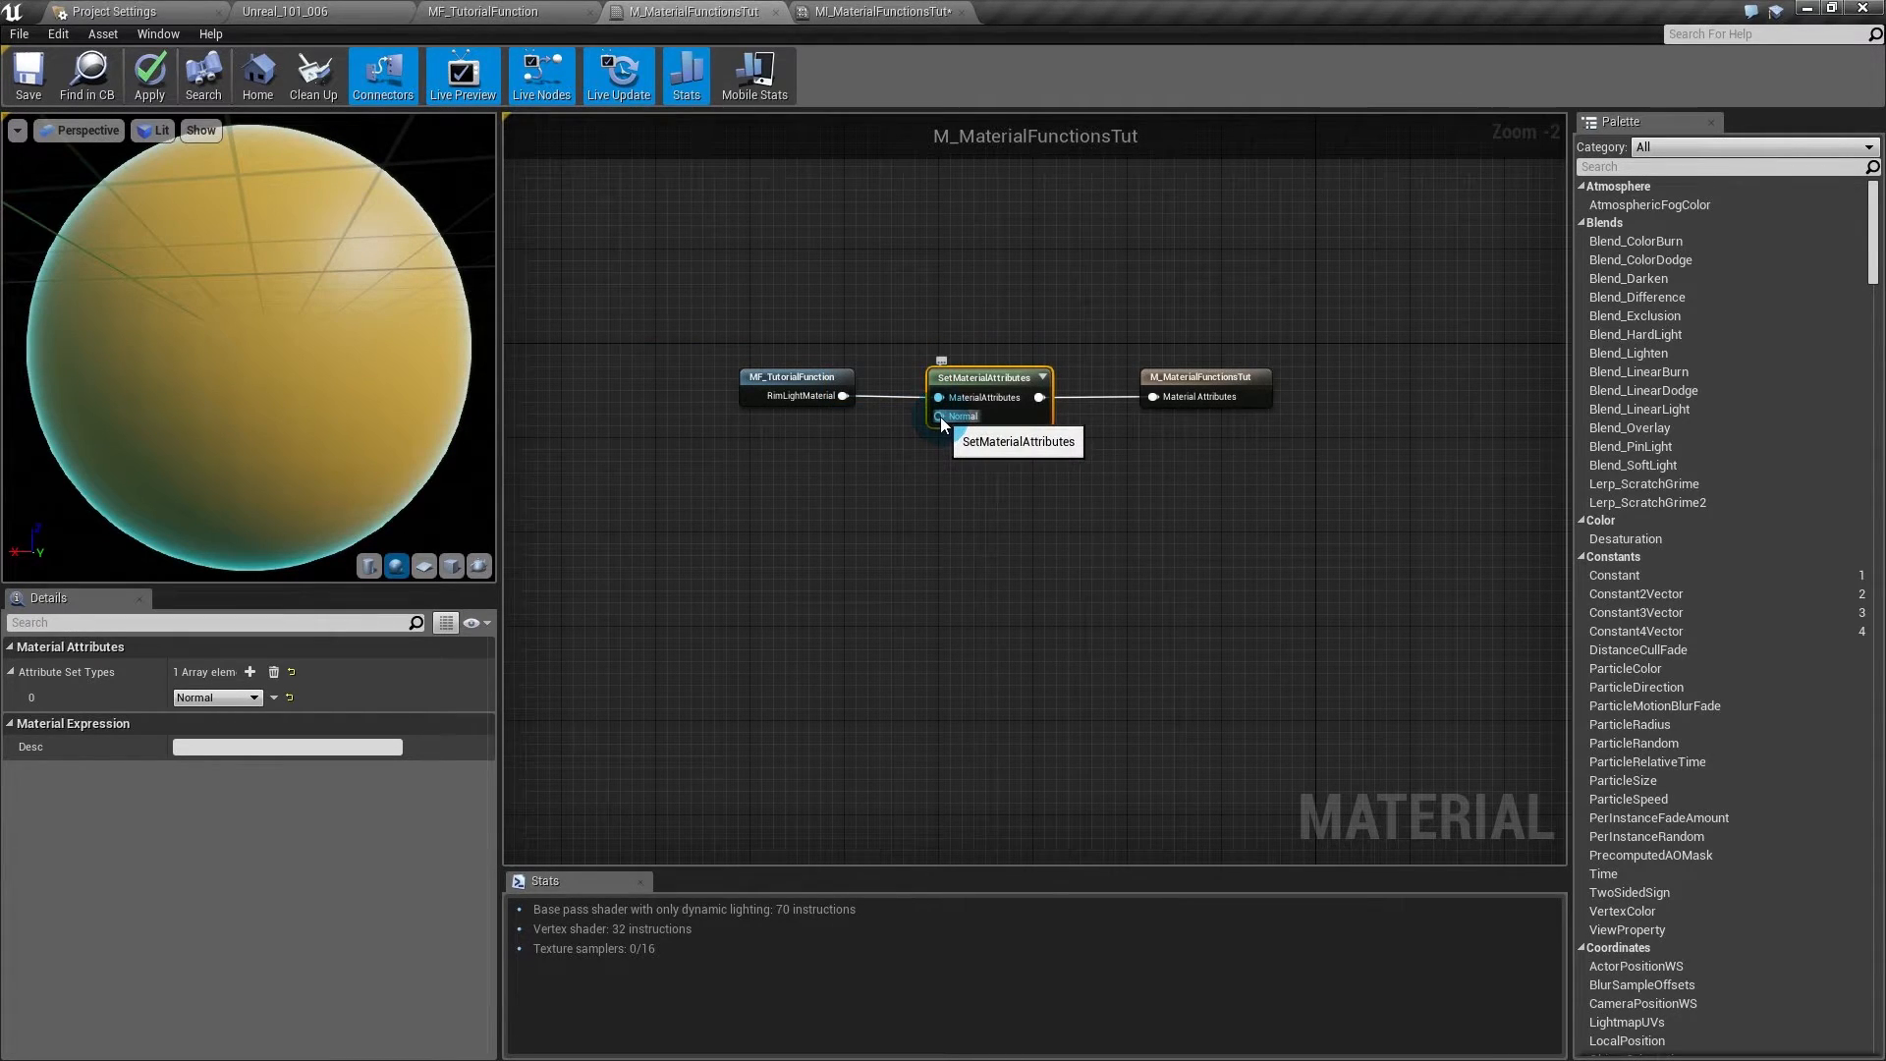
- Add a Texture Sample node using the newplaneNormalsMap texture
left_click(799, 474)
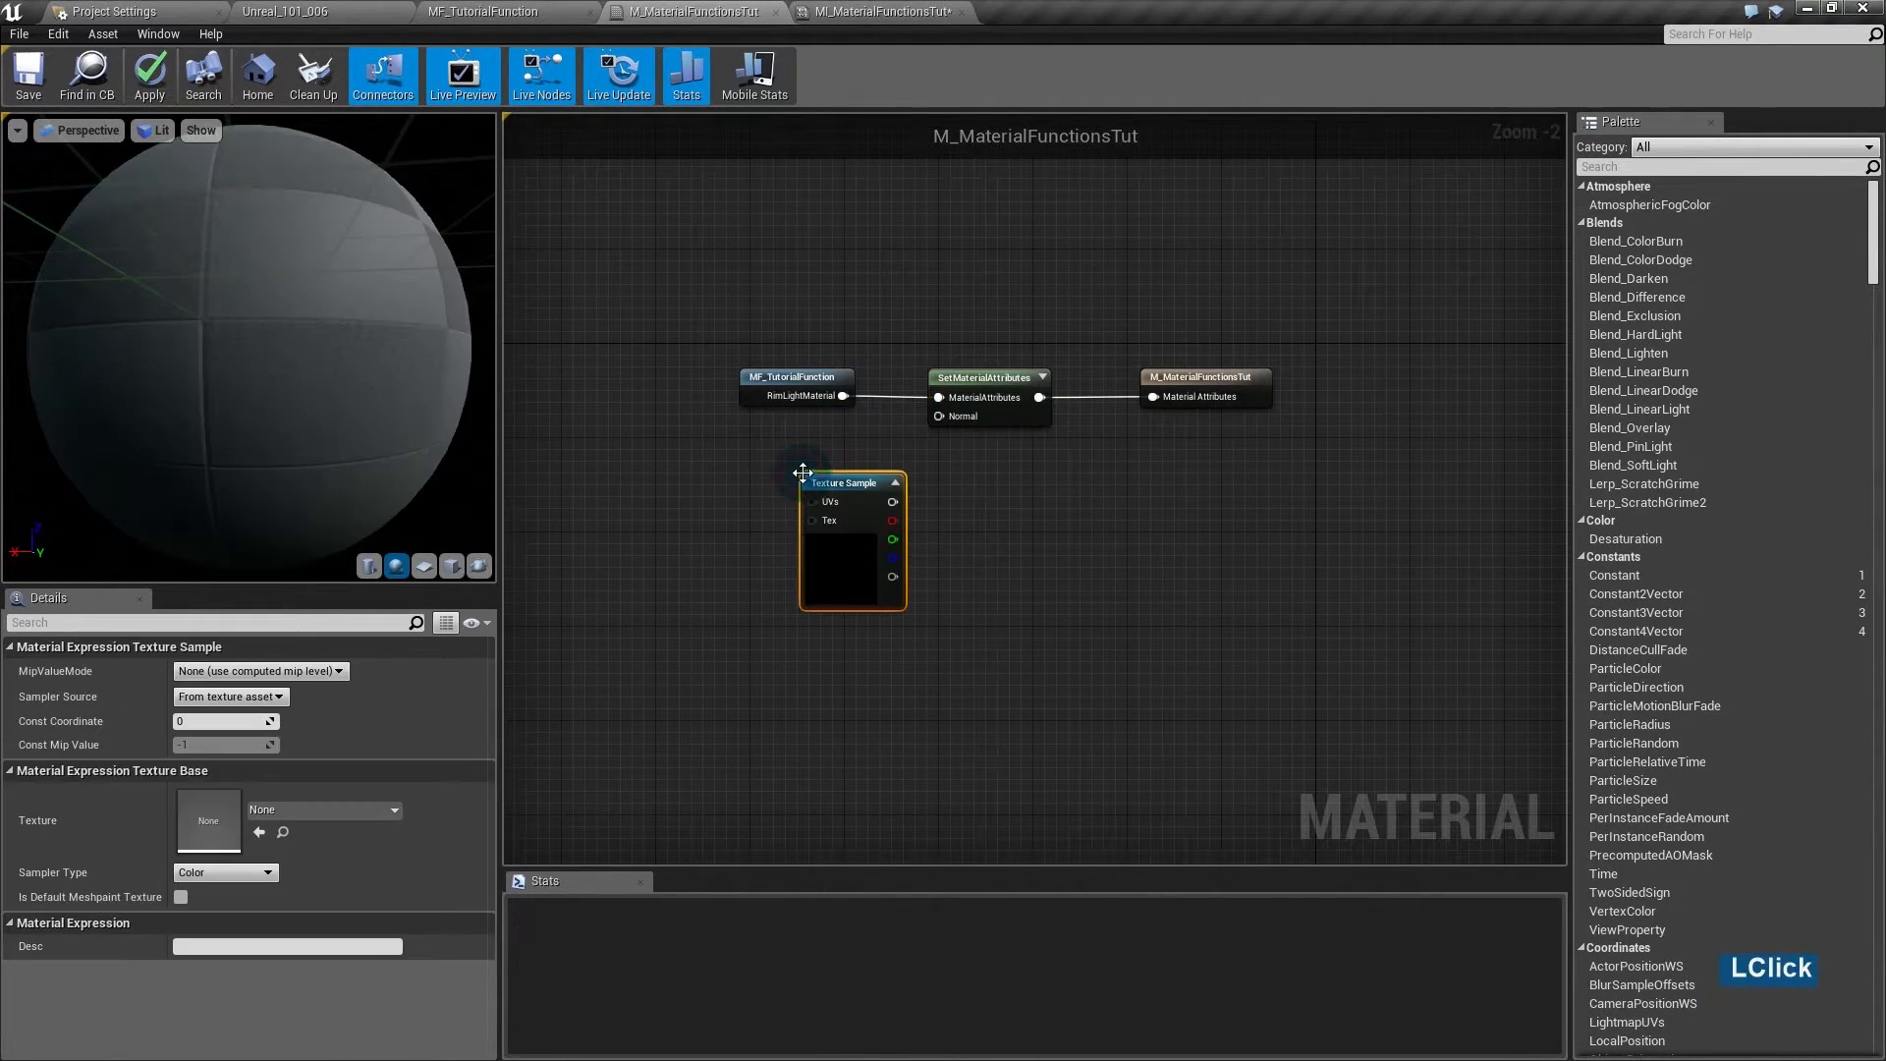
left_click_drag(825, 481, 776, 481)
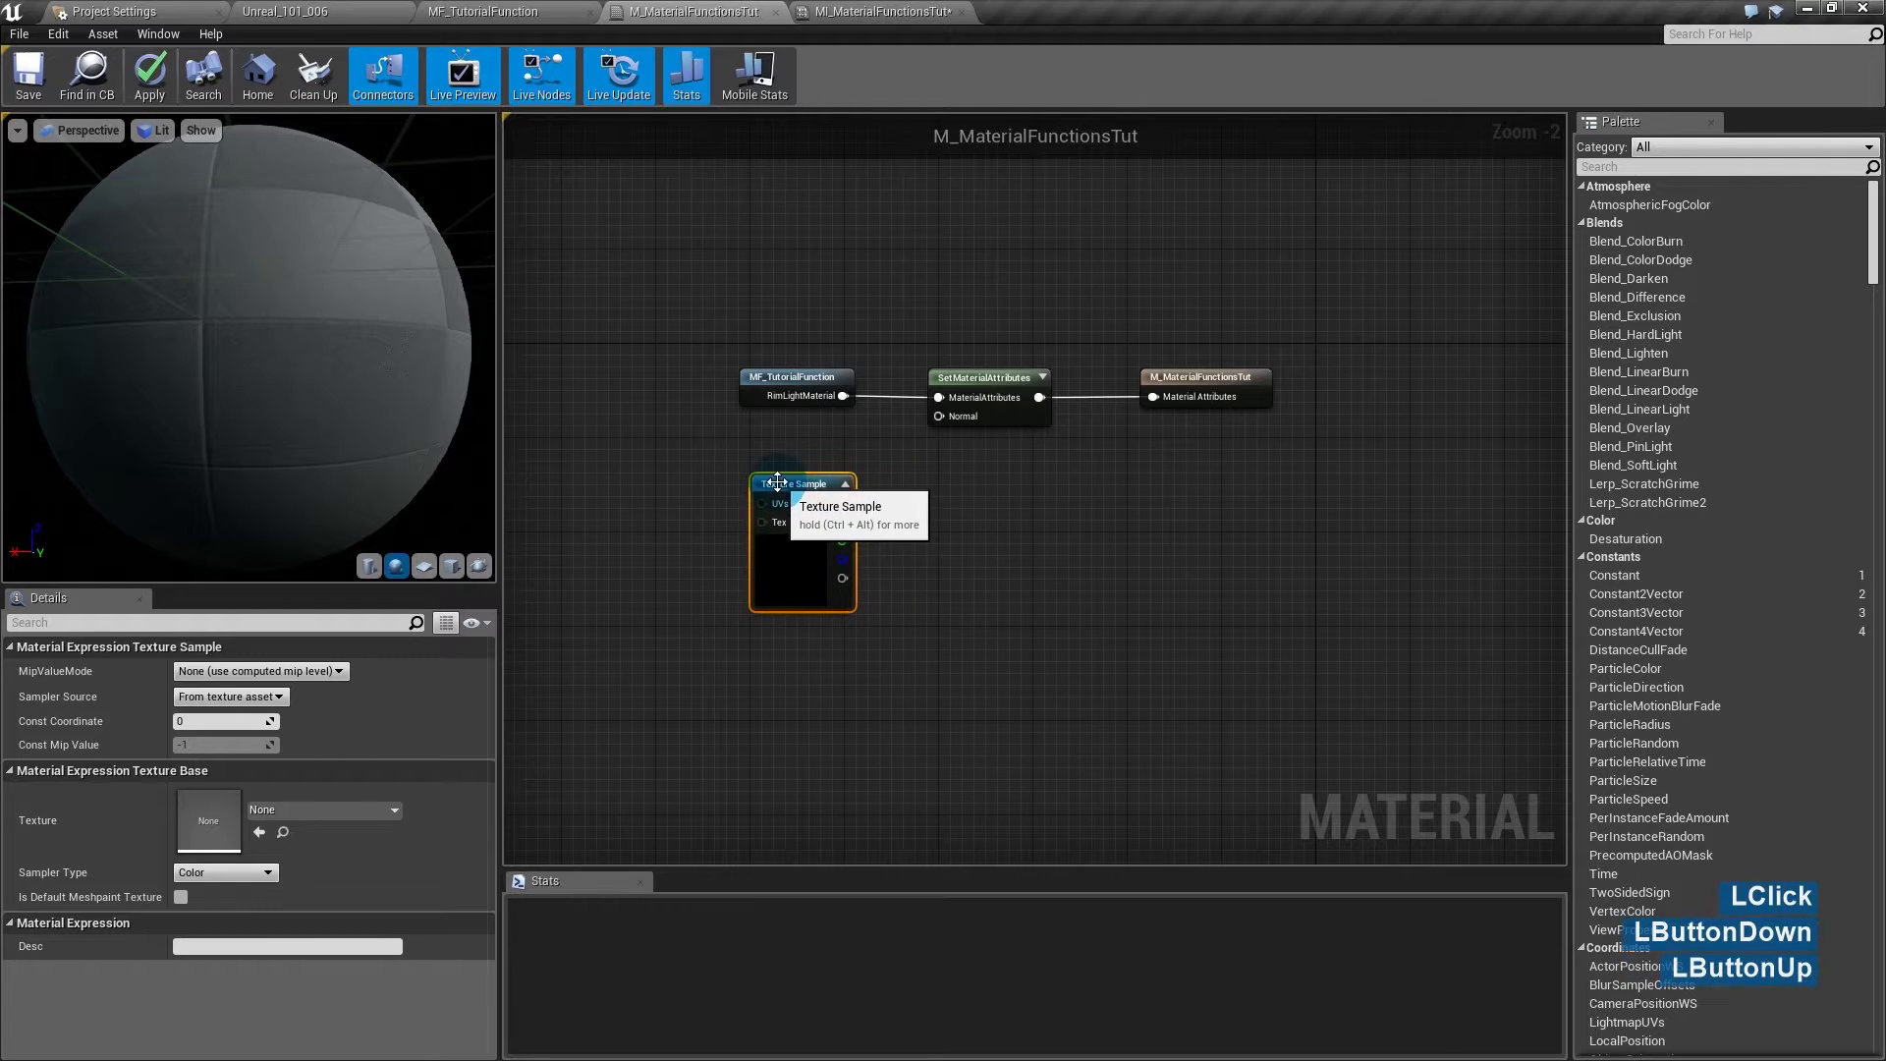
left_click(263, 813)
left_click(266, 814)
left_click(265, 815)
type("normal")
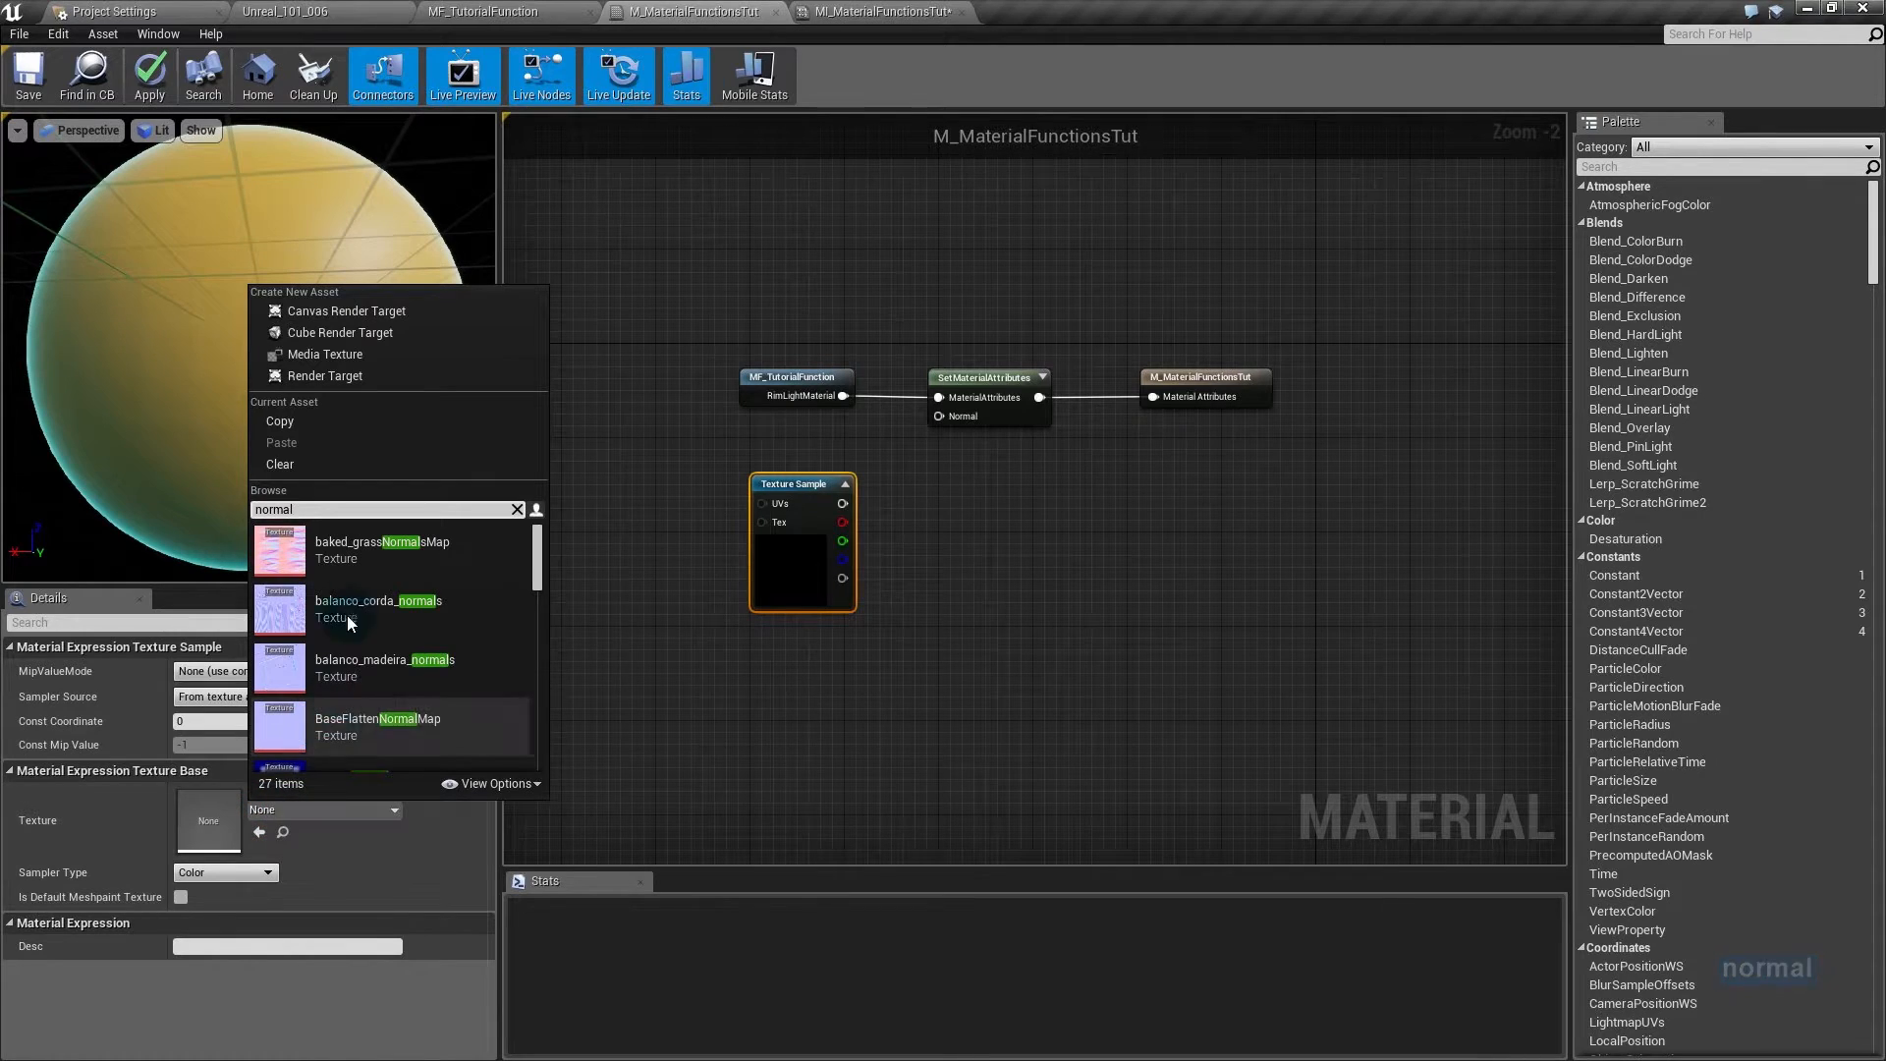
right_click_drag(386, 685, 421, 599)
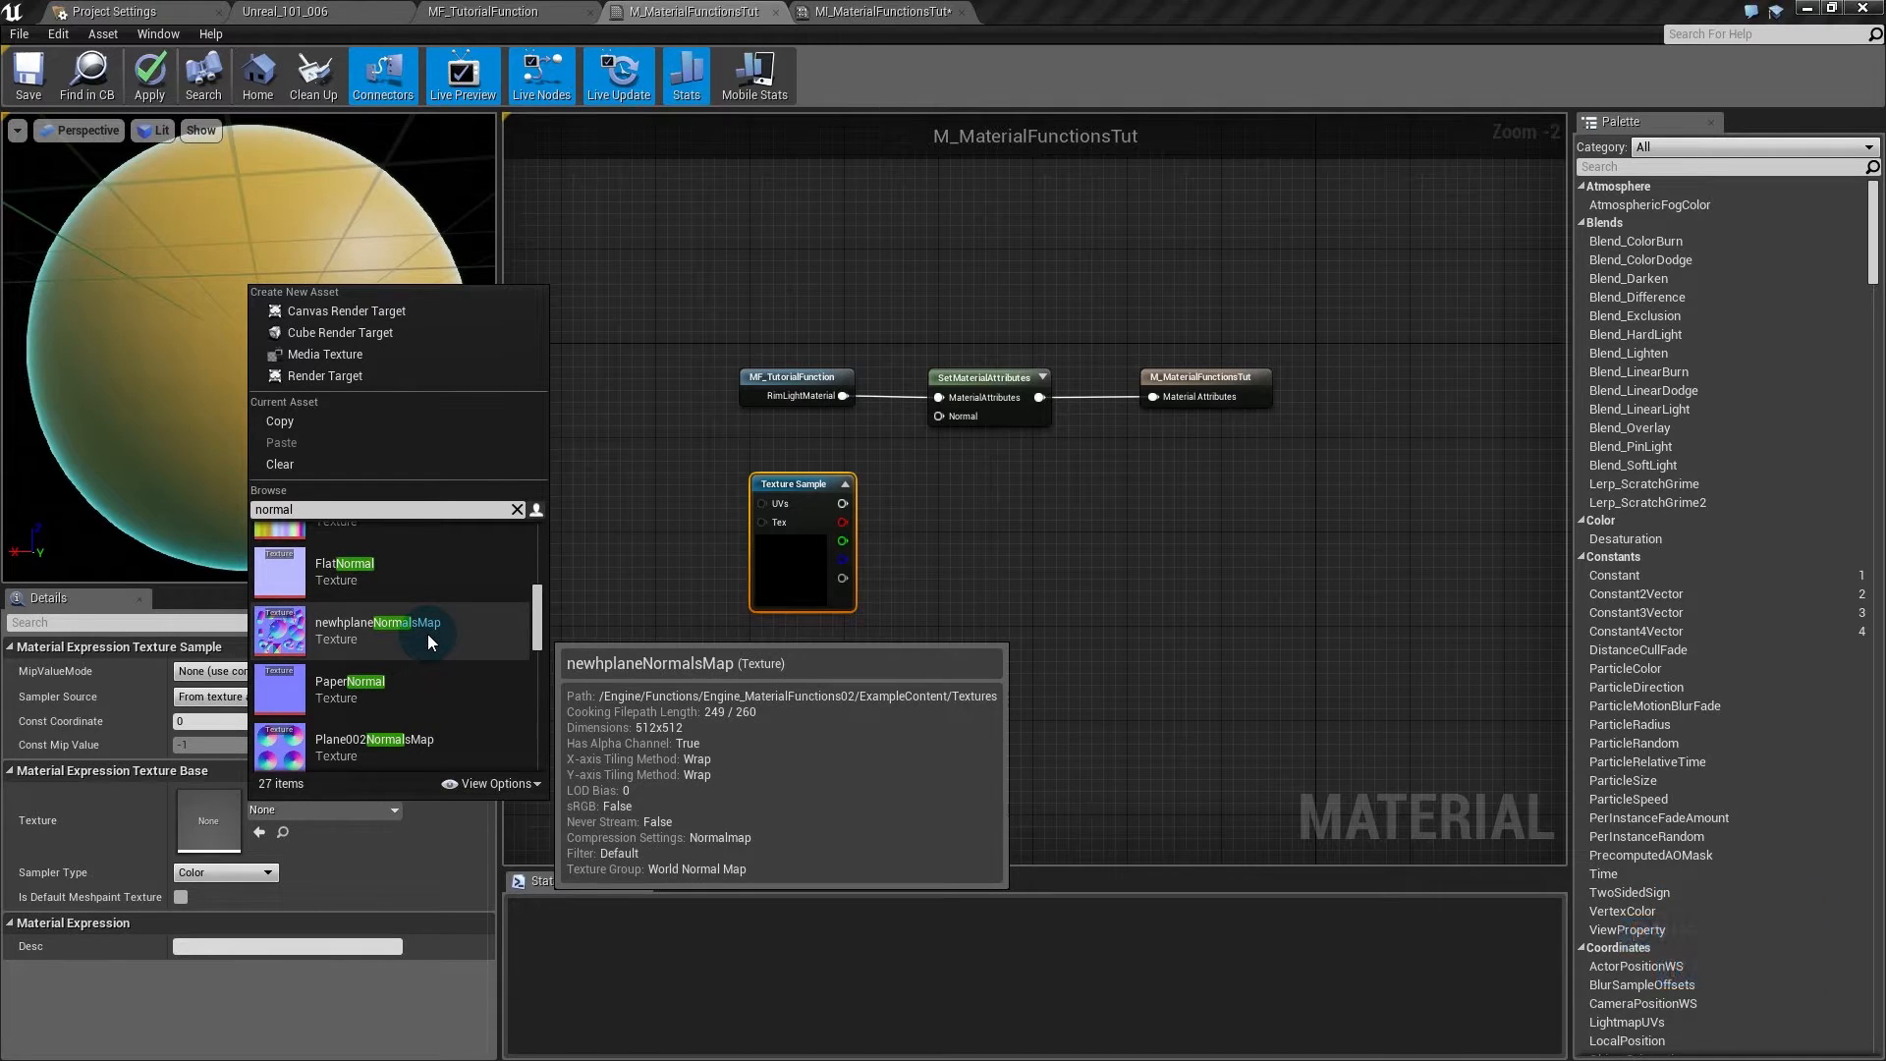
left_click(428, 633)
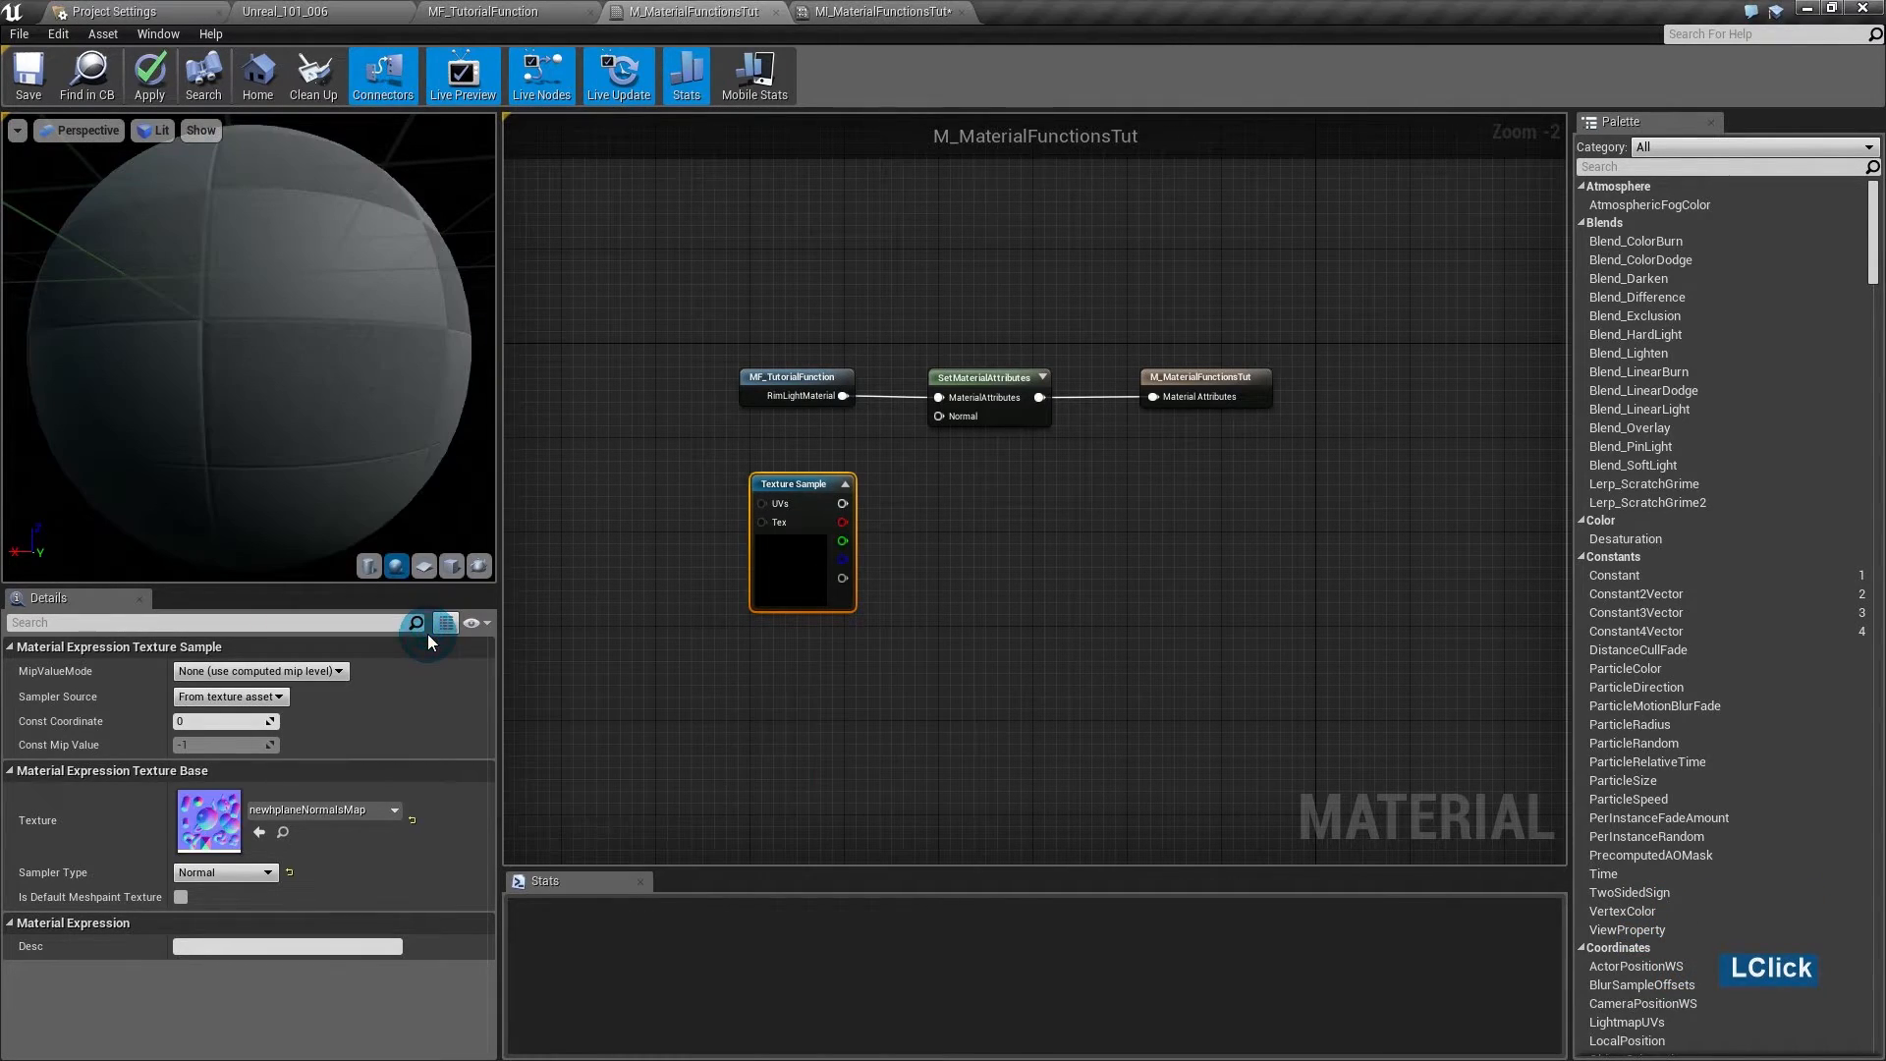
- Wire the texture's RGB output into the Normal input and preview it on a plane
left_click_drag(805, 569, 769, 557)
left_click_drag(806, 491, 962, 416)
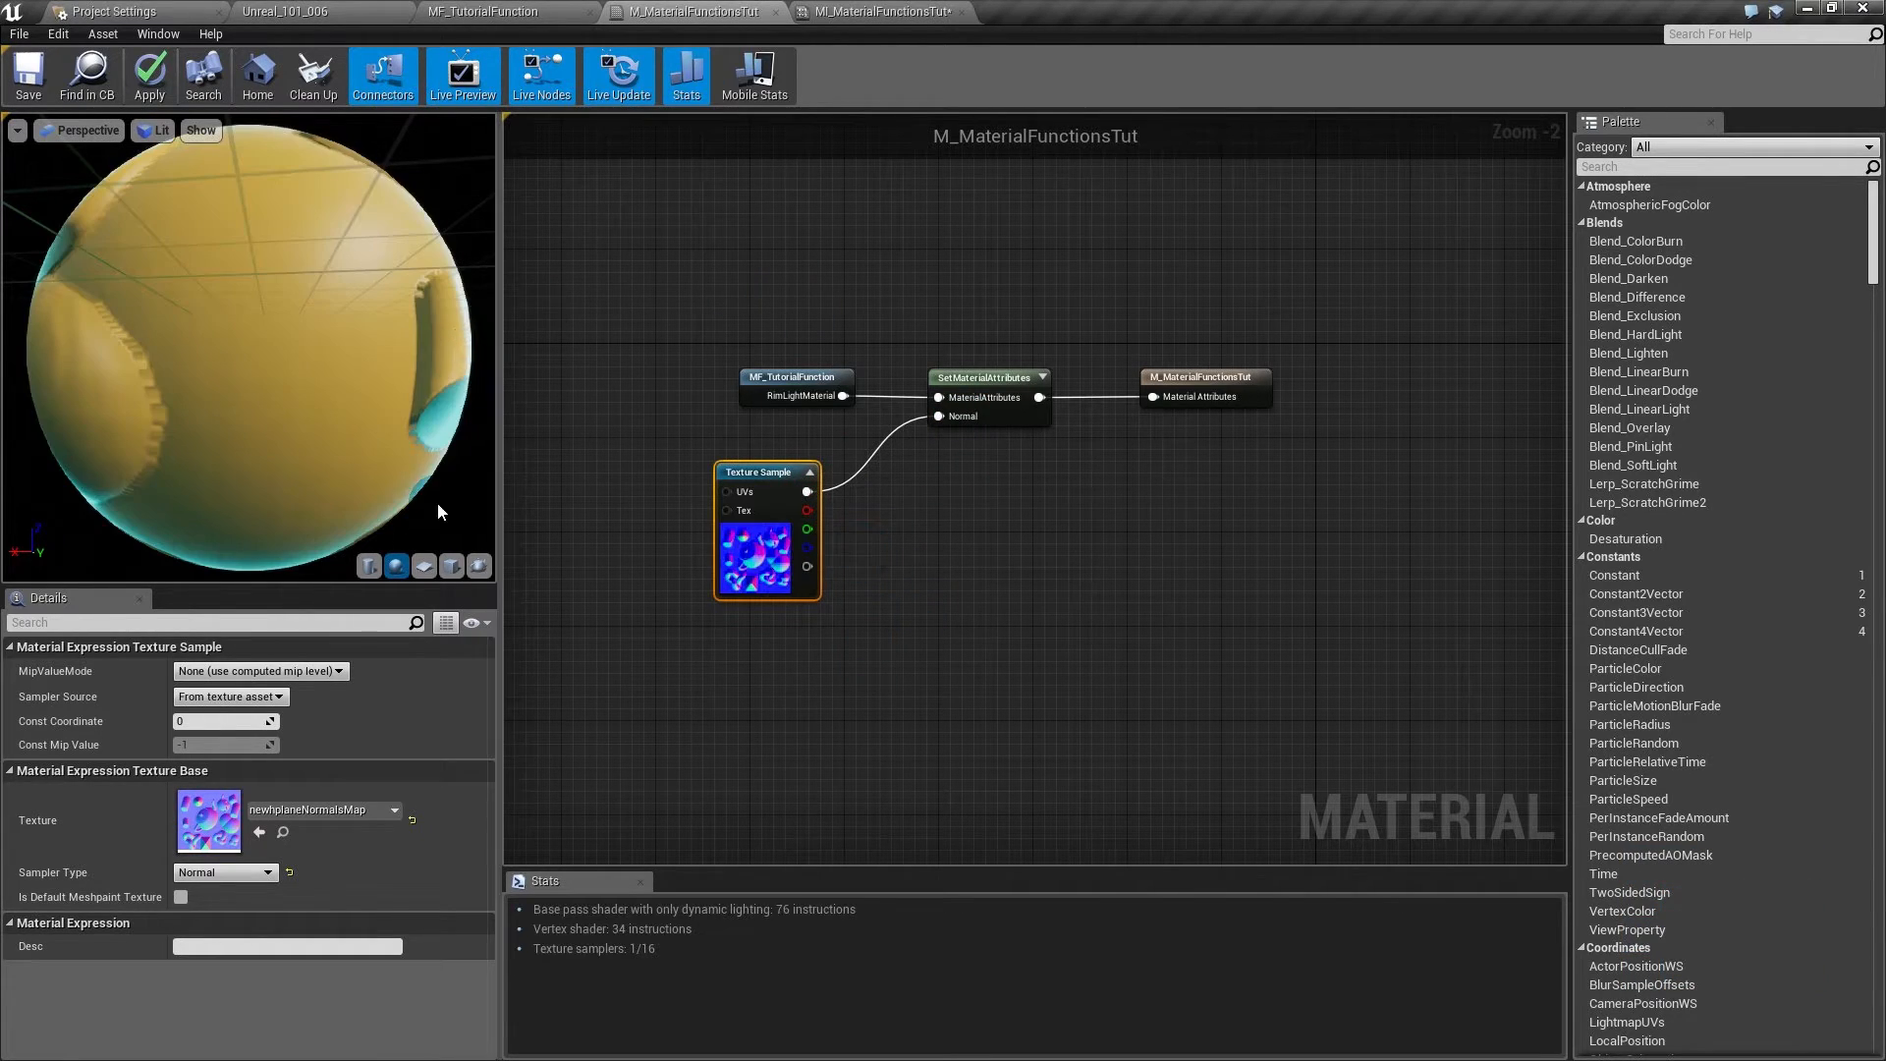
left_click(423, 566)
left_click_drag(230, 371, 730, 340)
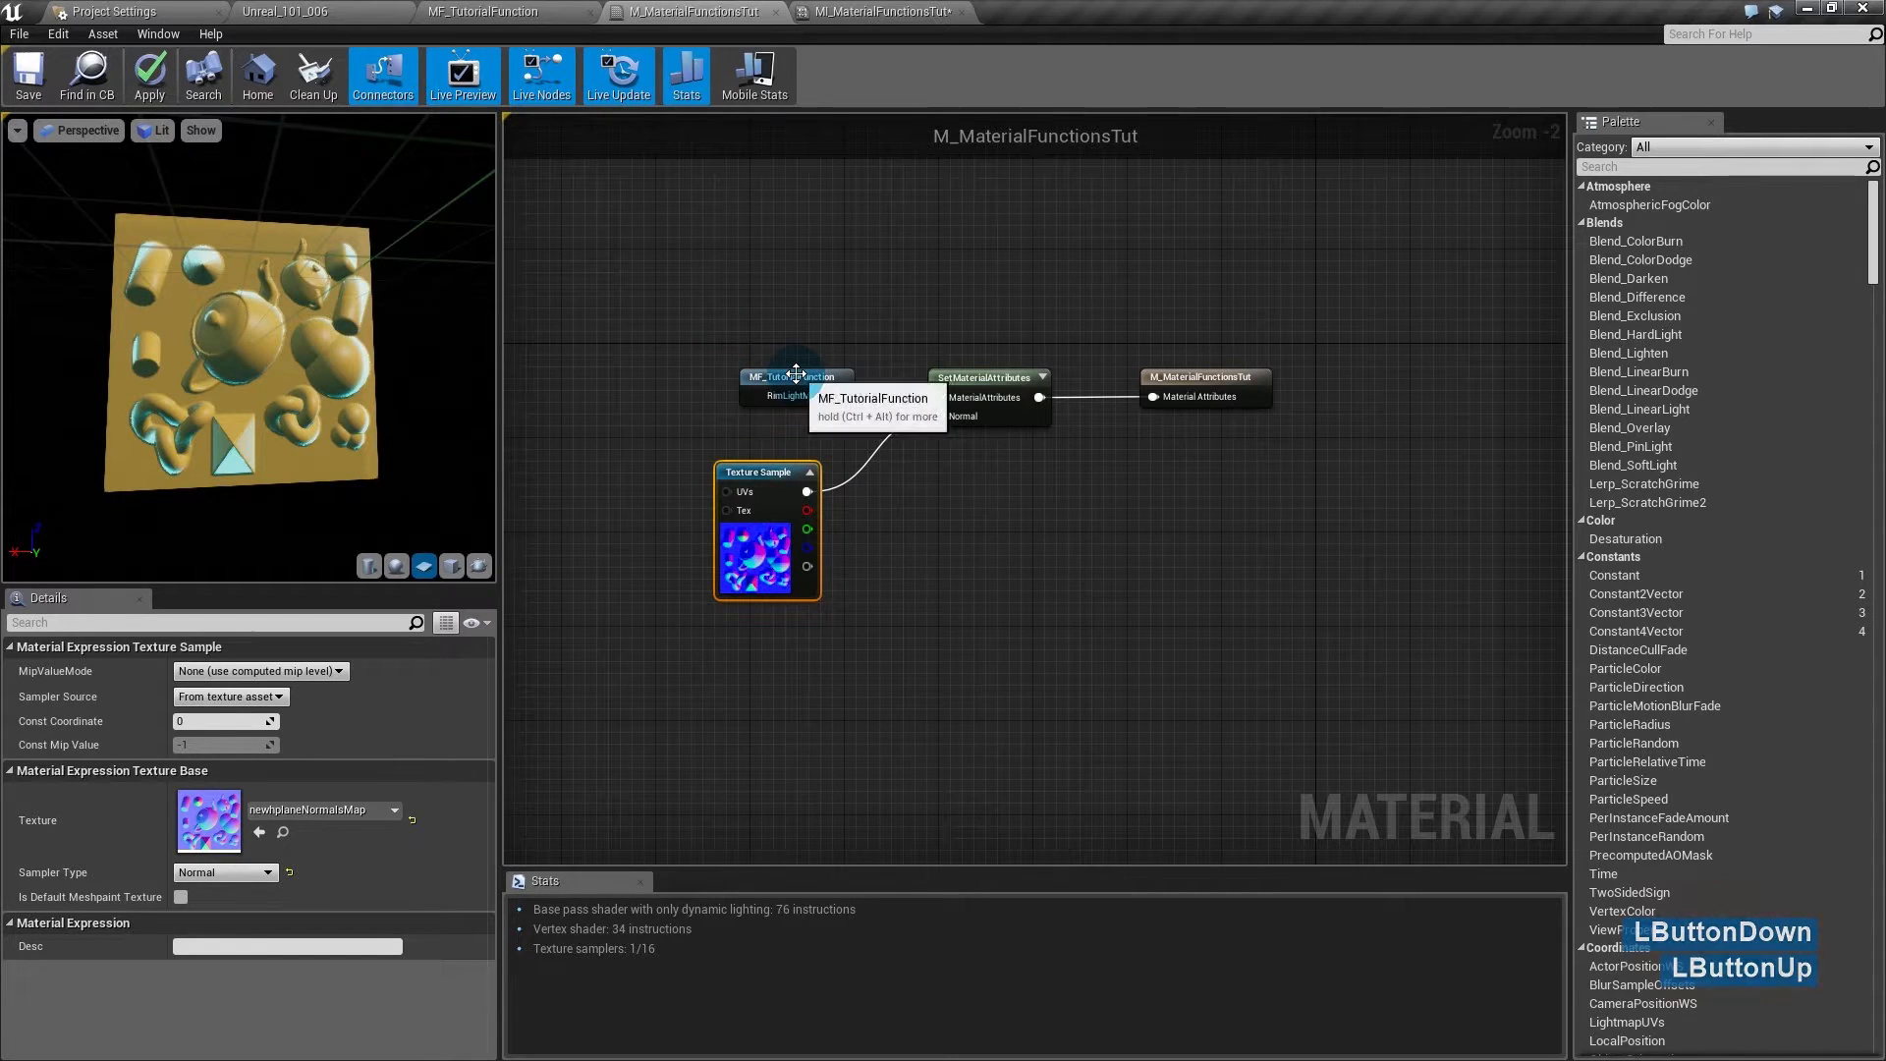
- Rearrange the MF_TutorialFunction, Texture Sample and SetMaterialAttributes nodes into a tidier layout
left_click_drag(748, 378, 736, 342)
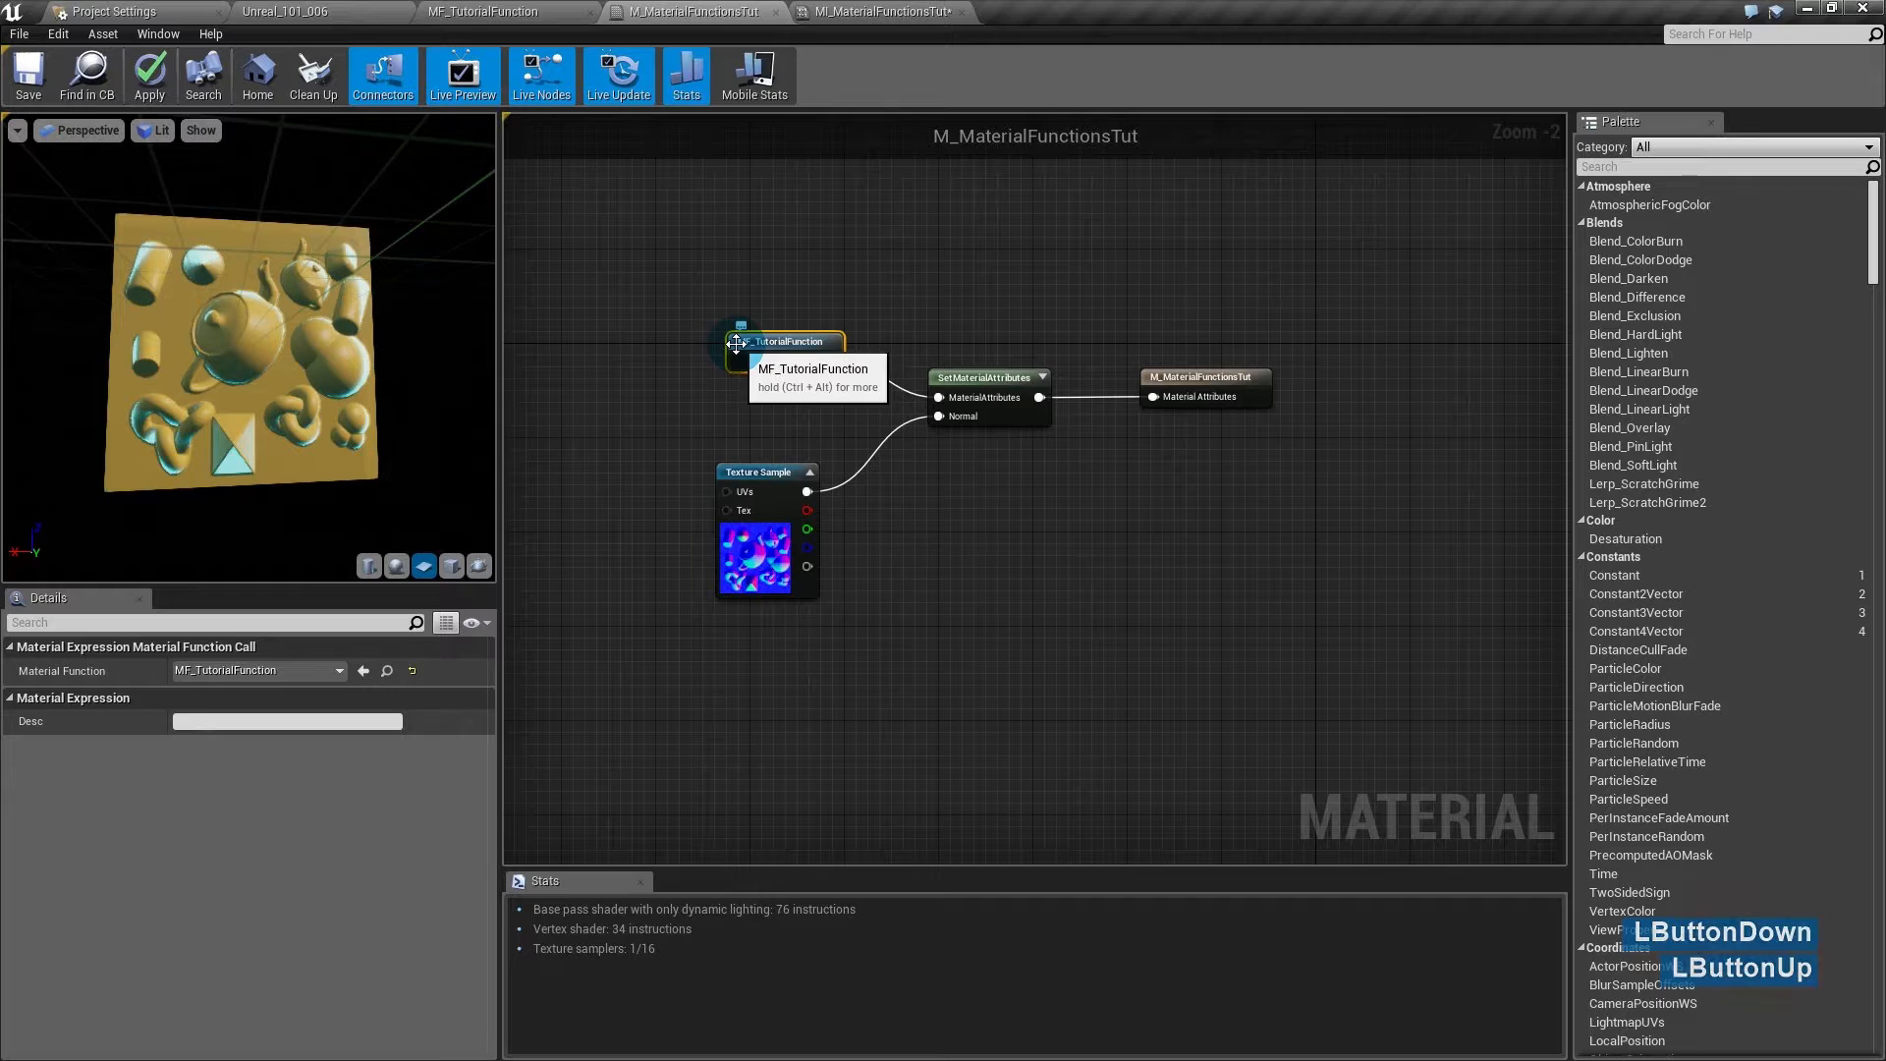
left_click_drag(765, 470, 776, 467)
left_click_drag(1013, 538, 807, 410)
left_click_drag(991, 383, 1031, 386)
left_click_drag(246, 353, 309, 371)
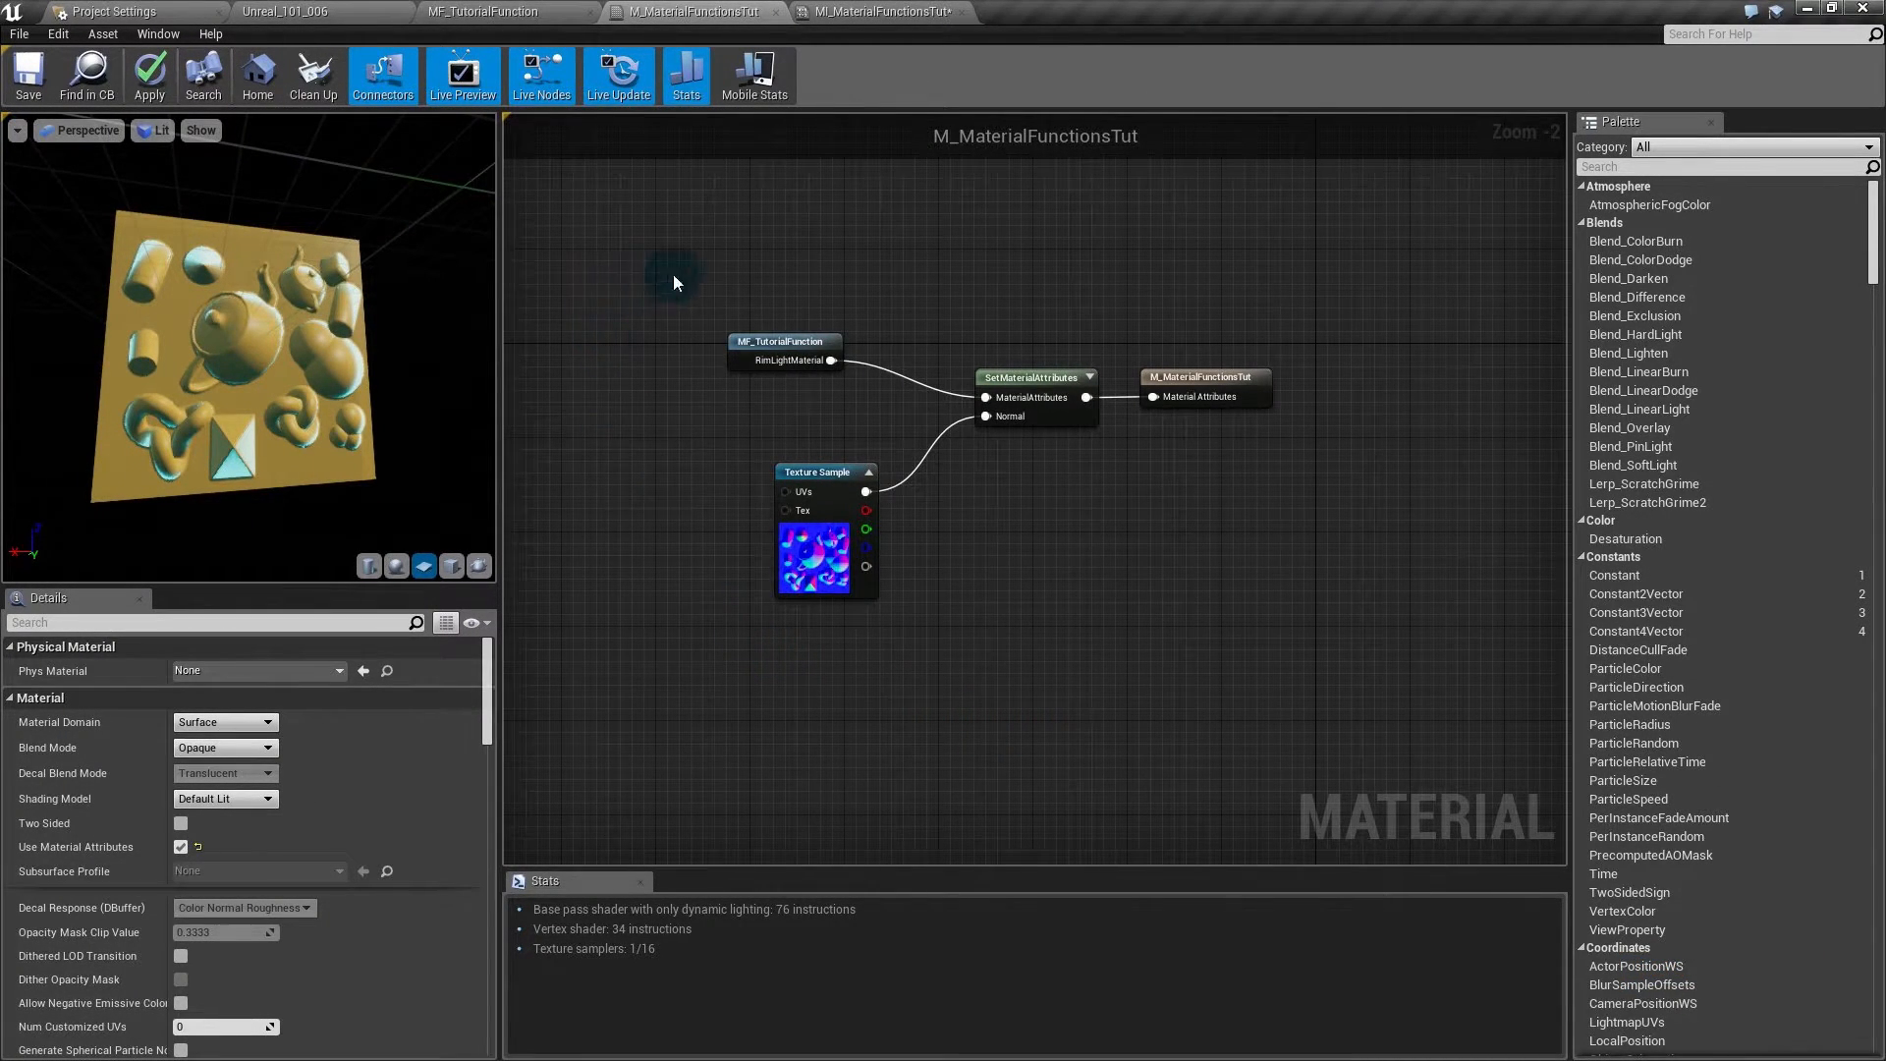
- Add a second attribute entry set to Roughness on SetMaterialAttributes
left_click_drag(796, 577, 772, 589)
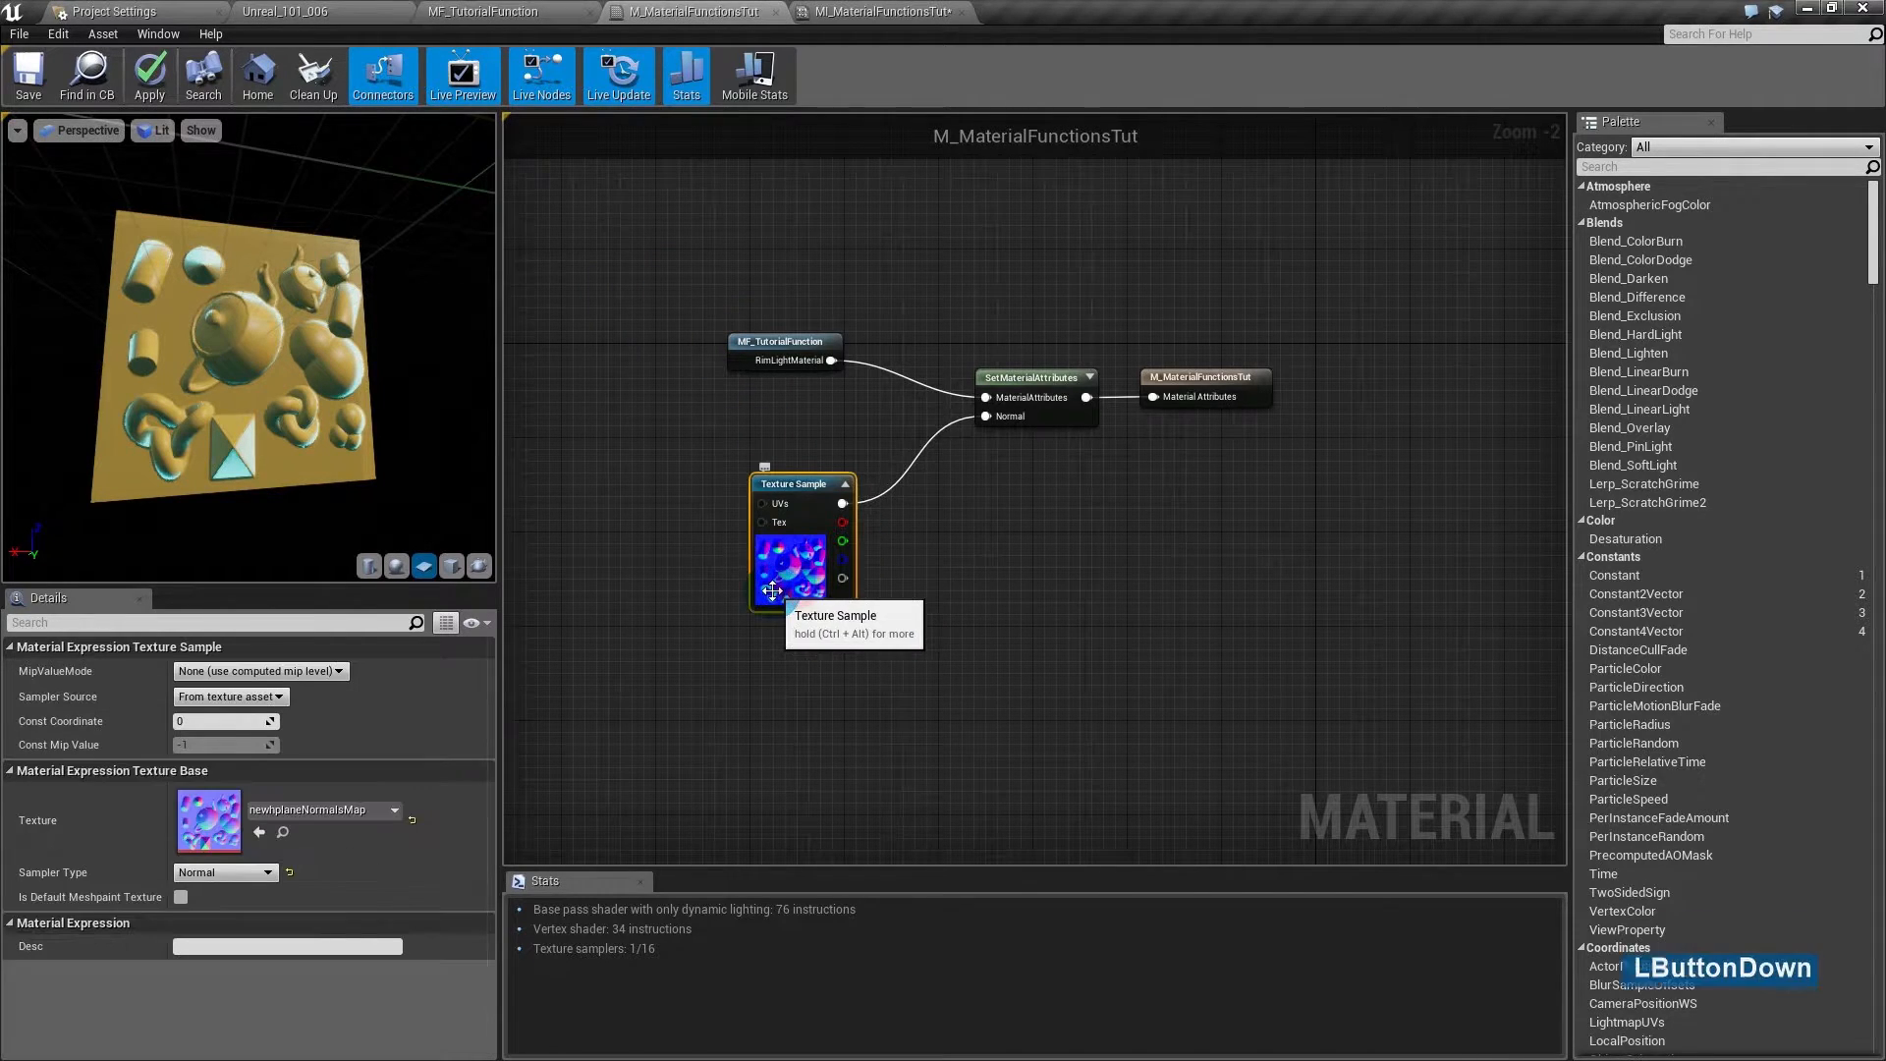
left_click(1033, 406)
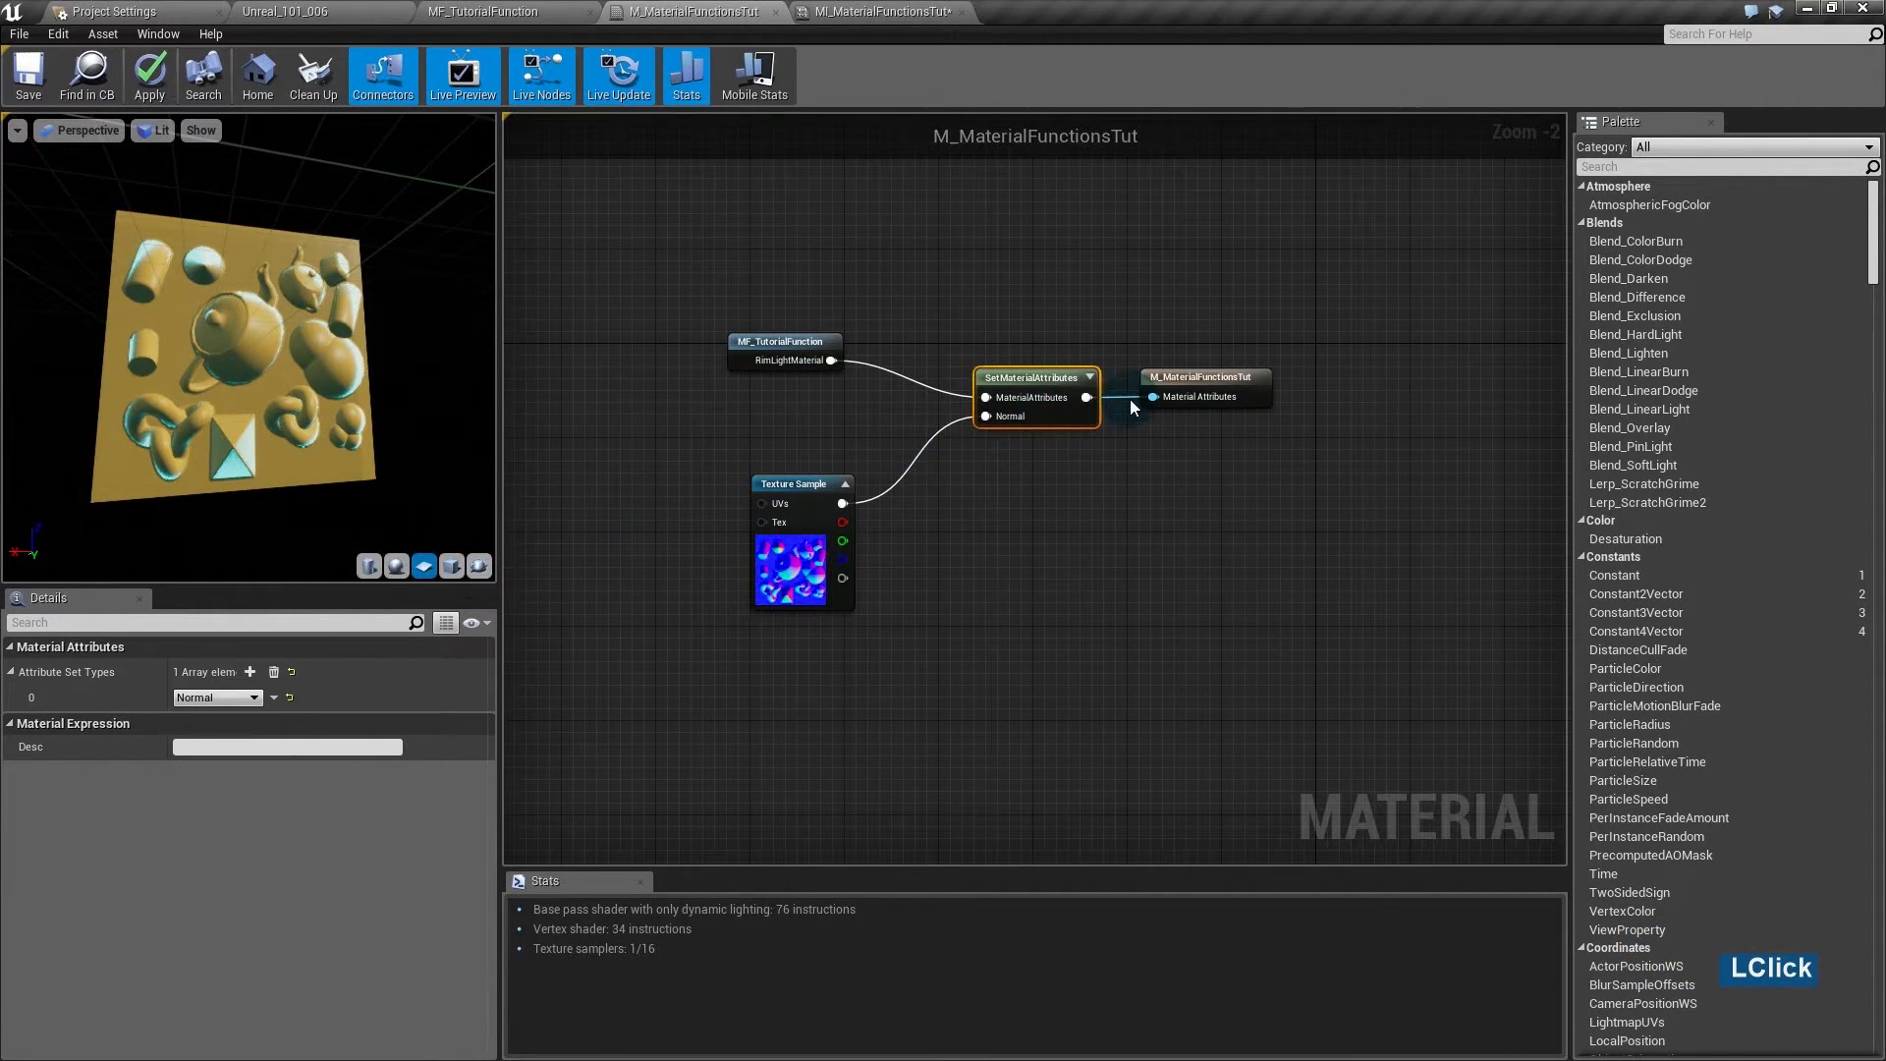
left_click(250, 672)
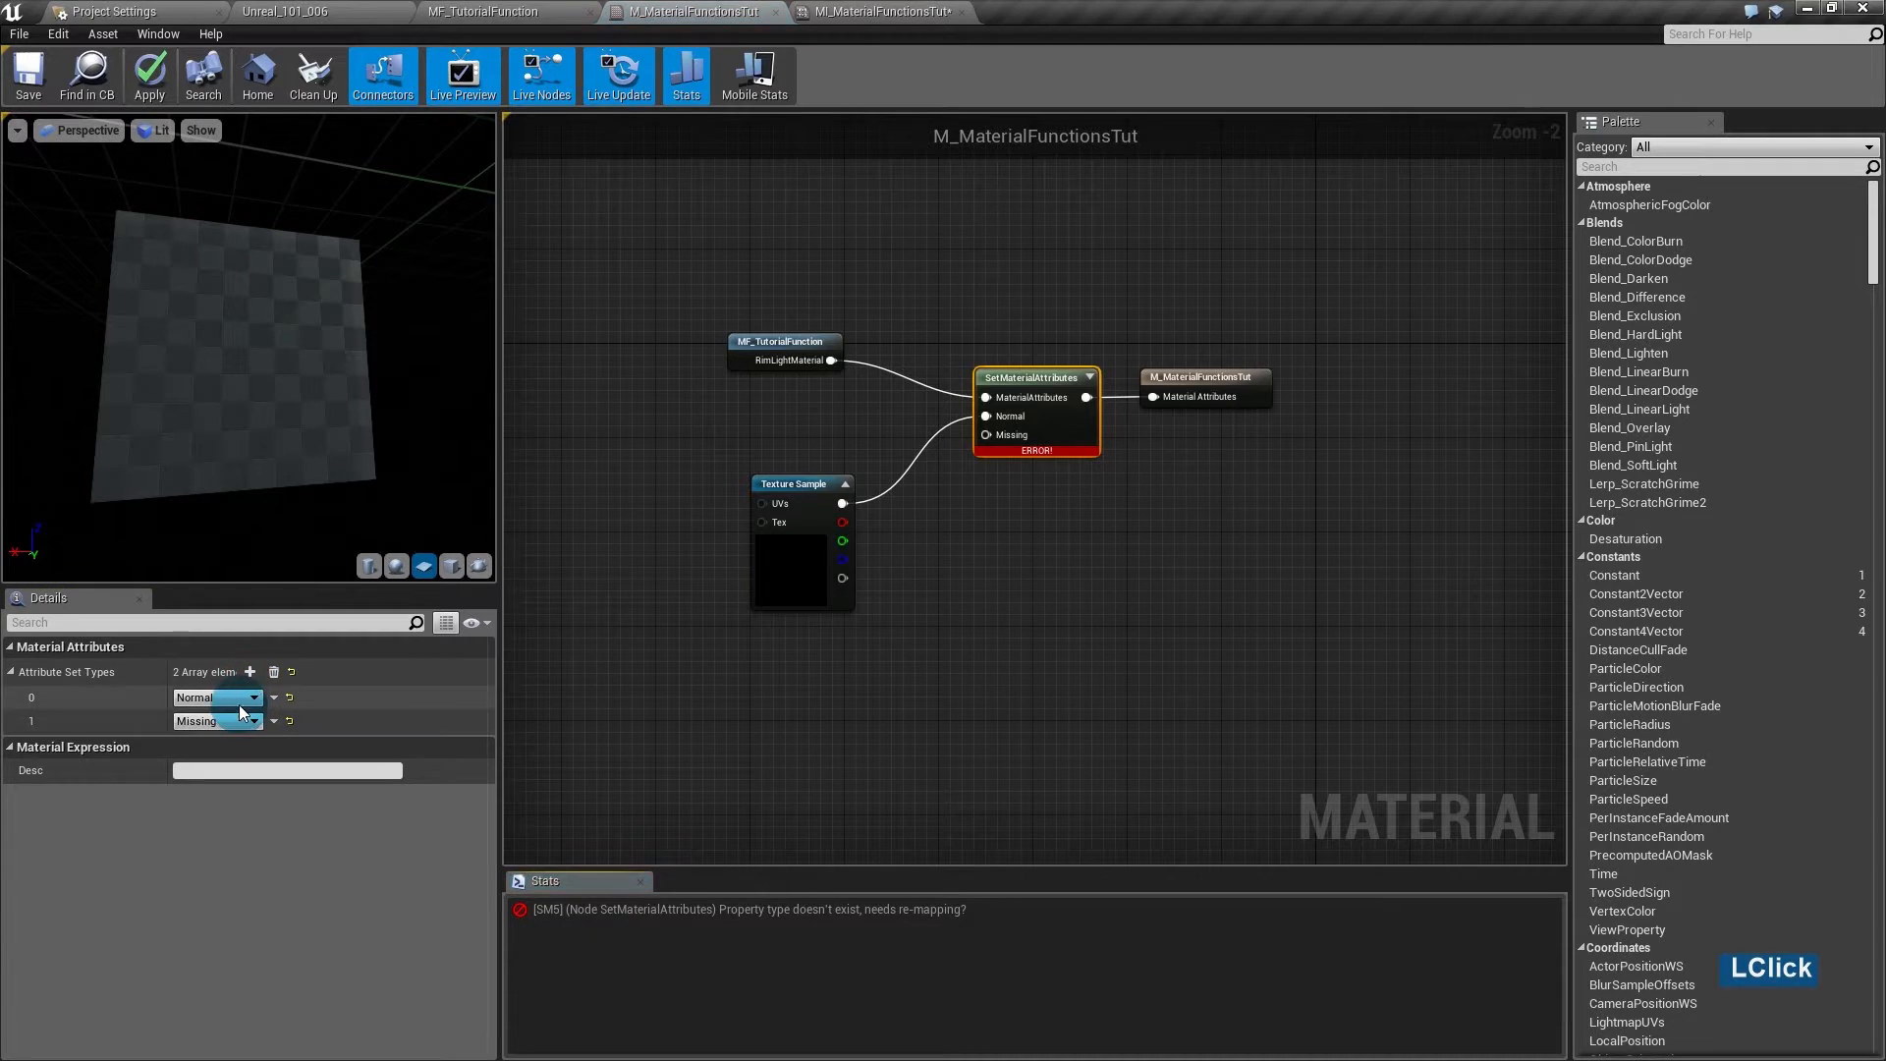
left_click(252, 722)
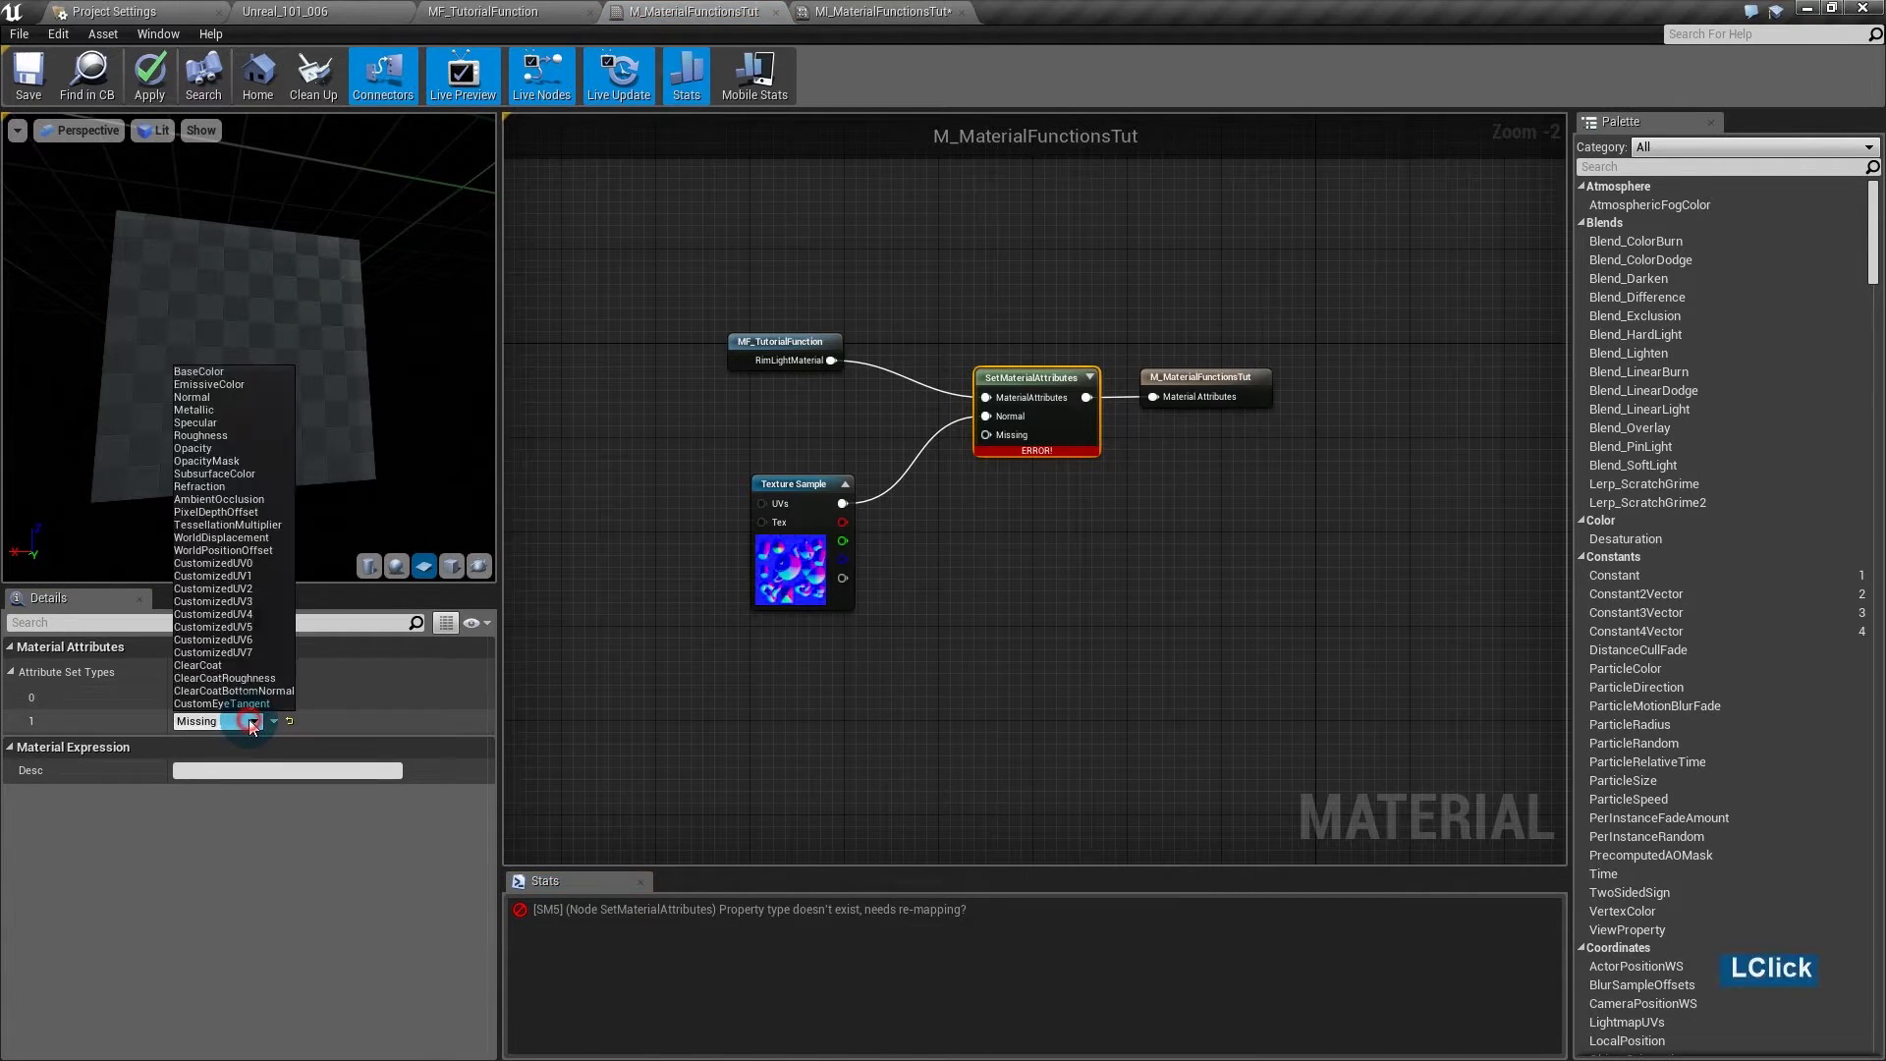
left_click(206, 435)
- Feed a Constant of 0 into Roughness and preview the glossy result on a cube
left_click_drag(785, 599, 643, 493)
left_click(829, 550)
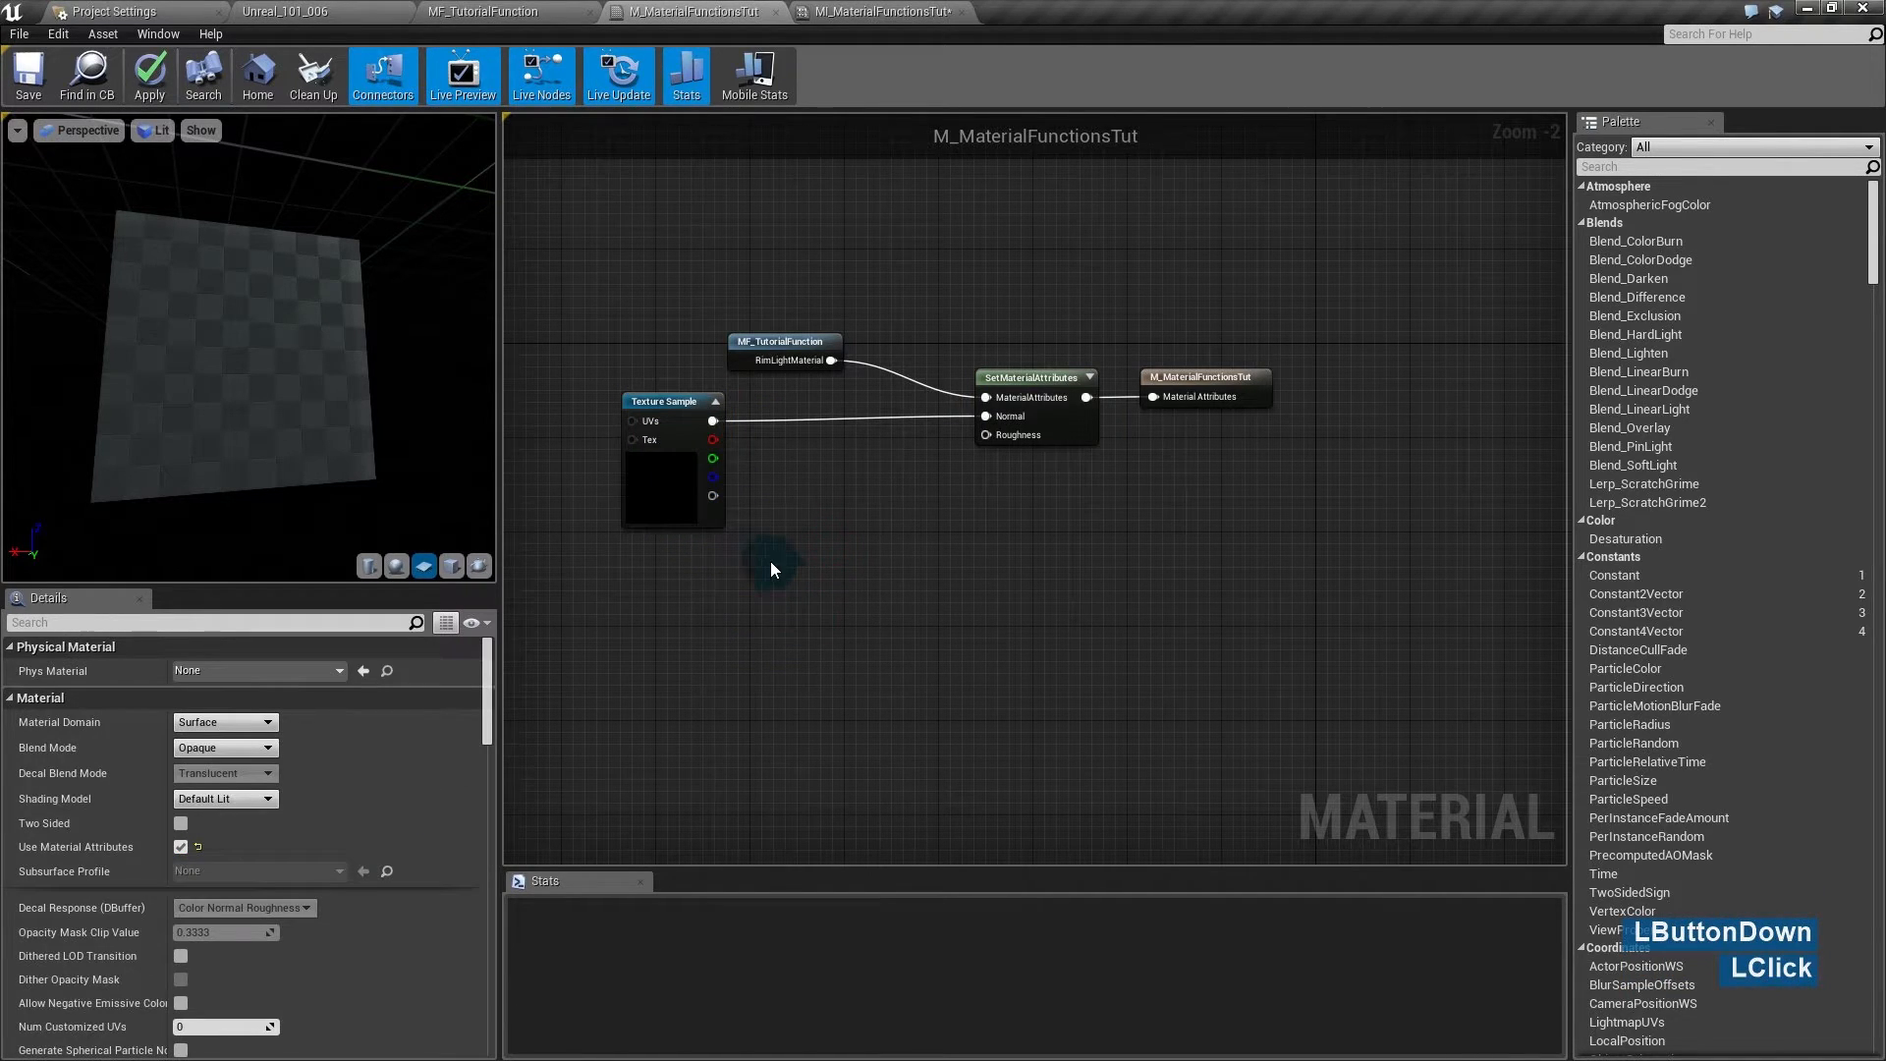
left_click(783, 535)
left_click_drag(808, 564, 999, 433)
left_click_drag(324, 393, 260, 389)
left_click(451, 566)
right_click_drag(239, 387, 240, 471)
mouse_move(240, 387)
left_mouse_down()
mouse_move(334, 432)
mouse_move(196, 310)
mouse_move(255, 358)
mouse_move(239, 387)
left_mouse_up()
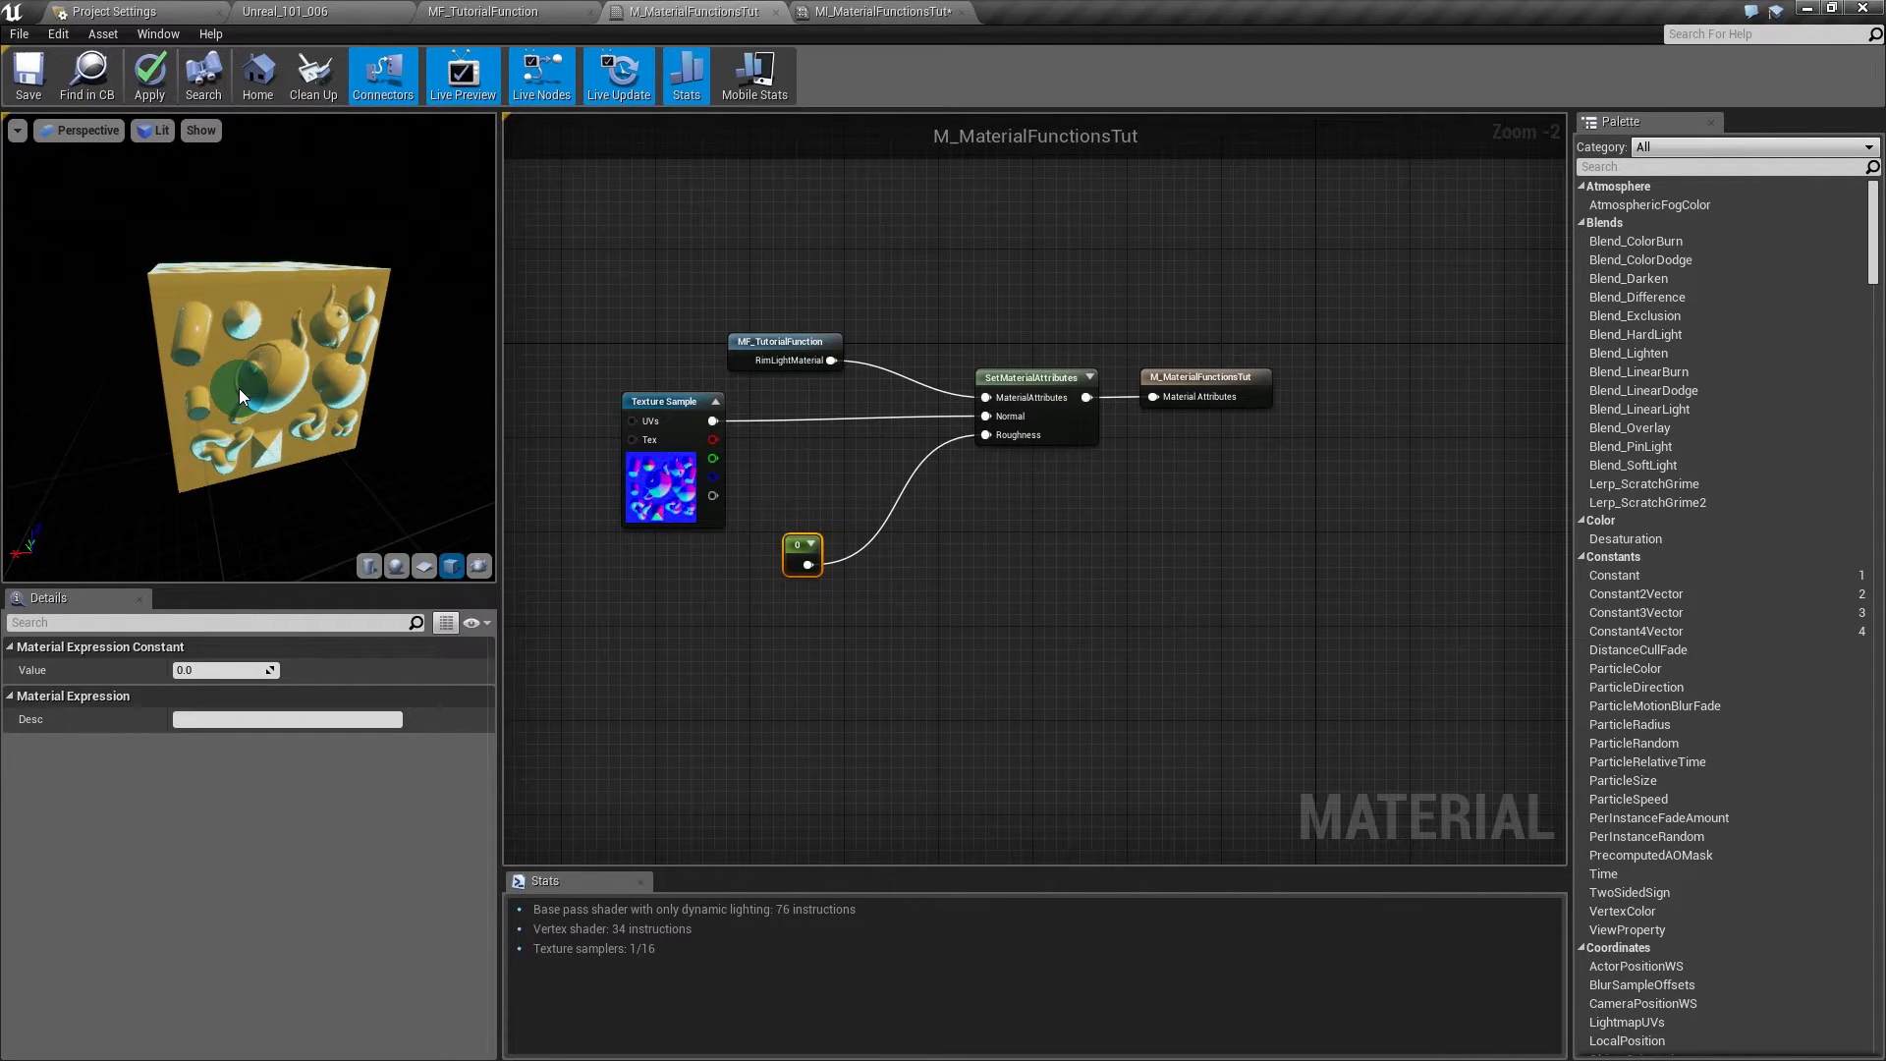
left_click(1423, 556)
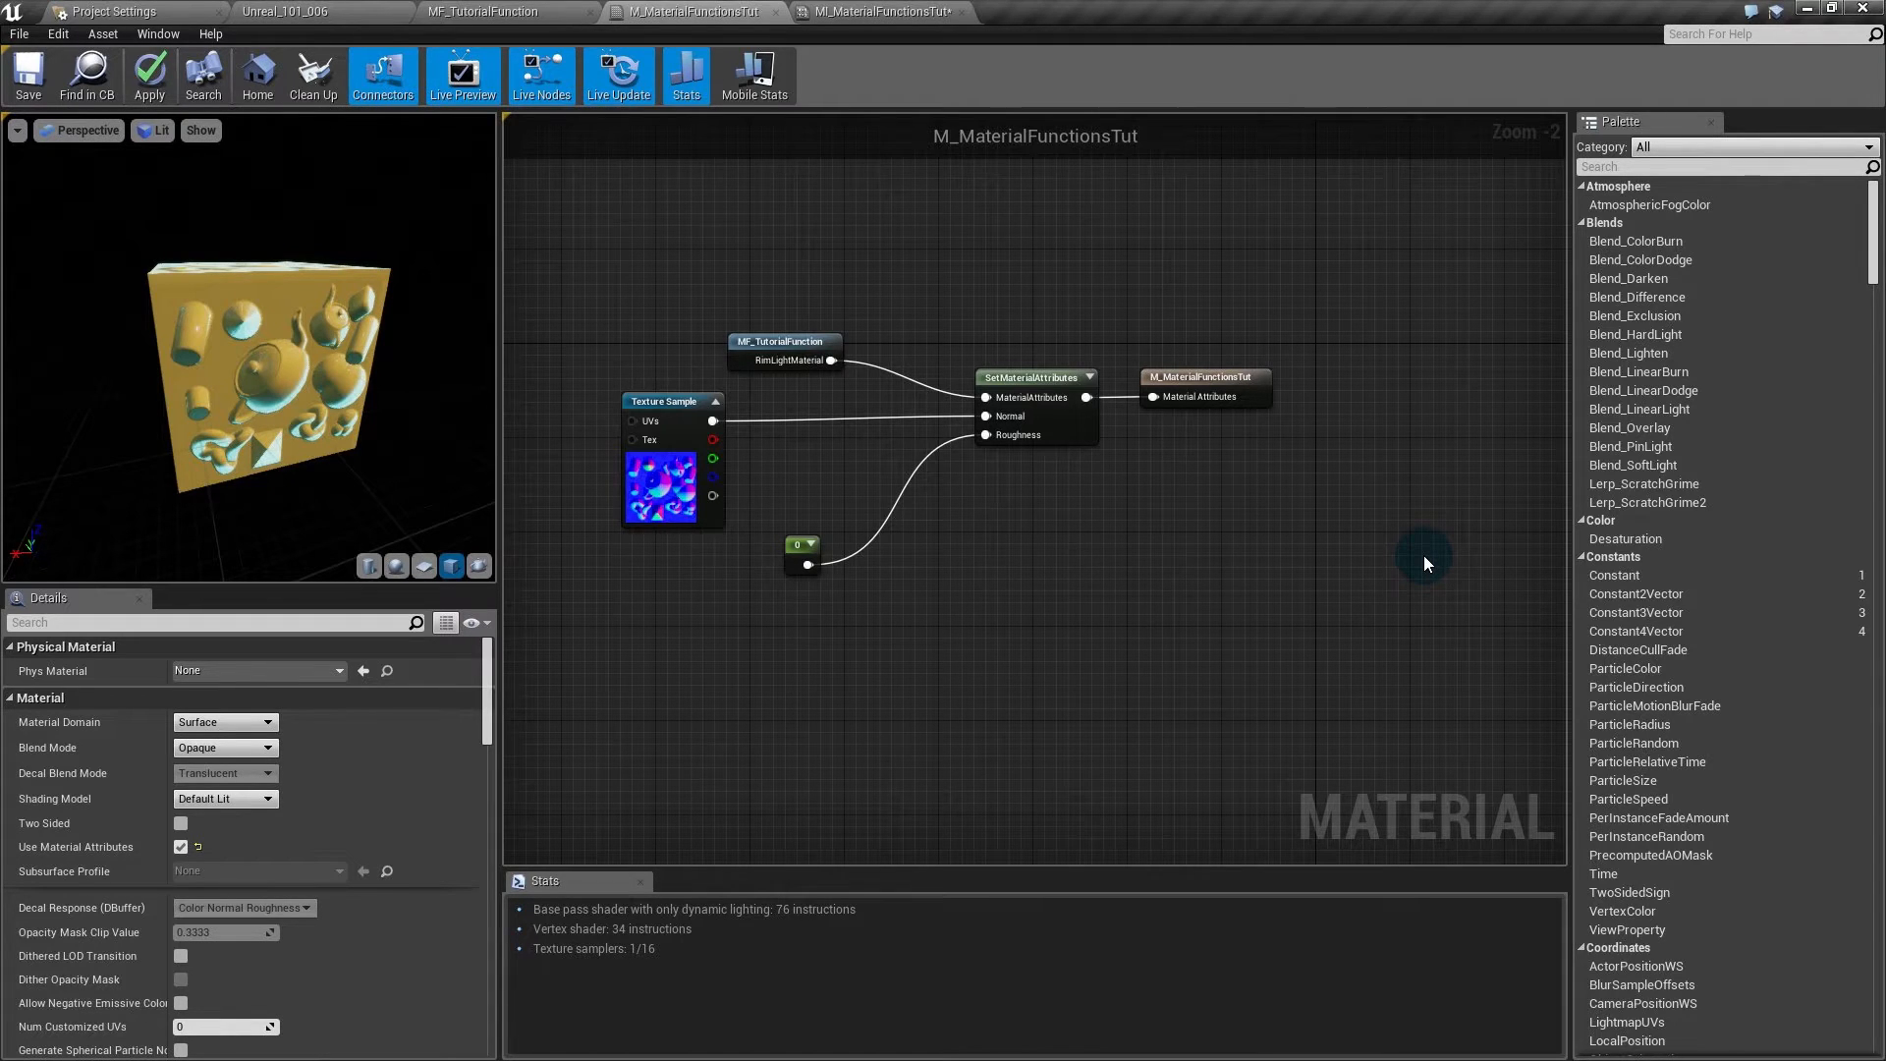
- In the Content Browser's Functions folder, create a new Material Function named MF_Rust
left_click(293, 13)
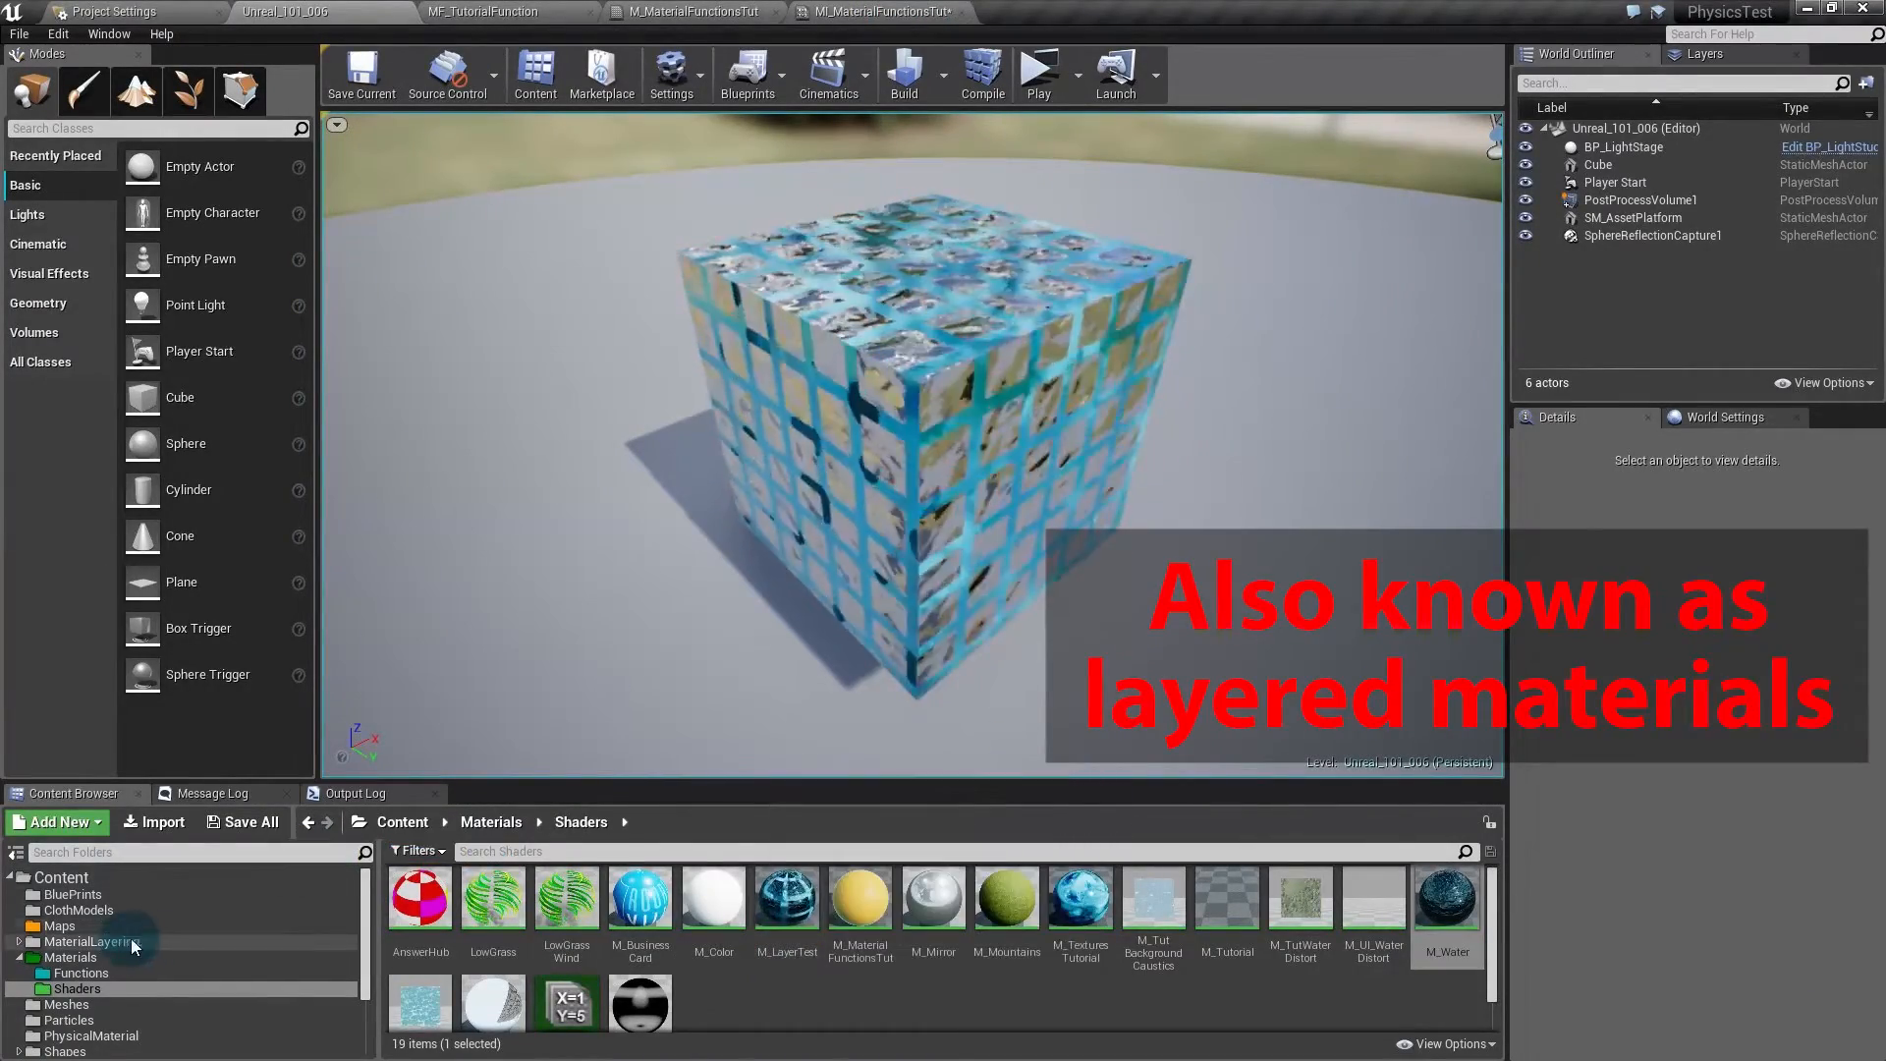
left_click(79, 973)
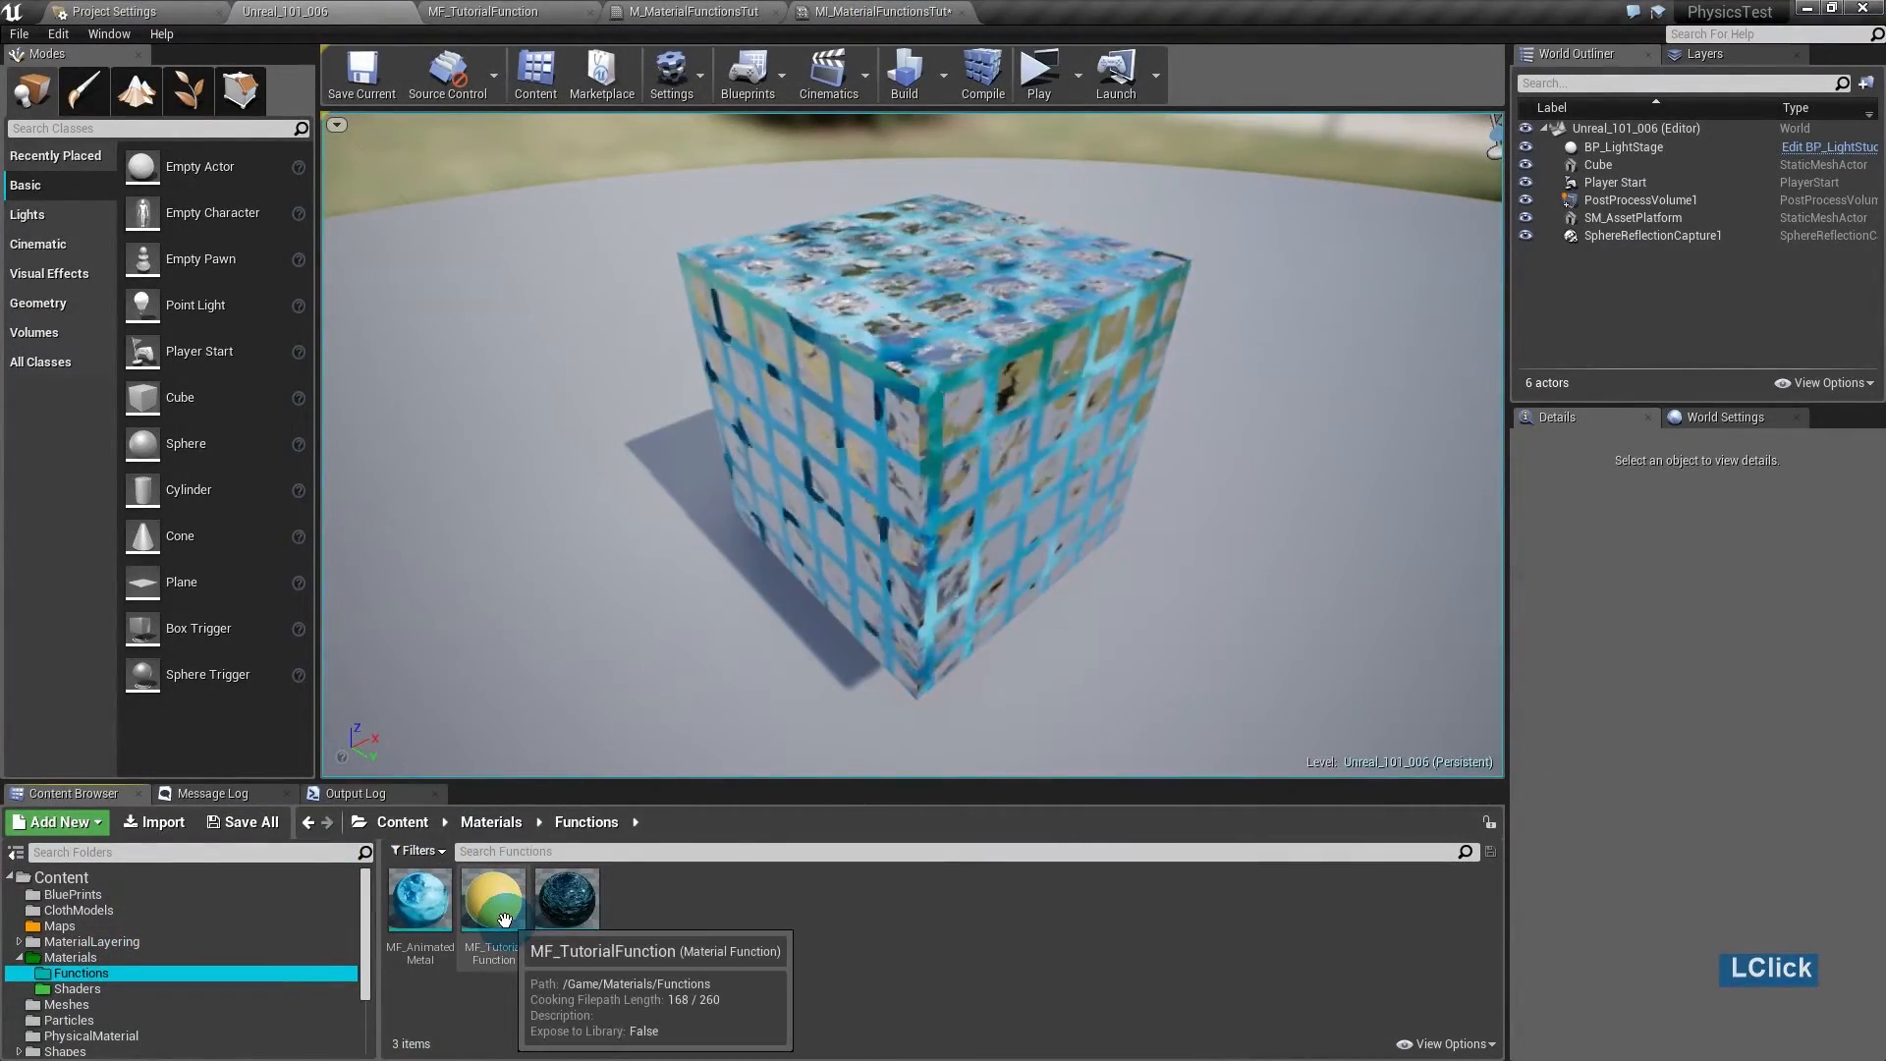
left_click(504, 918)
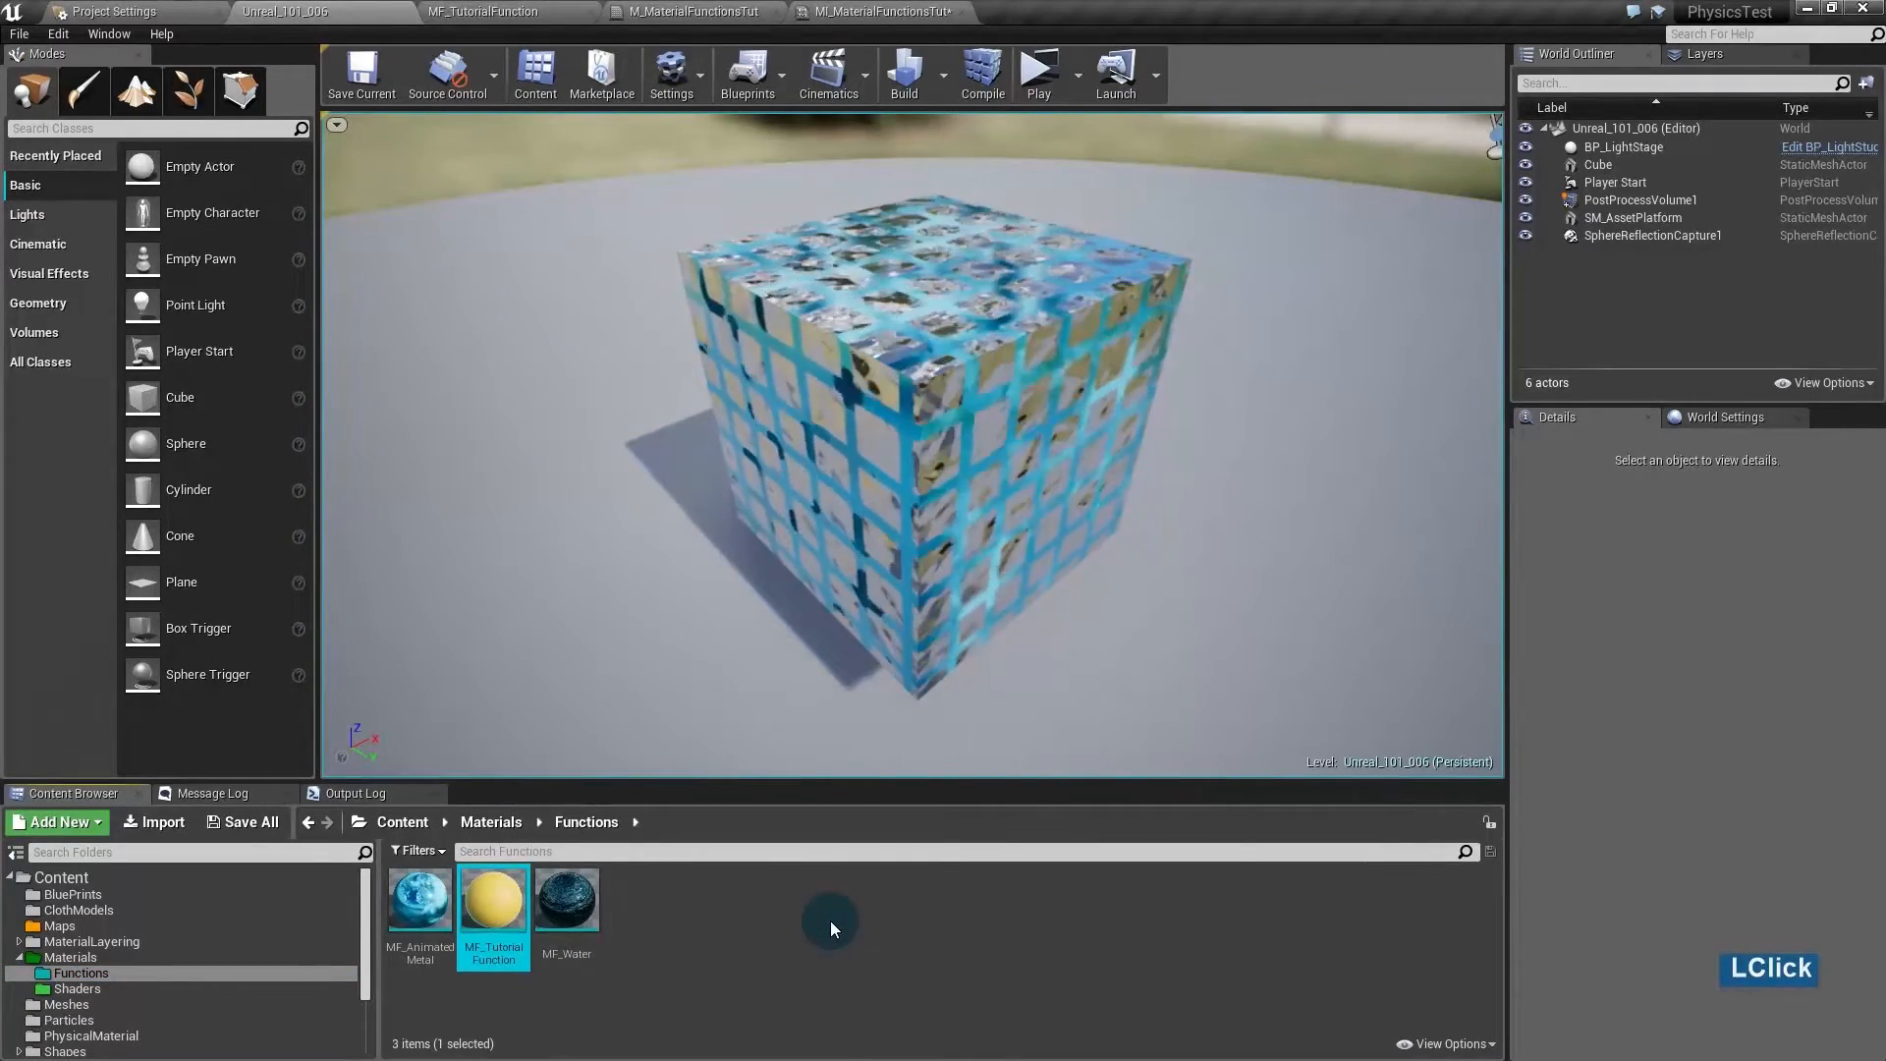
left_click(715, 919)
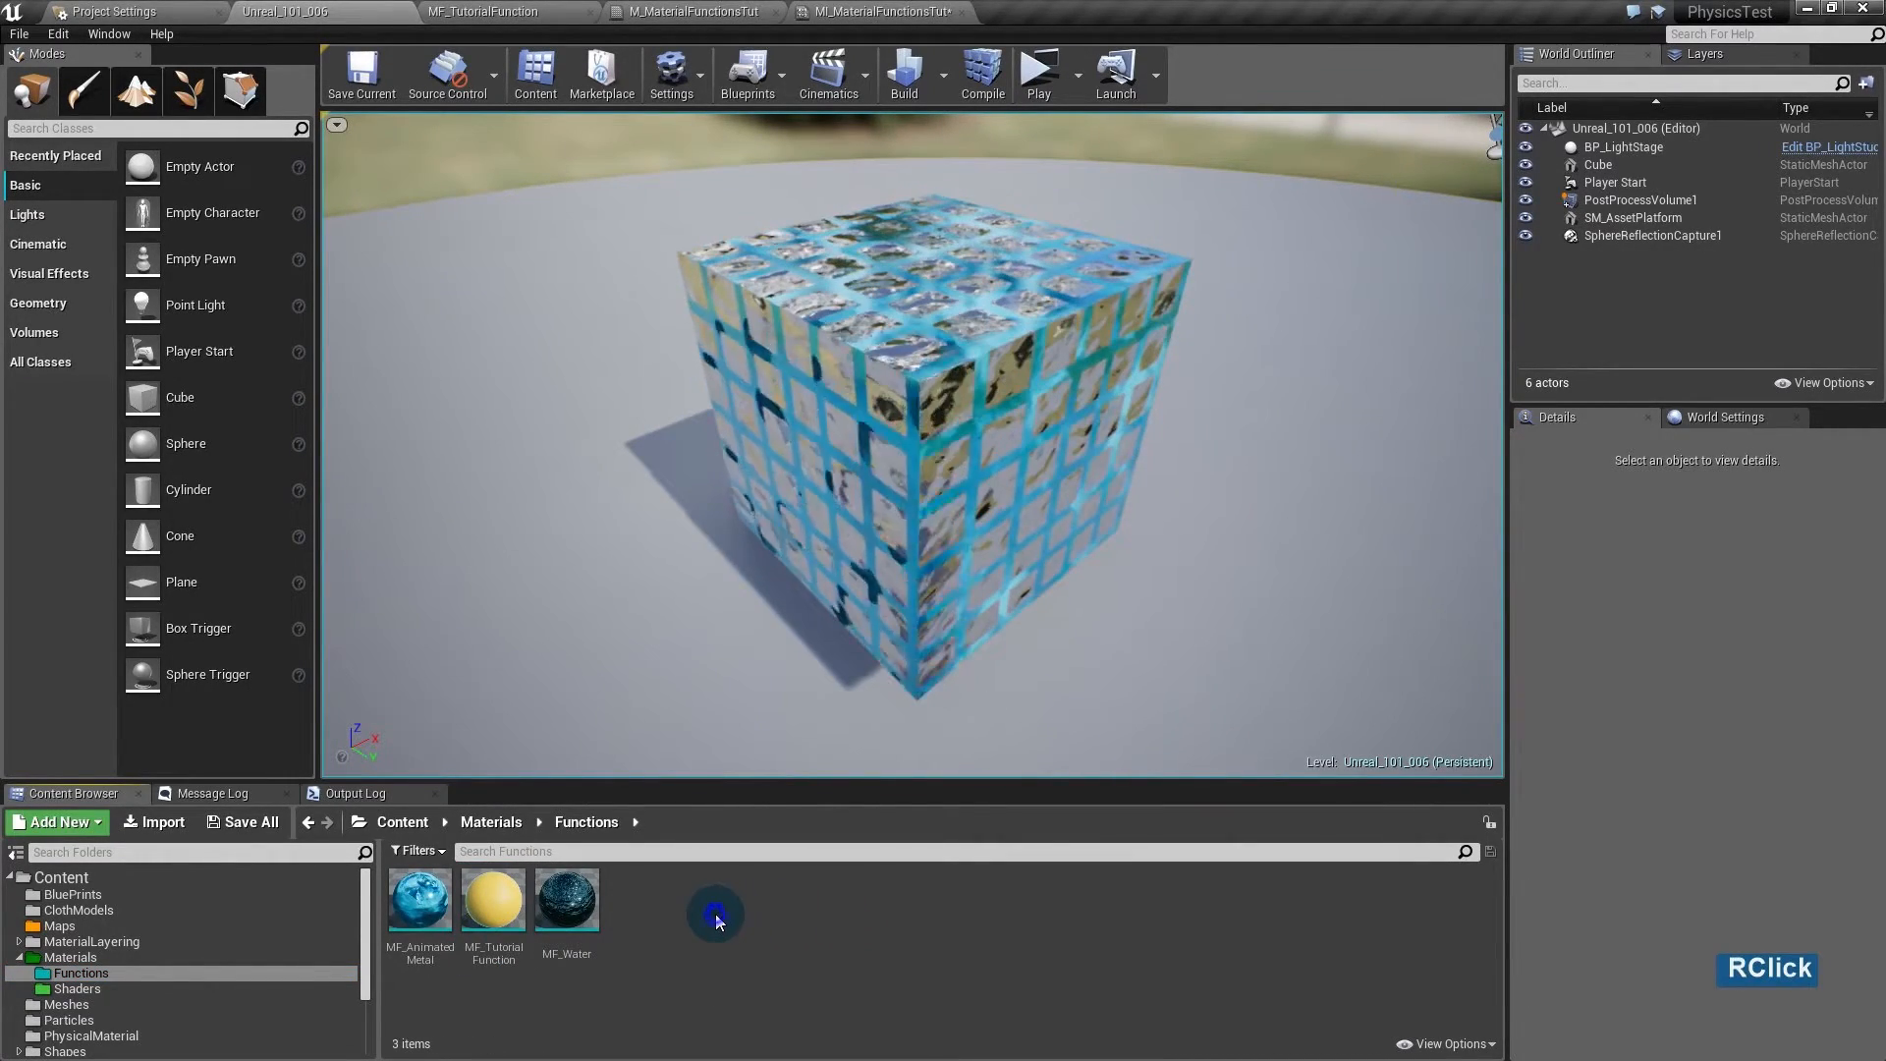
right_click(715, 919)
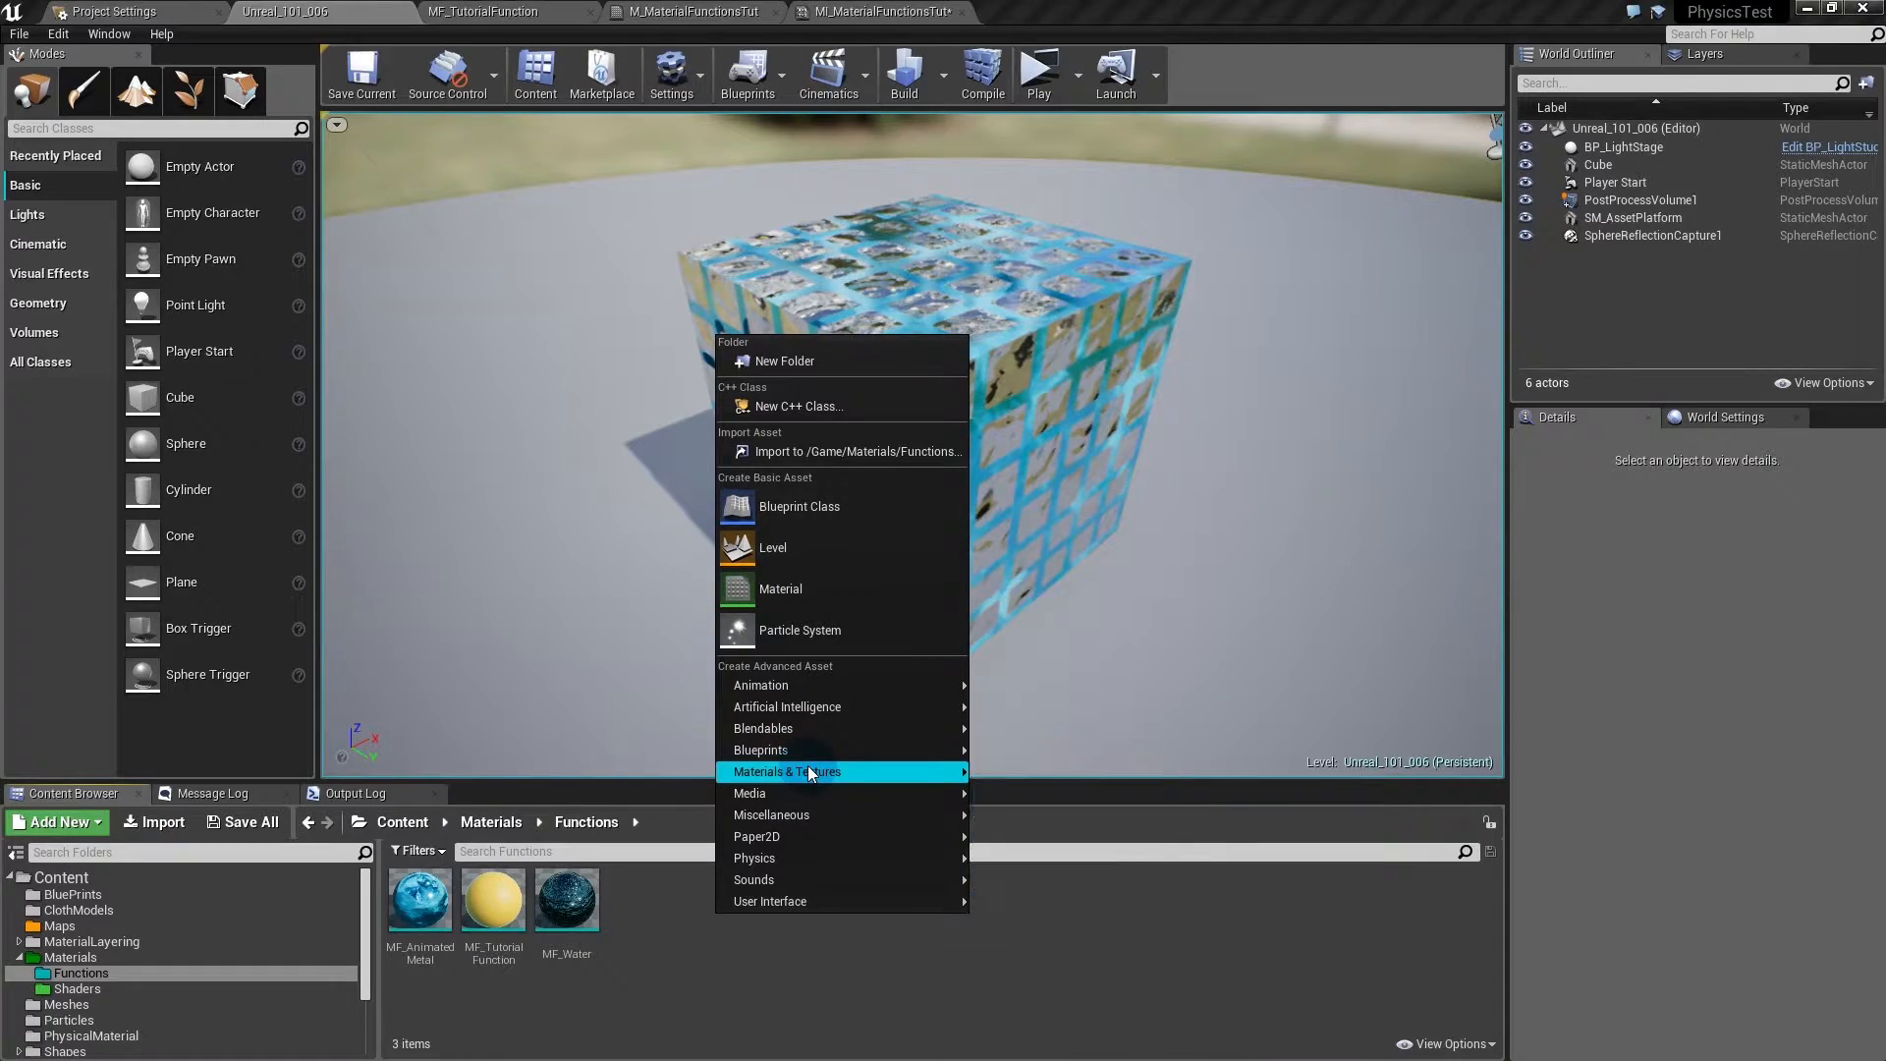
mouse_move(810, 772)
left_click(1031, 824)
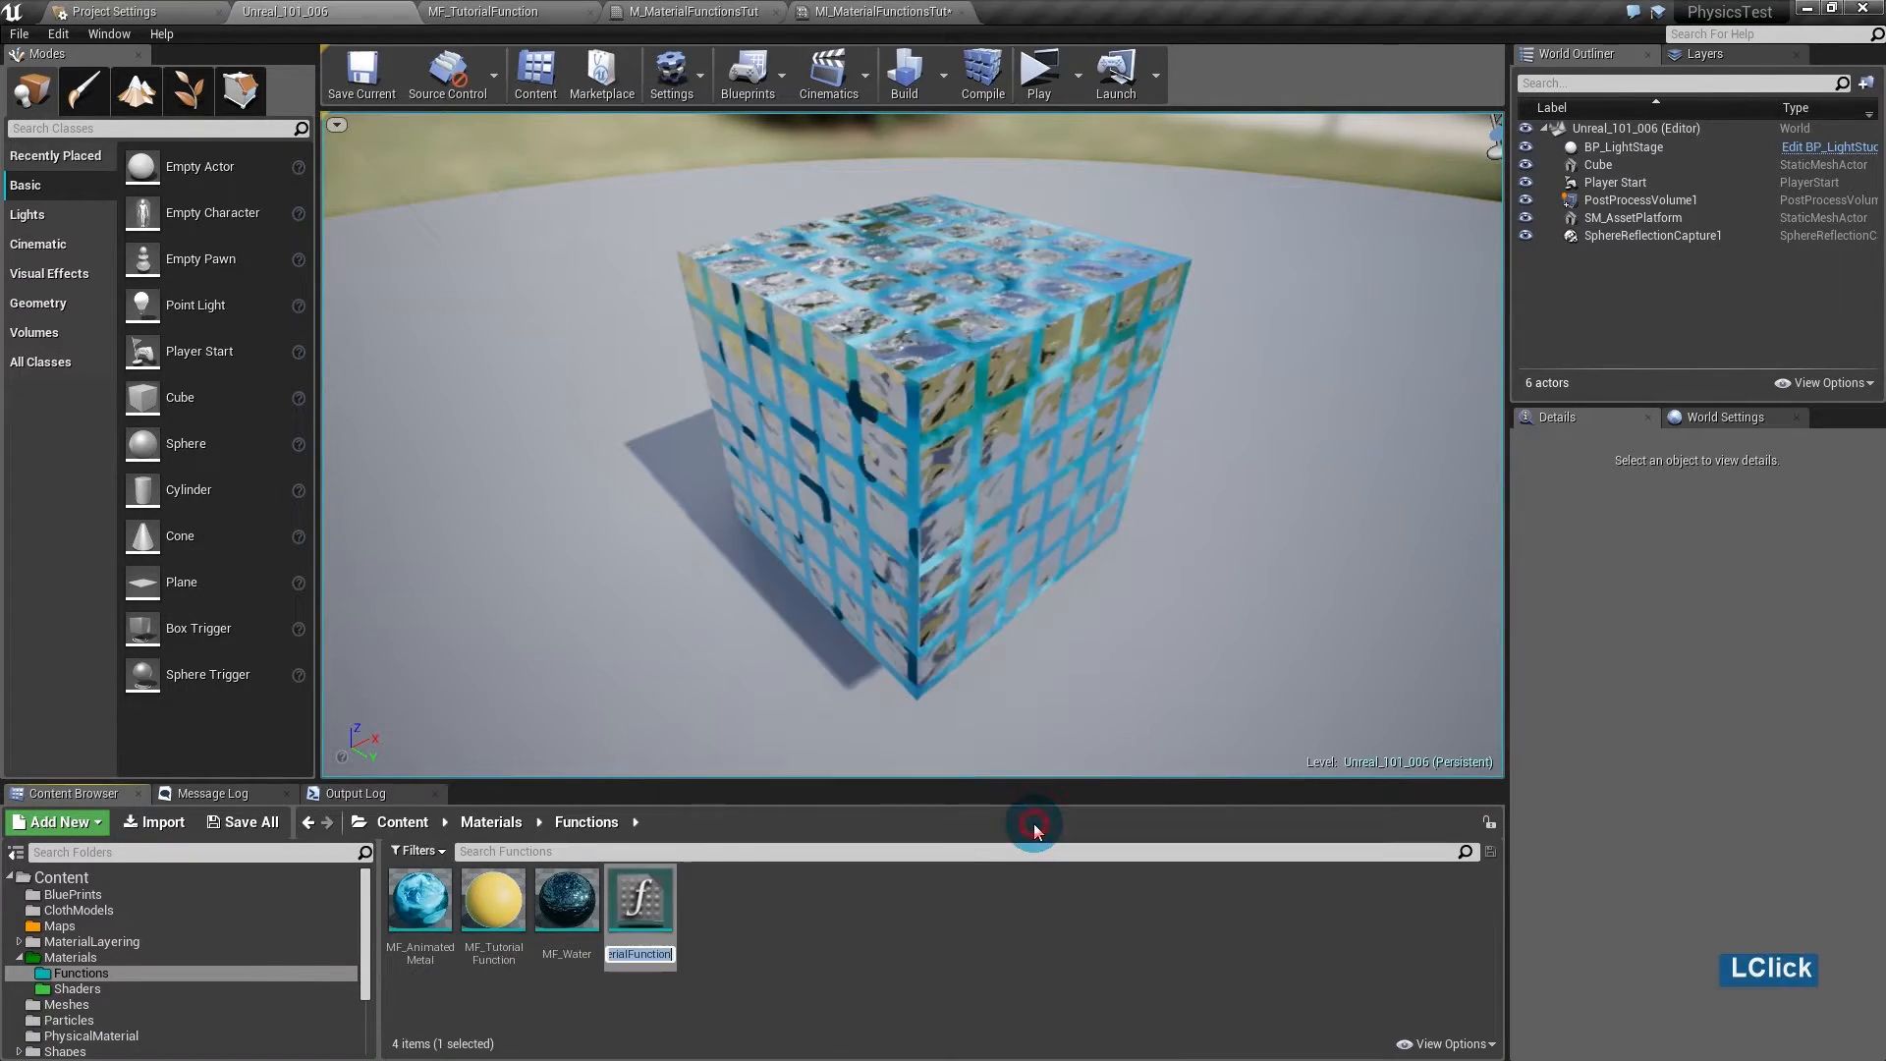
type("MF_")
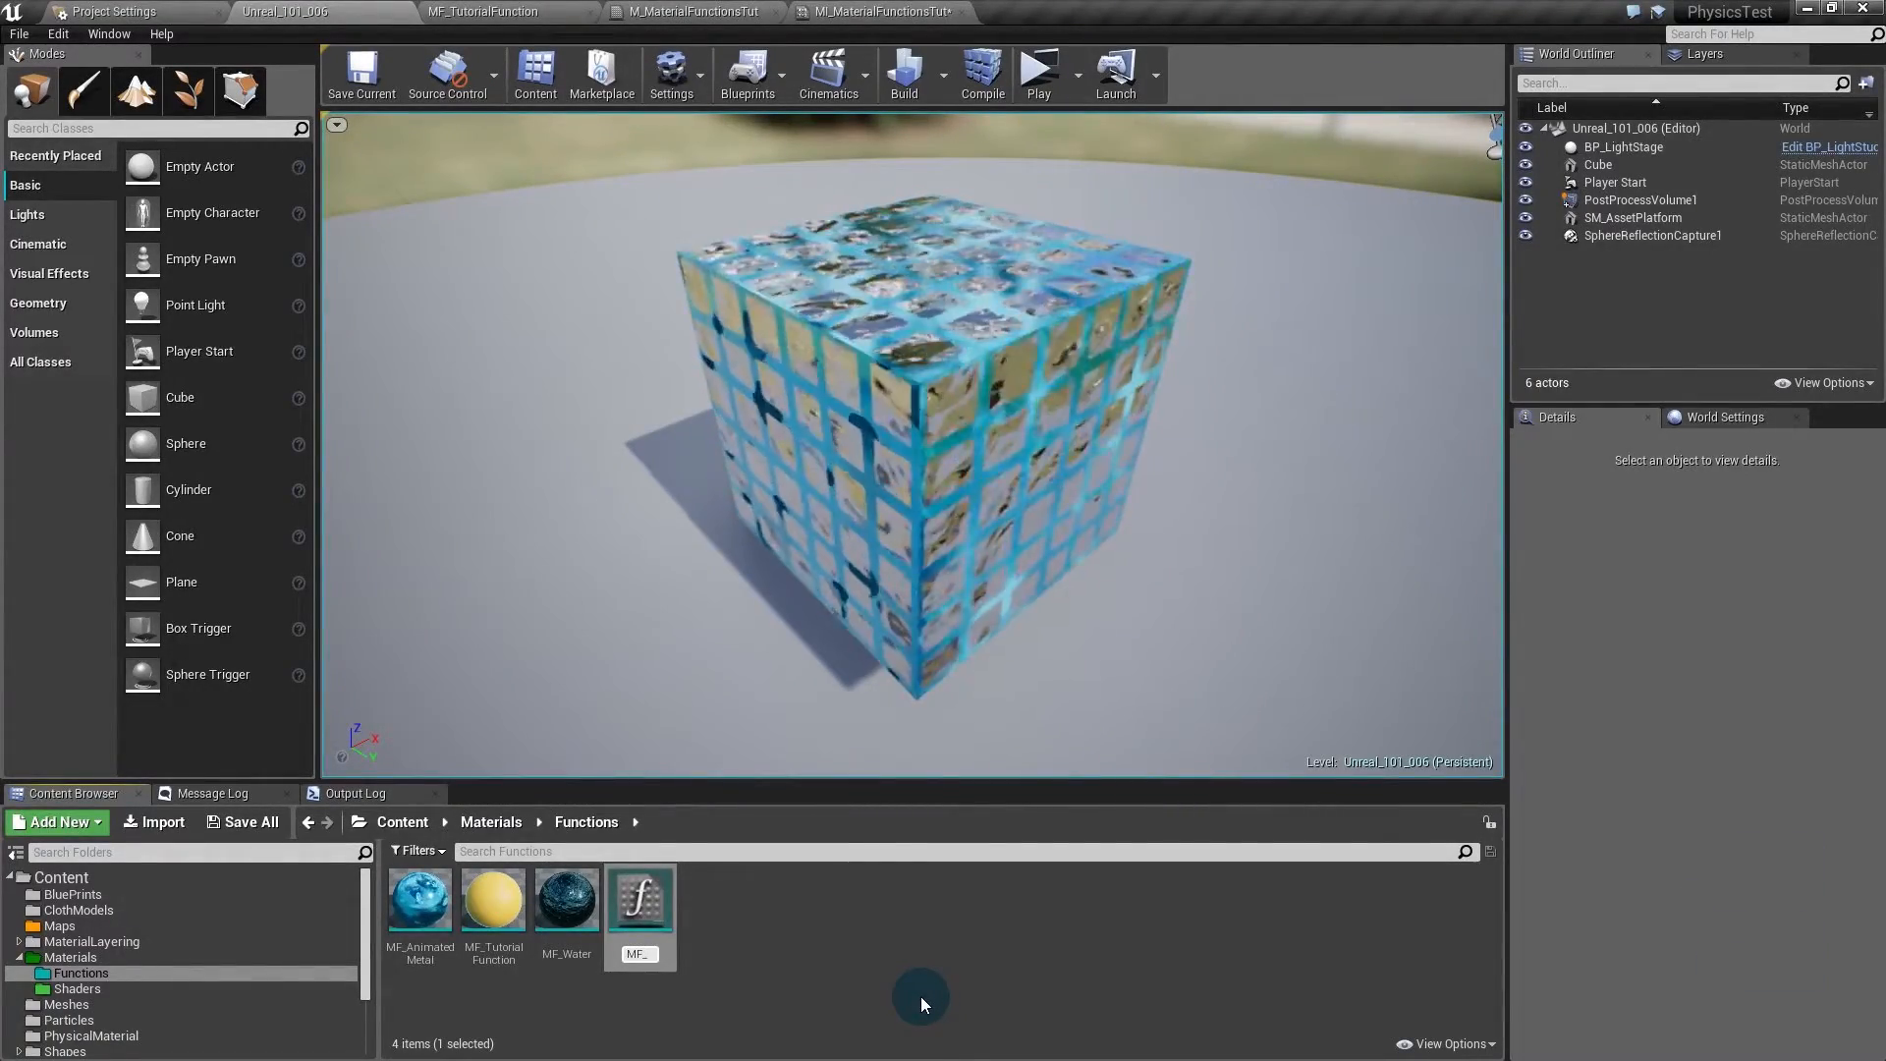
type("Rust")
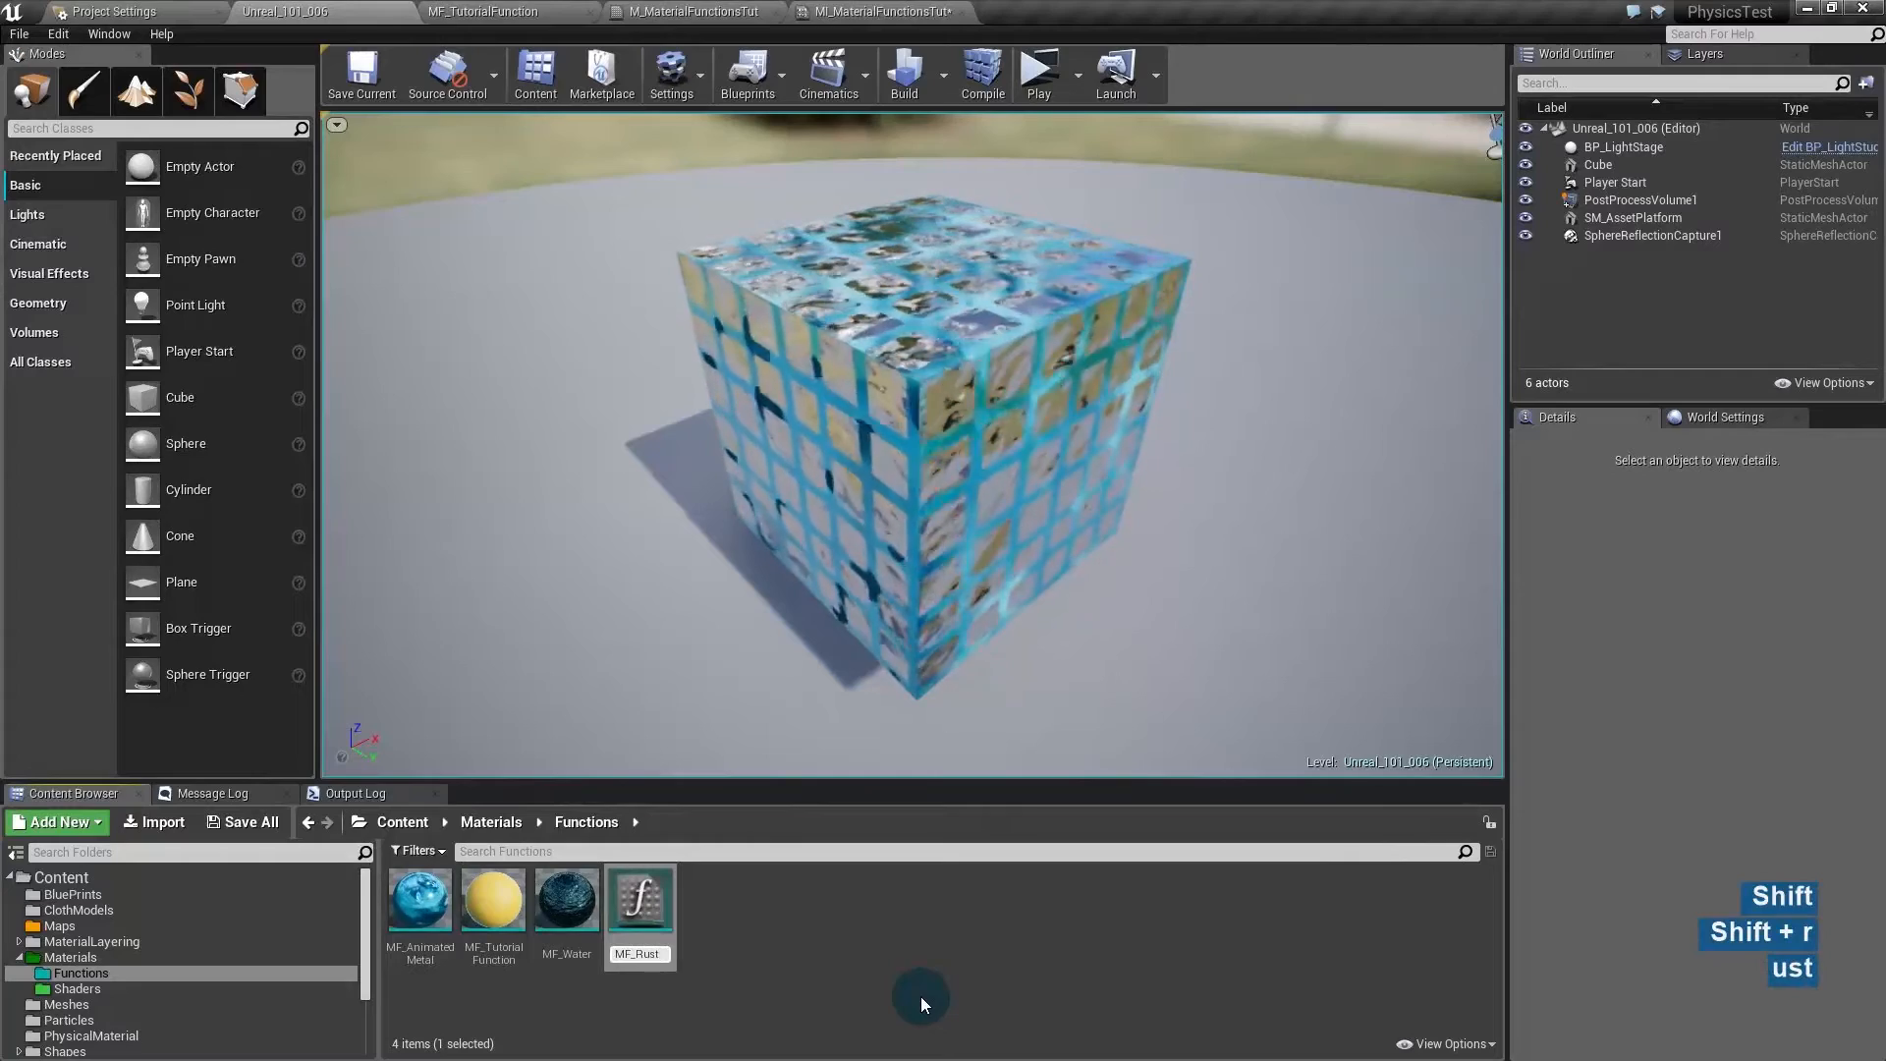
key("Return")
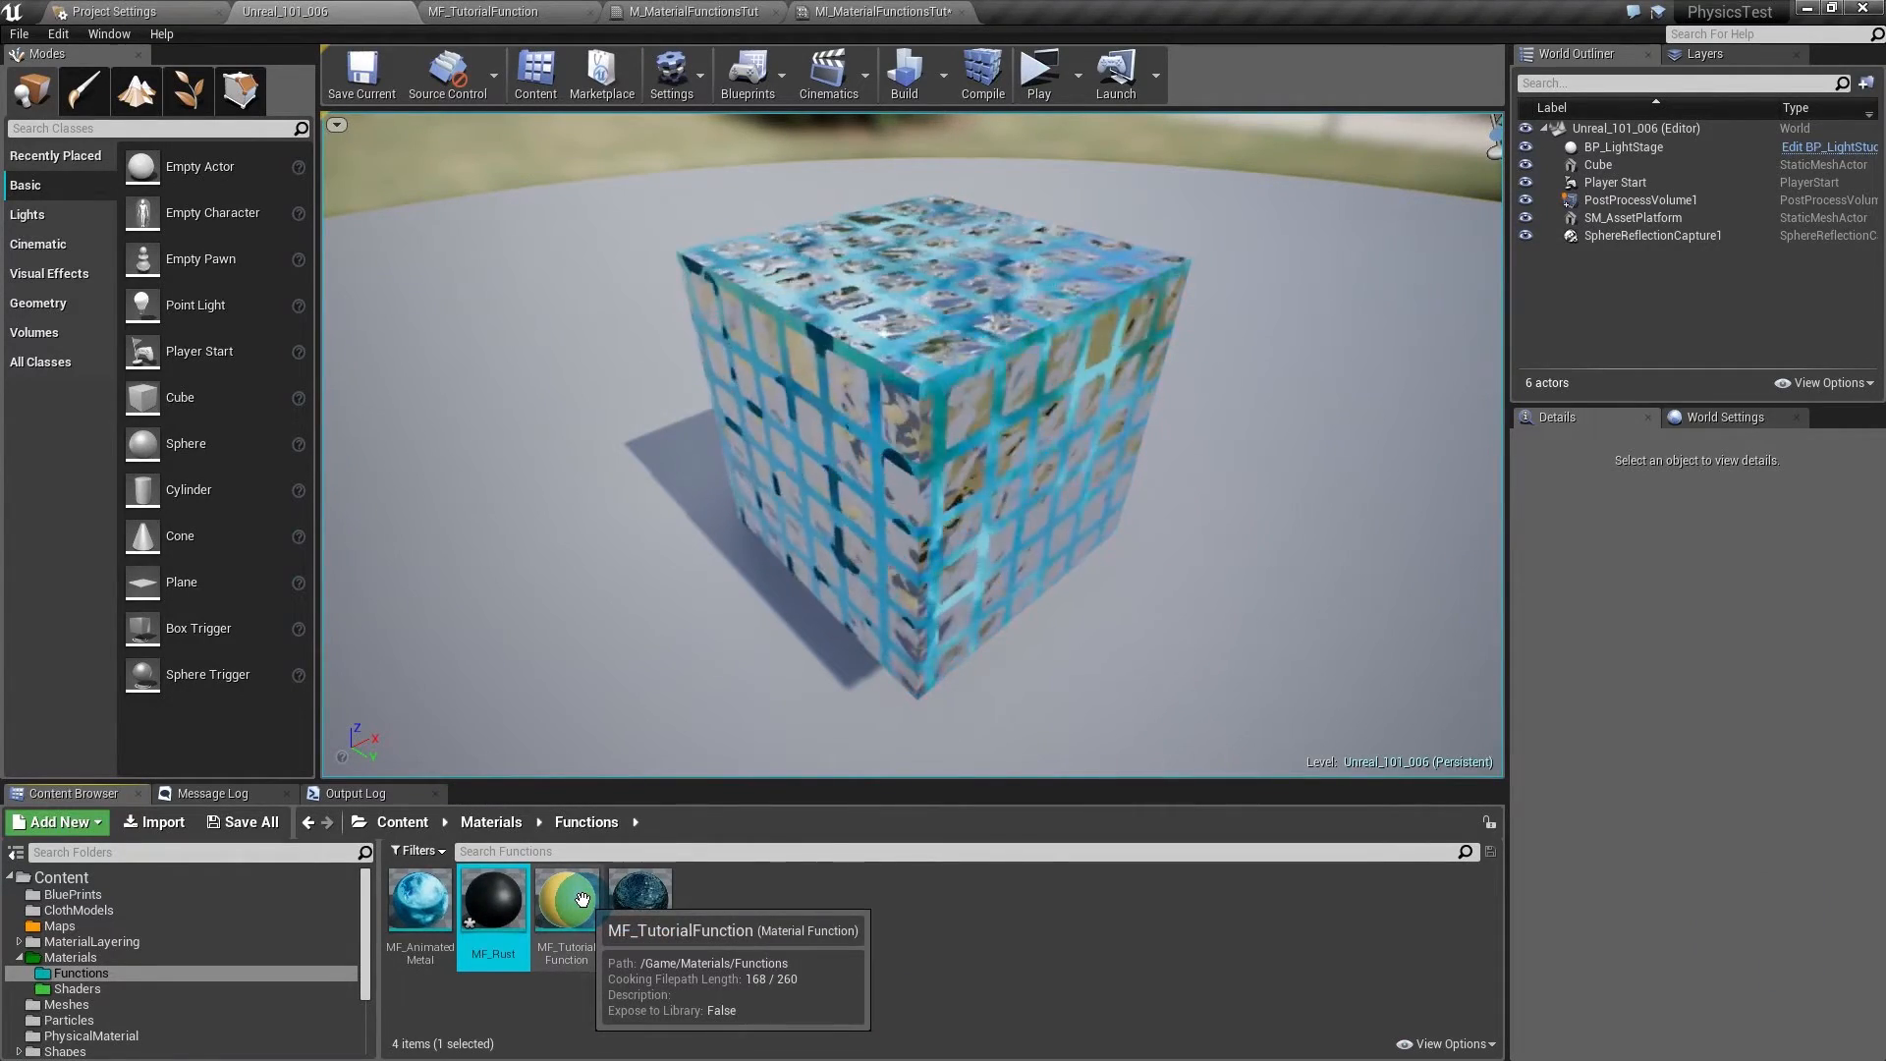
- In MF_TutorialFunction, wire a Constant of 1 into Metallic and apply the change
double_click(583, 900)
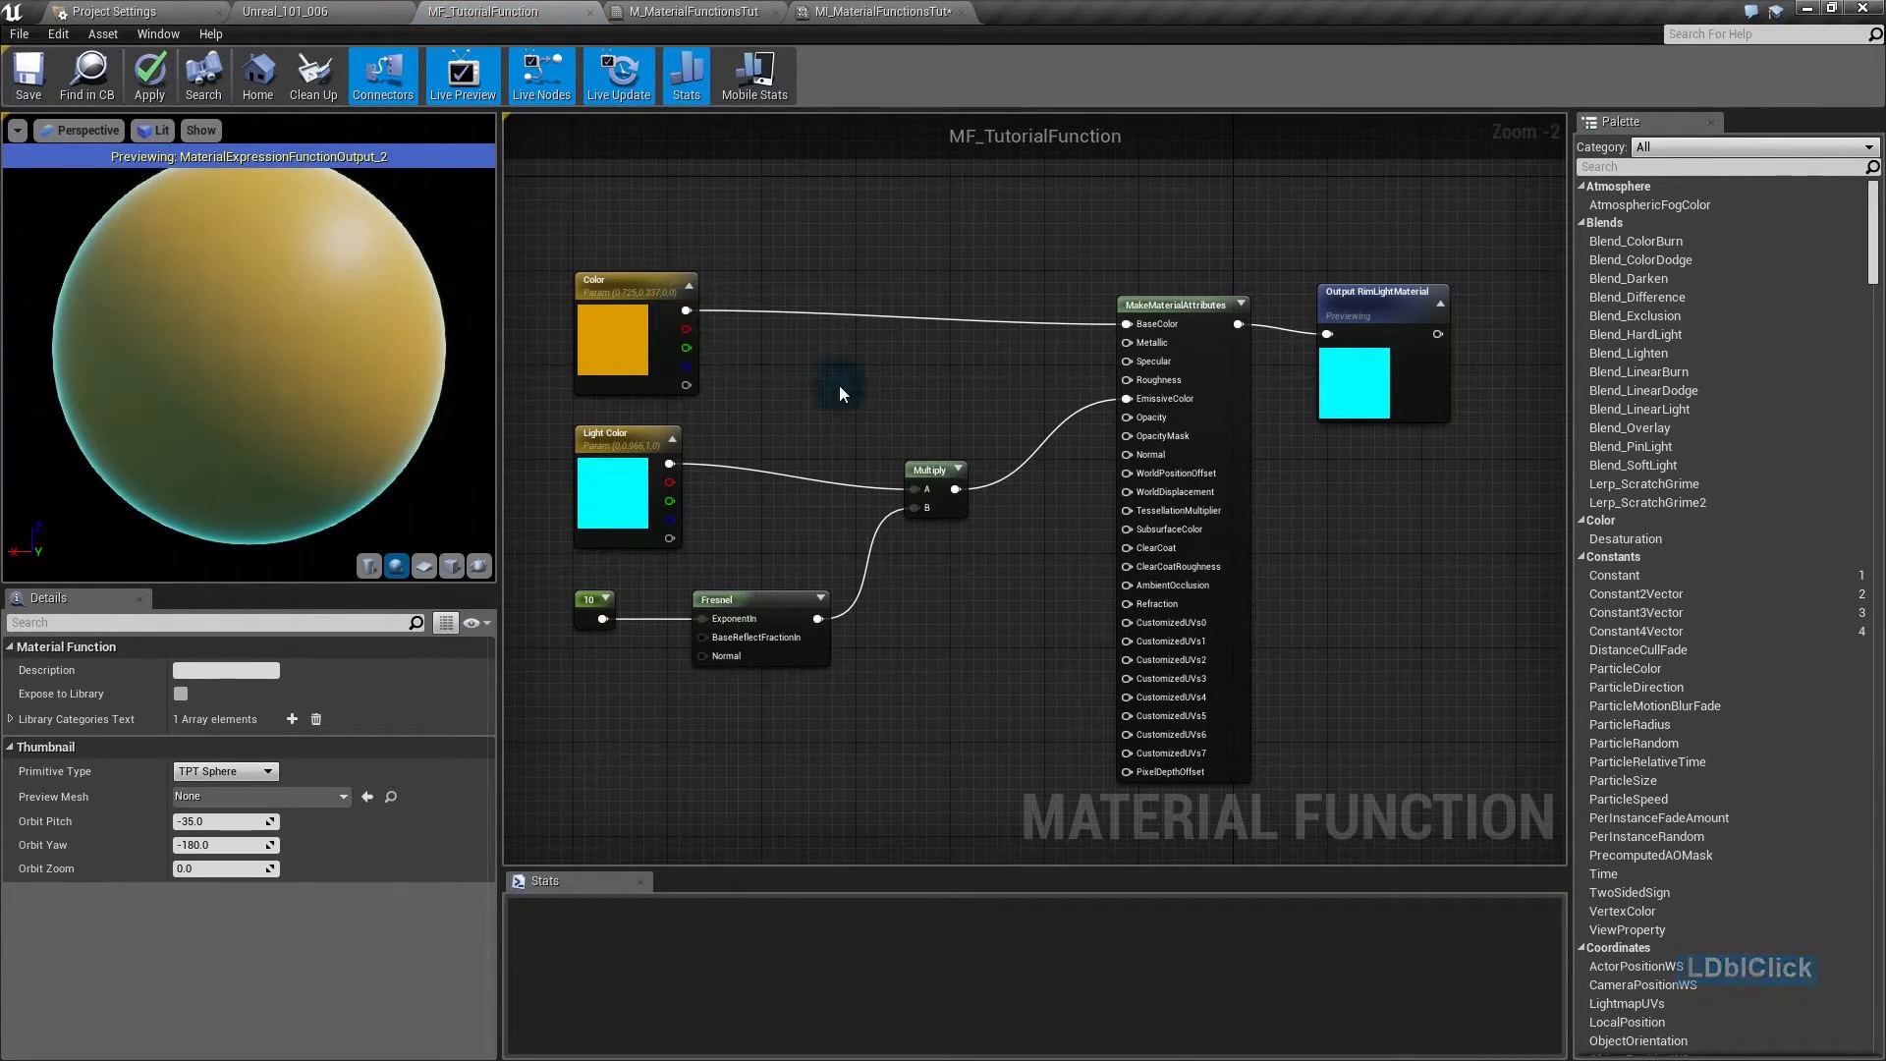
key("1")
left_click(934, 388)
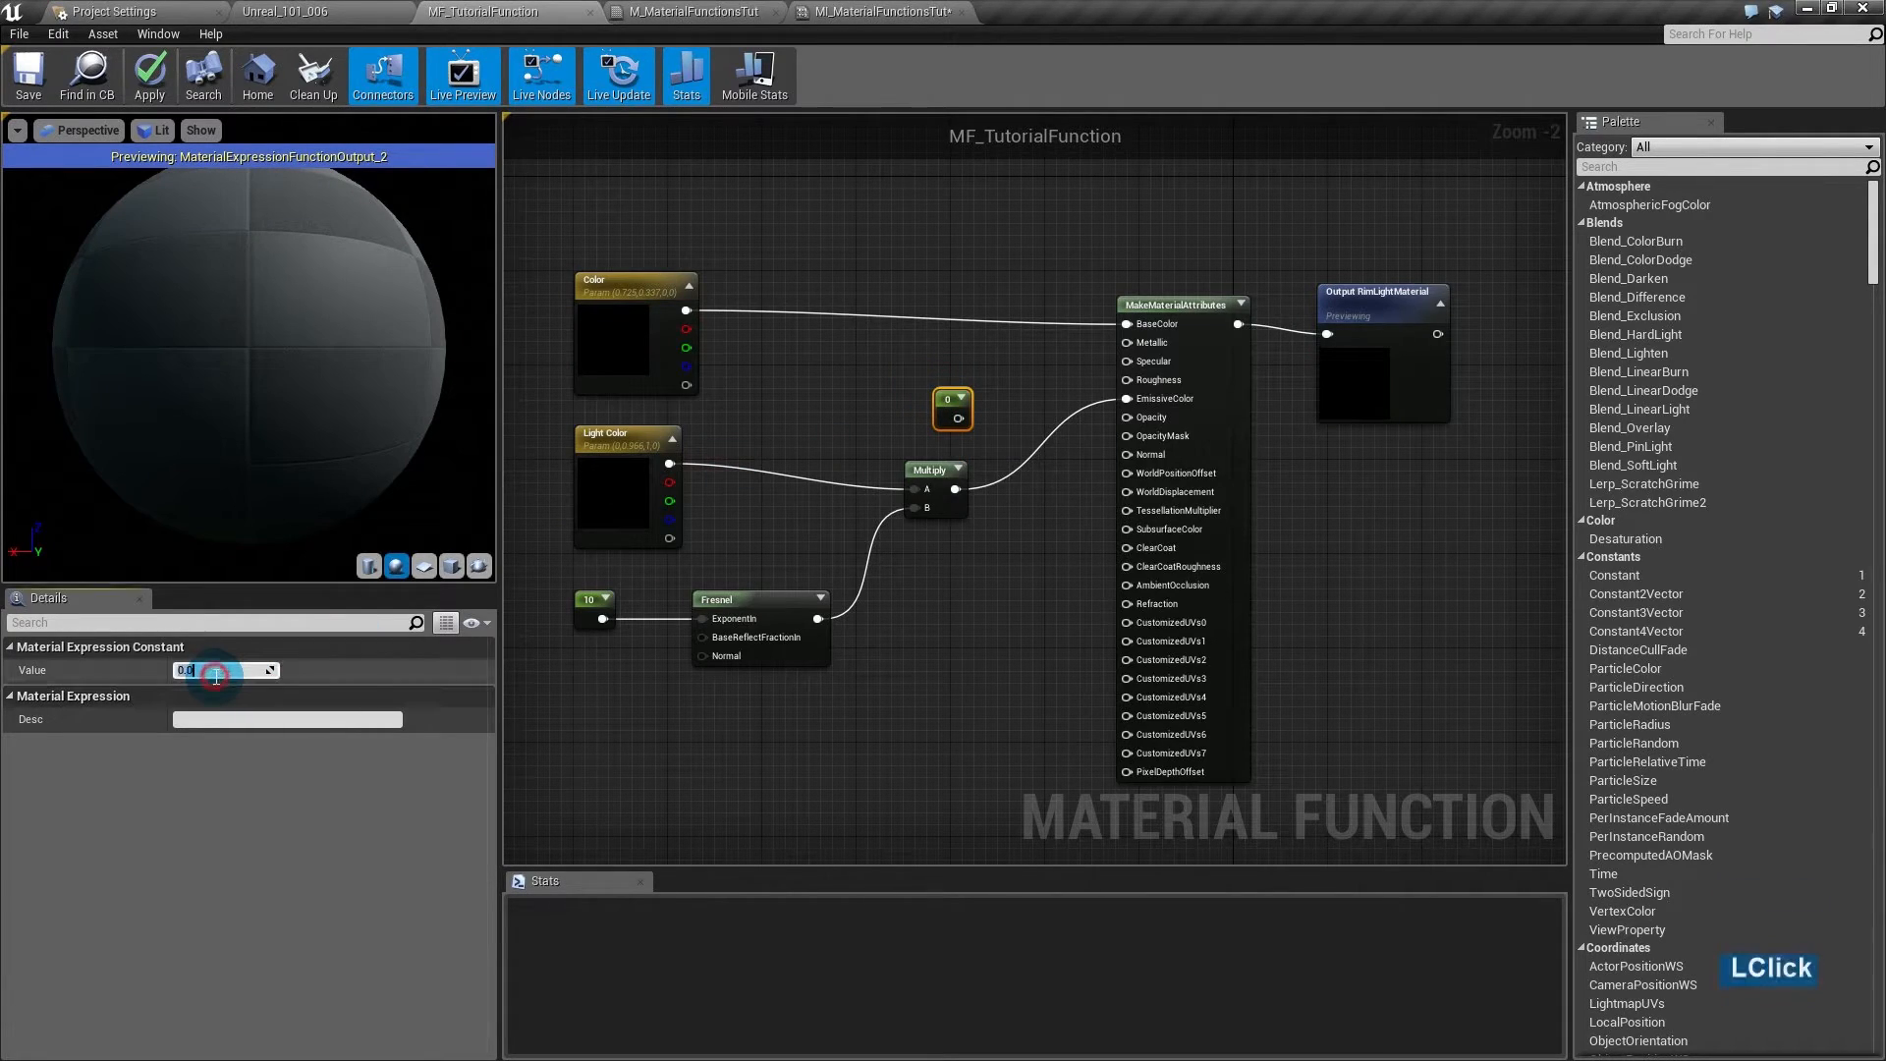
left_click_drag(958, 418, 1134, 348)
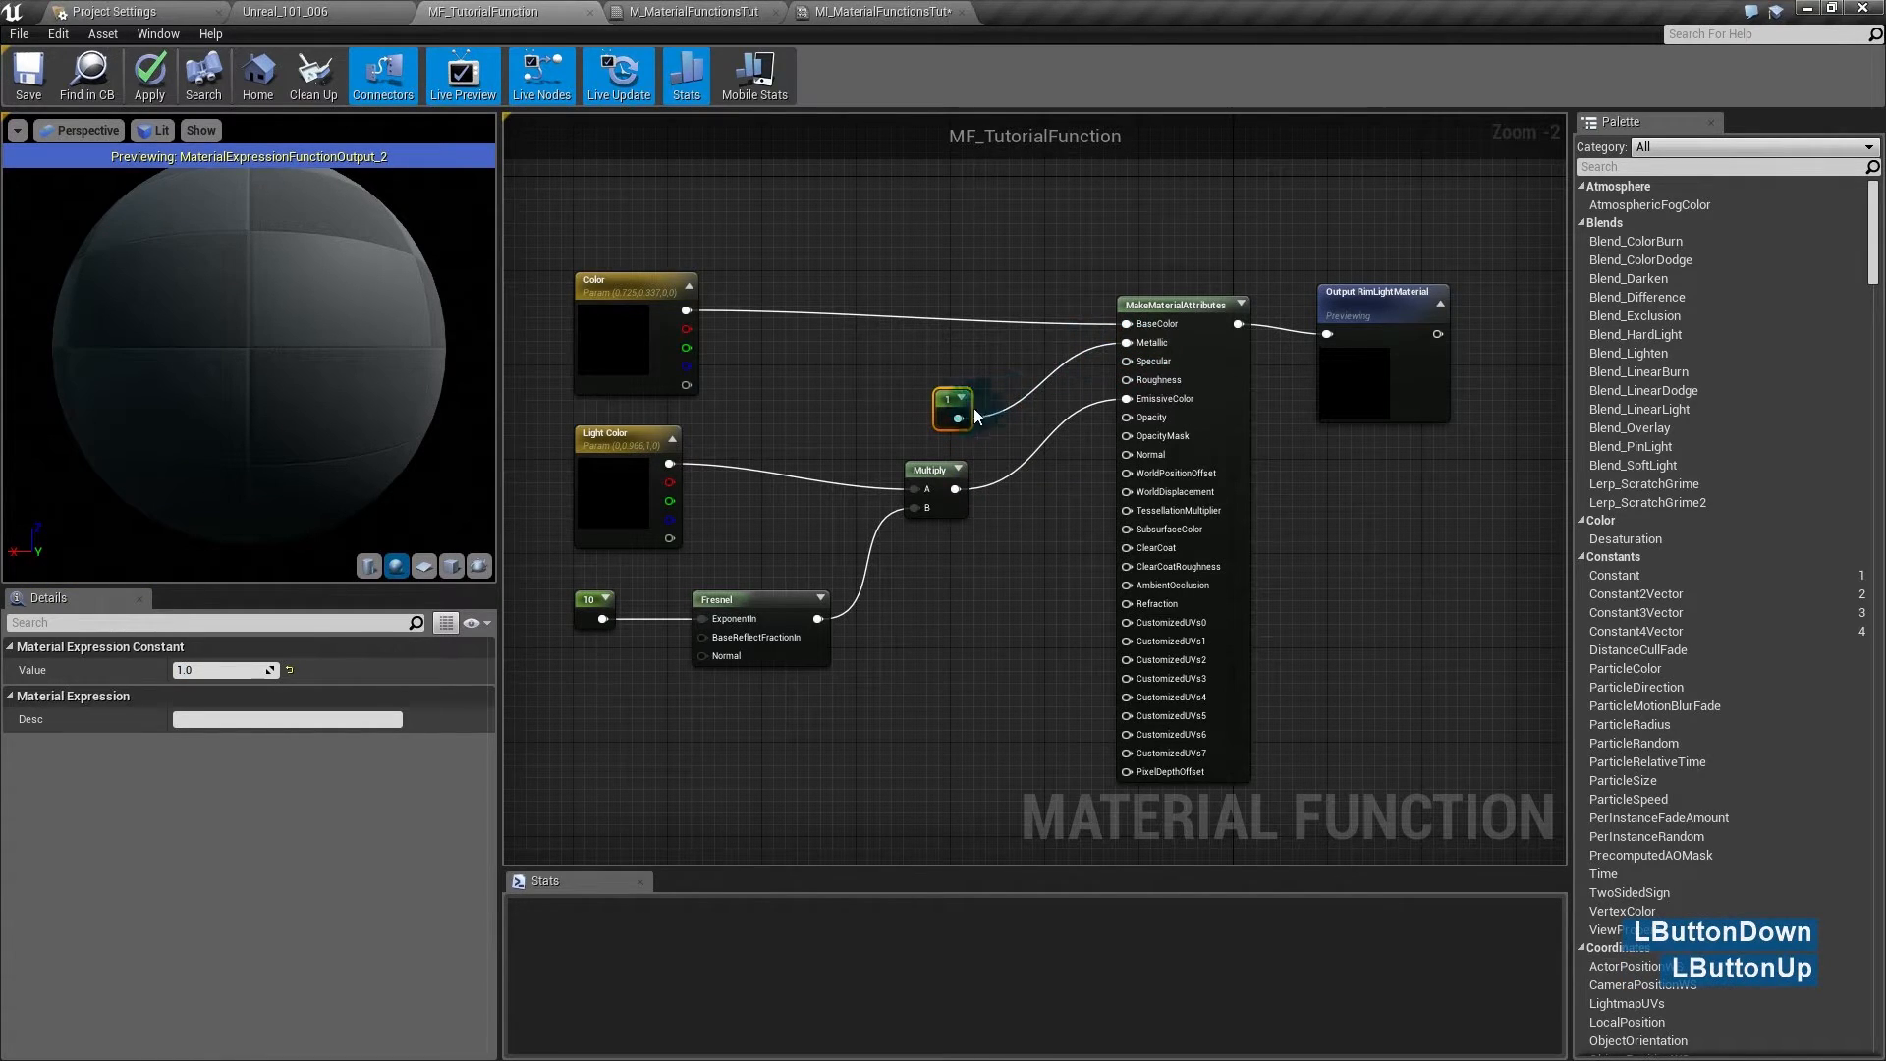
left_click_drag(949, 407, 991, 361)
left_click(1023, 567)
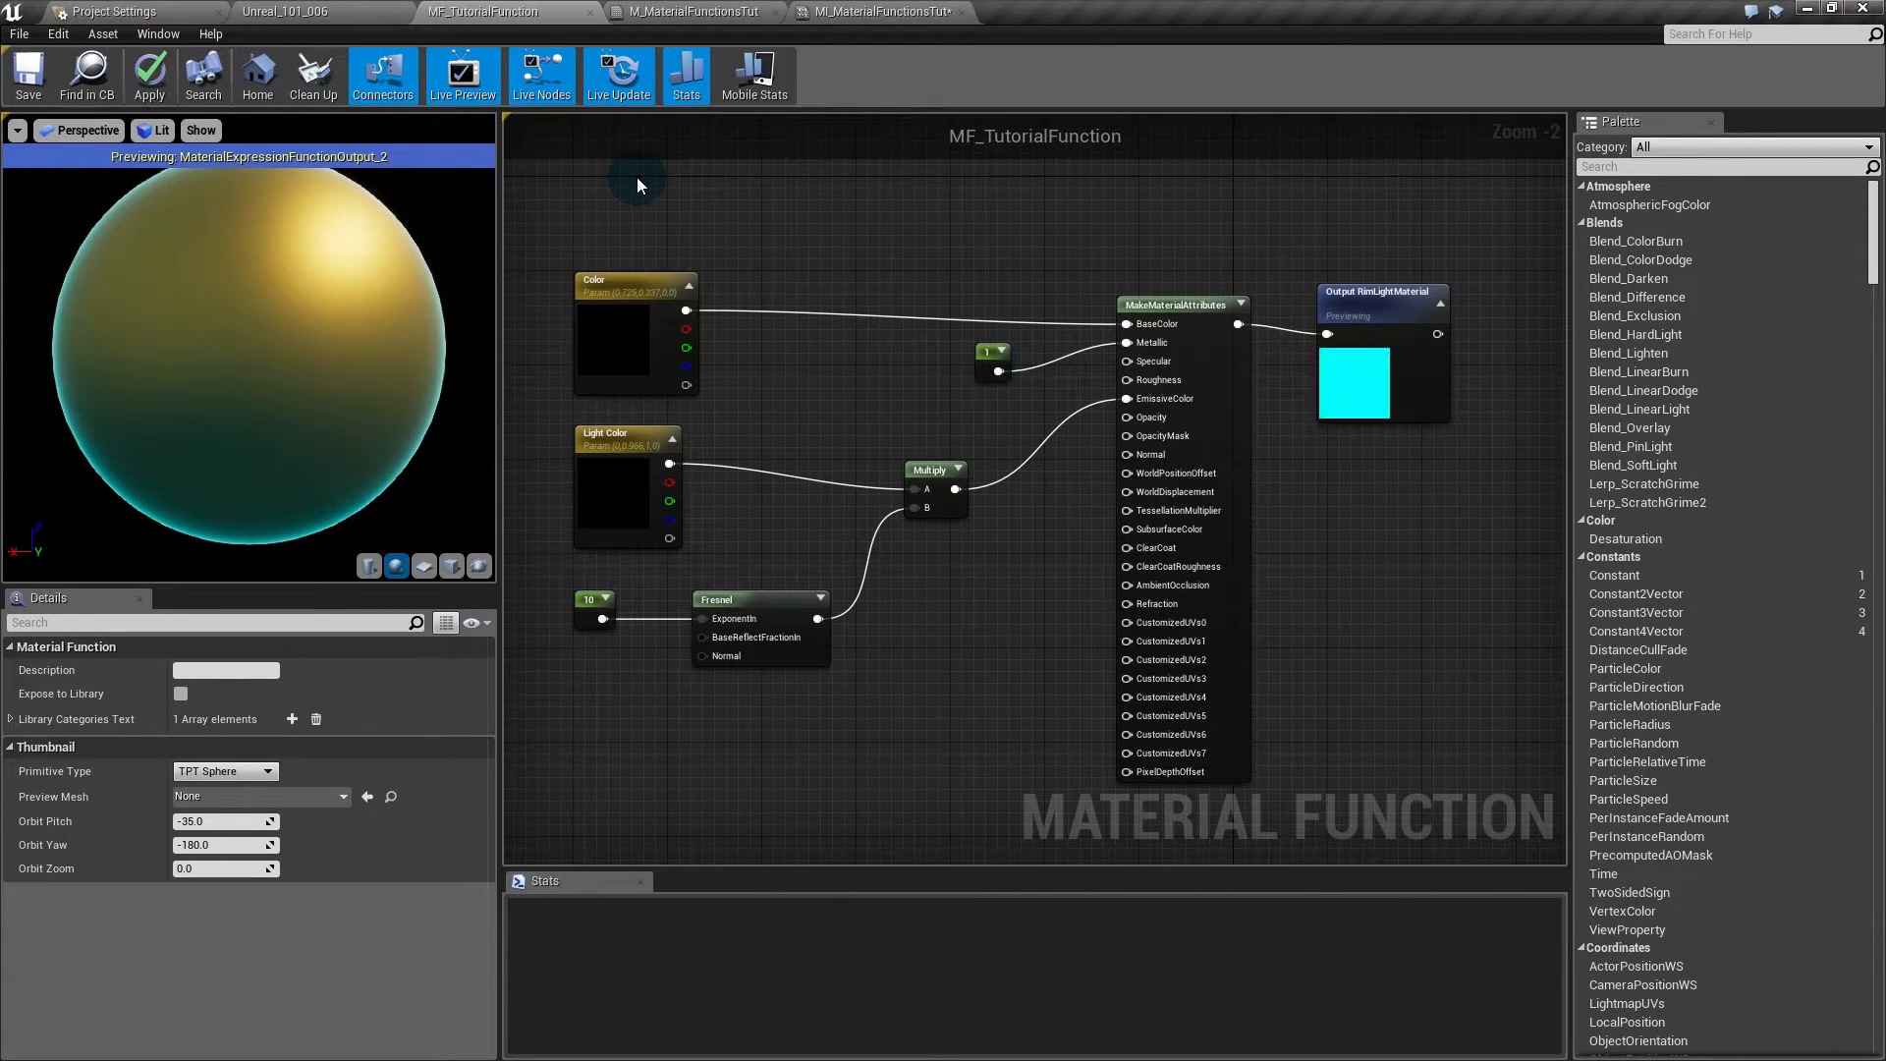
left_click(361, 281)
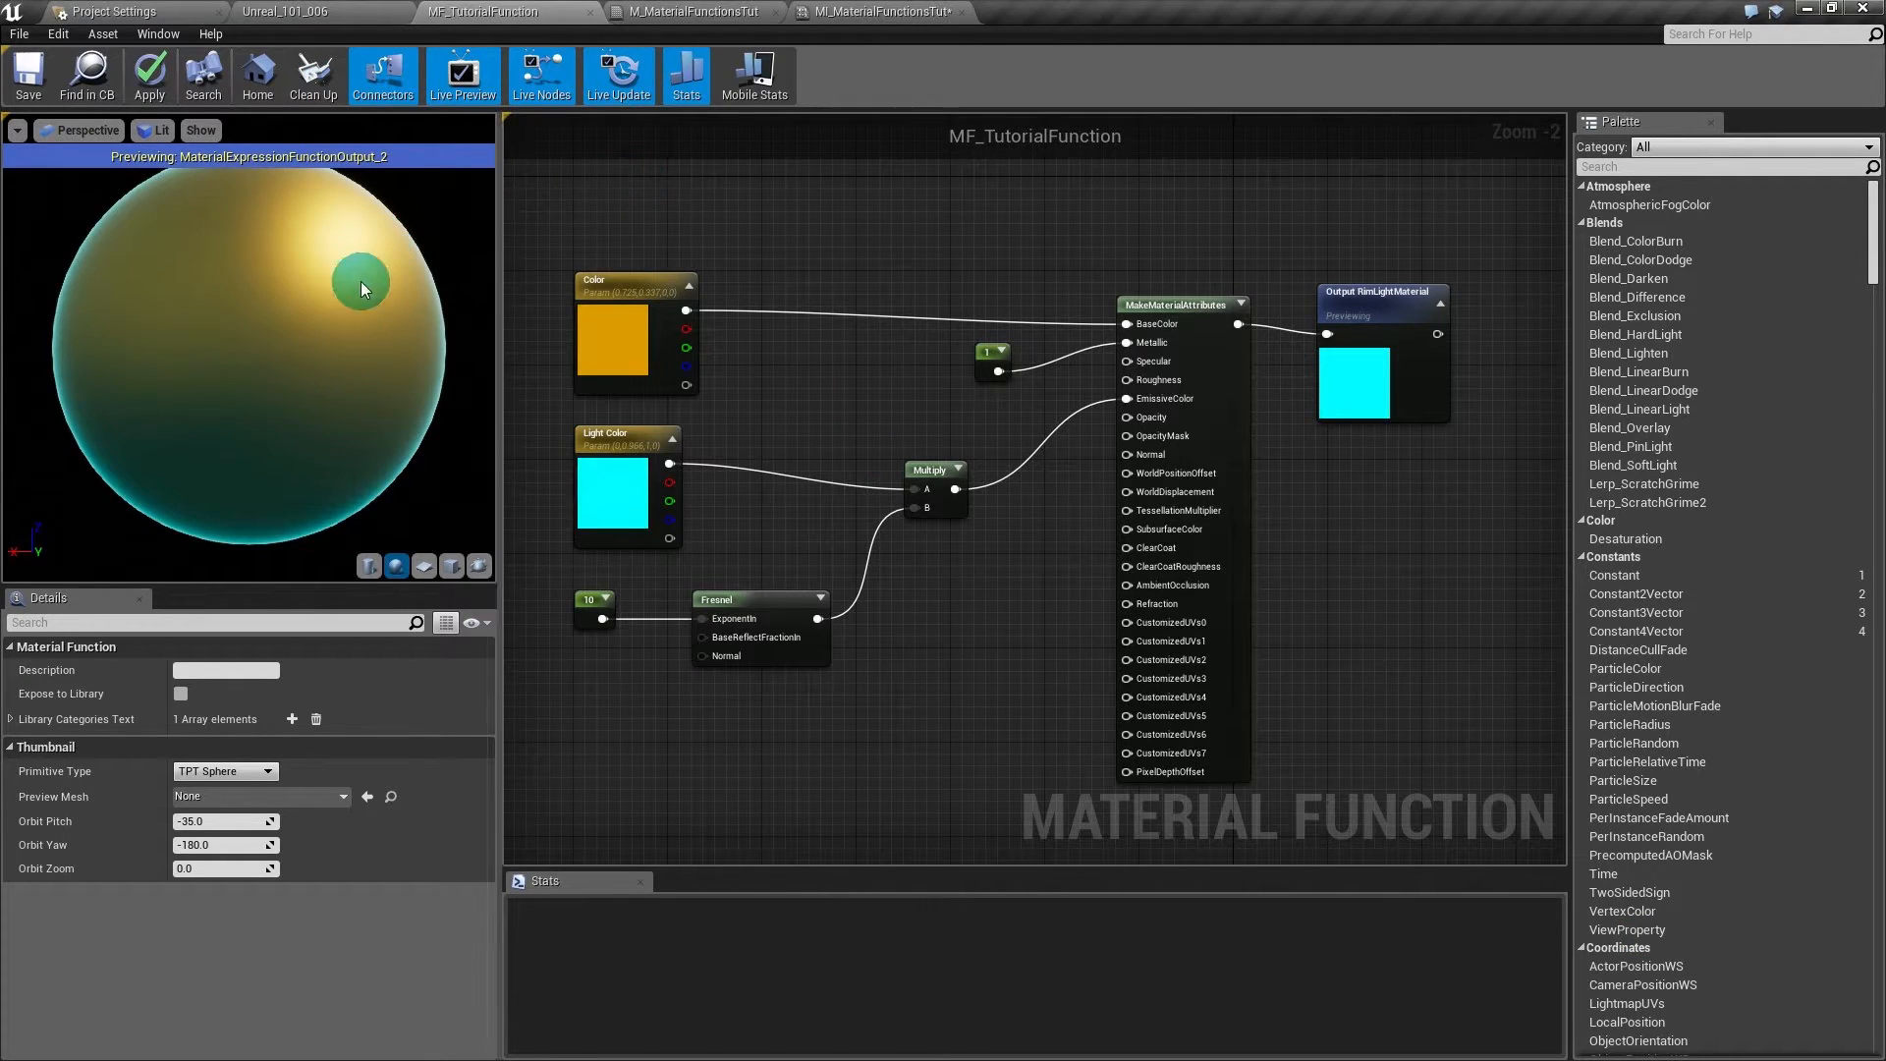
left_click(152, 79)
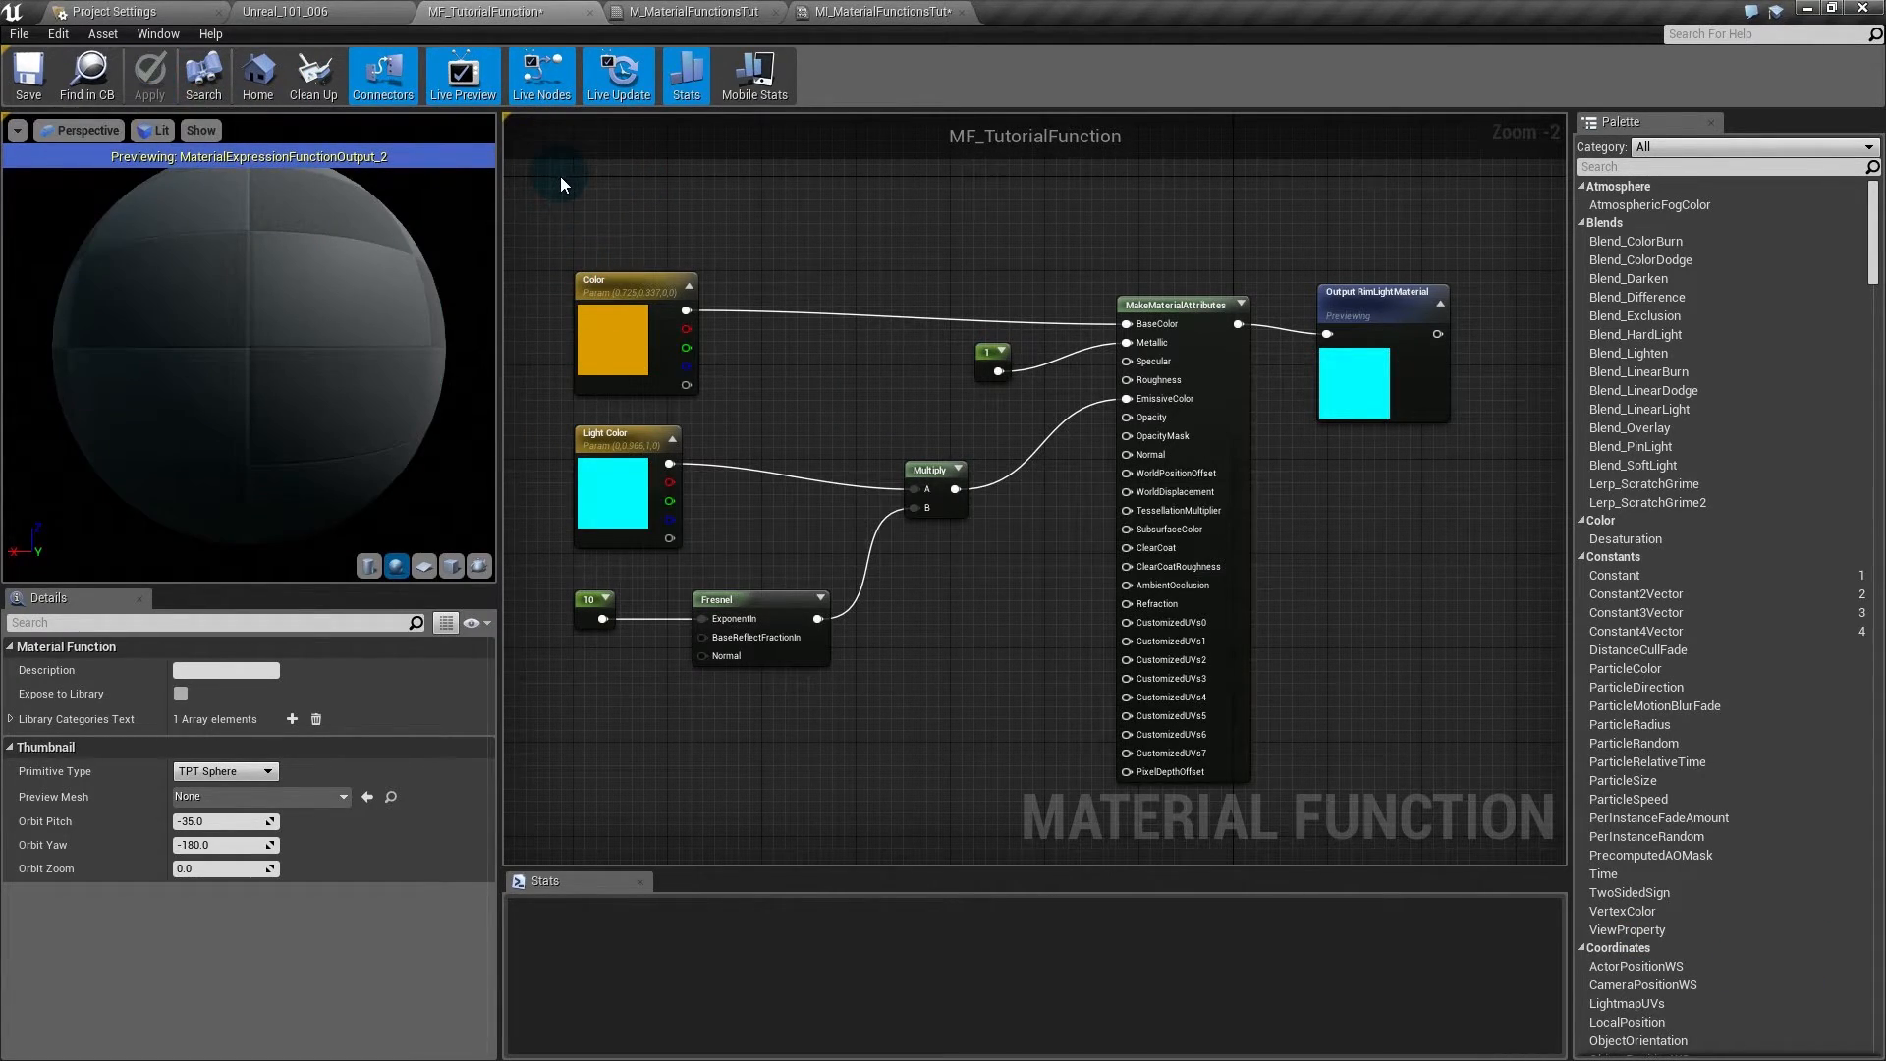
- Open MF_Rust in the material function editor from the level's Content Browser
left_click(285, 11)
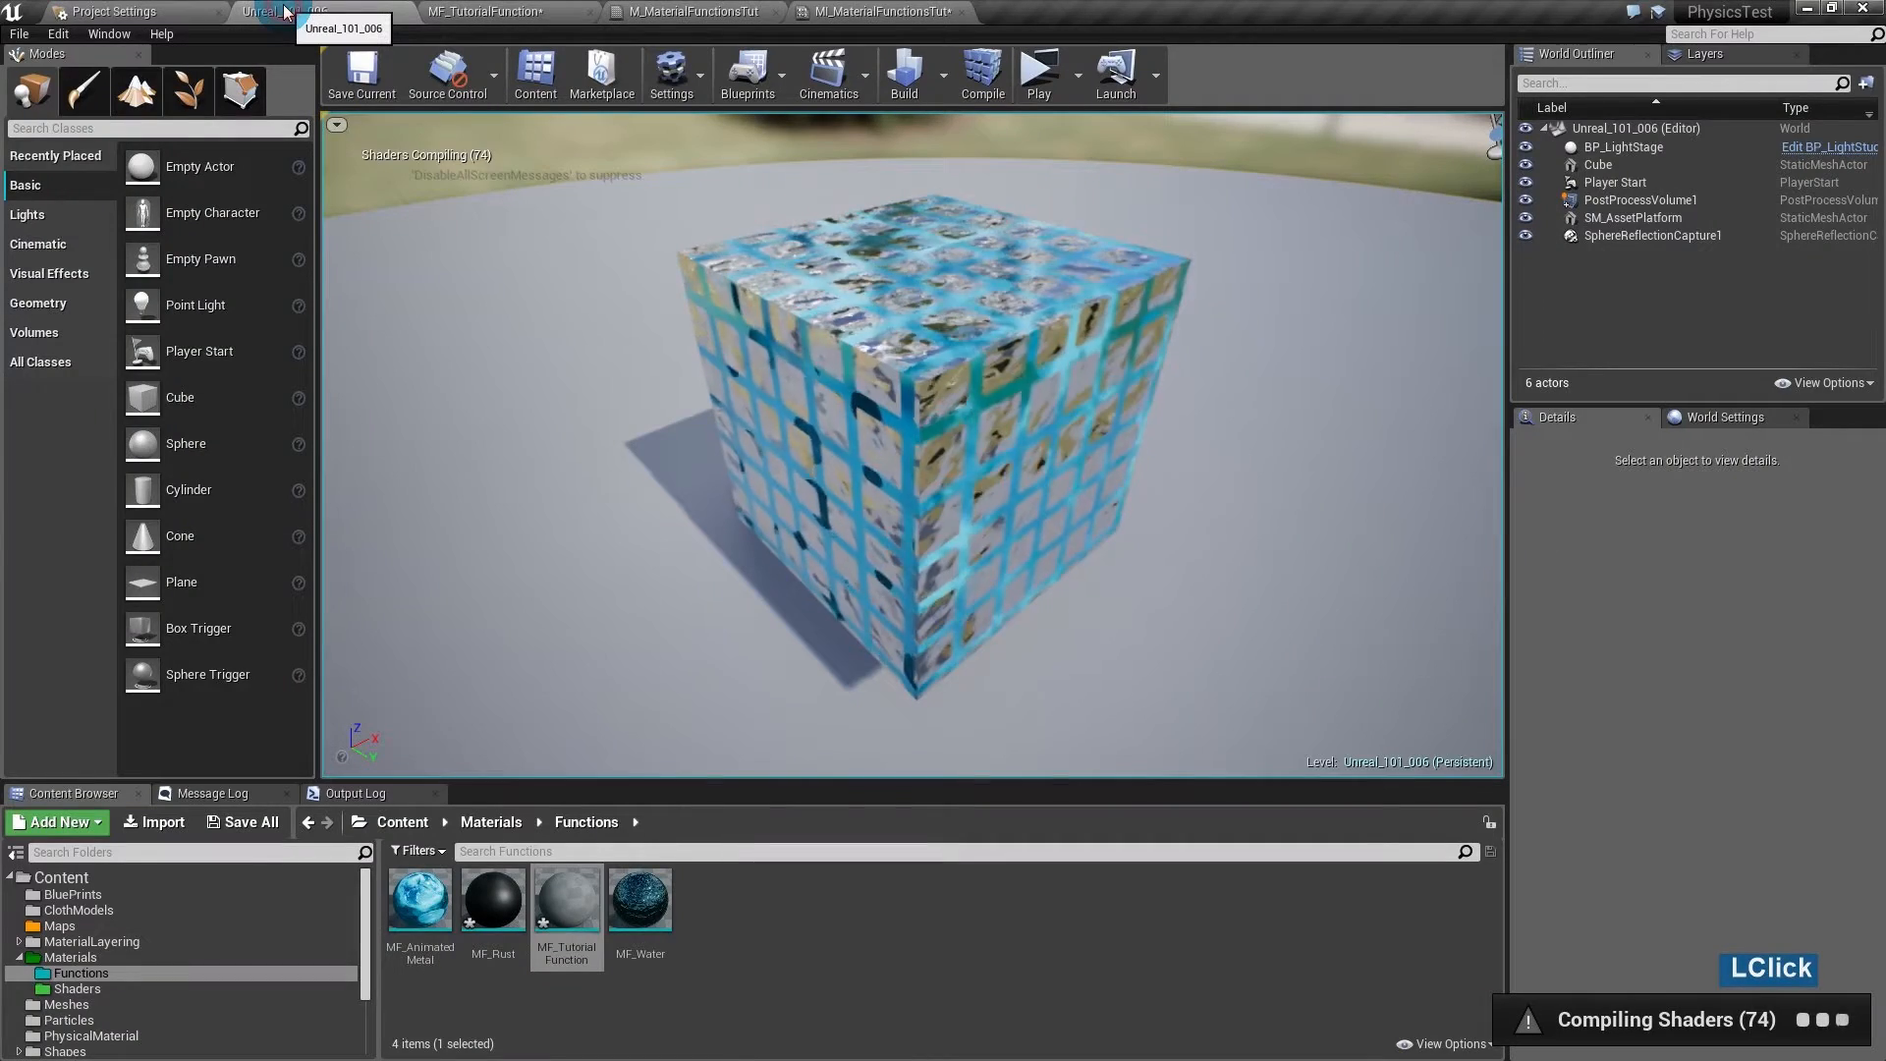
left_click(490, 888)
double_click(490, 887)
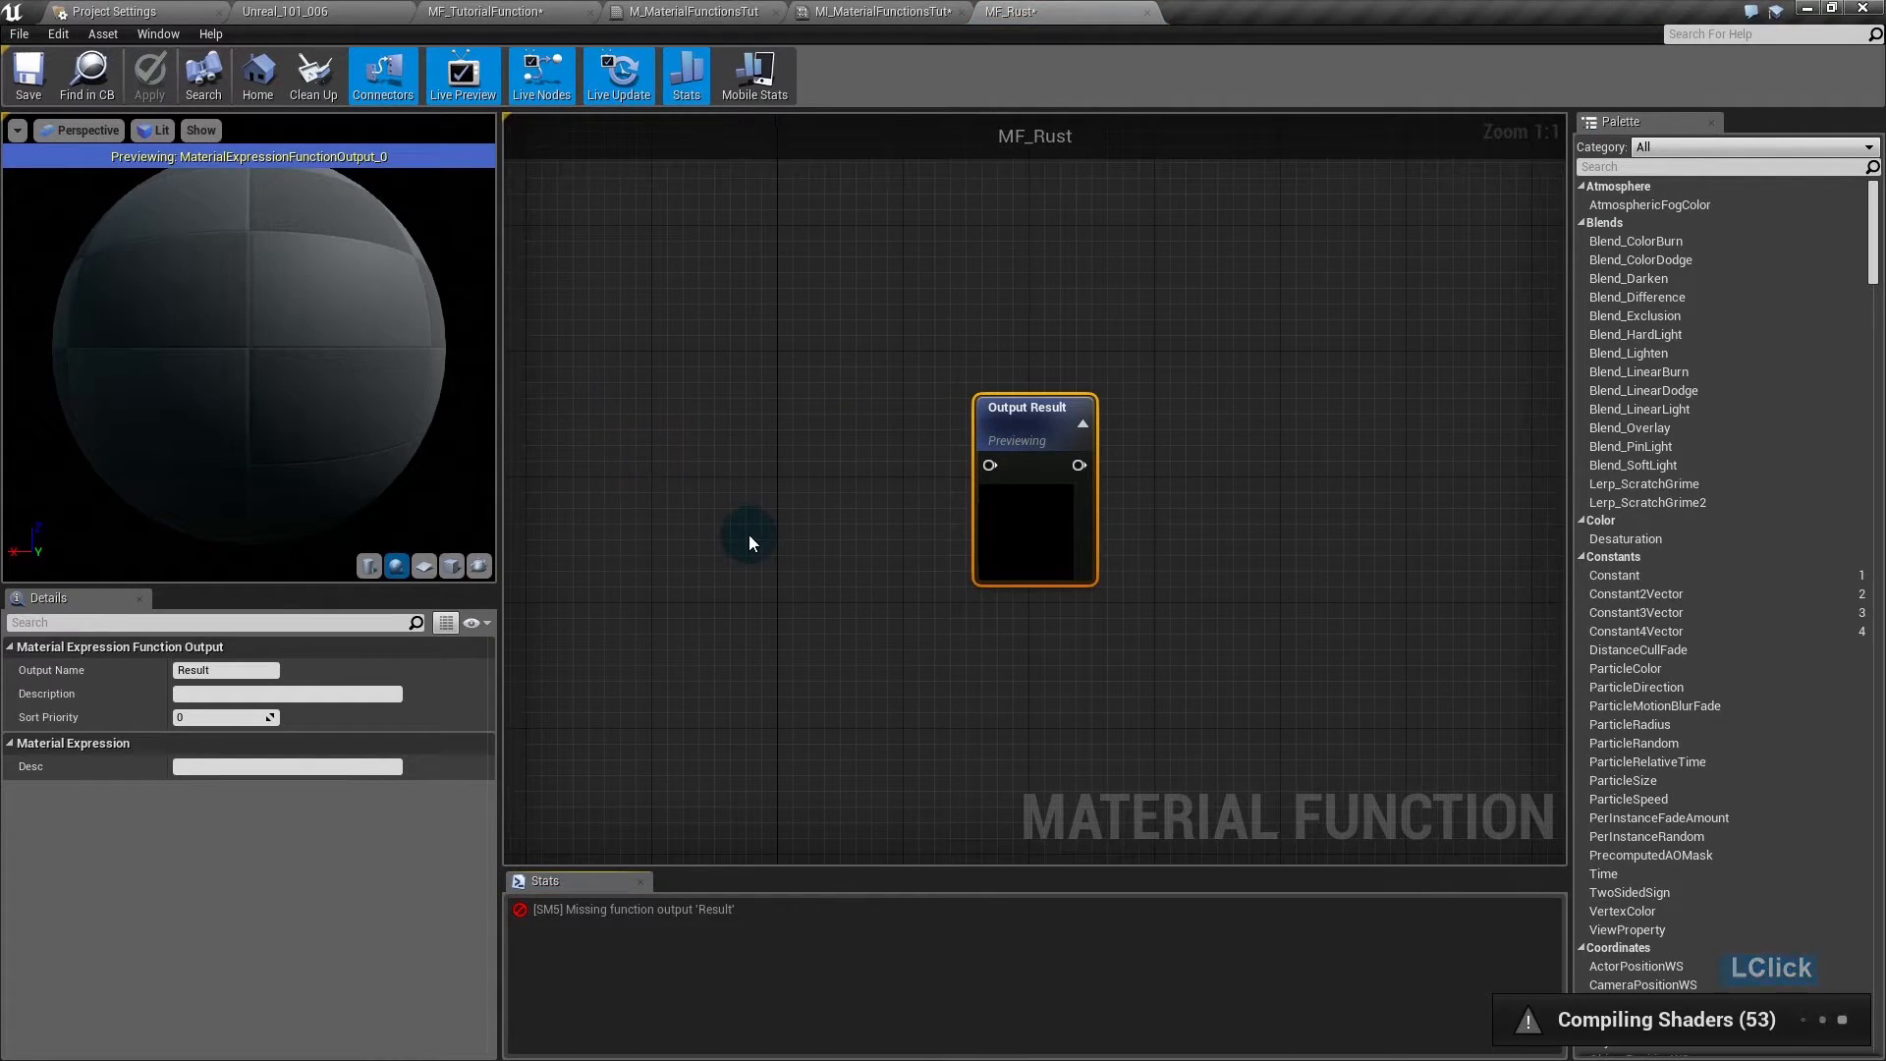
right_click_drag(748, 534, 943, 546)
- Save the new MF_Rust function
left_click(30, 75)
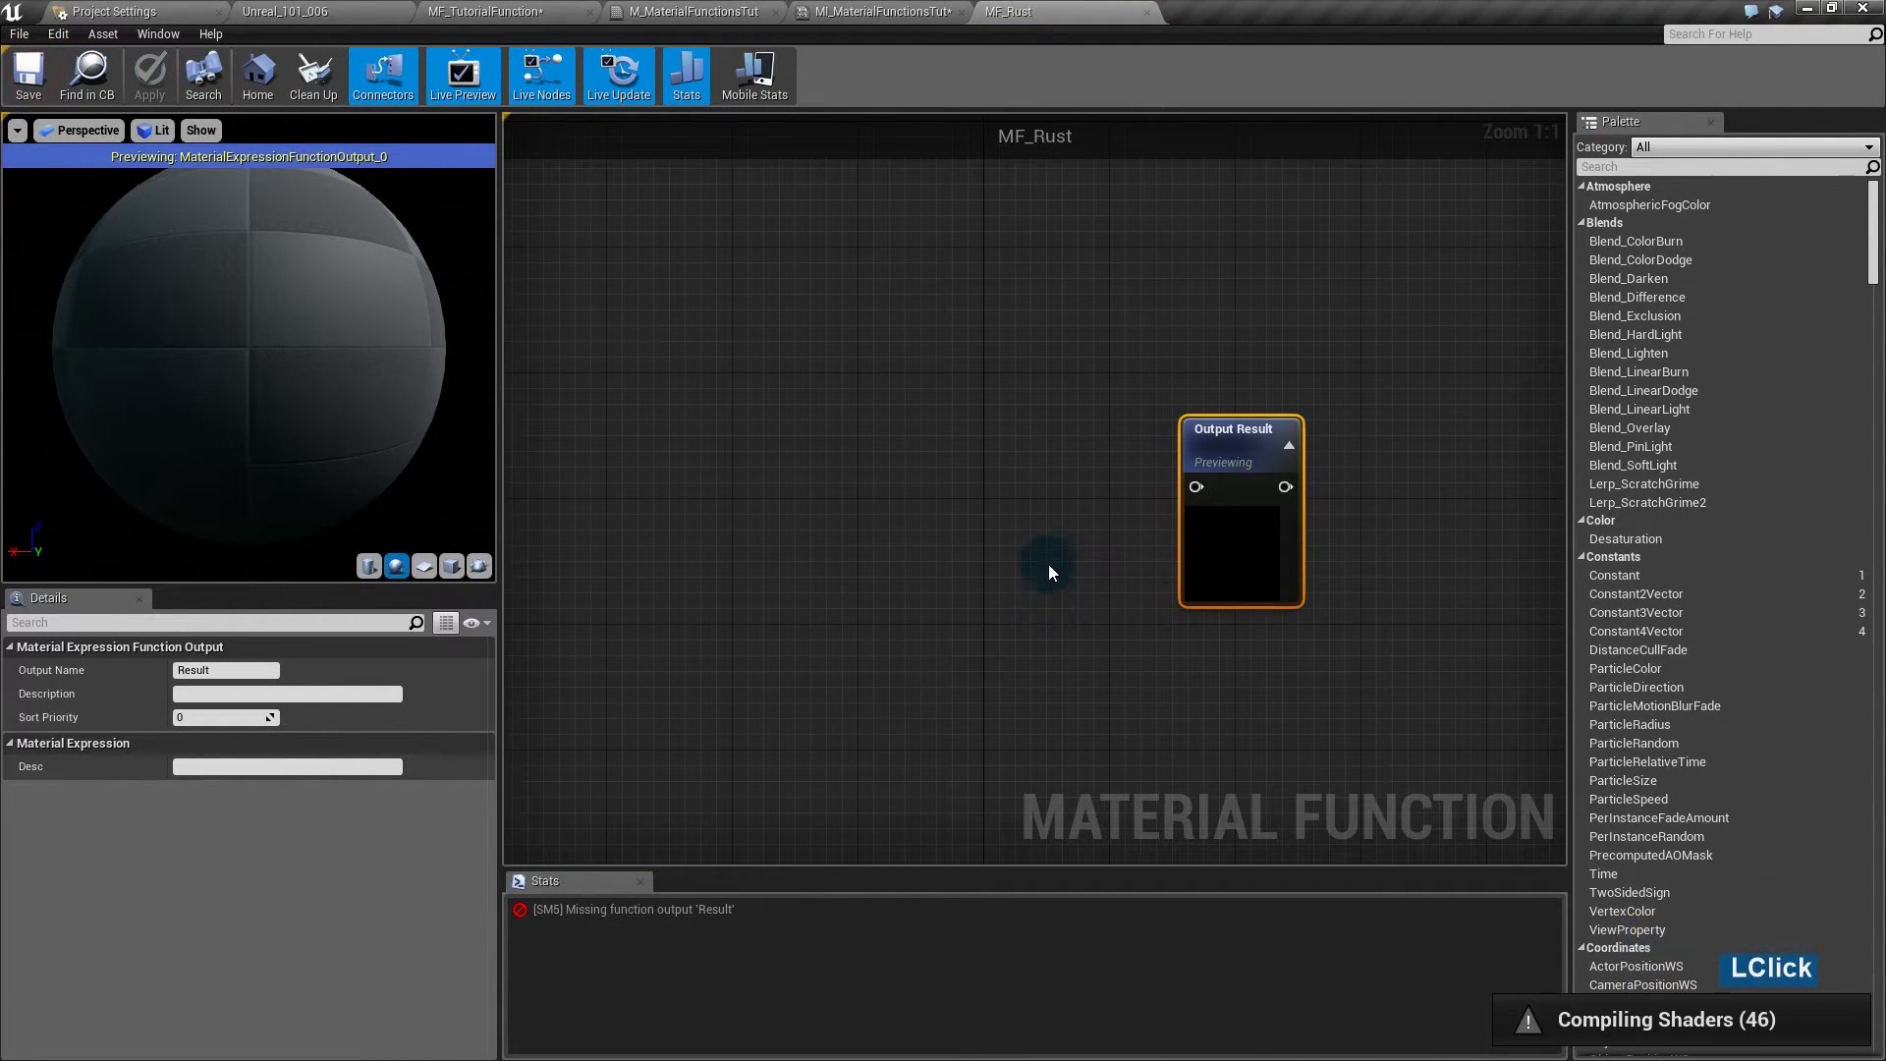
left_click(893, 480)
right_click_drag(894, 481, 1007, 480)
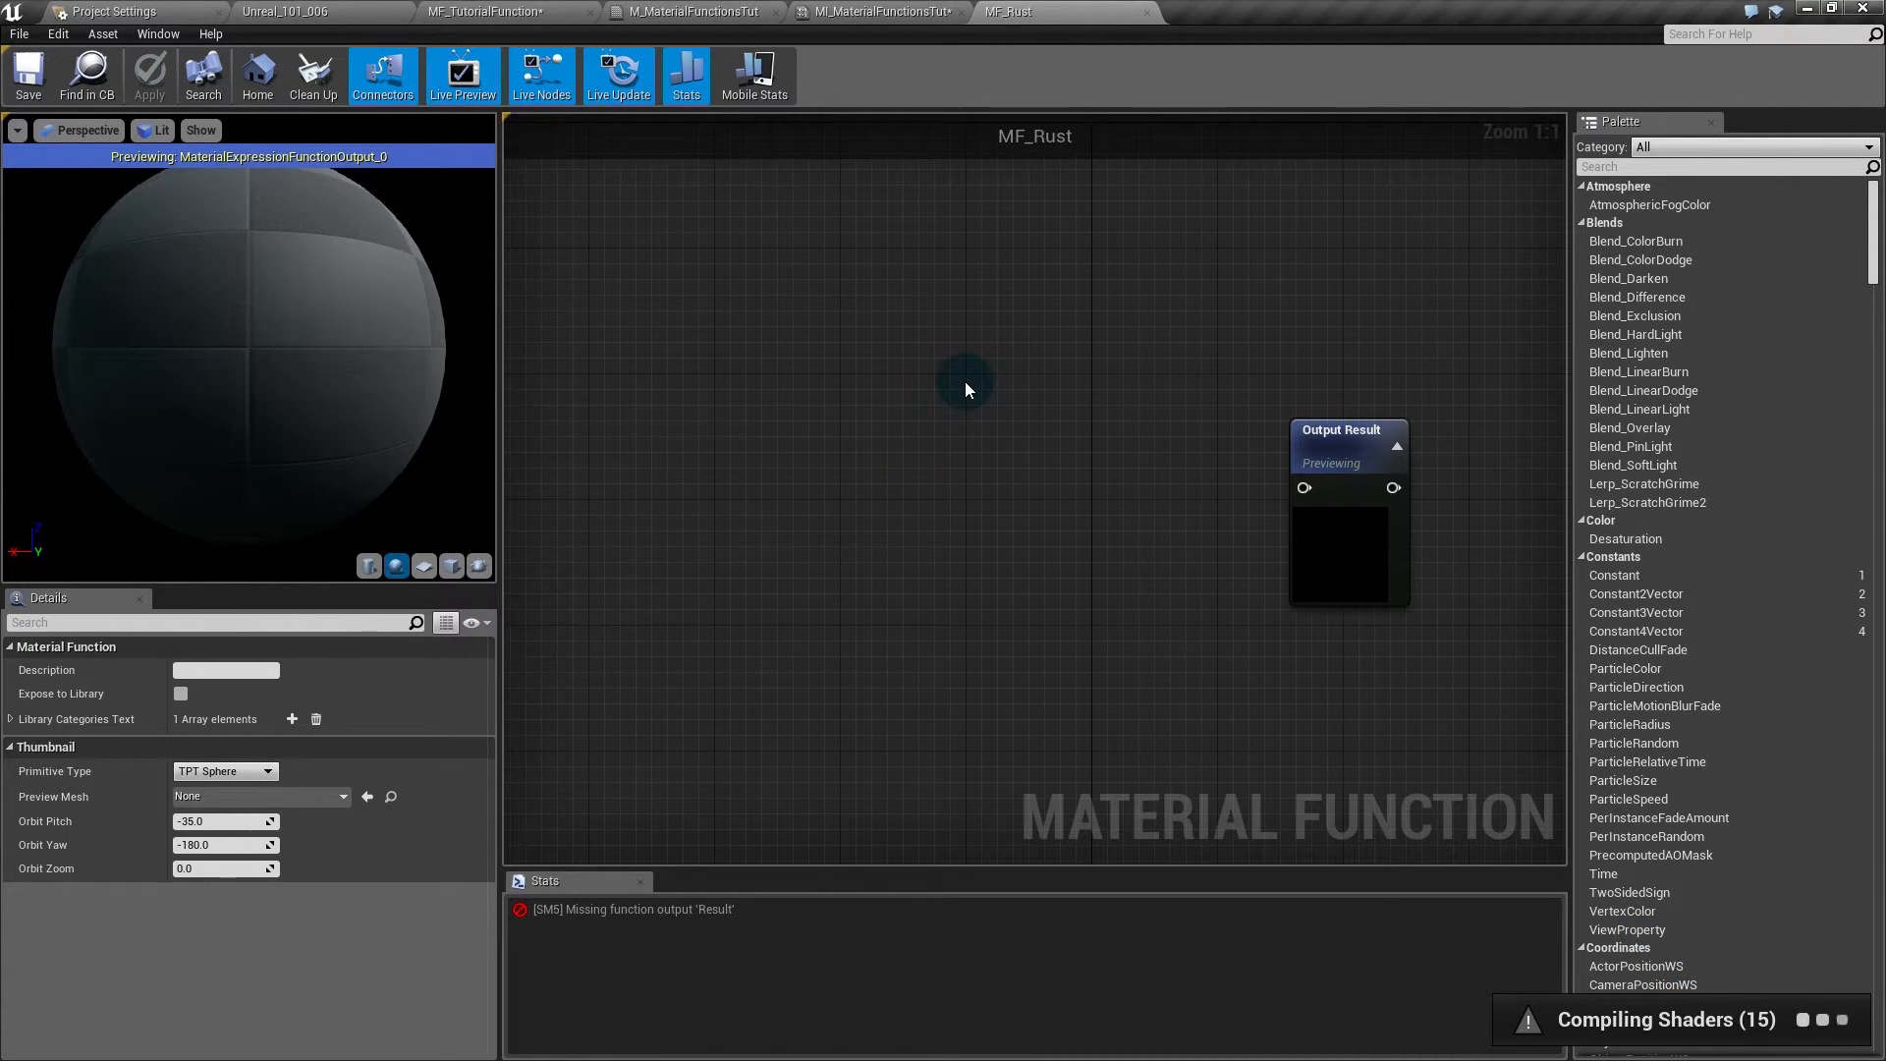
- Add a Texture Sample using the engine's Good64x64TilingNoiseHighFreq noise texture
left_click(887, 360)
left_click(290, 810)
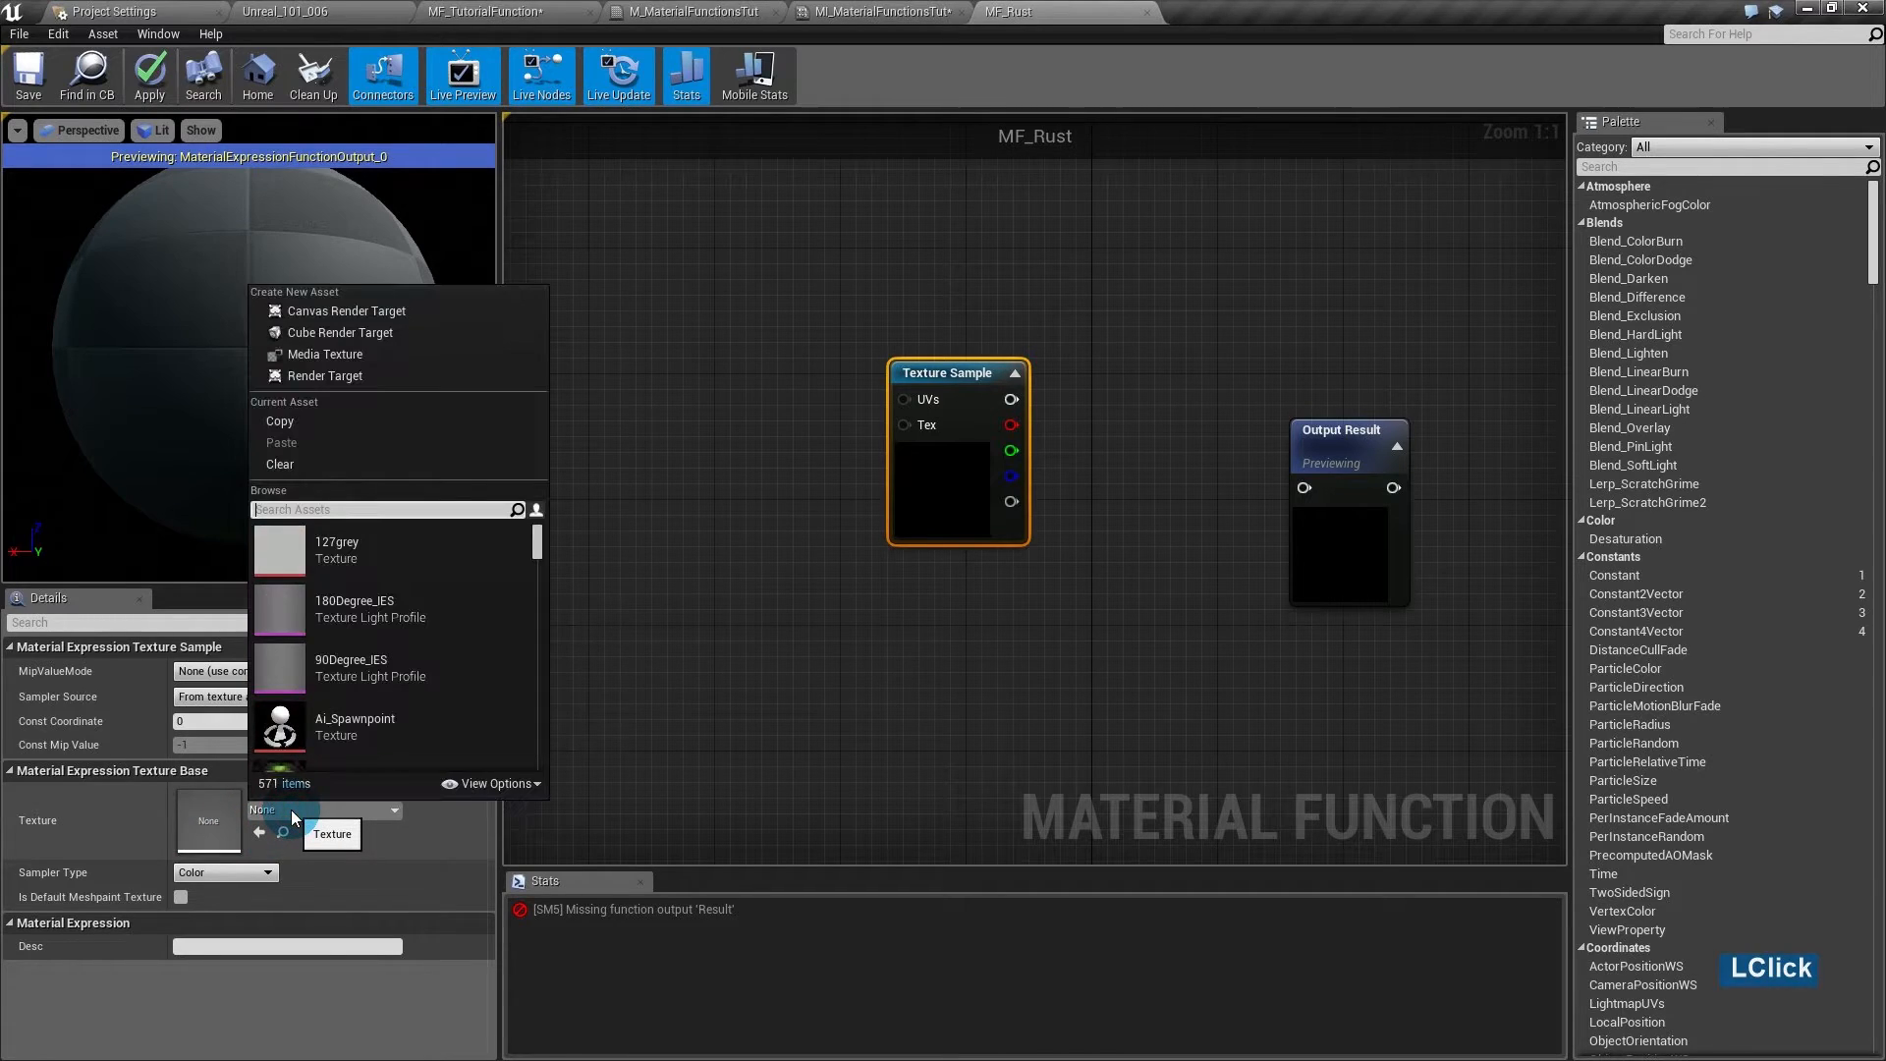
type("noise")
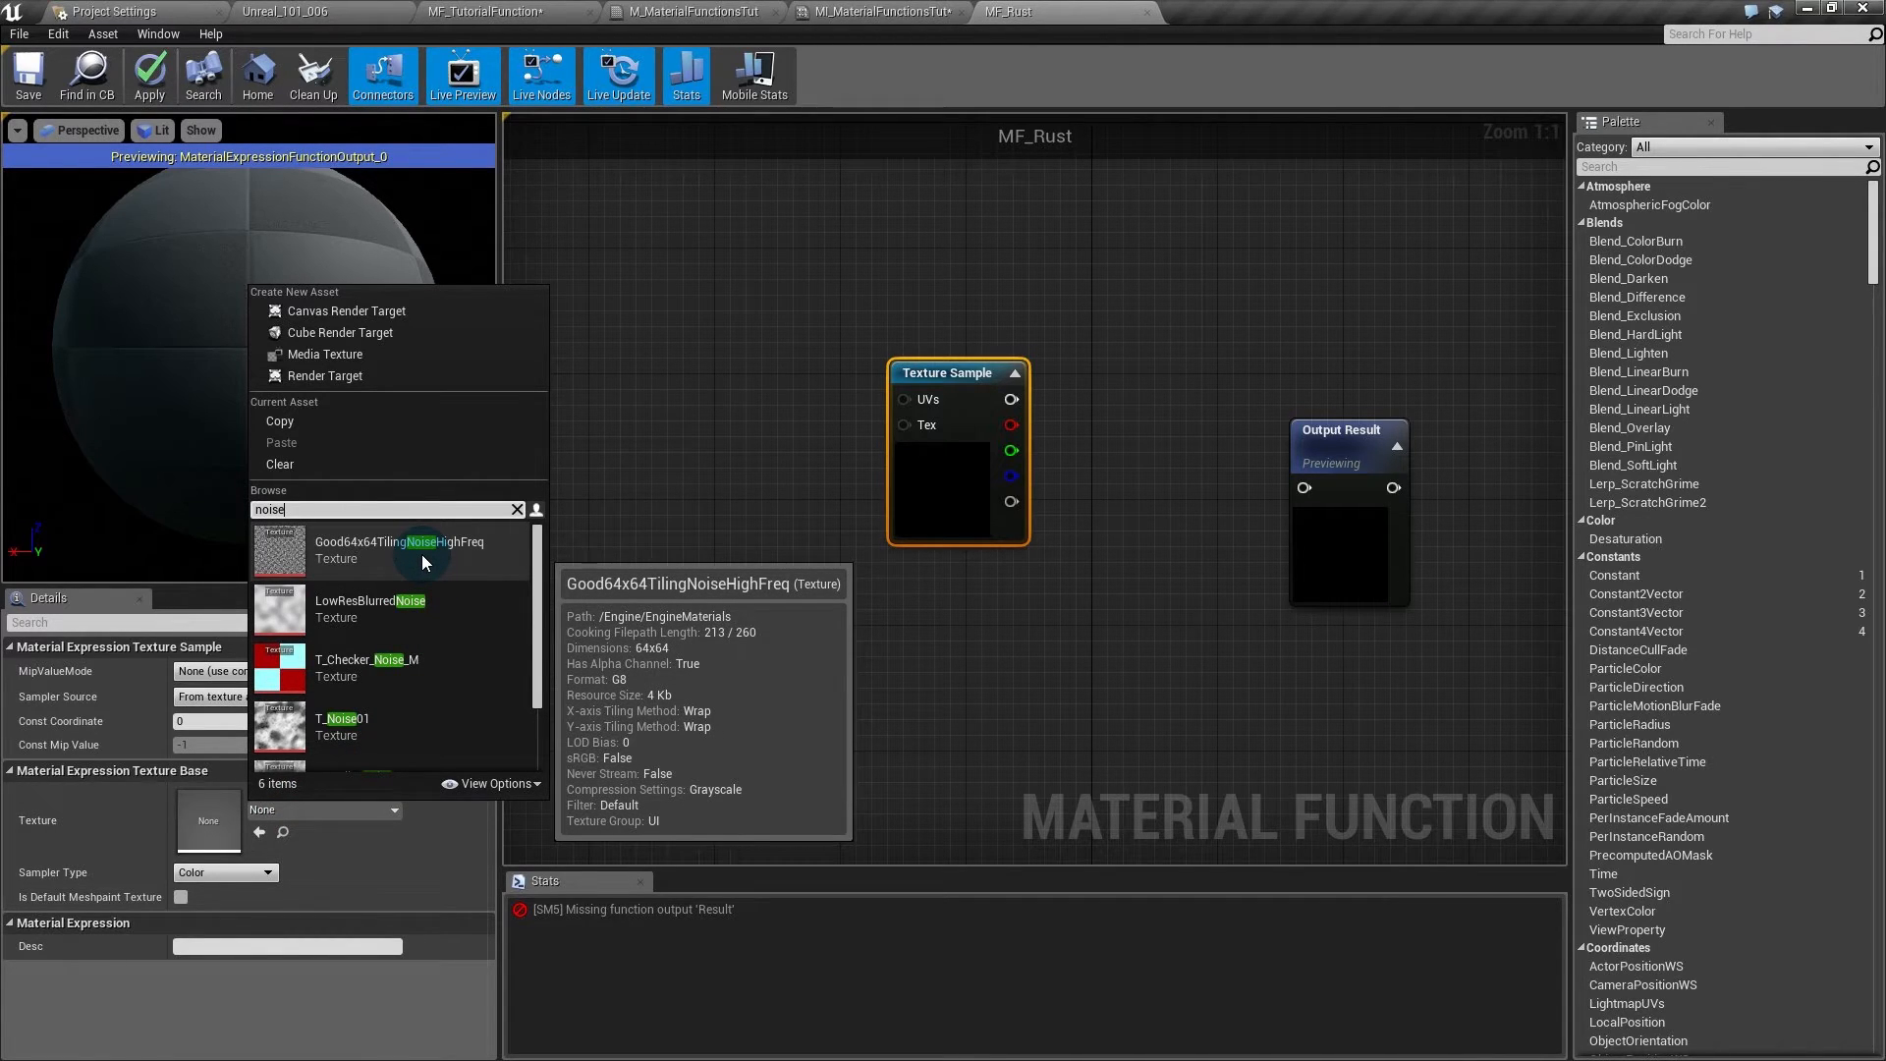
left_click(533, 782)
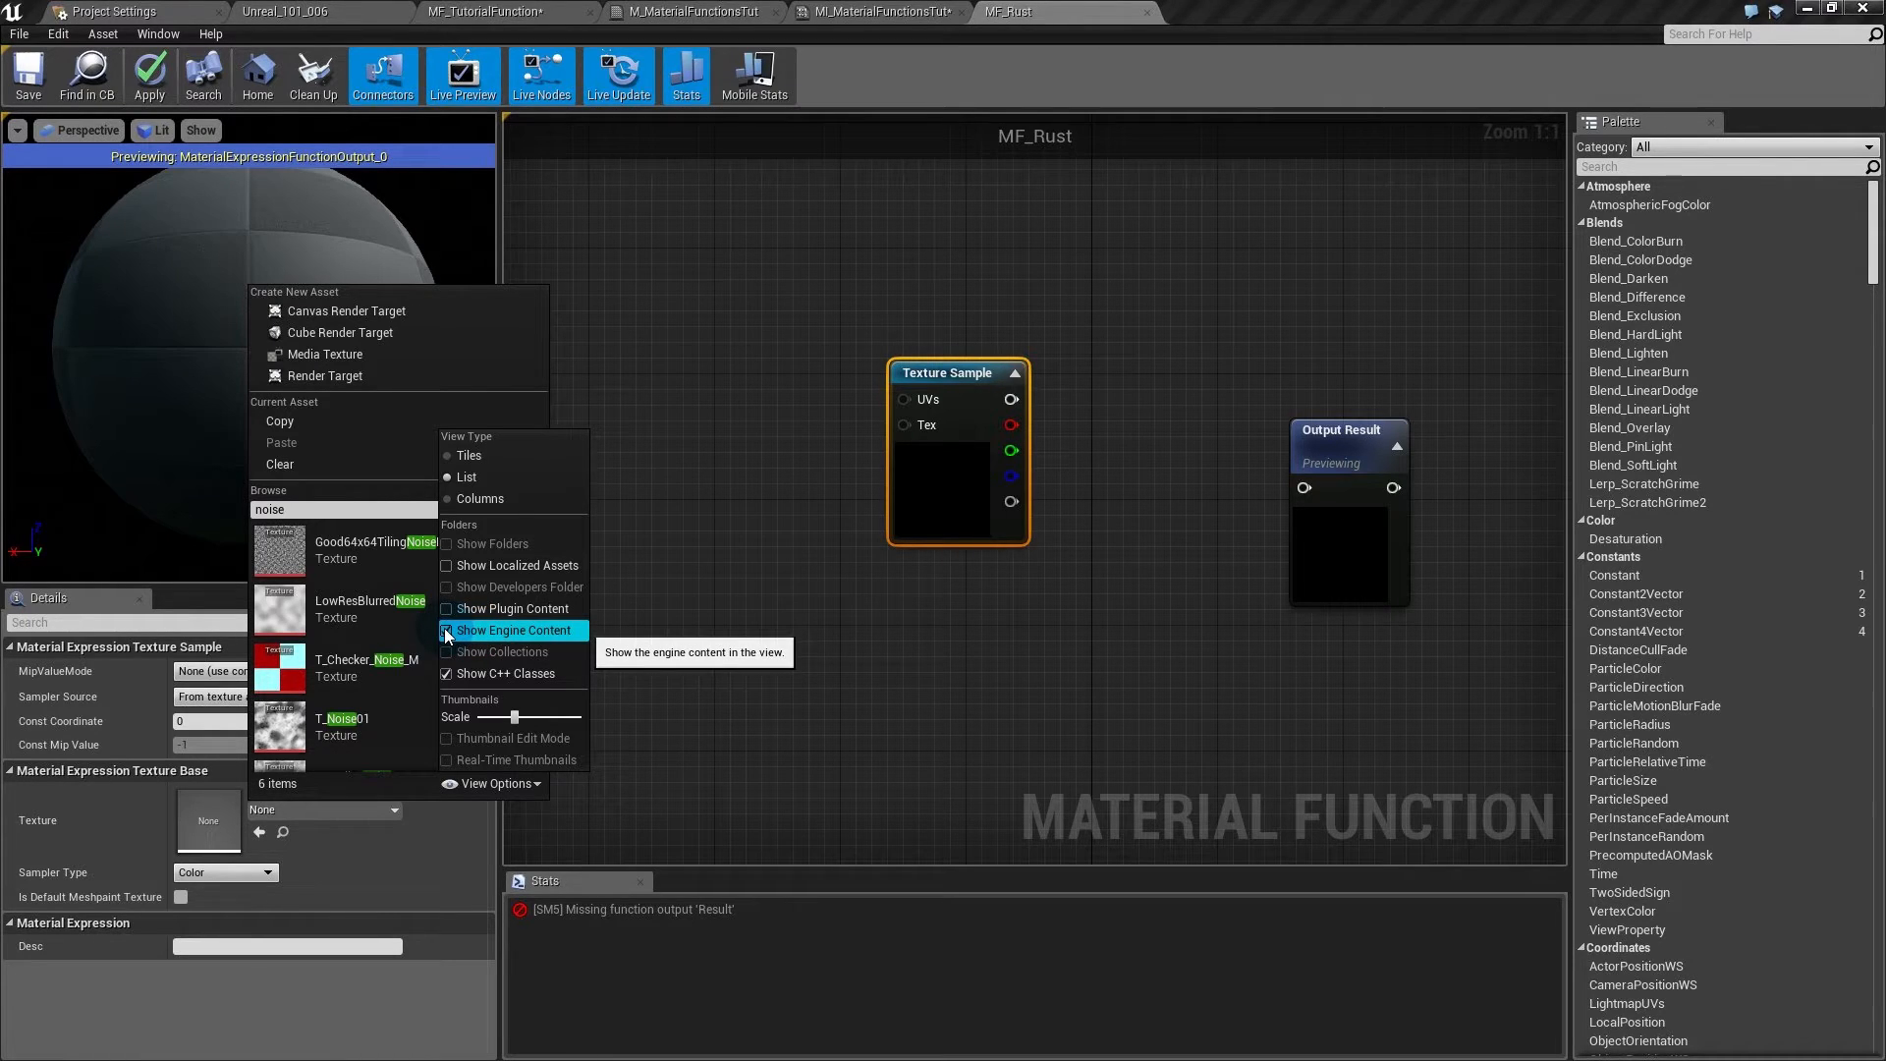
mouse_move(360, 556)
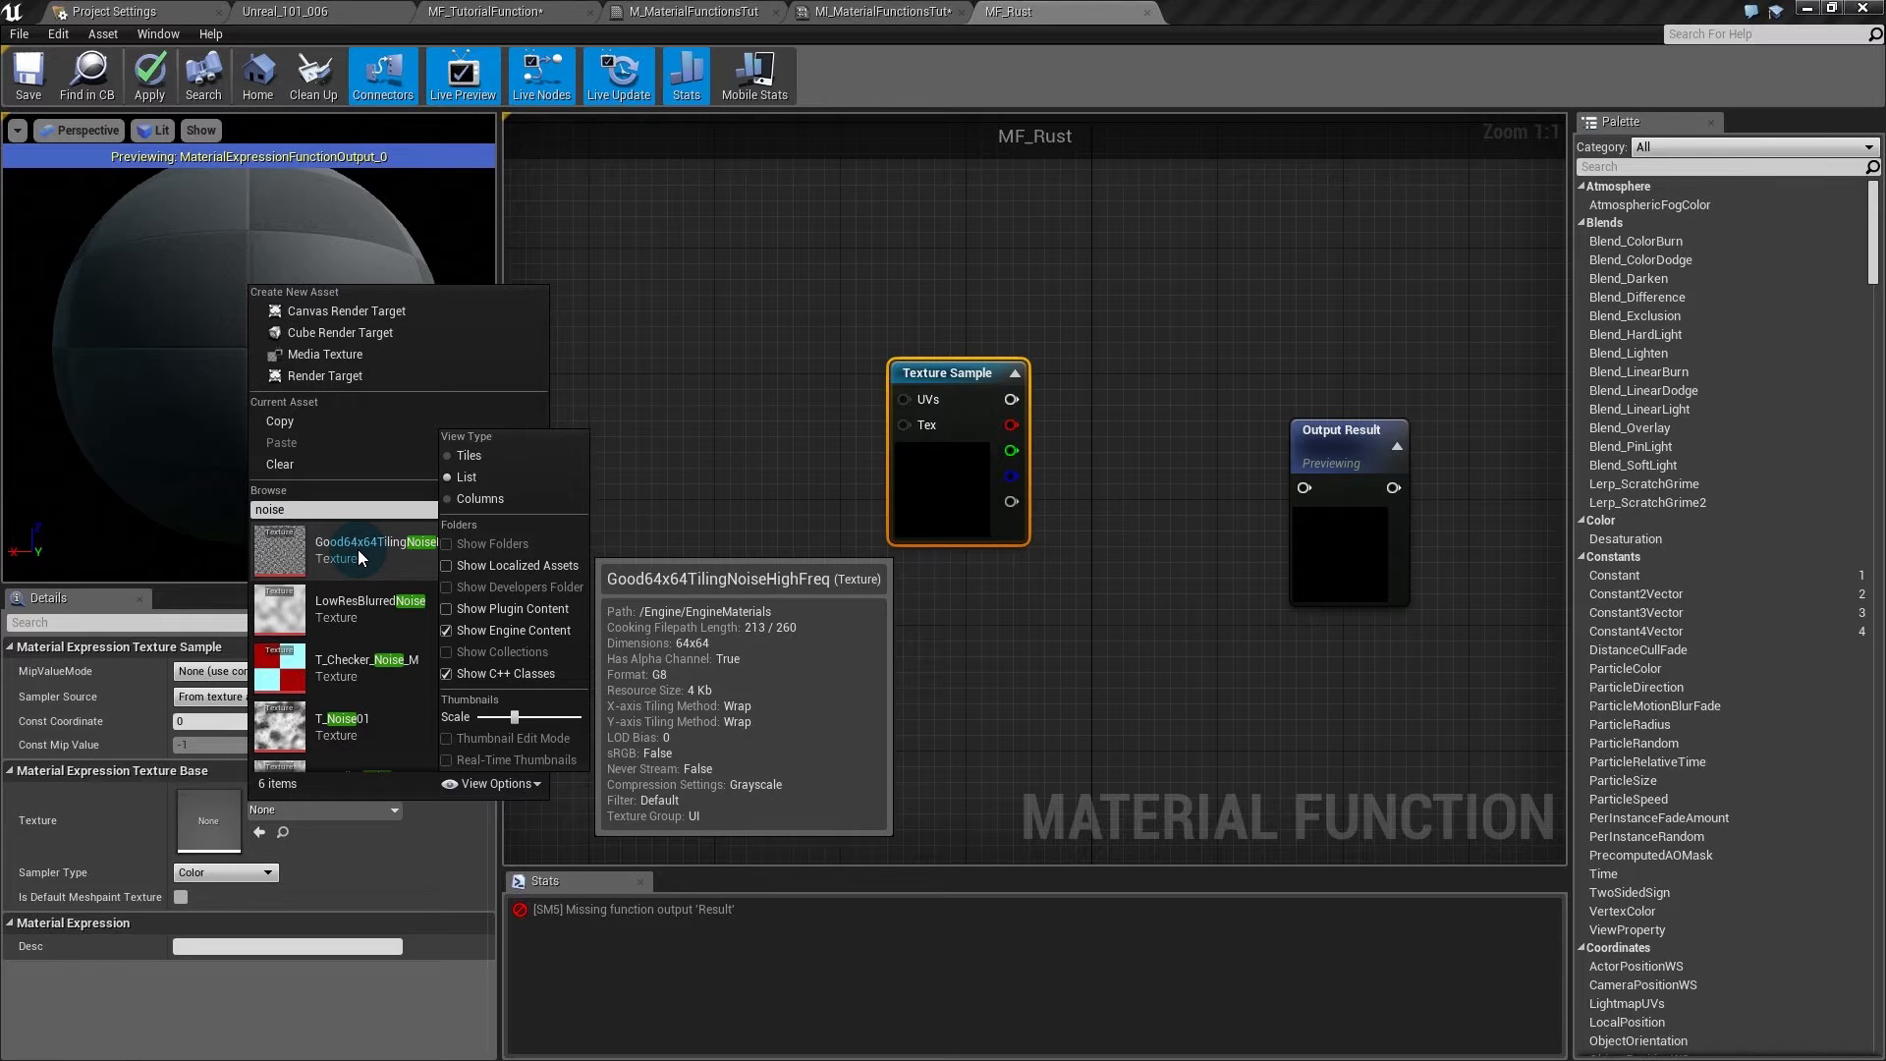
left_click(357, 550)
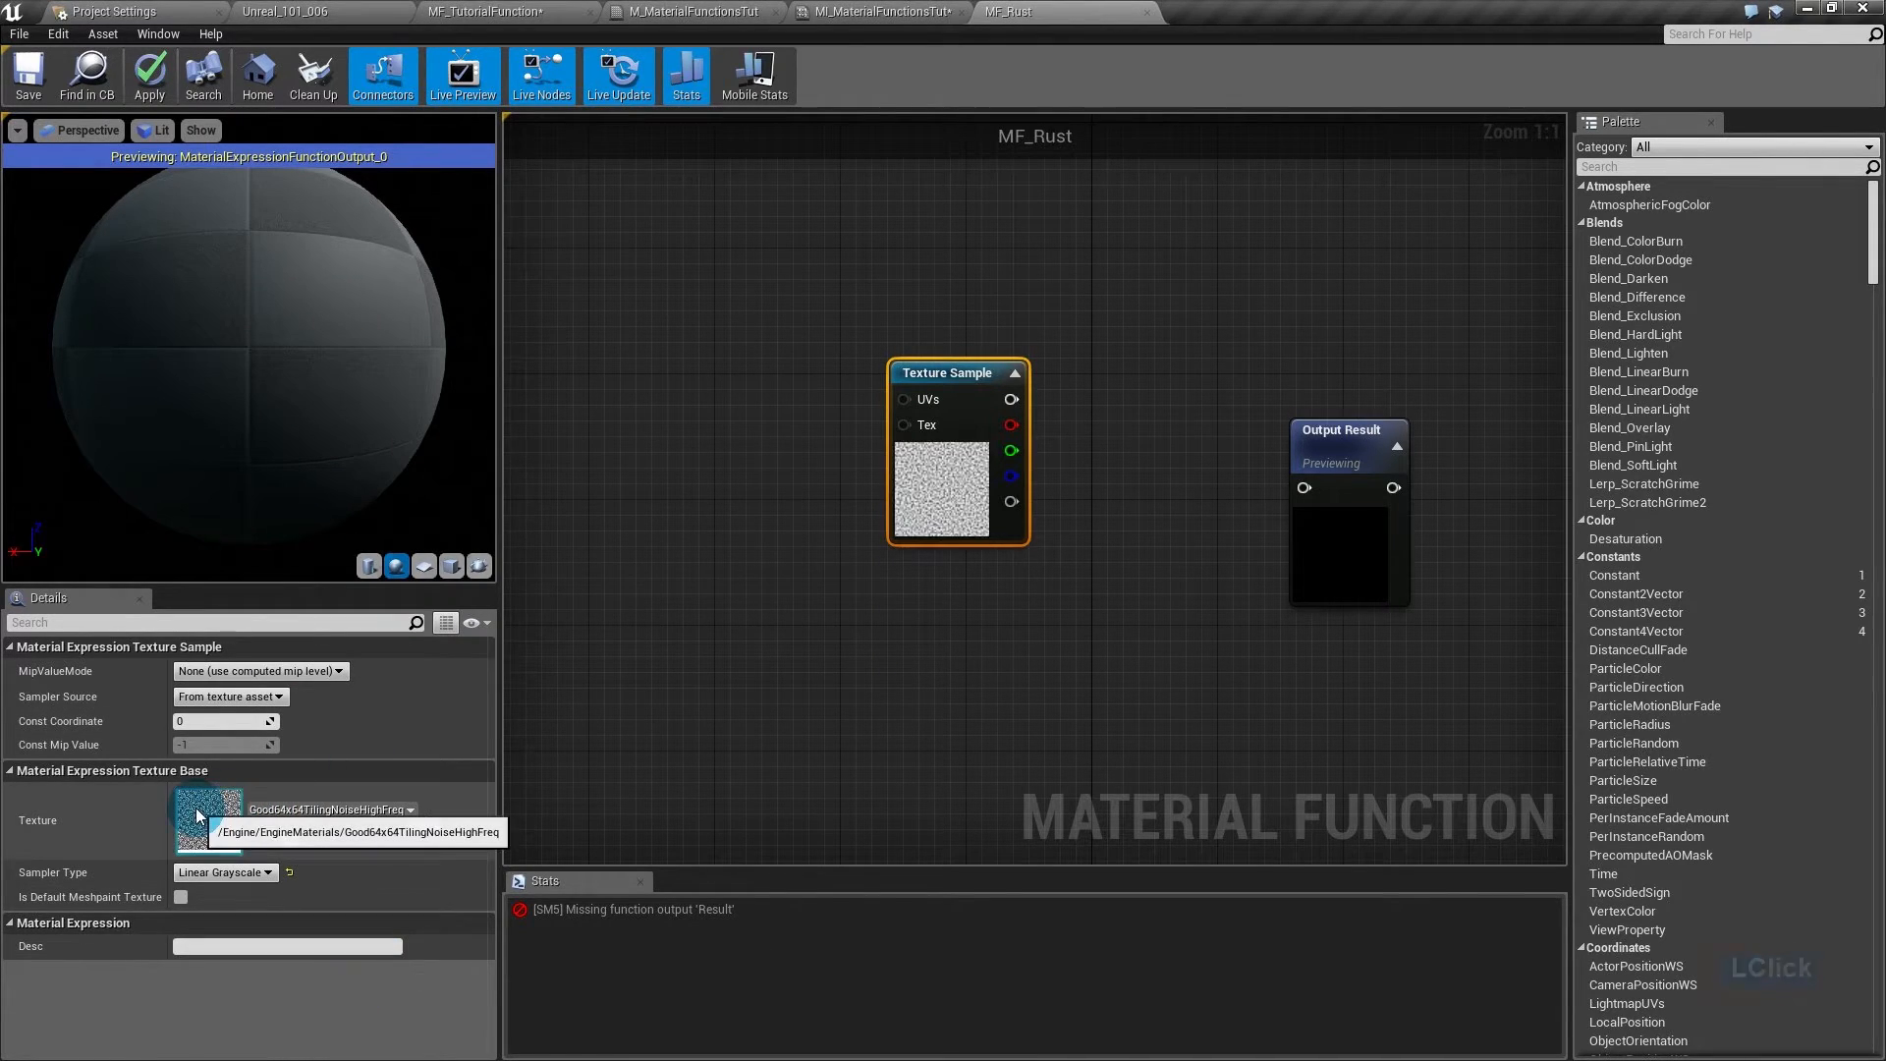
- Move the noise texture left and add a Multiply node beside it
left_click_drag(909, 481, 732, 580)
left_click(941, 416)
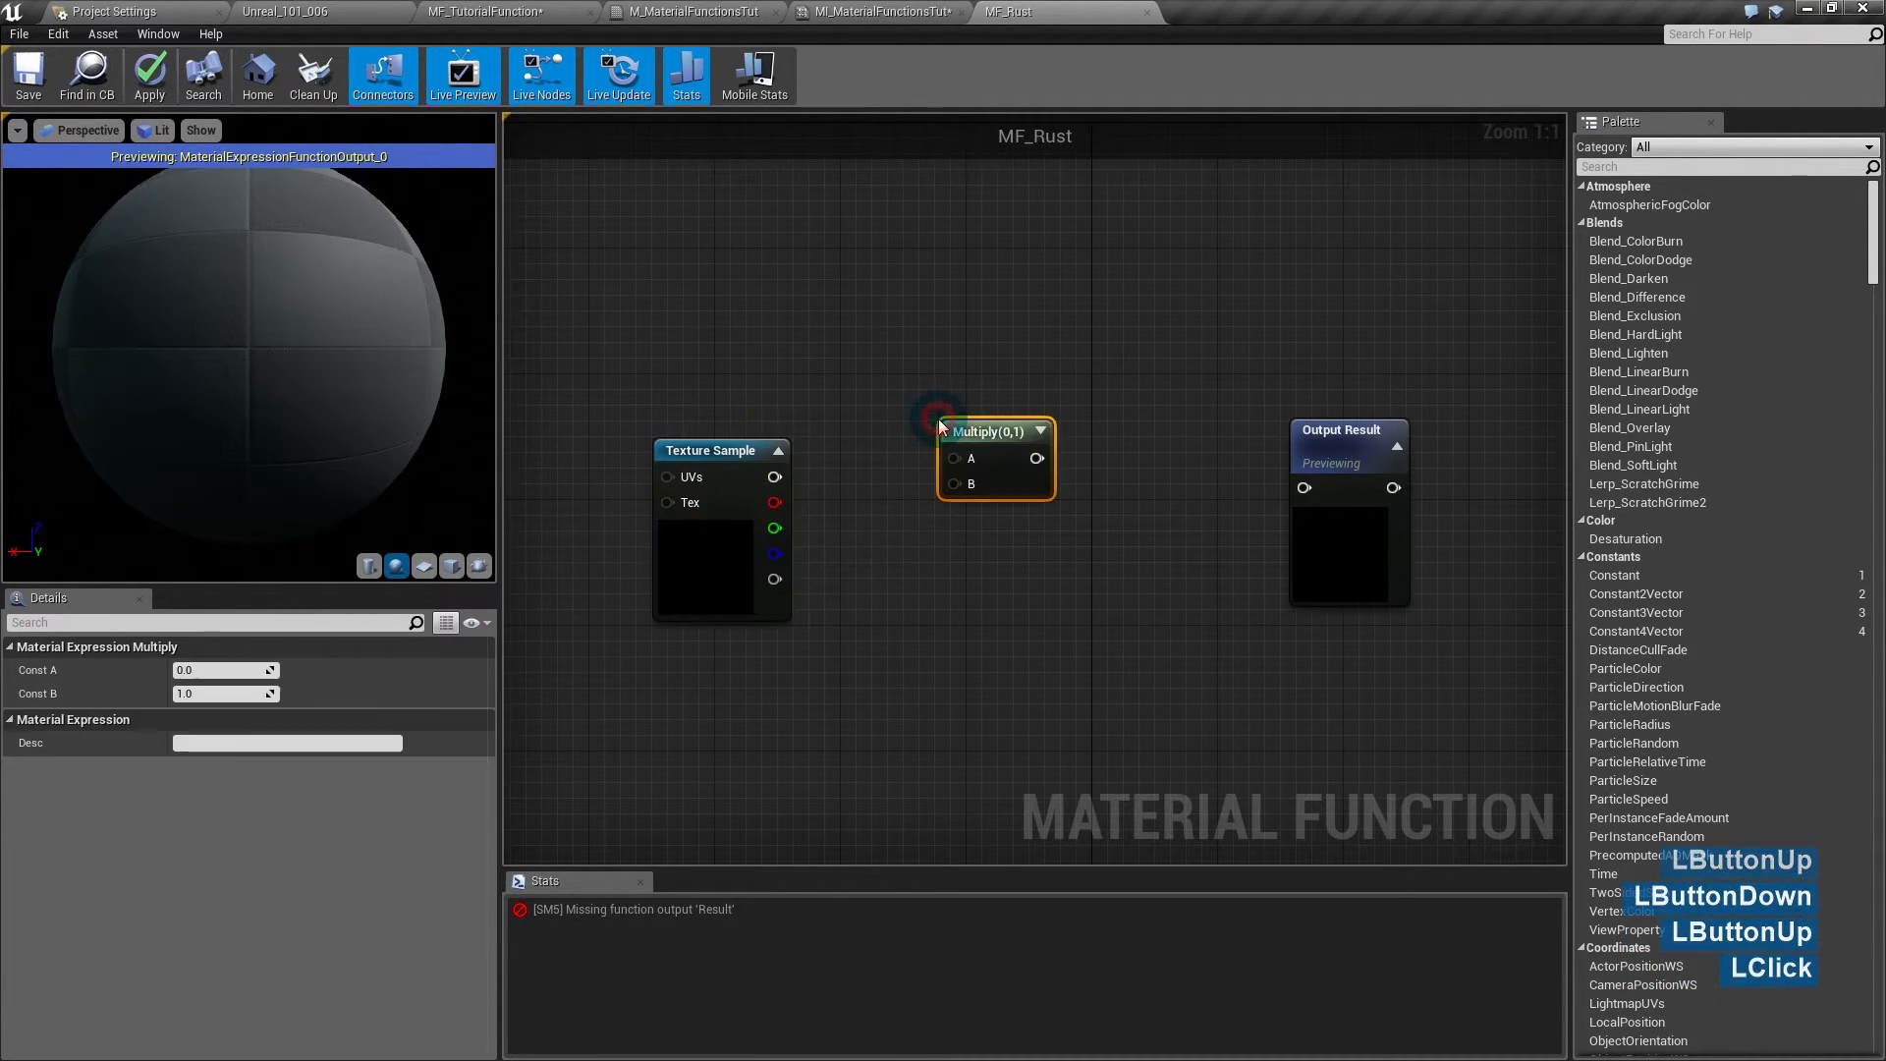
left_click_drag(992, 410, 1019, 382)
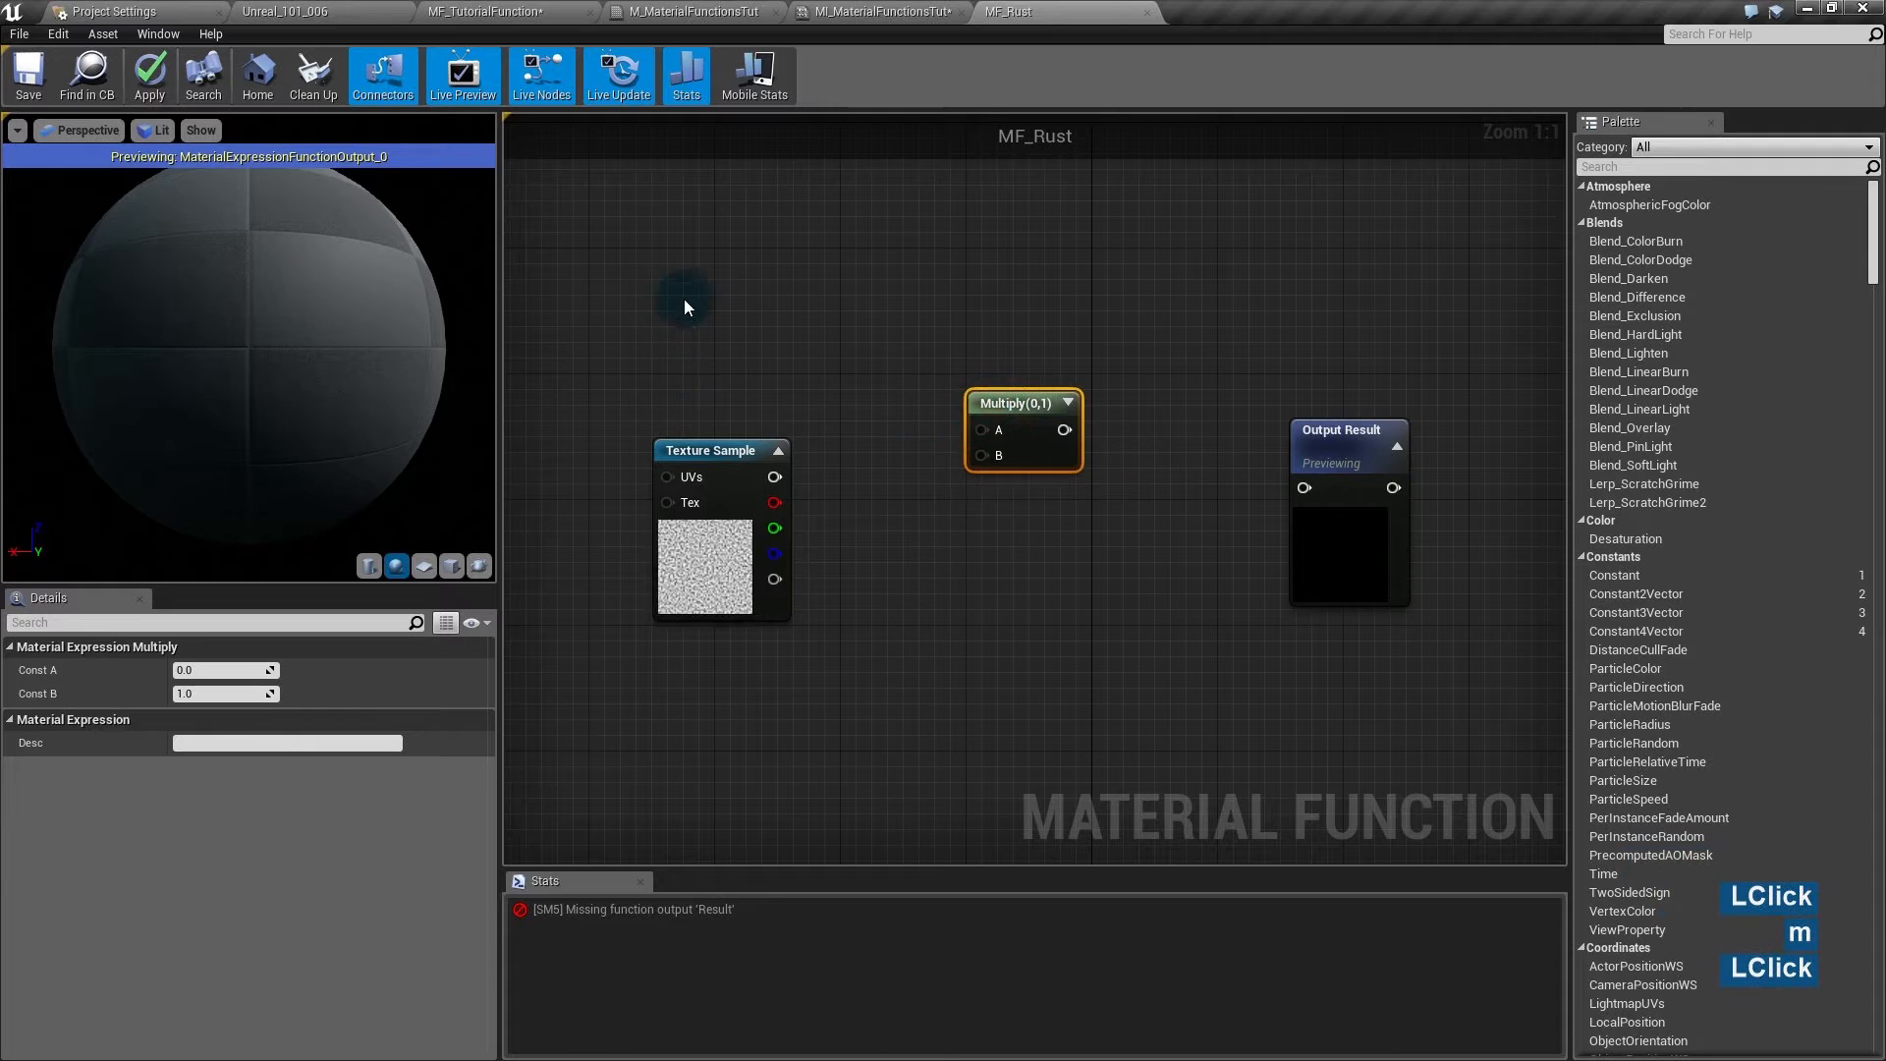
- Add a vector parameter named RustColor set to a deep orange
left_click(719, 253)
type("RustColor")
key("Return")
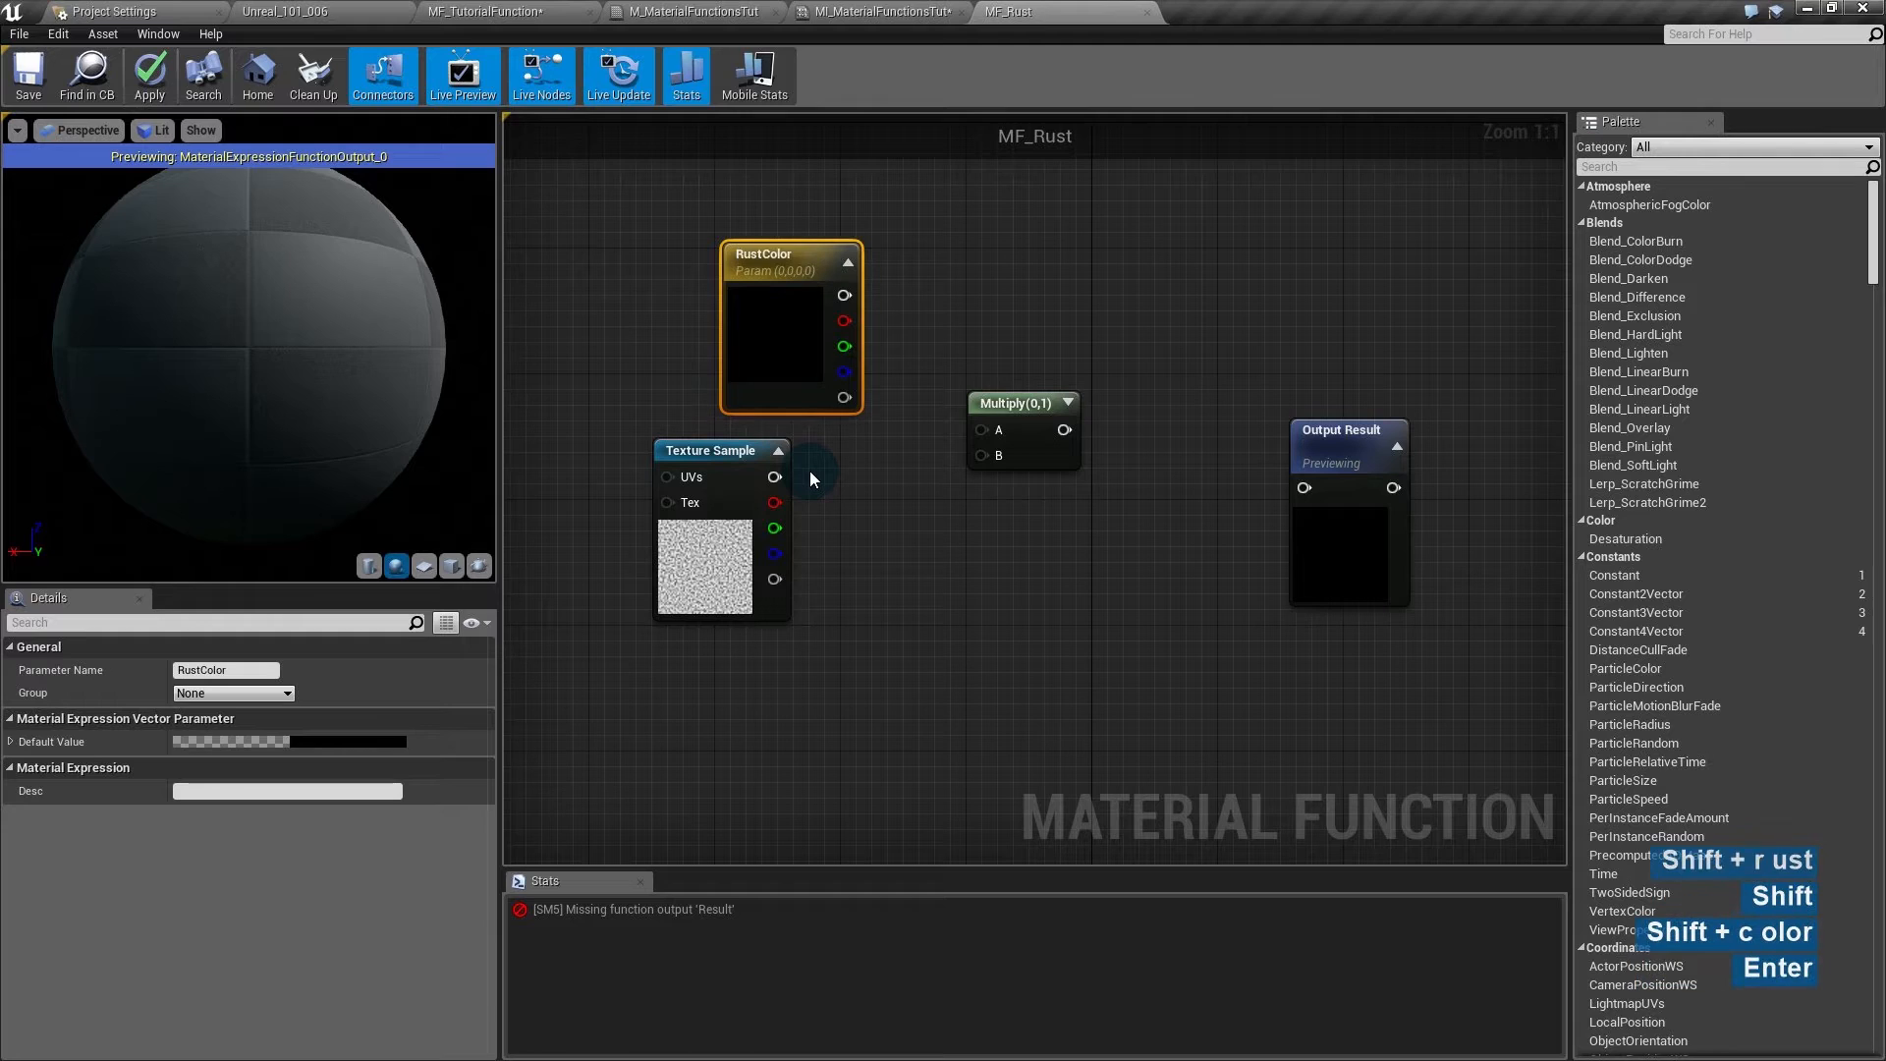
left_click_drag(817, 295, 763, 300)
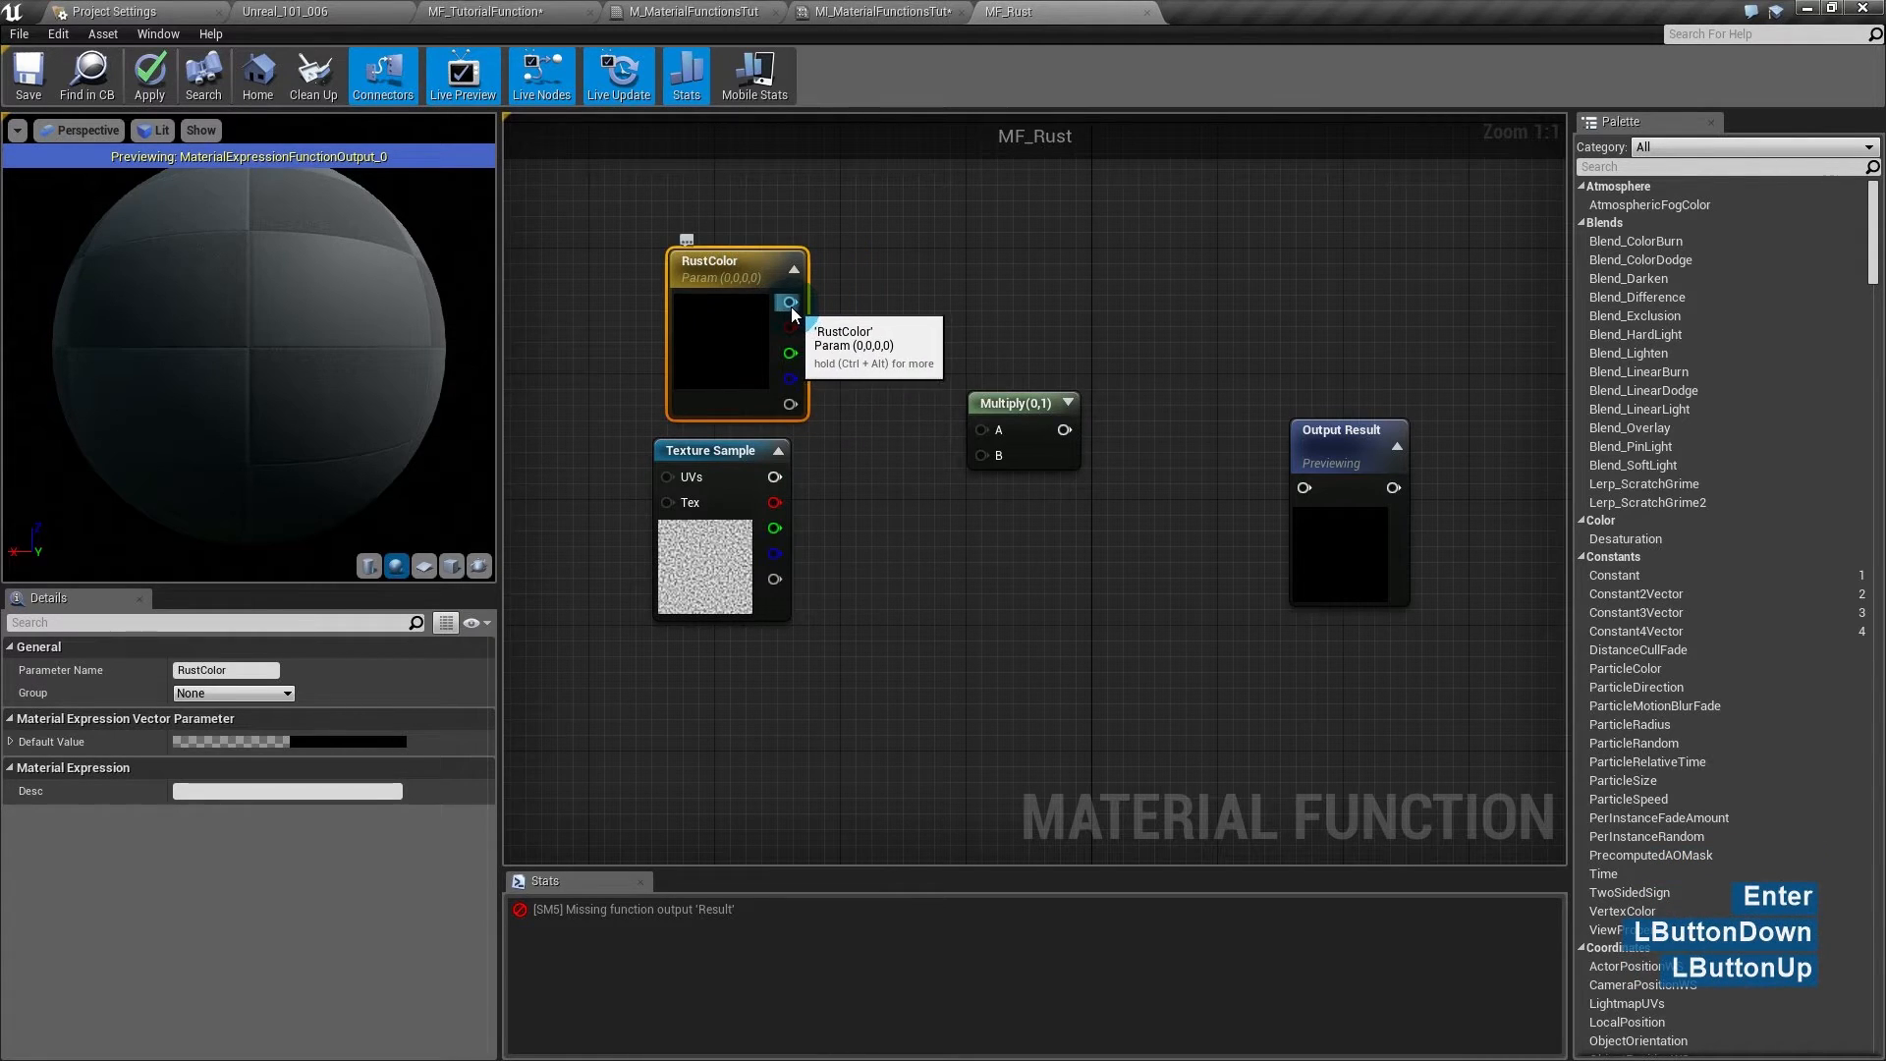
double_click(792, 309)
double_click(738, 327)
left_click_drag(929, 507, 970, 556)
left_click(1031, 402)
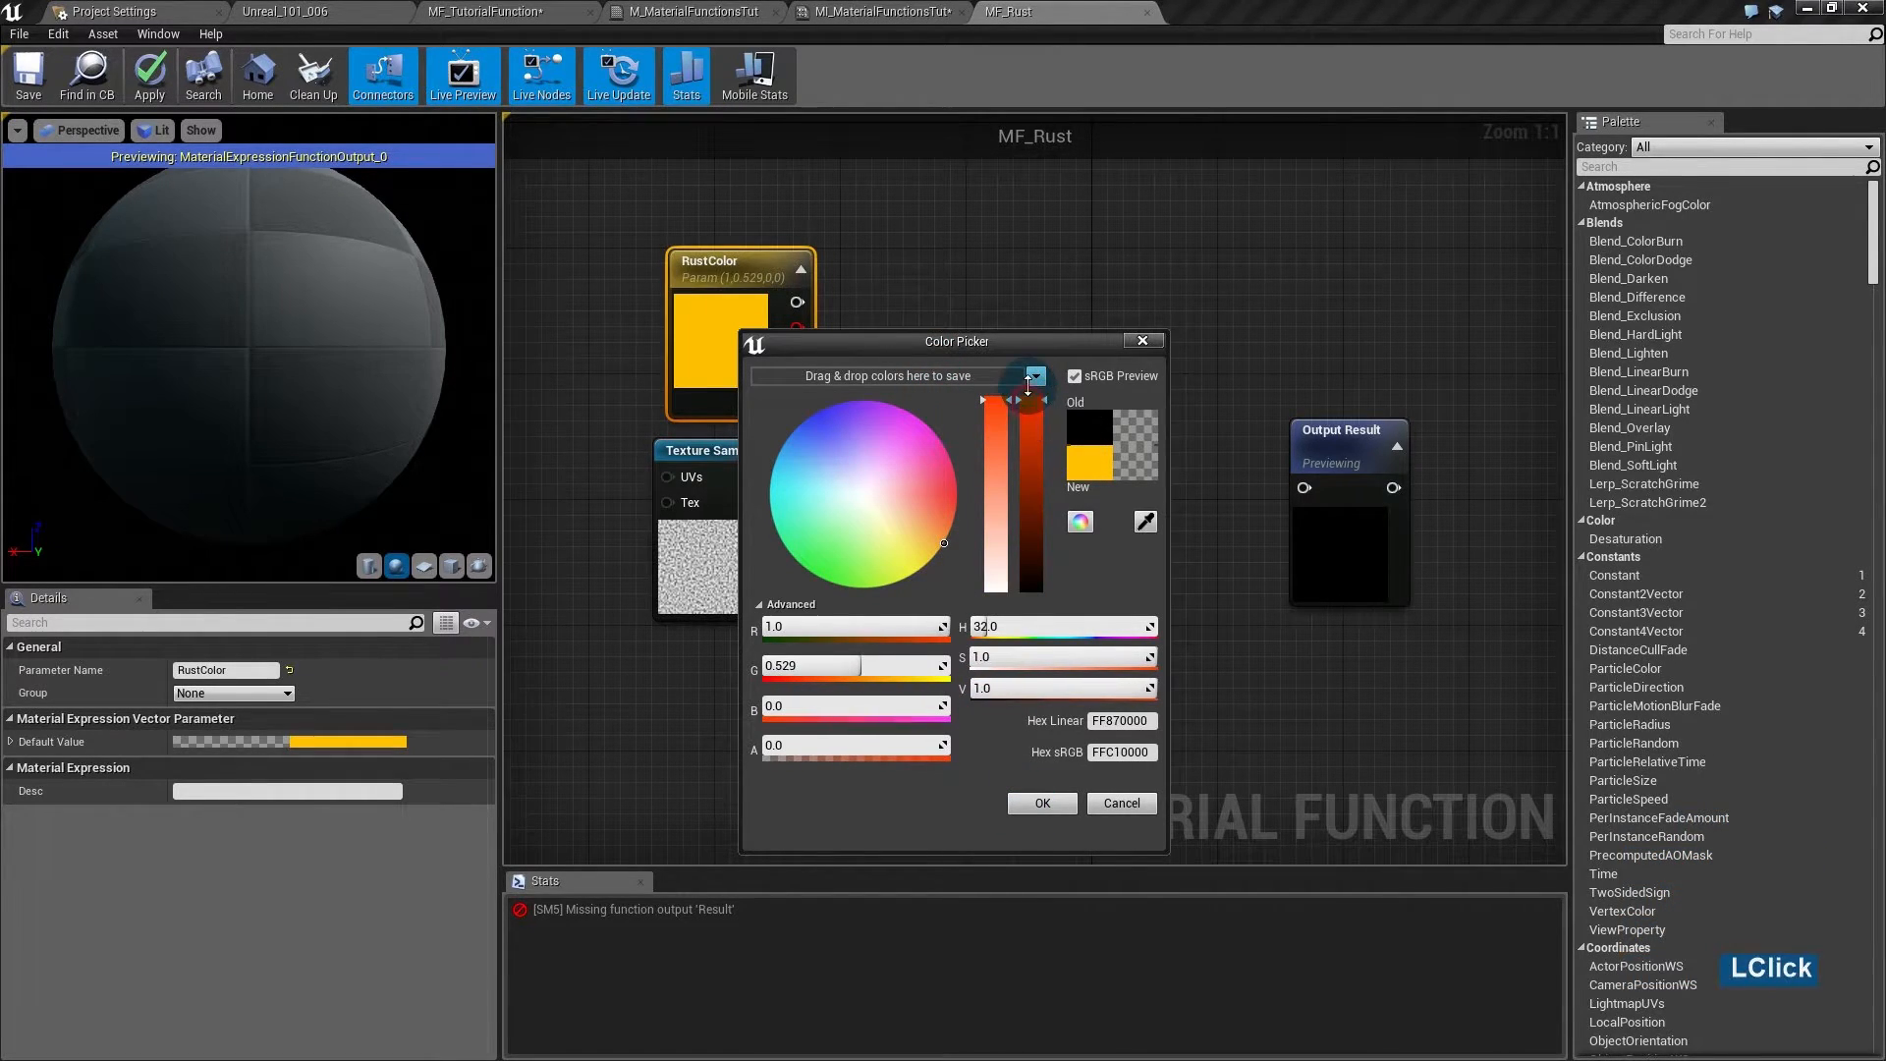
left_click_drag(945, 538, 962, 521)
left_click(1042, 803)
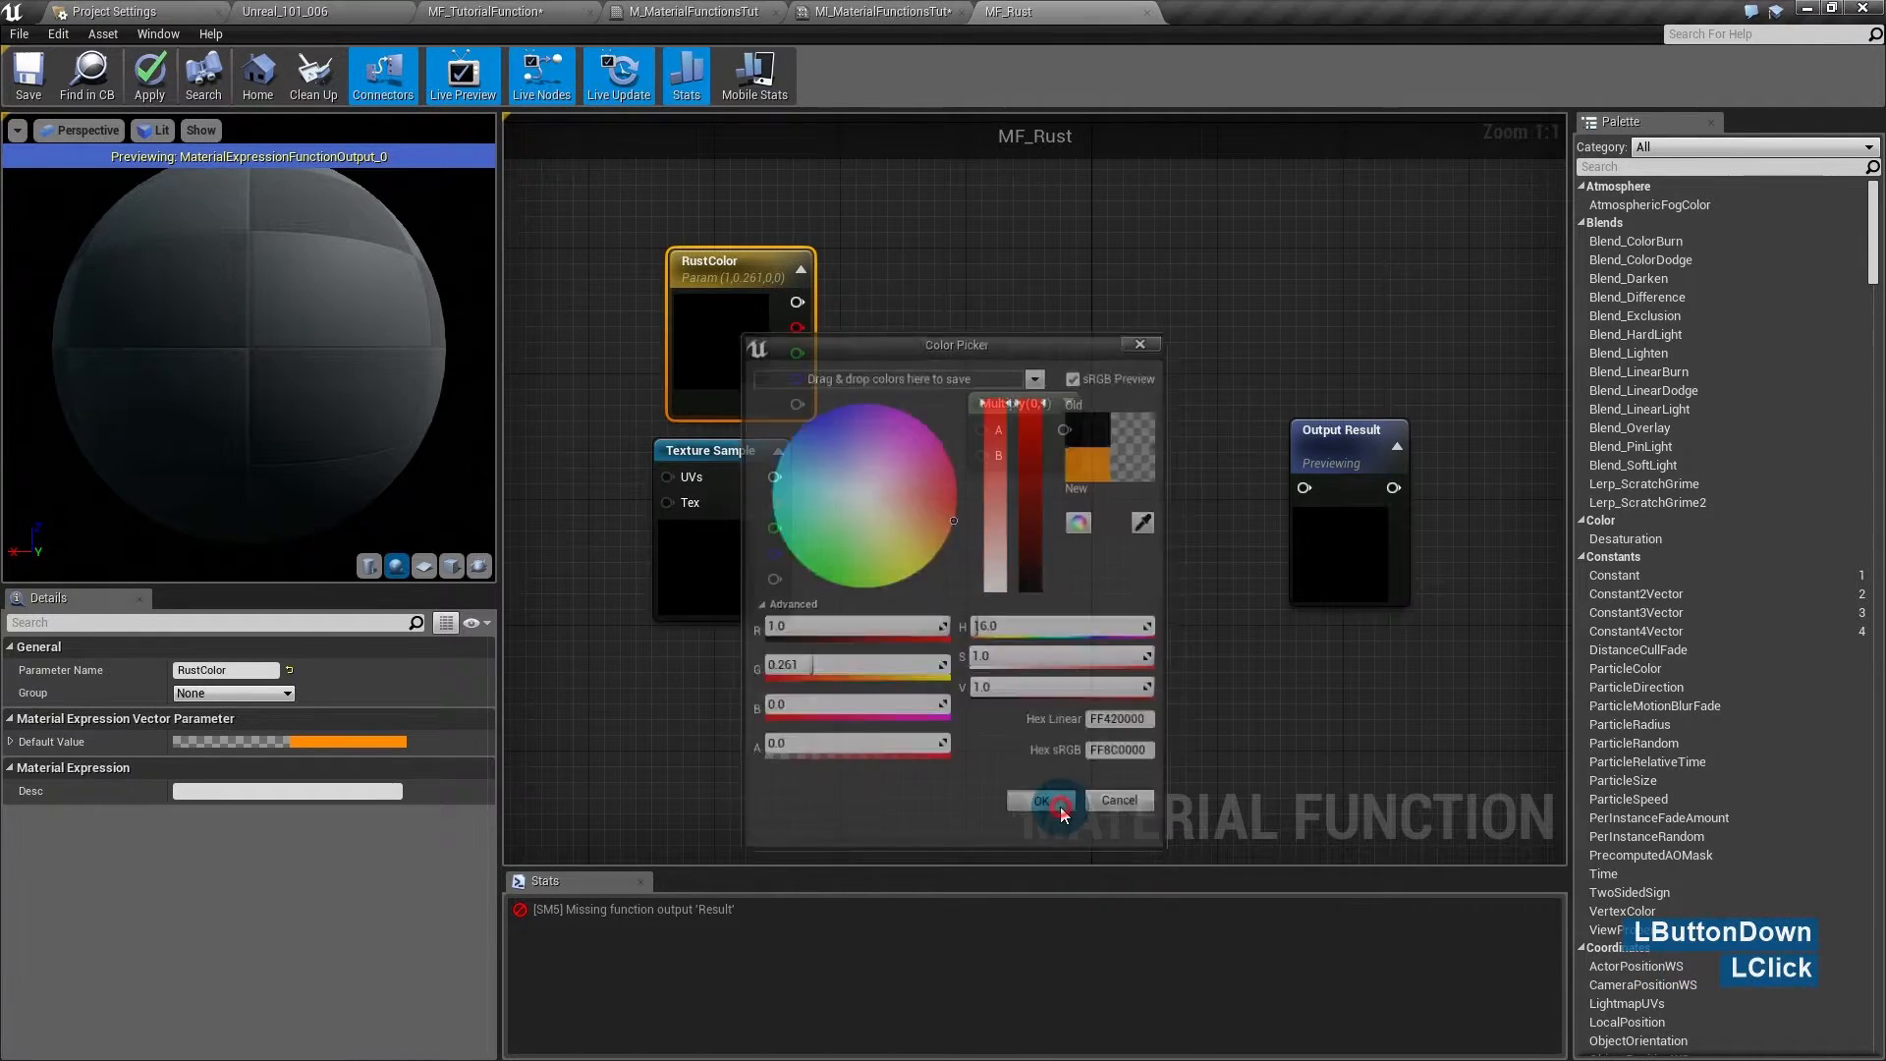
- Multiply RustColor by the noise texture
left_click_drag(794, 298, 775, 477)
left_click_drag(1043, 405, 1310, 374)
left_click_drag(312, 318, 316, 345)
right_click_drag(315, 324, 314, 366)
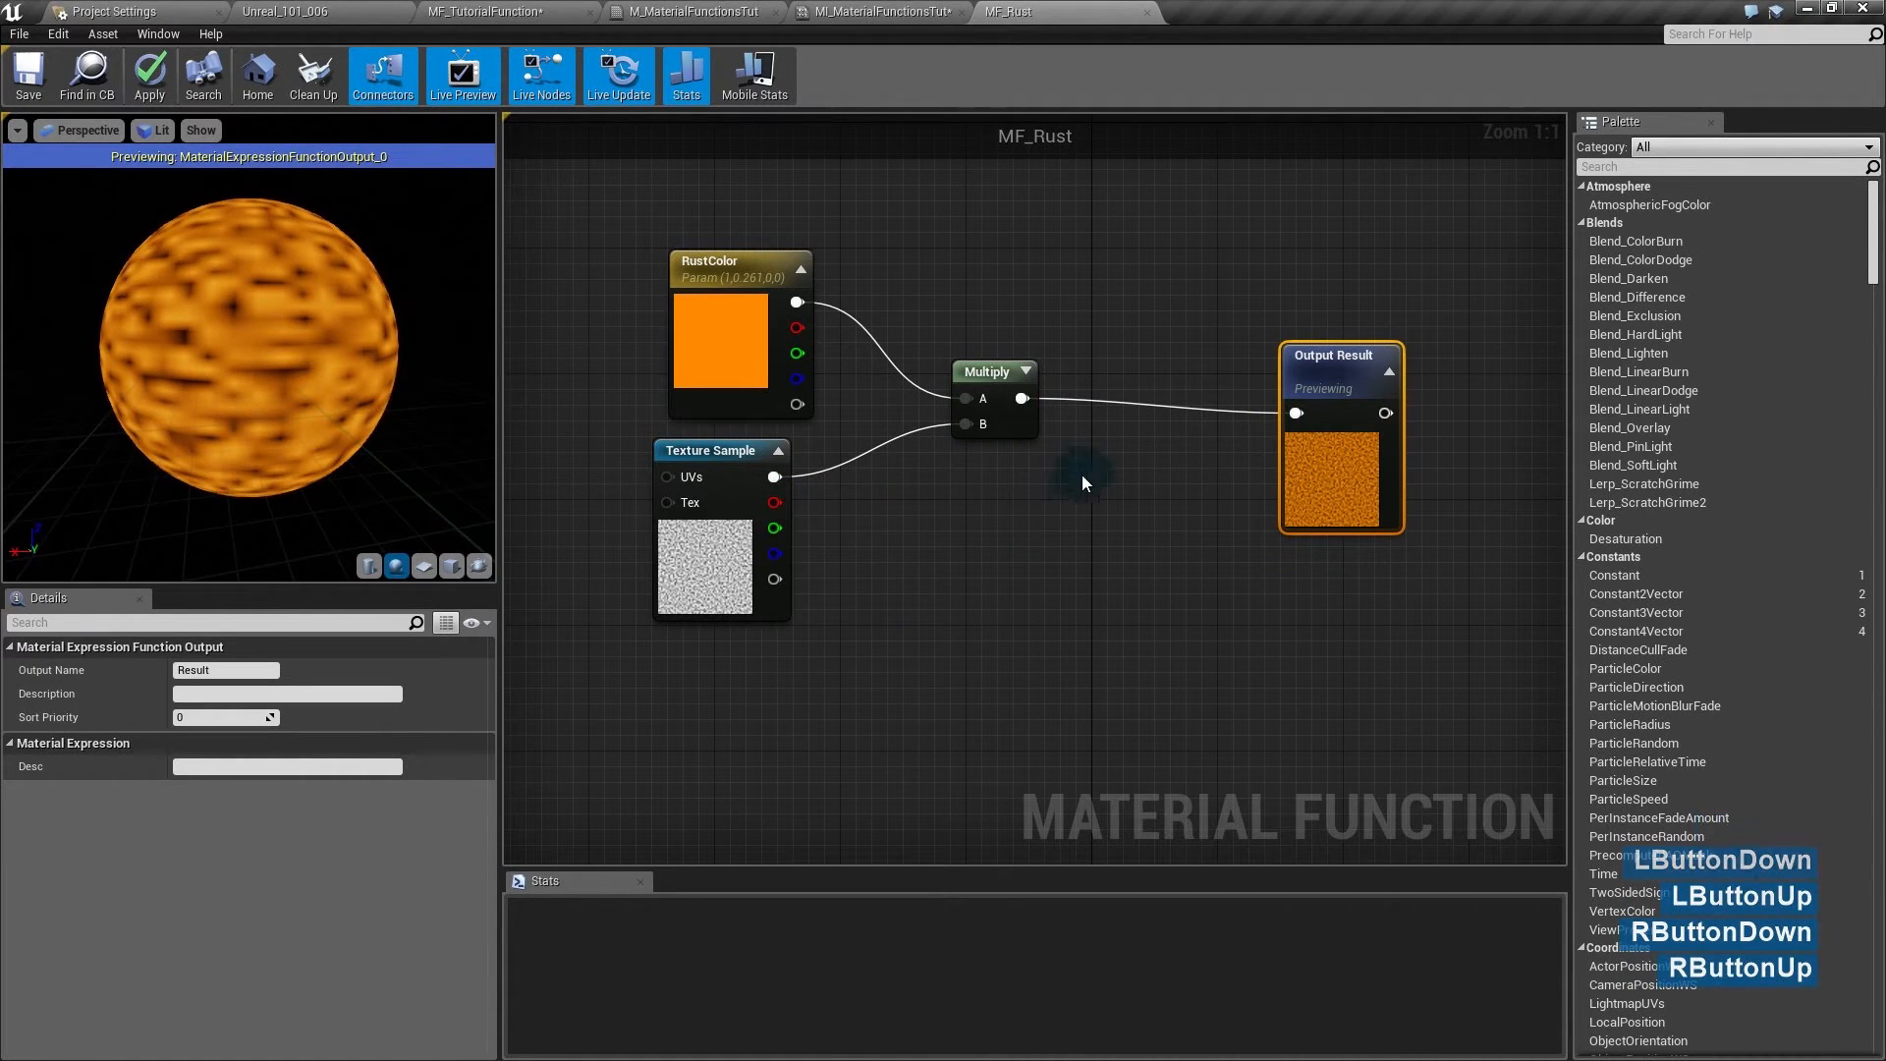
left_click_drag(1311, 381, 1525, 392)
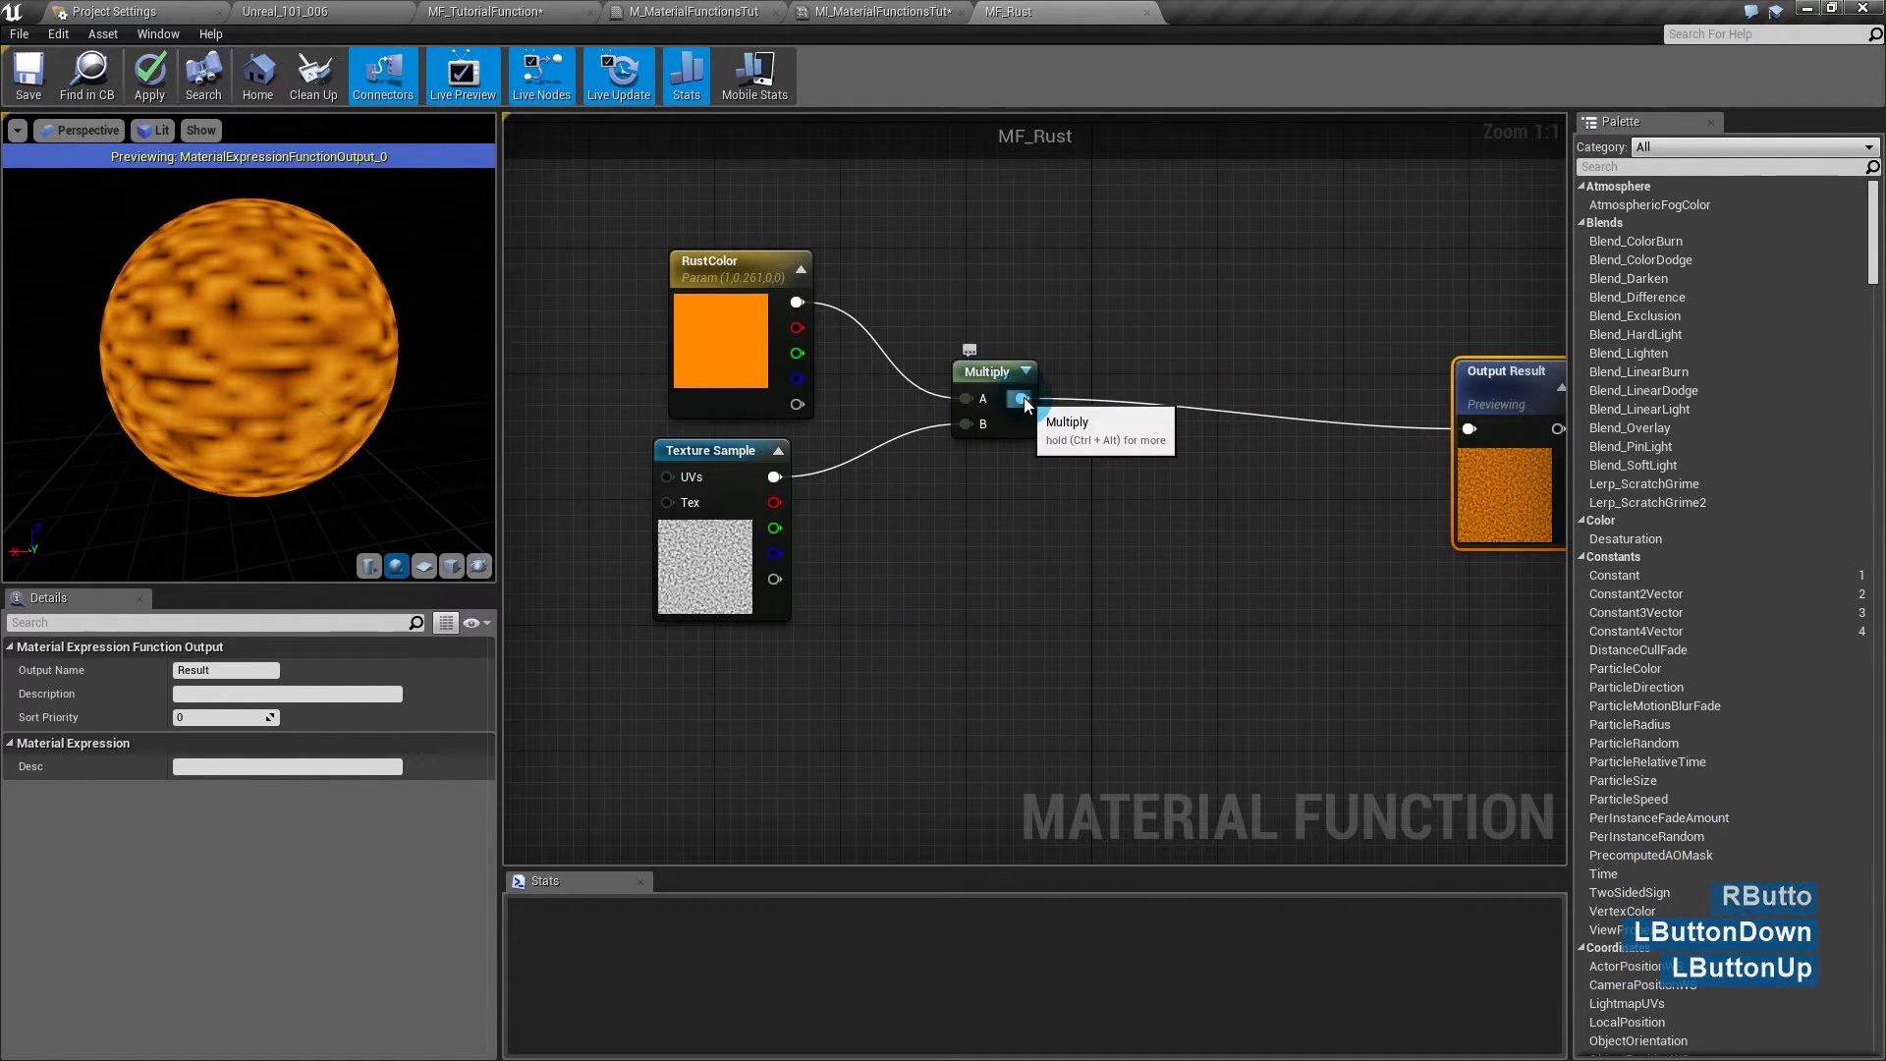
- Route the Multiply result through a new MakeMaterialAttributes node toward Output Result
left_click_drag(1021, 398, 1111, 374)
type("make")
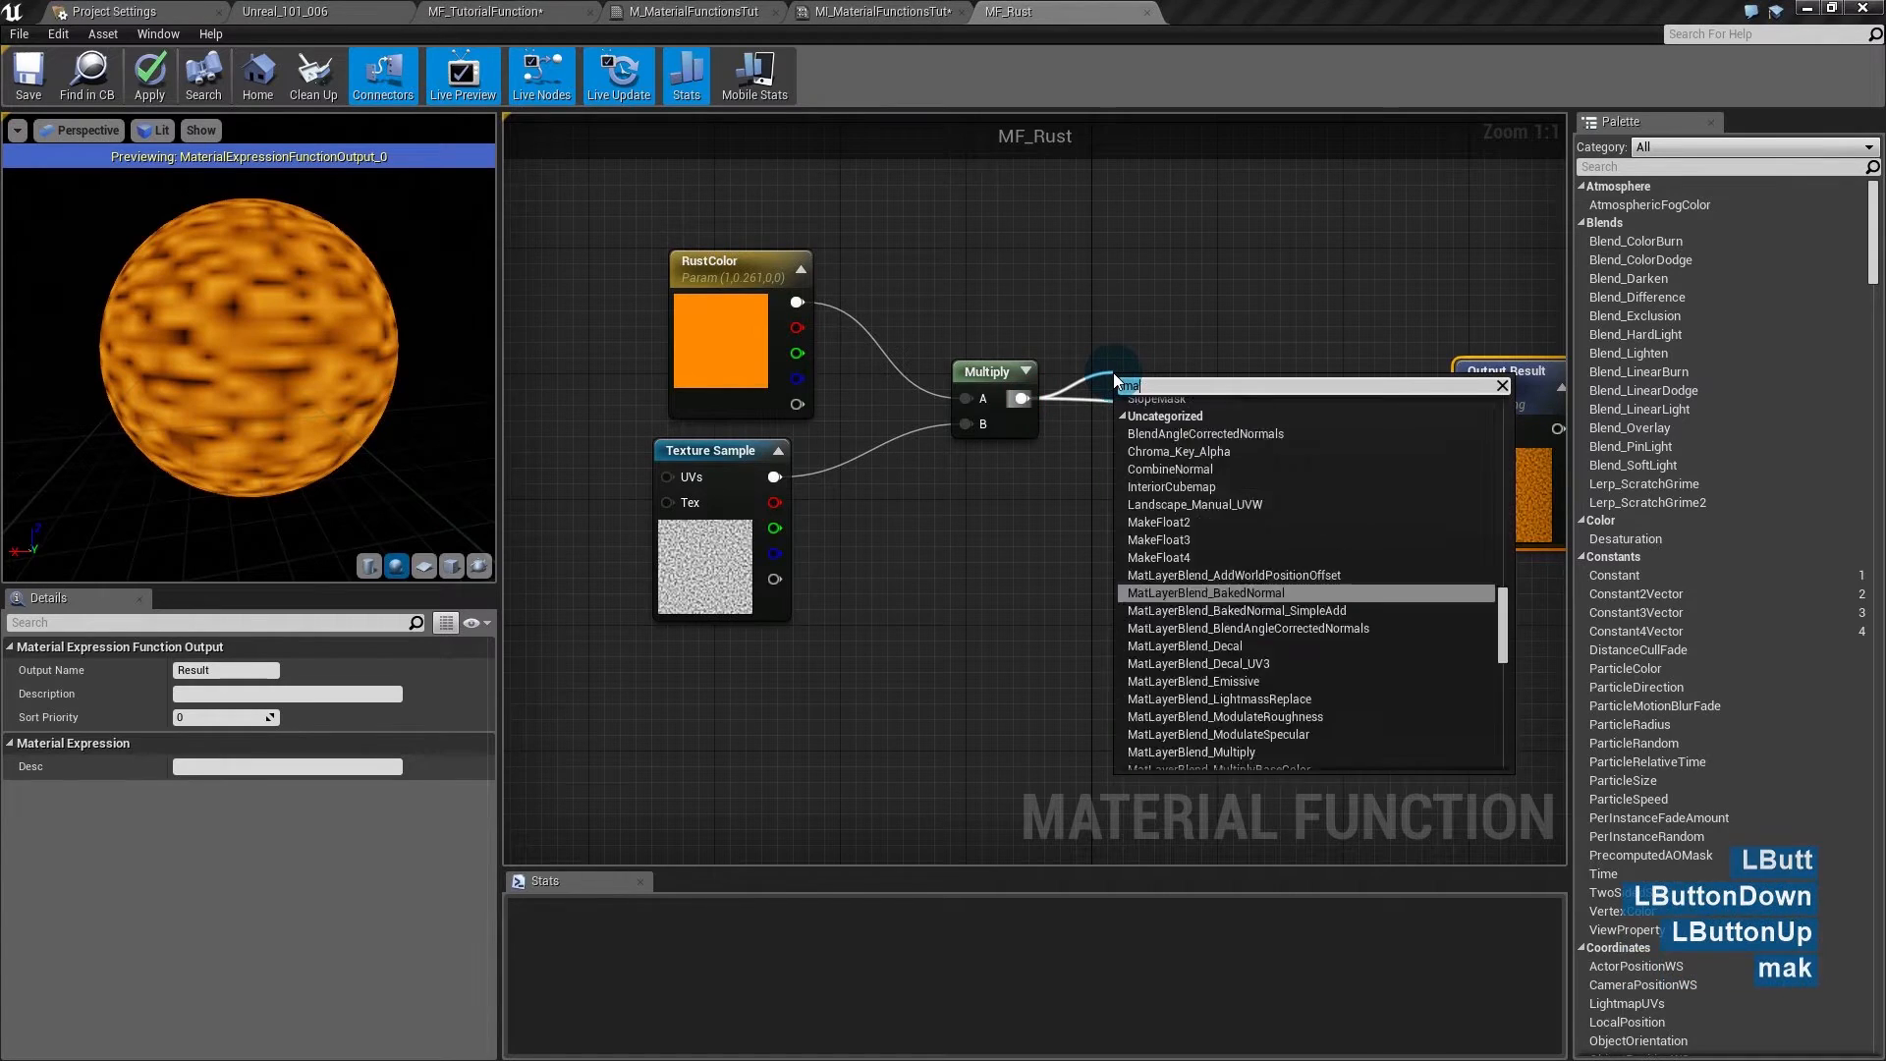
key("Return")
left_click_drag(1183, 382, 1468, 428)
- Rearrange the rust nodes and place a TexCoord node to their left
right_click_drag(931, 528, 956, 514)
left_click_drag(686, 310, 701, 453)
left_click_drag(983, 343, 864, 285)
left_click(904, 433)
left_click_drag(594, 207, 853, 385)
left_click_drag(673, 432, 835, 458)
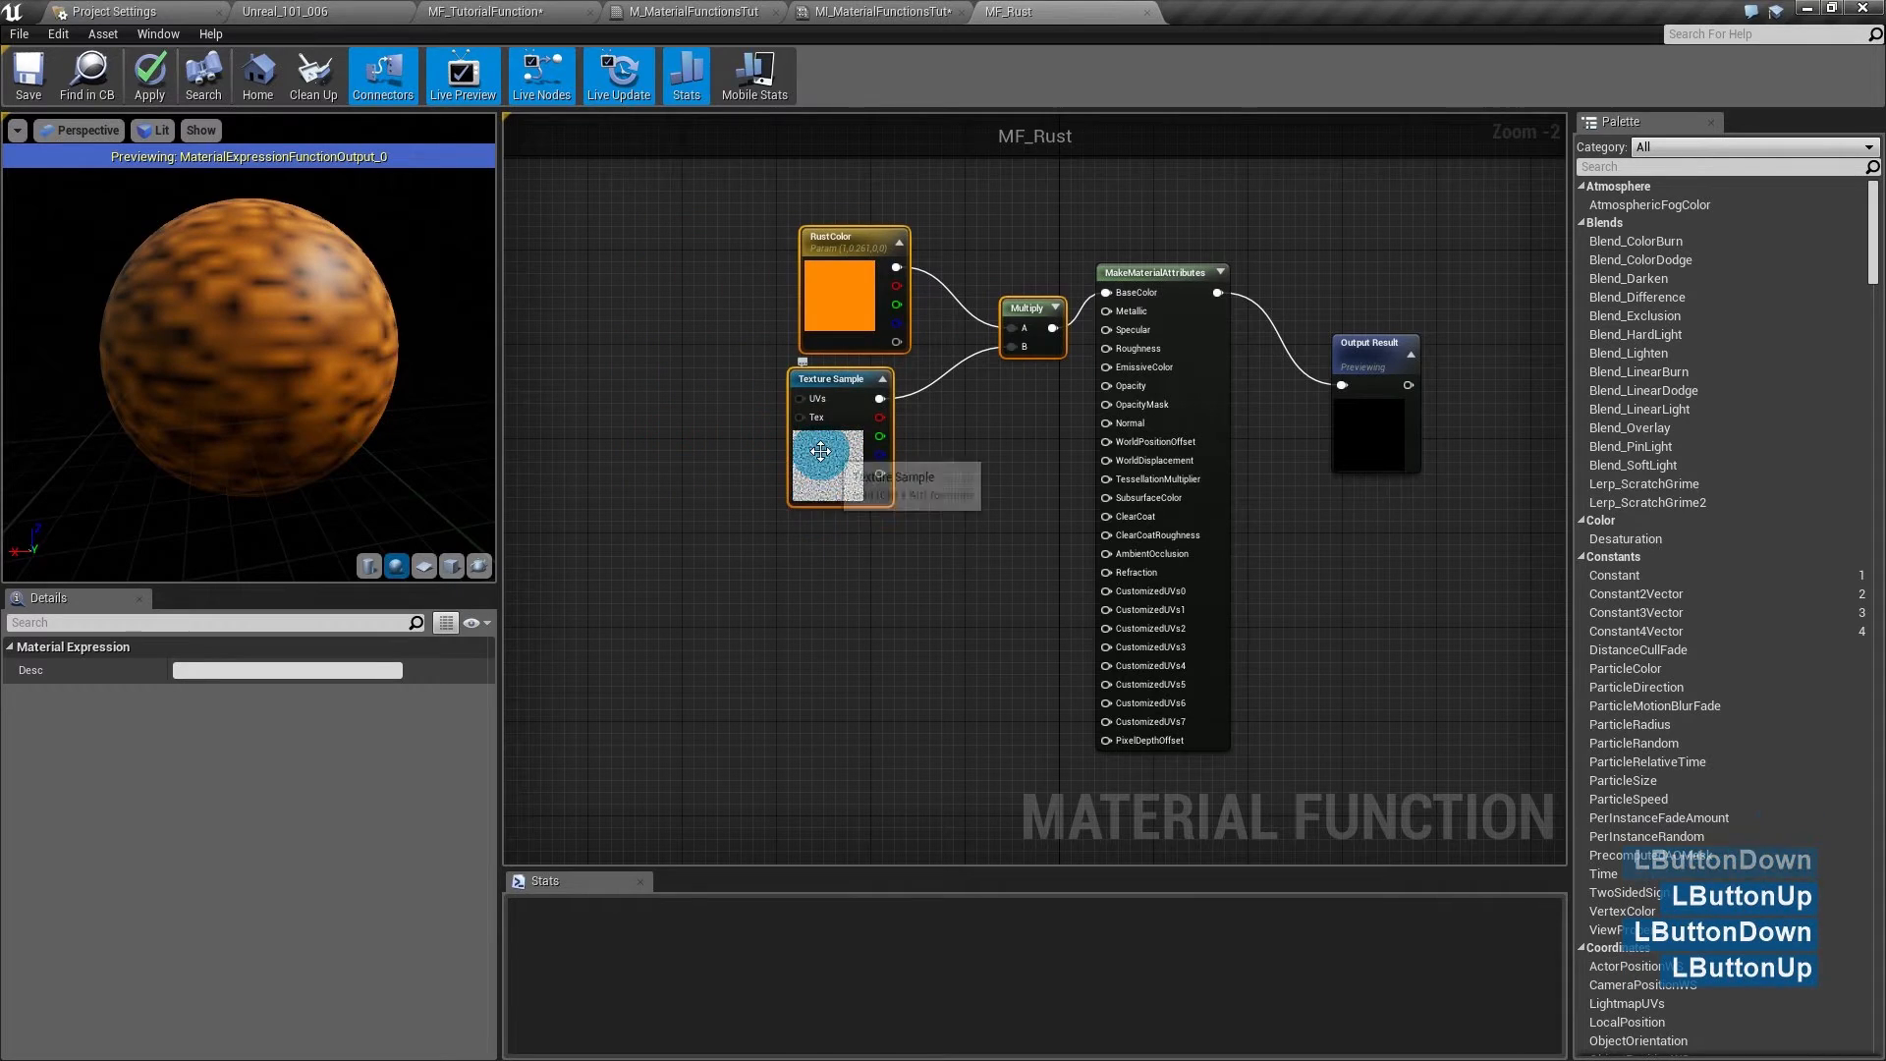
left_click(770, 610)
right_click_drag(651, 534, 845, 611)
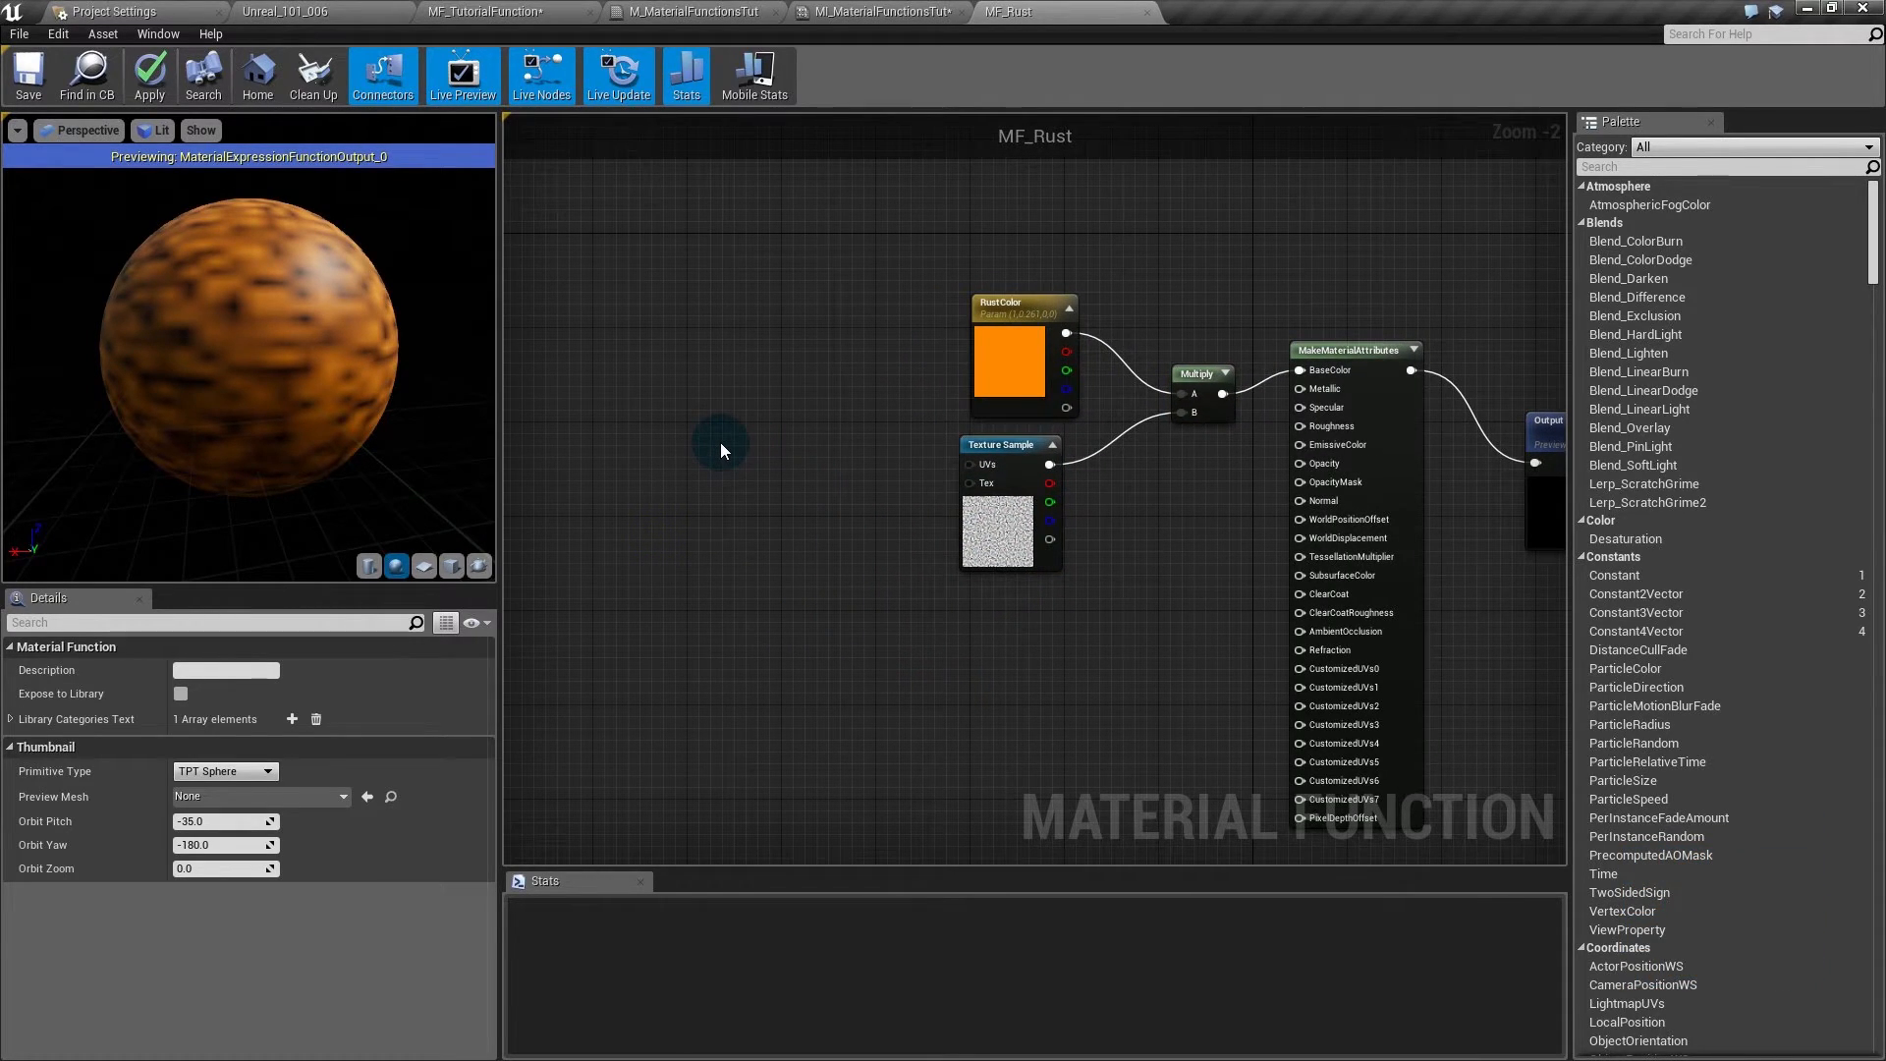
left_click_drag(718, 444, 774, 444)
- Multiply the TexCoord by a new scalar parameter named RustTiling
left_click(756, 442)
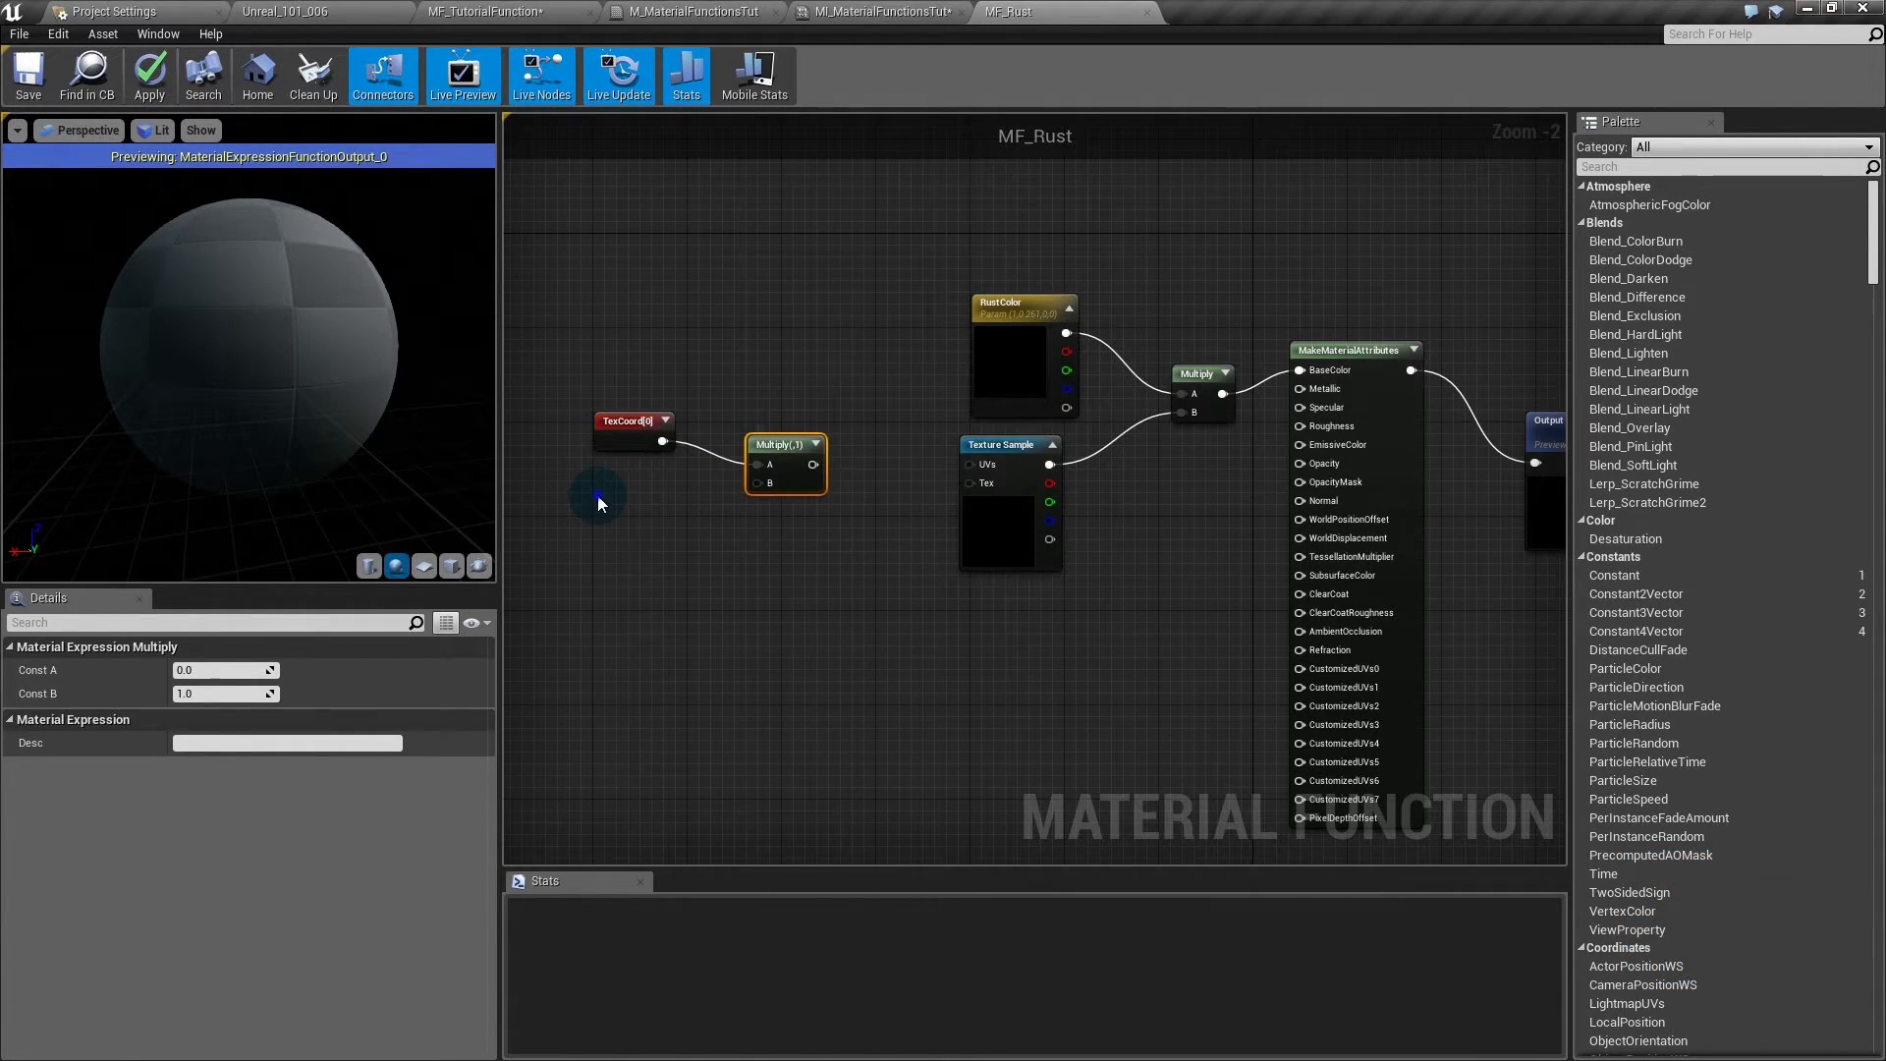
right_click_drag(599, 495, 669, 494)
right_click(668, 498)
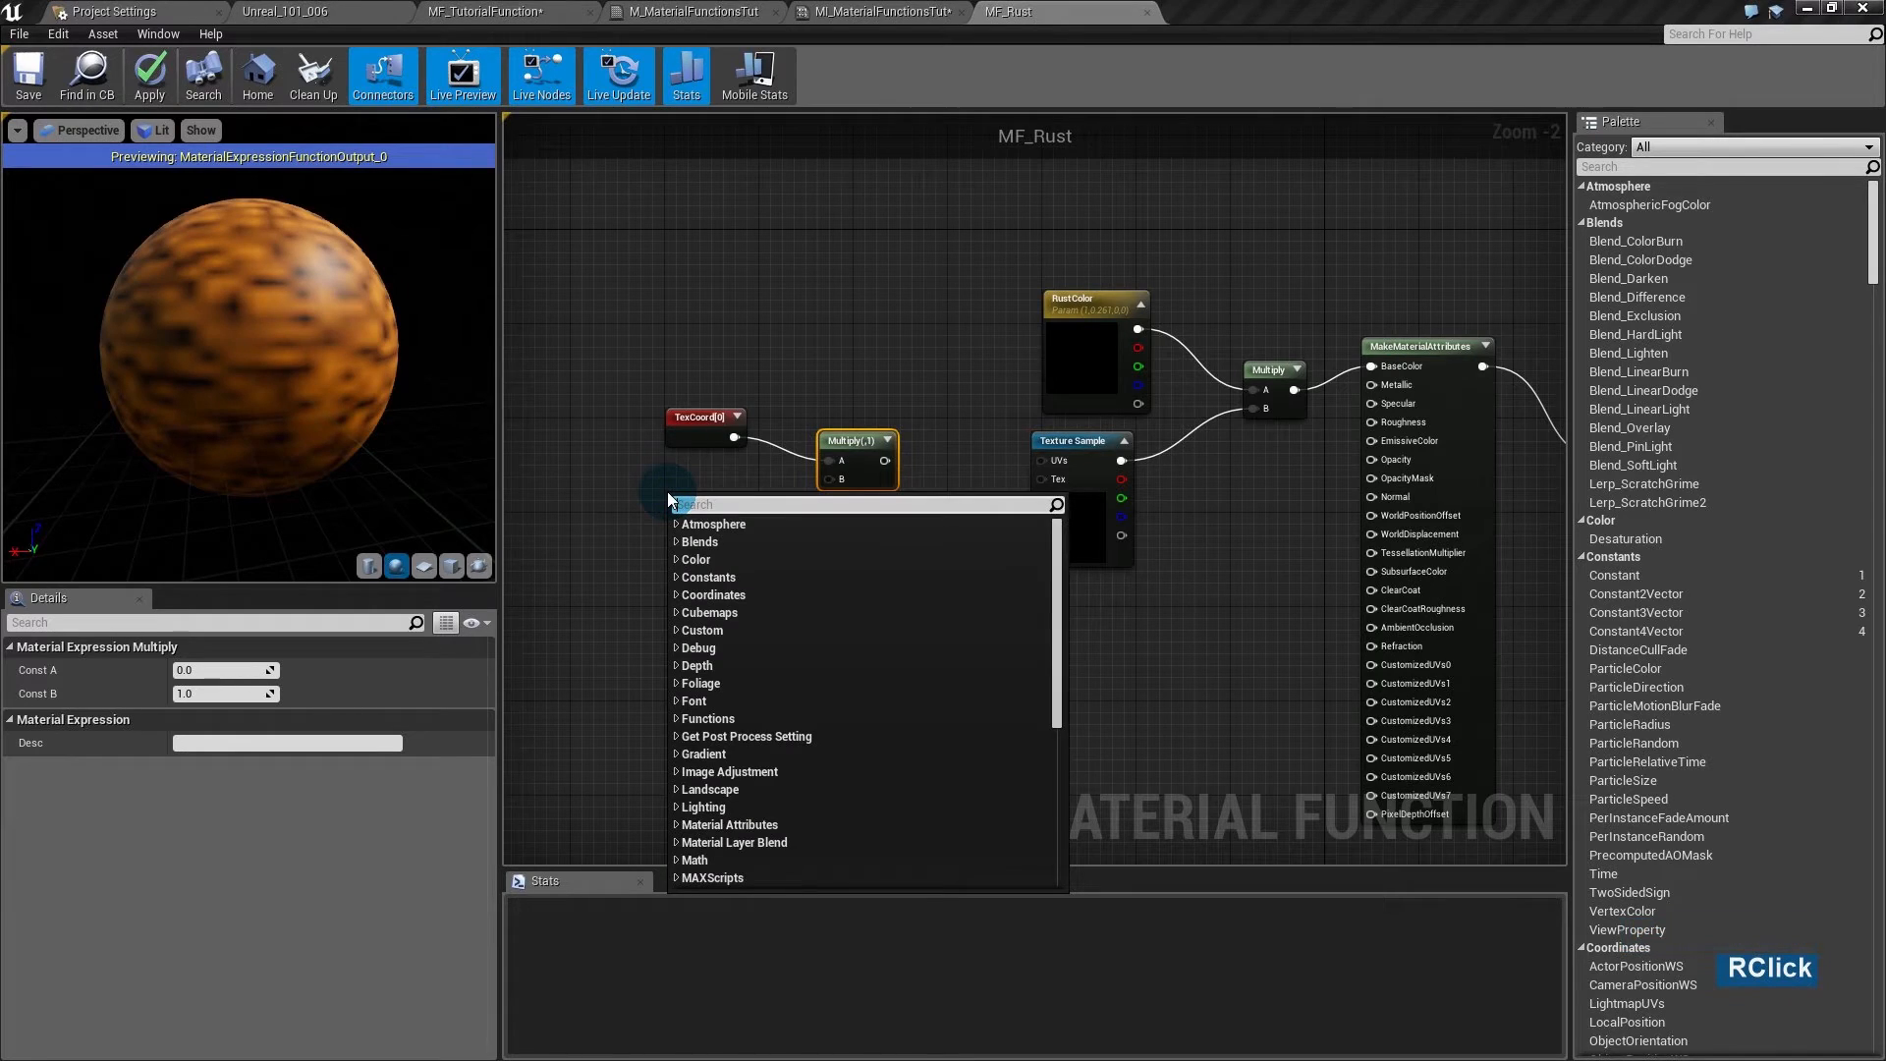
type("scalar")
key("Return")
left_click(689, 501)
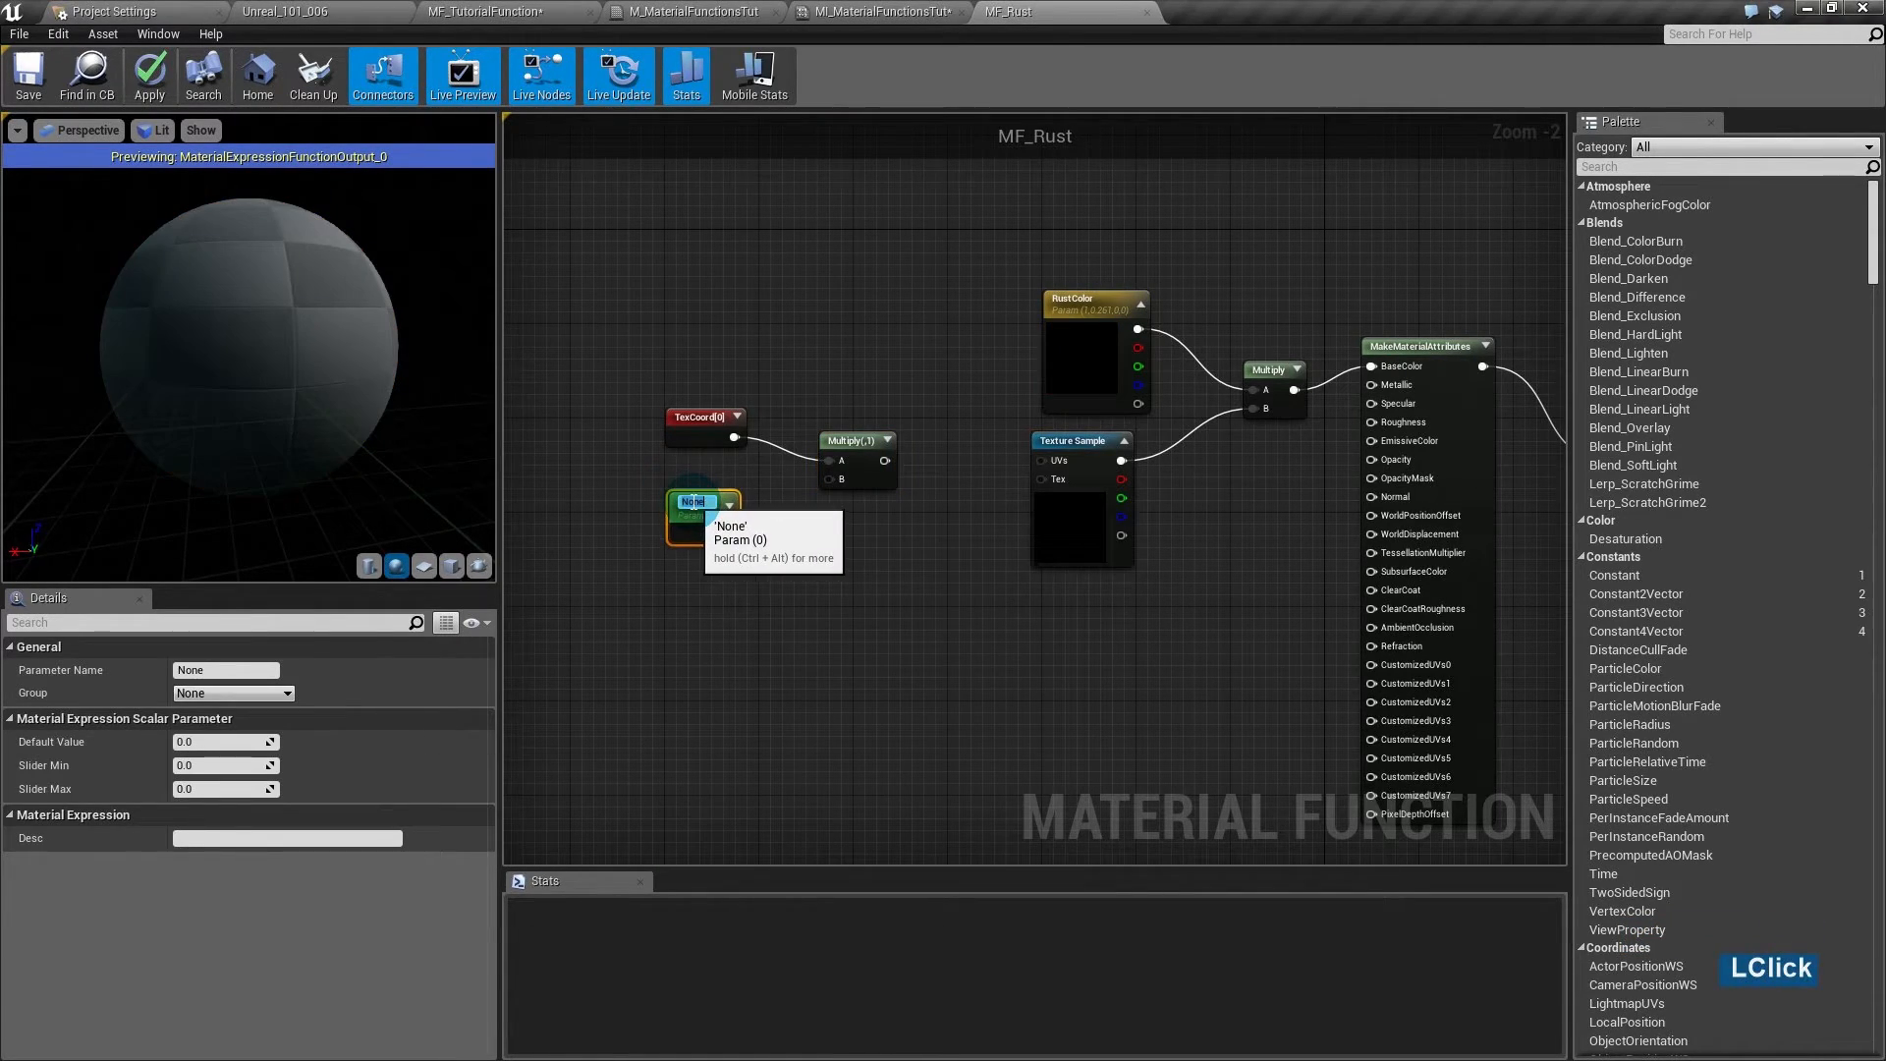
type("RustTiling")
key("Return")
left_click_drag(731, 520, 829, 479)
- Plug the scaled coordinates into the texture UVs, trying RustTiling values of 3 and 50
left_click(246, 739)
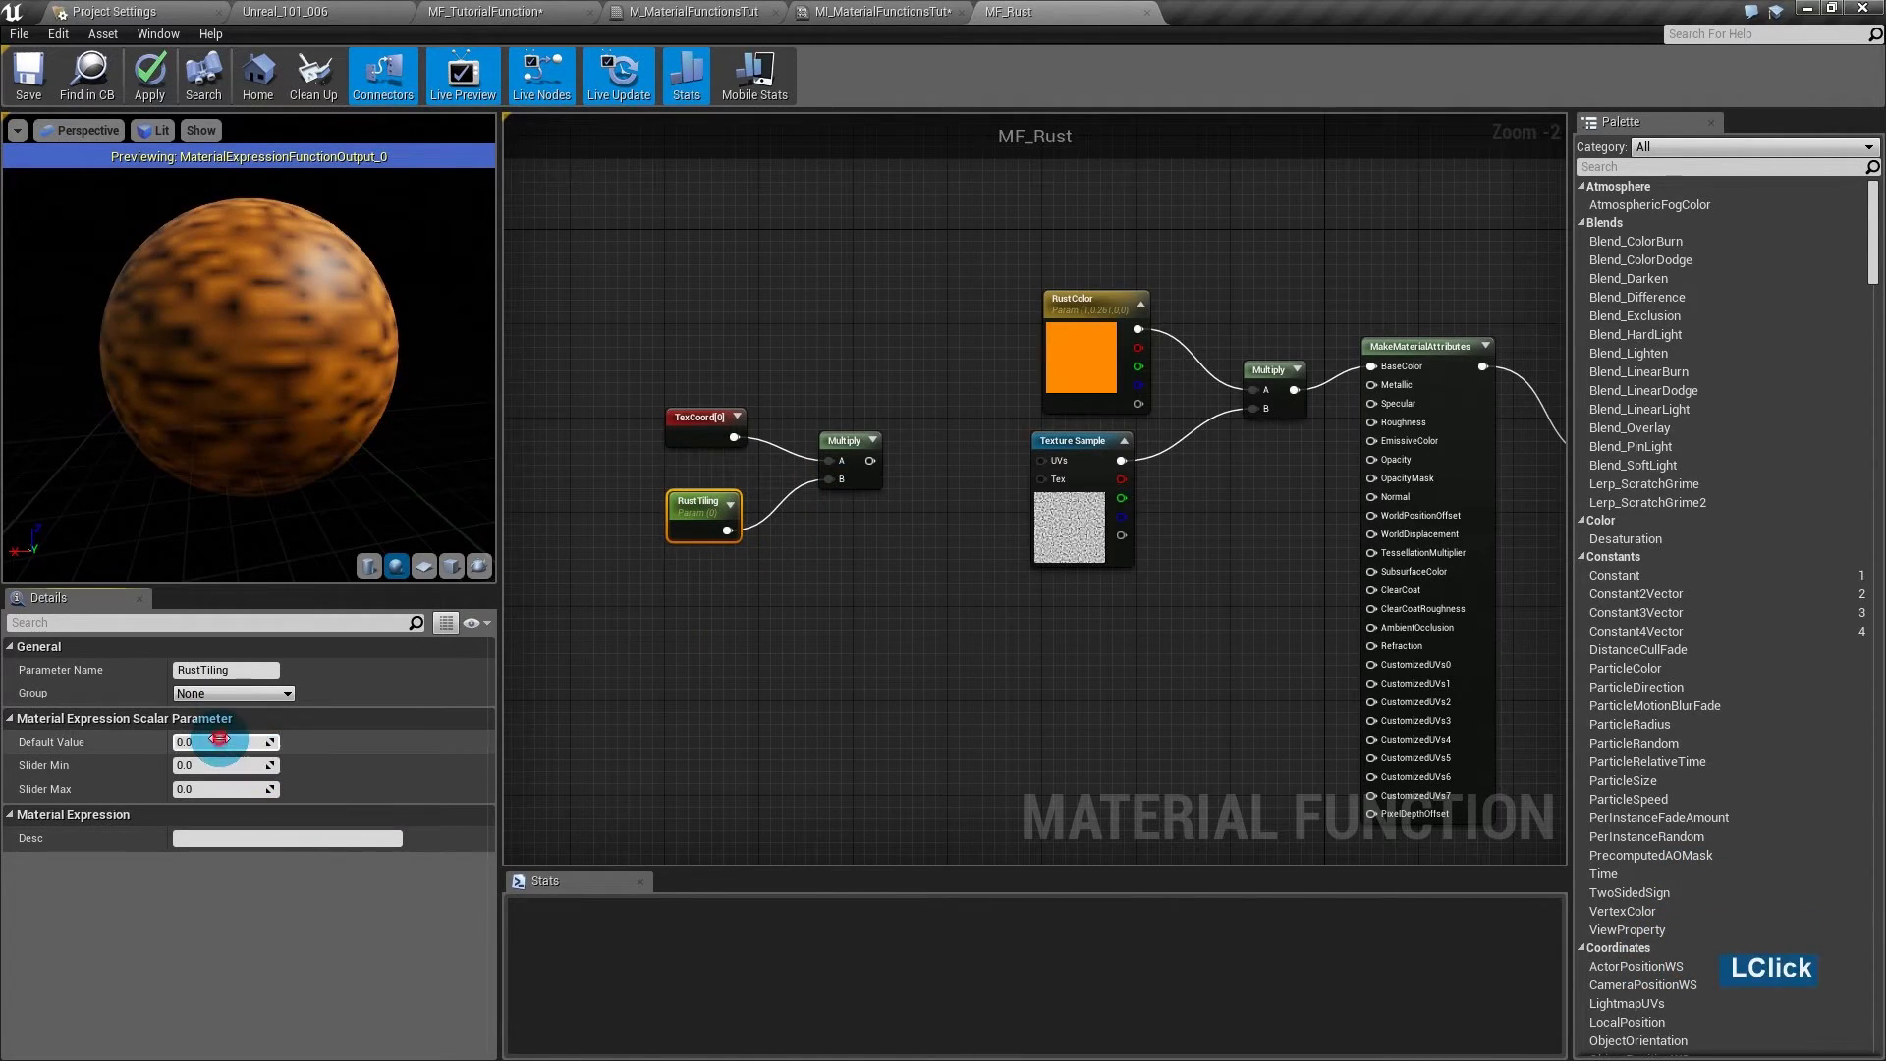
type("3")
key("Return")
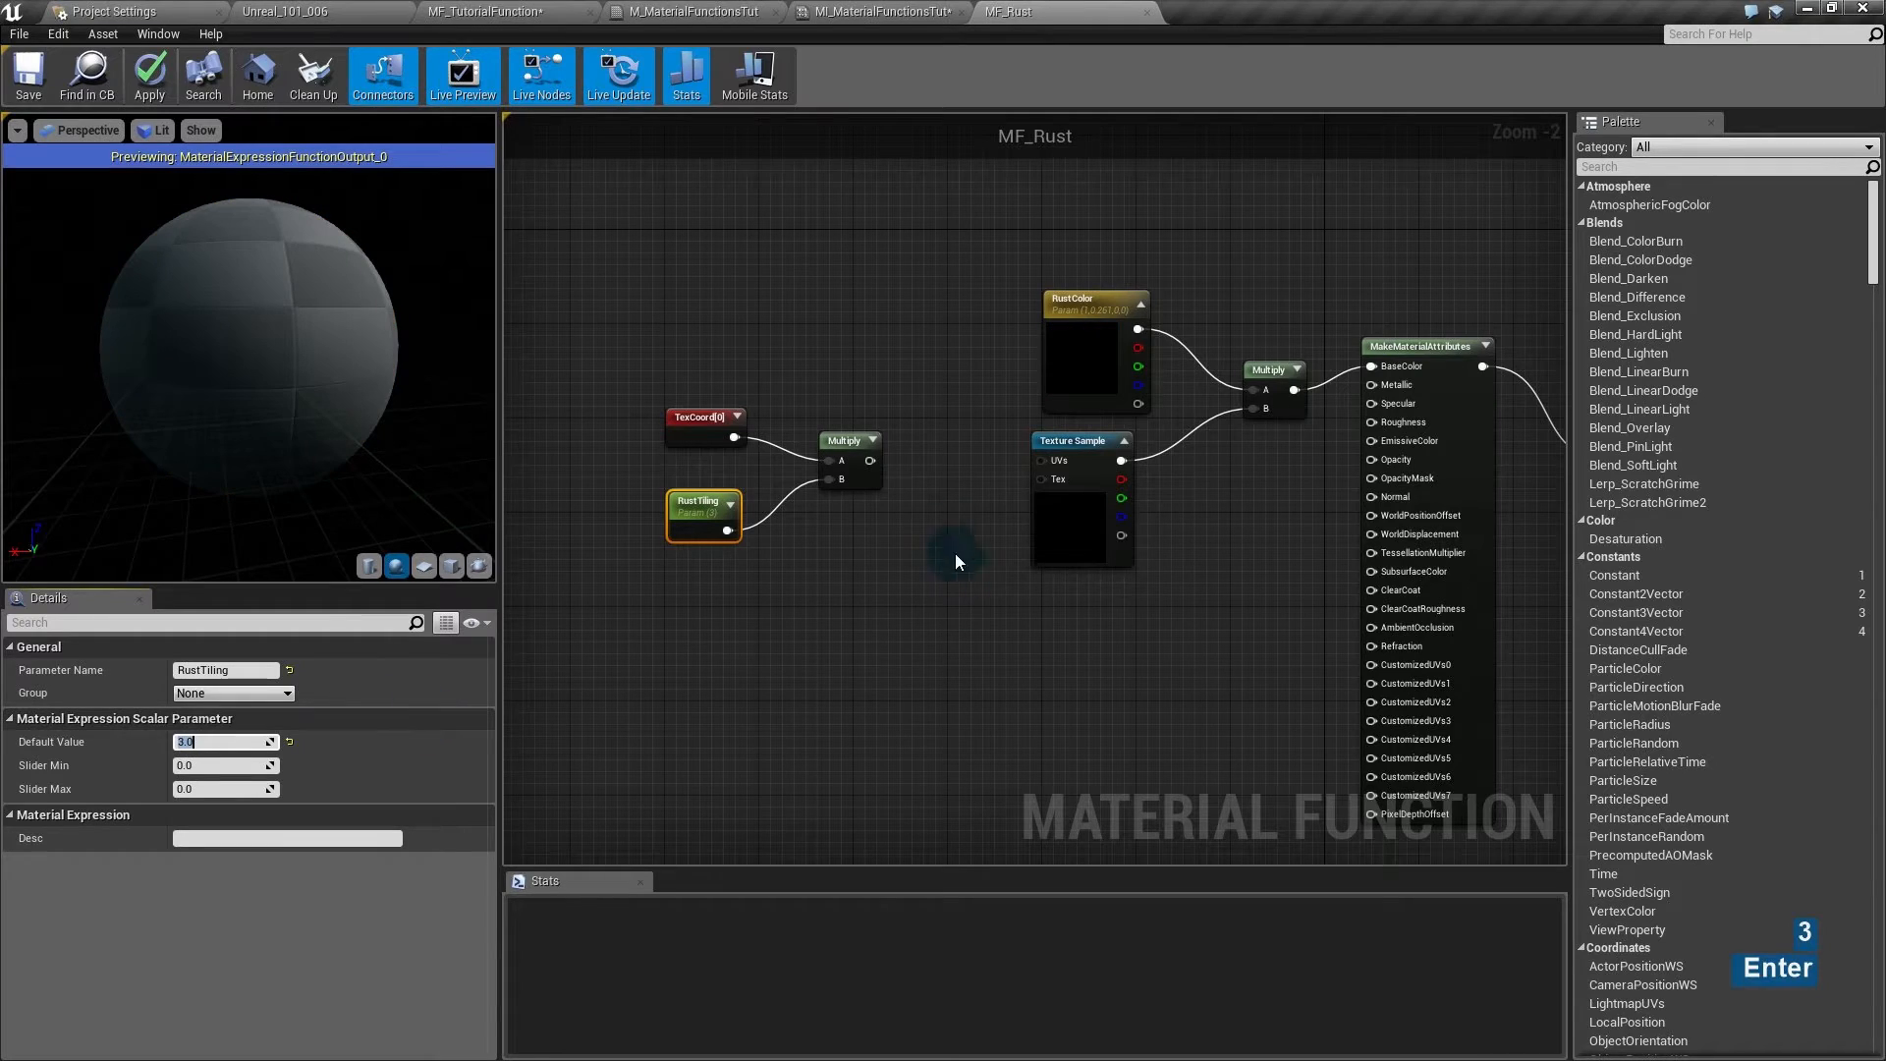
left_click_drag(871, 460, 1041, 460)
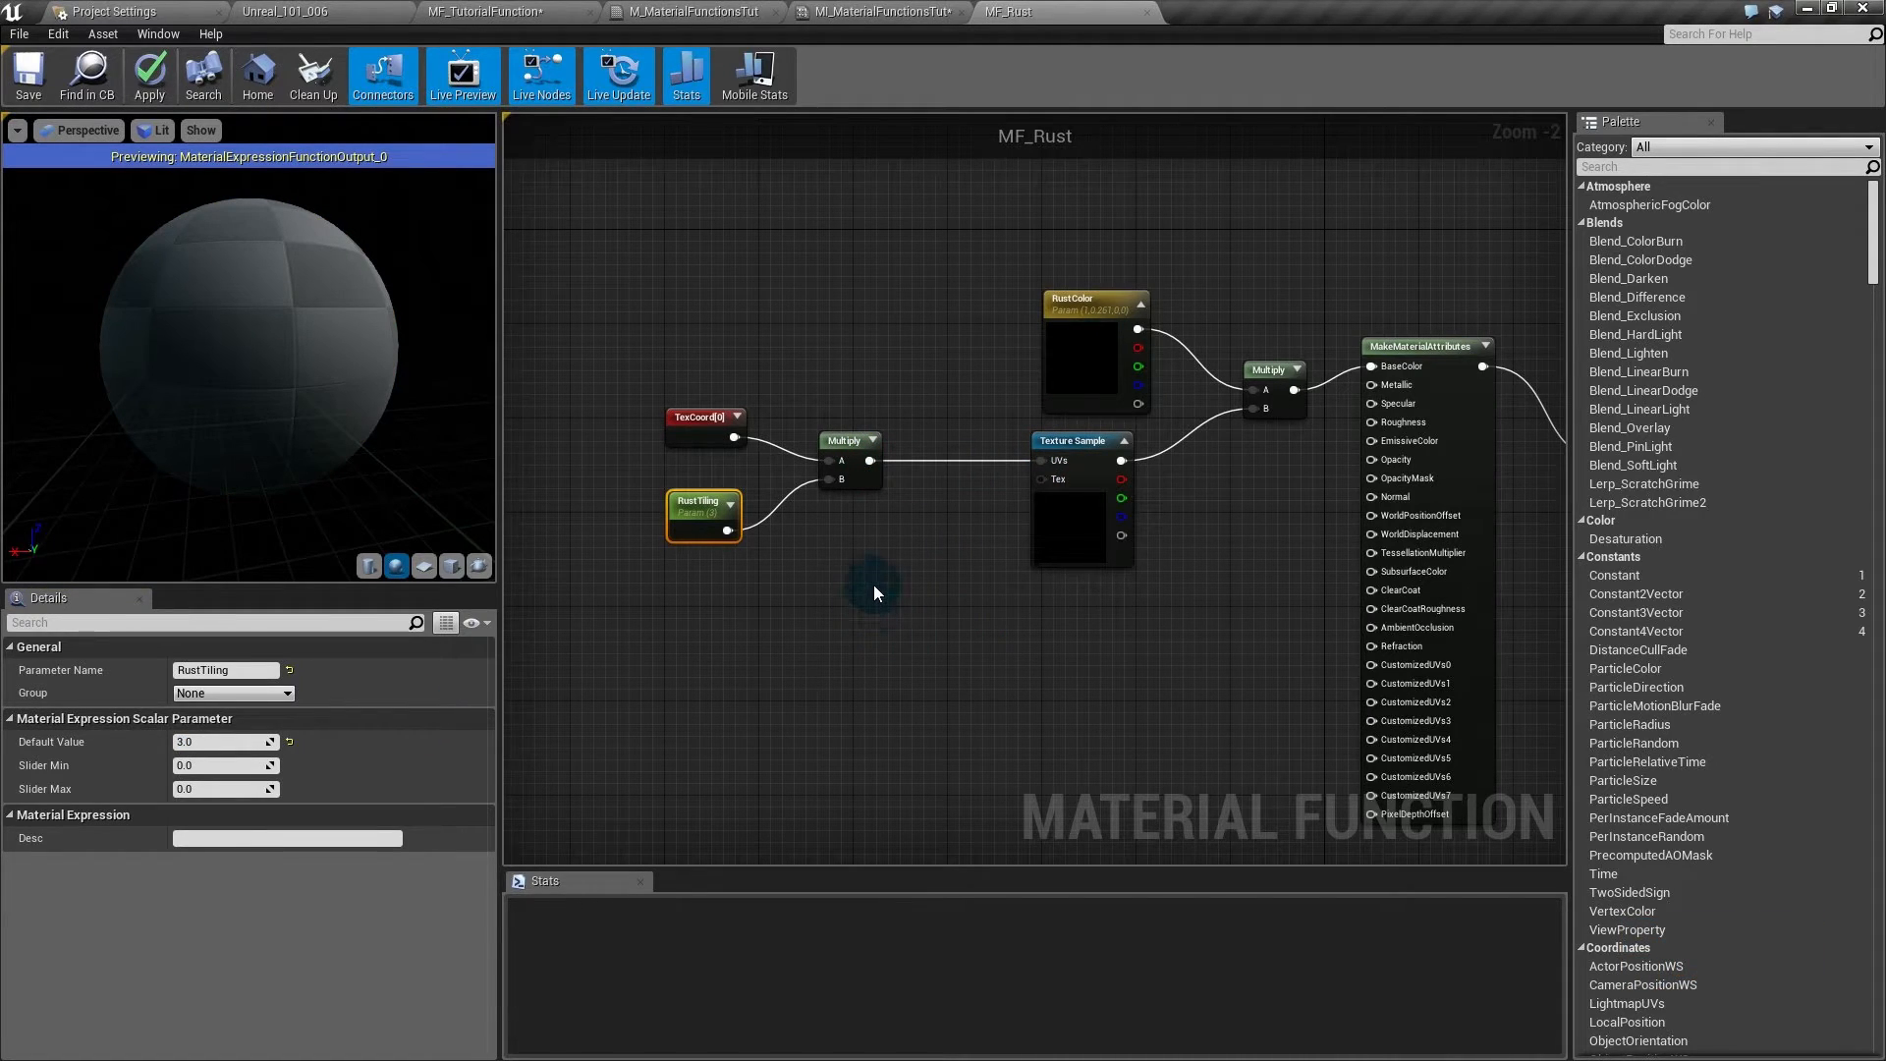
left_click(215, 741)
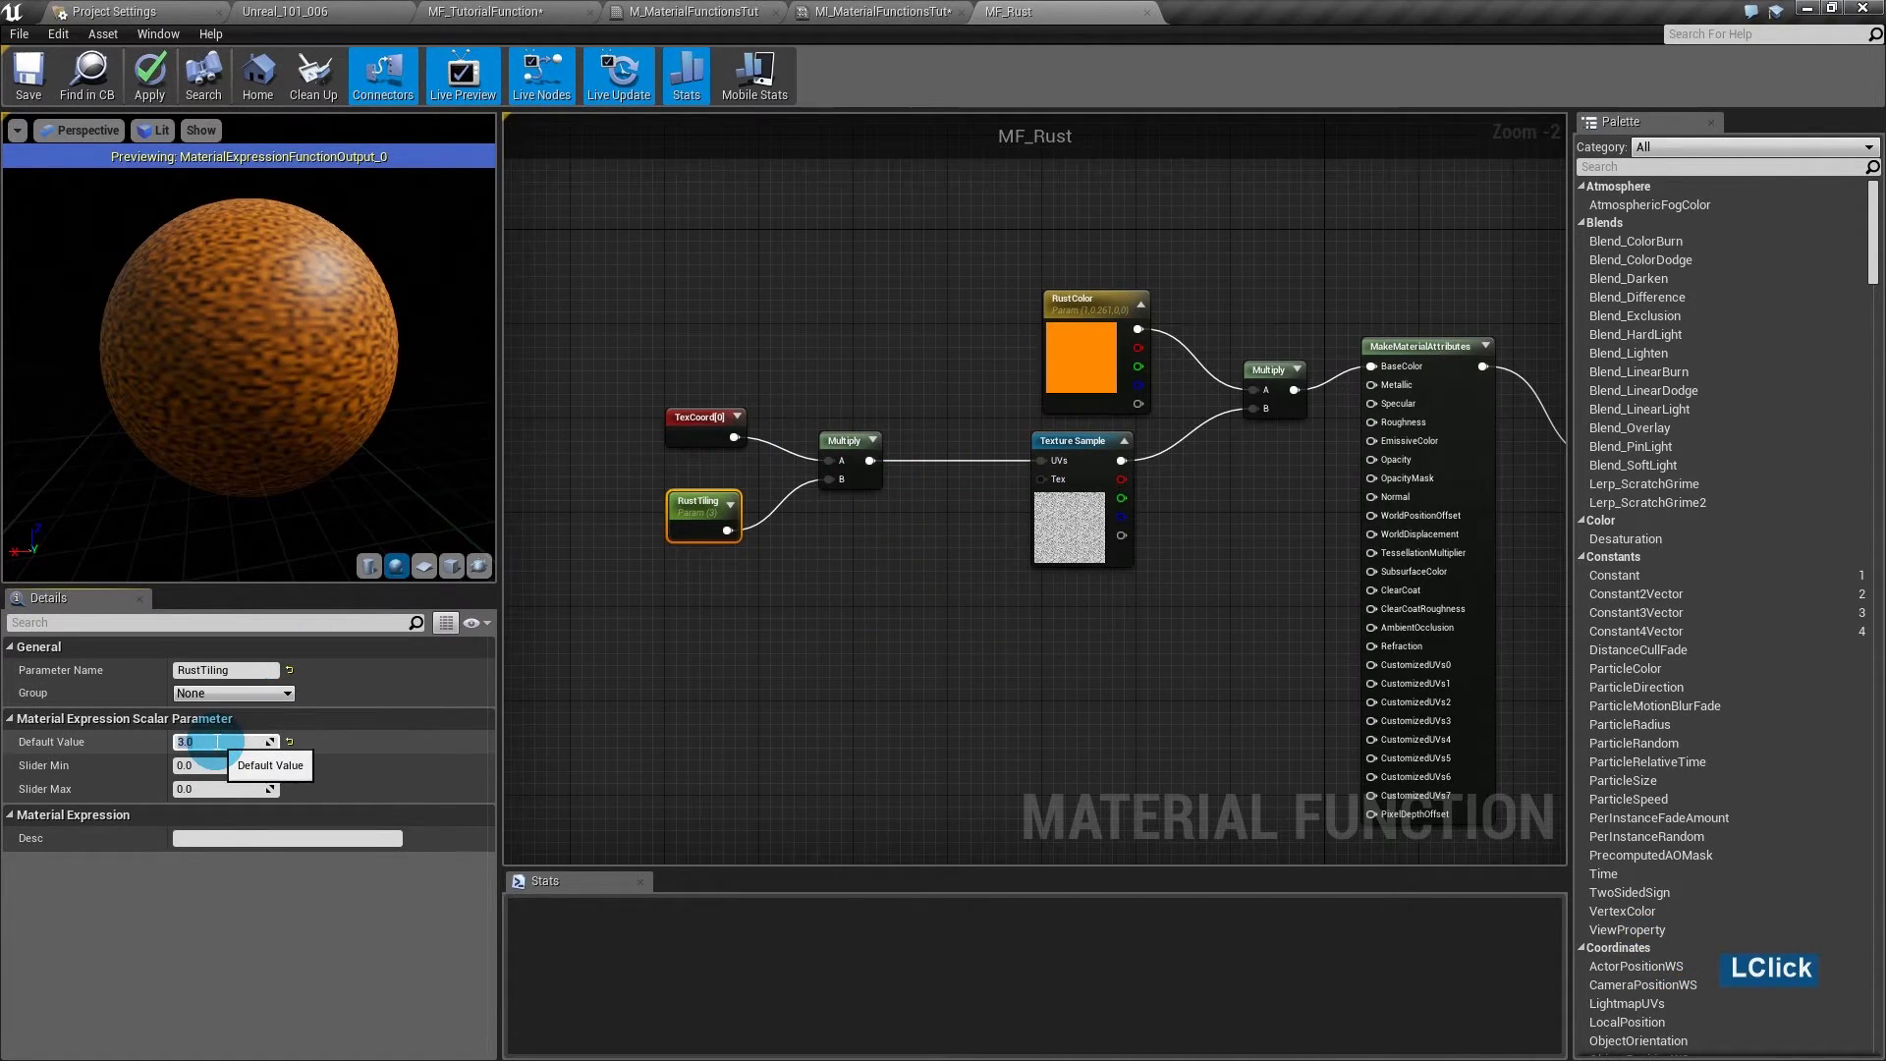
type("50")
key("Return")
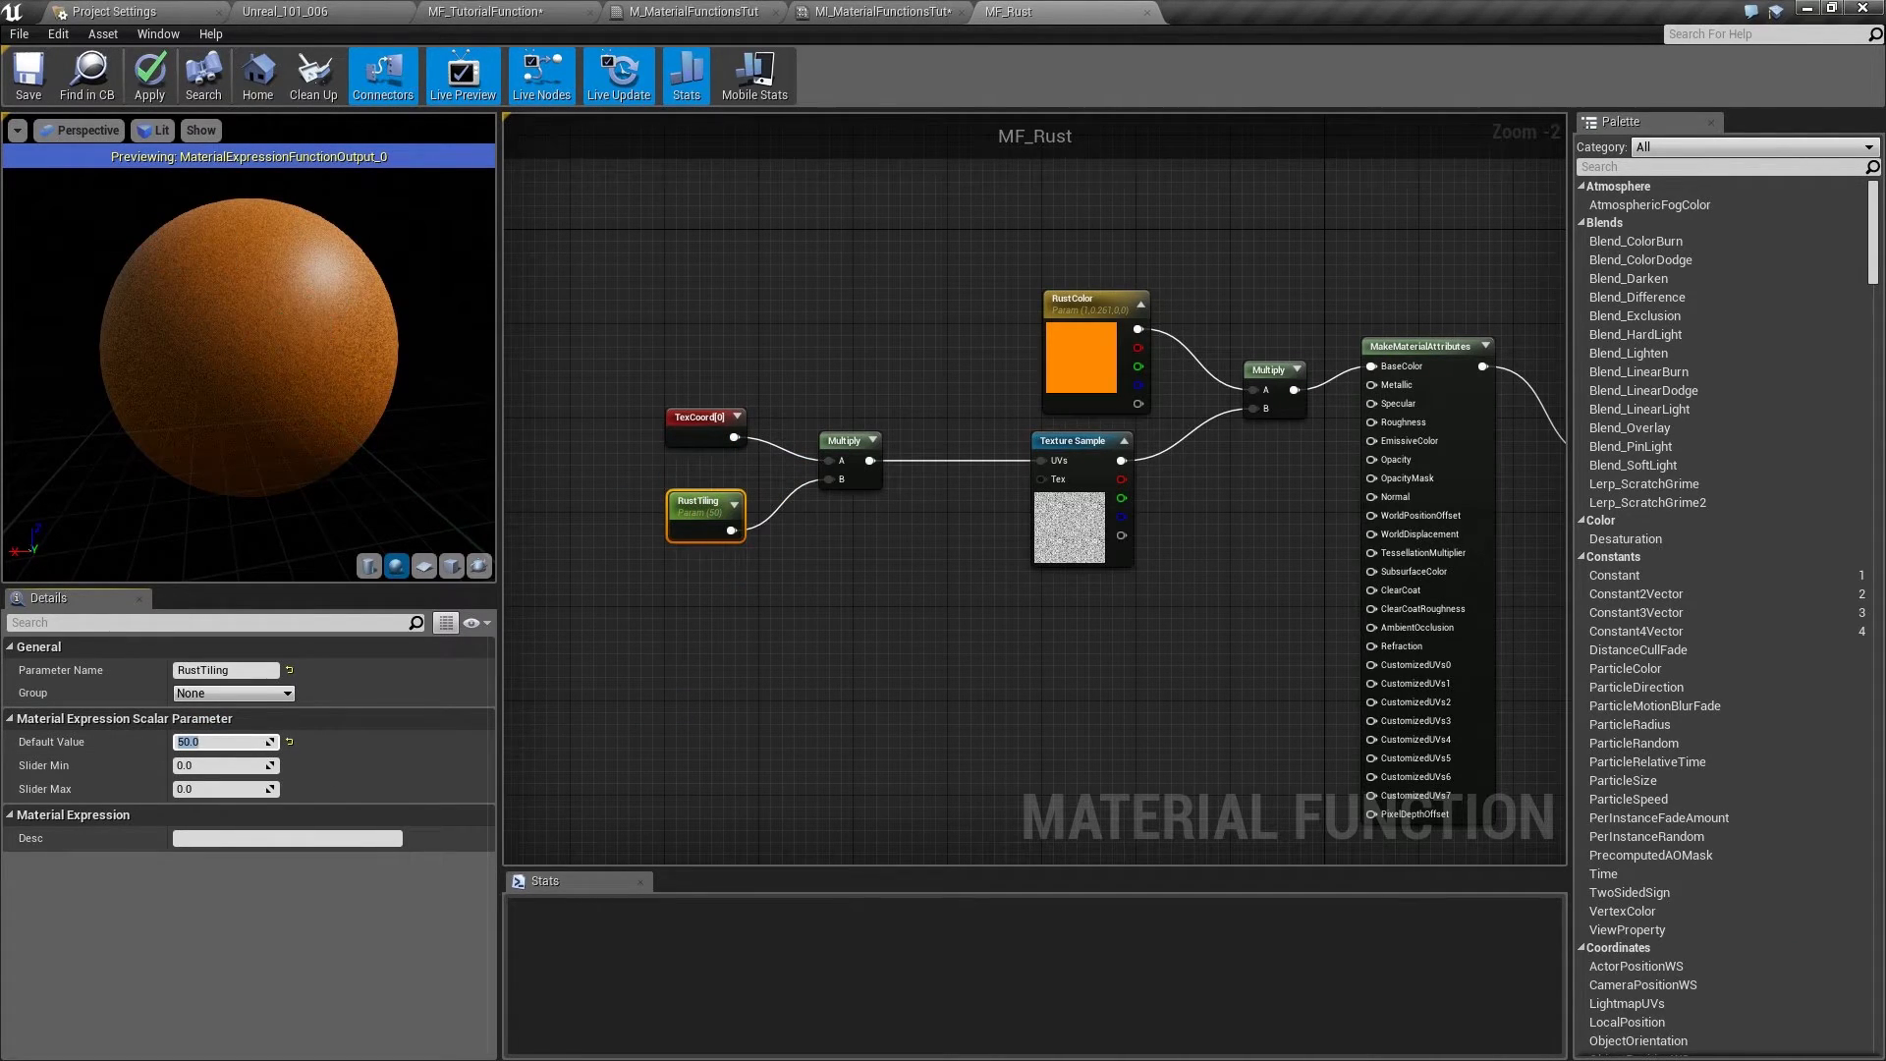
left_click(304, 328)
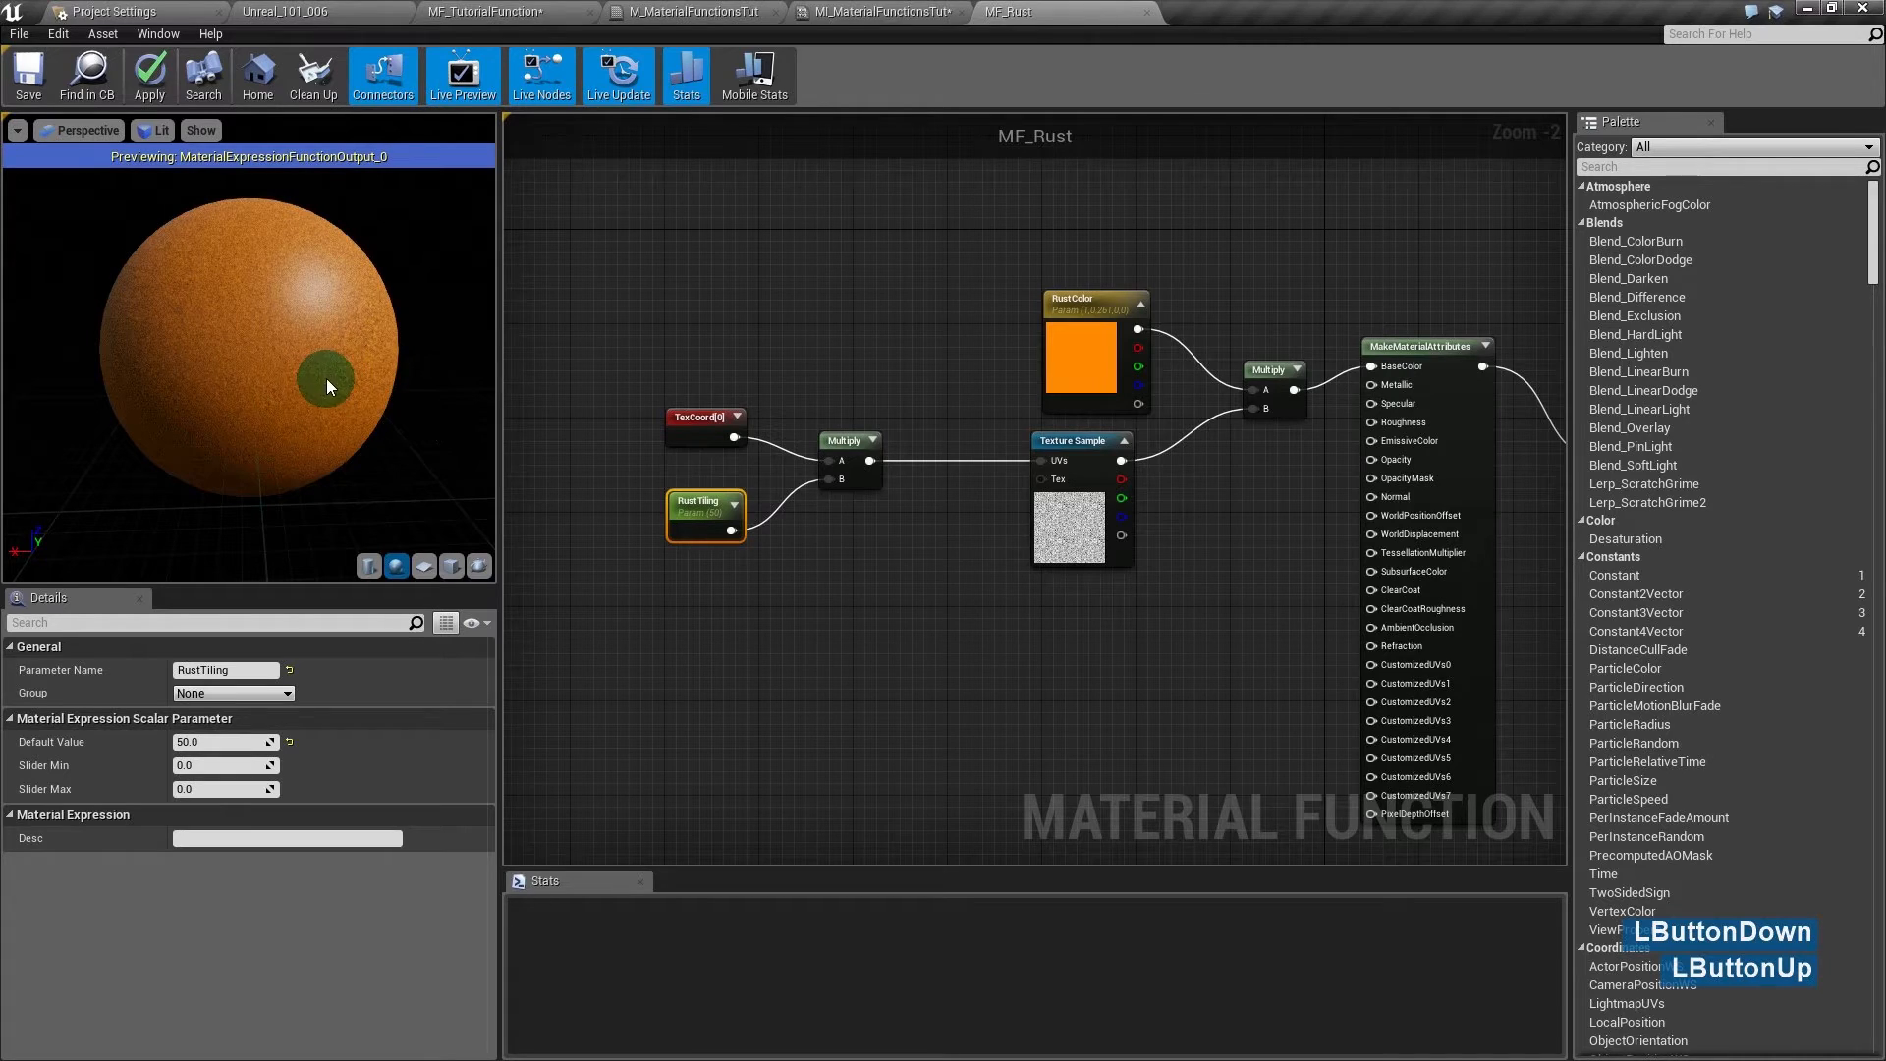
- Set RustTiling to 20 and wire the texture's red channel into Roughness
left_click(218, 740)
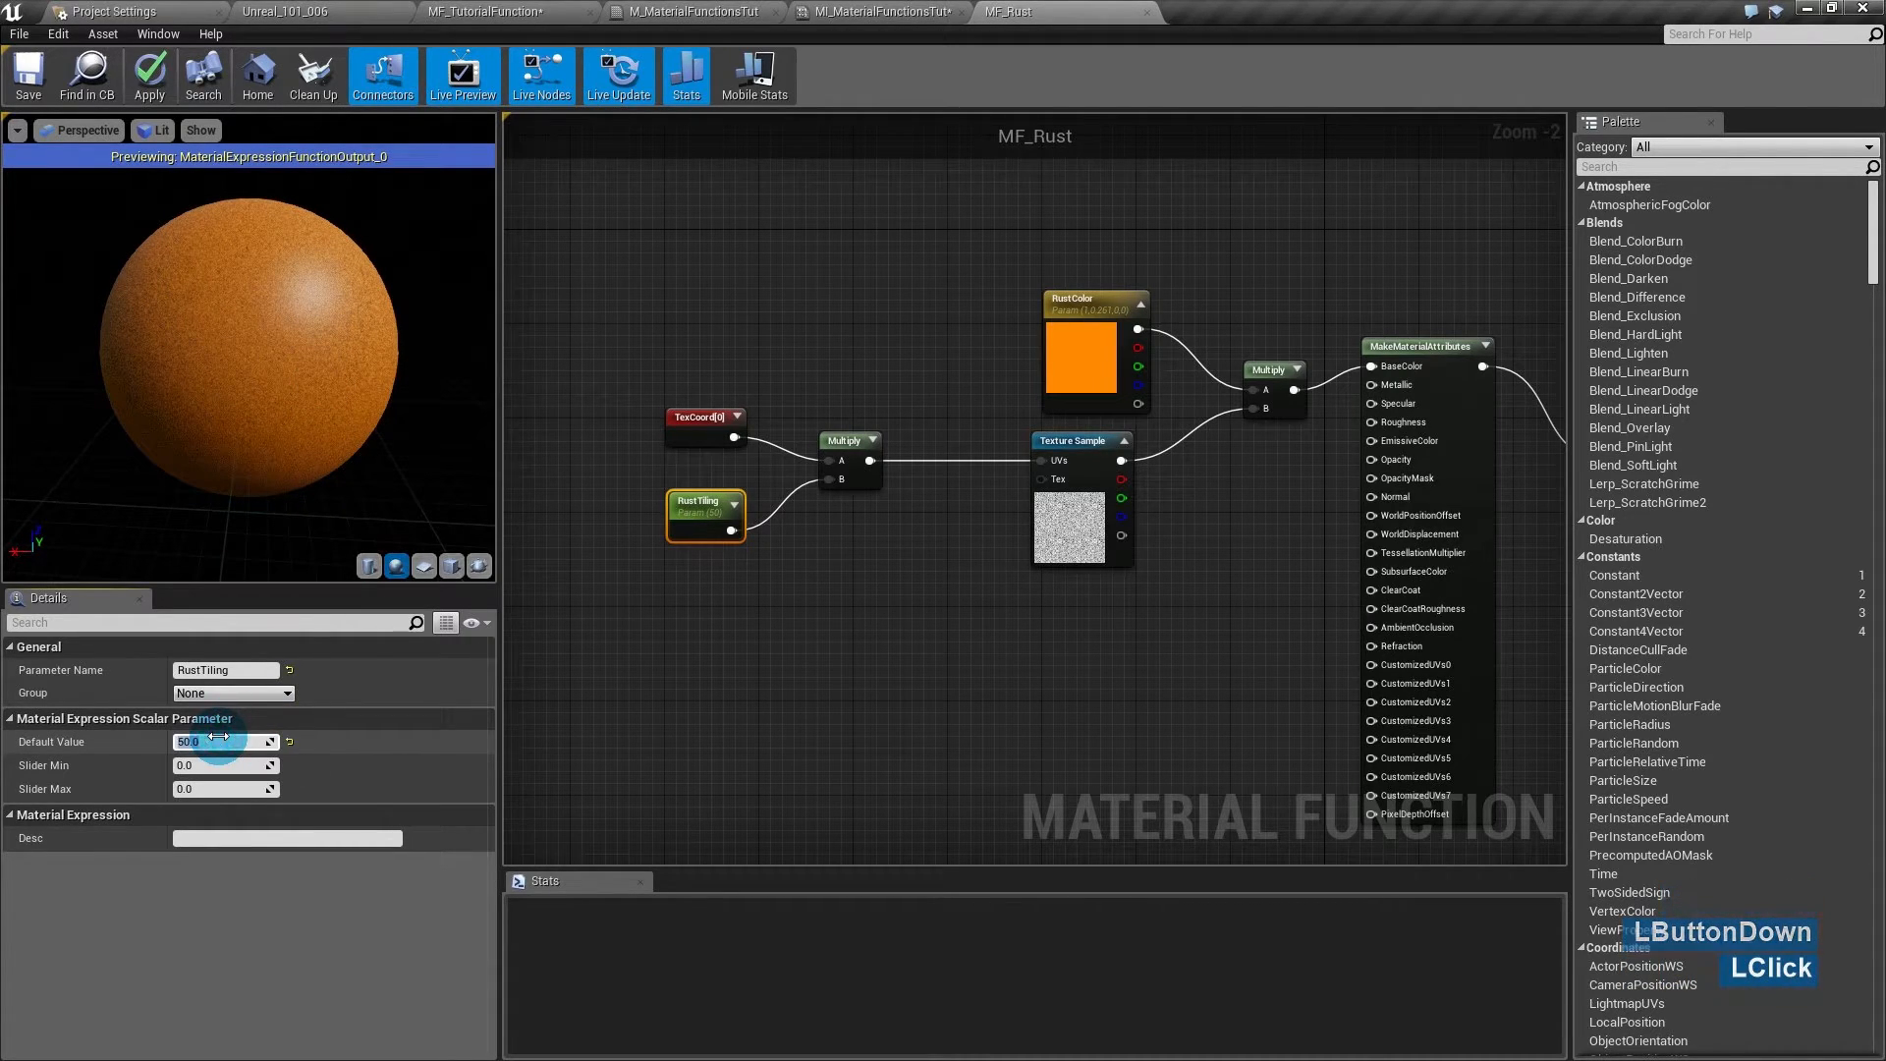
type("20")
key("Return")
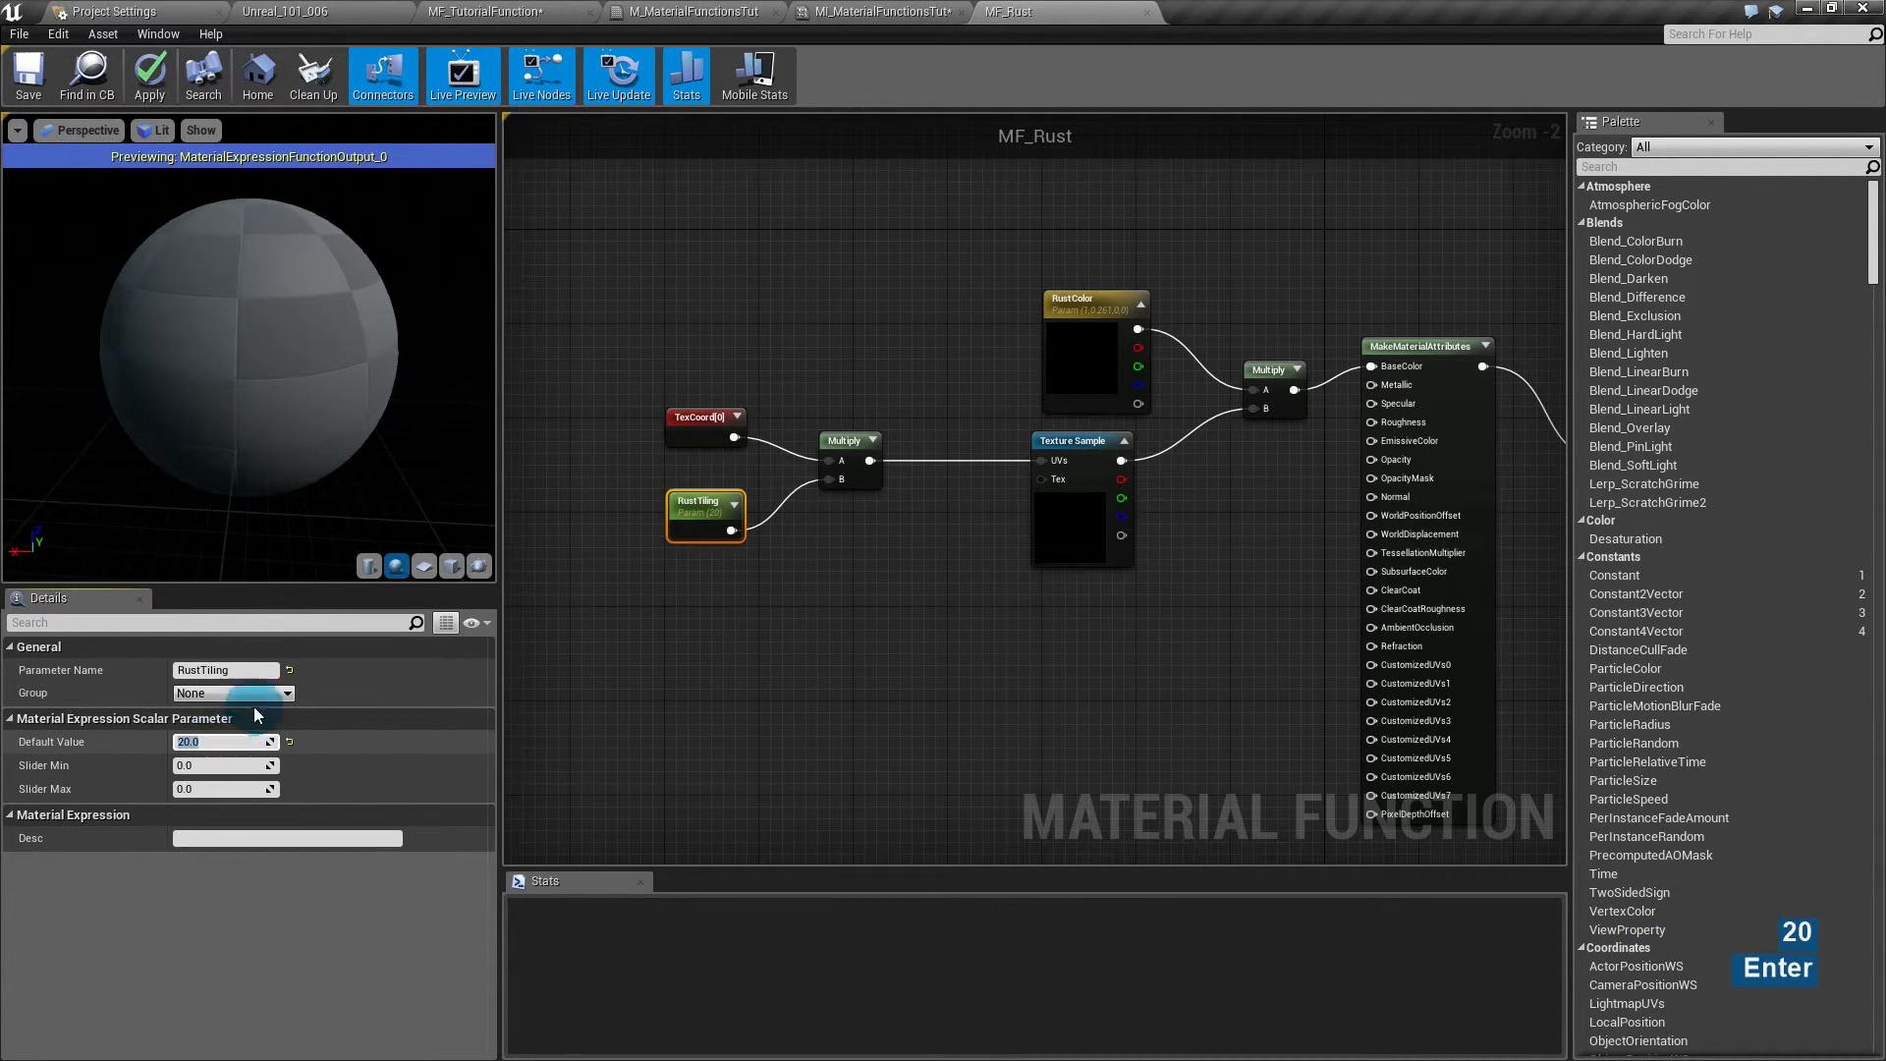
left_click_drag(242, 293, 269, 320)
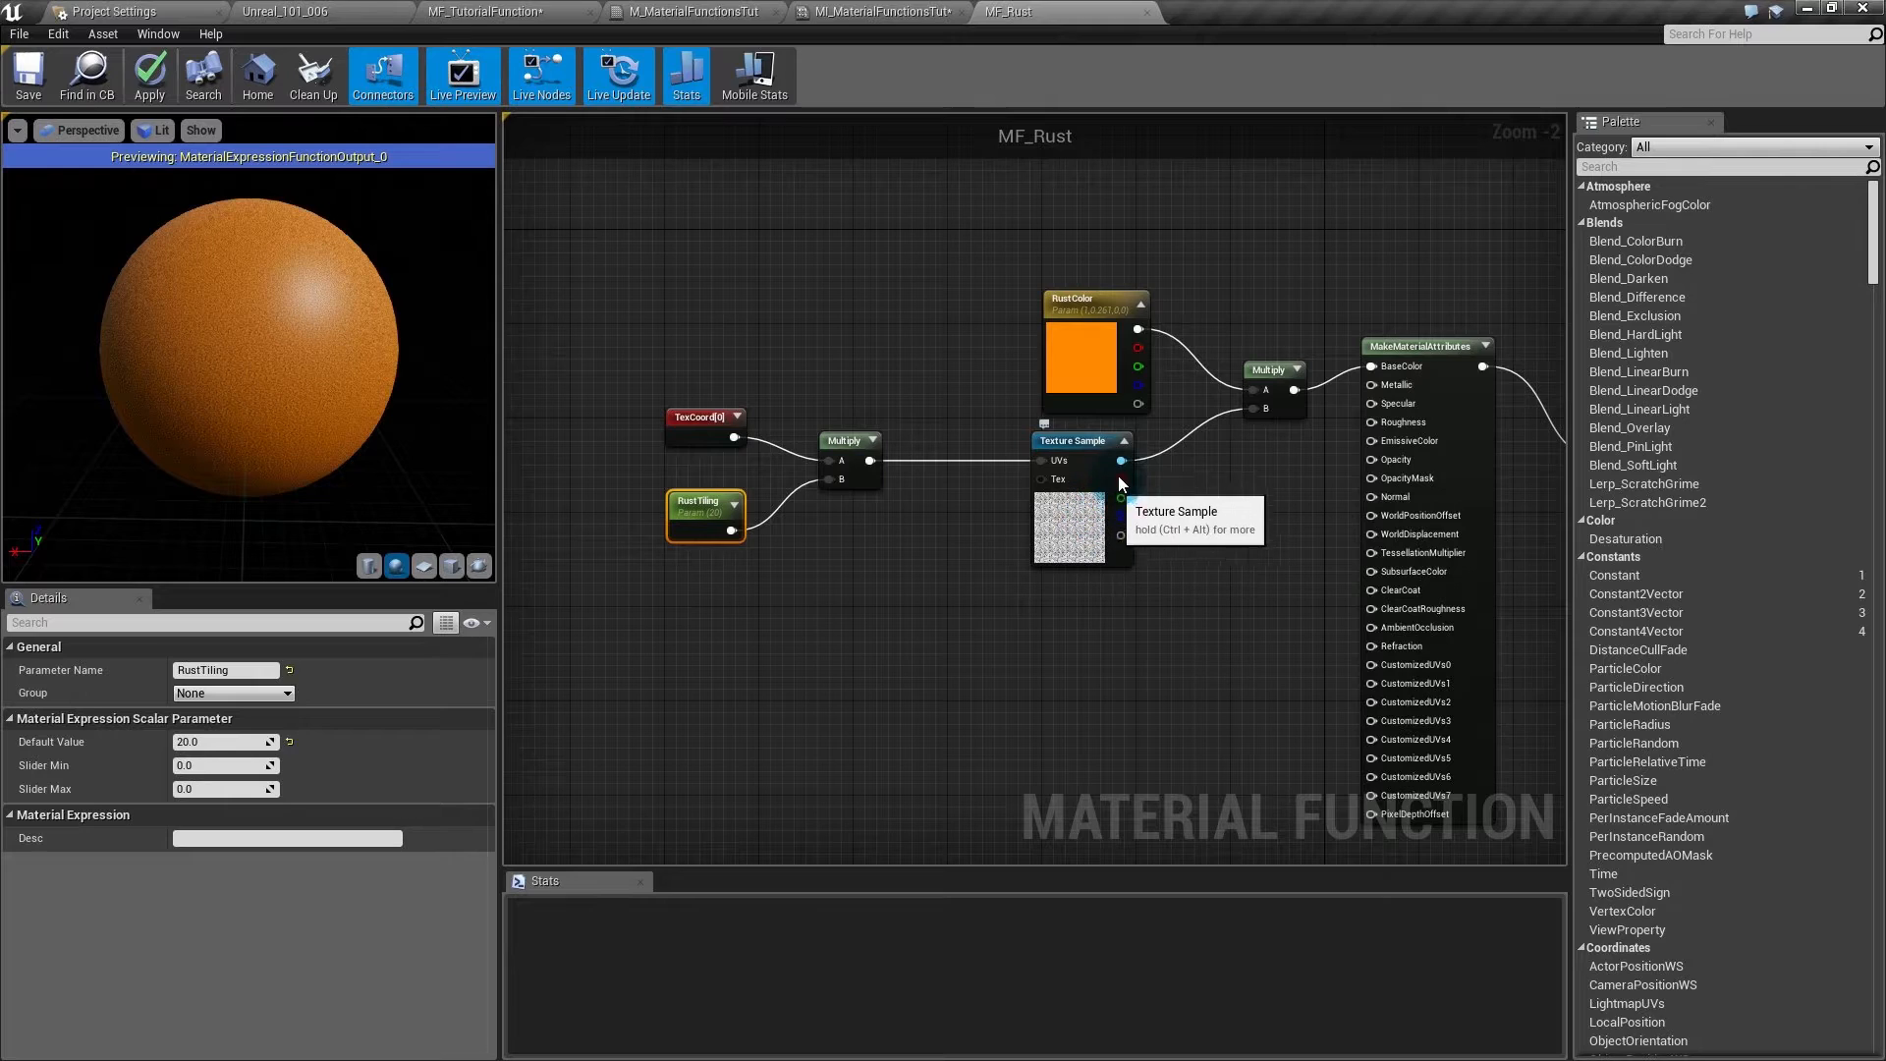
left_click_drag(1120, 479, 1395, 424)
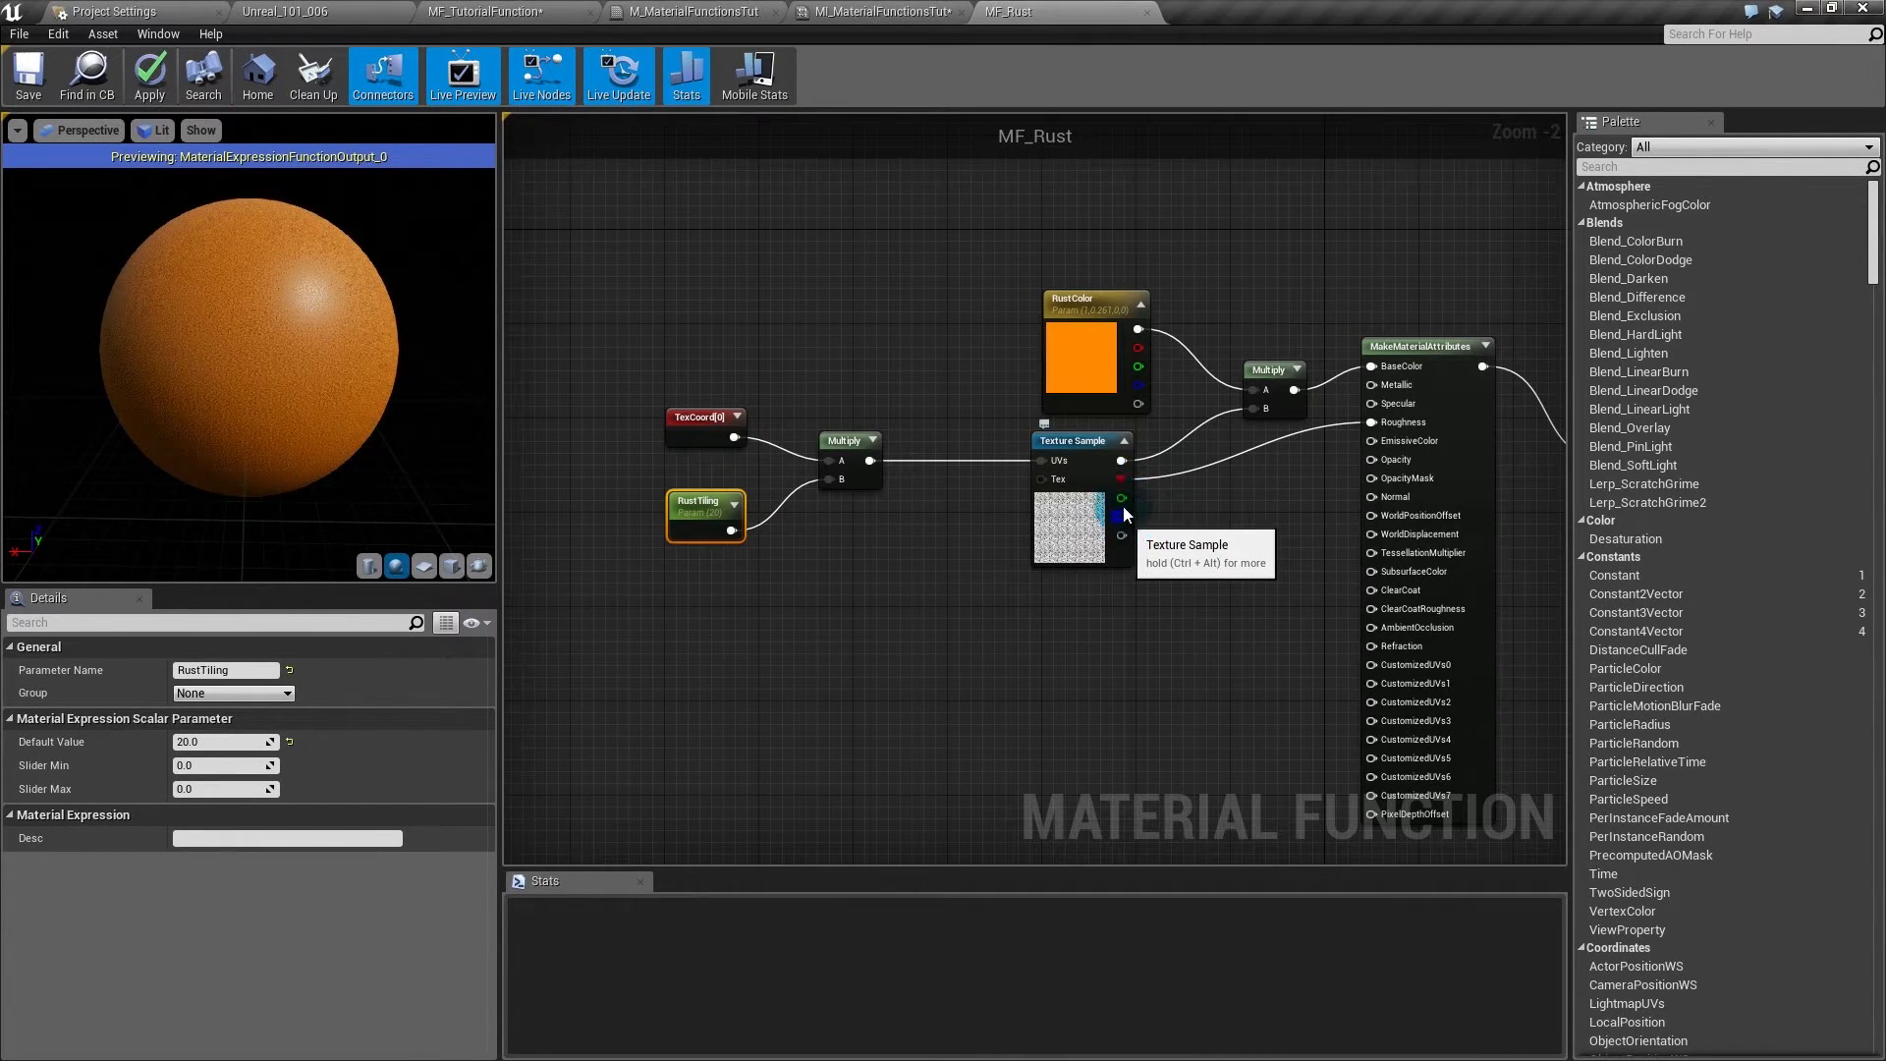
left_click_drag(262, 311, 211, 317)
- Add a 0.5 constant and wire it into the Add node's B input
left_click_drag(1056, 450, 1371, 422)
left_click(1170, 481)
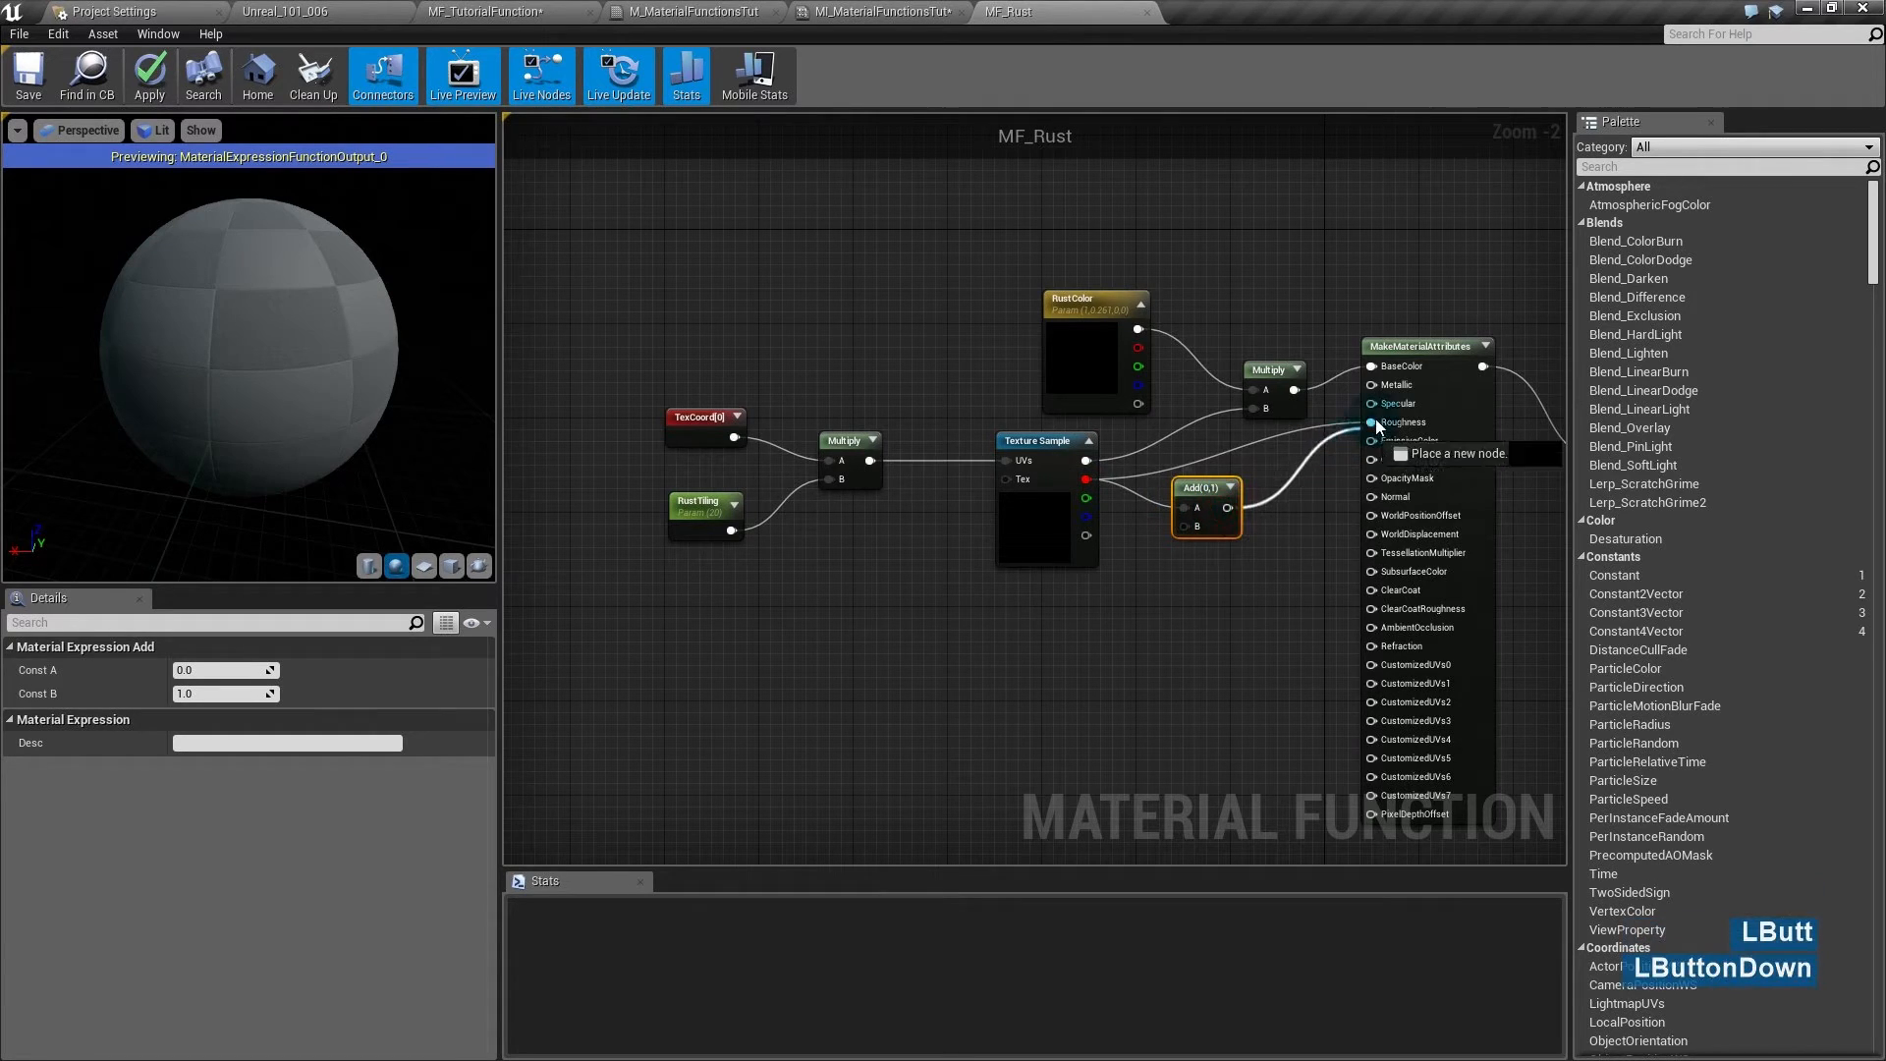
left_click(1110, 560)
left_click(206, 670)
type(".5")
key("Return")
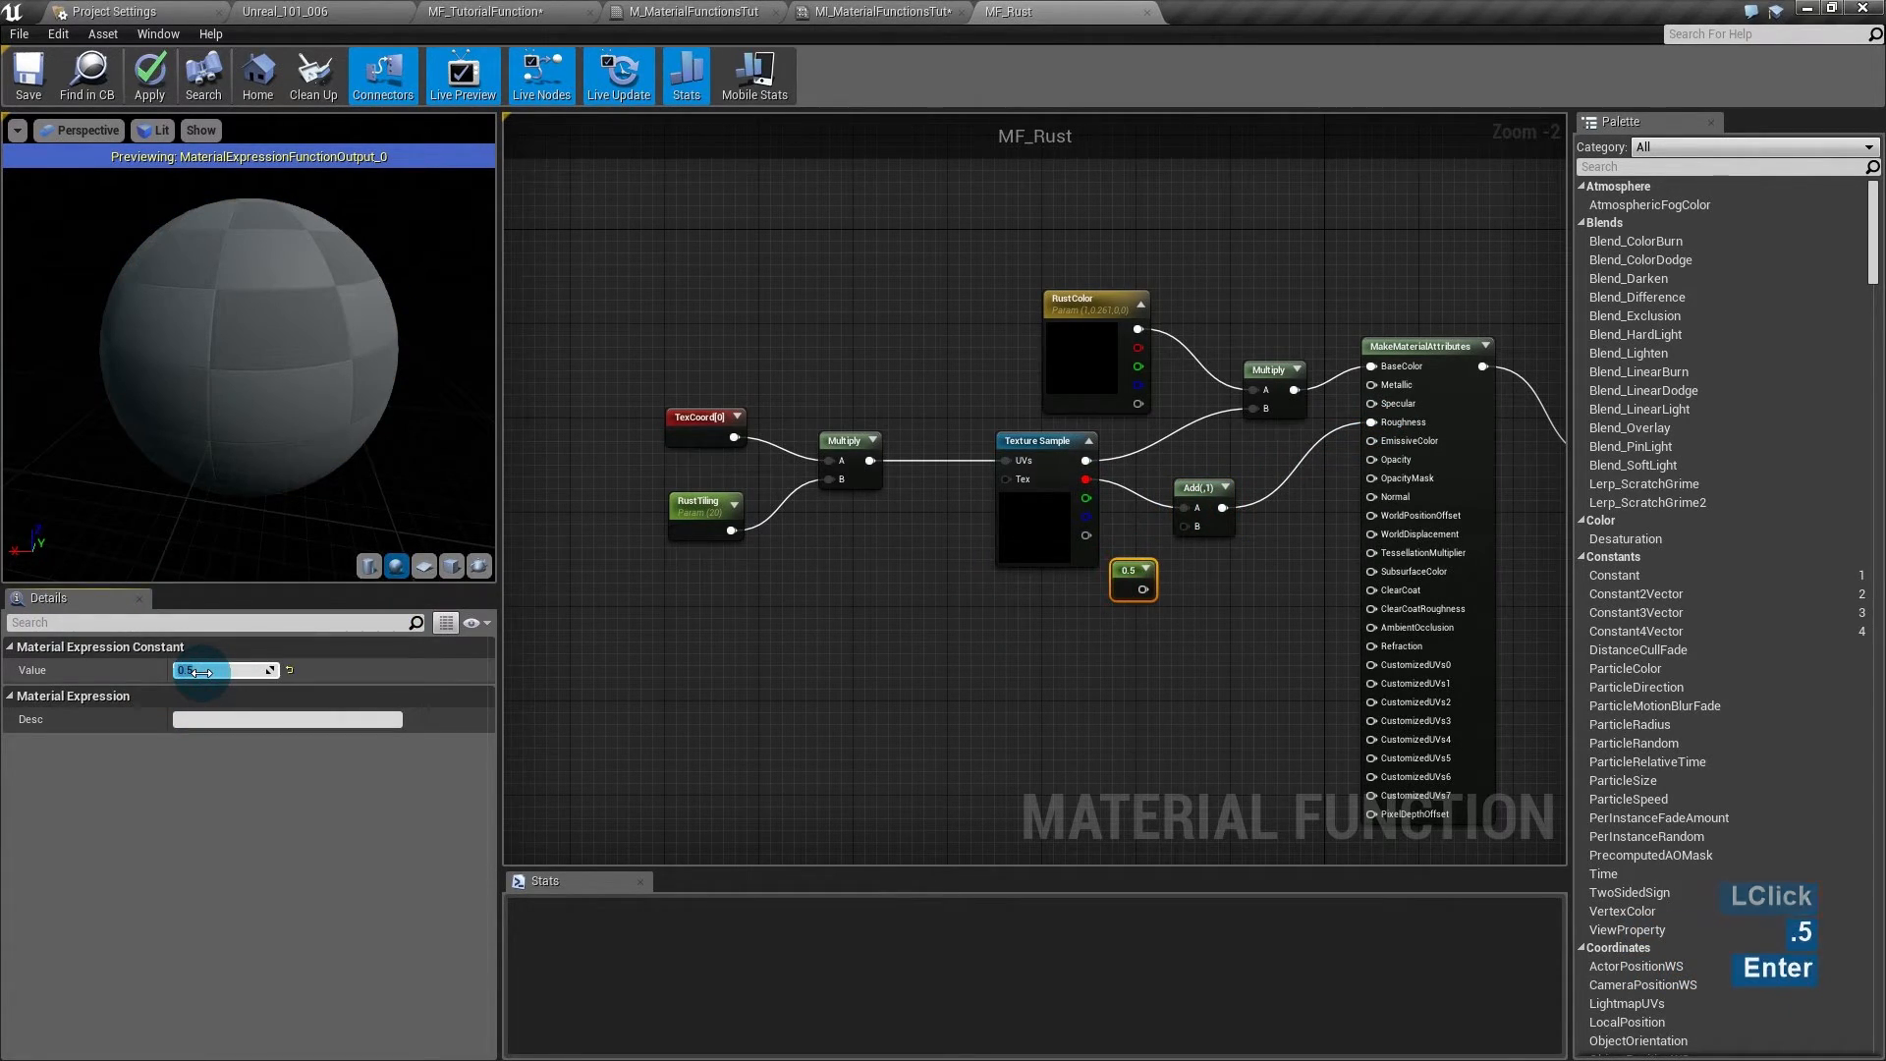
left_click_drag(1142, 589, 1187, 526)
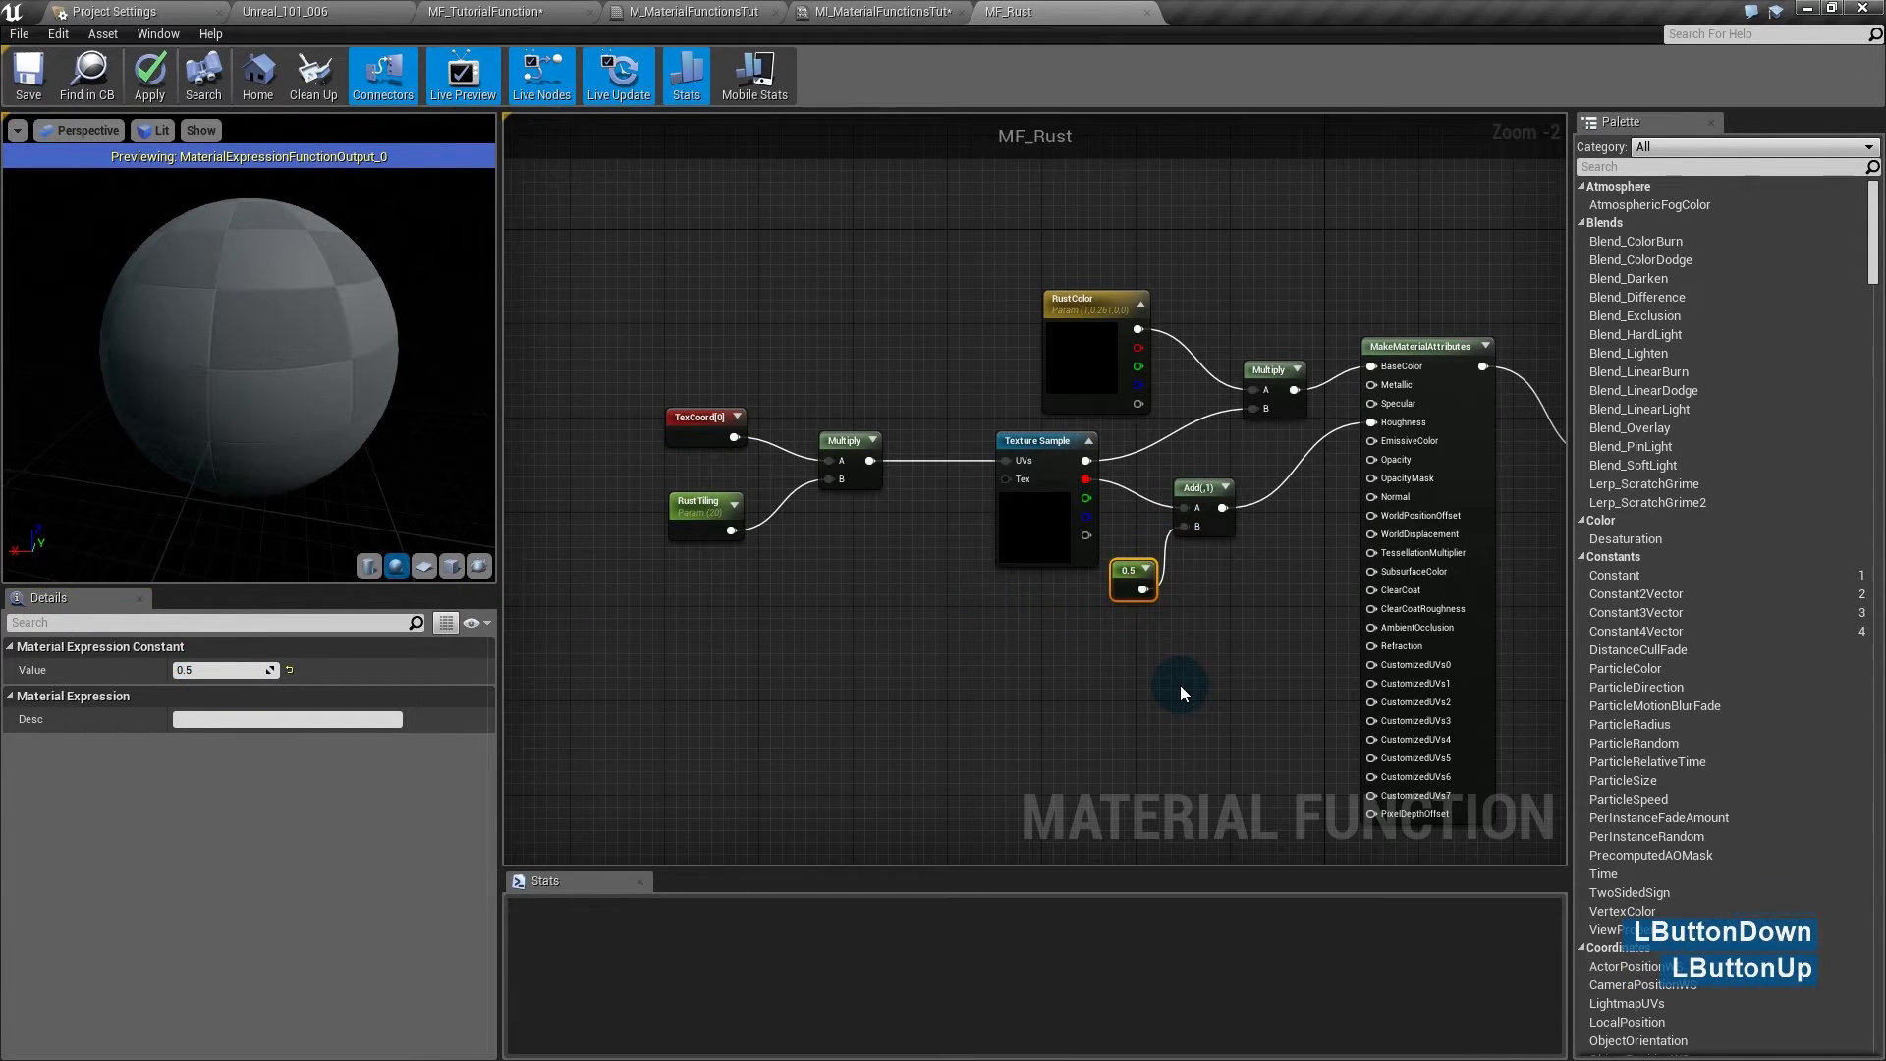
left_click_drag(293, 342, 286, 345)
- Rearrange the nodes and create a NormalFromHeightmap node next to the Add node
left_click_drag(1129, 574, 1049, 585)
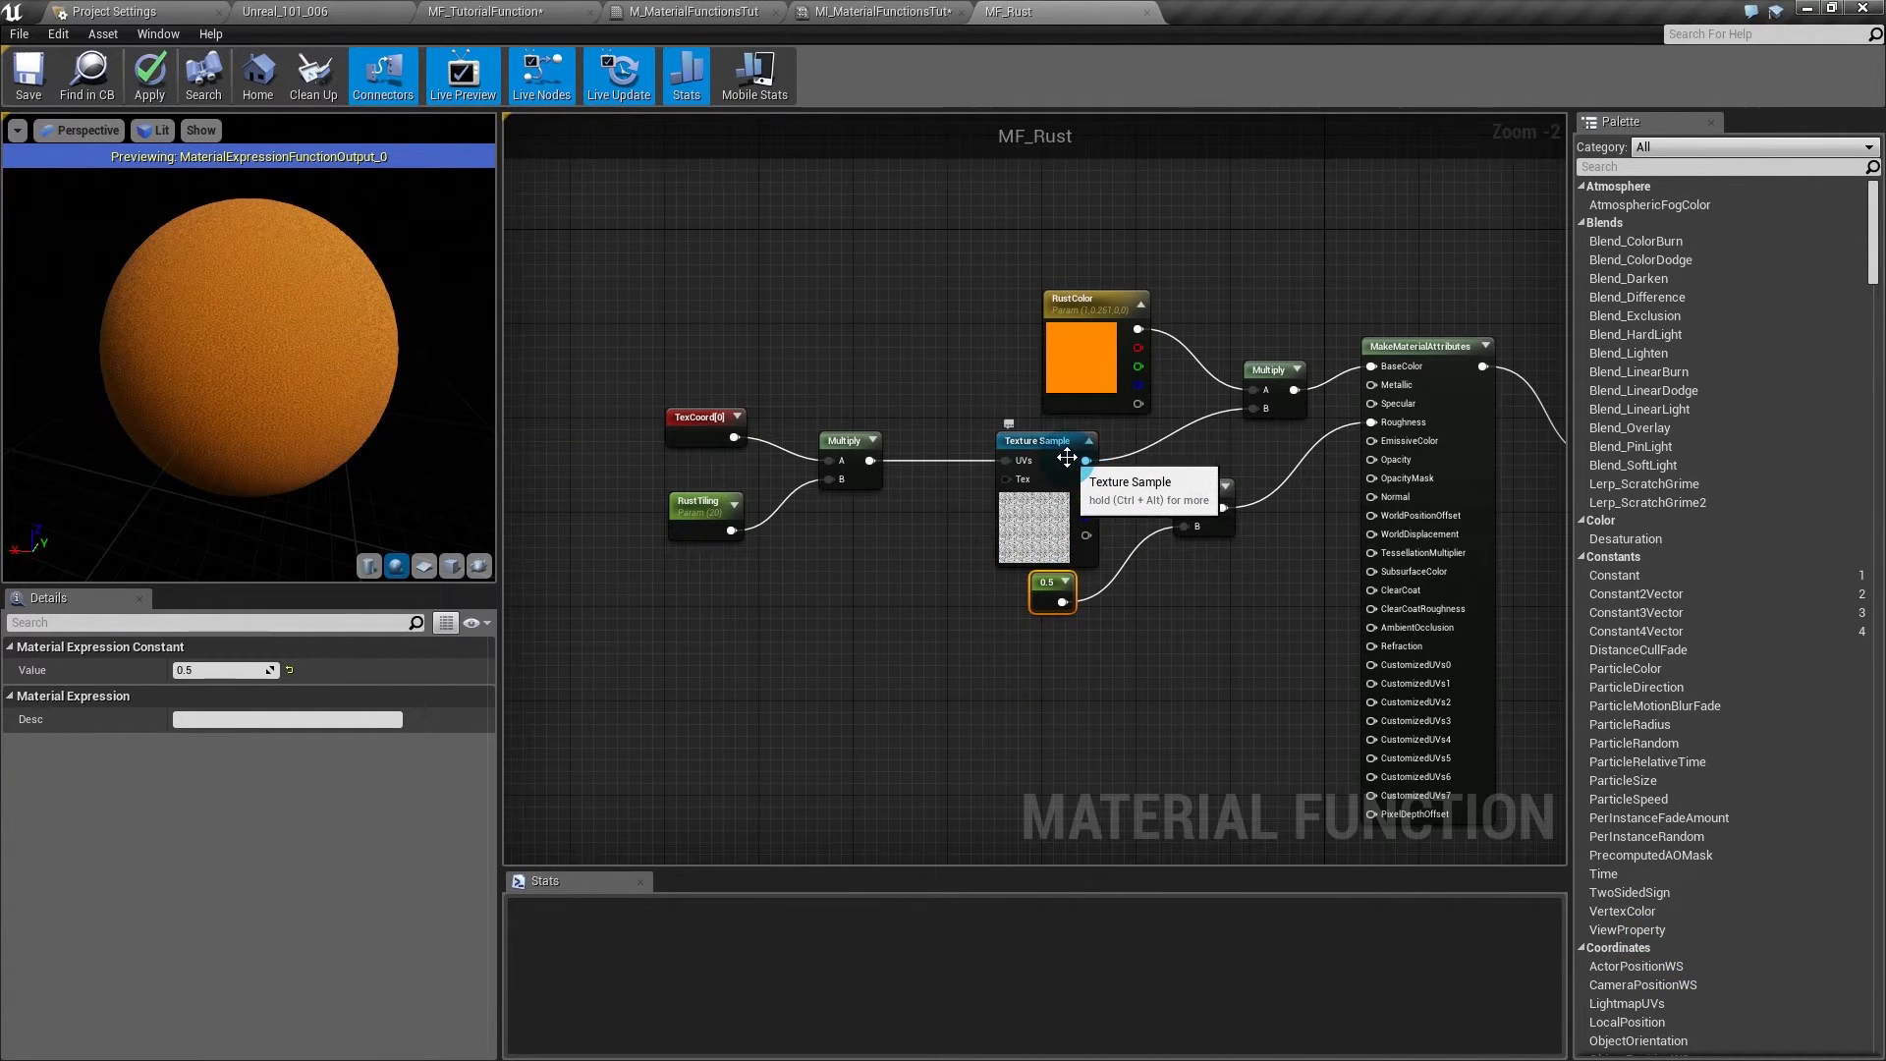
left_click_drag(1084, 466, 1200, 604)
type("normal hei")
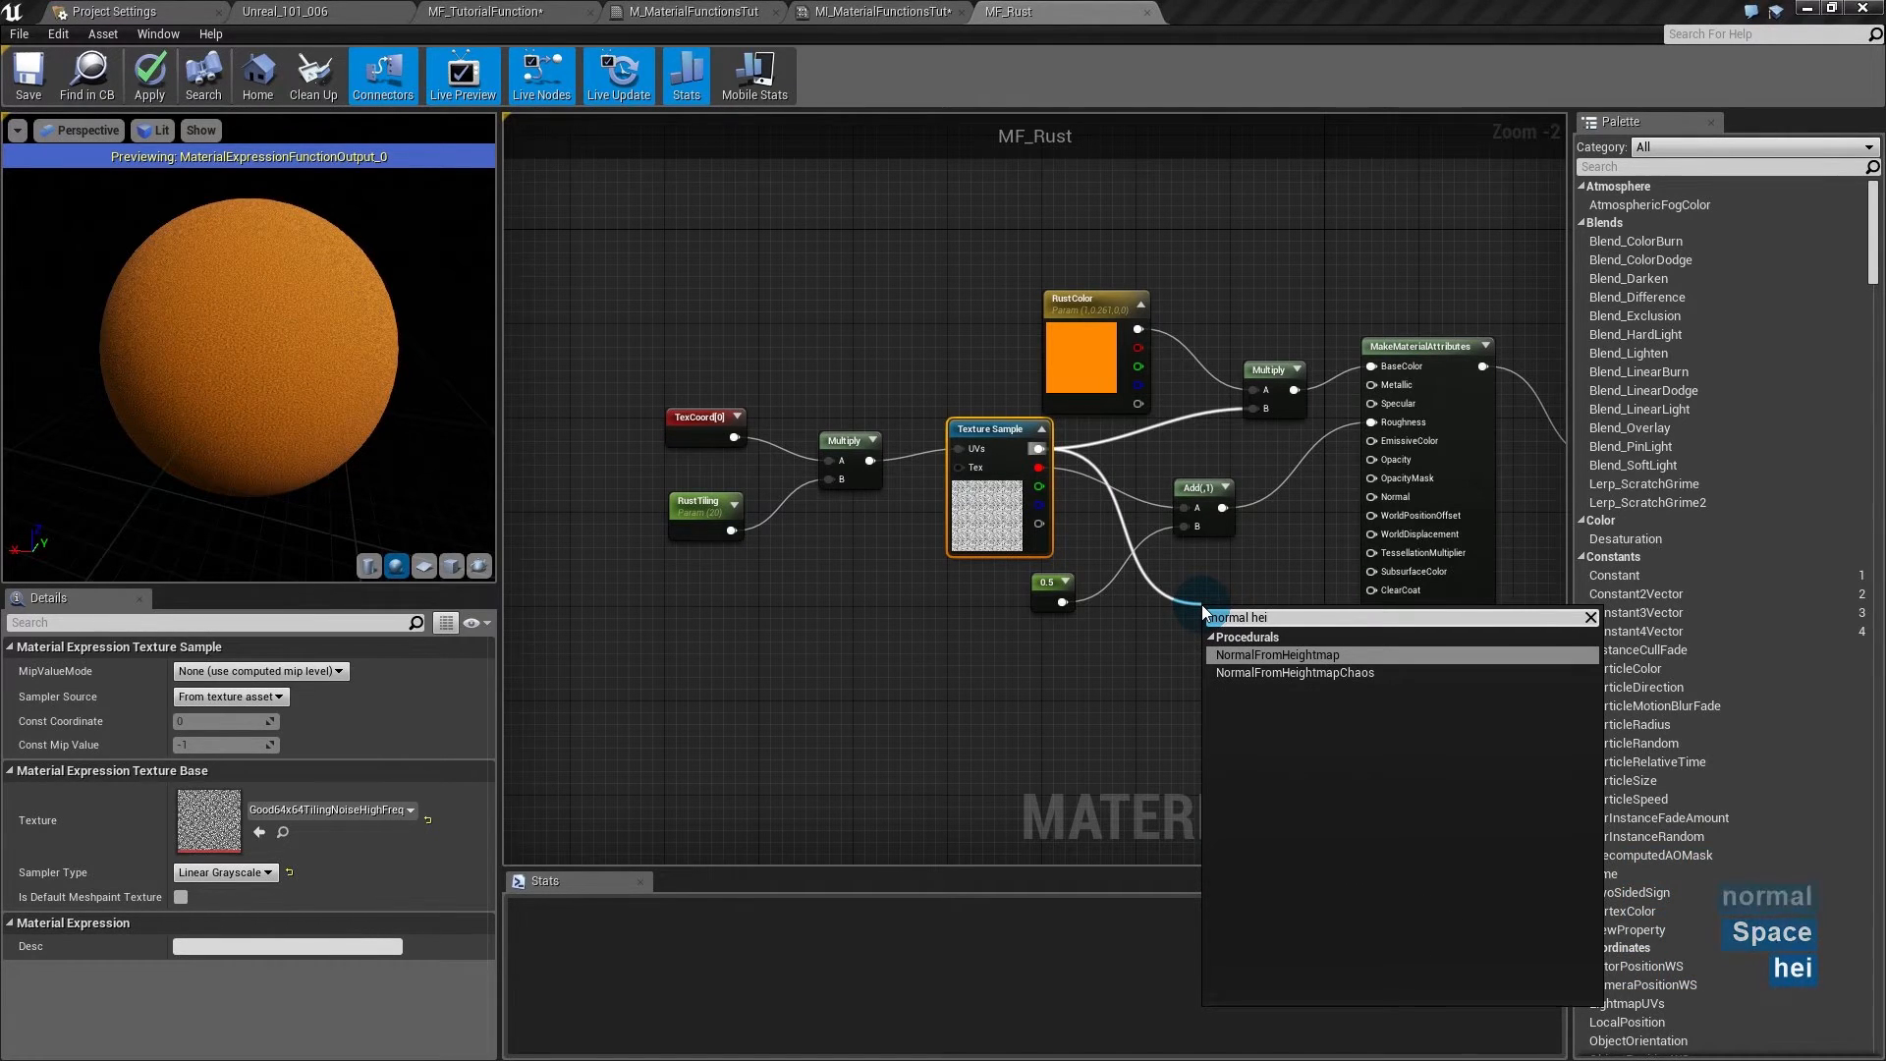
key("Return")
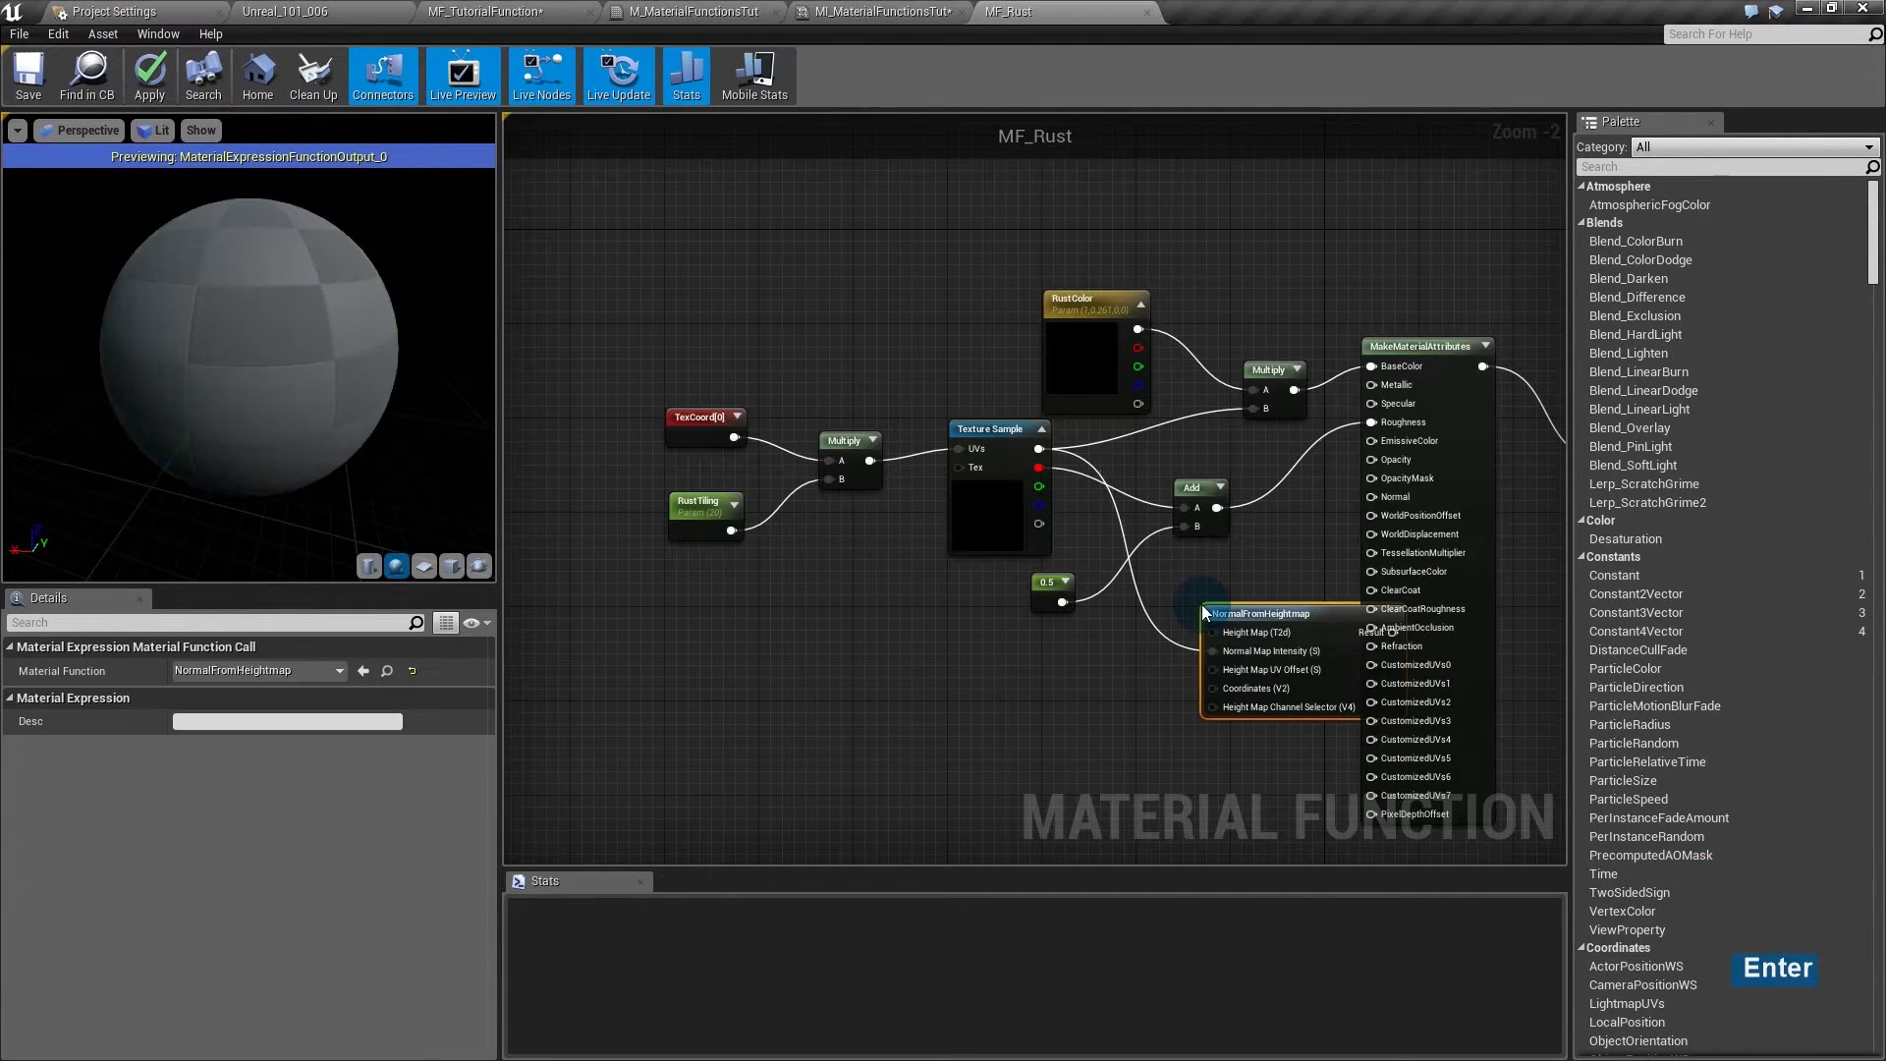
left_click(1218, 607)
left_click_drag(1218, 607, 1153, 592)
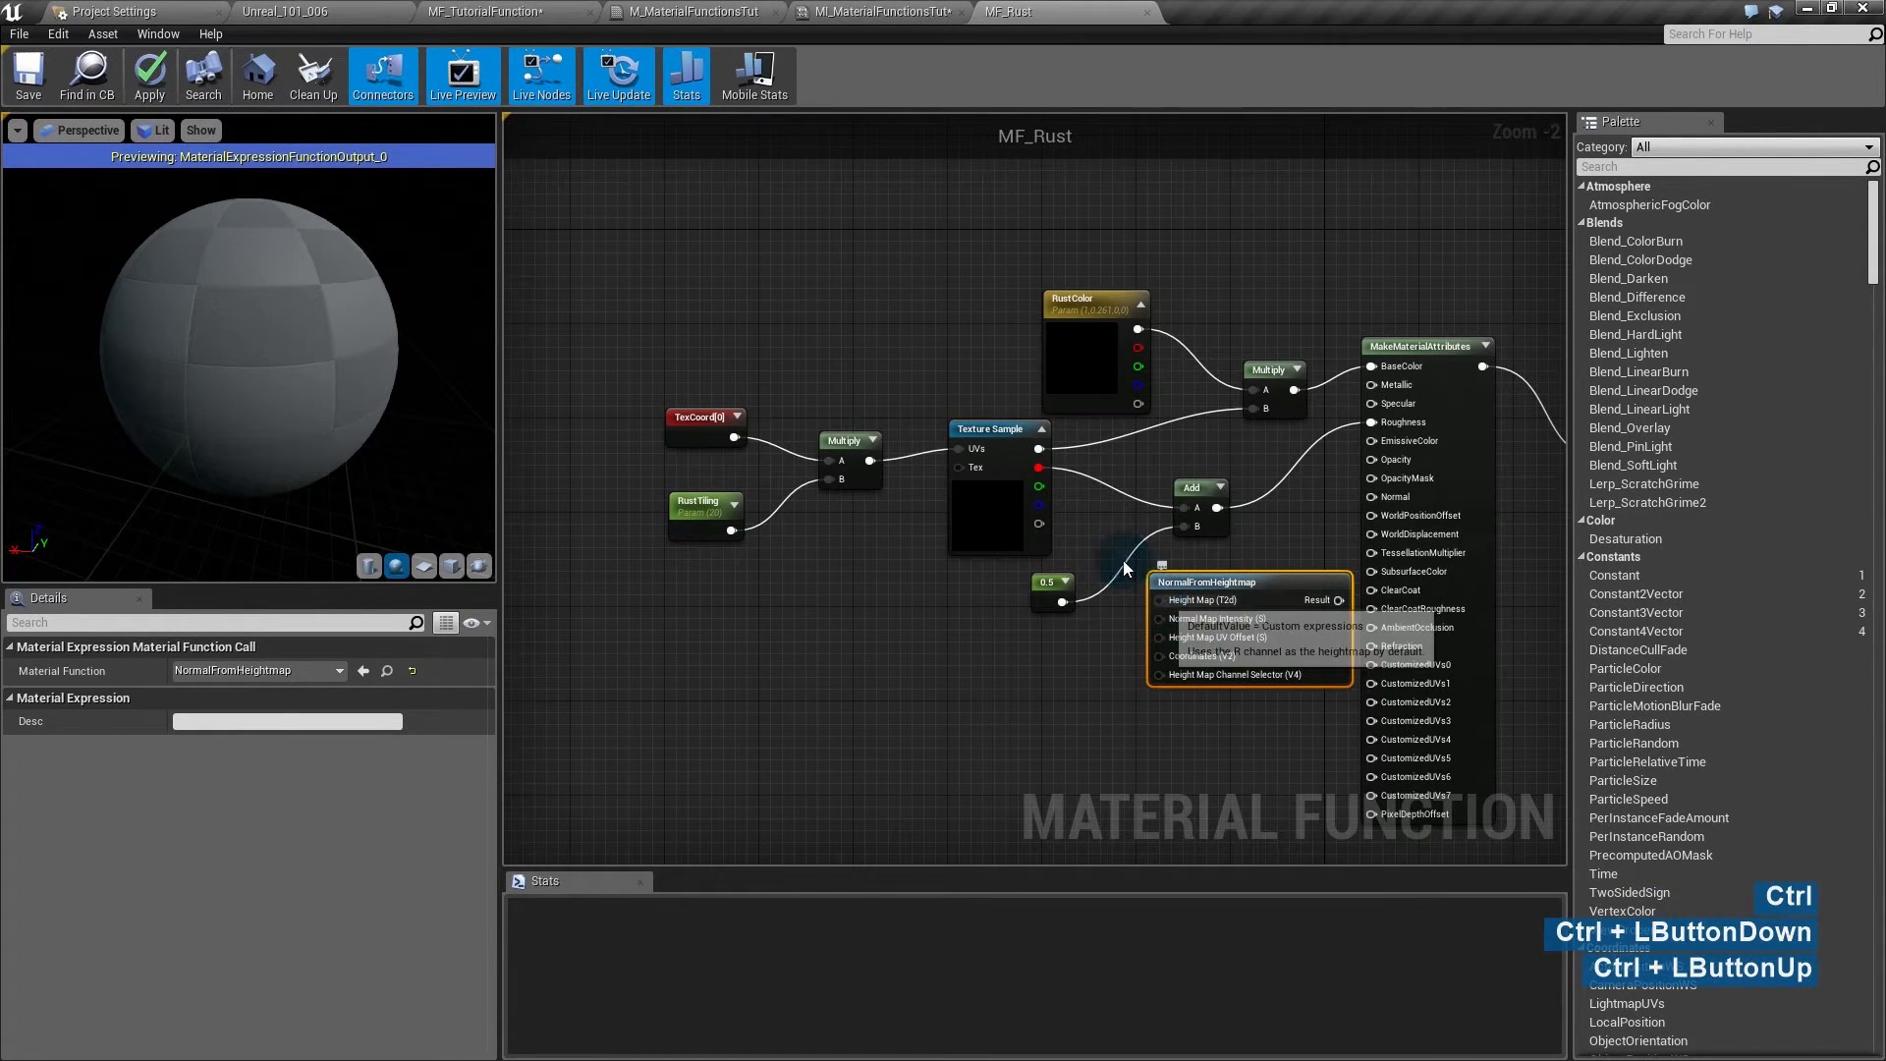
- Add a Good64x64TilingNoiseHighFreq Texture Object feeding the Texture Sample and NormalFromHeightmap's Height Map
right_click(795, 593)
type("texture")
key("Return")
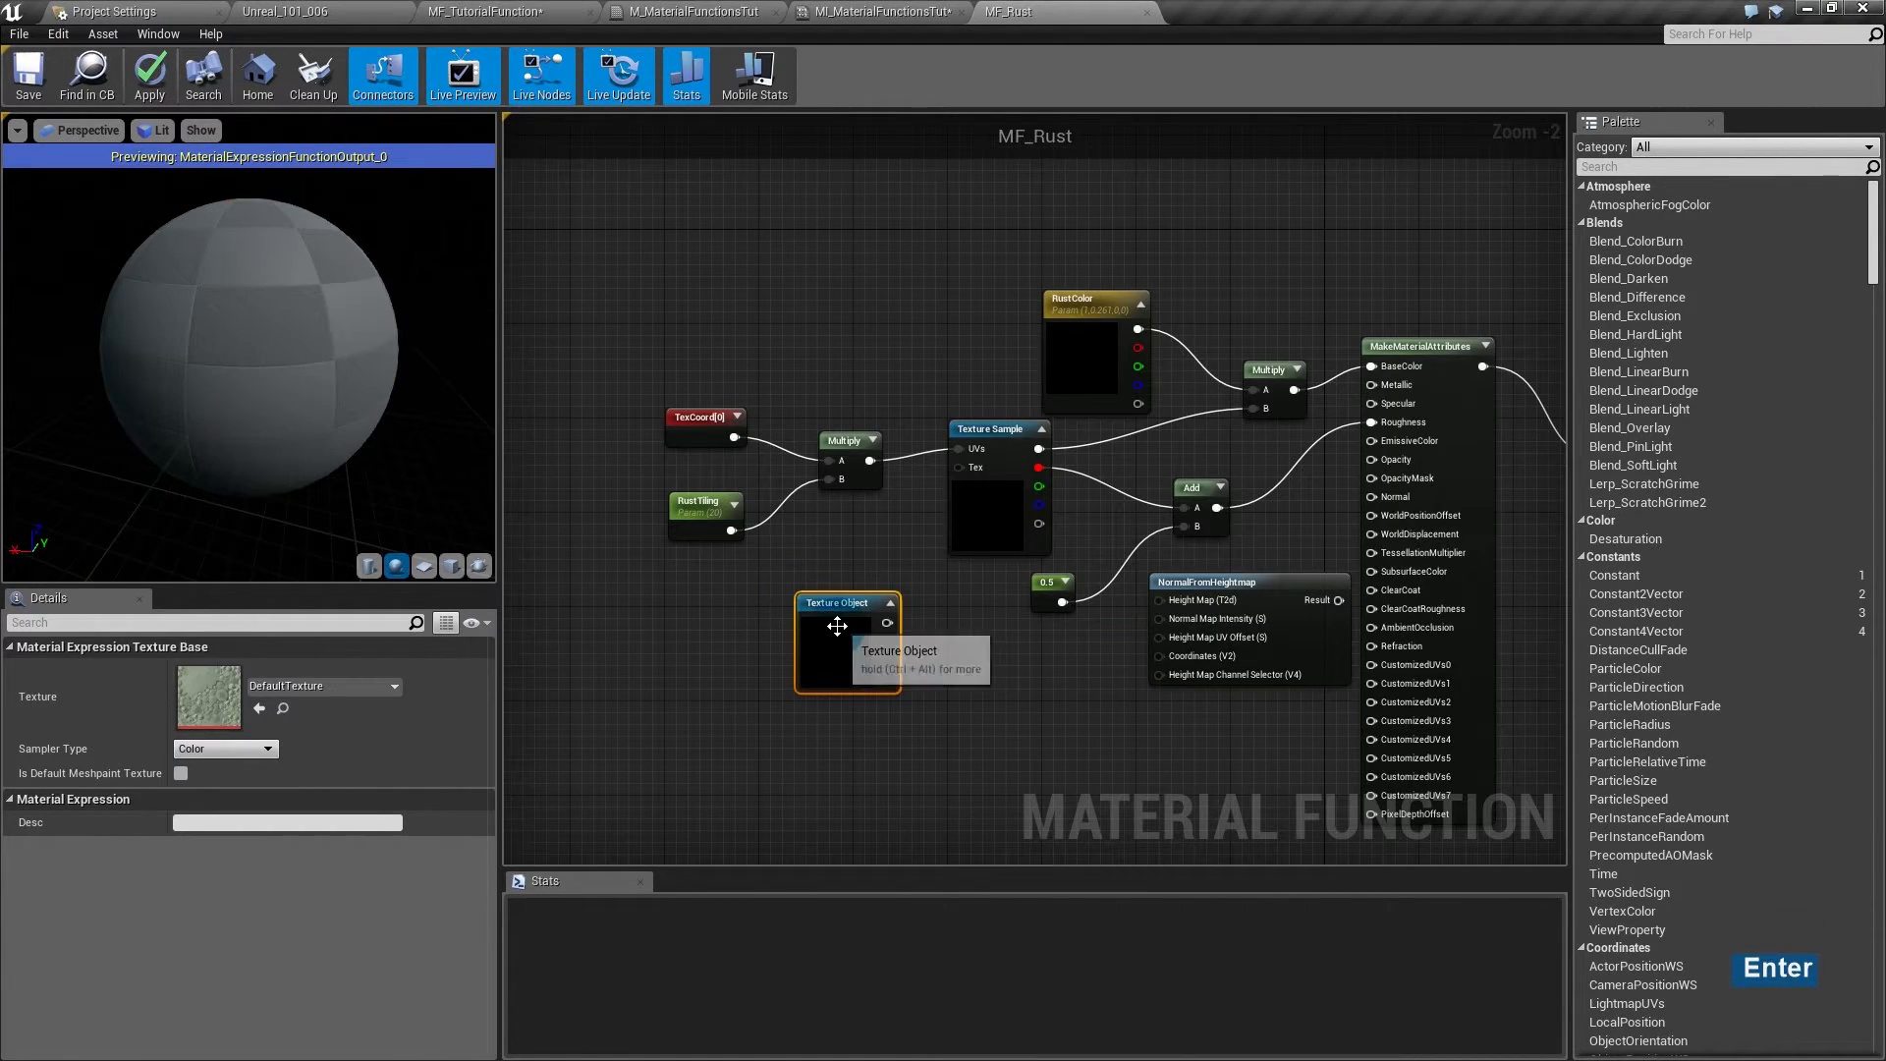
left_click(308, 687)
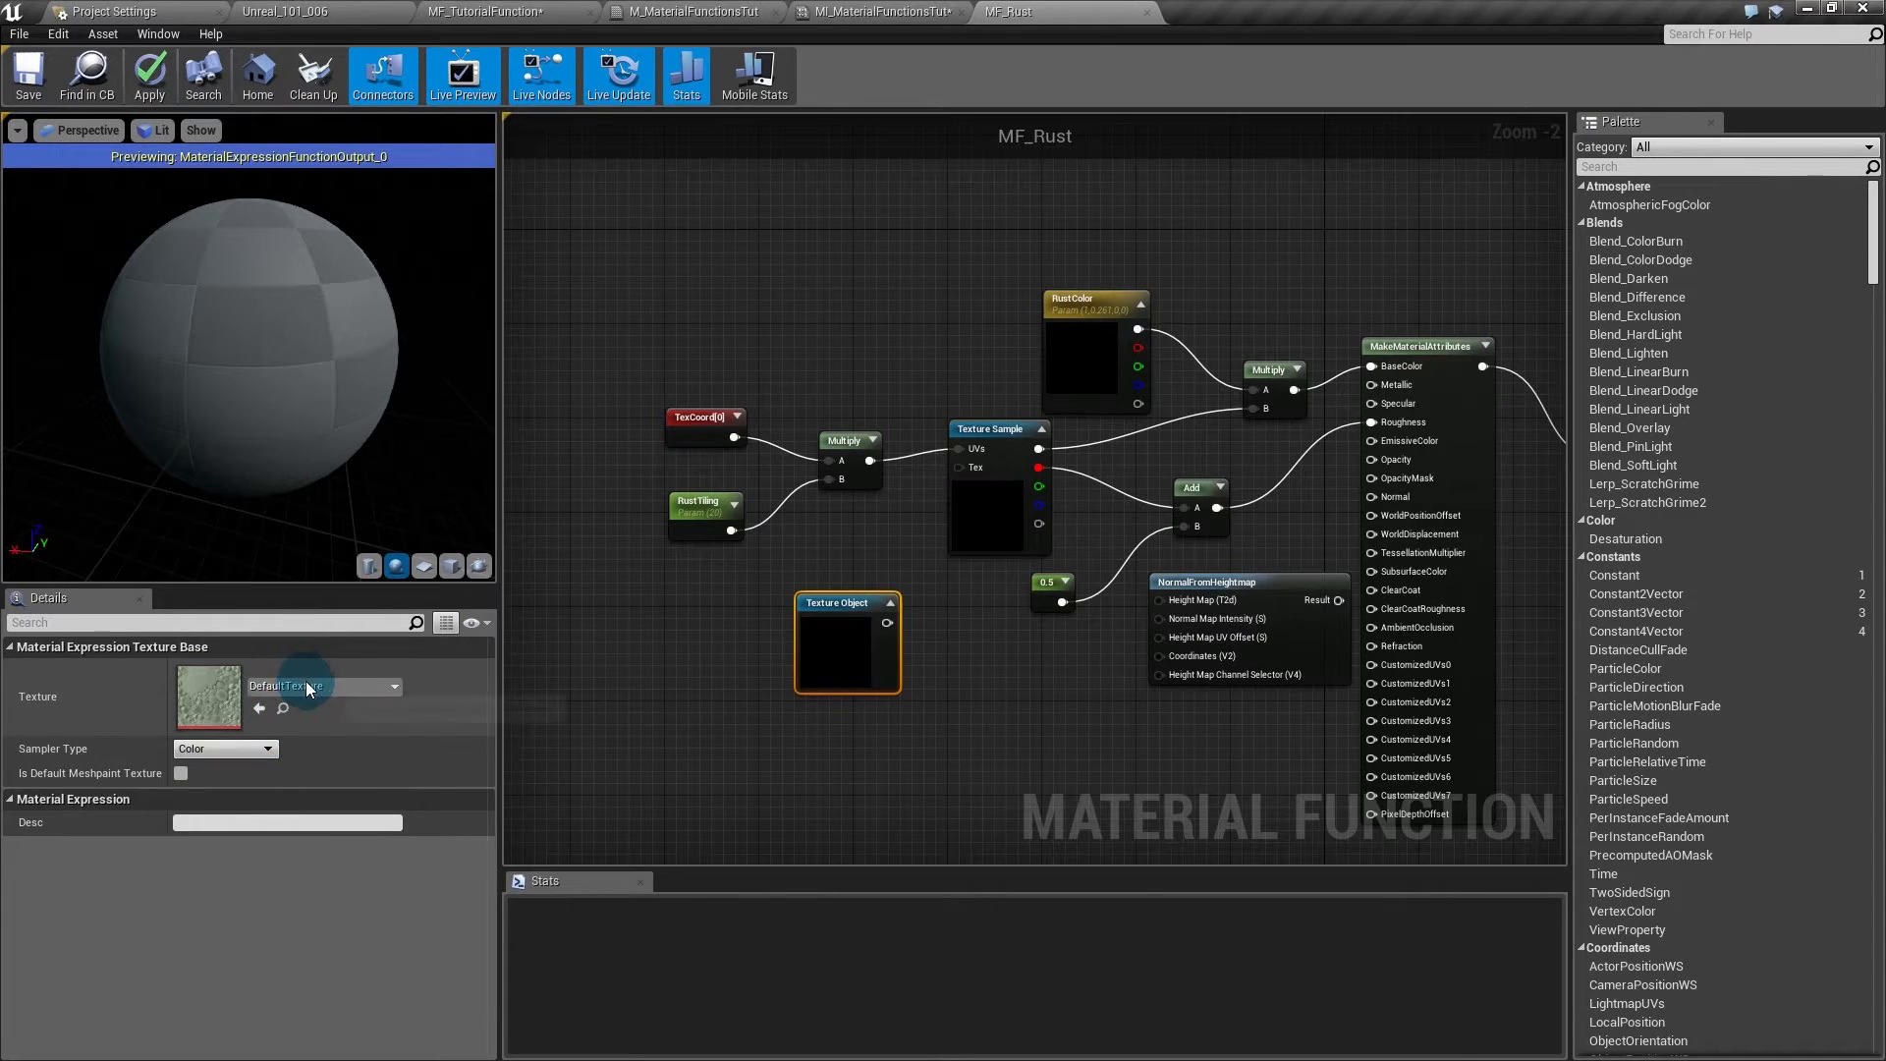
type("nois")
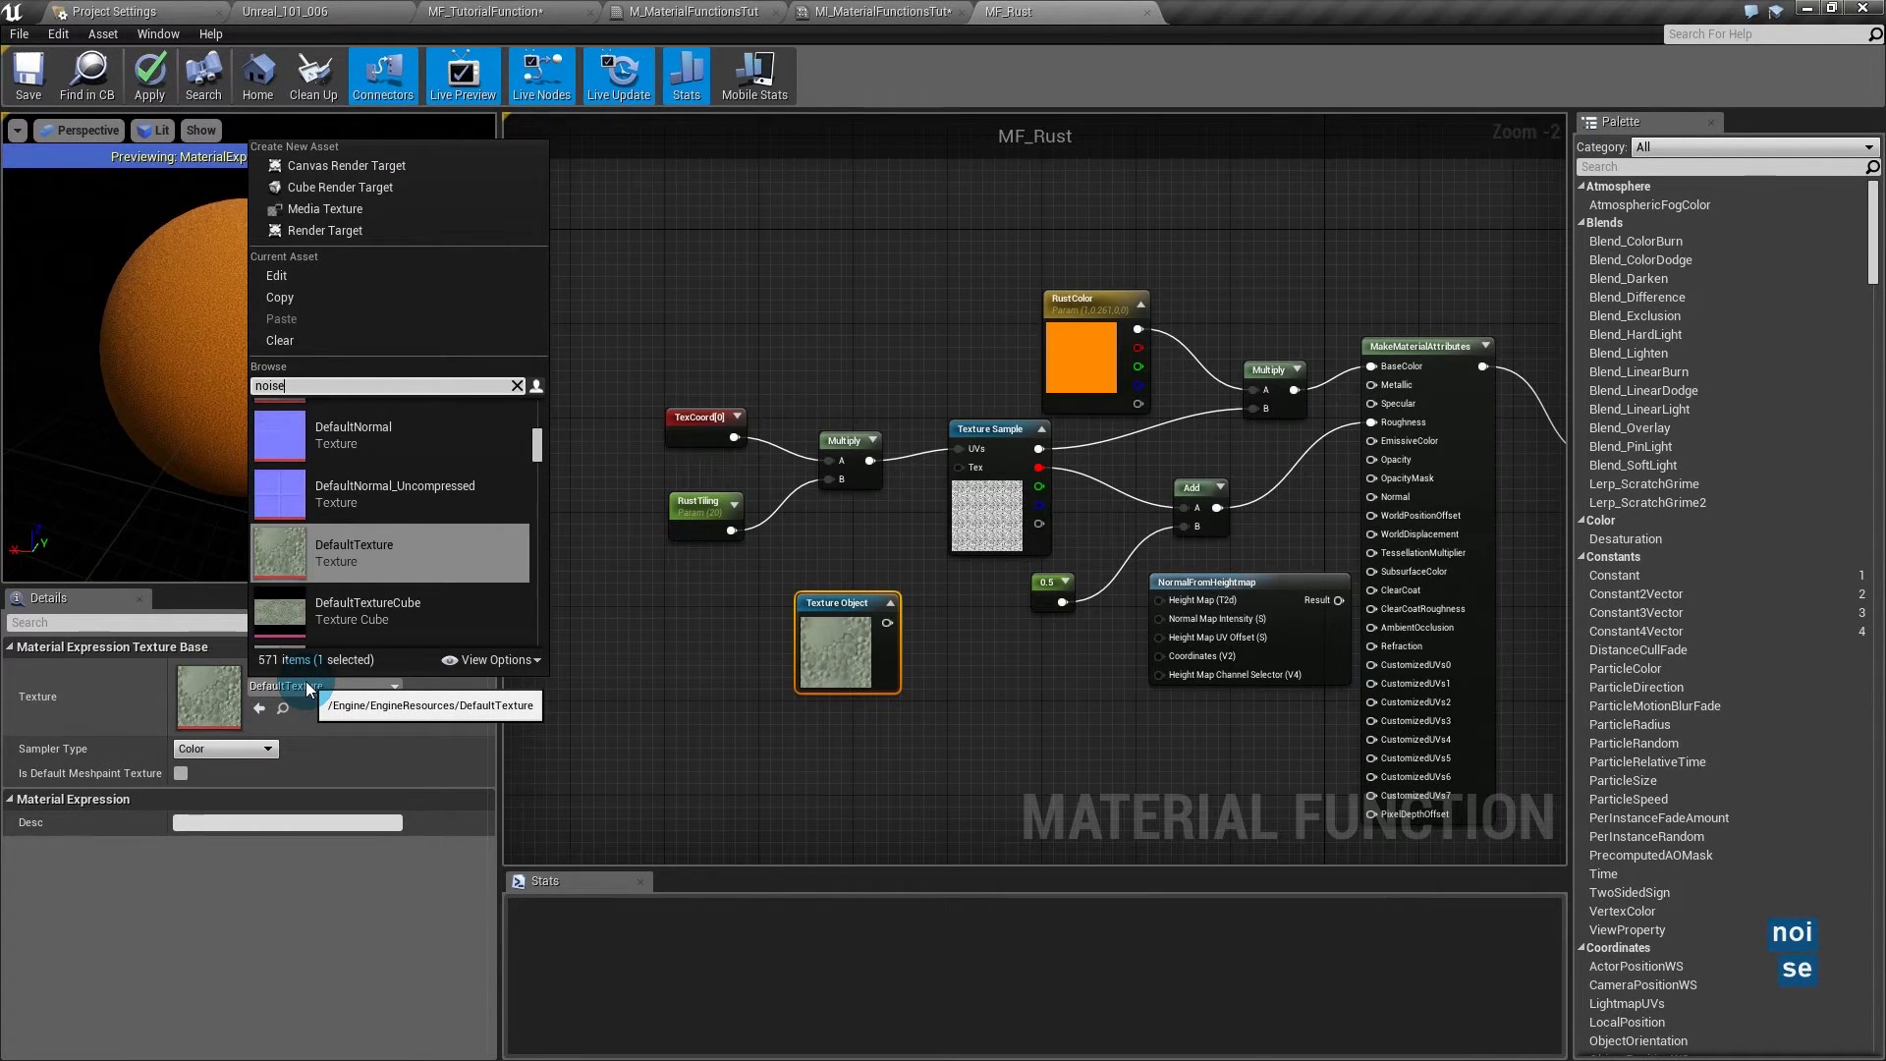
type("e")
scroll(362, 549, "up", 5)
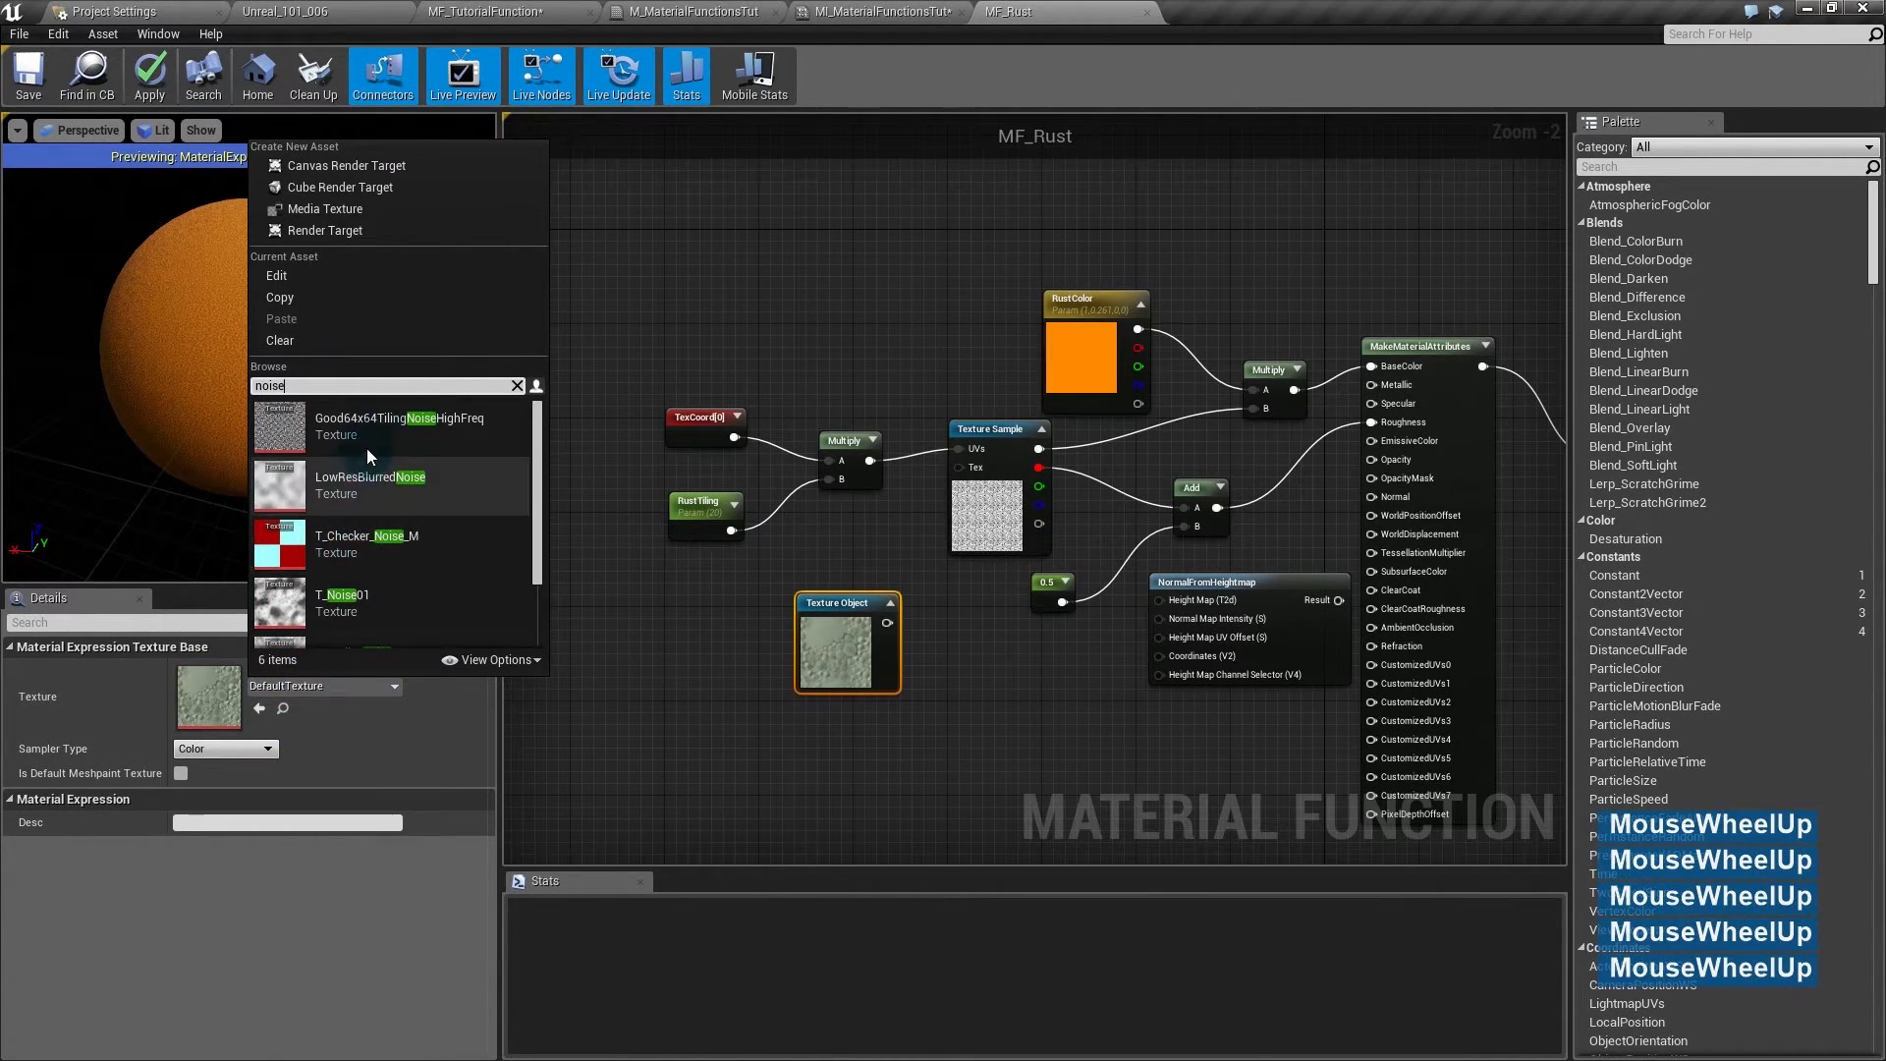
left_click(368, 442)
left_click_drag(887, 623, 964, 472)
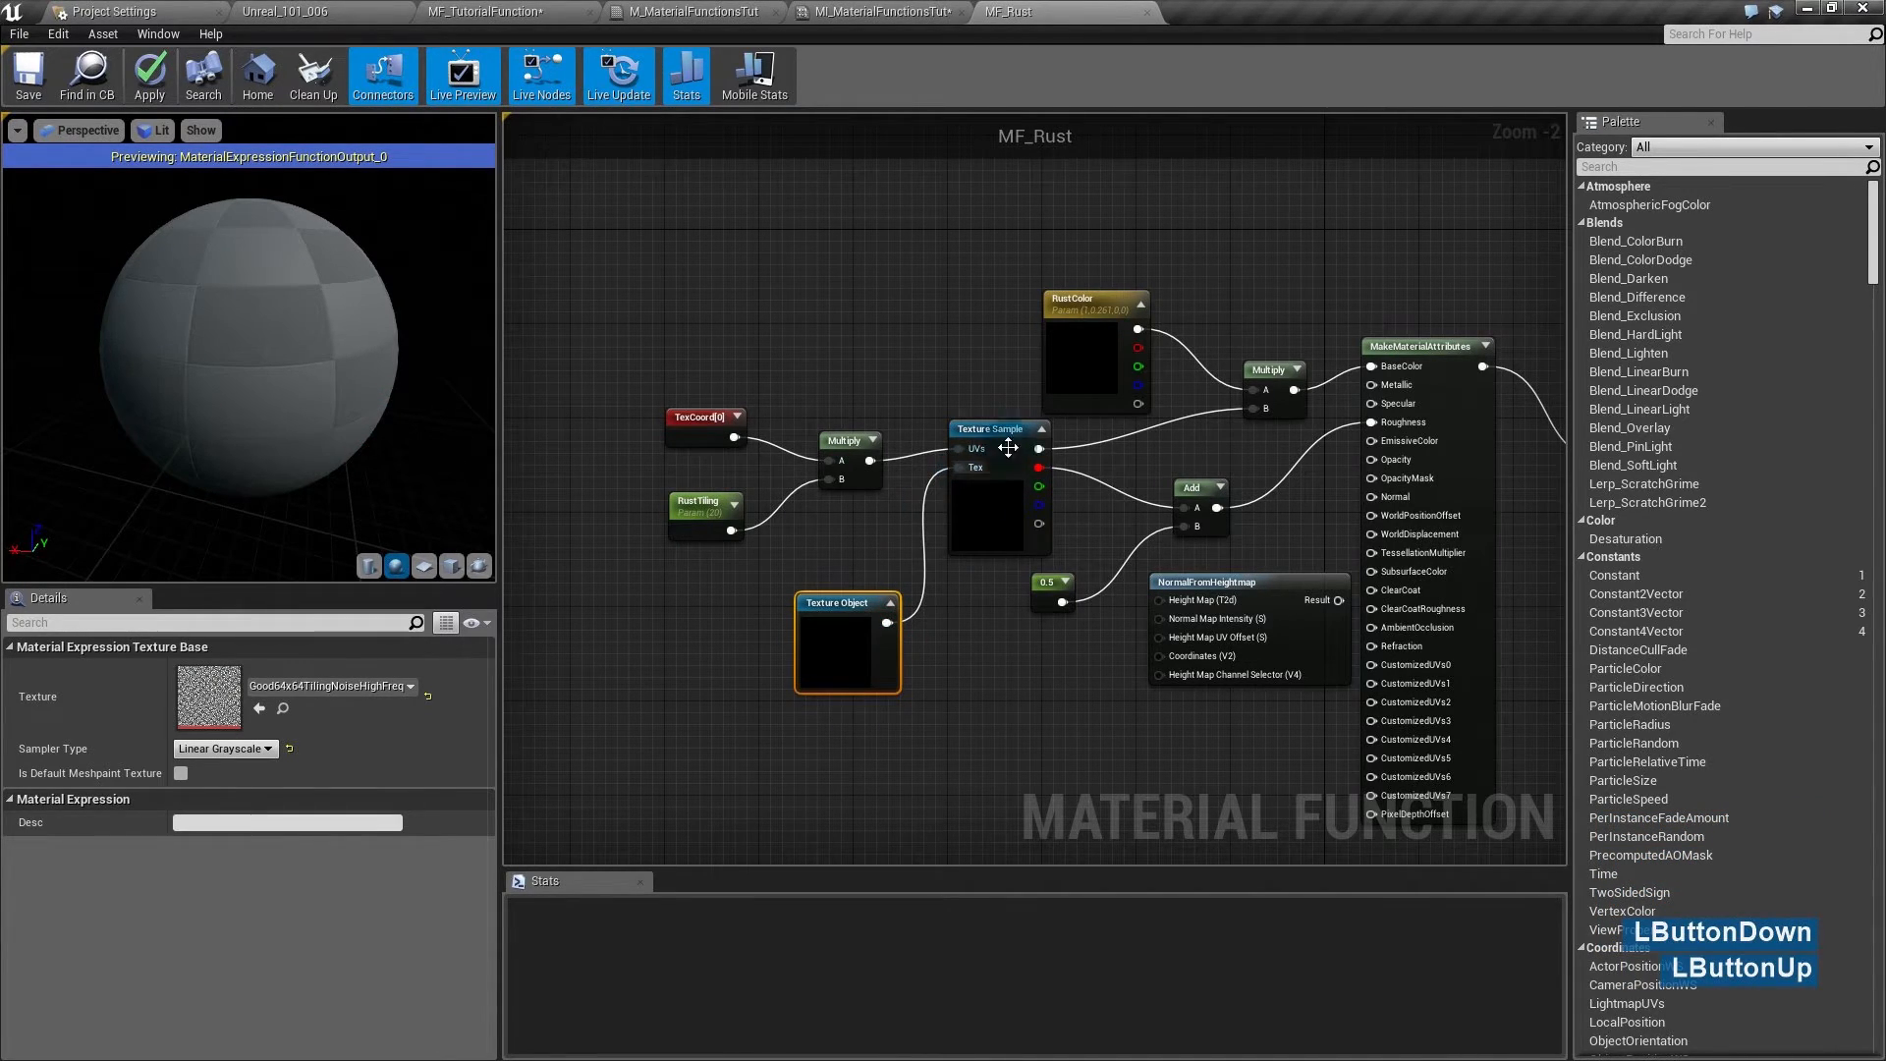
left_click_drag(887, 623, 1160, 600)
- Wire NormalFromHeightmap's result into Normal and the tiled UVs into its Coordinates
left_click_drag(1047, 583, 1083, 524)
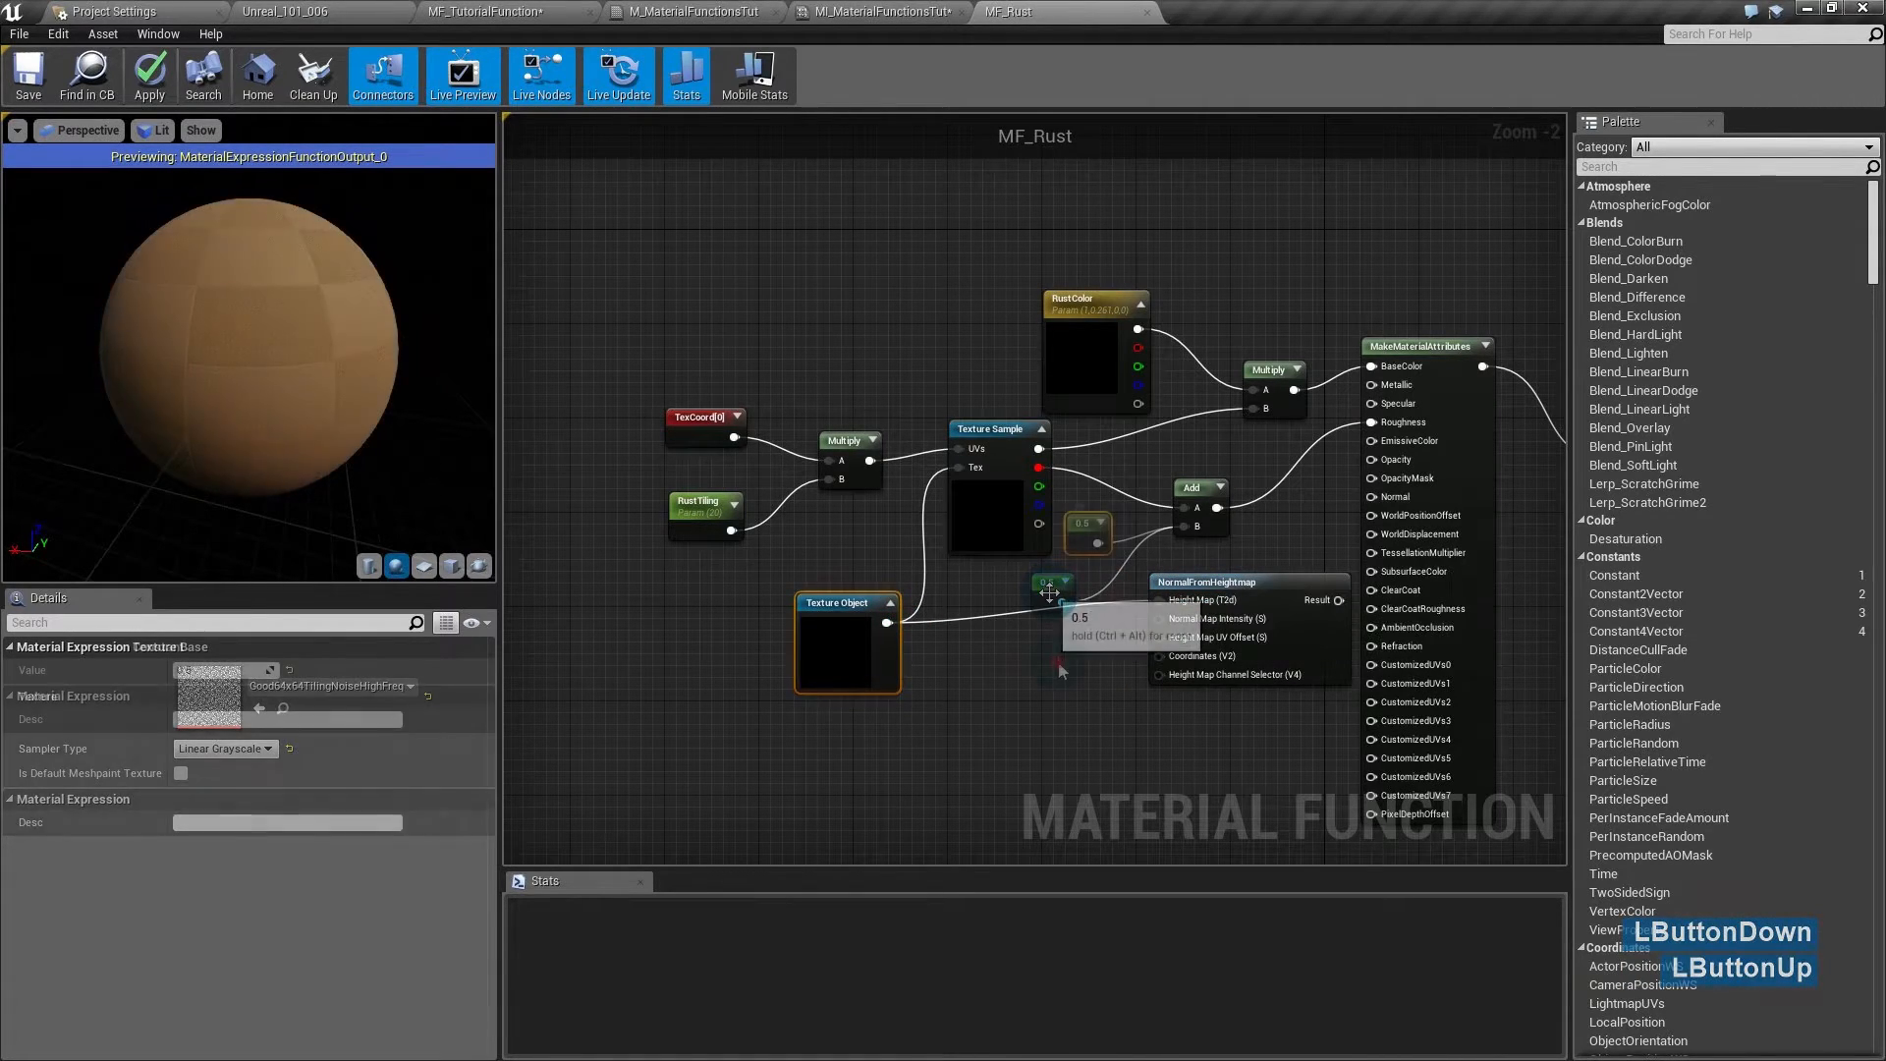
left_click(1018, 651)
left_click_drag(1199, 611, 1092, 635)
left_click_drag(1233, 622, 1373, 496)
left_click_drag(242, 329, 247, 352)
right_click_drag(242, 329, 242, 275)
left_click_drag(244, 374, 294, 371)
left_click_drag(834, 688, 748, 672)
left_click_drag(869, 460, 1052, 680)
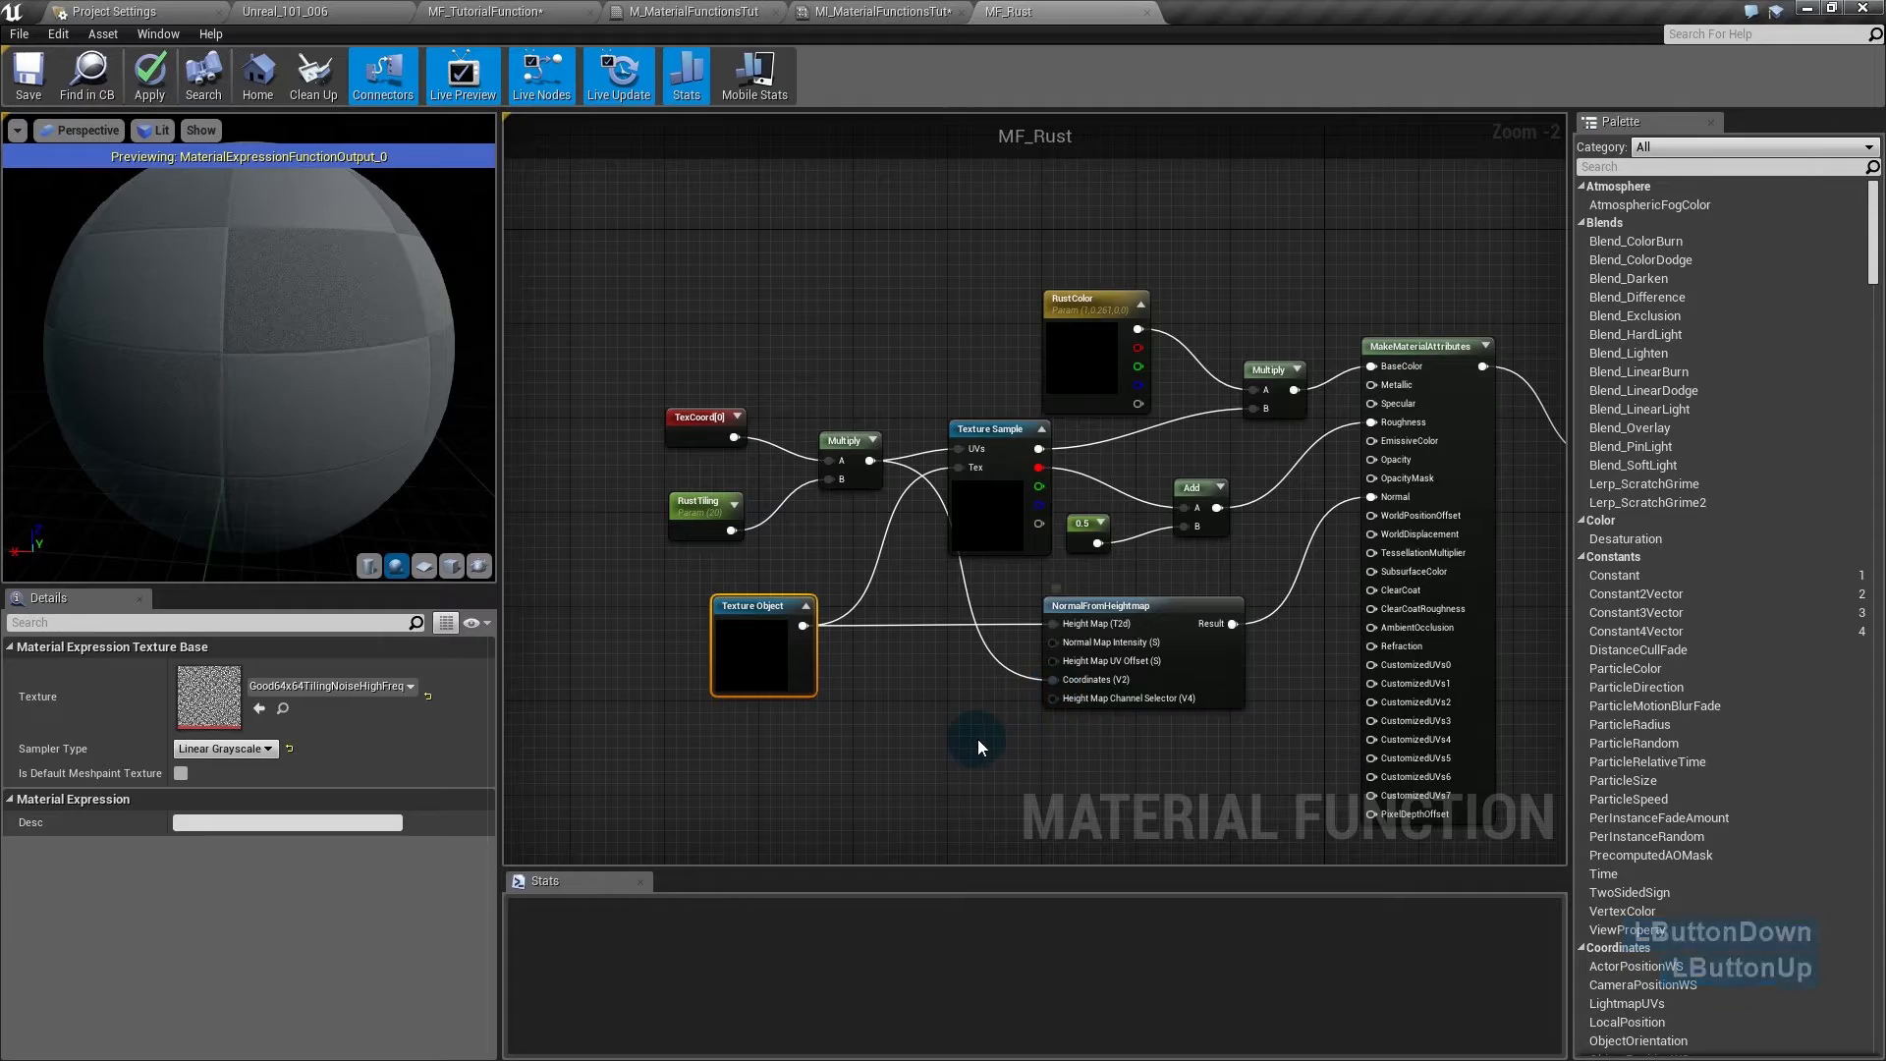
left_click(295, 351)
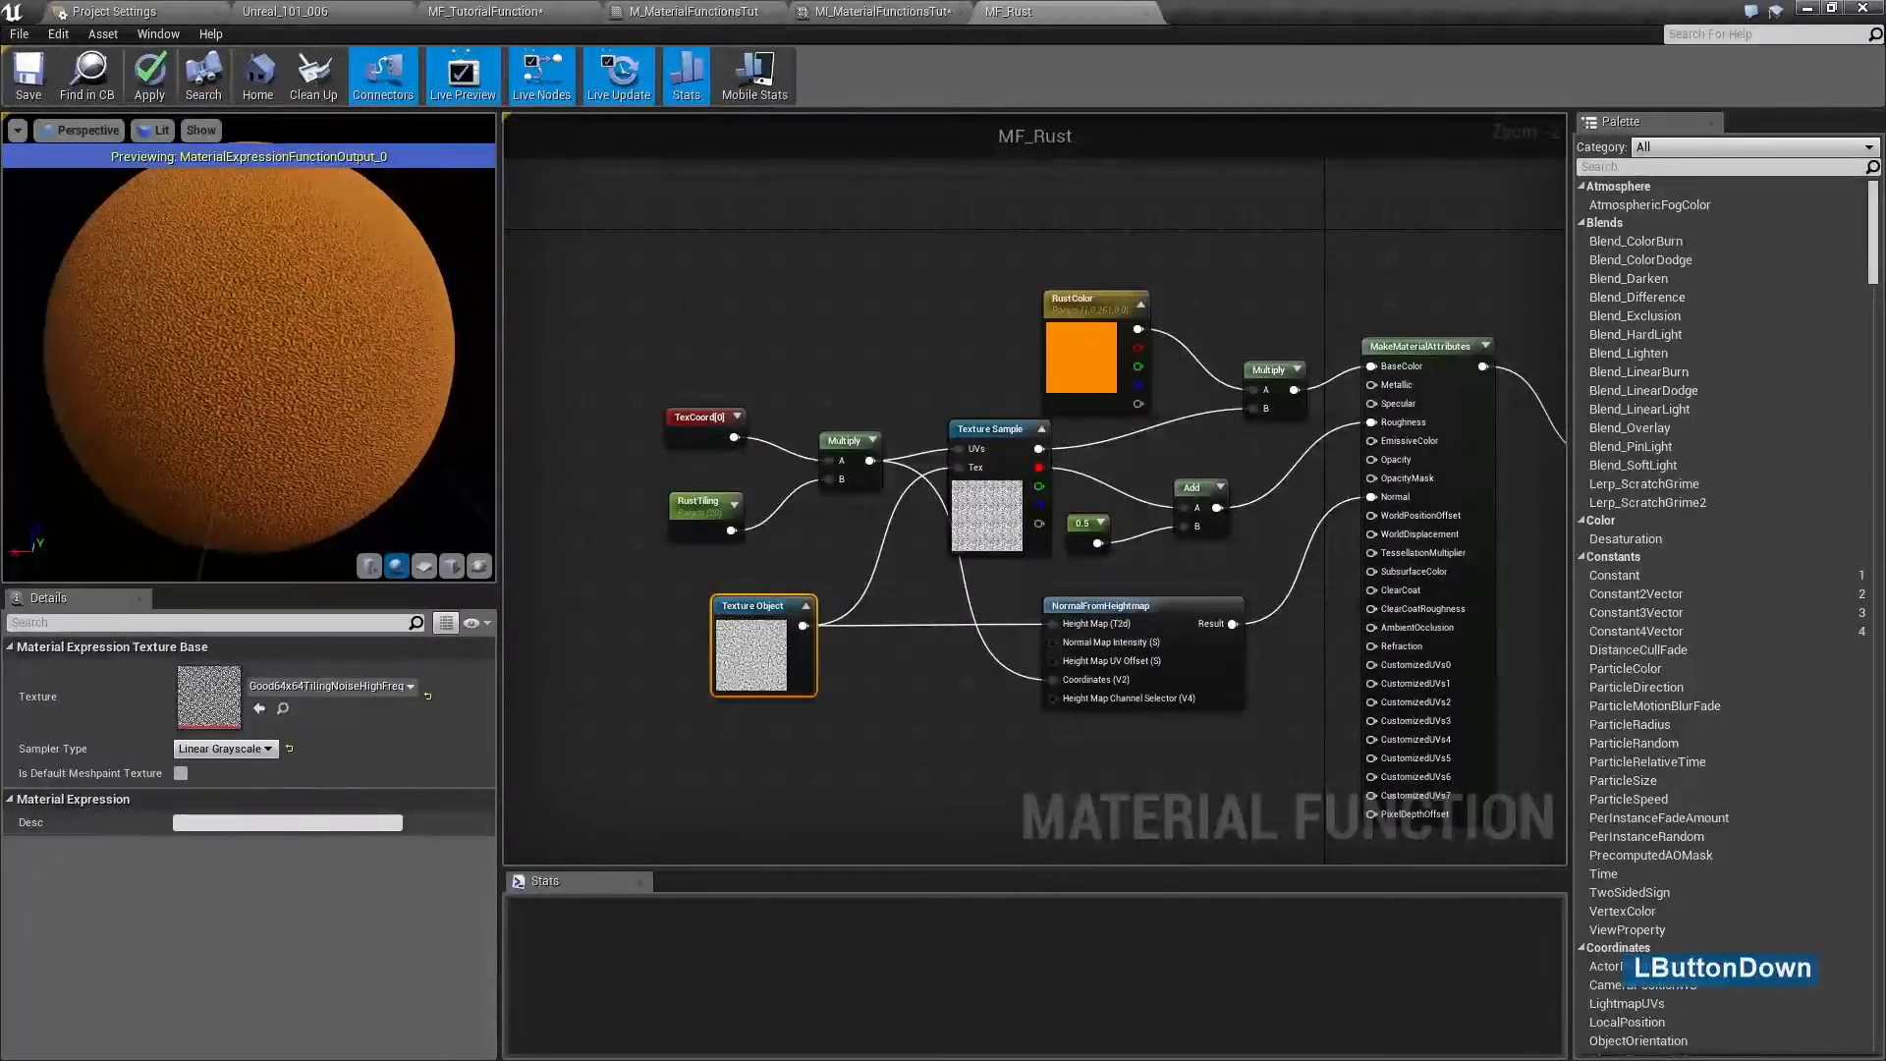
left_click_drag(294, 350, 454, 363)
- Darken the RustColor default to a Value of 0.44 in the Color Picker
double_click(1055, 332)
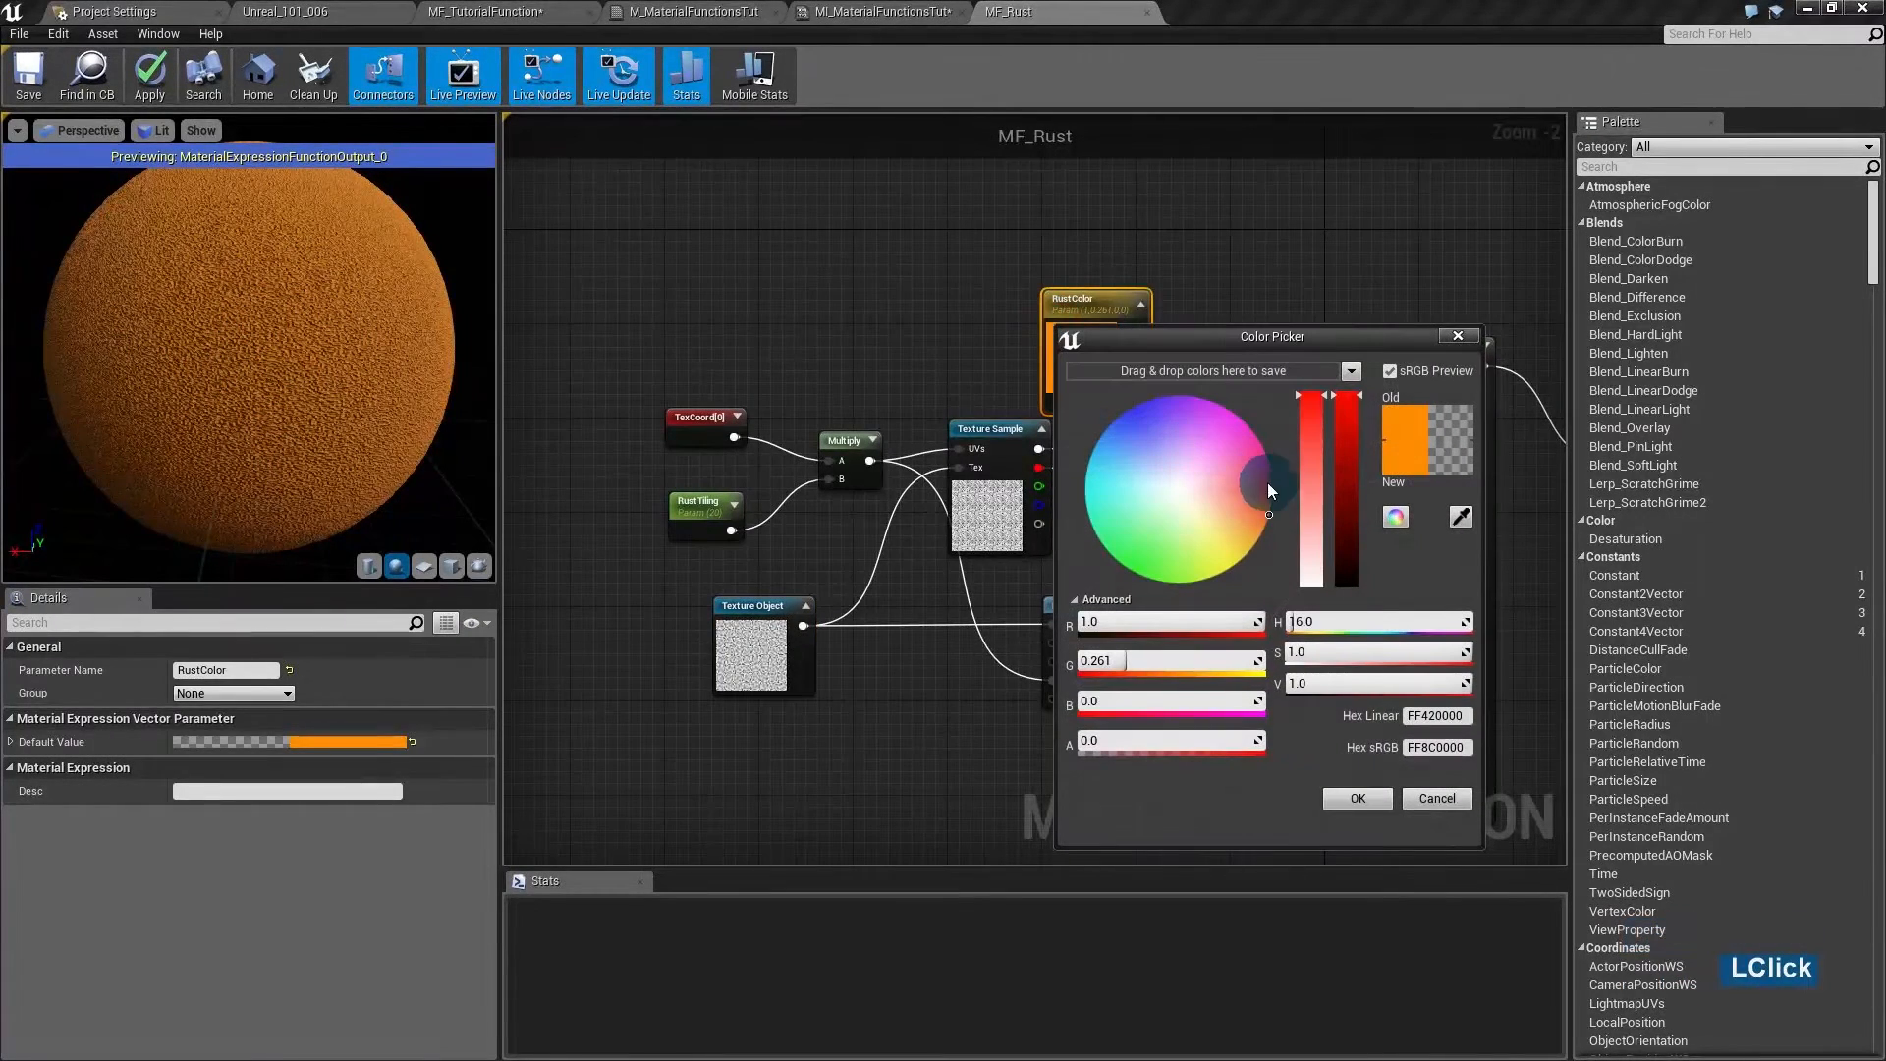
left_click_drag(1346, 452, 1352, 499)
left_click(1362, 798)
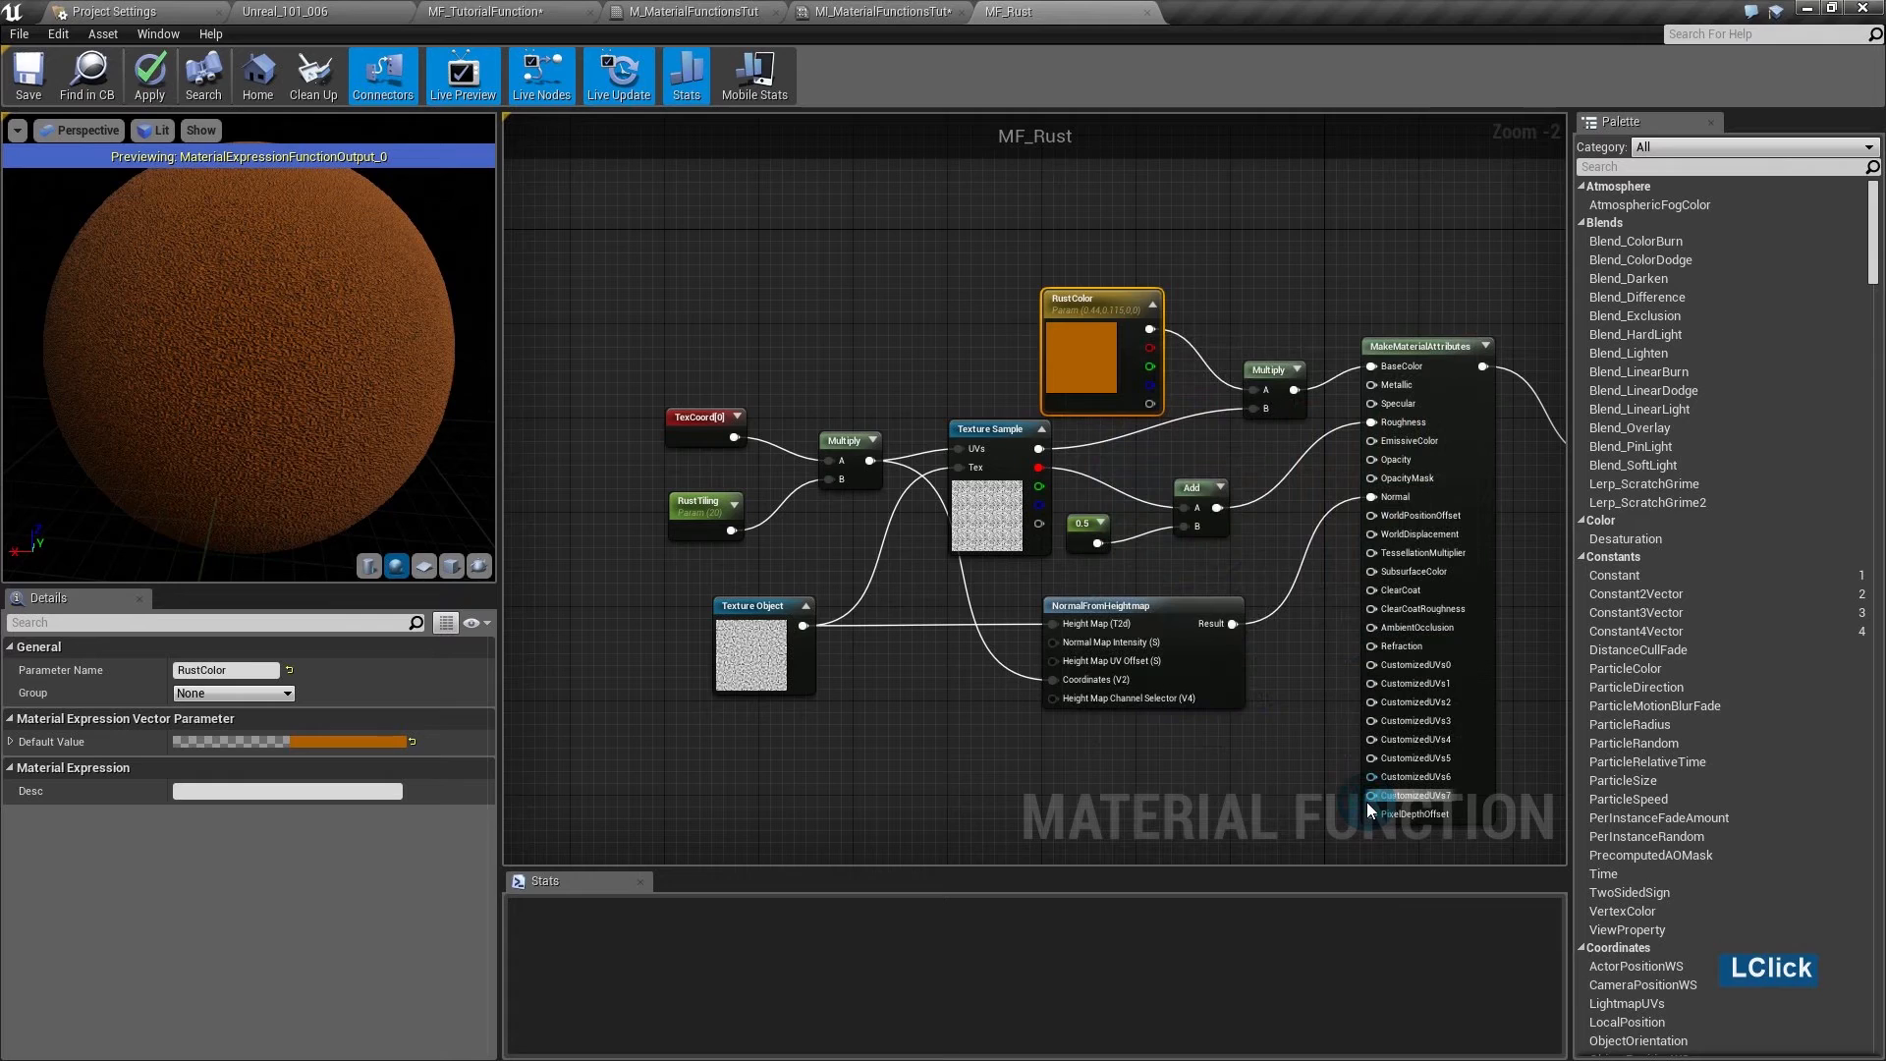
- Save the MF_Rust function and close its editor
right_click_drag(1286, 781, 1086, 729)
left_click(1052, 770)
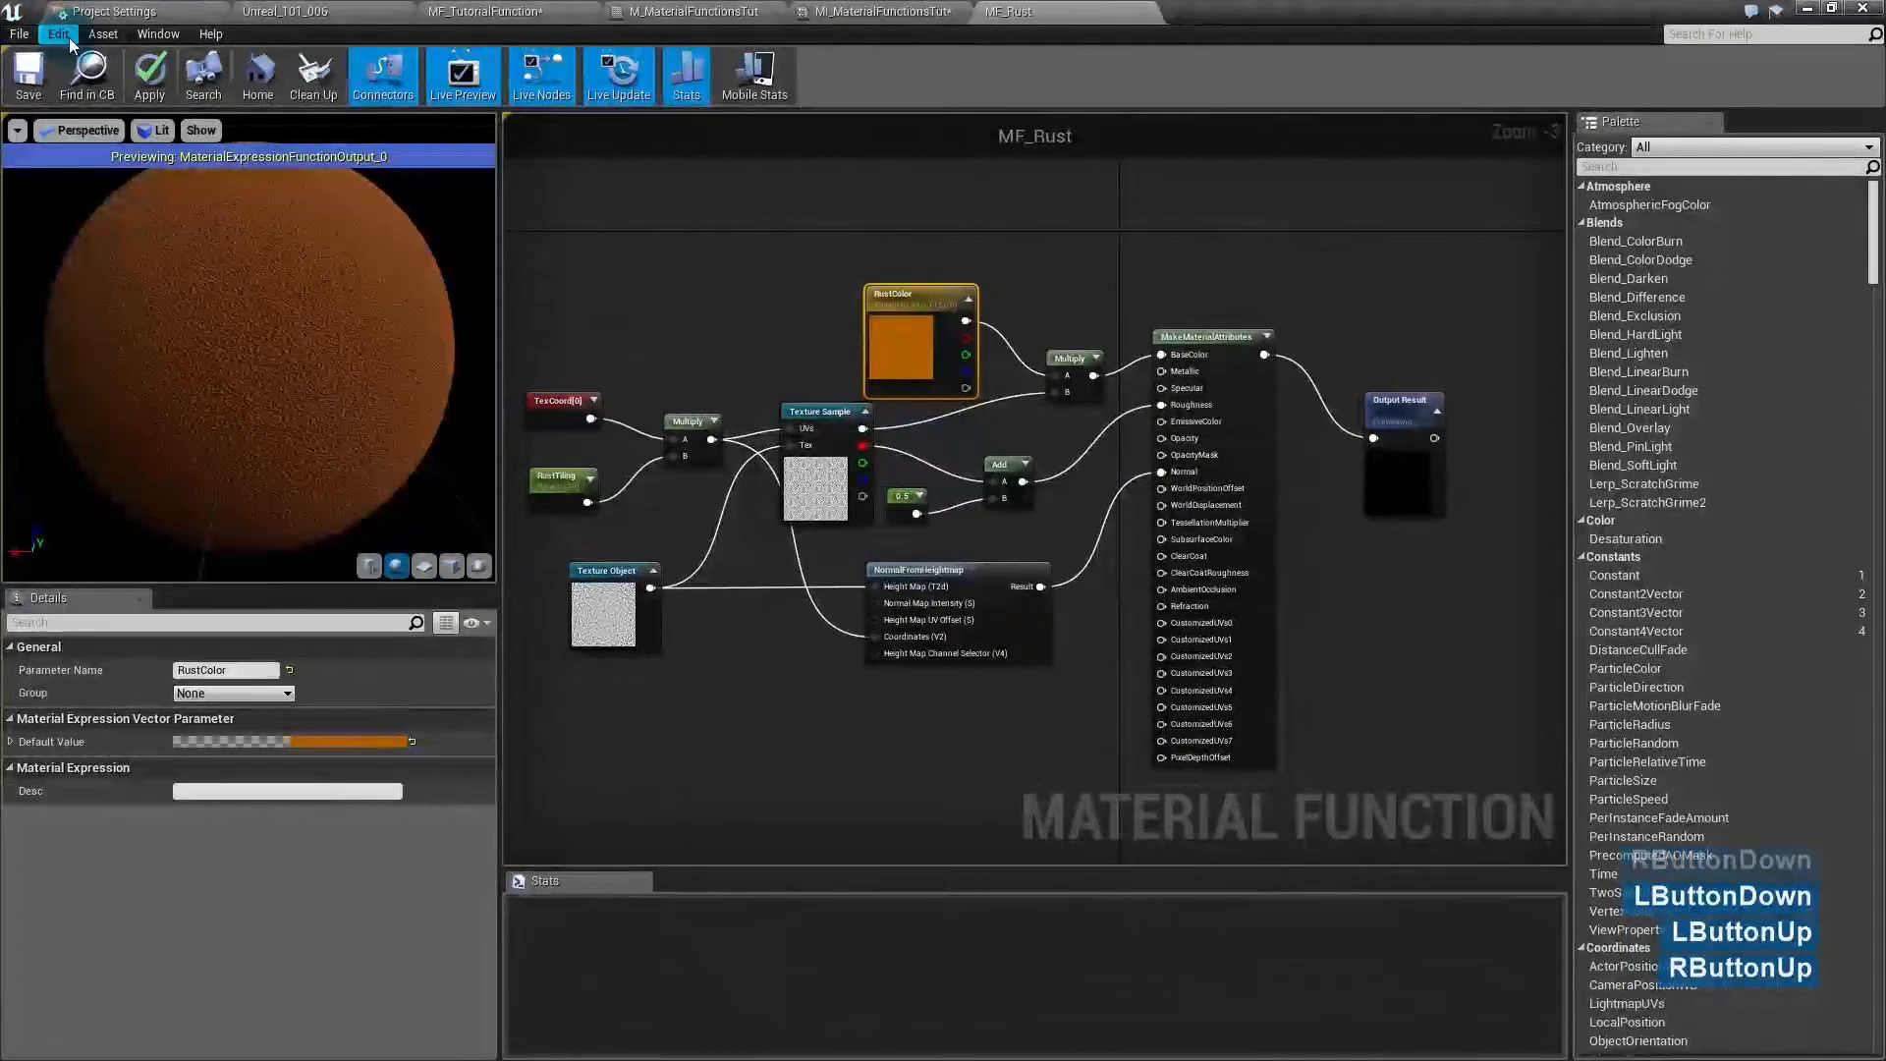
left_click(28, 75)
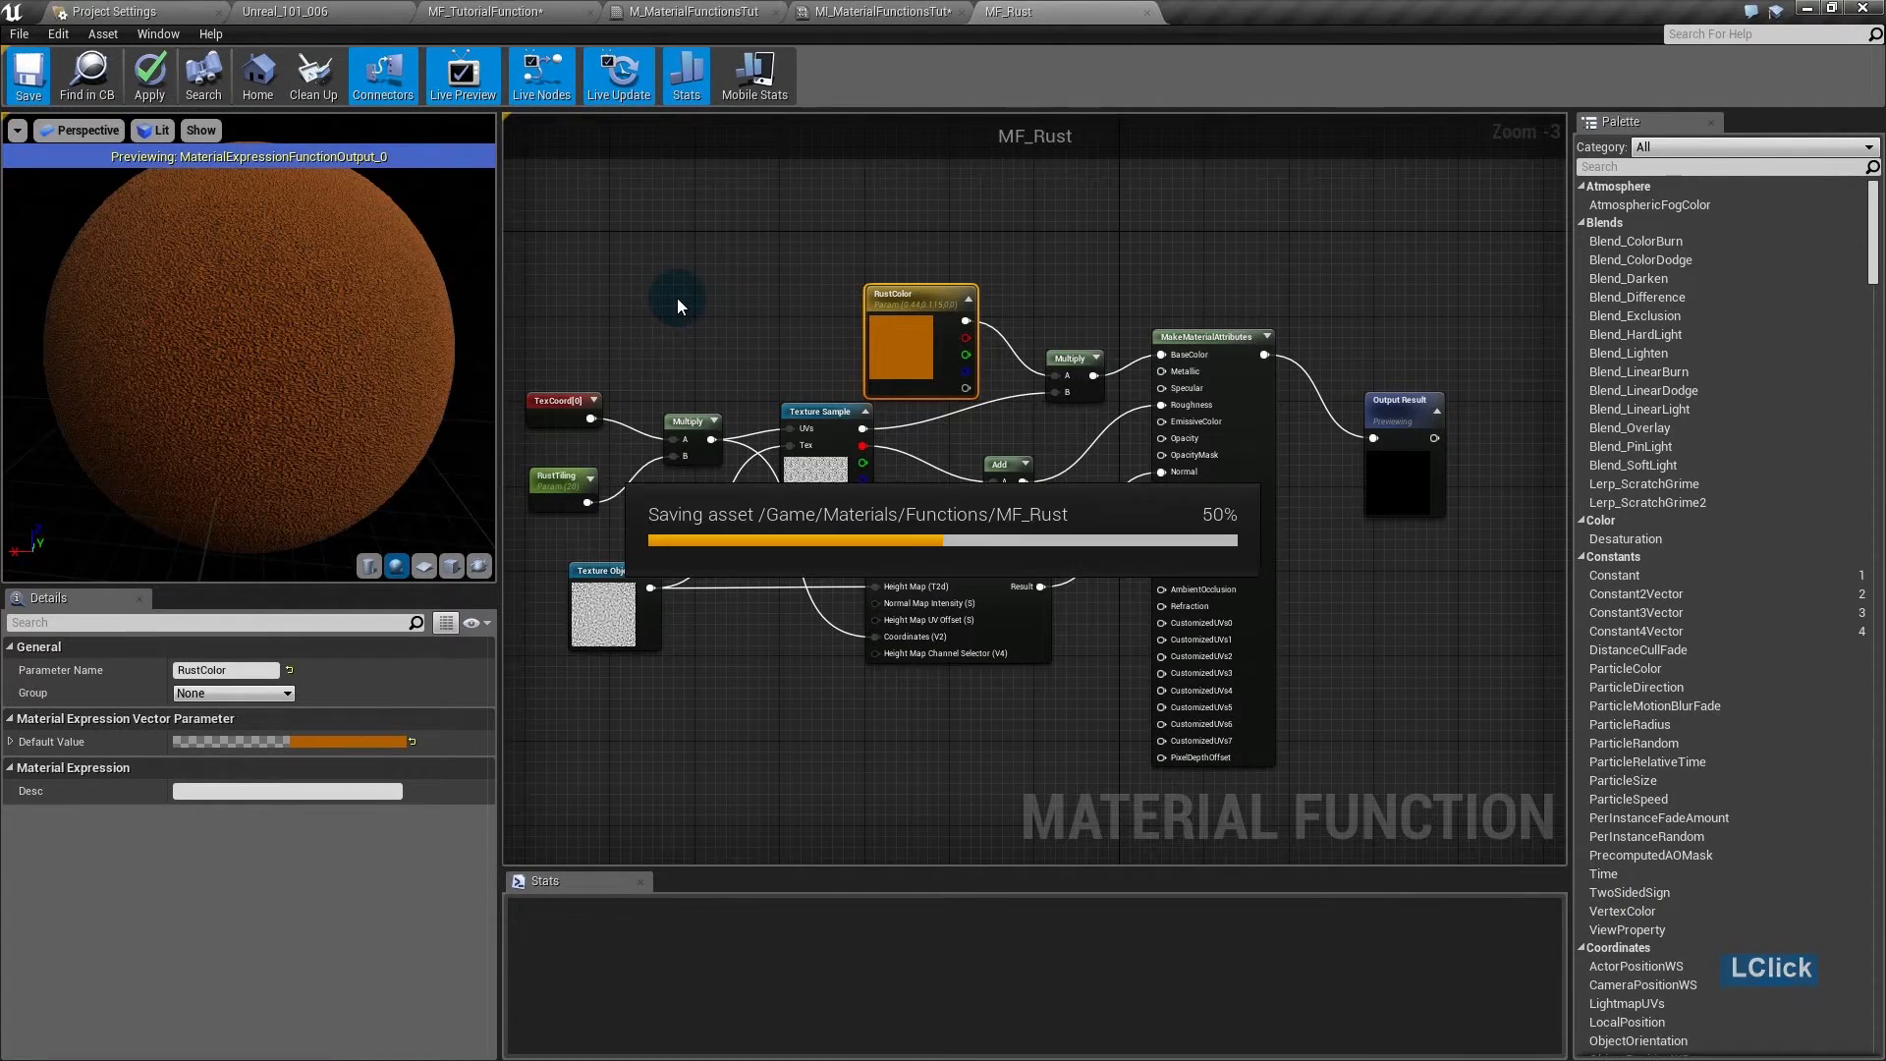
middle_click(1057, 18)
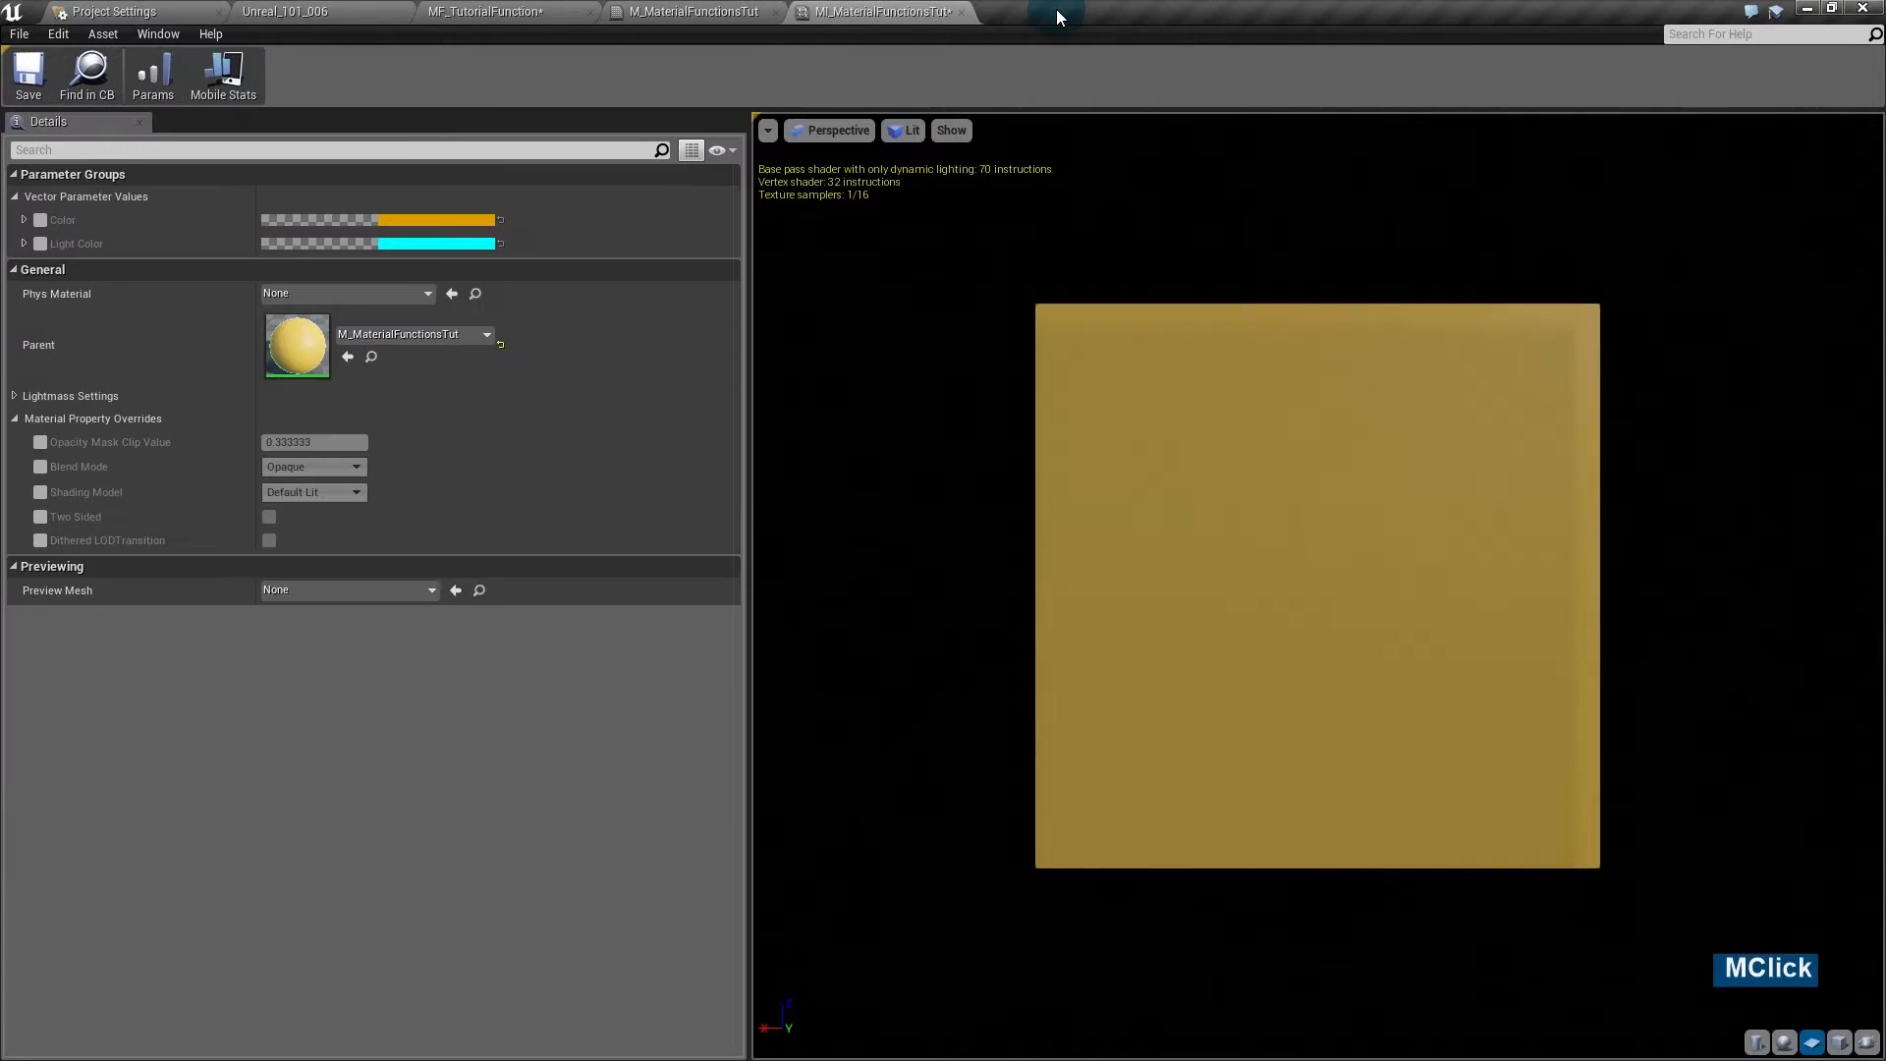
- Delete the Texture Sample, constant and SetMaterialAttributes nodes in M_MaterialFunctionsTut
left_click(722, 18)
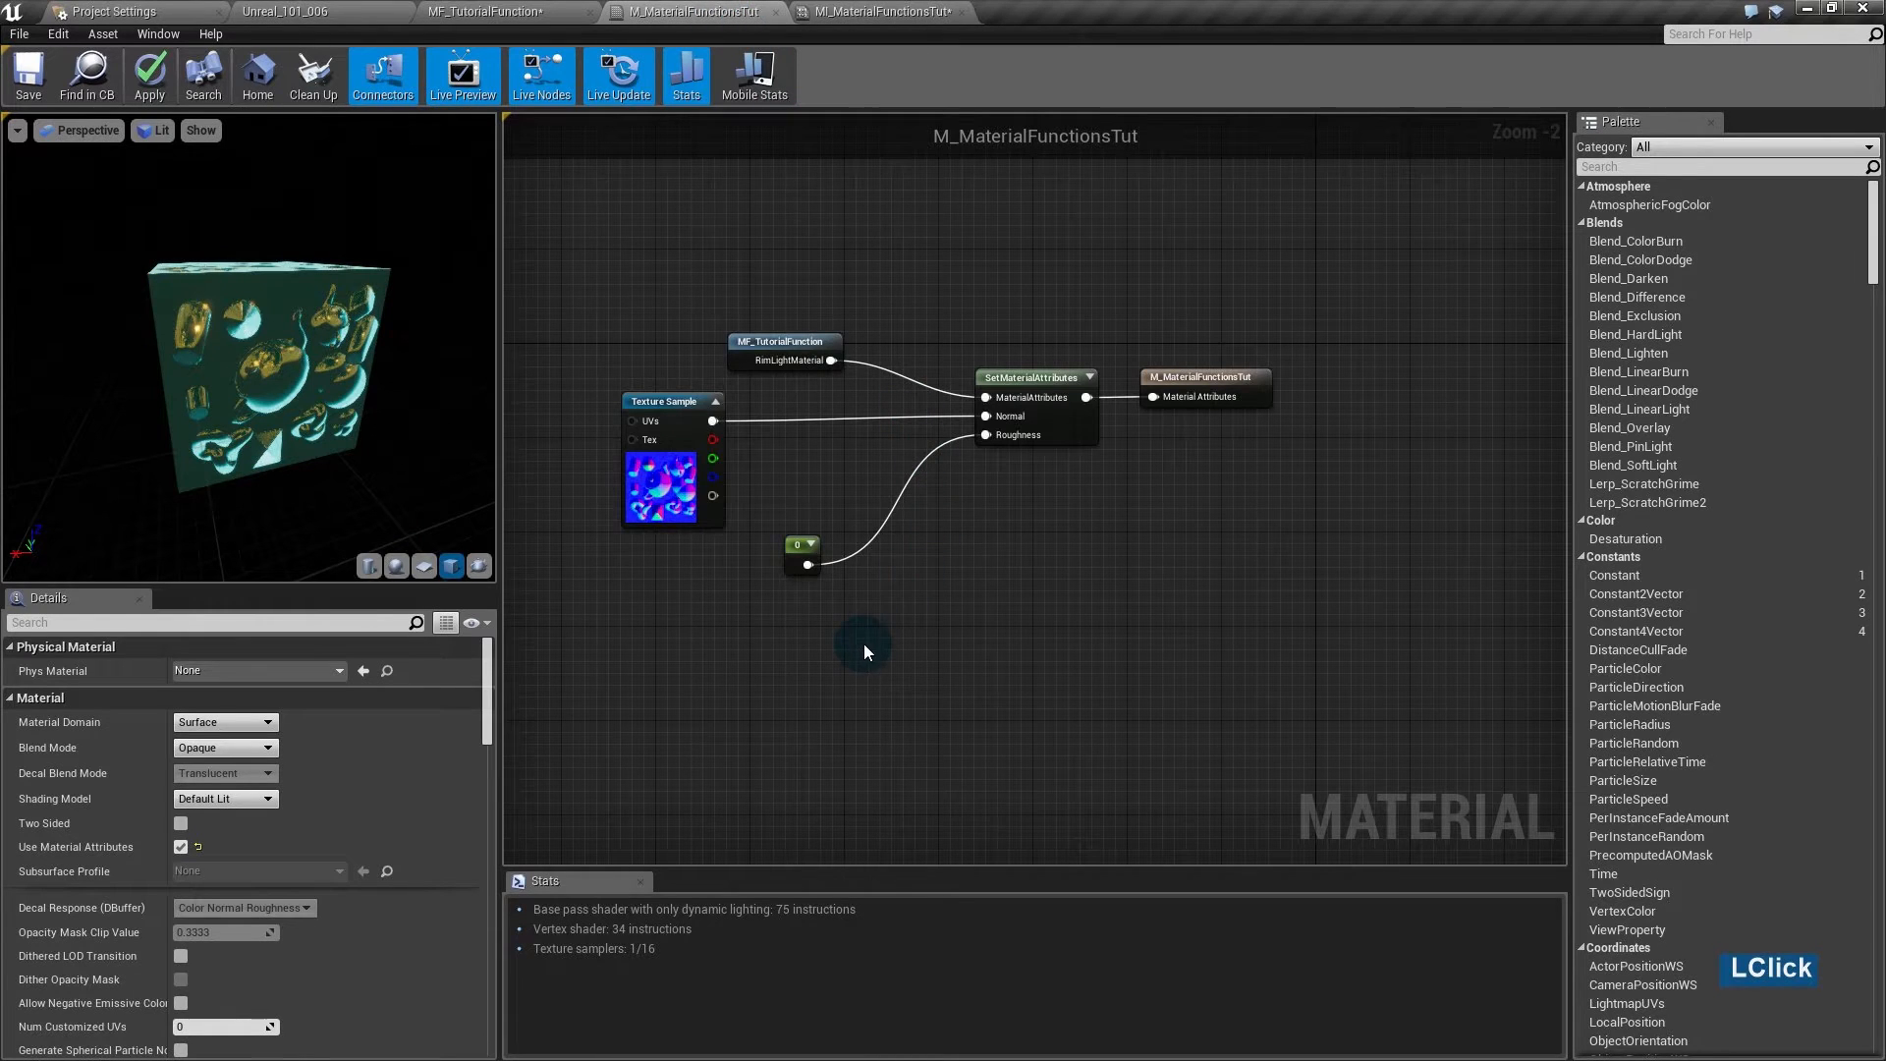
right_click_drag(863, 644, 962, 733)
left_click_drag(887, 417, 870, 251)
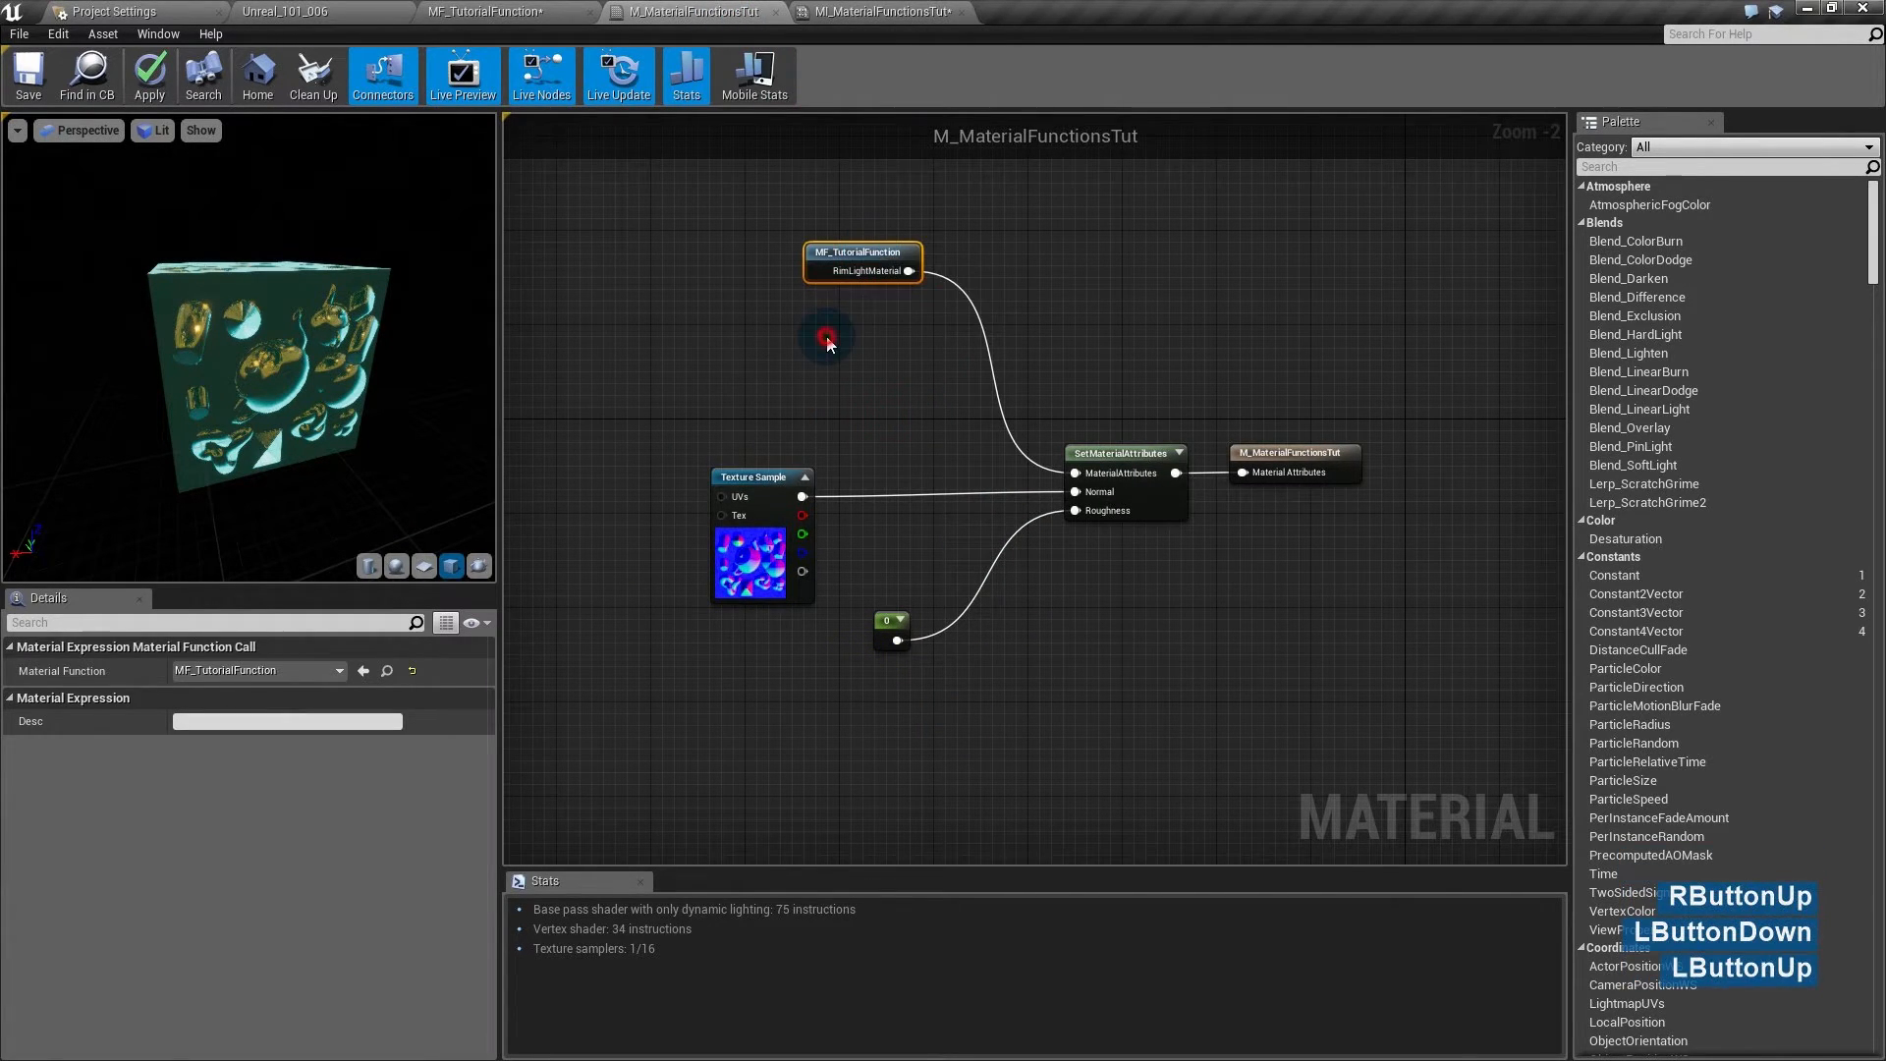
left_click(829, 337)
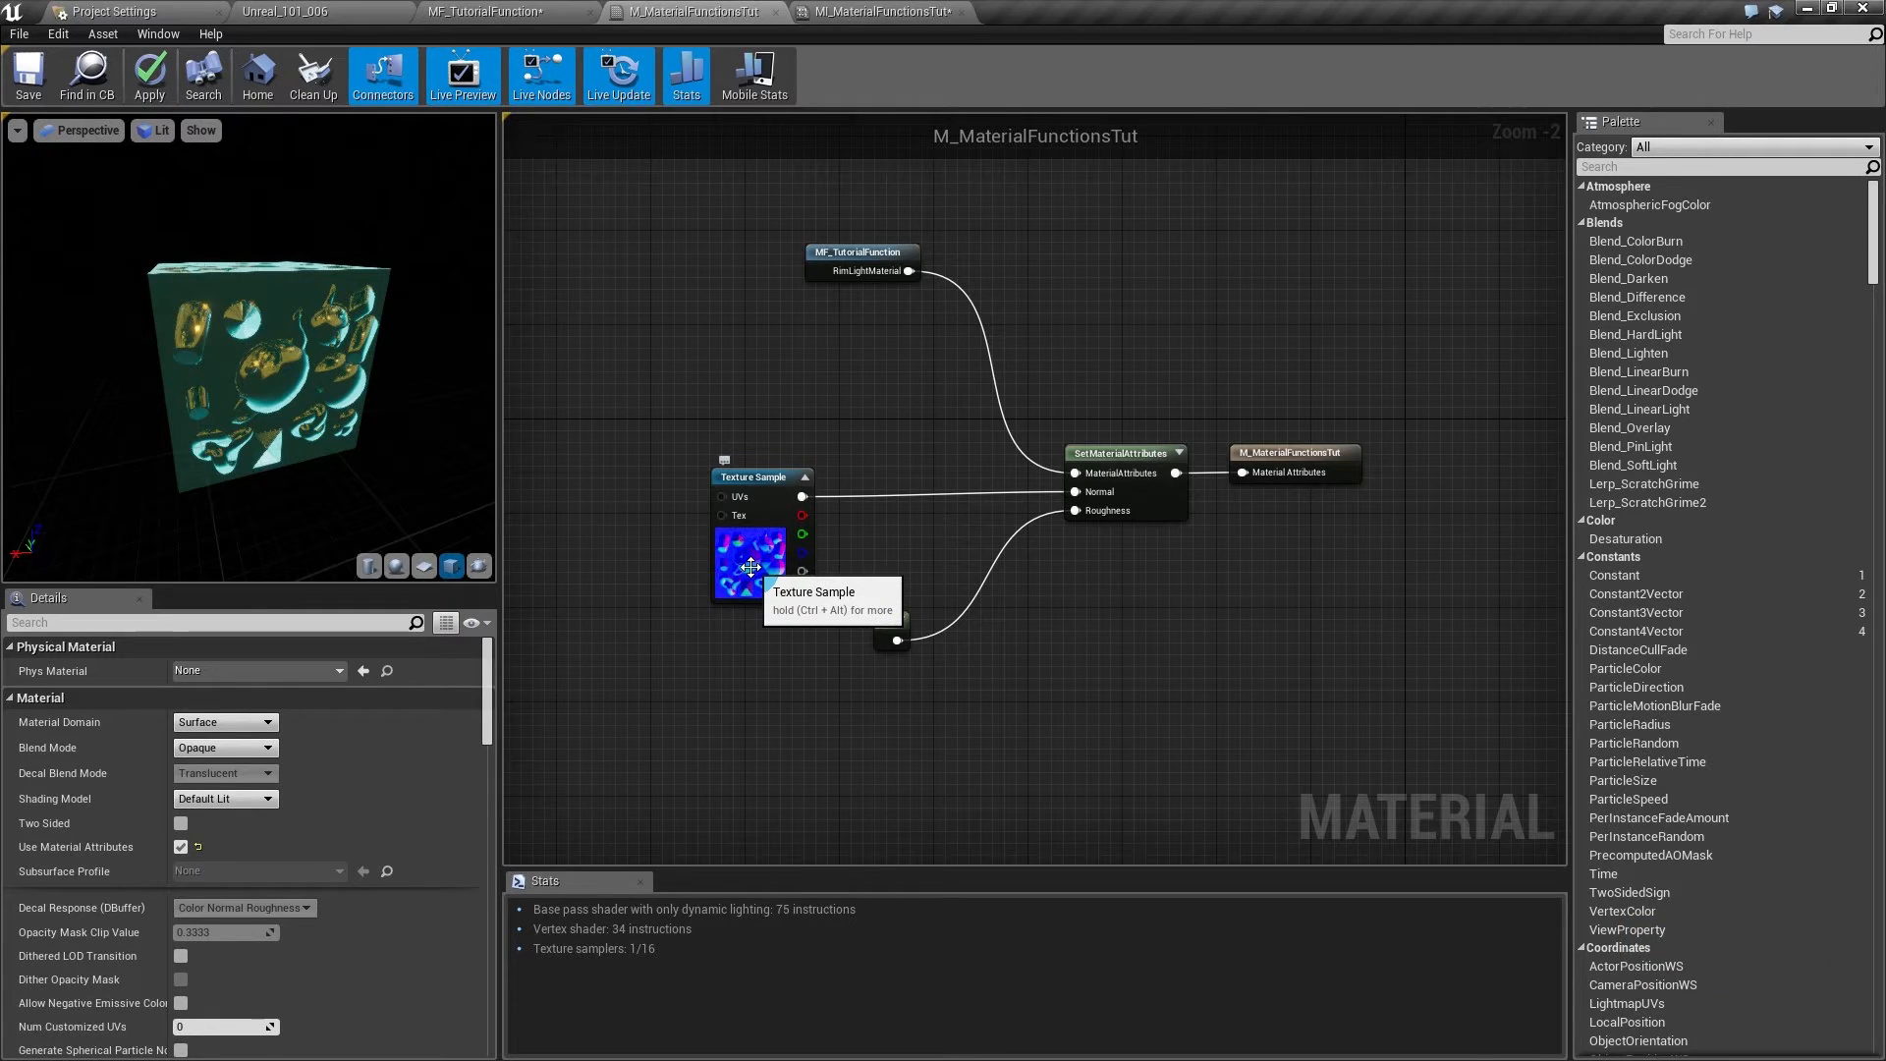
left_click_drag(700, 660, 1191, 433)
key("Delete")
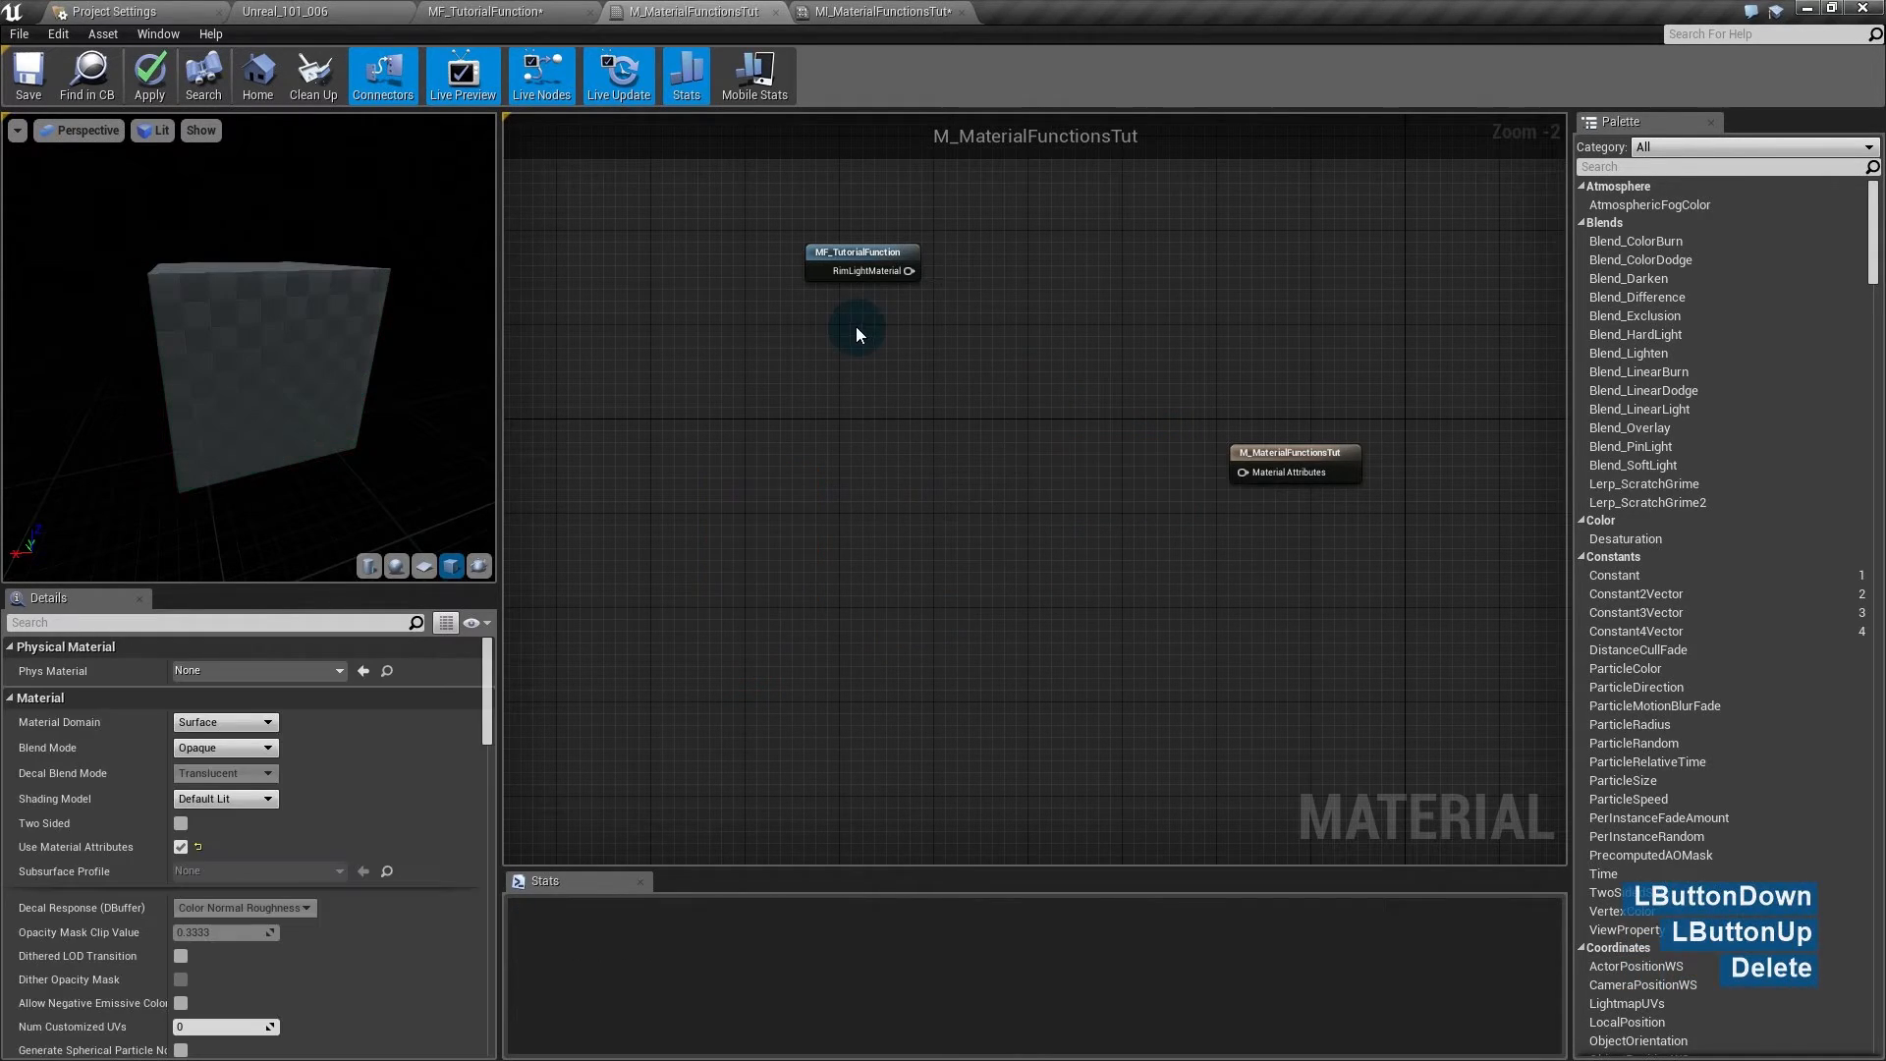
- Place an MF_Rust function call below MF_TutorialFunction
left_click_drag(839, 262, 827, 273)
left_click(795, 344)
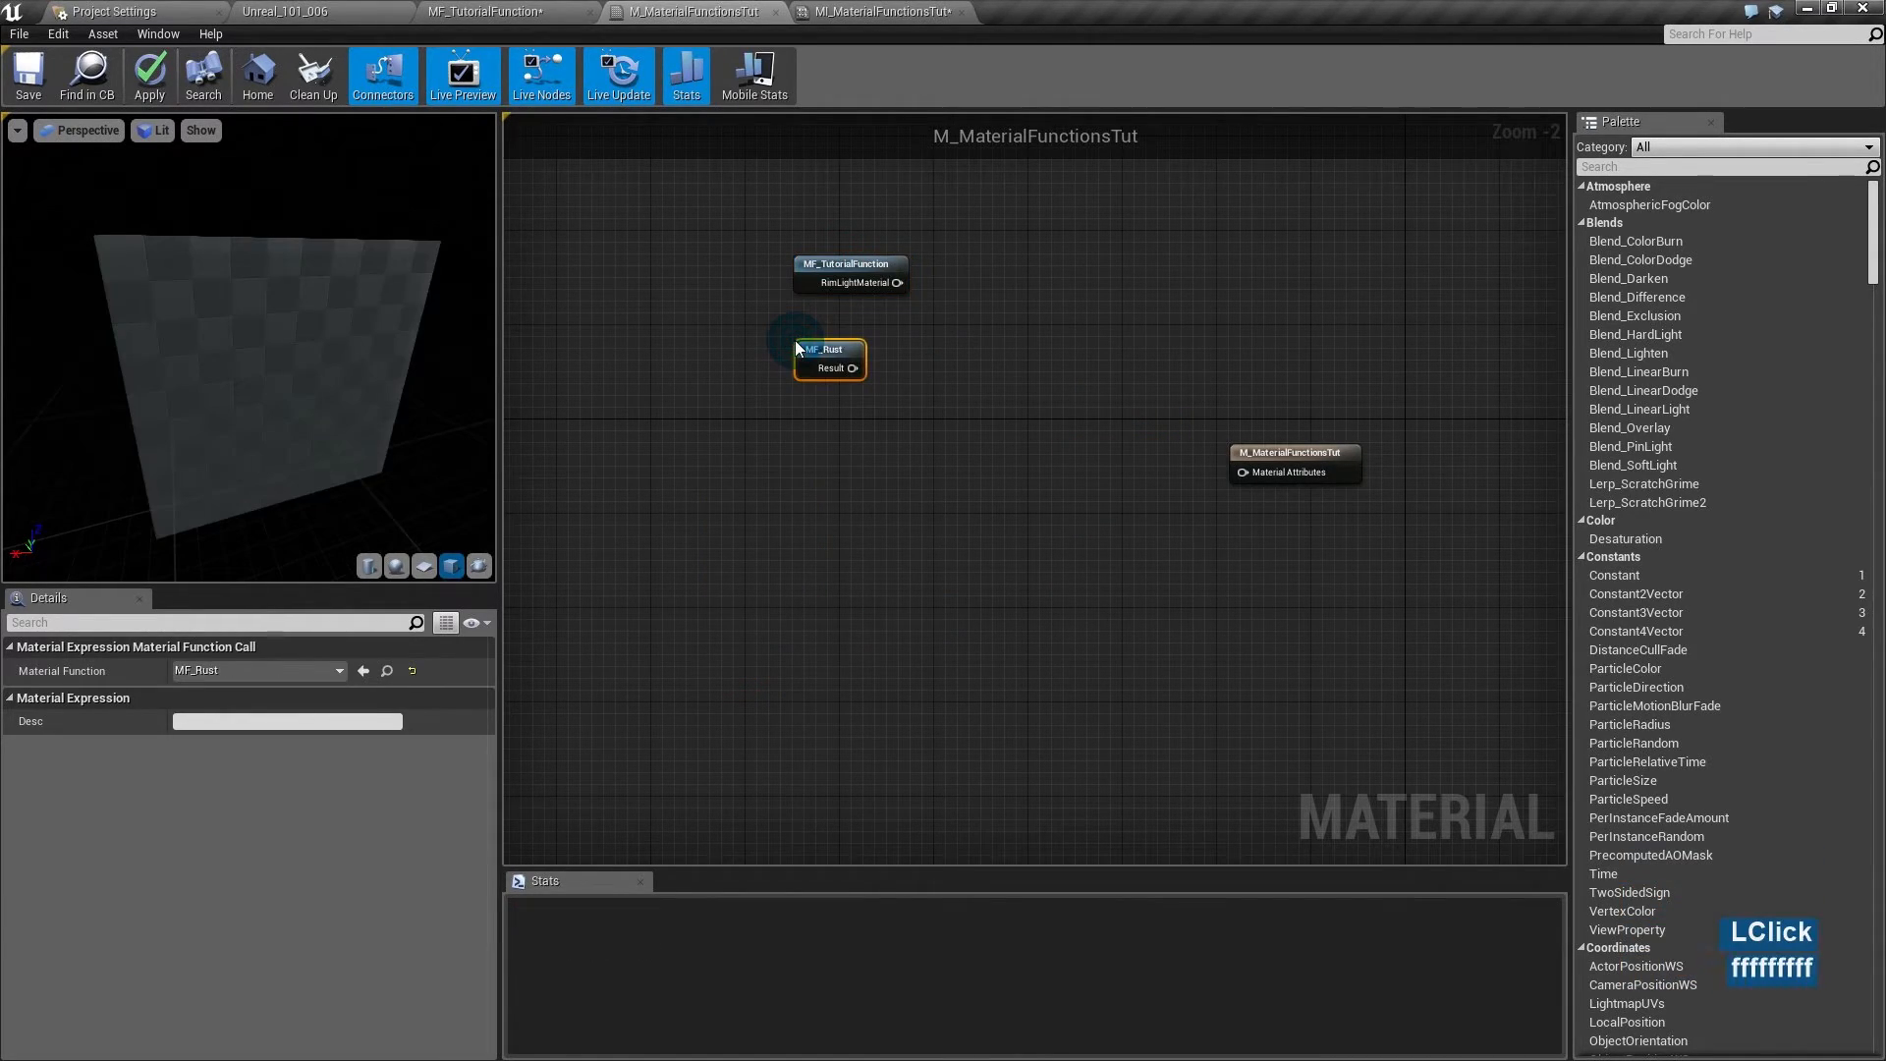
left_click_drag(965, 265, 1035, 436)
left_click(971, 496)
left_click(960, 451)
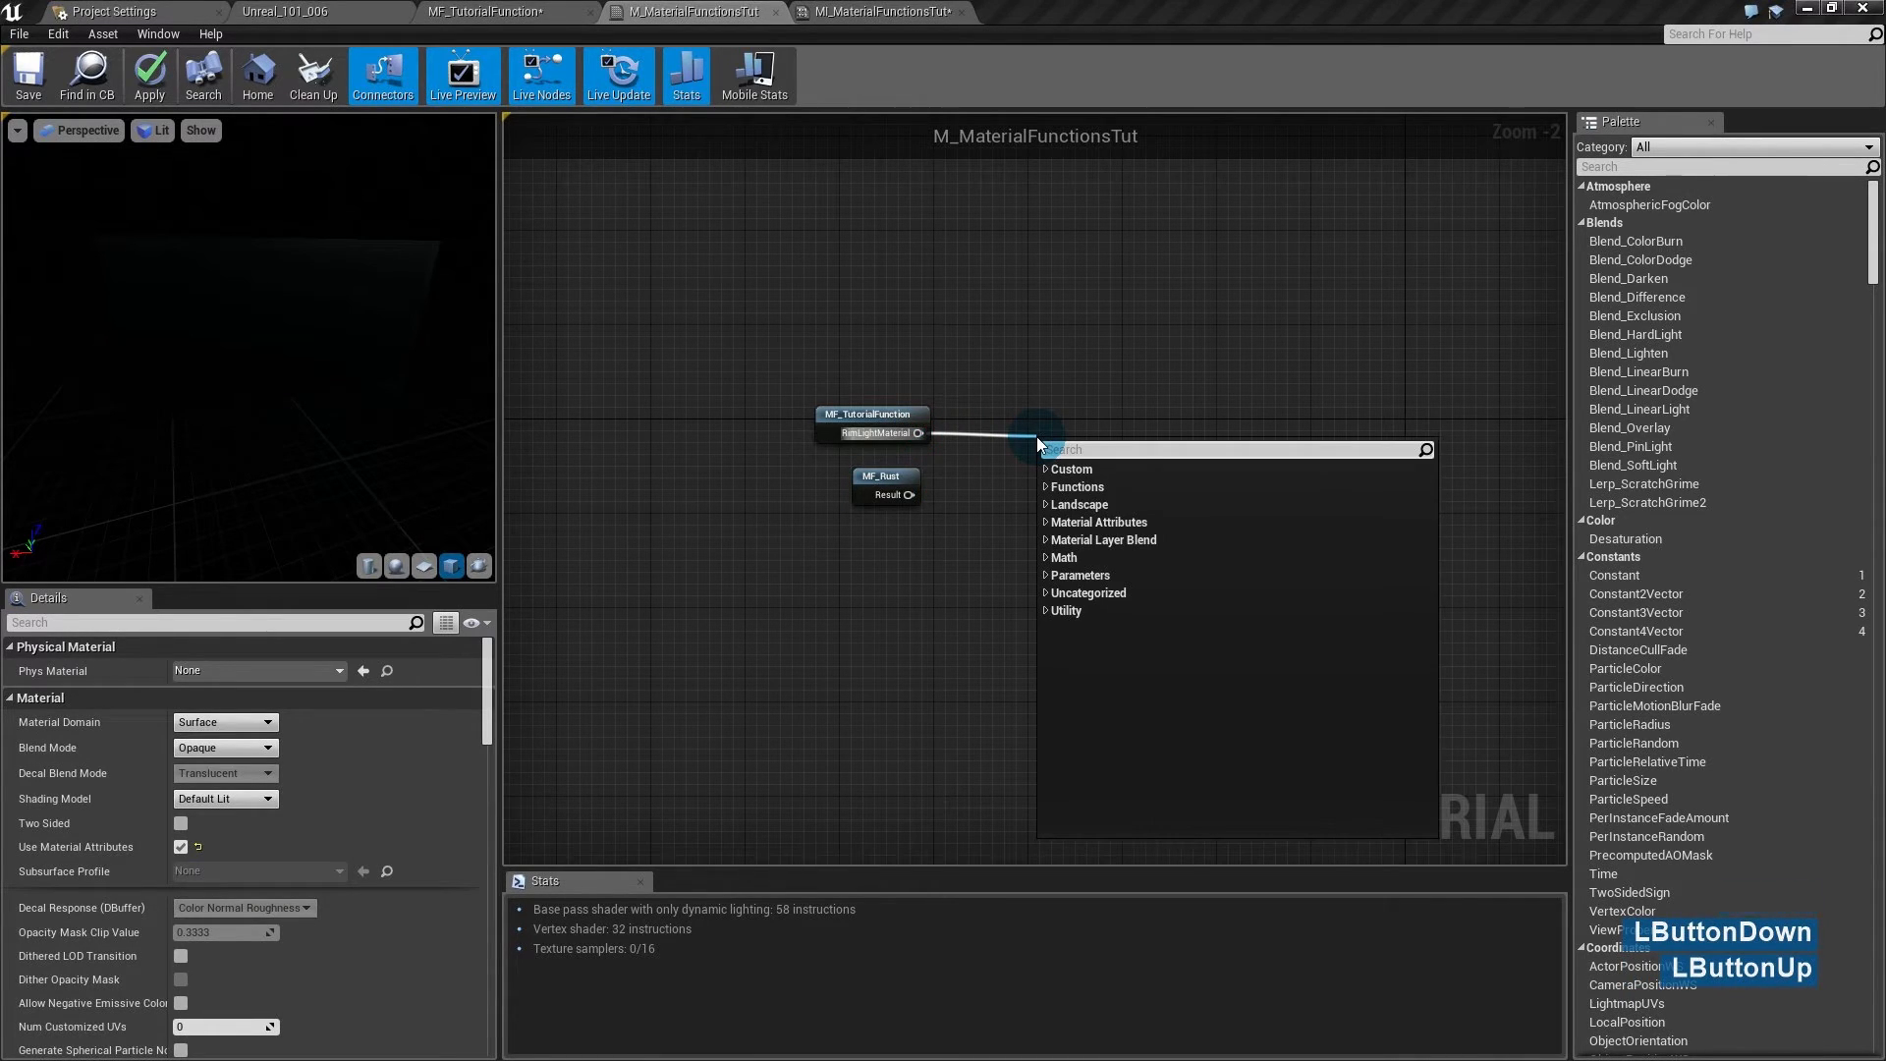
- Add a BlendMaterialAttributes node and connect MF_Rust's Result to its B input
type("blend")
key("Down")
key("Down")
key("Down")
key("Up")
key("Up")
key("Up")
key("Return")
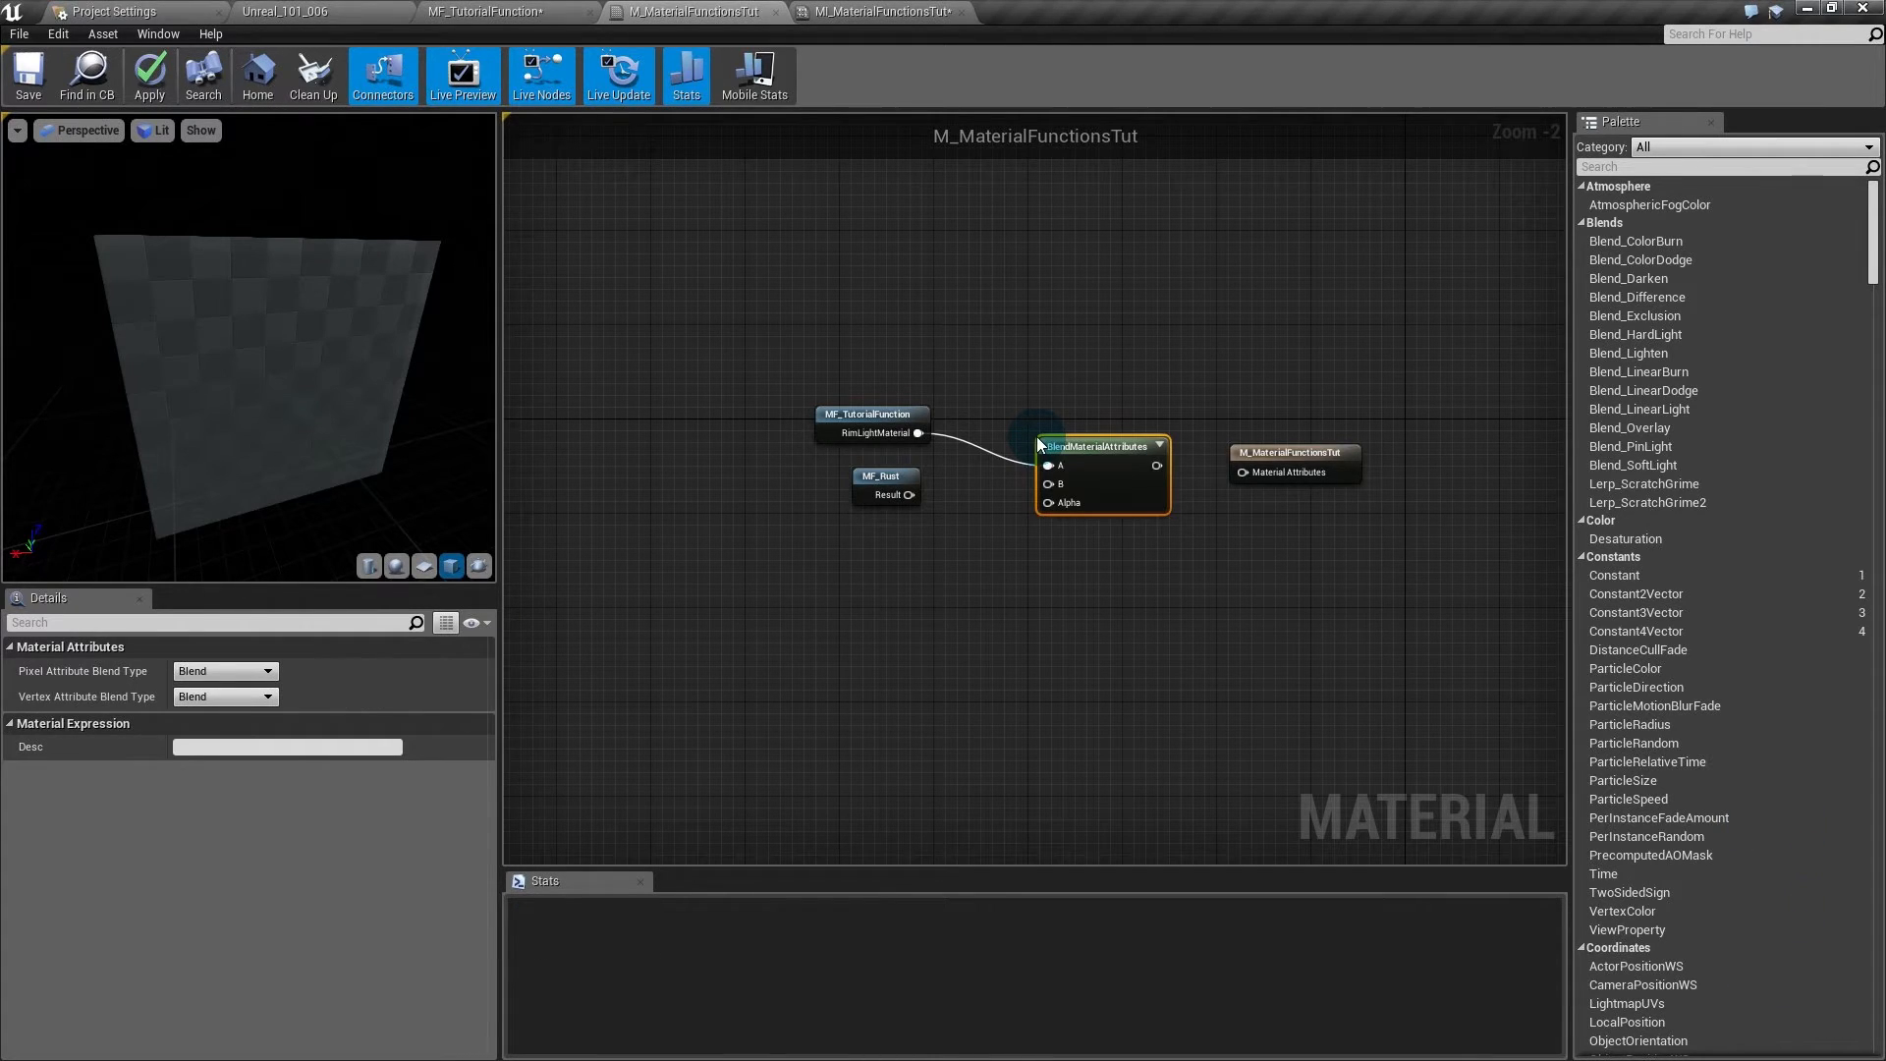
left_click(1058, 444)
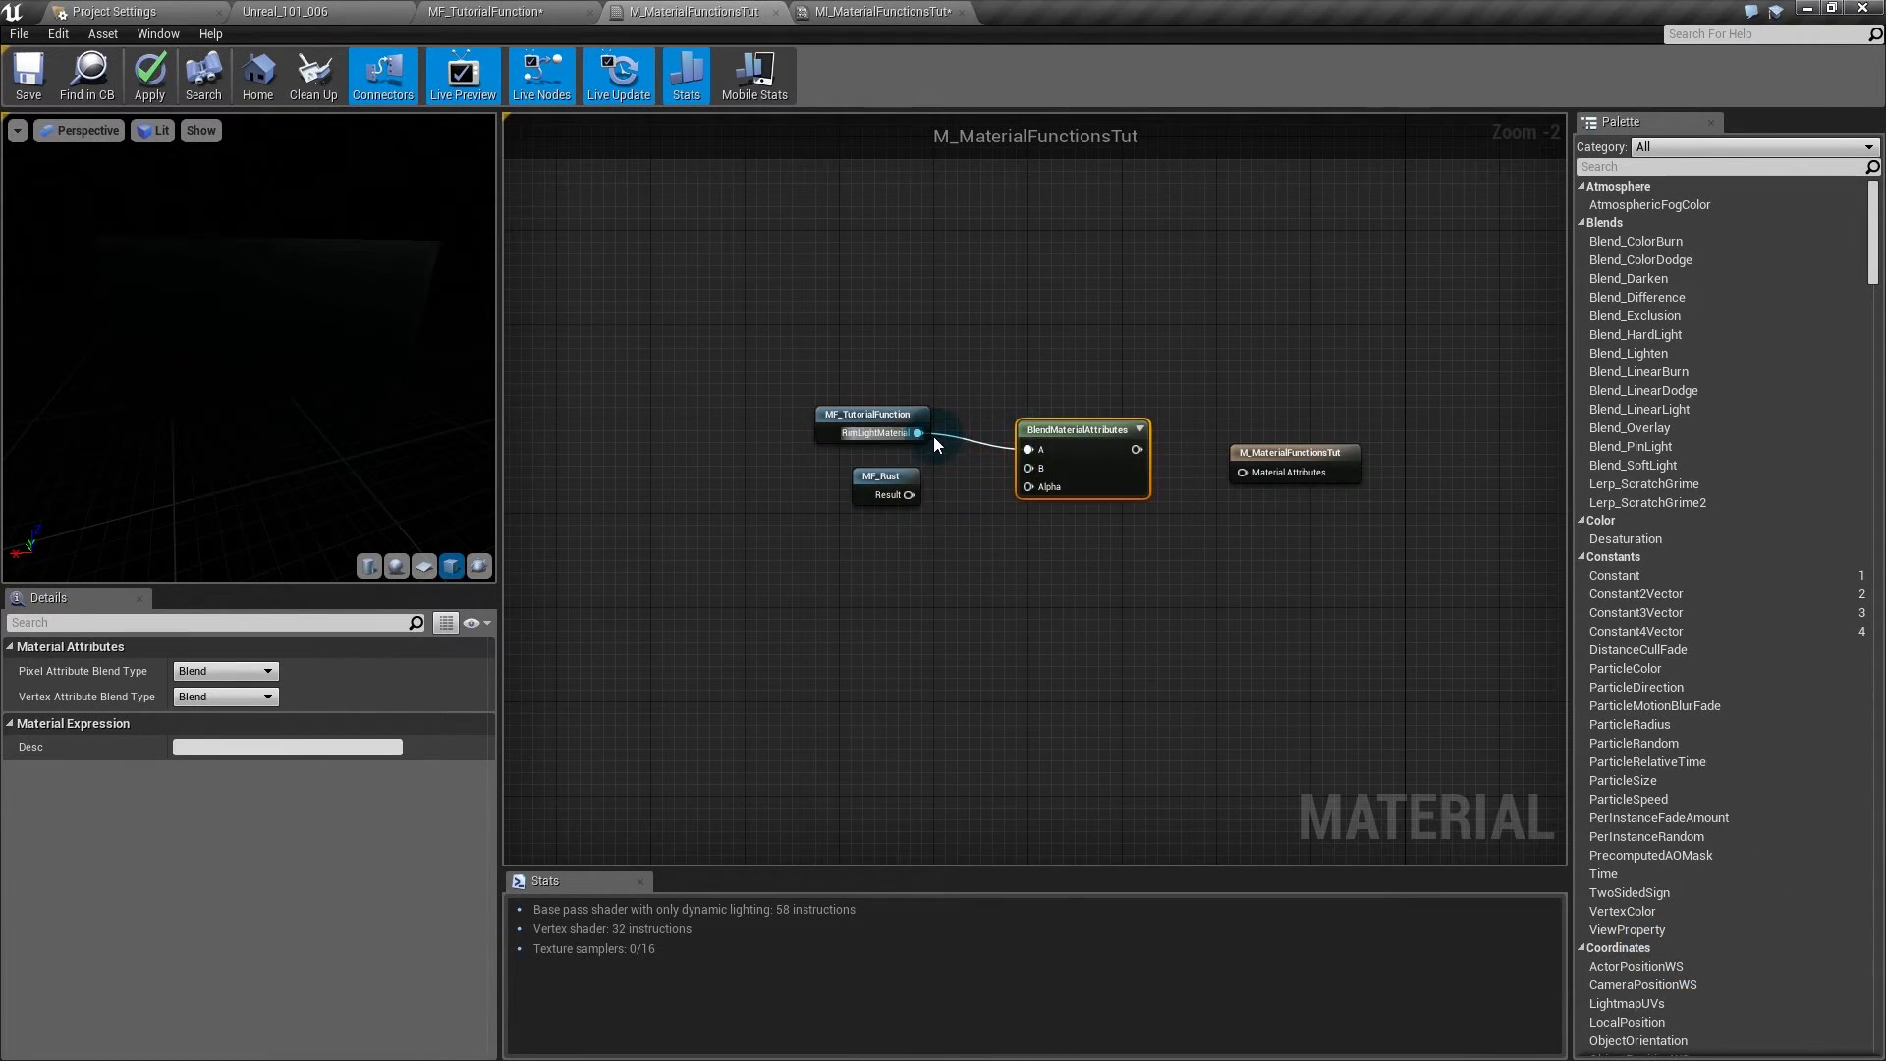
left_click_drag(1027, 470, 909, 494)
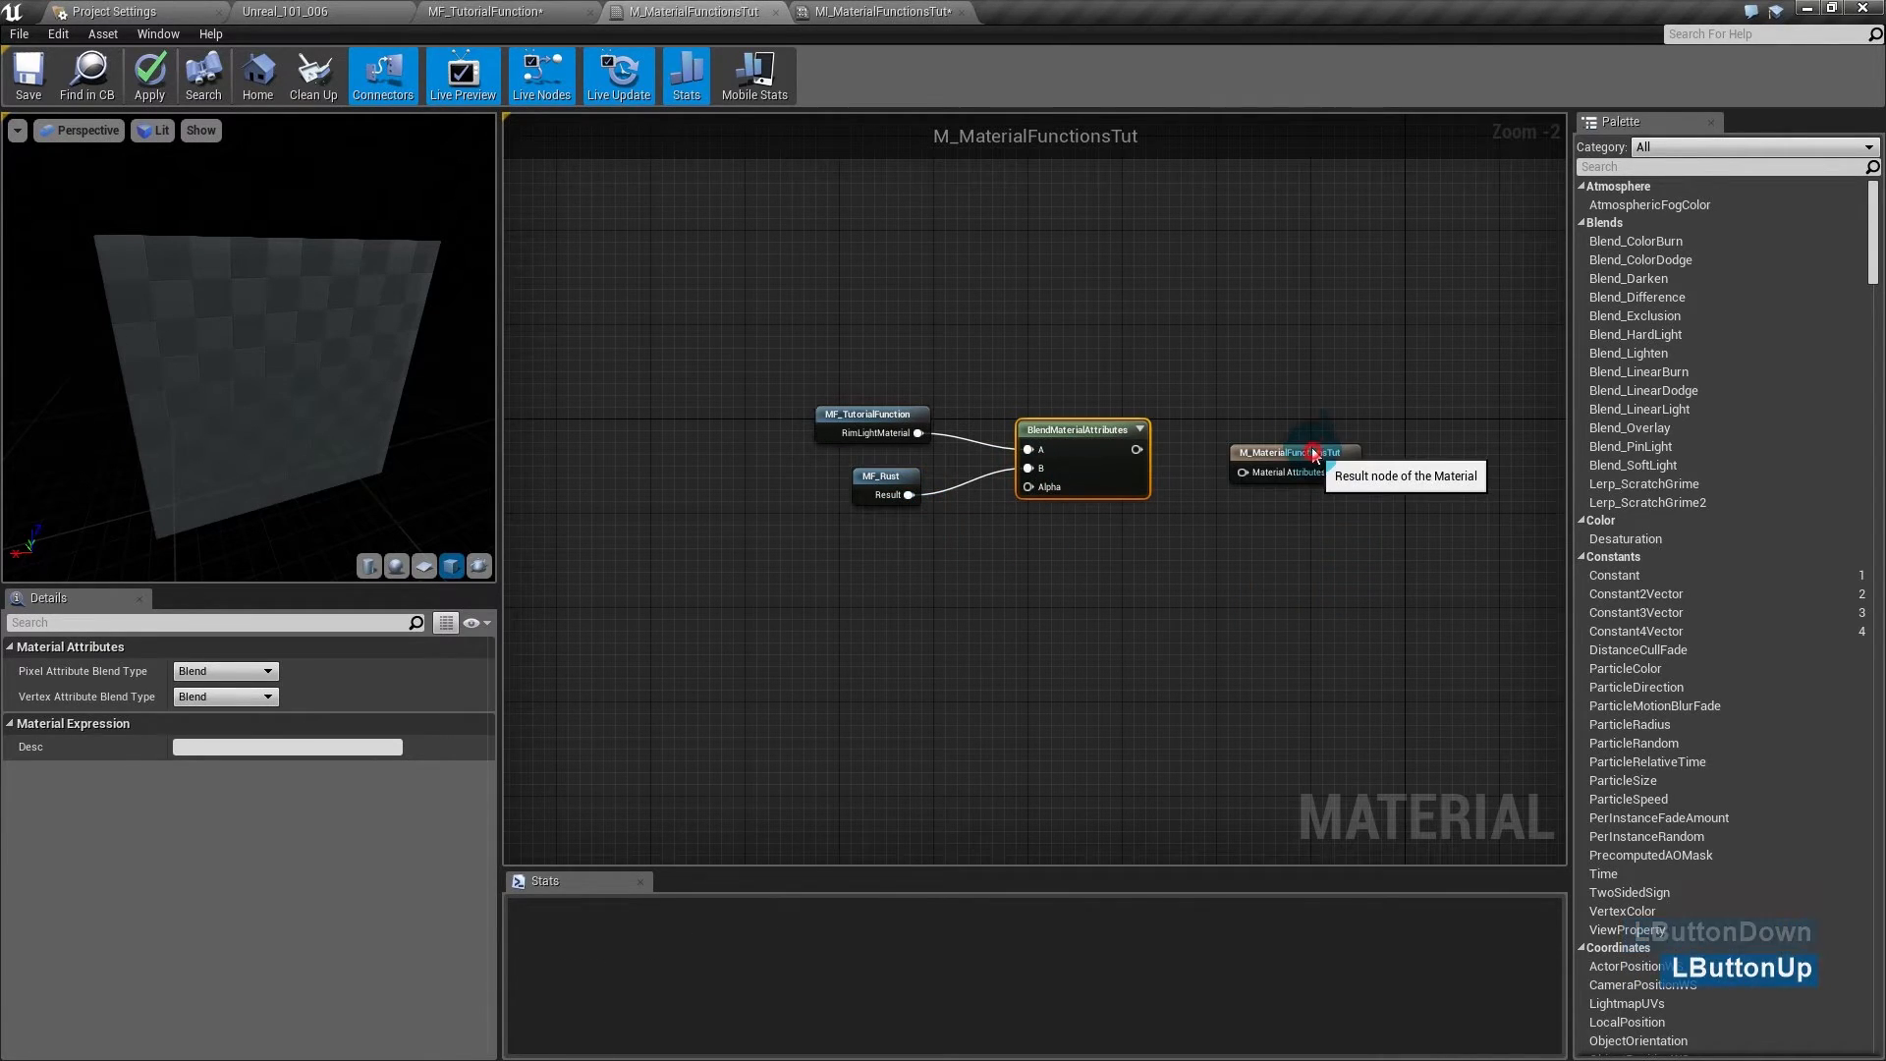
- Connect the blend output to the material's Material Attributes input
left_click_drag(1318, 453, 1305, 429)
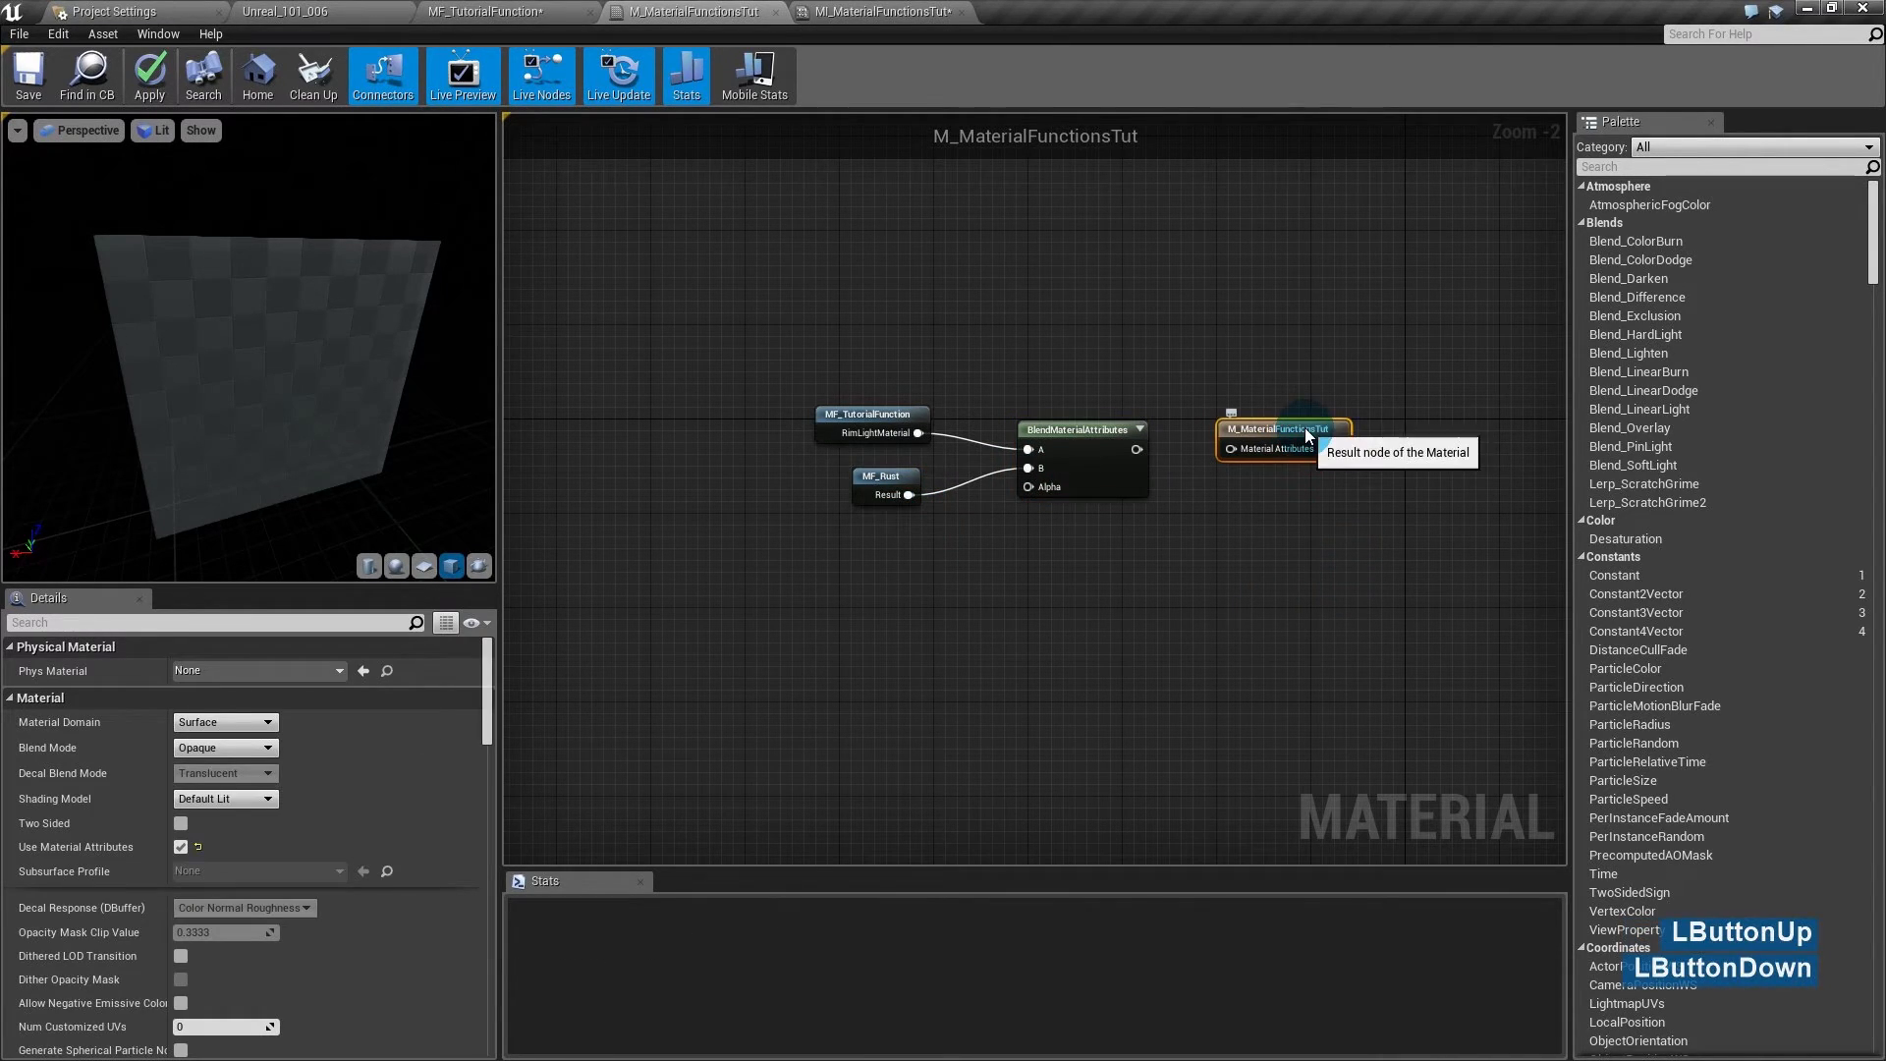
left_click(1170, 563)
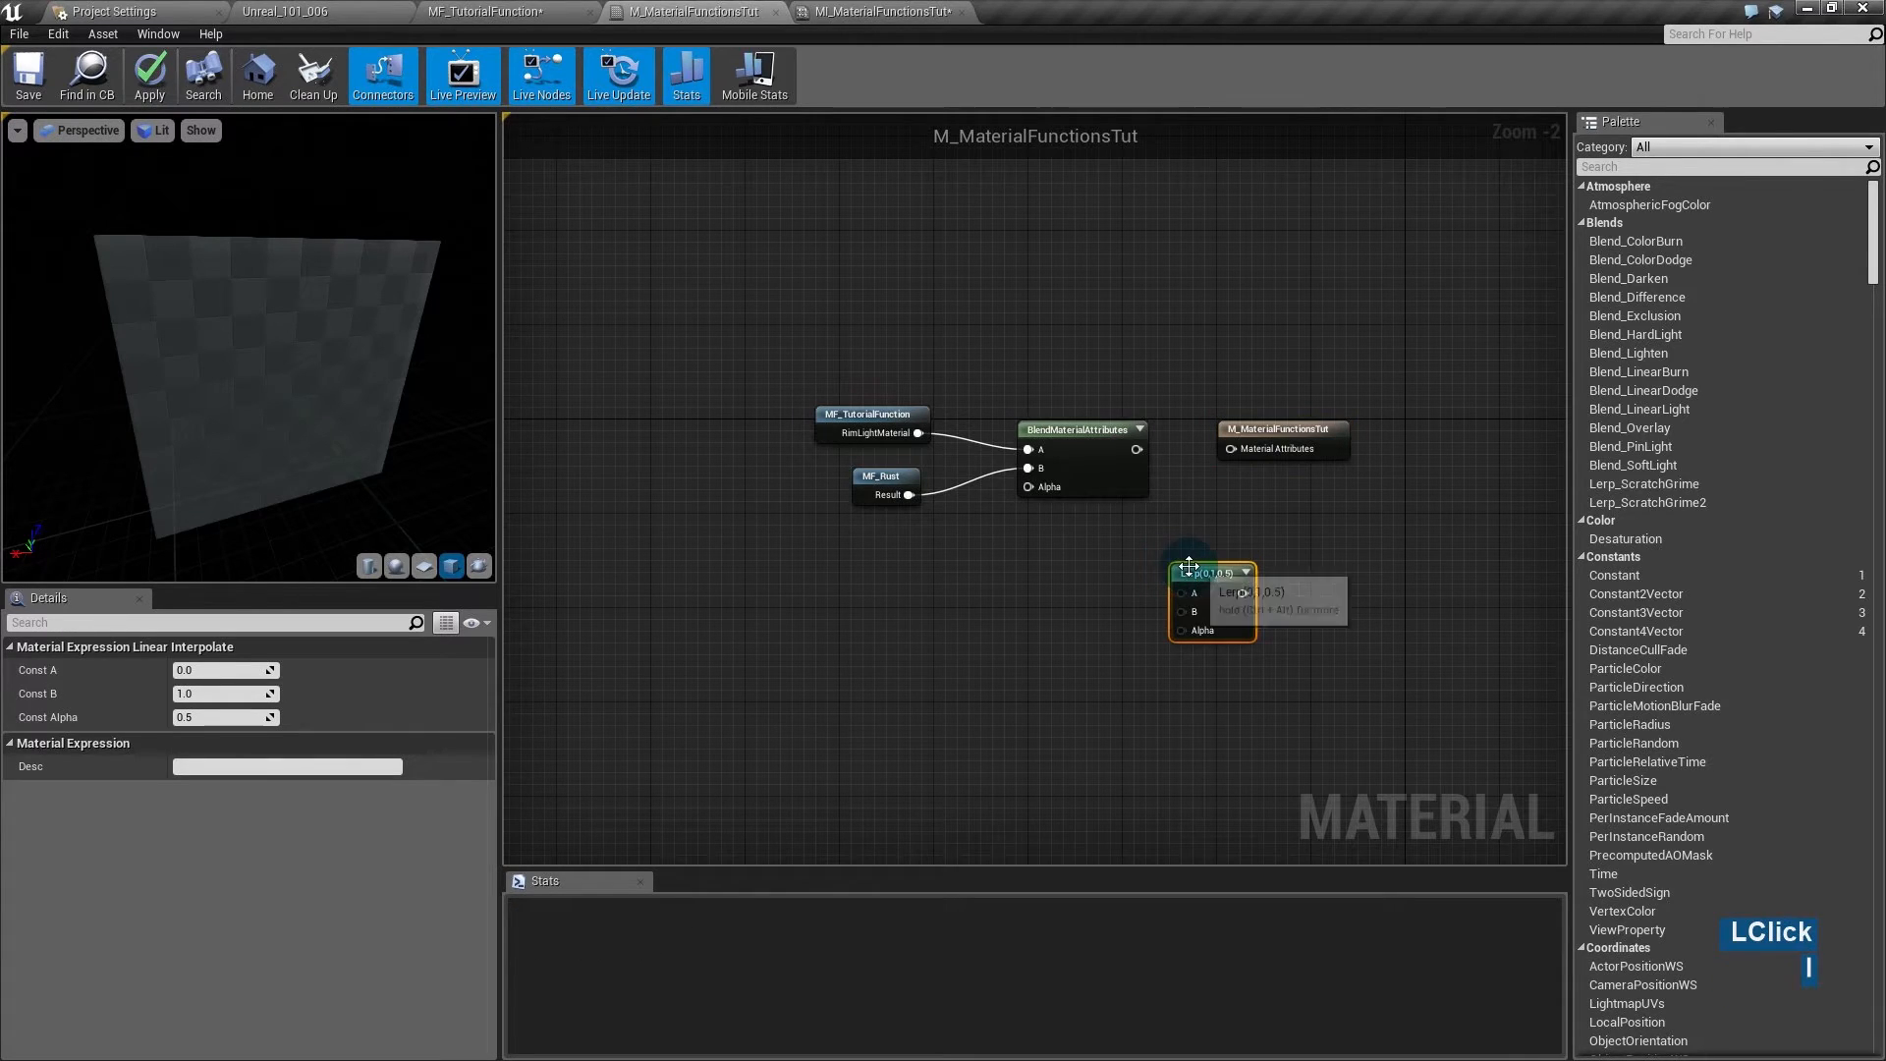
left_click_drag(1194, 575, 1205, 537)
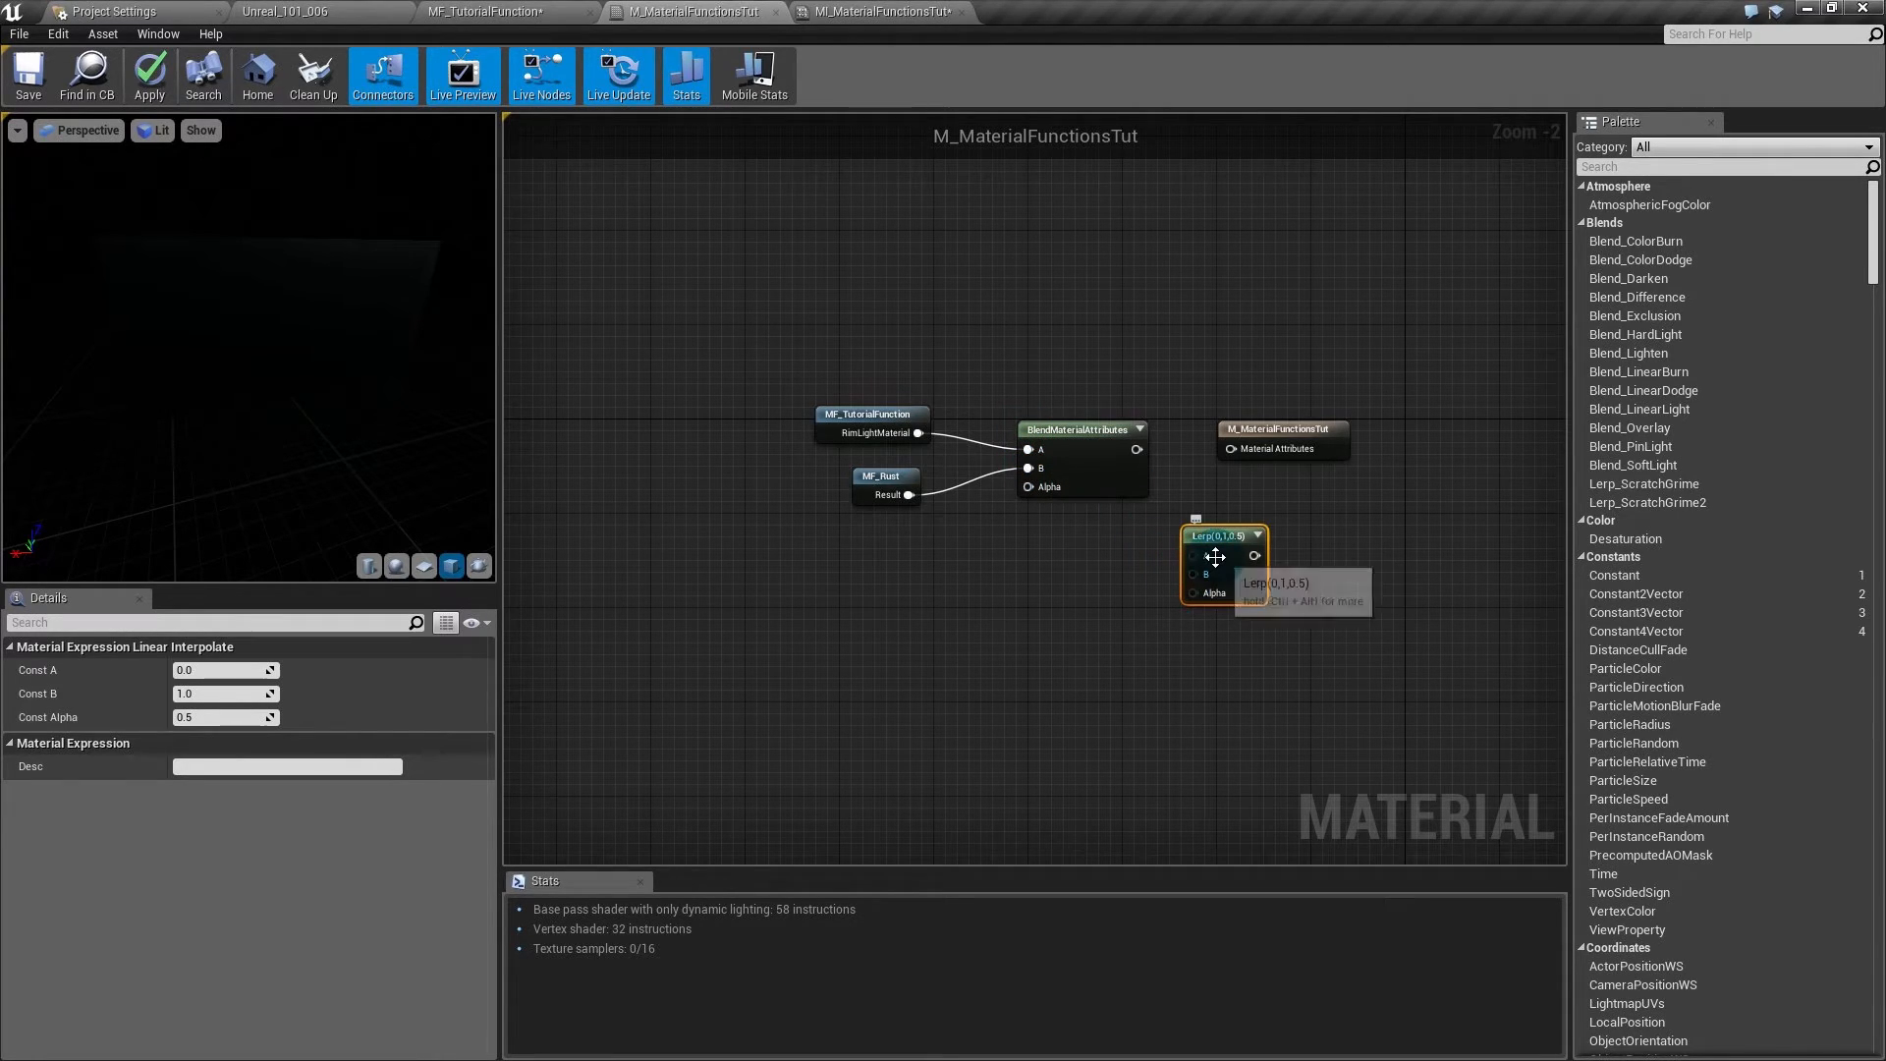
key("Delete")
left_click_drag(1137, 449, 1247, 451)
left_click(1031, 486)
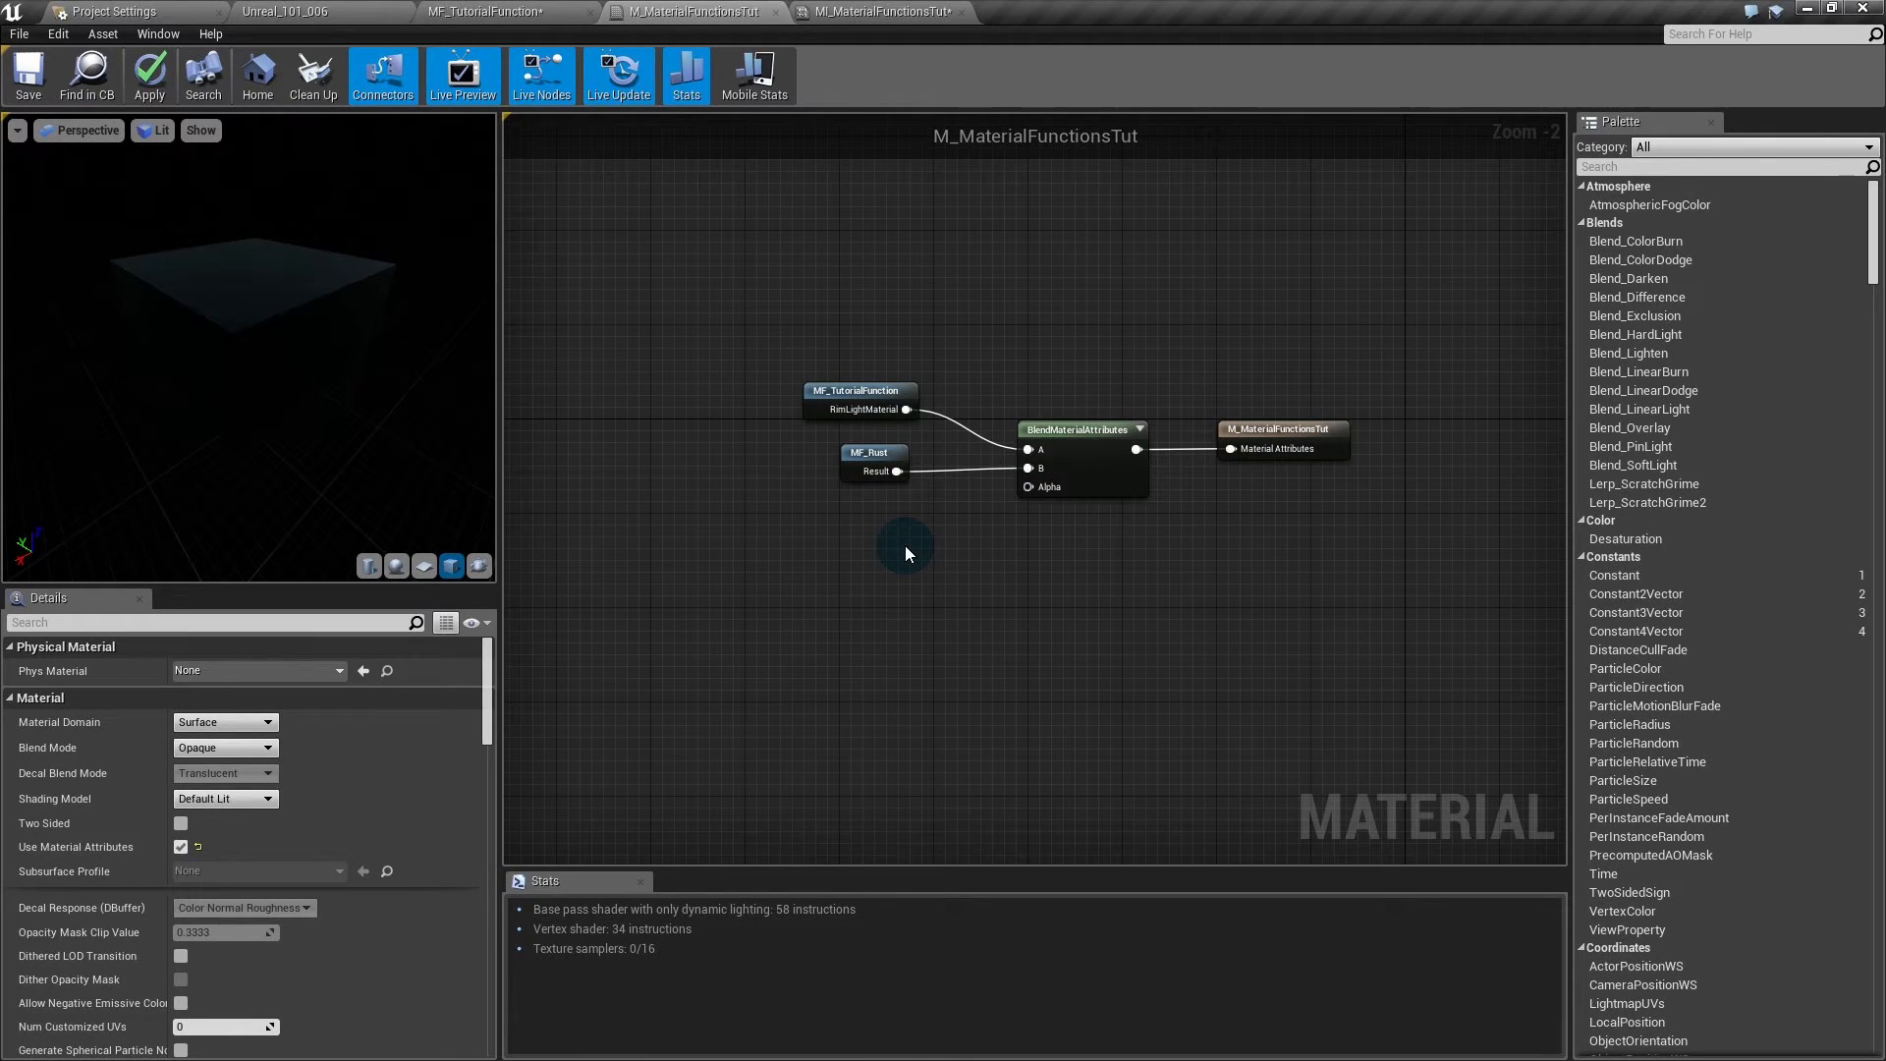
- Add a Texture Sample using T_TexturesTutorial below the blend node
left_click(844, 556)
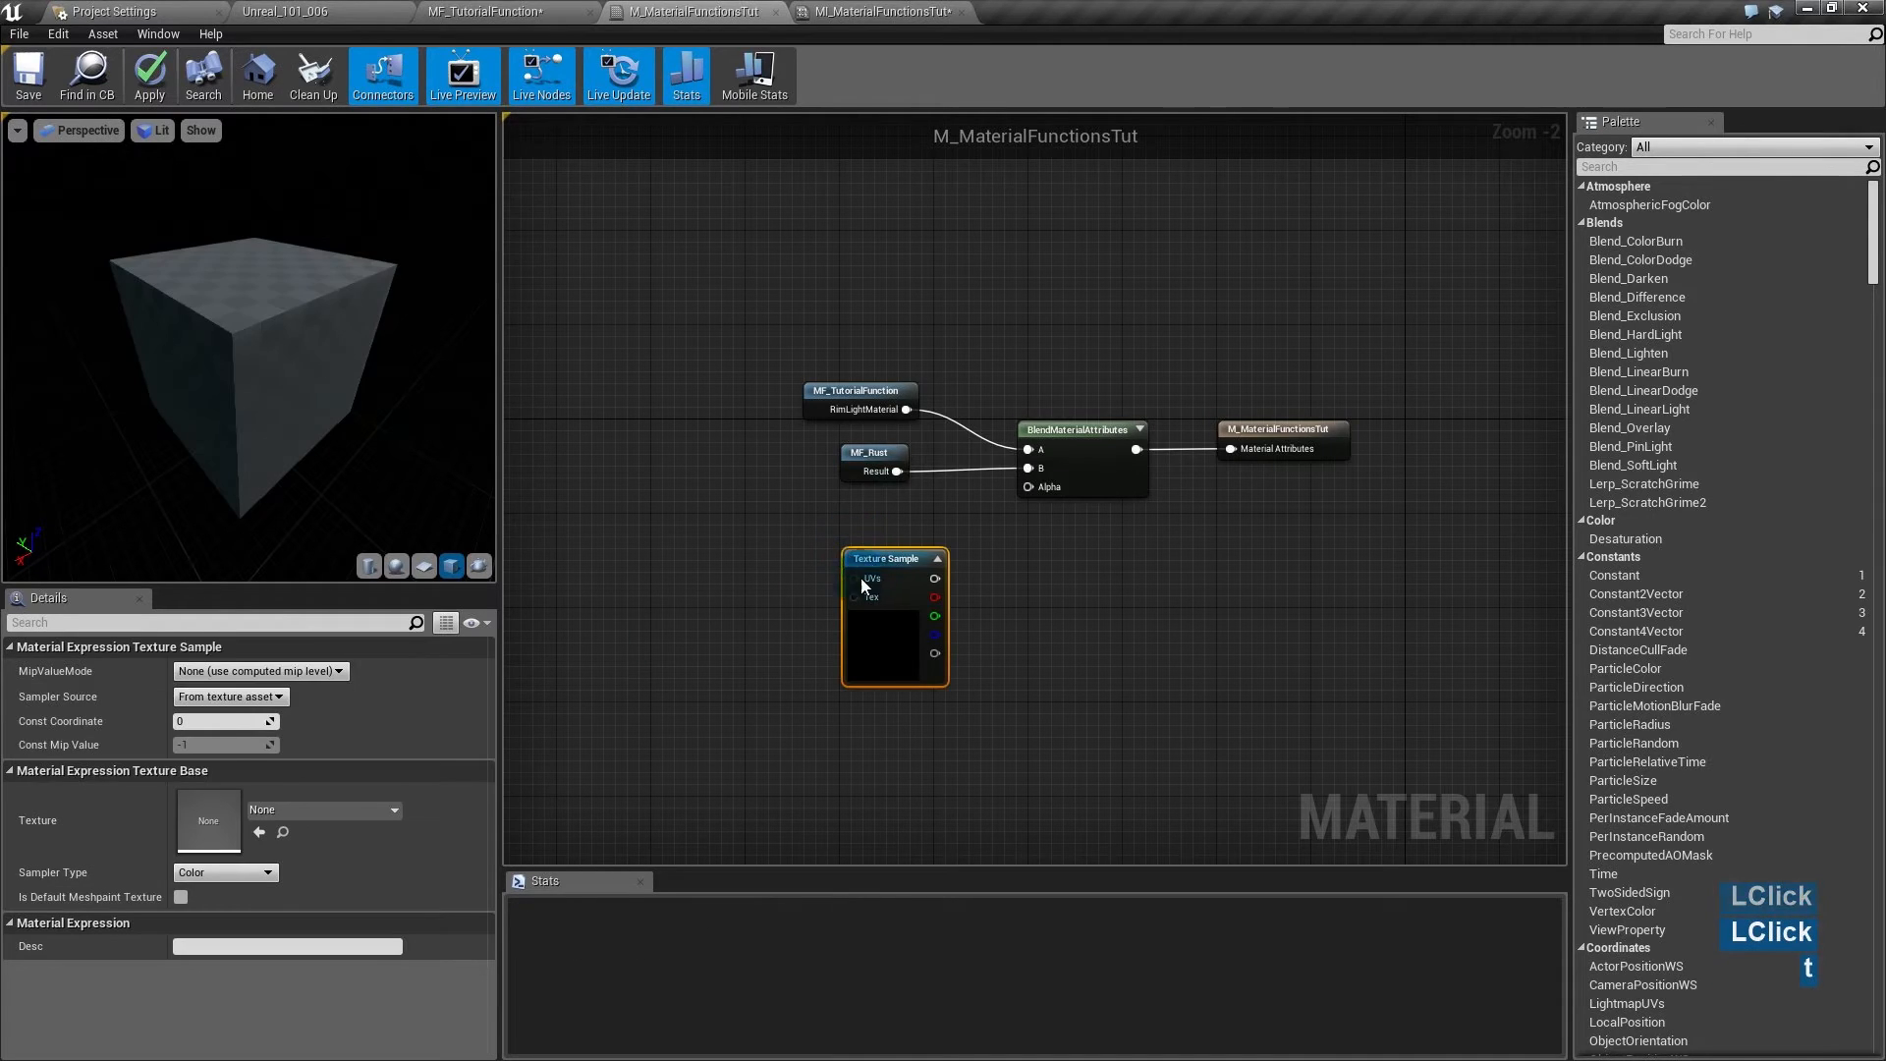
left_click(280, 809)
left_click(344, 509)
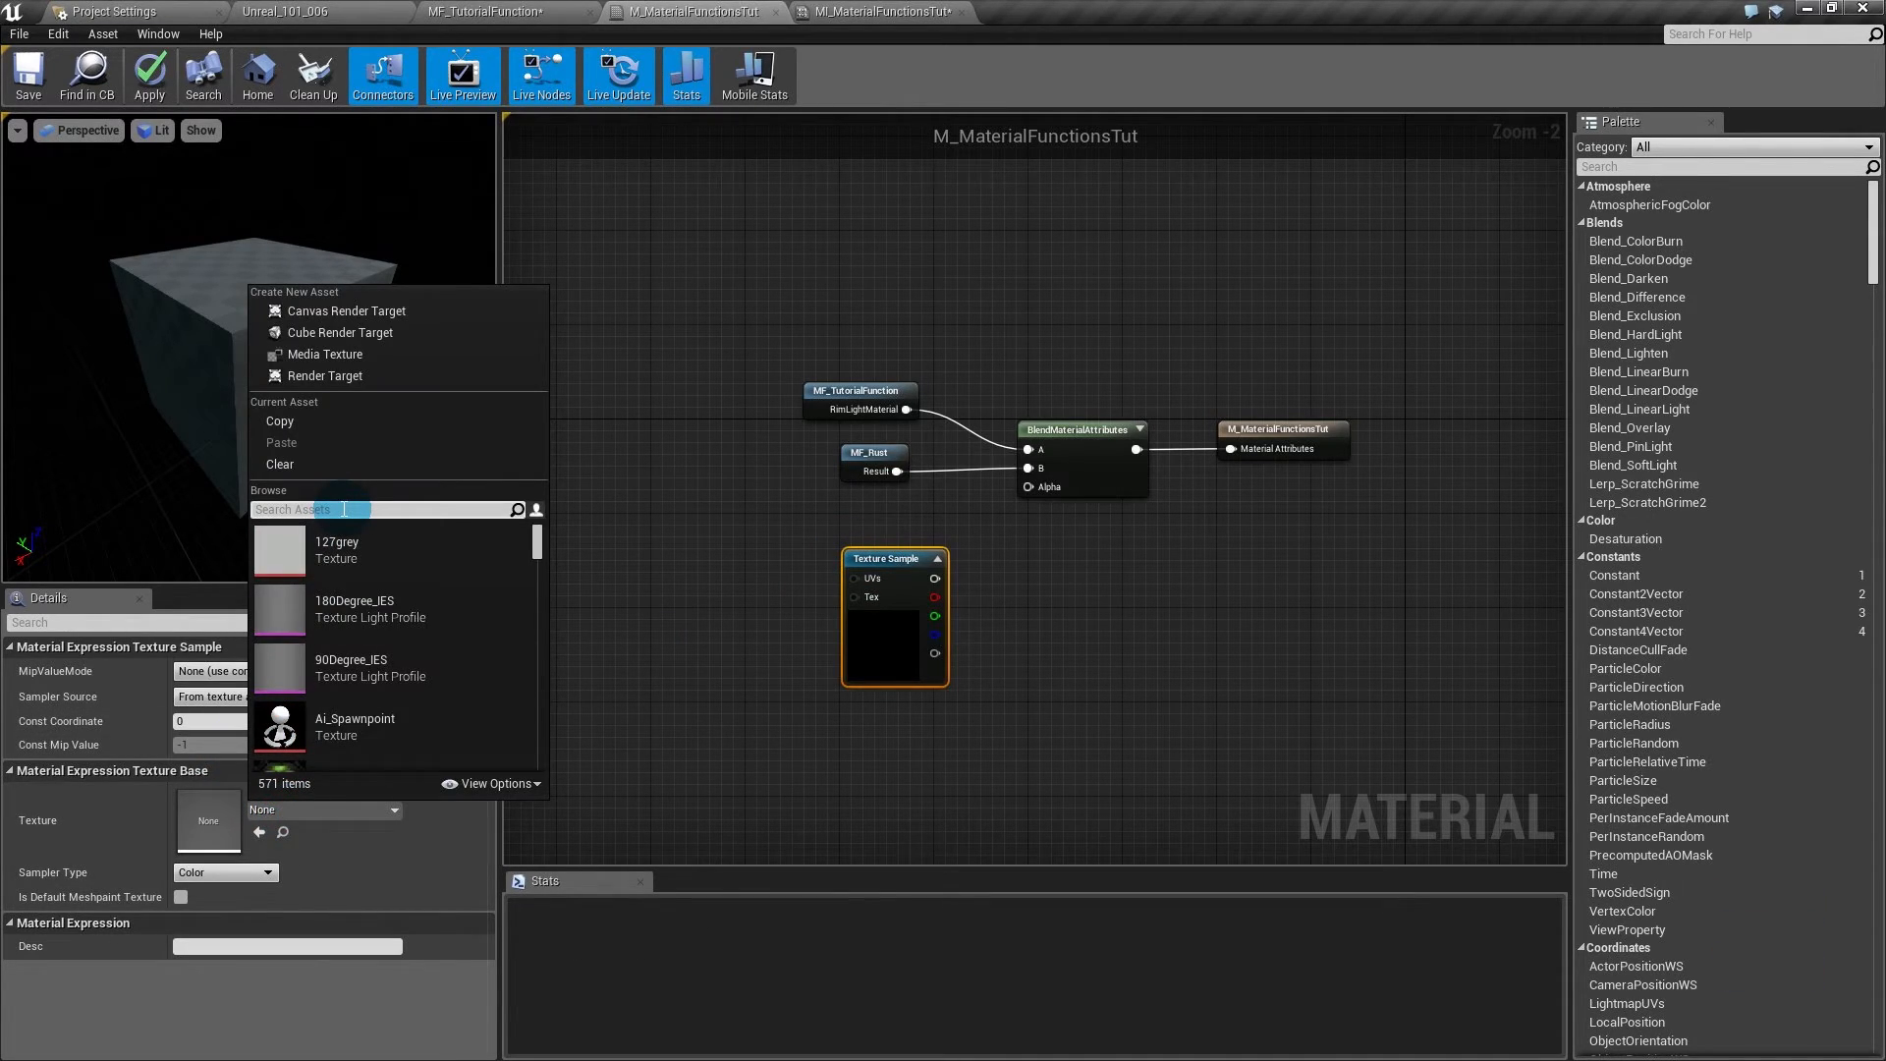
type("tutorialste")
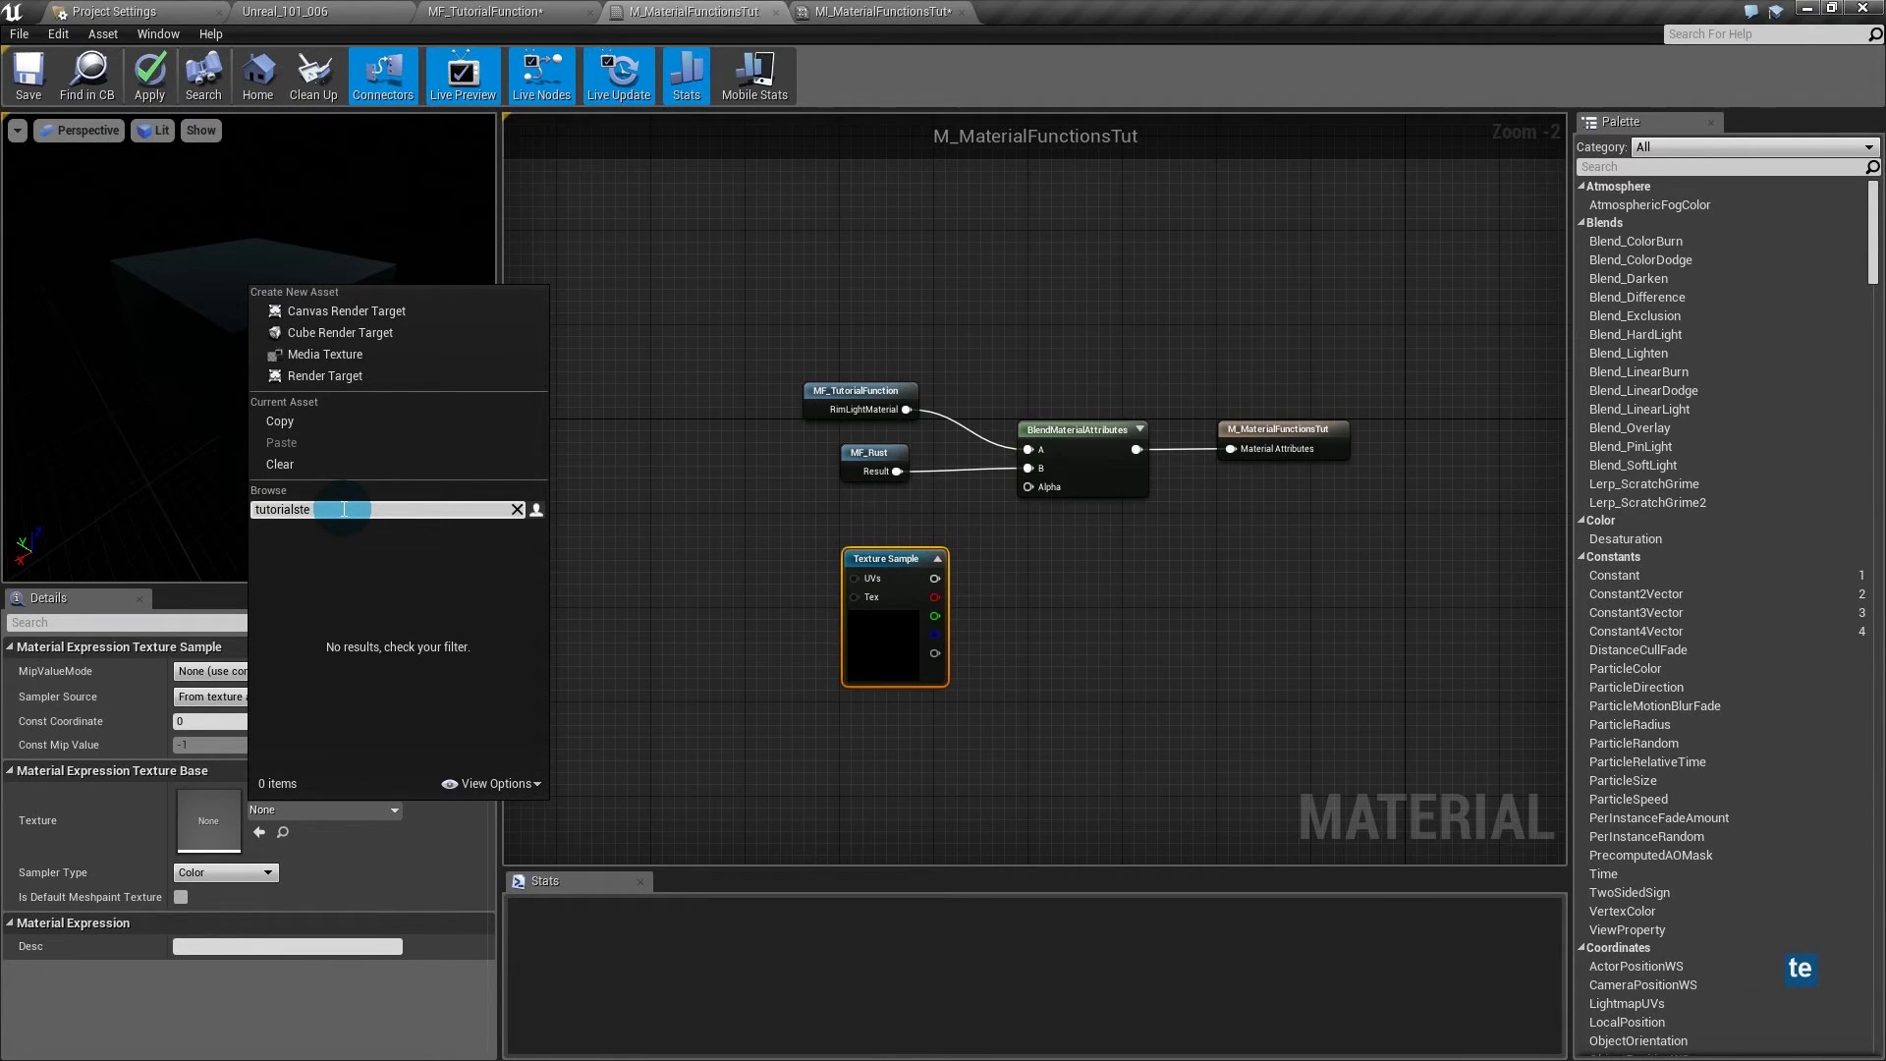
key("BackSpace")
key("BackSpace")
type("tex")
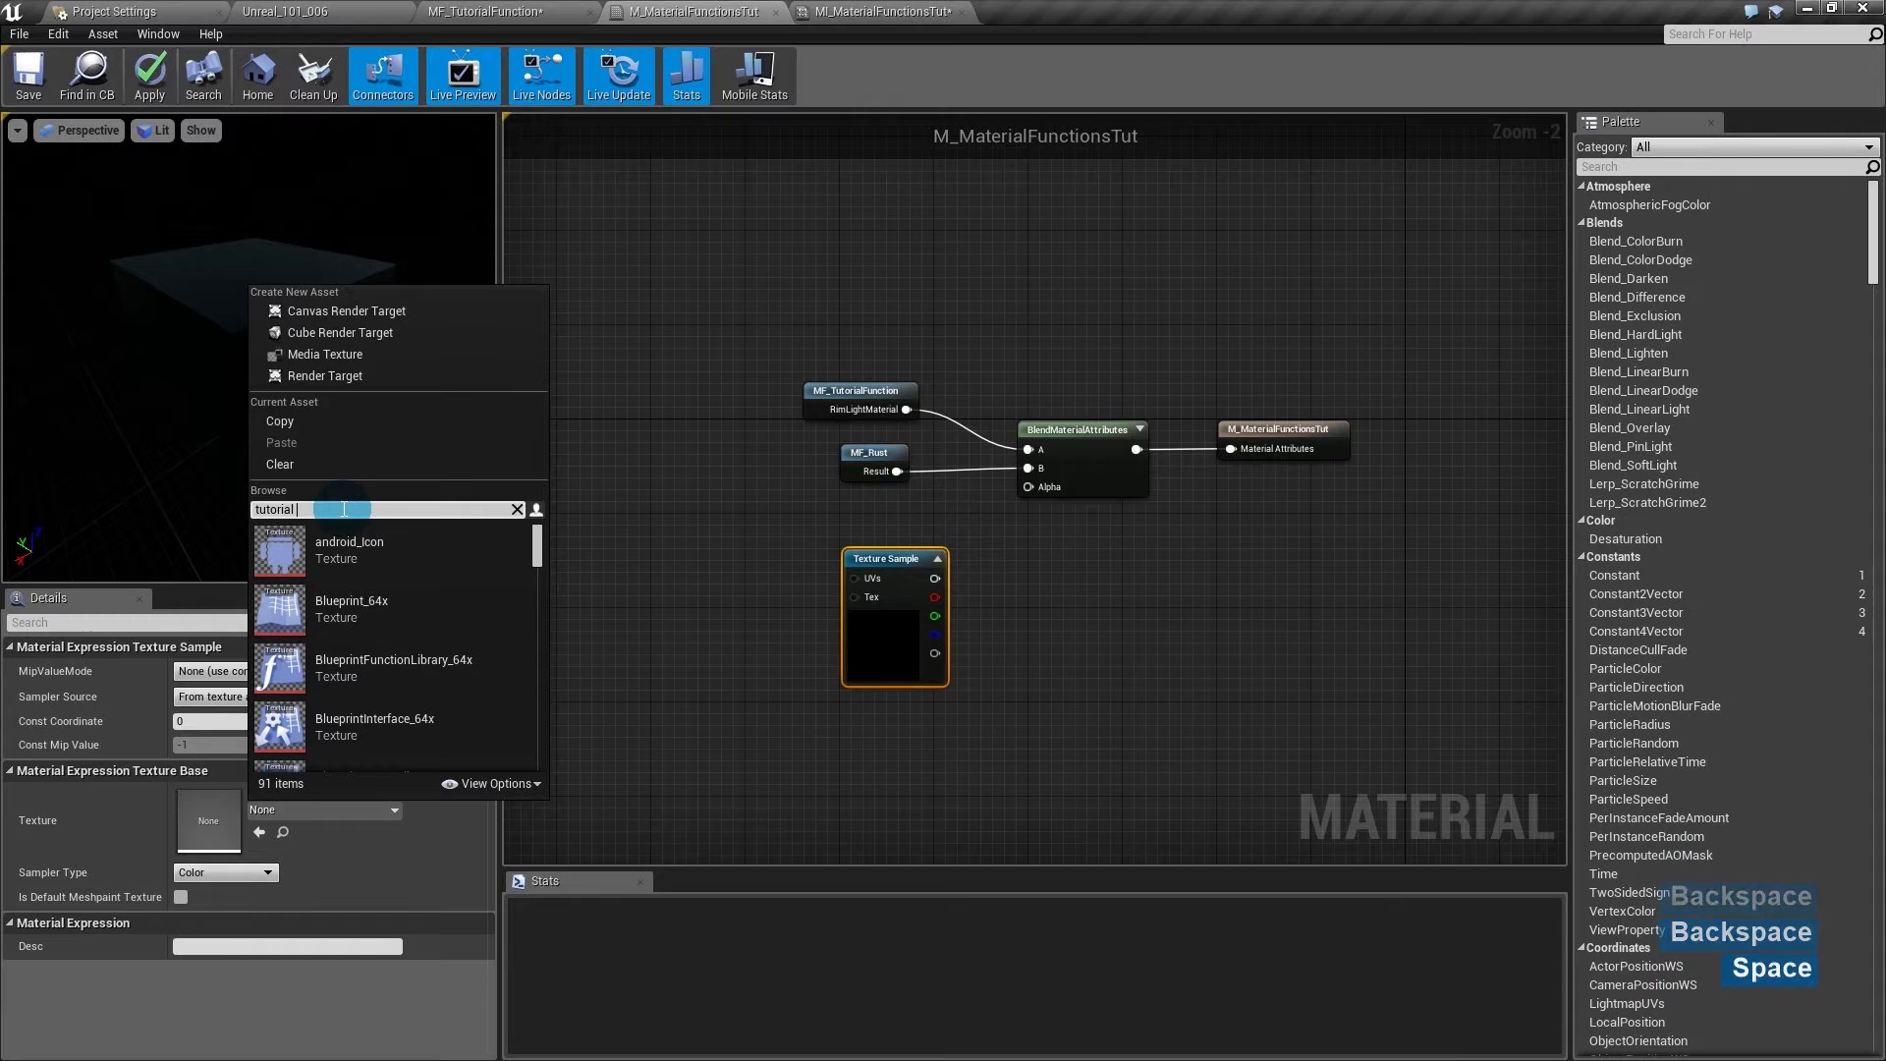
type("t")
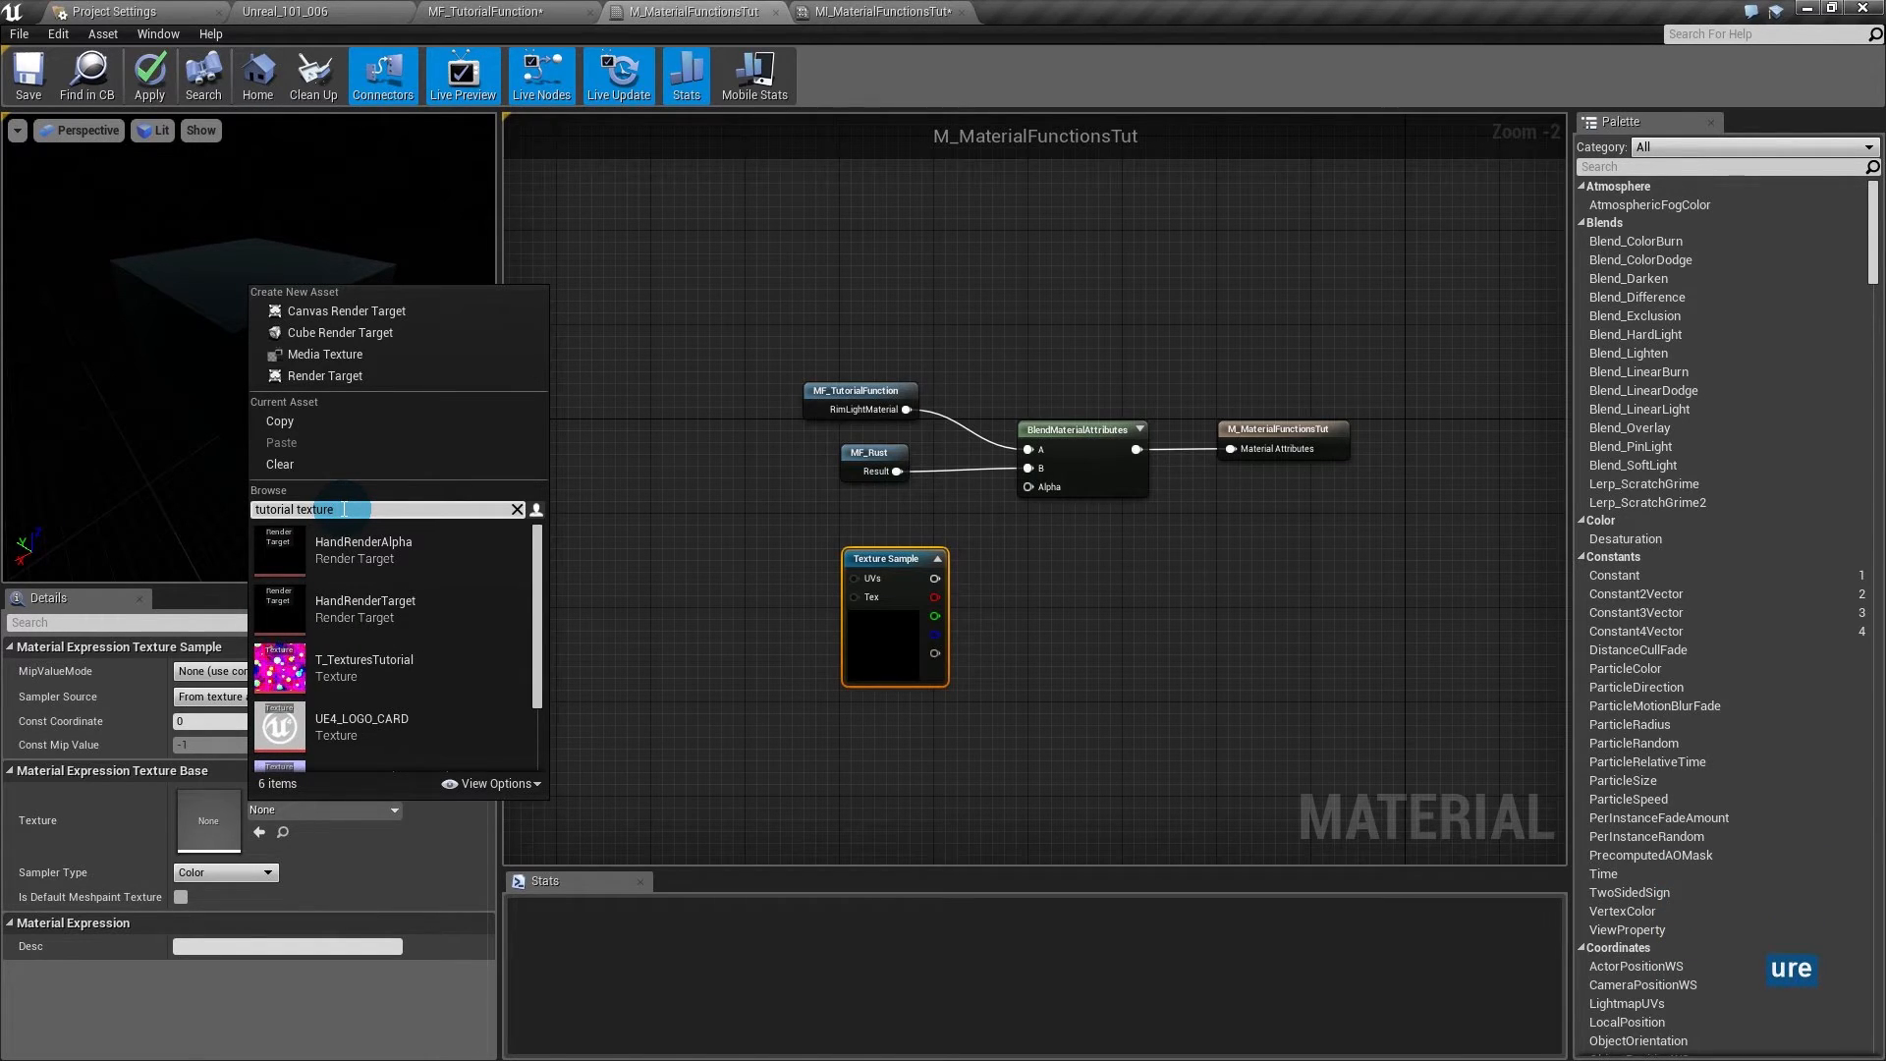
left_click(378, 667)
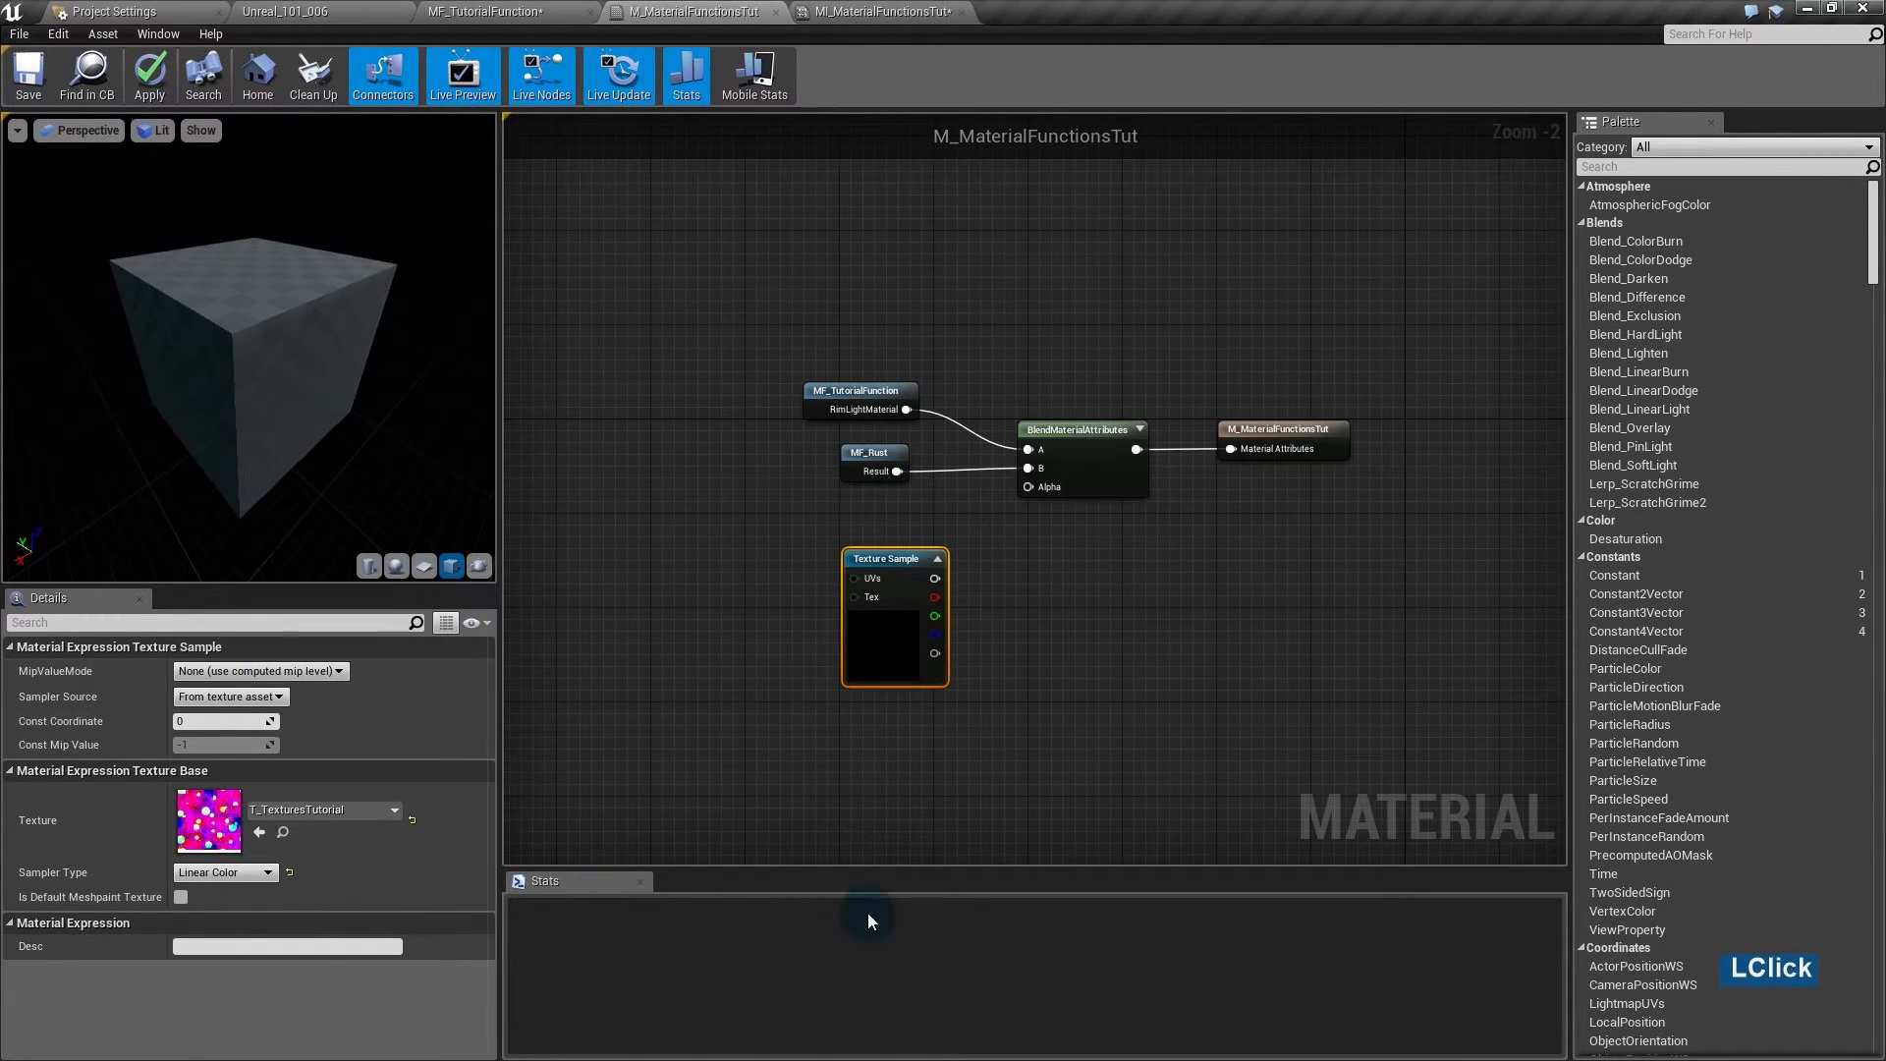
left_click_drag(896, 640, 775, 640)
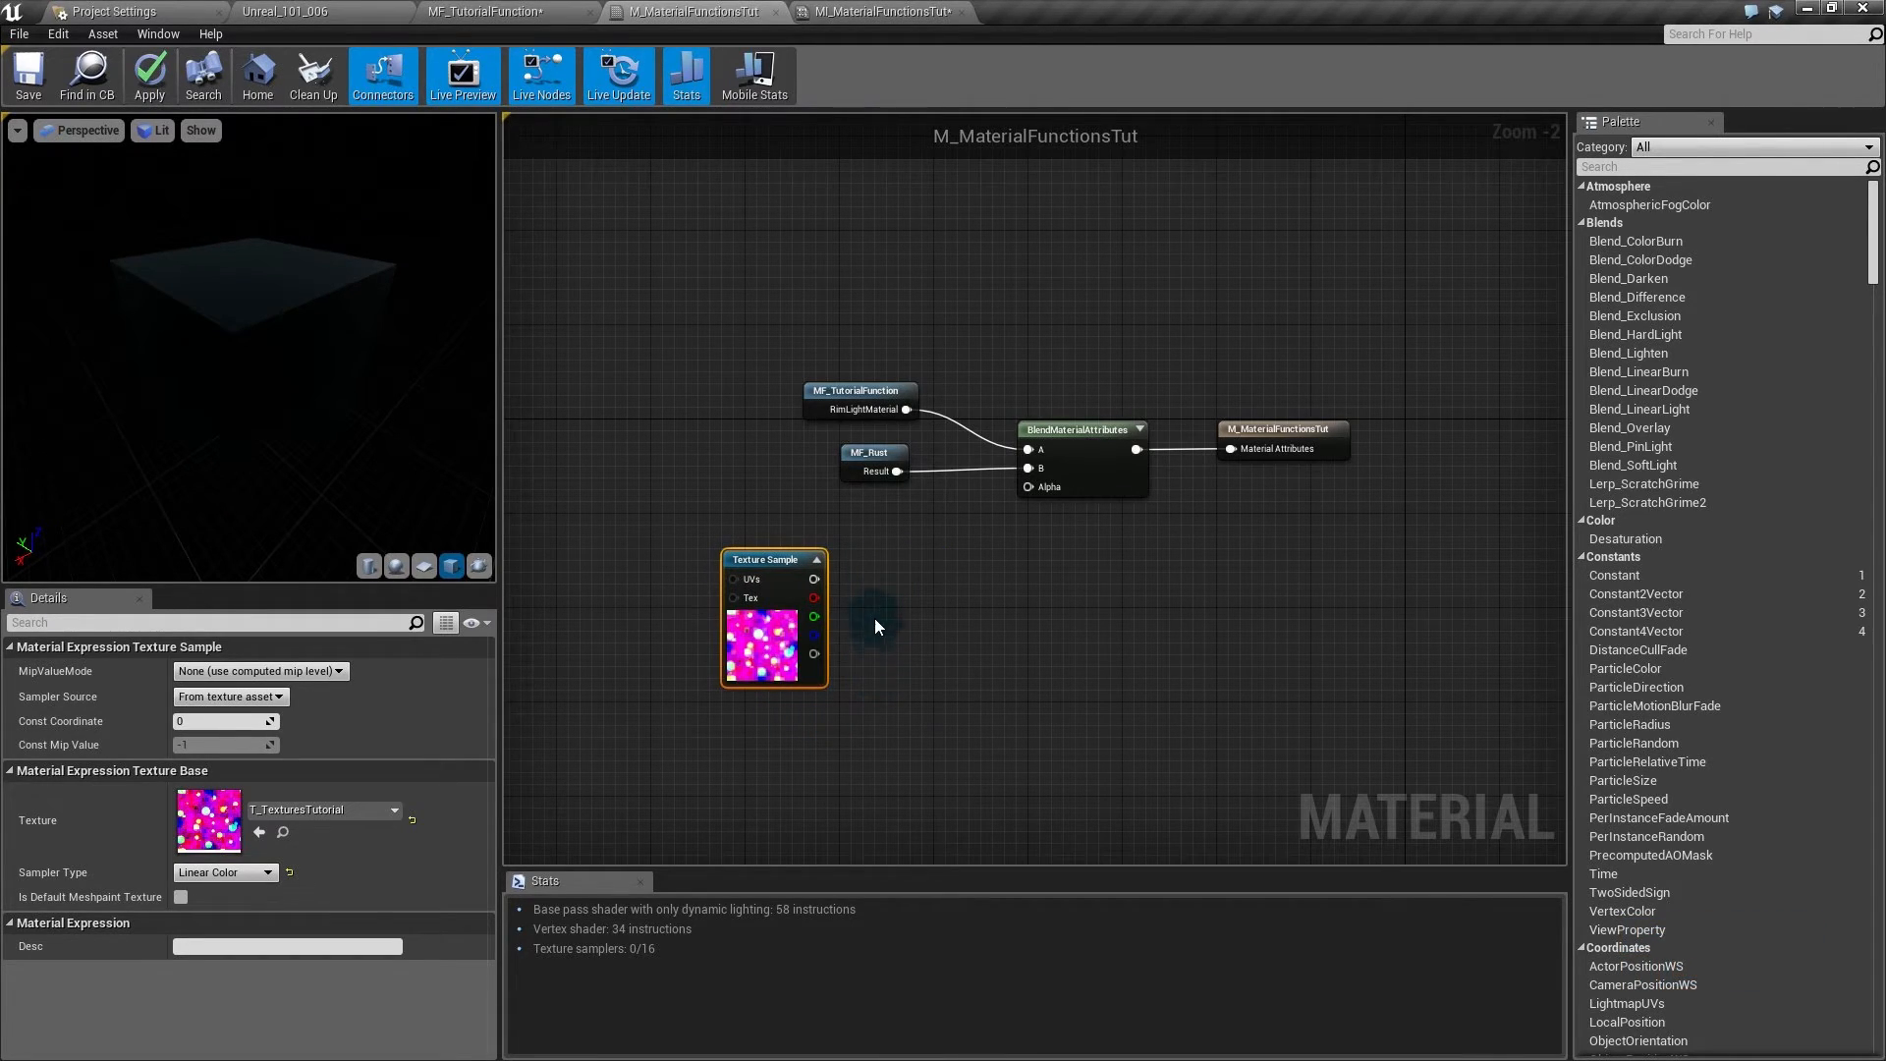
- Wire the texture's red channel into the blend Alpha and MF_Rust into input A
left_click_drag(817, 599, 1028, 485)
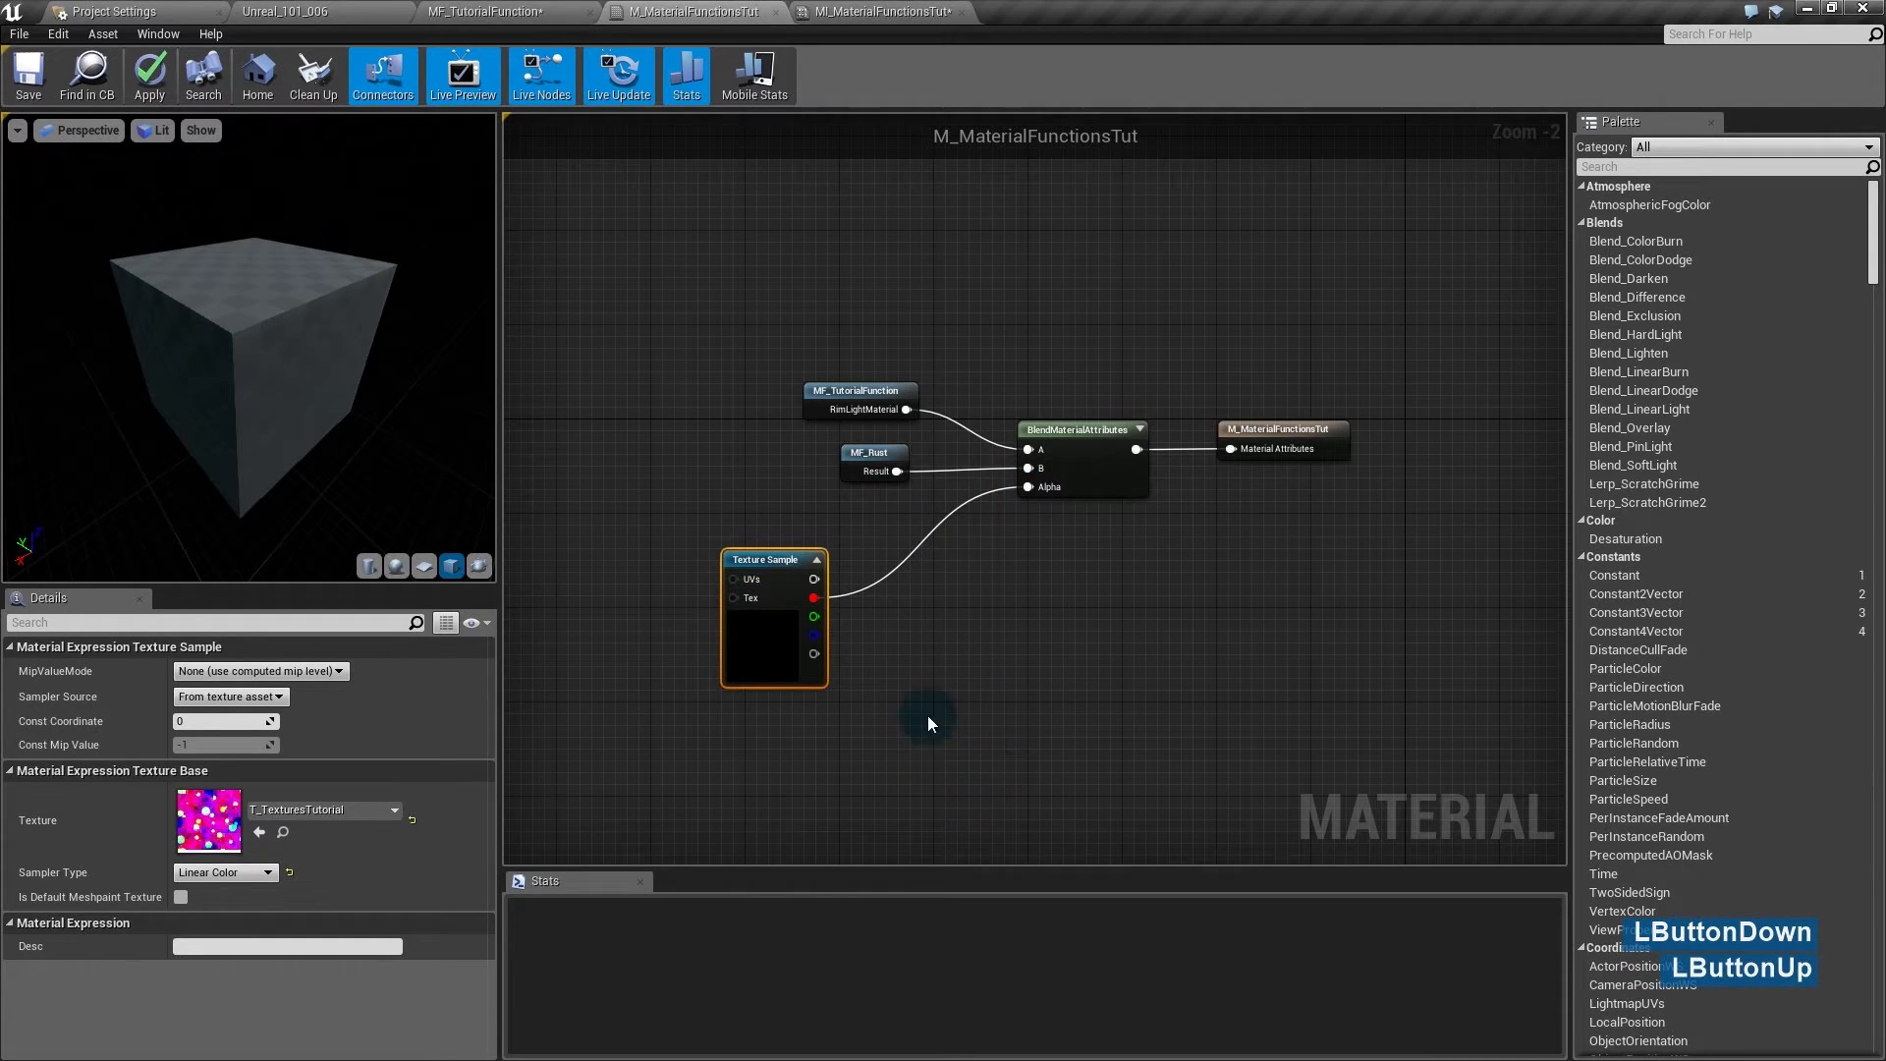
left_click_drag(294, 393, 187, 369)
right_click_drag(187, 369, 186, 314)
left_click_drag(186, 314, 186, 412)
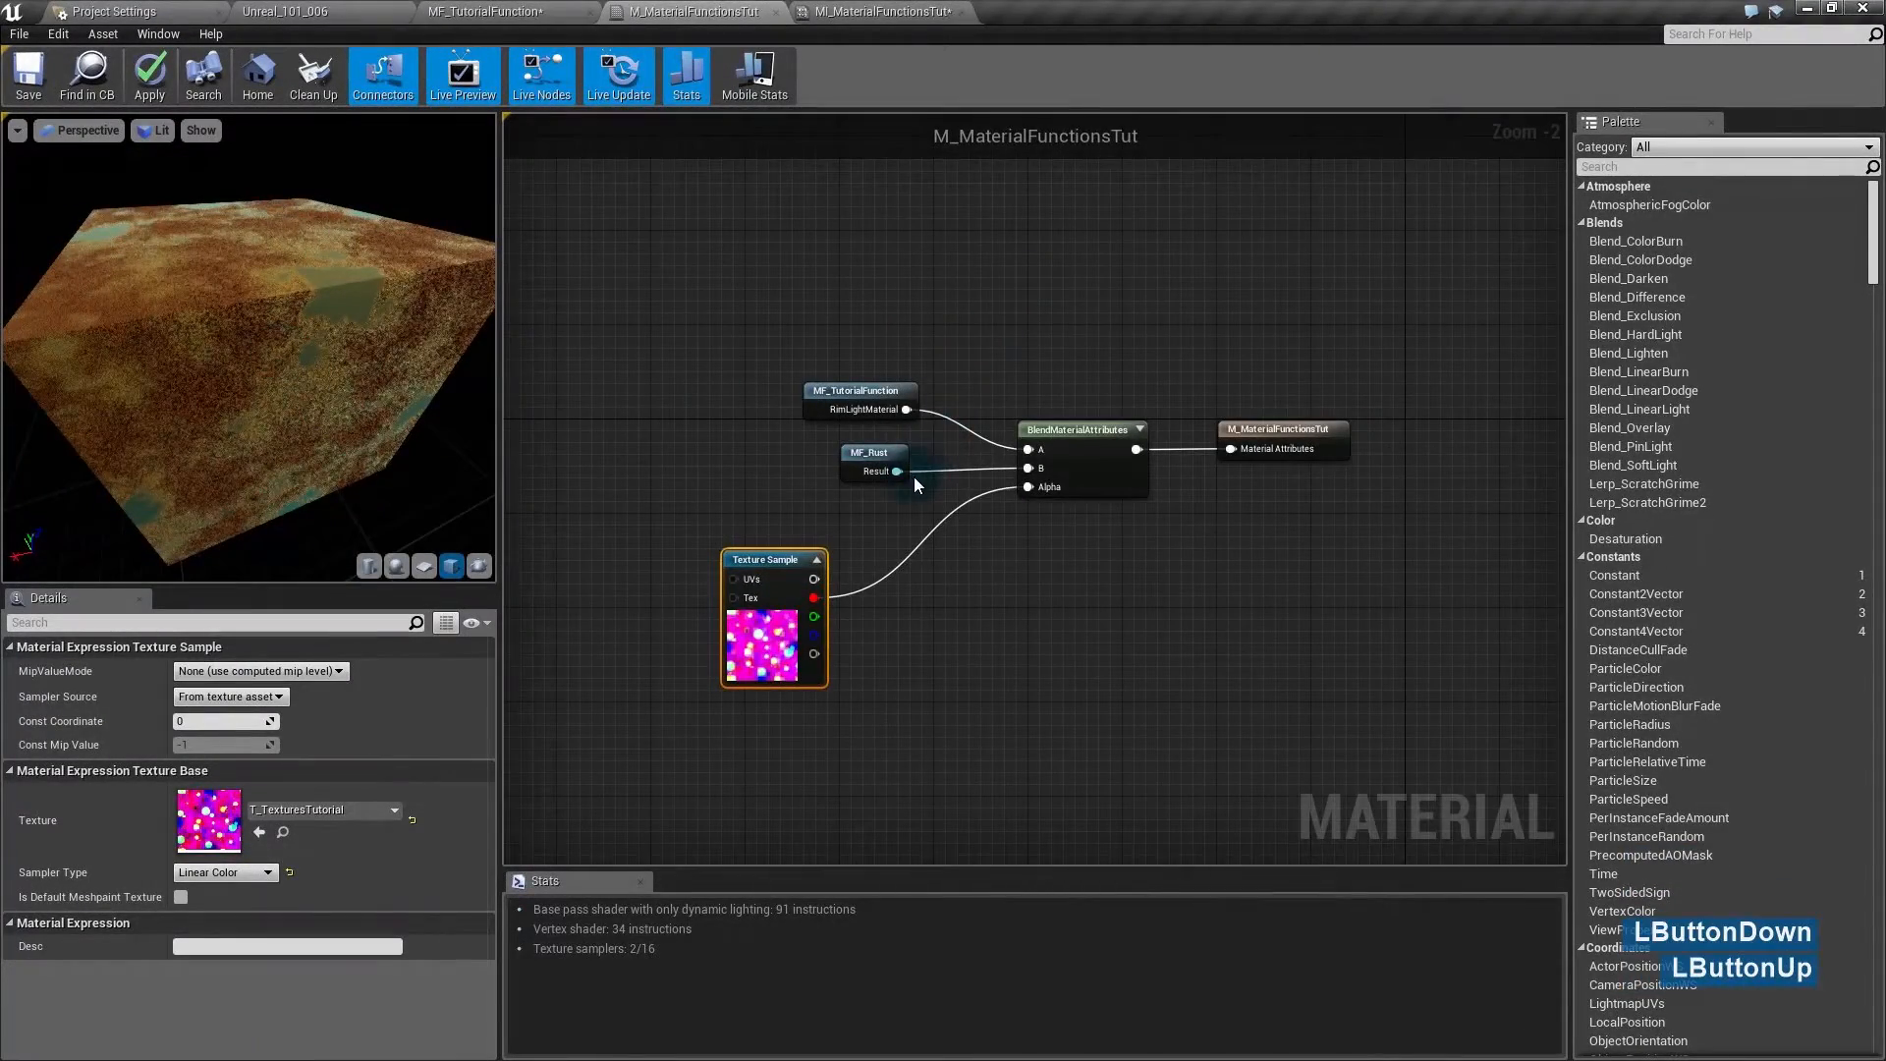
left_click_drag(896, 471, 847, 457)
left_click(903, 593)
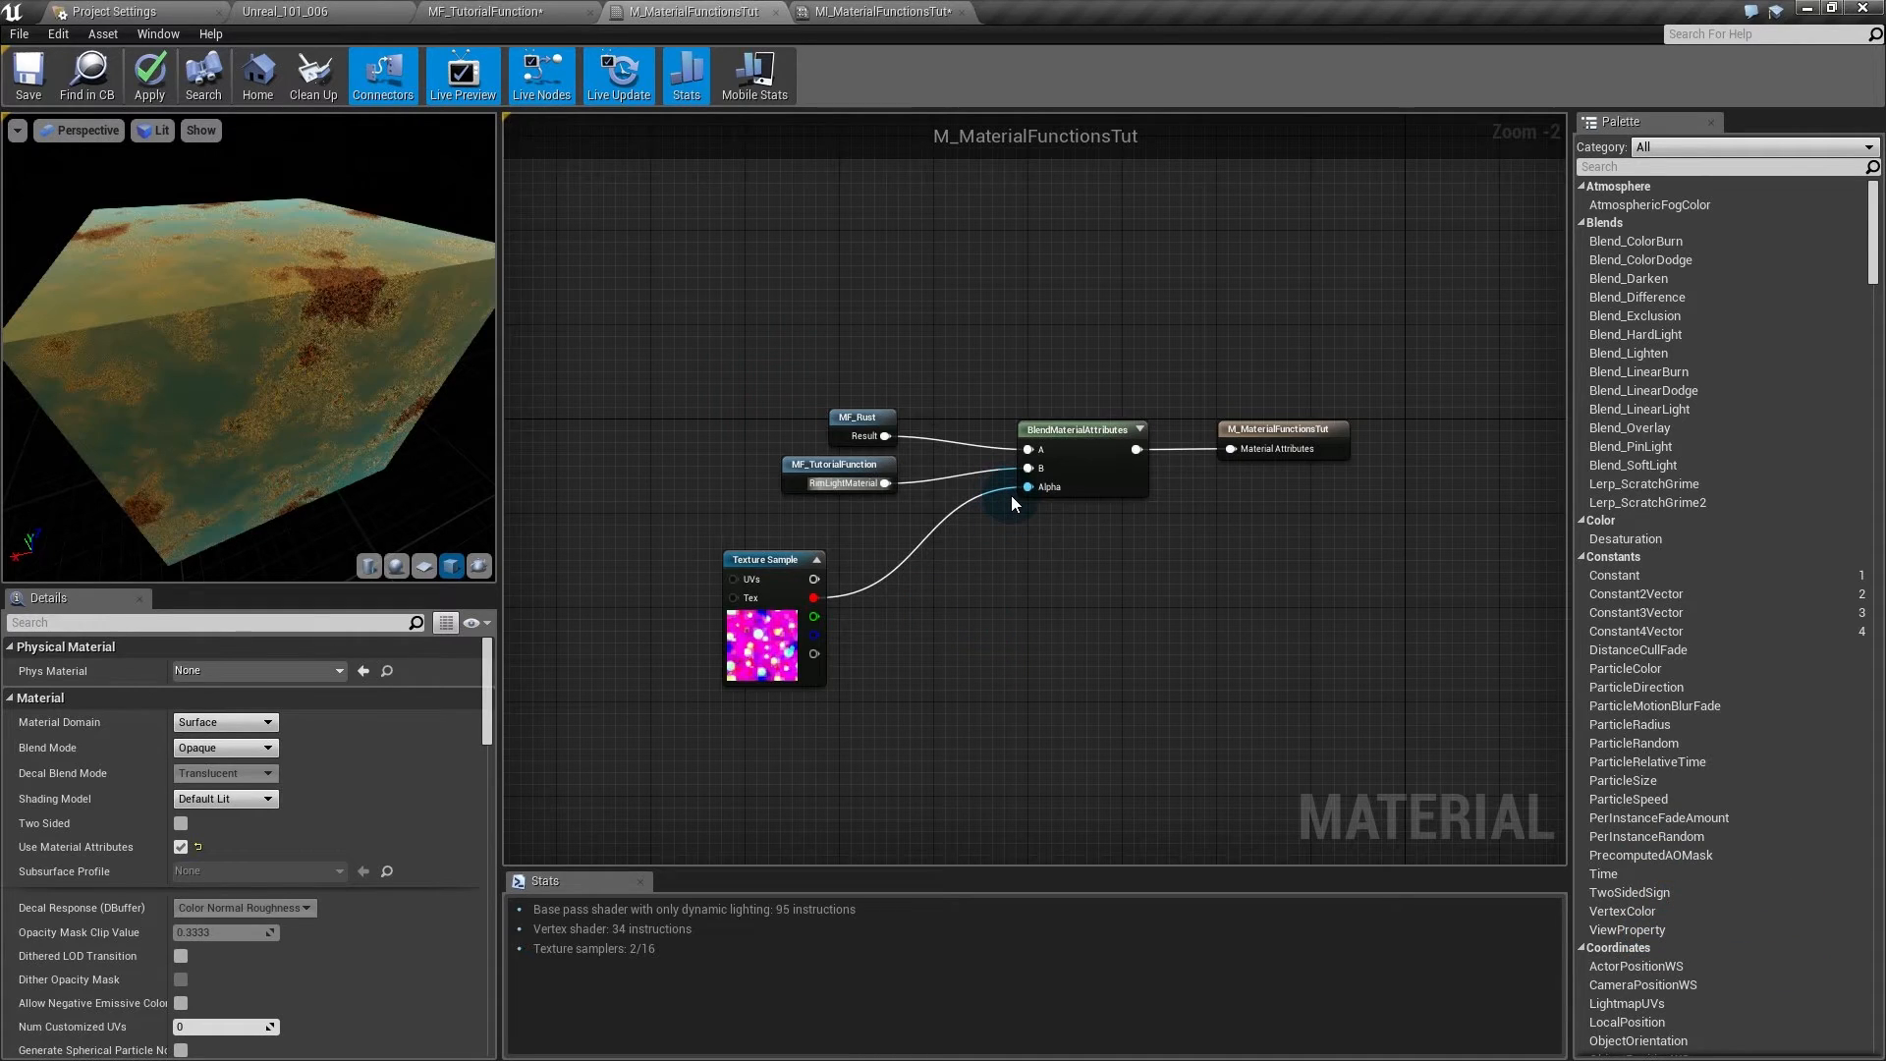
mouse_move(246, 364)
left_mouse_down()
mouse_move(373, 304)
mouse_move(294, 324)
mouse_move(226, 393)
left_mouse_up()
left_click_drag(295, 339, 390, 304)
right_click_drag(390, 304, 367, 325)
left_click_drag(367, 325, 456, 396)
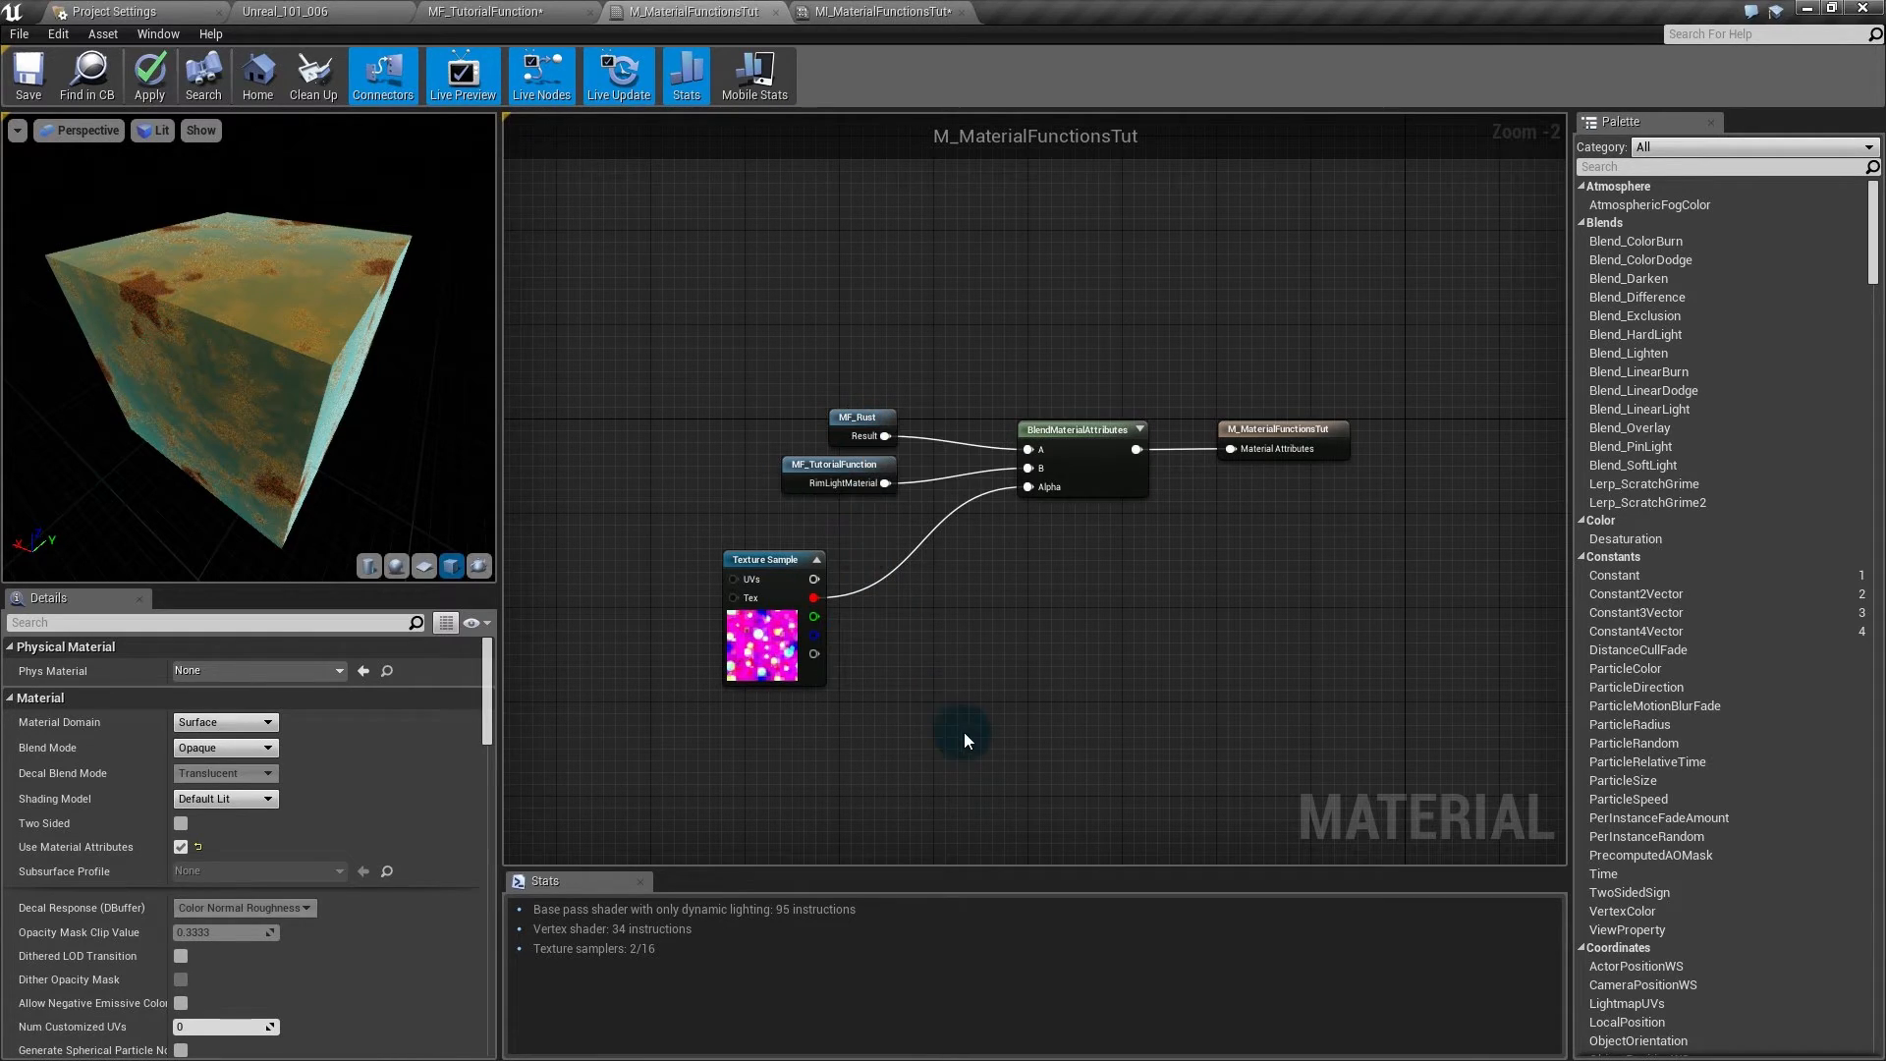
left_click_drag(200, 364, 202, 361)
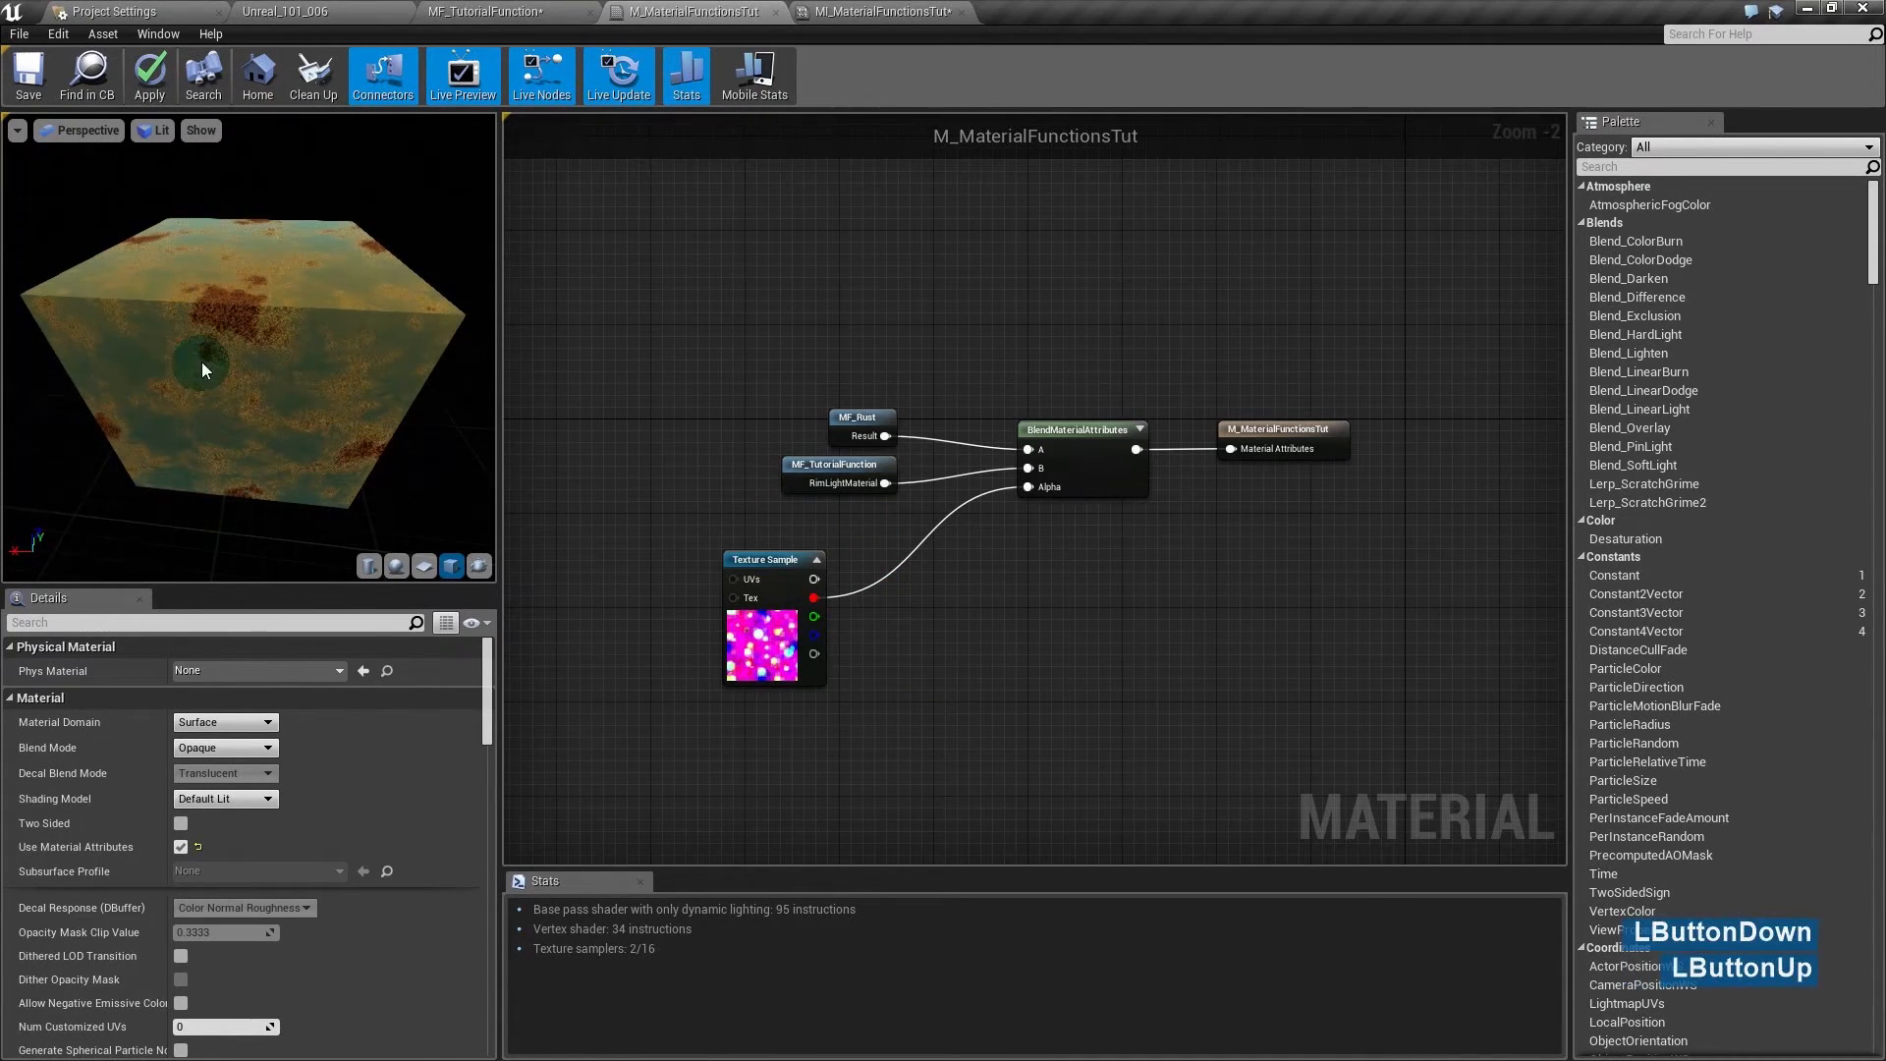
left_click(274, 8)
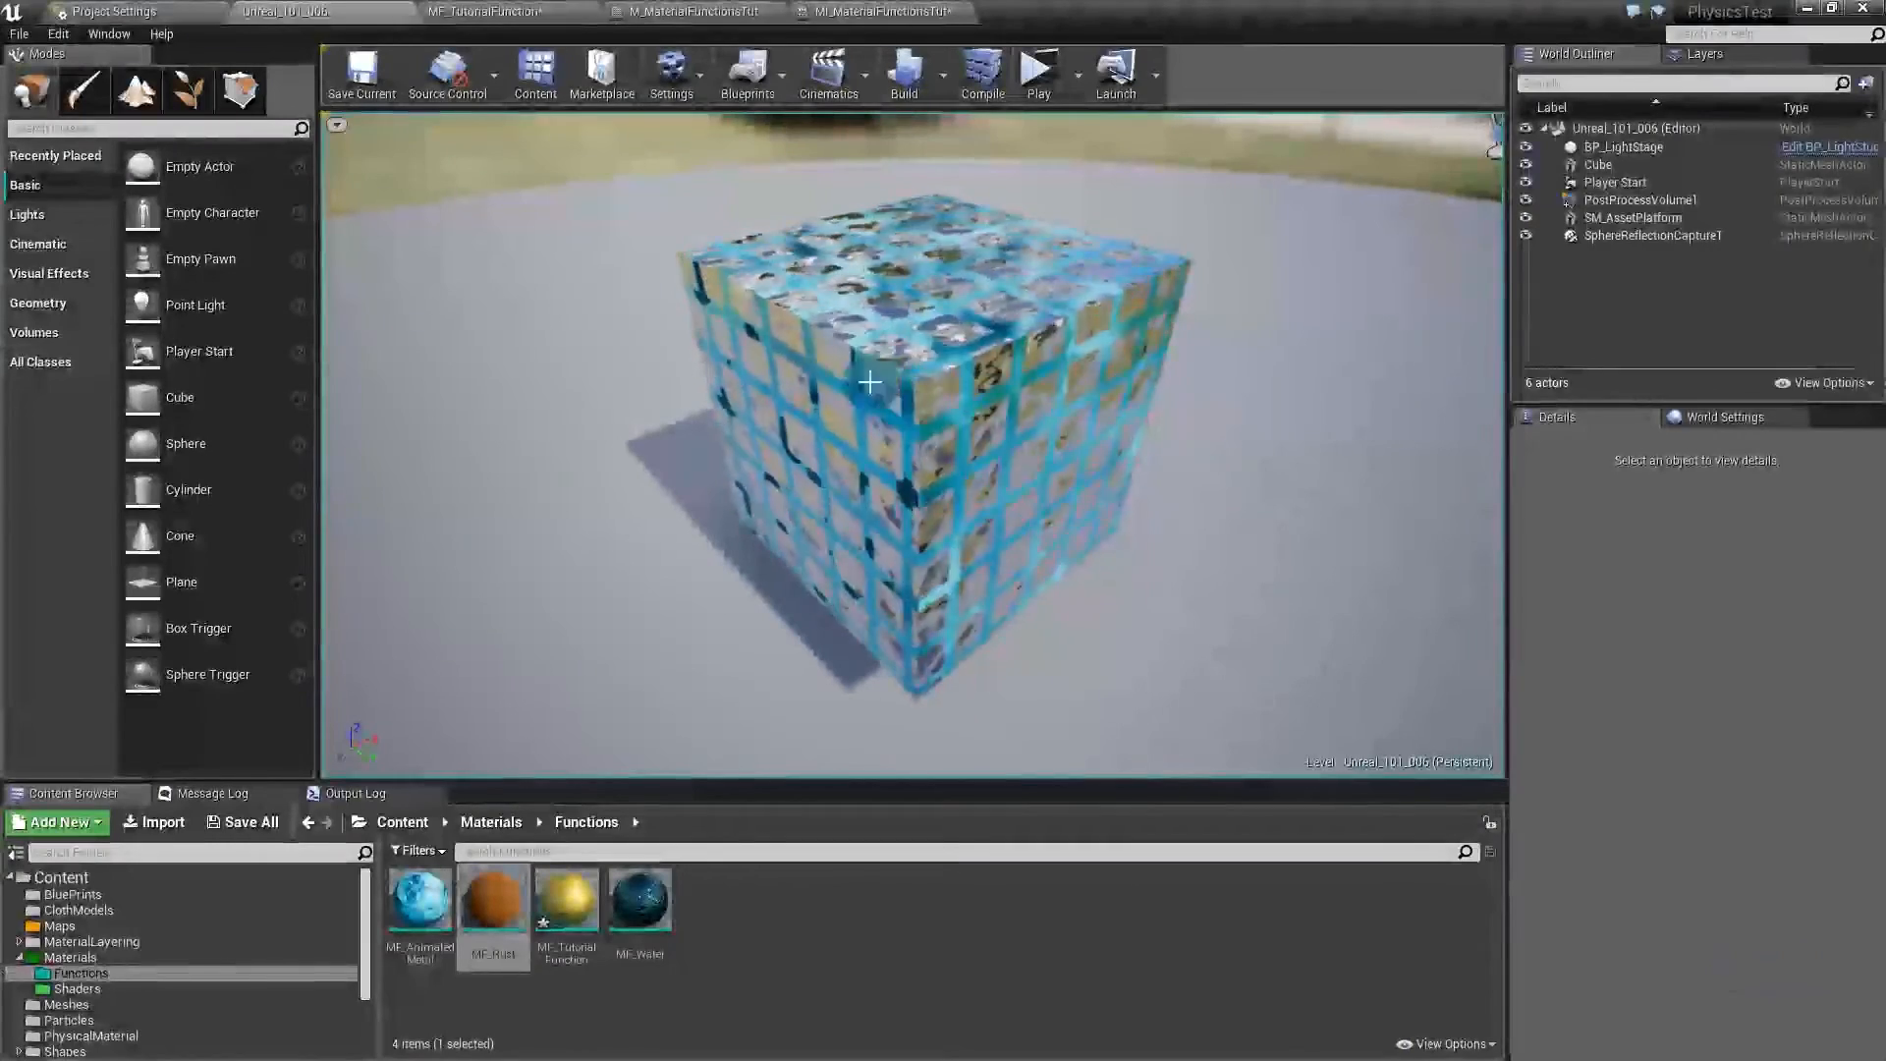
- Add a Panner node feeding the Texture Sample's UVs
left_click(829, 9)
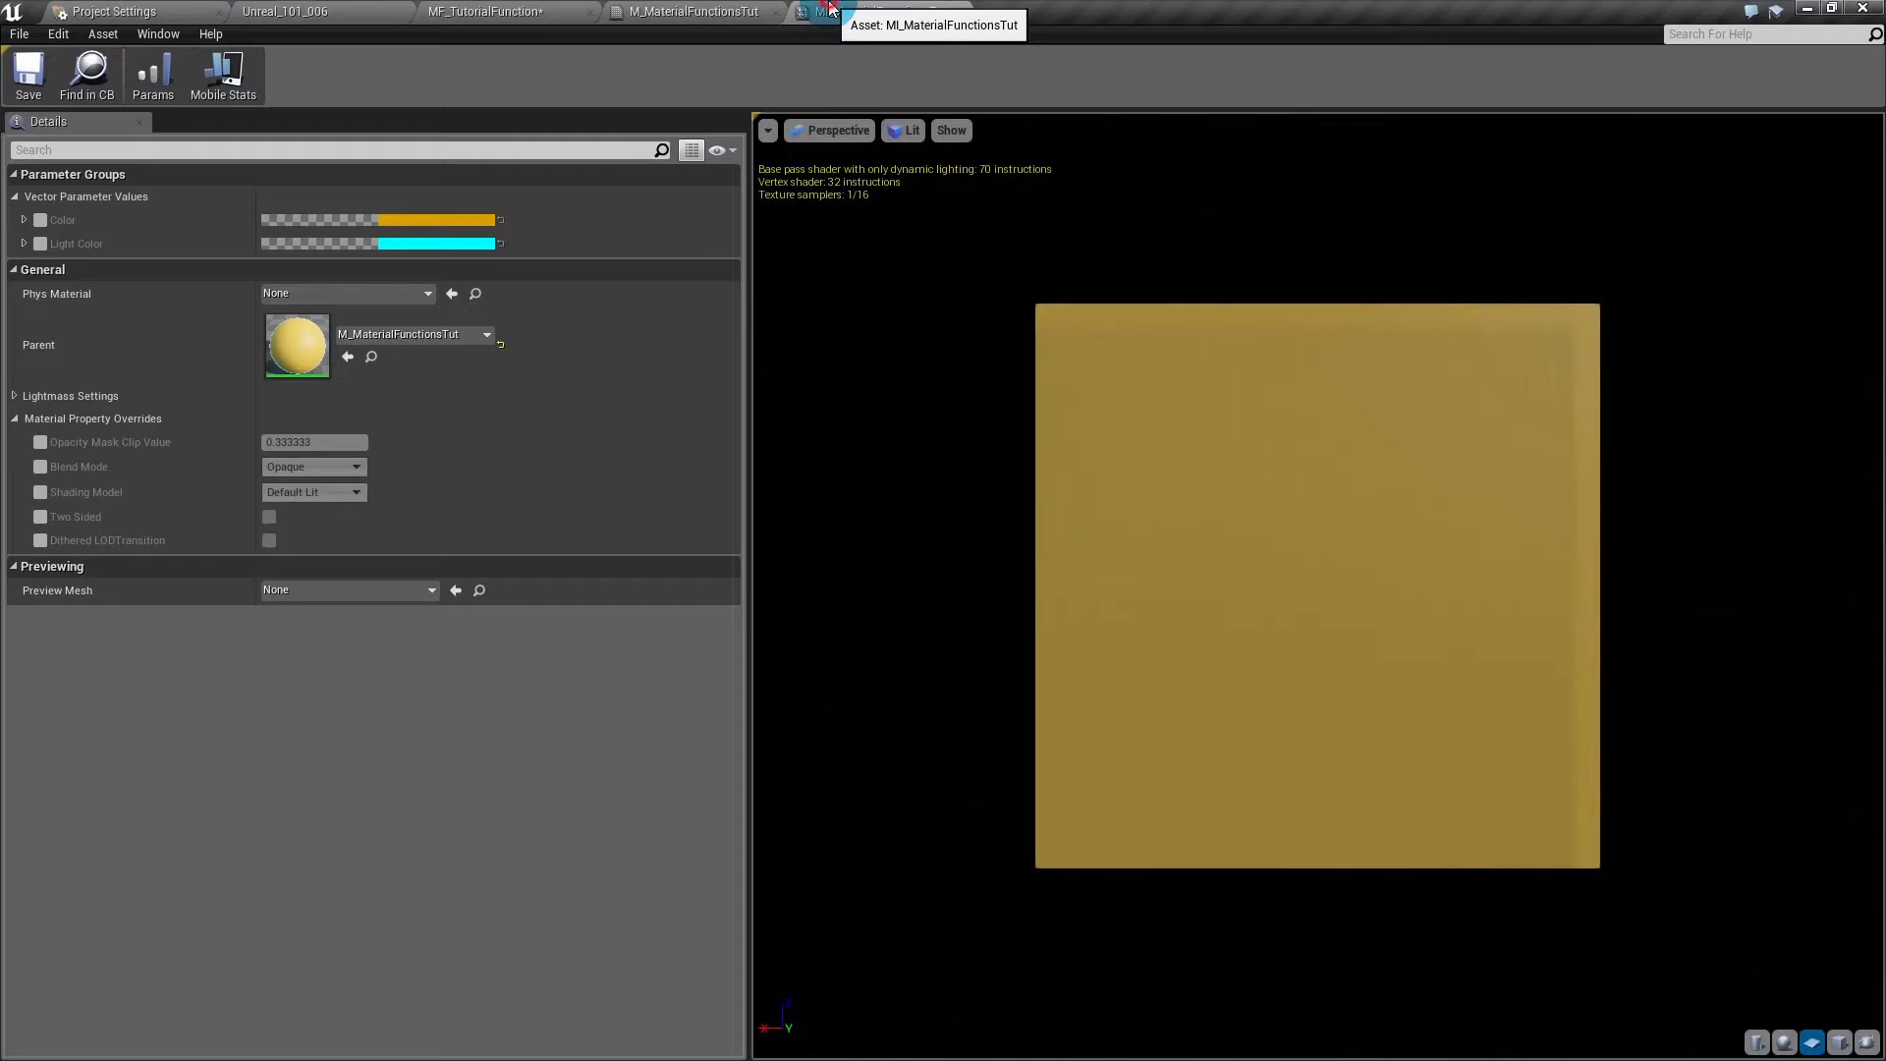
left_click(694, 11)
right_click_drag(895, 670, 1115, 665)
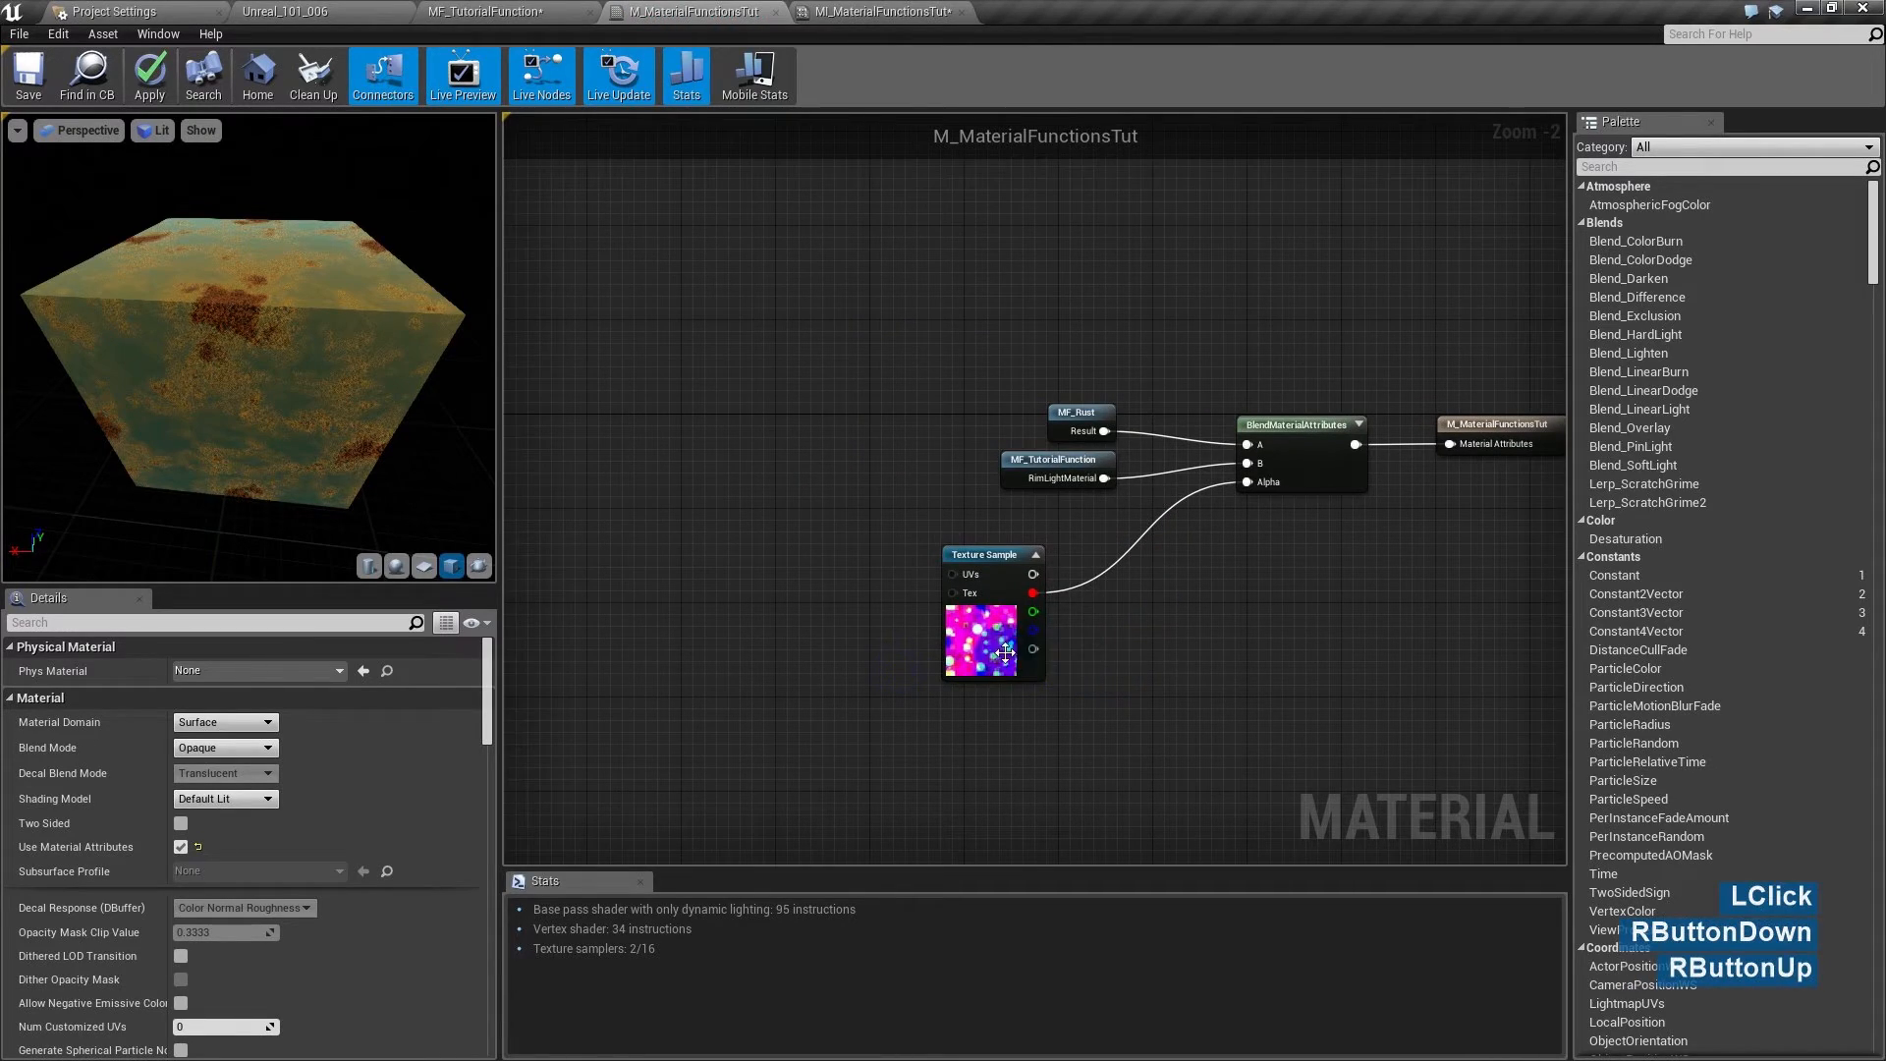
left_click(1011, 568)
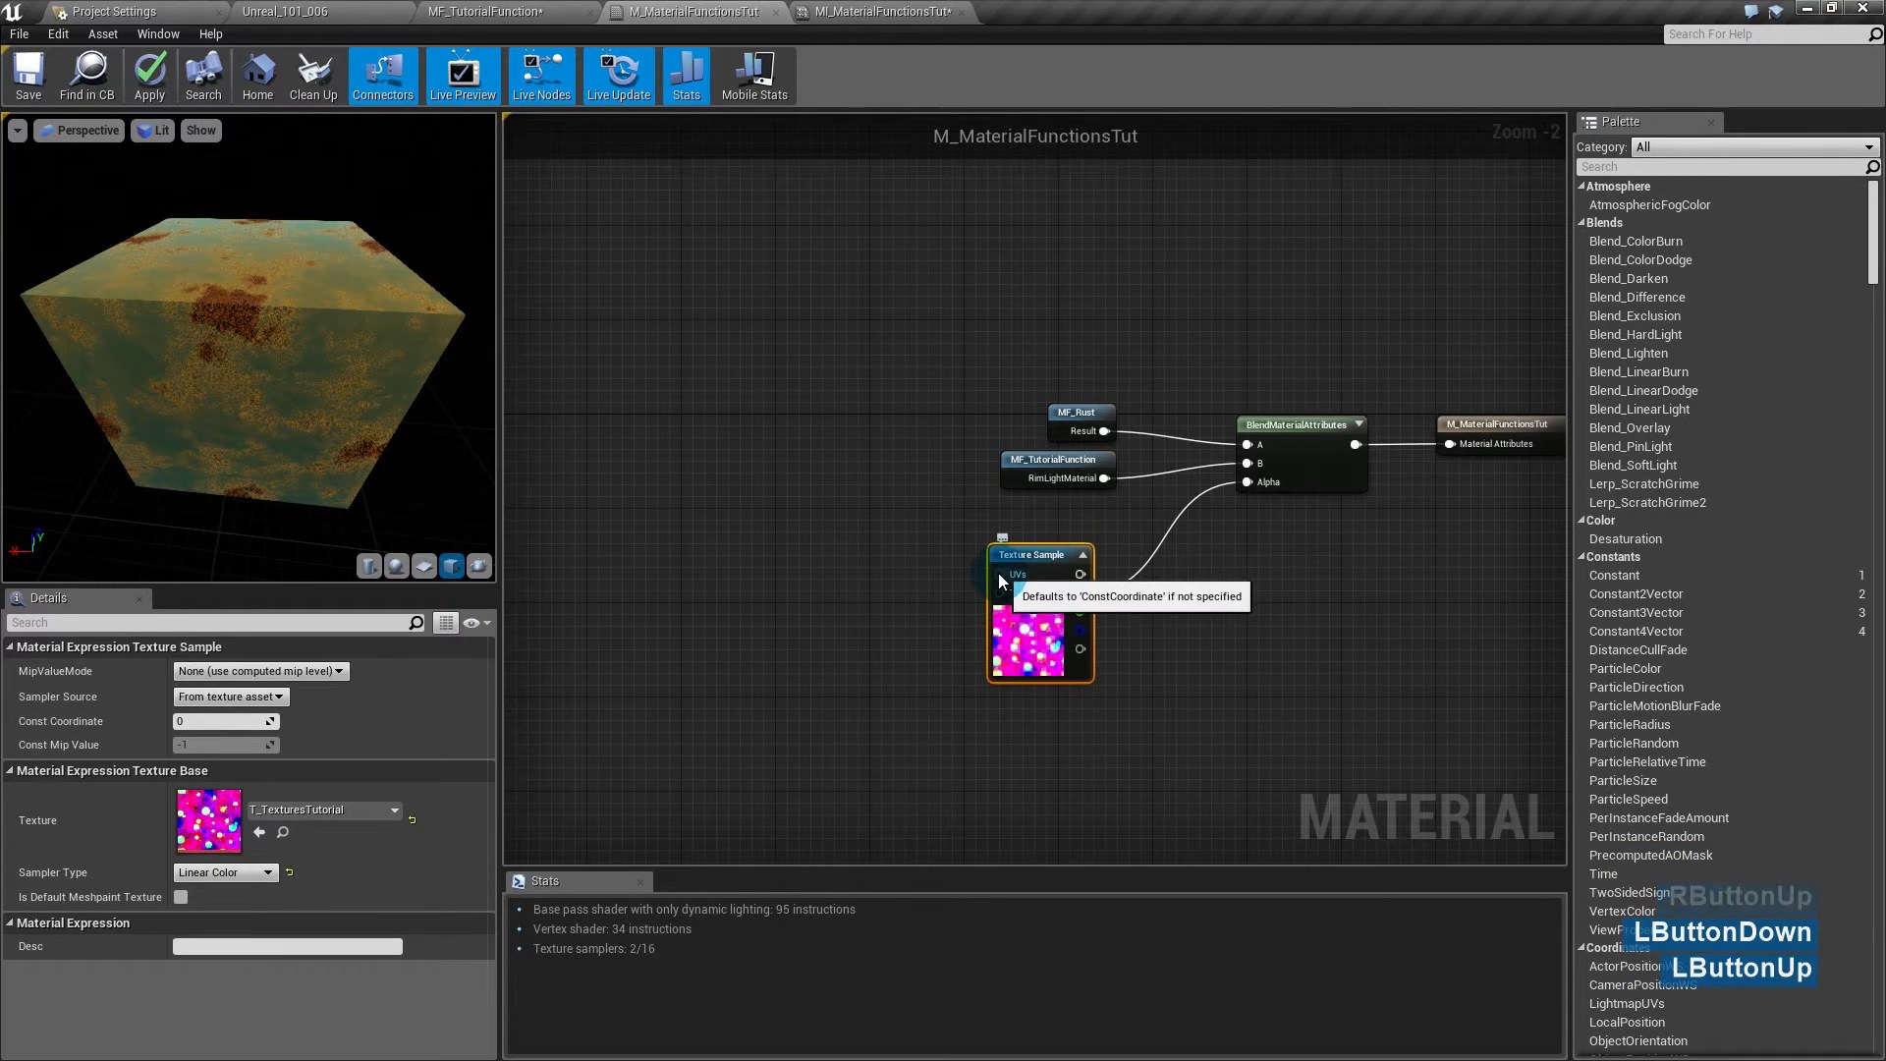
right_click(746, 552)
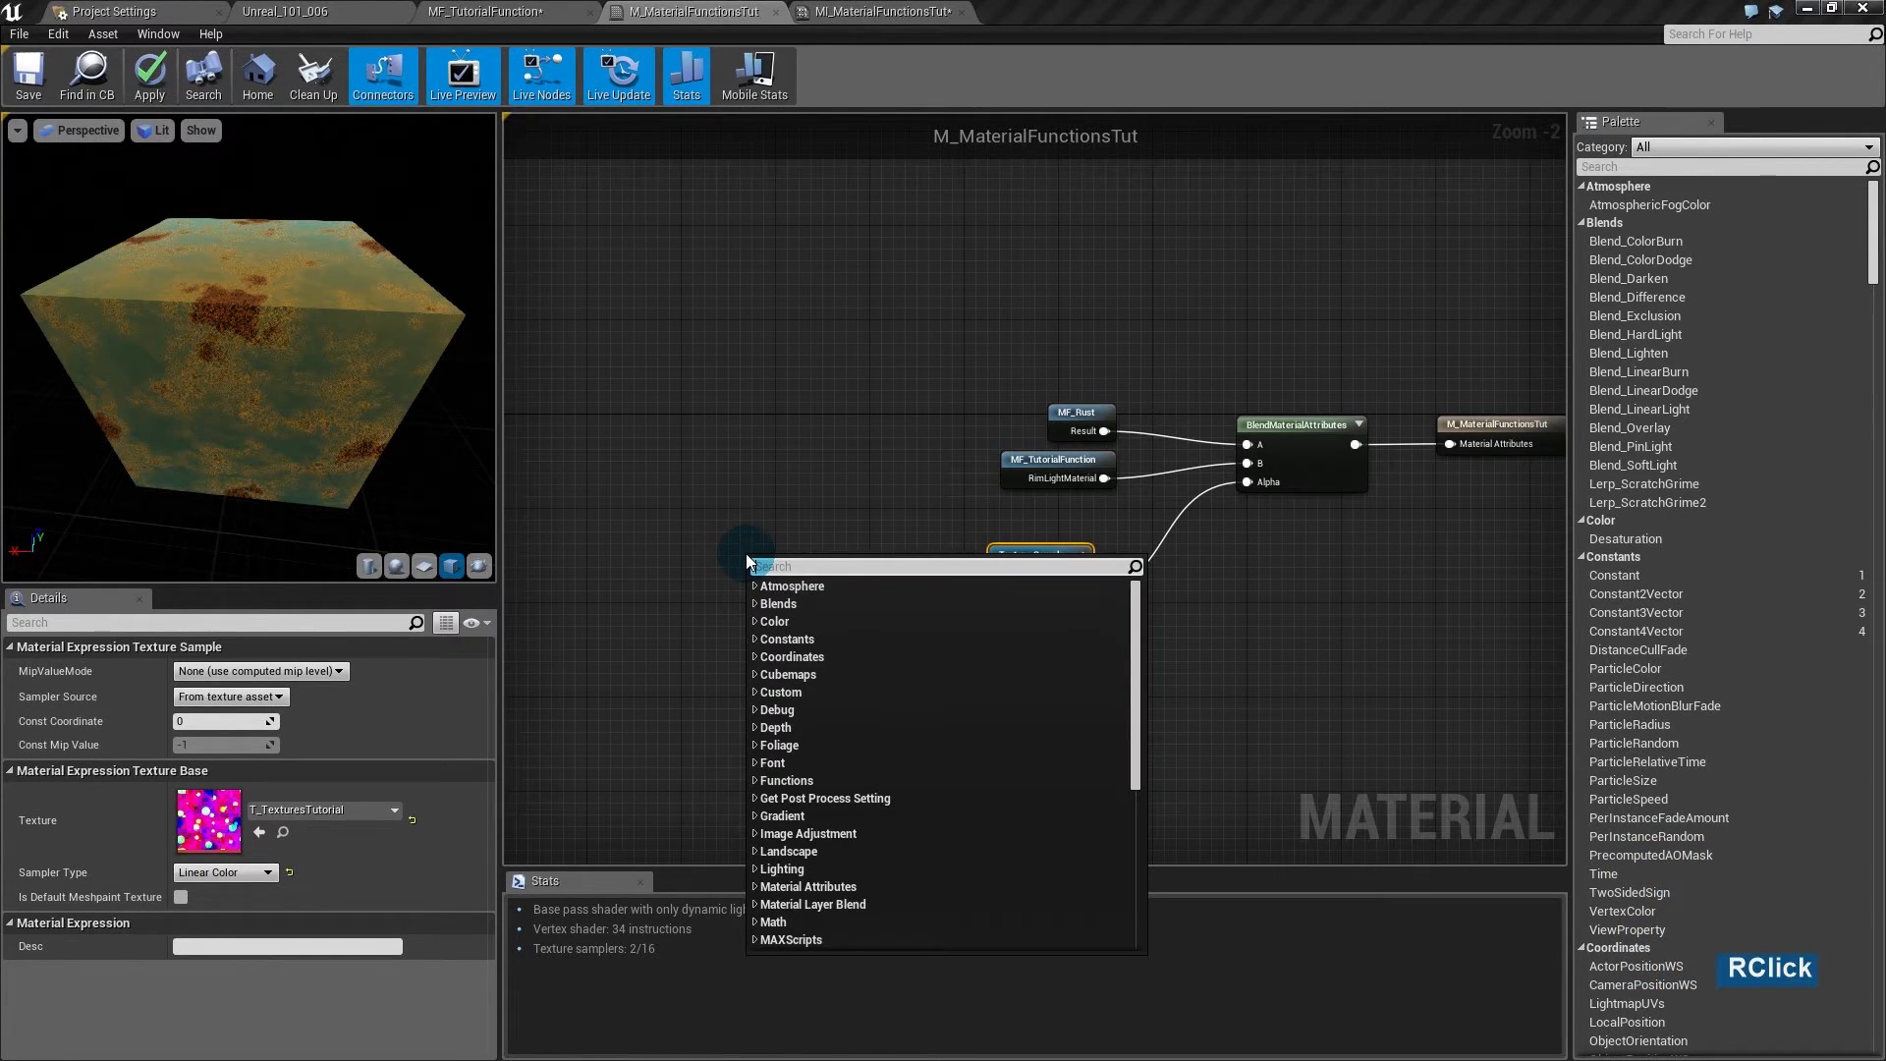
type("panner")
key("Return")
left_click_drag(753, 563, 1005, 574)
left_click_drag(847, 549, 858, 560)
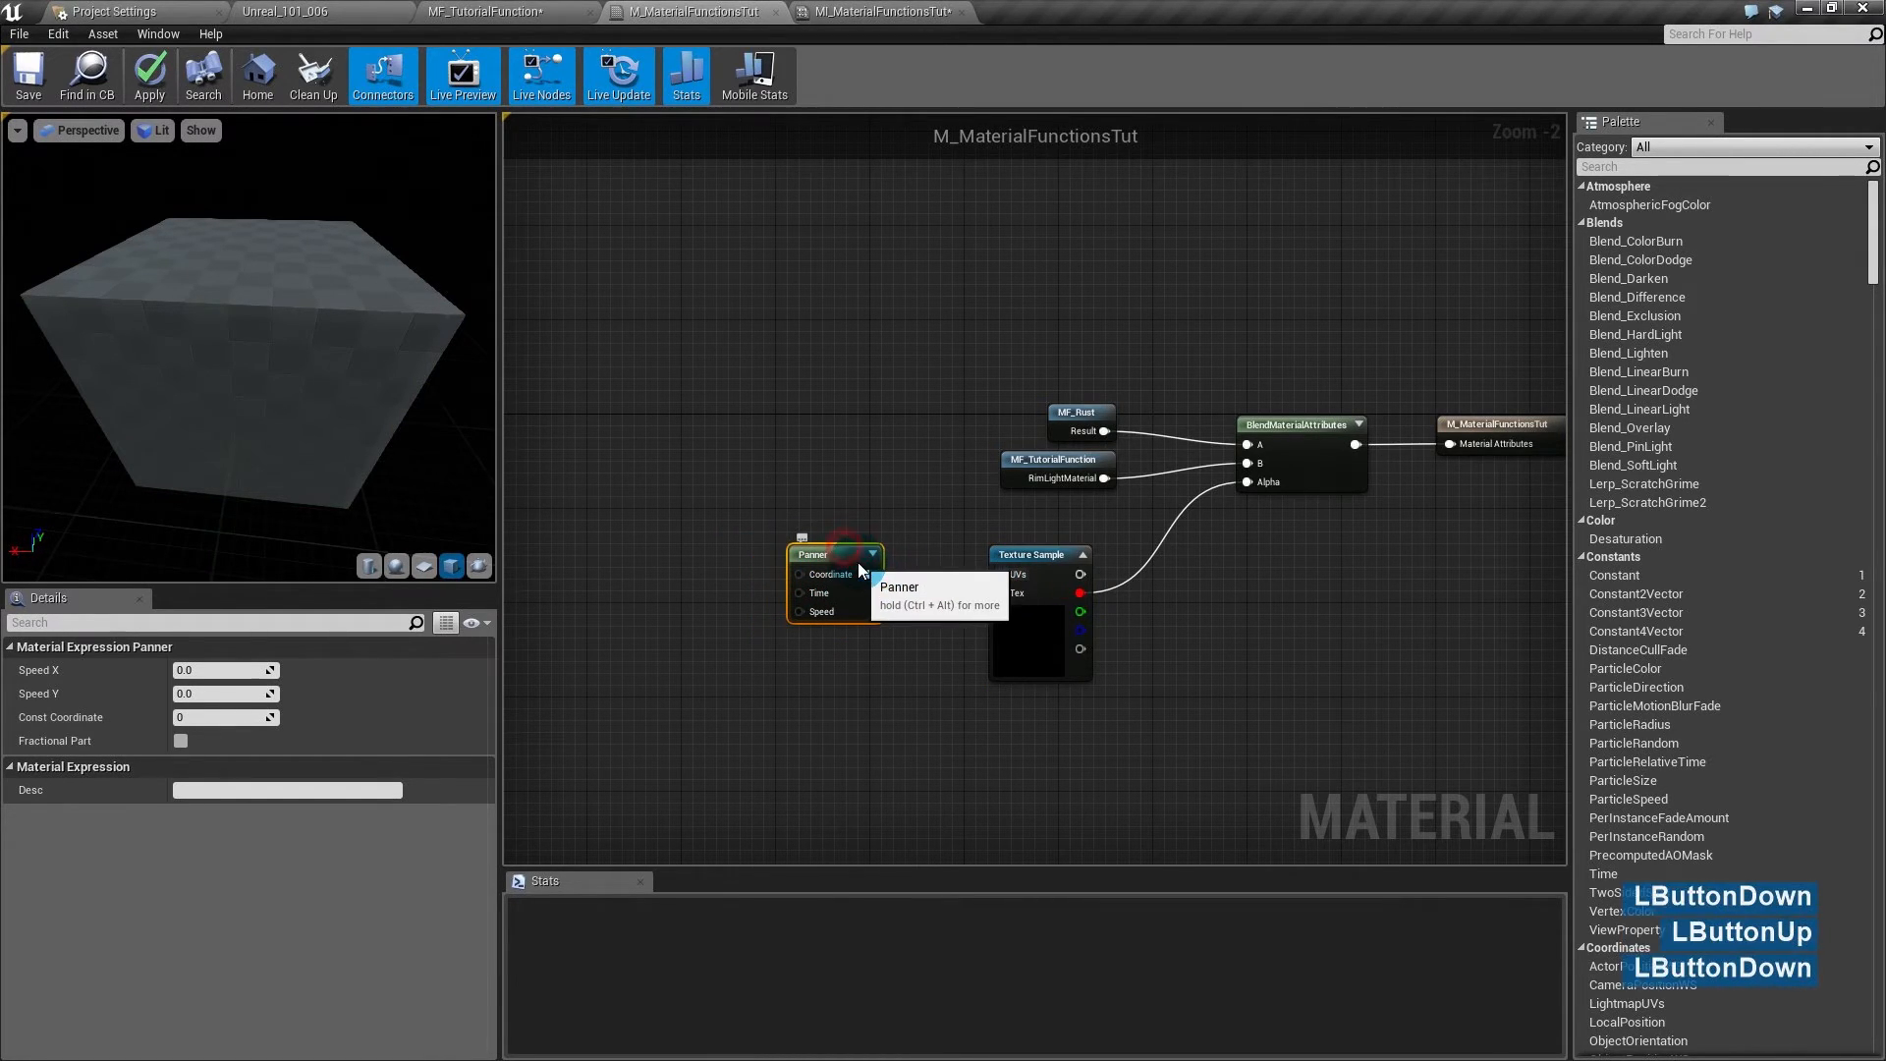
left_click(707, 573)
- Drive the Panner's Time input with a Time node
right_click(644, 541)
type("time")
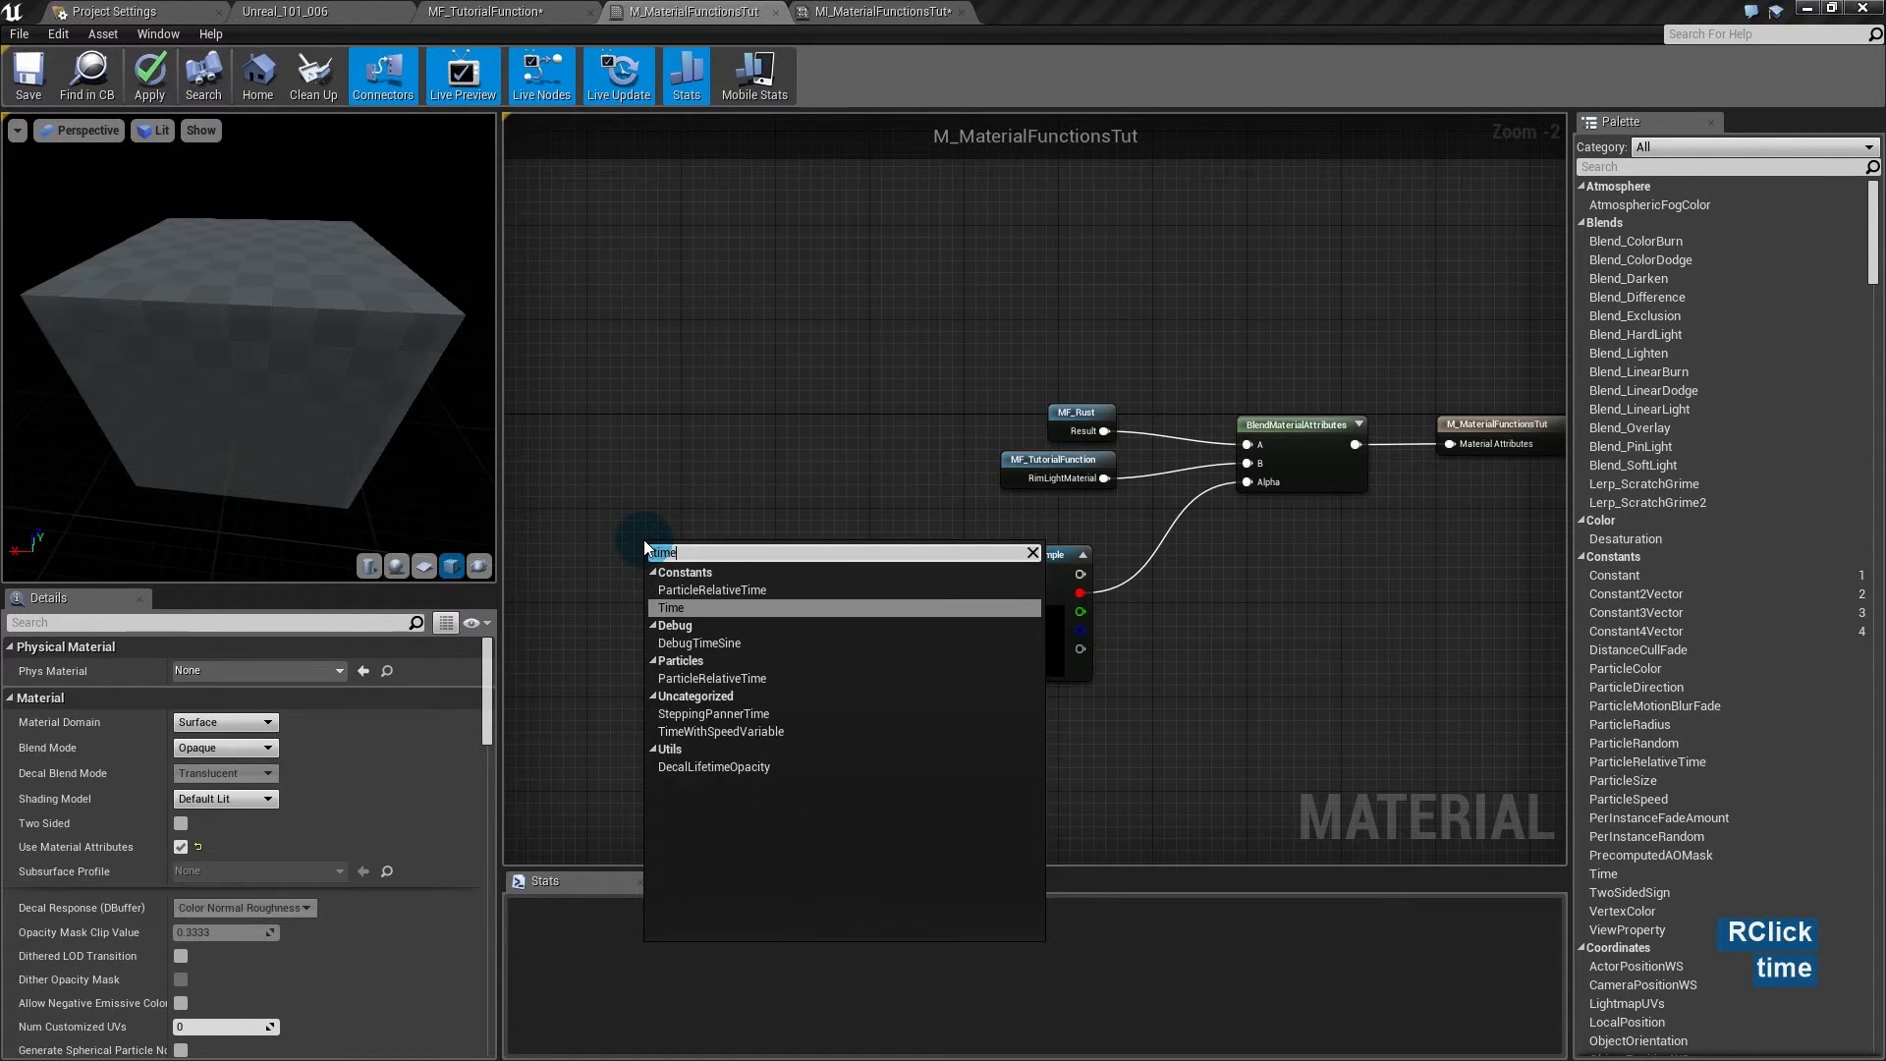
key("Return")
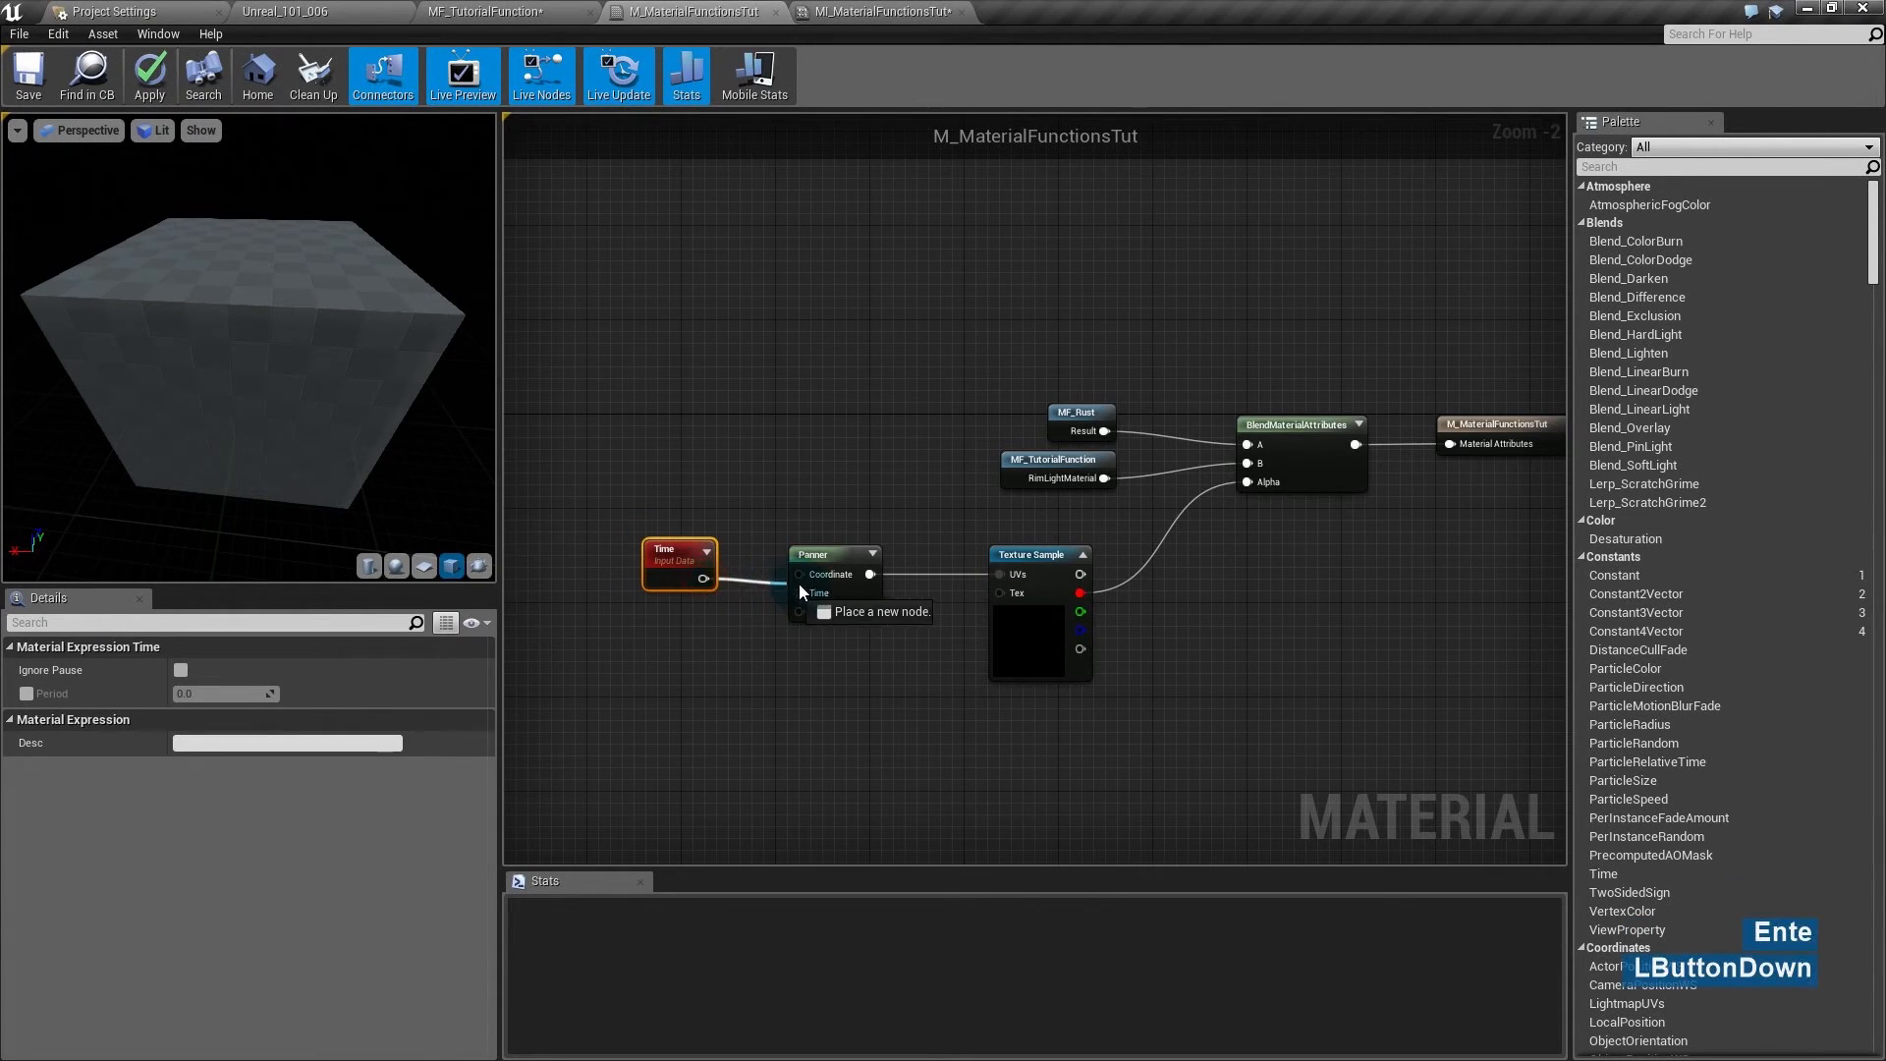
left_click_drag(798, 587, 800, 592)
left_click(658, 665)
- Feed a 0.2 constant into the Panner's Speed and check the panning preview cube
key("1")
left_click(657, 652)
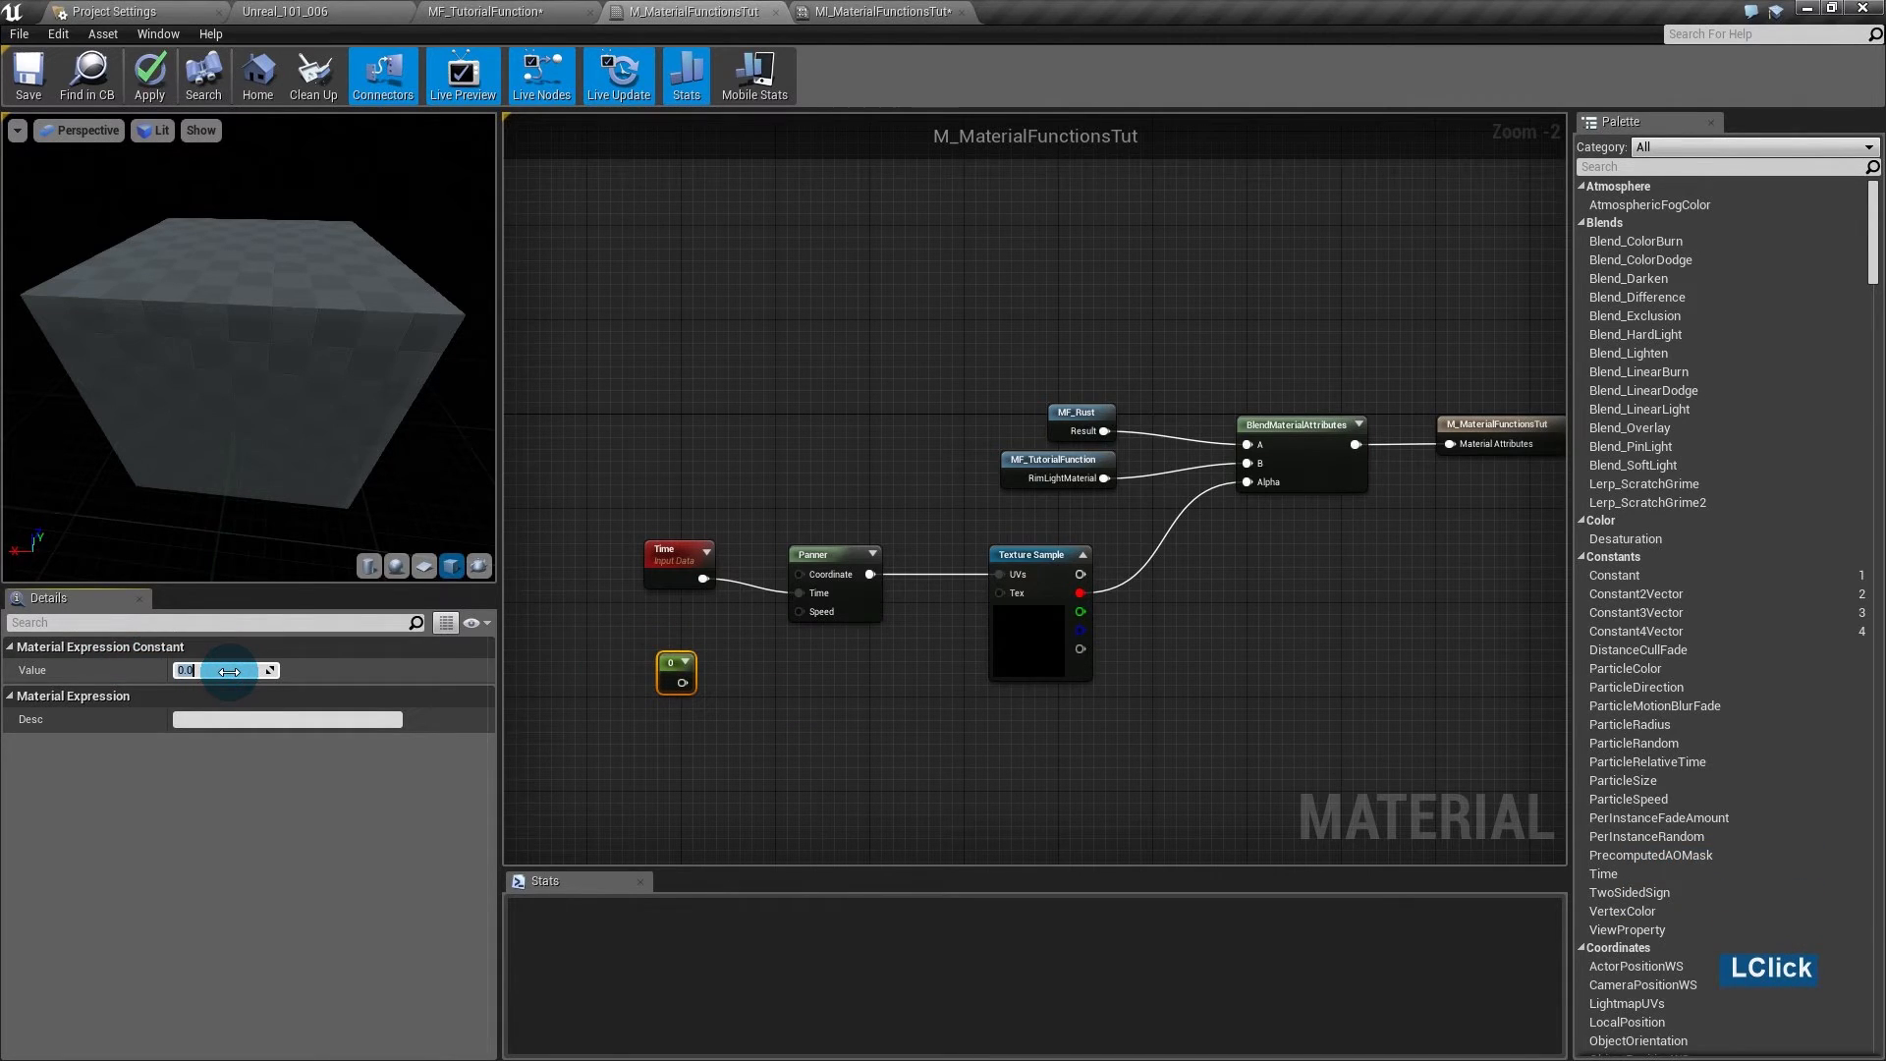
type(".2")
key("Return")
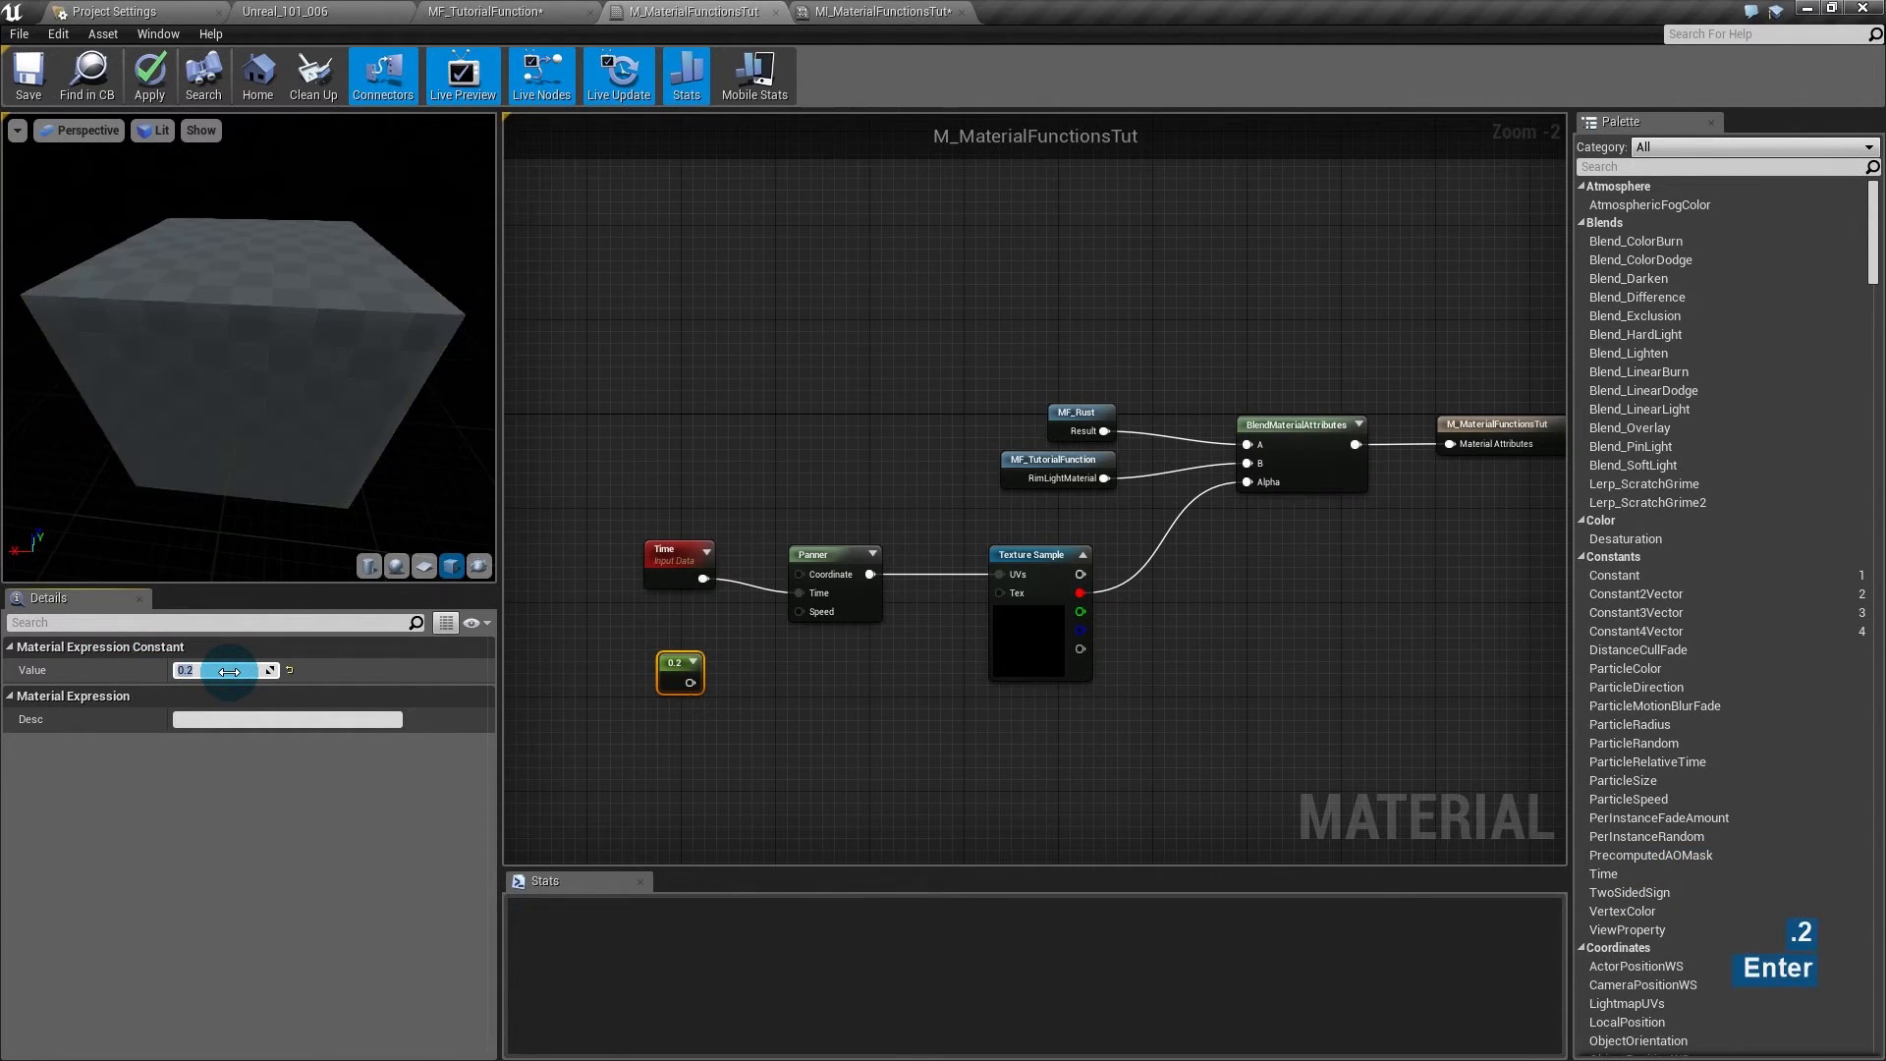
left_click_drag(779, 643, 800, 611)
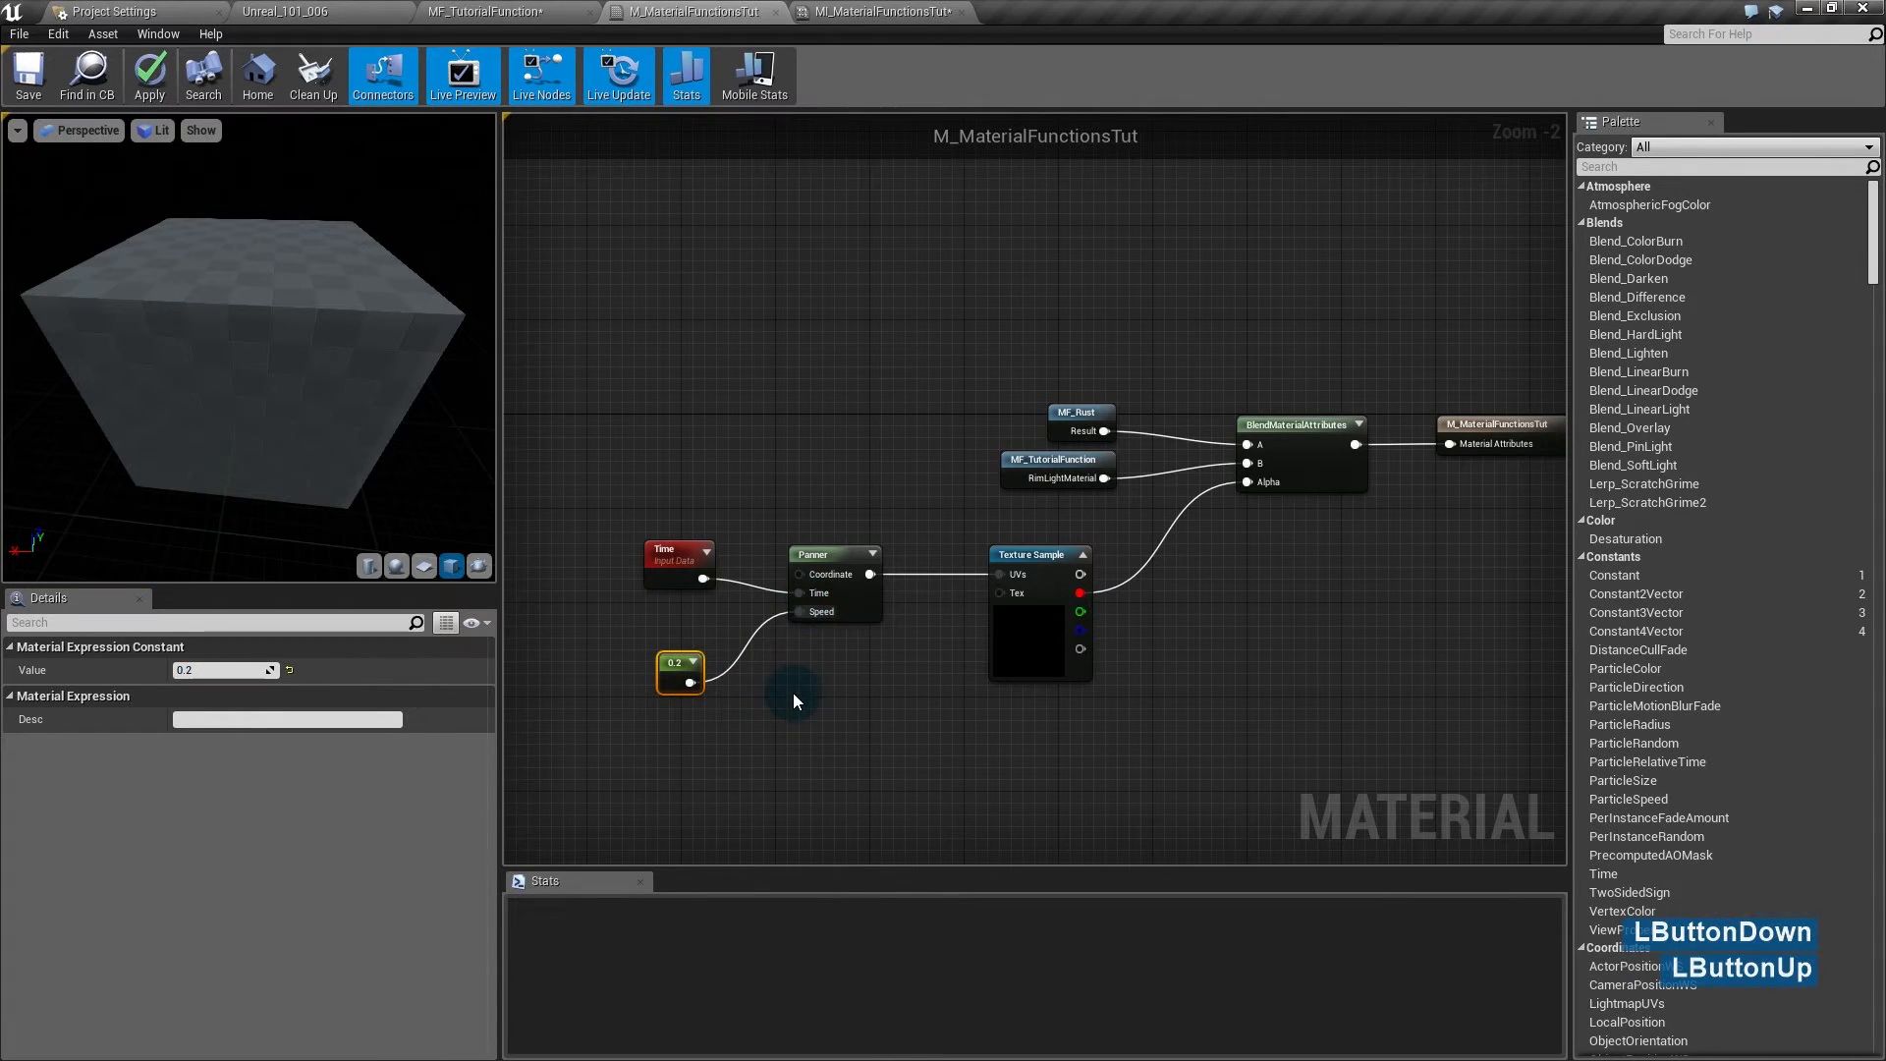
left_click(19, 132)
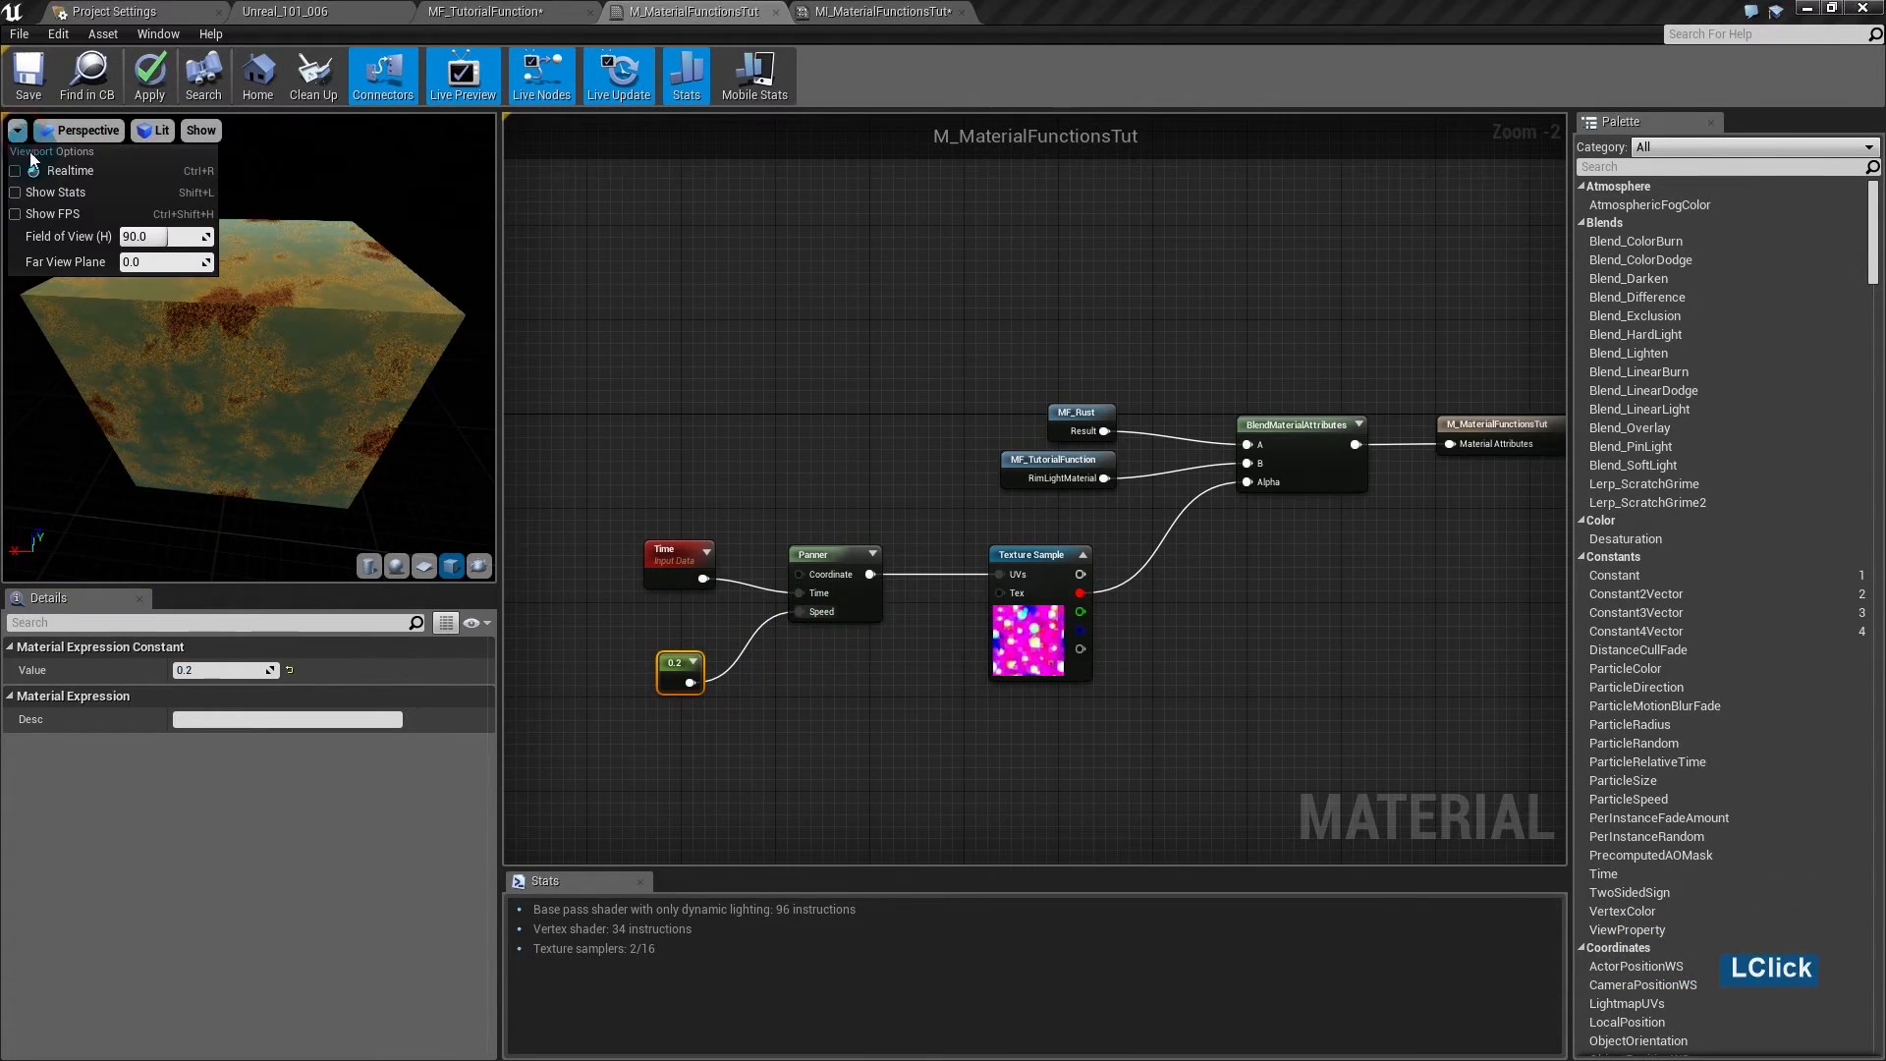
left_click(368, 253)
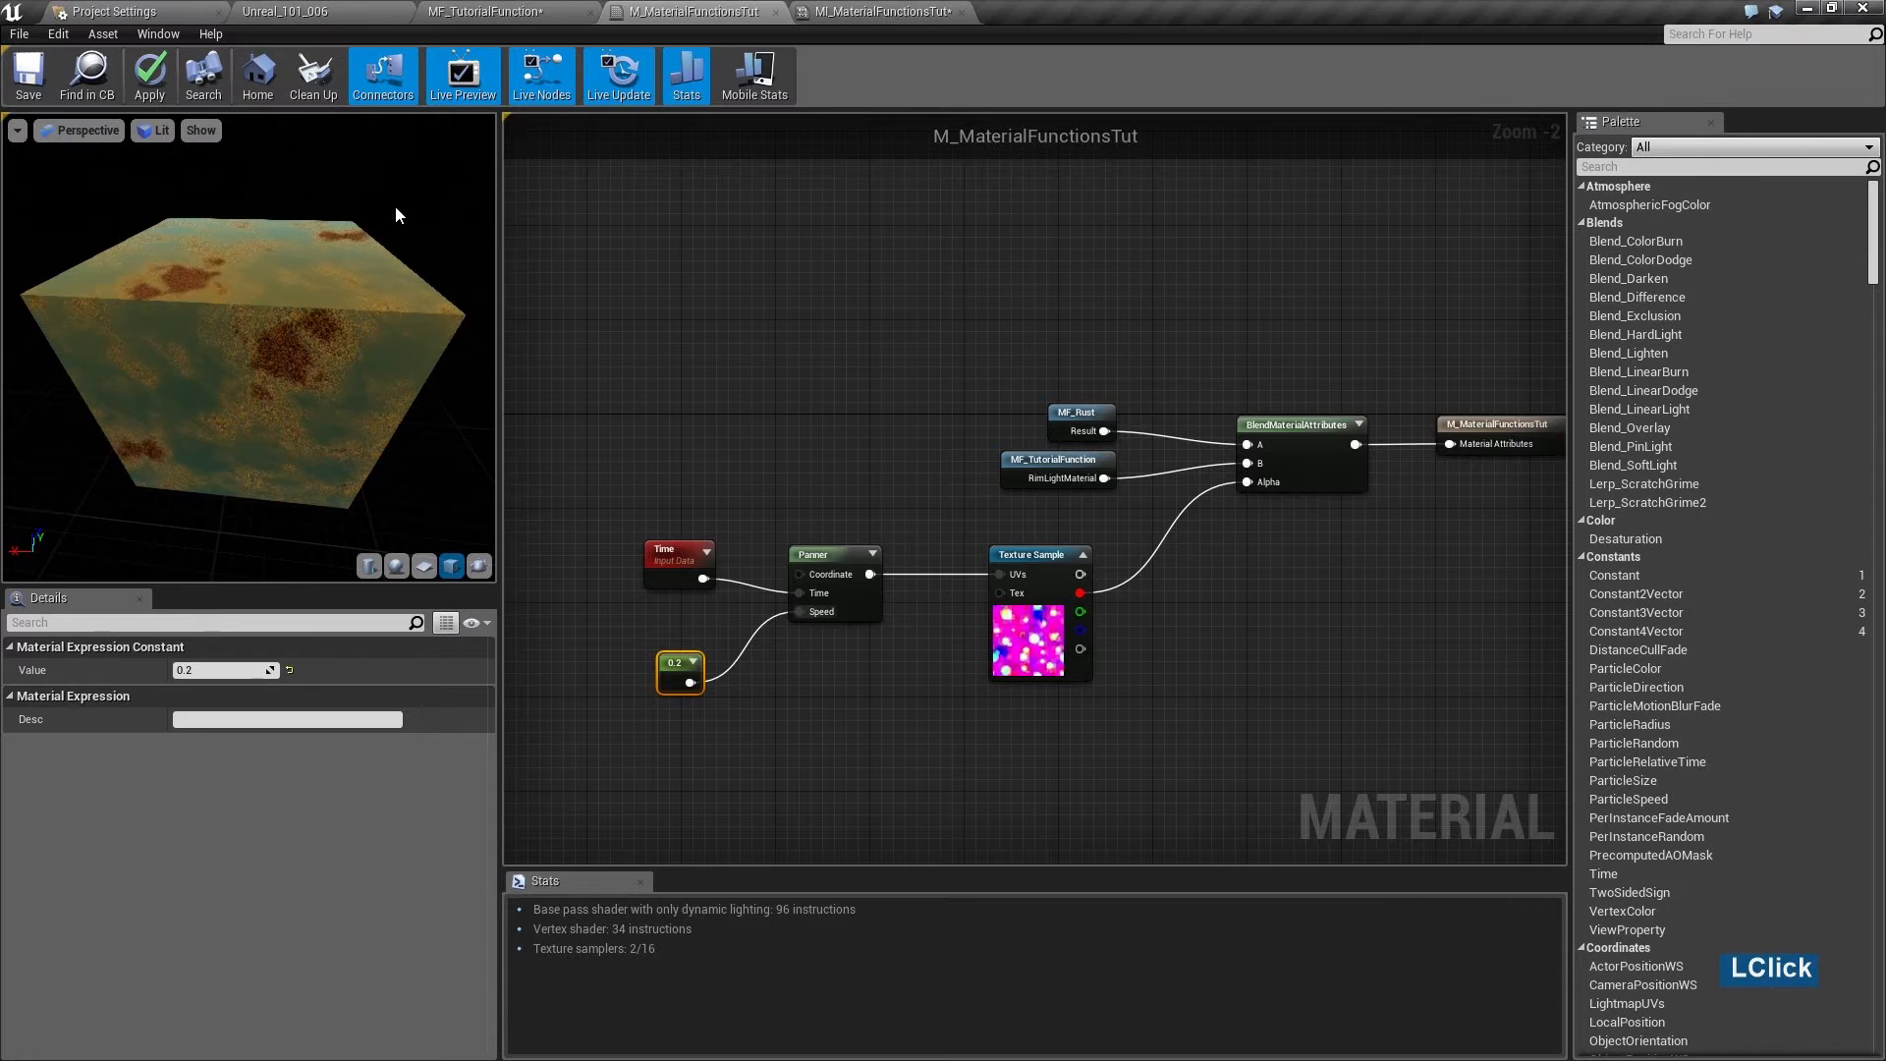
left_click_drag(384, 352, 177, 336)
left_click_drag(384, 352, 280, 371)
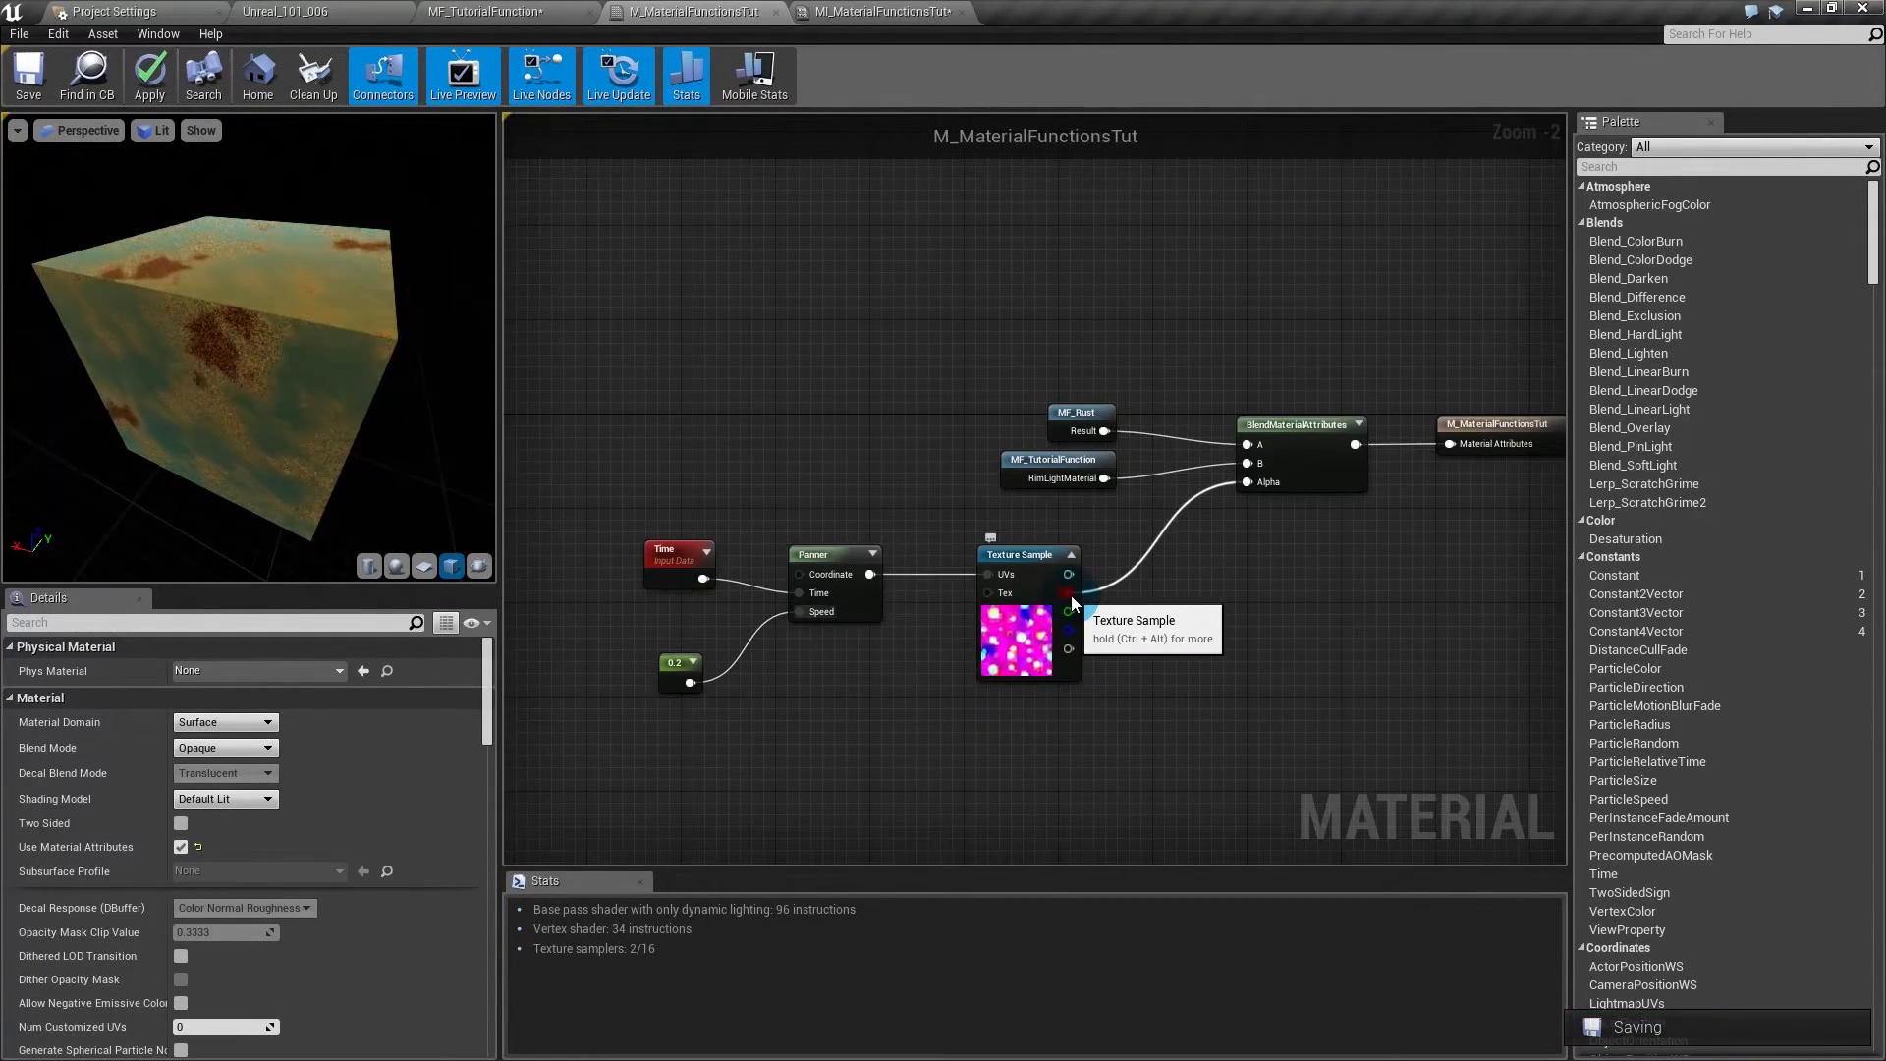
- Add a Power node off the red channel and a Scalar Parameter named RustAmount
left_click_drag(1071, 595, 1141, 621)
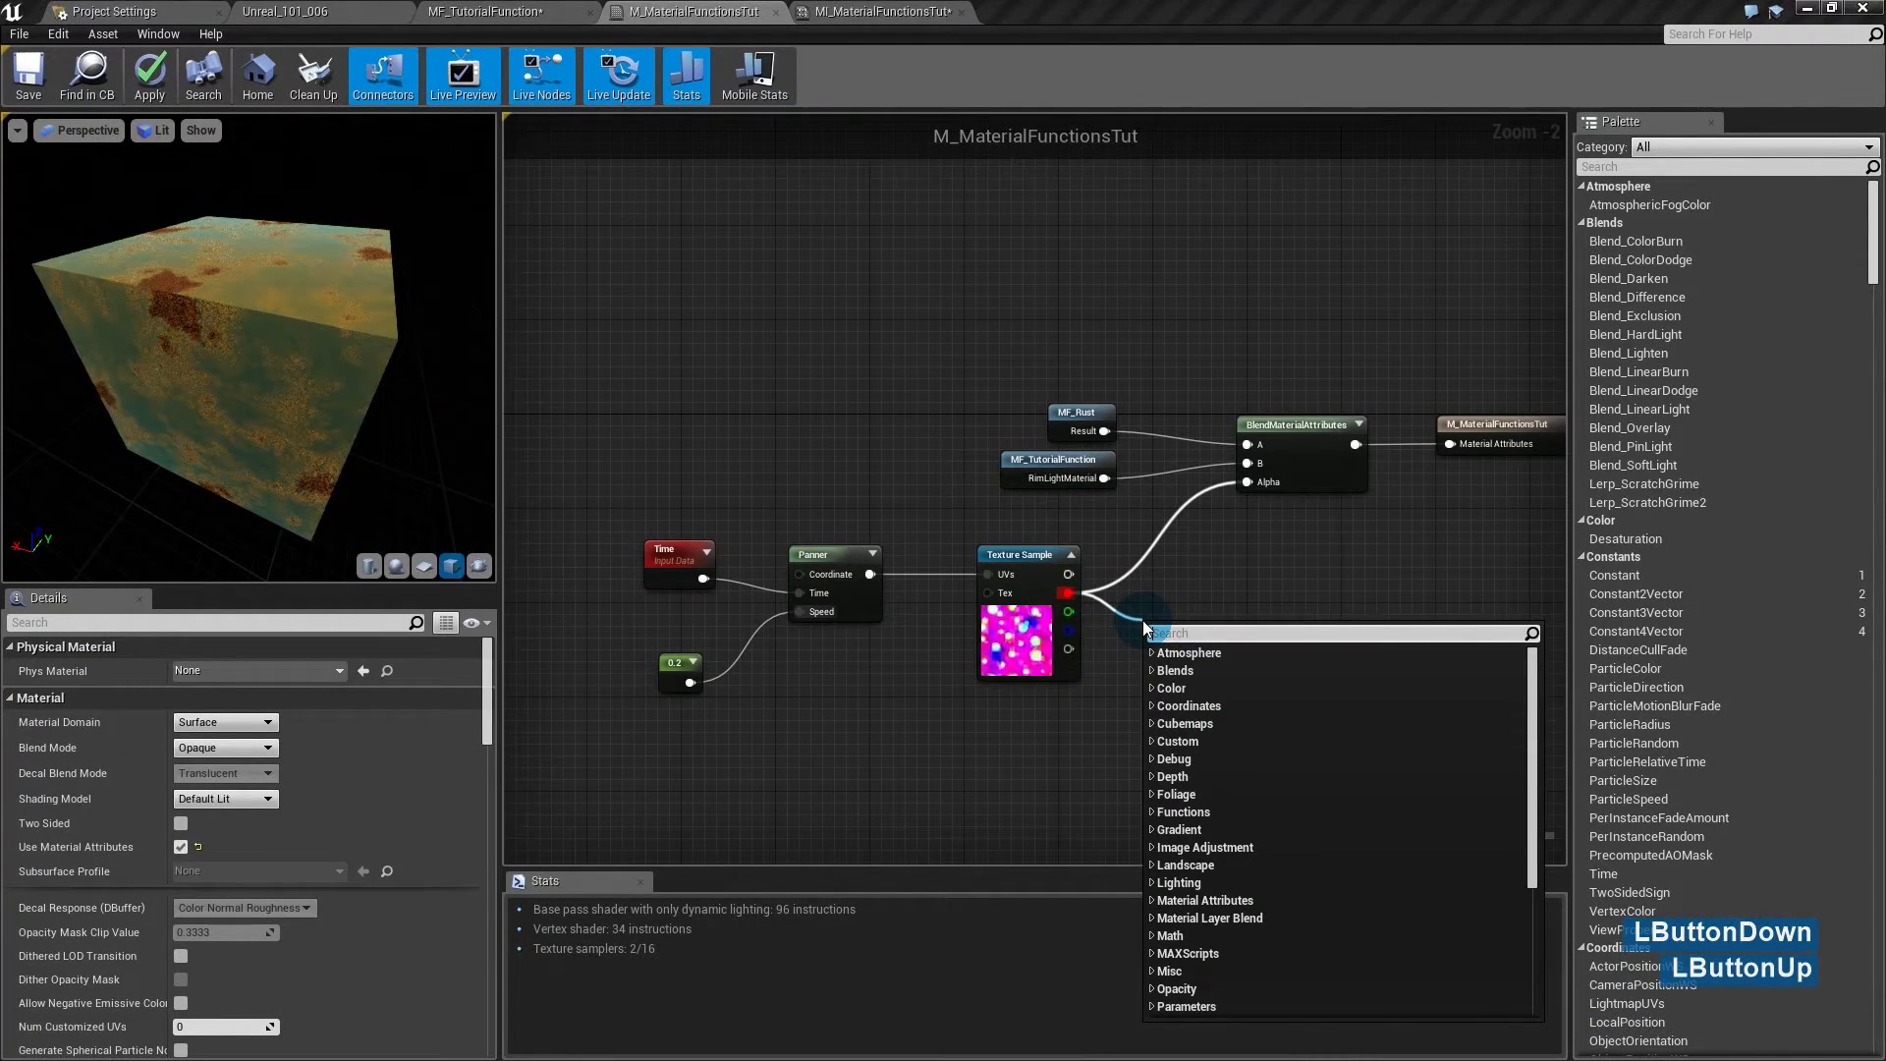
type("power")
key("Return")
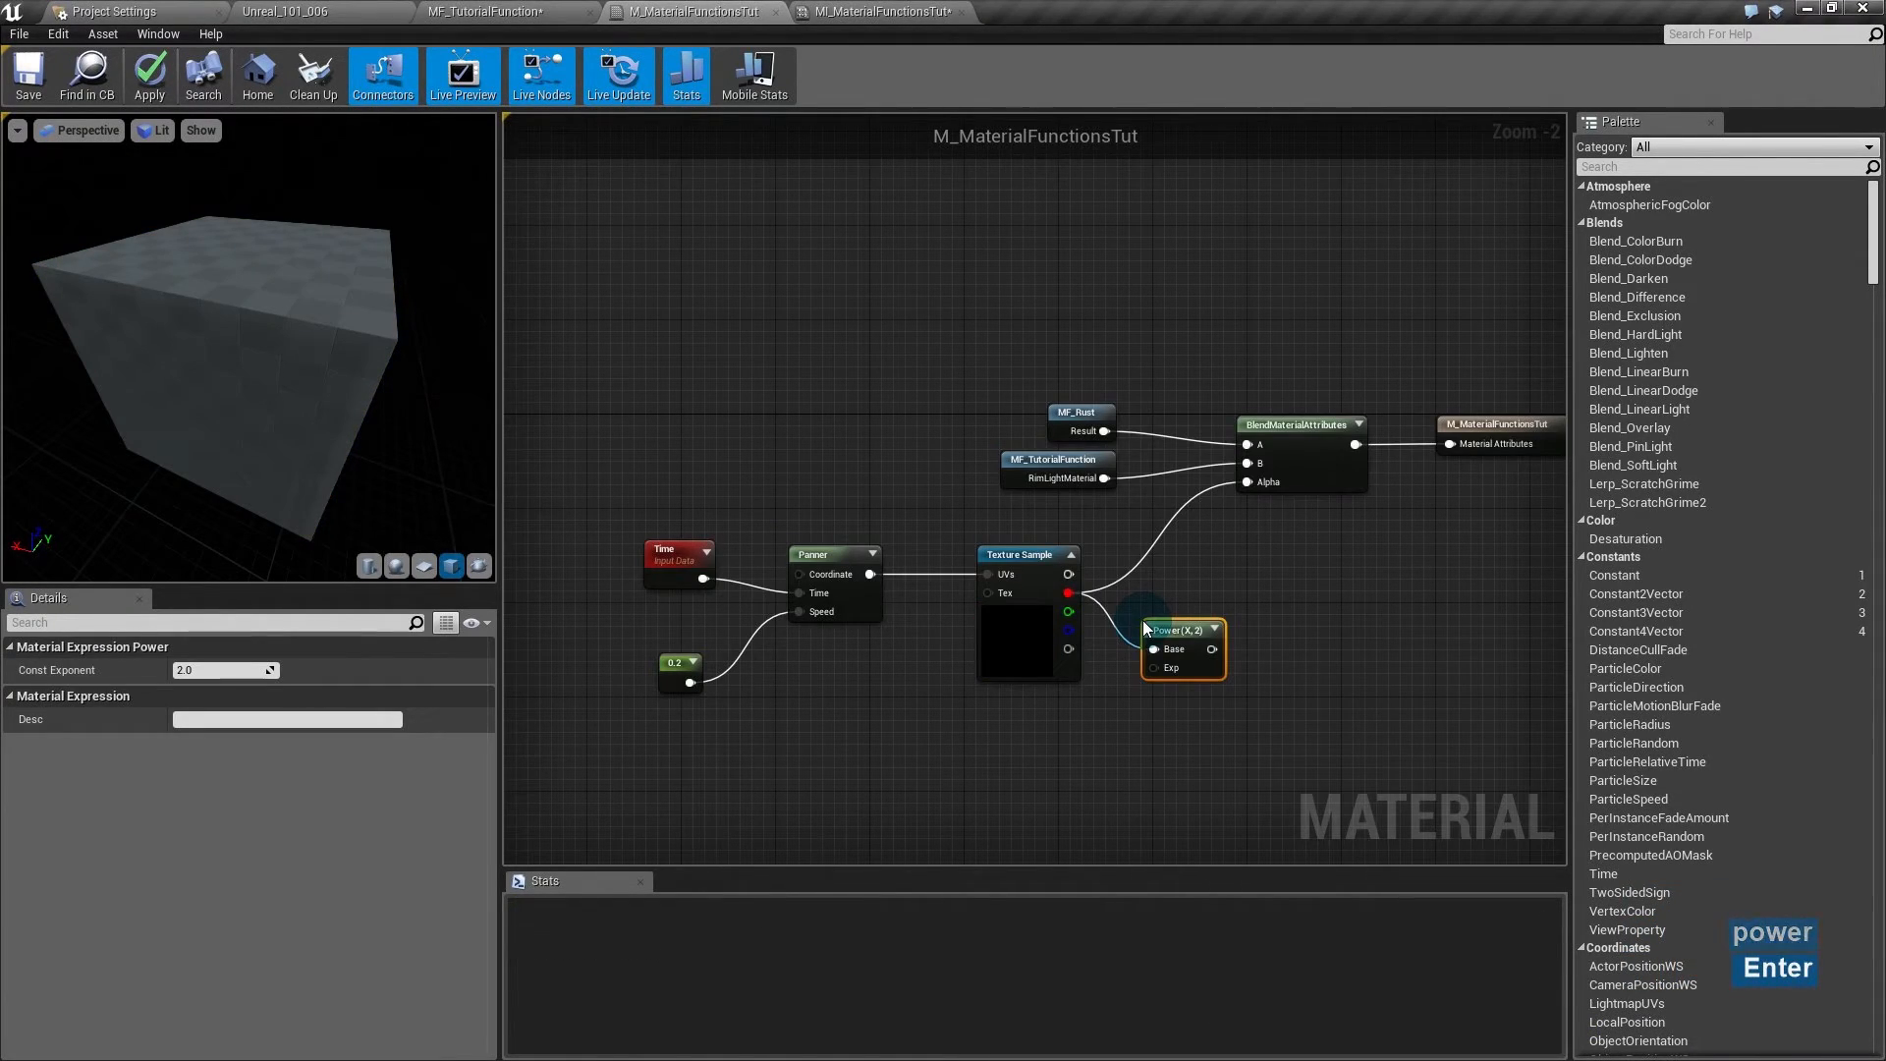
left_click(1013, 725)
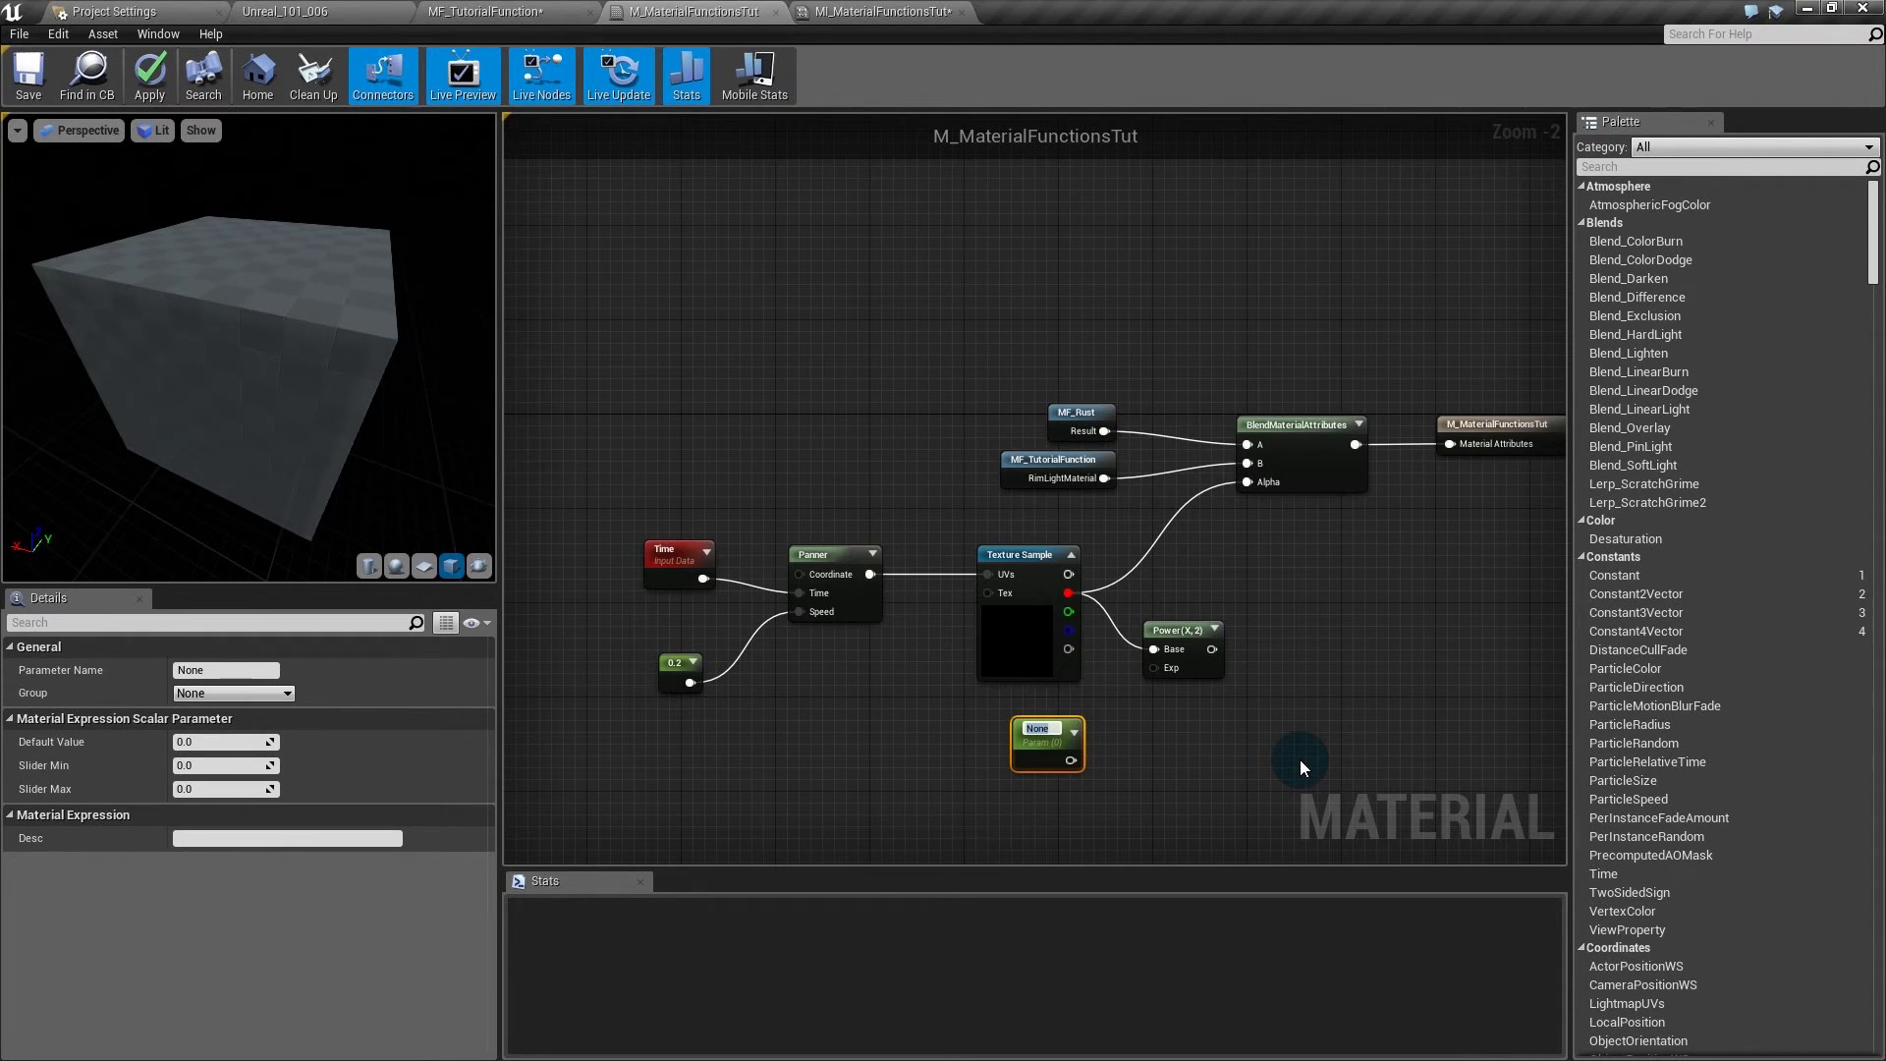
type("RustAmount")
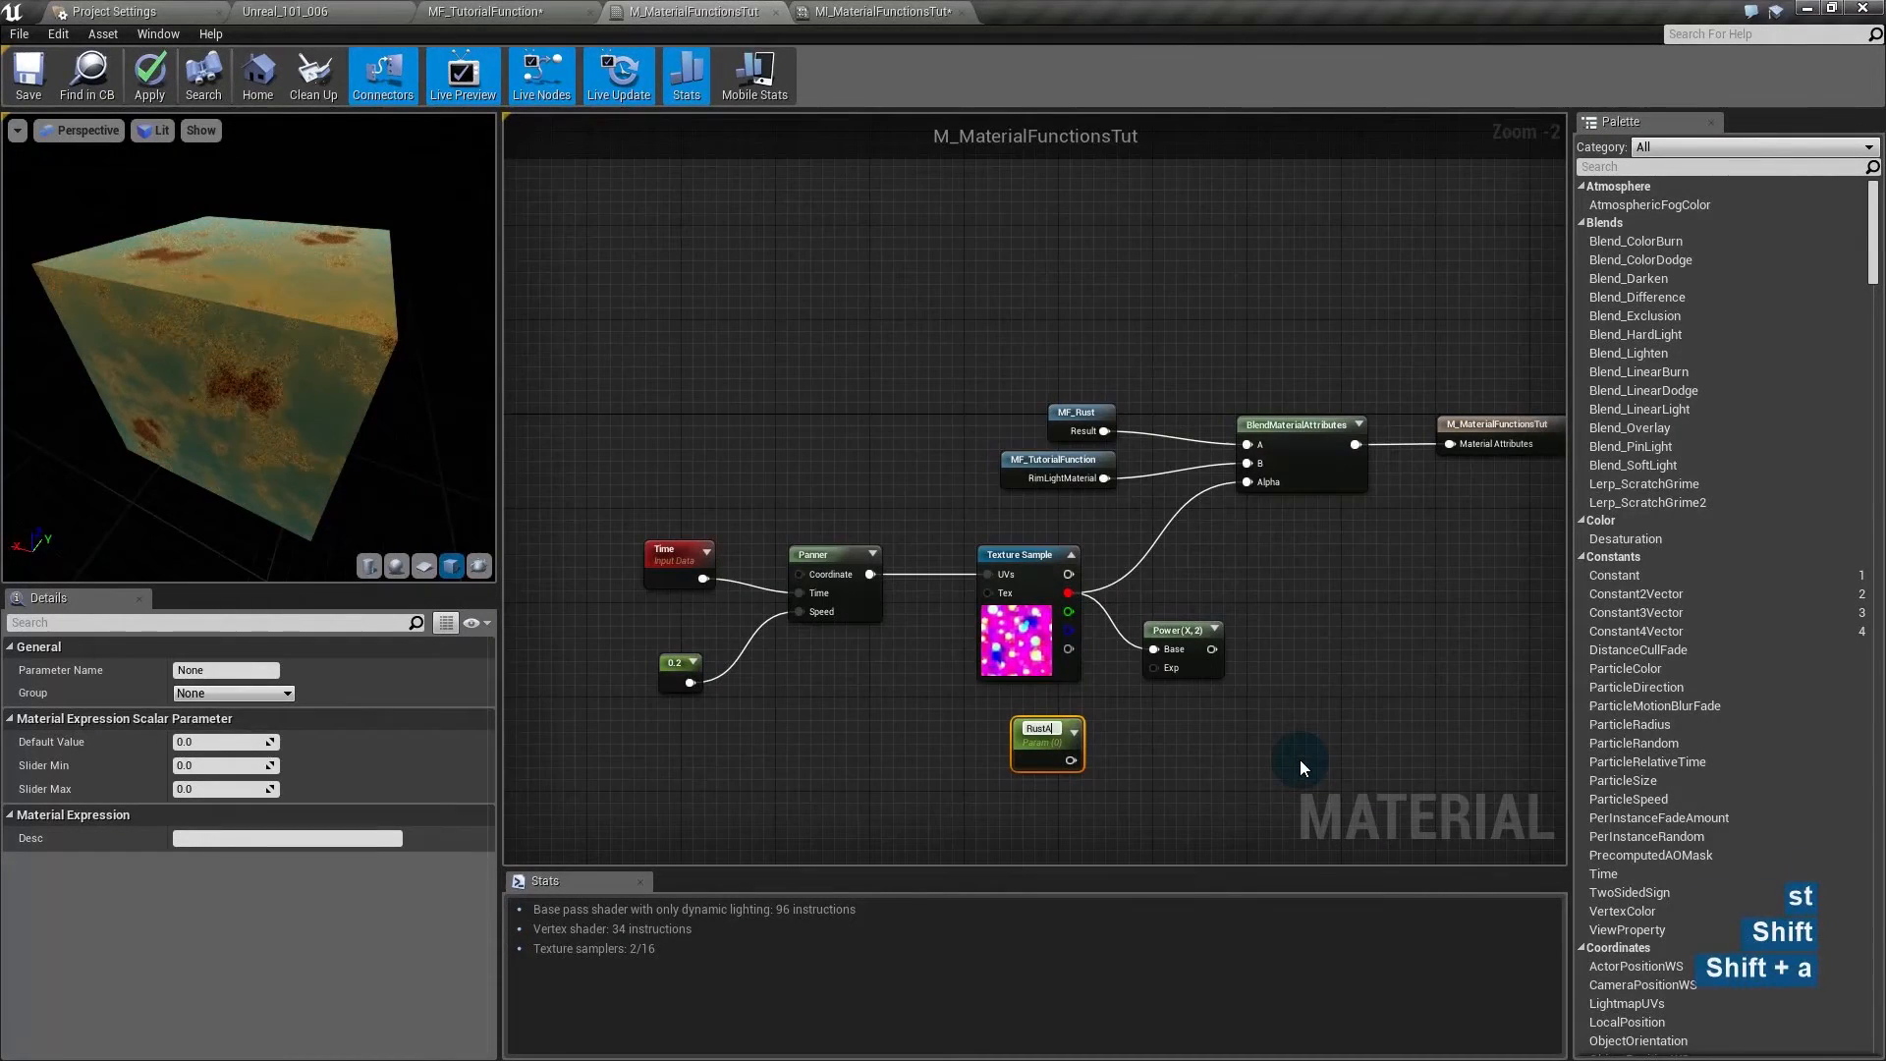
key("Return")
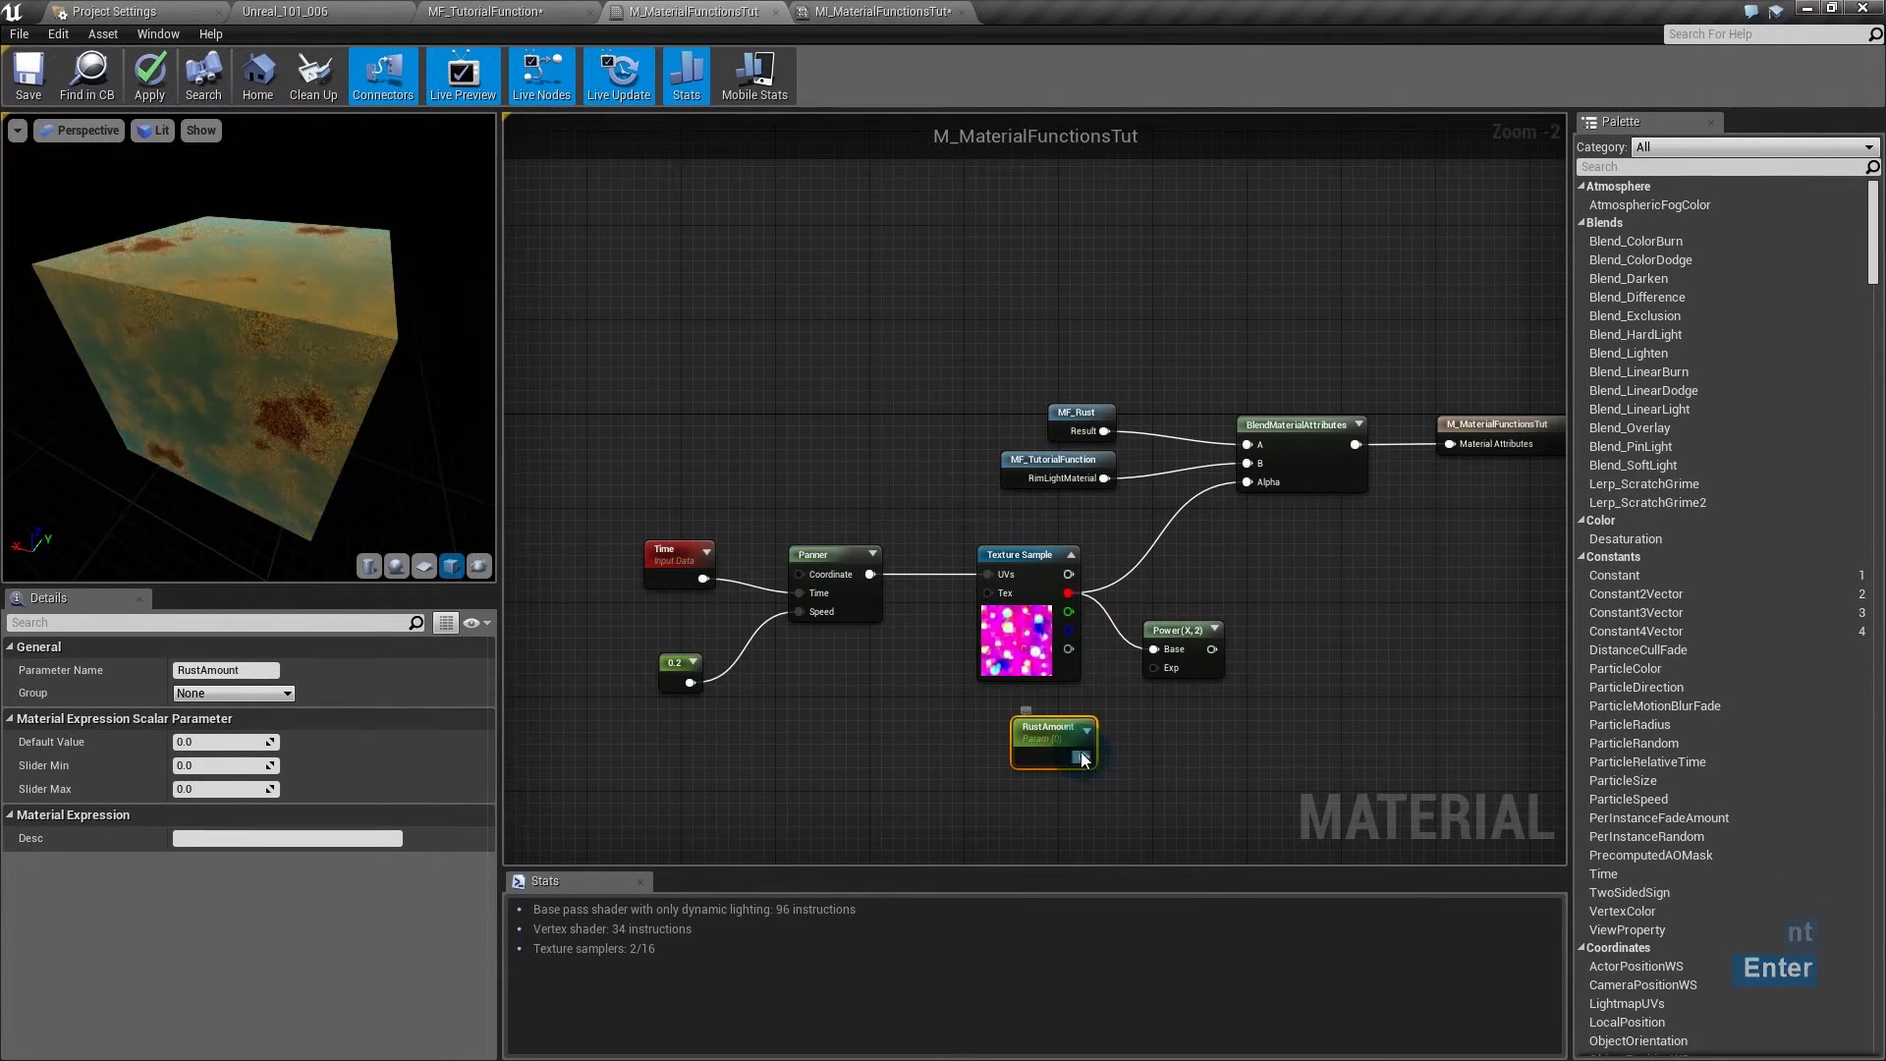
- Set RustAmount's default to 2, use it as Power's exponent, and drive the blend Alpha with Power
left_click(221, 742)
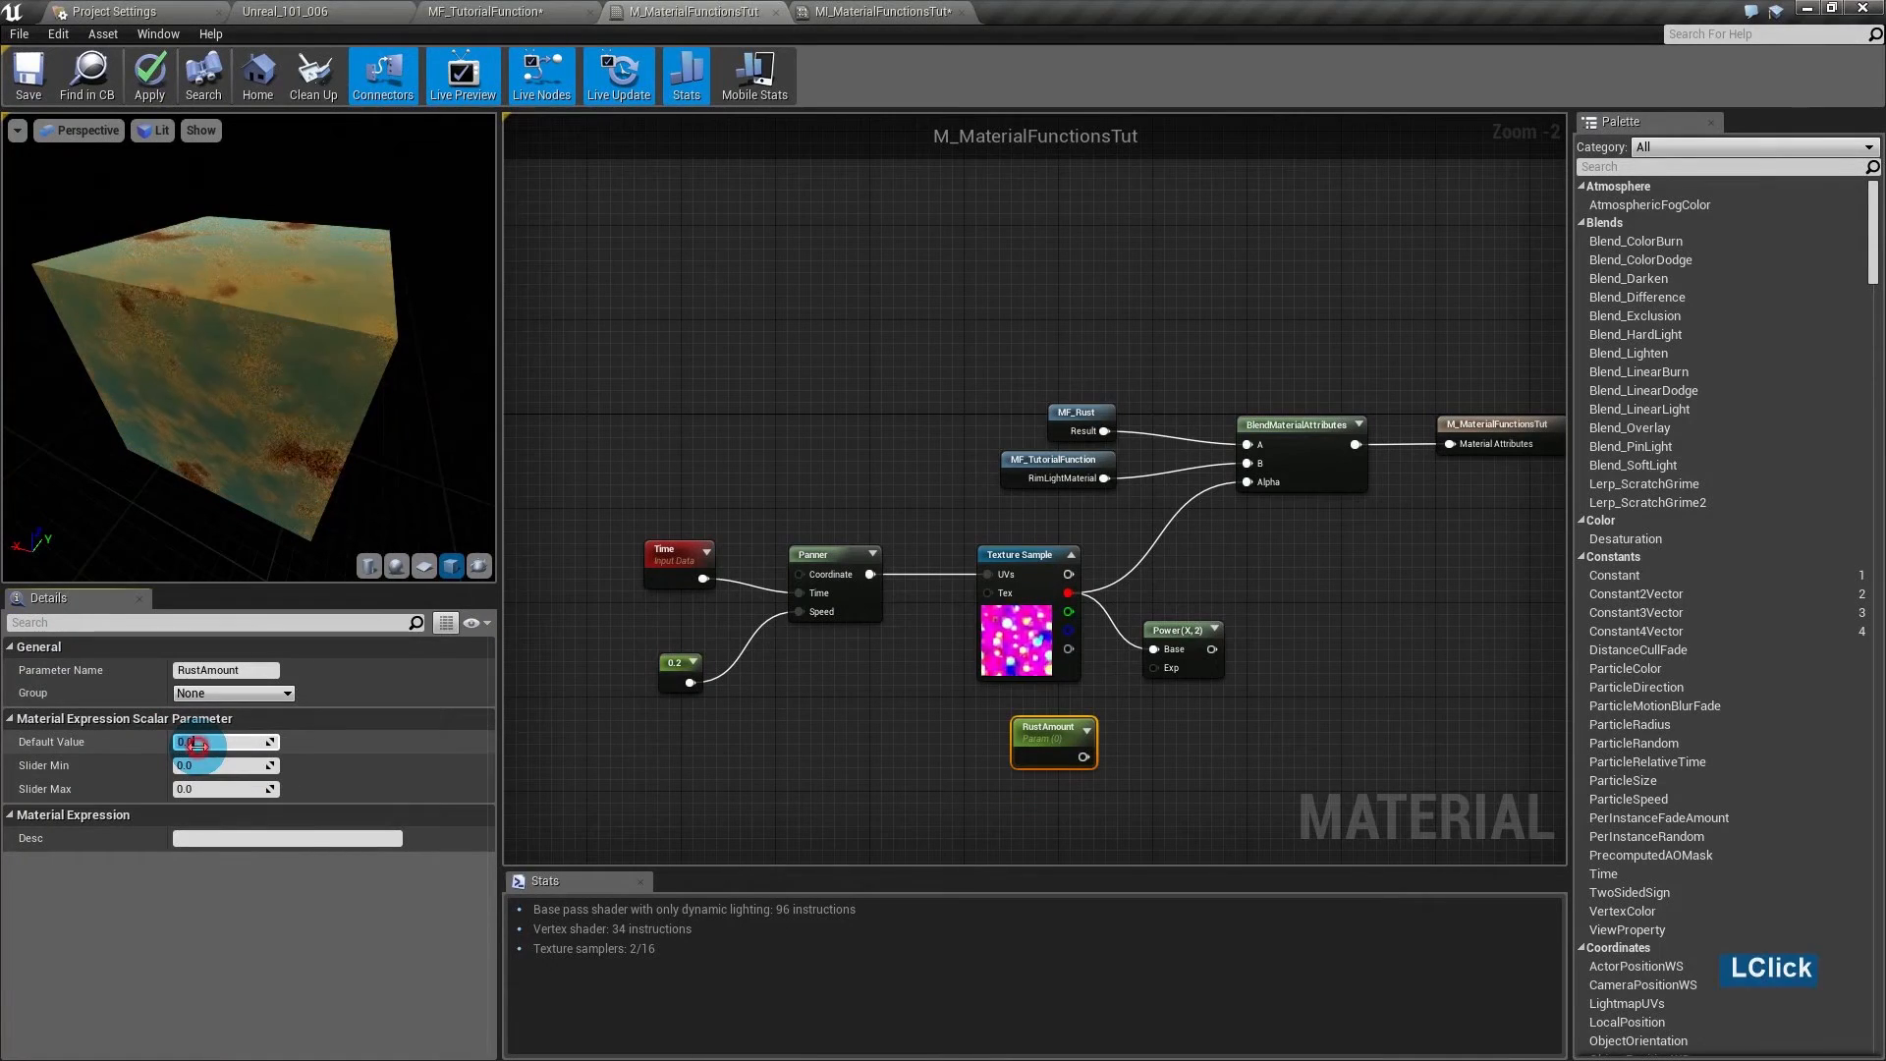
left_click(200, 740)
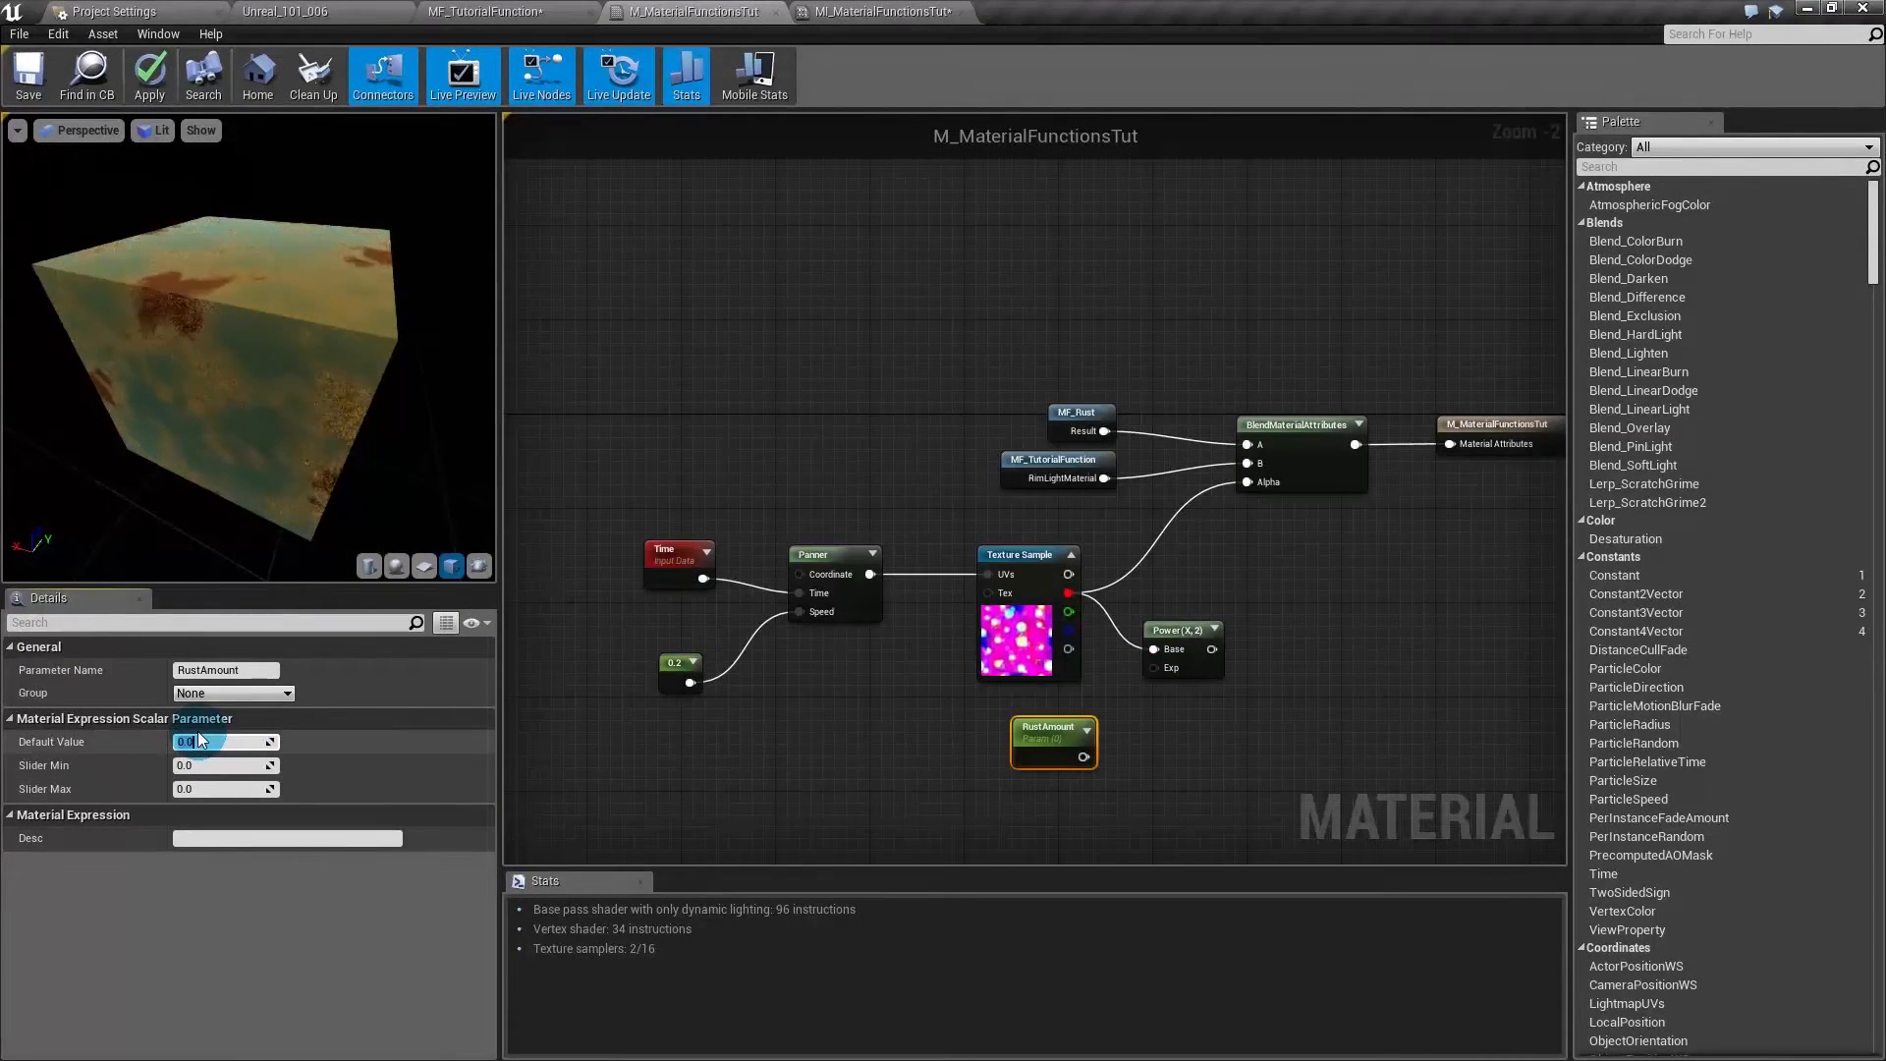
type("2")
key("Return")
left_click_drag(1175, 675, 1083, 757)
left_click_drag(1199, 650, 1258, 480)
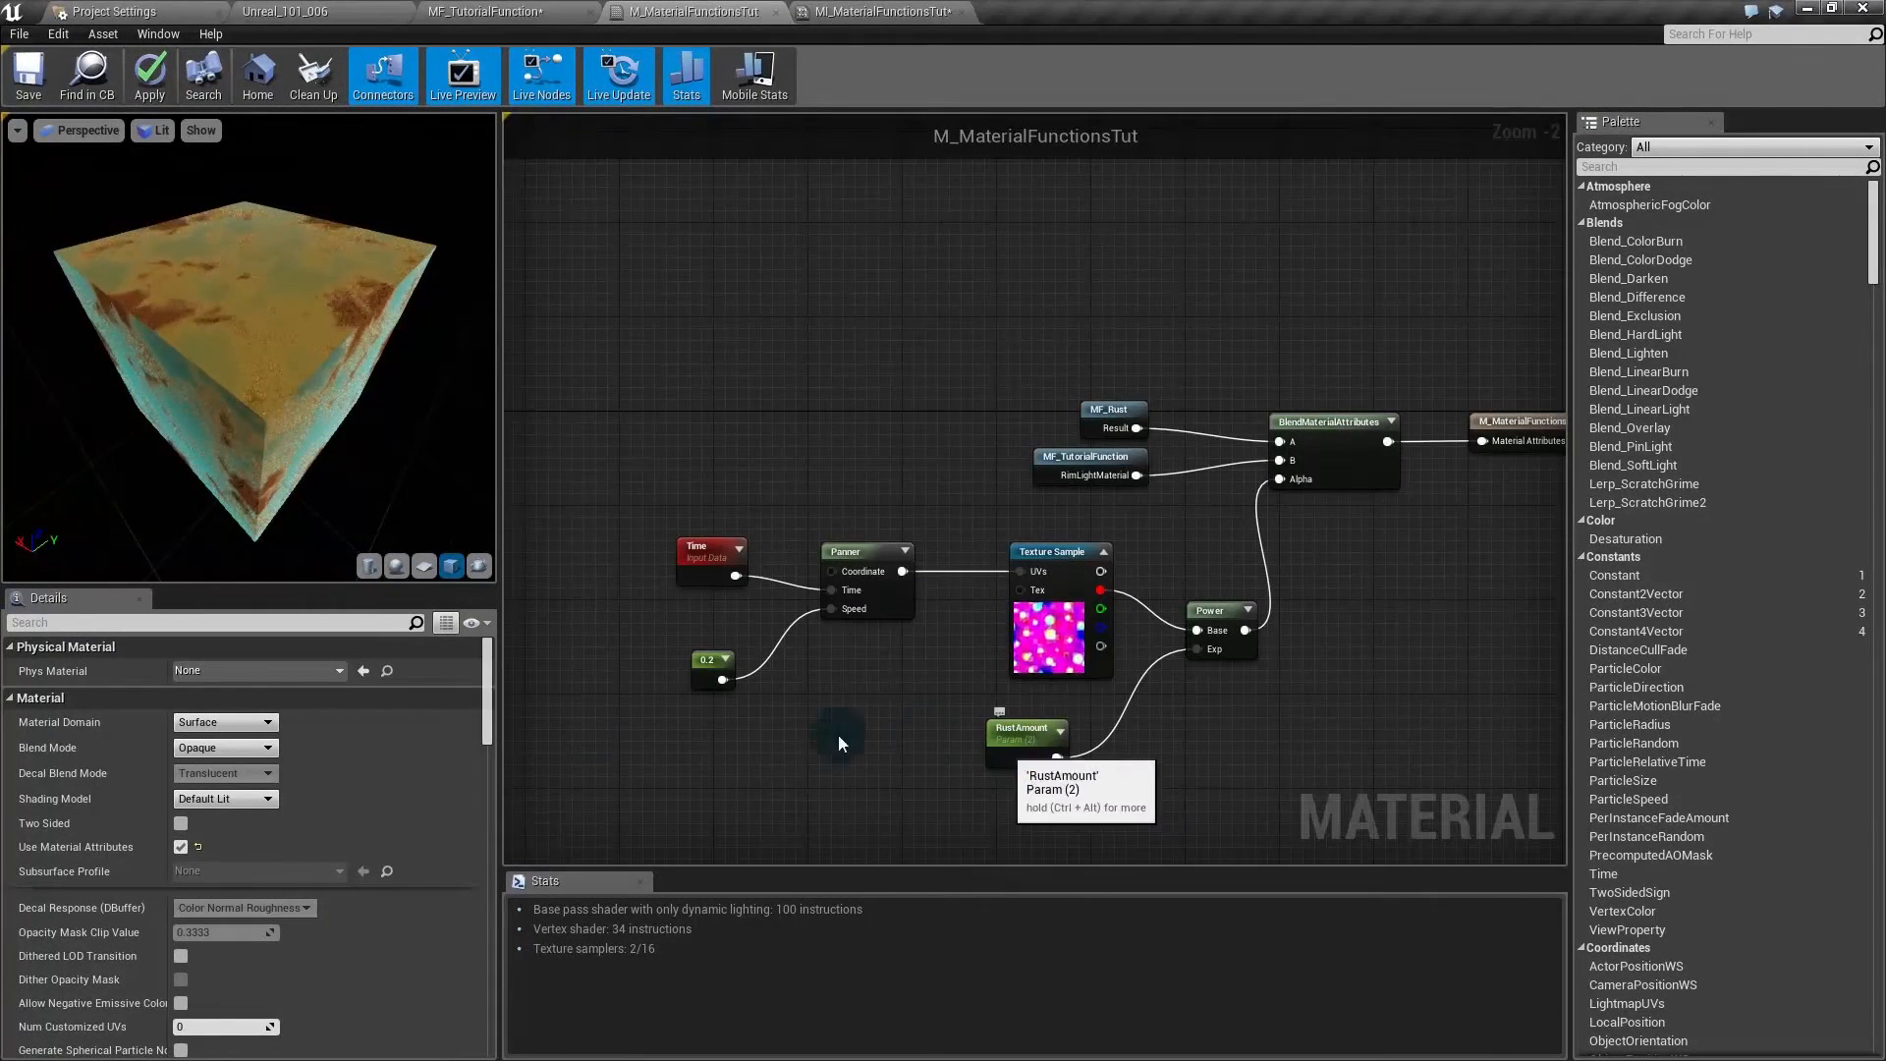
- Set RustAmount's Default Value to 20, then to 0
left_click(1026, 744)
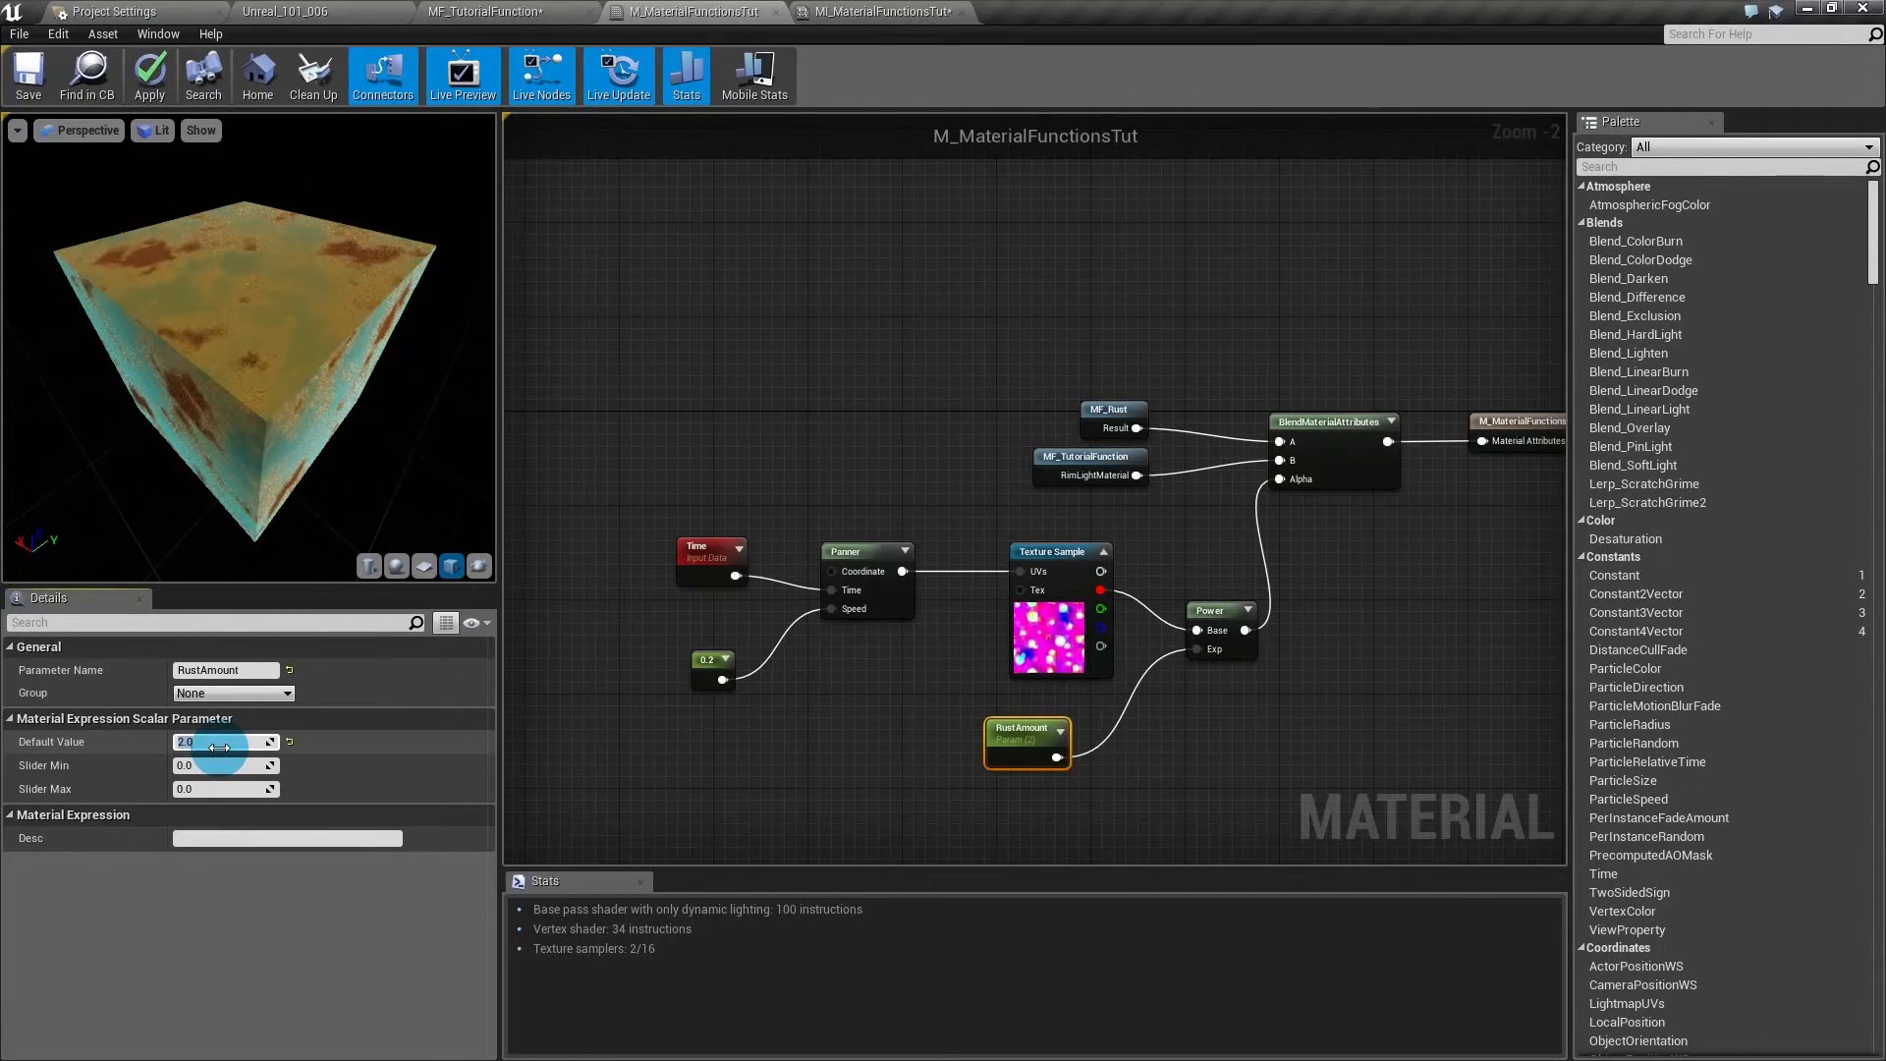
type("20")
key("Return")
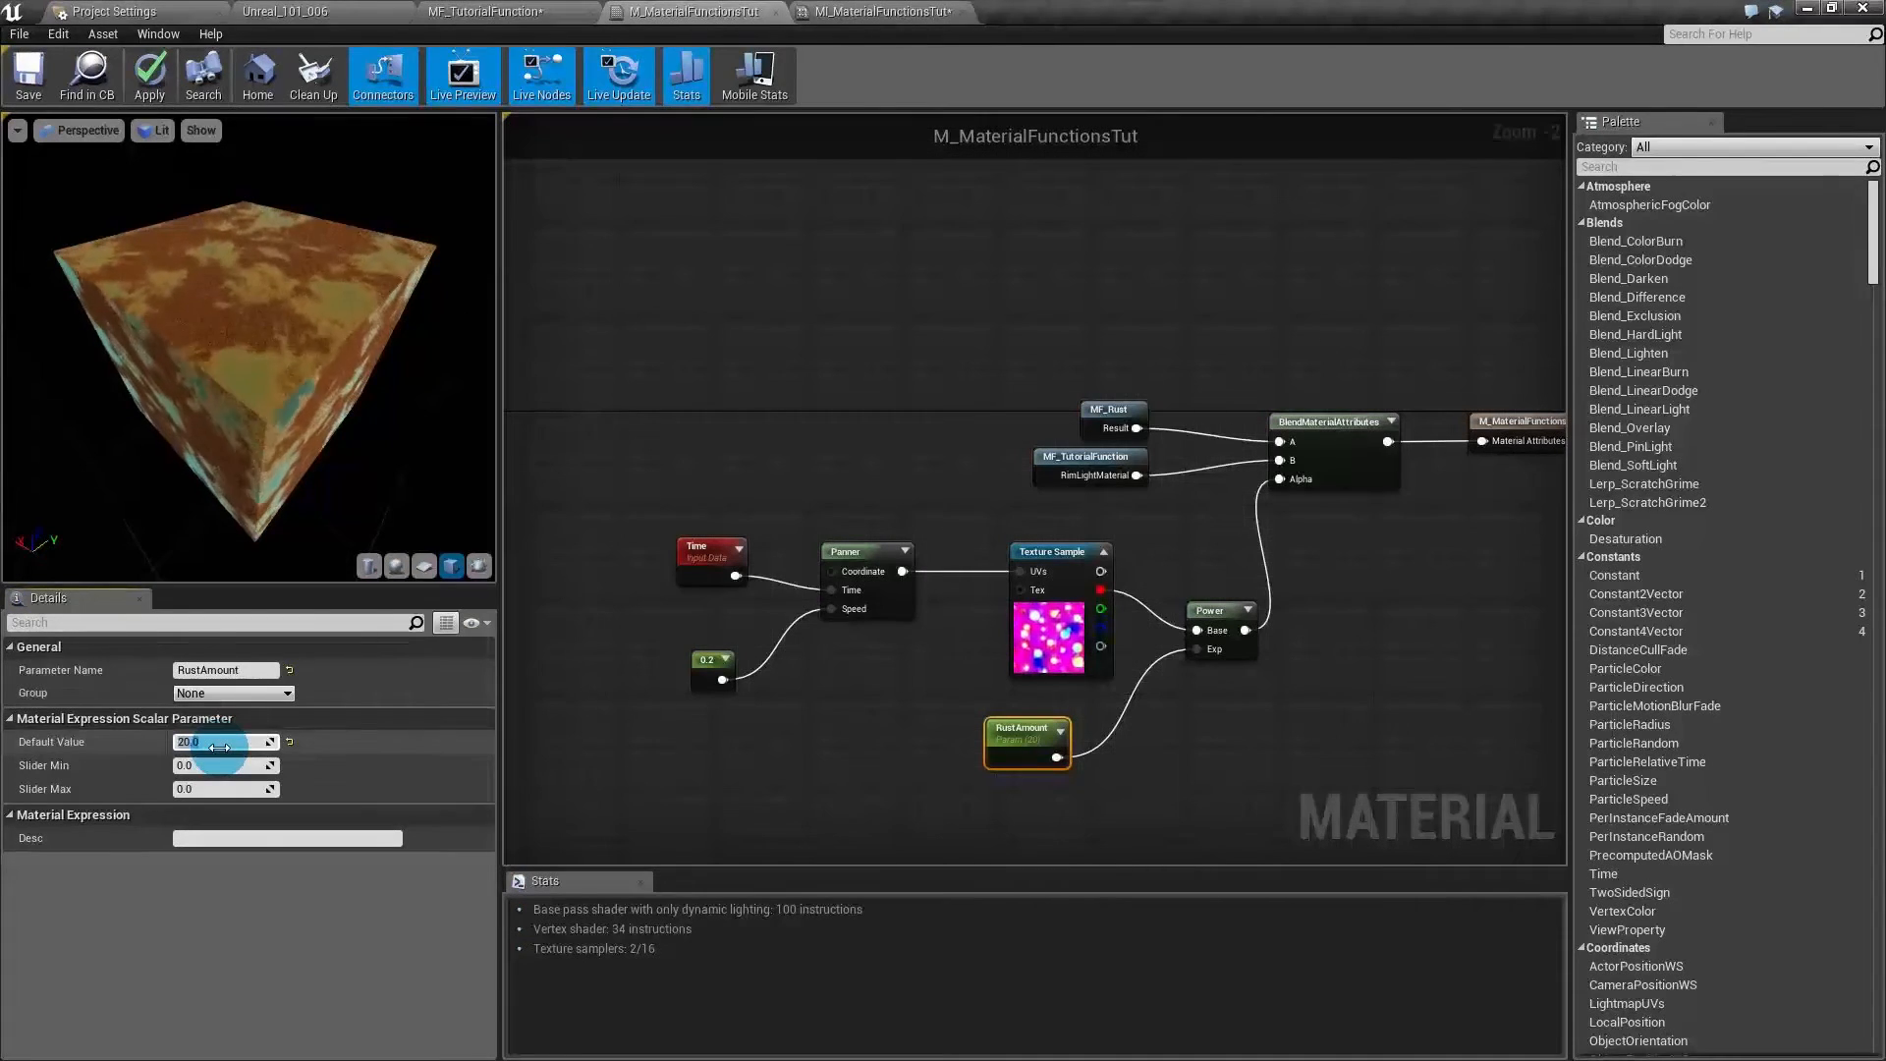
type("0")
key("Return")
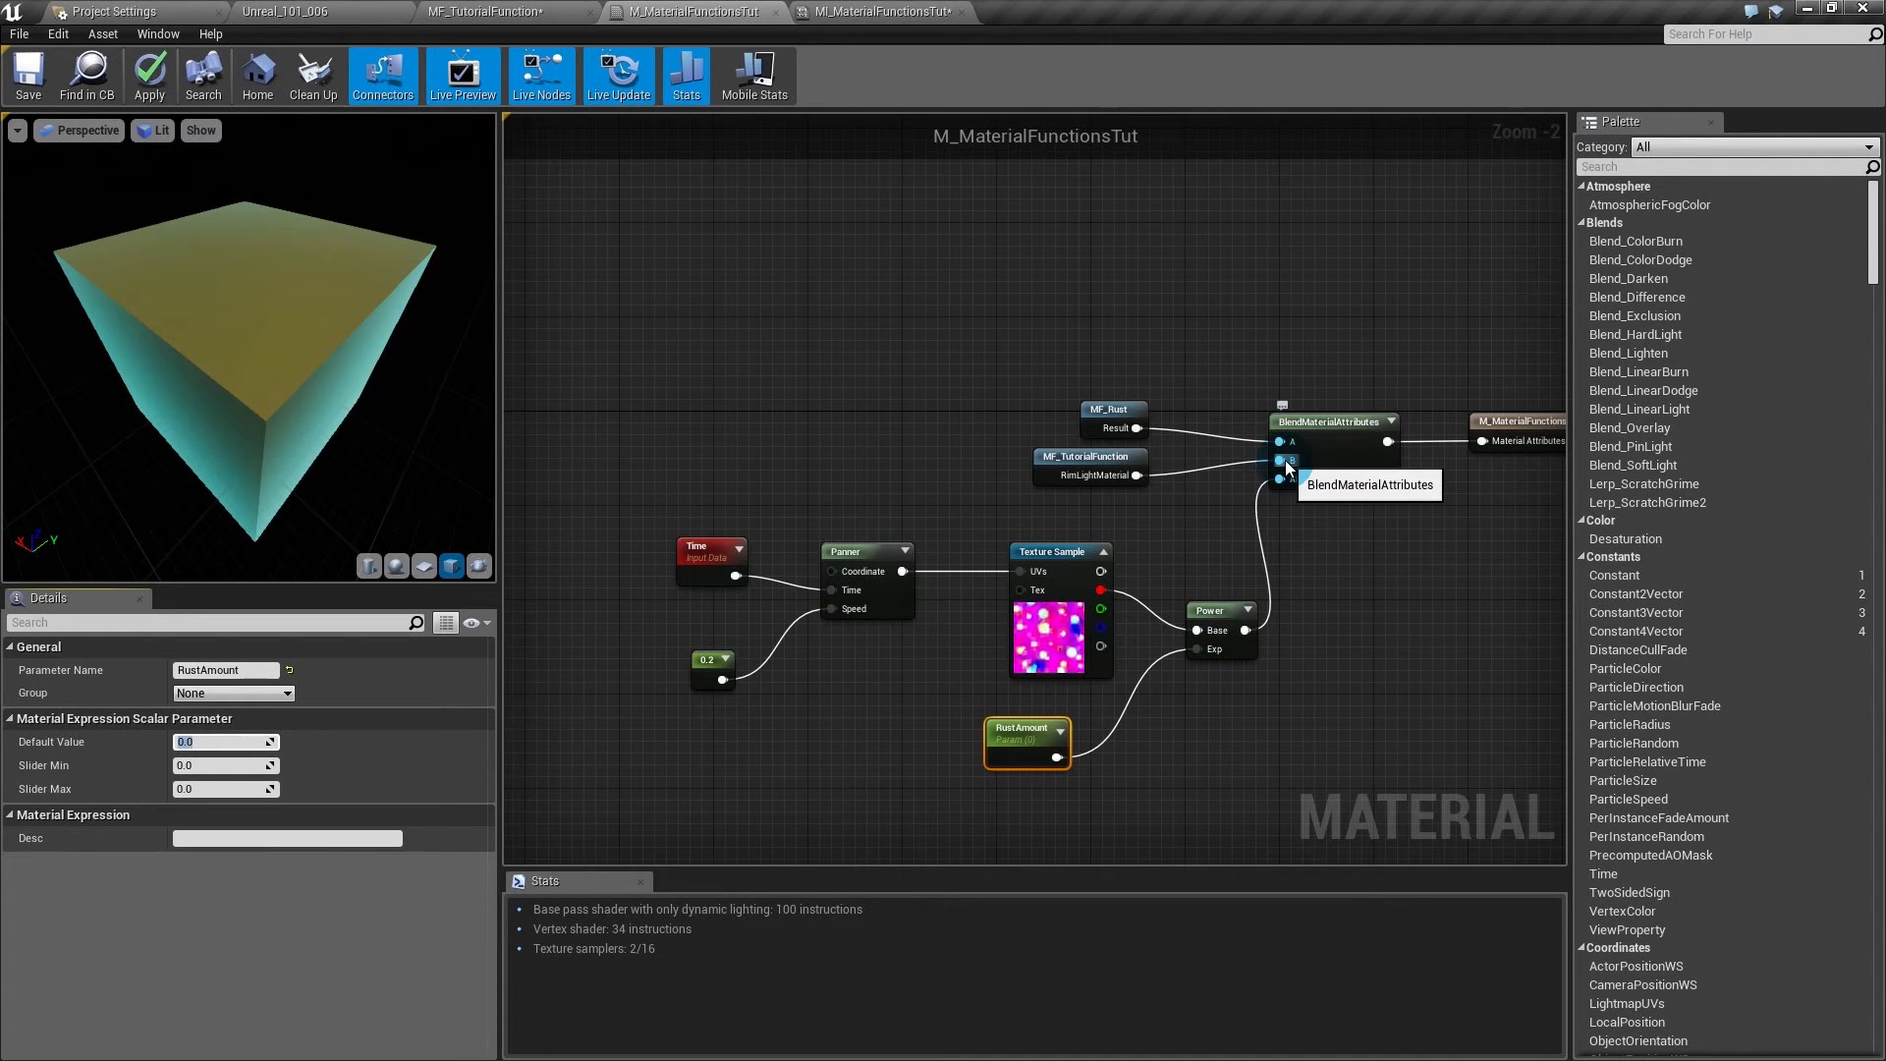
- Switch the preview to a sphere and set RustAmount's default value to 1
left_click_drag(1092, 476, 1104, 488)
mouse_move(291, 361)
left_mouse_down()
mouse_move(279, 332)
mouse_move(298, 375)
left_mouse_up()
left_click(396, 564)
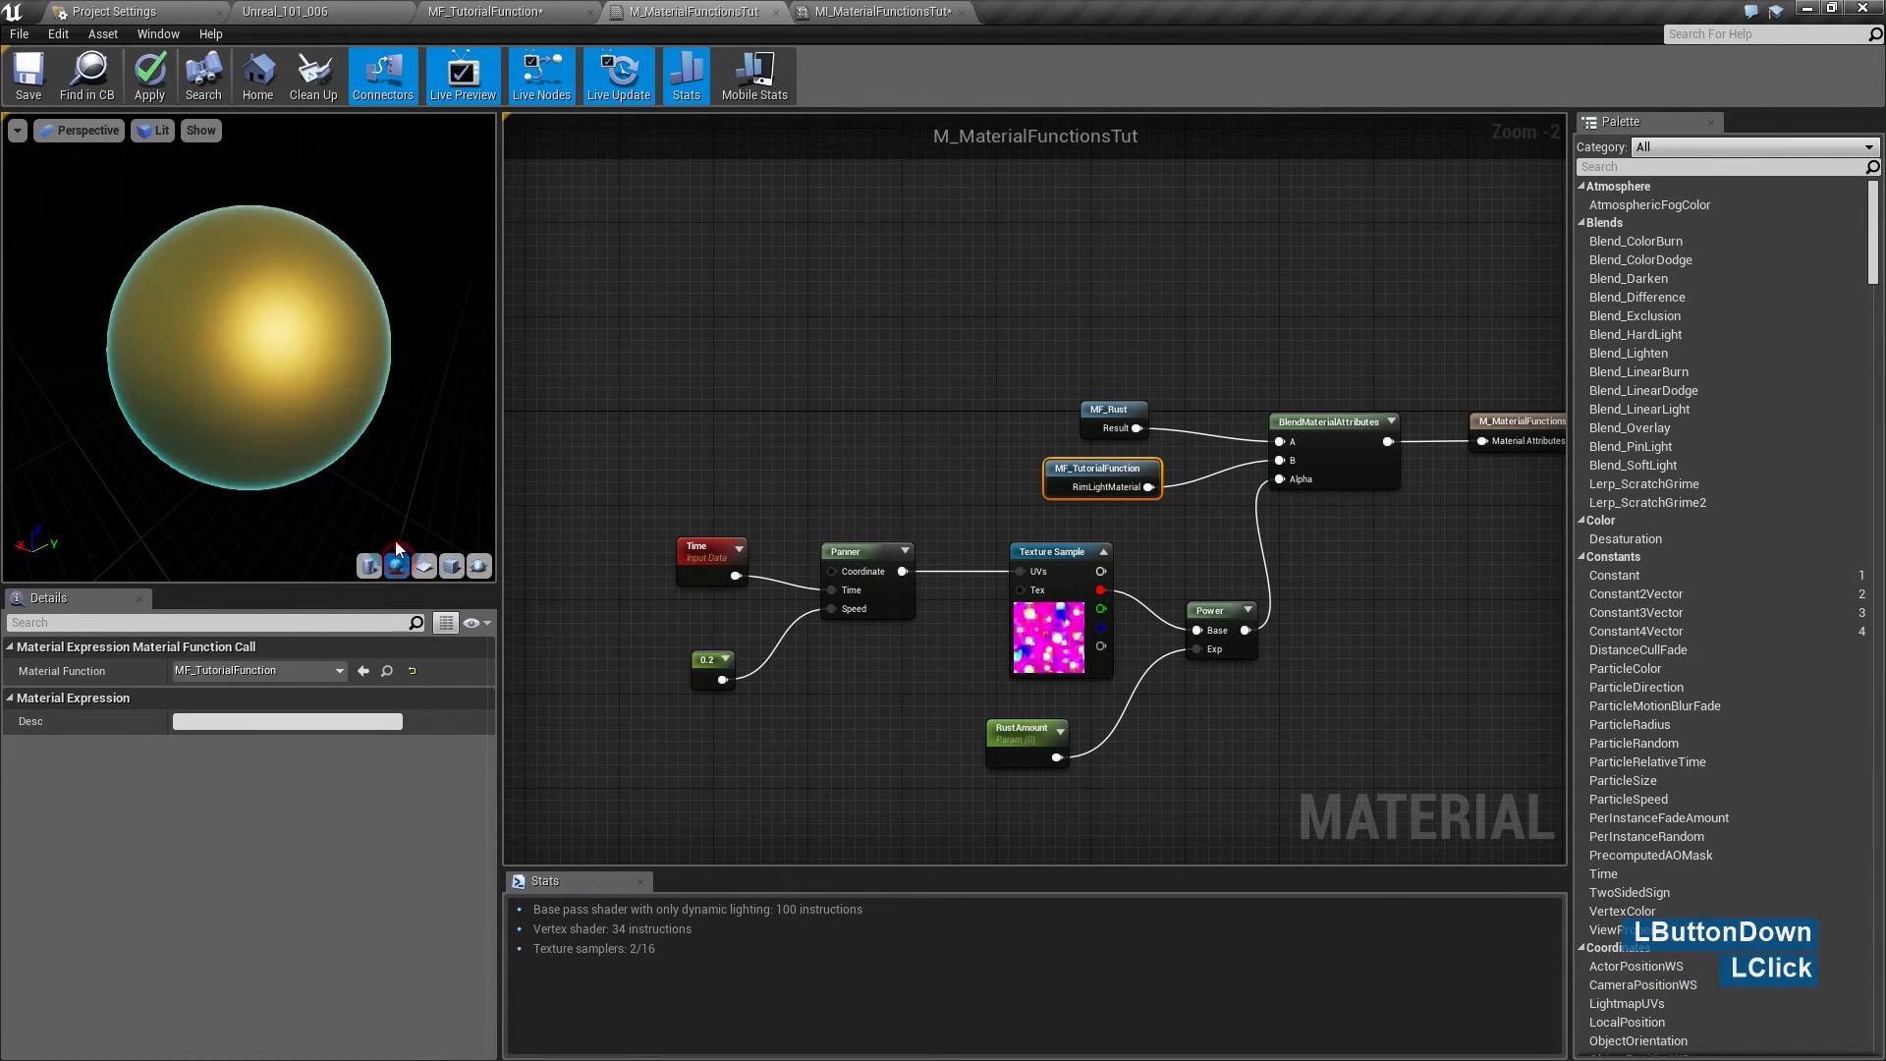
left_click(1021, 739)
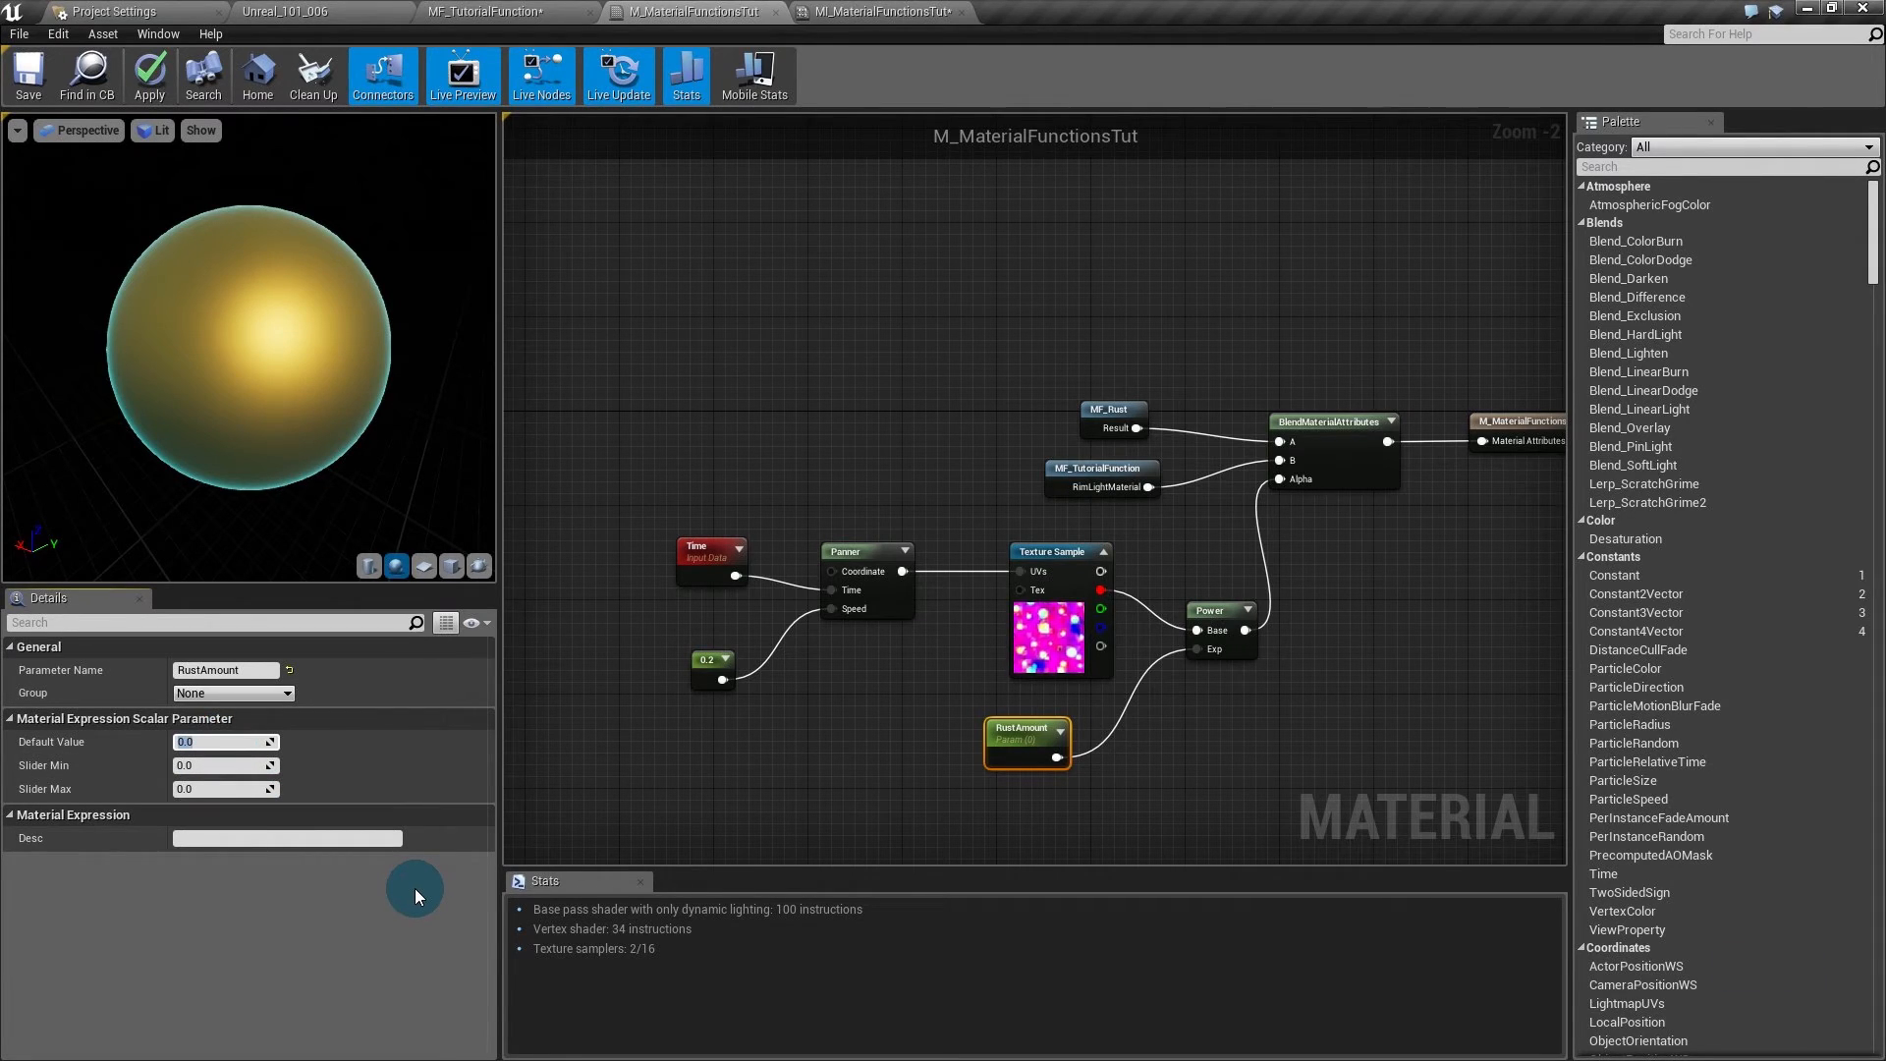
type("1")
key("Return")
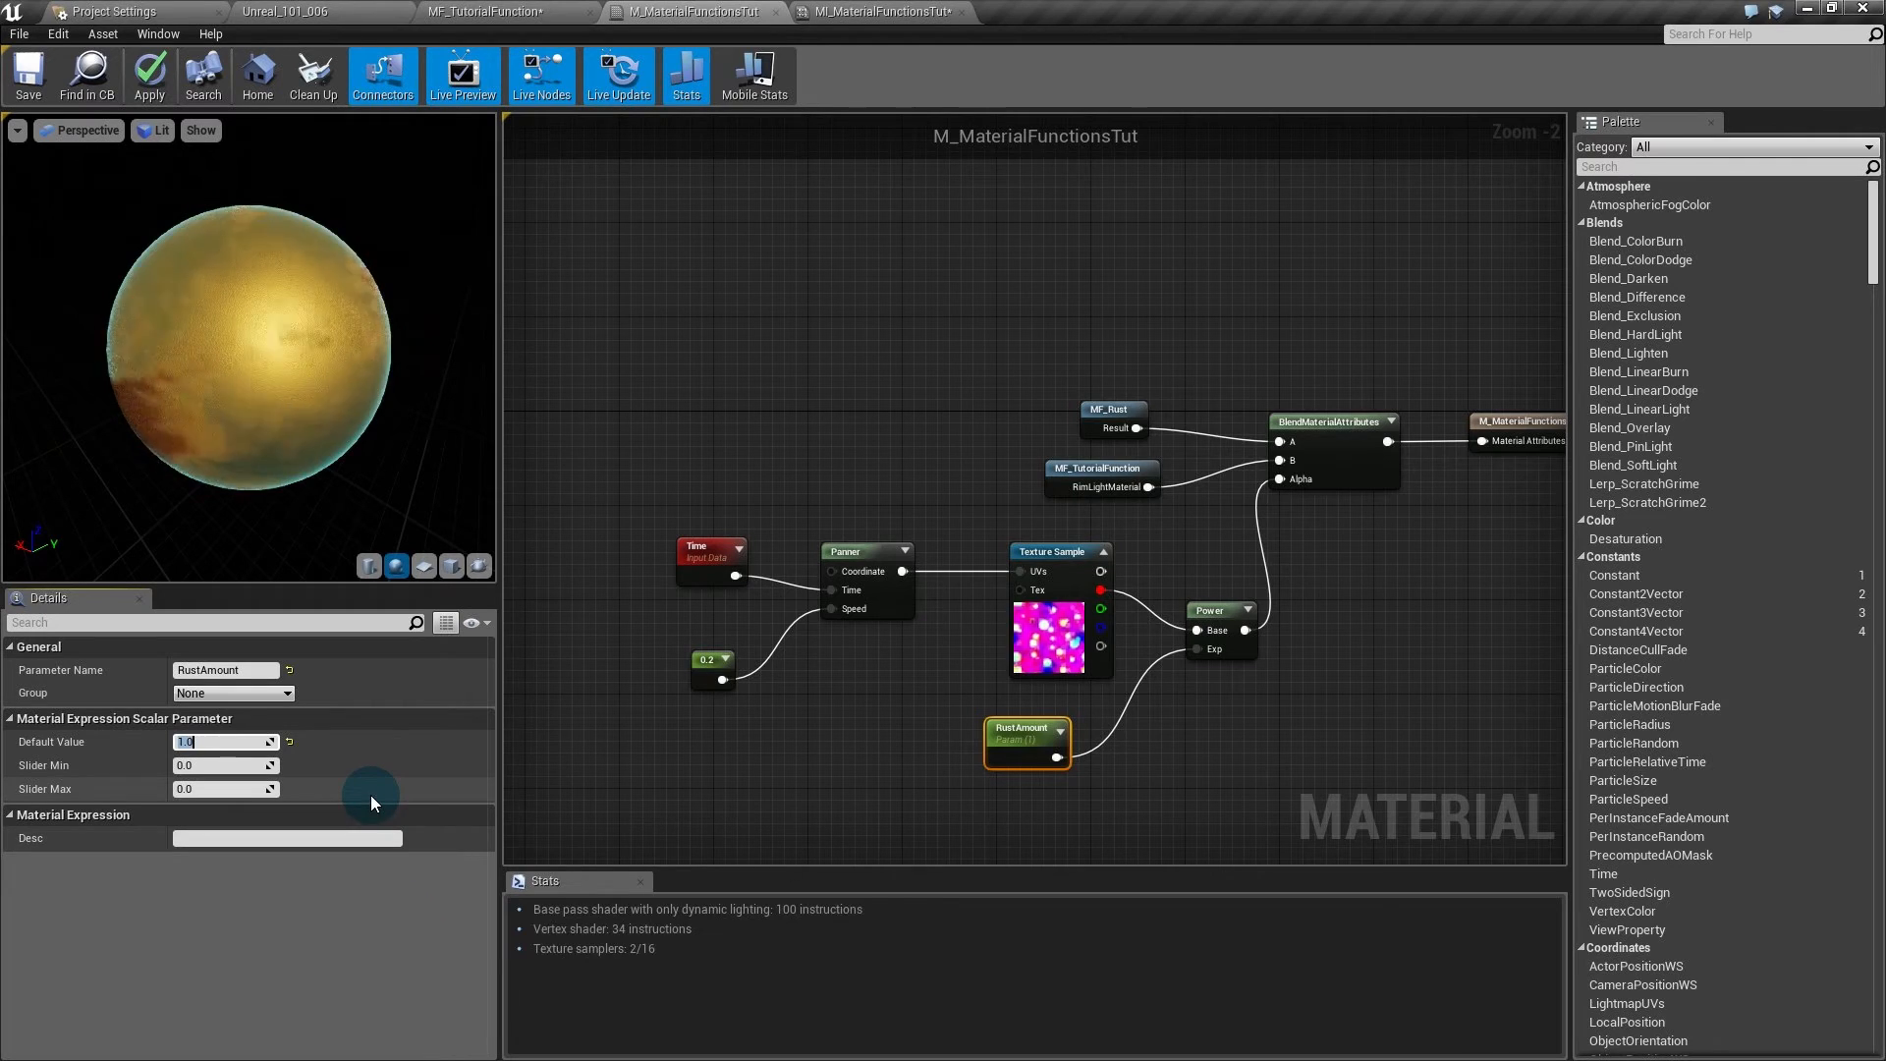
- Apply the material, assign it to the level cube, and orbit to view the rust patches
left_click(851, 446)
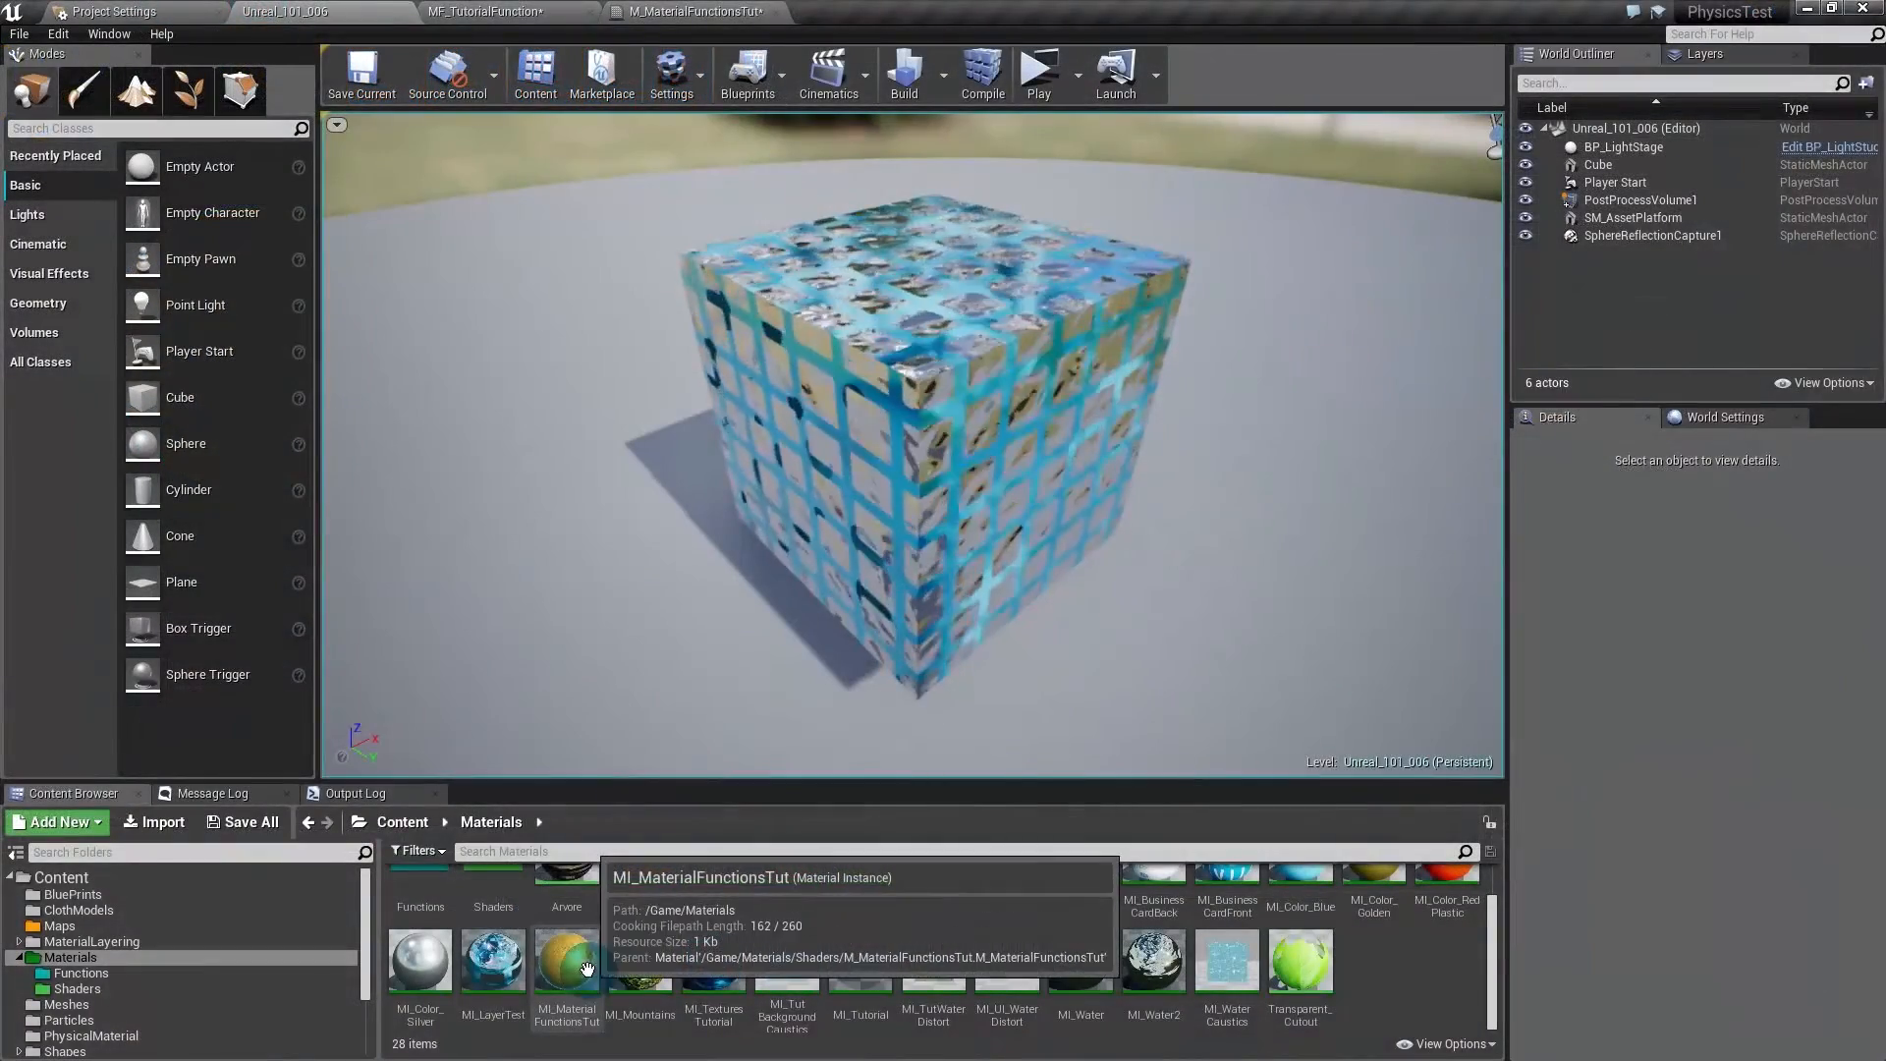
left_click_drag(566, 957, 901, 544)
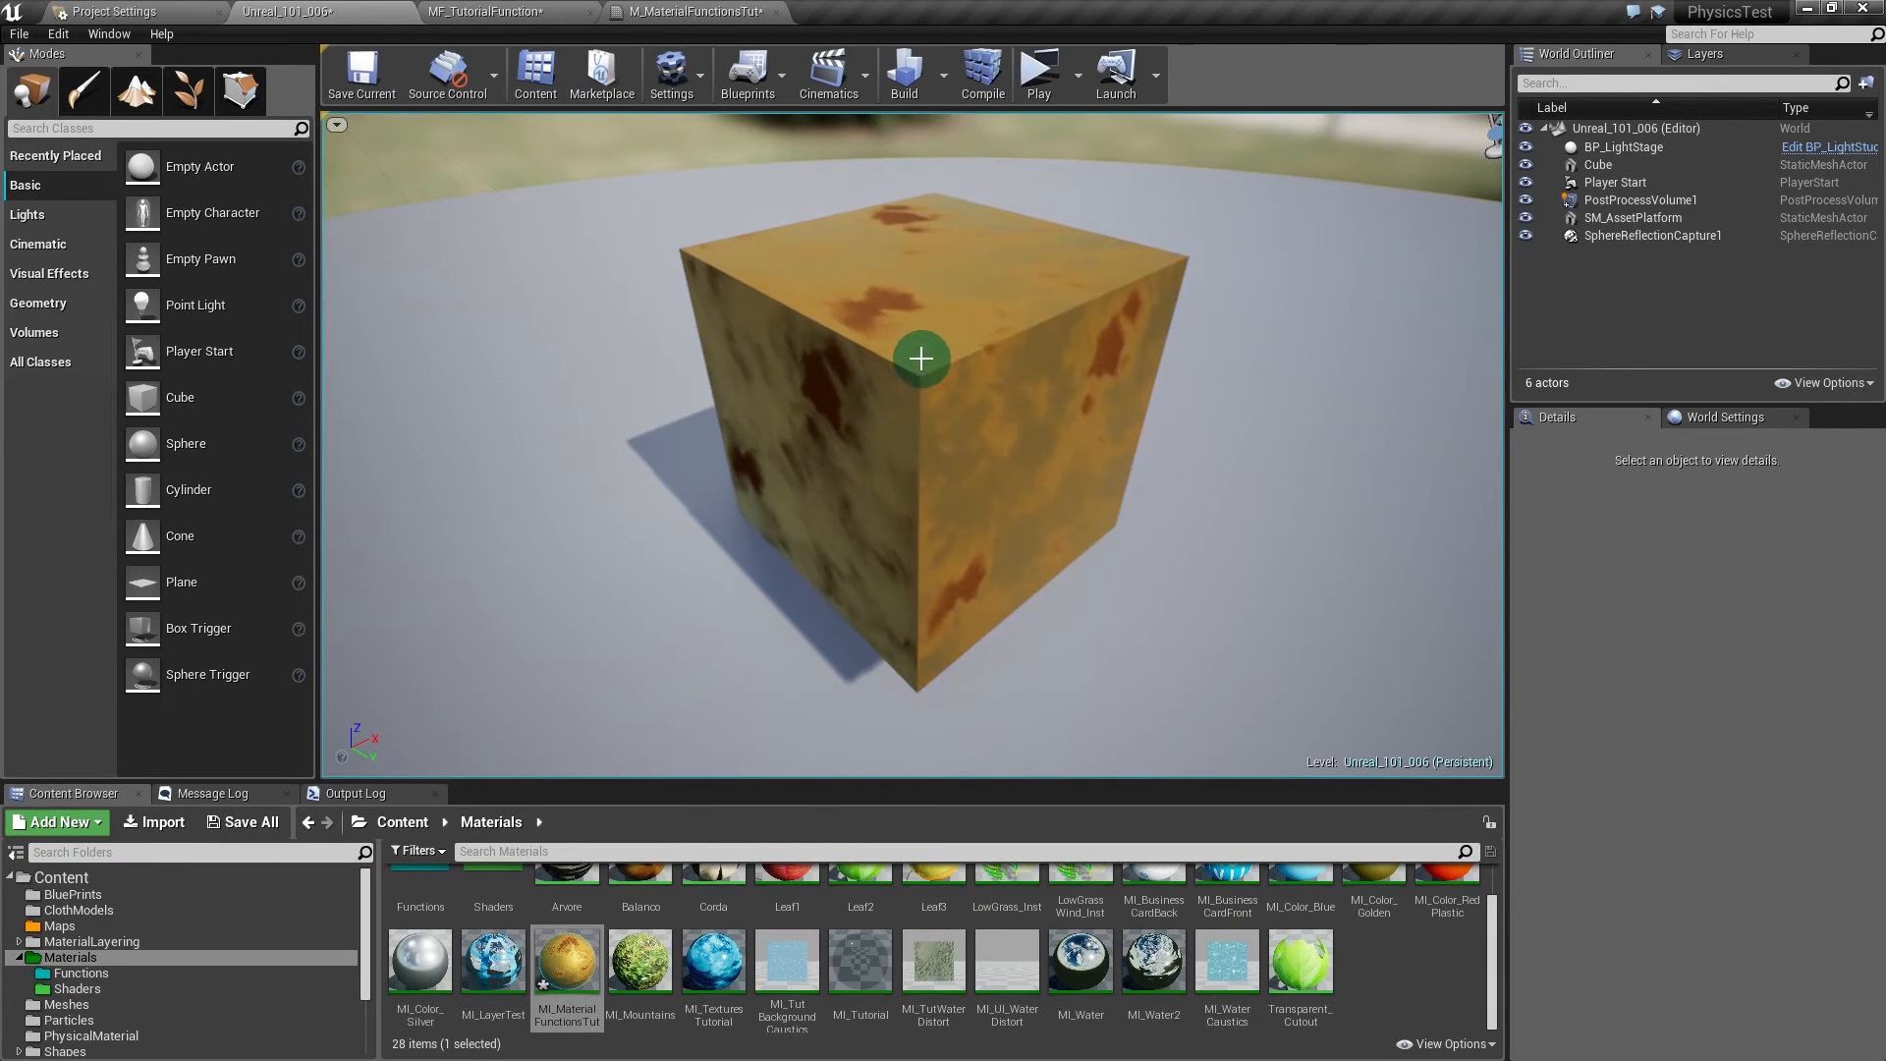
left_click_drag(976, 413, 1031, 467, "alt")
right_click_drag(1015, 455, 847, 511, "alt")
mouse_move(847, 511)
left_mouse_down("alt")
mouse_move(850, 531)
mouse_move(852, 513)
left_mouse_up("alt")
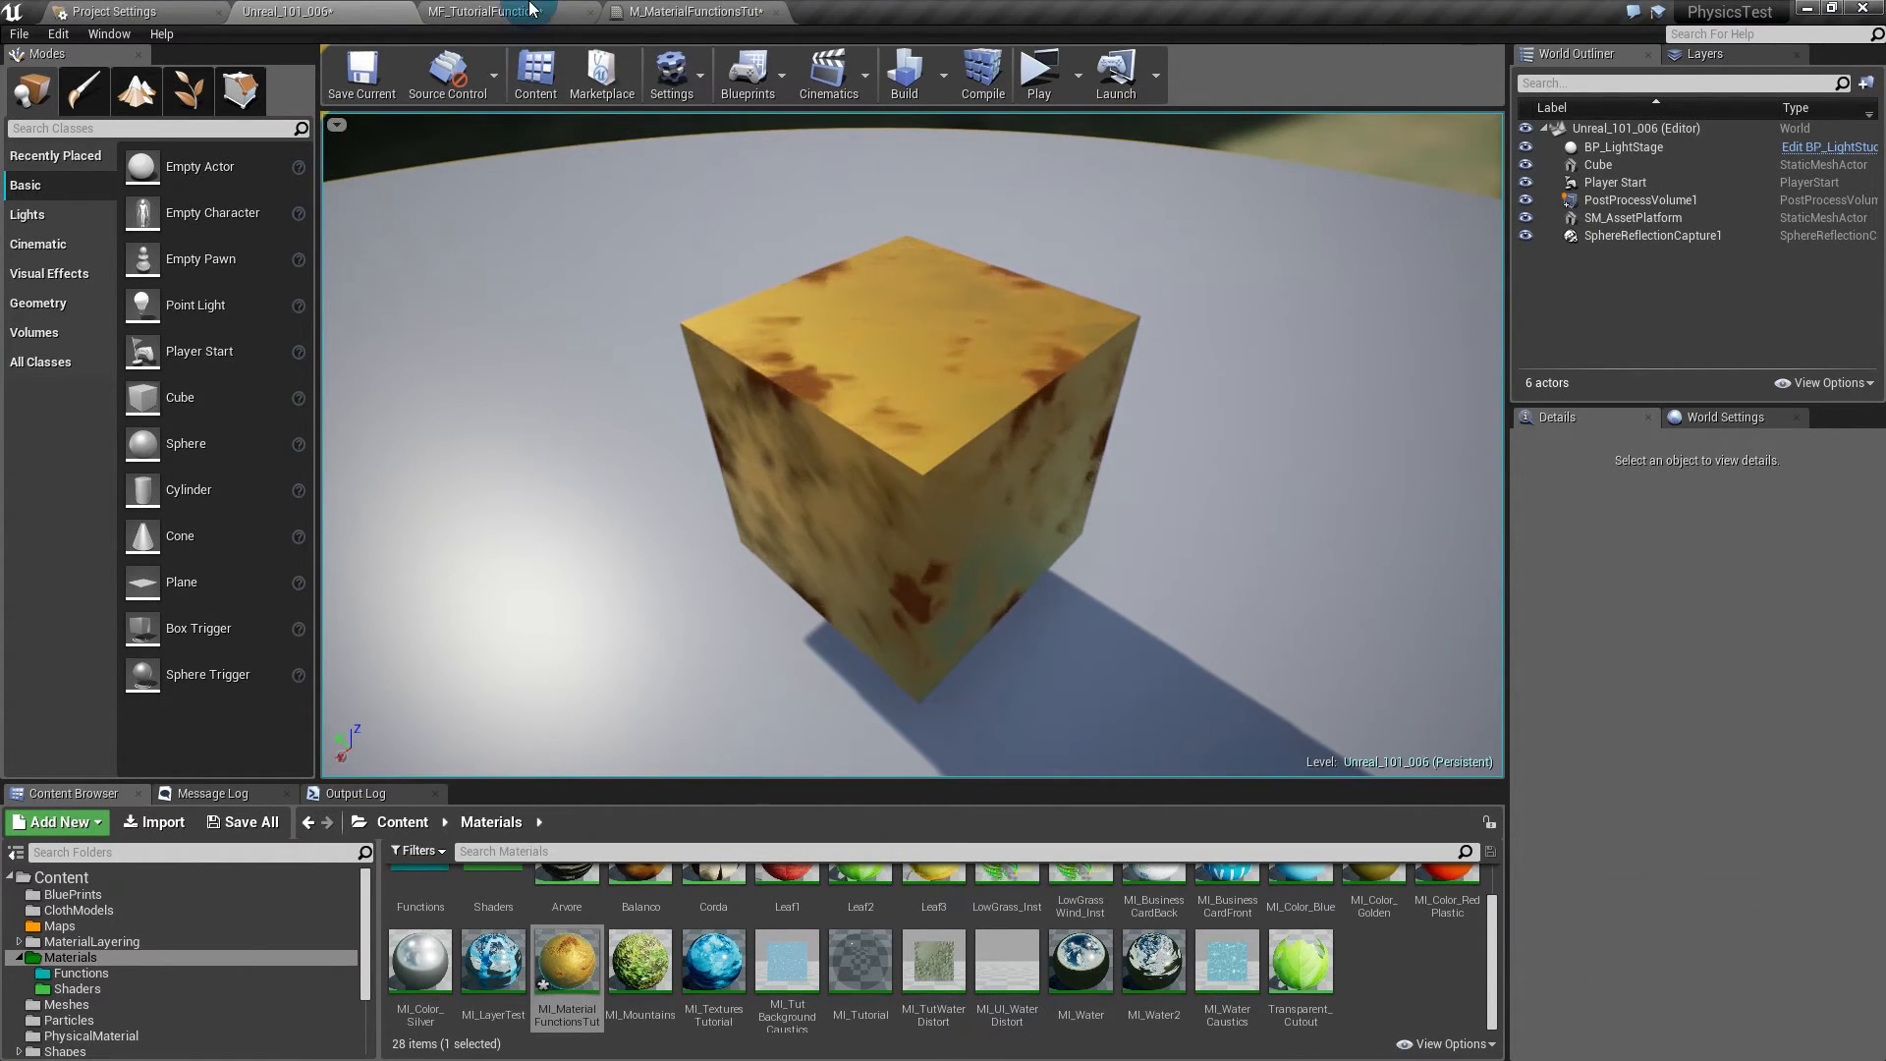
- Back in the M_MaterialFunctionsTut graph, duplicate the BlendMaterialAttributes node and shift the output node right
left_click(491, 11)
left_click(692, 11)
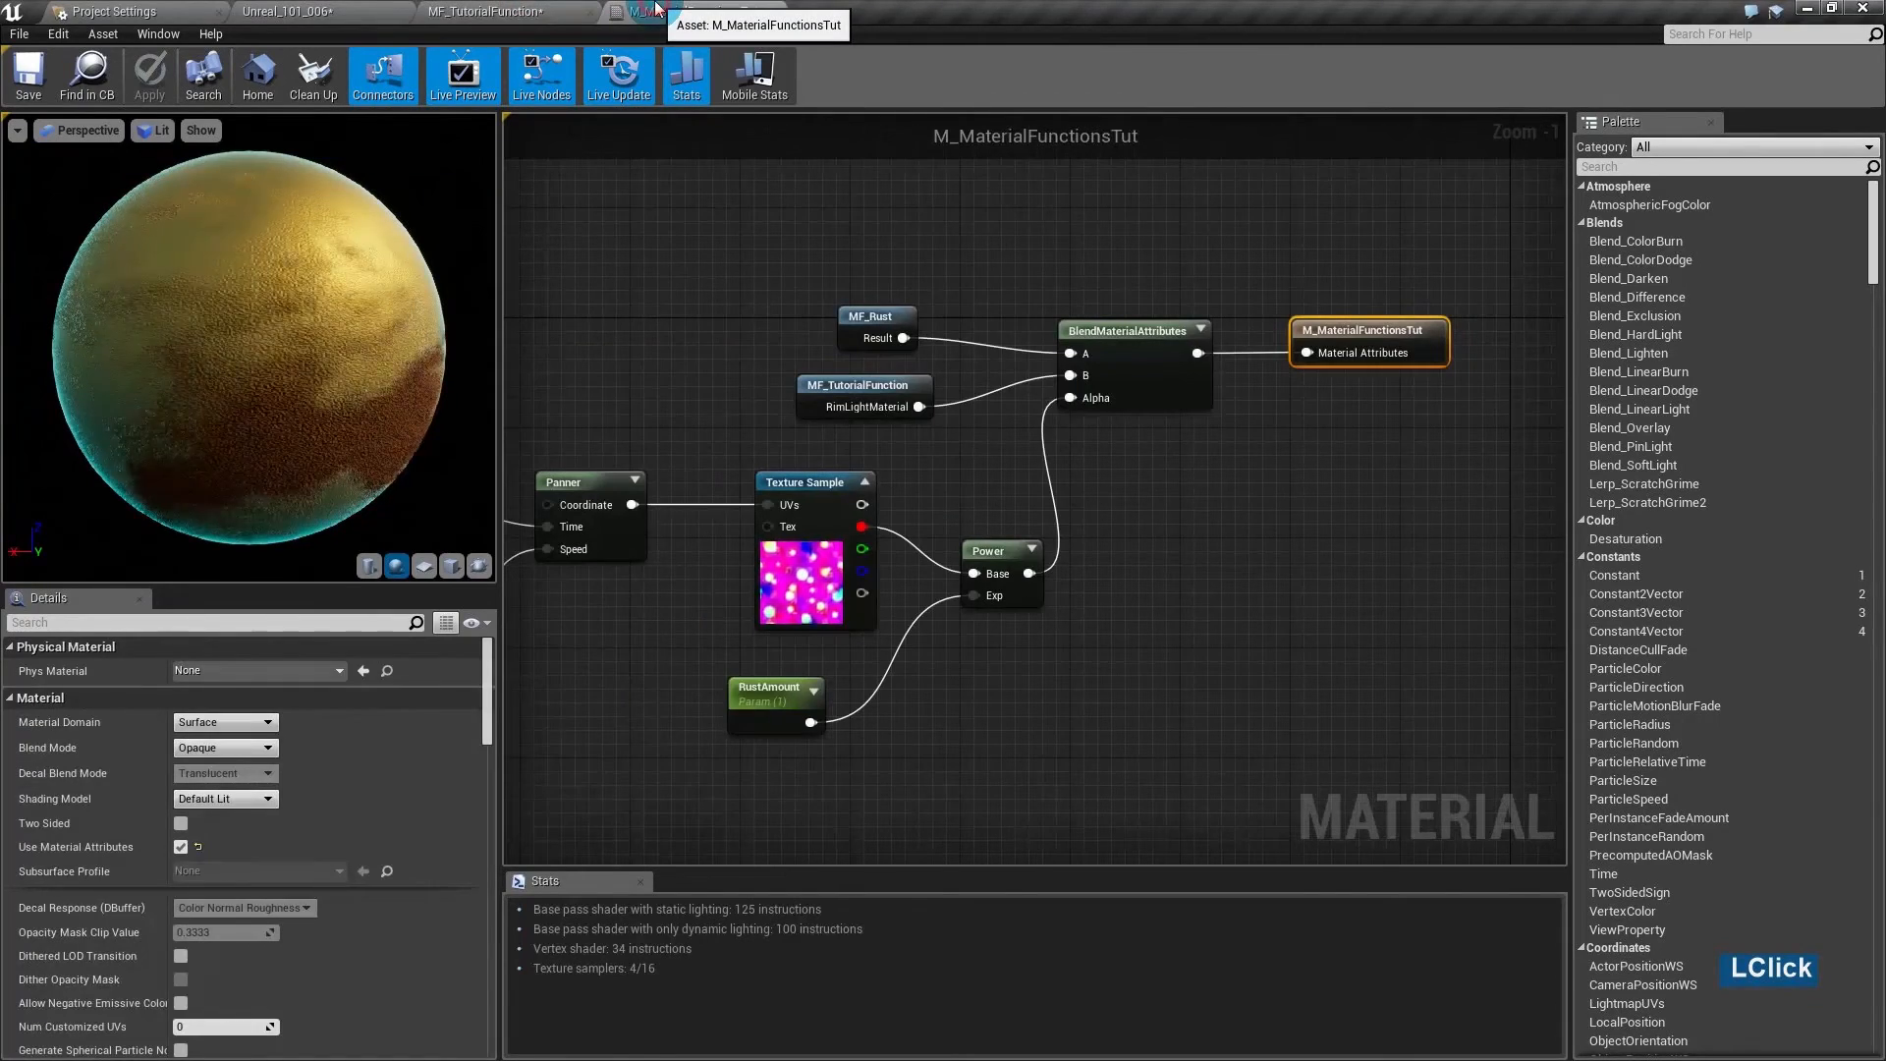
left_click(1140, 365)
key("ctrl+w")
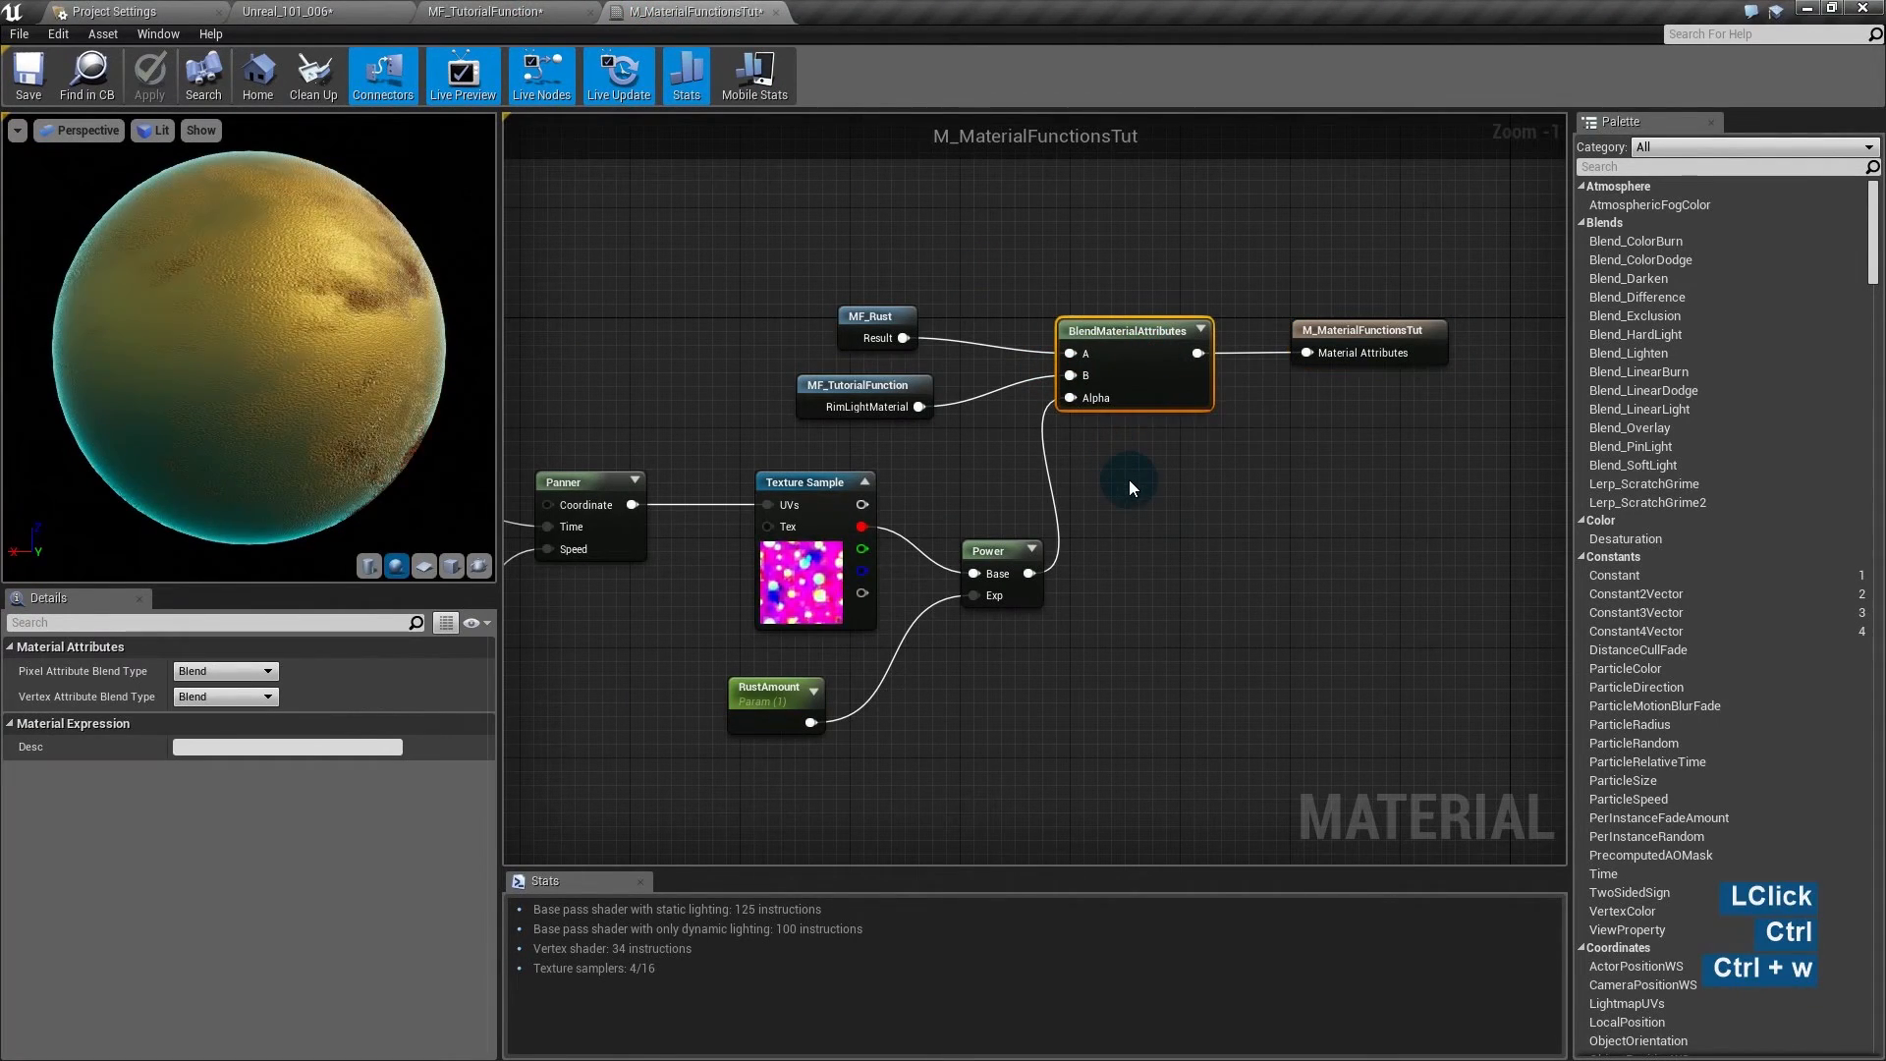
left_click_drag(1147, 518, 1090, 454)
left_click_drag(1343, 330, 1495, 344)
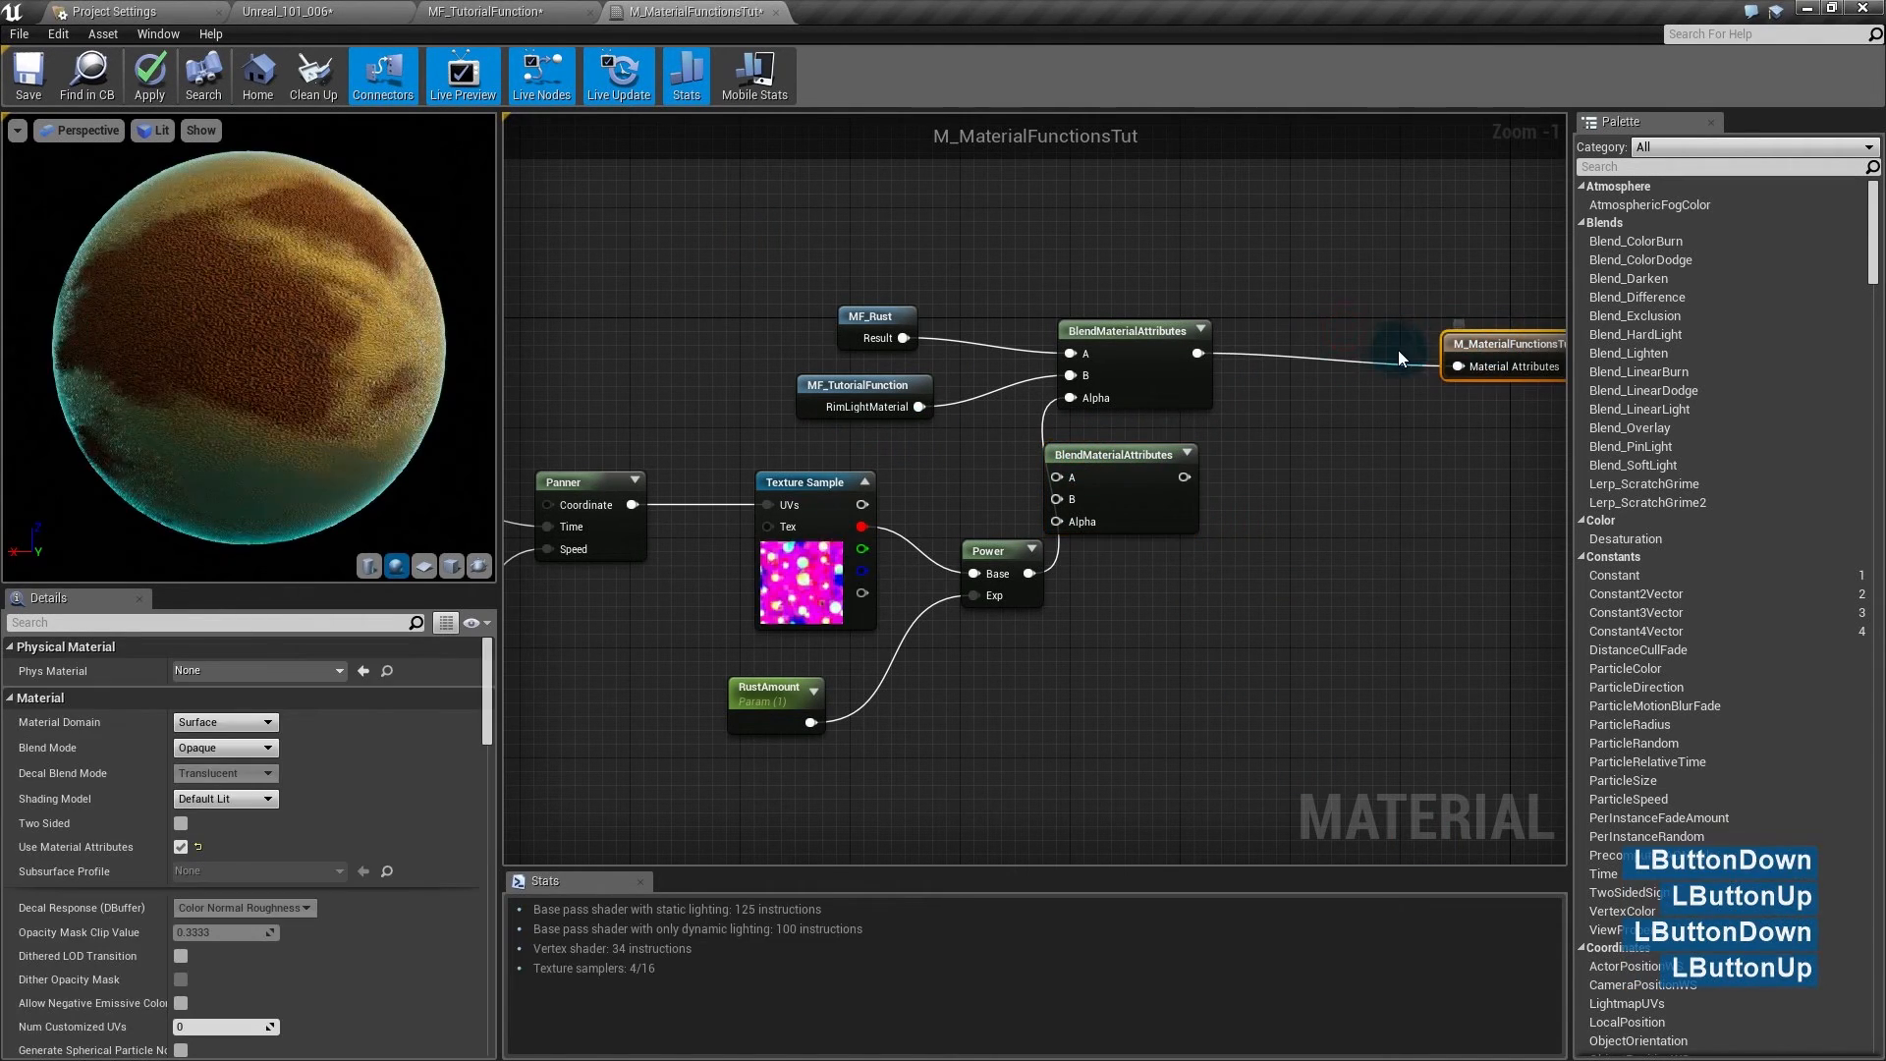
left_click(1322, 351)
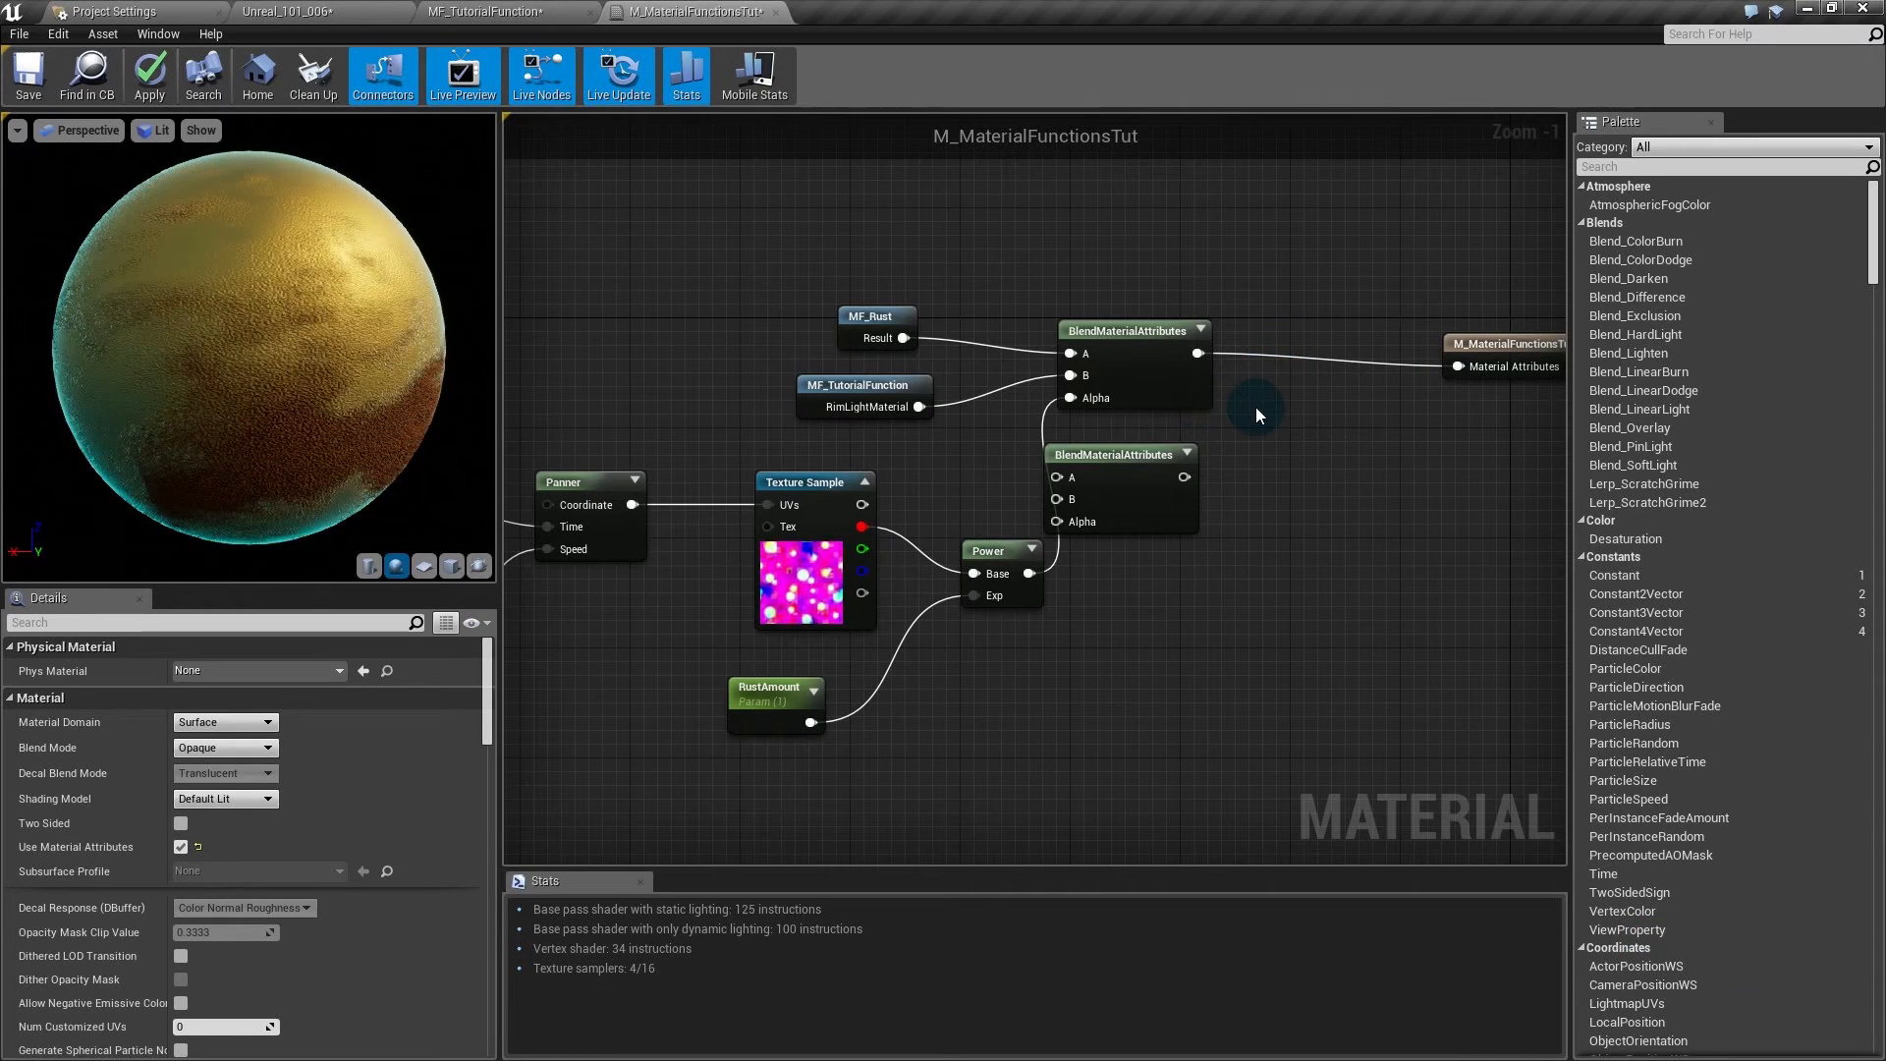
- Duplicate the lower blend node, wire both blend outputs into it, then delete the two extra blend nodes
left_click(1130, 457)
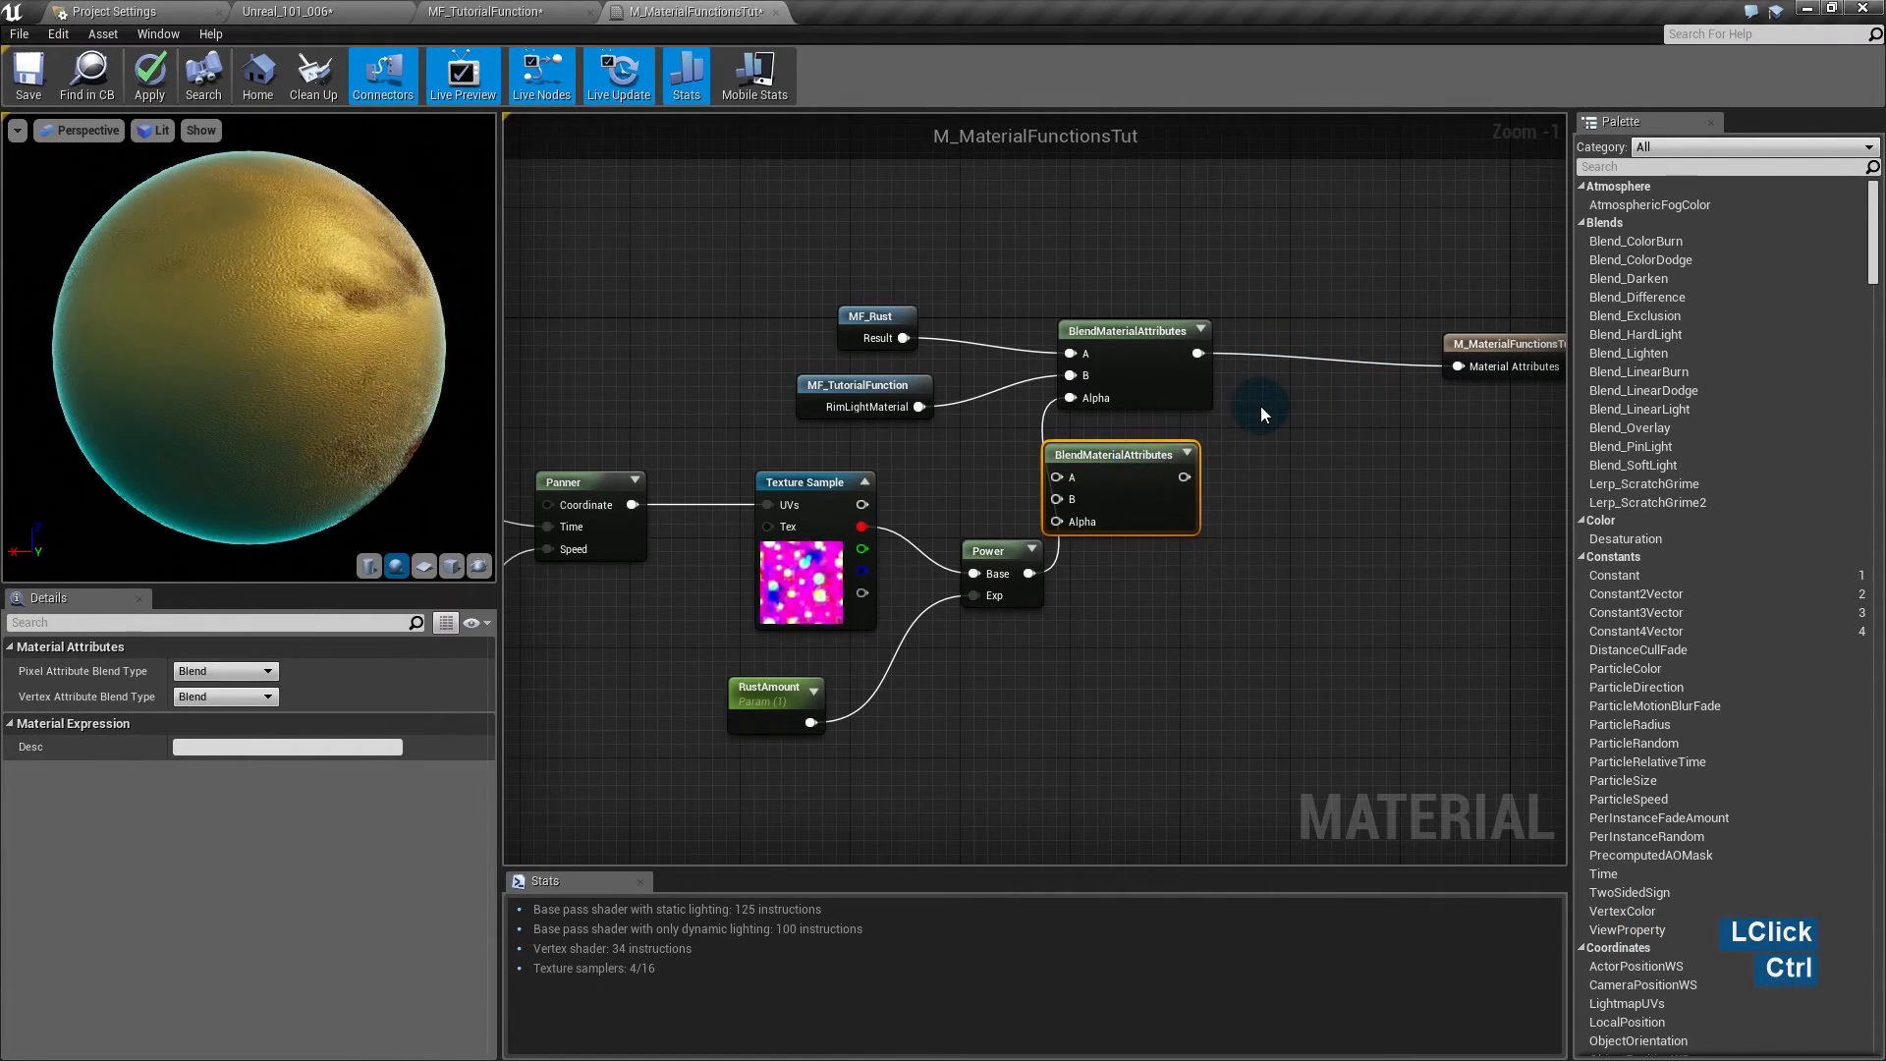
key("ctrl+w")
left_click_drag(1265, 429, 1184, 478)
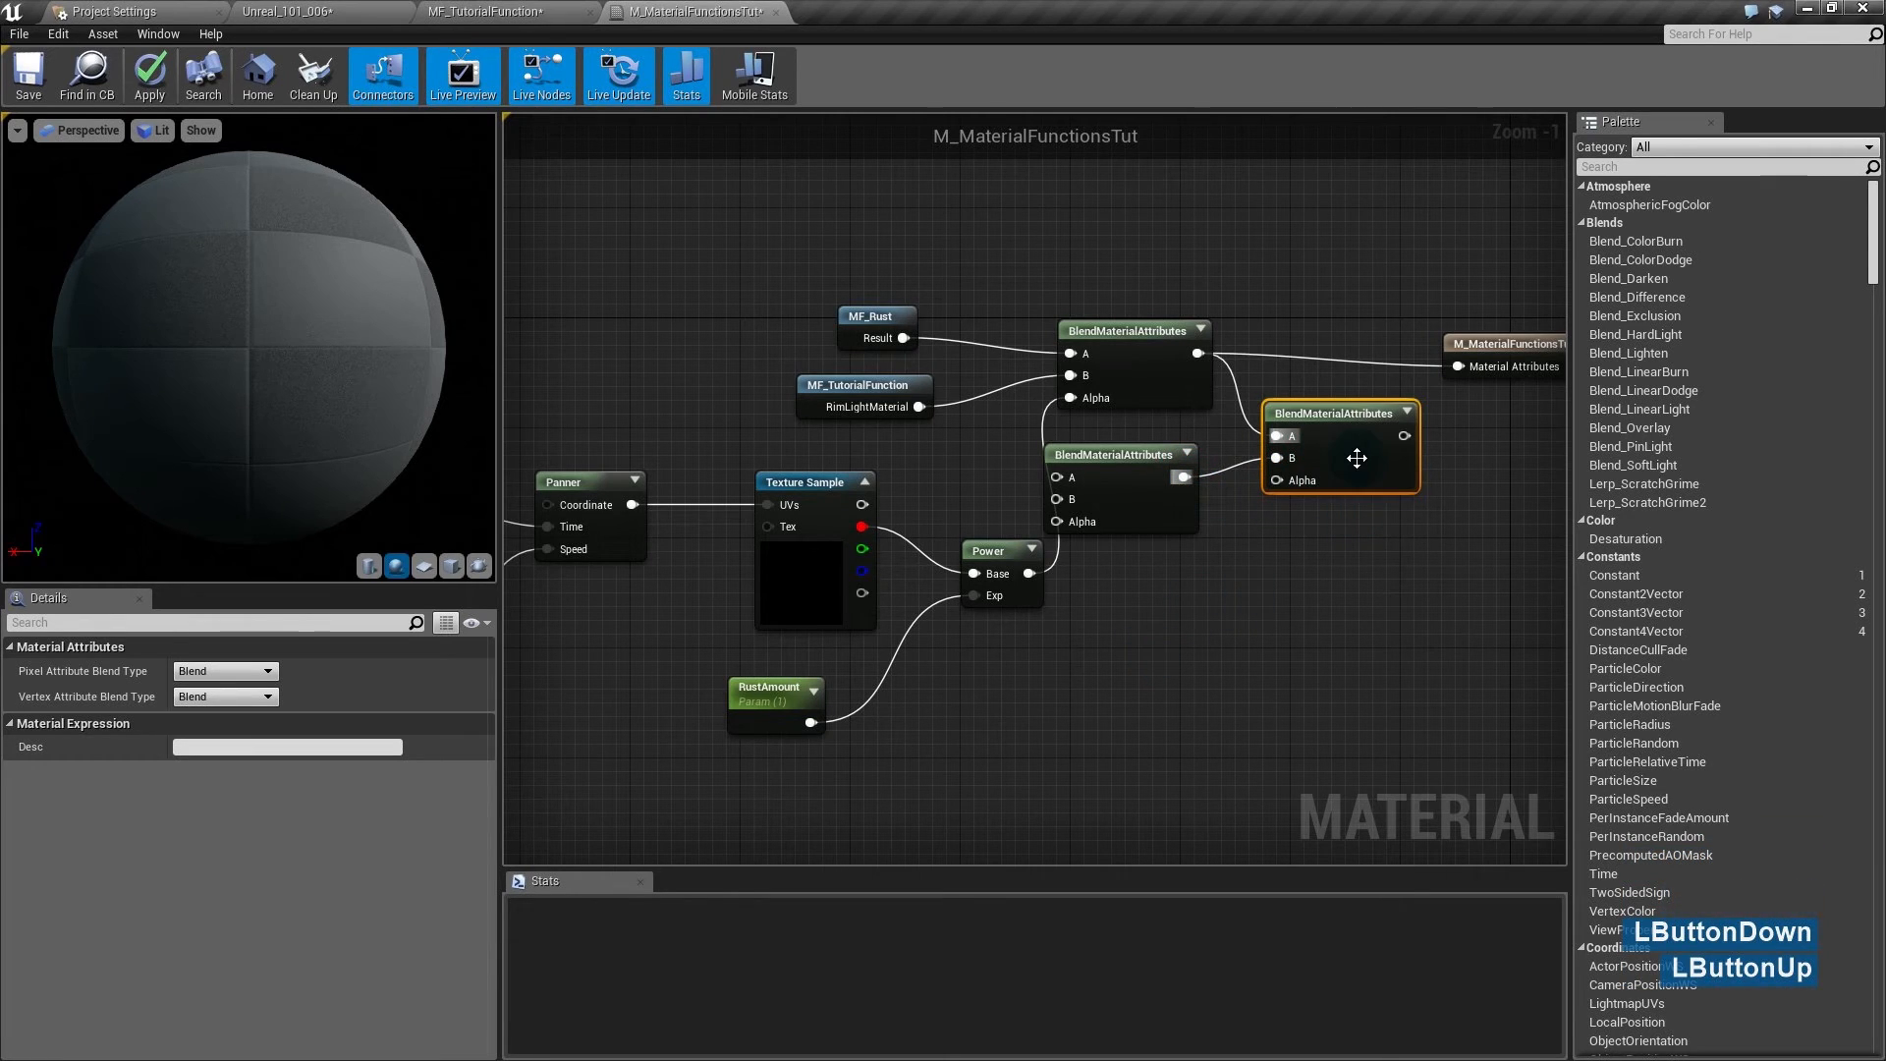
left_click(1349, 541)
left_click_drag(1347, 574, 1182, 480)
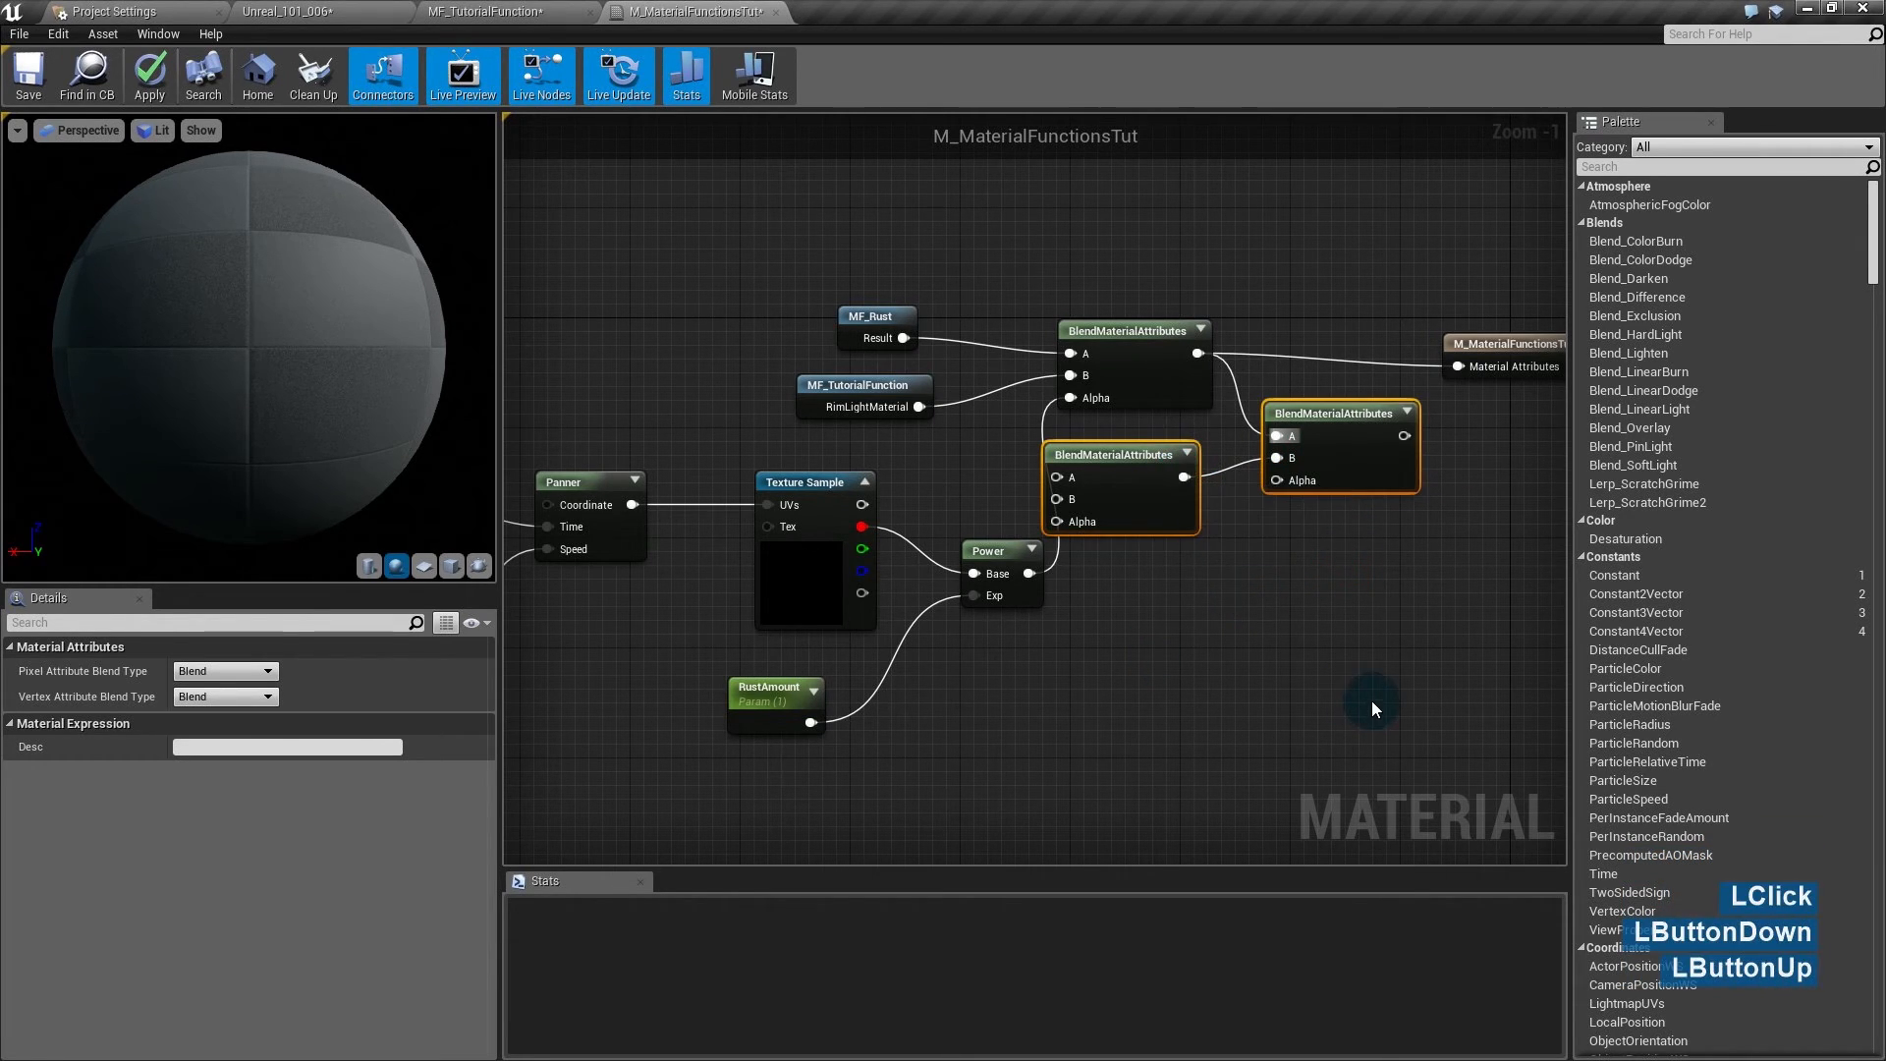
key("Delete")
- Move the remaining blend node and the output node into place and align the output node
left_click_drag(1151, 319, 1509, 388)
left_click_drag(1345, 381, 1260, 456)
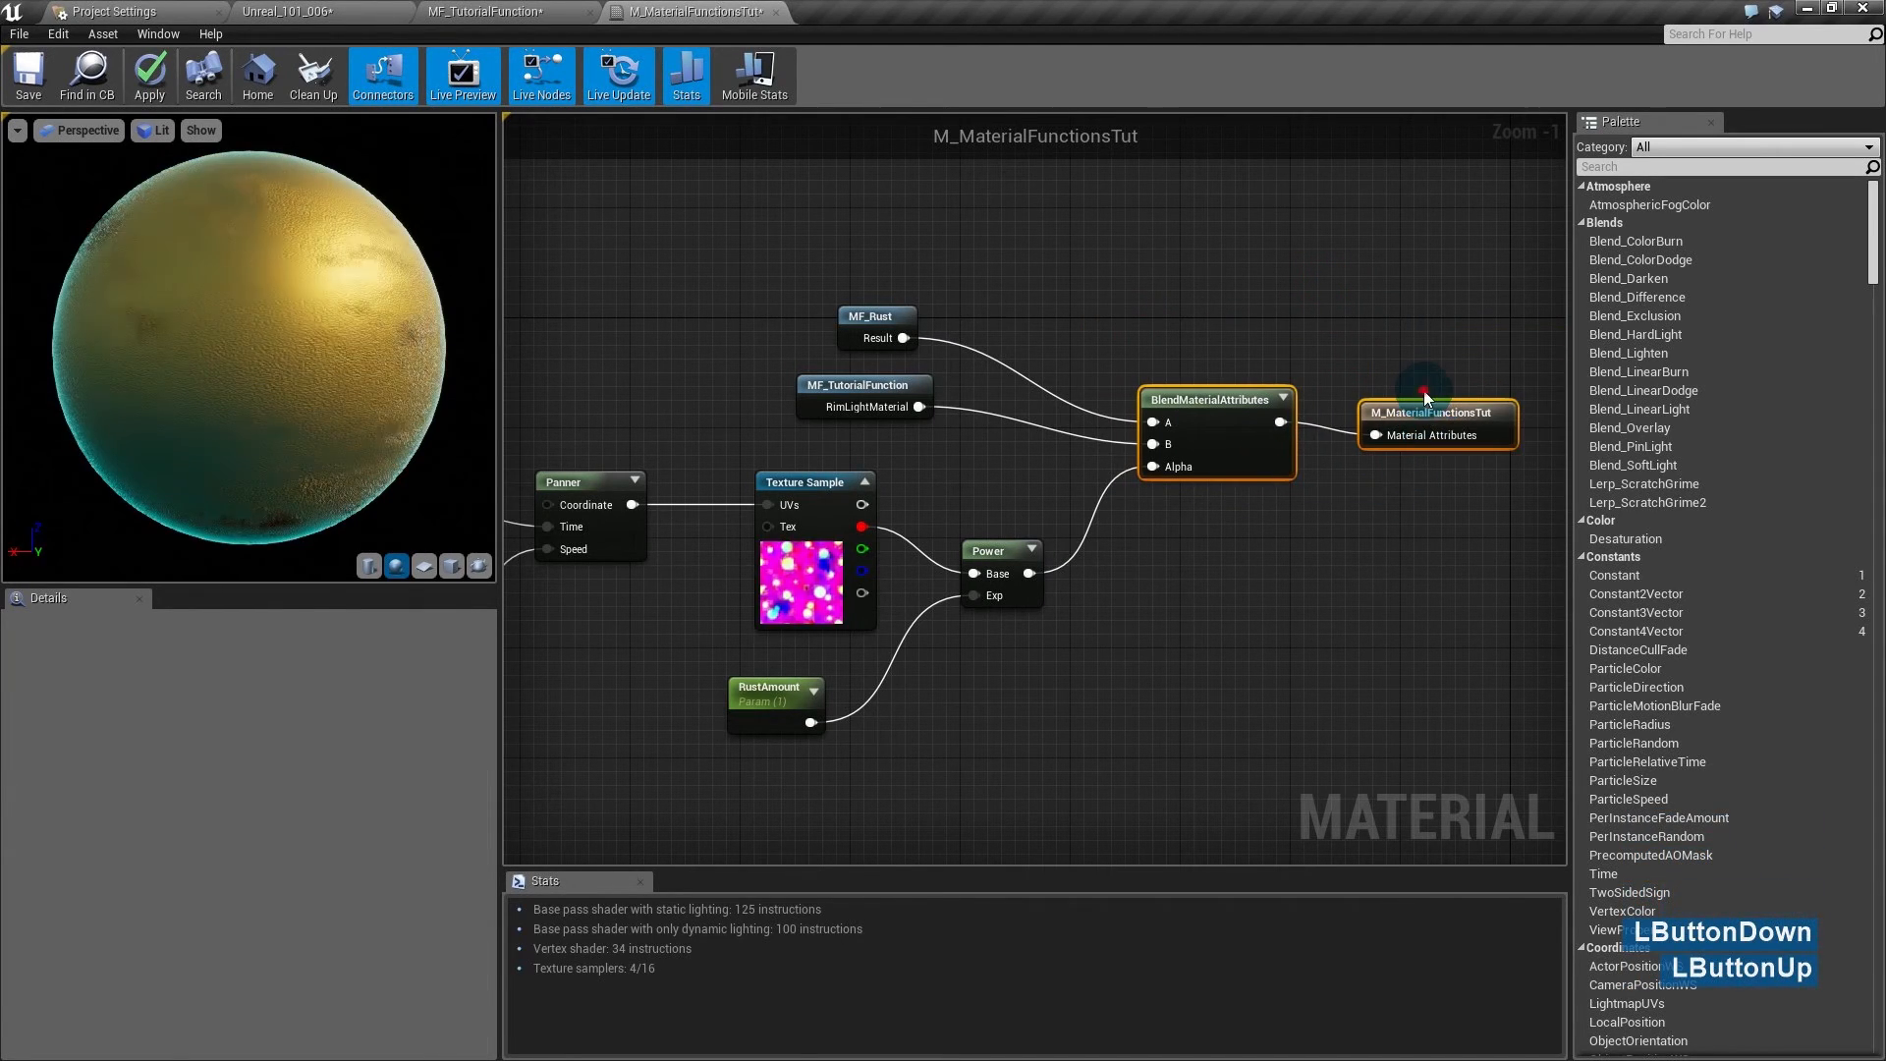
left_click(1425, 438)
left_click_drag(1433, 420, 1419, 406)
left_click(1394, 564)
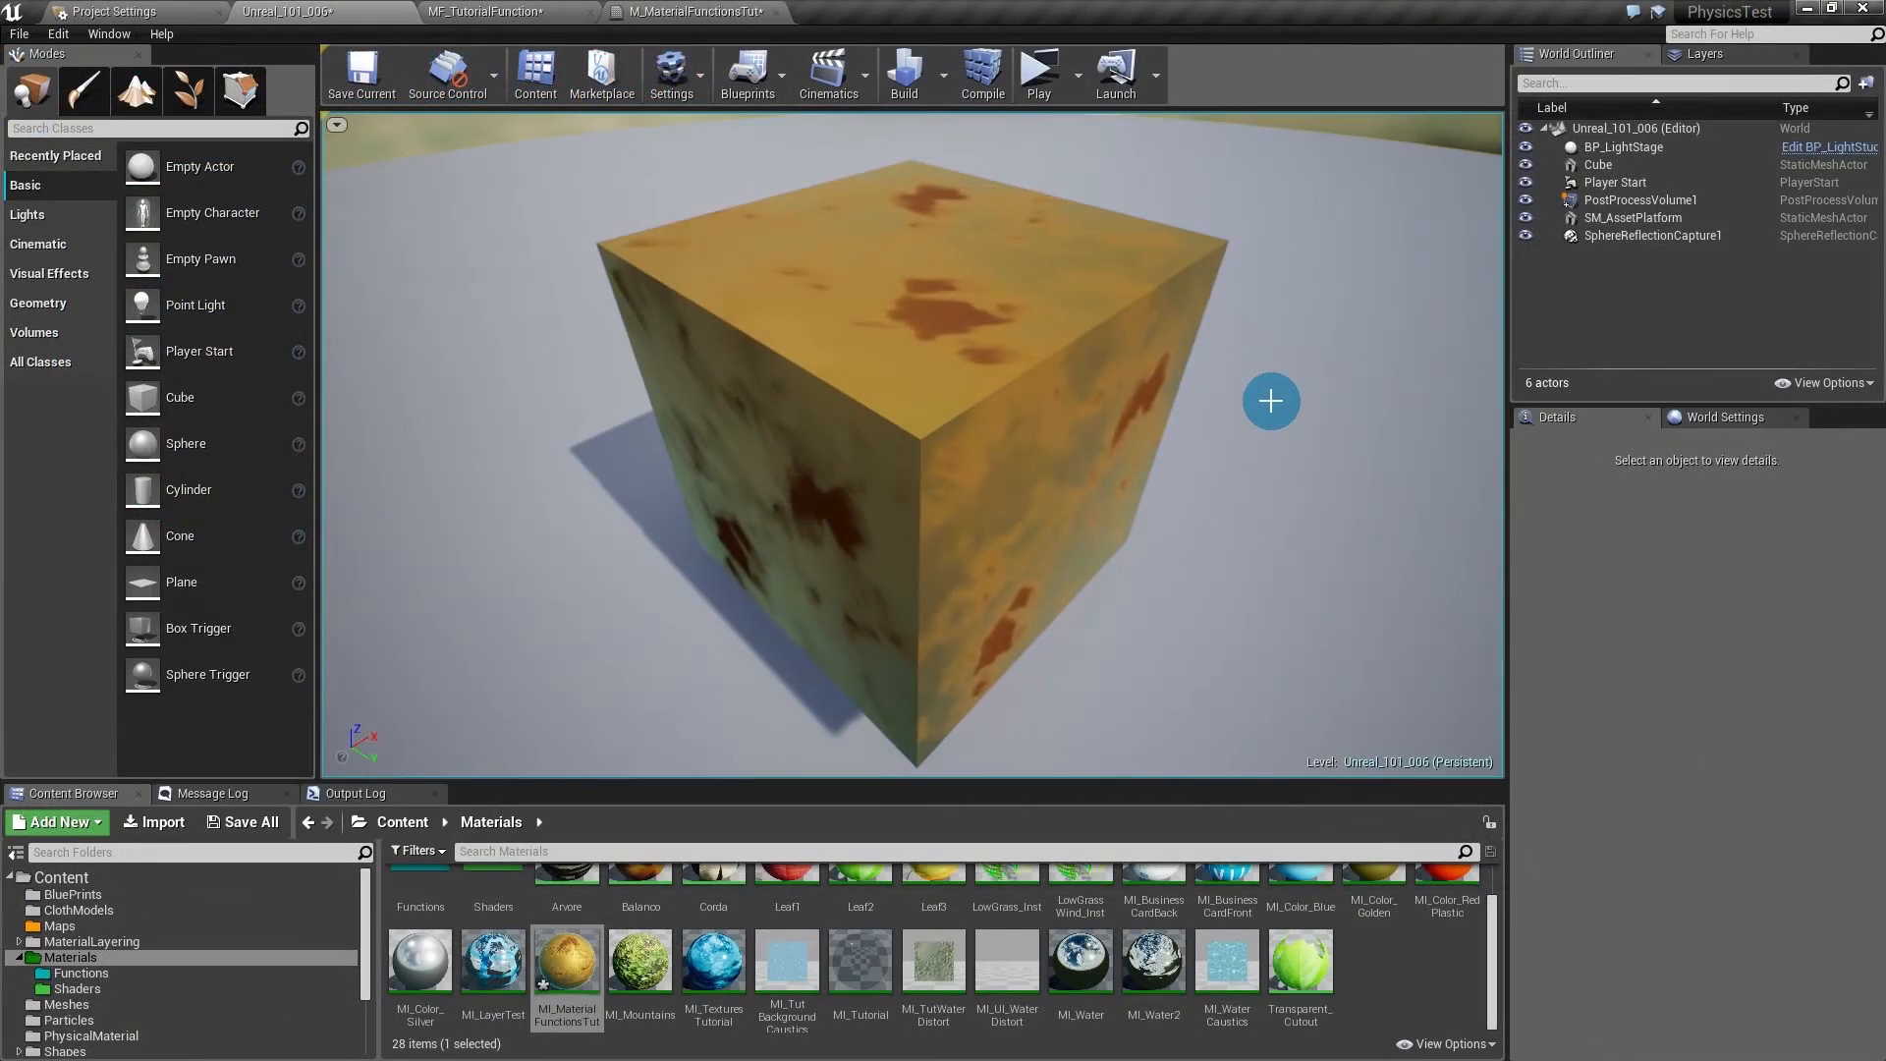
- Double-click MI_MaterialFunctionsTut in the Content Browser to open its instance editor
double_click(567, 968)
- Float the instance editor into its own window, move it right and make it taller
left_click_drag(883, 11, 1061, 290)
left_click(365, 10)
left_click_drag(1241, 304, 1363, 308)
left_click_drag(1866, 747, 1872, 877)
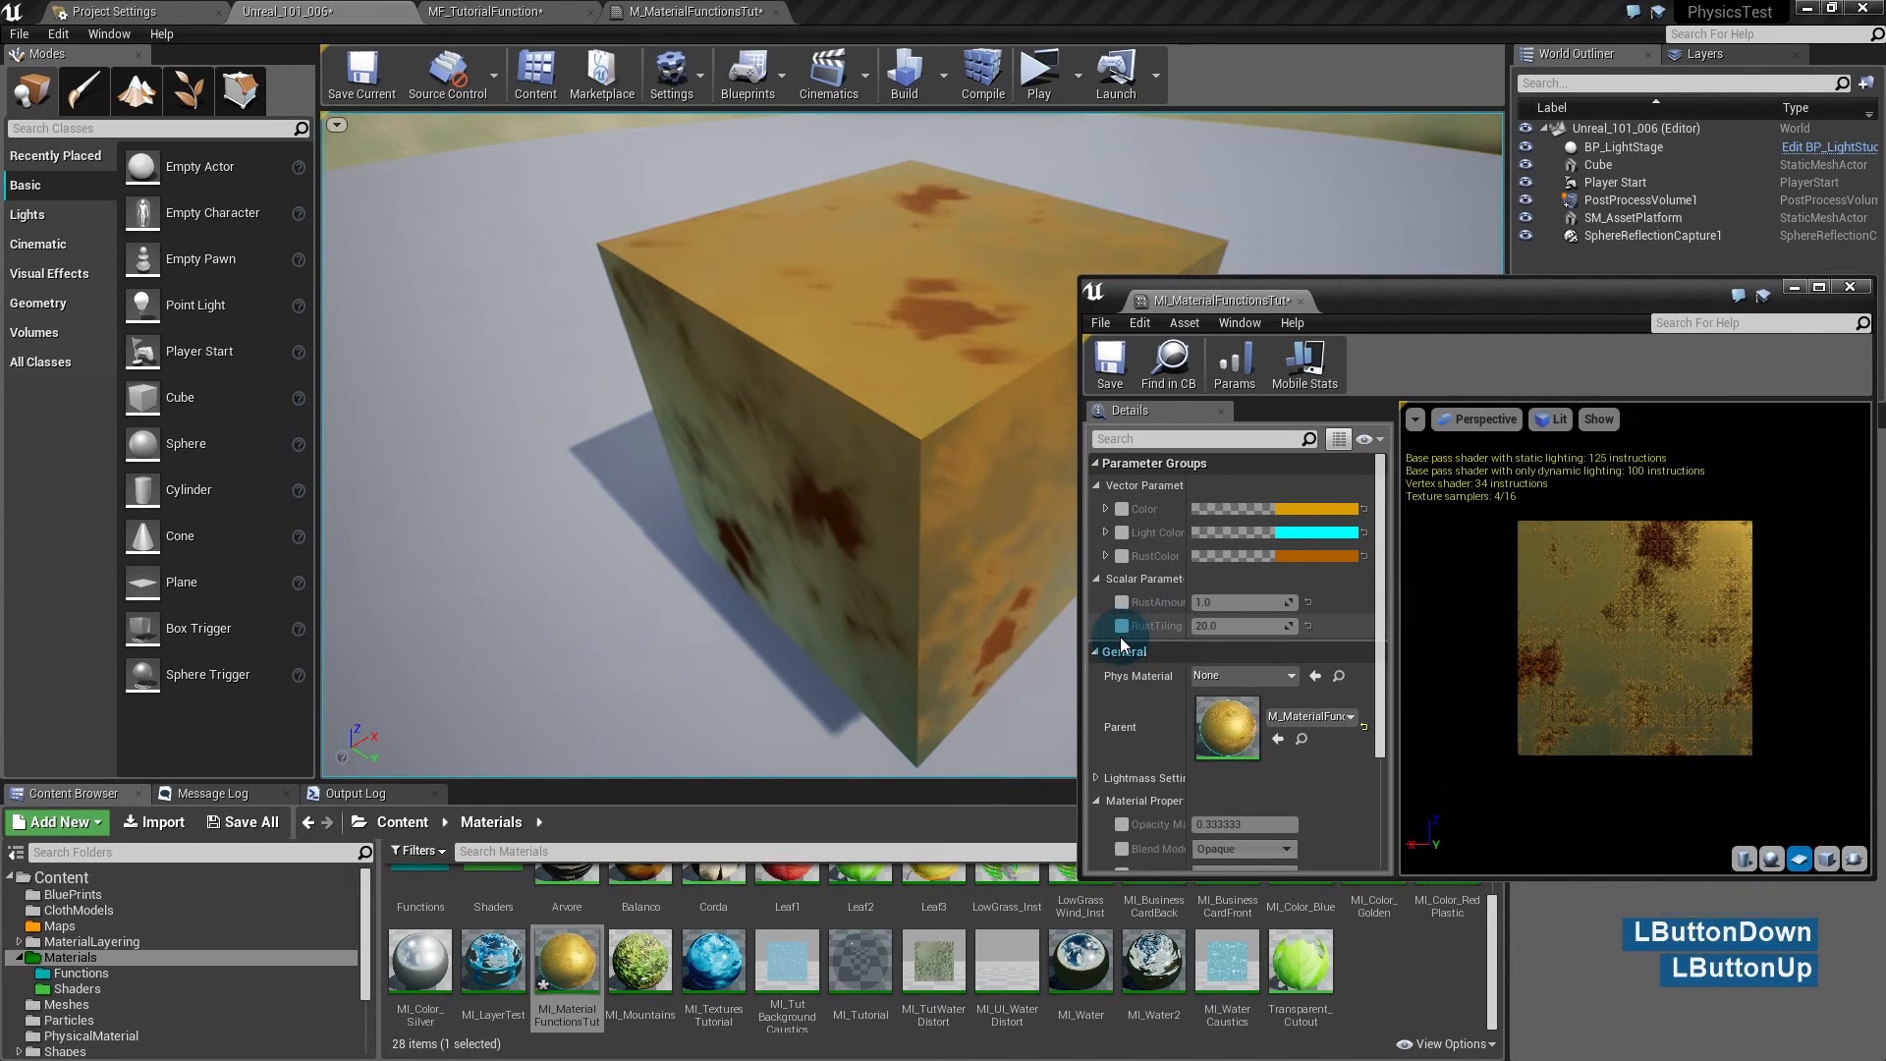
- Enable the RustAmount override, drag its value up and down while watching the rust, then reset it
left_click(1120, 602)
left_click_drag(1228, 602, 1532, 602)
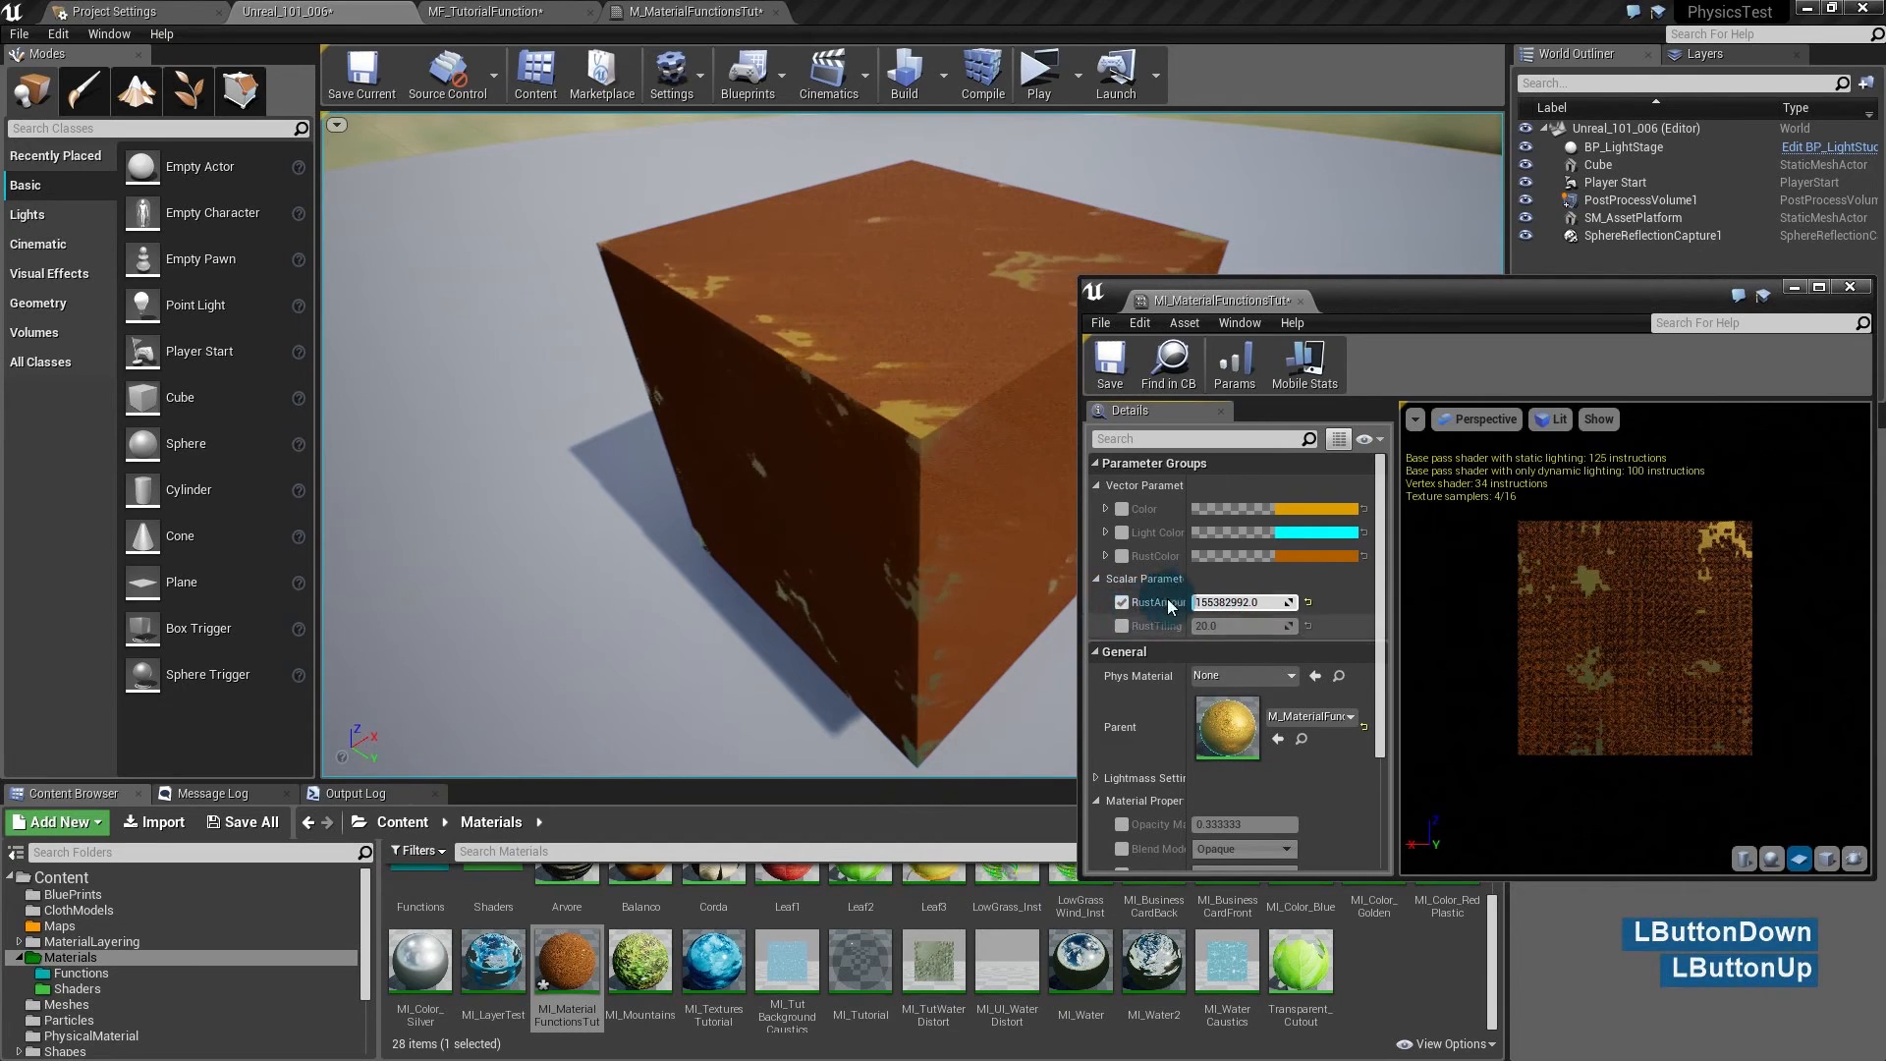
left_click(1260, 602)
mouse_move(1260, 602)
left_mouse_down()
mouse_move(1210, 602)
mouse_move(1261, 607)
left_mouse_up()
left_click(1307, 602)
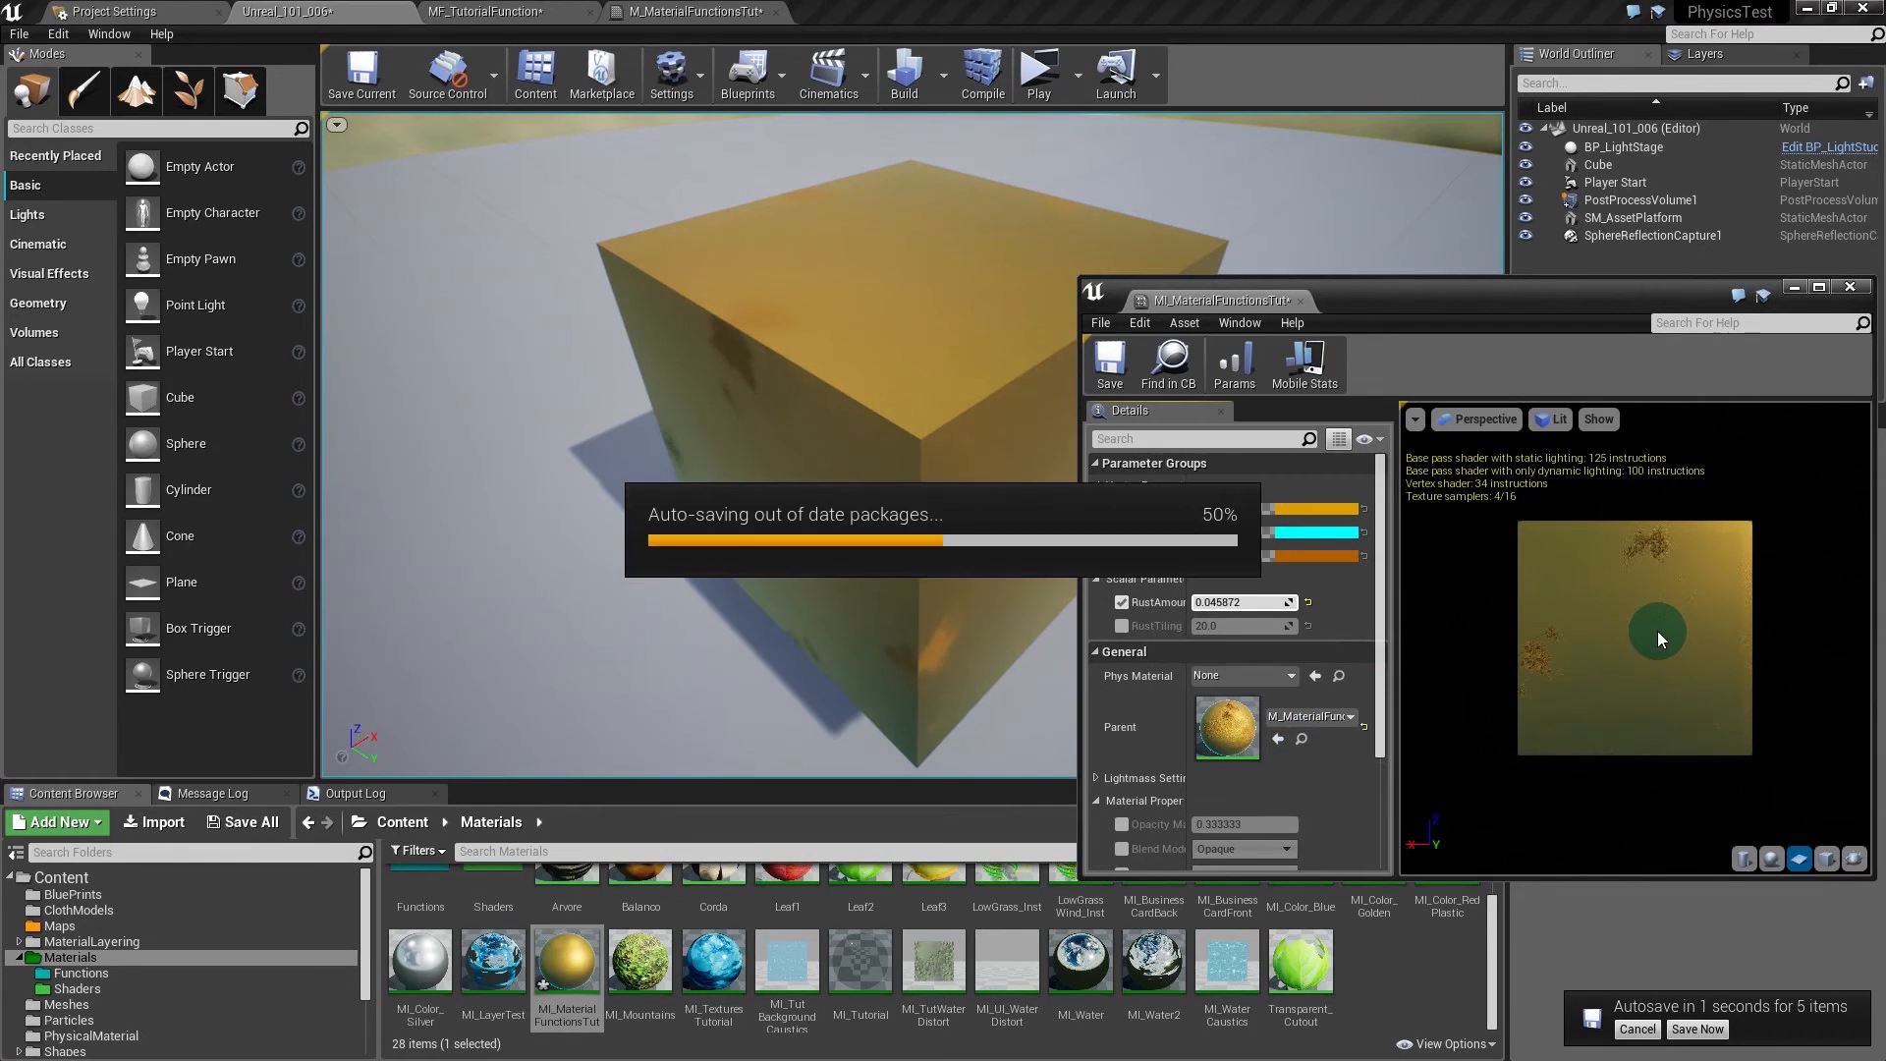
- Orbit the viewport camera around the cube to inspect its sides
key("alt")
mouse_move(998, 522)
left_mouse_down("alt")
mouse_move(1082, 521)
mouse_move(1005, 485)
left_mouse_up("alt")
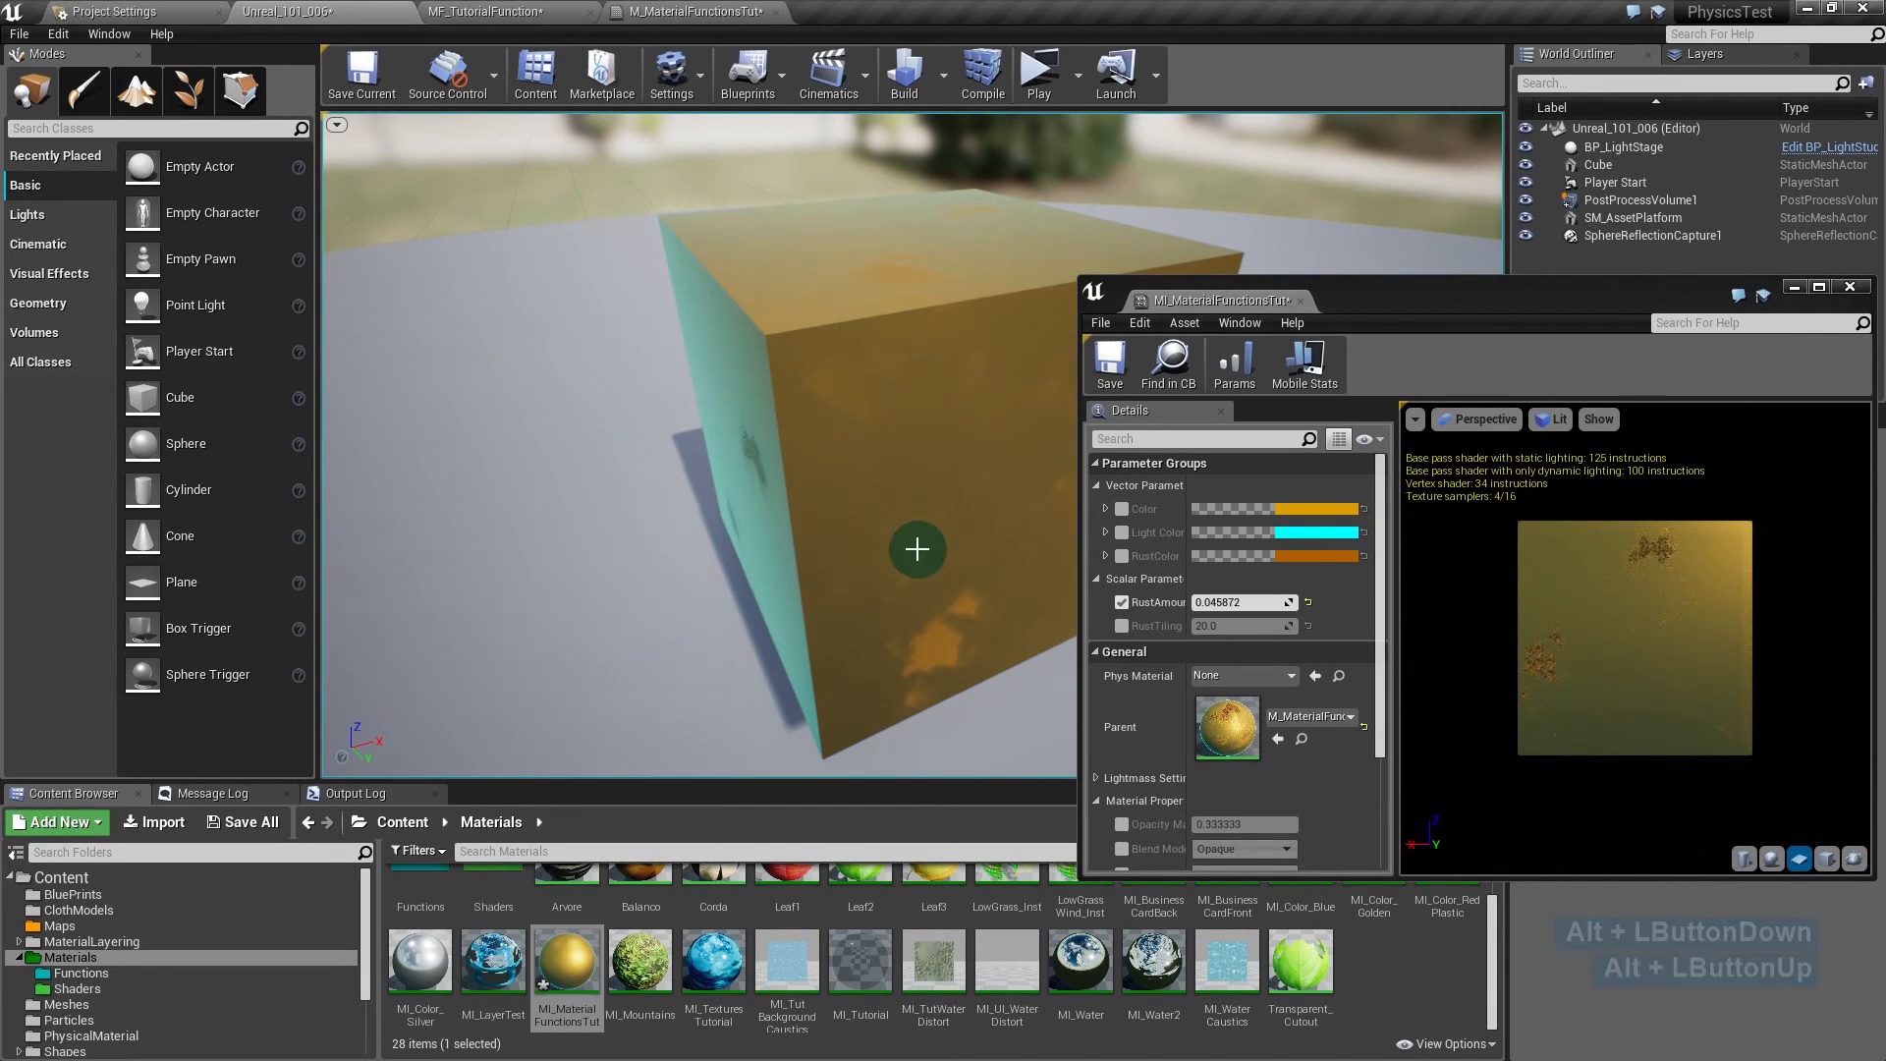
mouse_move(897, 540)
left_mouse_down("alt")
mouse_move(800, 521)
mouse_move(899, 544)
left_mouse_up("alt")
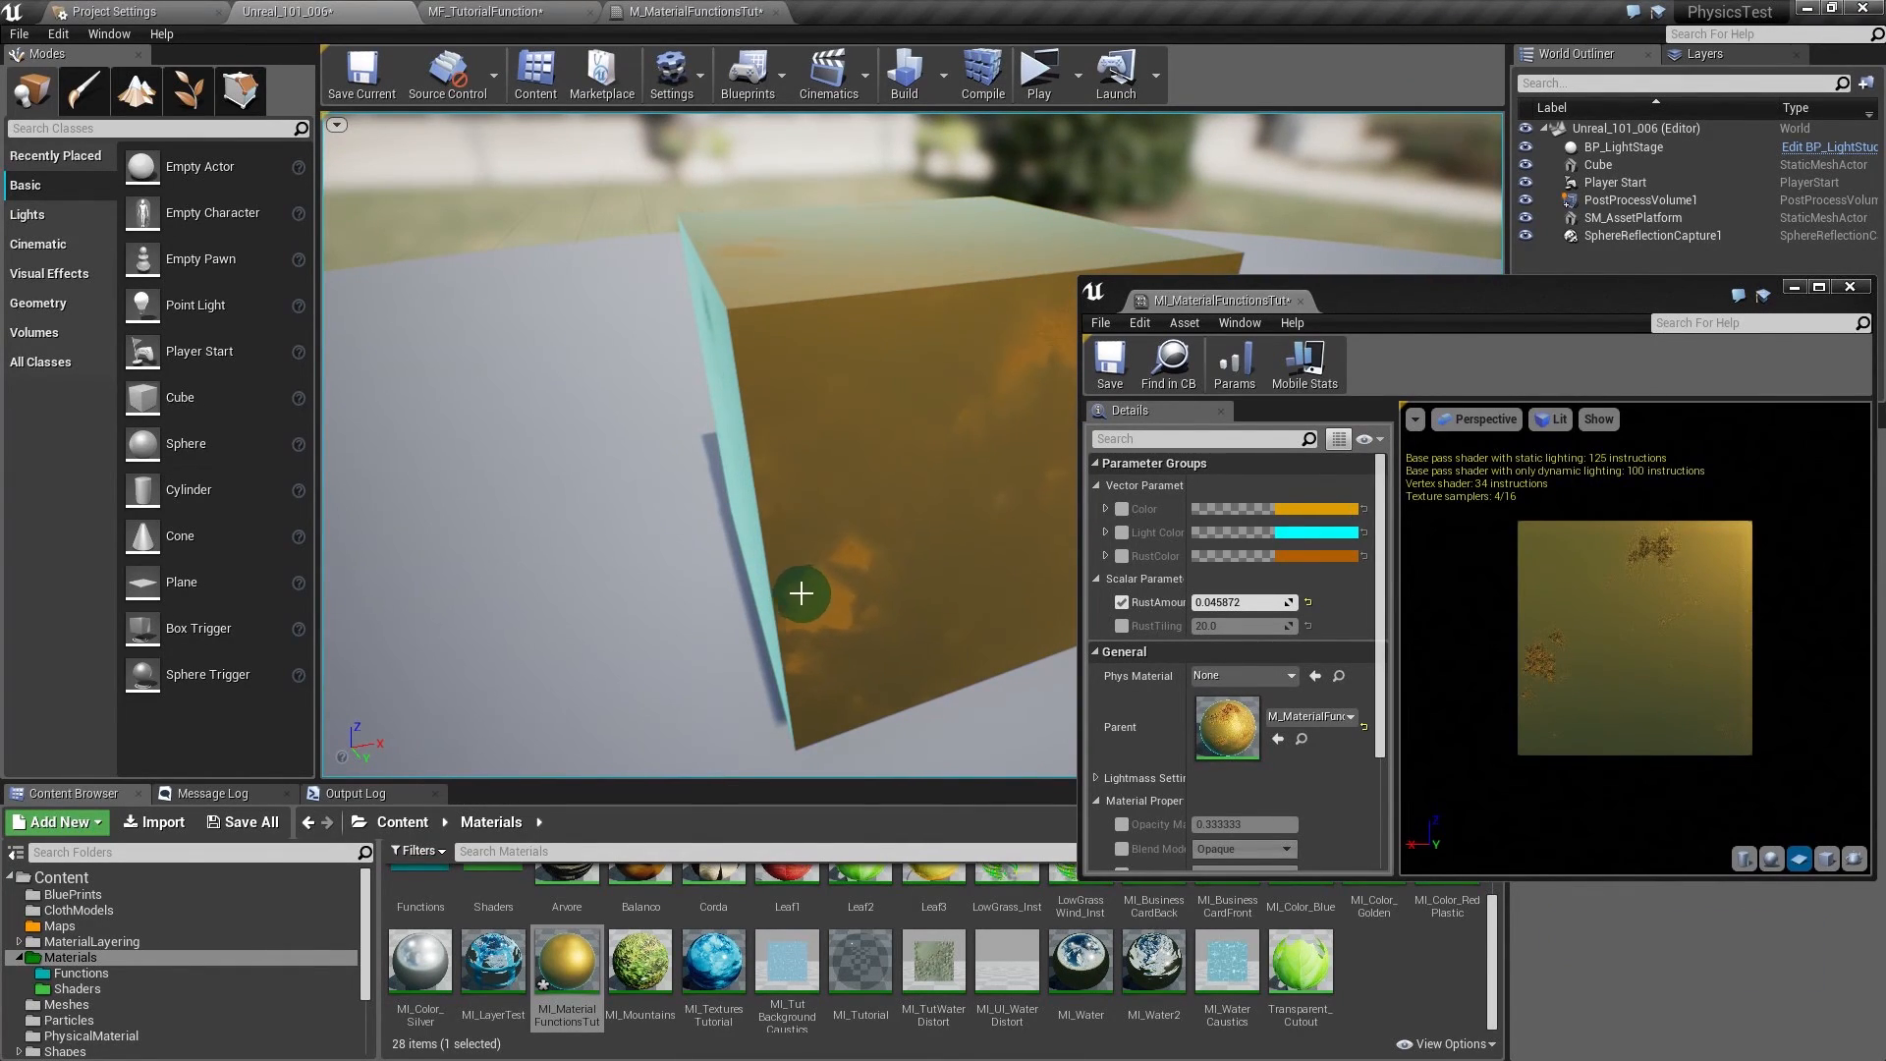
- Set RustAmount to 0, then 0.005, and orbit to view the cube's top face
left_click(1239, 603)
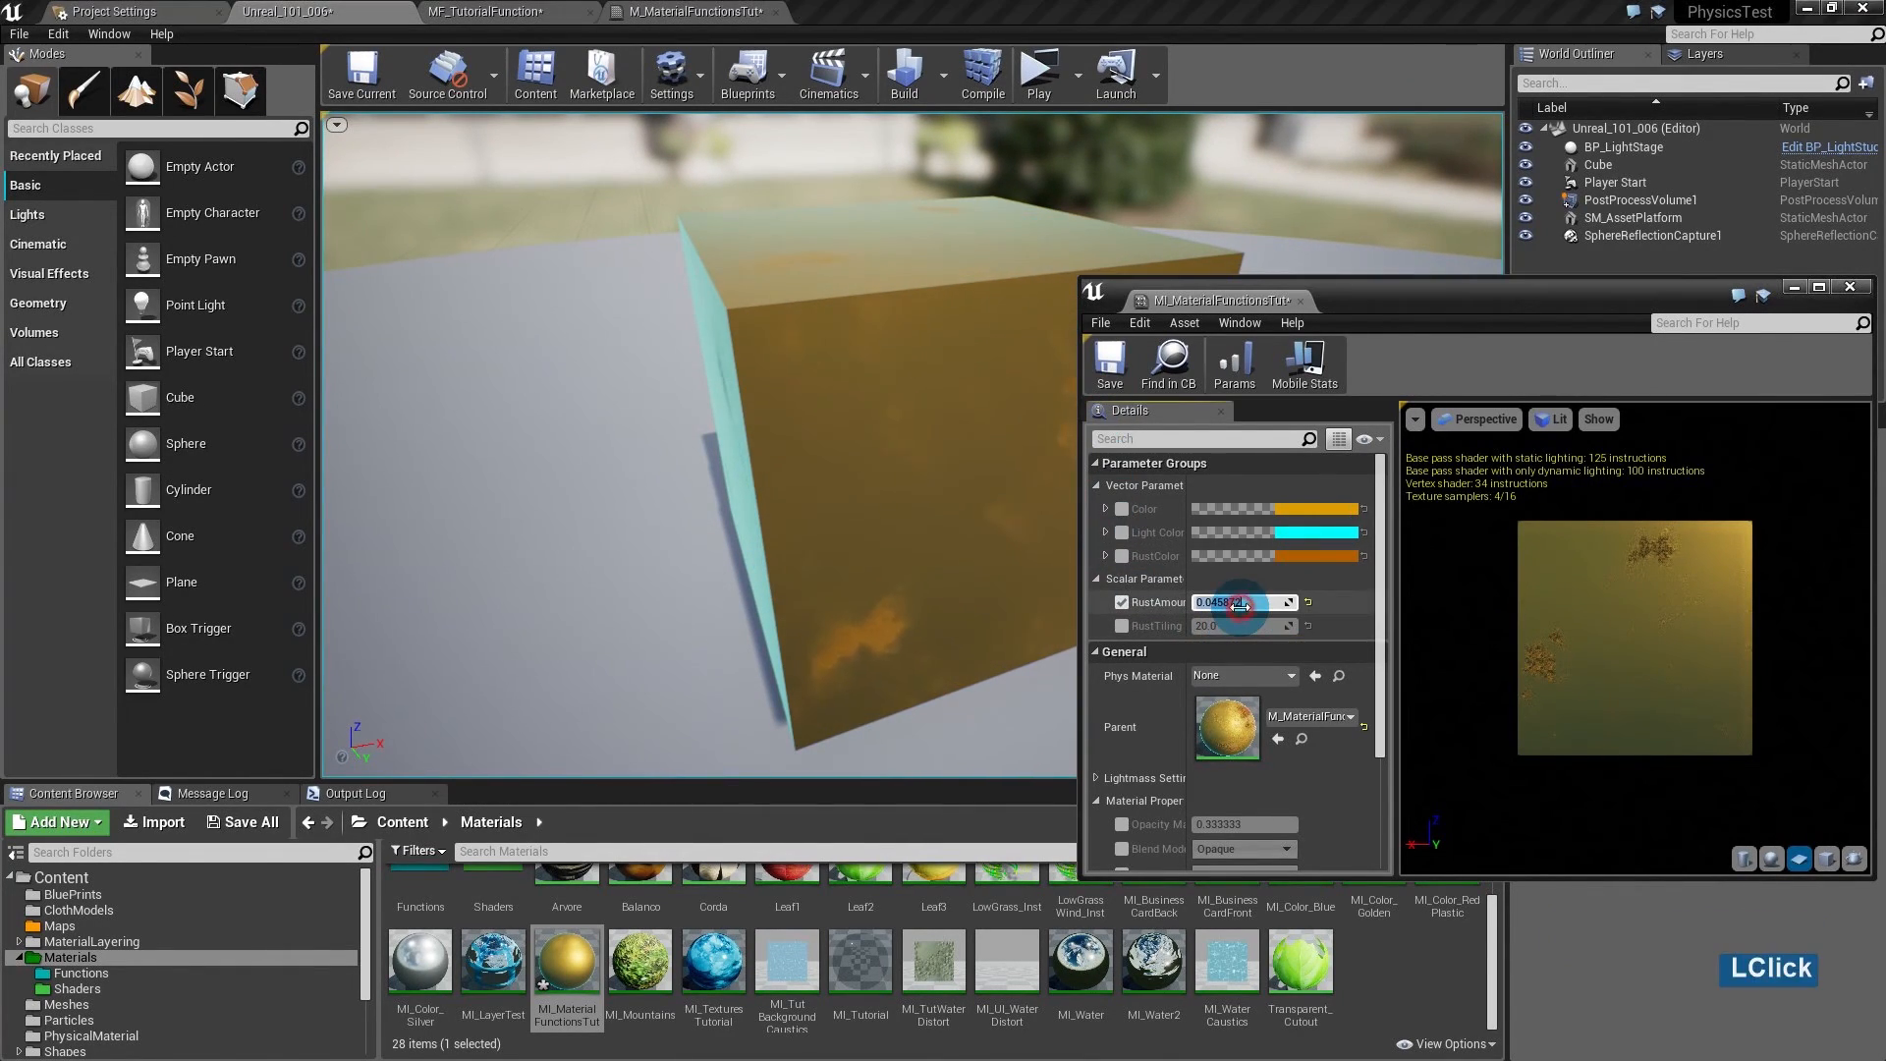
type("0")
key("Return")
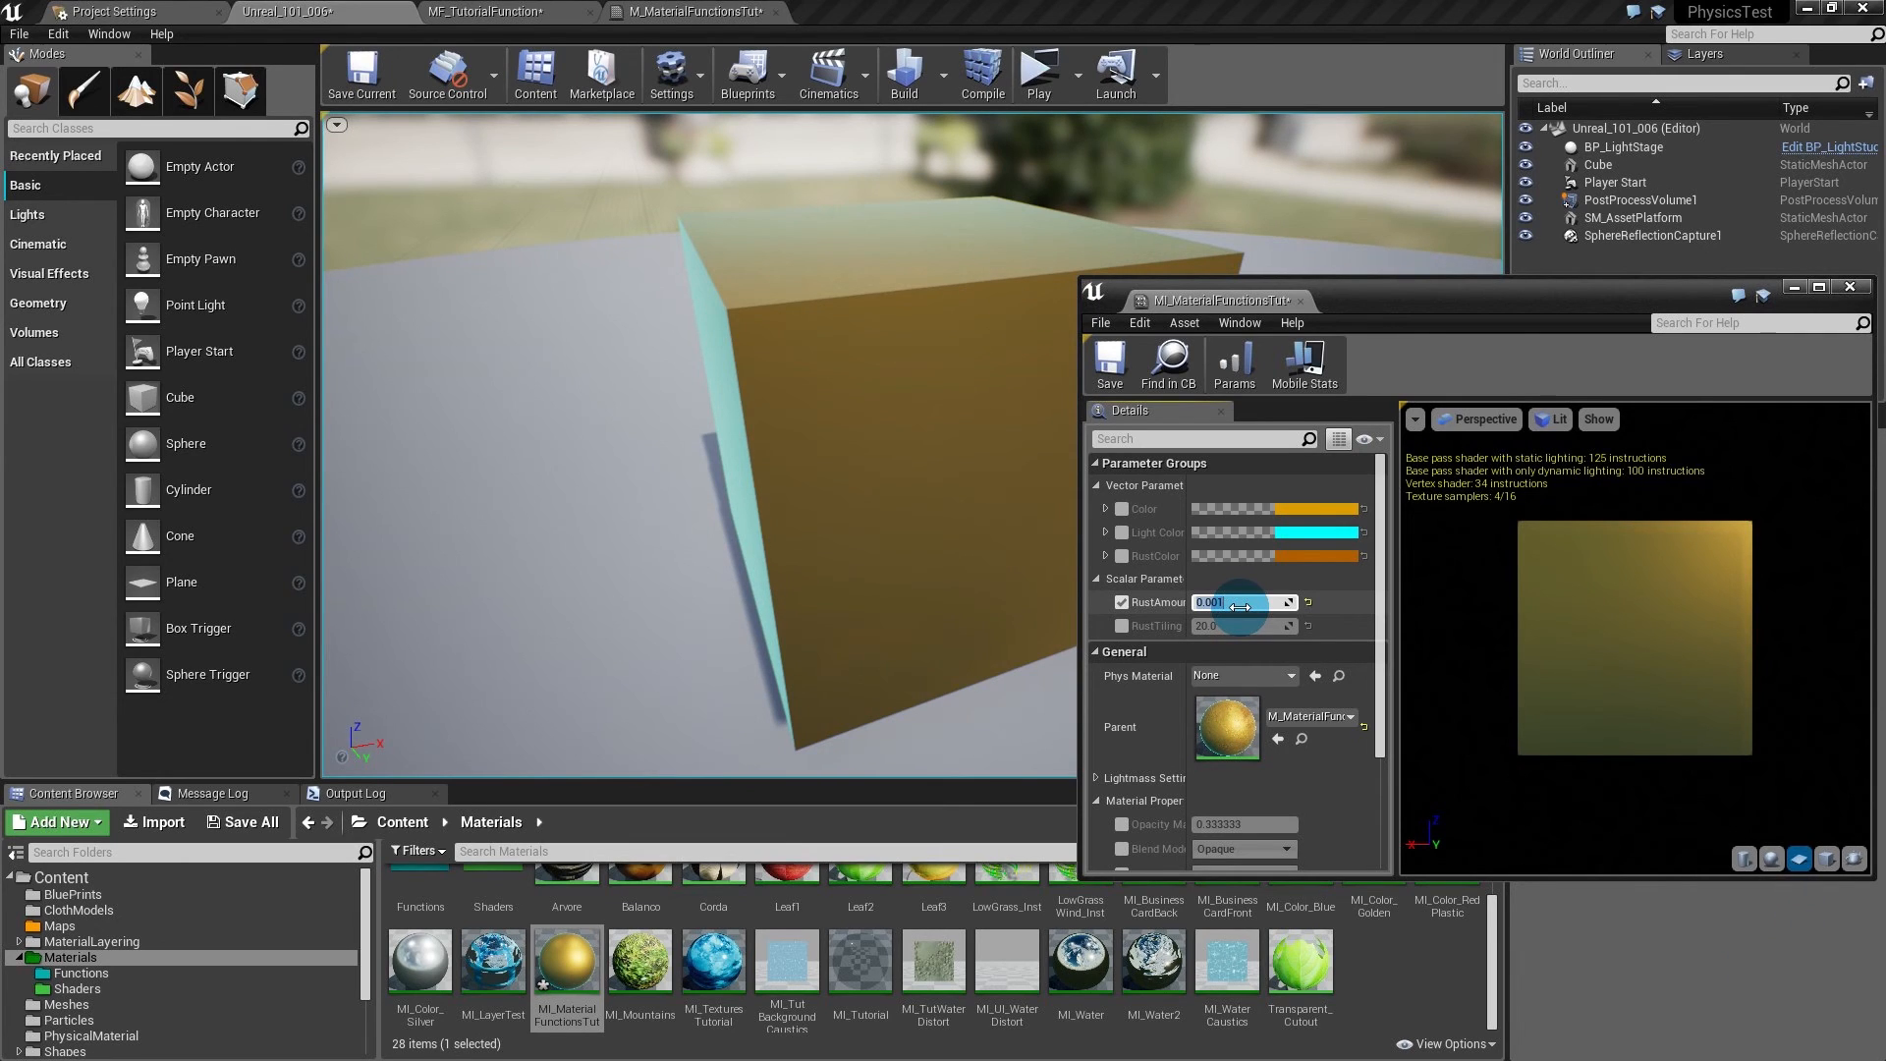
type("5")
key("Return")
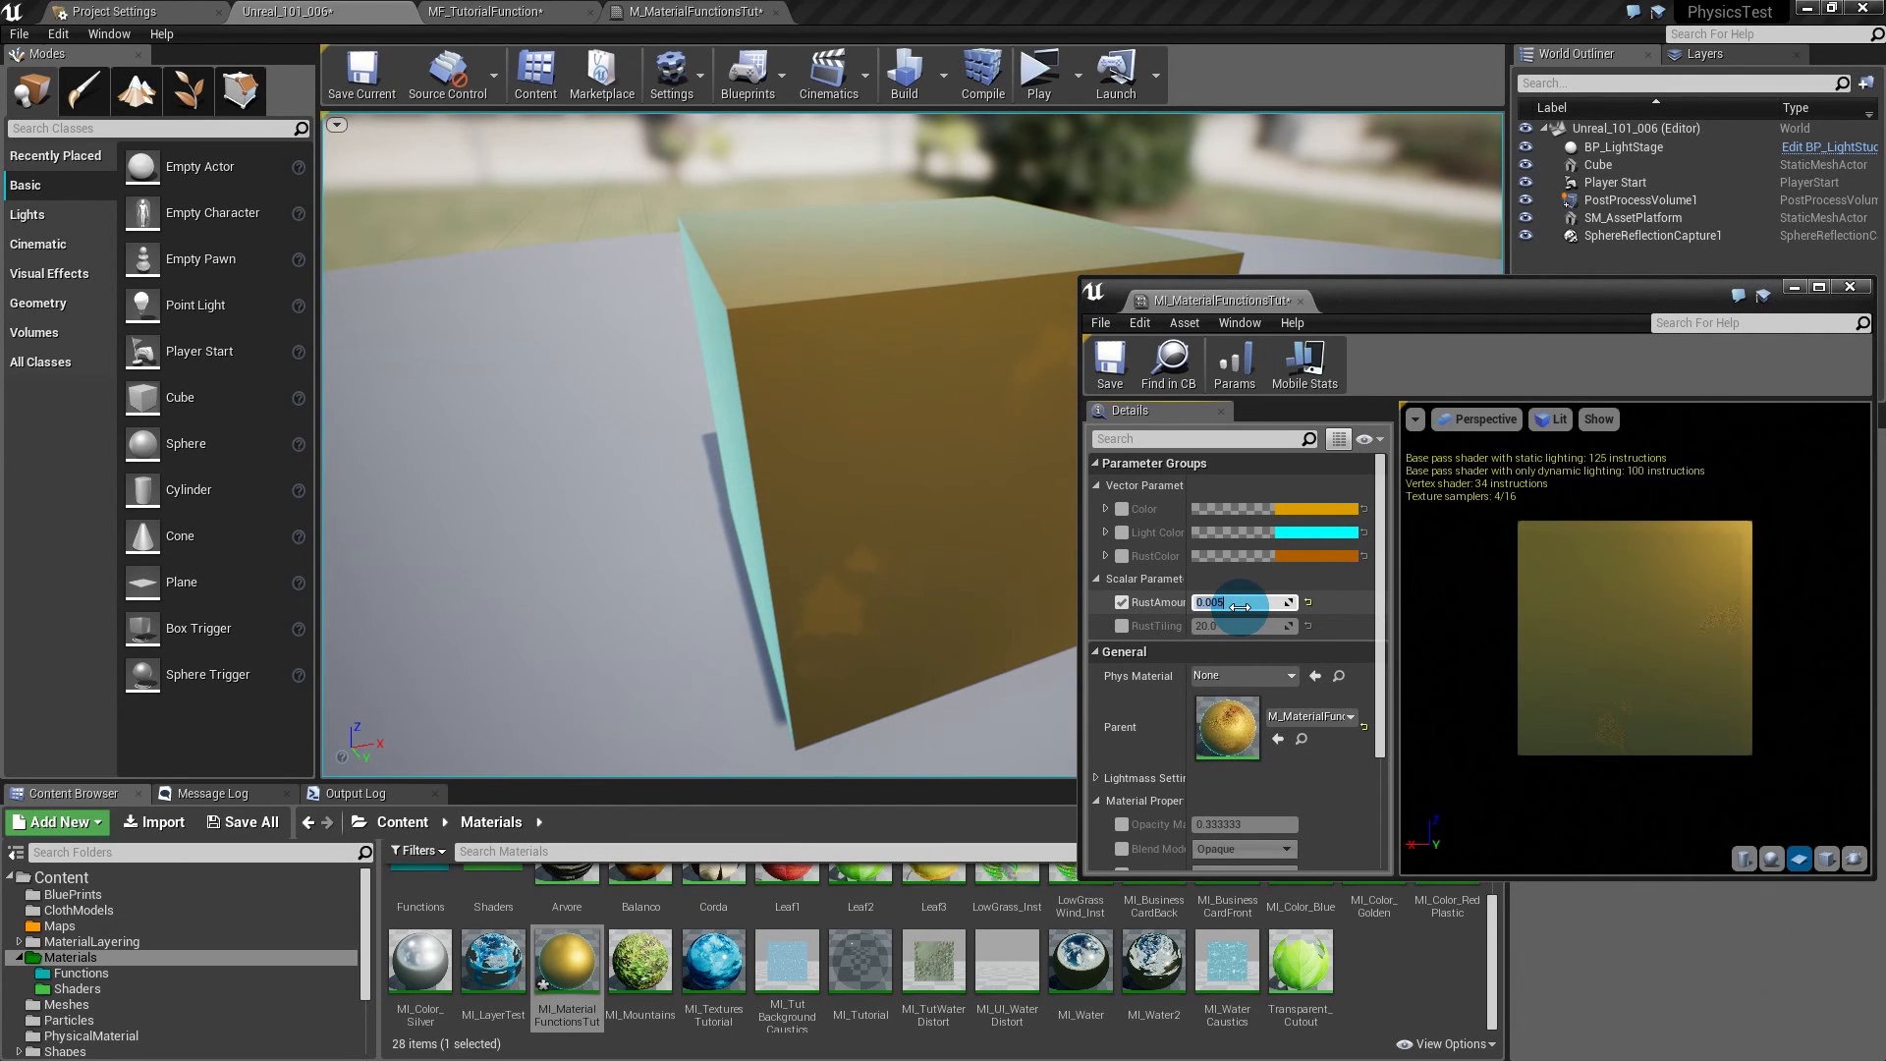
mouse_move(923, 472)
left_mouse_down("alt")
mouse_move(1026, 477)
mouse_move(931, 491)
left_mouse_up("alt")
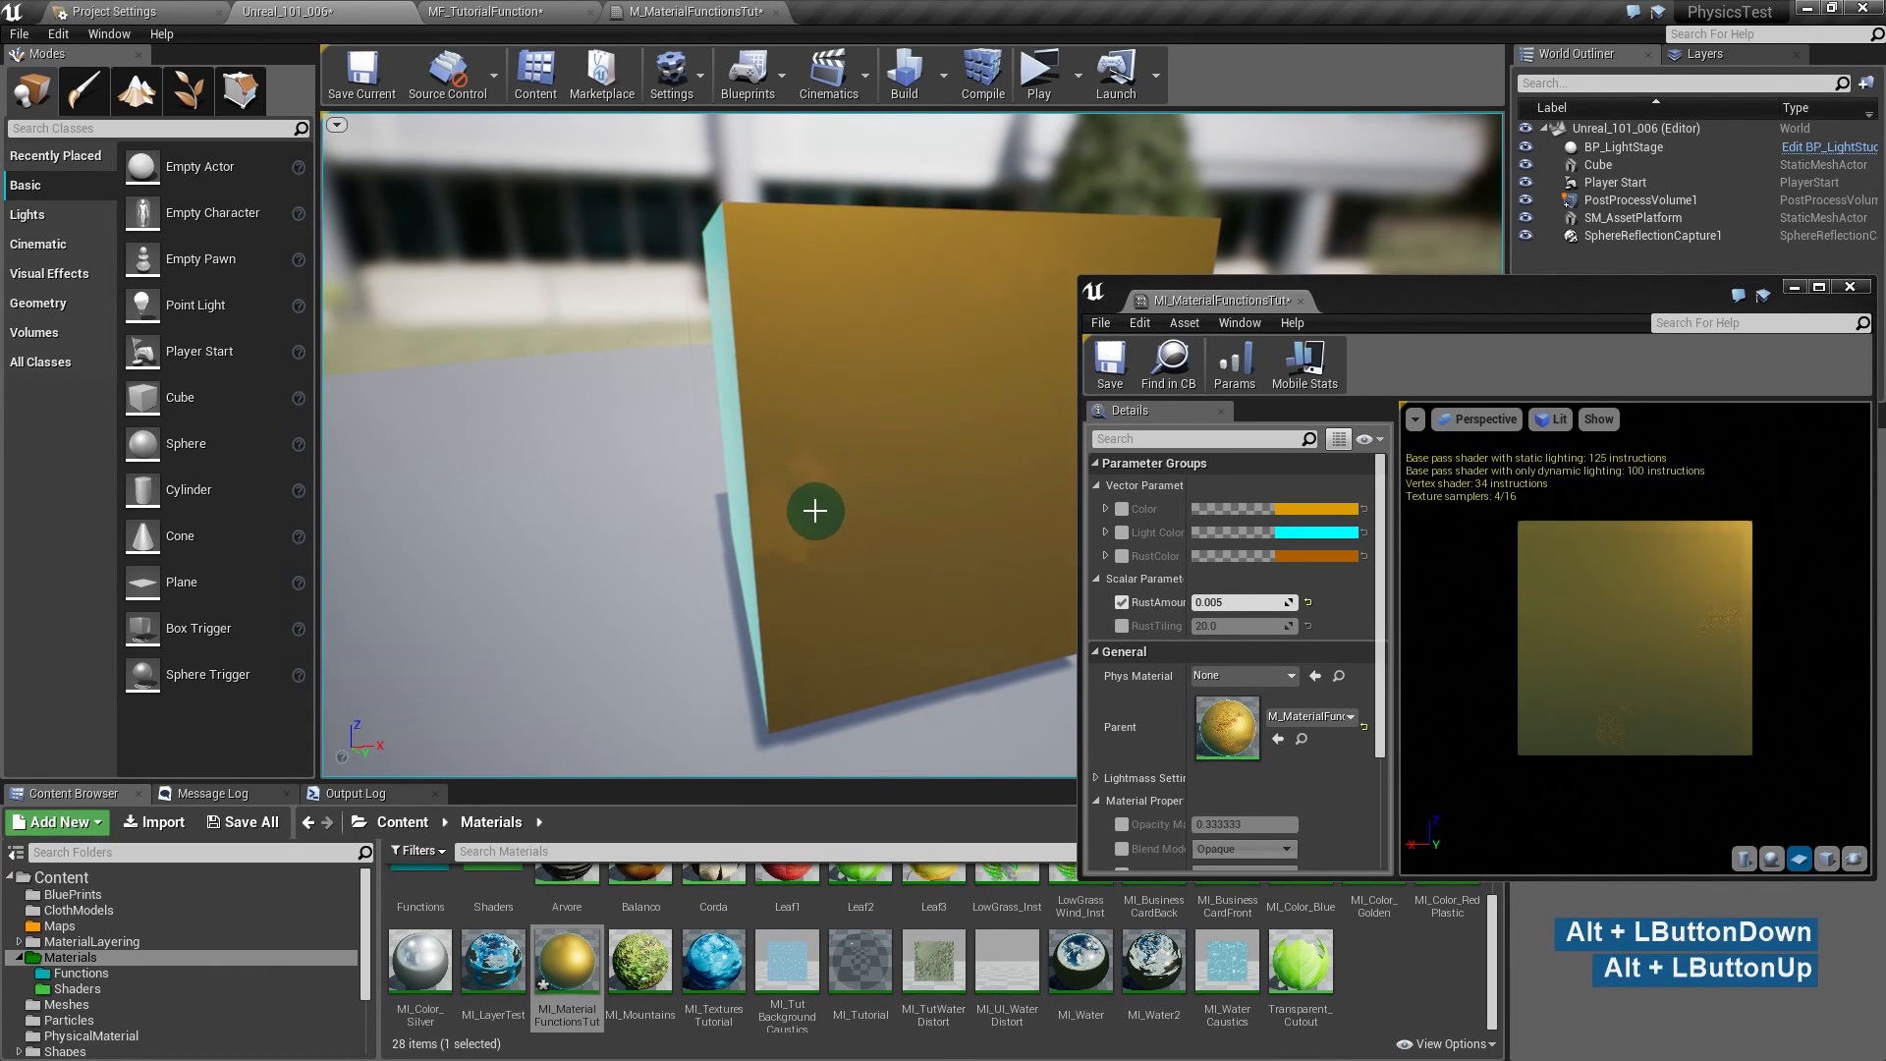
left_click_drag(985, 370, 892, 392, "alt")
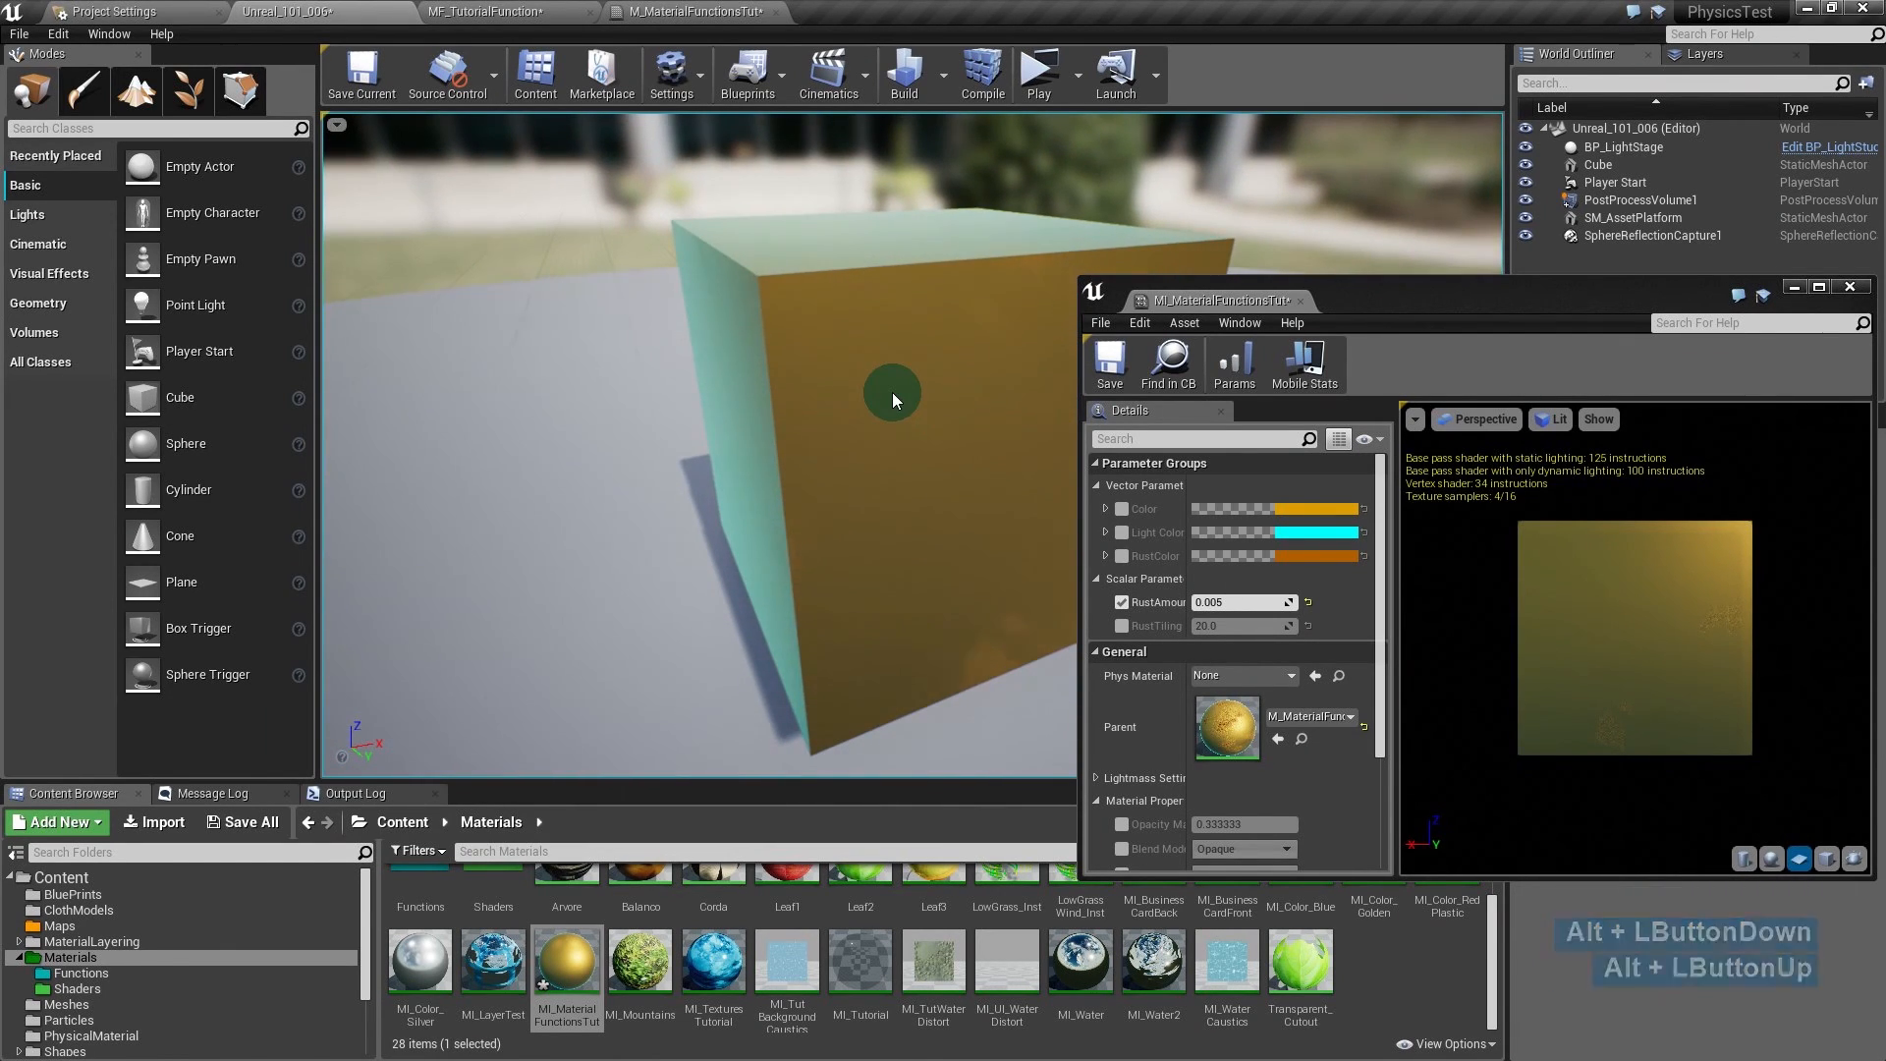